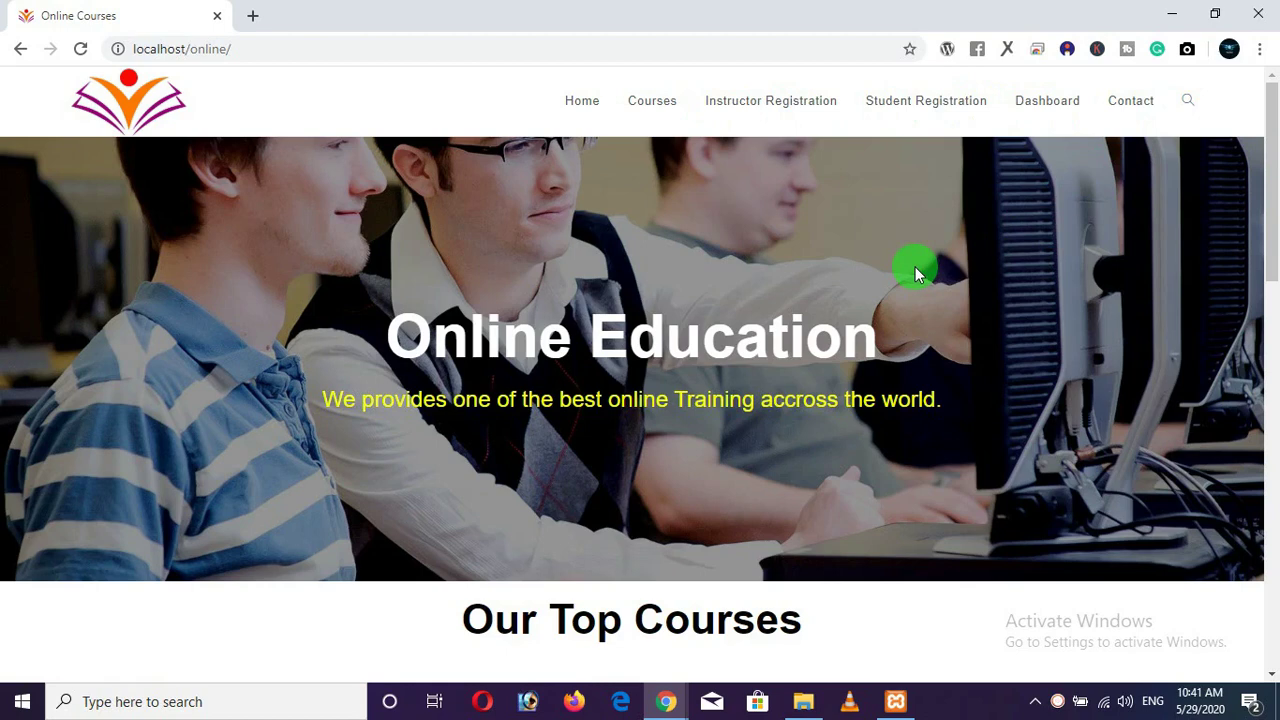
Highlight the Online Education and Our Top Courses headings on the home page.
drag(886, 330, 420, 337)
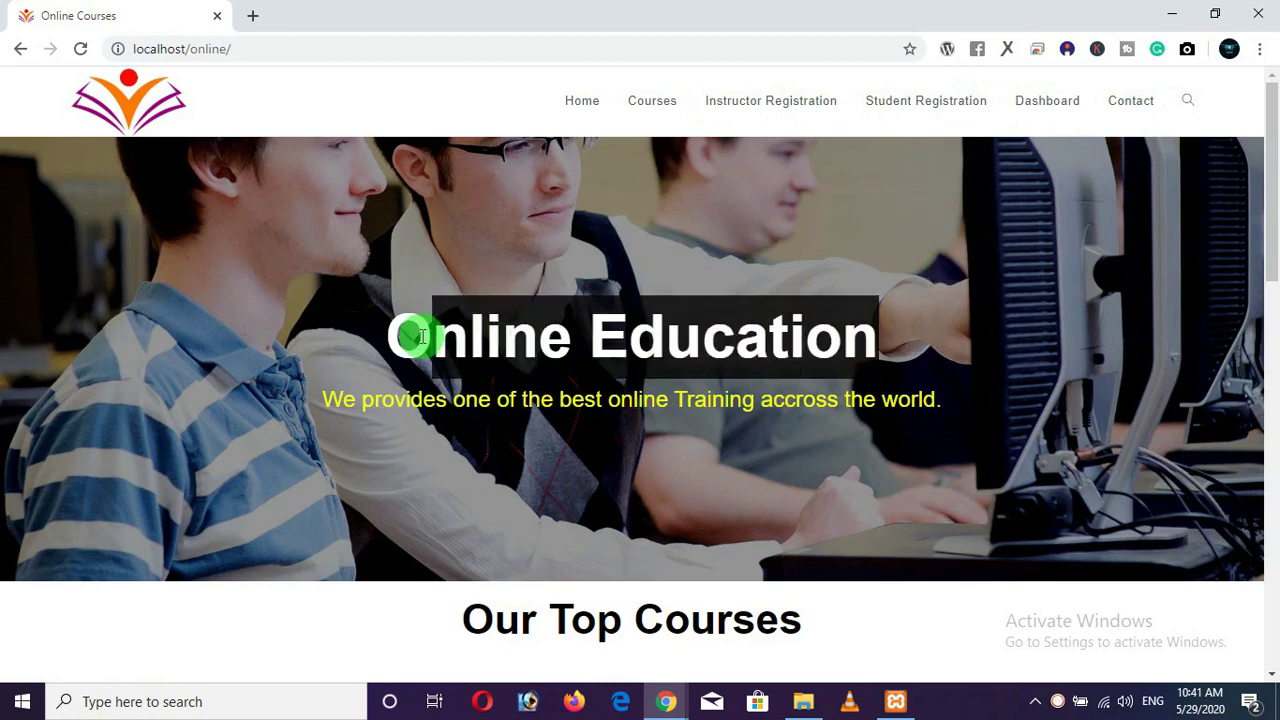
click(534, 429)
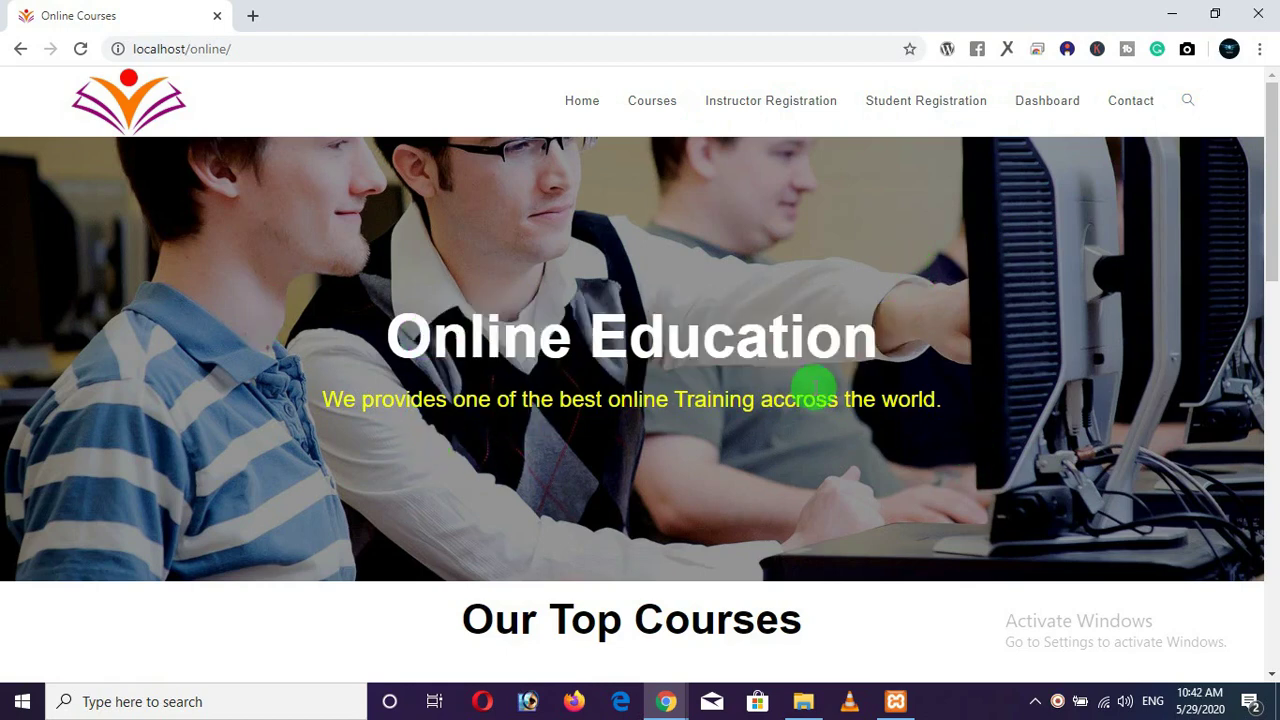
scroll(660, 362, down, 5)
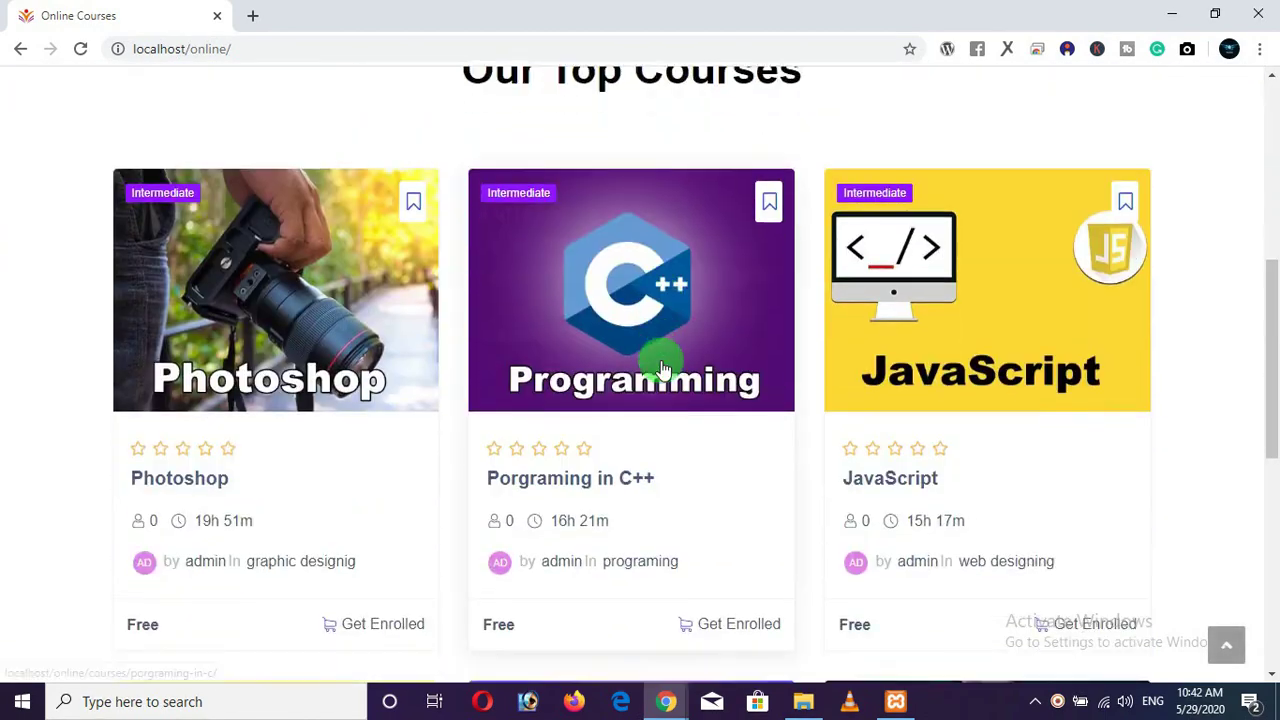
scroll(660, 370, up, 1)
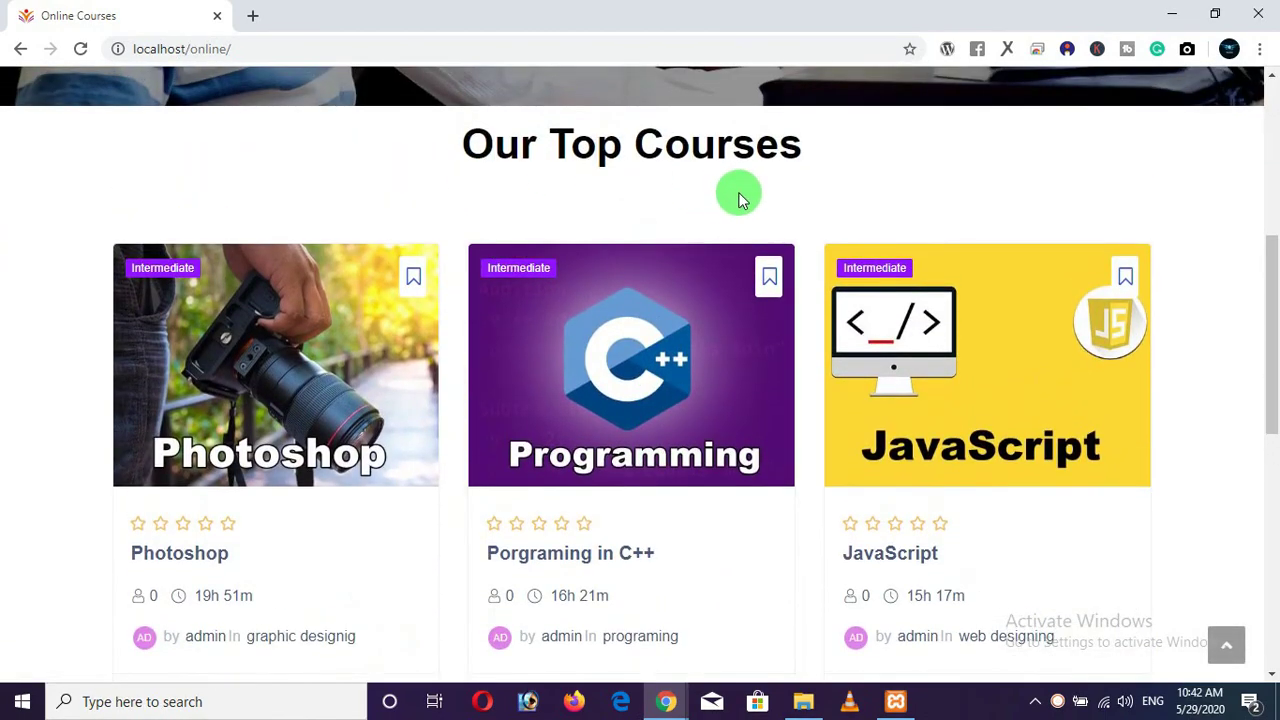
drag(803, 169, 90, 235)
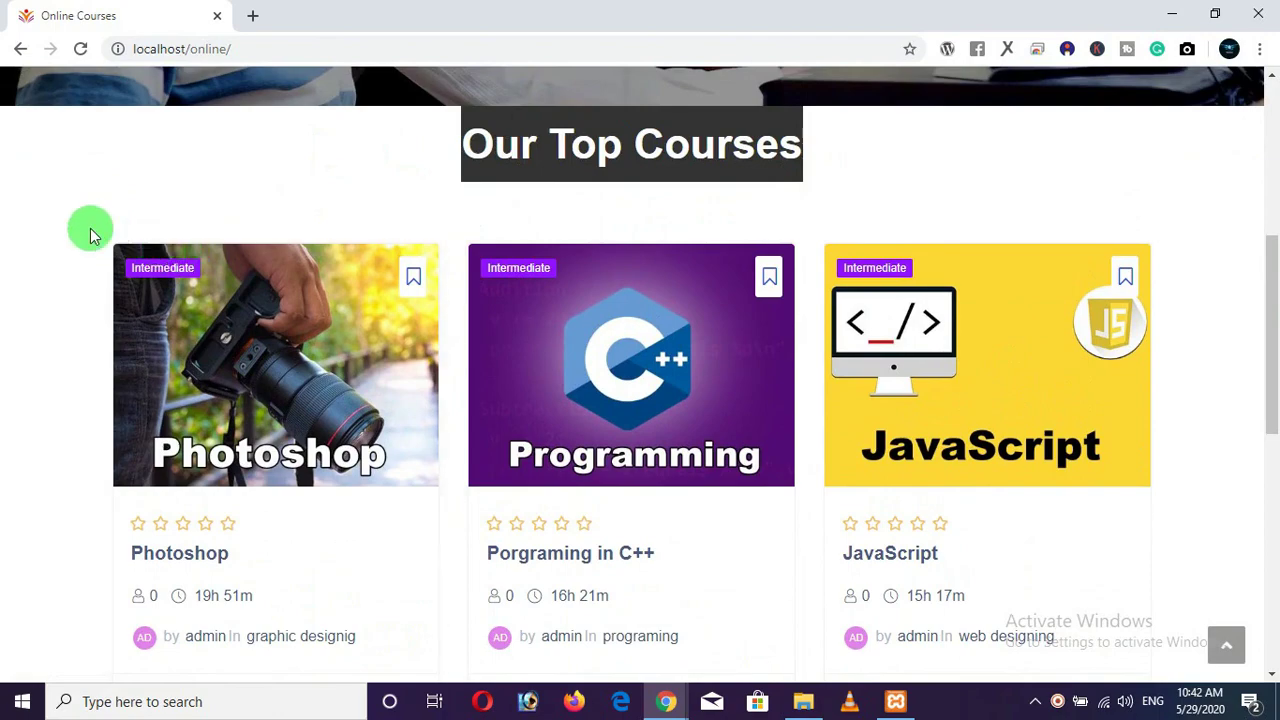
click(100, 232)
Browse the Our Top Courses cards and open the Cyber Security course.
scroll(857, 366, down, 4)
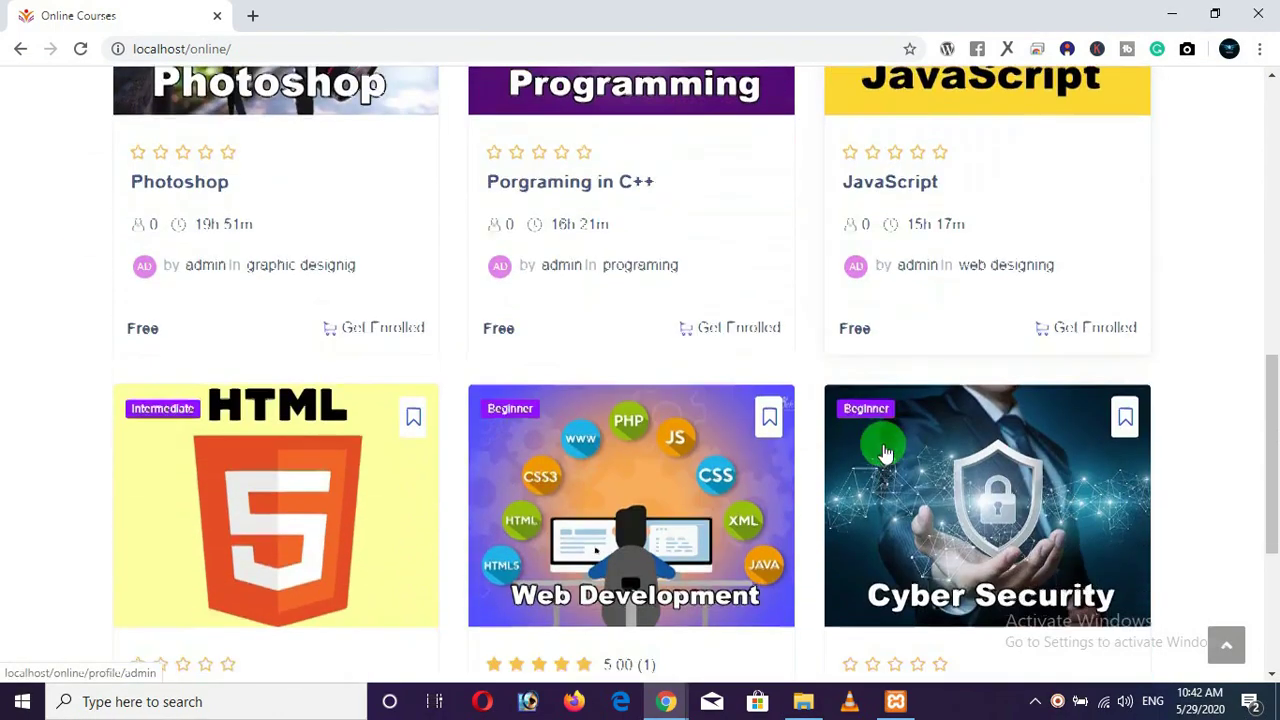
scroll(245, 472, down, 4)
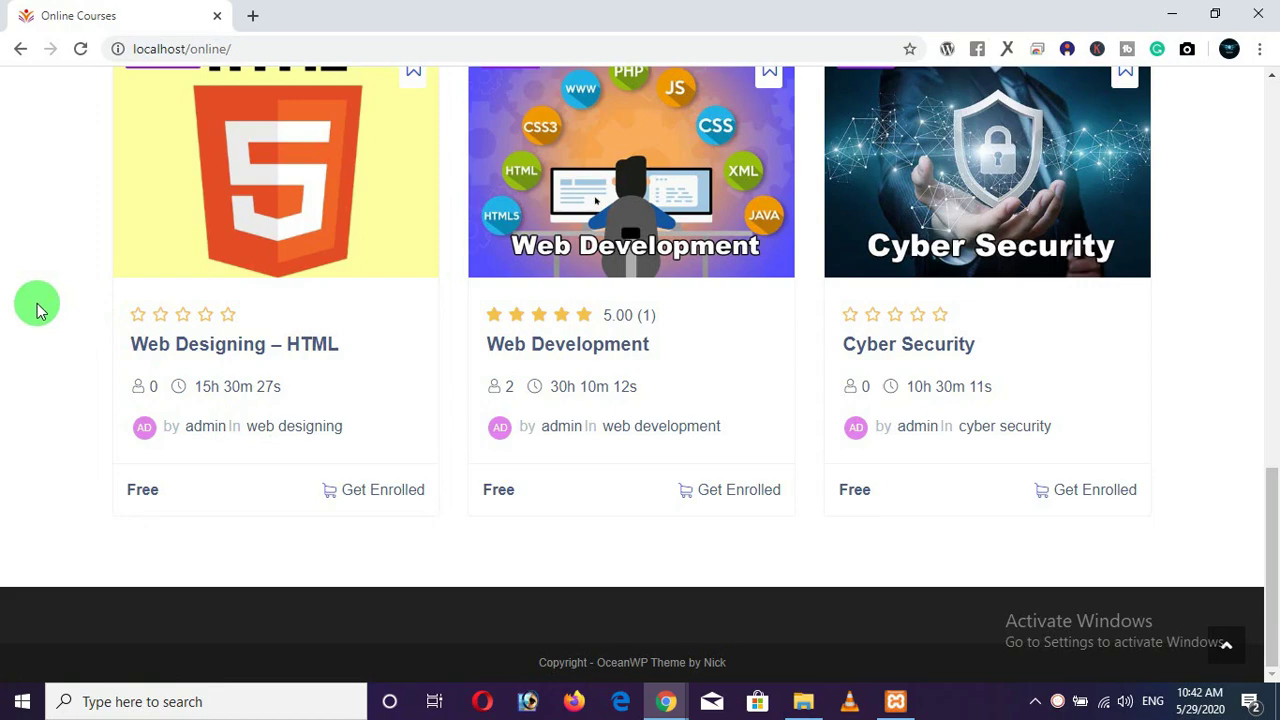
scroll(30, 300, up, 4)
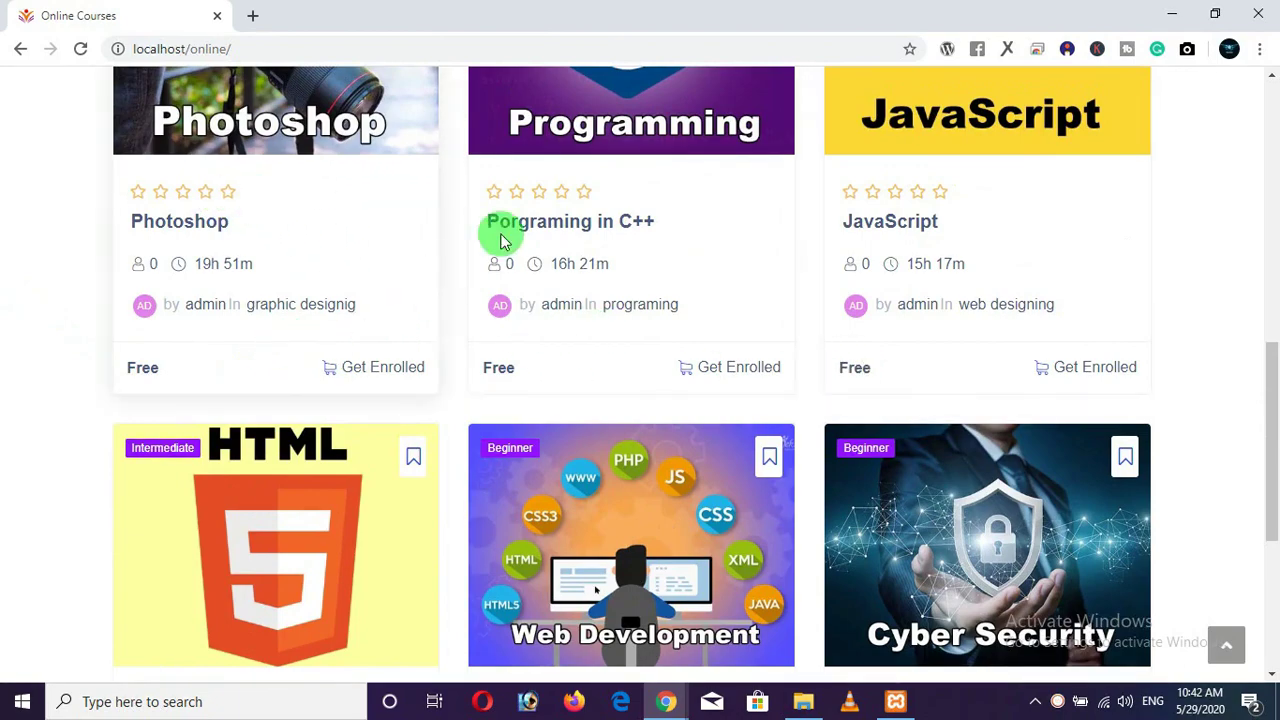
scroll(502, 240, down, 4)
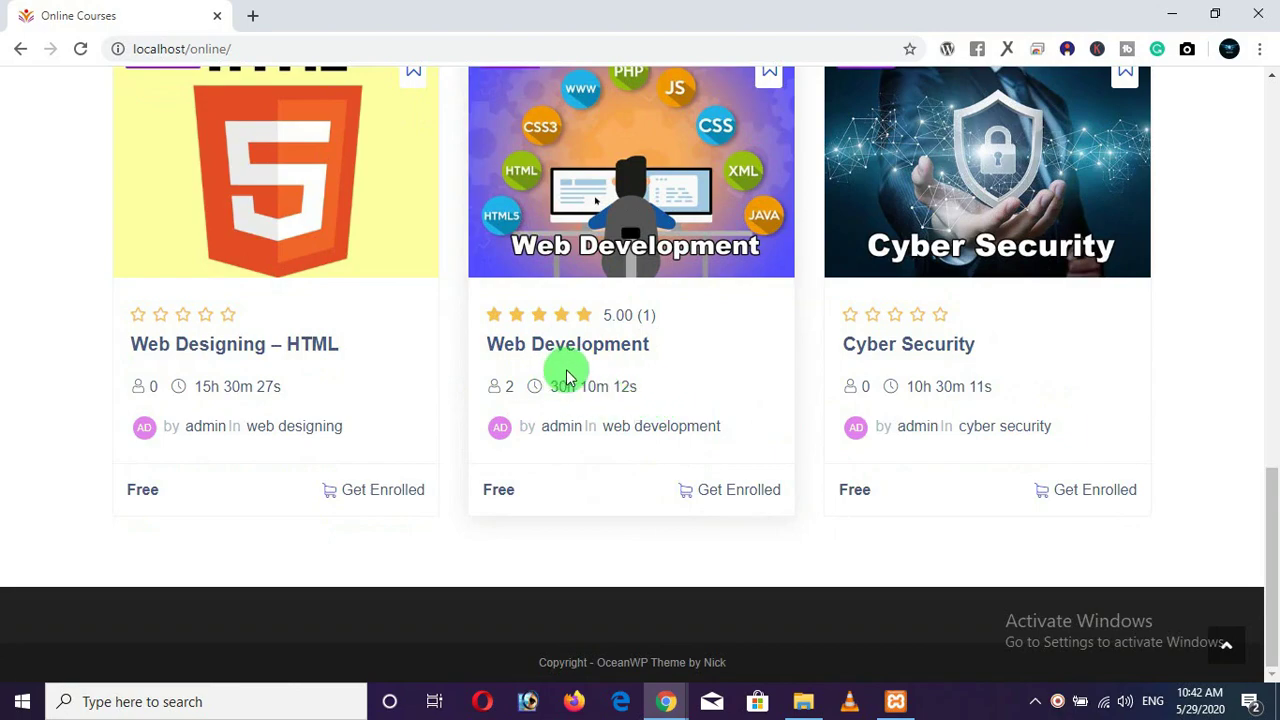
scroll(612, 370, up, 5)
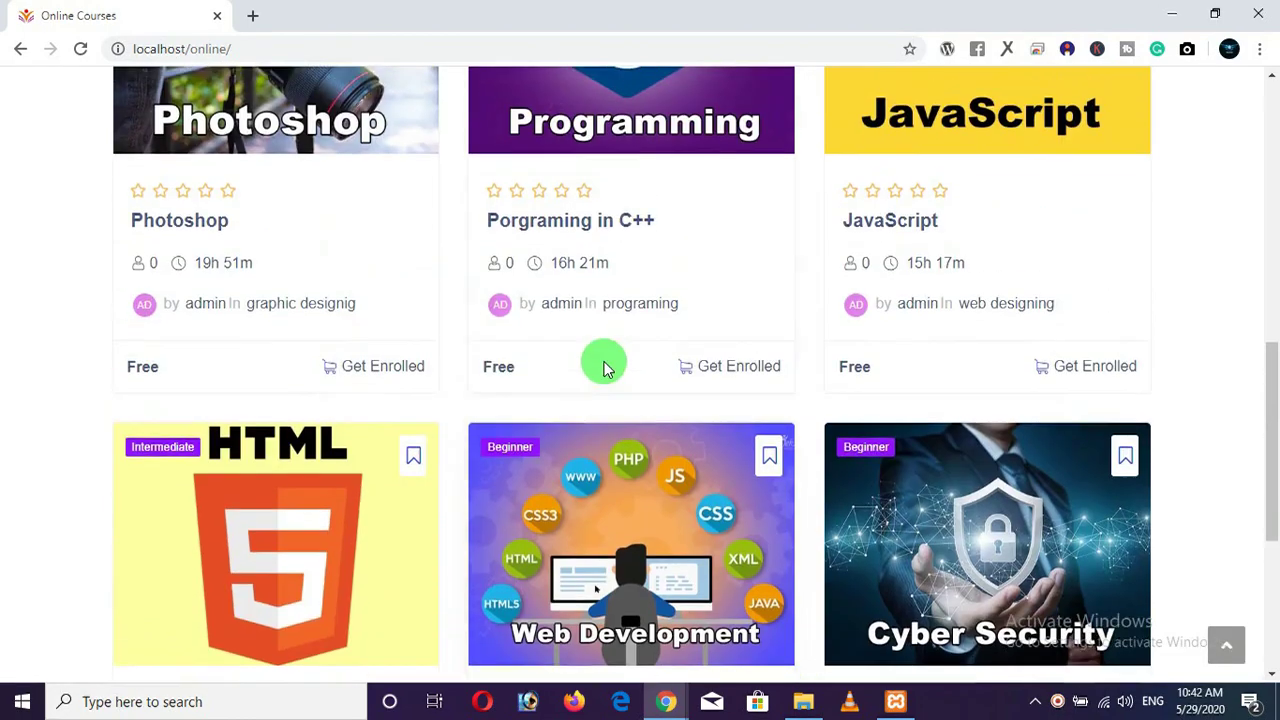
scroll(920, 366, down, 5)
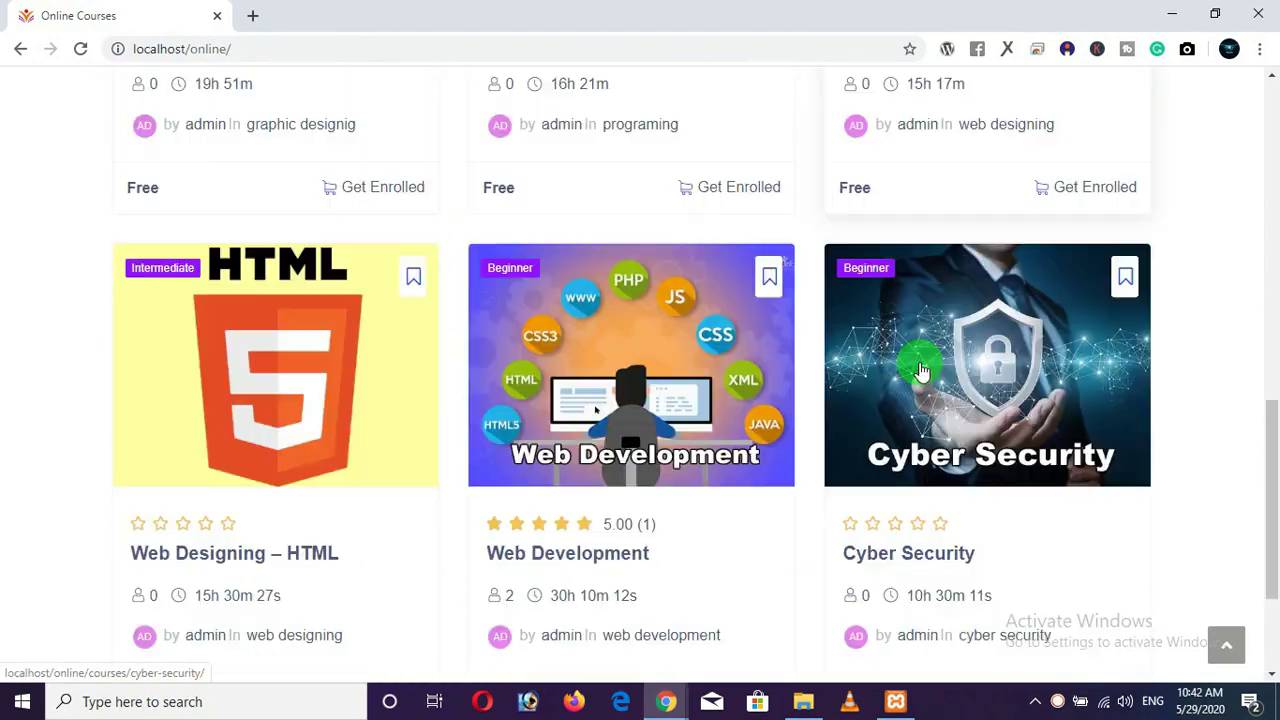
click(950, 222)
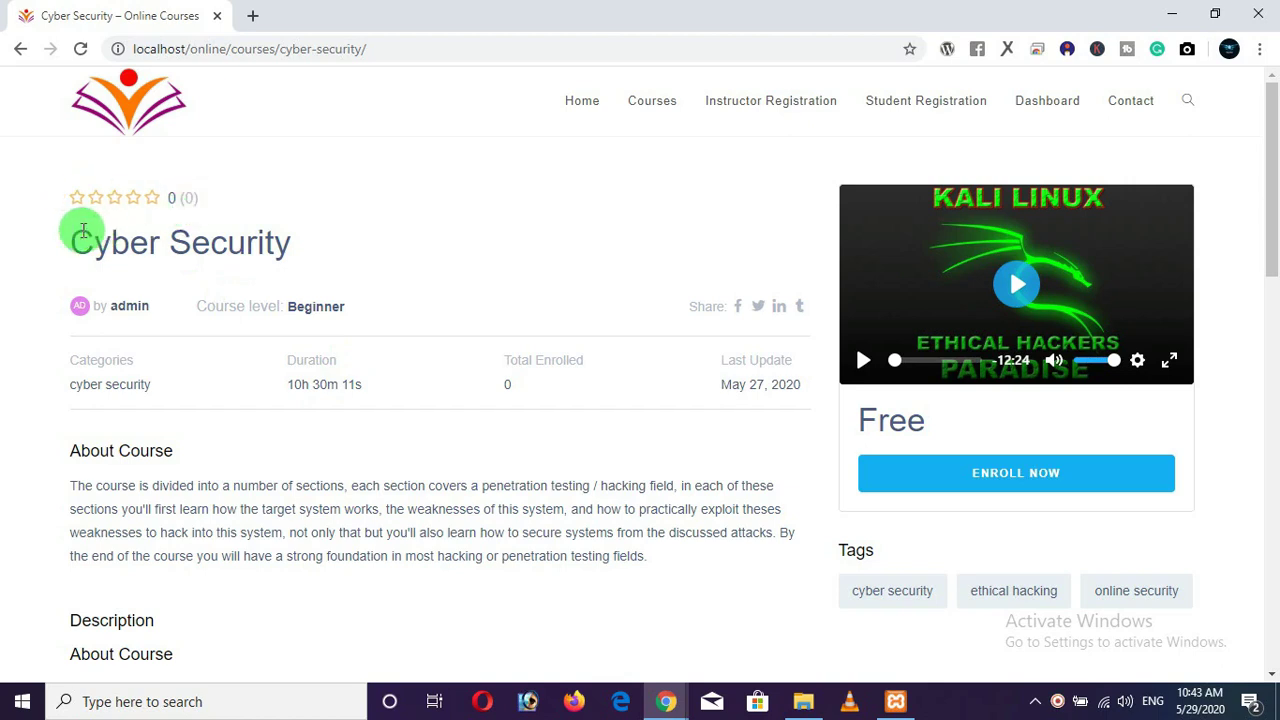
Highlight the course title and enrollment details, then play the preview video and pause it at -12:19.
drag(69, 240, 320, 240)
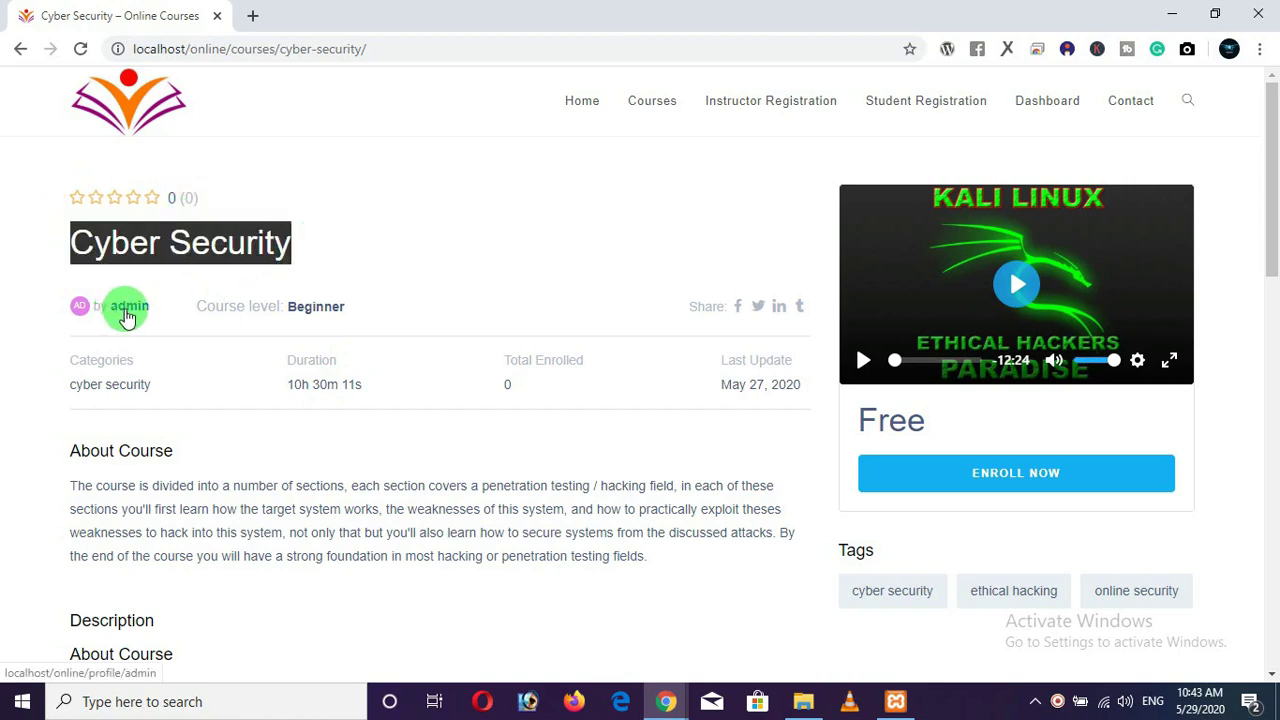
click(445, 306)
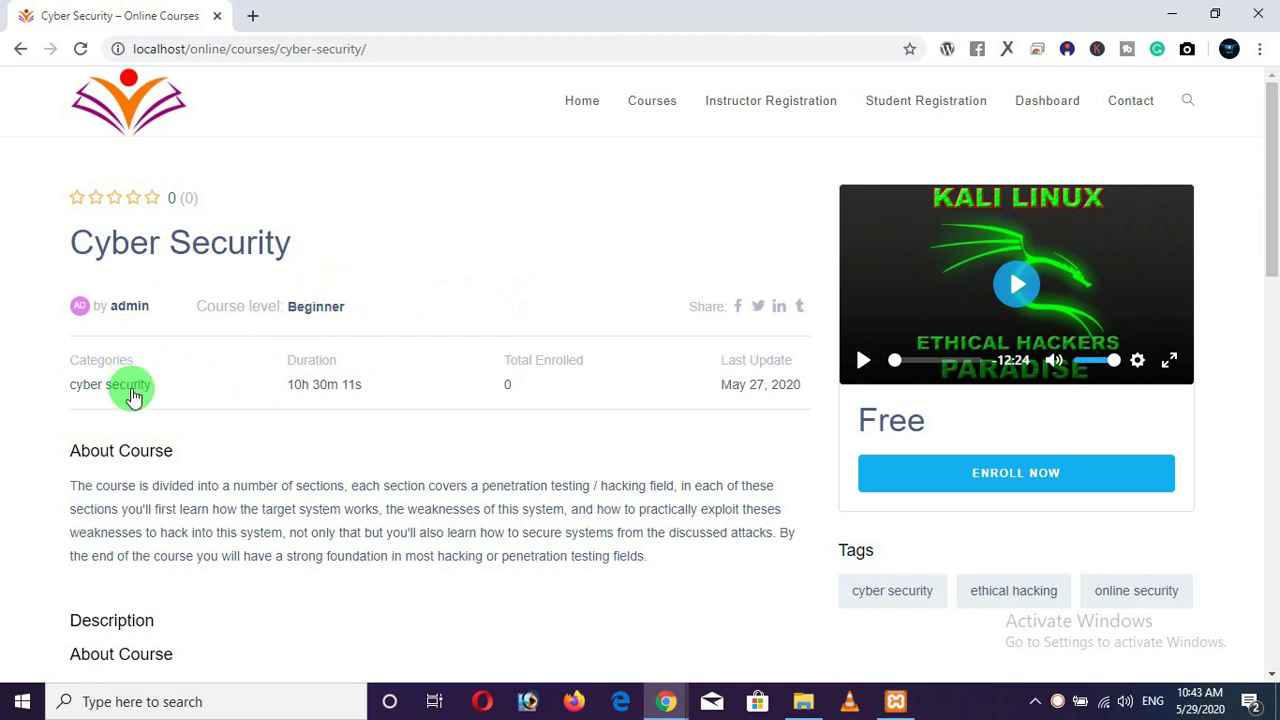
double_click(369, 385)
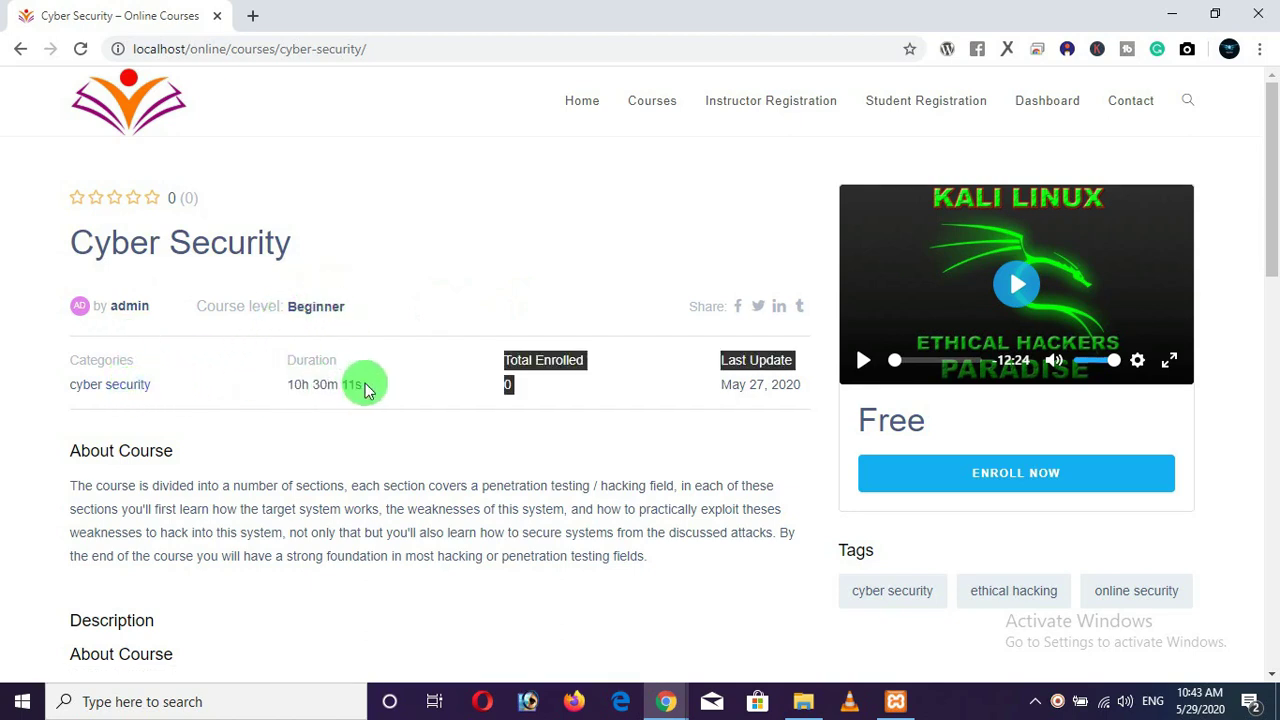
click(369, 385)
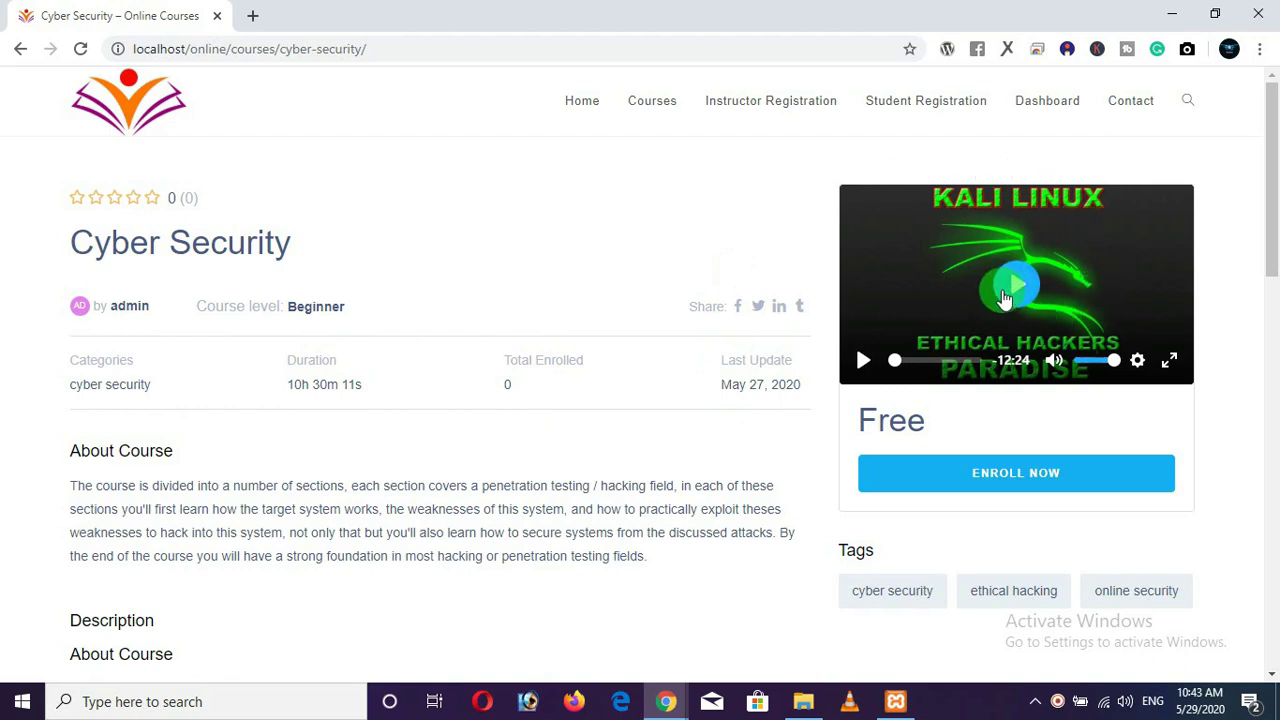
click(1013, 293)
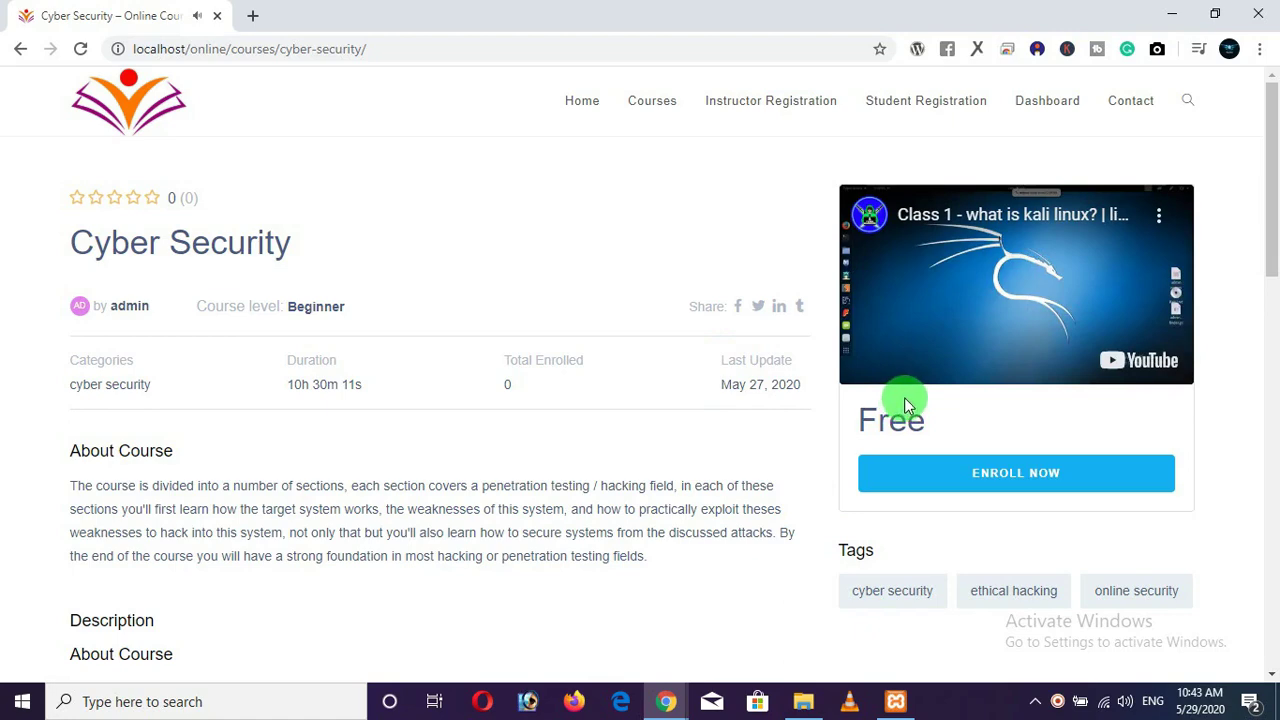
click(860, 360)
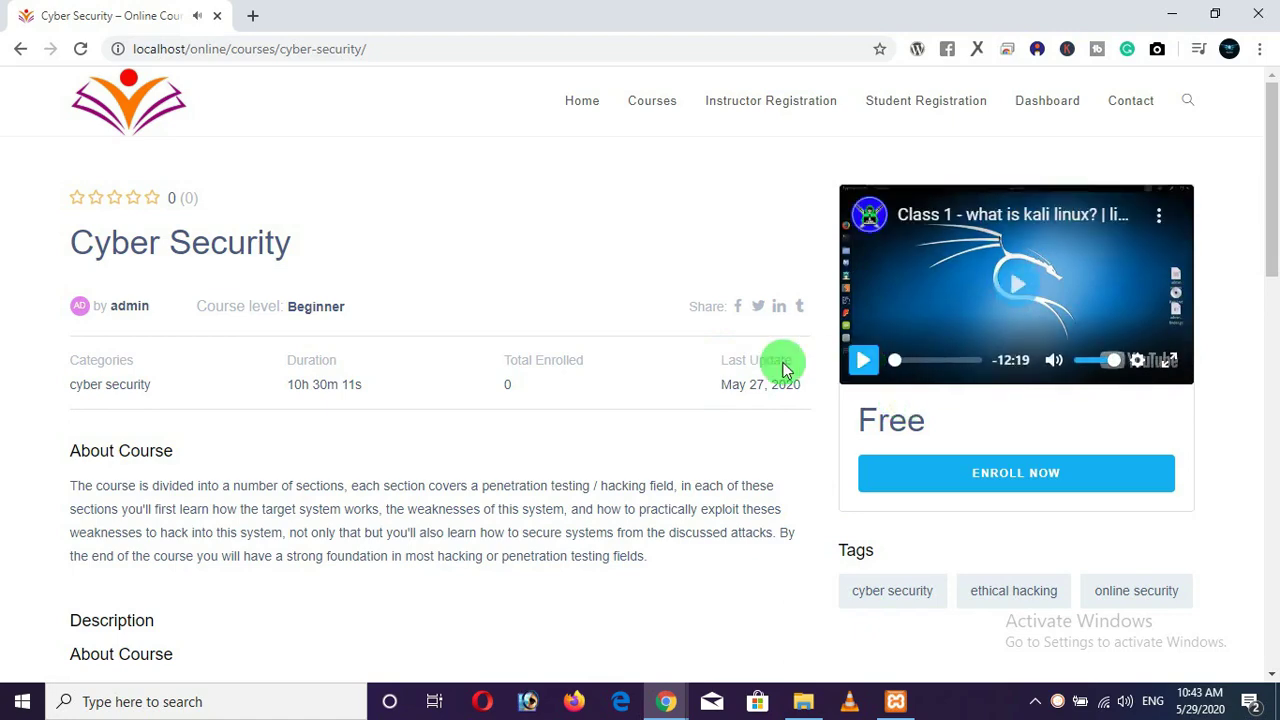
Collapse and re-expand the Course Overview topic, and highlight the first lesson's title.
scroll(555, 346, down, 2)
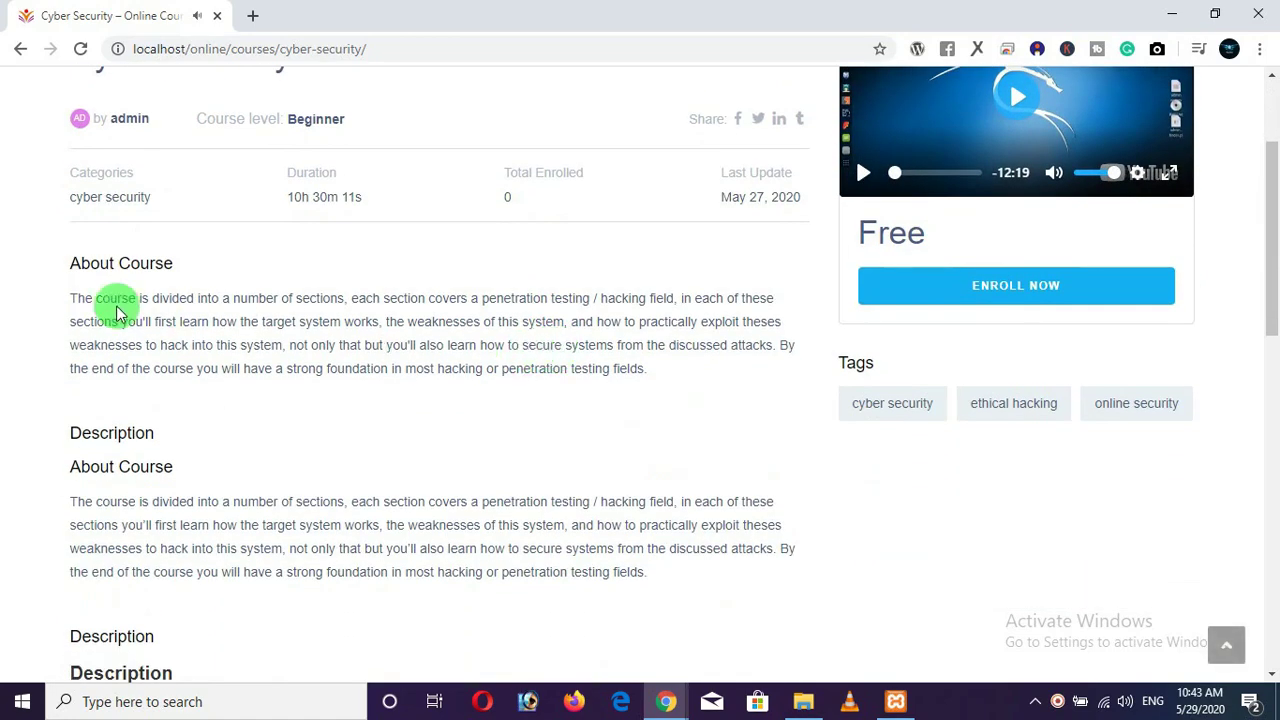
scroll(117, 313, down, 5)
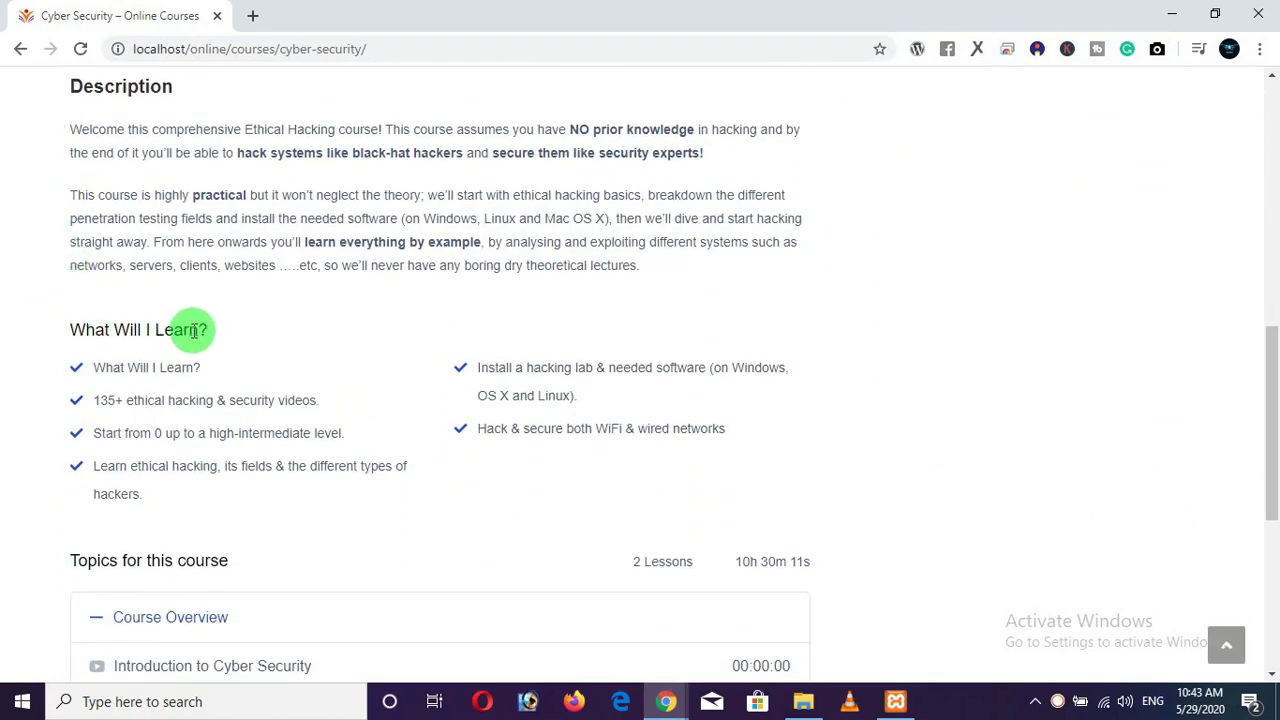
scroll(160, 435, down, 2)
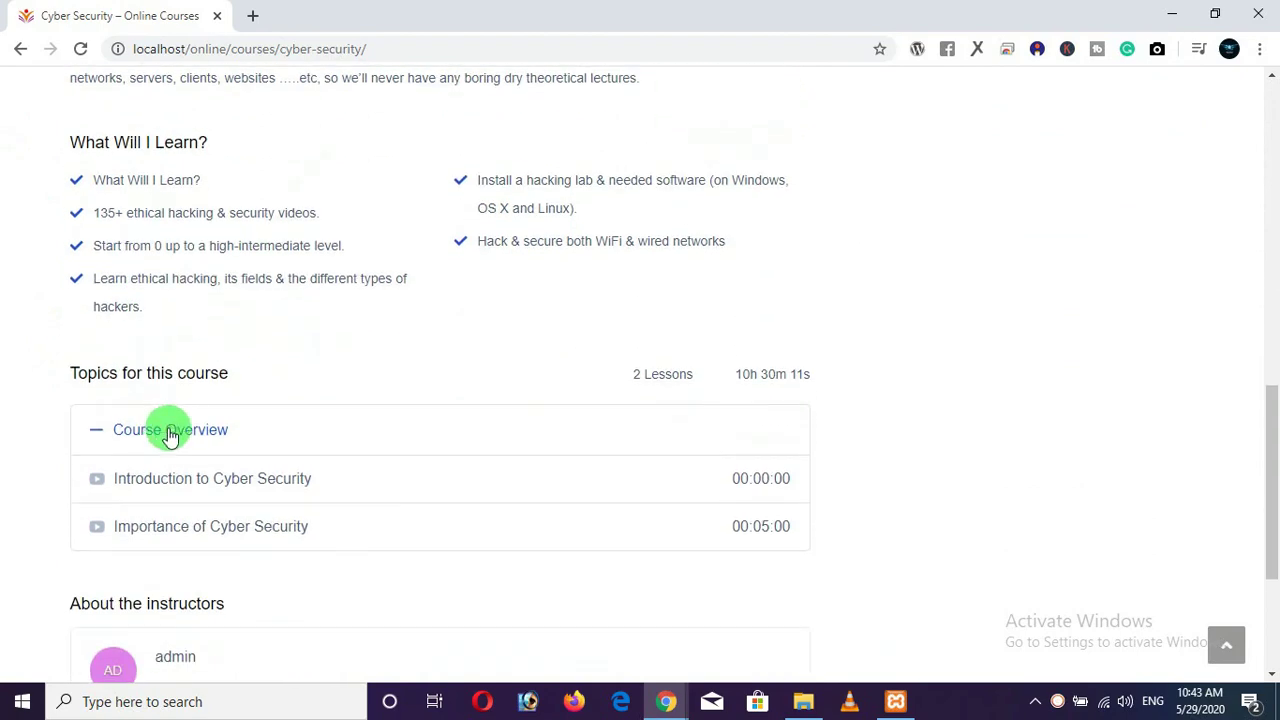
click(132, 430)
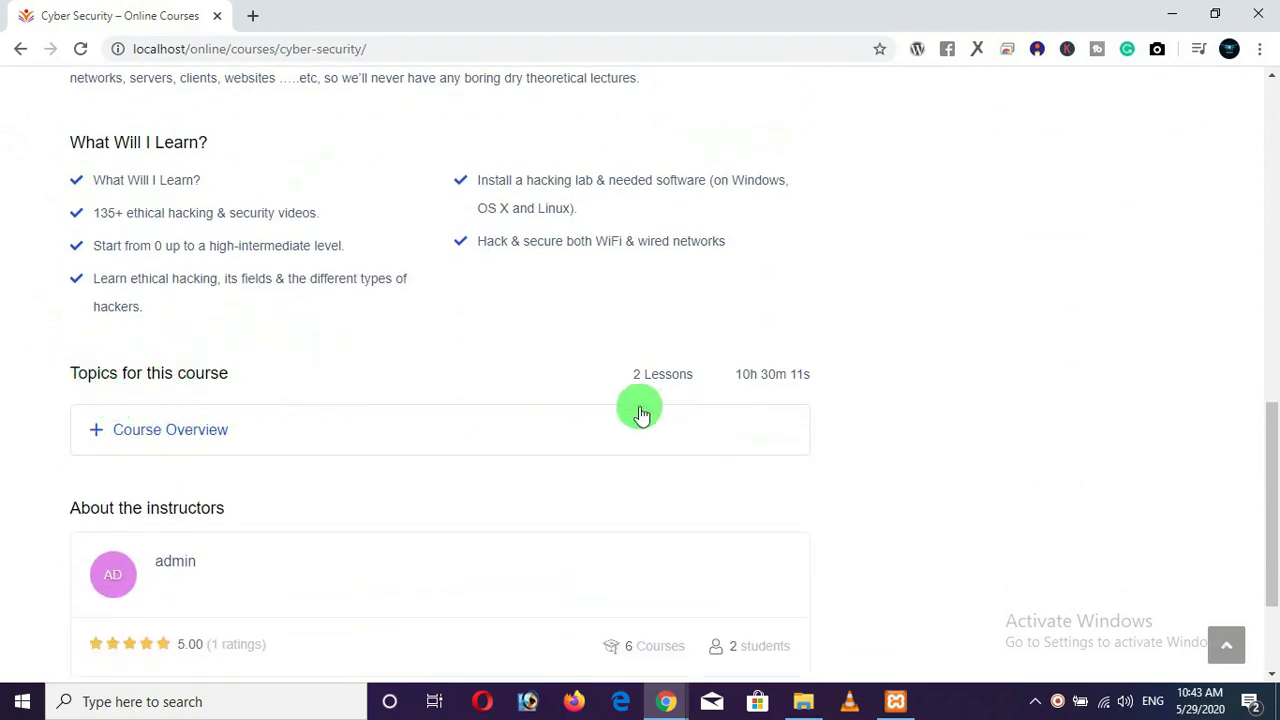
scroll(634, 375, down, 1)
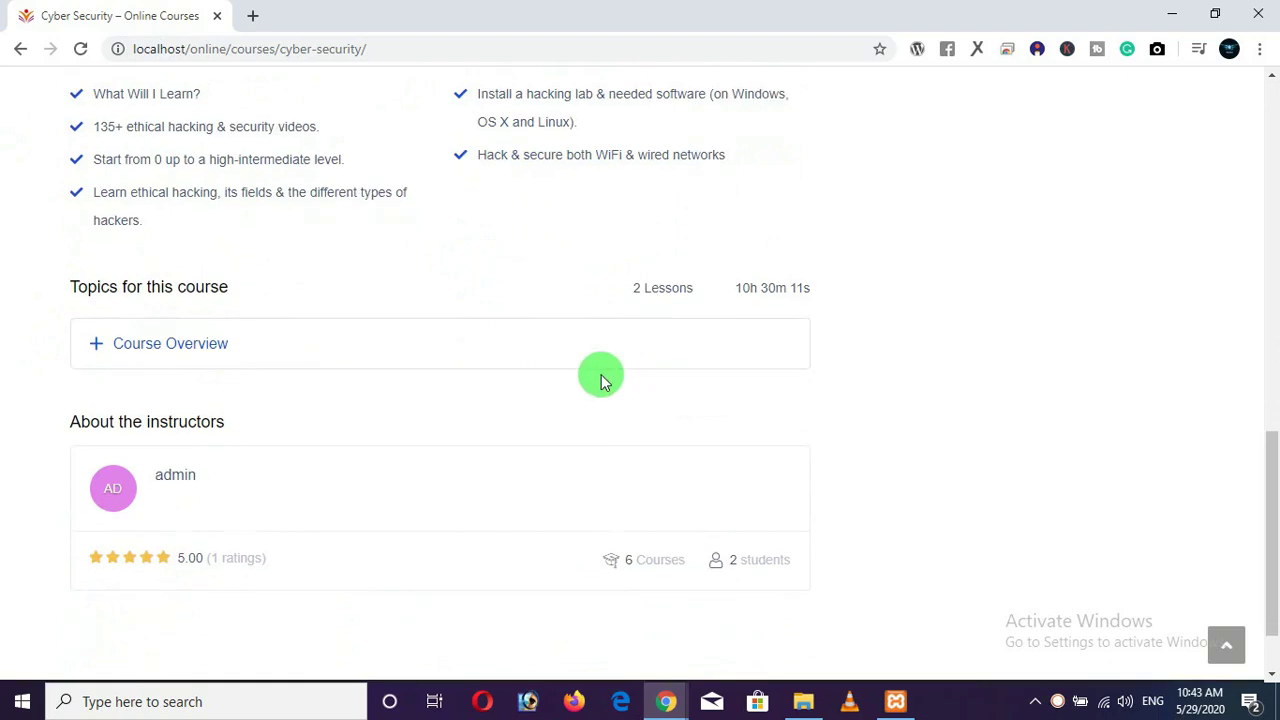
click(192, 342)
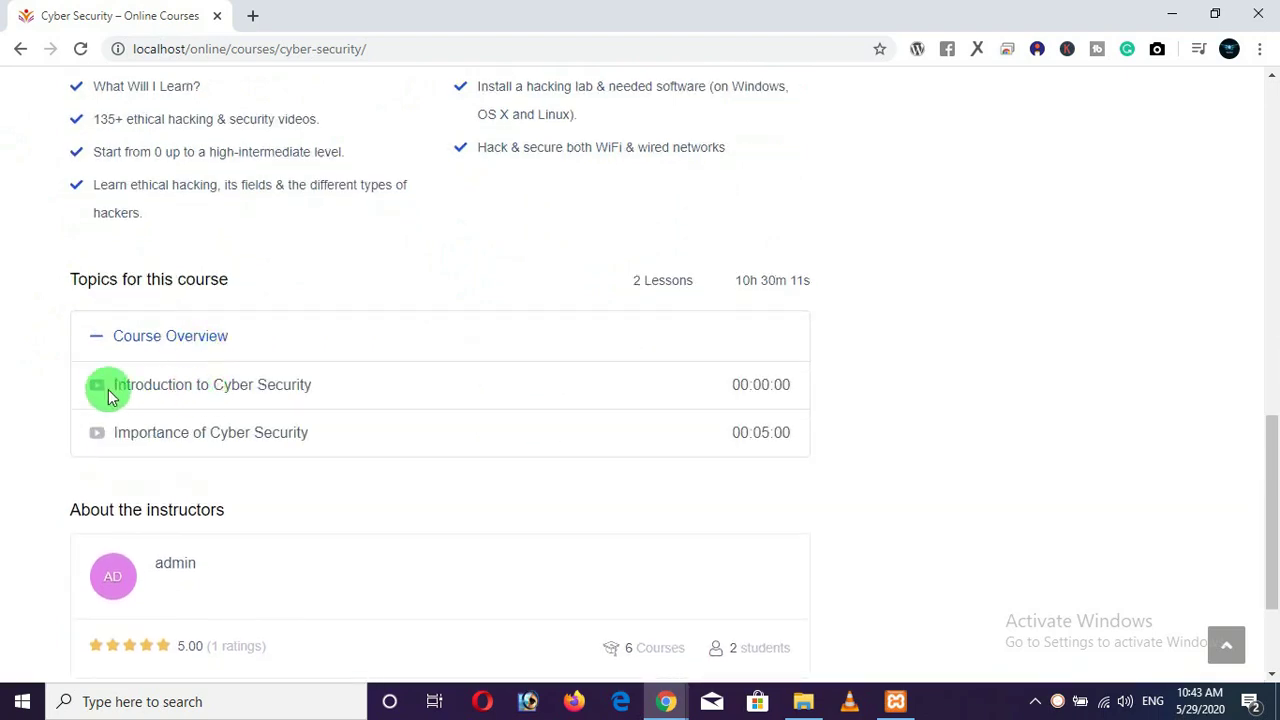
drag(106, 391, 278, 393)
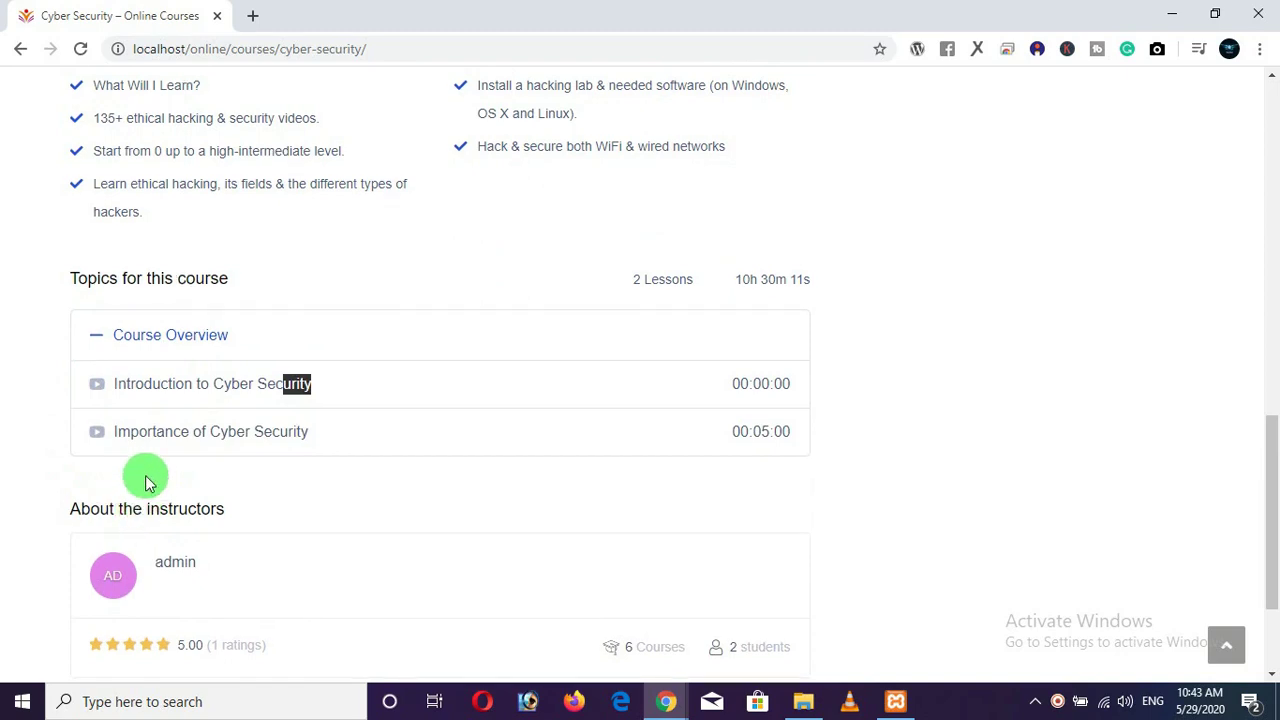
scroll(125, 460, down, 3)
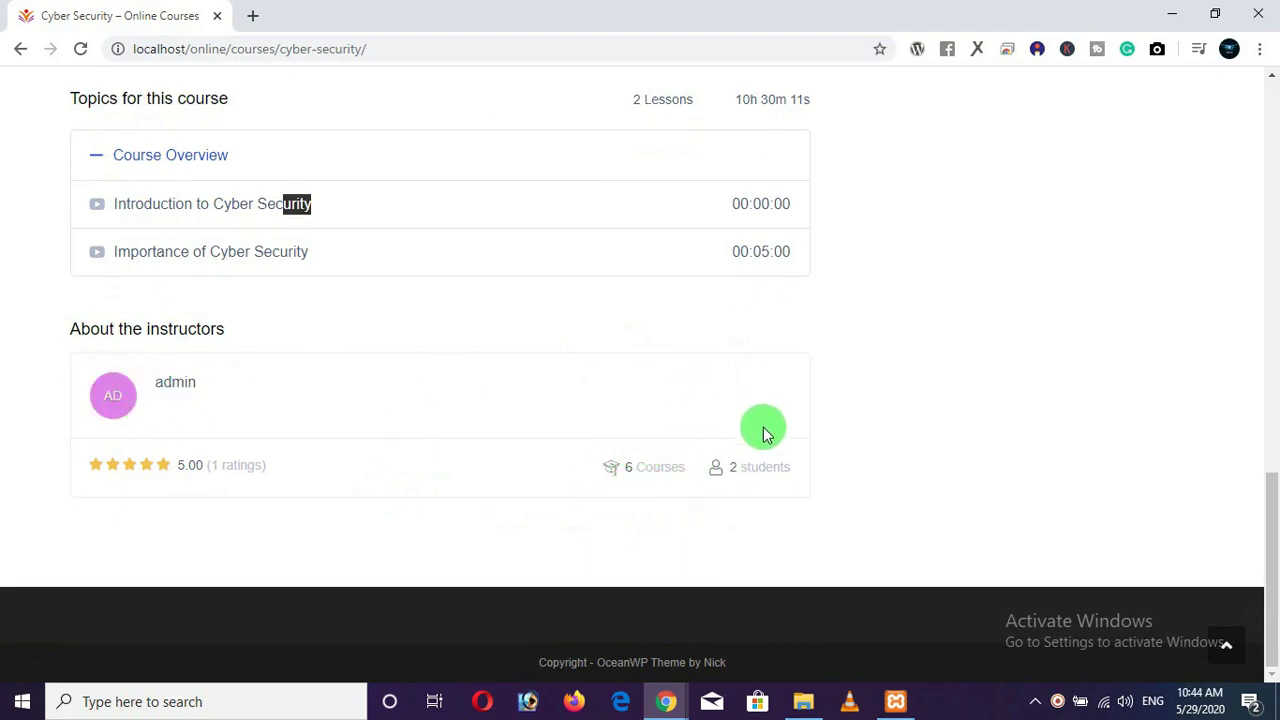
Scroll back up and return to the site's home page.
scroll(757, 466, up, 10)
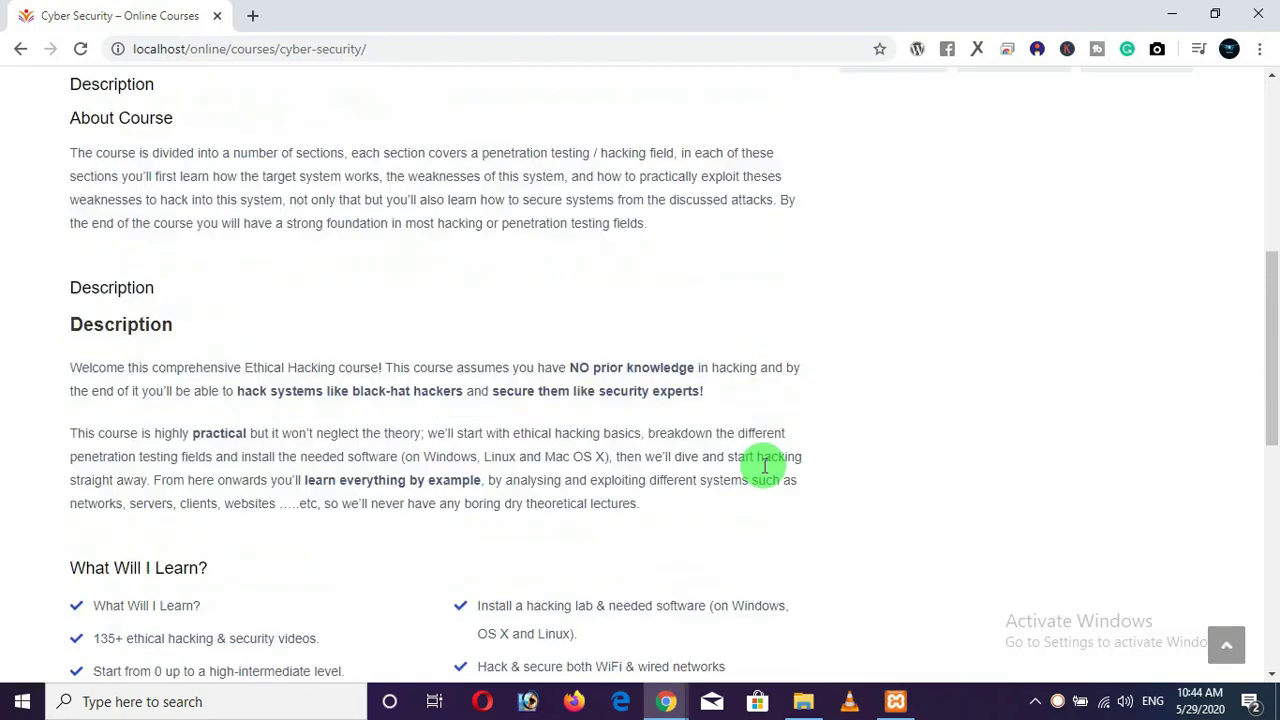
scroll(765, 466, up, 5)
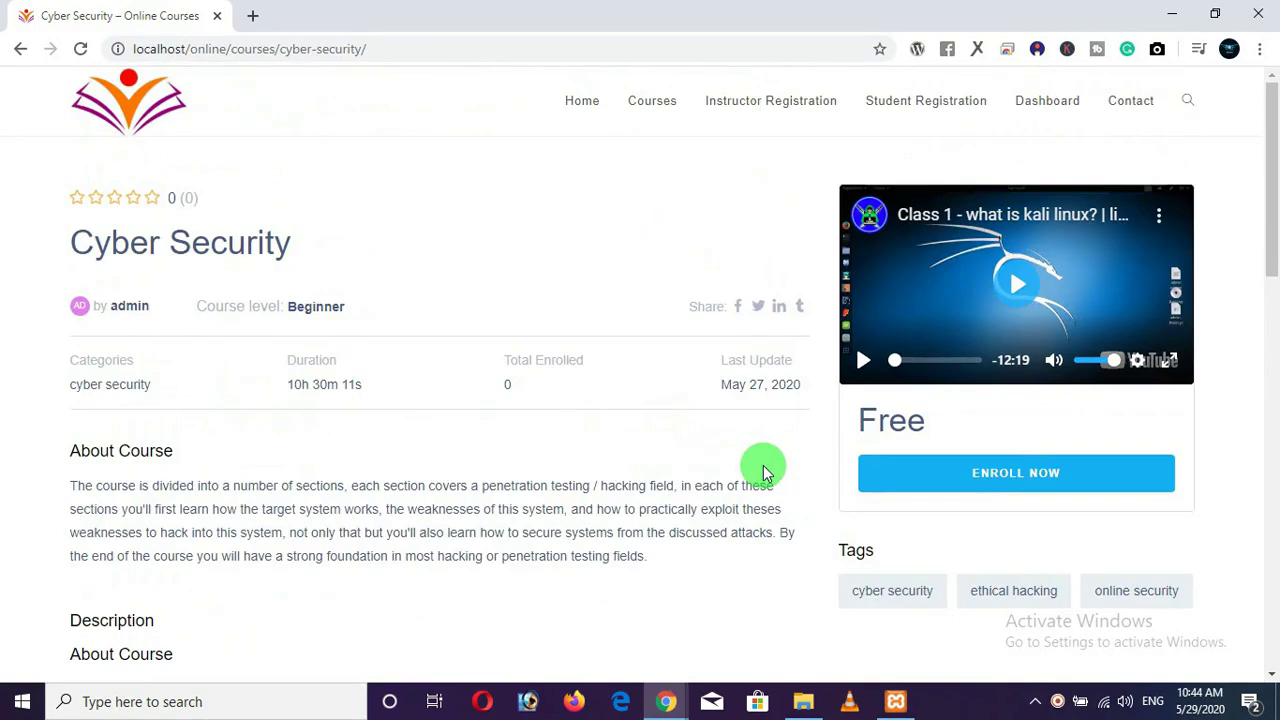
click(583, 102)
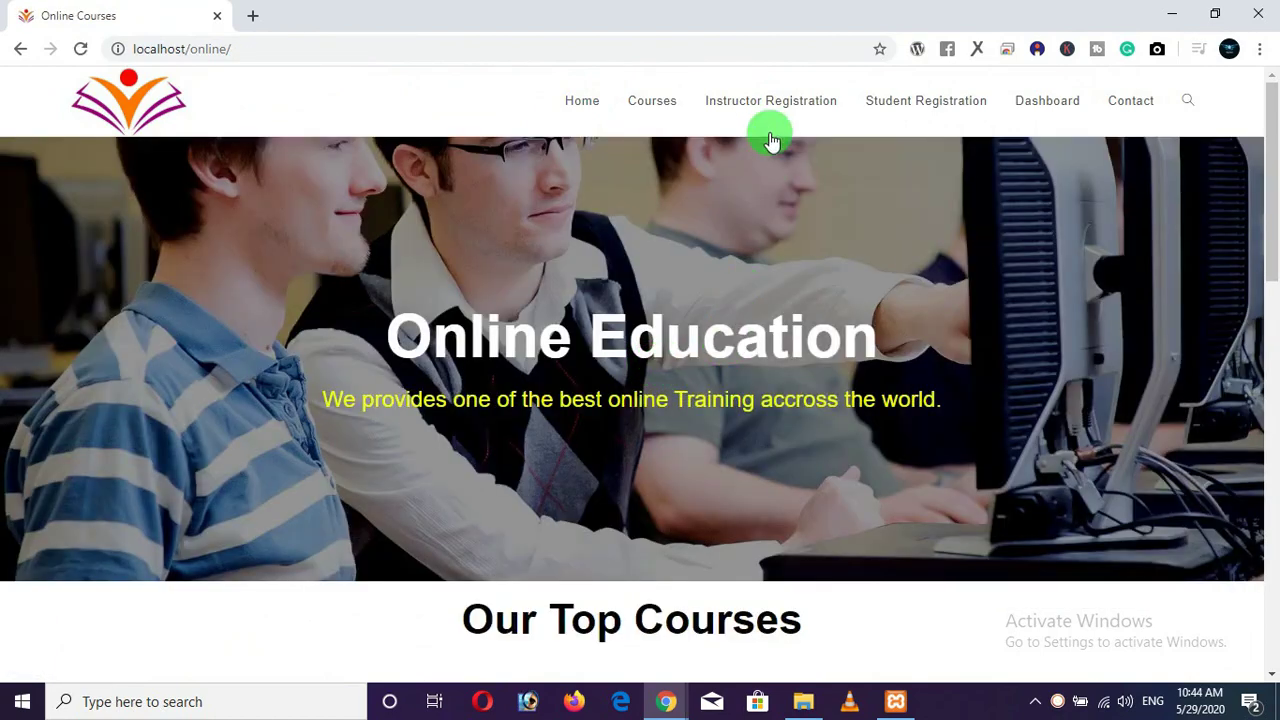
Open the Courses catalogue, go to page 2, and open the Web Development course.
click(656, 103)
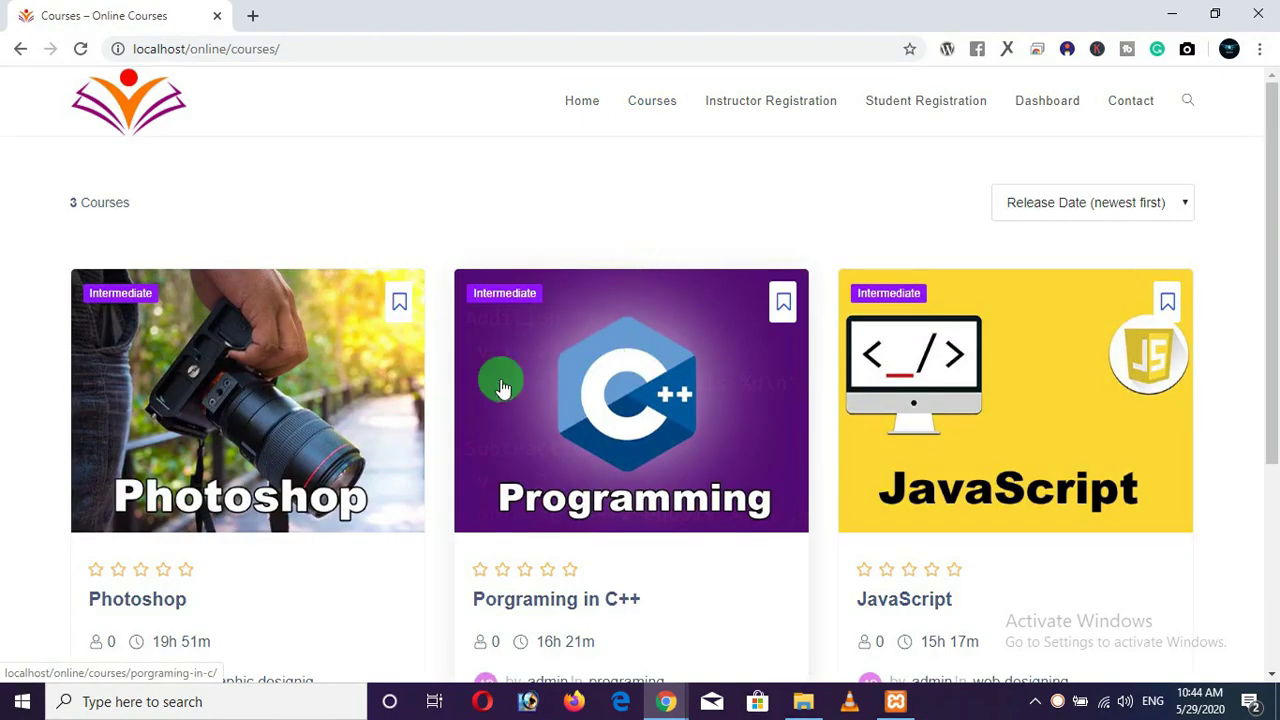
scroll(40, 357, down, 1)
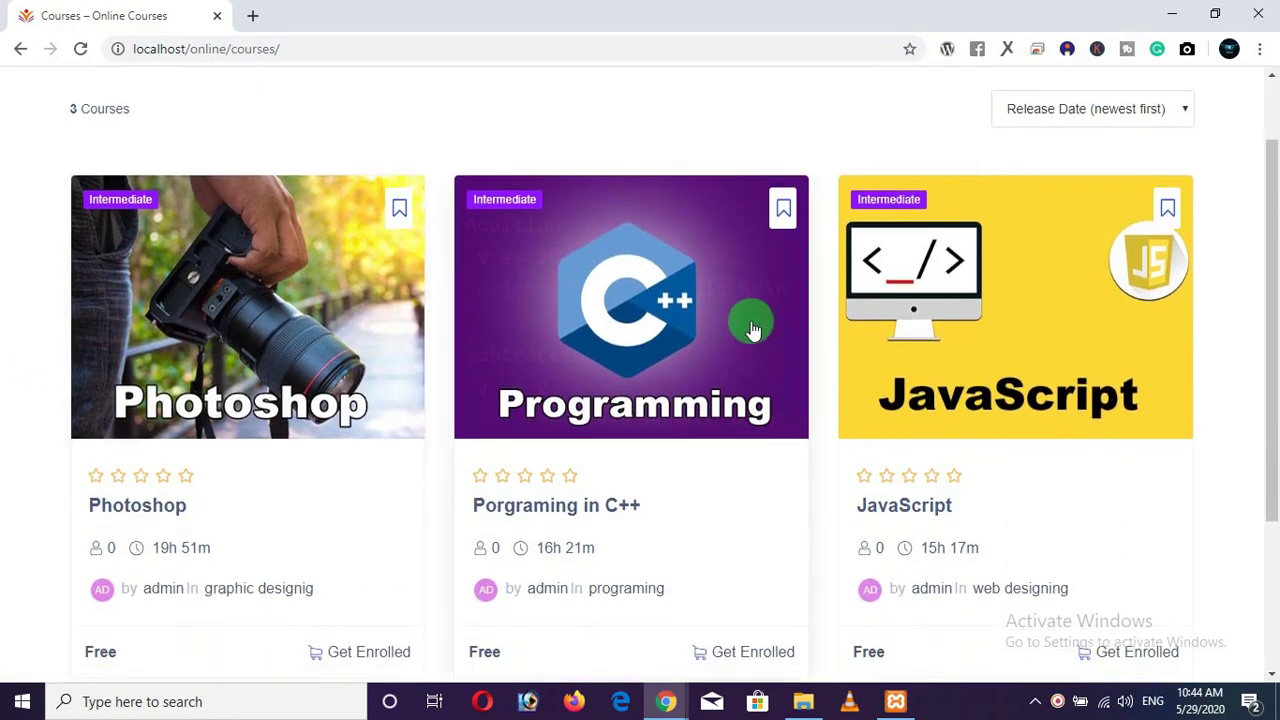
scroll(749, 331, down, 1)
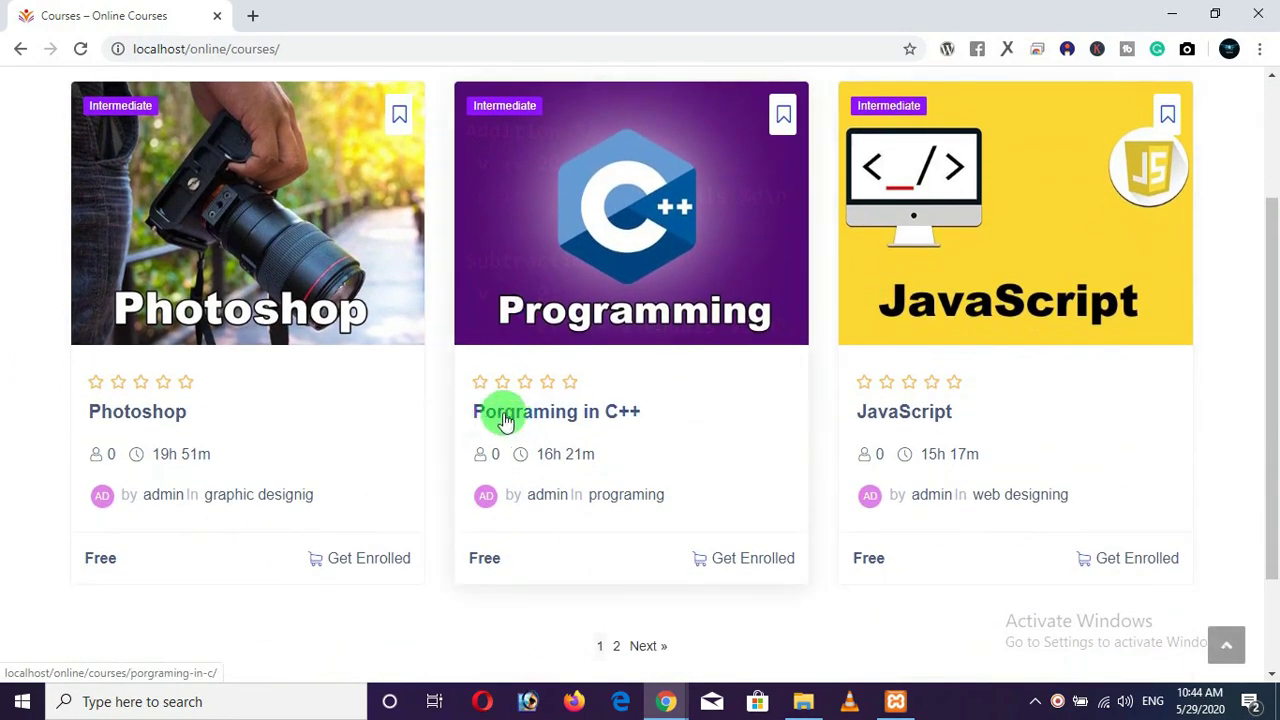
scroll(490, 420, down, 1)
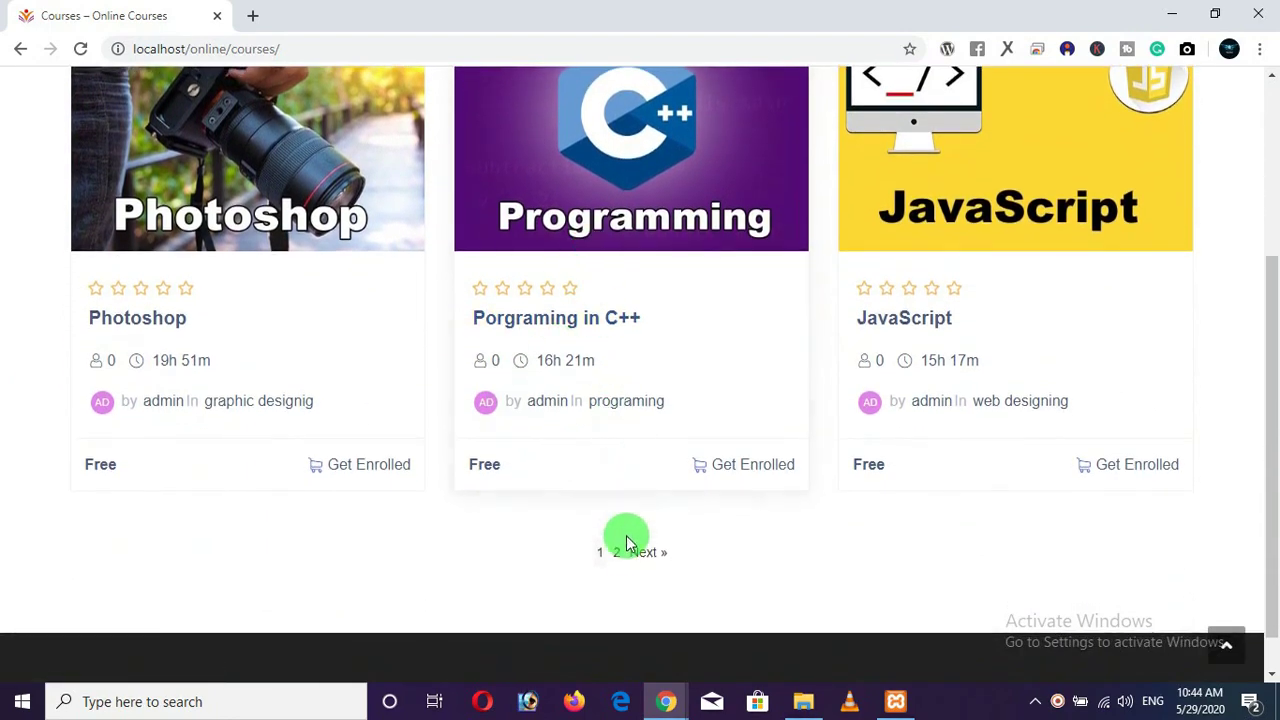
click(616, 553)
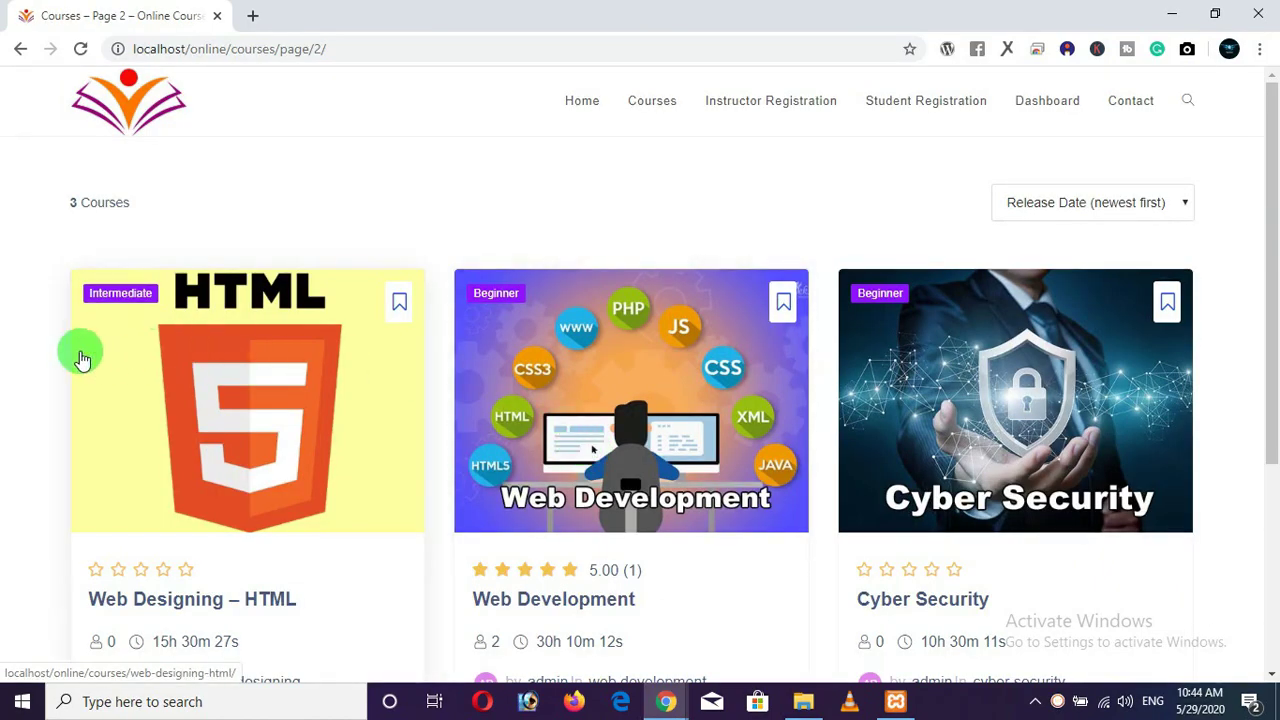
scroll(60, 350, down, 3)
scroll(44, 352, up, 2)
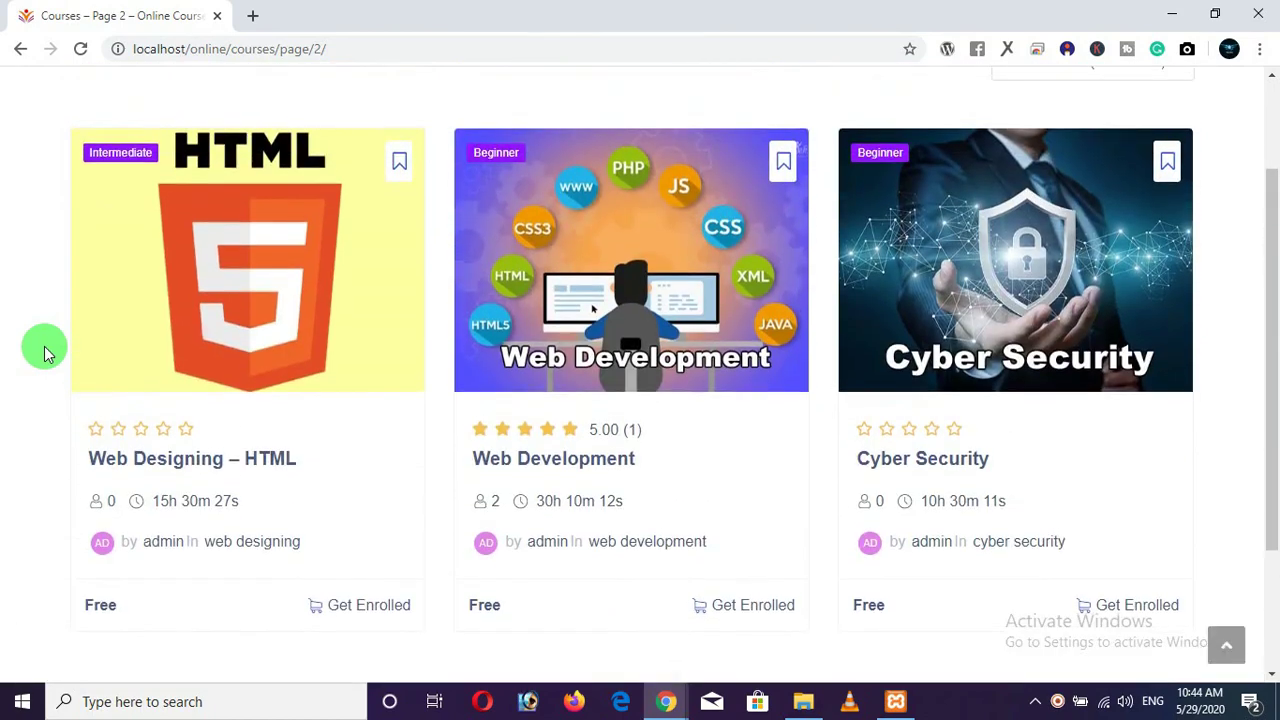
click(548, 268)
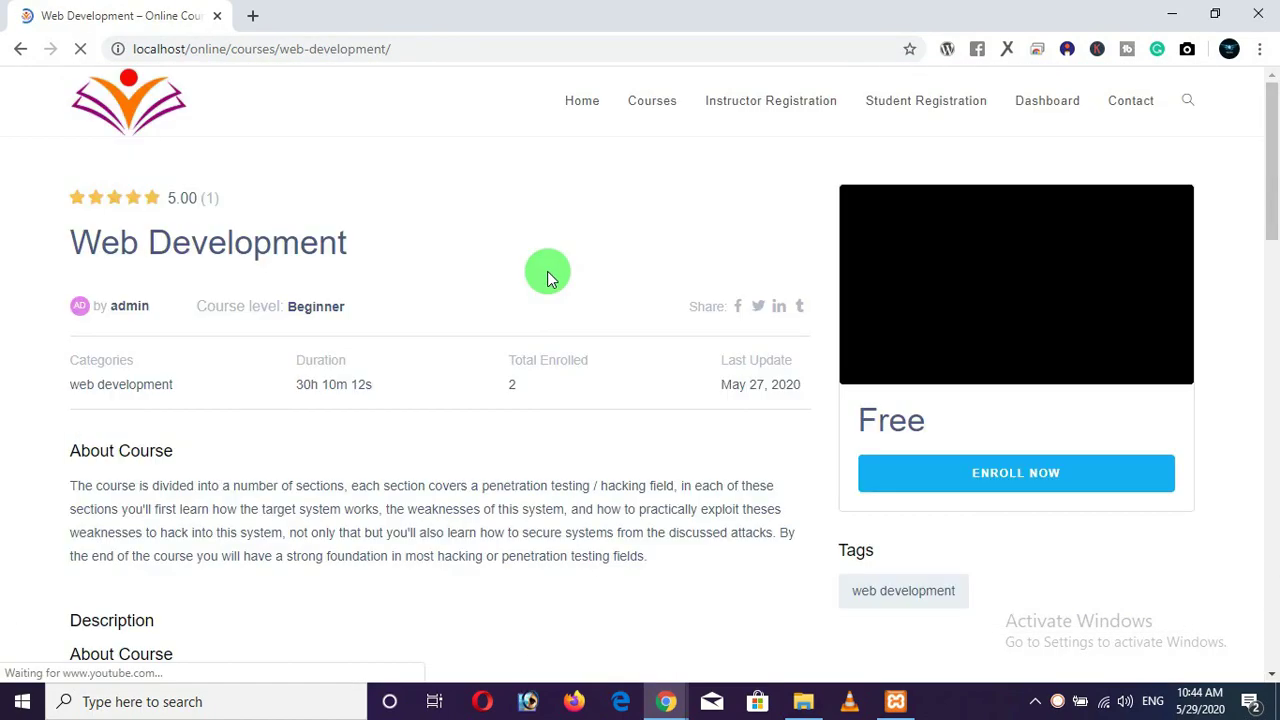
Look over the Web Development course page, then go to Instructor Registration.
scroll(531, 283, down, 5)
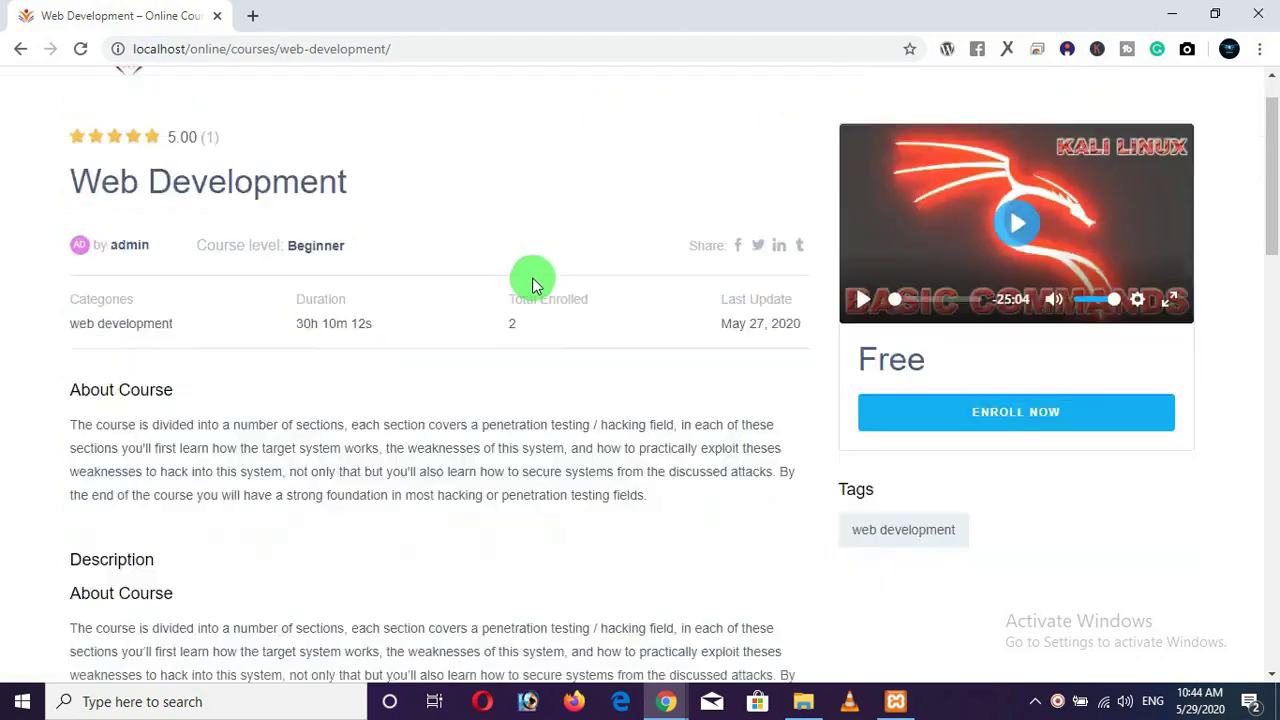
scroll(533, 286, up, 5)
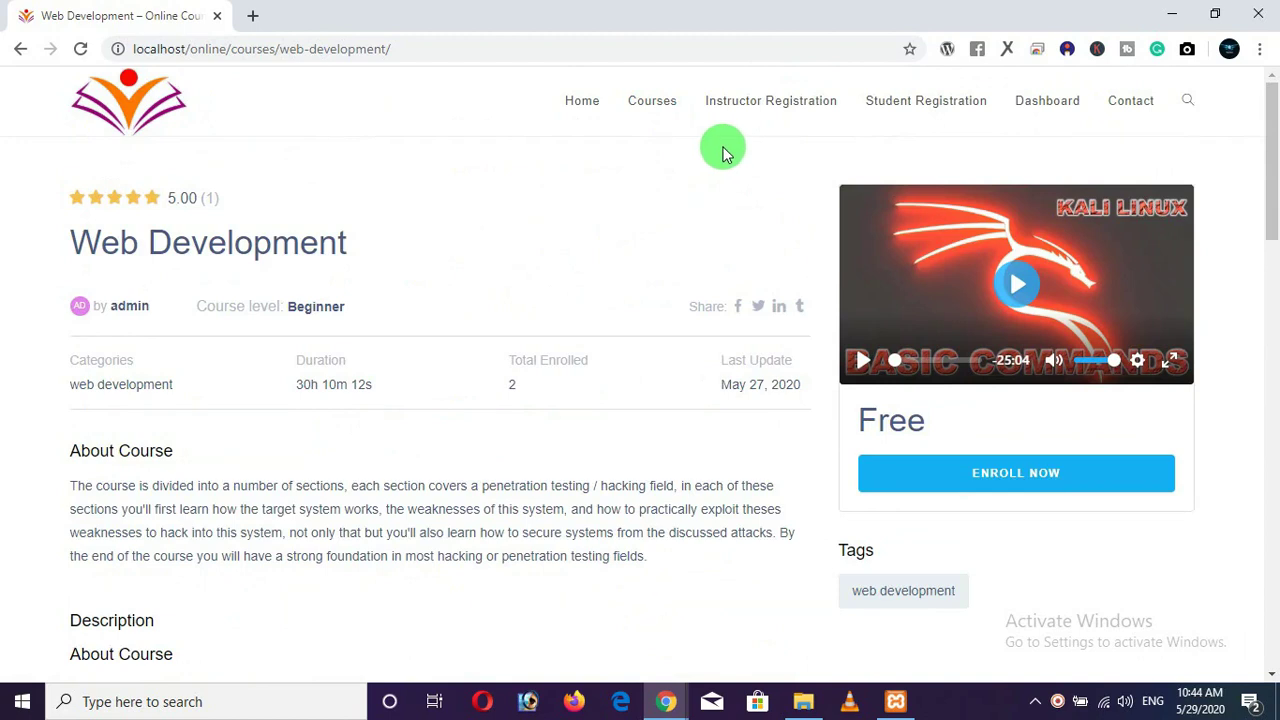
click(800, 106)
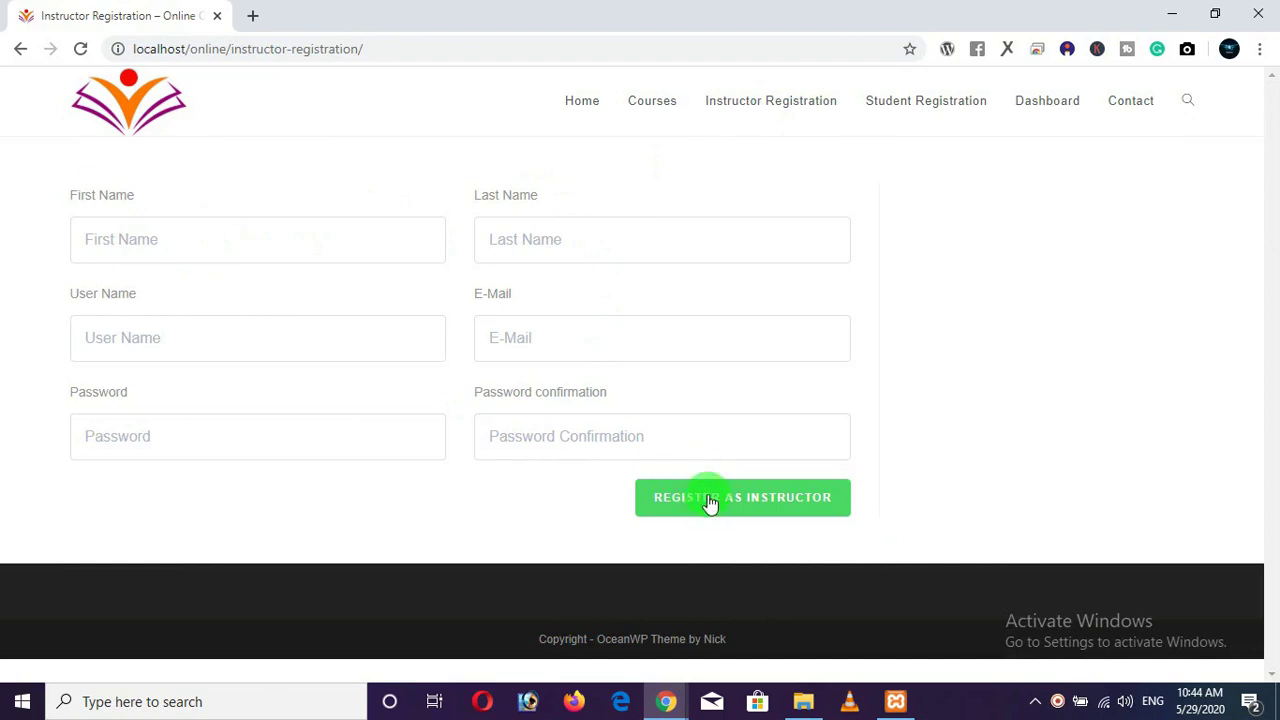
Submit the blank Instructor Registration form to get six required-field errors, then reload without resubmitting.
click(711, 497)
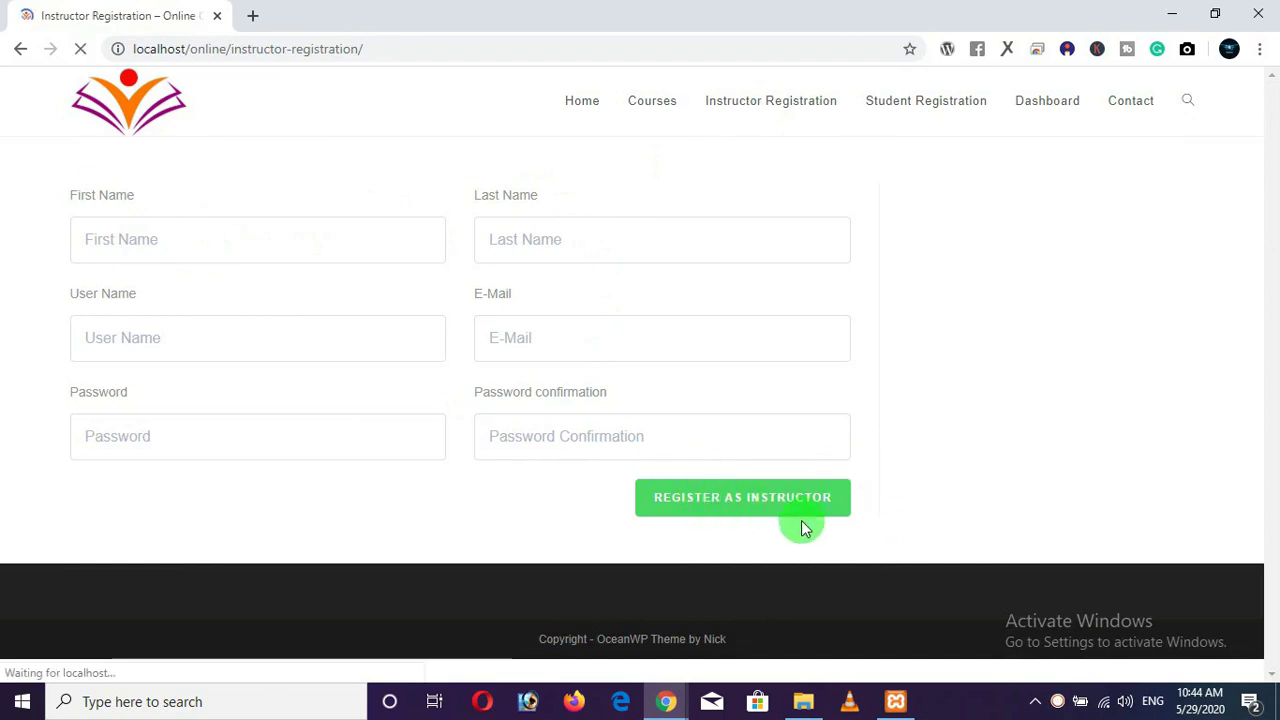
drag(79, 202, 420, 340)
scroll(472, 328, down, 1)
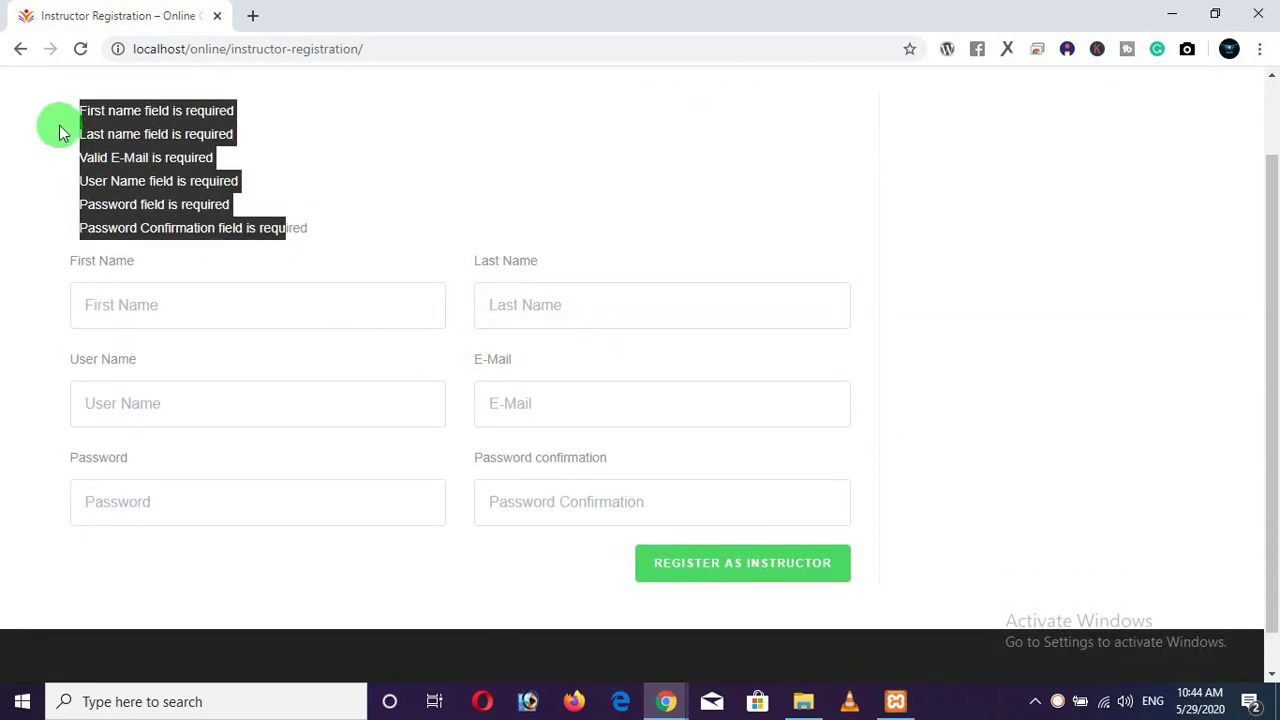
click(80, 48)
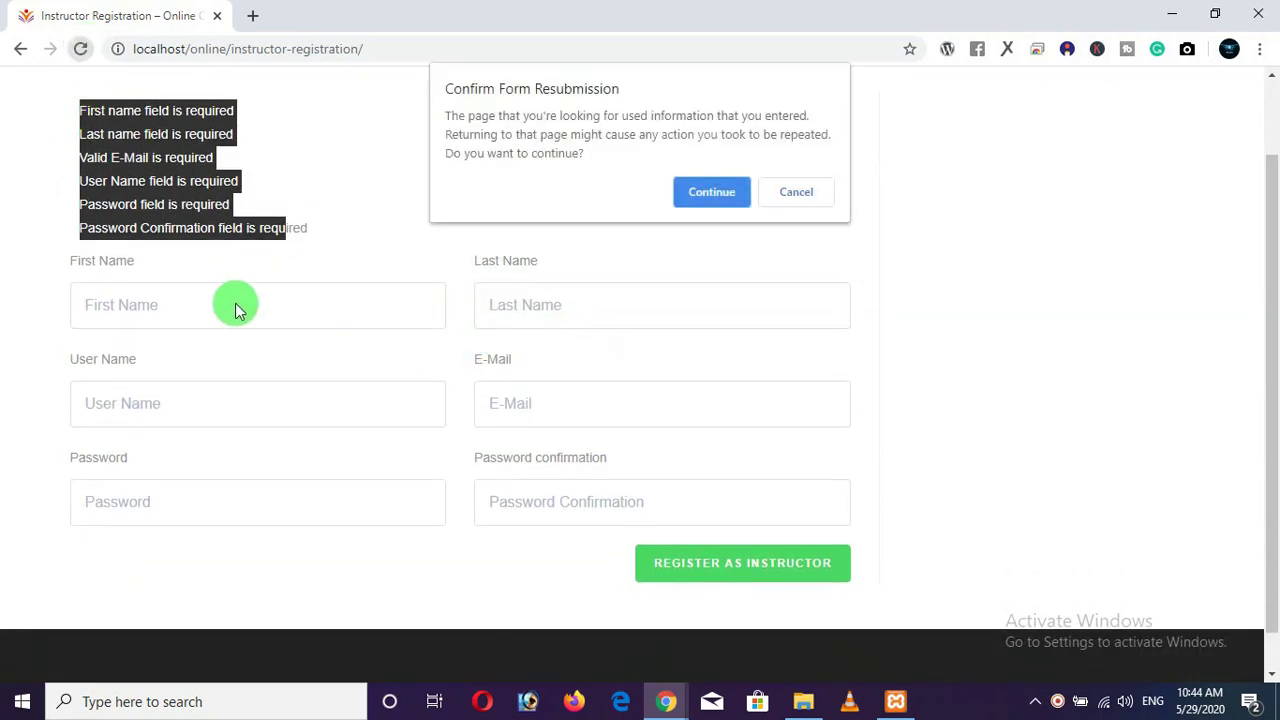
click(793, 192)
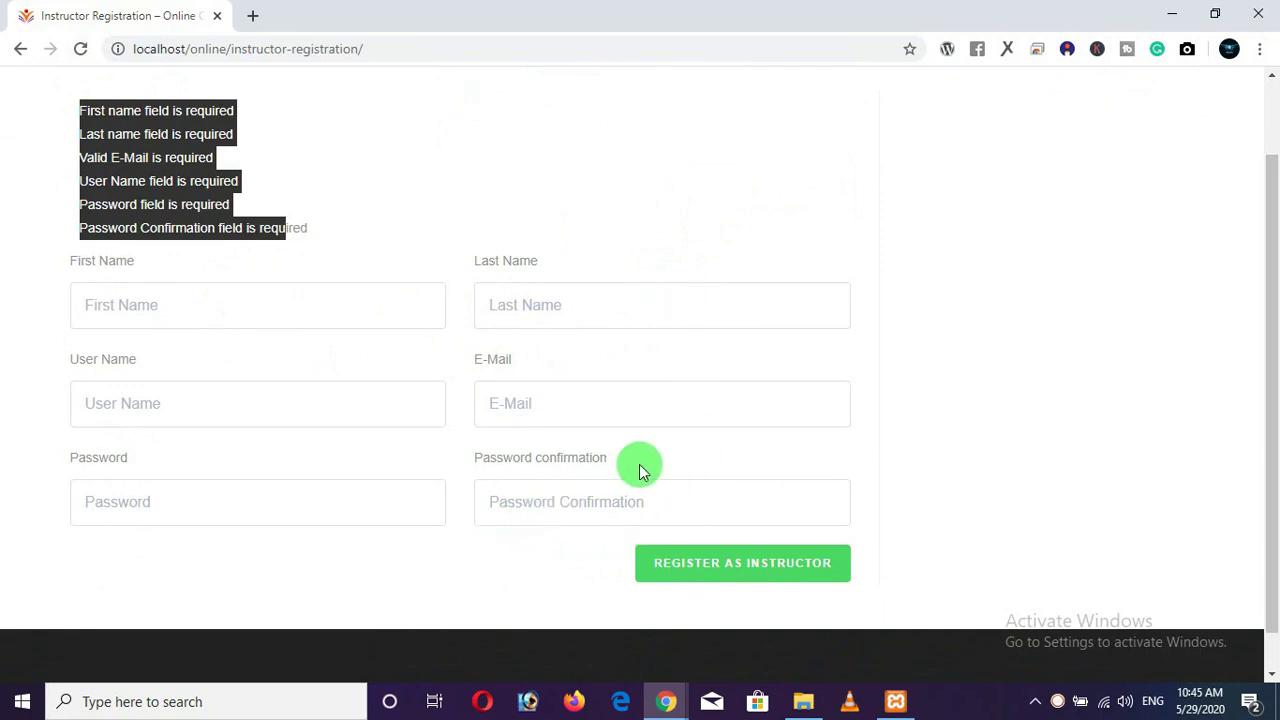
scroll(640, 455, up, 1)
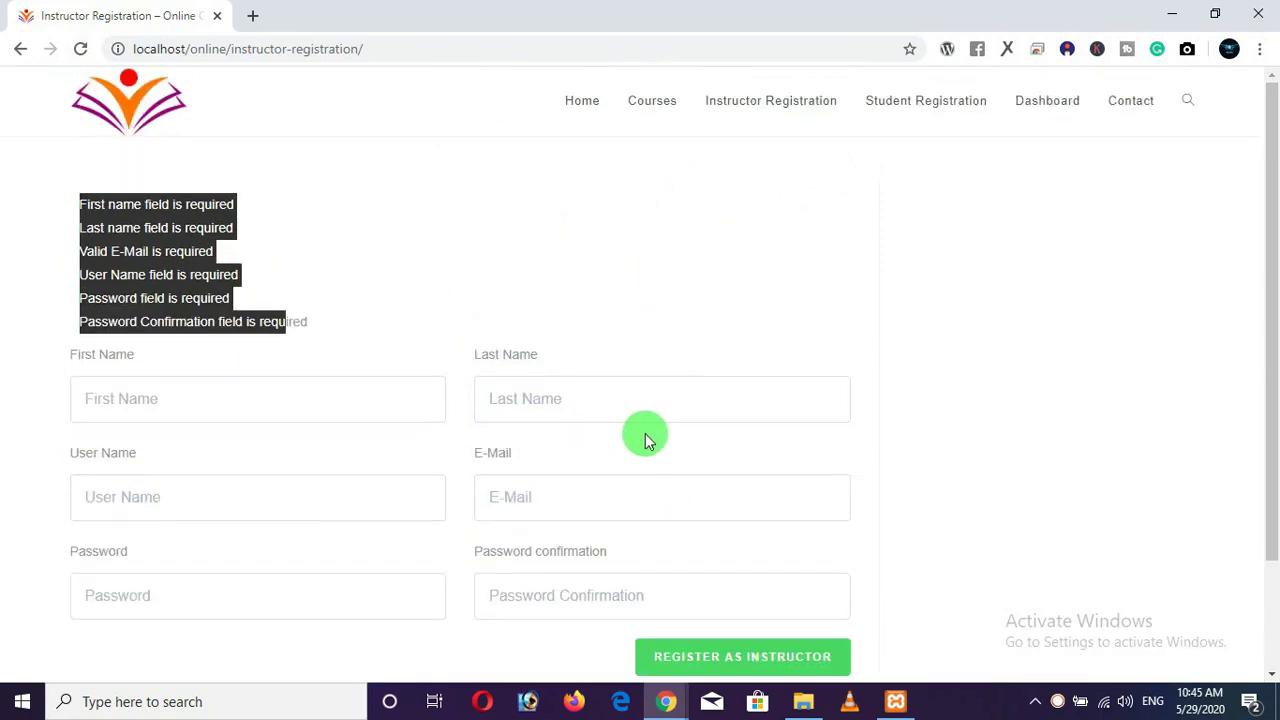
Visit Student Registration and the Dashboard, follow 'Create a new account', then go to Contact.
click(900, 104)
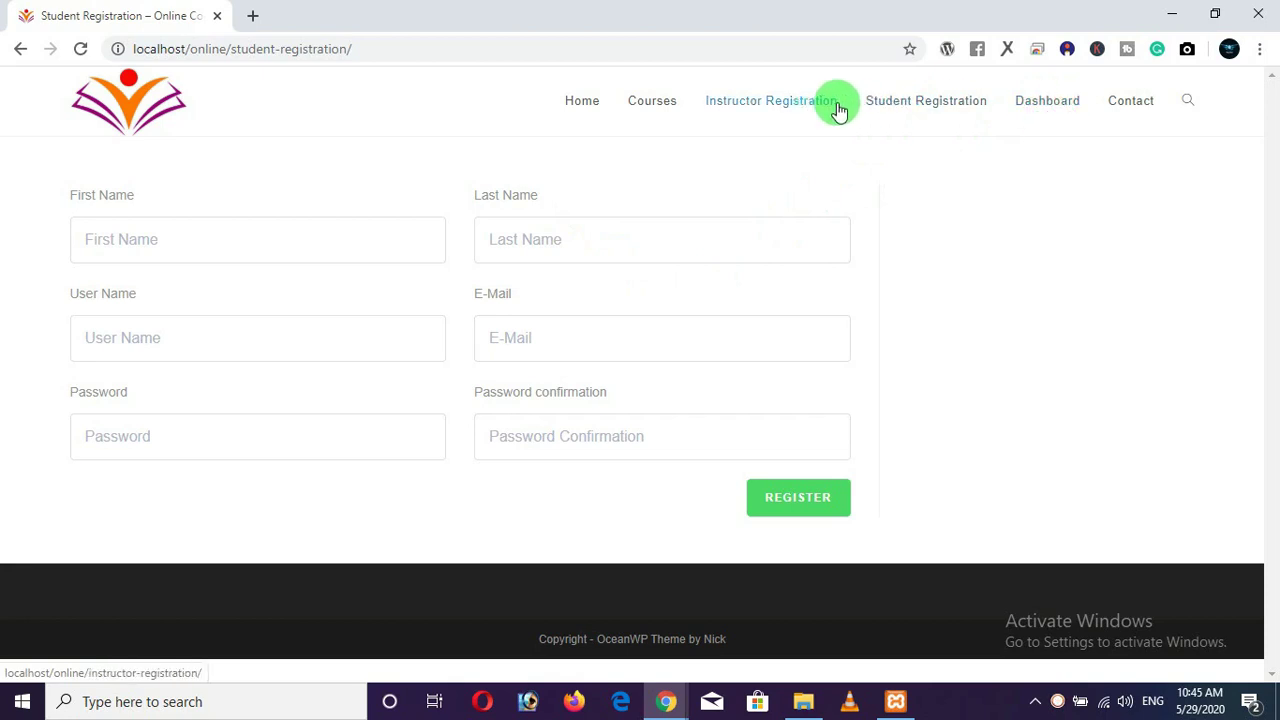
click(1017, 104)
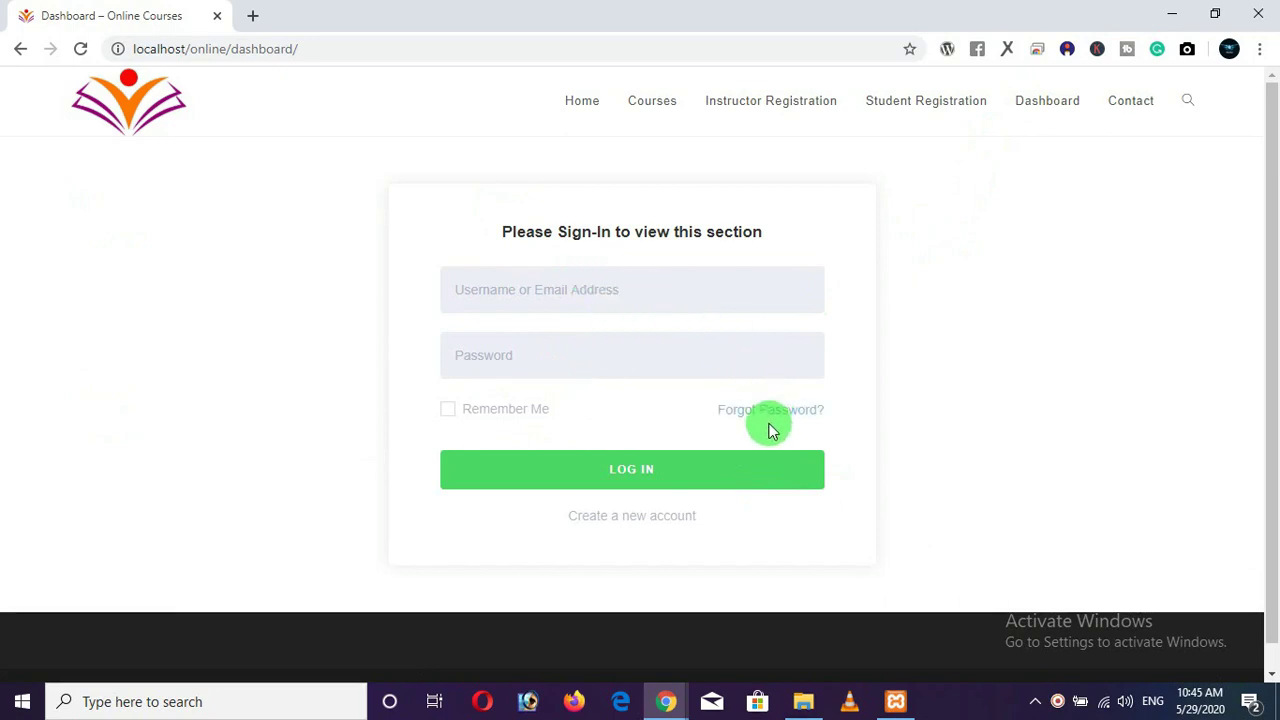
click(643, 526)
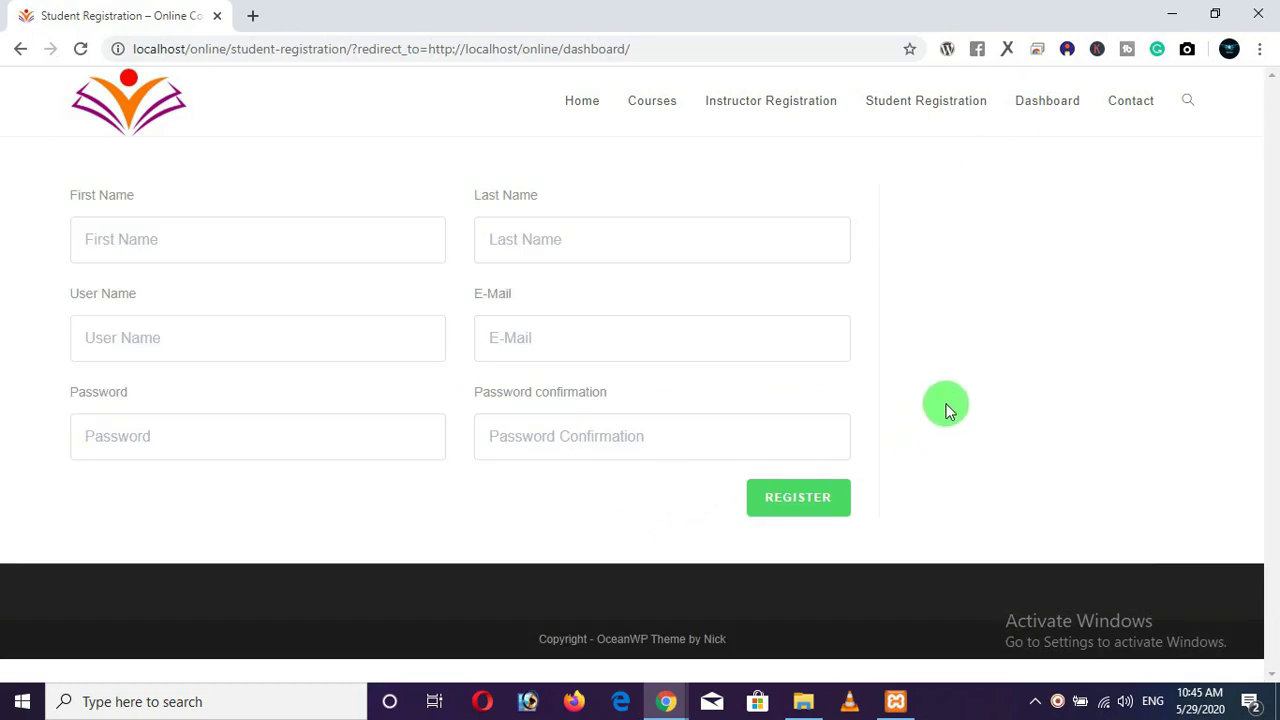
click(1127, 110)
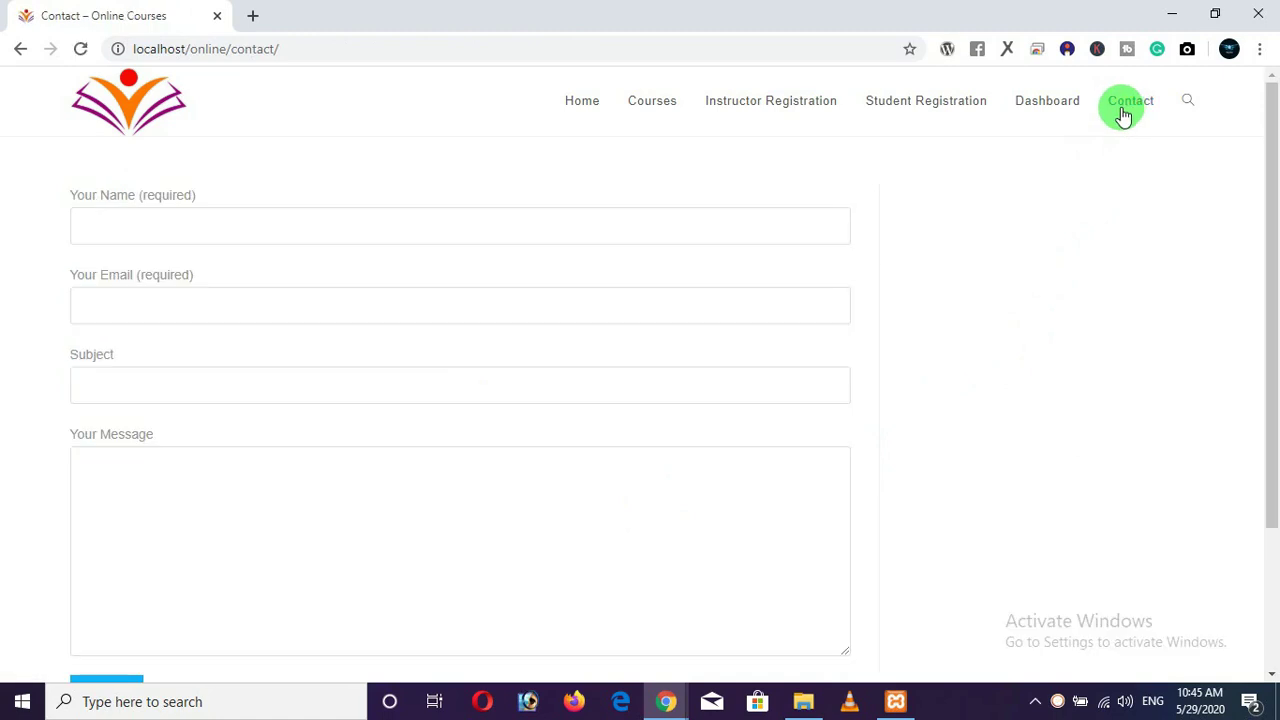
Search the site for 'web development' using the header search.
scroll(642, 236, down, 3)
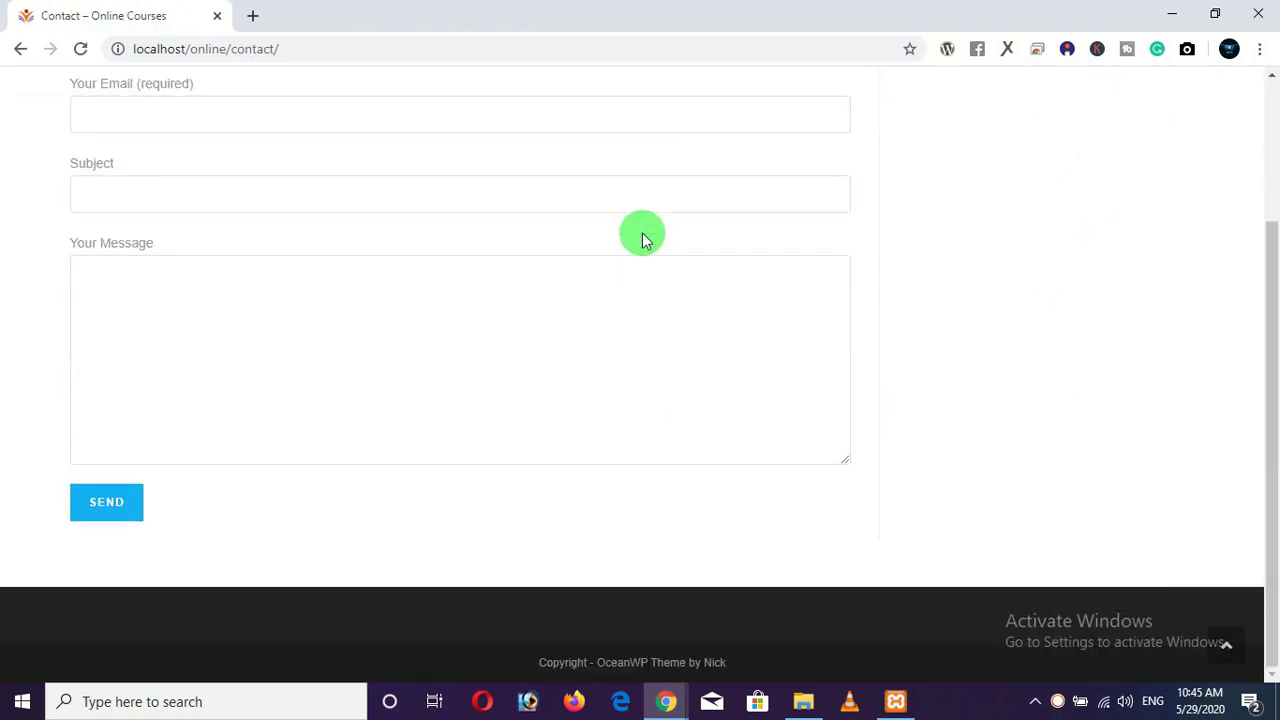
scroll(642, 233, up, 3)
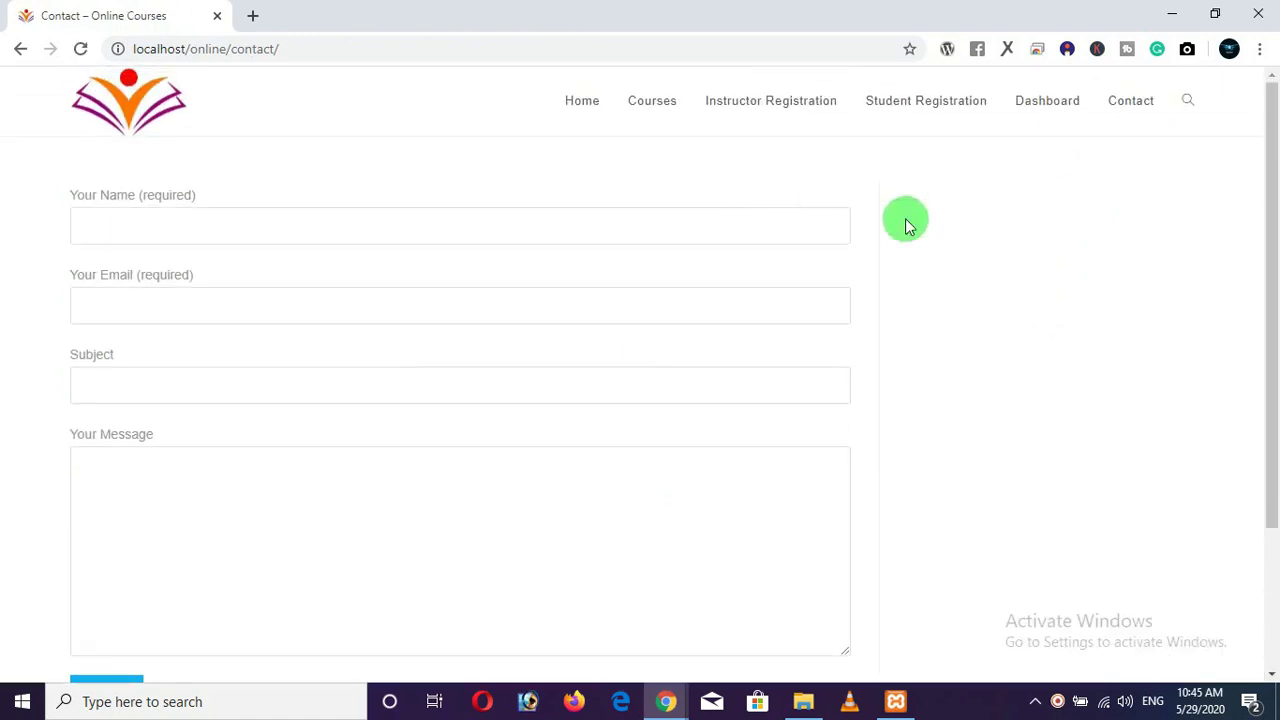
click(1187, 108)
click(1042, 182)
text(wel)
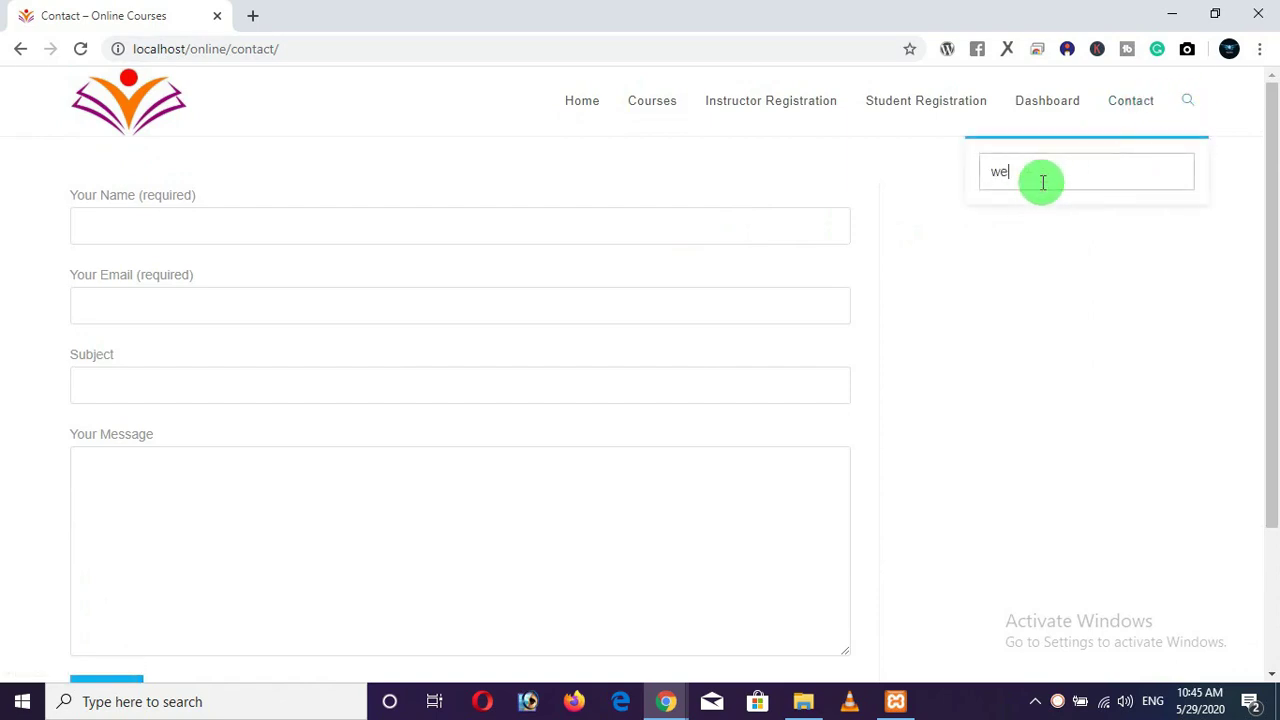
text( development)
key(Return)
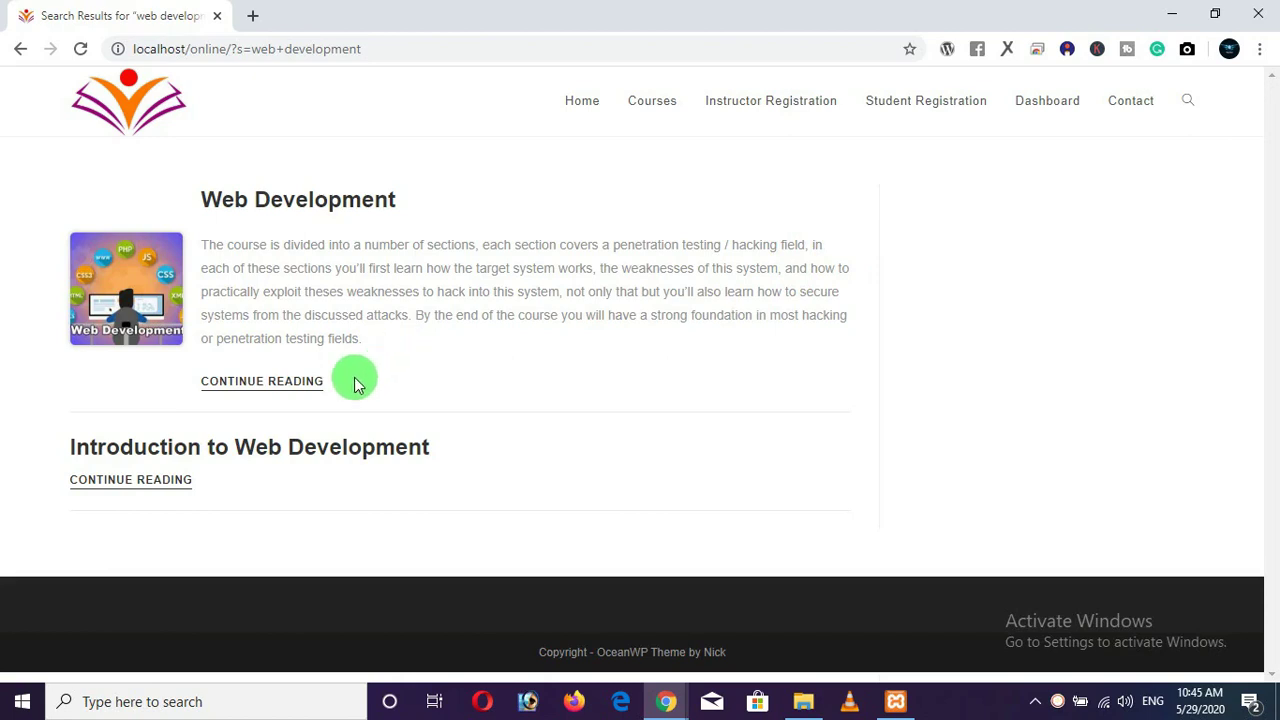
Open the Web Development search result, then return to the home page.
click(281, 394)
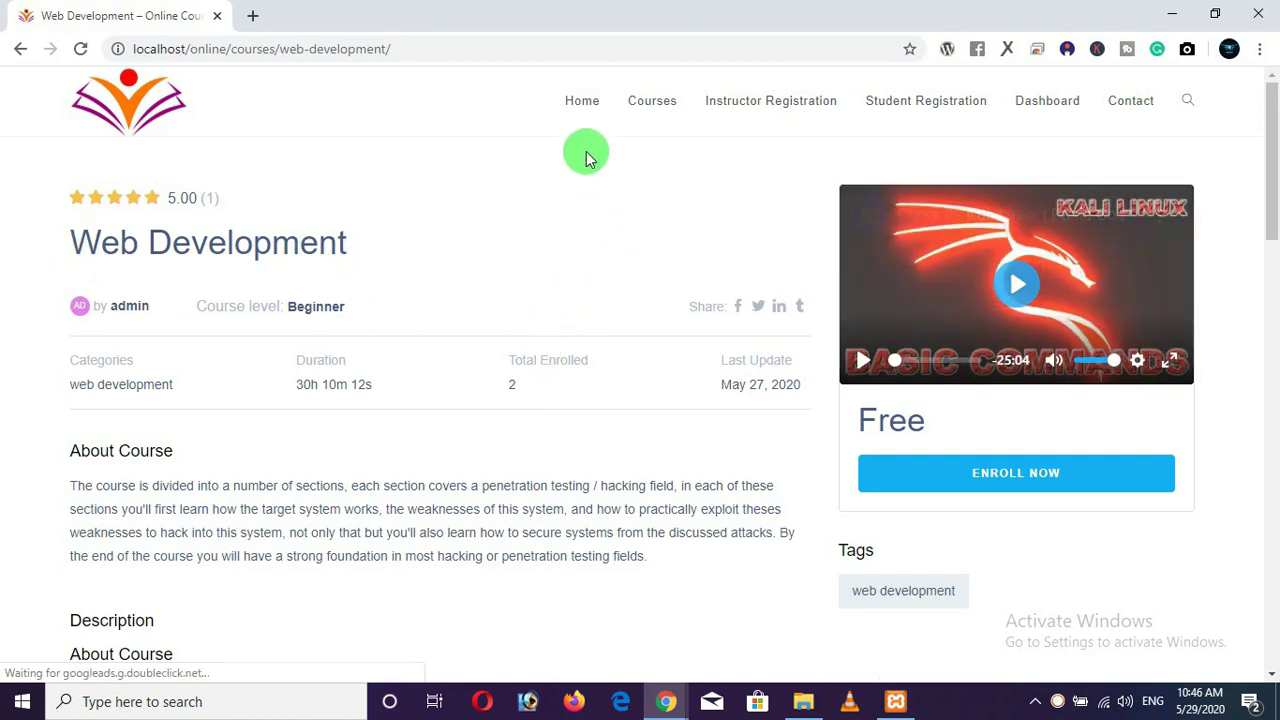
click(585, 120)
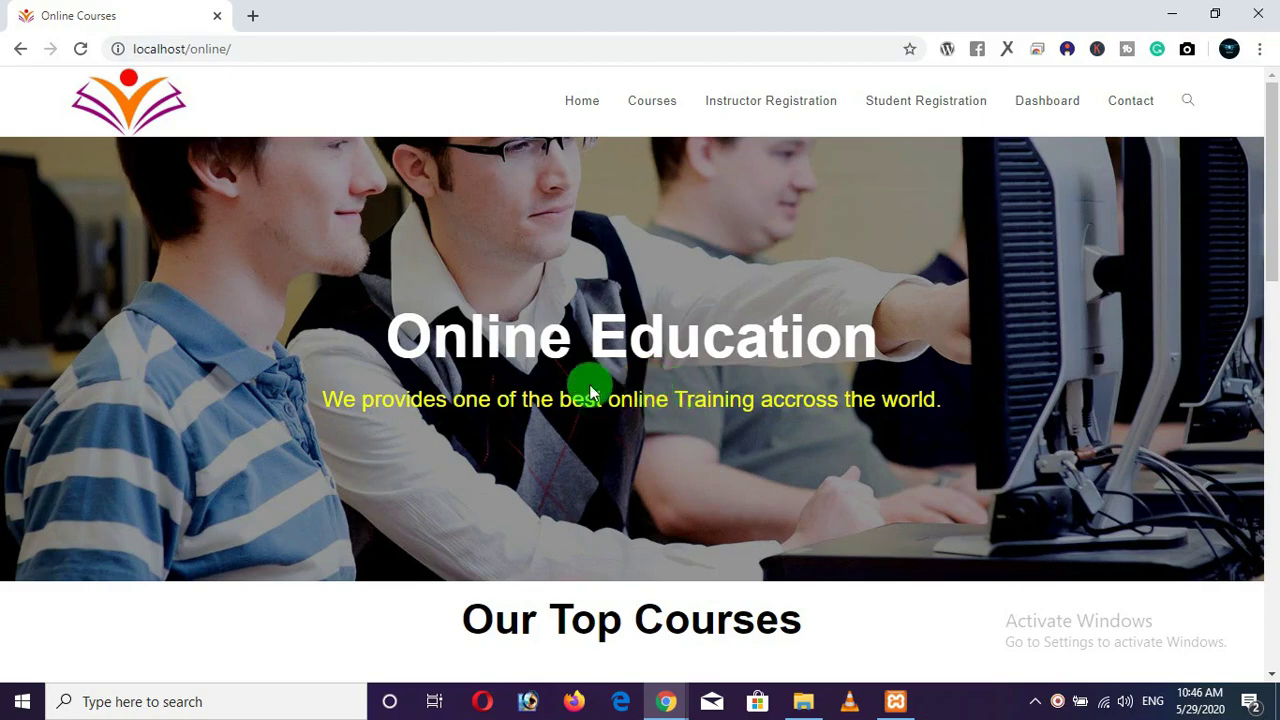
scroll(589, 386, down, 10)
scroll(480, 354, up, 10)
Open the course catalogue and go to page 2 with the HTML, Web Development and Cyber Security cards.
click(665, 106)
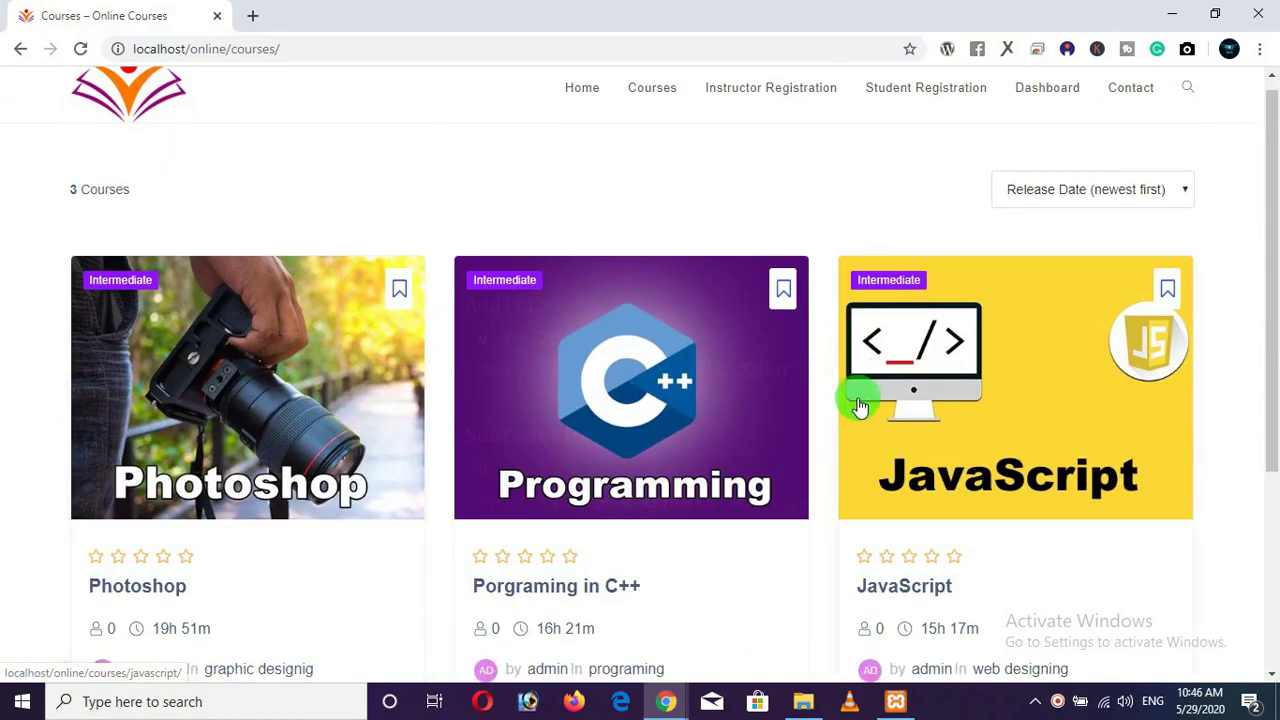
scroll(857, 400, down, 3)
click(617, 508)
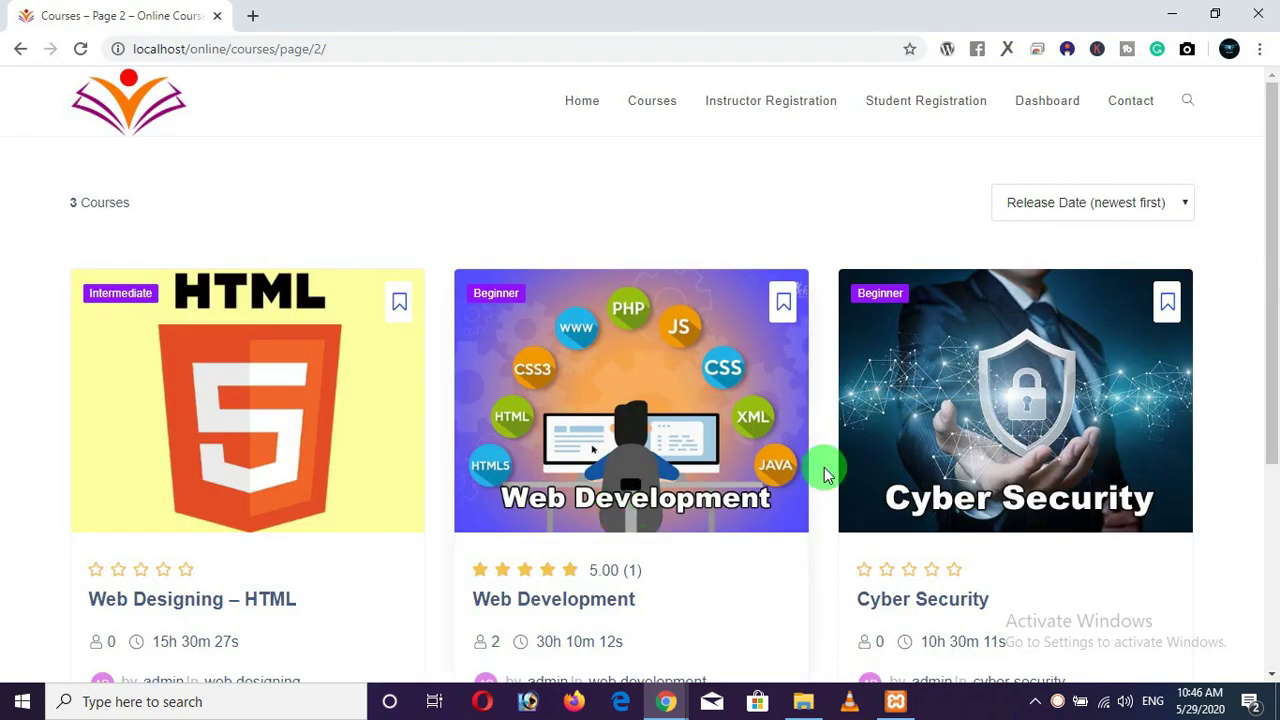
scroll(823, 471, down, 3)
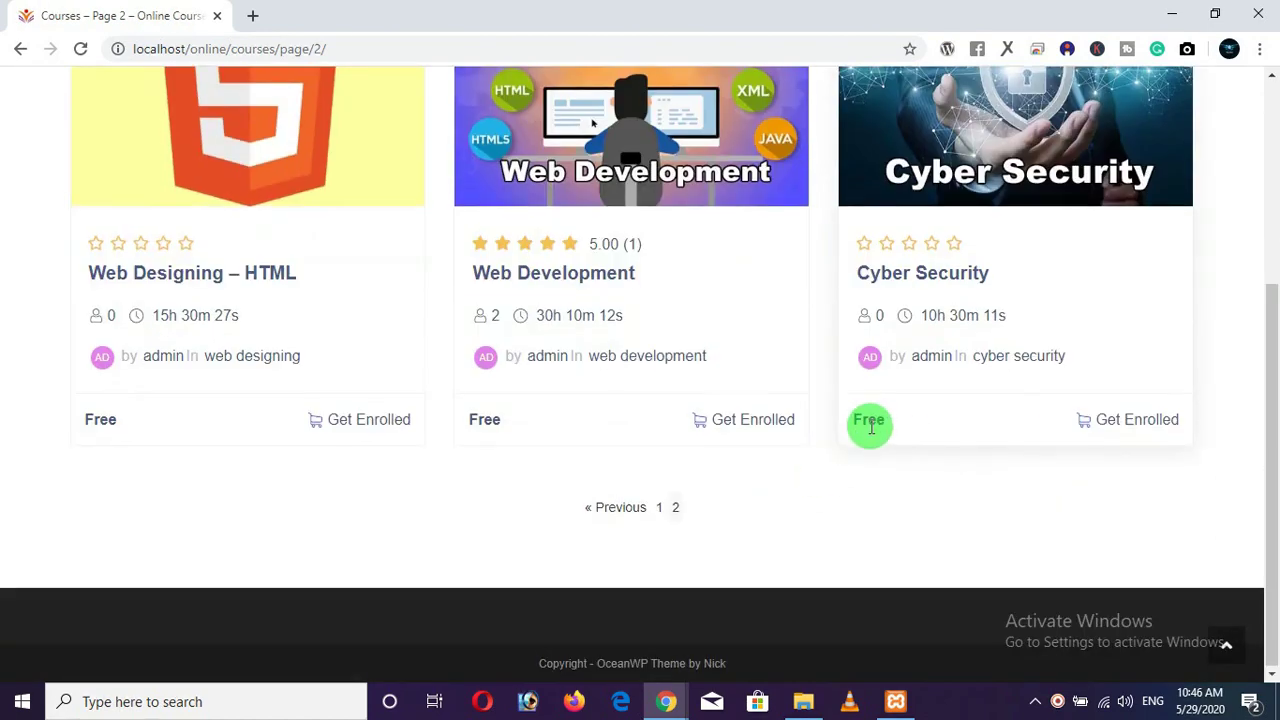
scroll(868, 422, up, 1)
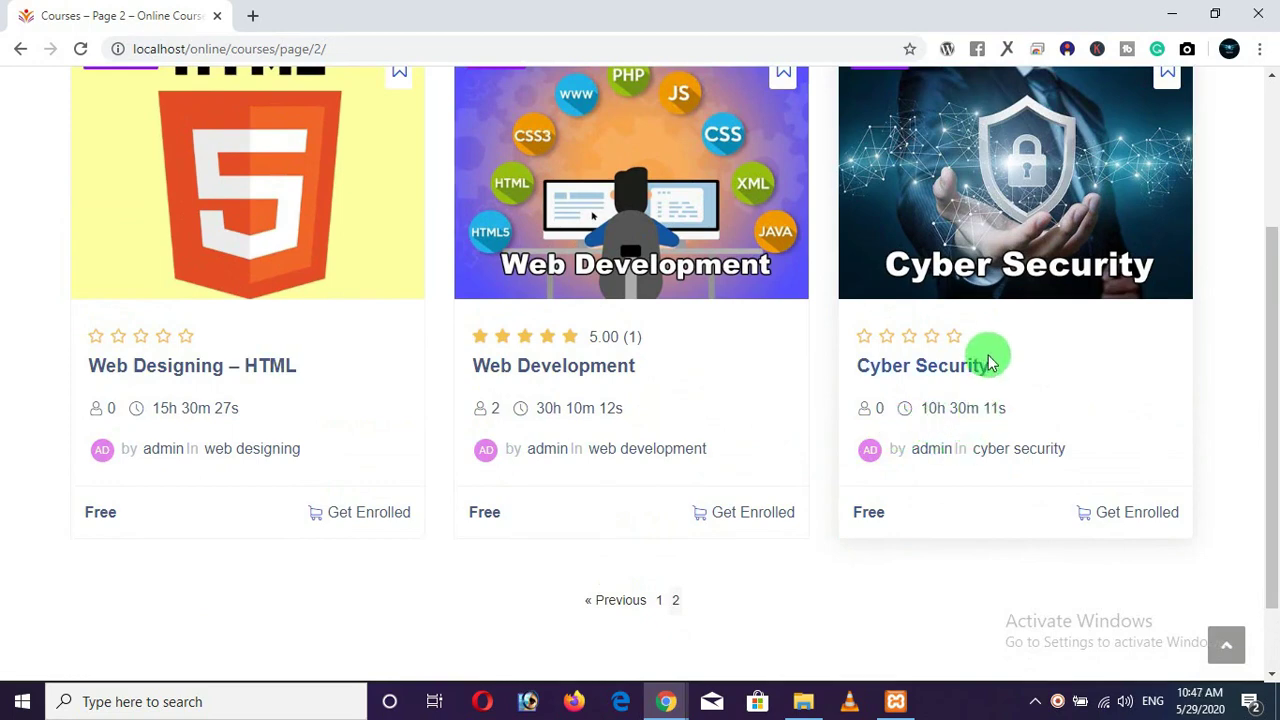
Try to enroll in Cyber Security and choose 'Create a new account' from the login popup.
click(1118, 516)
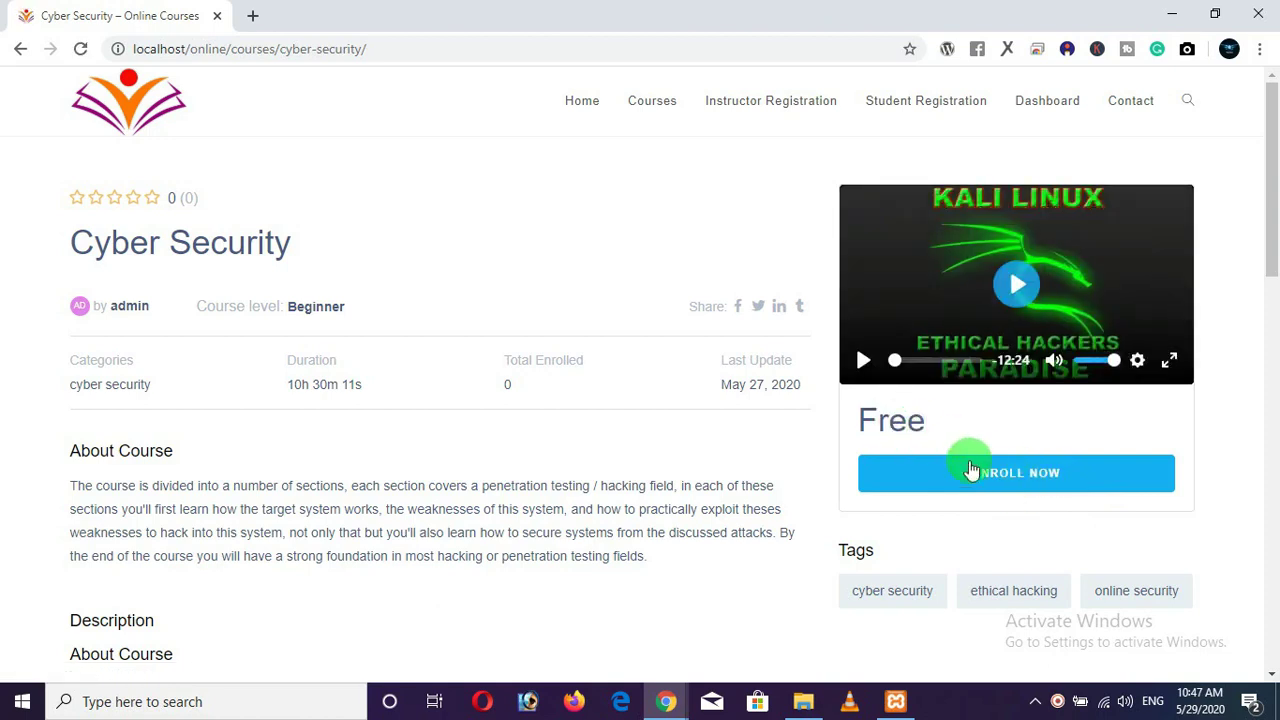
click(1002, 472)
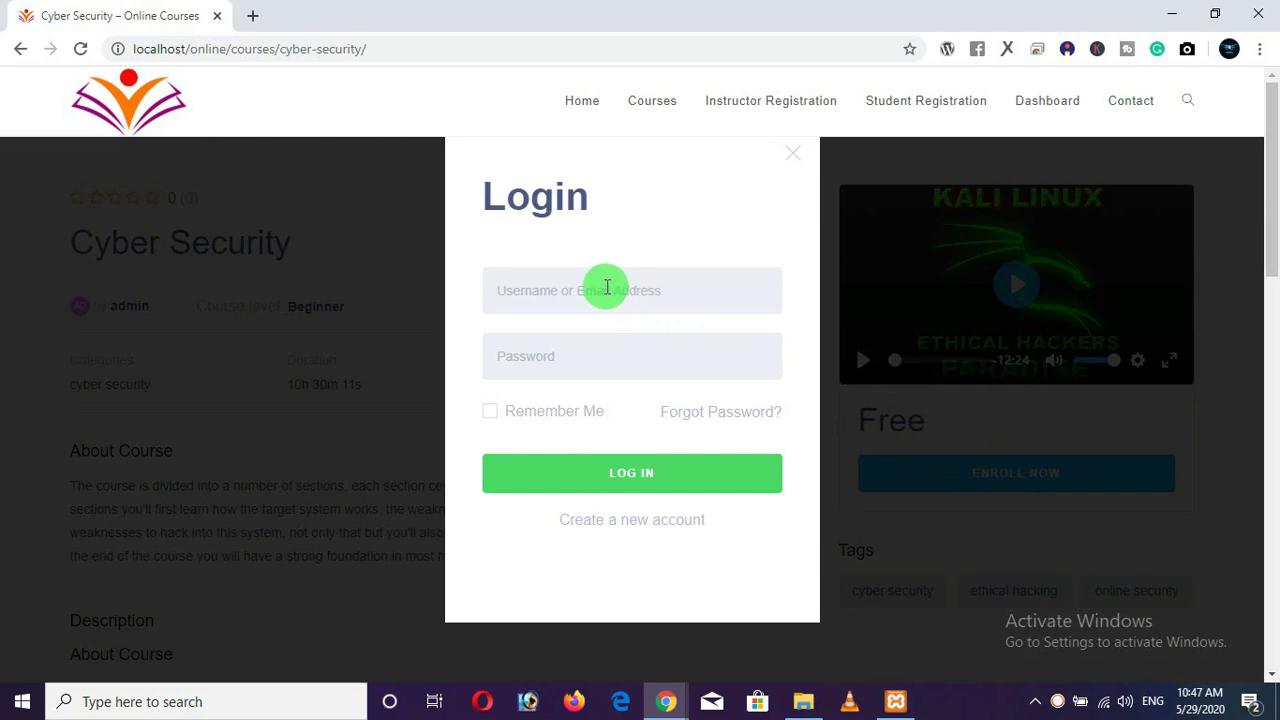
click(635, 530)
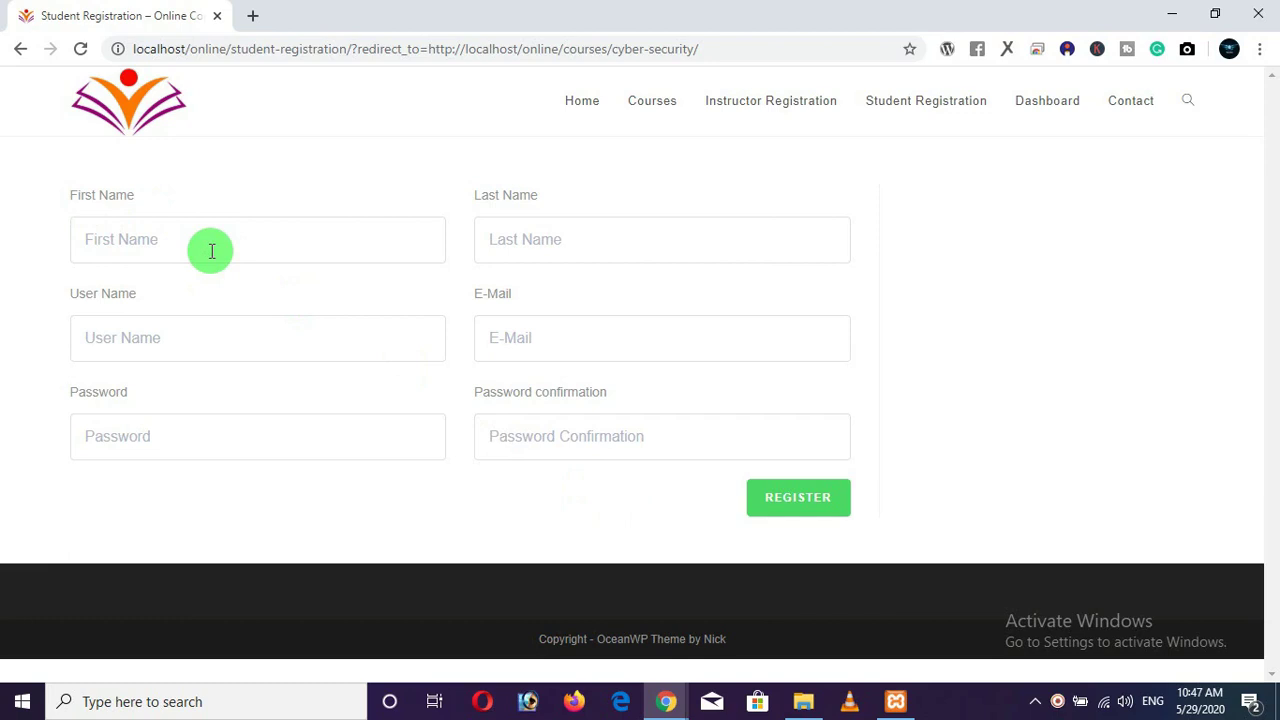
Fill in the student's first and last name, user name, e-mail and password, then submit the registration.
click(212, 251)
text(Cyber)
key(Tab)
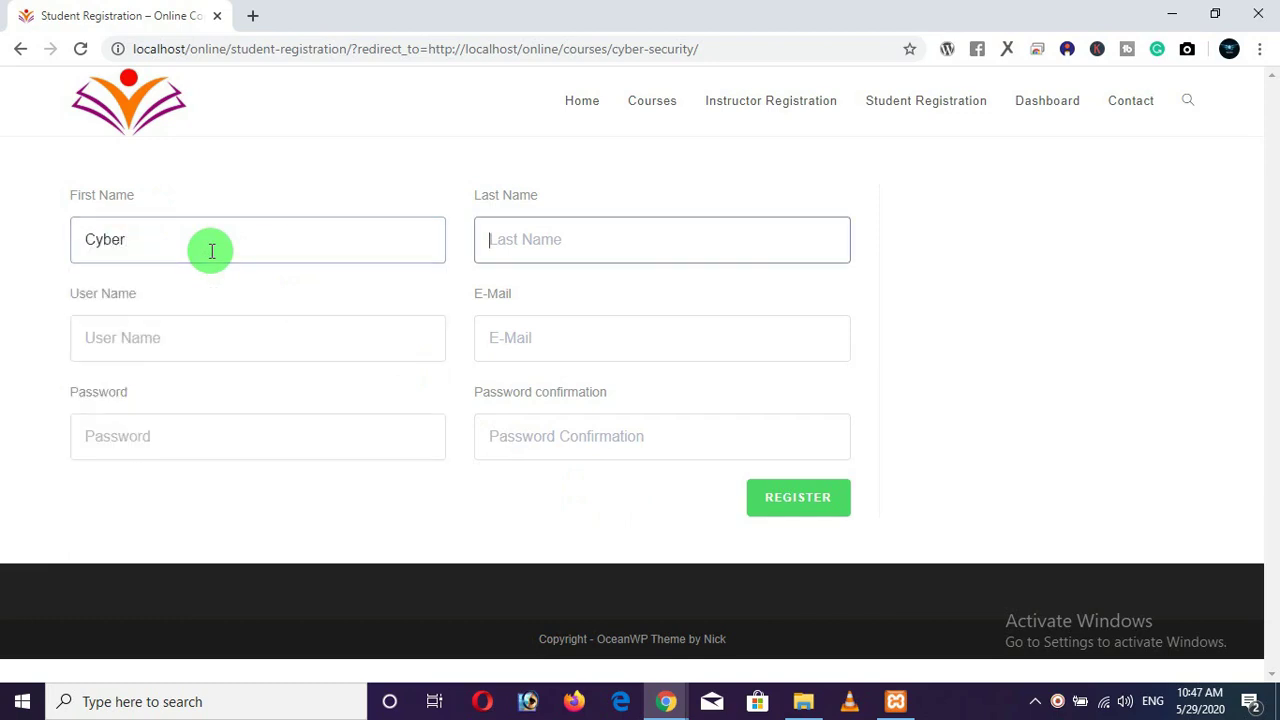
text(Warriors)
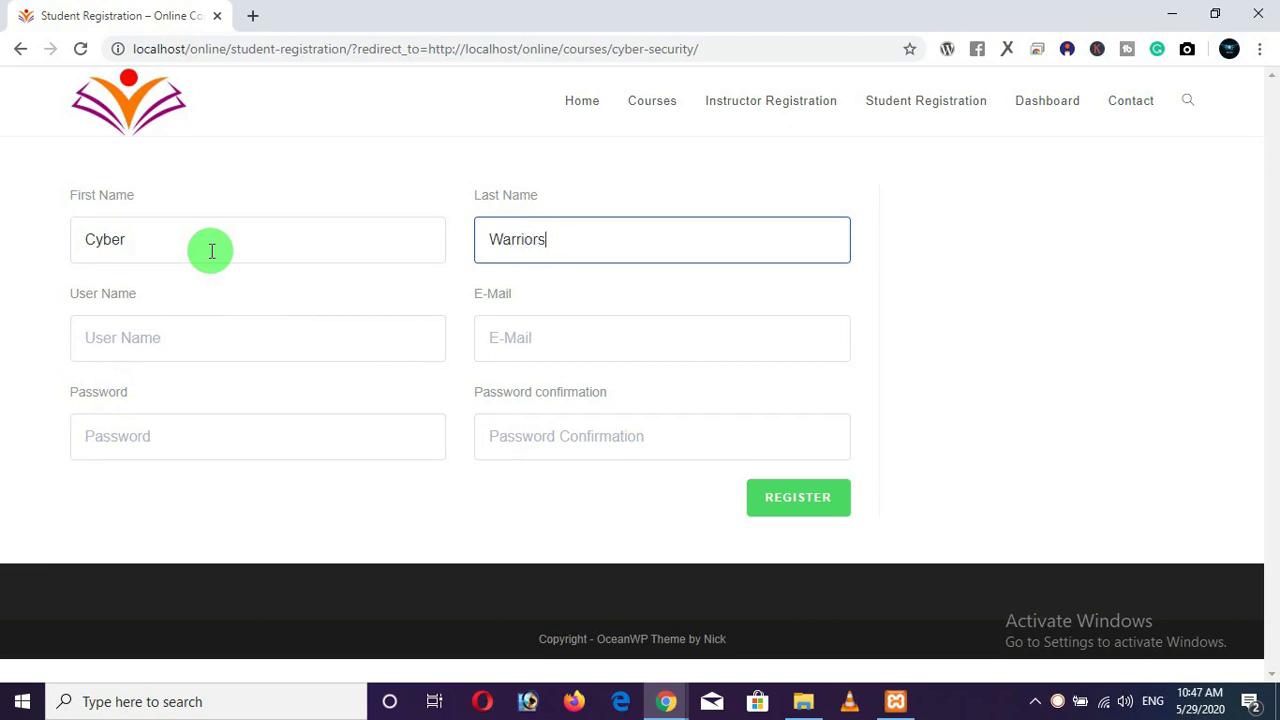
click(161, 342)
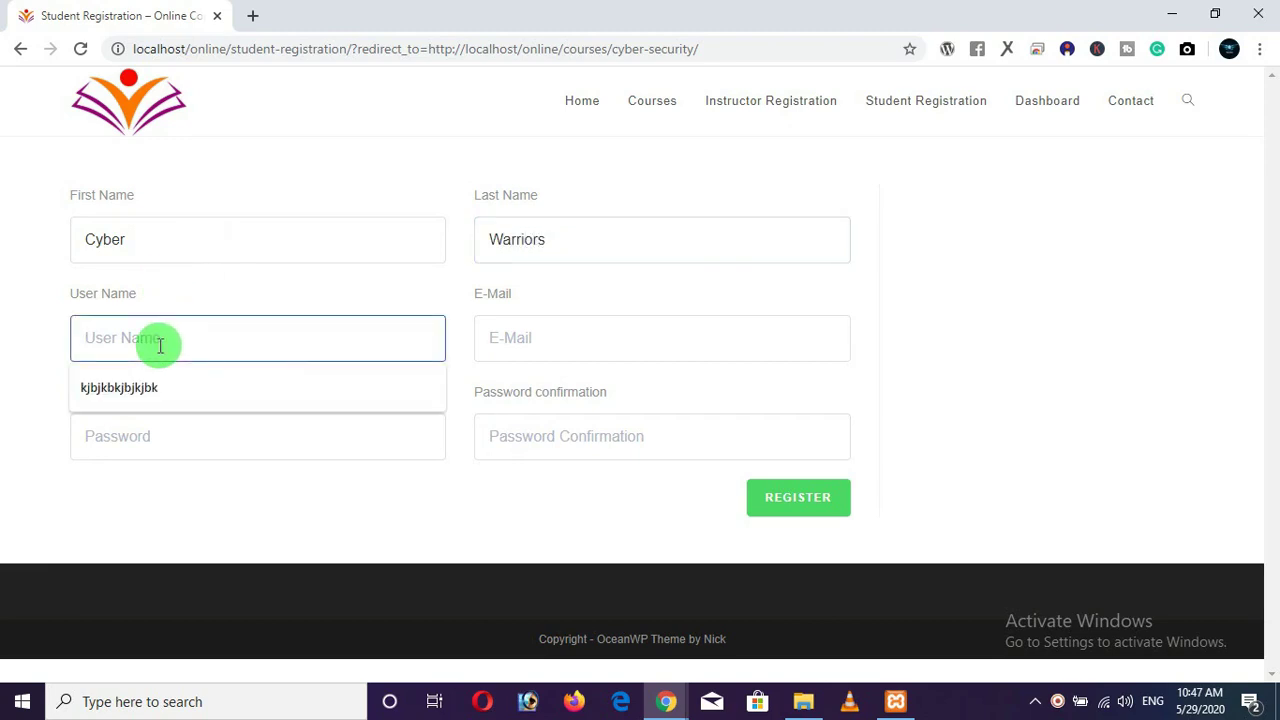
text(cyberwa)
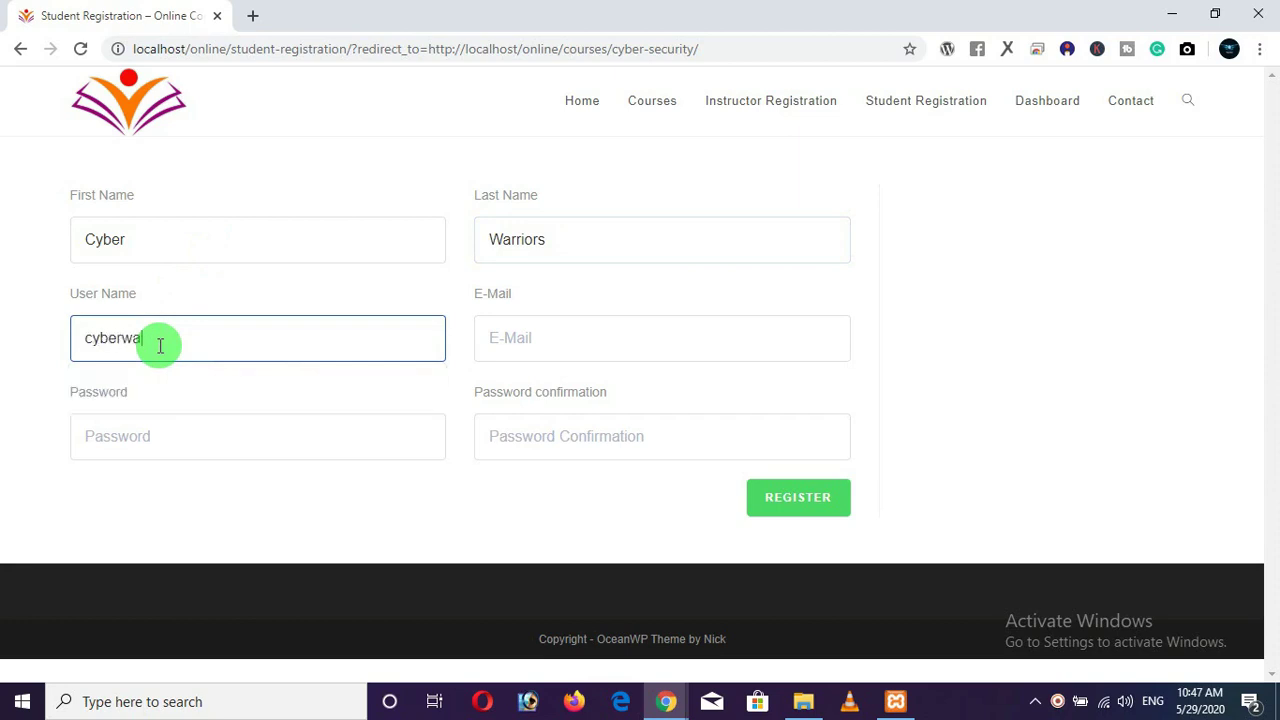
text(rriers)
click(492, 340)
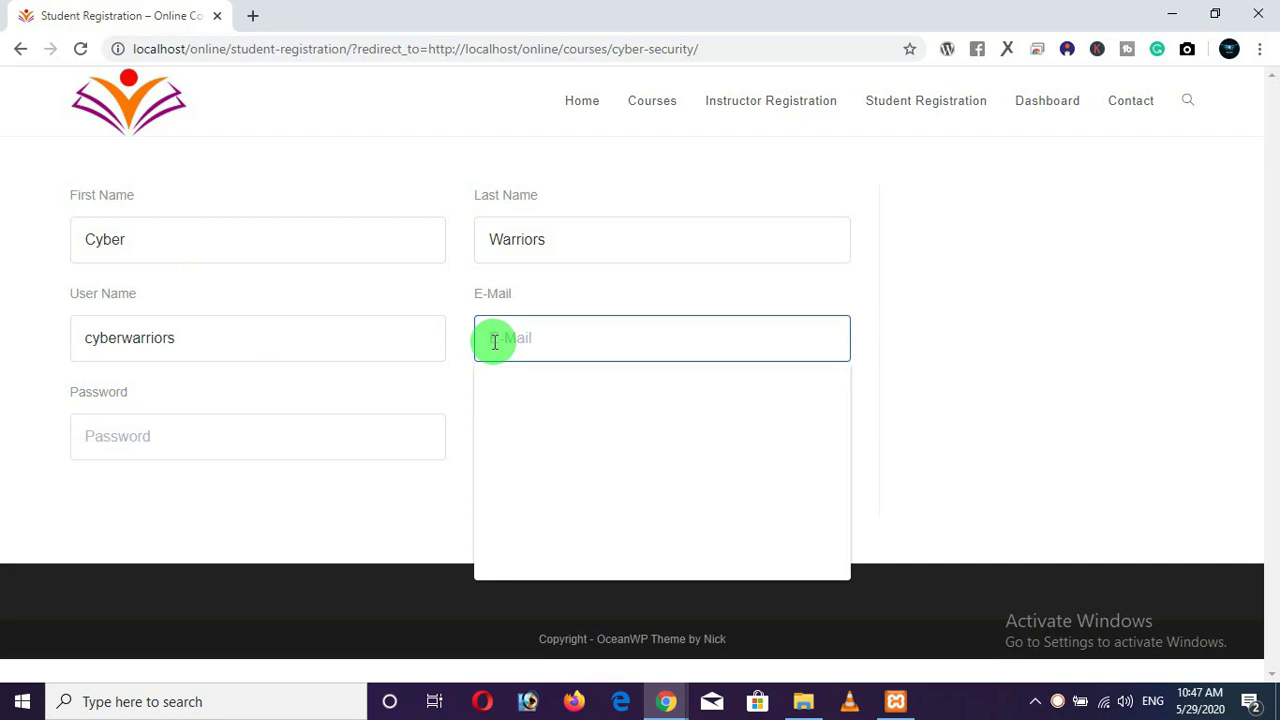
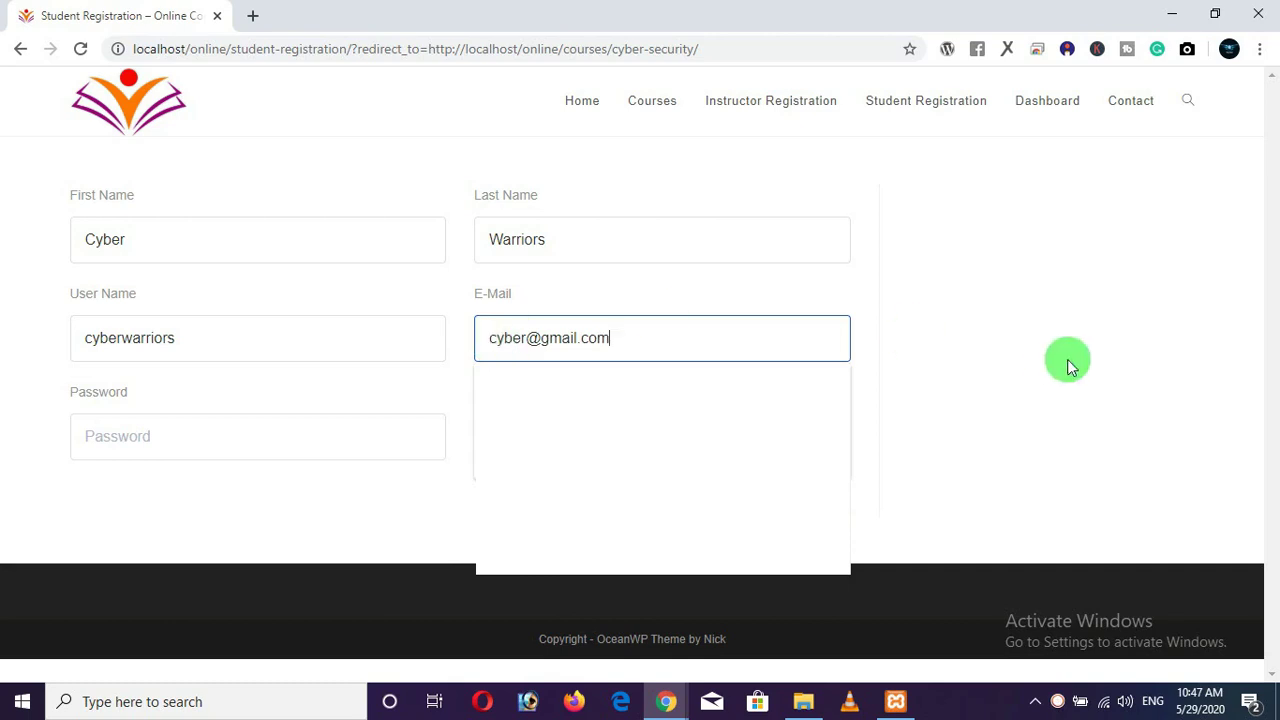
click(1138, 354)
click(209, 446)
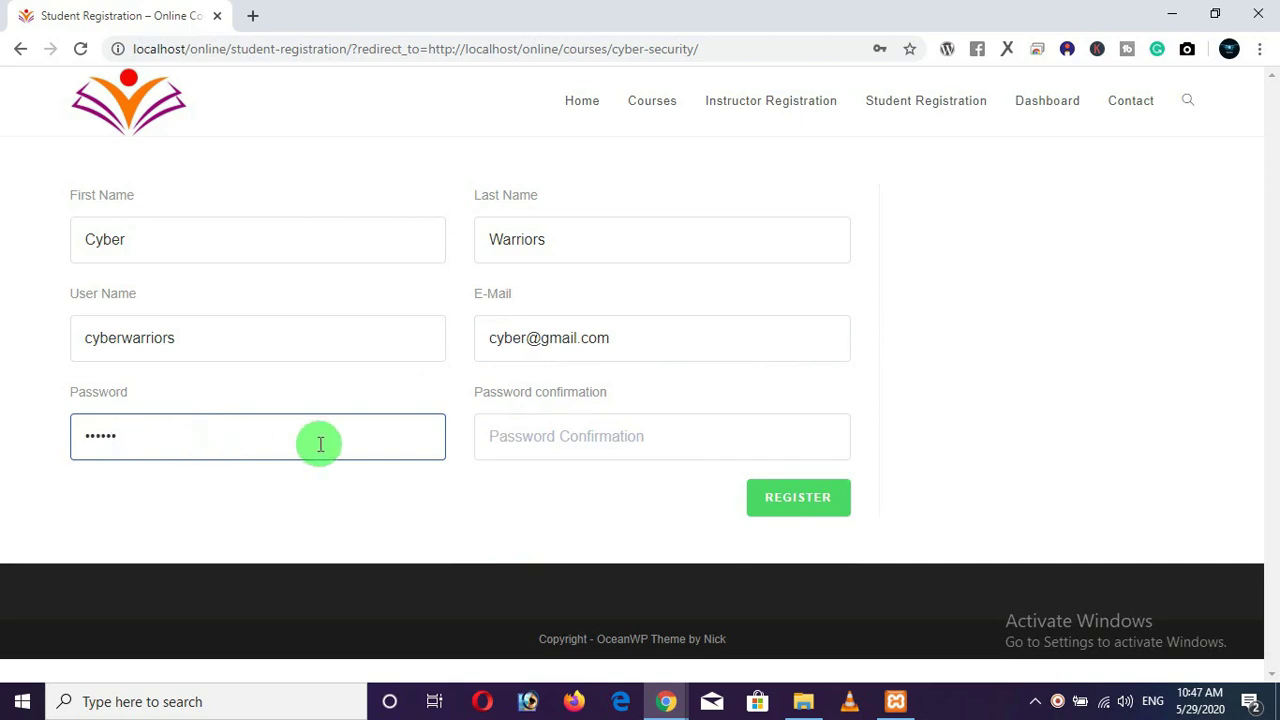
click(606, 438)
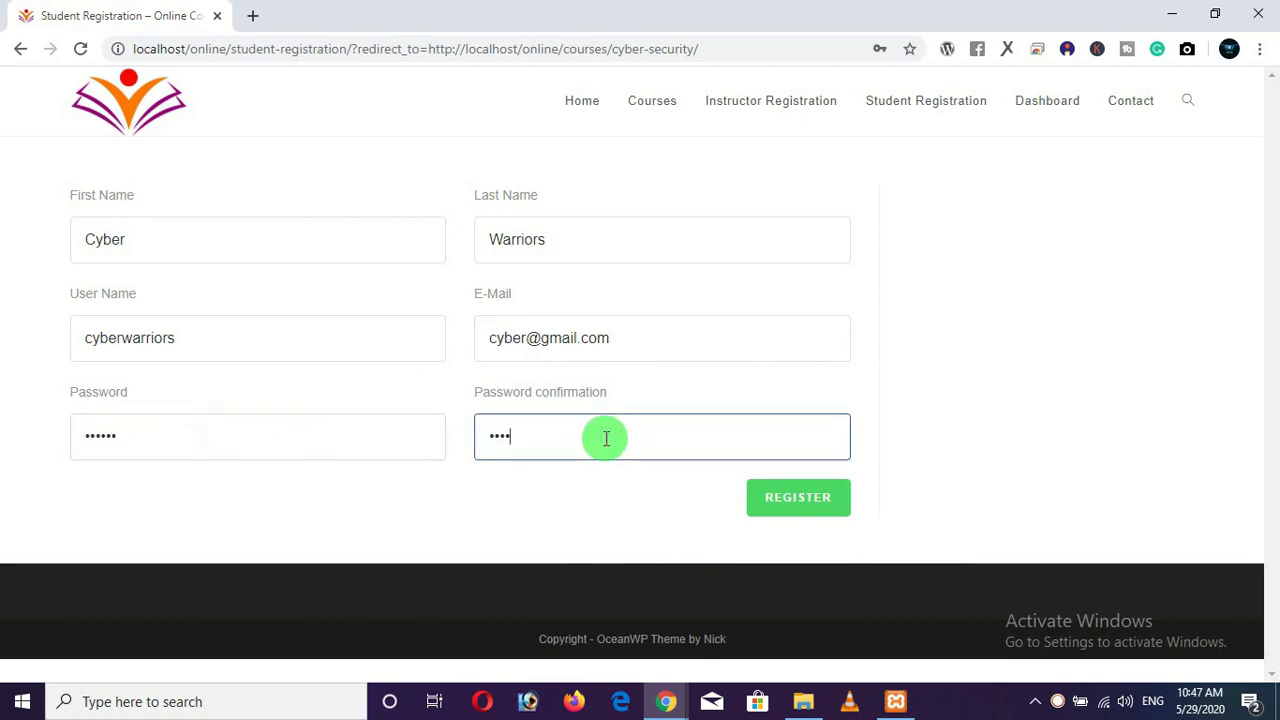
click(812, 506)
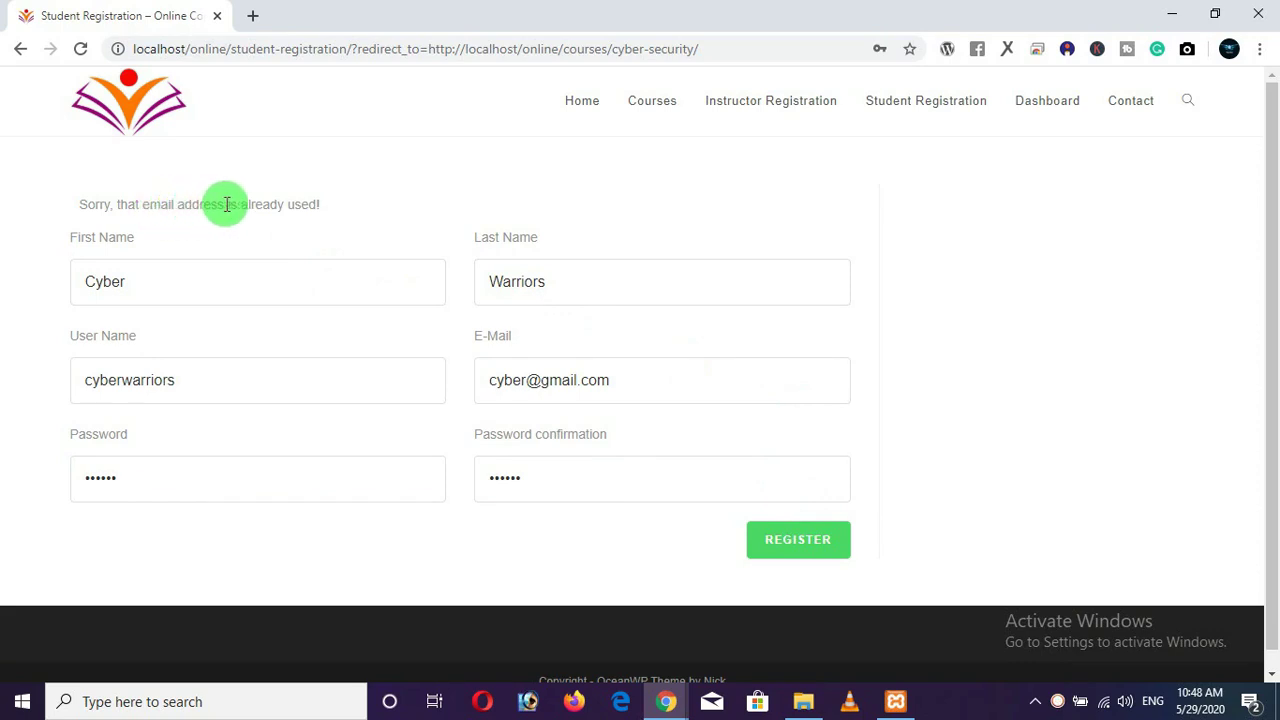
Change the rejected e-mail address to a new one and submit the registration again.
click(522, 380)
text(1)
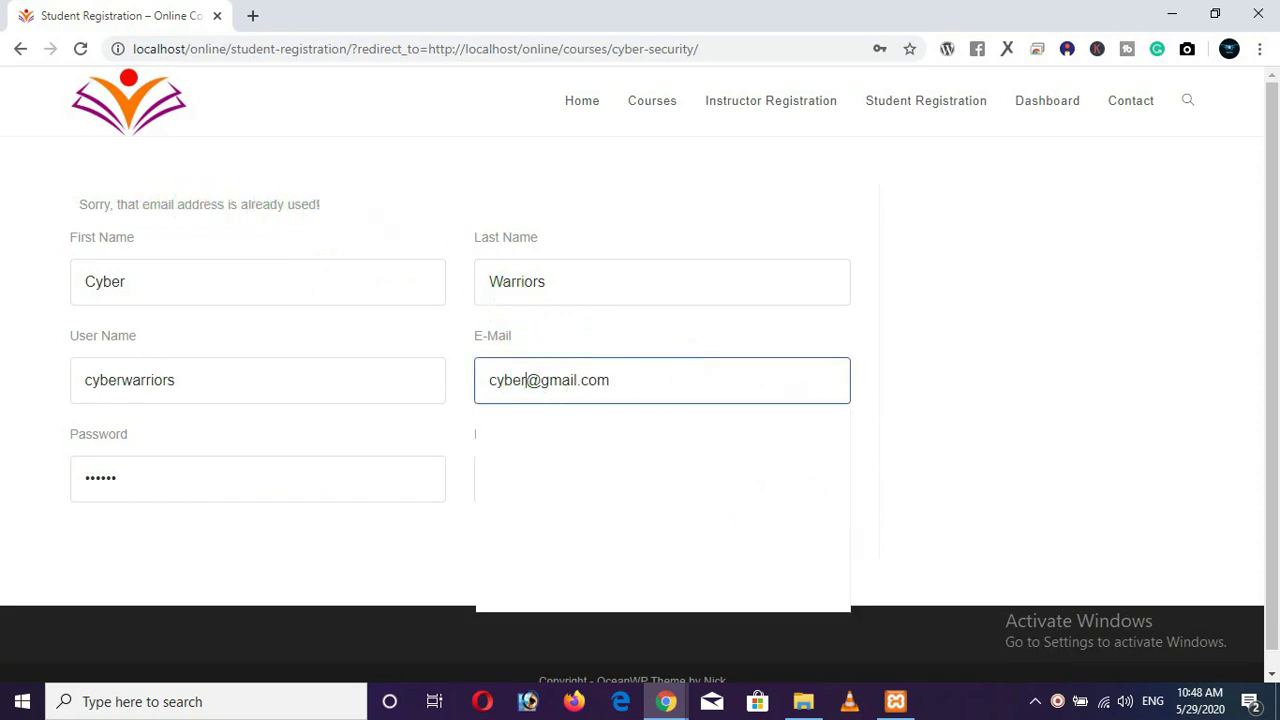
text(1)
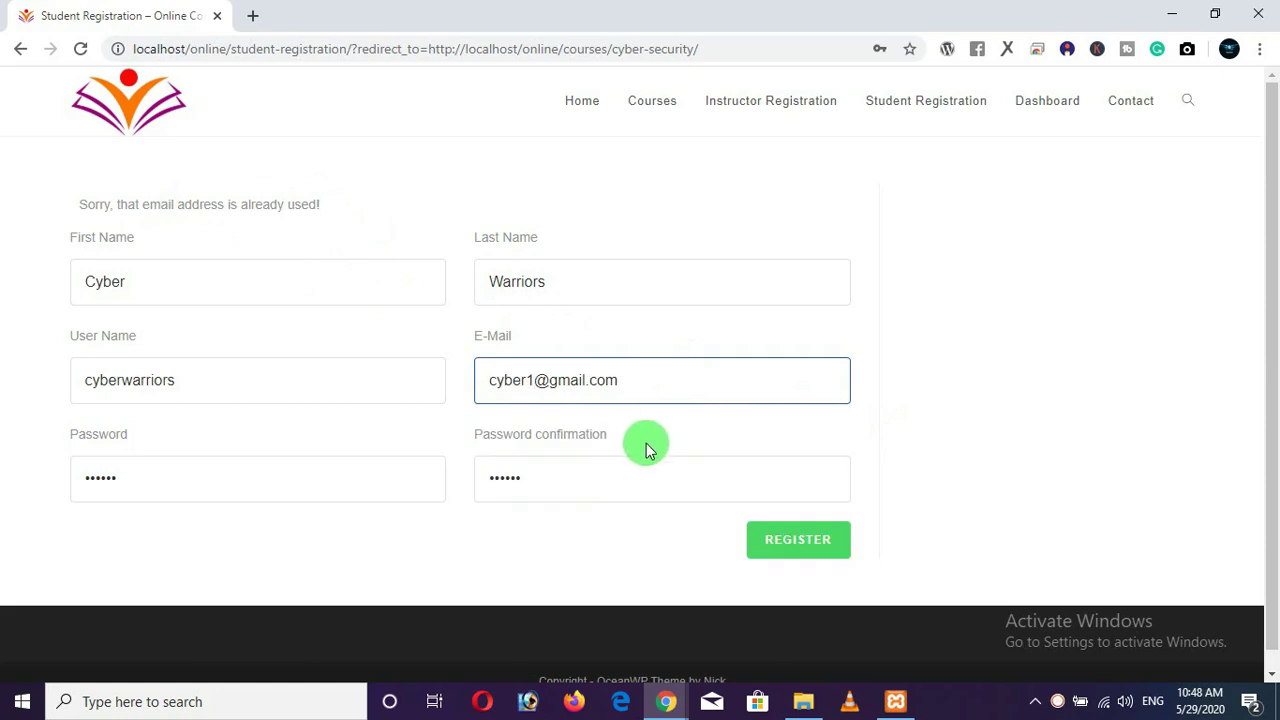
click(797, 545)
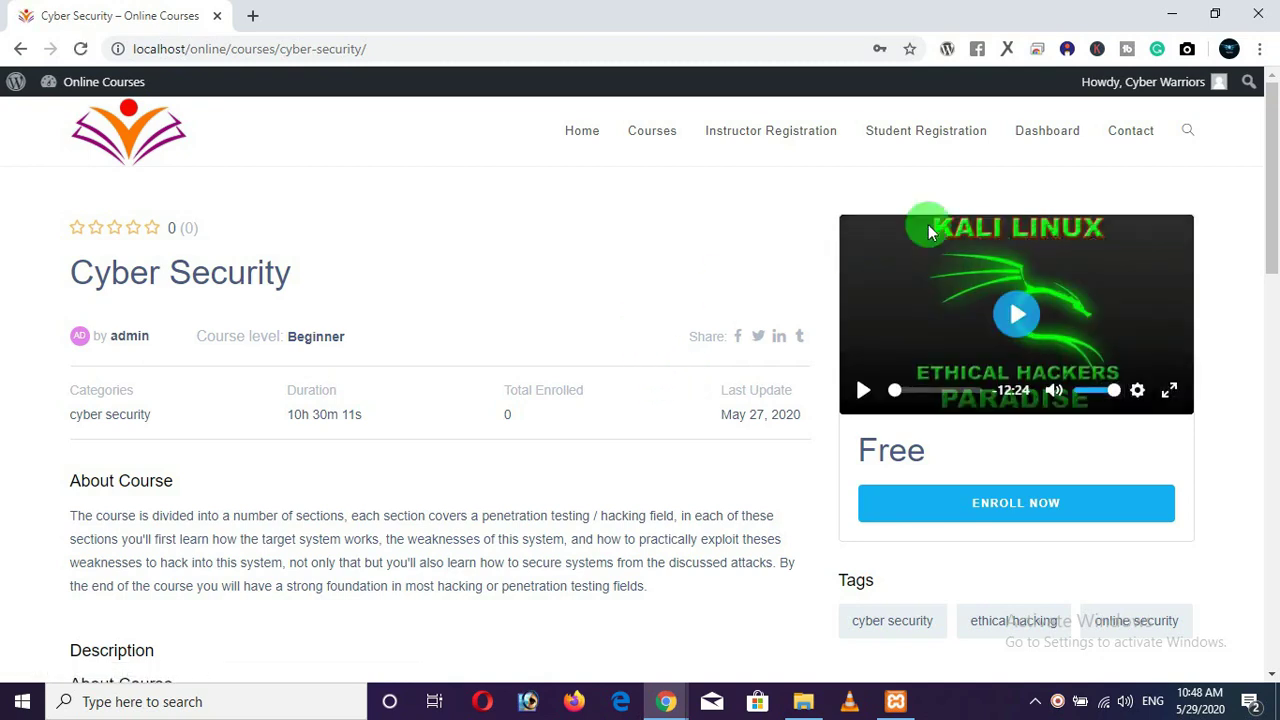
Enroll the new student in the Cyber Security course with ENROLL NOW.
mouse_move(1120, 92)
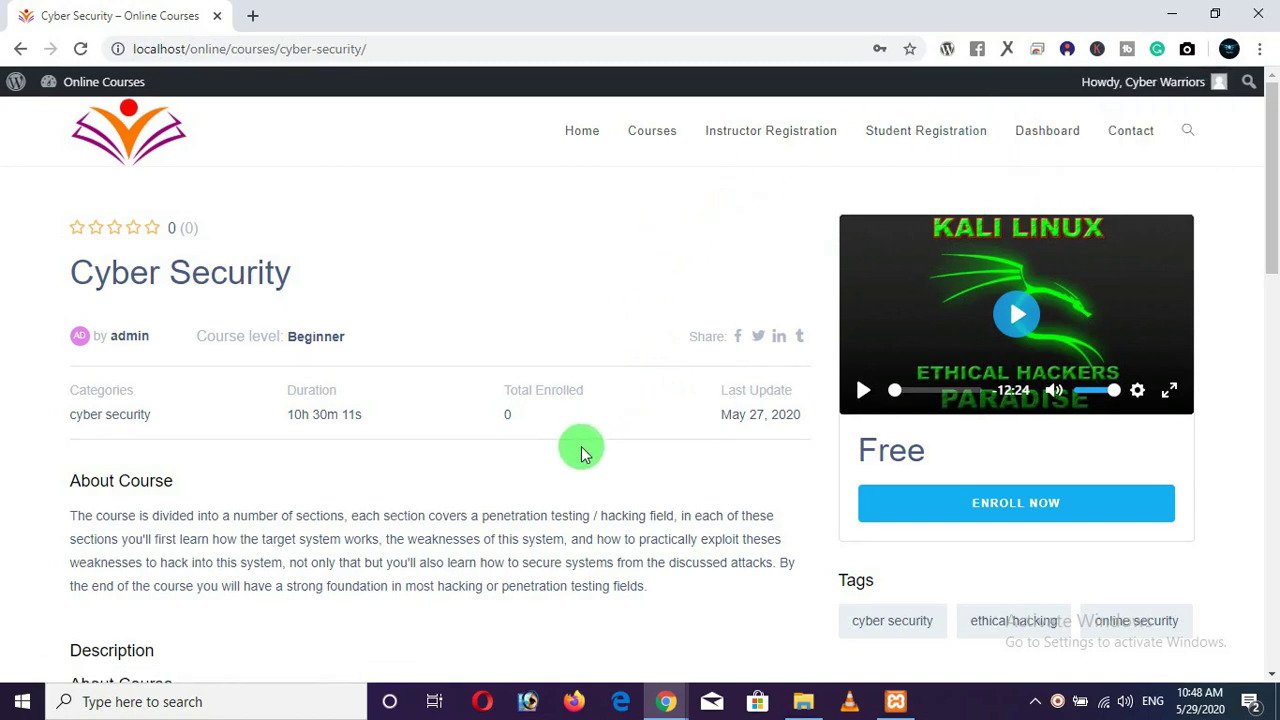
click(1001, 514)
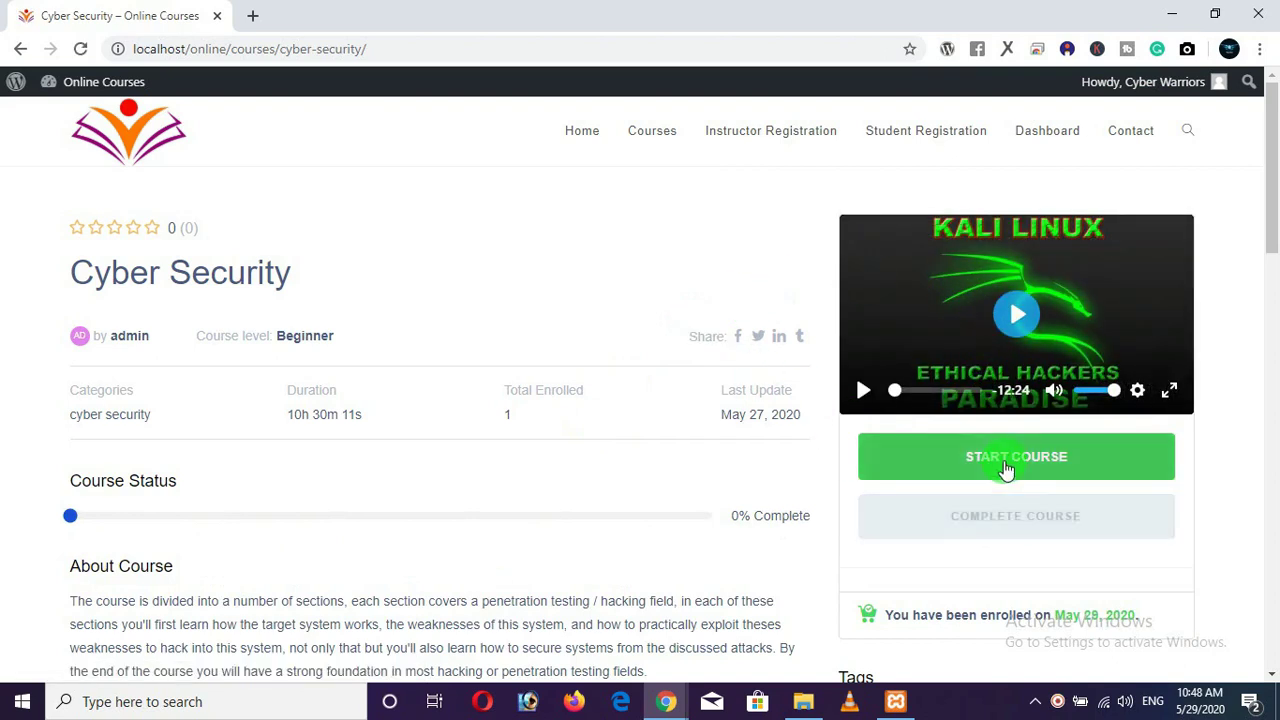
Start the Cyber Security course, then play and pause the introduction video.
click(1001, 470)
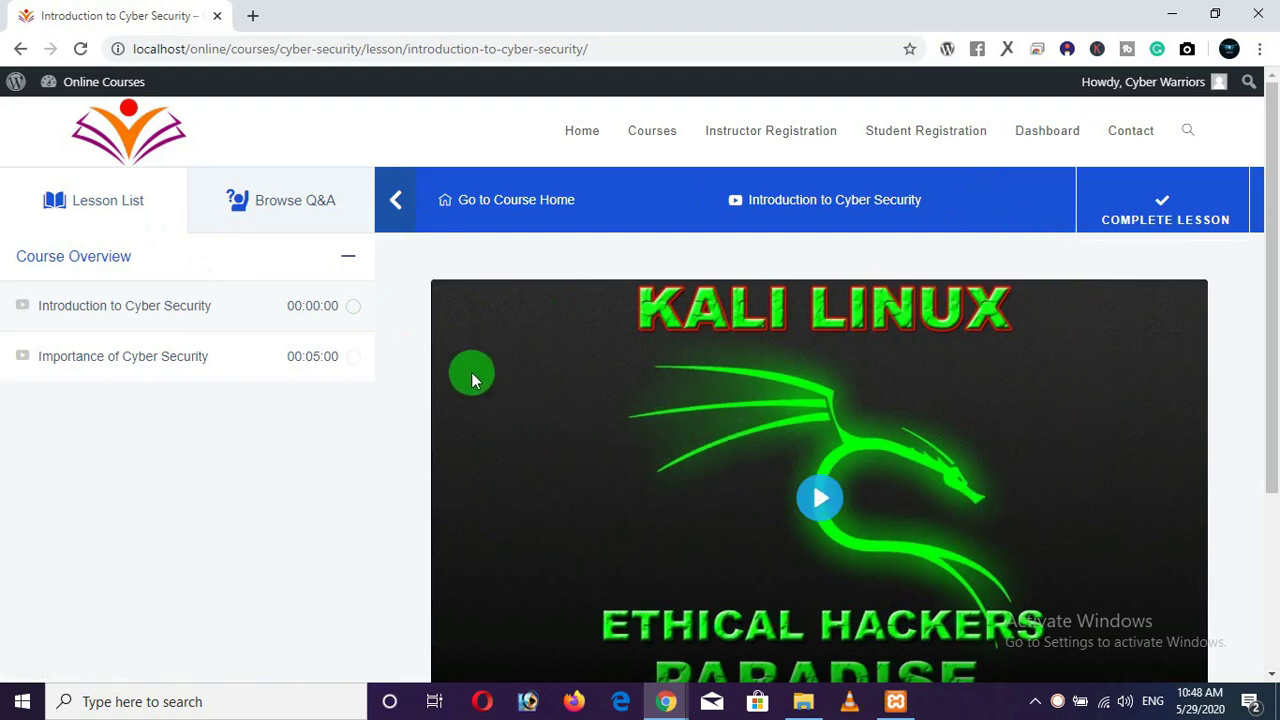
scroll(682, 388, down, 1)
click(820, 410)
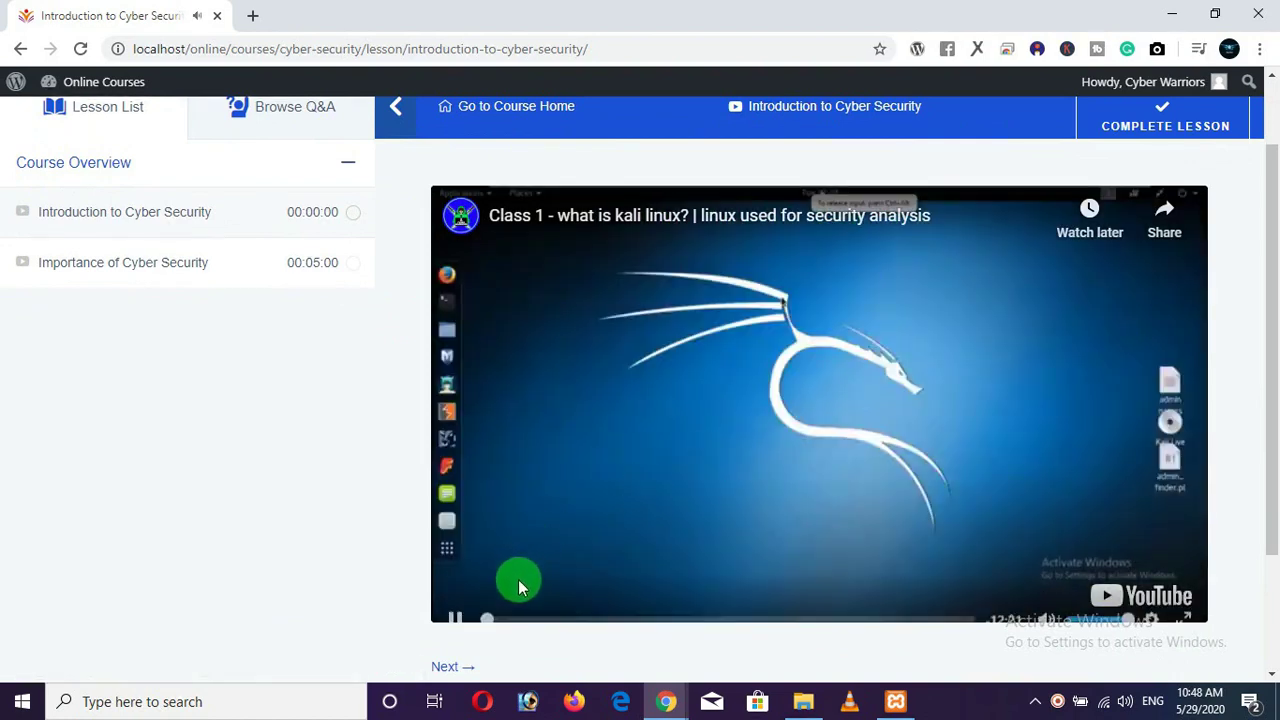
click(455, 600)
scroll(600, 408, up, 1)
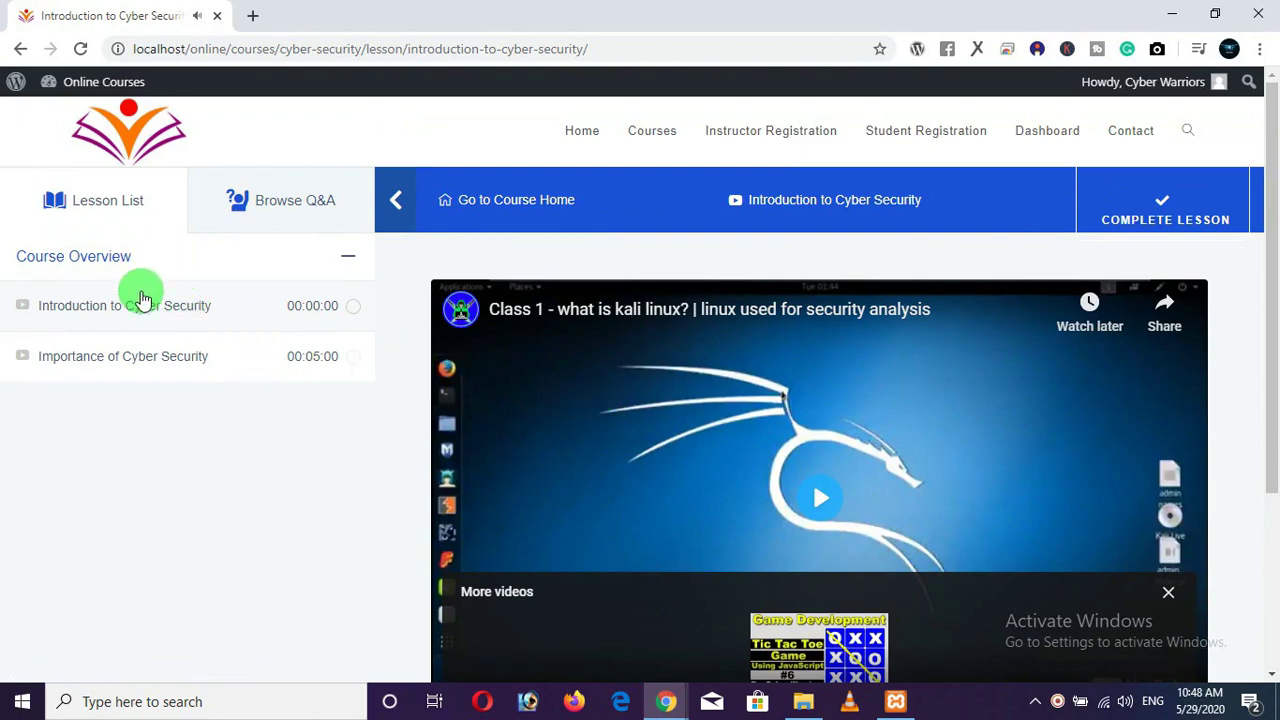
Open the Importance of Cyber Security lesson, look through it, then go to the student dashboard.
click(128, 362)
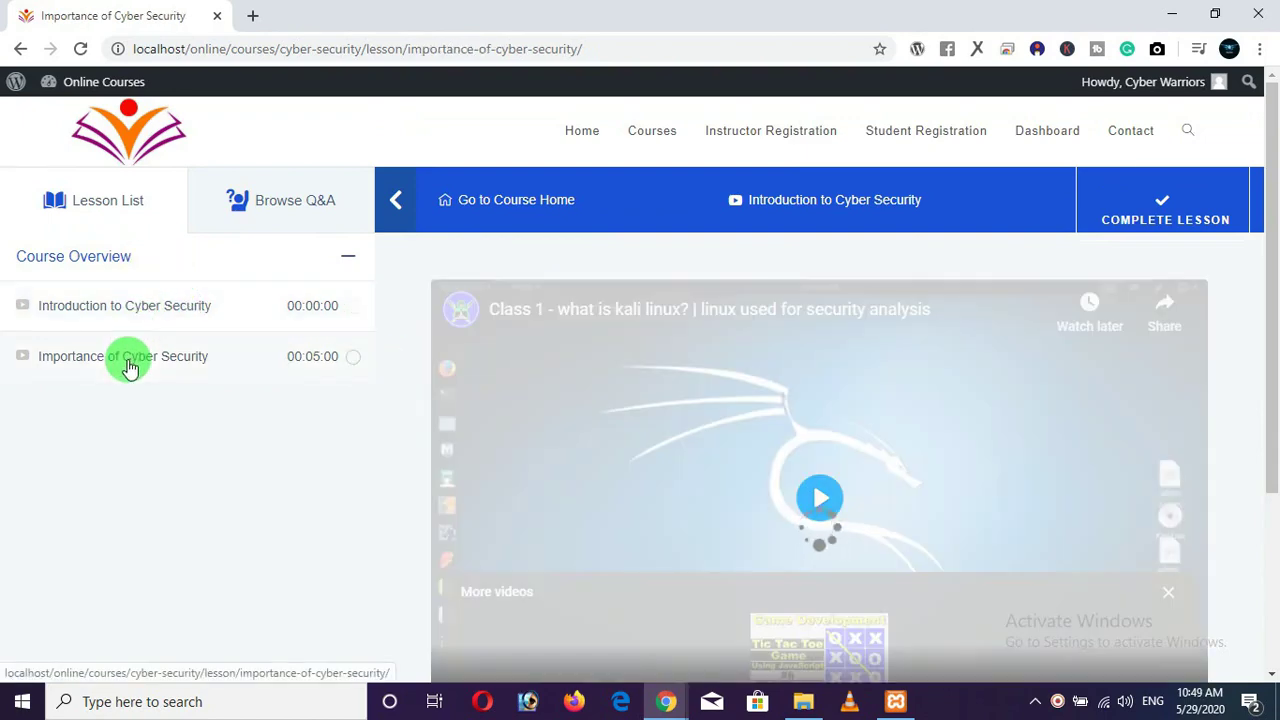
scroll(818, 404, down, 1)
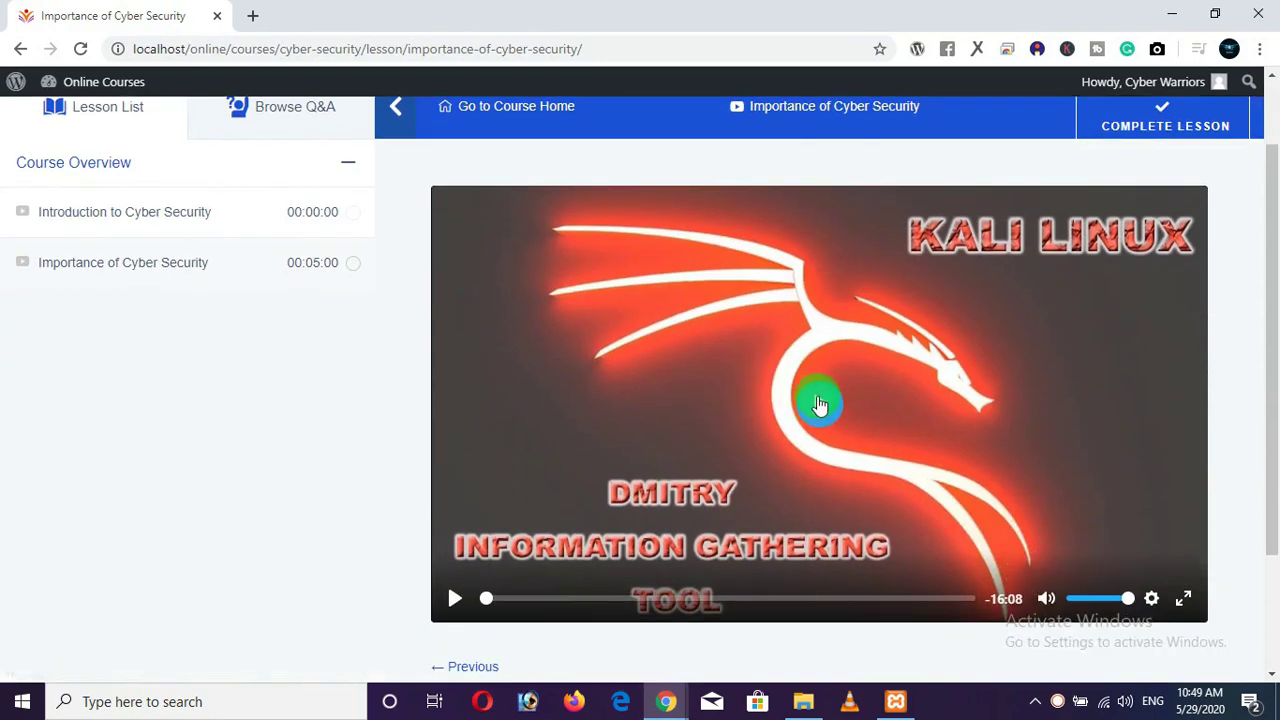
scroll(800, 422, up, 1)
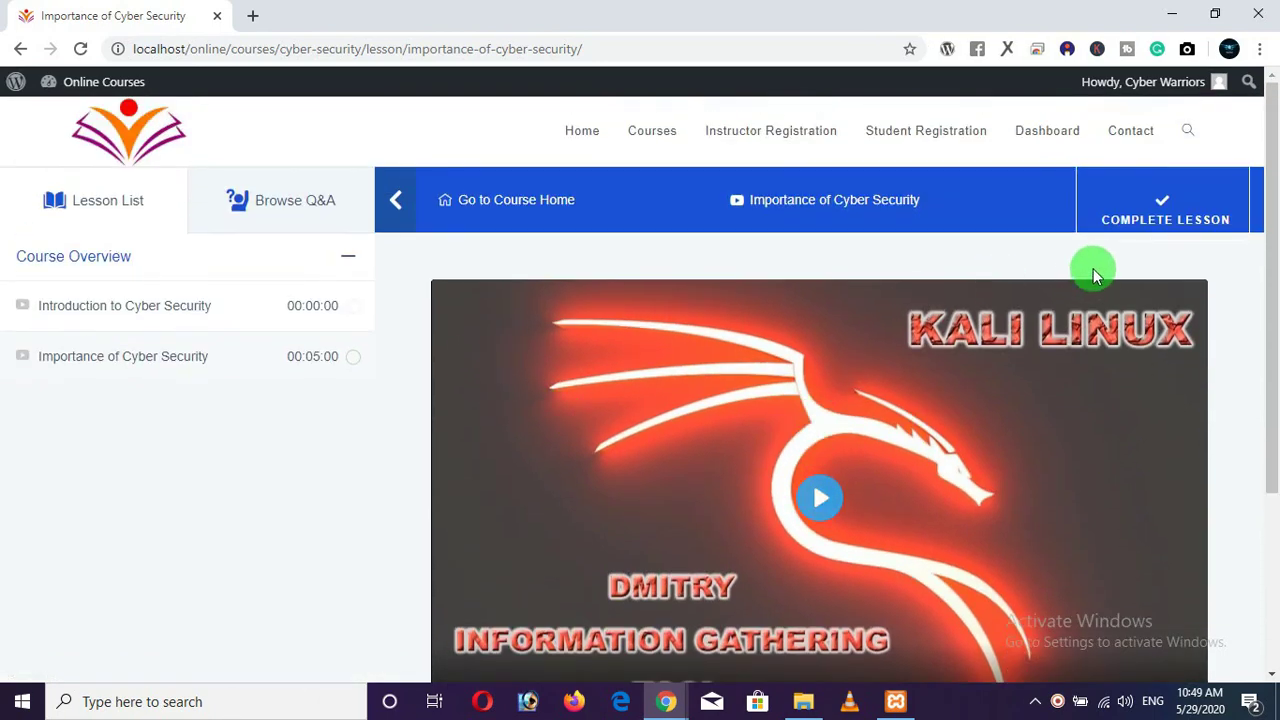
scroll(775, 350, down, 3)
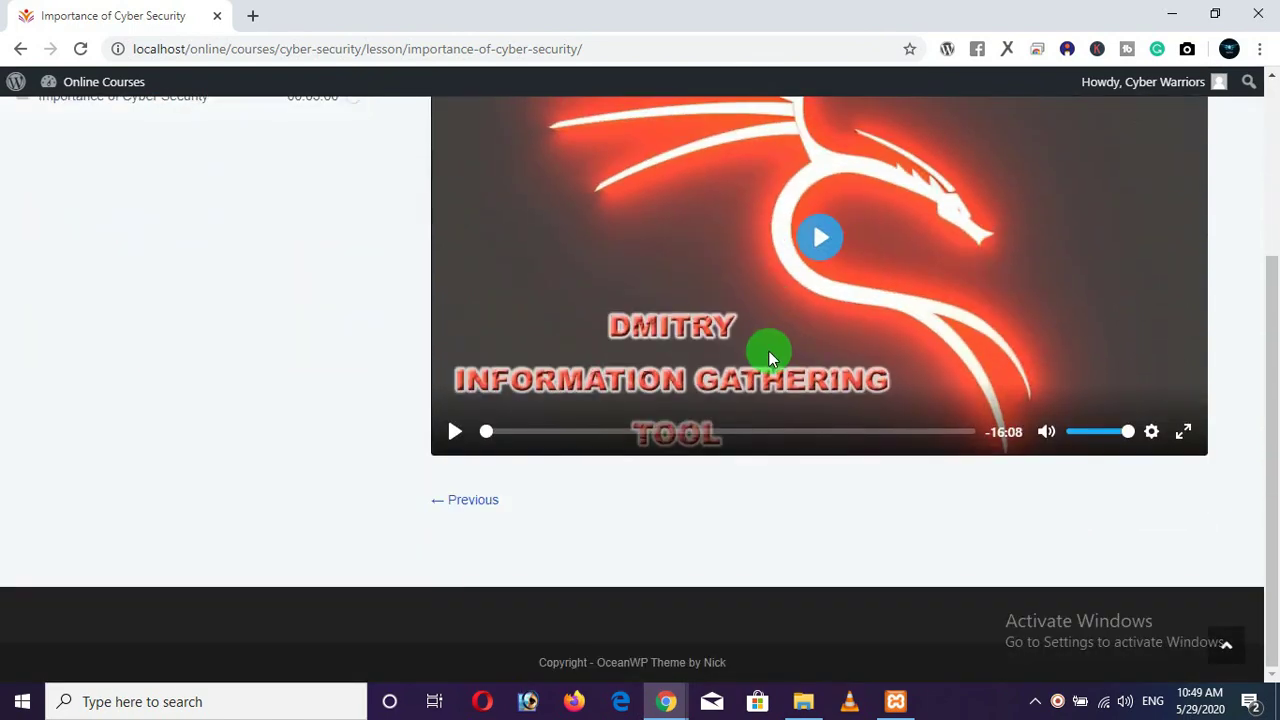
scroll(769, 353, up, 2)
scroll(498, 650, down, 1)
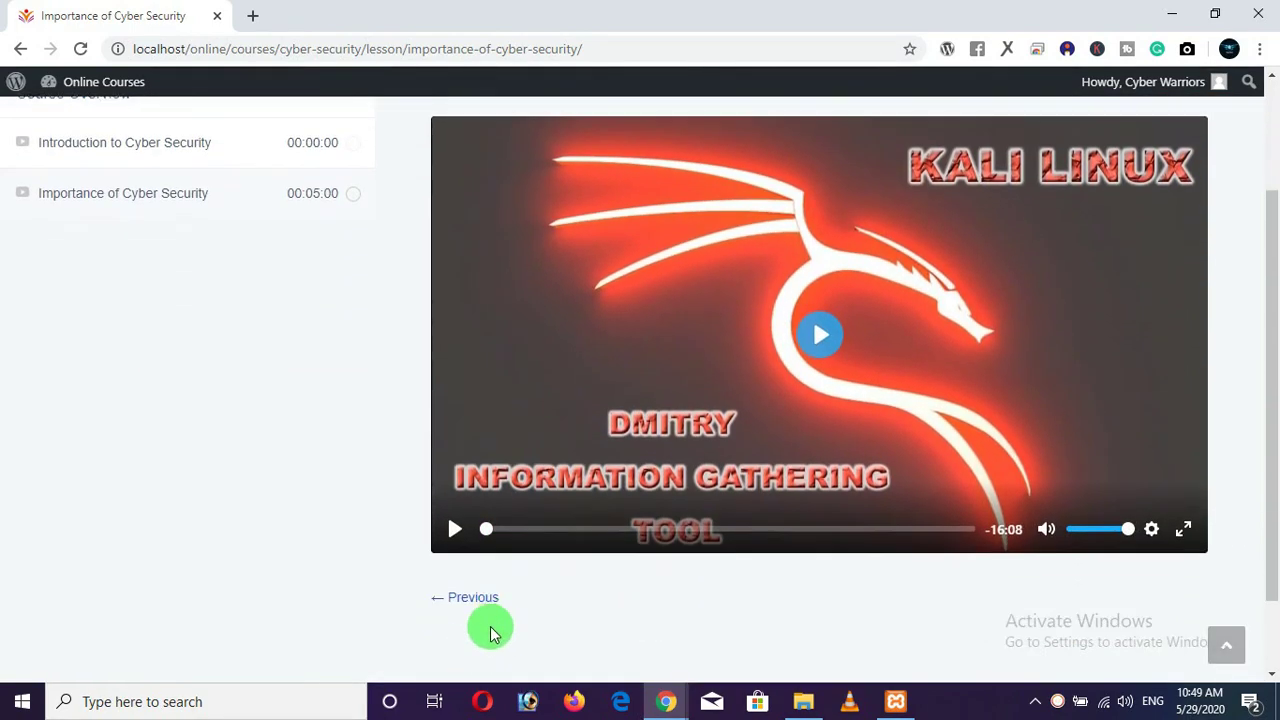
scroll(480, 594, up, 2)
click(1048, 133)
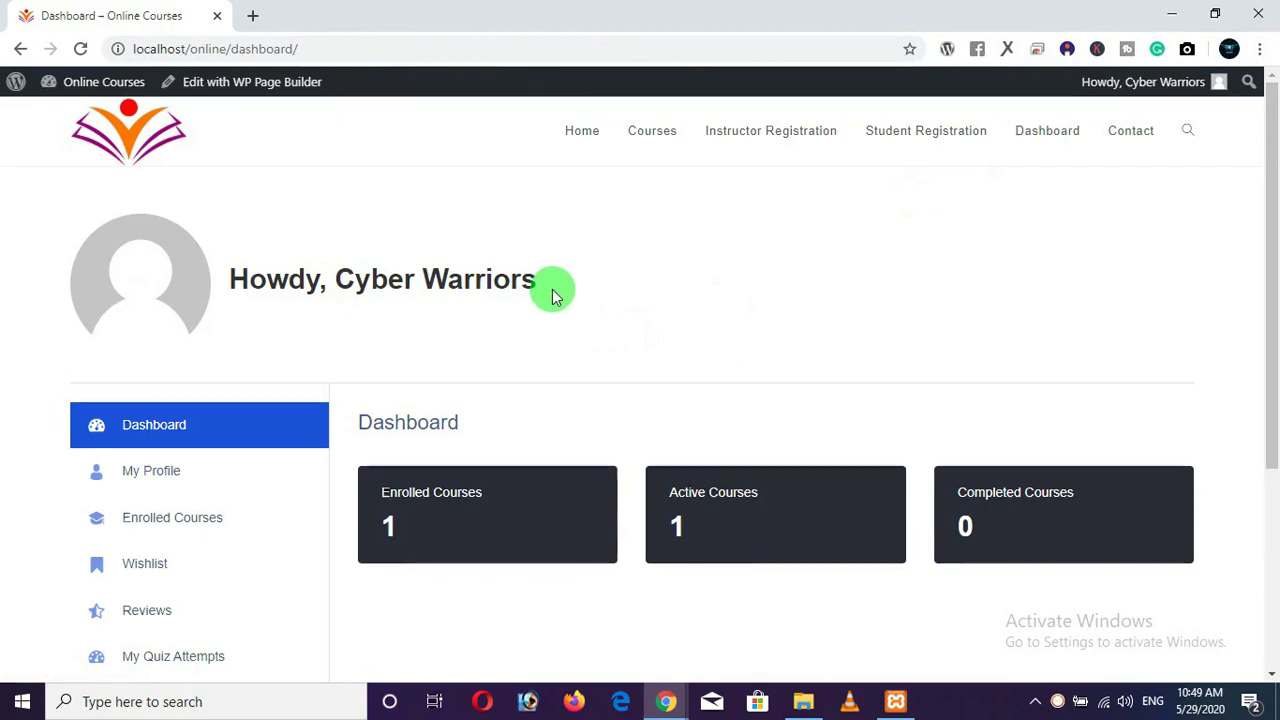
Review the dashboard's enrolled and active course counts, then go back to the lesson pages.
scroll(552, 289, down, 1)
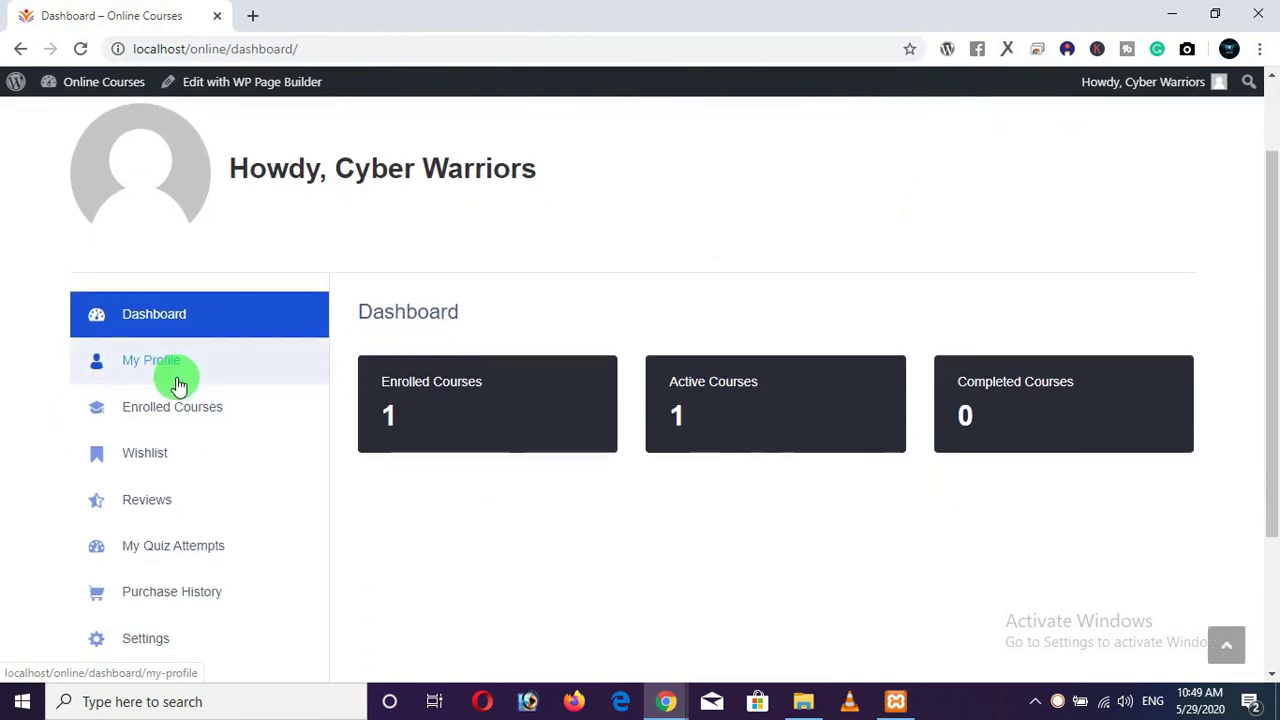
scroll(178, 385, down, 1)
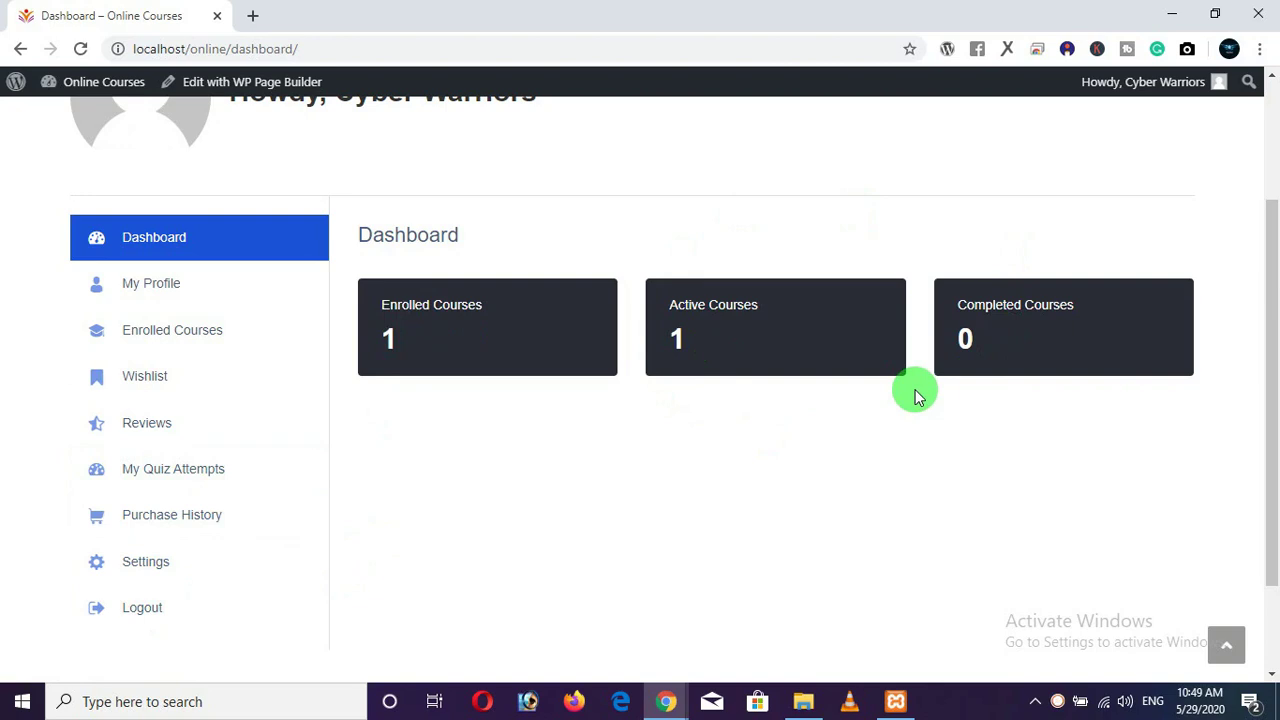
scroll(915, 393, up, 3)
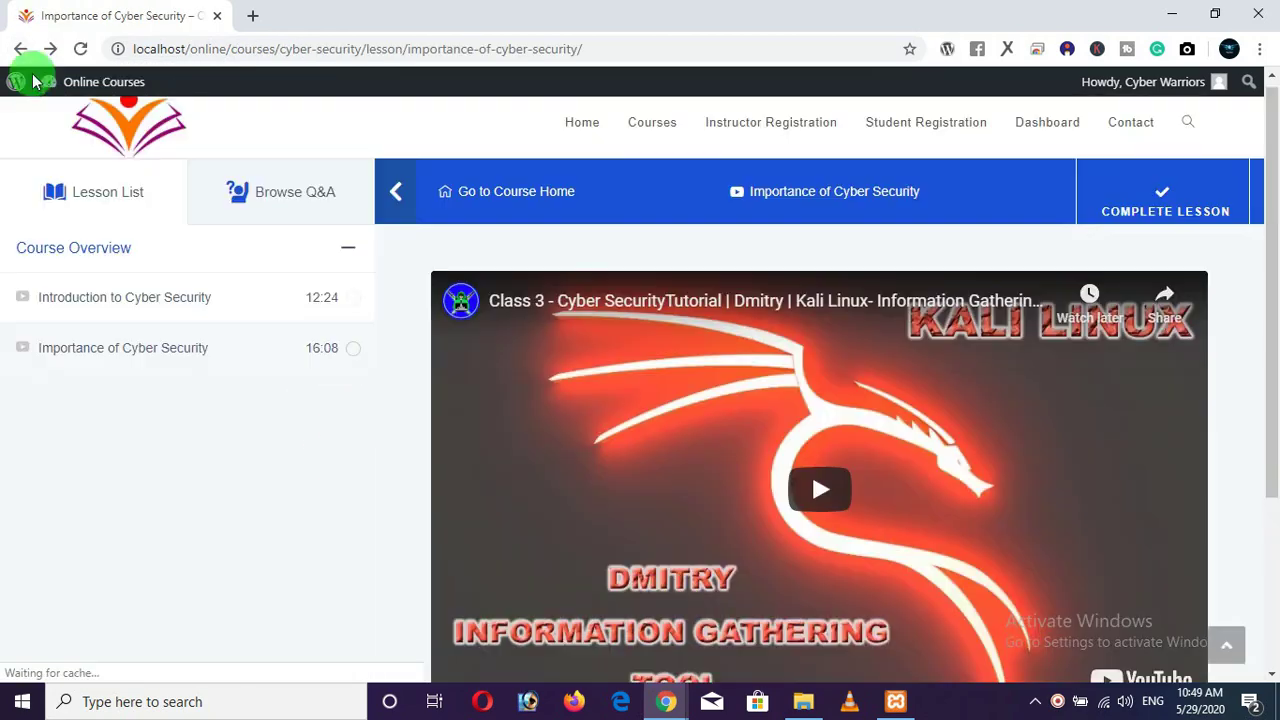
click(21, 49)
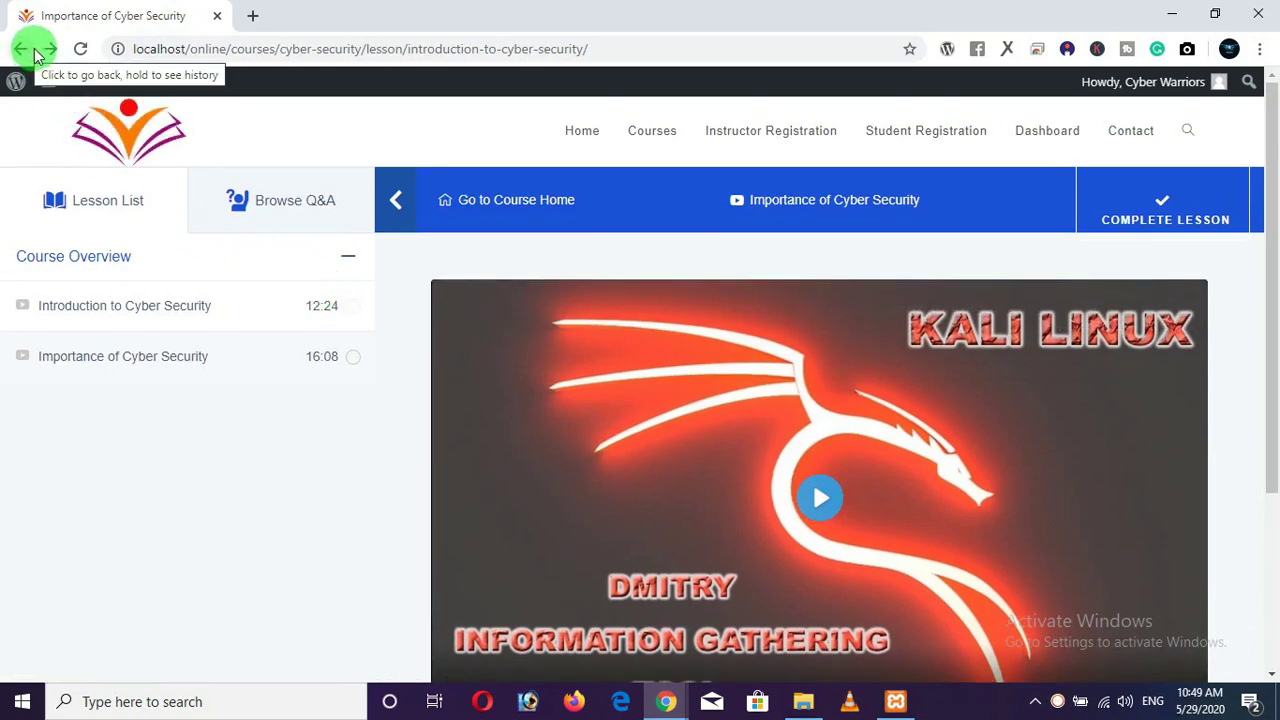
Reload the lesson, return to the Cyber Security course page, and scroll to About the instructors.
click(80, 52)
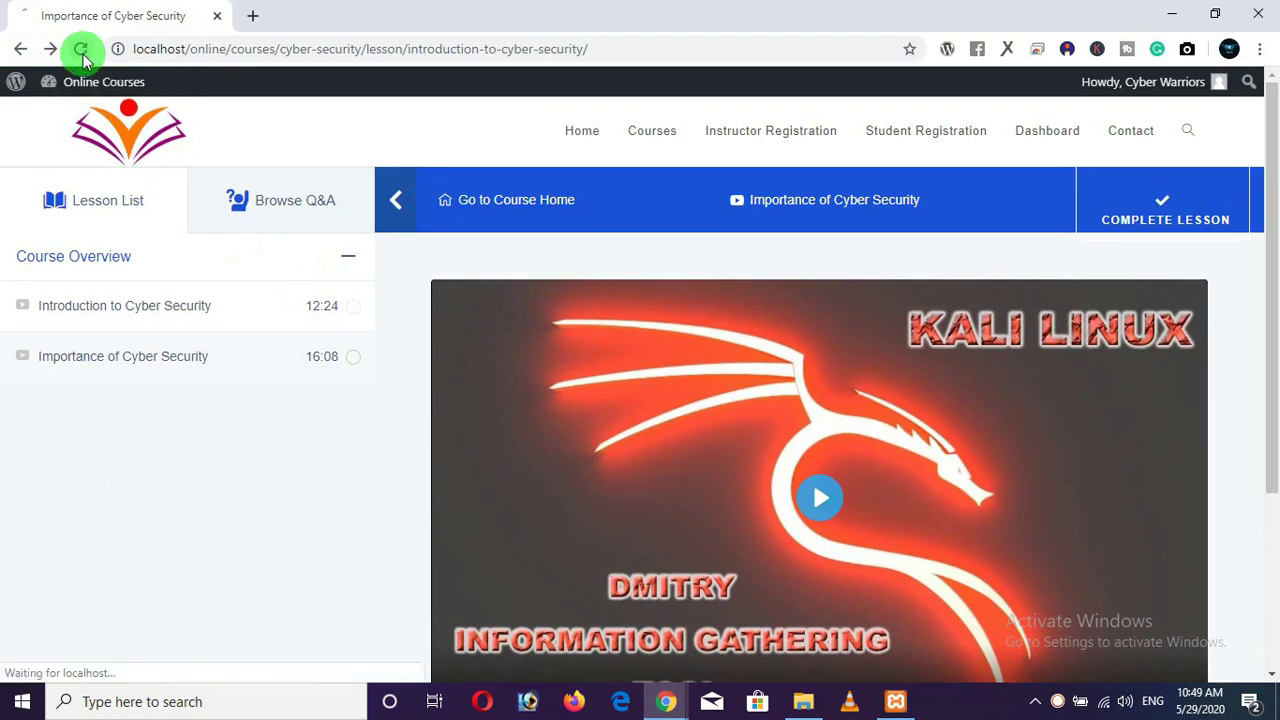
mouse_move(50, 88)
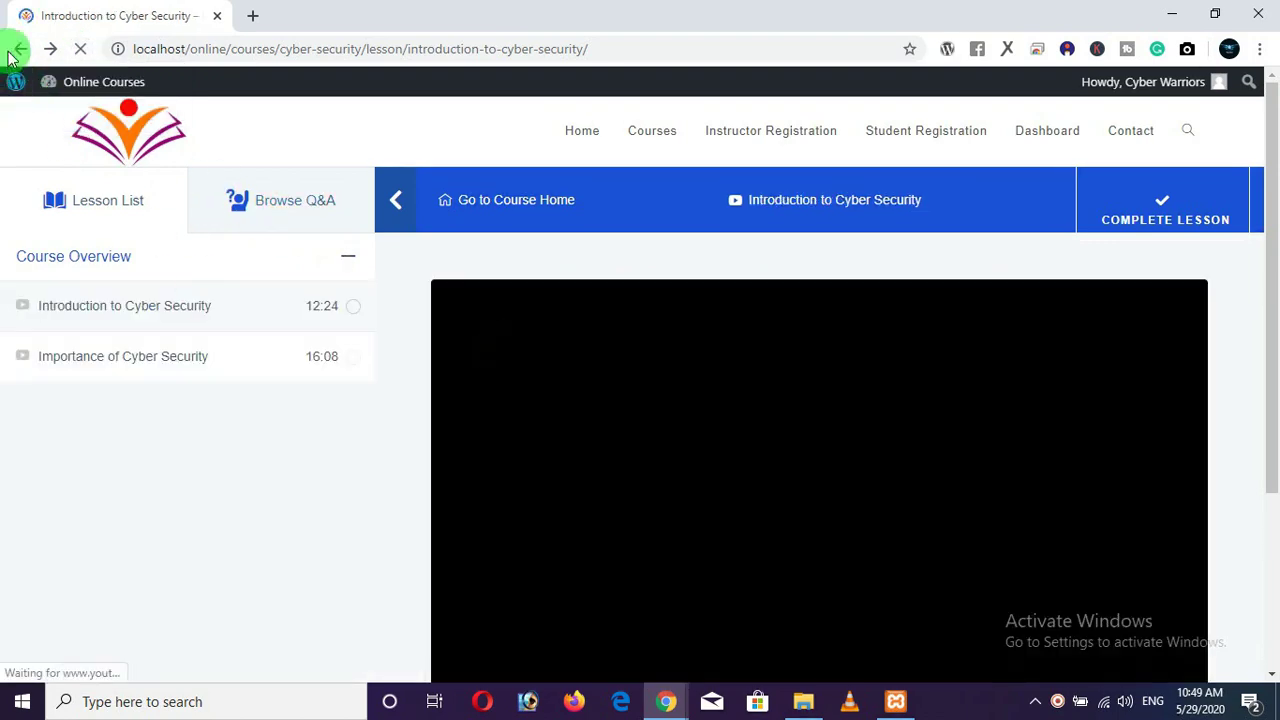
click(14, 50)
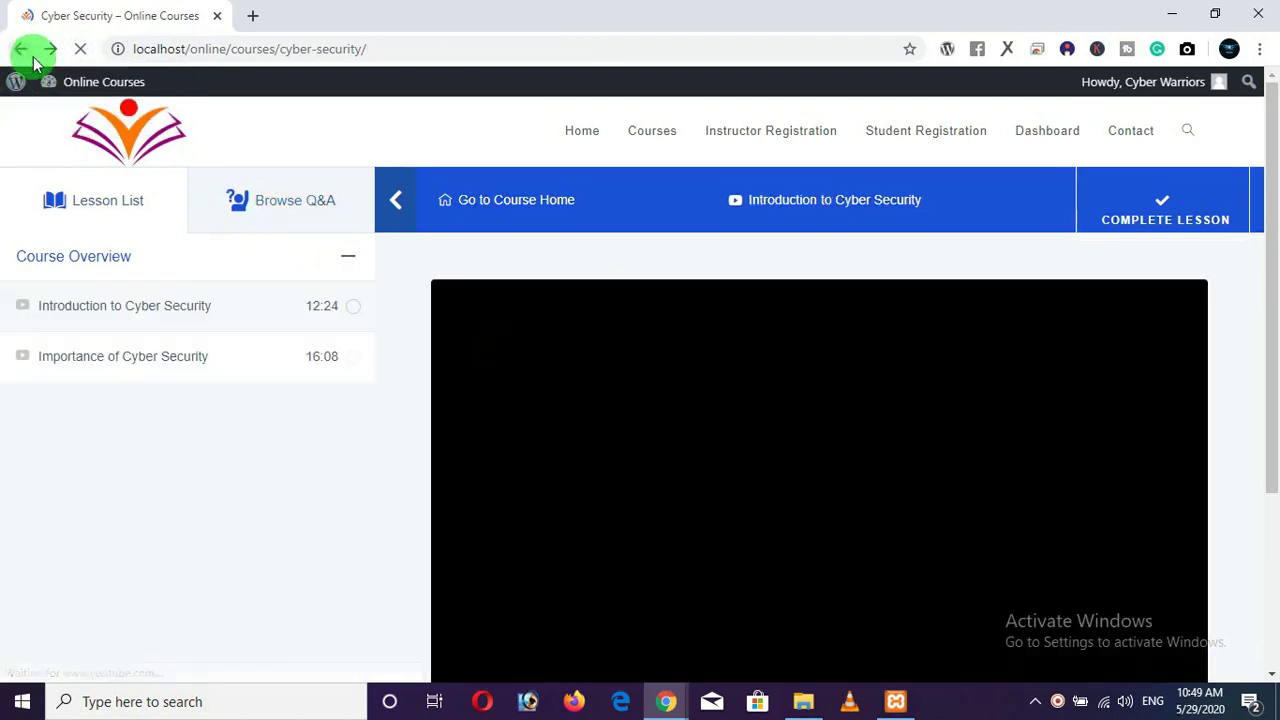
scroll(450, 308, down, 1)
scroll(420, 294, down, 3)
scroll(420, 294, up, 4)
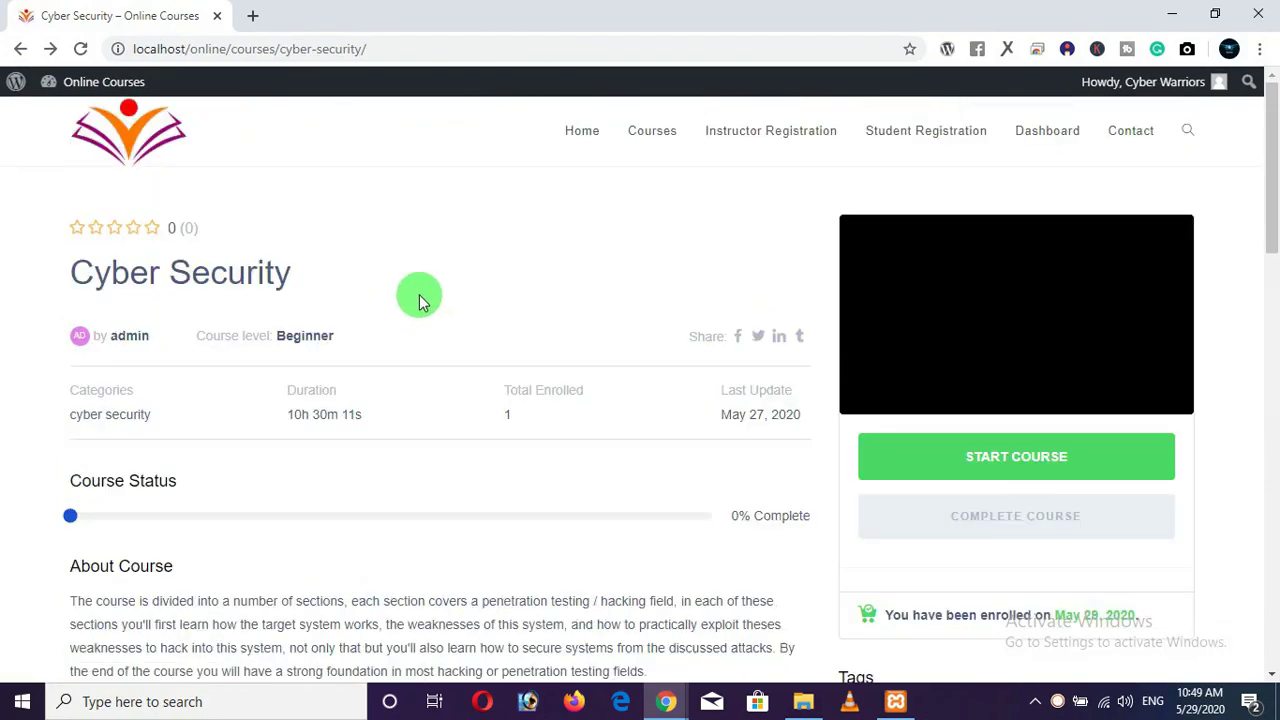
scroll(243, 337, down, 15)
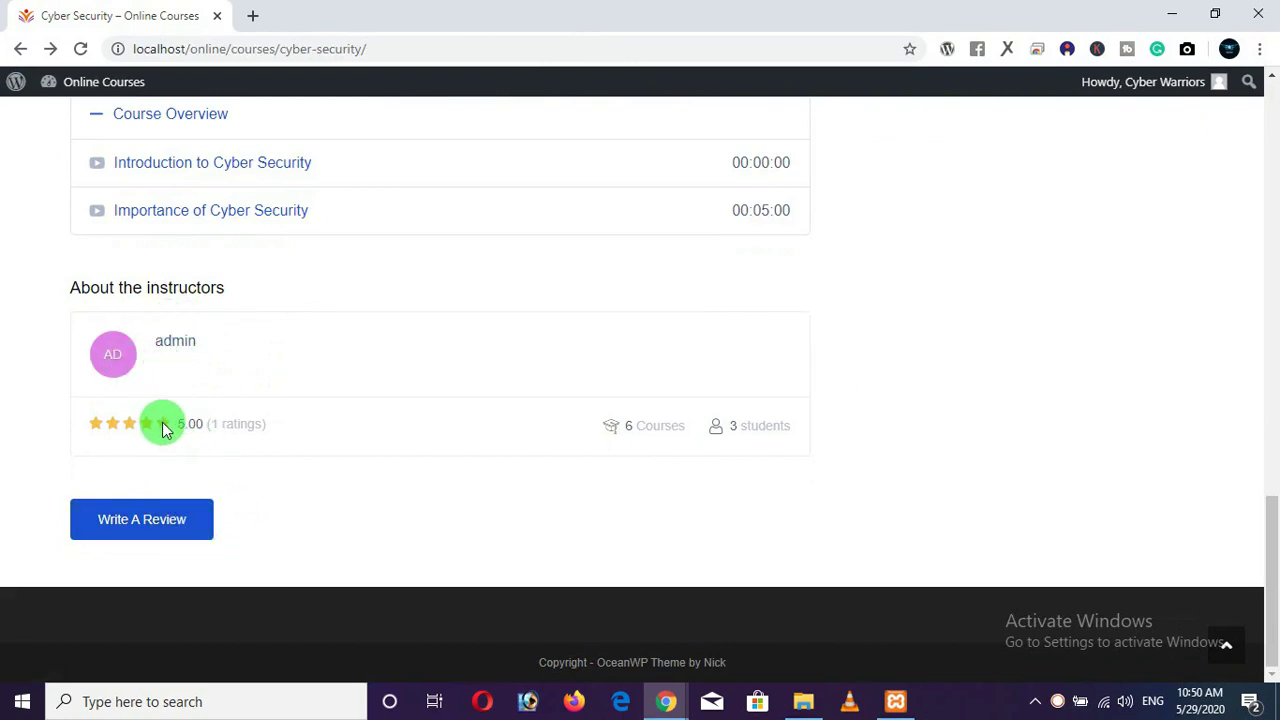
Write a five-star 'nice' review for the Cyber Security course and submit it.
click(170, 515)
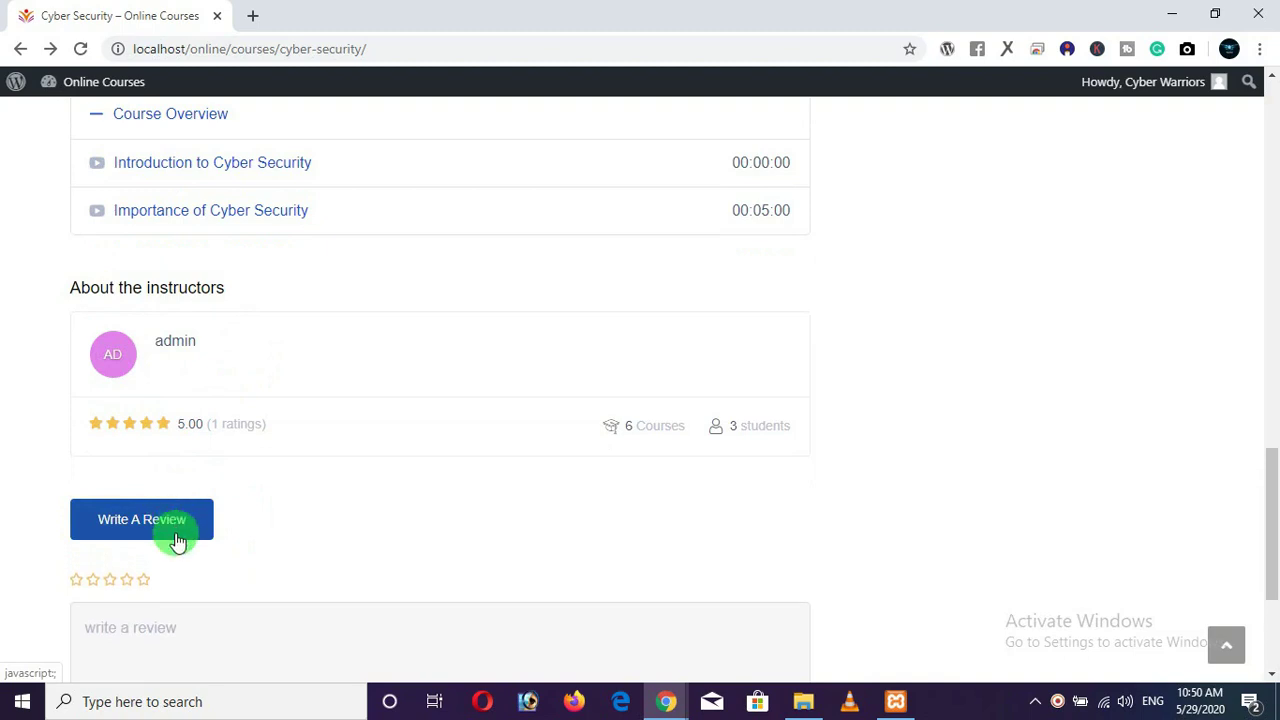
scroll(160, 515, down, 1)
scroll(225, 488, down, 1)
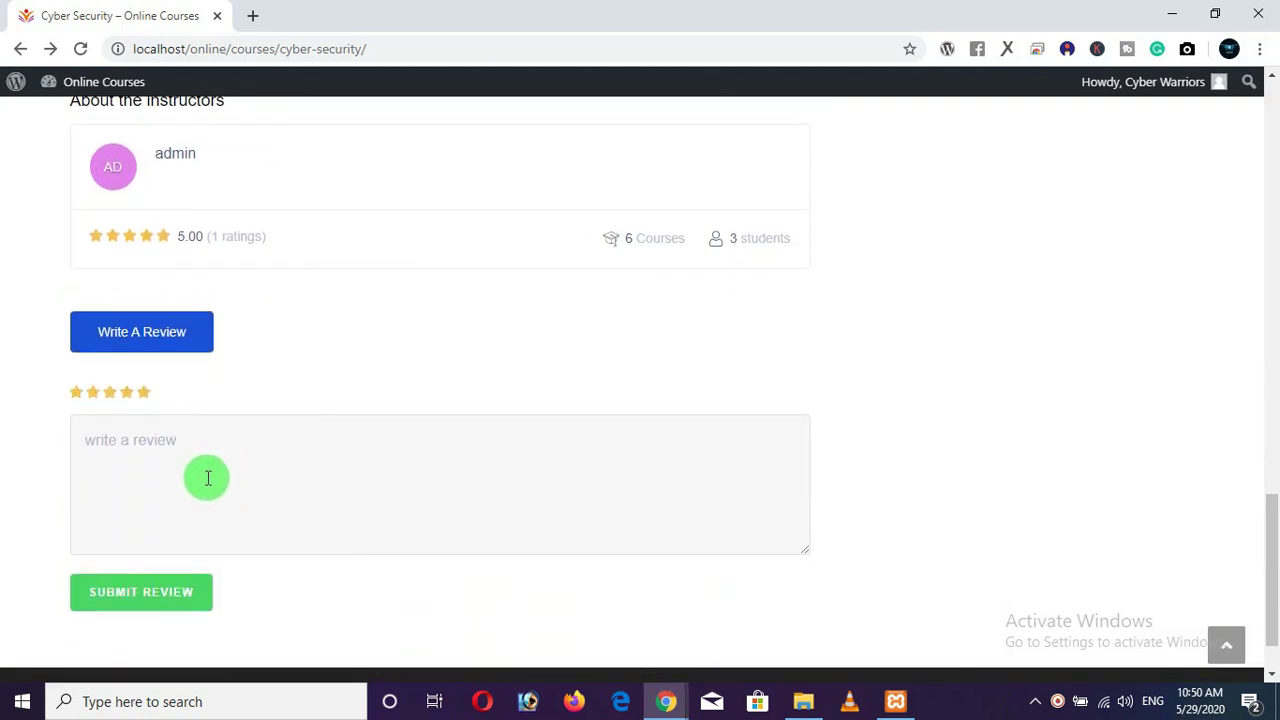
click(218, 470)
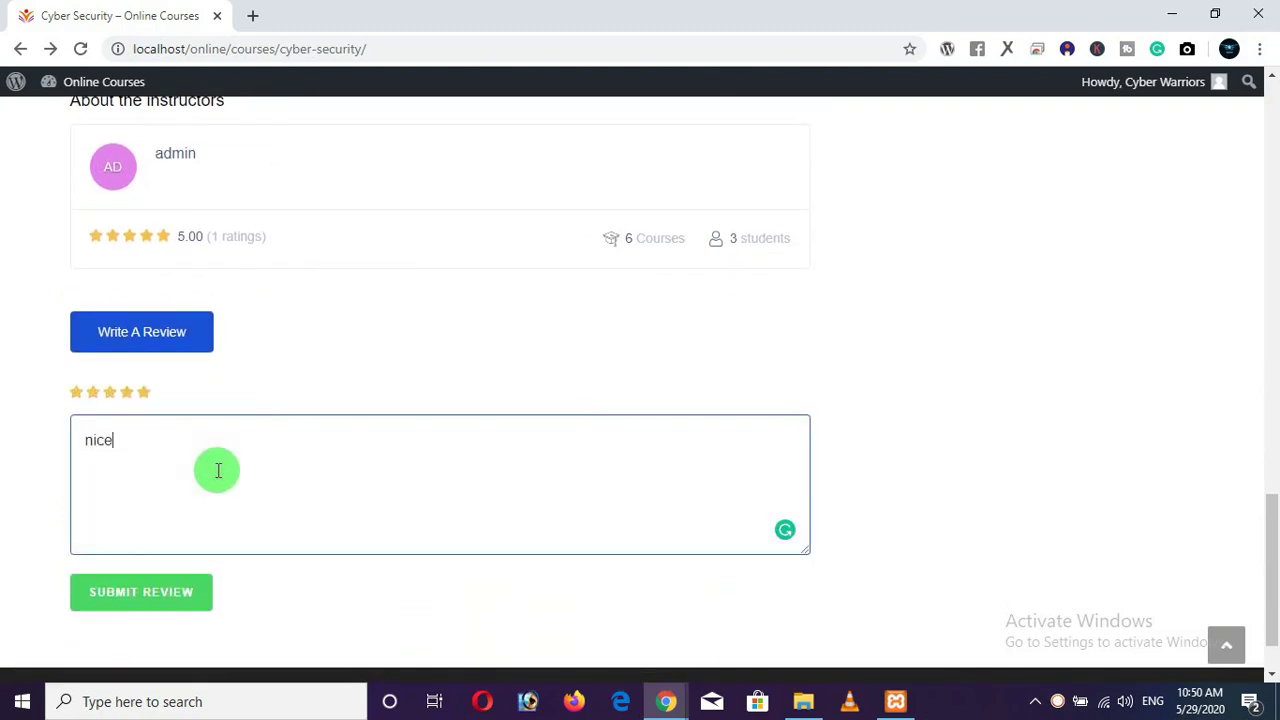
click(153, 600)
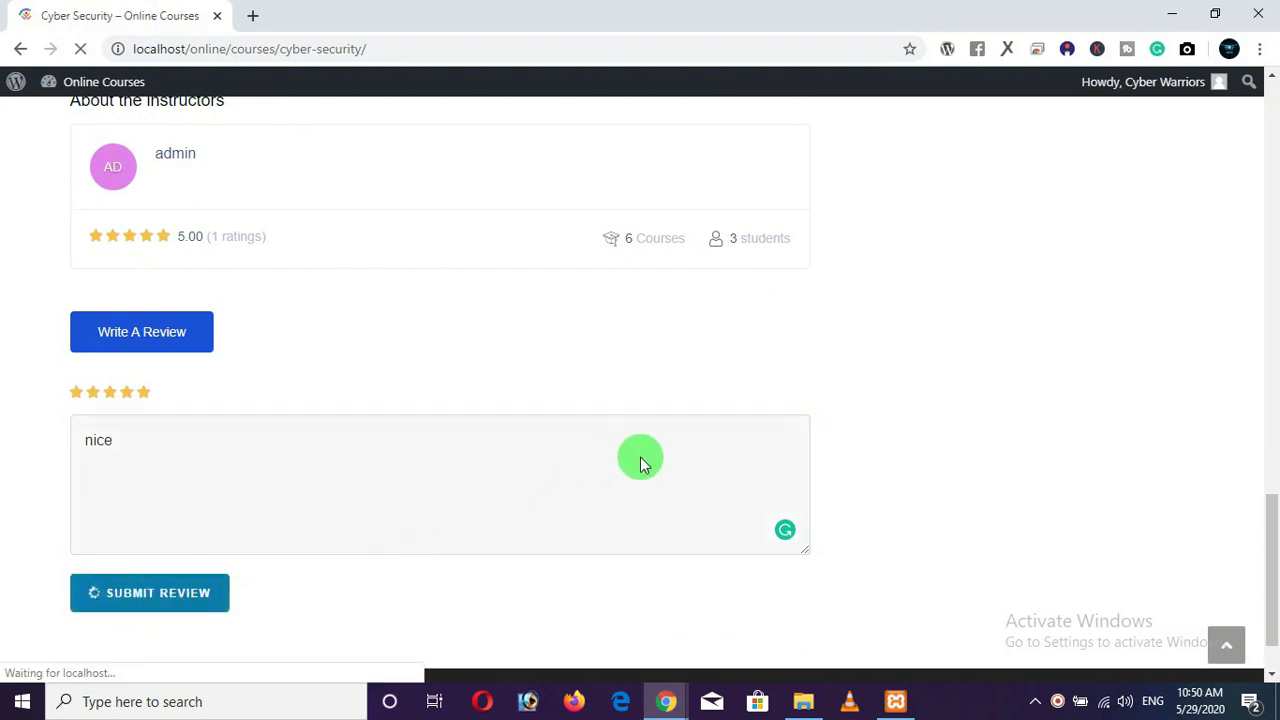
scroll(652, 468, down, 8)
scroll(650, 462, up, 8)
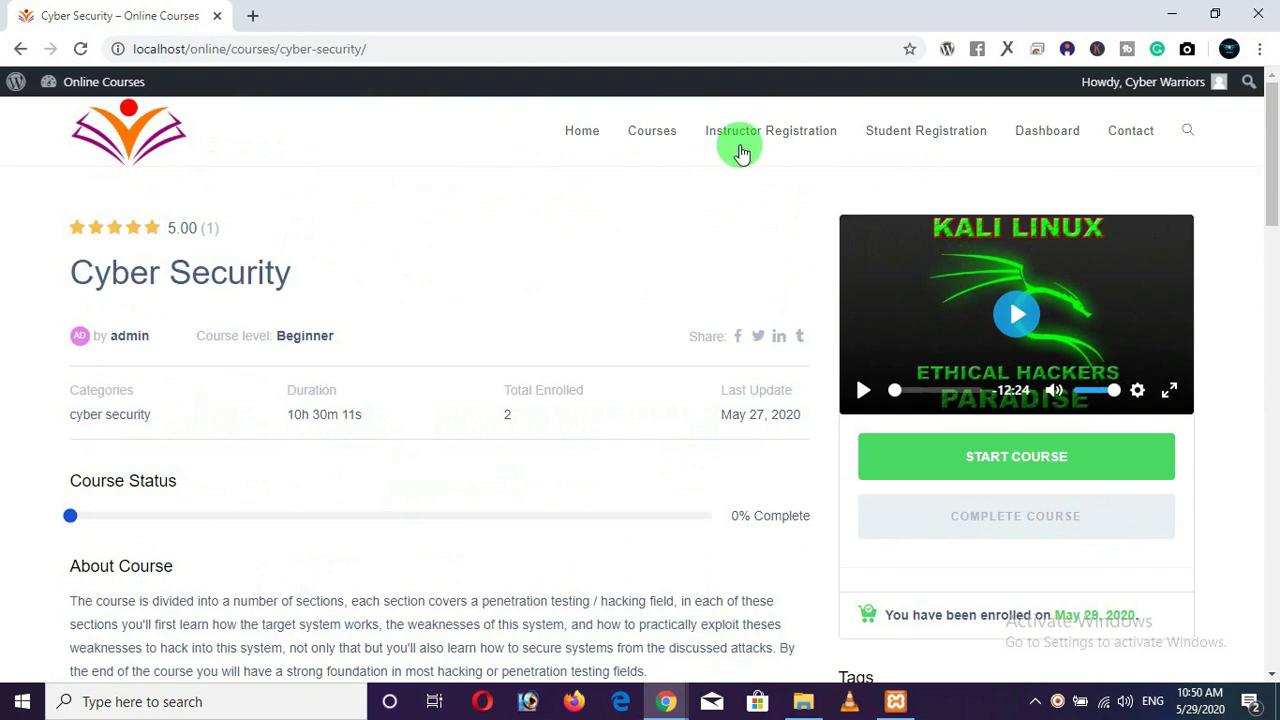
Go to Instructor Registration and apply to become an instructor.
click(774, 143)
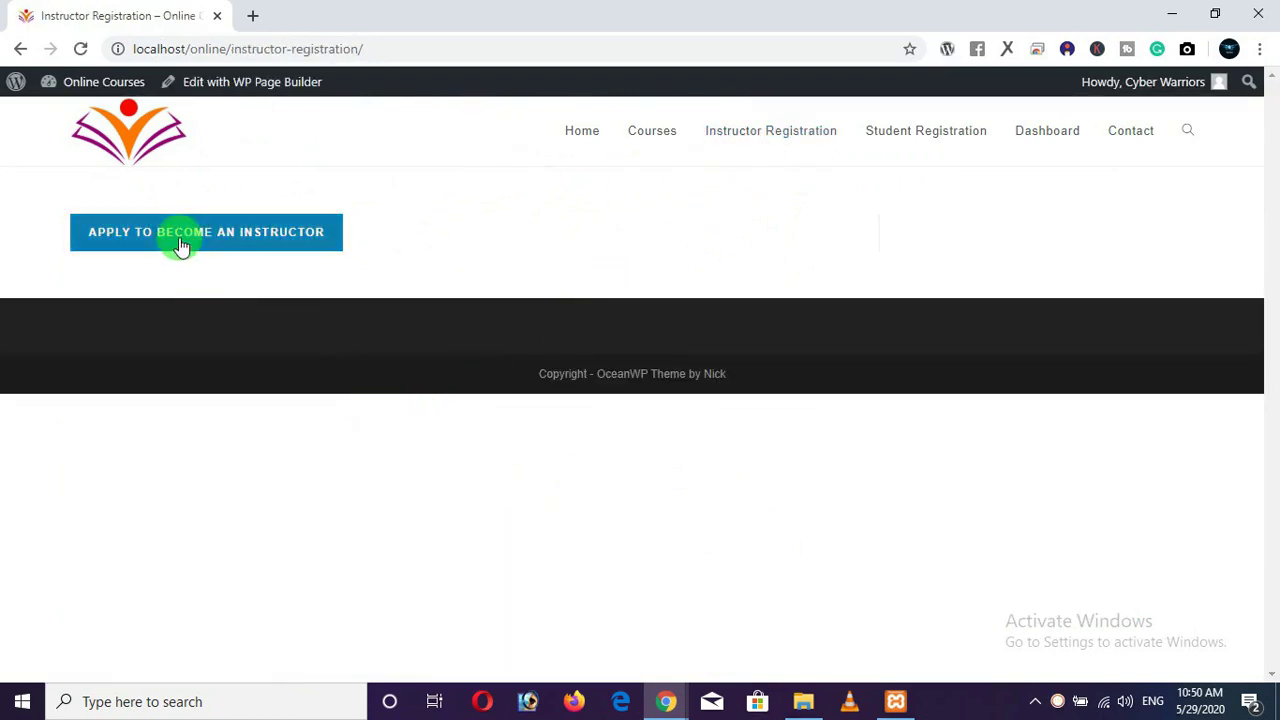
click(179, 237)
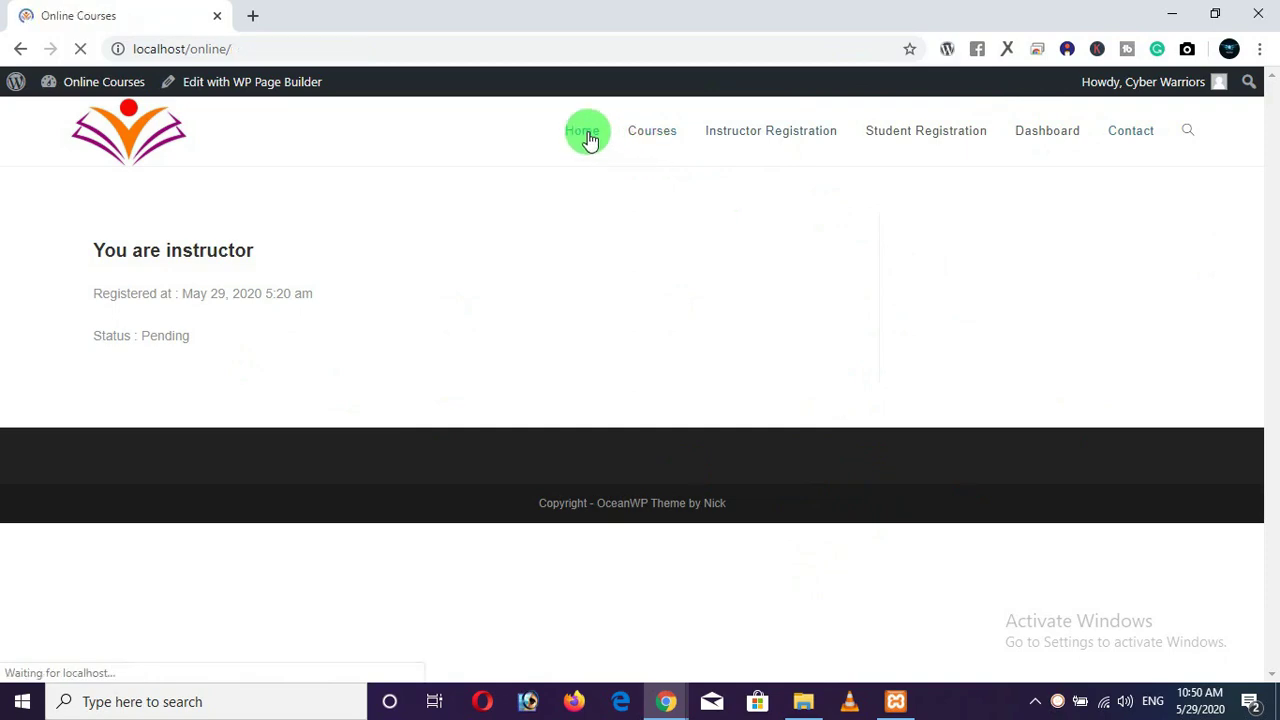
Scroll through the home page's top courses, then select and deselect the Online Education headline.
scroll(635, 378, down, 4)
scroll(635, 378, down, 9)
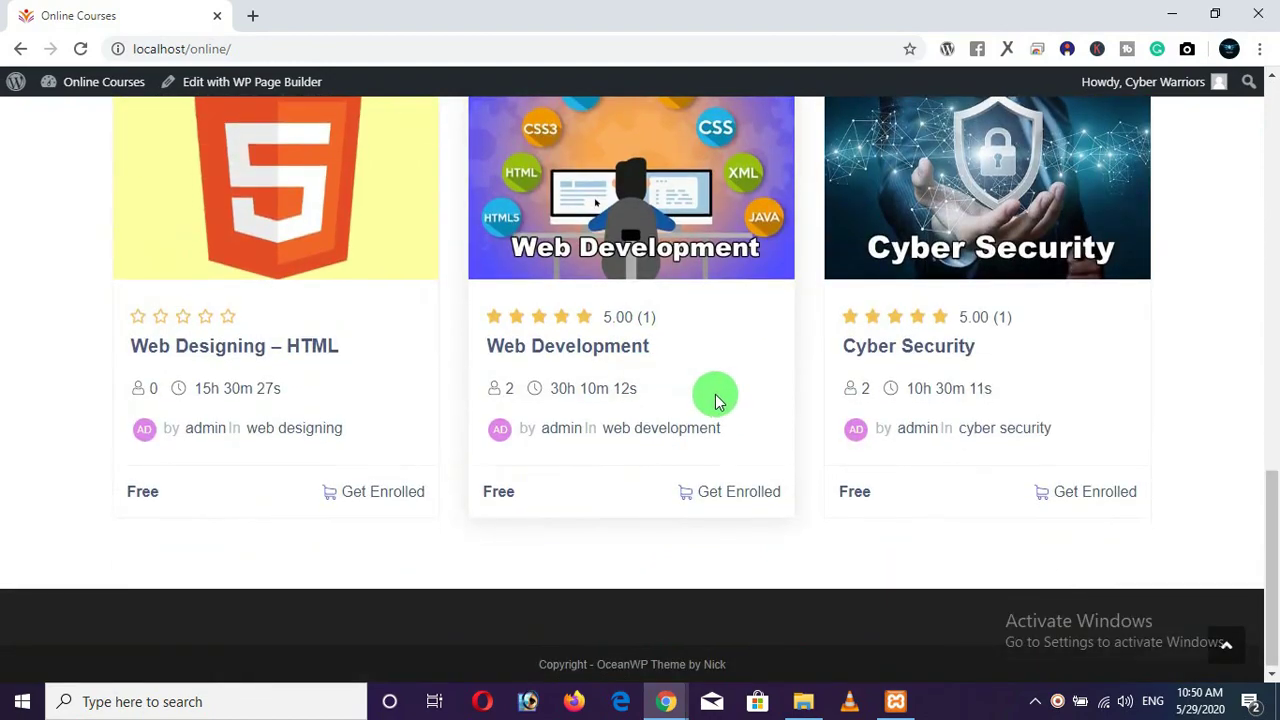
scroll(714, 396, up, 13)
scroll(690, 402, up, 1)
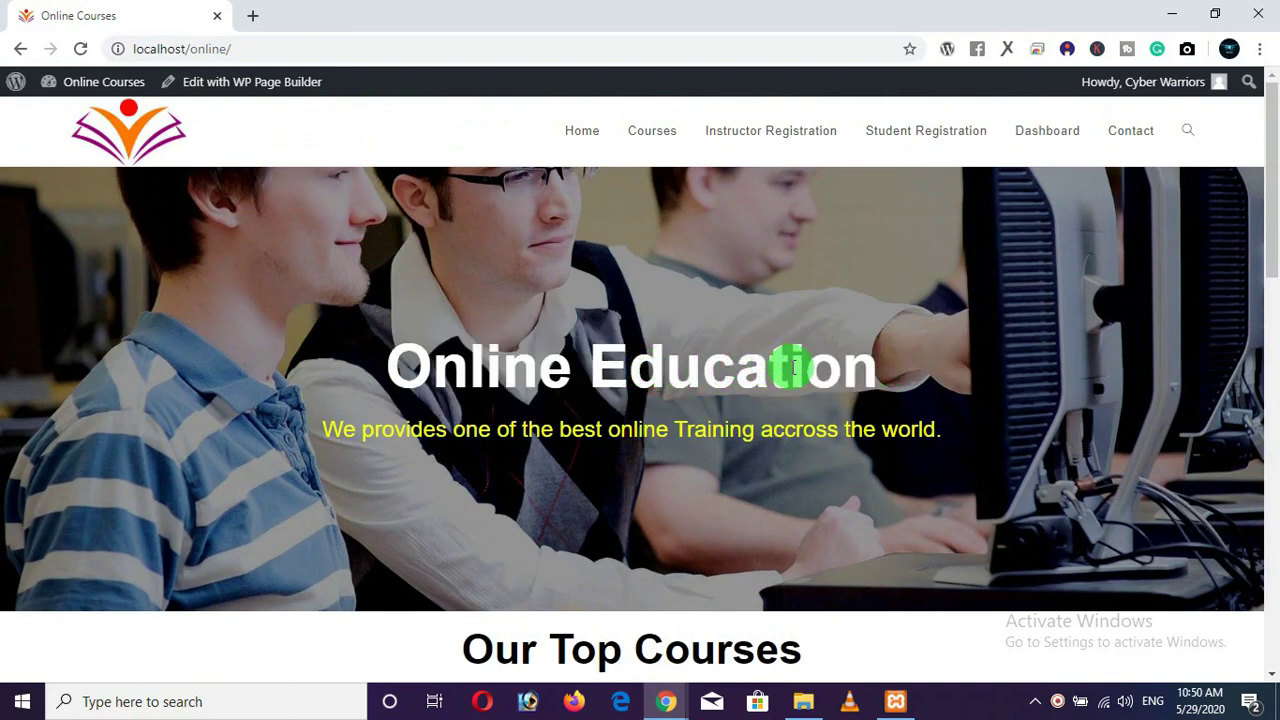
drag(794, 368, 528, 371)
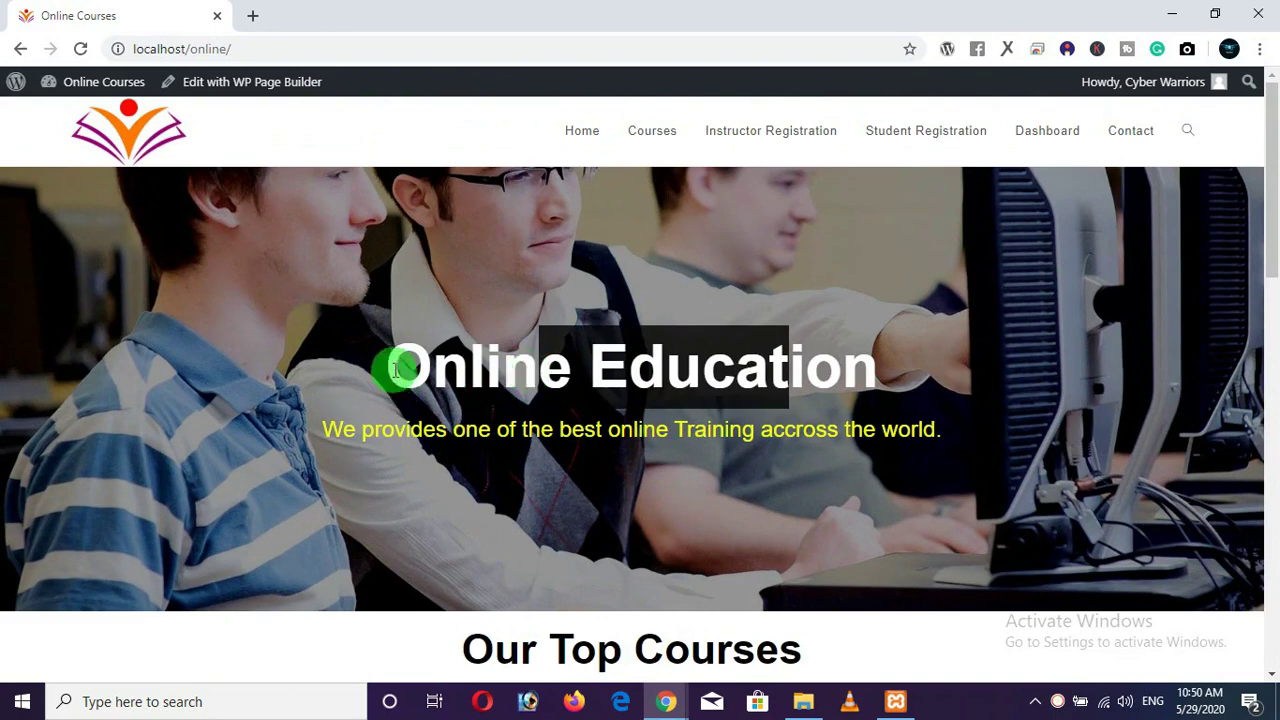
drag(400, 366, 900, 366)
click(704, 368)
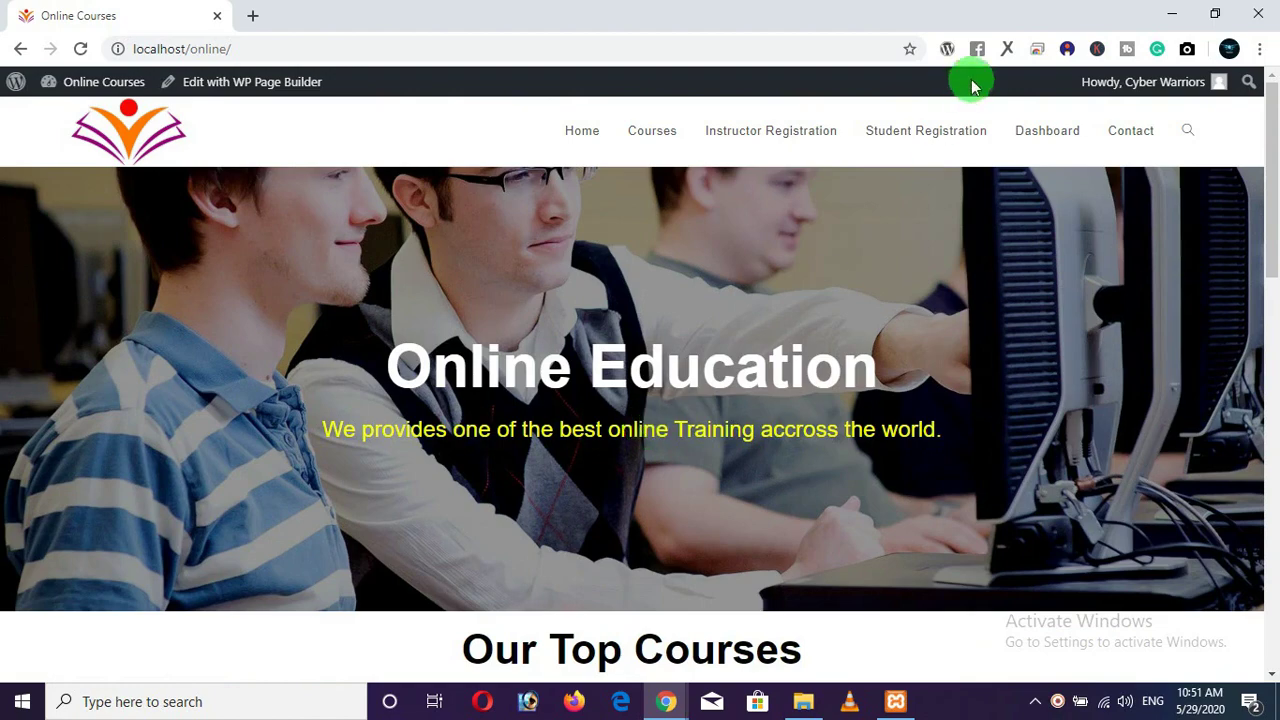
Minimize the open windows, bring back the Online Courses window, then shrink and re-maximize Chrome.
click(1172, 14)
click(1172, 14)
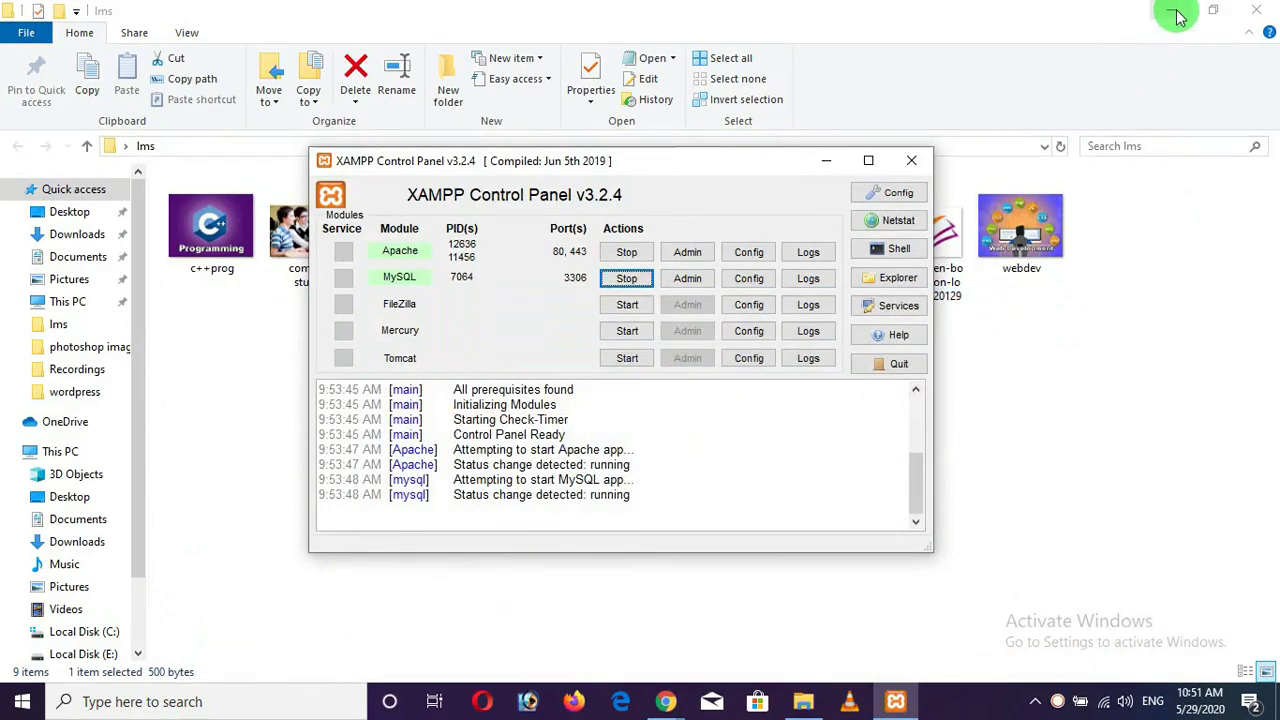
click(1172, 10)
click(828, 160)
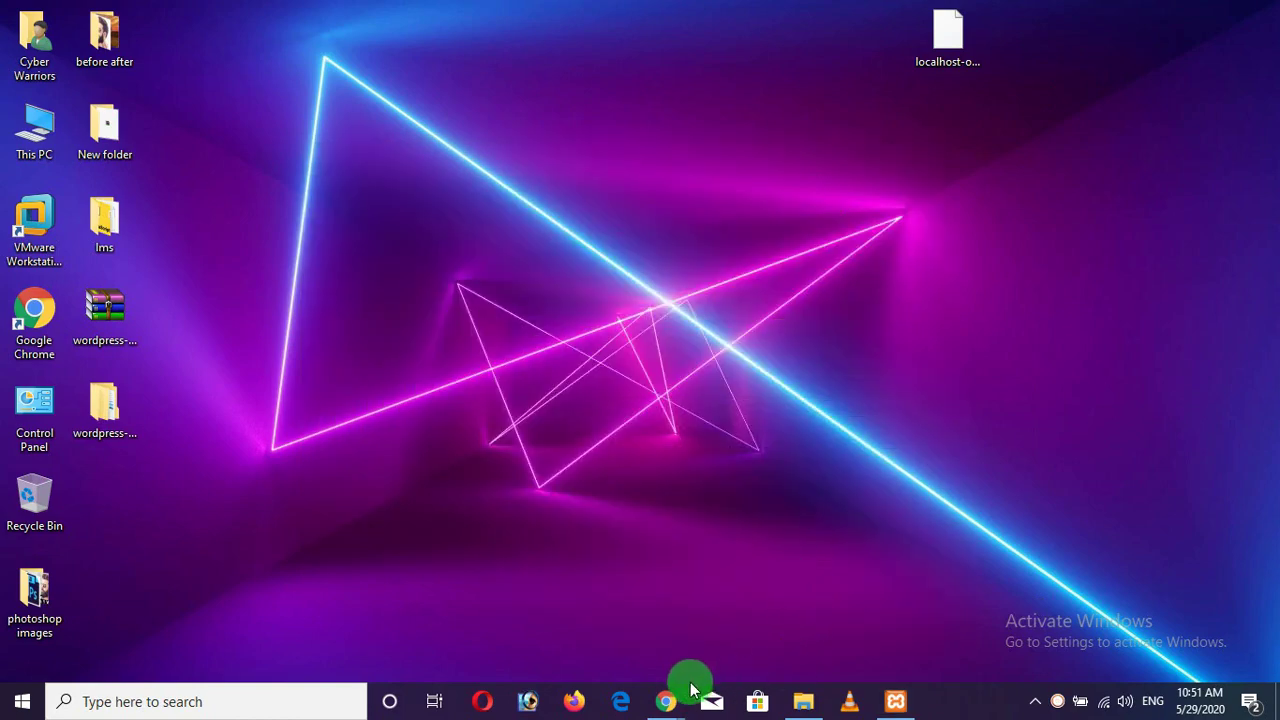
mouse_move(665, 698)
click(591, 655)
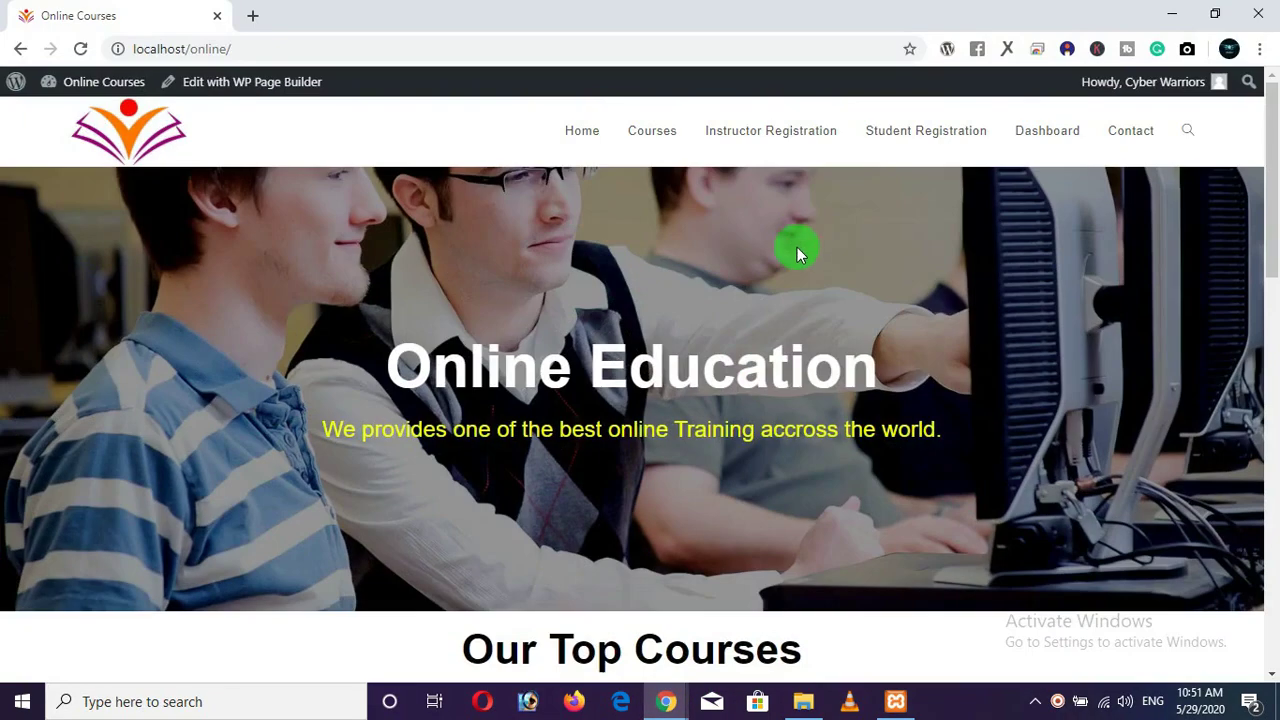
click(1215, 14)
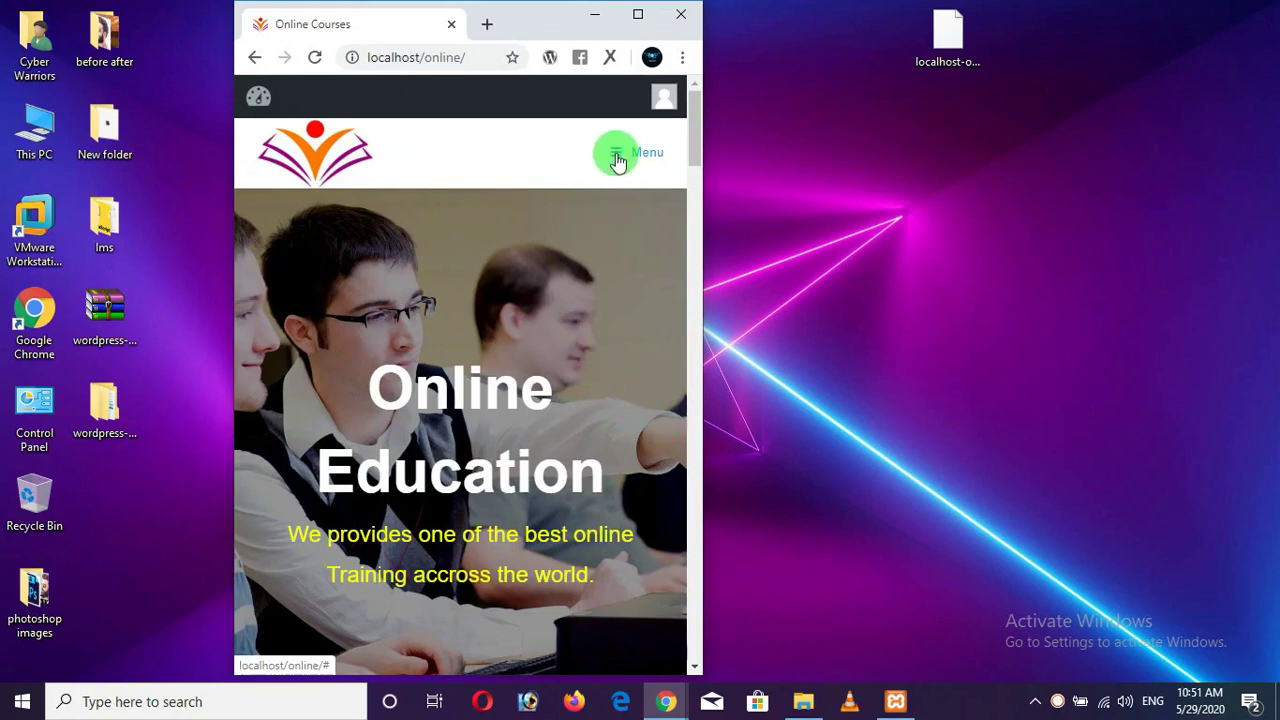
click(638, 14)
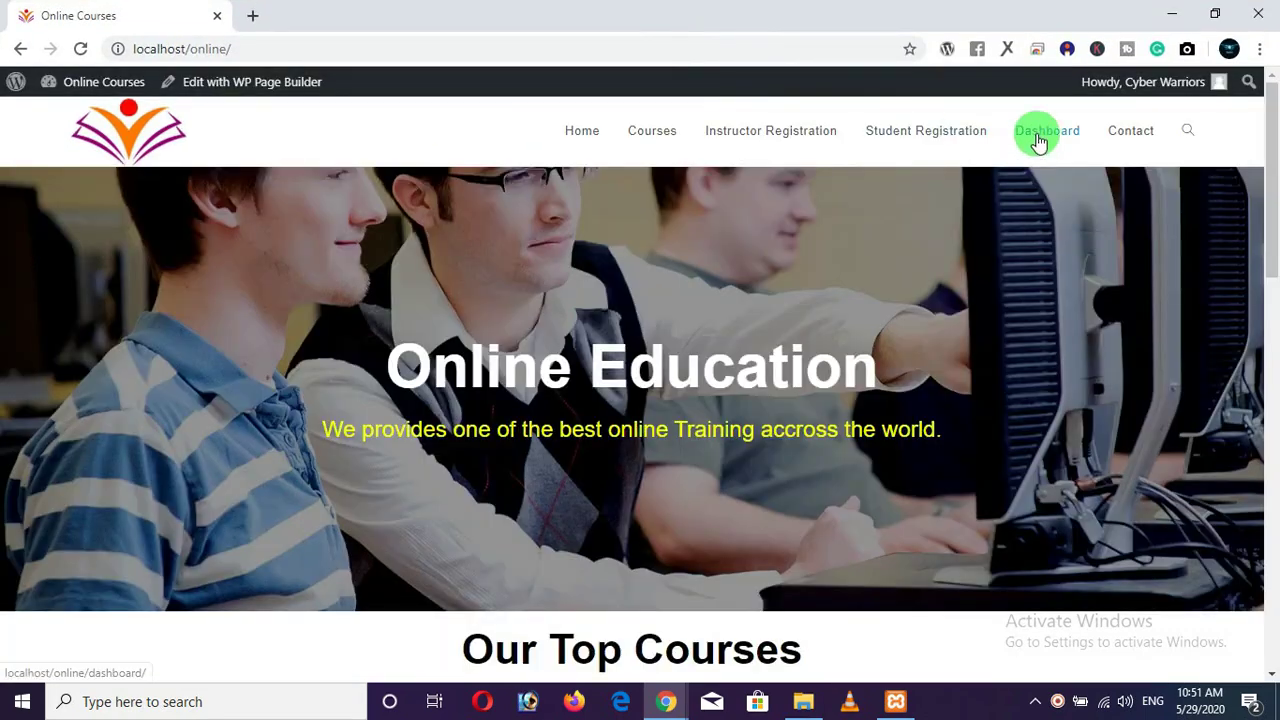
Trim the address to localhost/online and load the site's home page.
mouse_move(1228, 84)
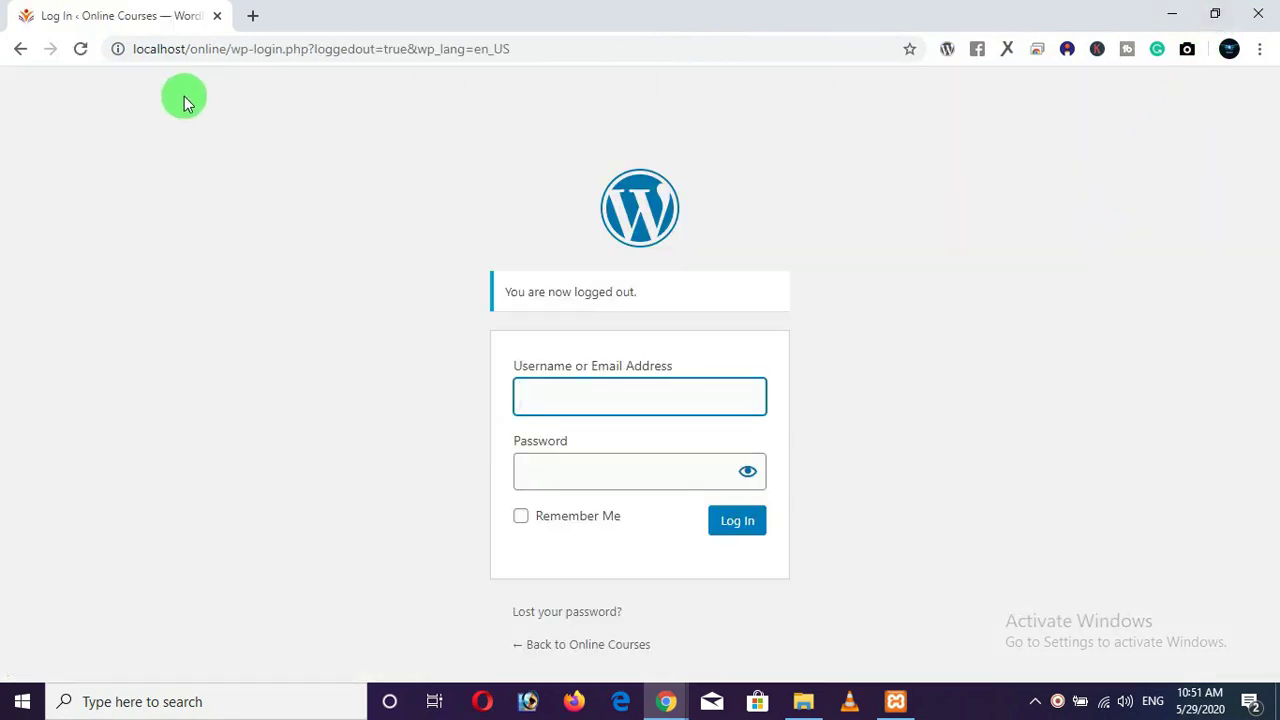
drag(229, 49, 663, 63)
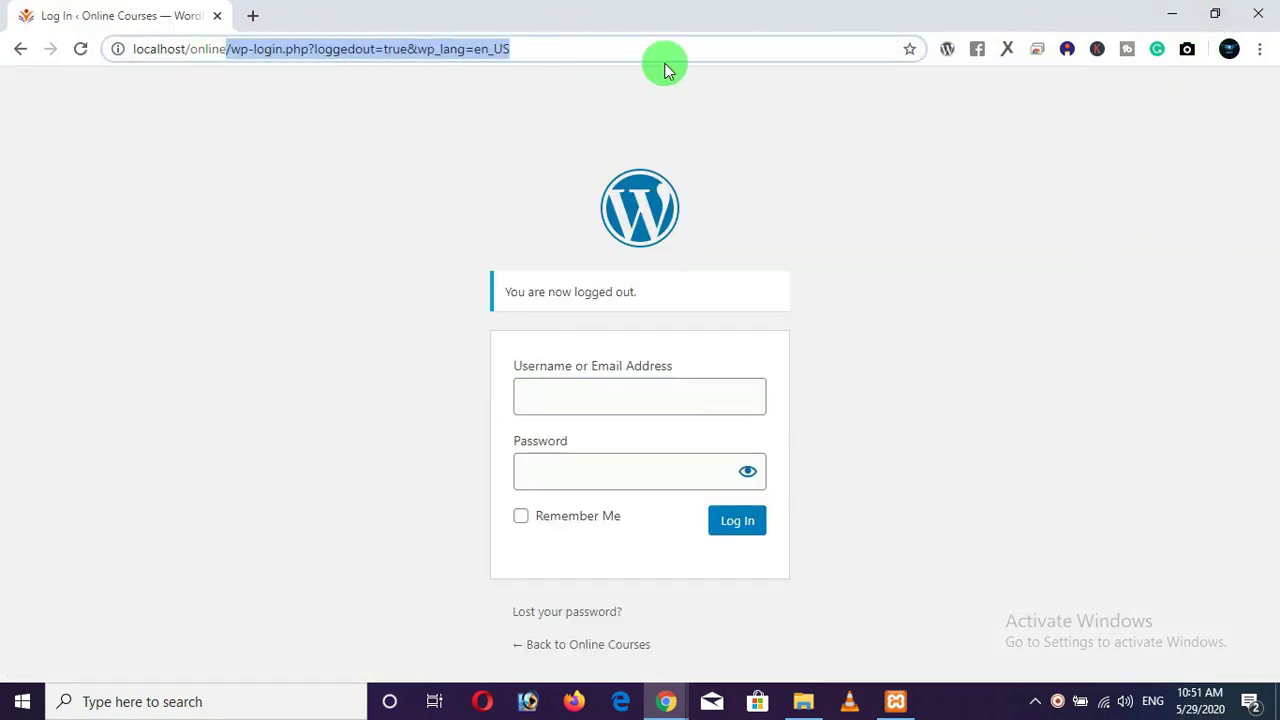
key(BackSpace)
key(Return)
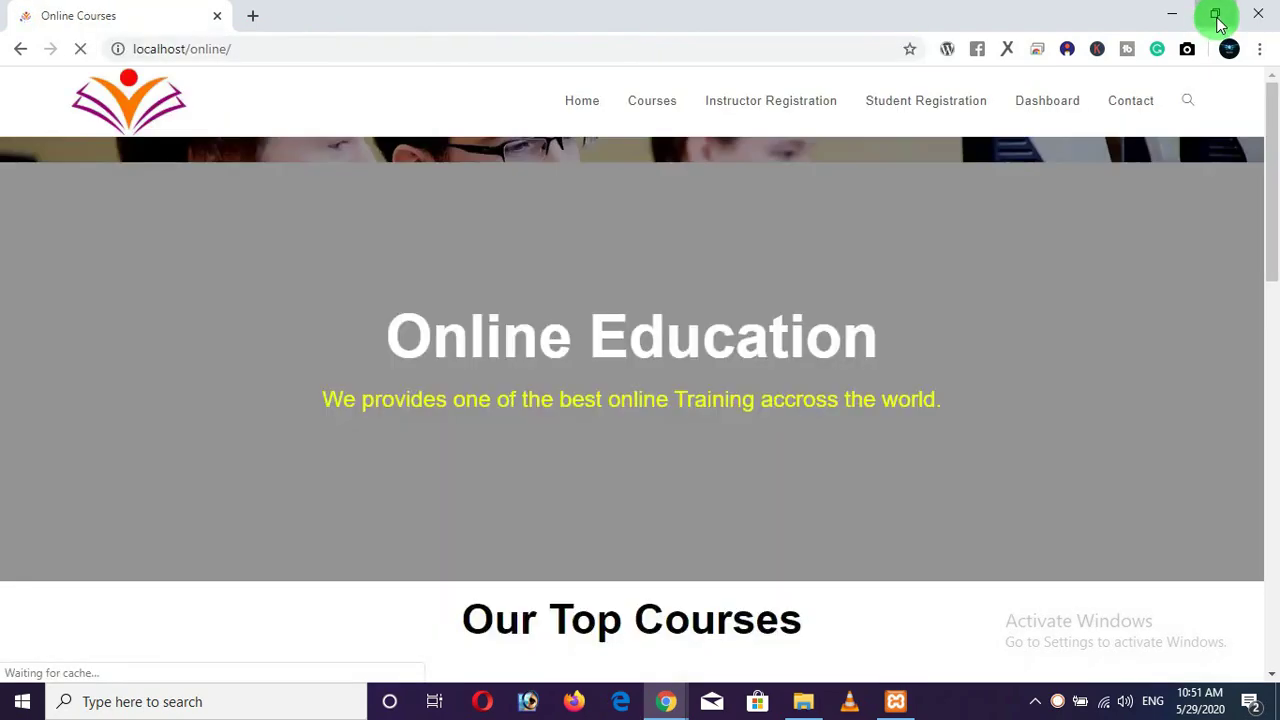
Shrink Chrome to preview the narrow layout and try the site's navigation panel.
click(1215, 14)
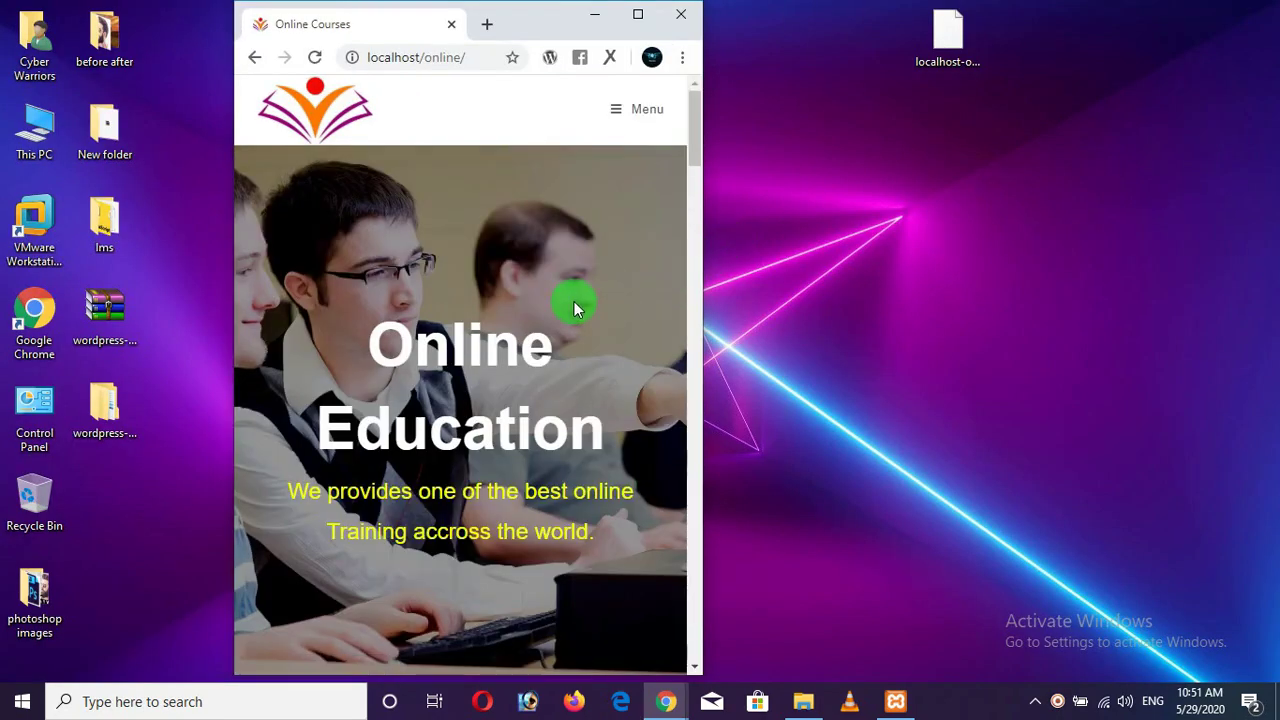
click(619, 112)
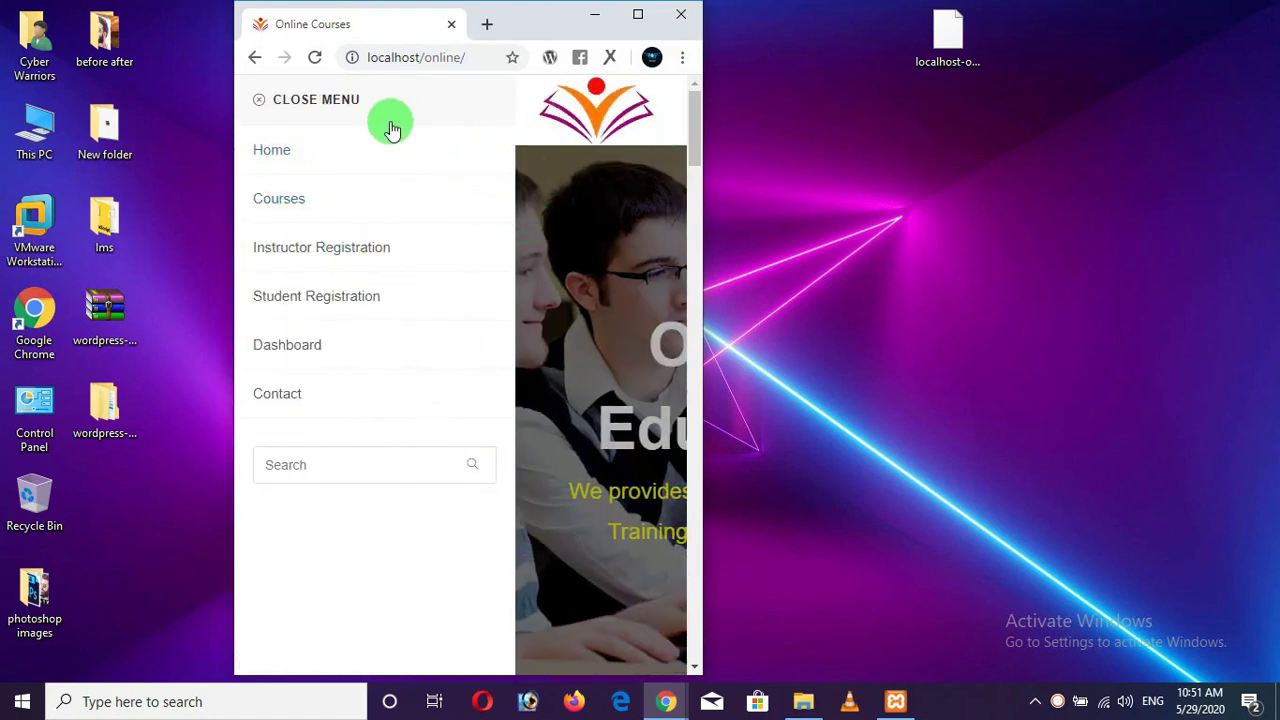
click(266, 103)
scroll(435, 310, down, 5)
scroll(435, 318, down, 6)
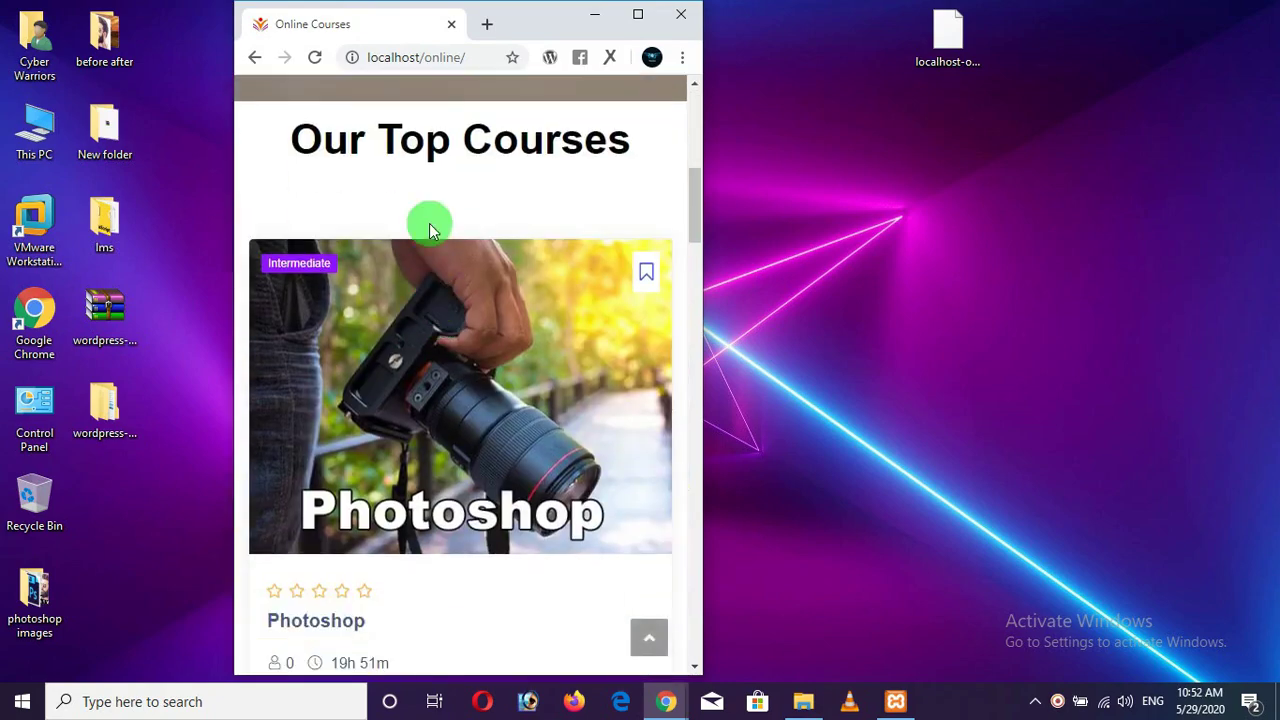
scroll(432, 253, down, 15)
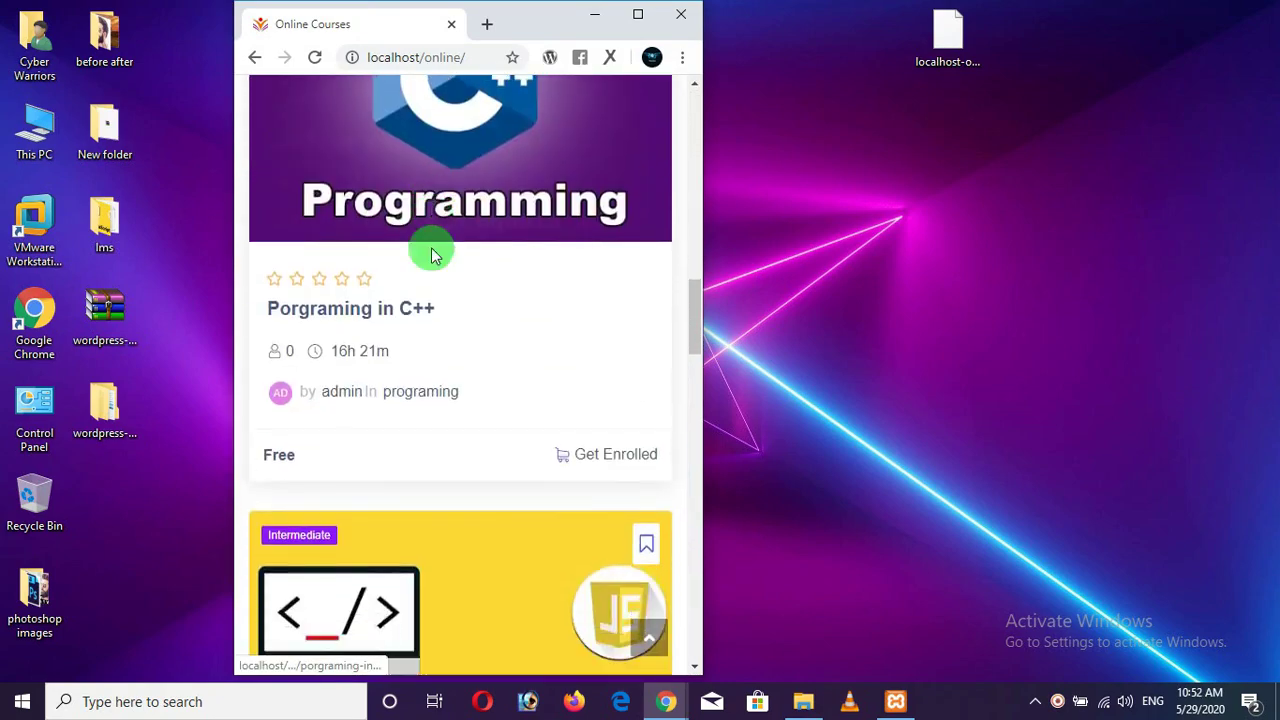
scroll(455, 318, up, 20)
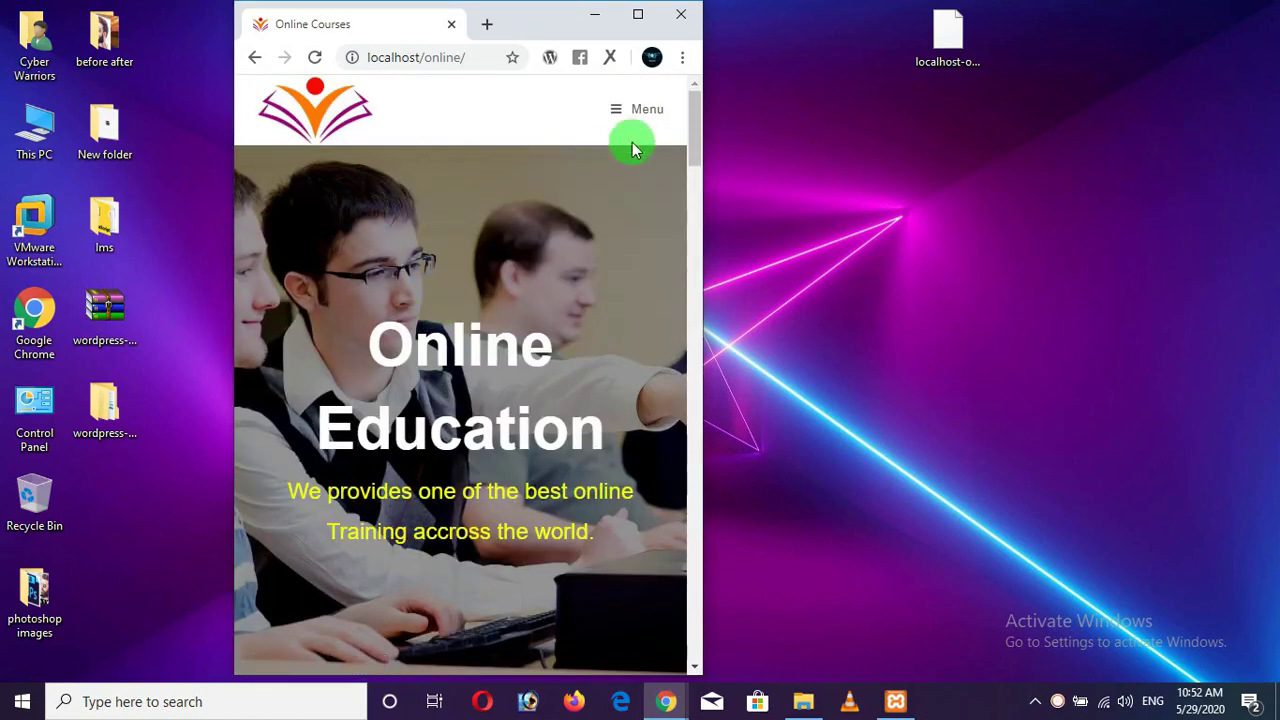
Open the Courses page from the mobile menu and widen the window to show two columns.
click(637, 110)
click(284, 202)
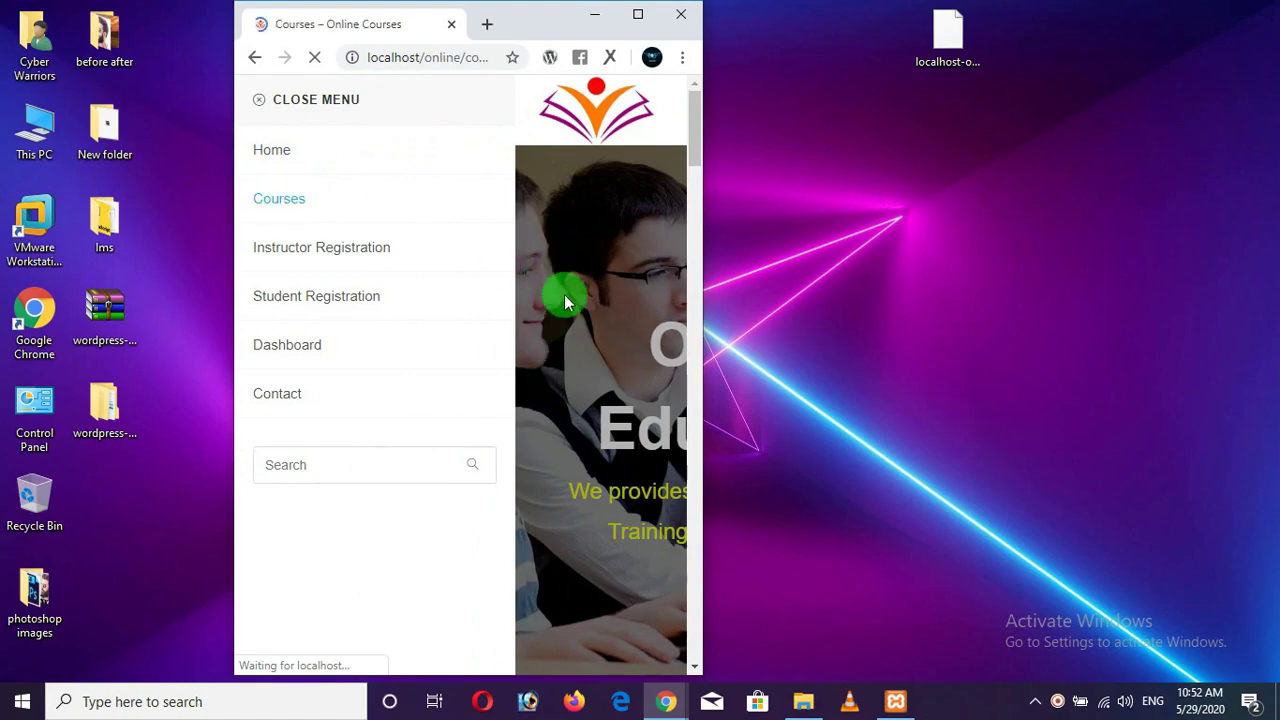
scroll(572, 355, down, 4)
scroll(571, 366, down, 2)
scroll(571, 366, up, 2)
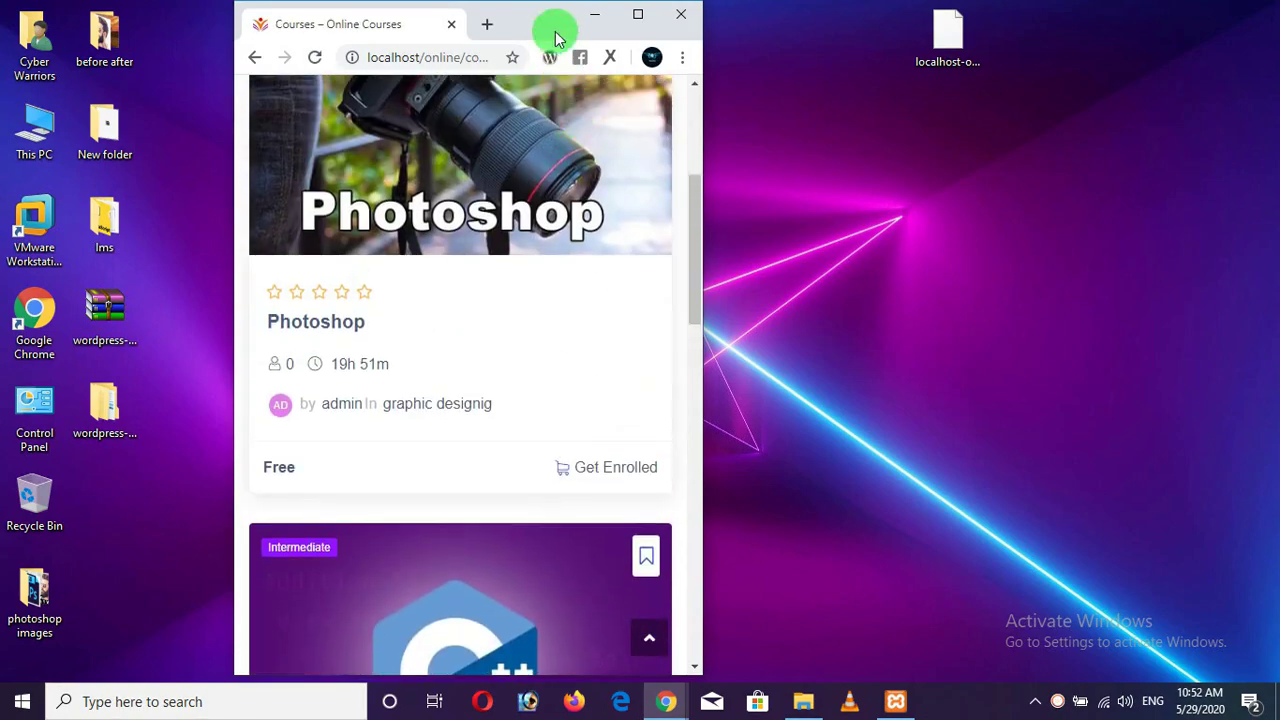
drag(558, 30, 470, 25)
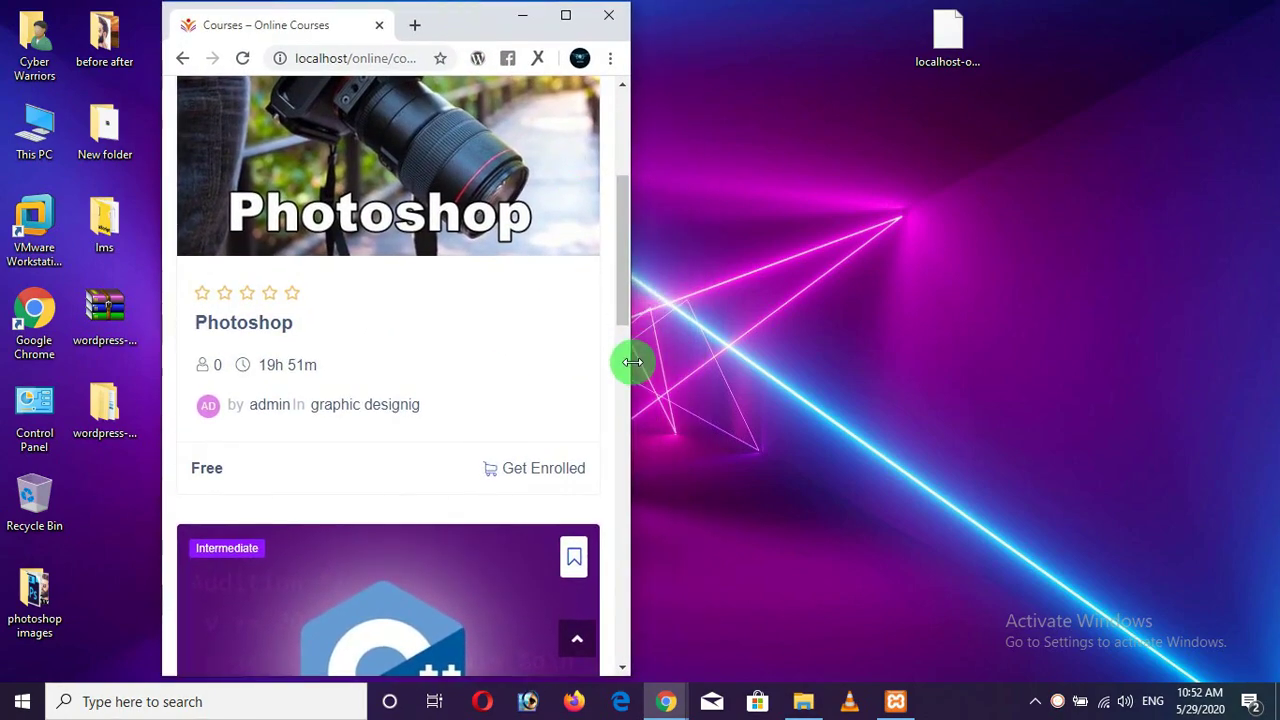
drag(631, 362, 1072, 372)
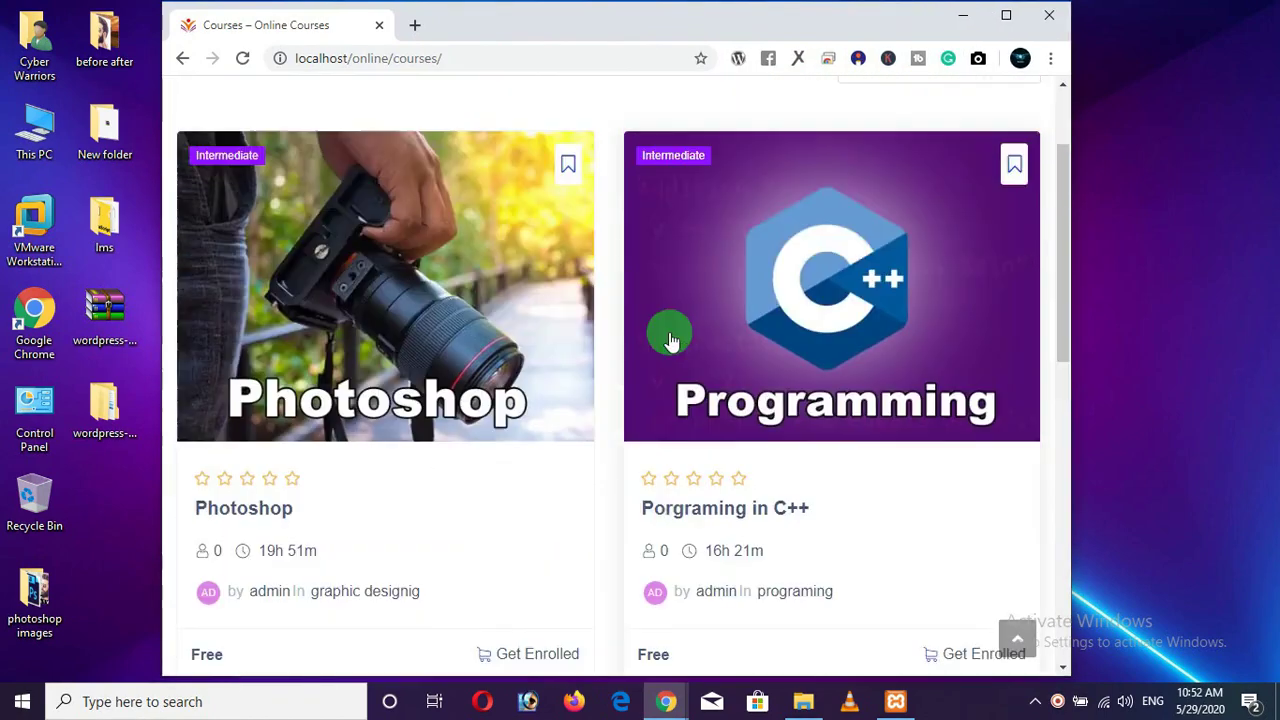
scroll(668, 334, up, 2)
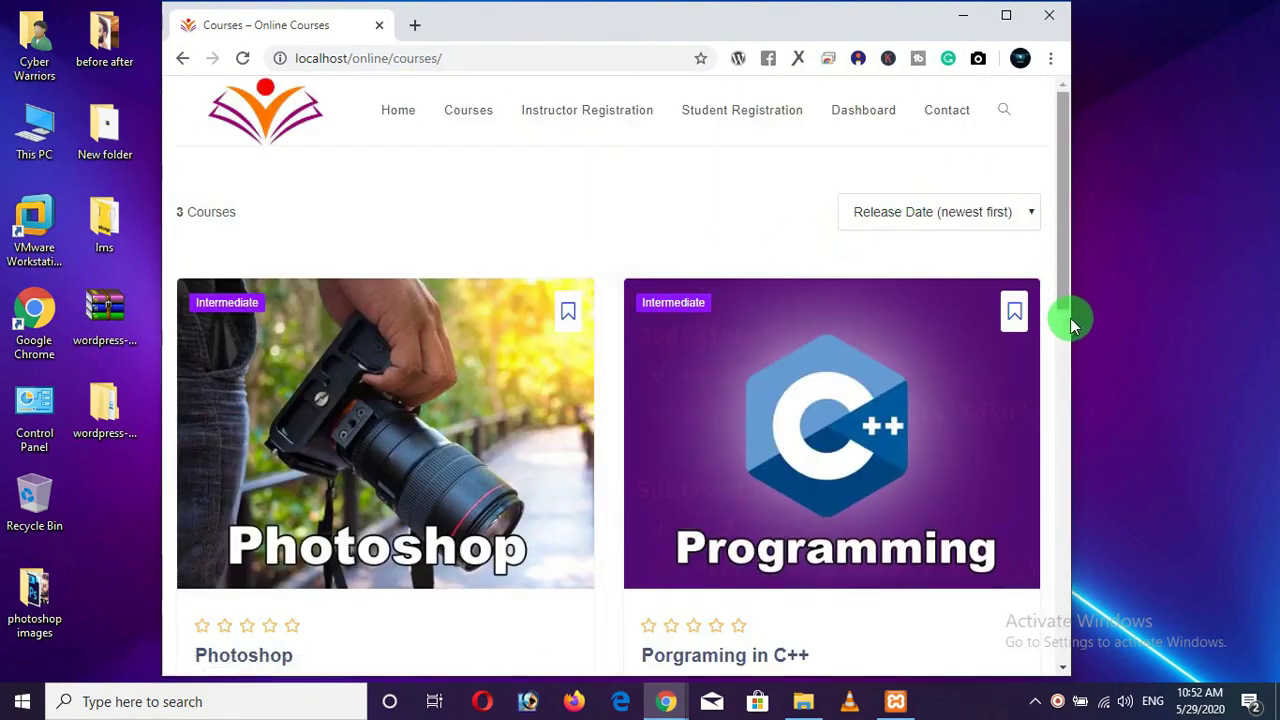
Narrow the window to phone width, open Contact from the menu, then maximize Chrome.
drag(1066, 331, 502, 352)
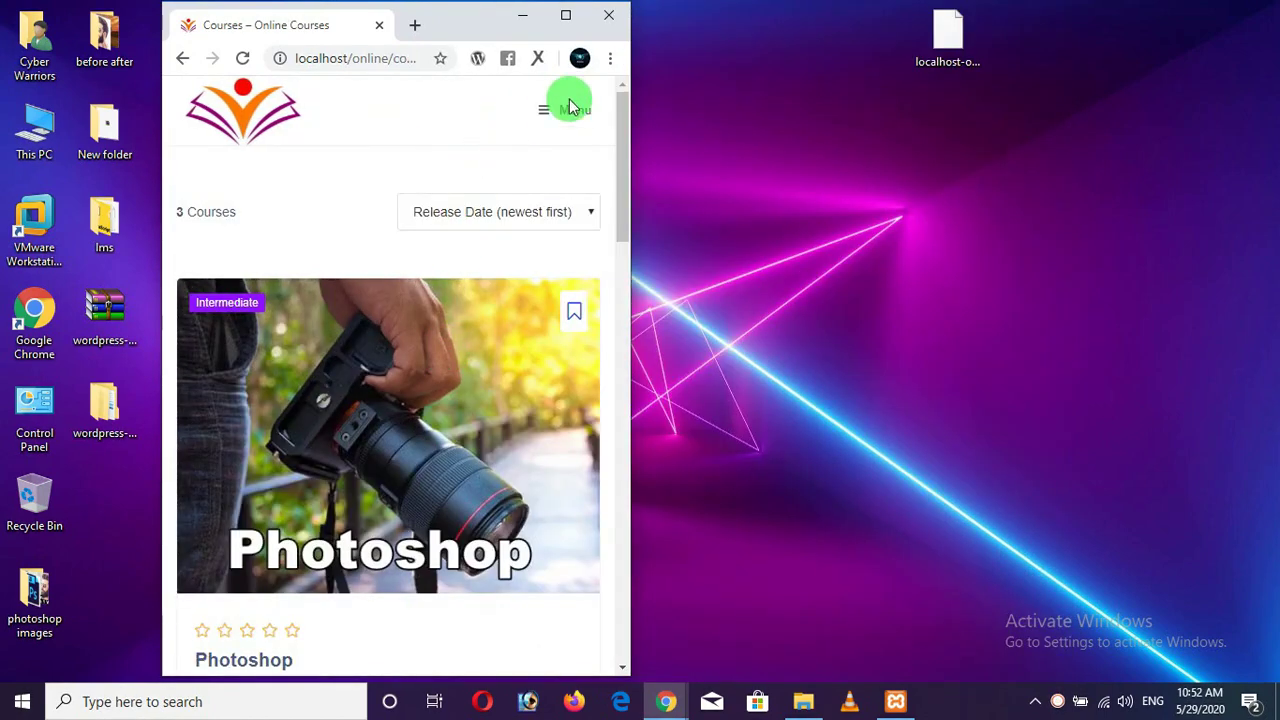
click(567, 107)
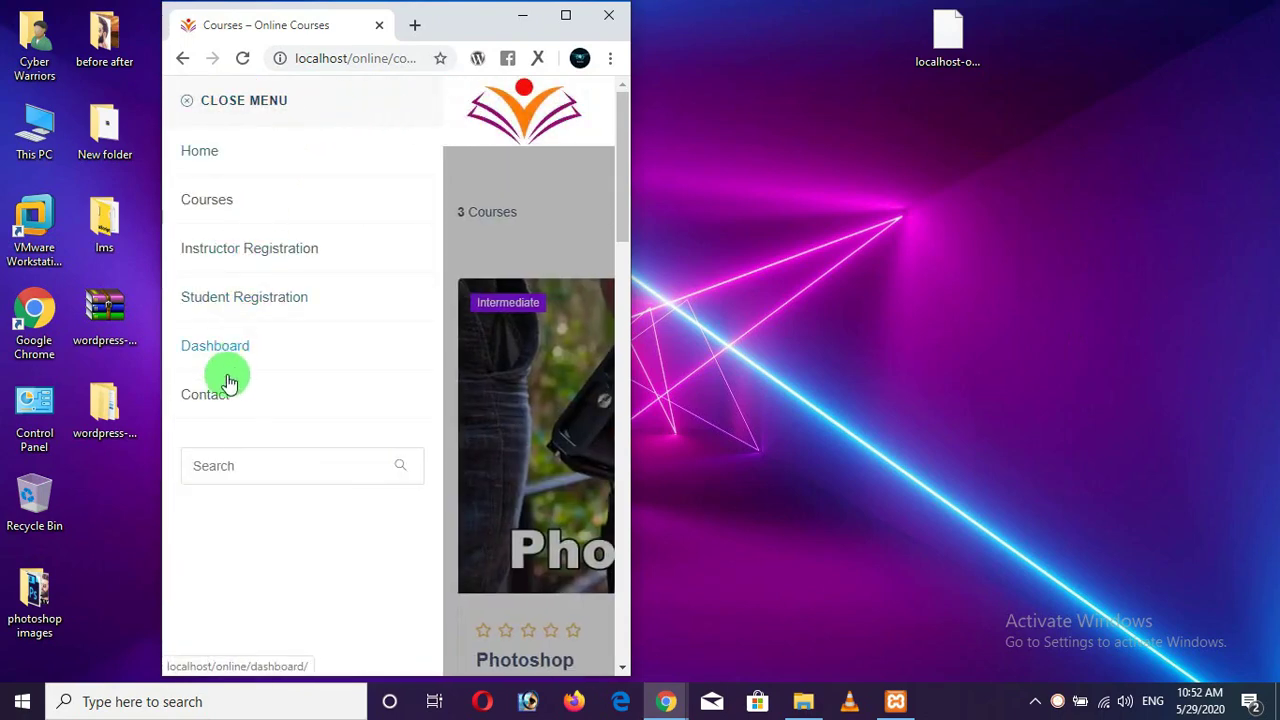
click(210, 396)
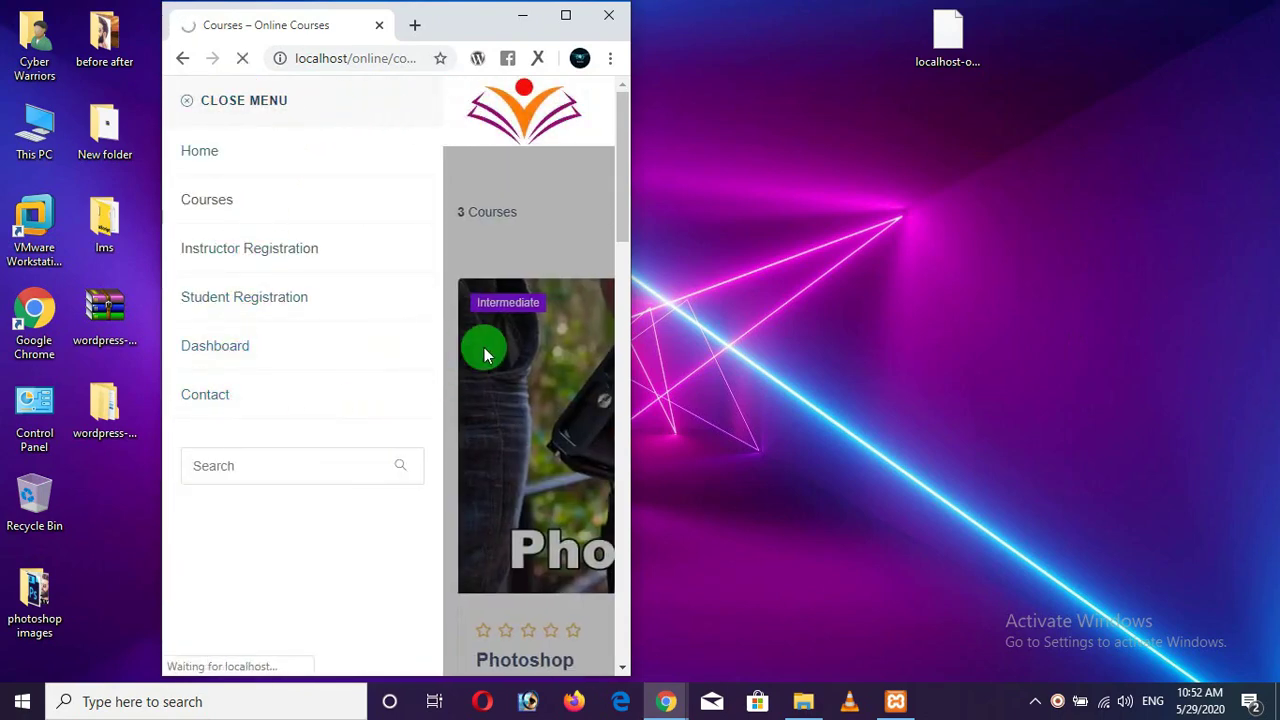
scroll(489, 350, down, 5)
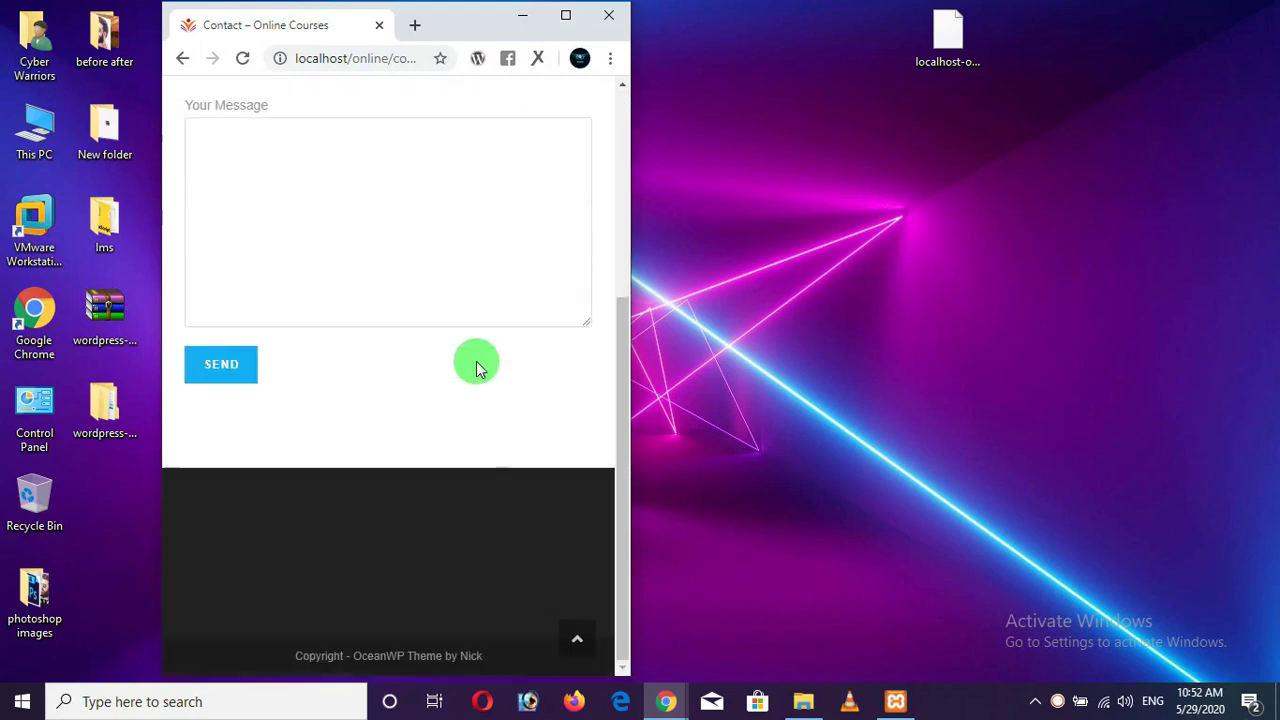
scroll(474, 360, up, 5)
click(567, 18)
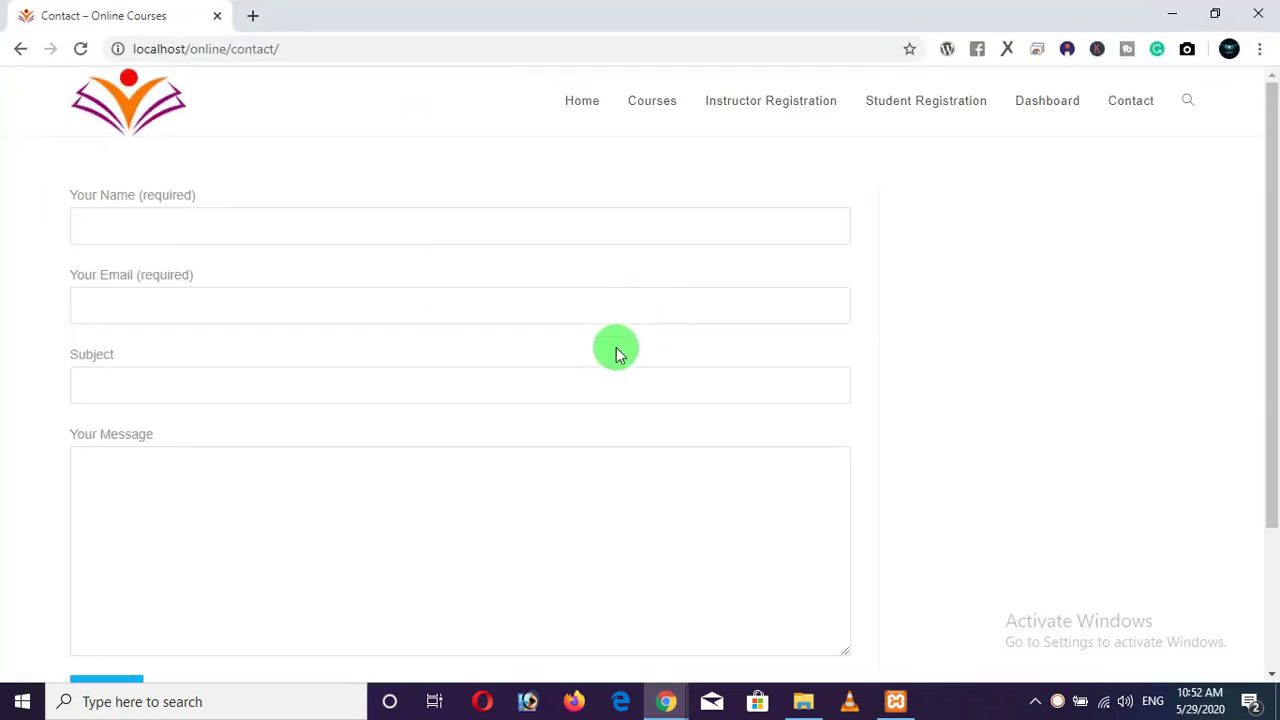
Return to the Online Courses home page and scroll through it.
click(580, 112)
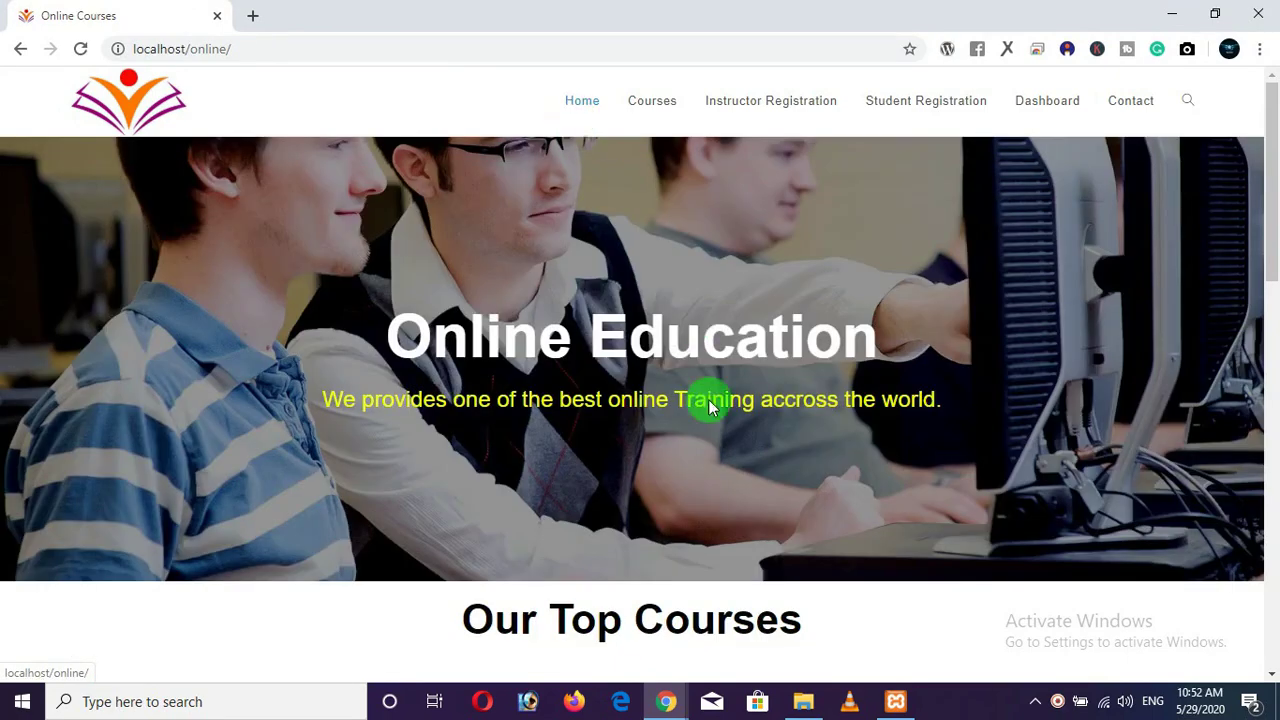
scroll(678, 428, down, 4)
scroll(642, 342, up, 4)
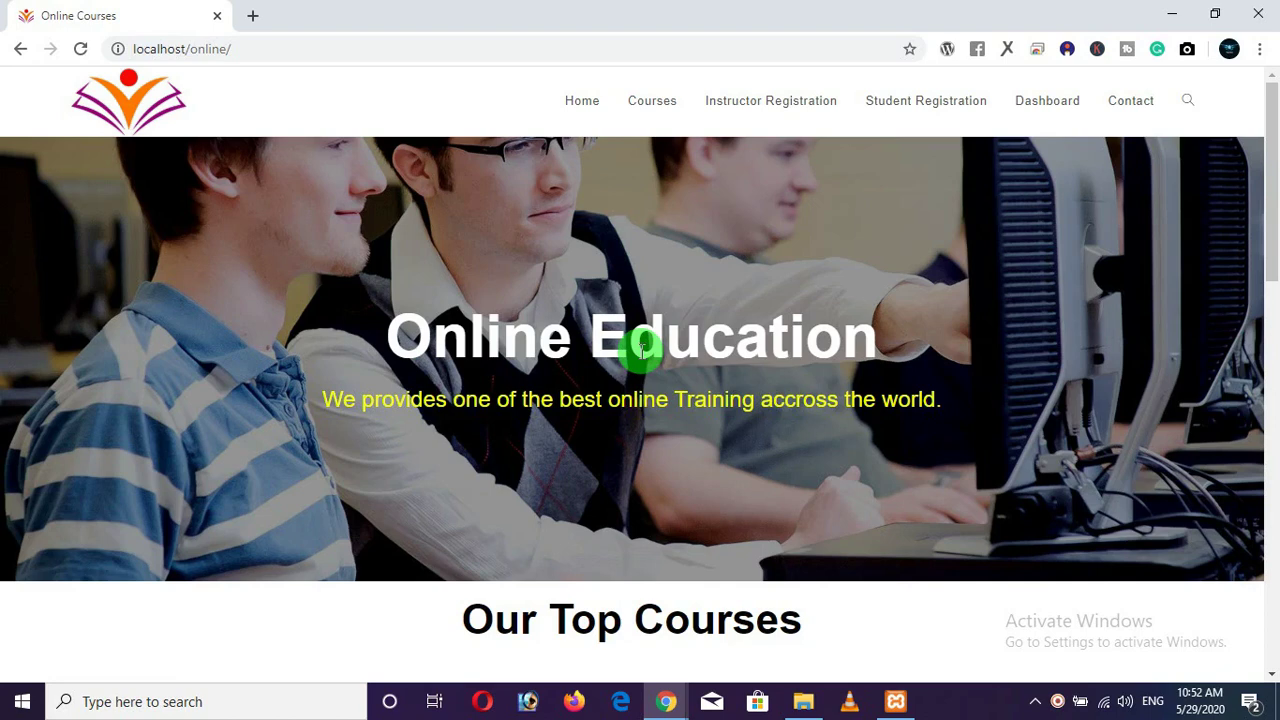
Minimize Chrome to reveal the desktop, then check the wordpress archive's options without extracting it.
click(1172, 14)
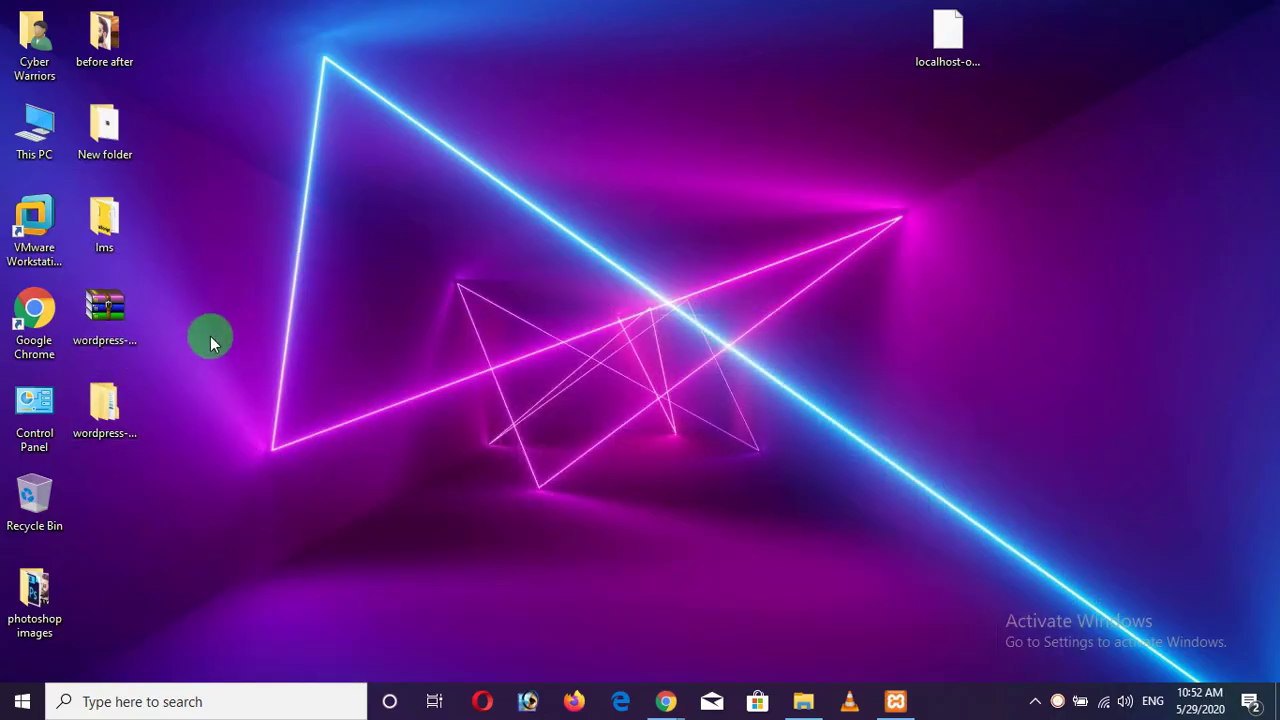
right_click(108, 314)
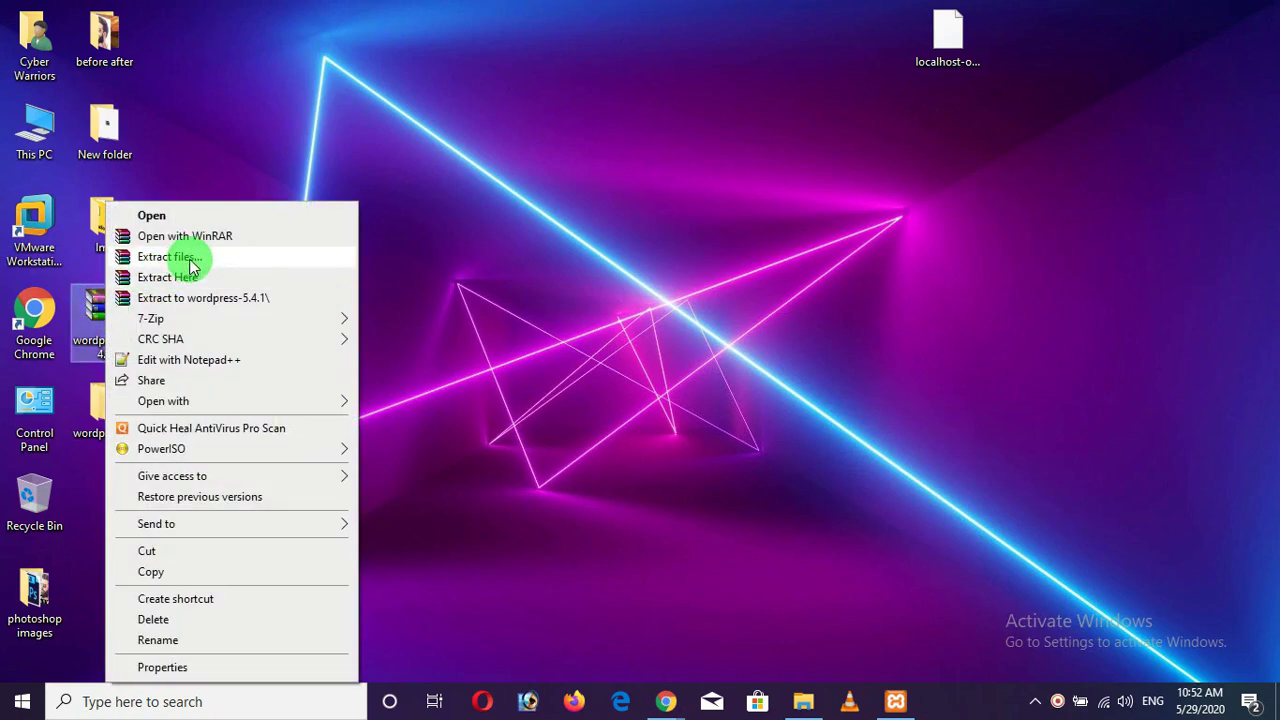
click(190, 260)
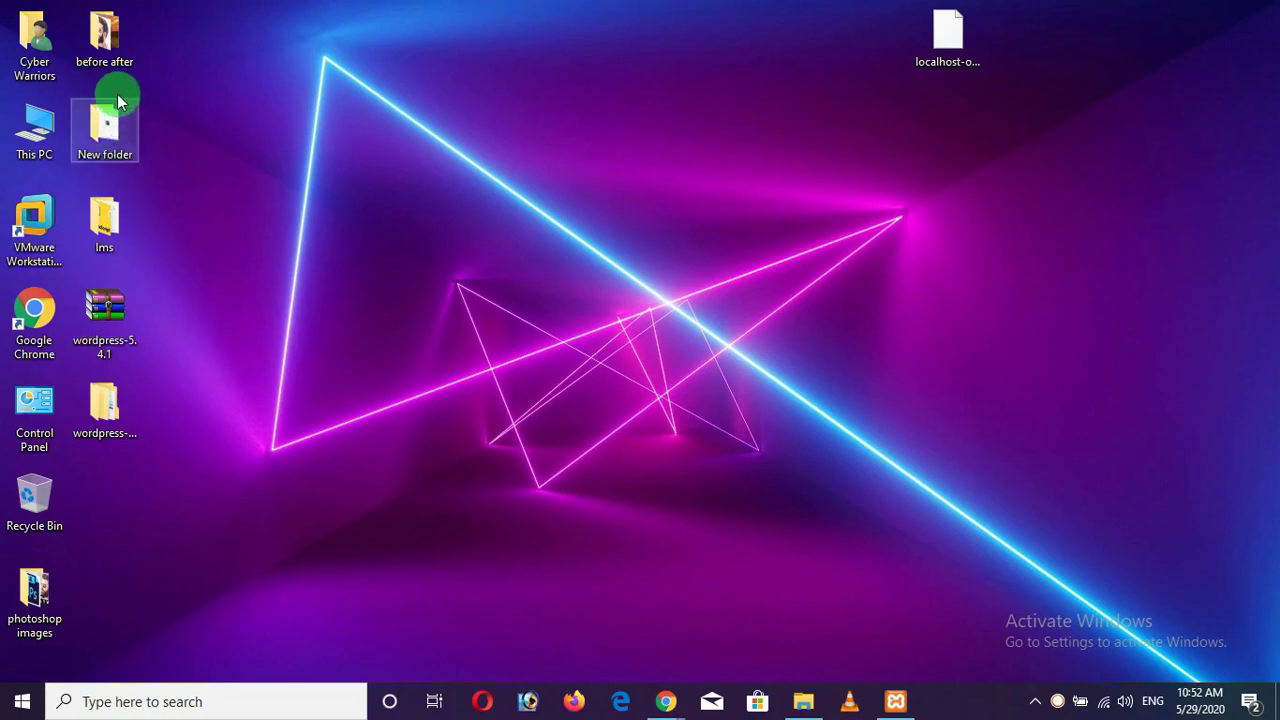
Open the lms folder maximized, then select and deselect its nine course files.
double_click(102, 216)
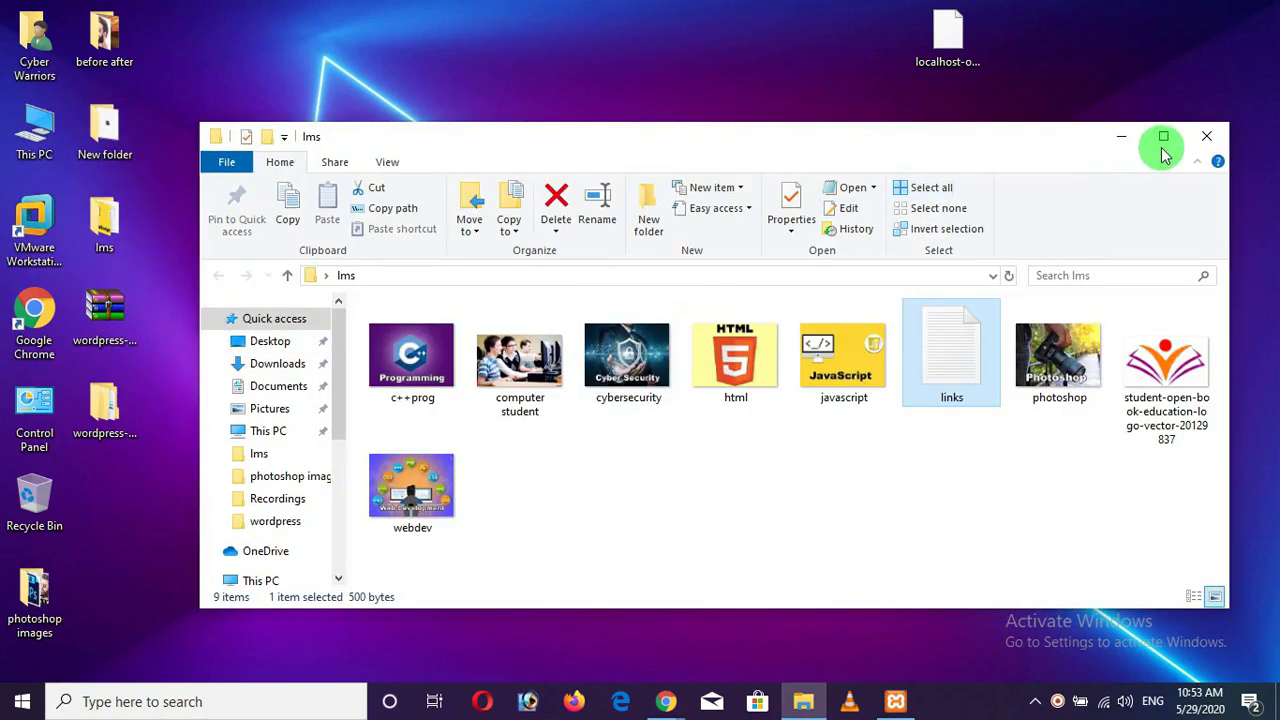
click(1163, 136)
click(345, 400)
drag(1084, 482, 210, 268)
click(751, 383)
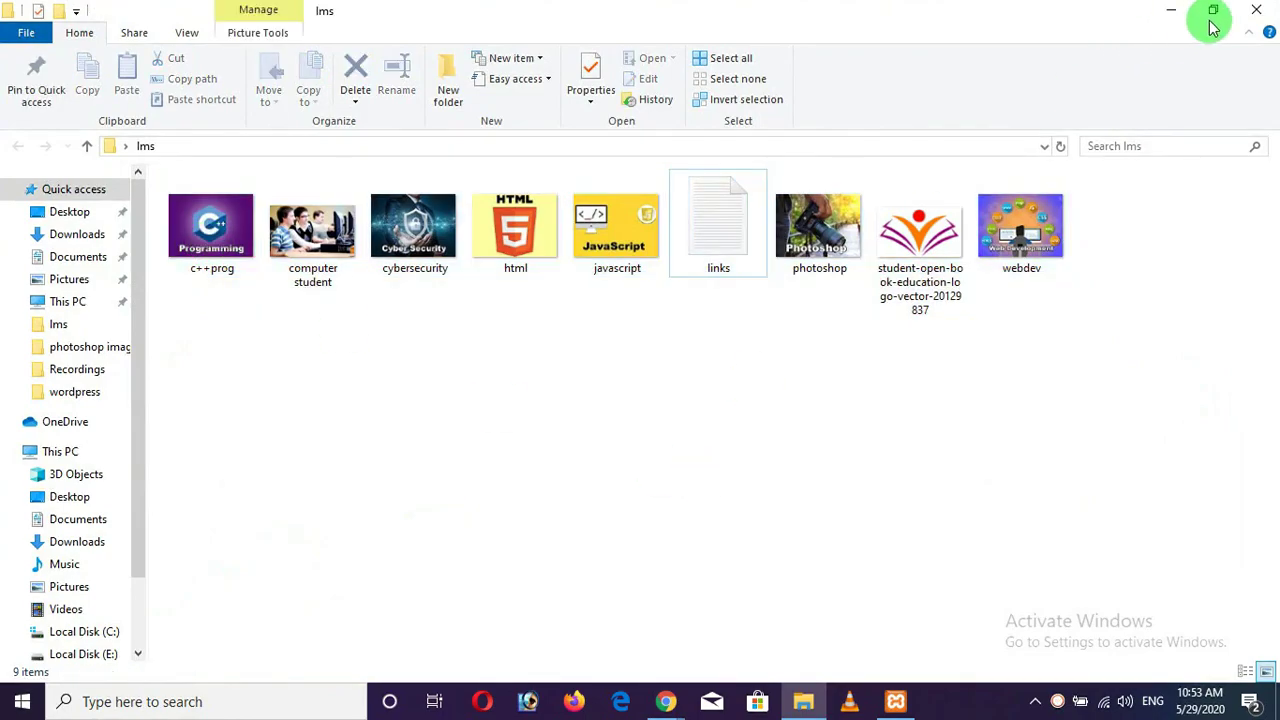
Show the desktop, then bring the Online Courses Chrome window back.
key(super+d)
mouse_move(671, 686)
click(643, 612)
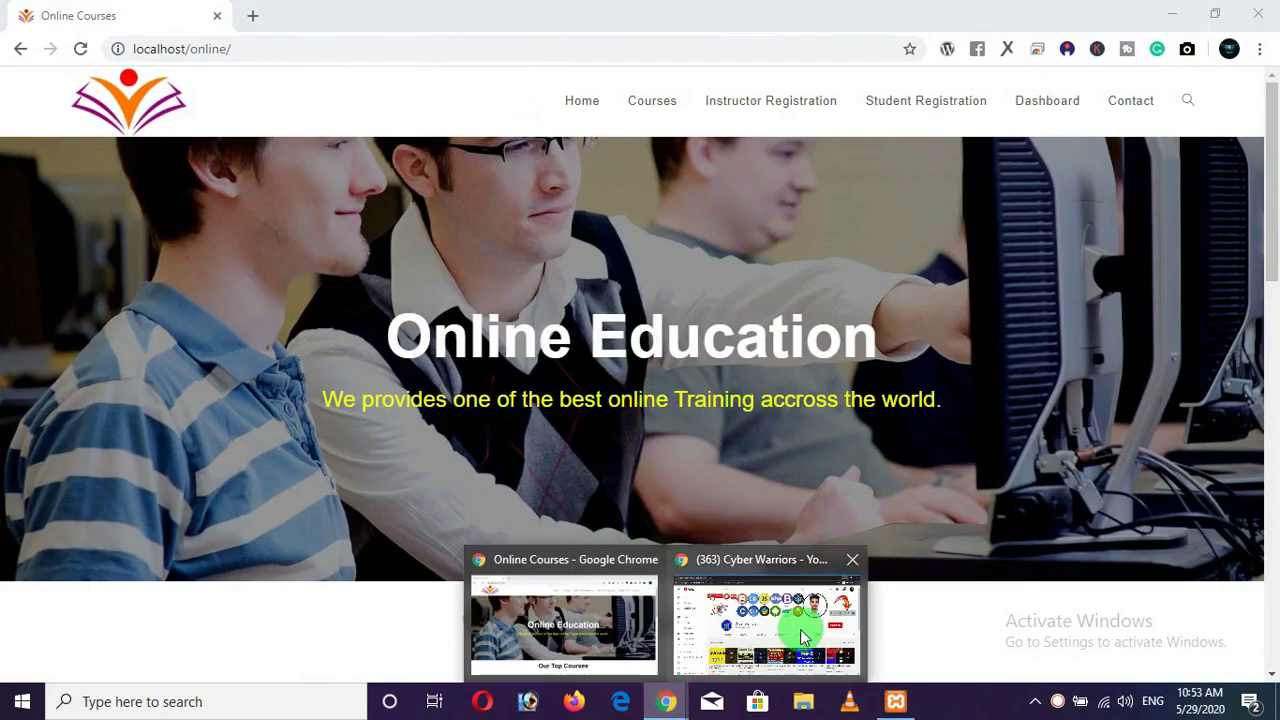
Subscribe to the Cyber Warriors YouTube channel with the notification bell set to All.
click(803, 637)
click(1108, 339)
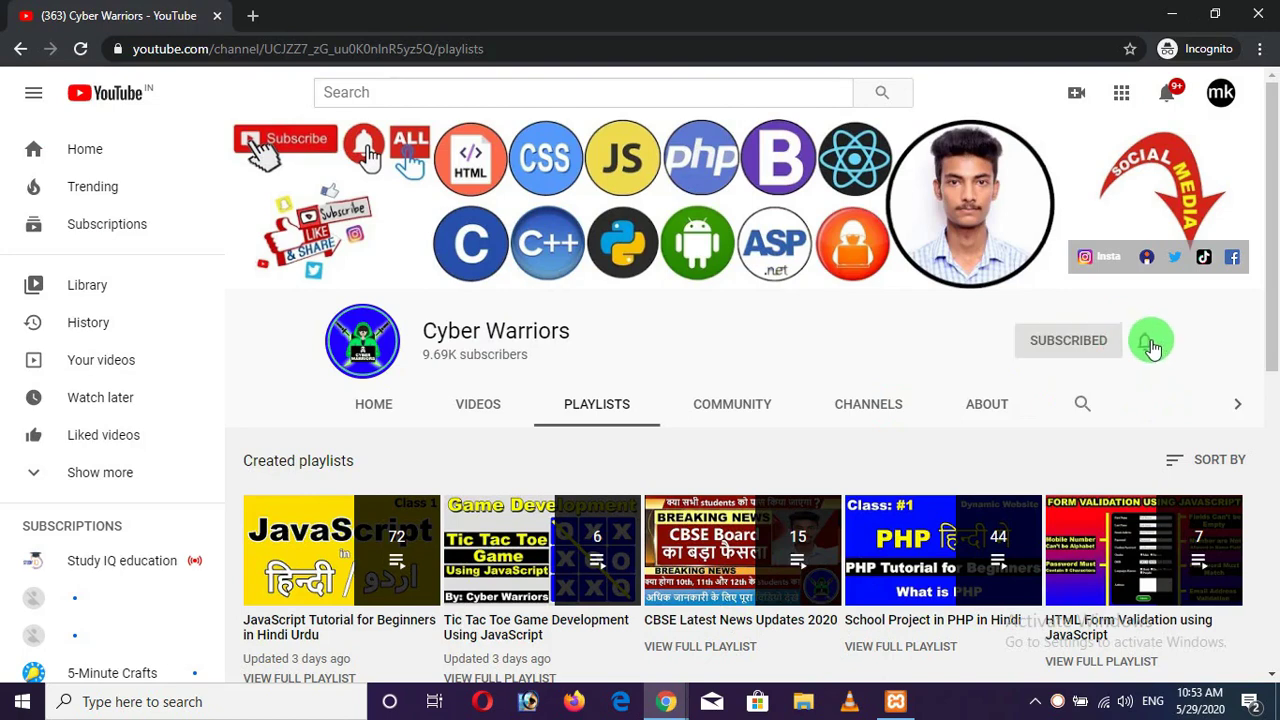
click(1150, 343)
click(1085, 381)
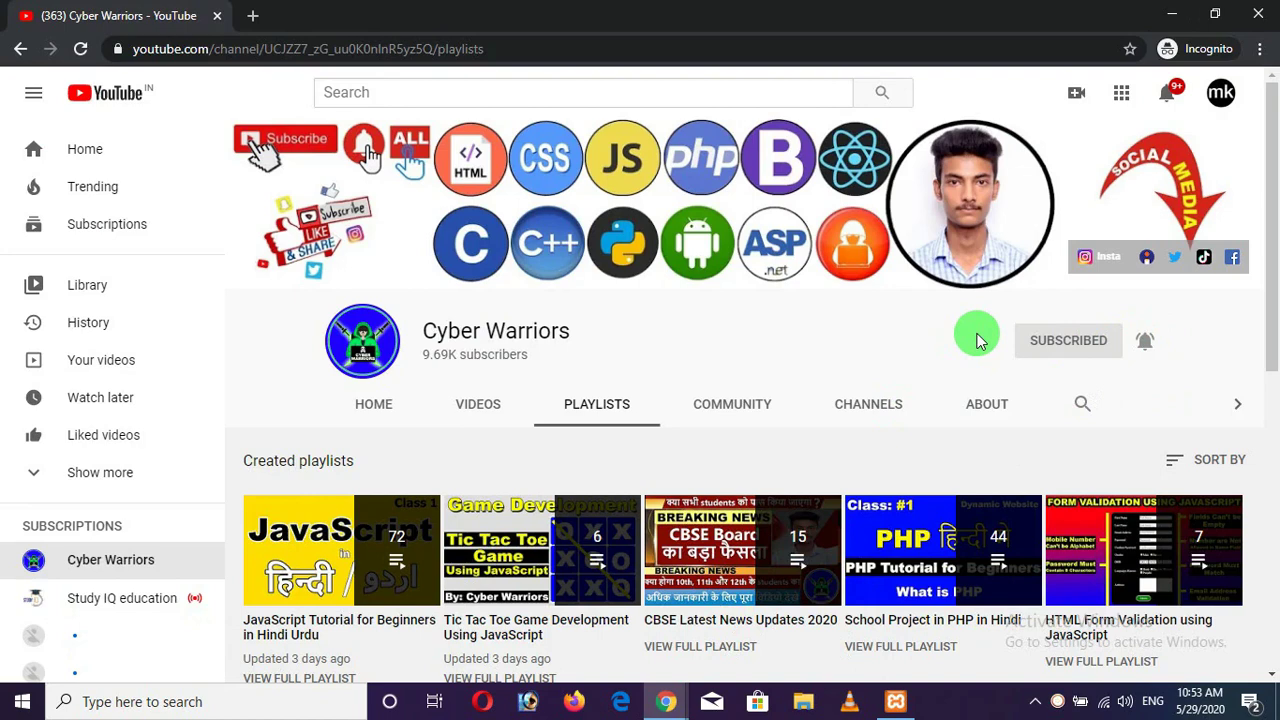
Browse the channel's Videos tab, then its Playlists tab.
click(488, 424)
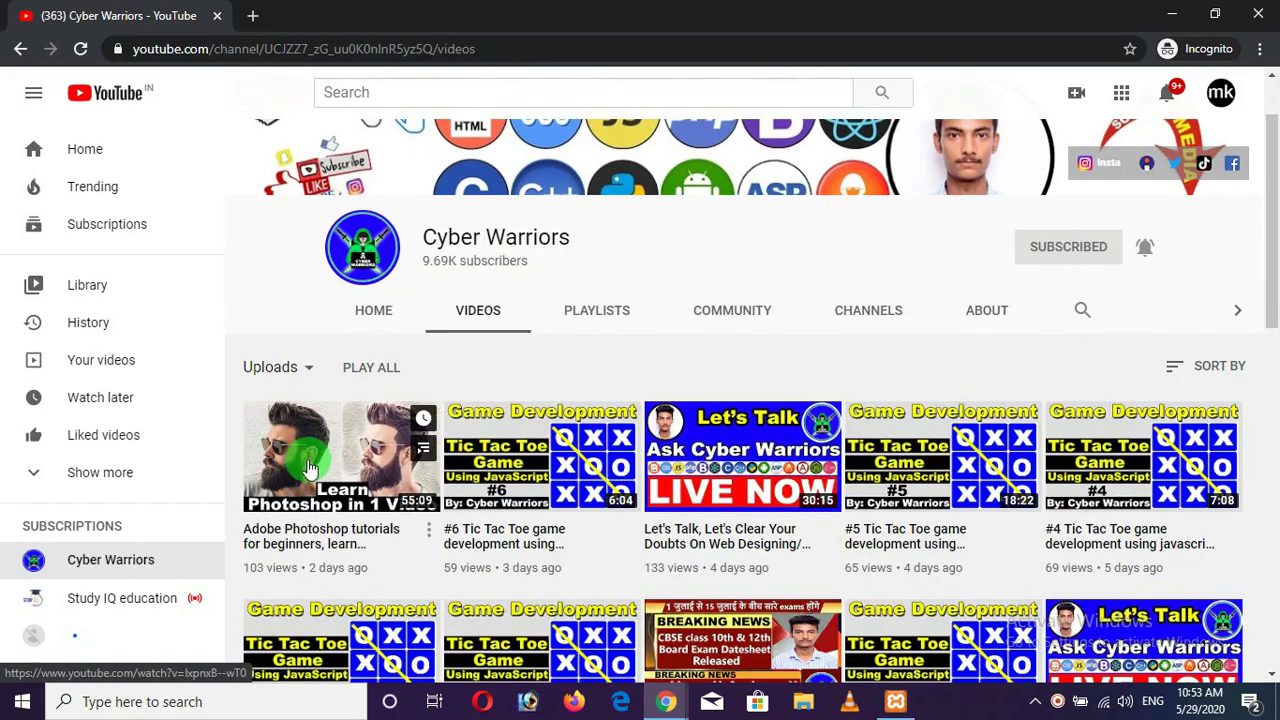
click(605, 317)
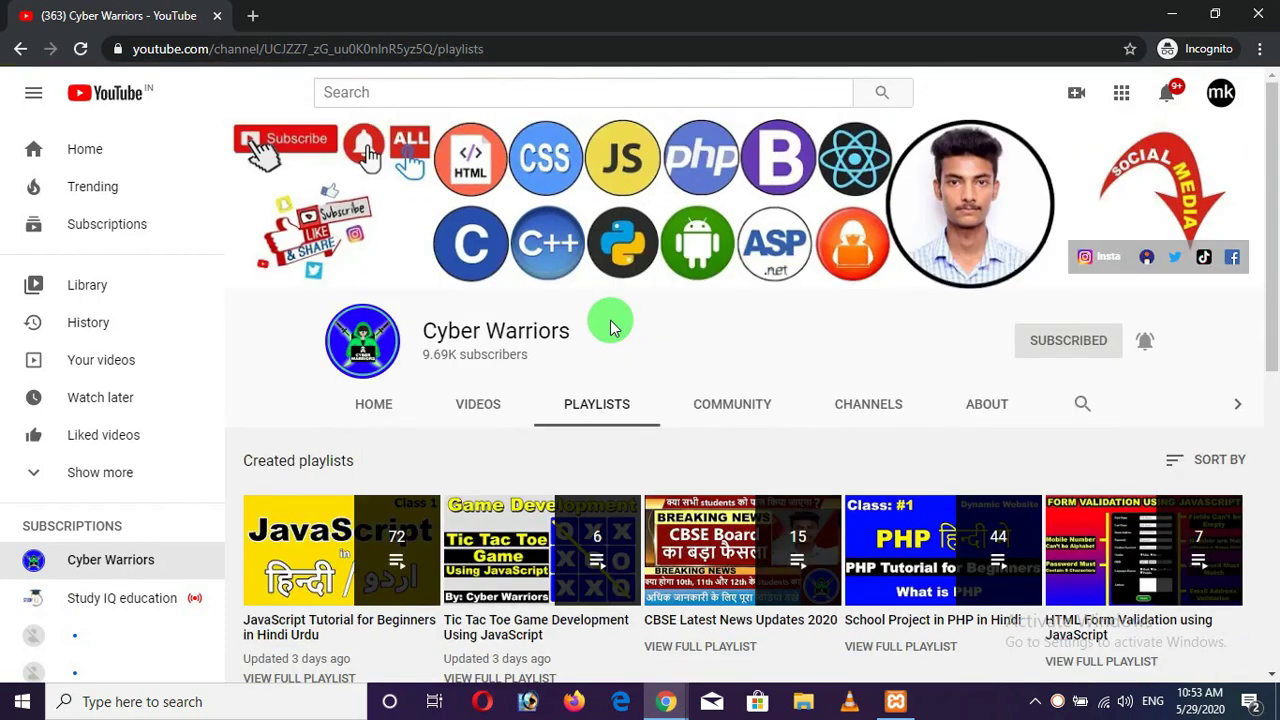
scroll(612, 328, down, 3)
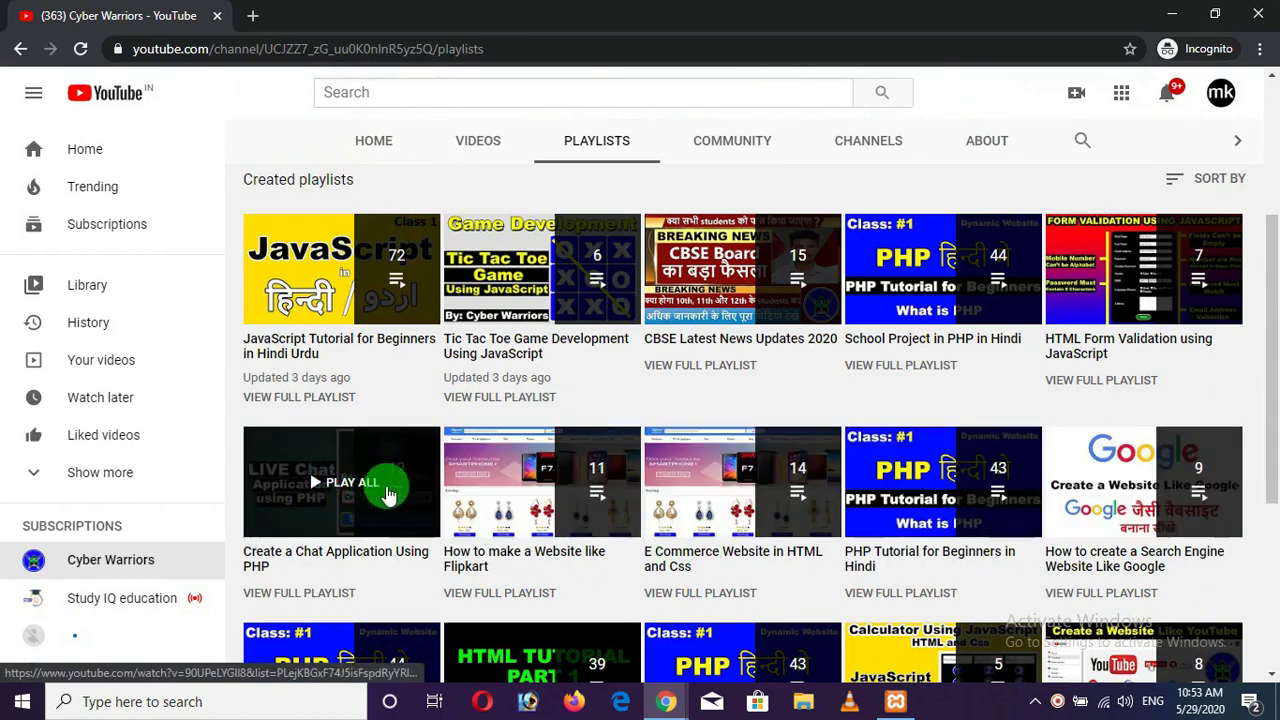
scroll(600, 462, up, 3)
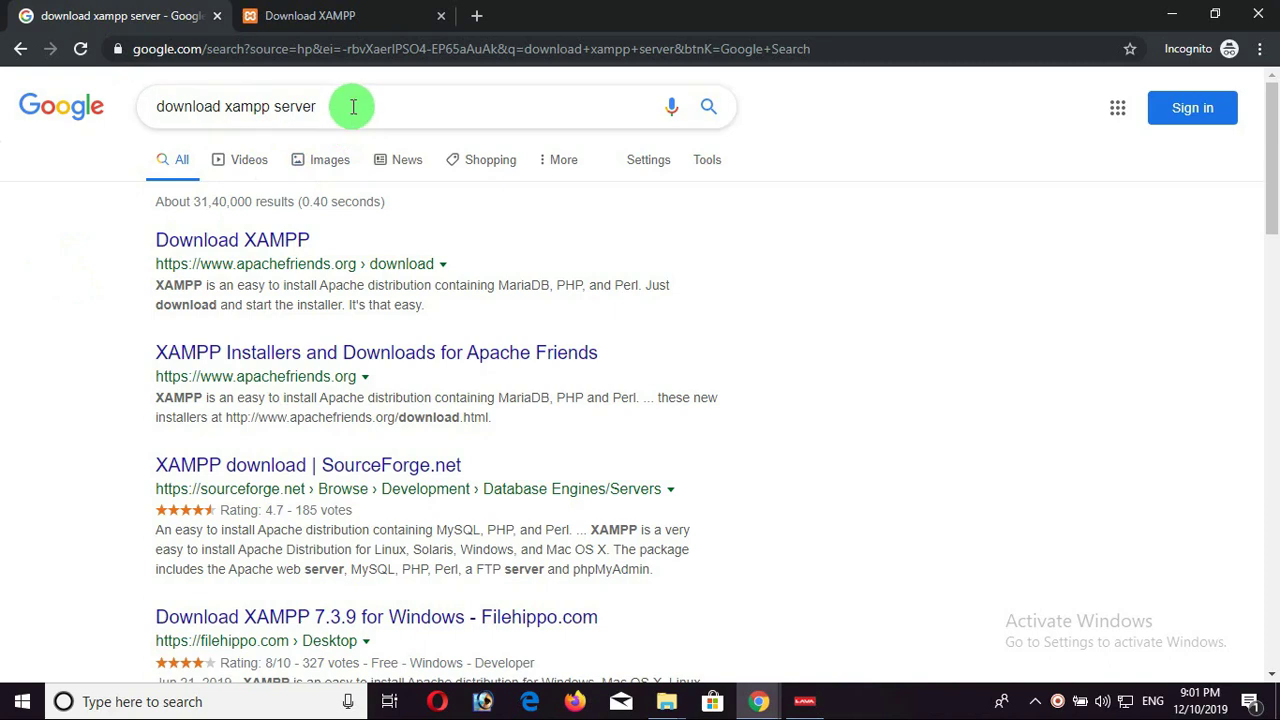
Review the 'download xampp server' results, highlighting XAMPP in the top apachefriends result.
drag(349, 106, 129, 106)
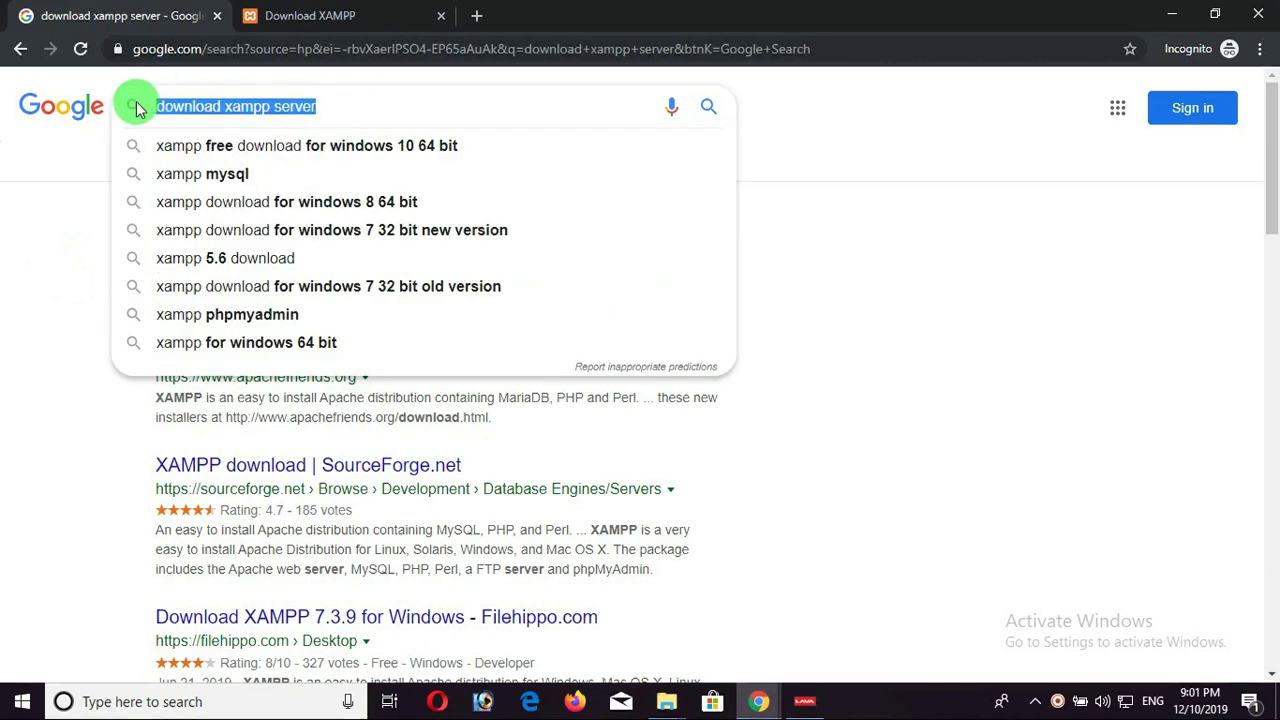
click(40, 263)
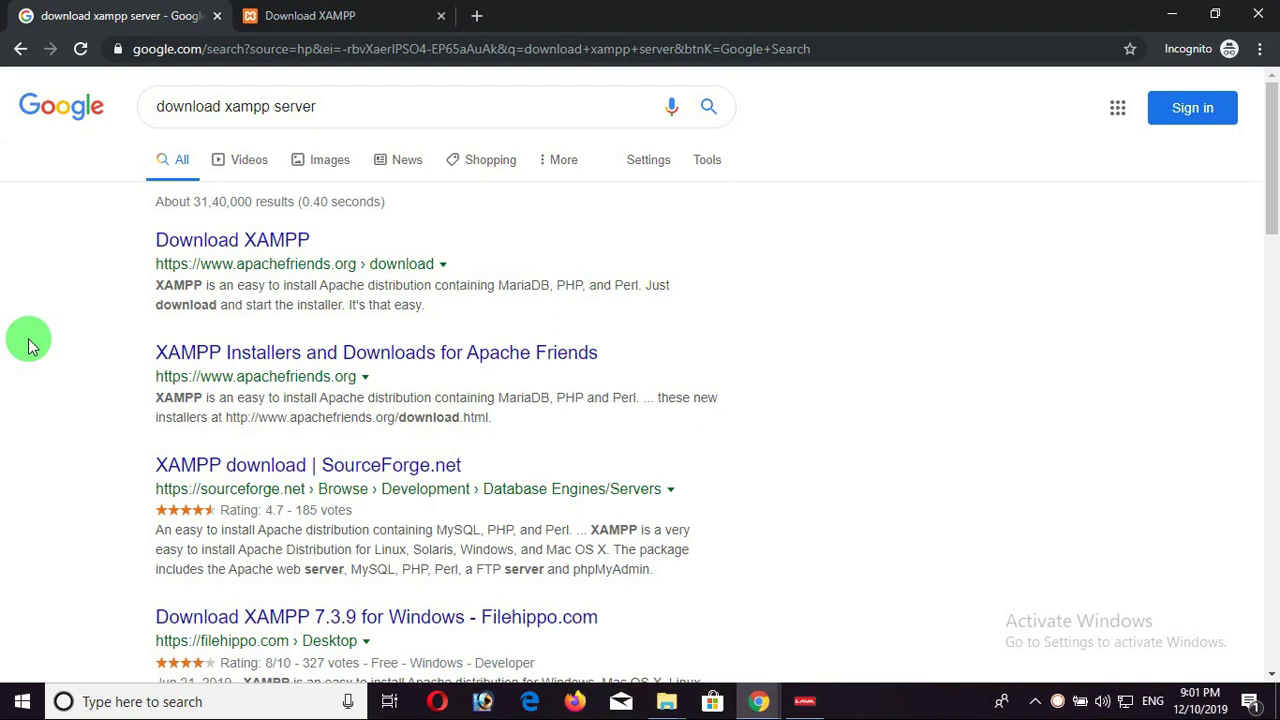
drag(311, 240, 245, 238)
click(95, 337)
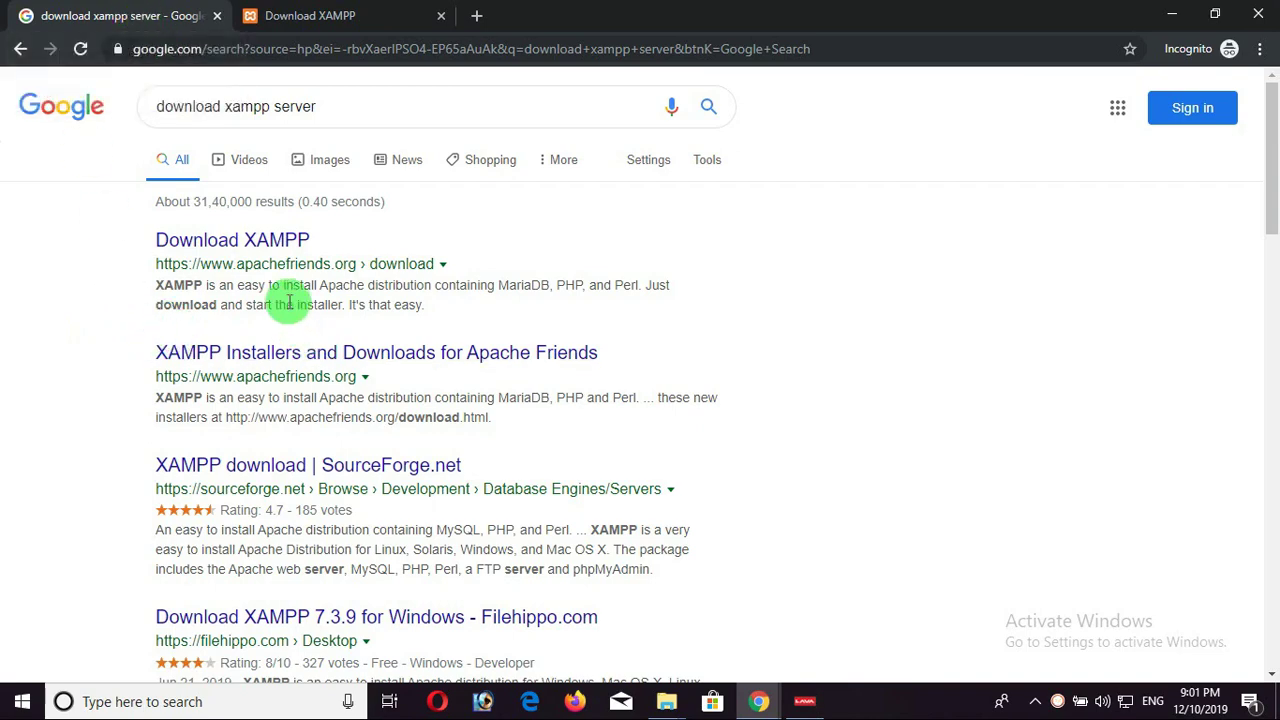
On the Download XAMPP page, start the 7.3.12 Windows 64-bit installer download.
click(348, 28)
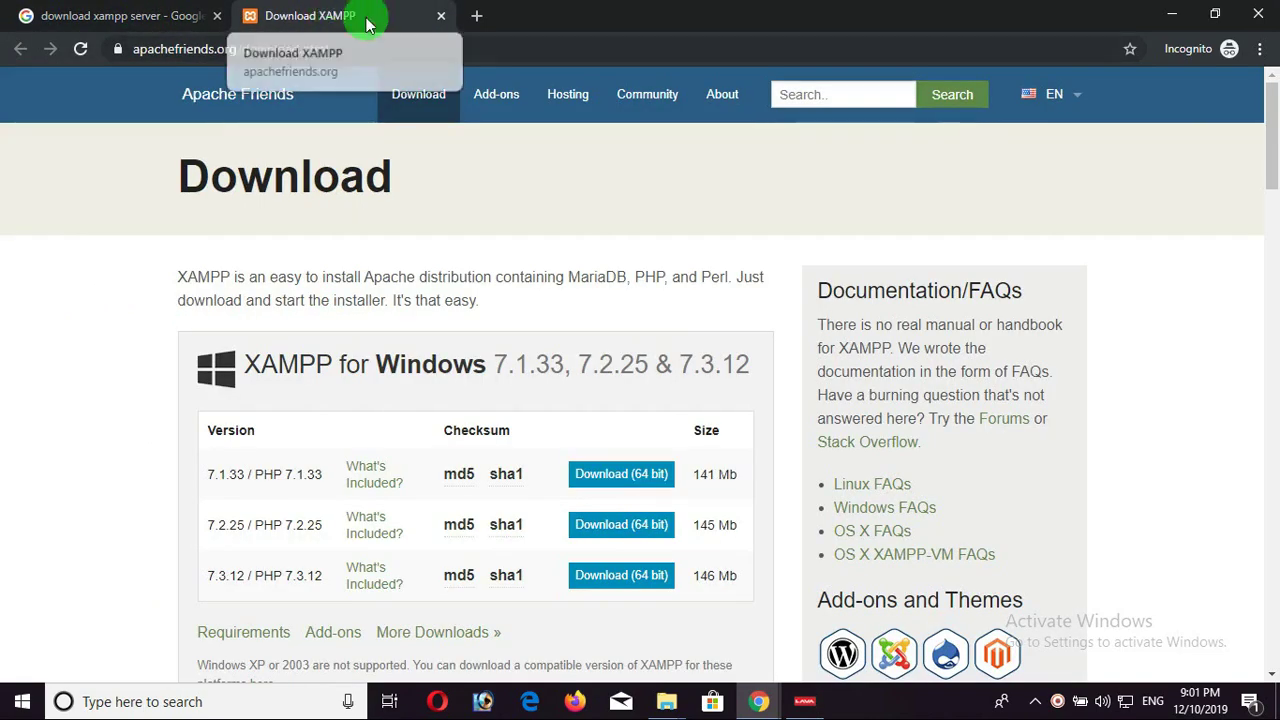
scroll(457, 235, down, 2)
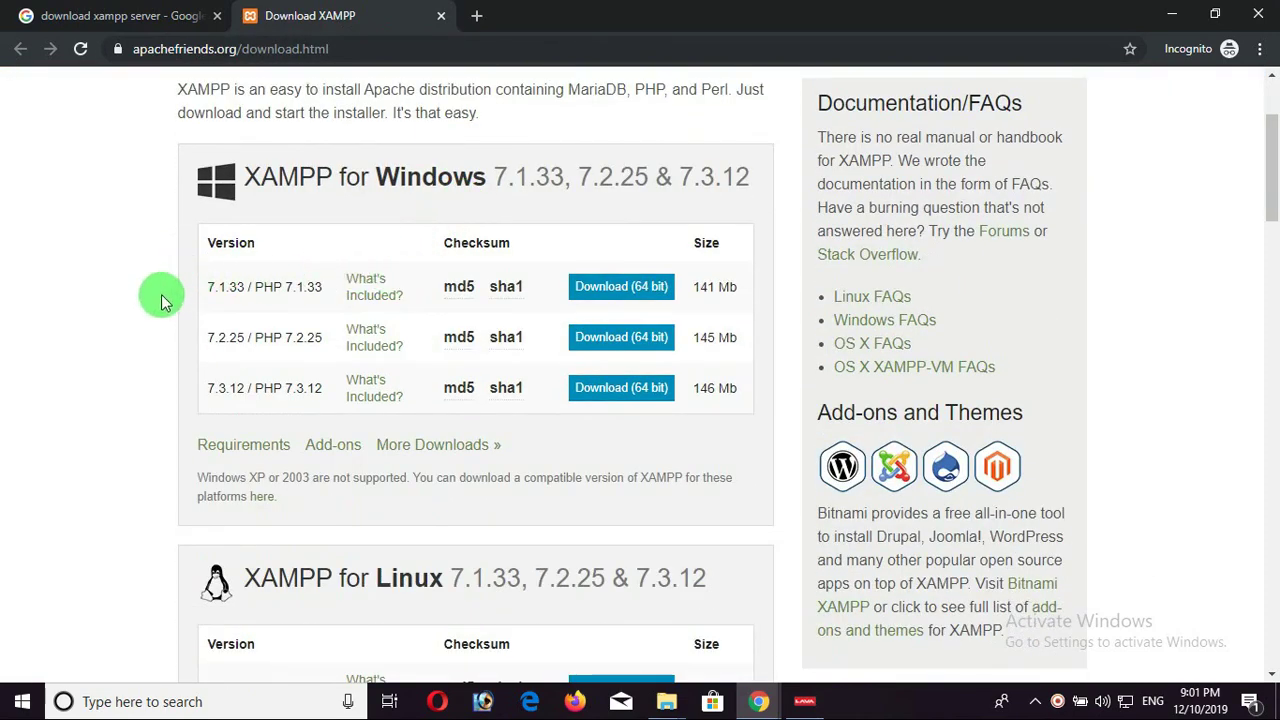
drag(178, 284, 323, 409)
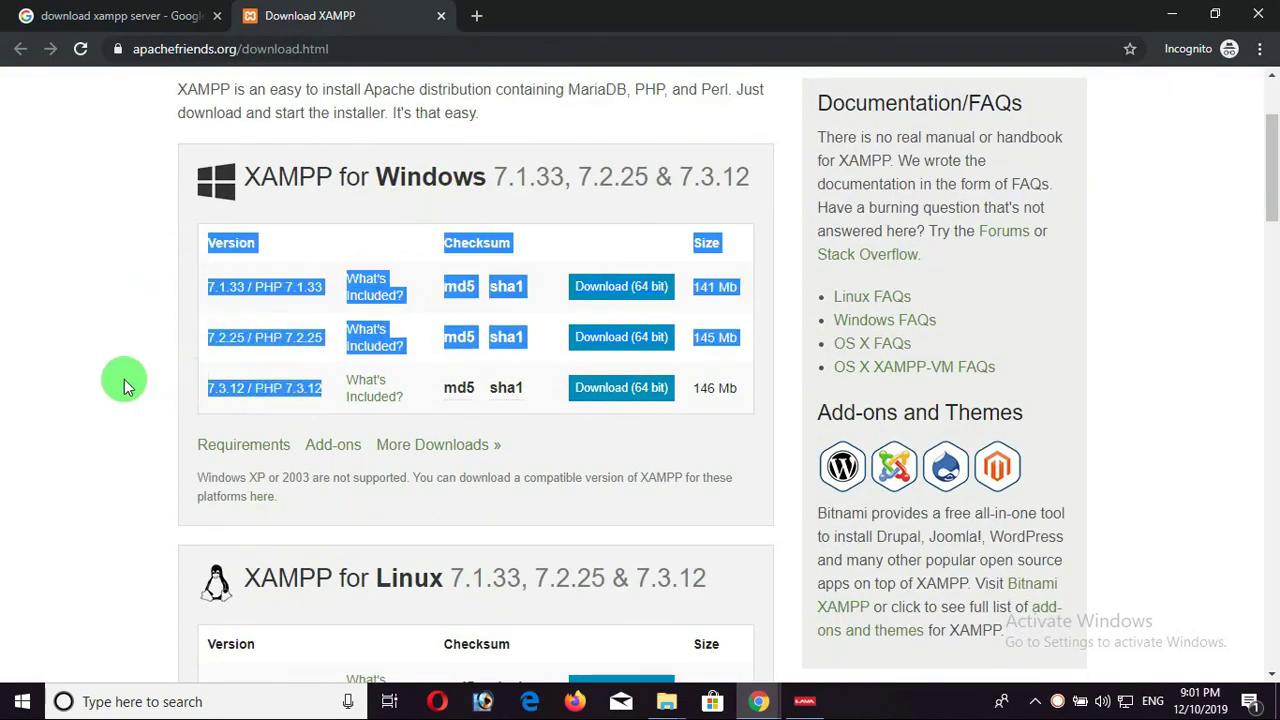
click(655, 393)
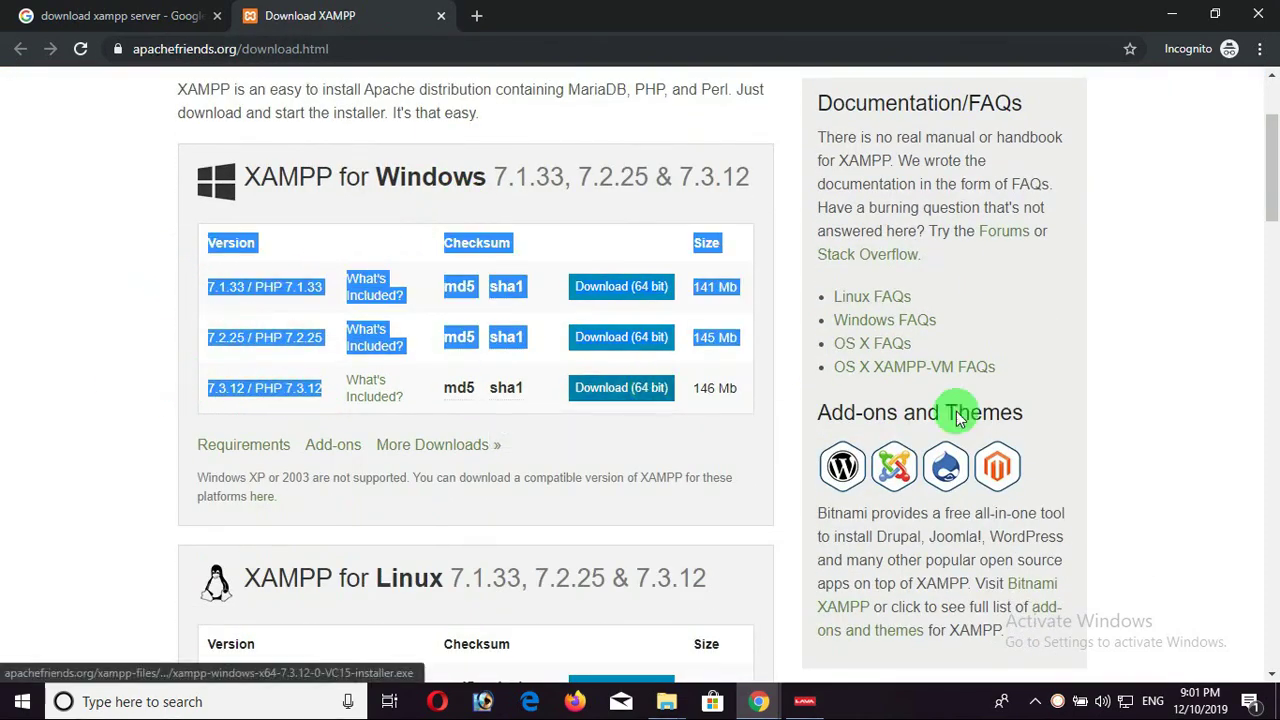
click(601, 396)
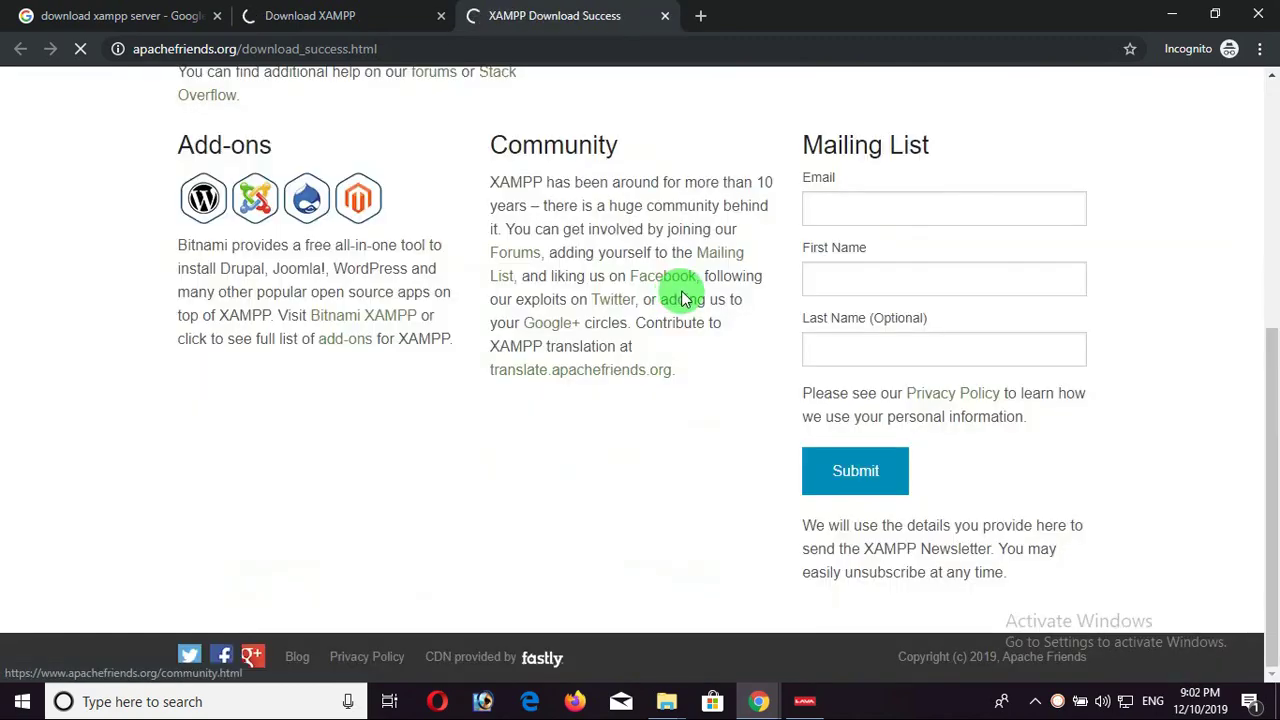
Cancel the XAMPP download, dismiss the downloads bar, and close the download success tab.
scroll(680, 295, up, 4)
scroll(680, 296, up, 1)
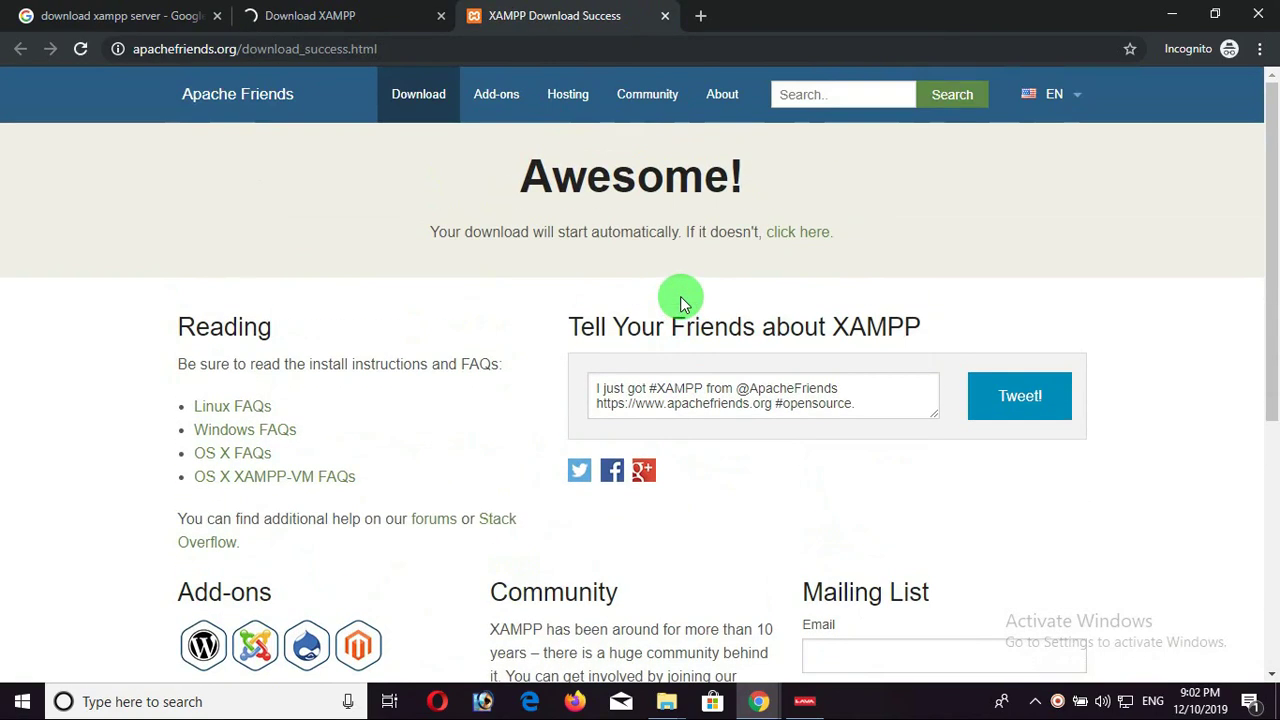
click(337, 18)
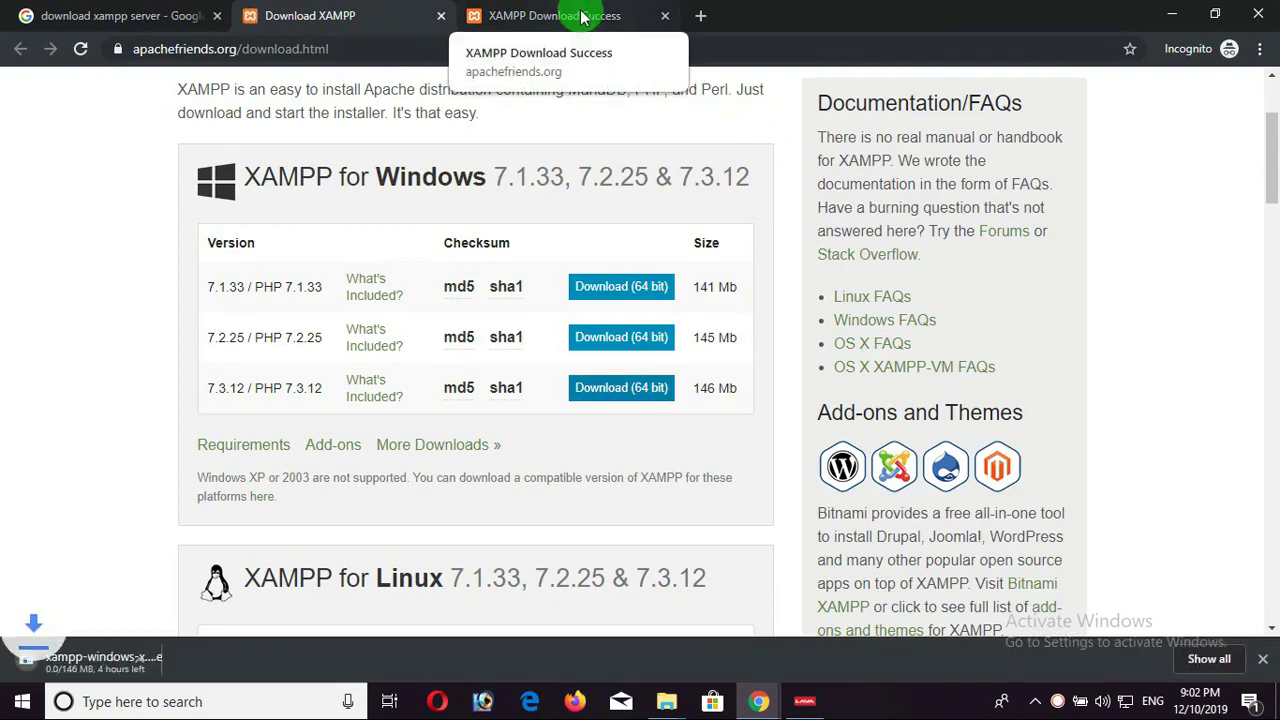
click(193, 659)
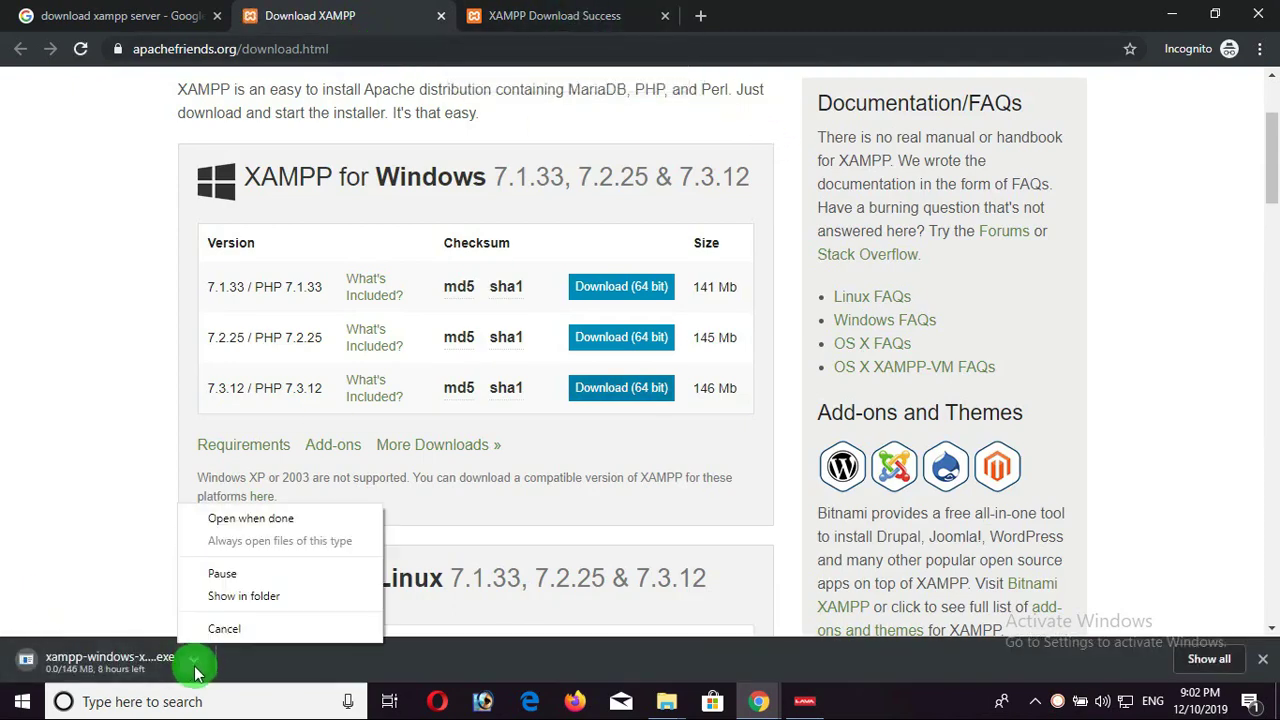
click(257, 626)
click(1262, 659)
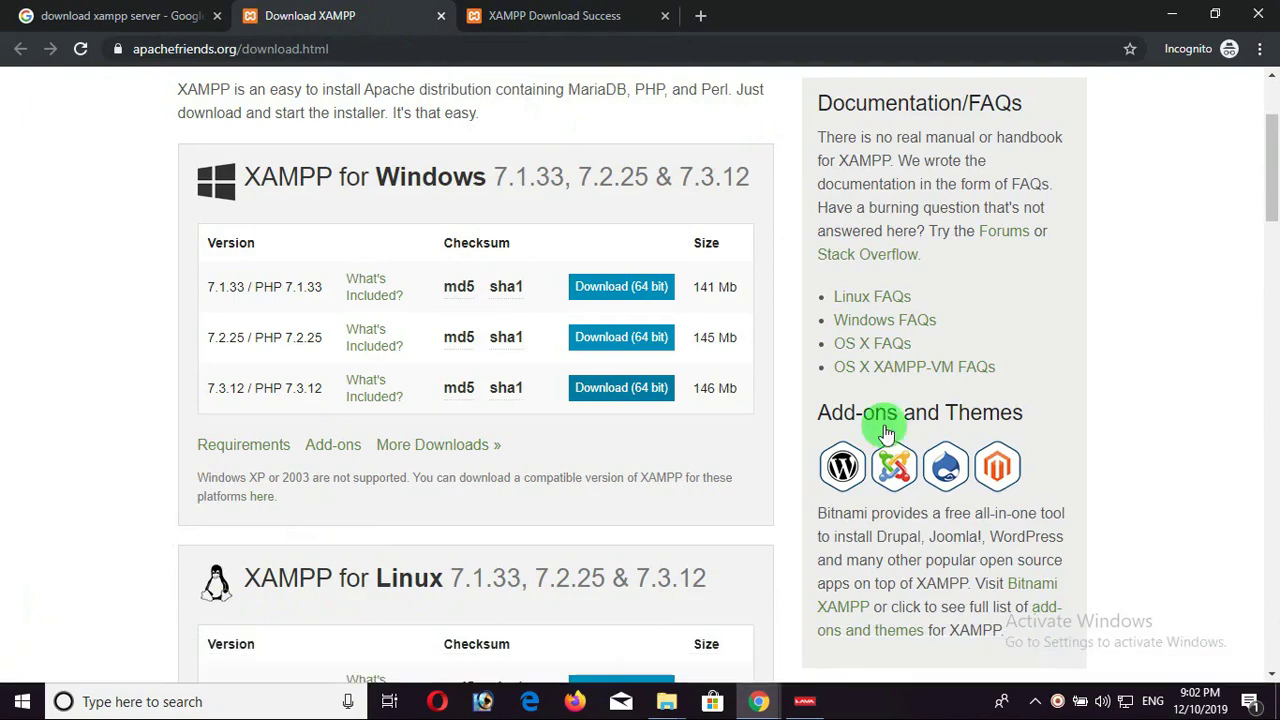
click(586, 15)
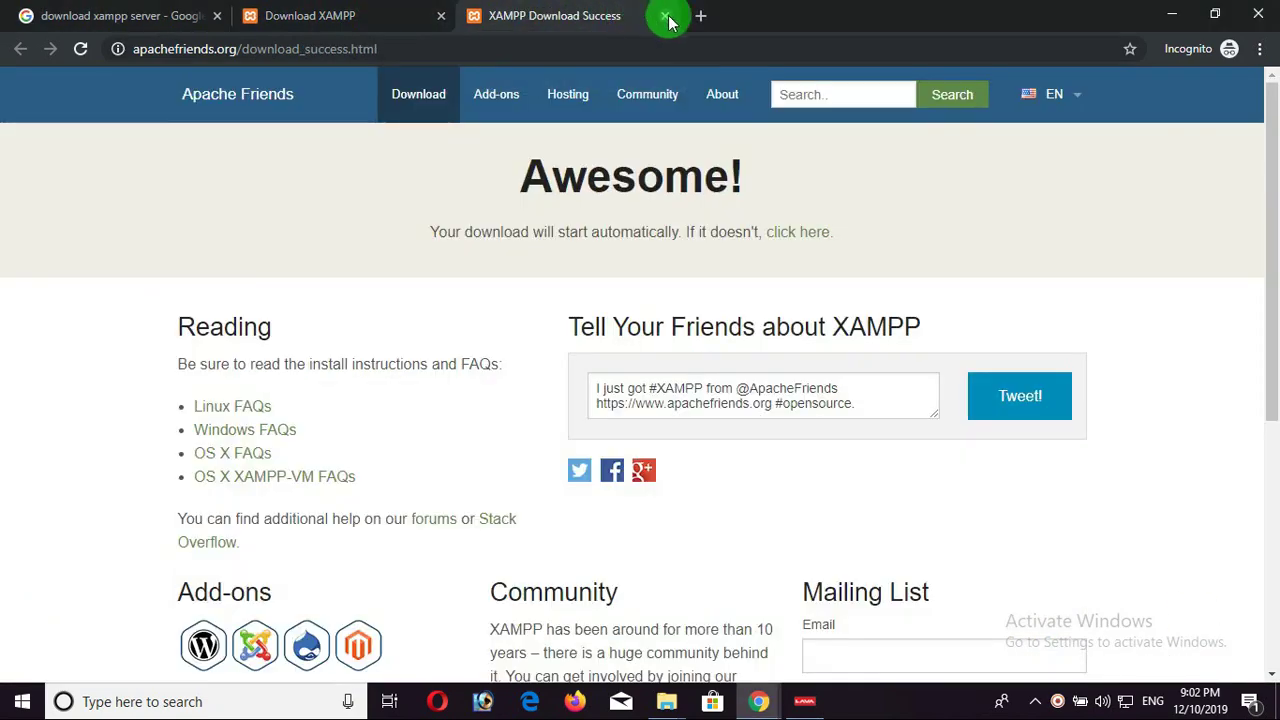
click(665, 15)
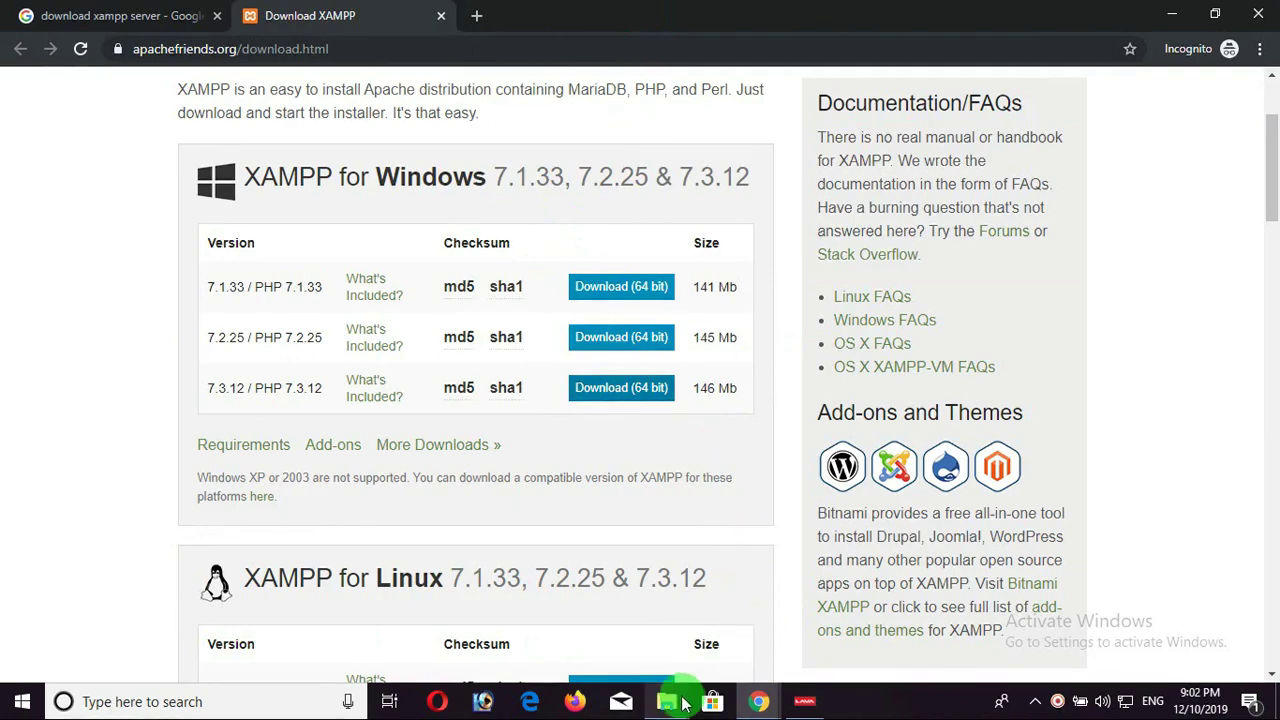
Bring the This PC File Explorer window to the front and clear its selection.
click(677, 703)
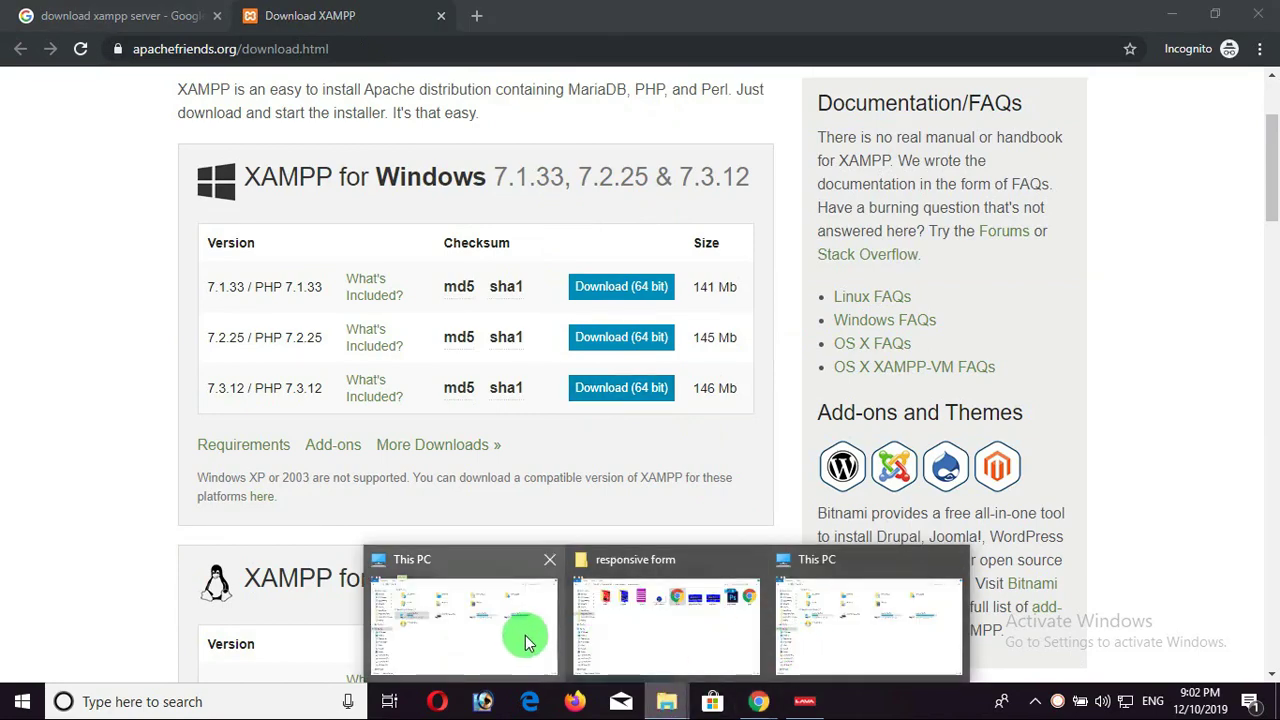
click(523, 634)
click(676, 462)
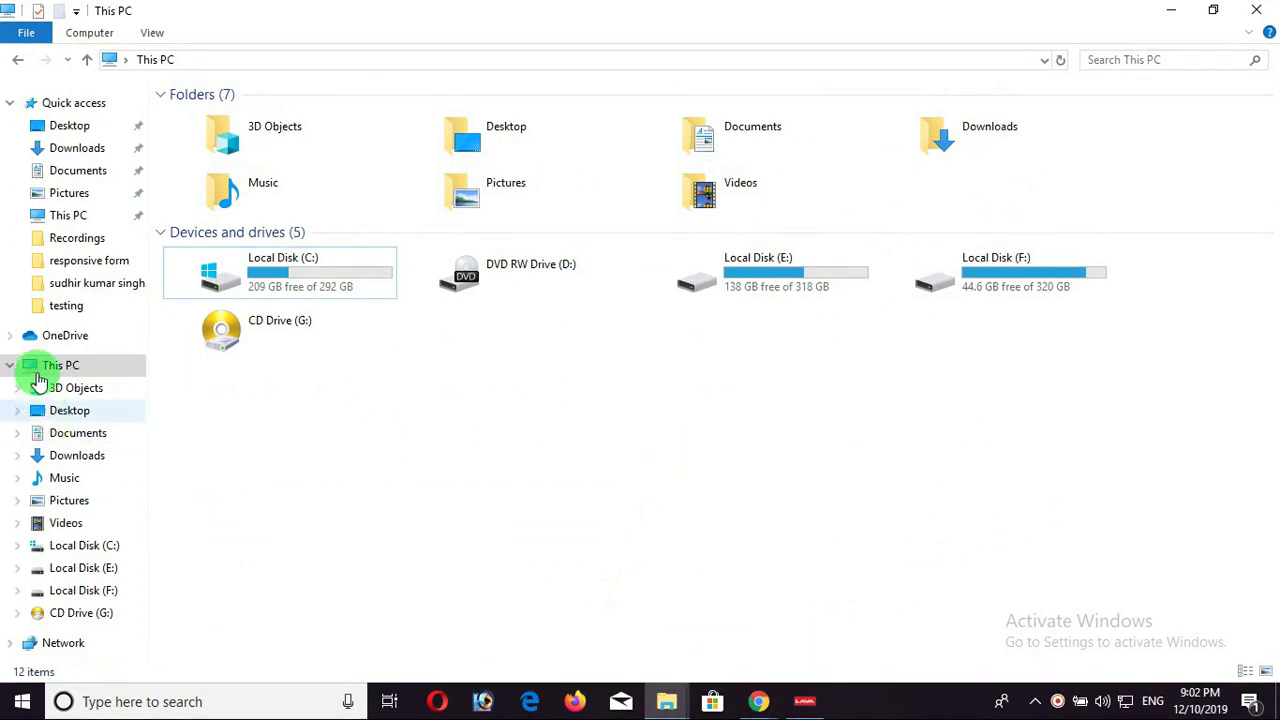
Check This PC's system properties, confirming 64-bit Windows 10 Pro, then return to Chrome.
right_click(45, 366)
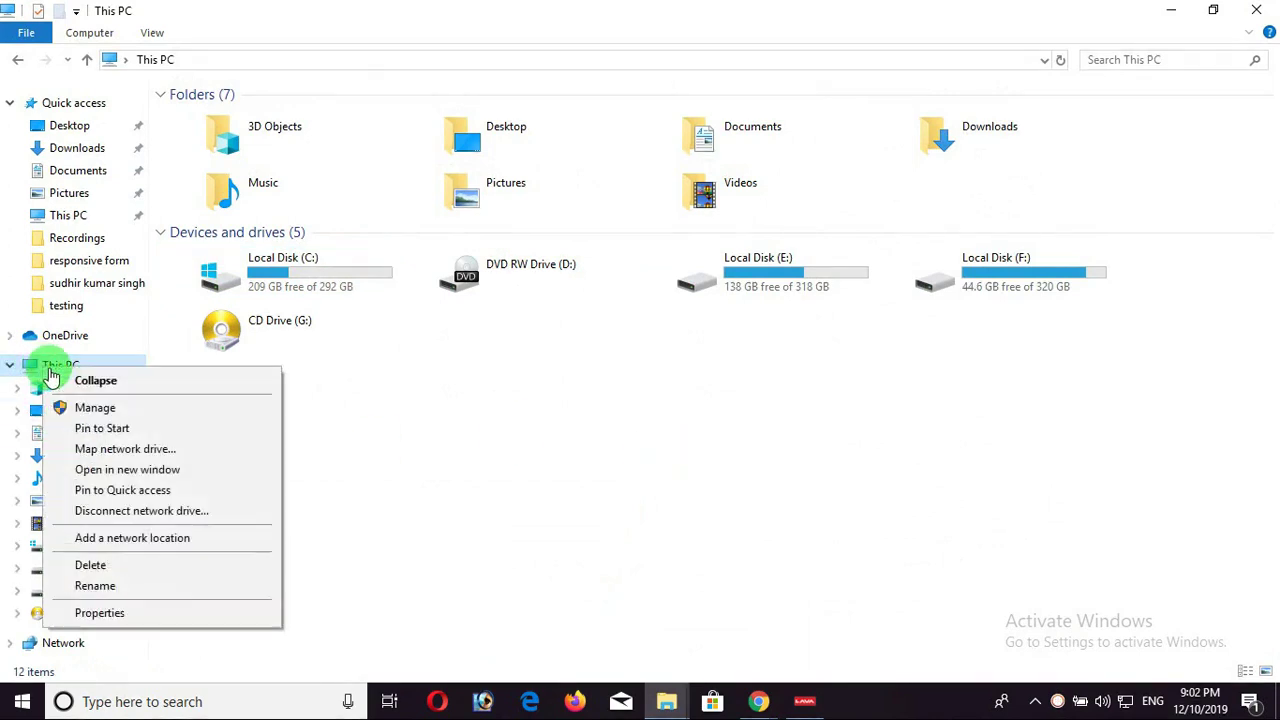
click(140, 615)
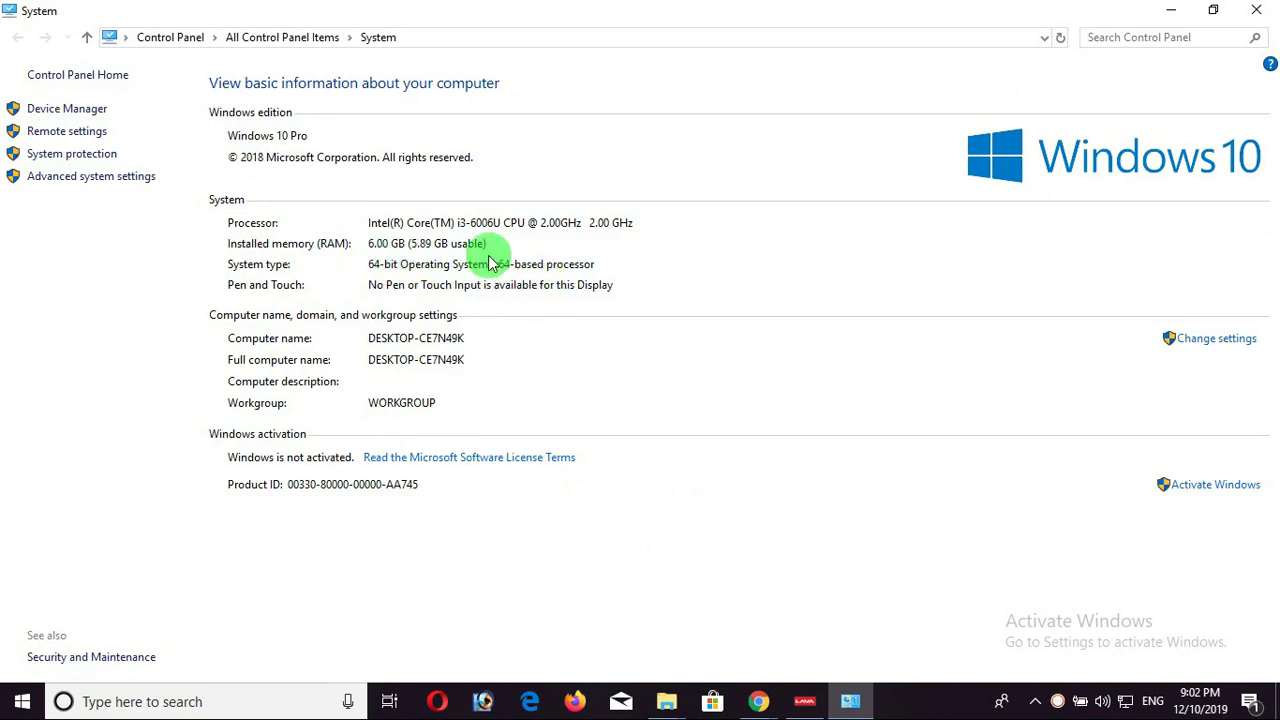
click(1255, 10)
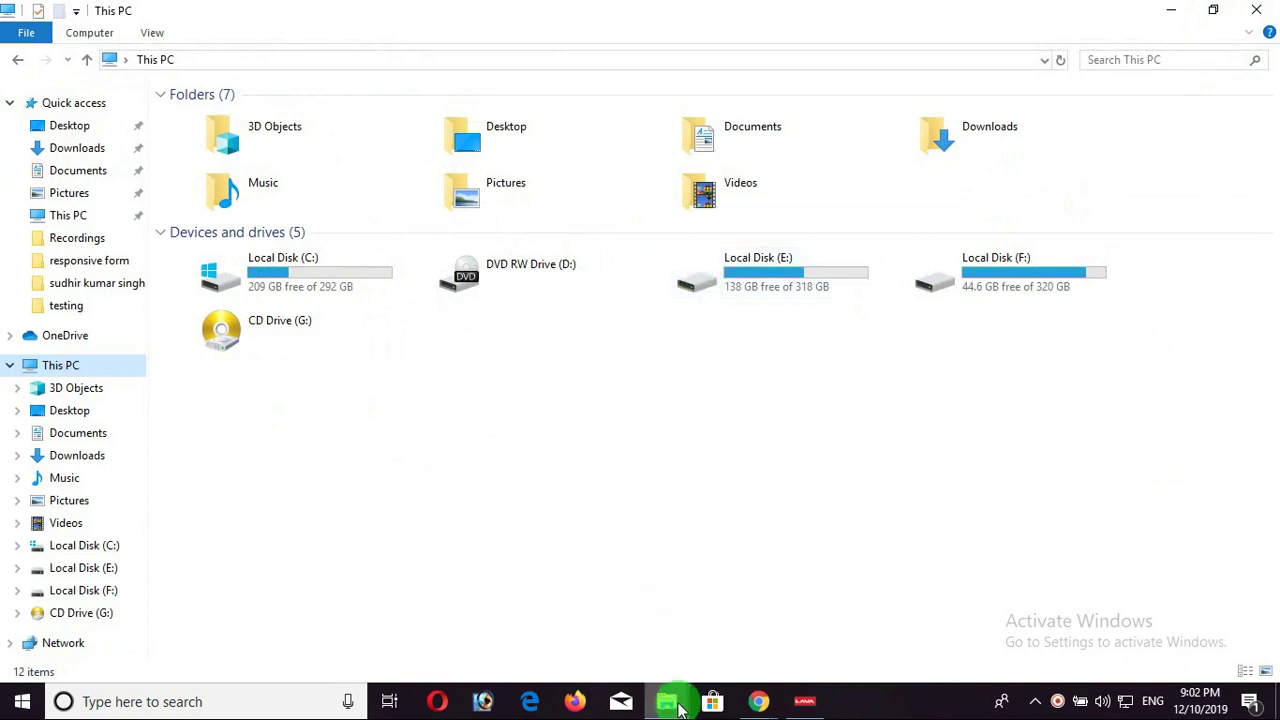
mouse_move(752, 692)
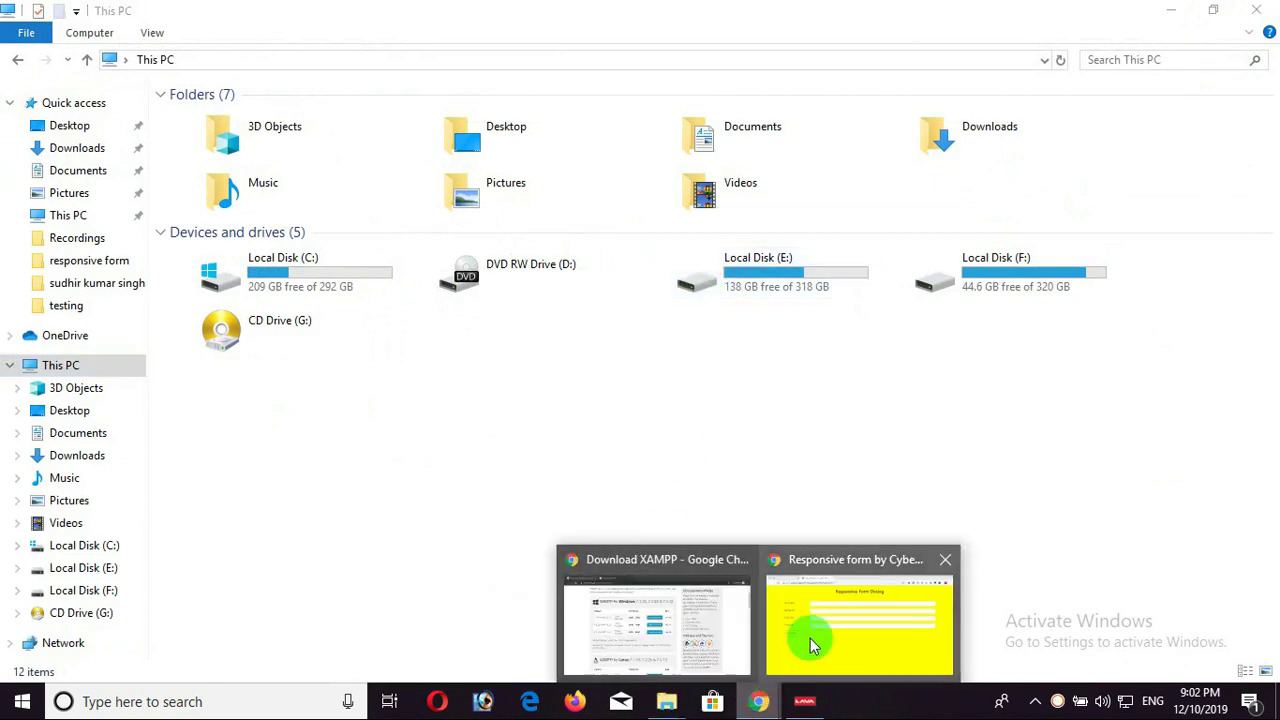
click(810, 638)
Return to the Chrome XAMPP download page and scroll through it.
click(614, 629)
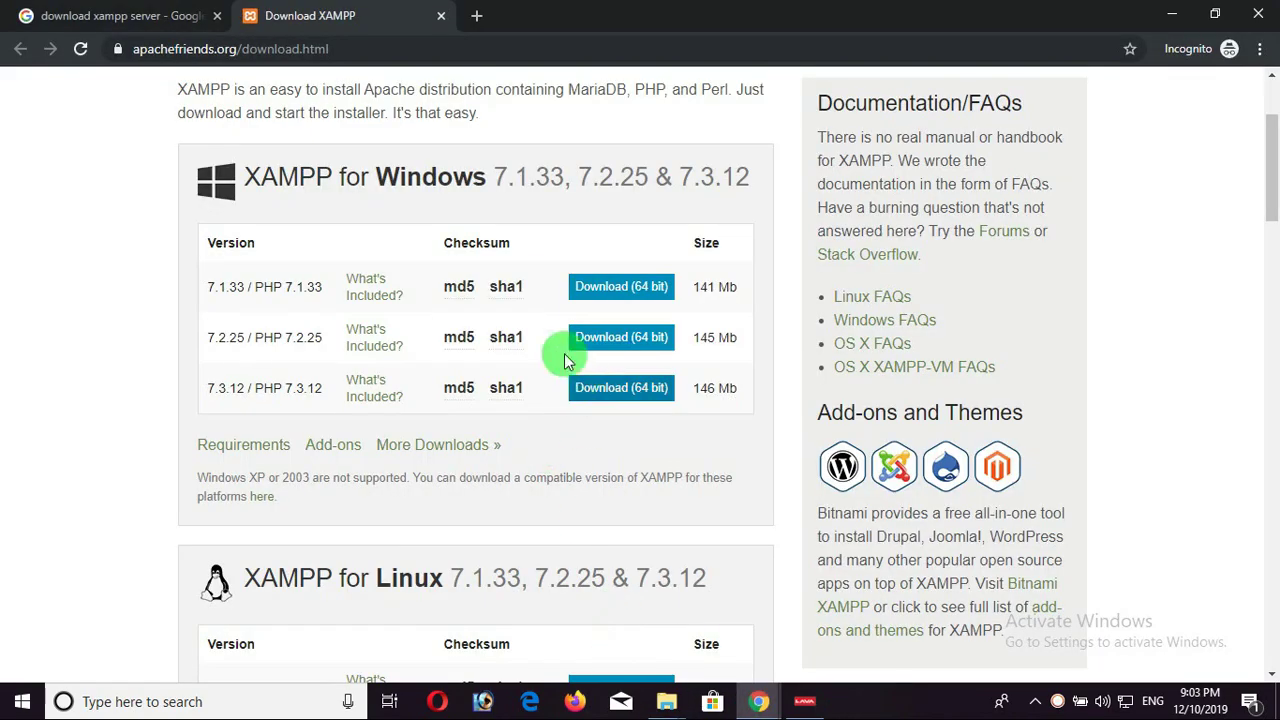
scroll(505, 287, down, 5)
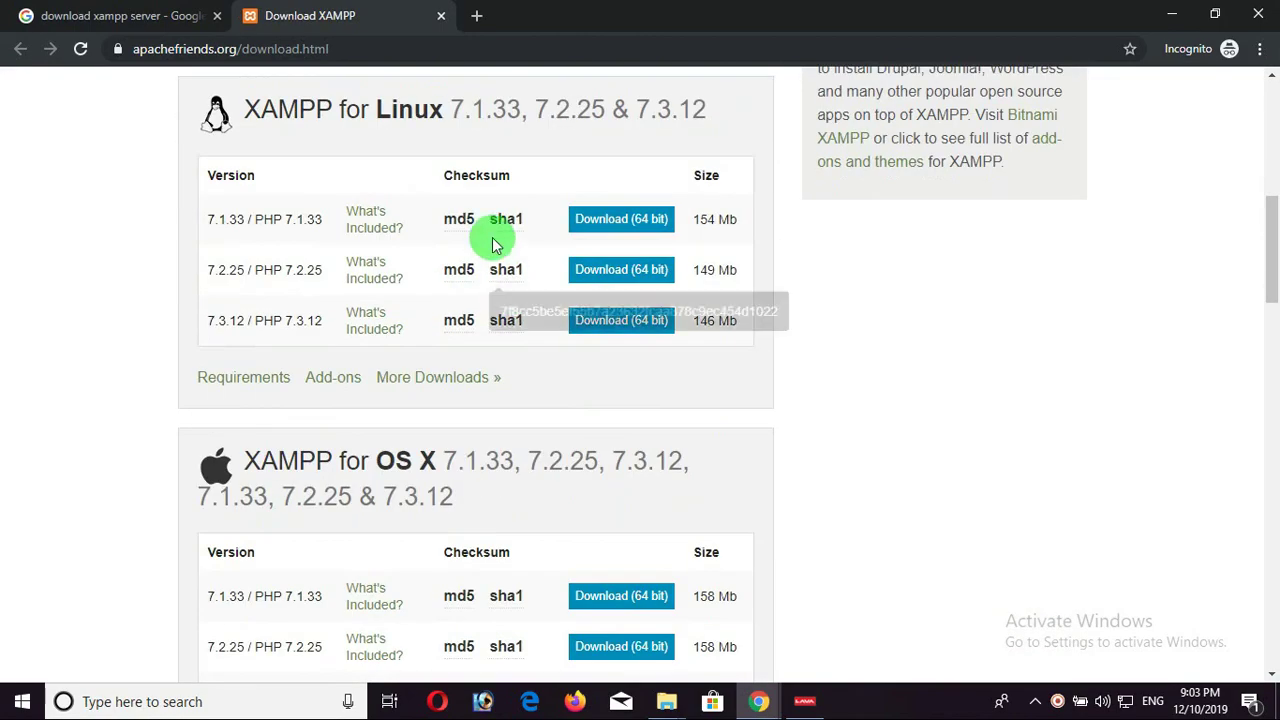
scroll(537, 322, down, 3)
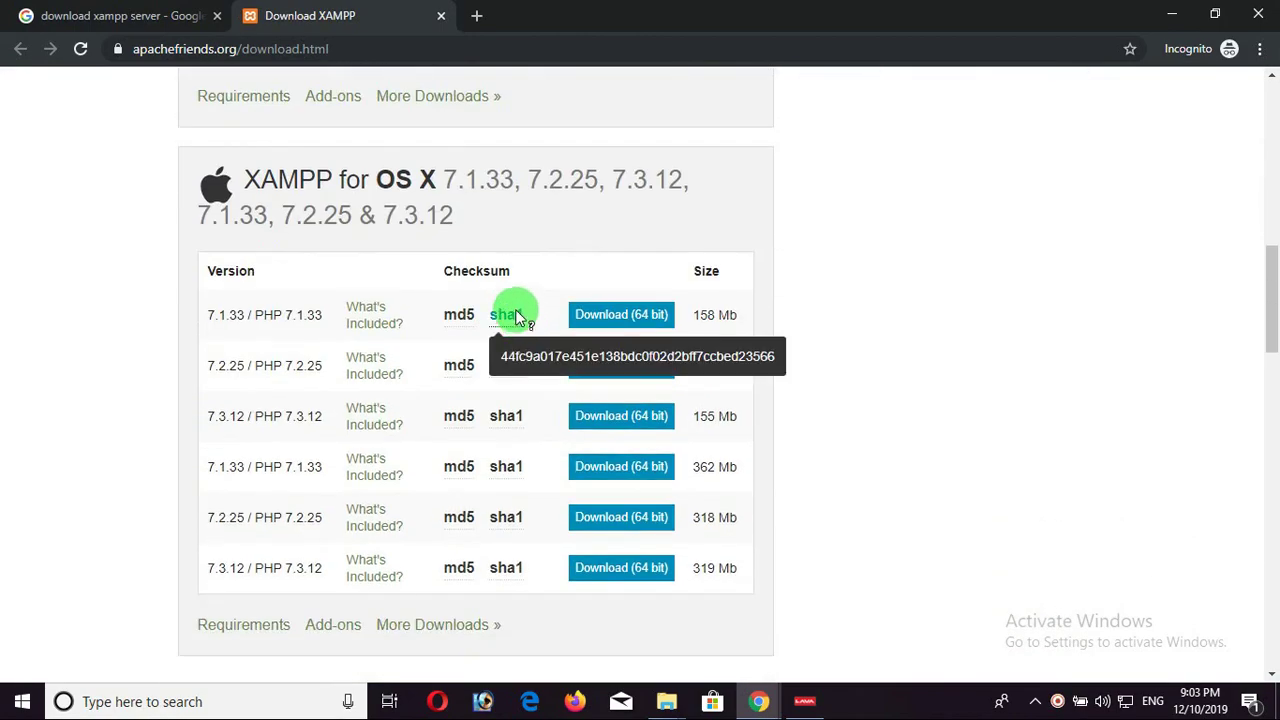
scroll(588, 455, up, 8)
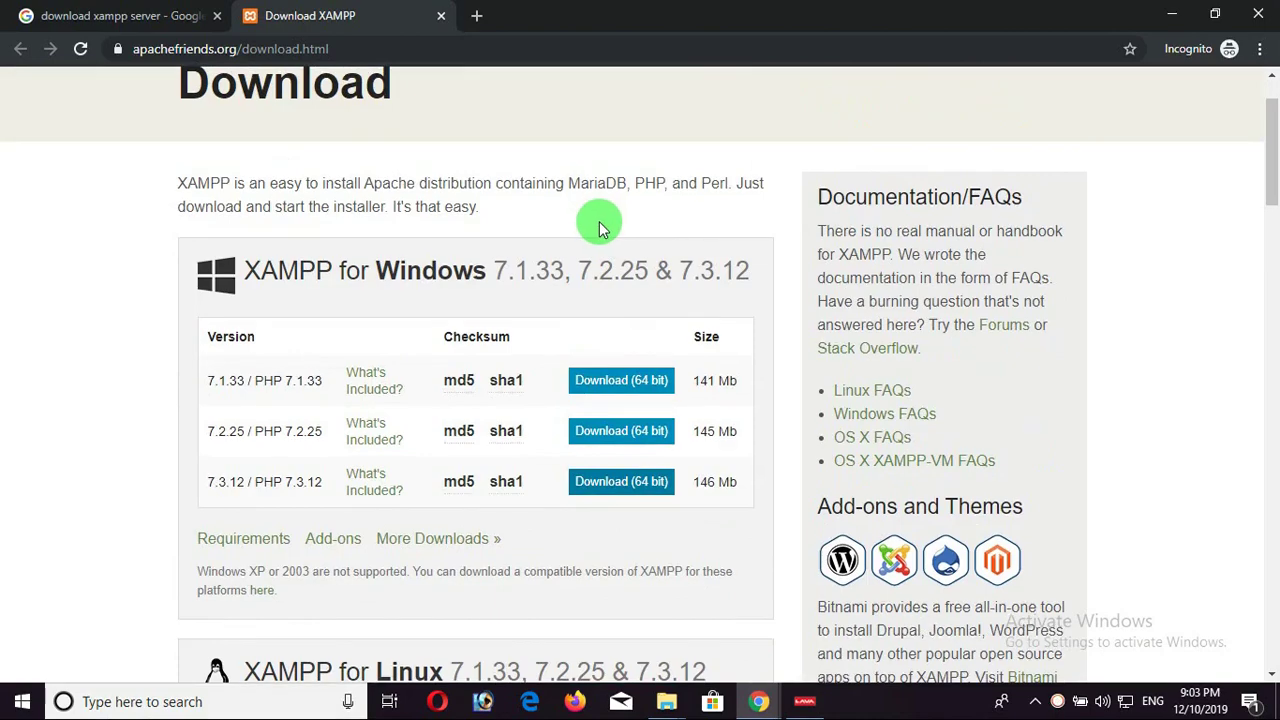
Search Google for 'download xampp server 32 bit', browse results, then return to the download tab.
click(137, 16)
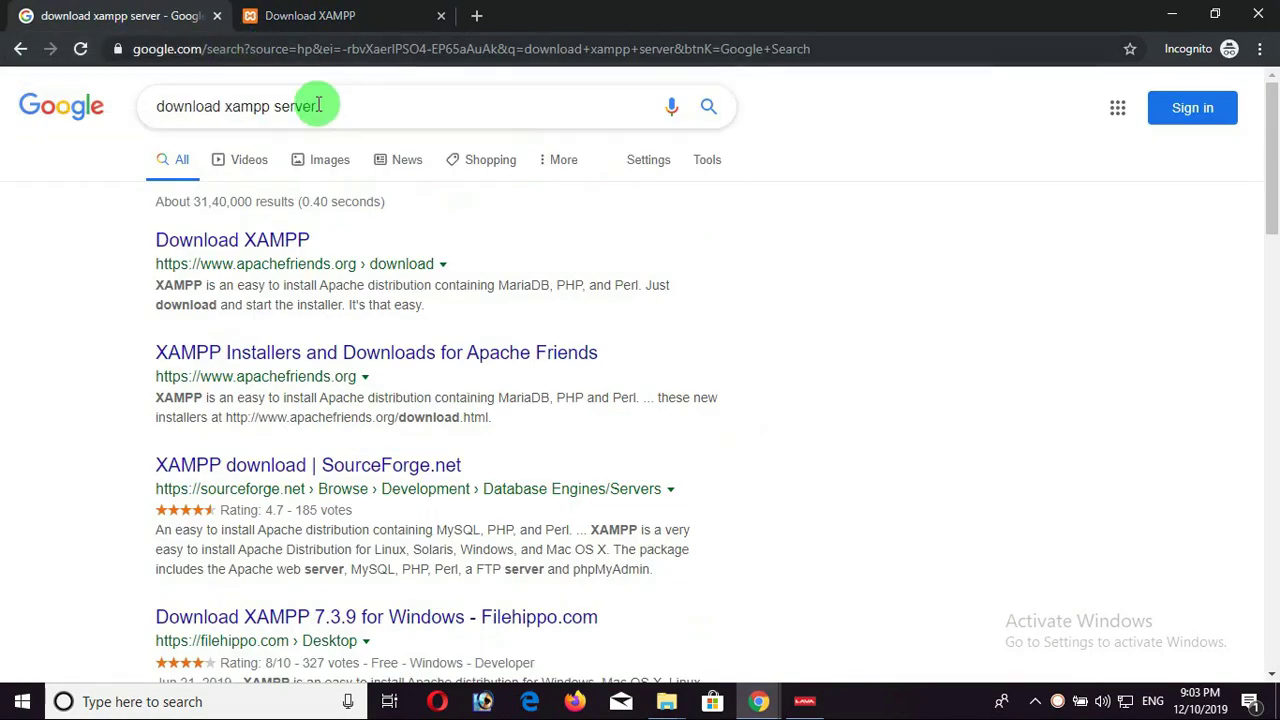
click(340, 108)
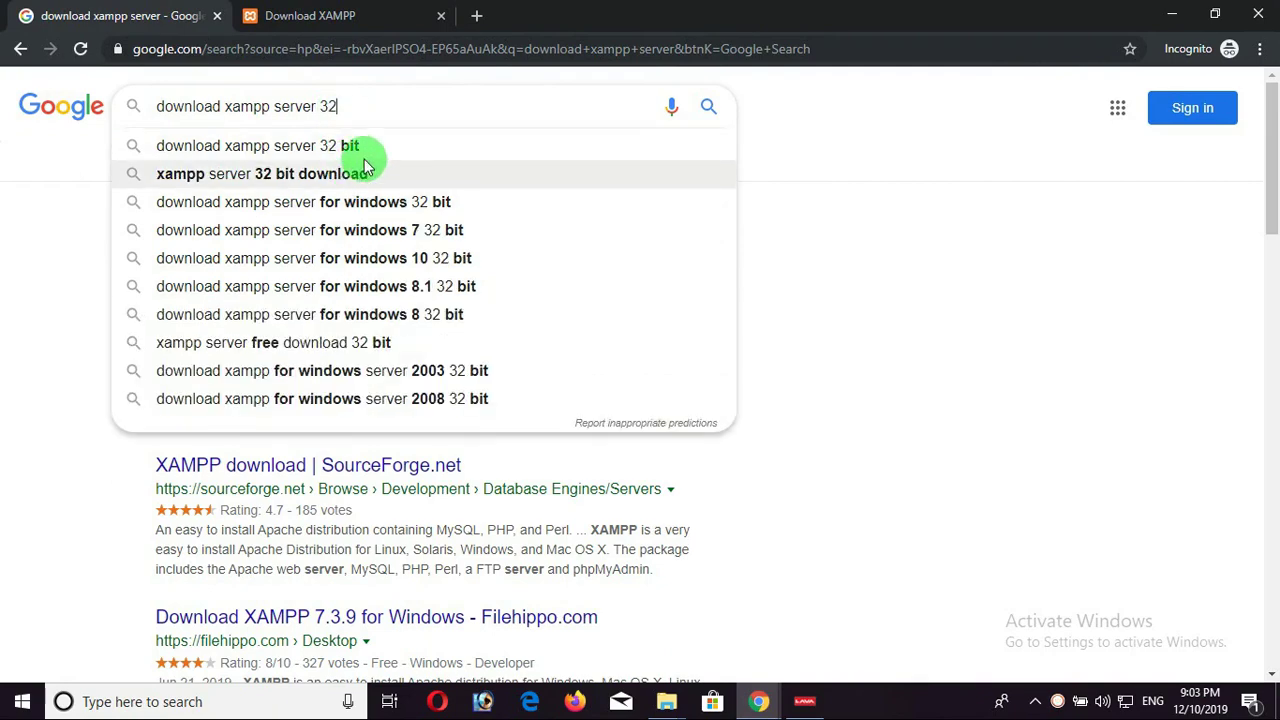
click(368, 148)
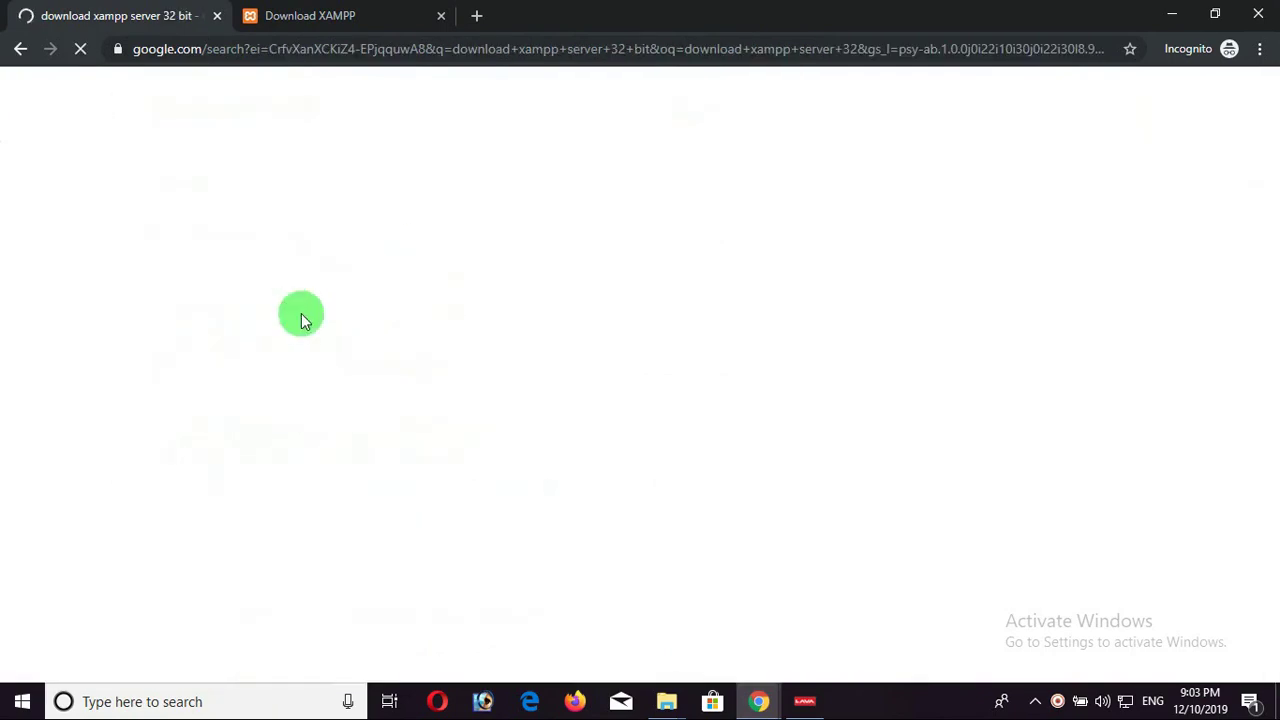
drag(126, 244, 245, 264)
scroll(370, 450, down, 2)
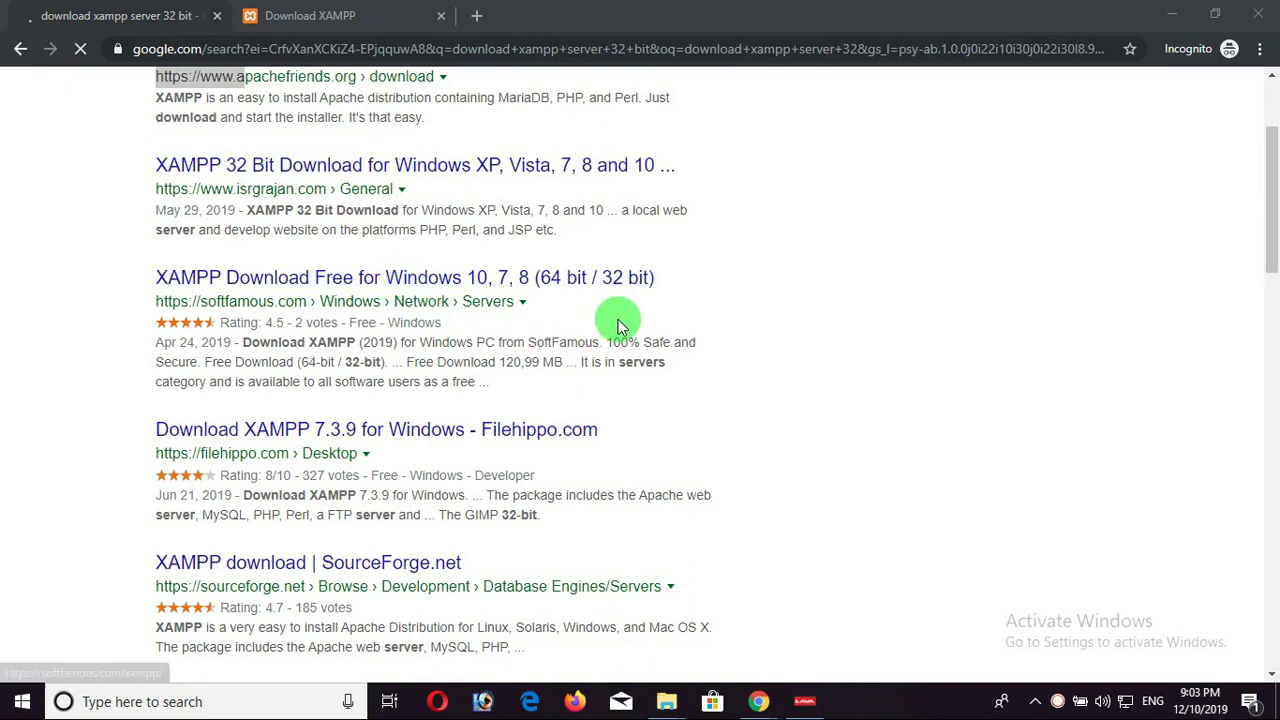
scroll(615, 330, up, 2)
click(300, 15)
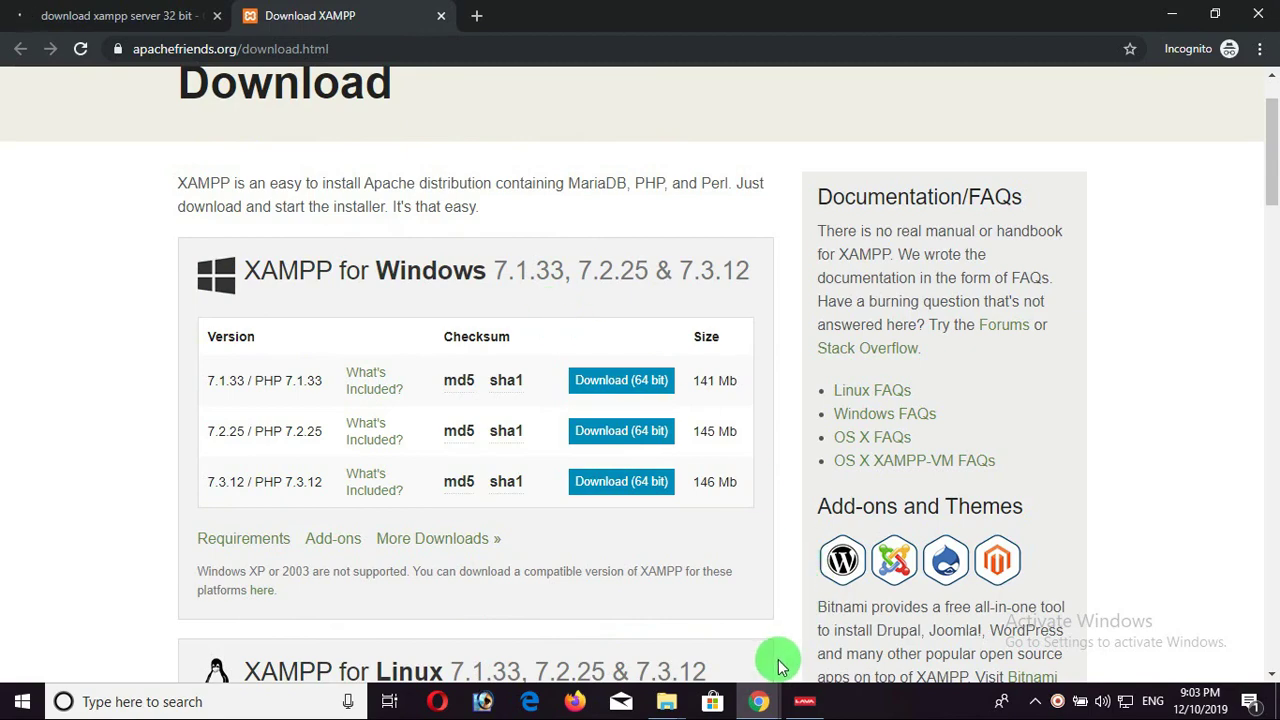
Launch XAMPP Control Panel via Start search 'xa' and start both Apache and MySQL.
key(super)
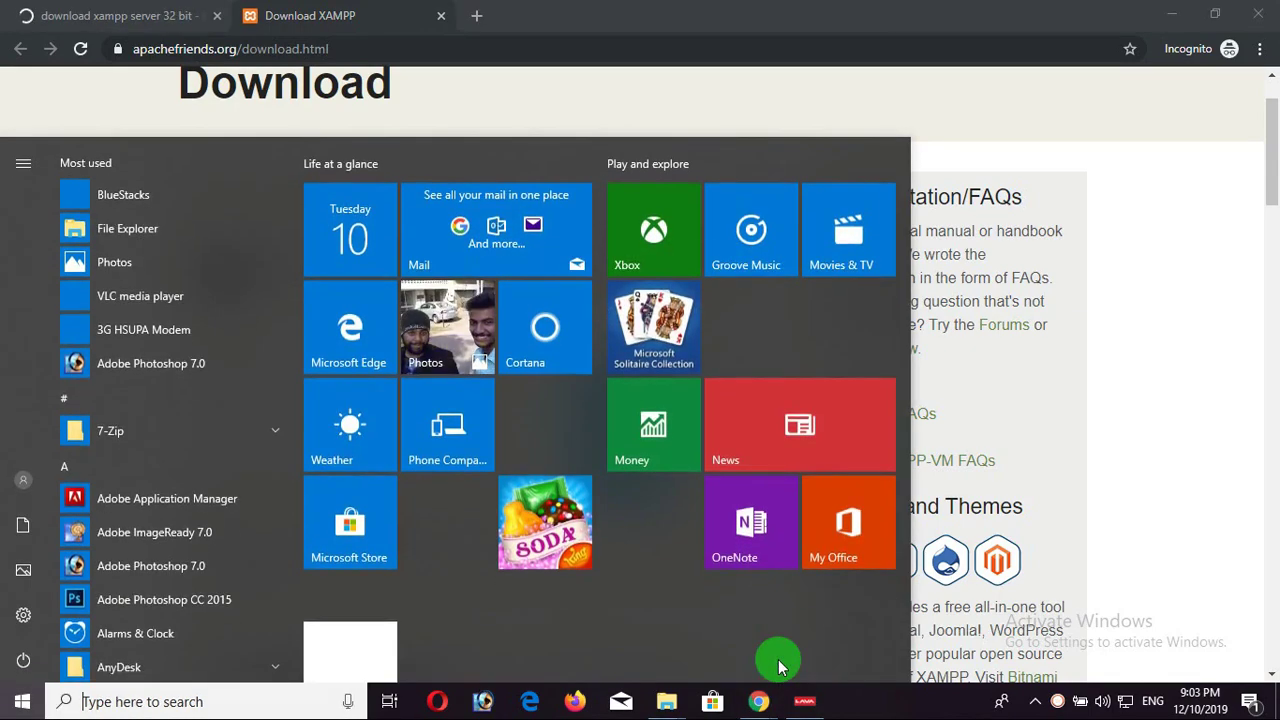
text(xa)
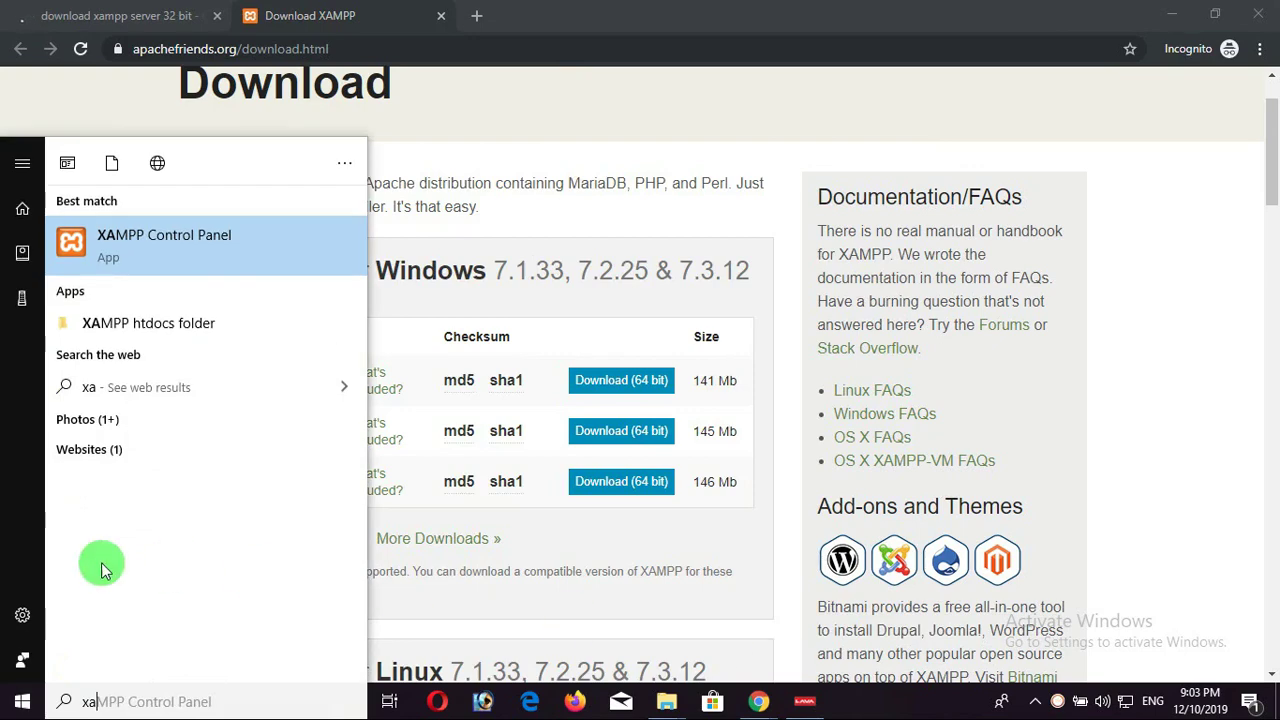
click(214, 264)
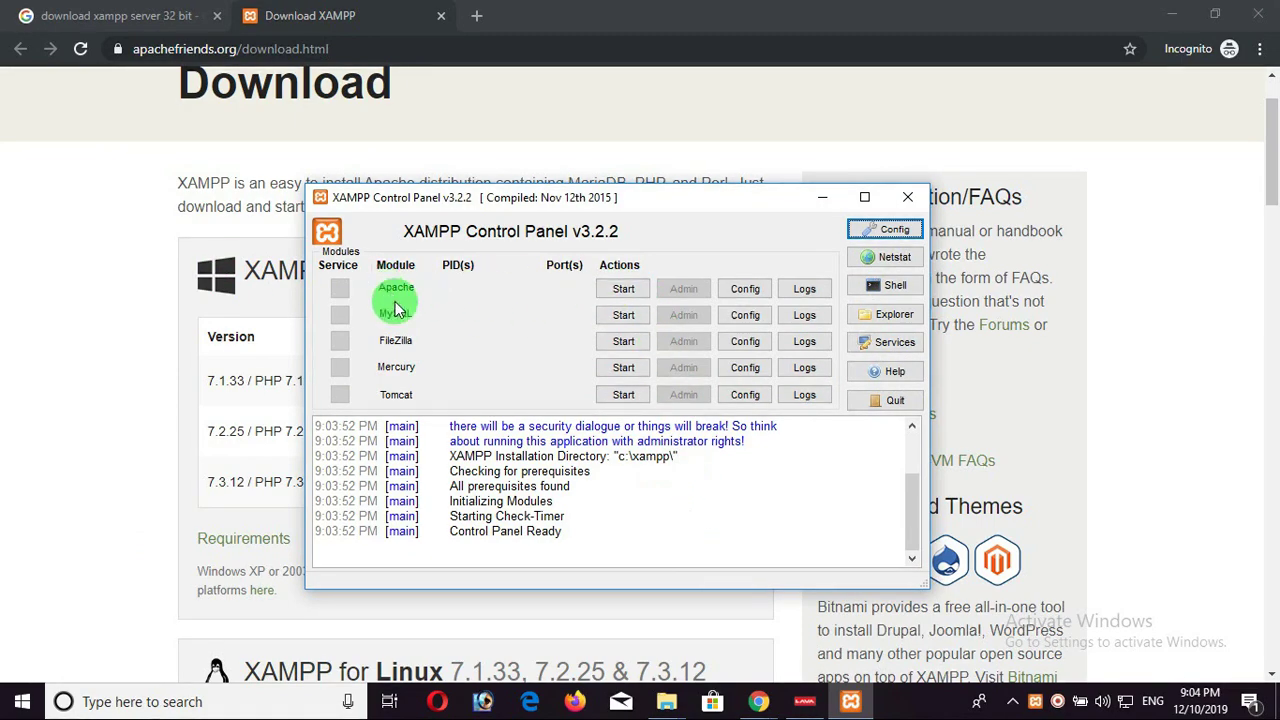
click(629, 292)
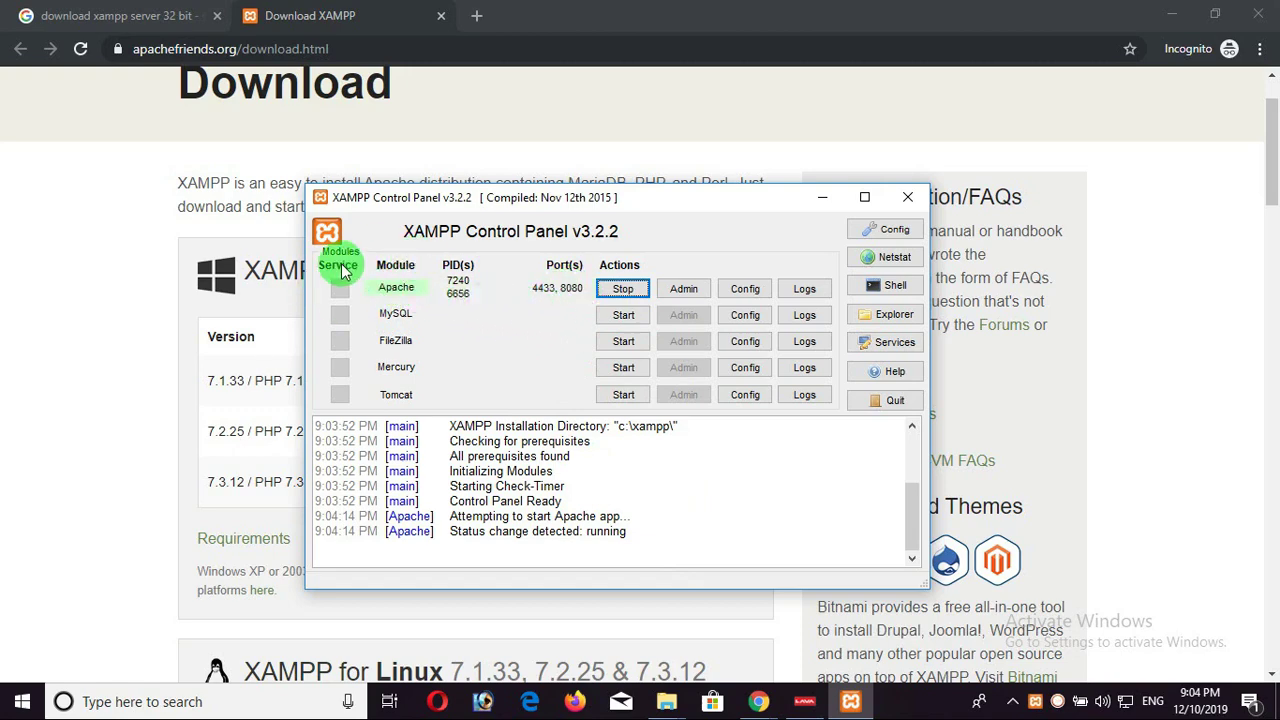
click(620, 316)
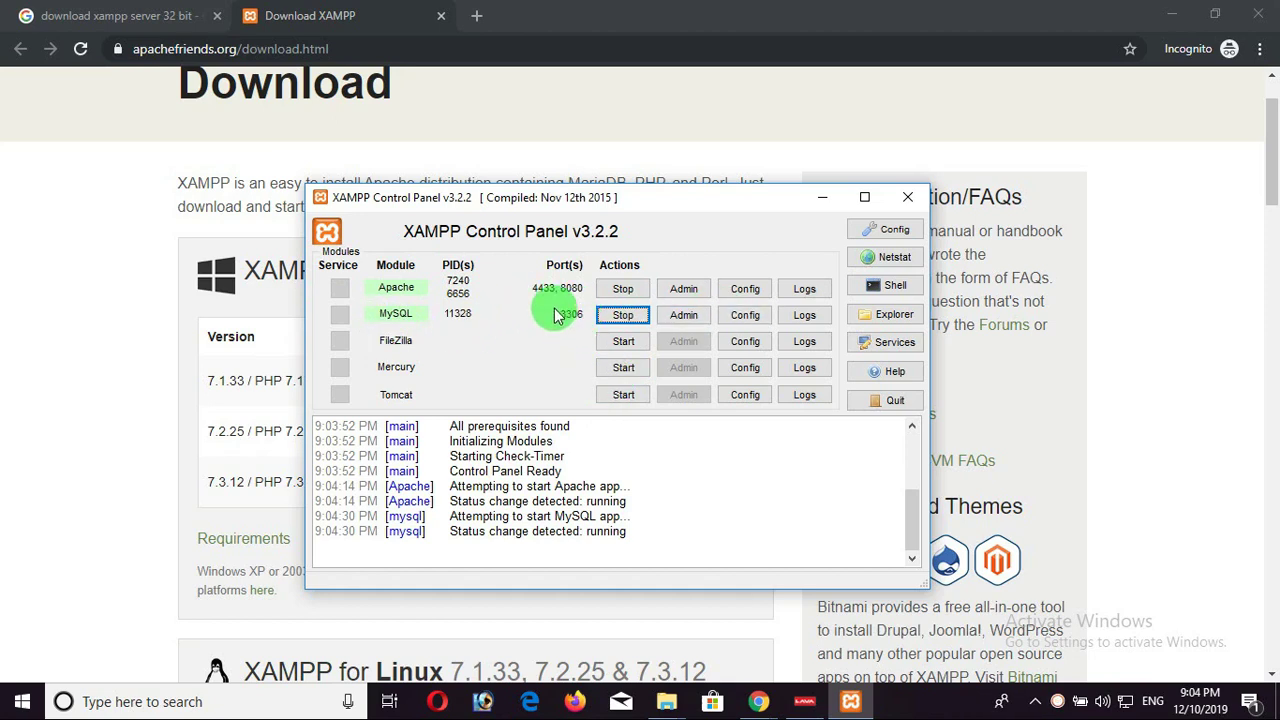
Load plain localhost in a new Chrome tab, then bring up XAMPP Control Panel.
click(476, 15)
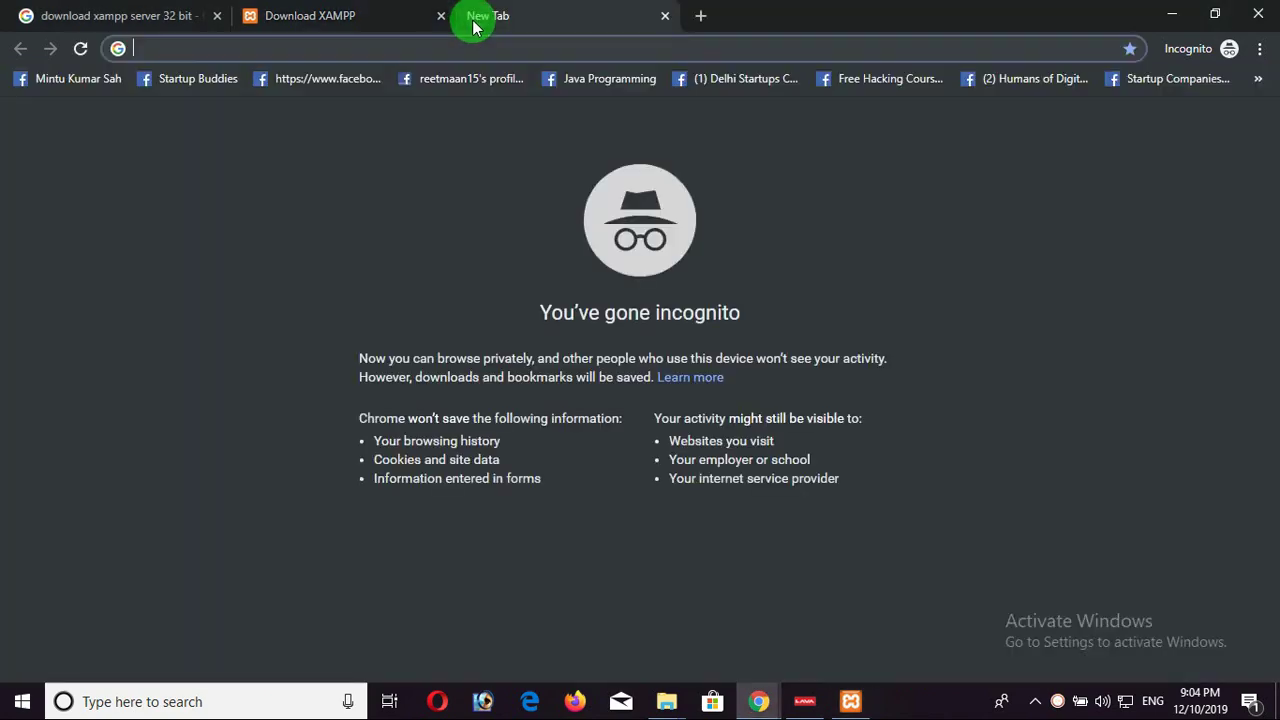
text(loca)
key(Right)
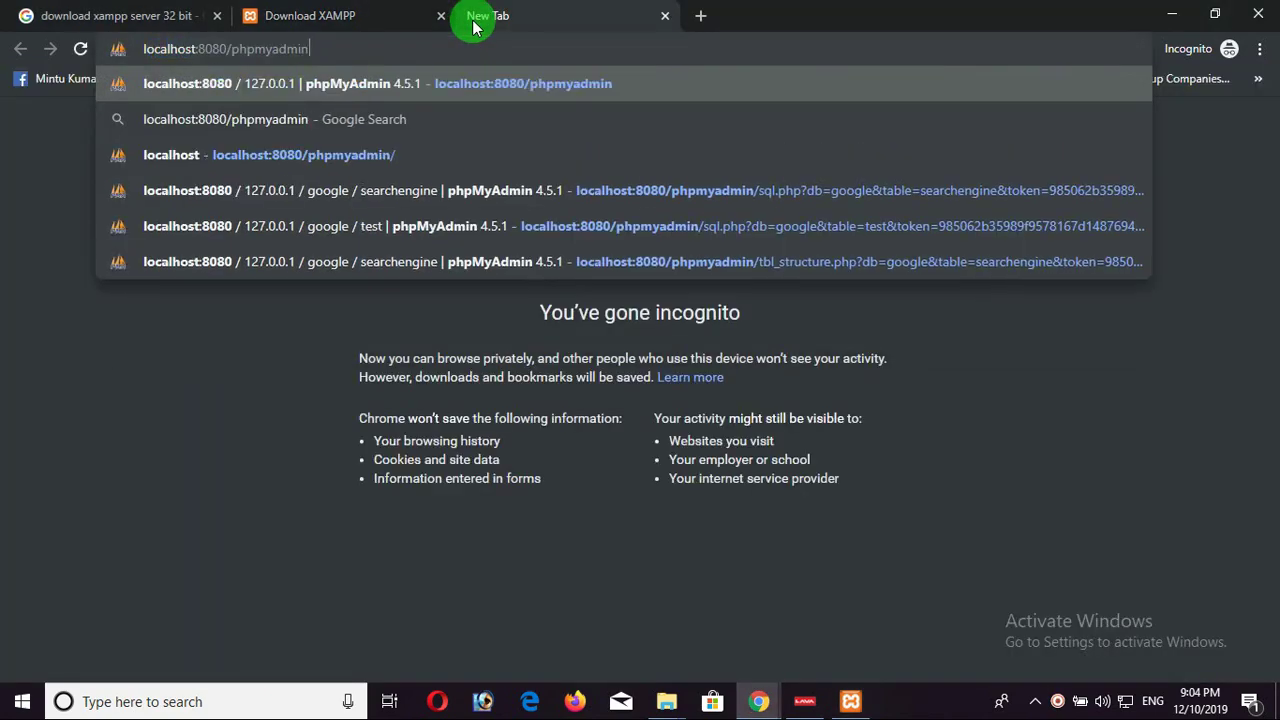
key(BackSpace)
key(BackSpace)
key(BackSpace)
key(BackSpace)
key(BackSpace)
key(BackSpace)
key(BackSpace)
key(BackSpace)
key(BackSpace)
key(BackSpace)
key(BackSpace)
key(BackSpace)
key(BackSpace)
key(BackSpace)
key(BackSpace)
key(BackSpace)
key(BackSpace)
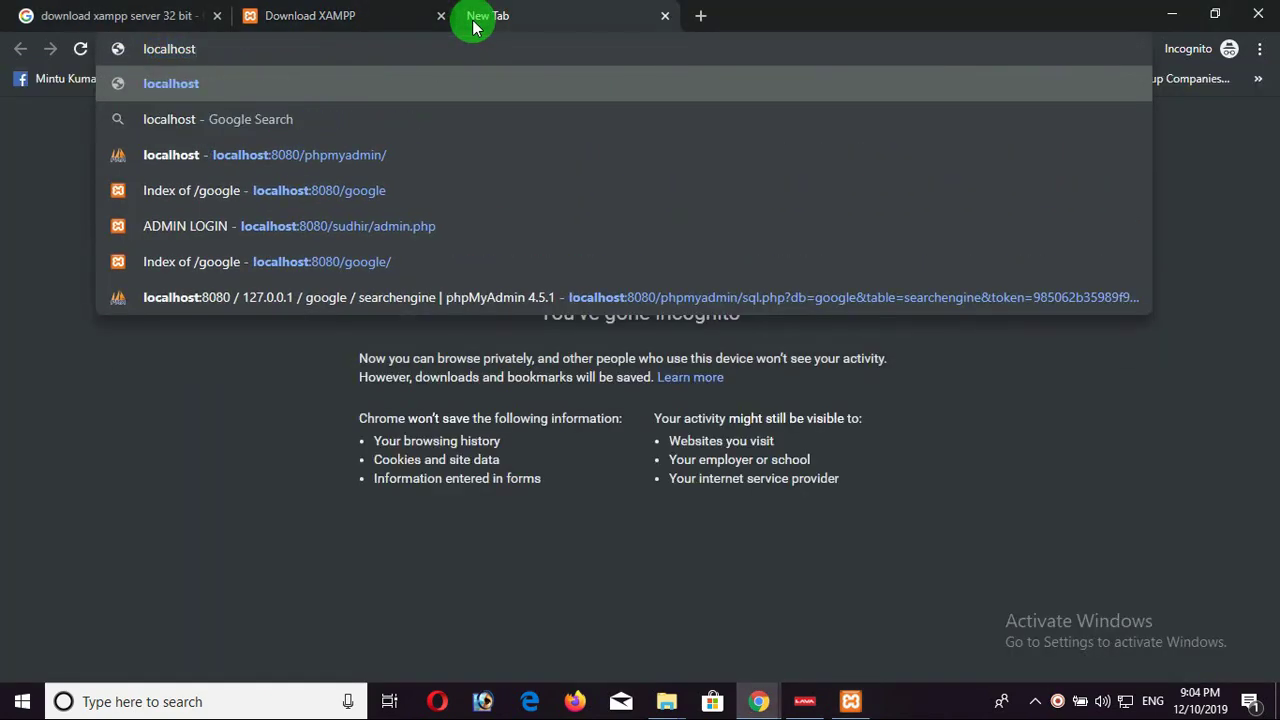
key(Return)
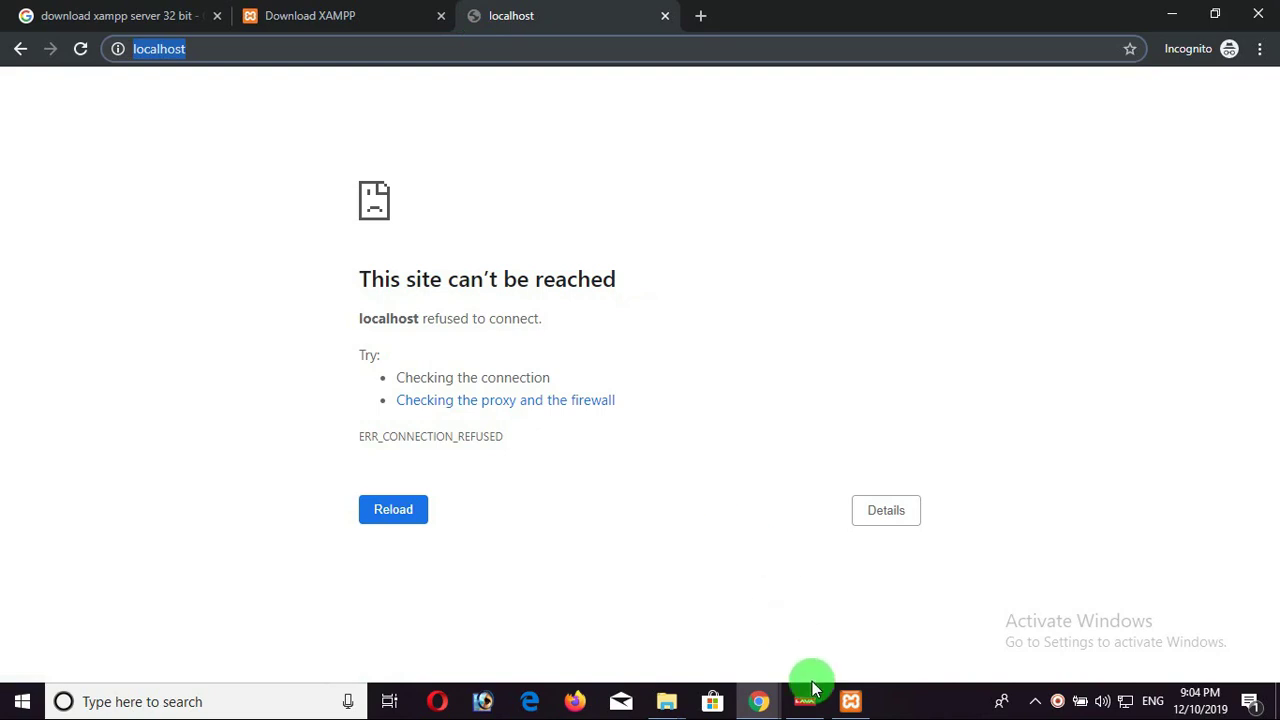
click(848, 697)
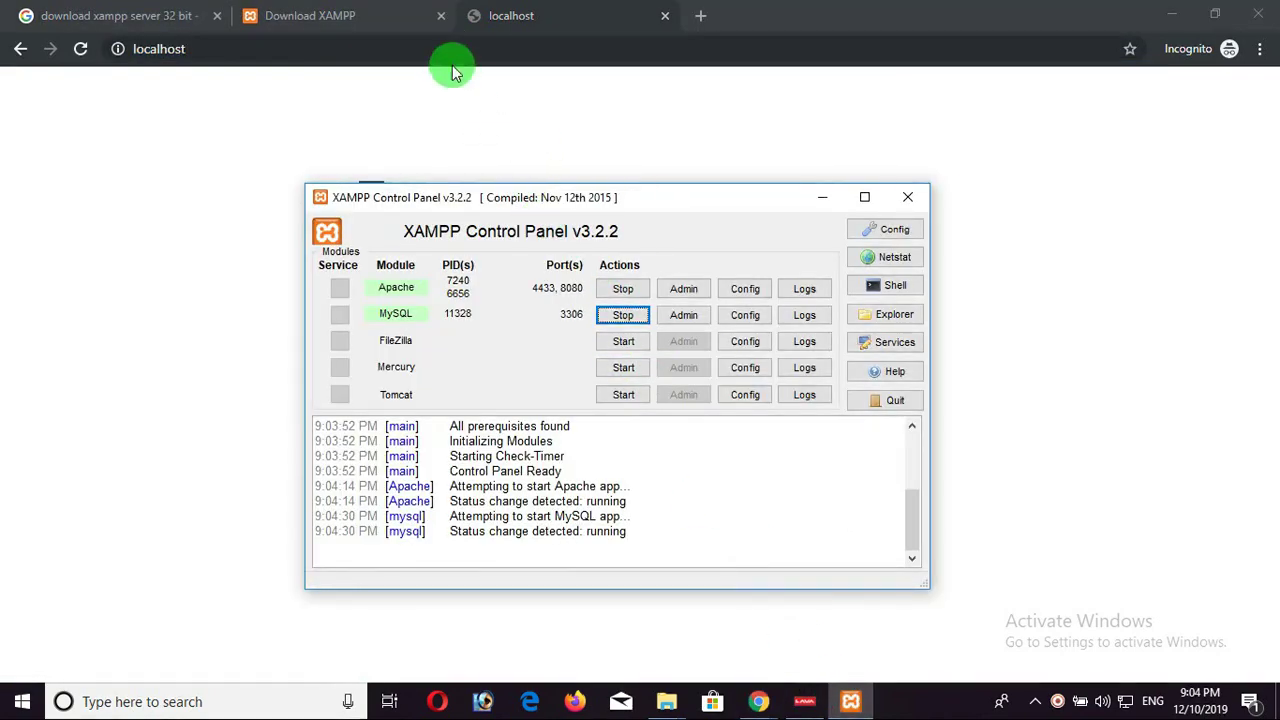
Open localhost:8080/ in Chrome, then switch back to XAMPP Control Panel.
click(437, 48)
text(:8080/phpmyadmin/)
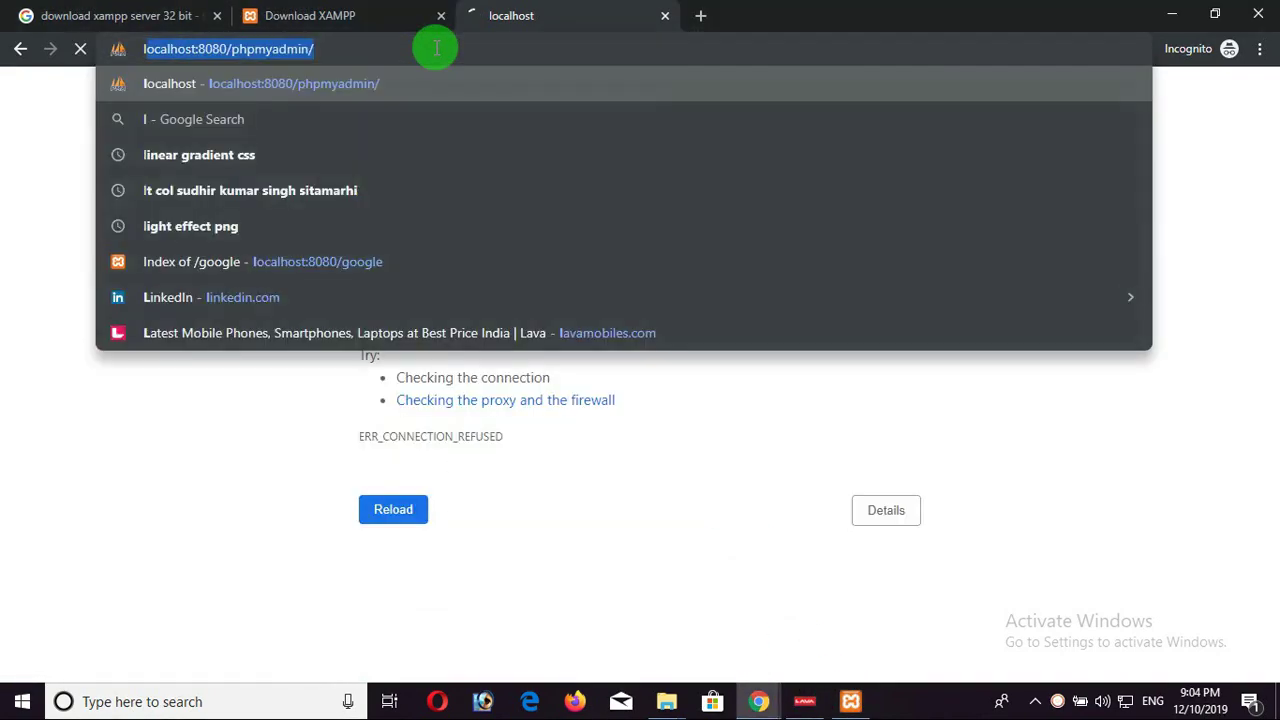
key(BackSpace)
key(BackSpace)
key(BackSpace)
key(BackSpace)
key(BackSpace)
key(BackSpace)
key(BackSpace)
key(BackSpace)
key(BackSpace)
key(BackSpace)
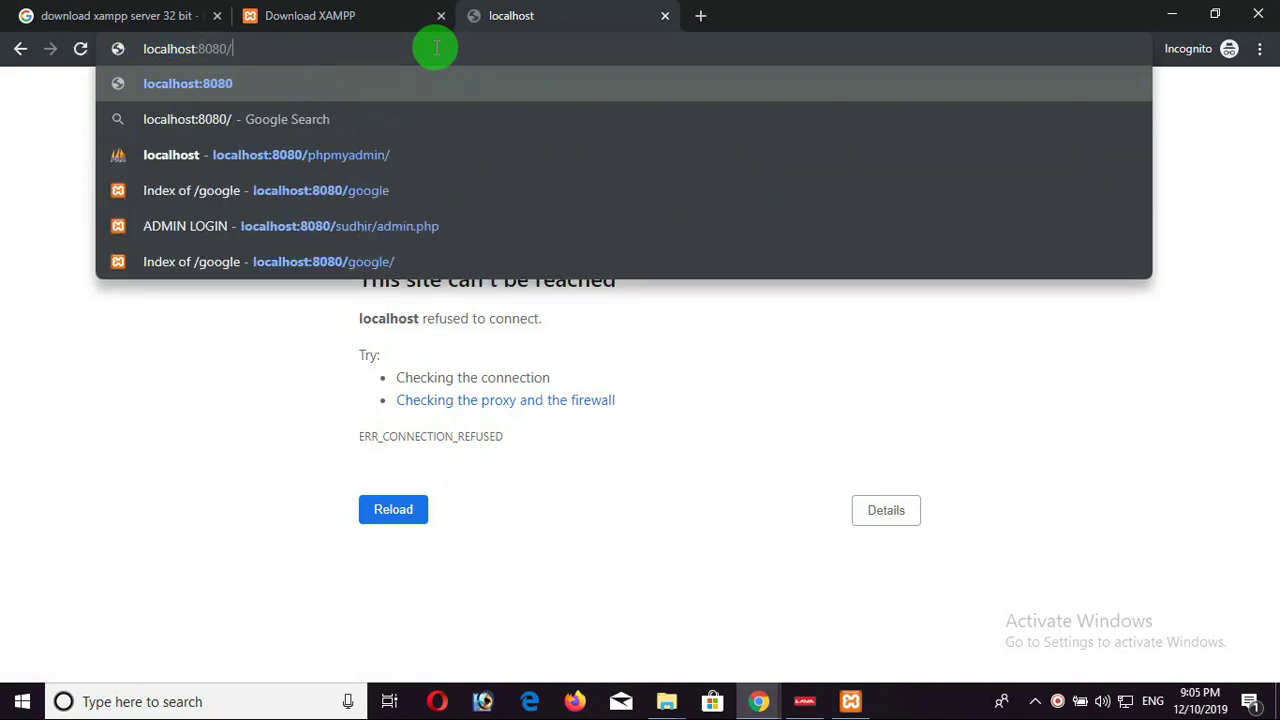
key(Return)
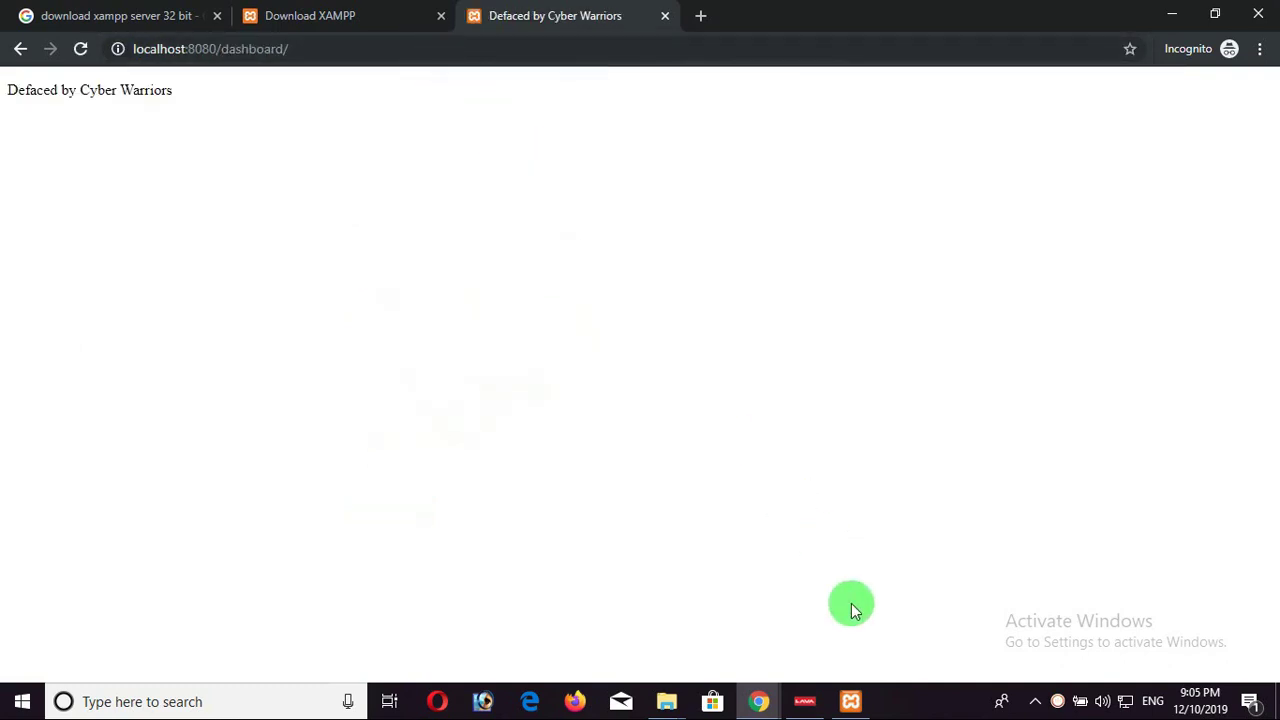
click(851, 701)
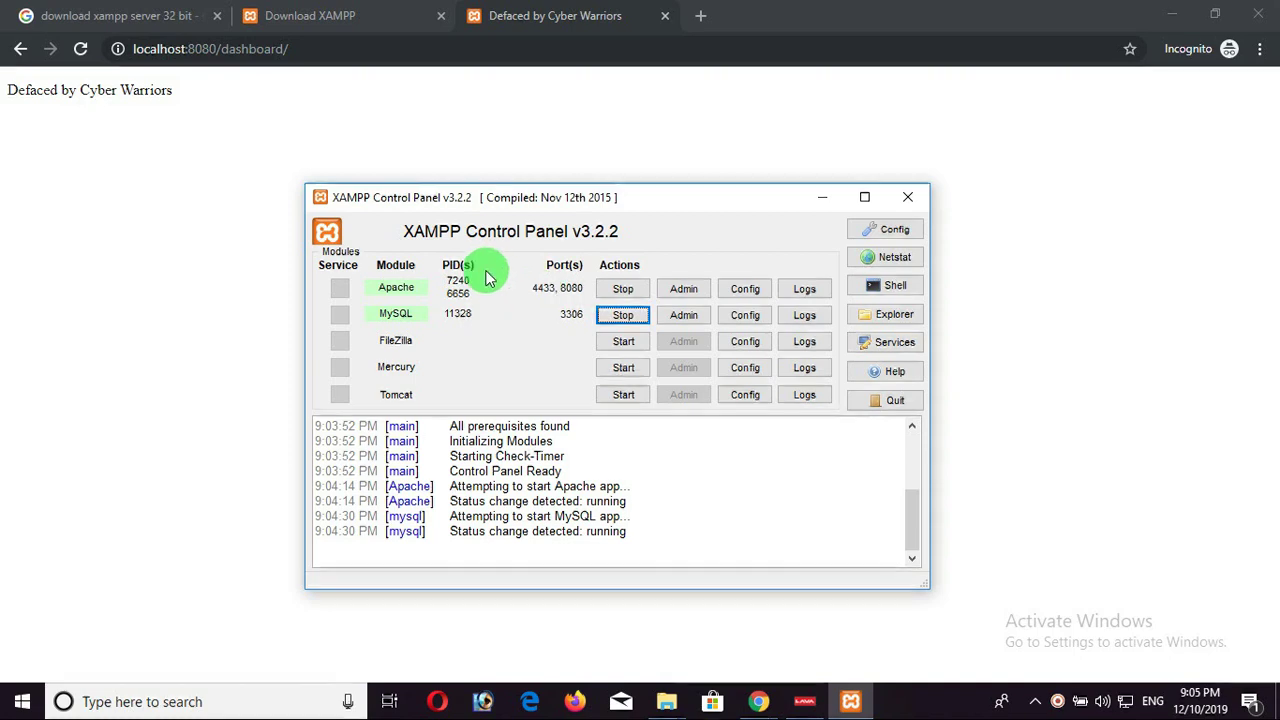
Clear the log selection, scroll the log to the top, and open Apache's Config file list.
drag(608, 504, 445, 420)
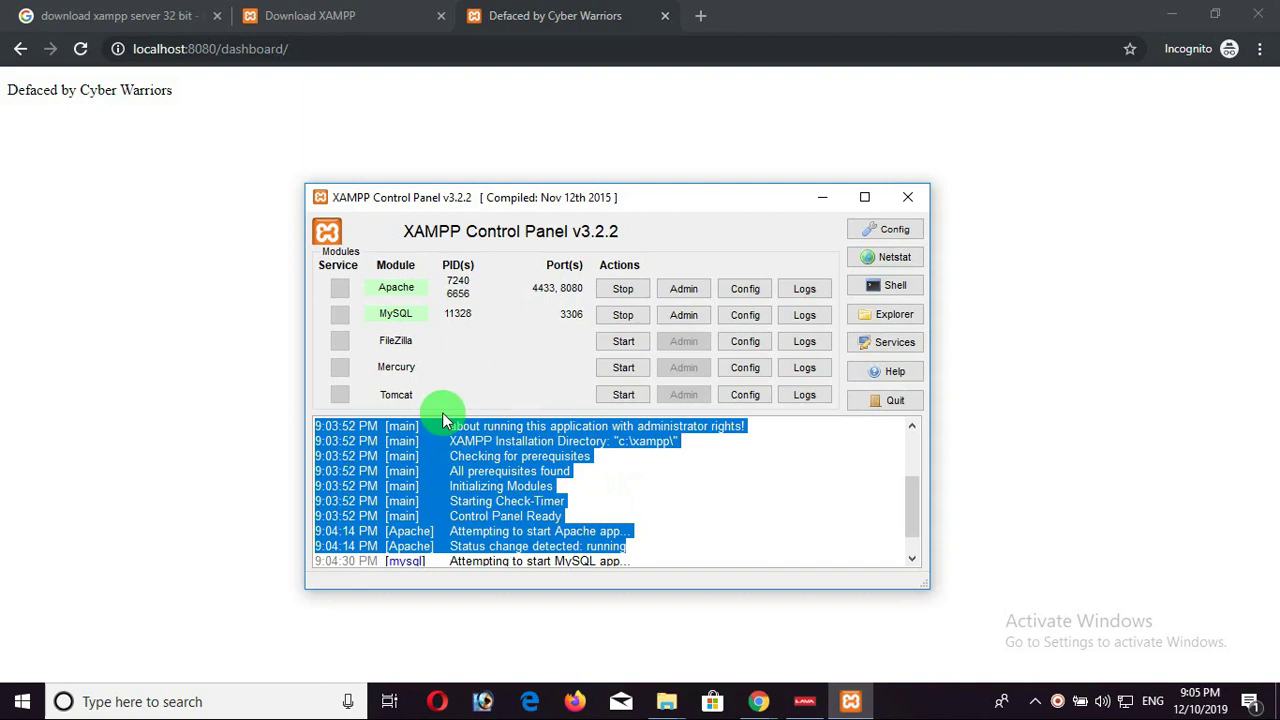
click(570, 494)
scroll(568, 497, up, 3)
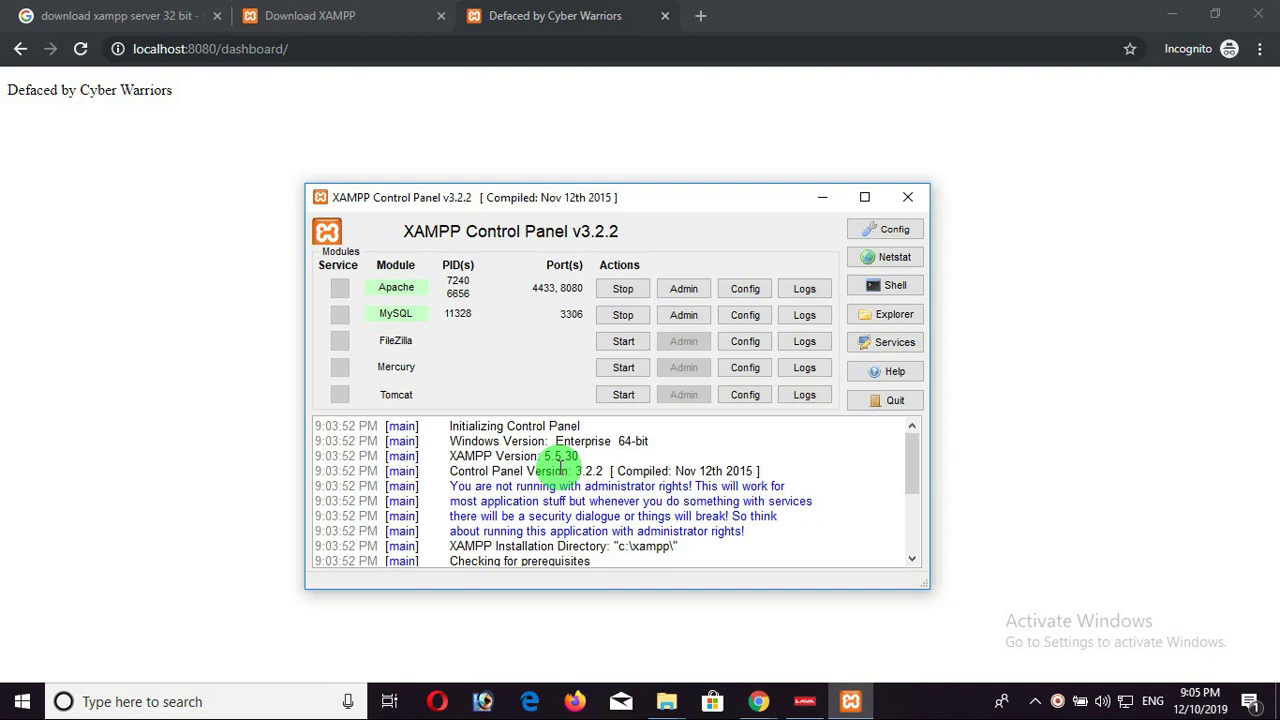
click(745, 288)
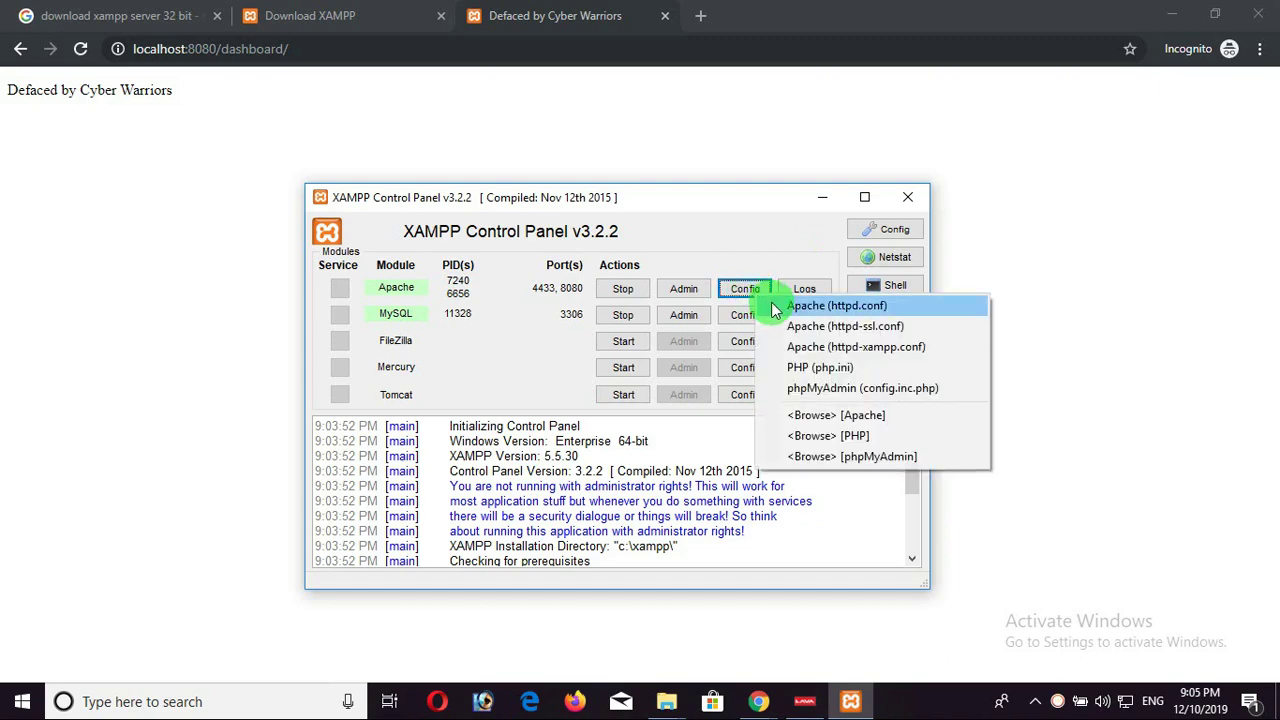
Open httpd.conf in Notepad and search for '80' to confirm the Listen 8080 line.
click(828, 308)
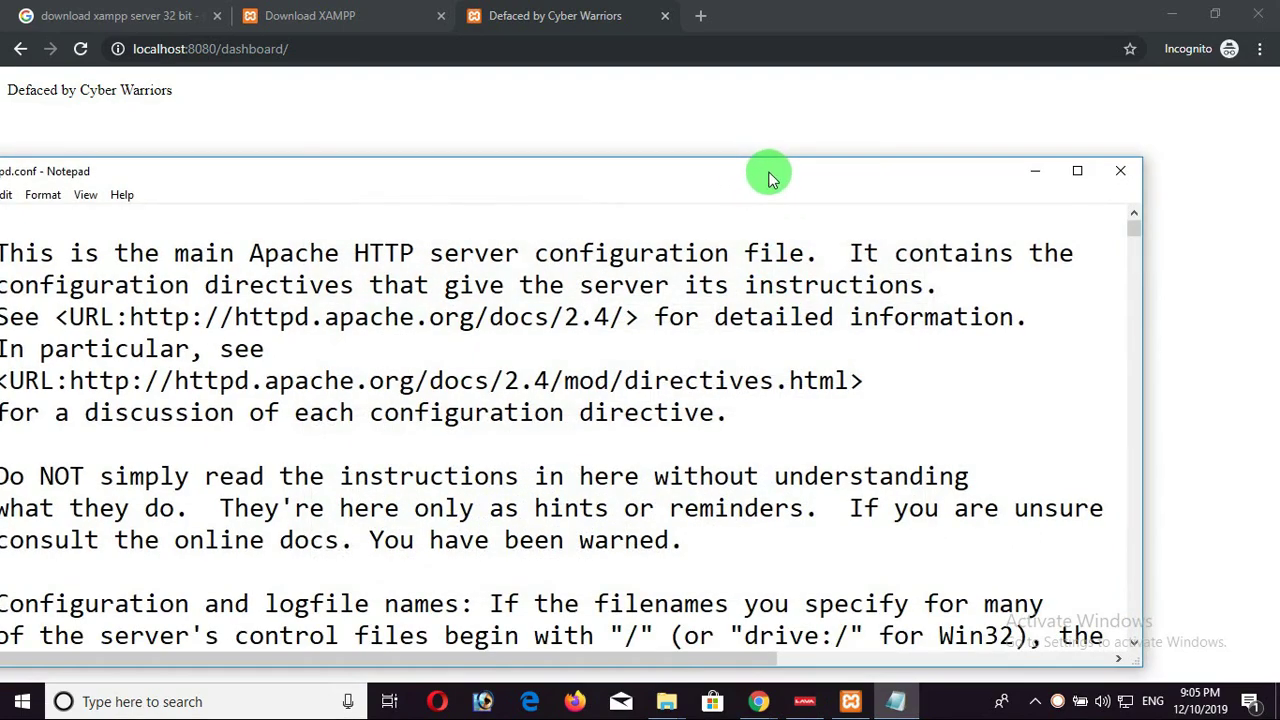
drag(766, 177, 868, 96)
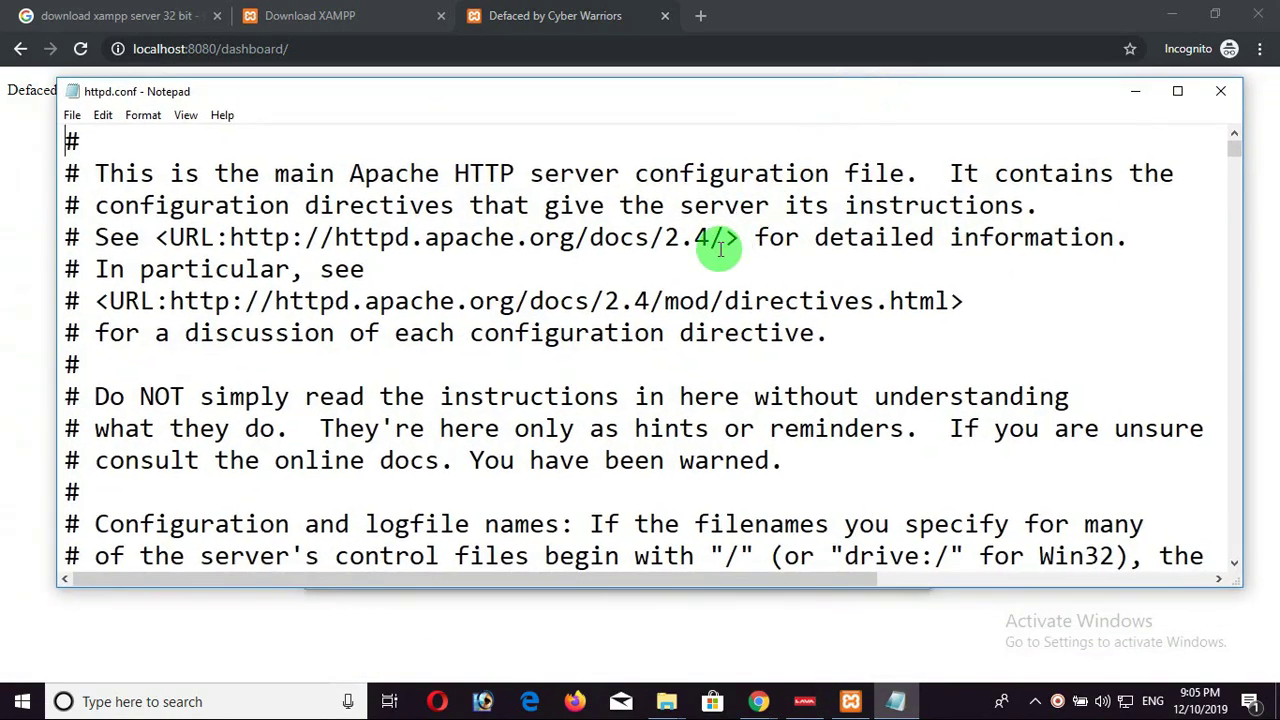
key(ctrl+f)
text(80)
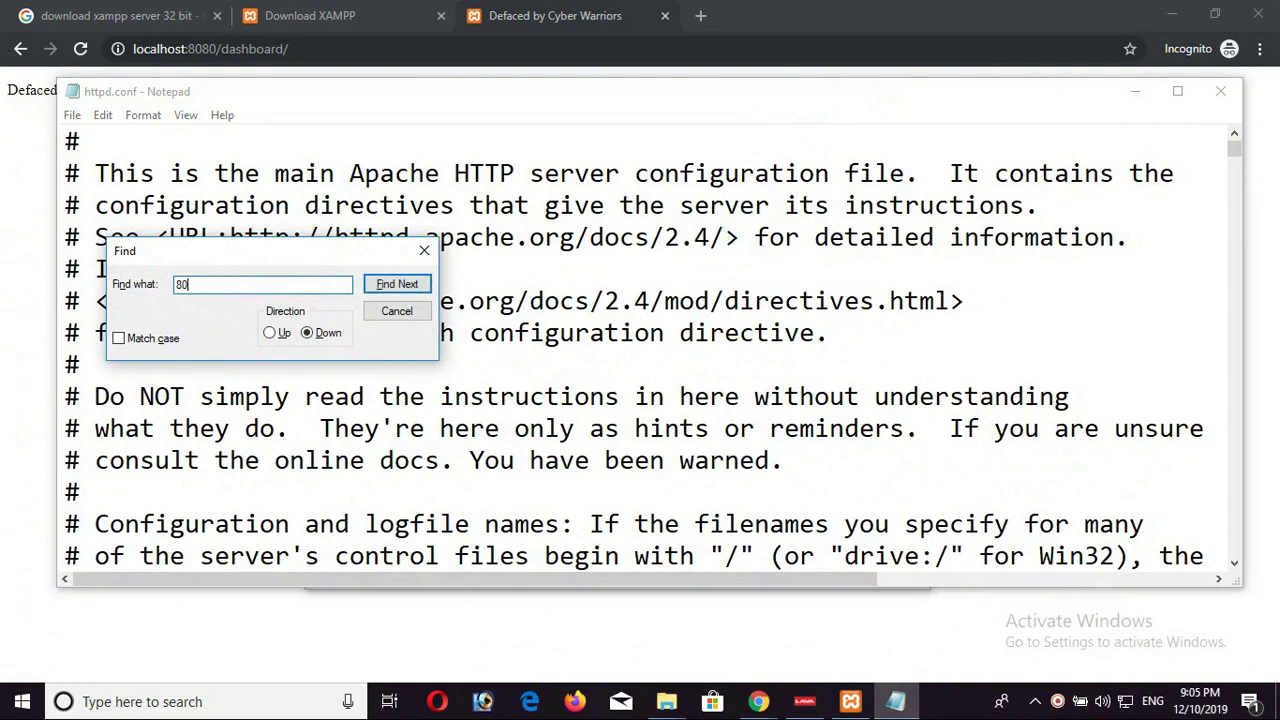
key(Return)
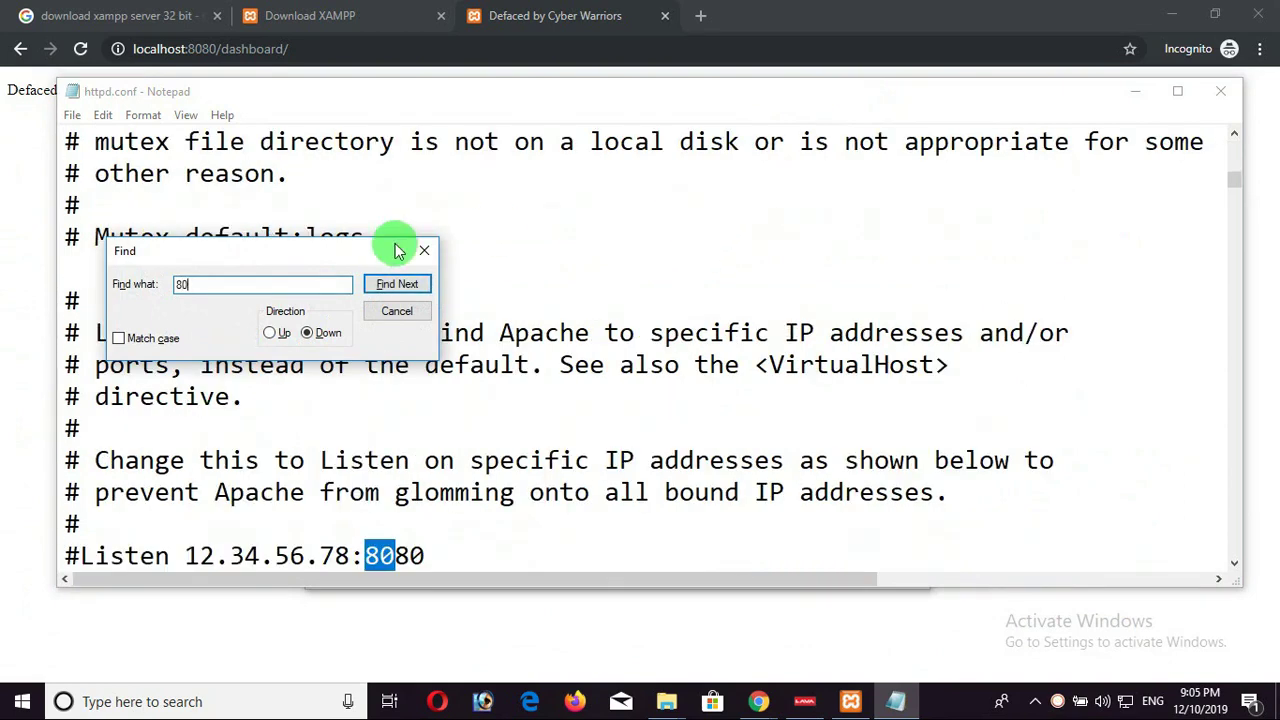
drag(394, 251, 746, 234)
click(439, 558)
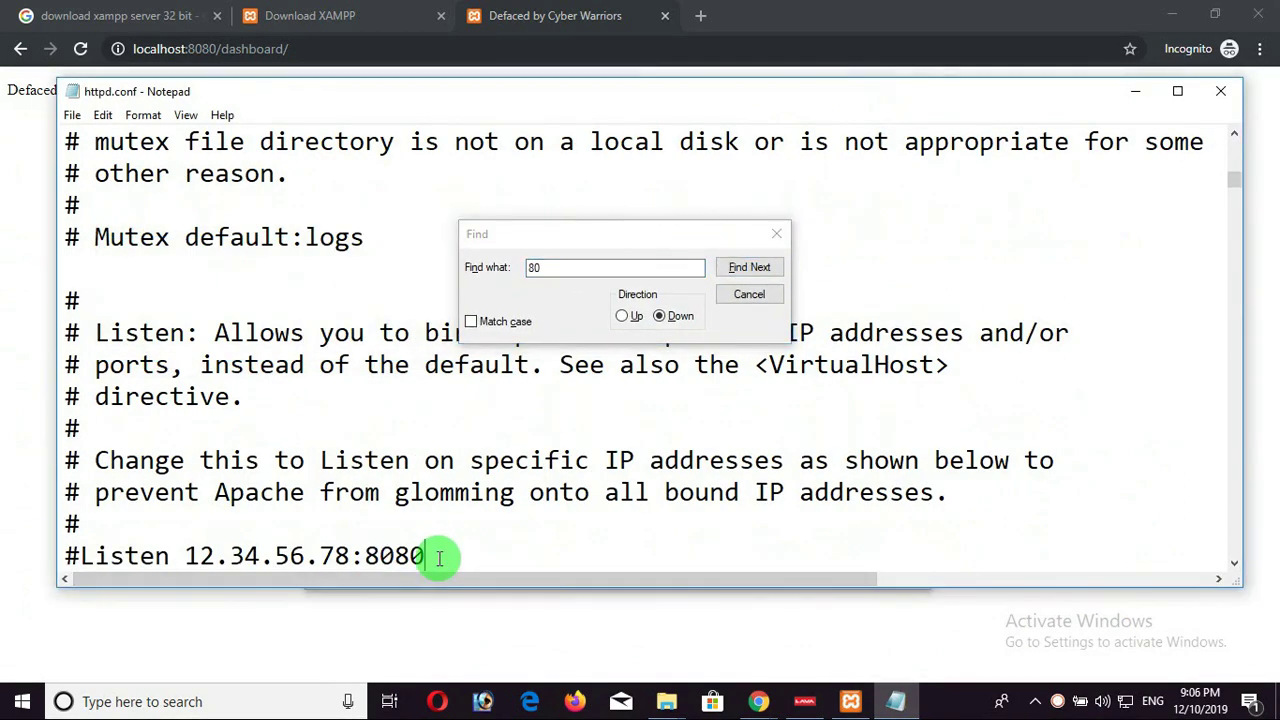
scroll(435, 556, down, 1)
drag(395, 463, 422, 463)
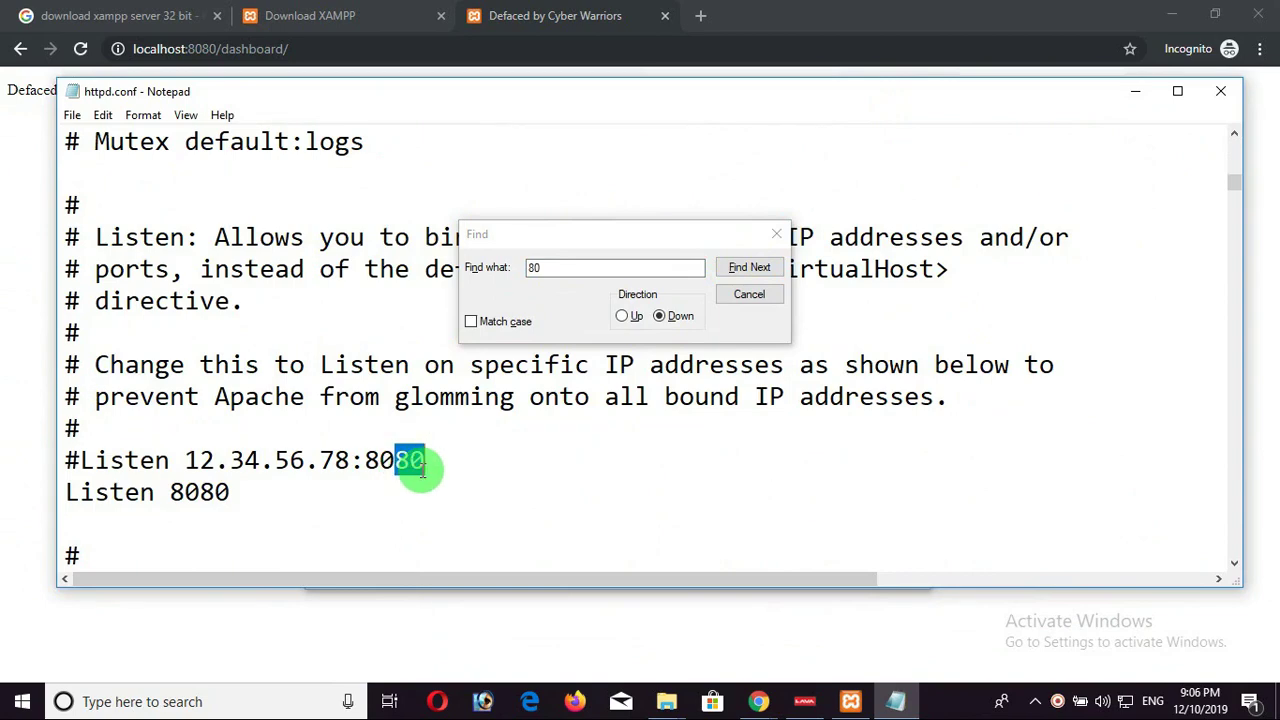
drag(199, 492, 231, 492)
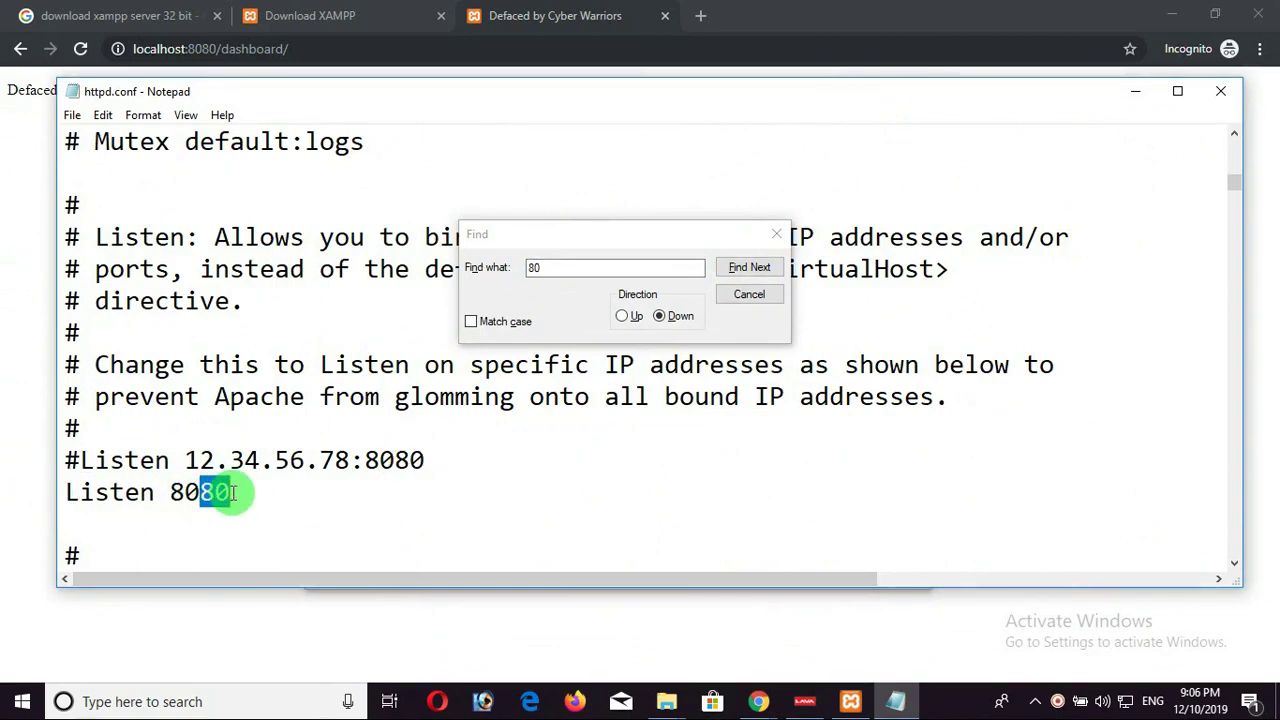
click(242, 493)
Confirm ServerName localhost:8080 as the last '80' match, then close Find and Notepad.
scroll(222, 492, down, 1)
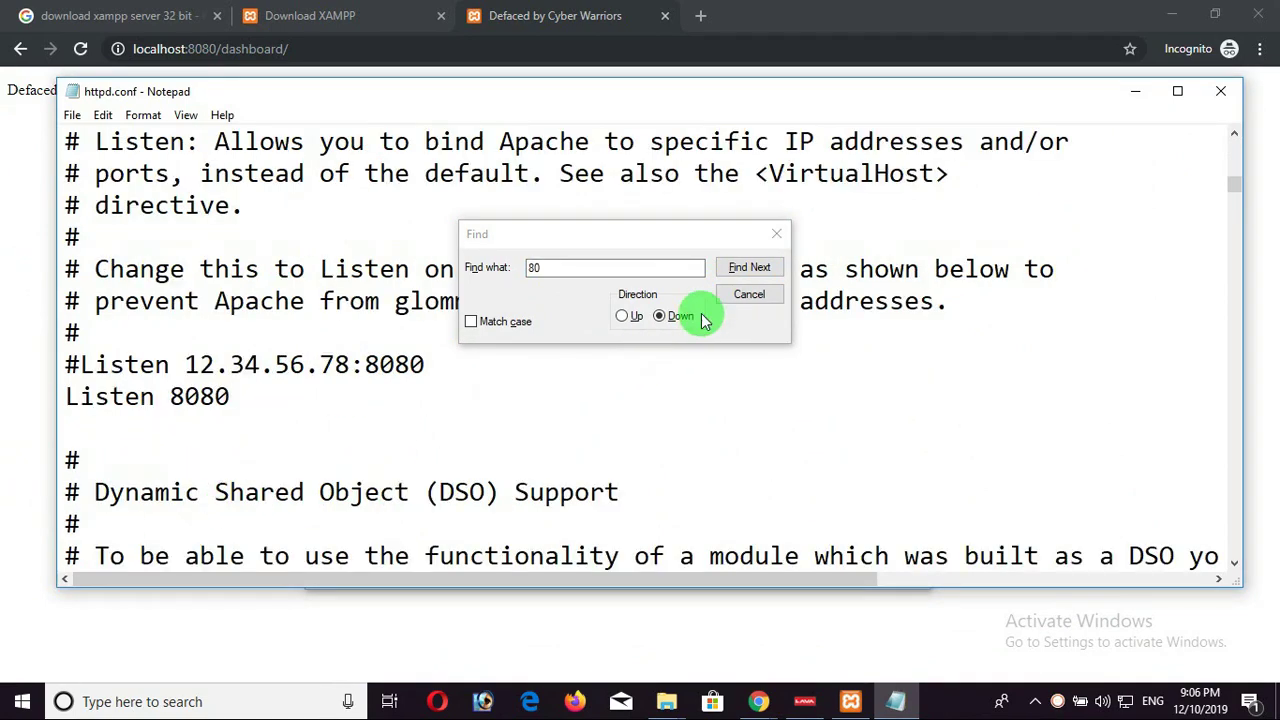
click(745, 267)
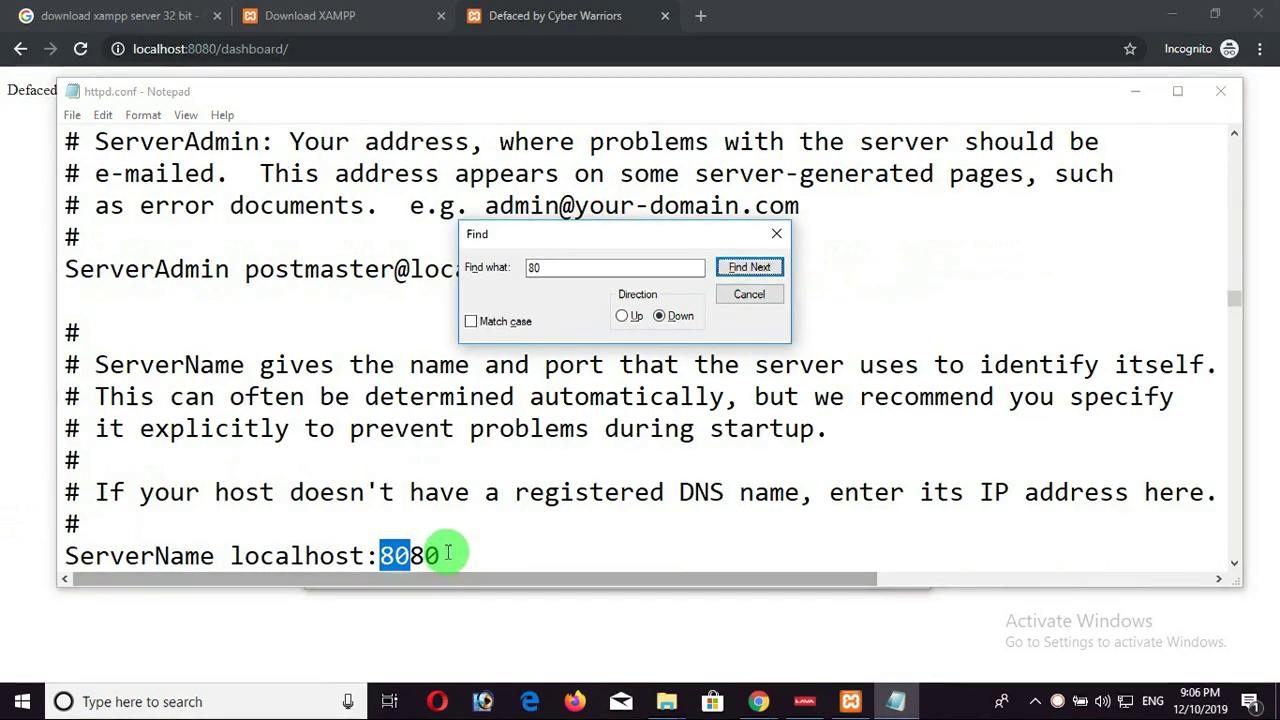
drag(448, 554, 410, 554)
click(739, 268)
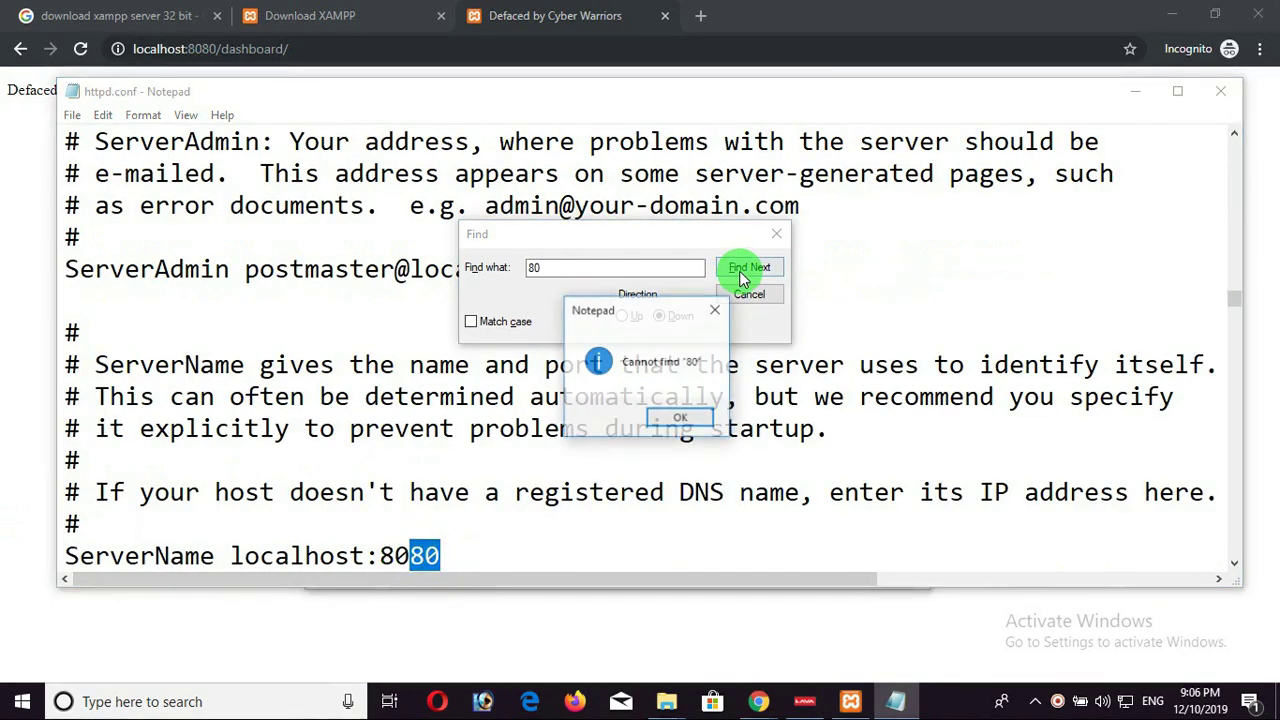
click(684, 418)
click(776, 234)
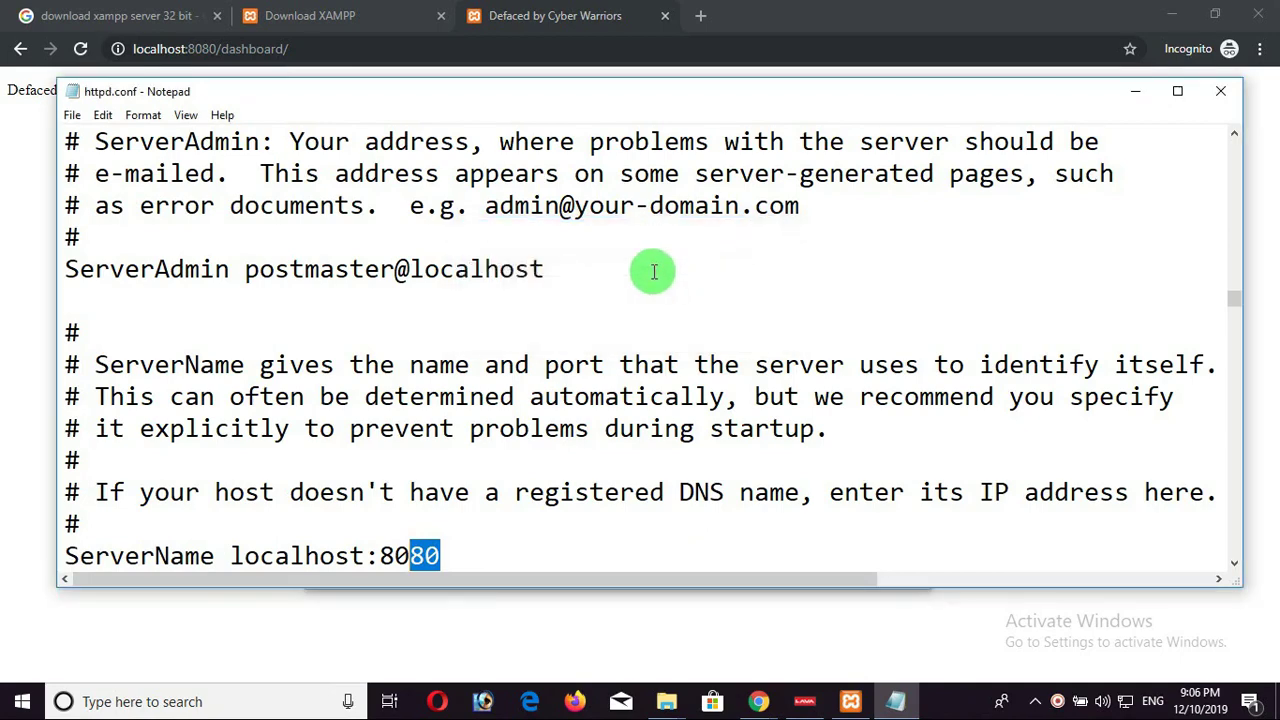
click(653, 271)
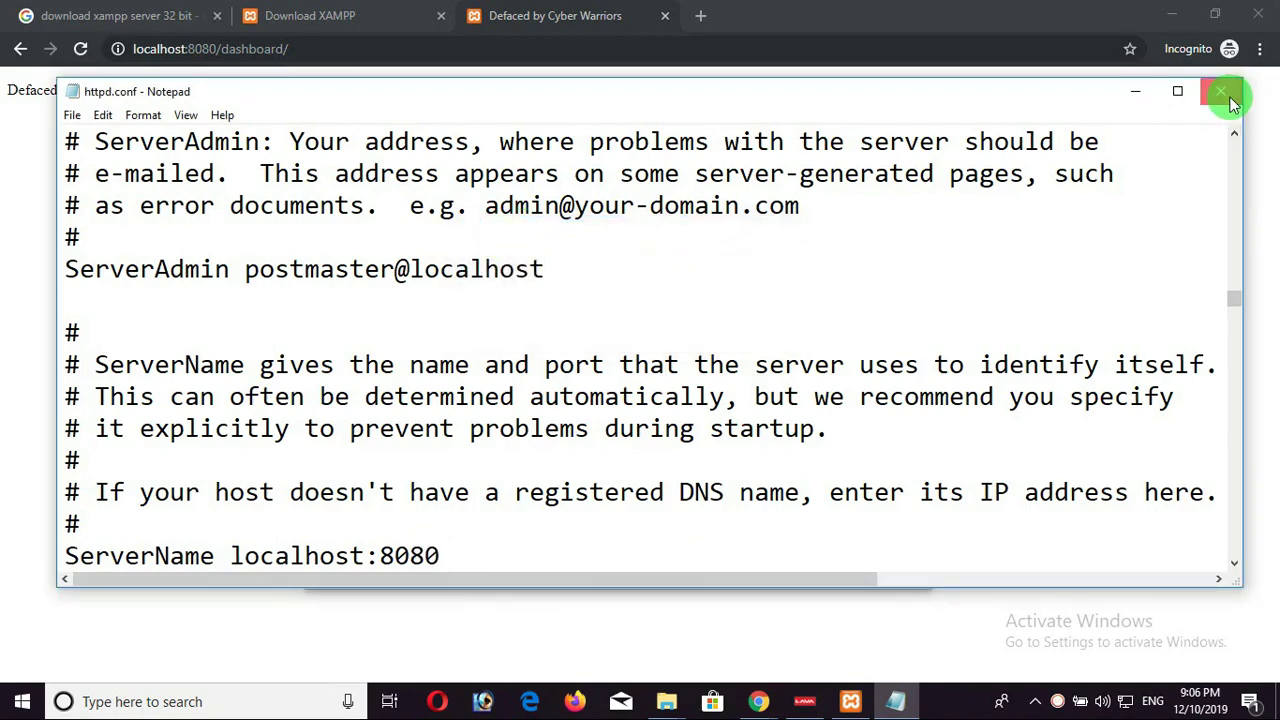
click(1221, 92)
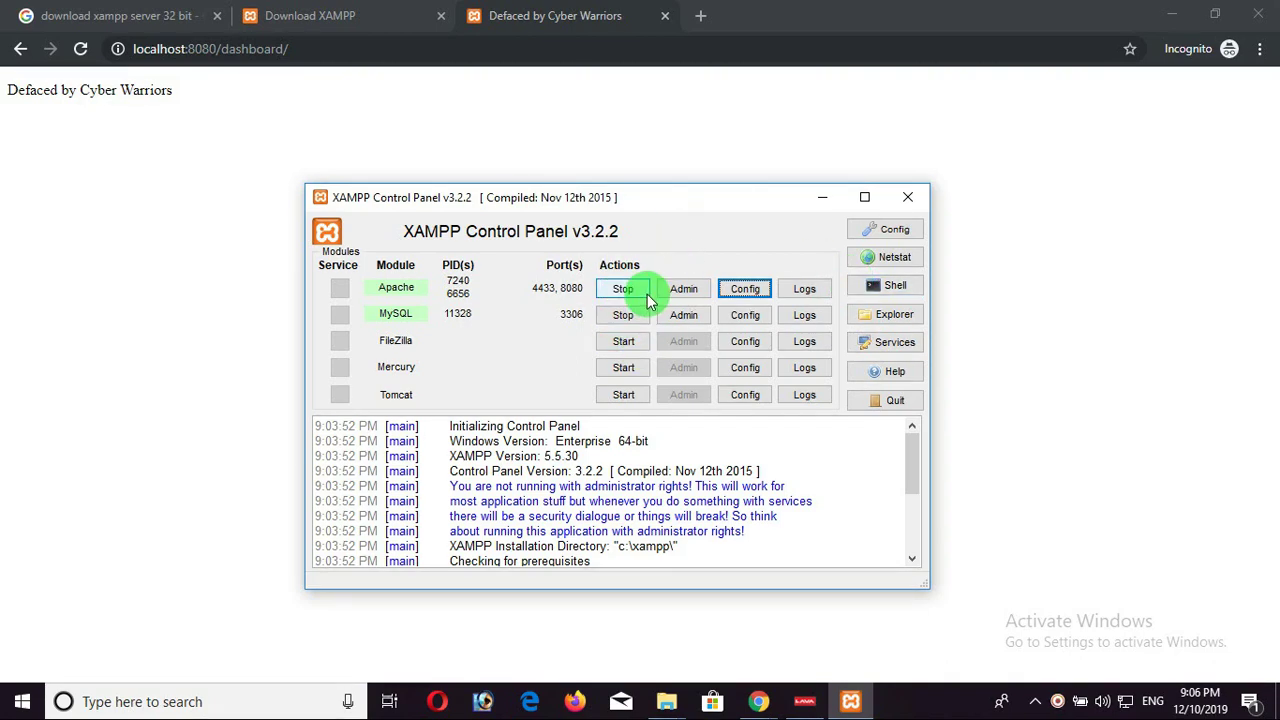
Highlight the 8080 port in Chrome's localhost address, then return to the XAMPP Control Panel.
drag(632, 503, 455, 428)
click(845, 483)
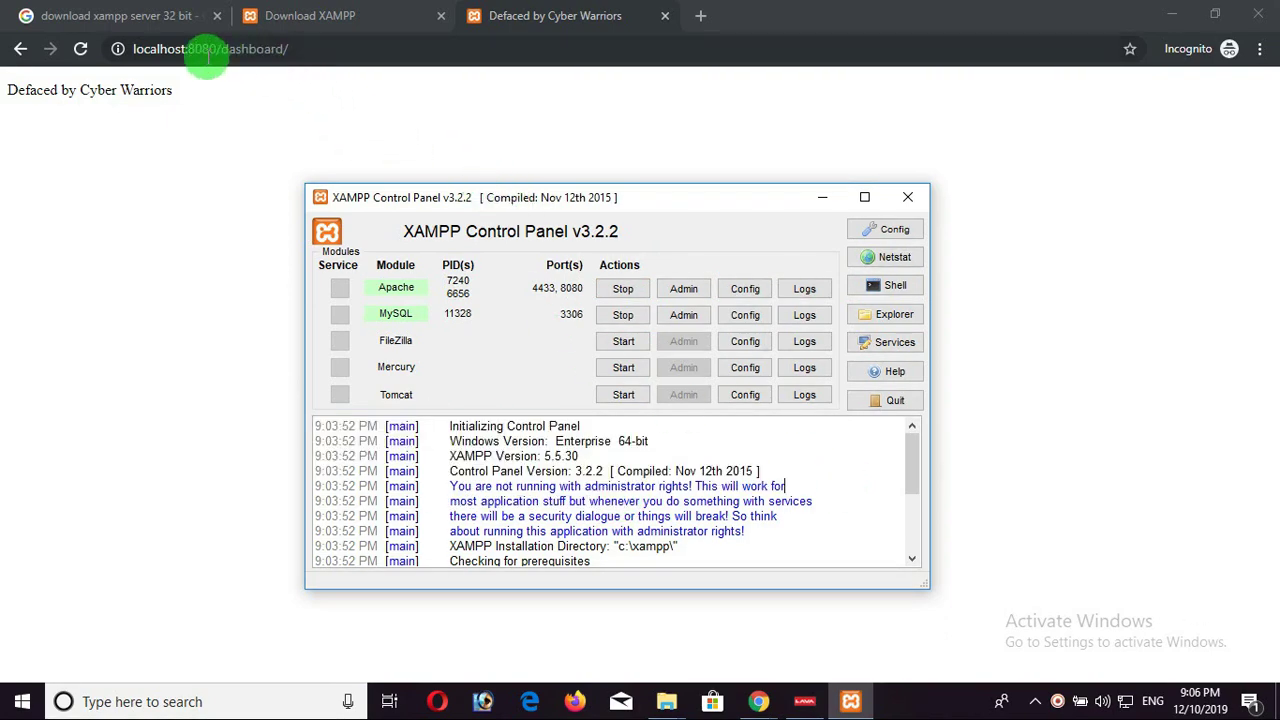
drag(204, 49, 315, 53)
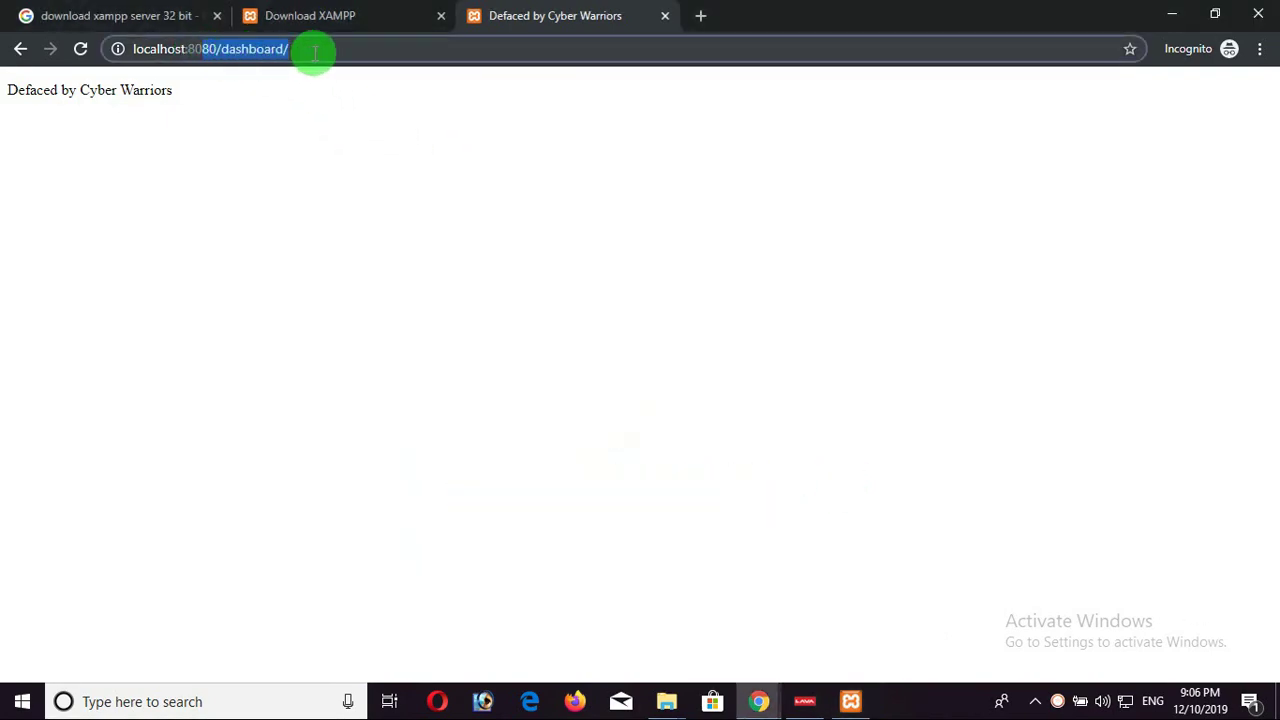
click(399, 199)
click(850, 701)
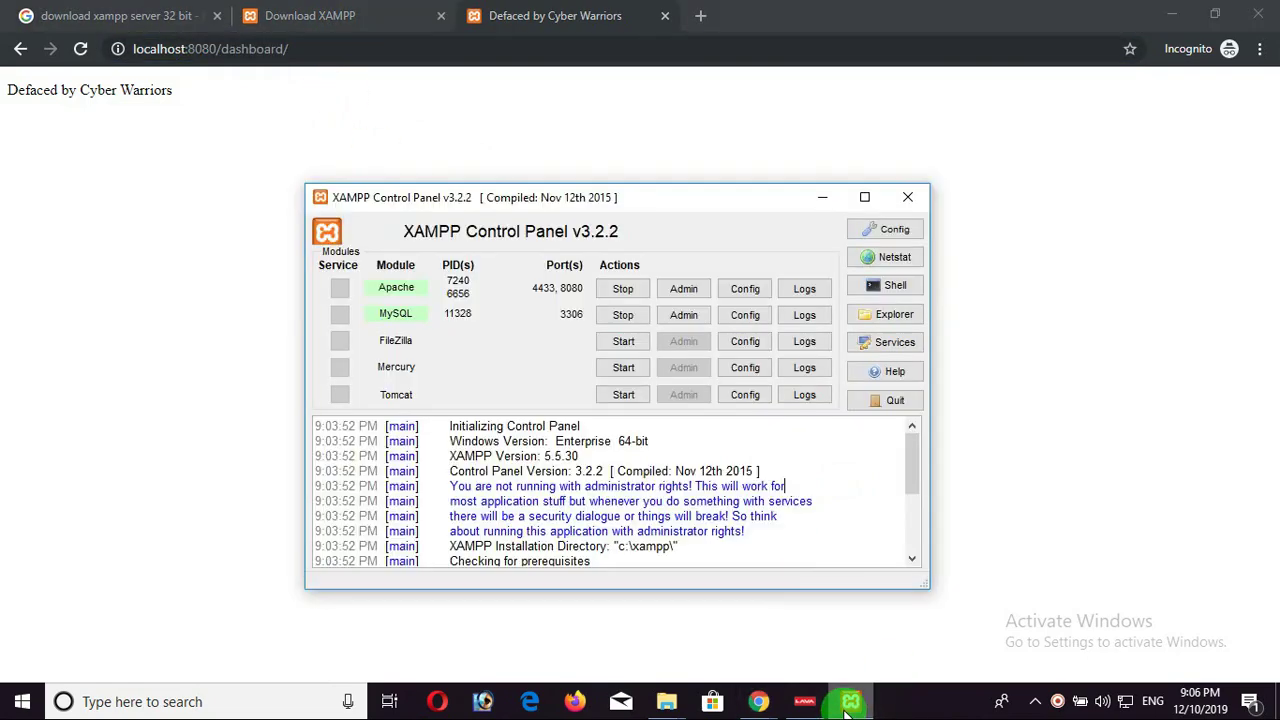
Open Apache's httpd-ssl.conf and search for '80', which has no match, then for '443'.
click(714, 400)
click(742, 288)
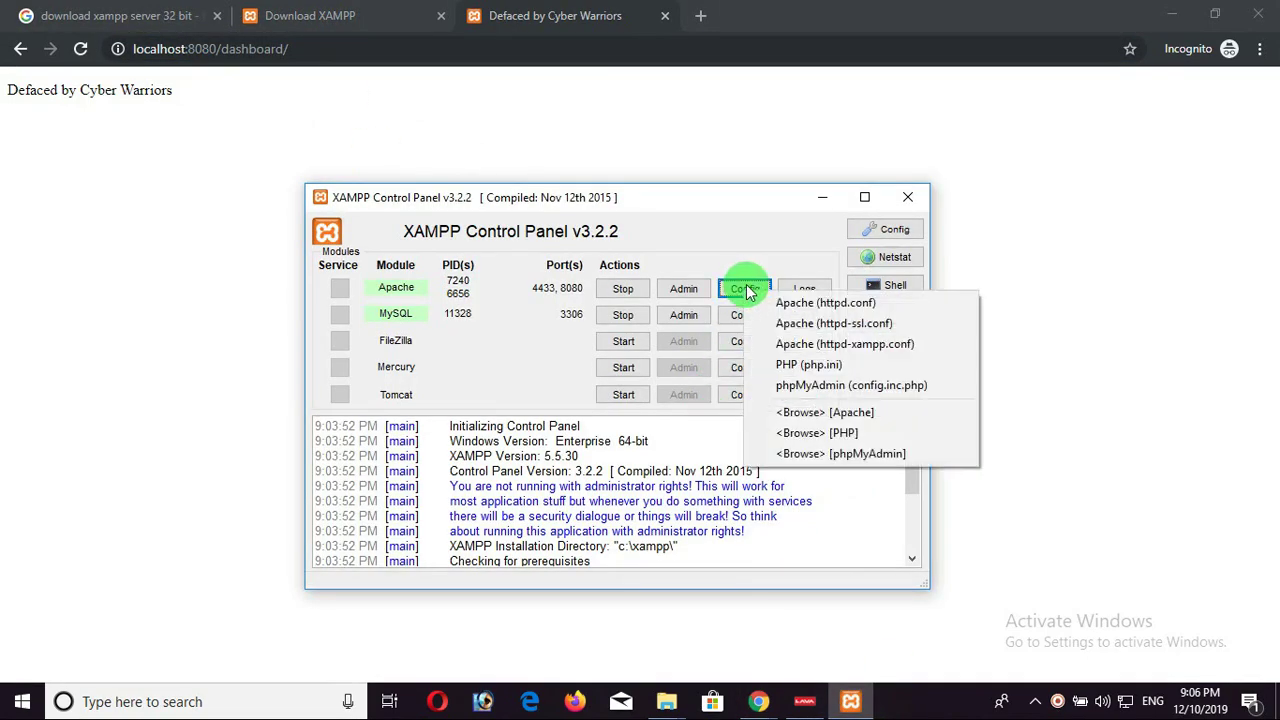
click(826, 326)
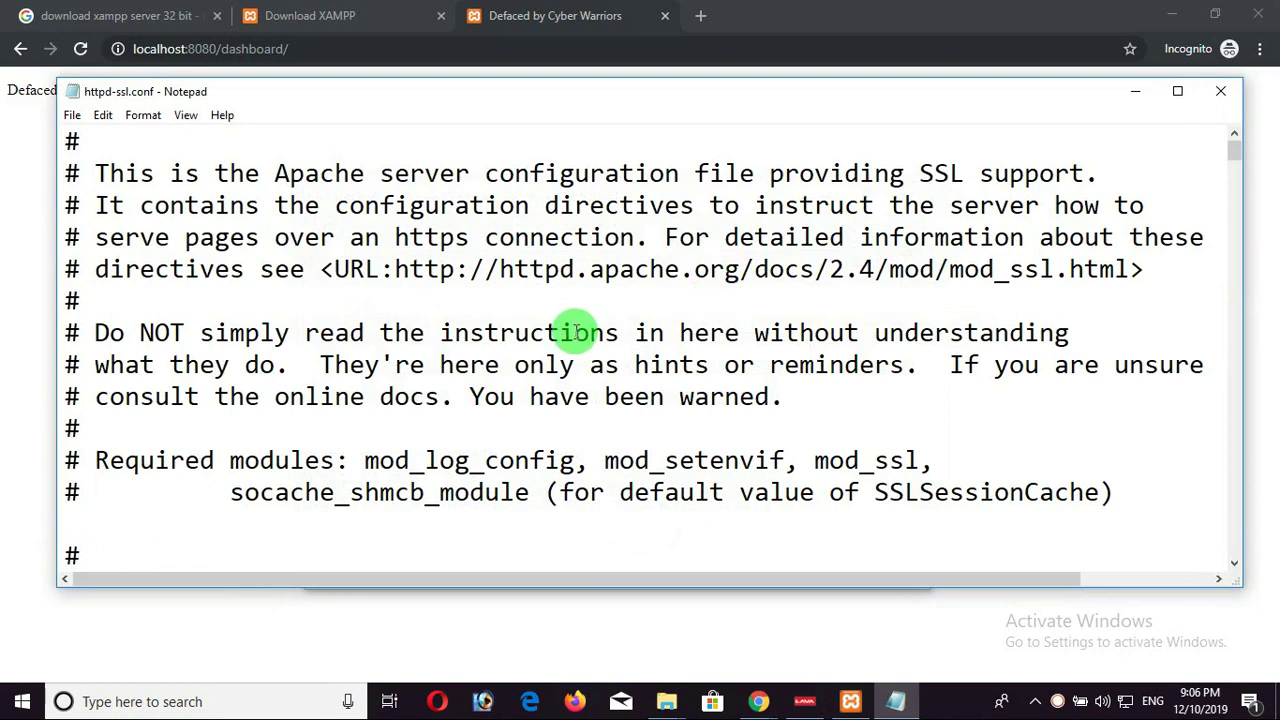
key(ctrl+f)
text(80)
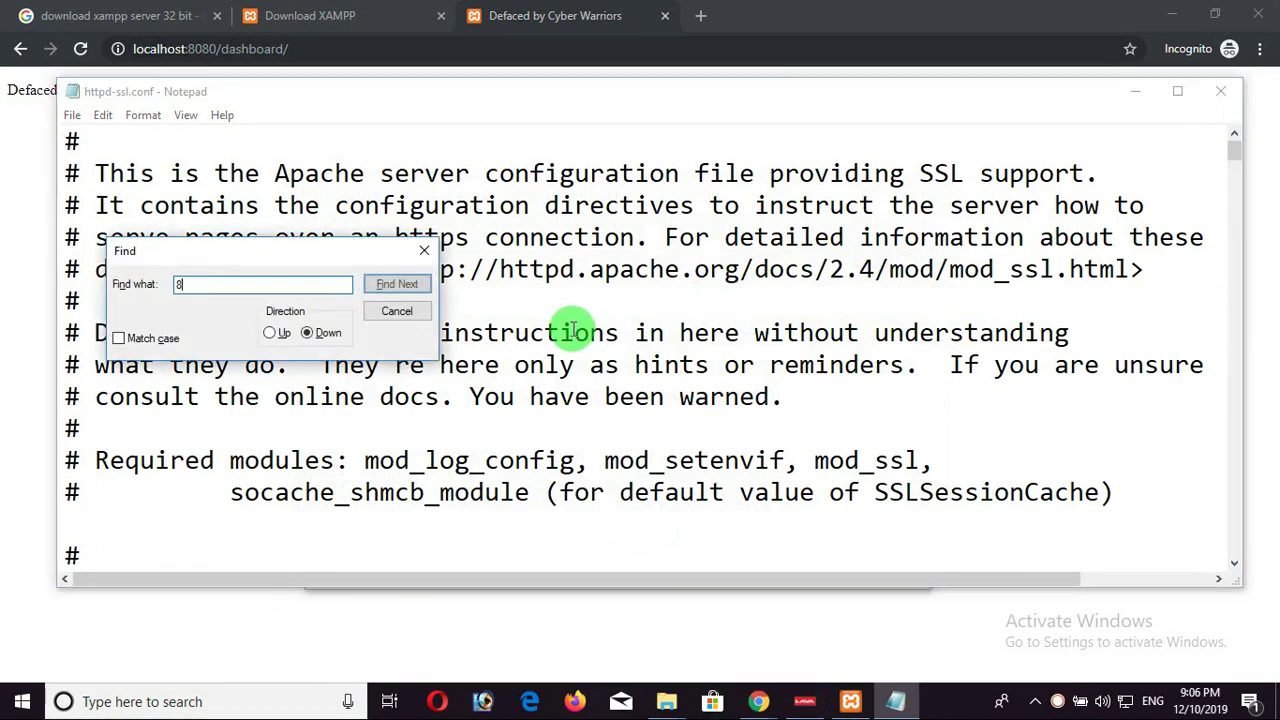
key(Return)
key(Return)
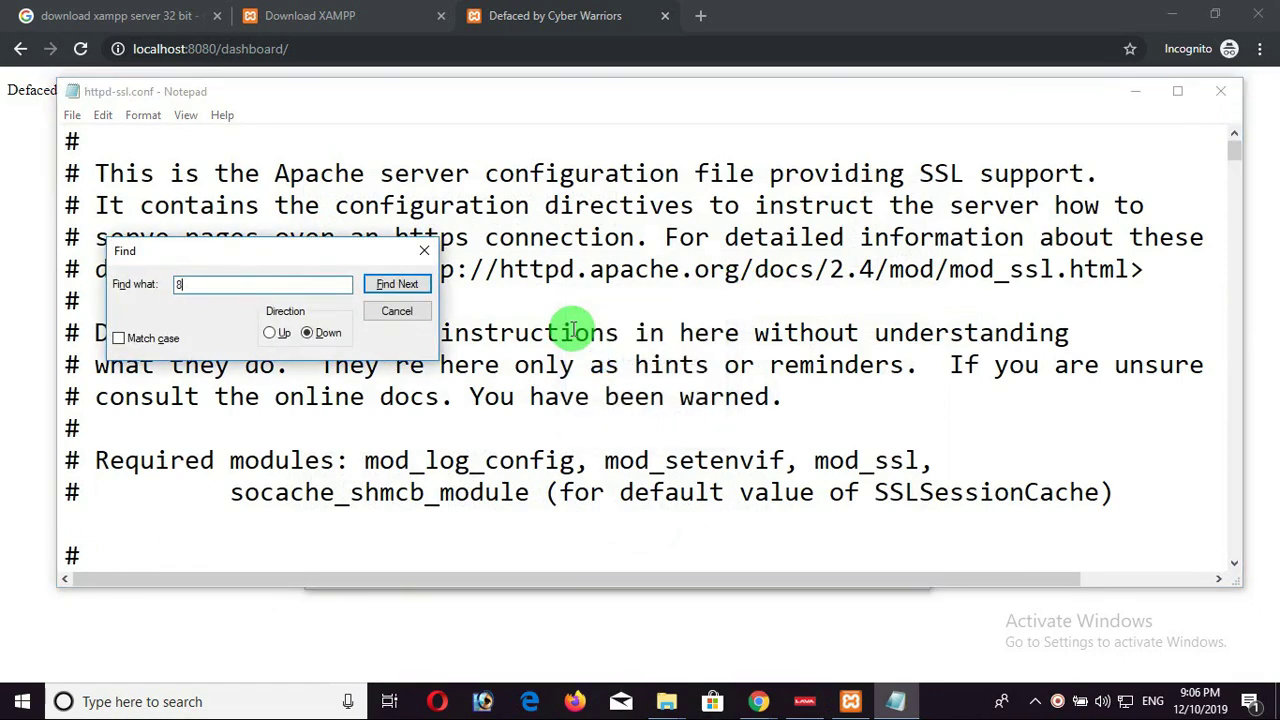
key(BackSpace)
text(443)
key(Return)
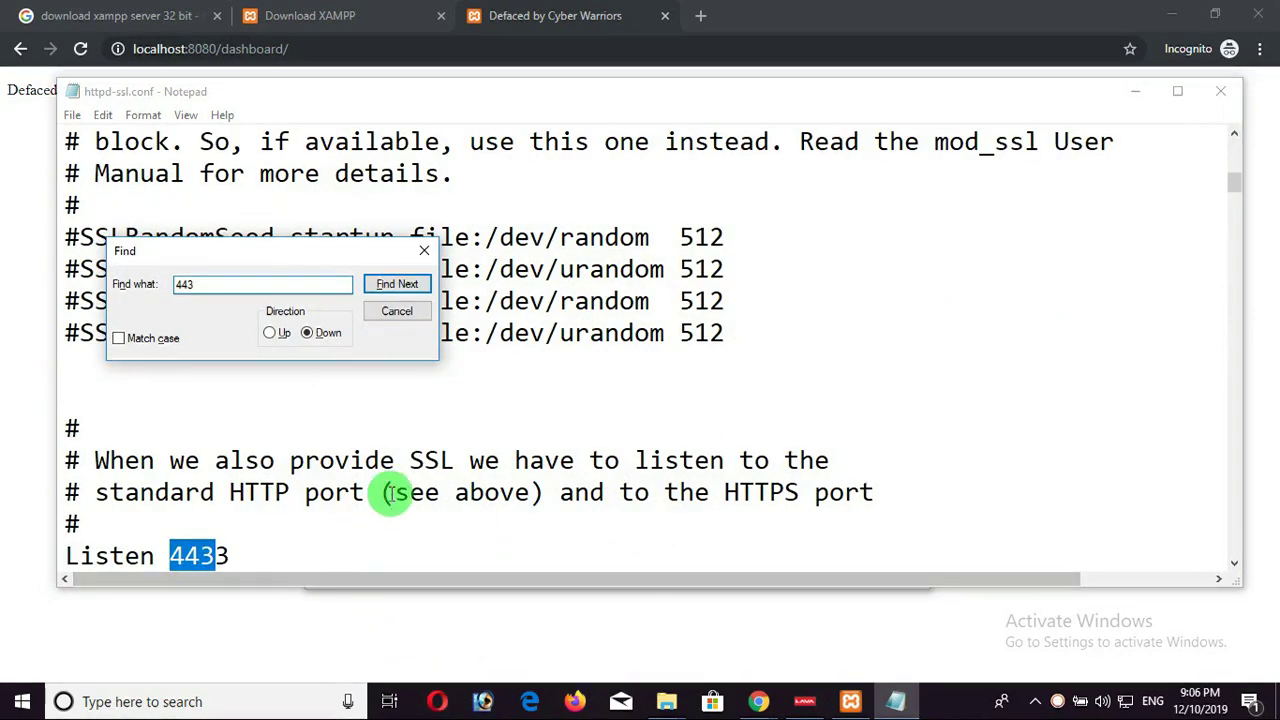
click(373, 285)
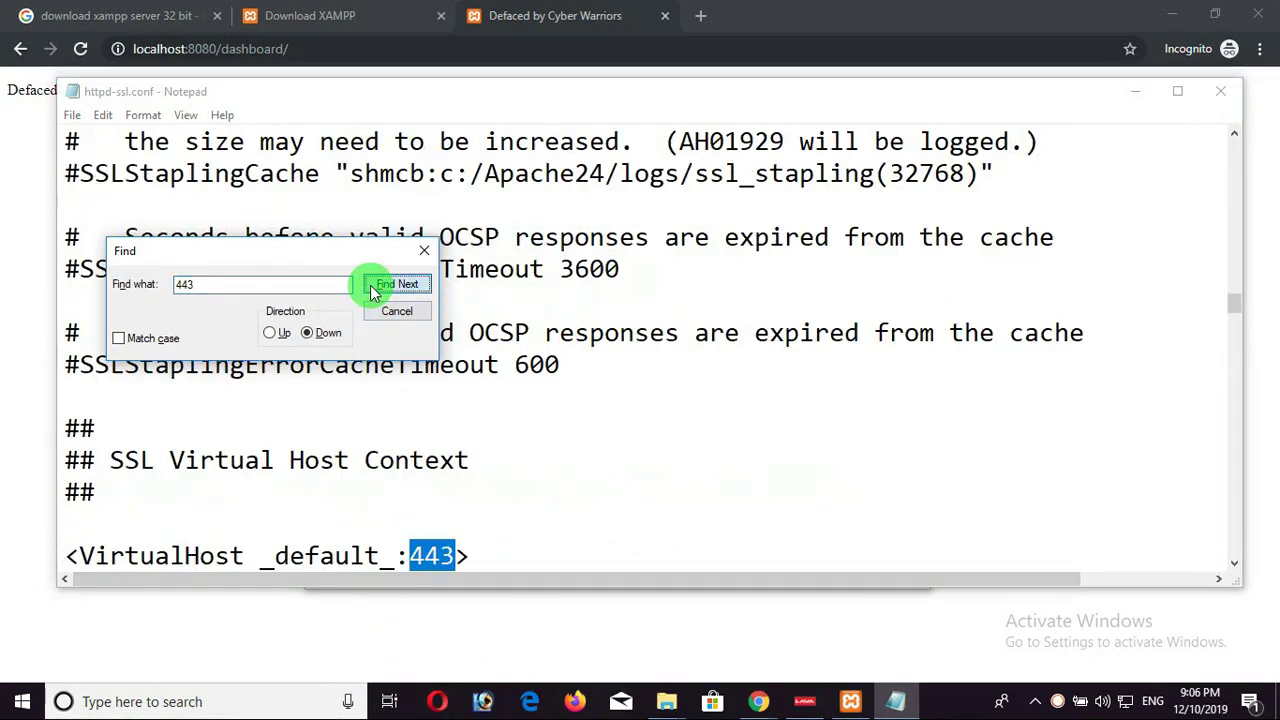
click(373, 288)
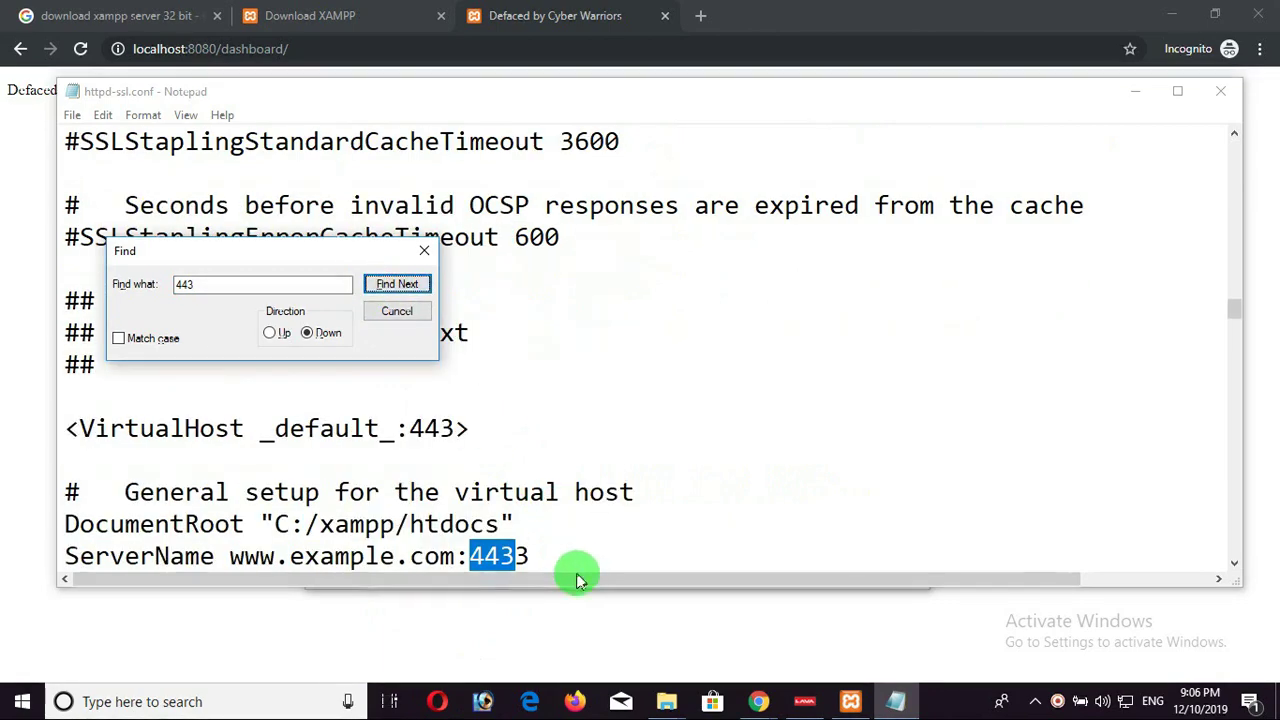
click(543, 557)
click(380, 287)
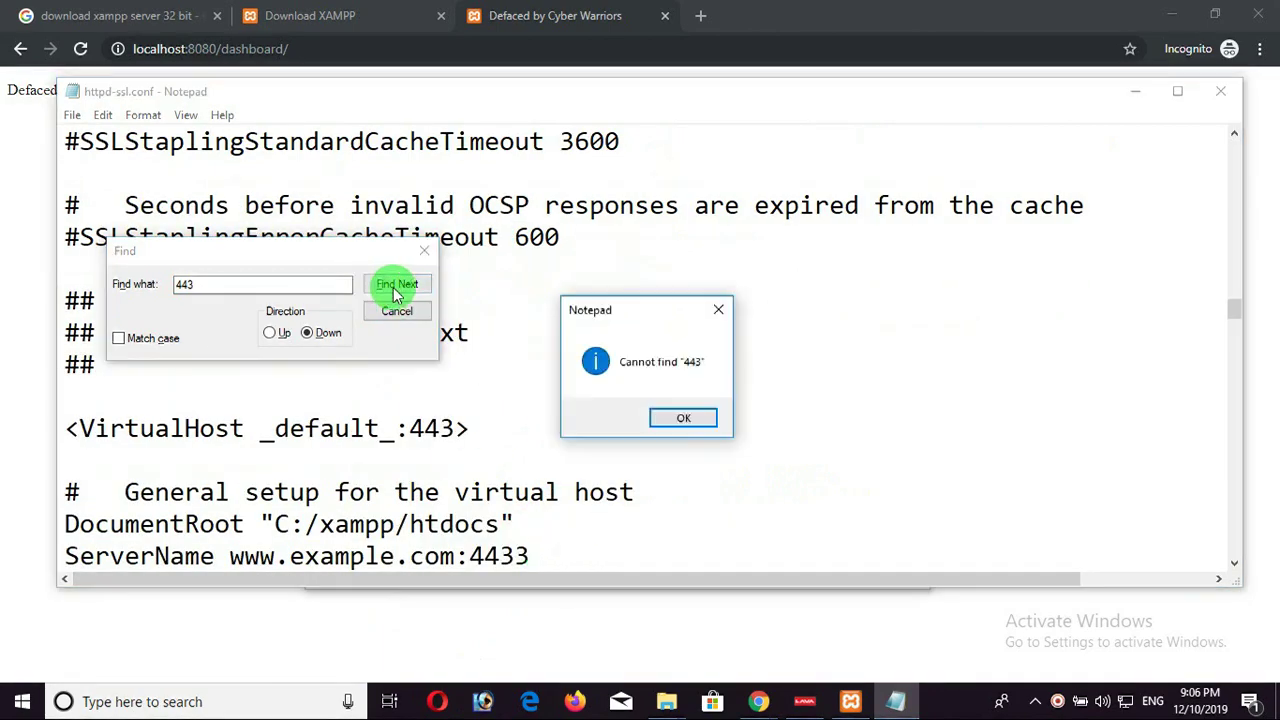
click(668, 418)
click(430, 253)
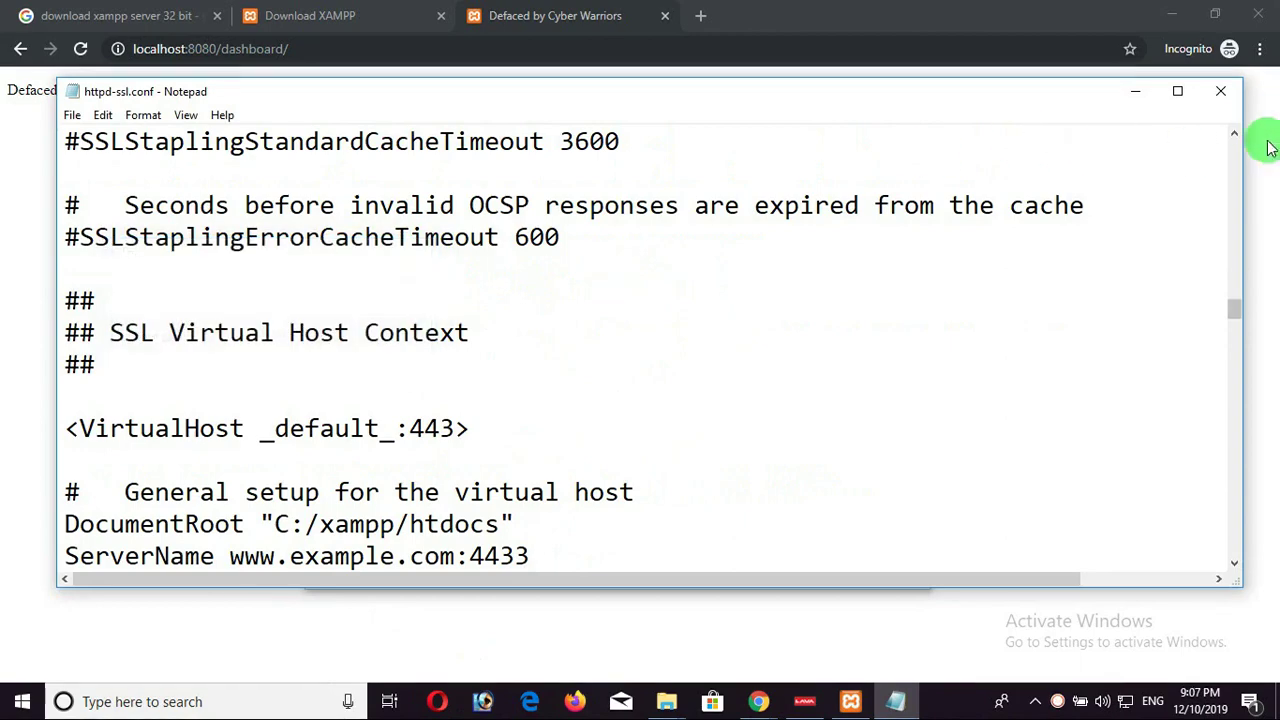
click(1220, 91)
click(748, 314)
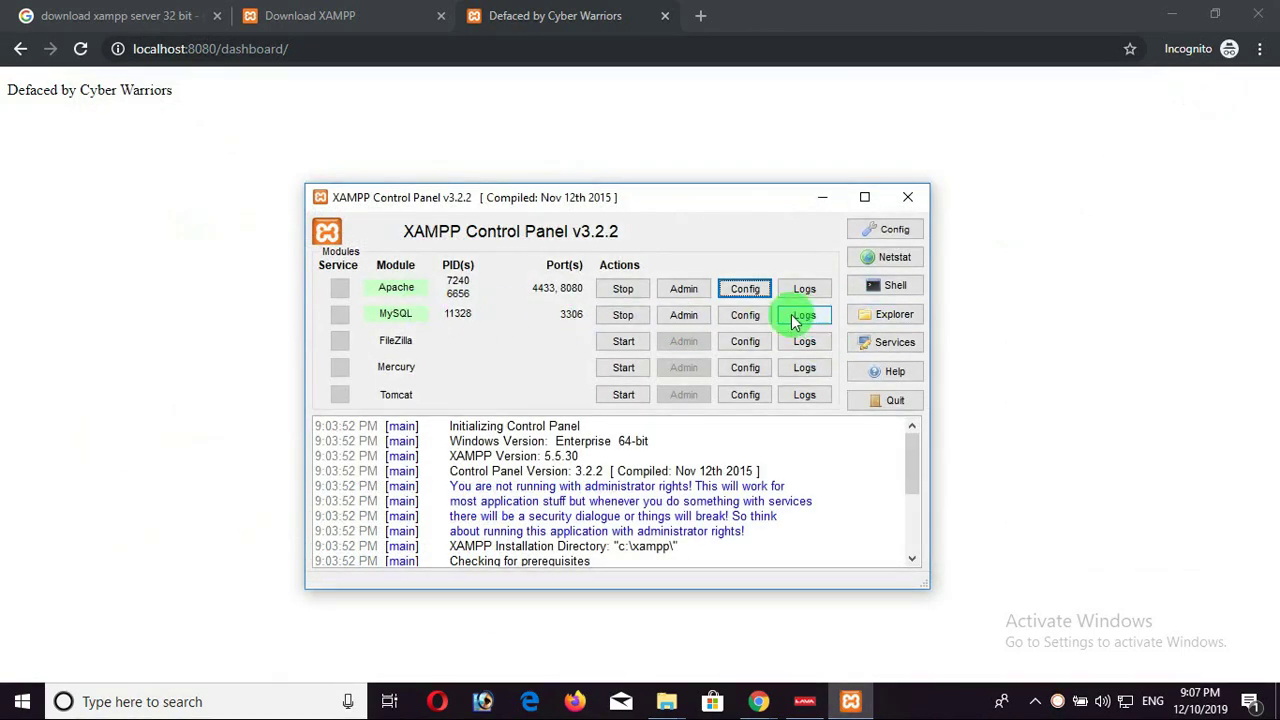
Close the XAMPP Control Panel window and quit XAMPP from its system-tray icon.
click(750, 203)
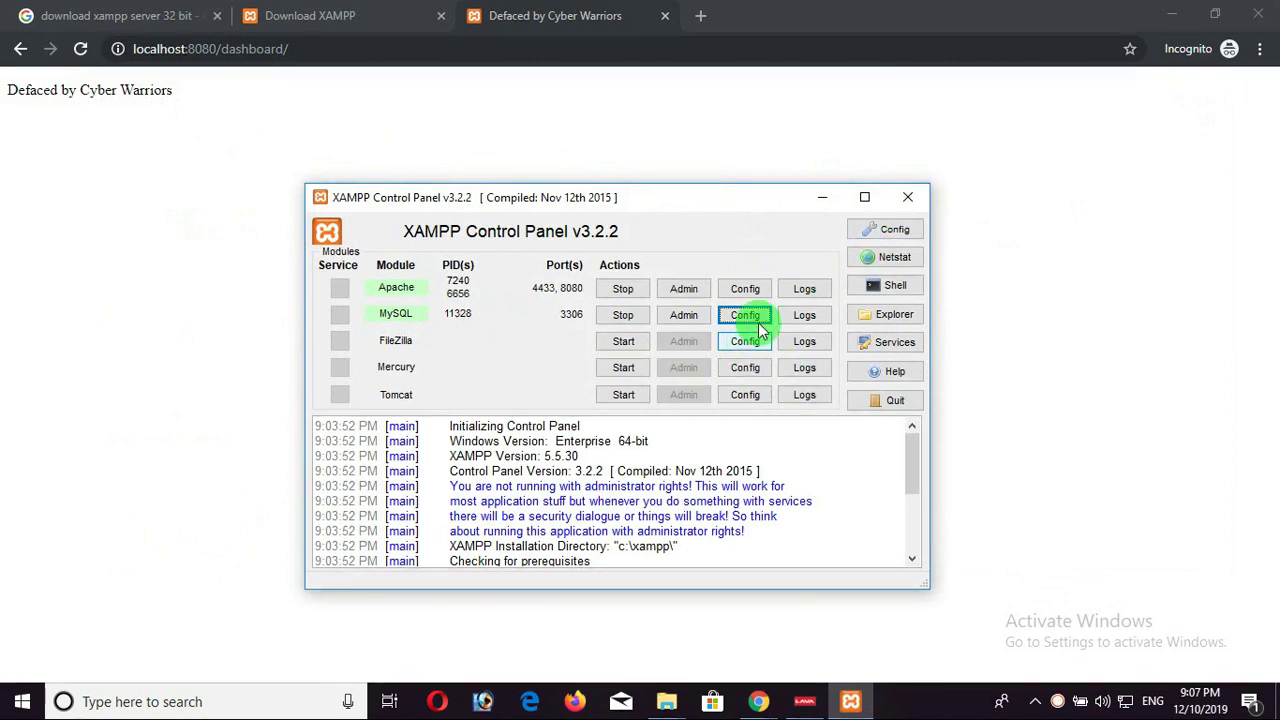
click(907, 203)
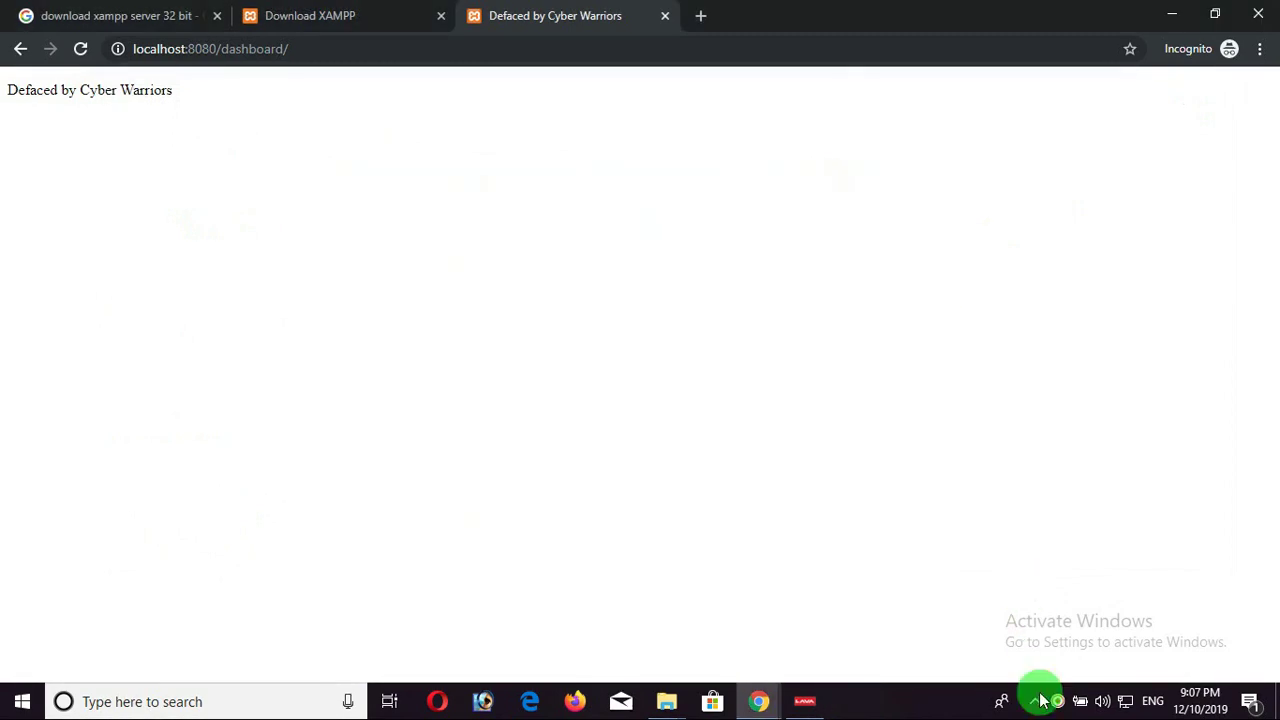
click(1036, 701)
right_click(1053, 662)
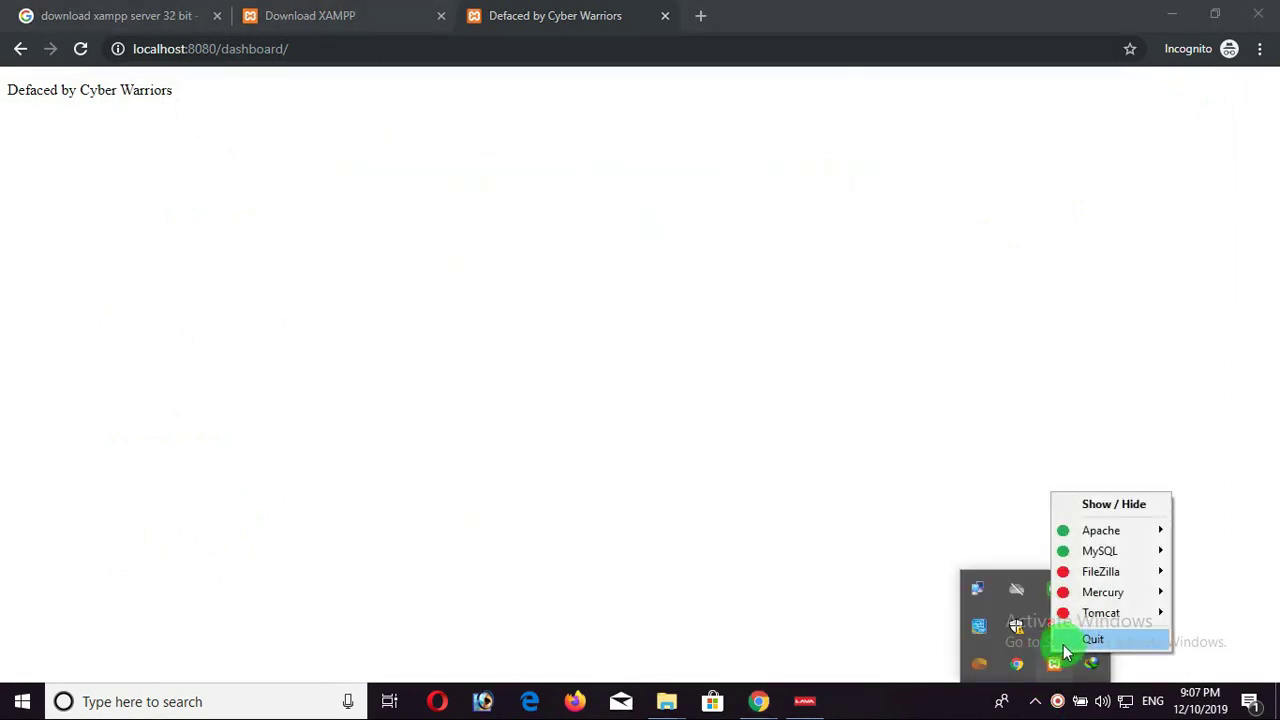
click(1075, 642)
click(838, 466)
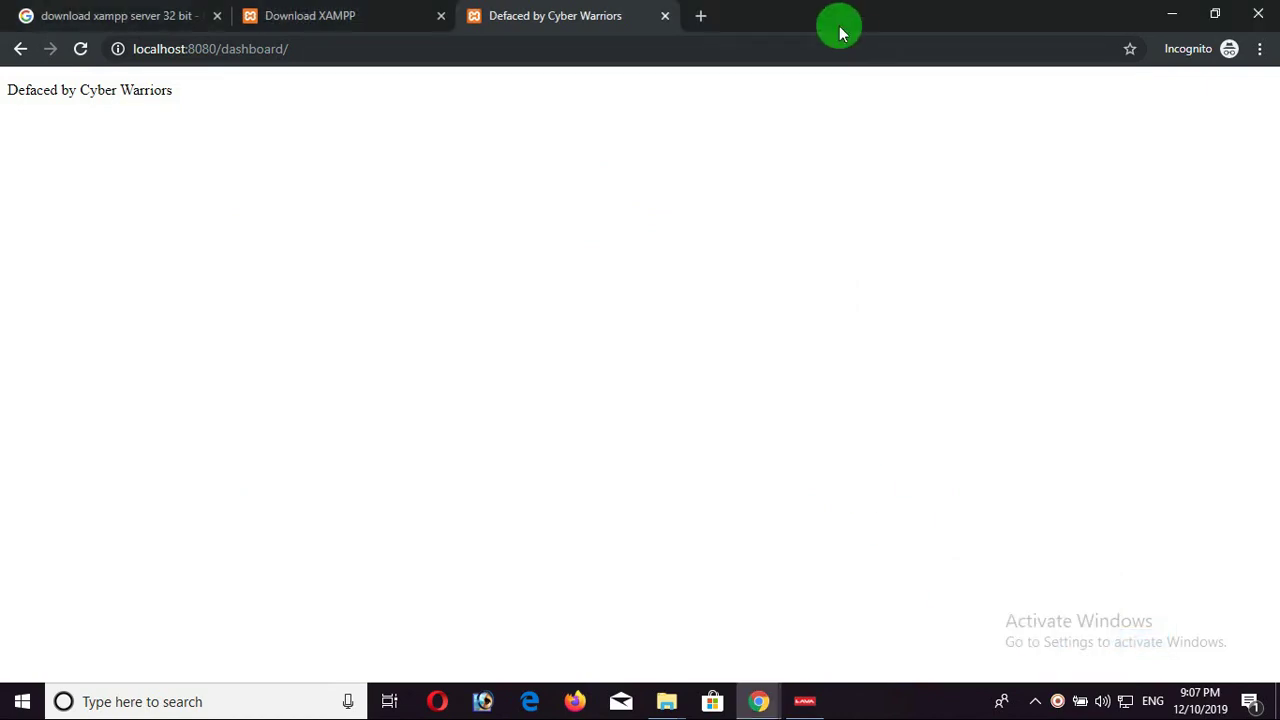
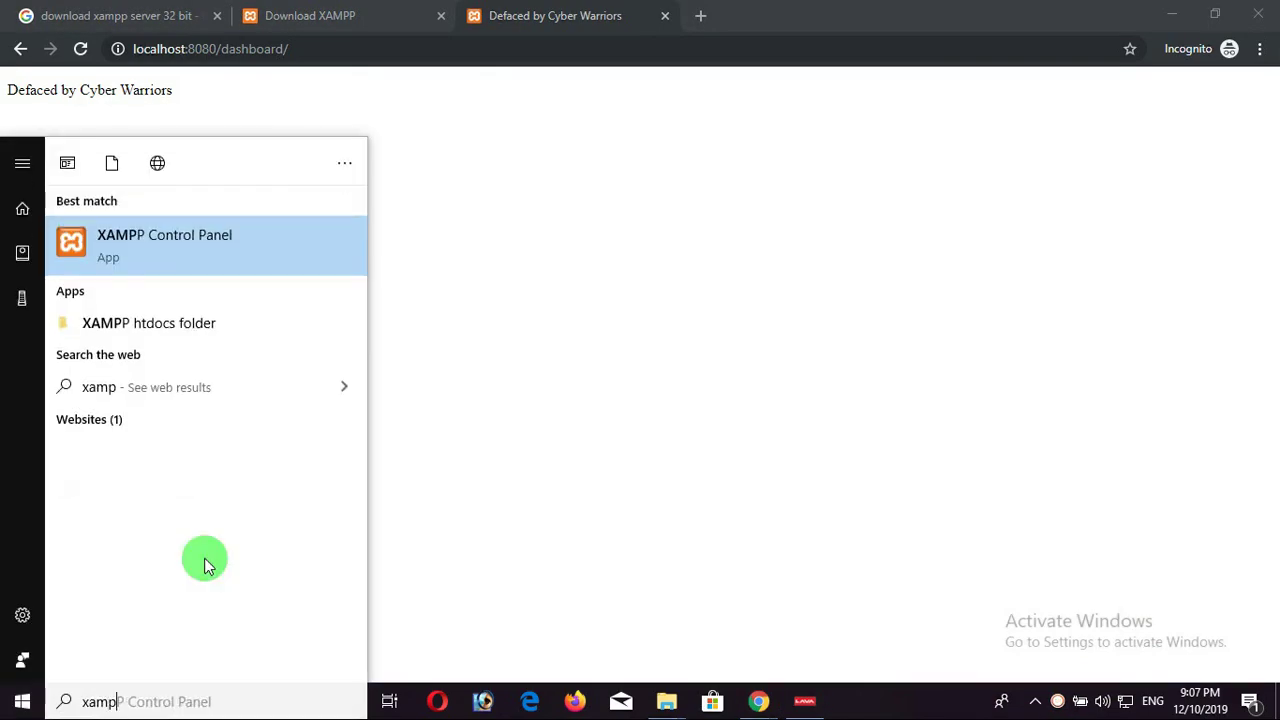
Relaunch XAMPP Control Panel and stop the running MySQL and Apache services.
key(Return)
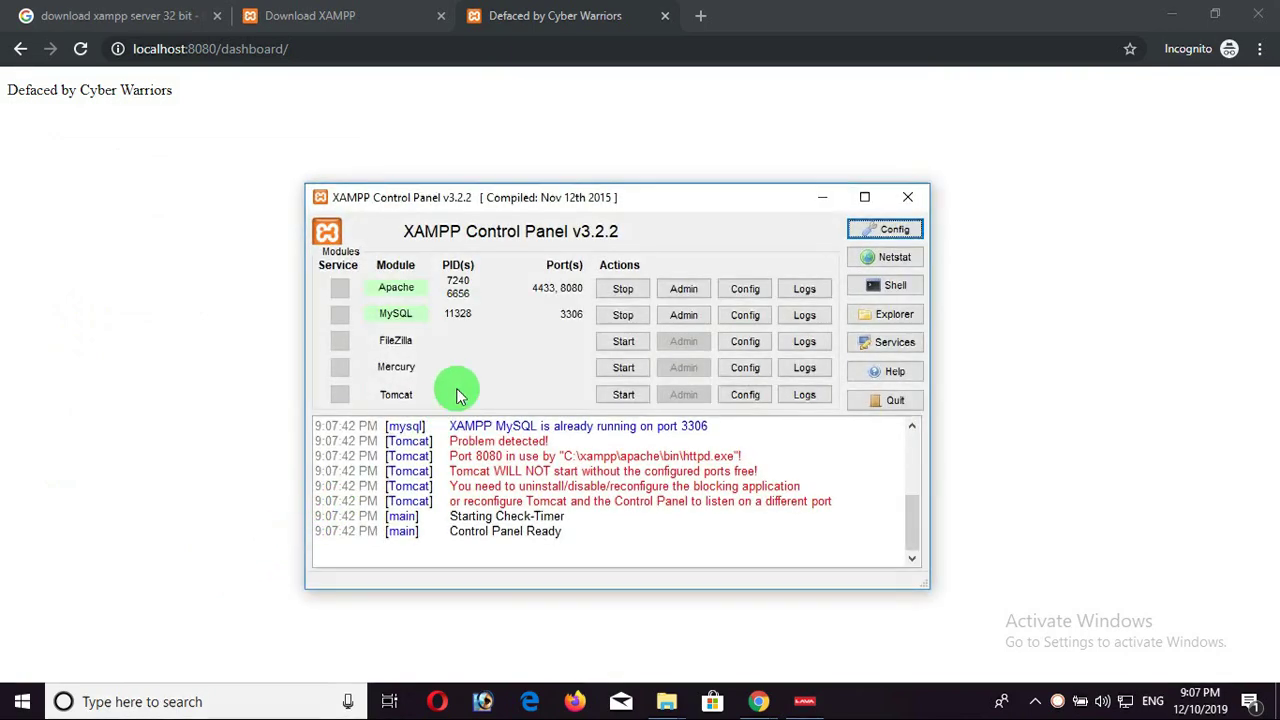
drag(450, 441, 668, 510)
click(616, 314)
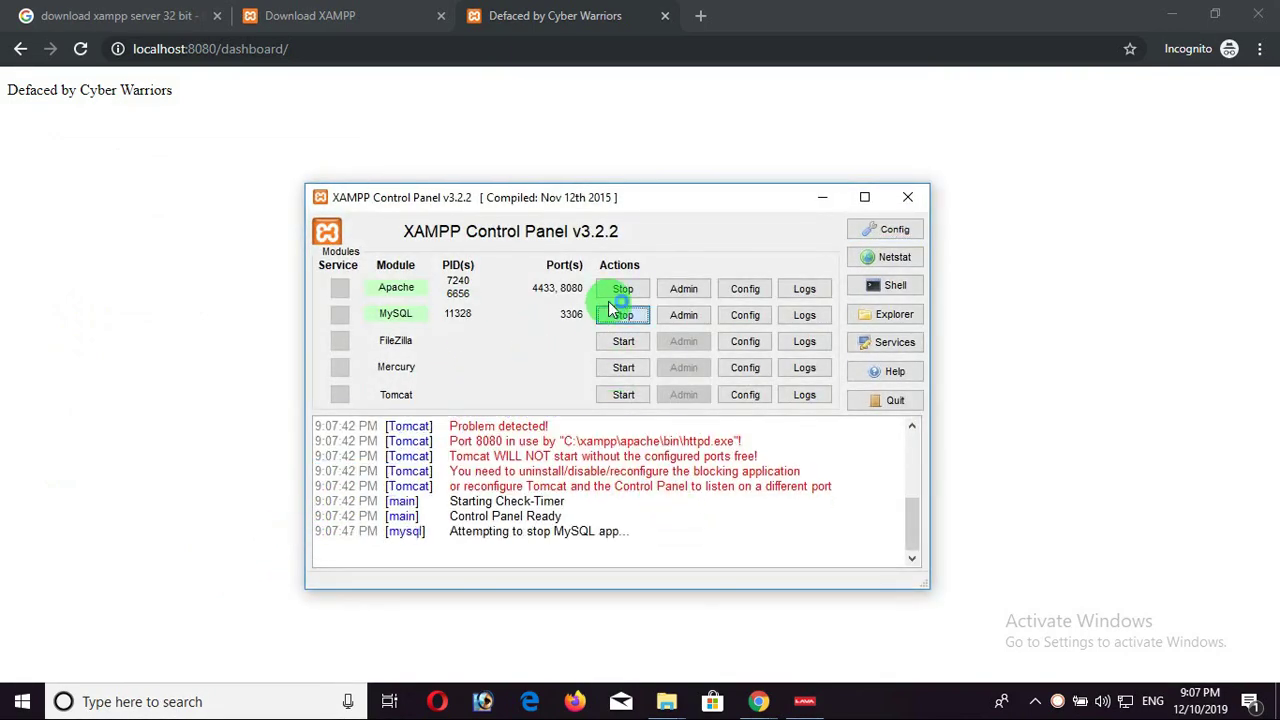
click(614, 288)
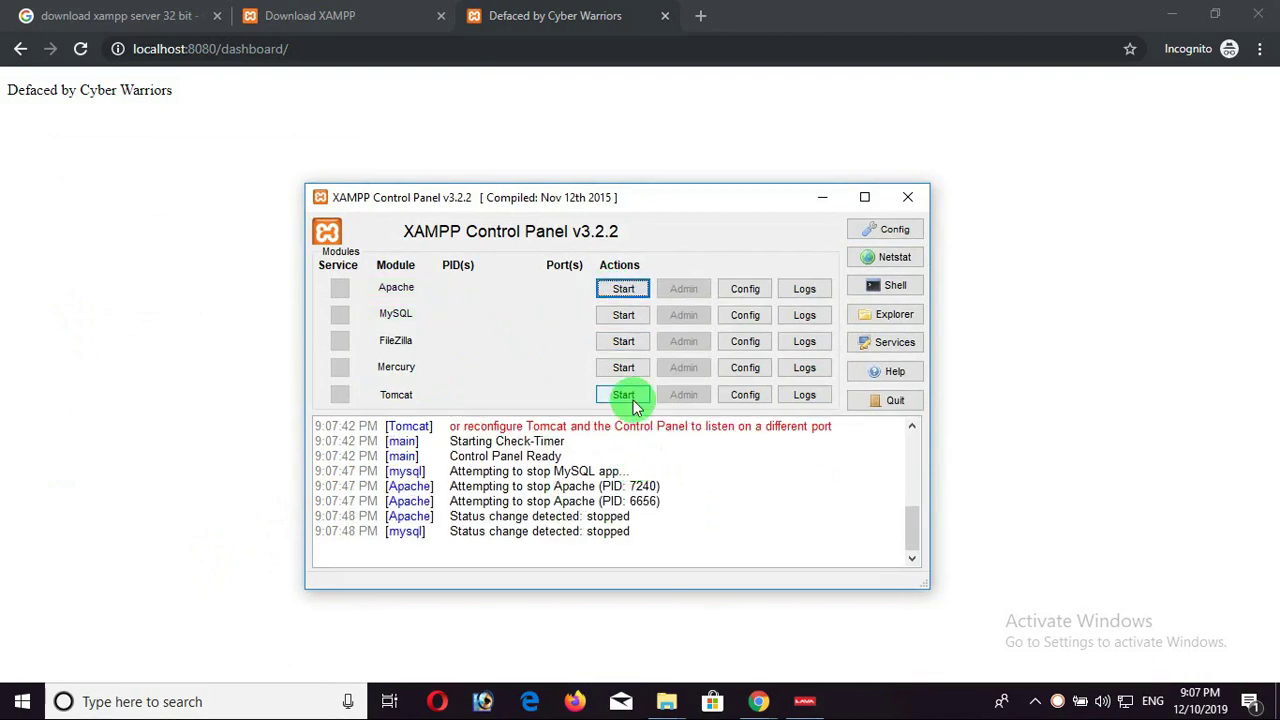
Restart Apache on ports 4433/8080 and MySQL on port 3306, then return to Chrome.
key(super)
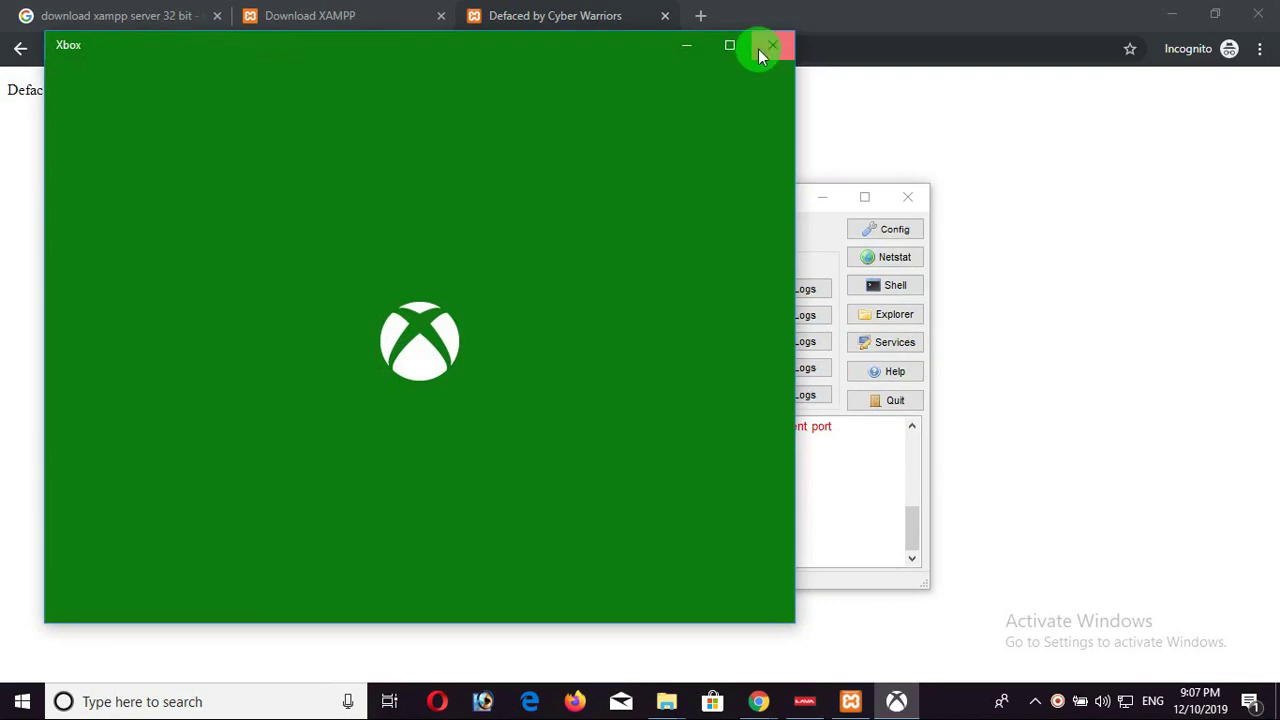
click(766, 45)
click(620, 288)
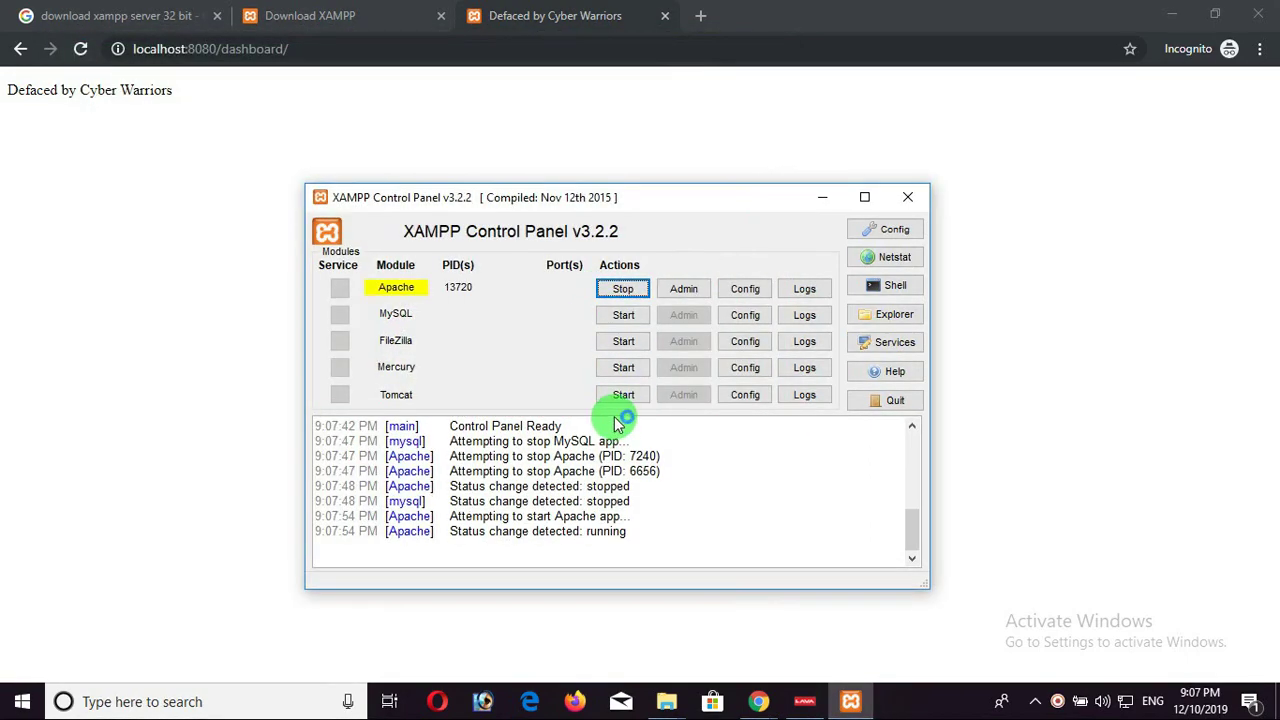
click(612, 341)
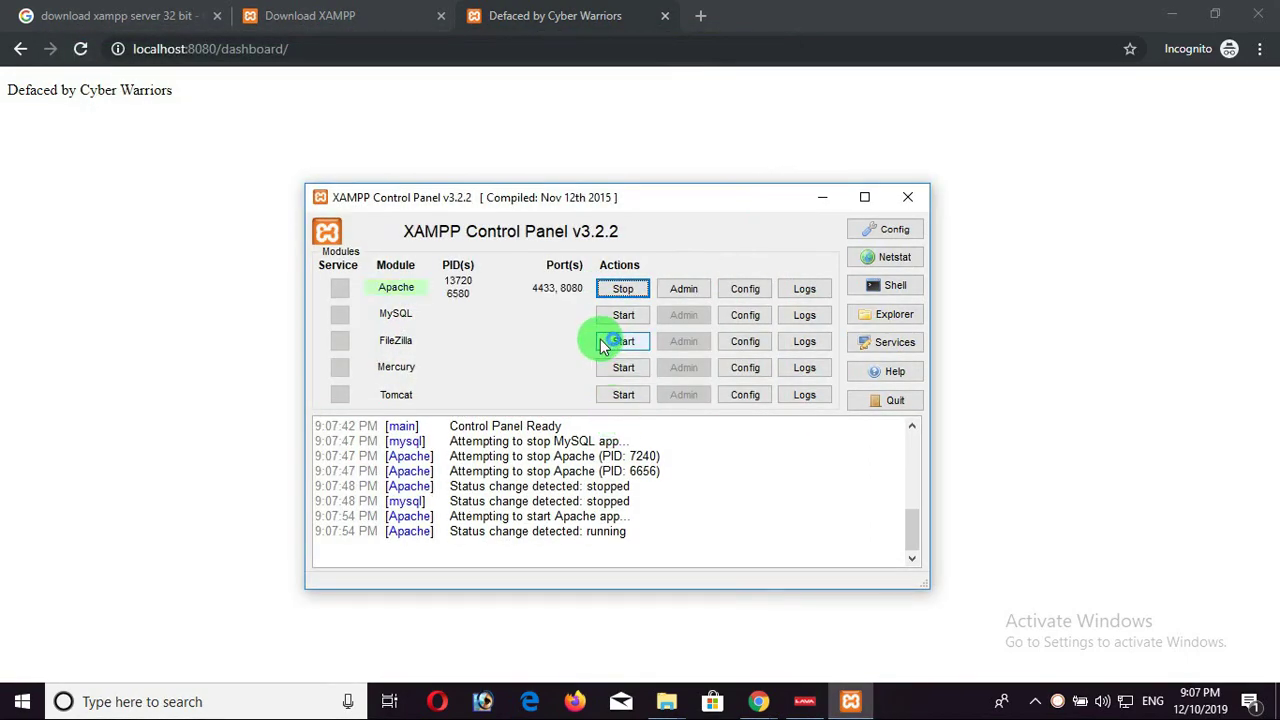
click(607, 318)
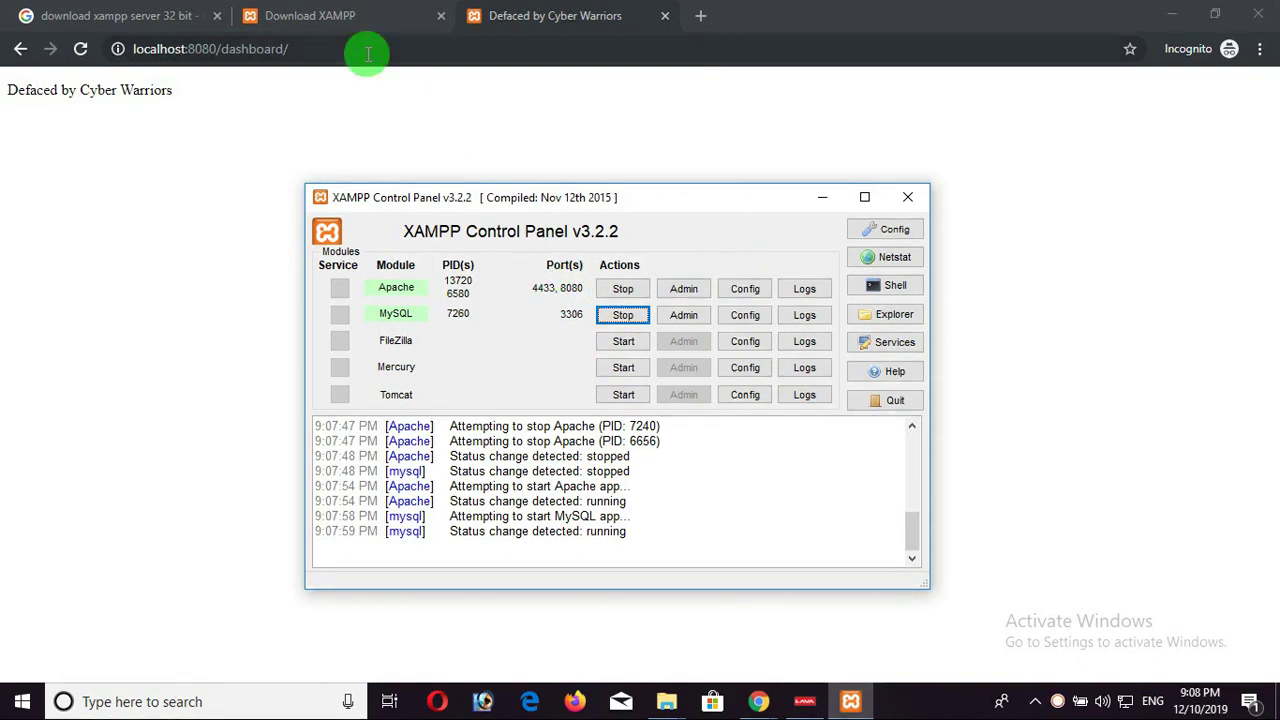
click(176, 184)
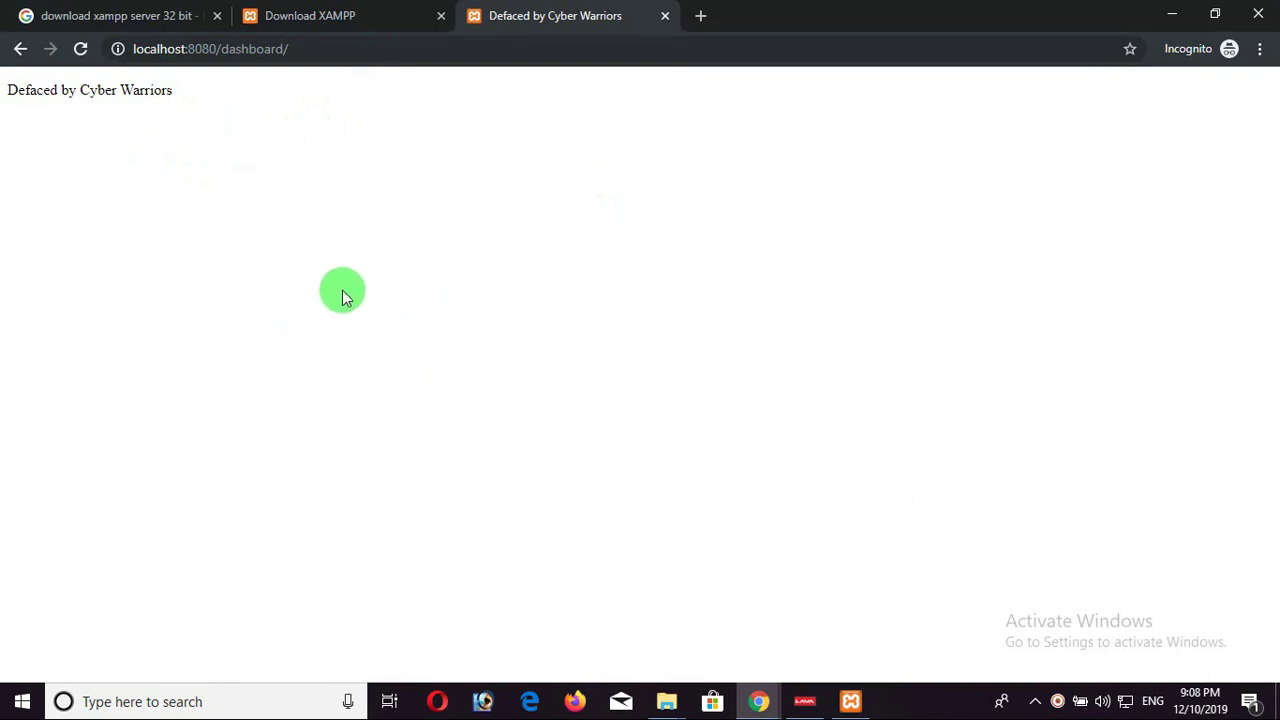
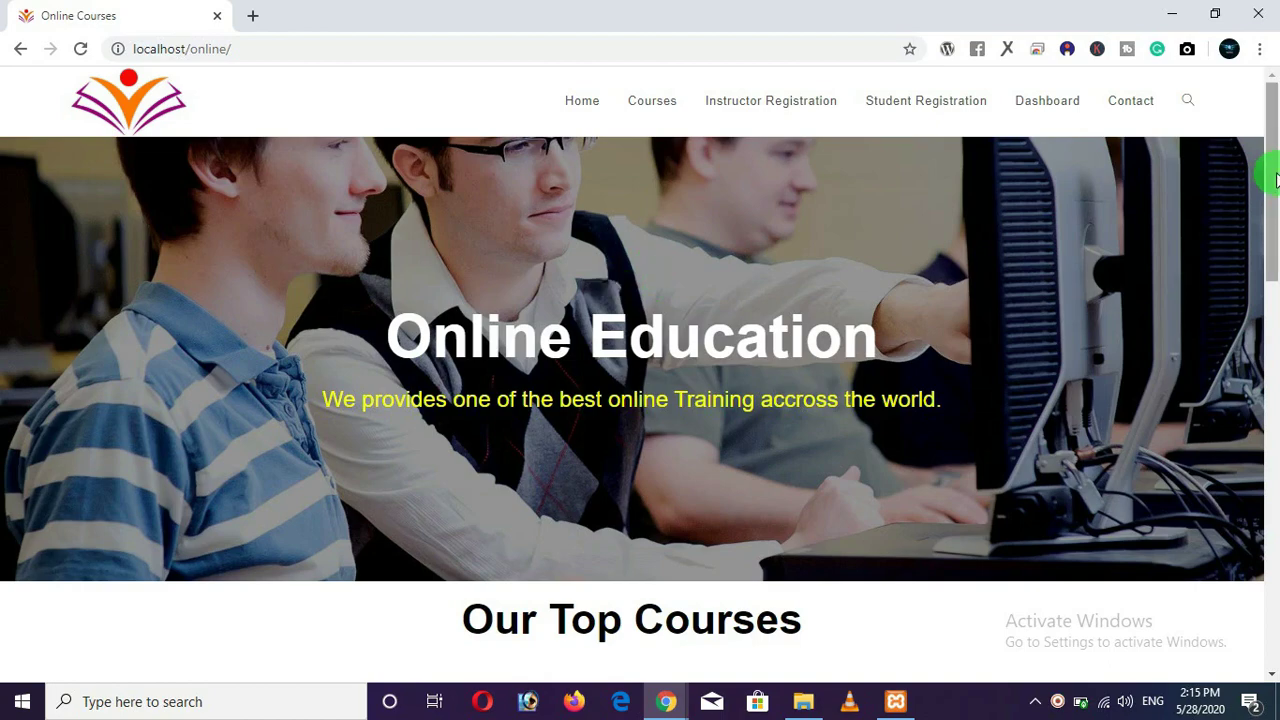
In the incognito Chrome window, search Google for 'download wordpress'.
drag(1271, 186, 1249, 149)
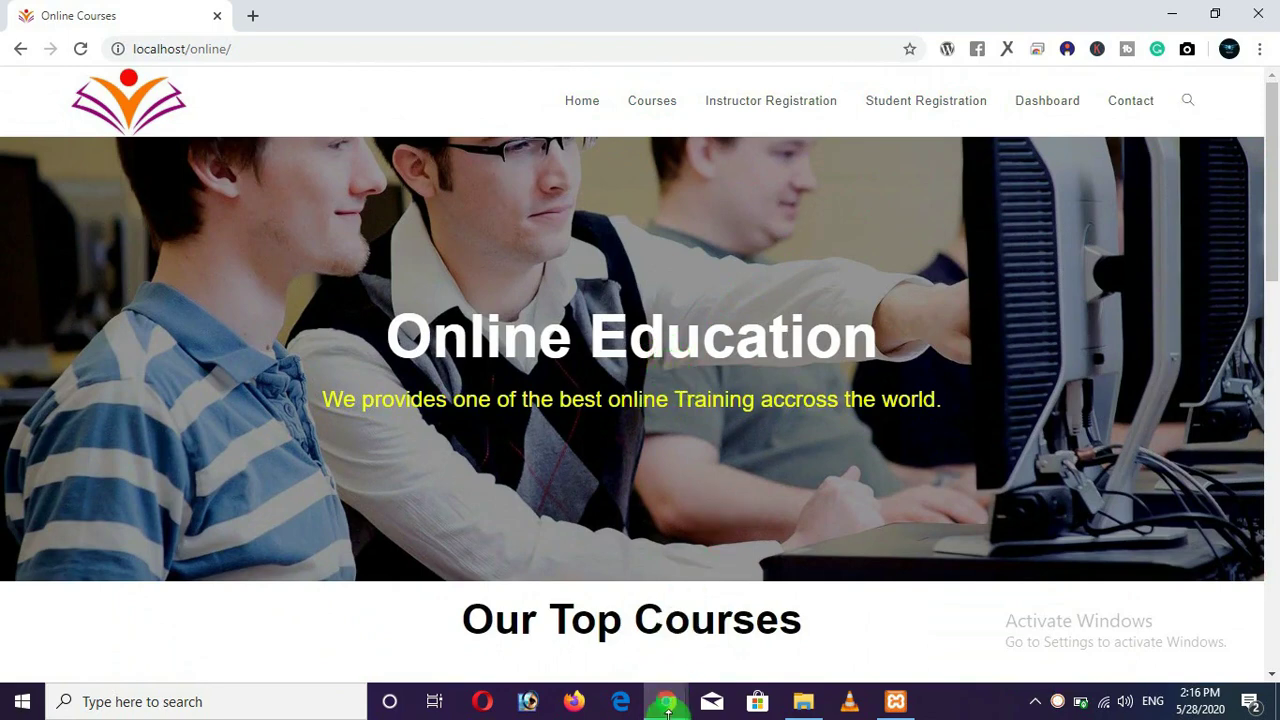
mouse_move(666, 700)
click(751, 620)
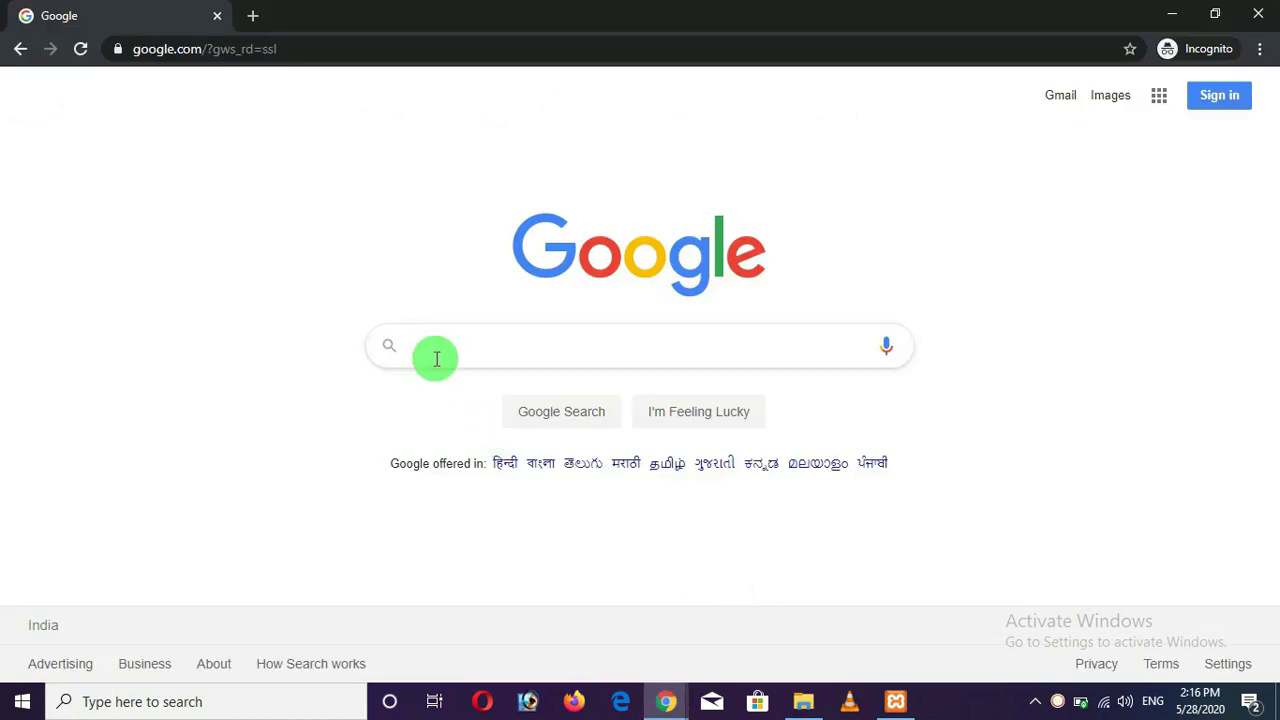
click(436, 358)
text(download wo)
text(r)
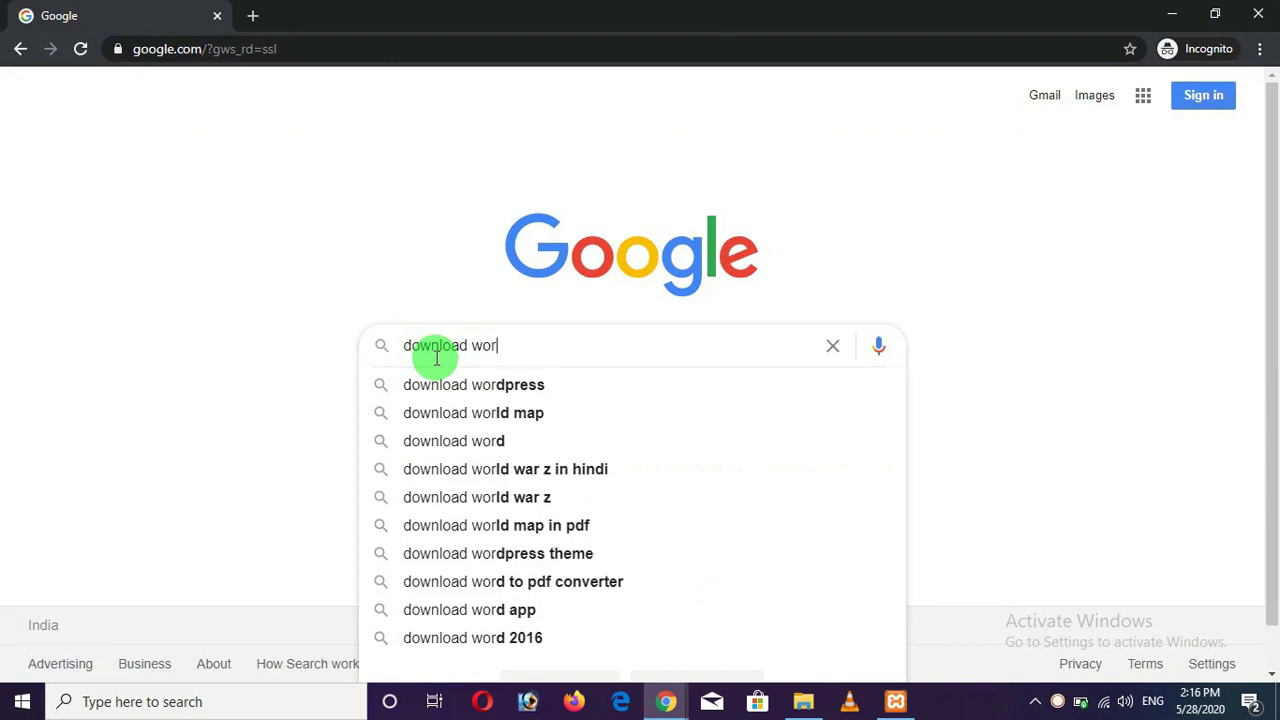
key(Down)
key(Return)
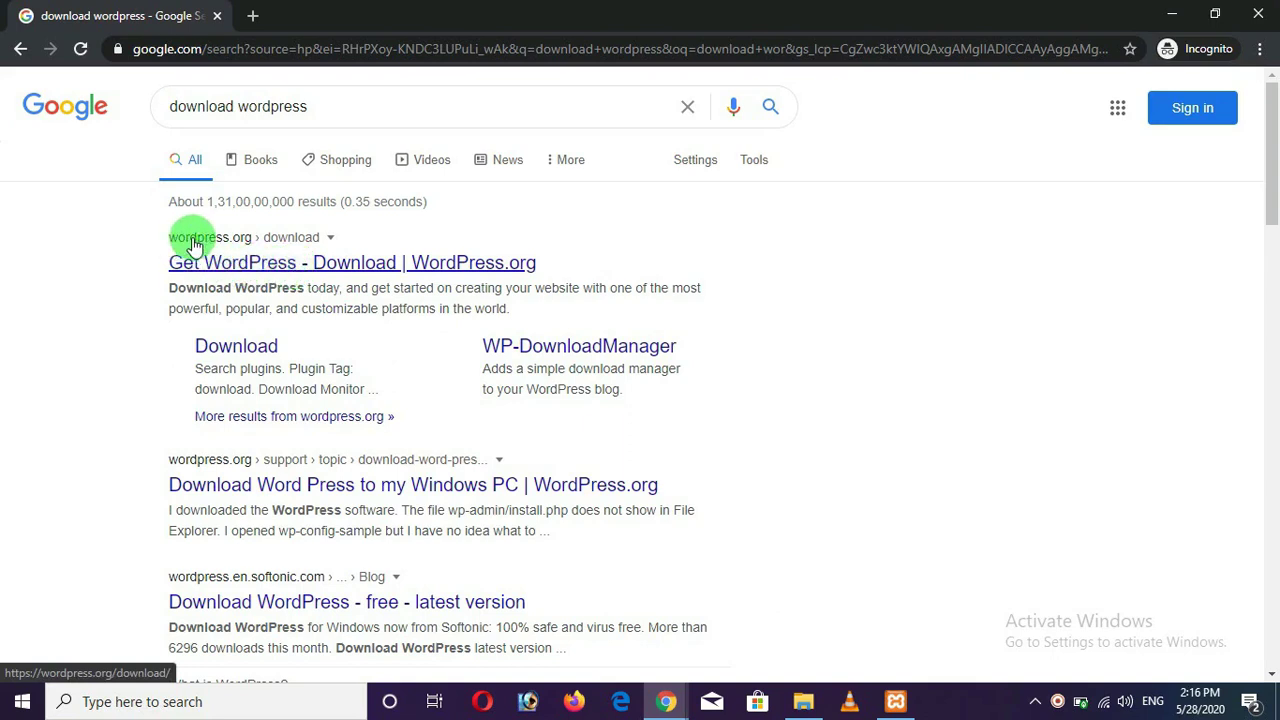
Open the WordPress.org download page and start the WordPress 5.4.1 zip download.
click(255, 267)
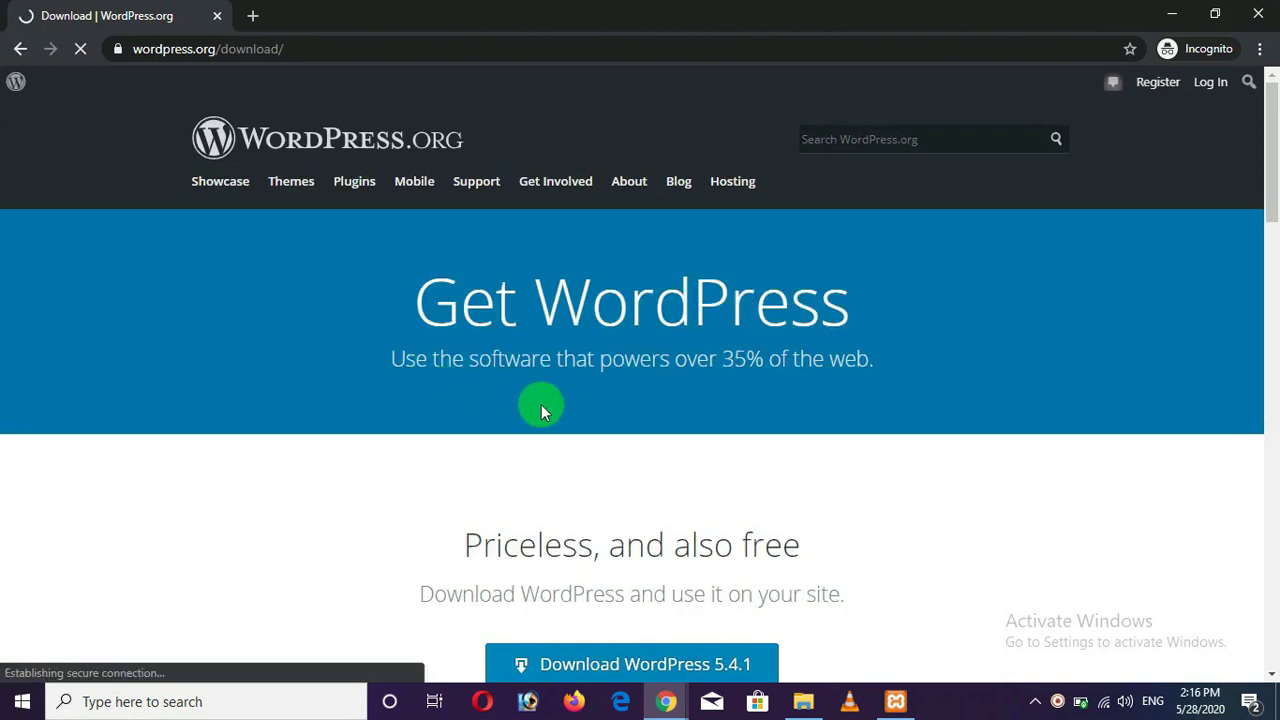
scroll(585, 418, down, 1)
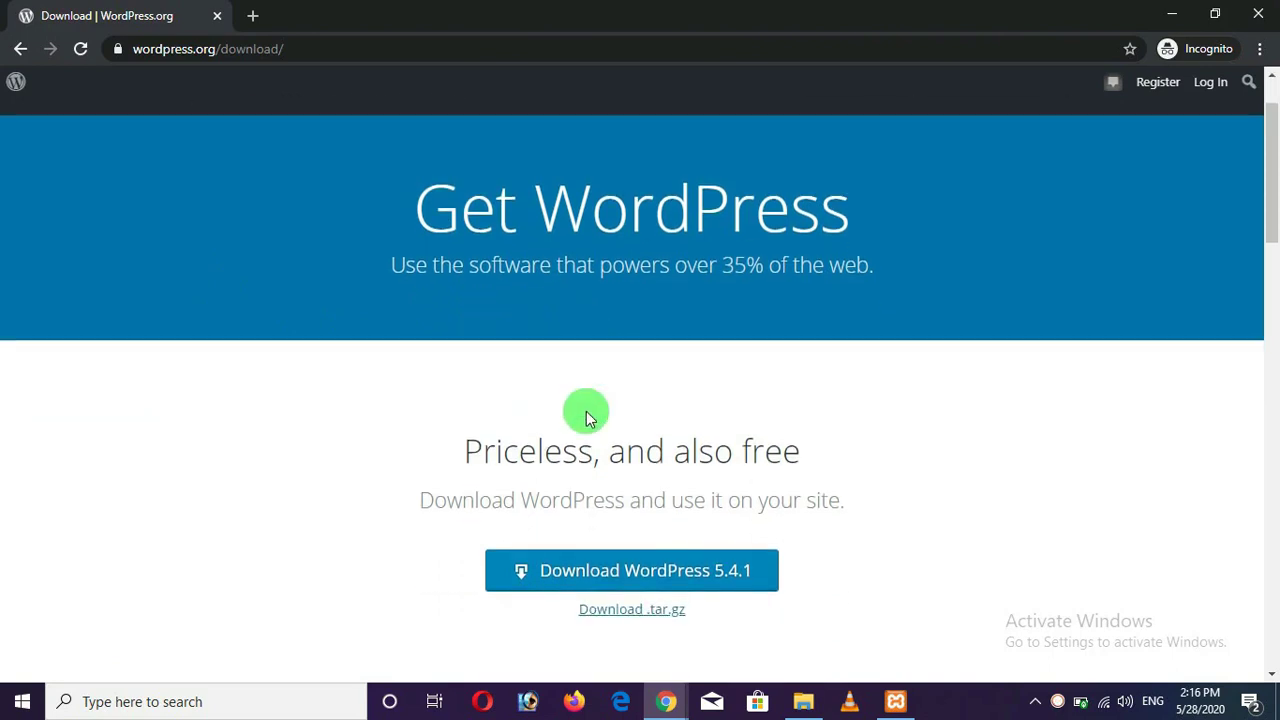
scroll(587, 411, down, 1)
scroll(600, 410, down, 1)
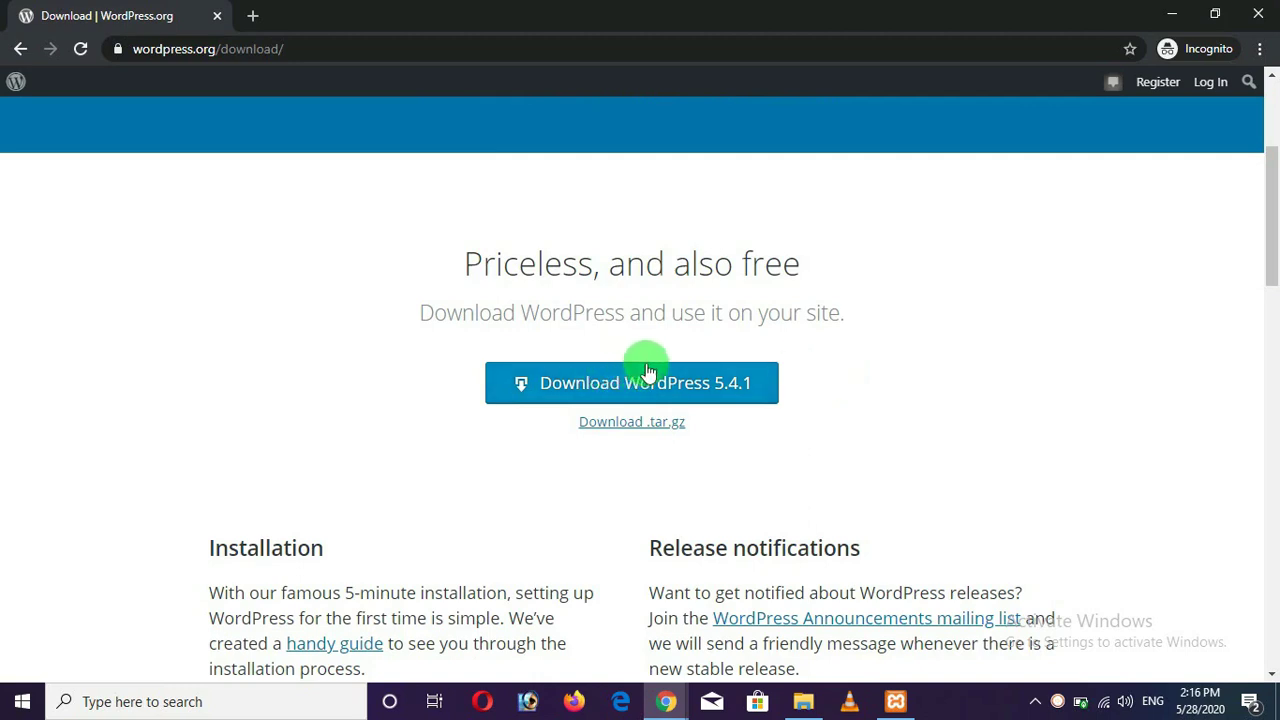
scroll(649, 336, down, 1)
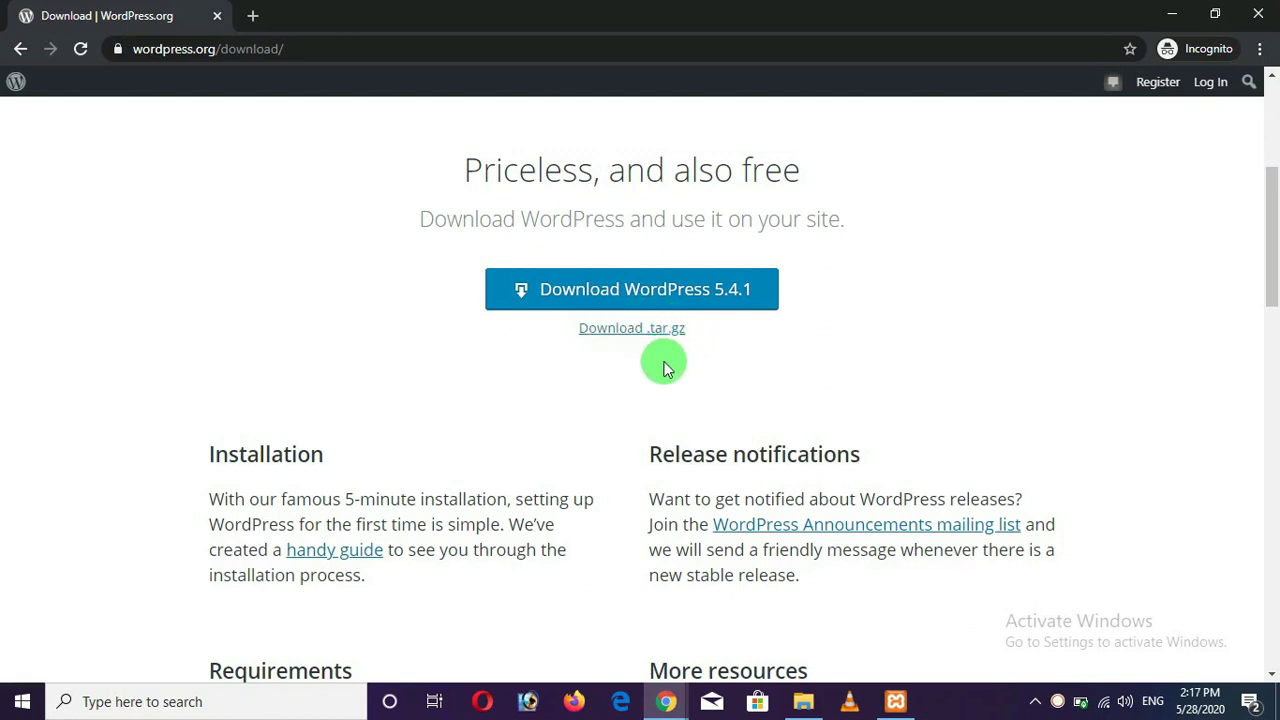
click(668, 289)
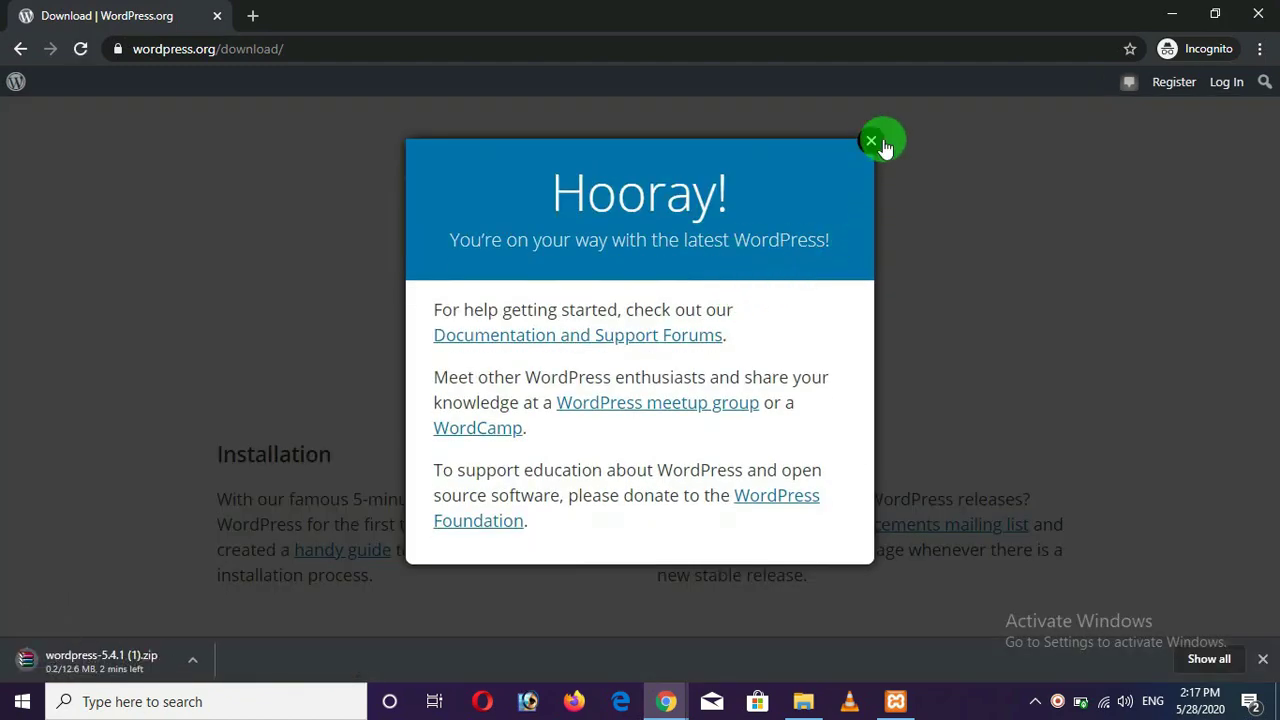
click(872, 143)
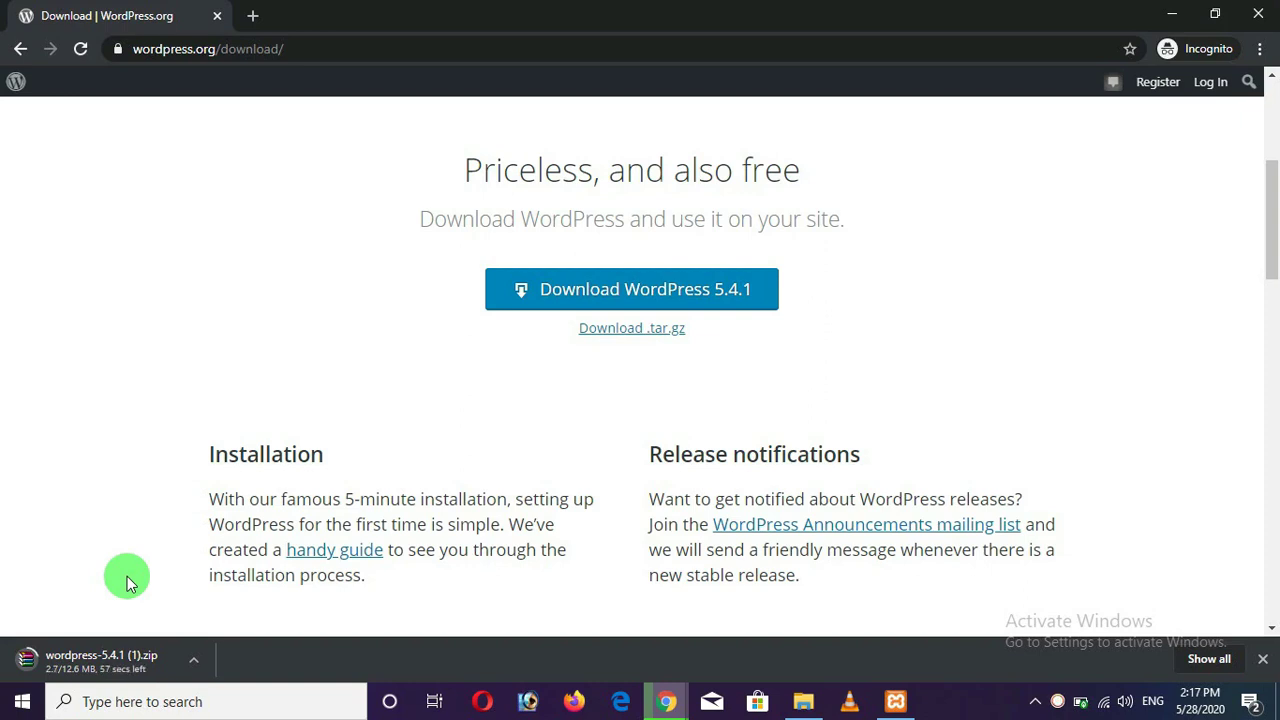
Cancel the WordPress 5.4.1 download and minimize the incognito window.
click(195, 659)
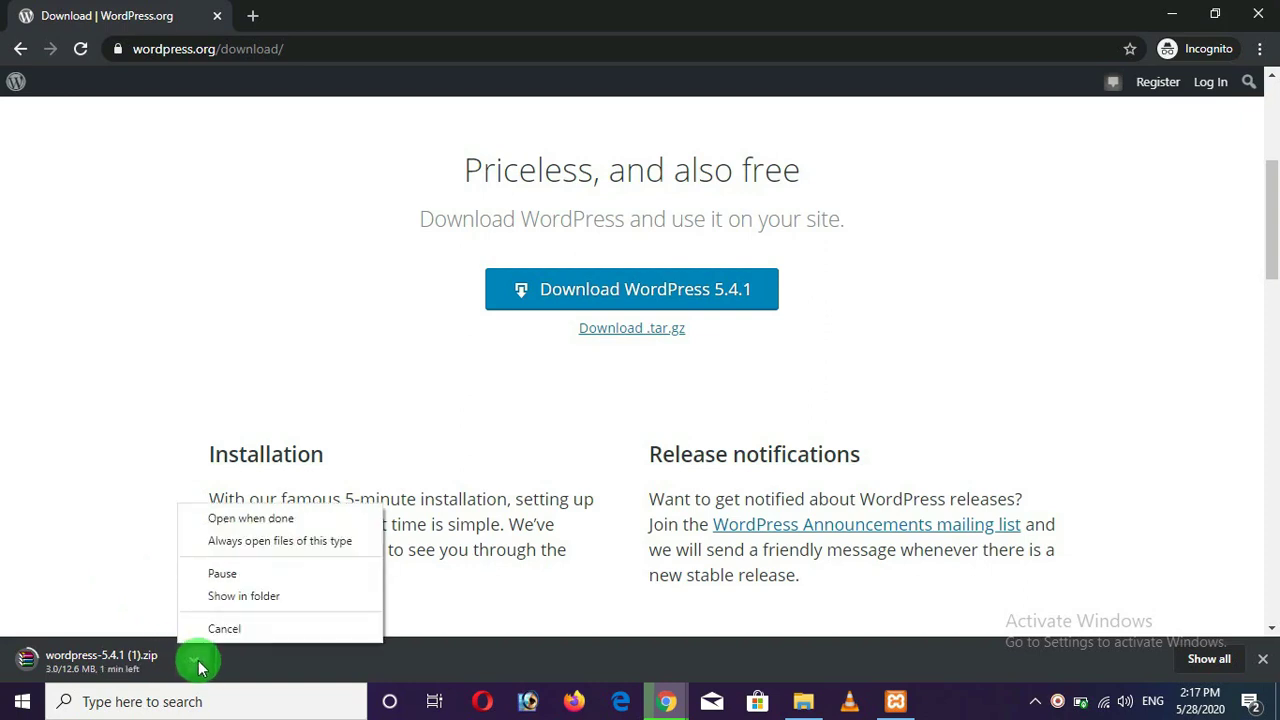
click(216, 628)
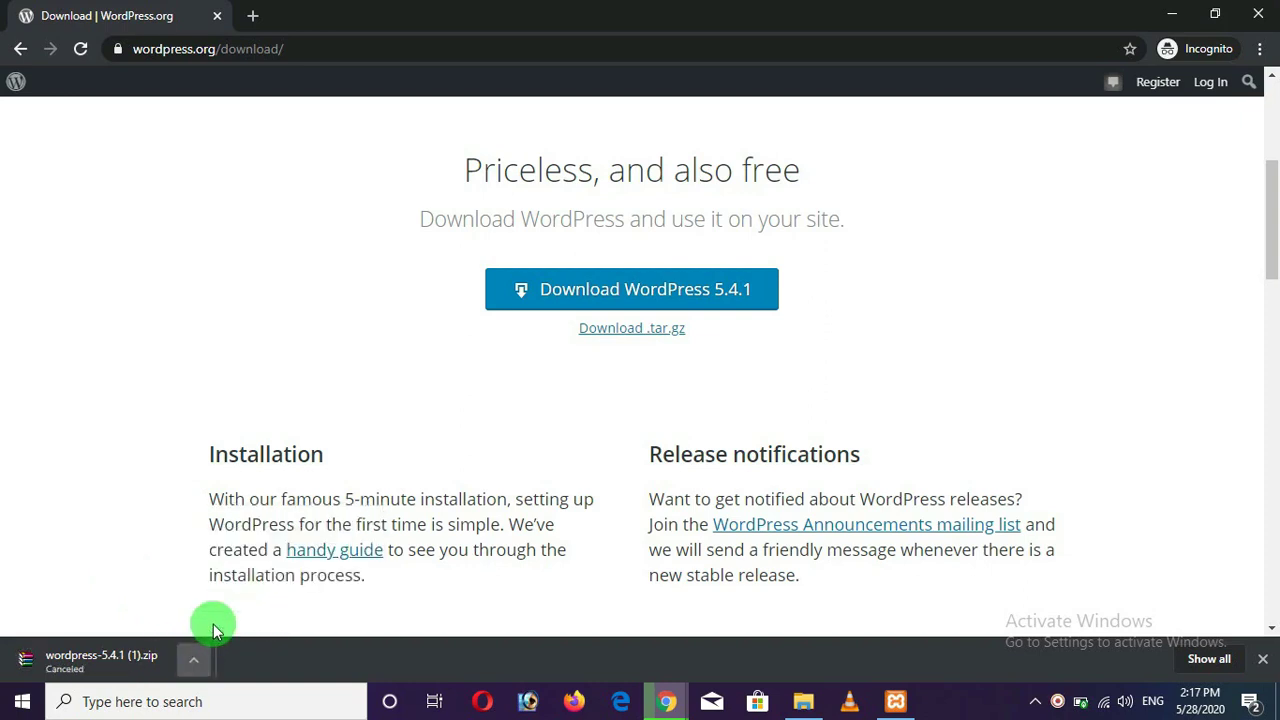
click(1262, 659)
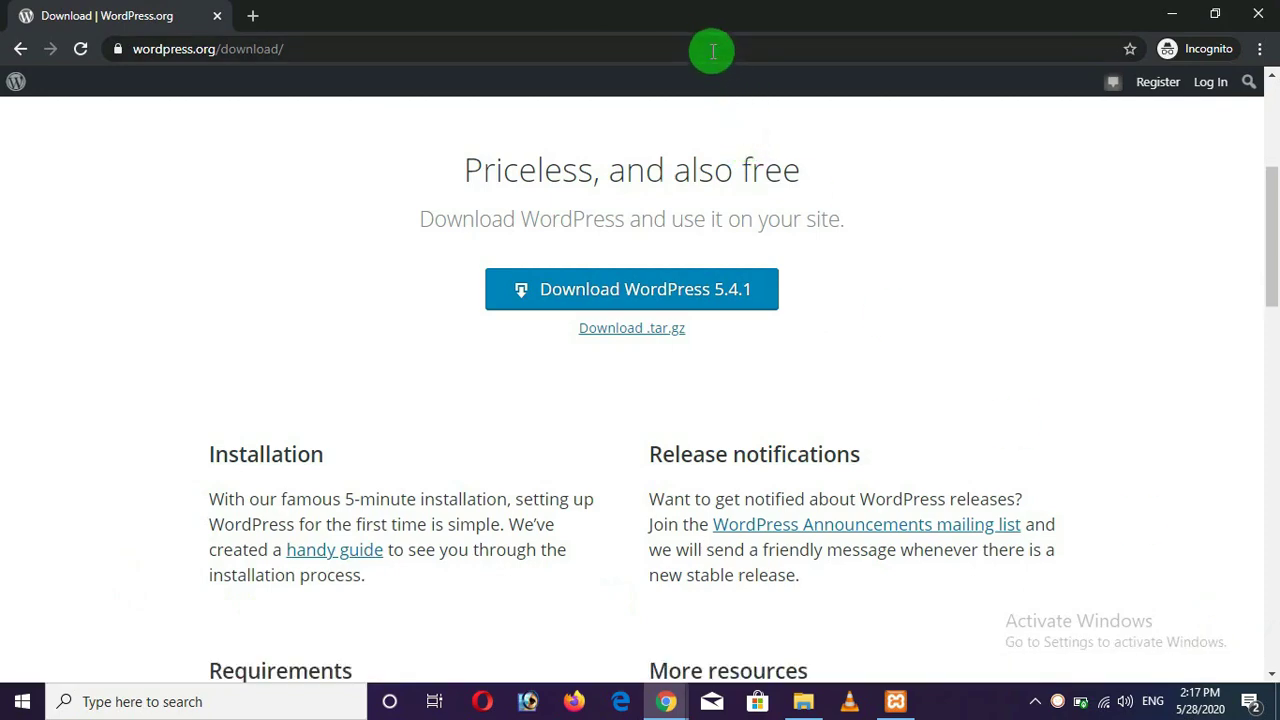
click(1172, 15)
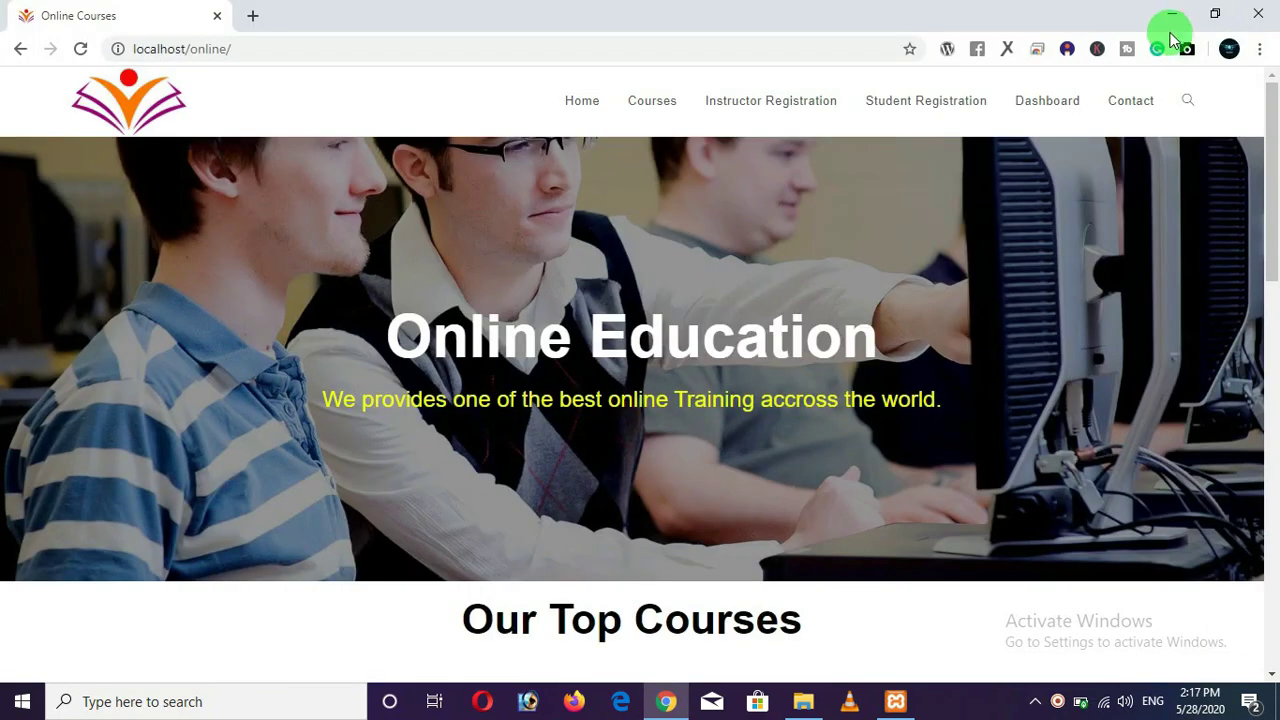
Extract wordpress-5.4.1.zip with WinRAR into a wordpress-5.4.1 folder on the desktop.
click(1172, 15)
click(1170, 10)
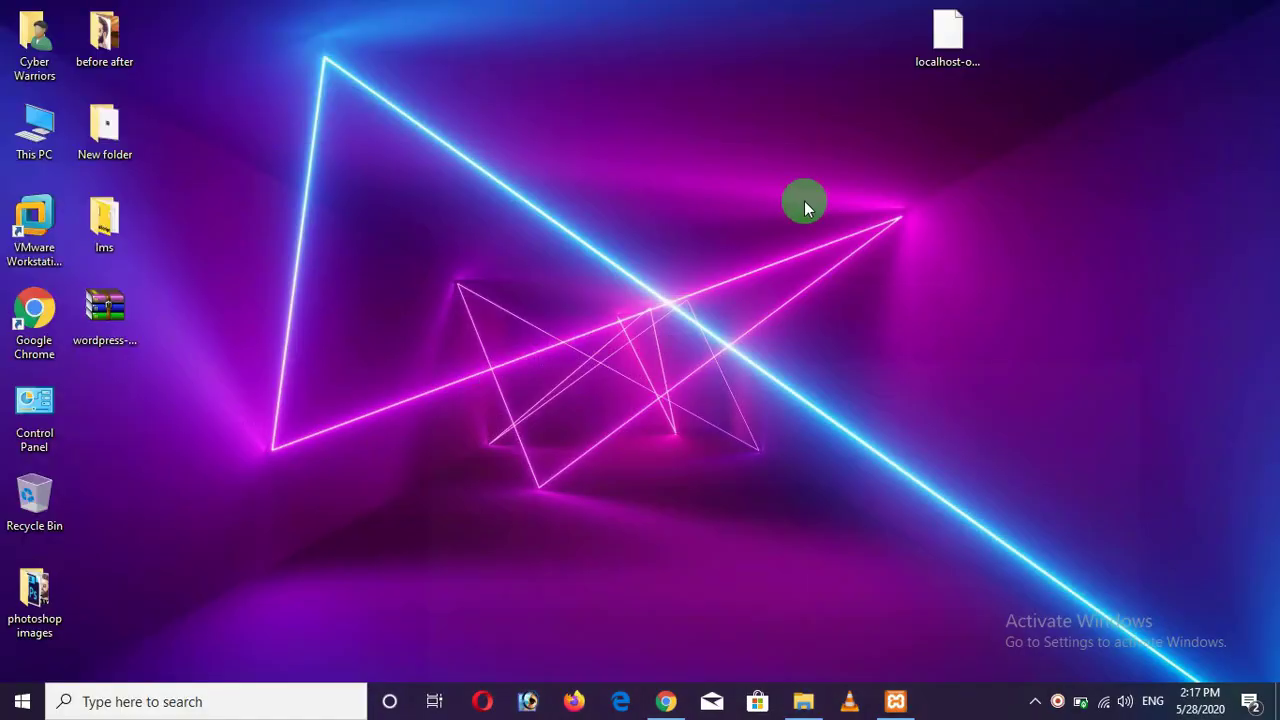
click(113, 316)
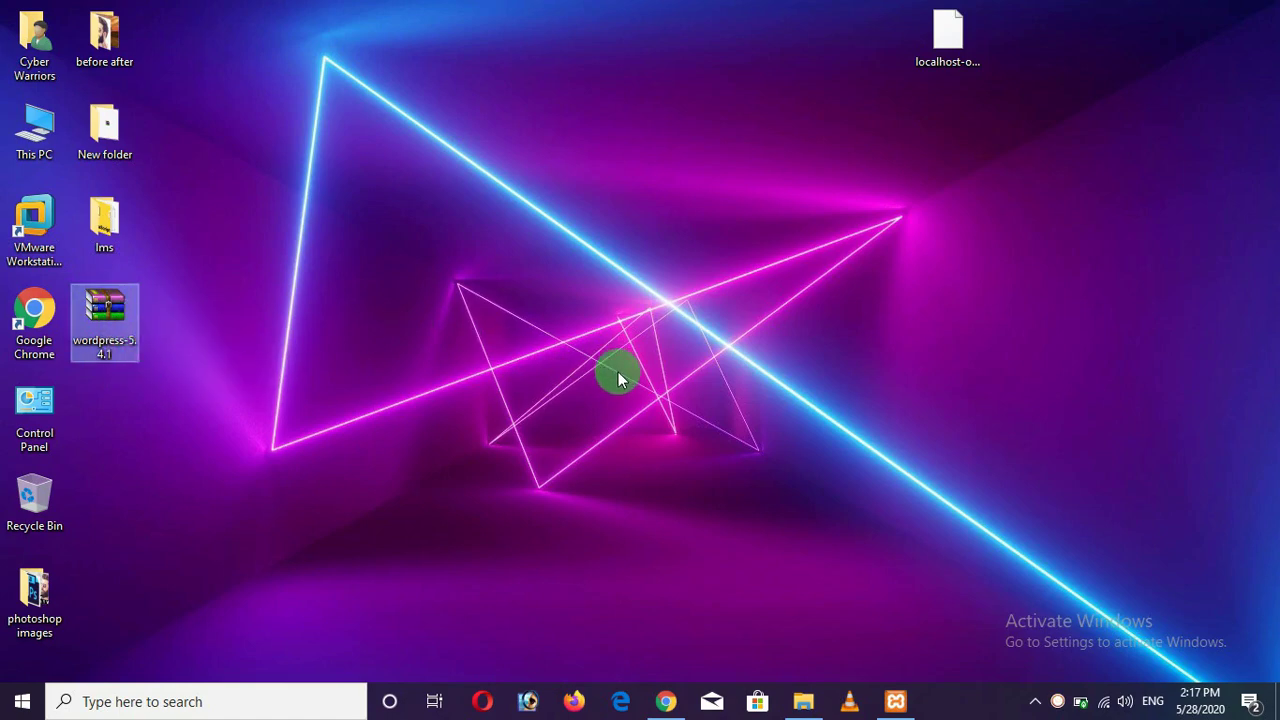
right_click(105, 311)
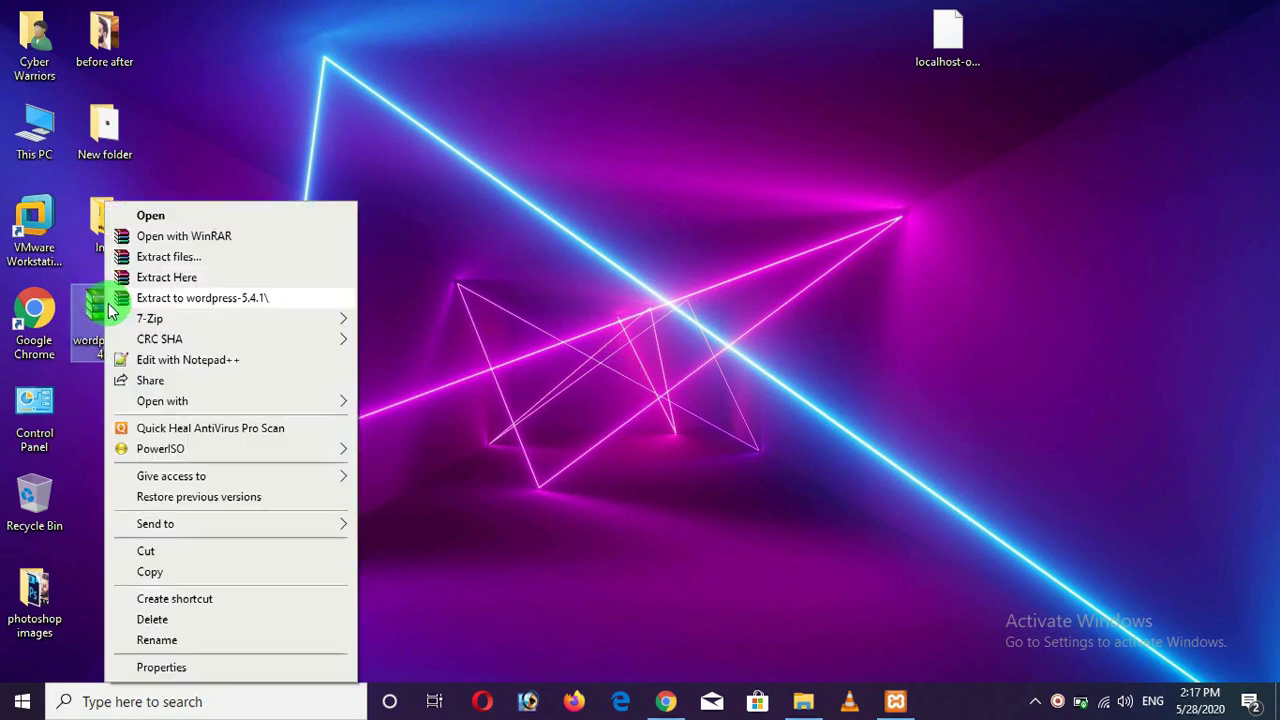
click(235, 259)
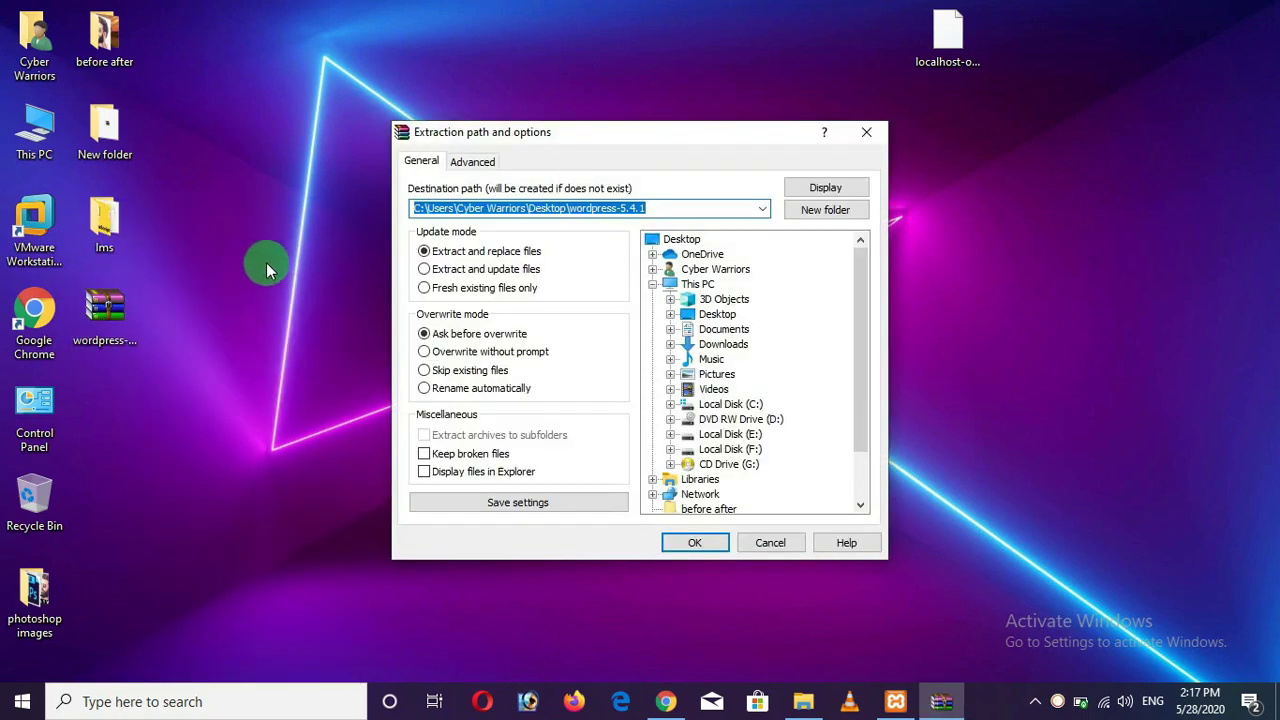
click(706, 541)
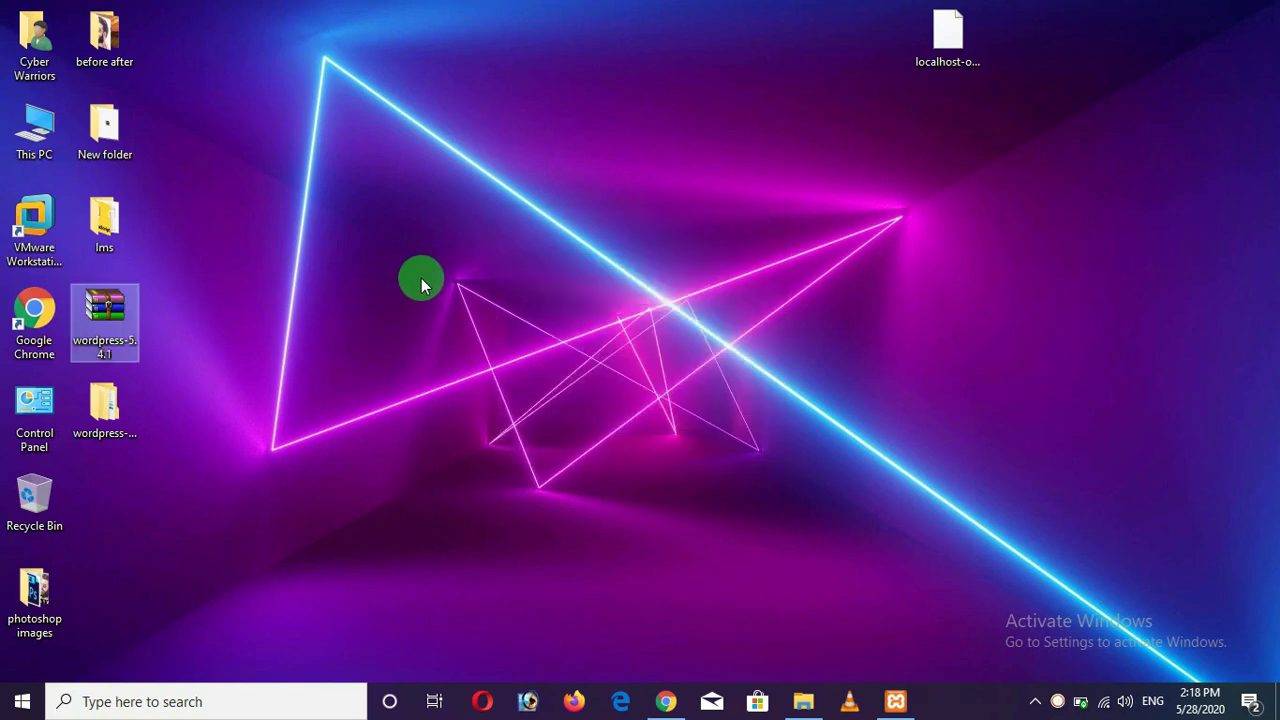
right_click(420, 276)
click(423, 298)
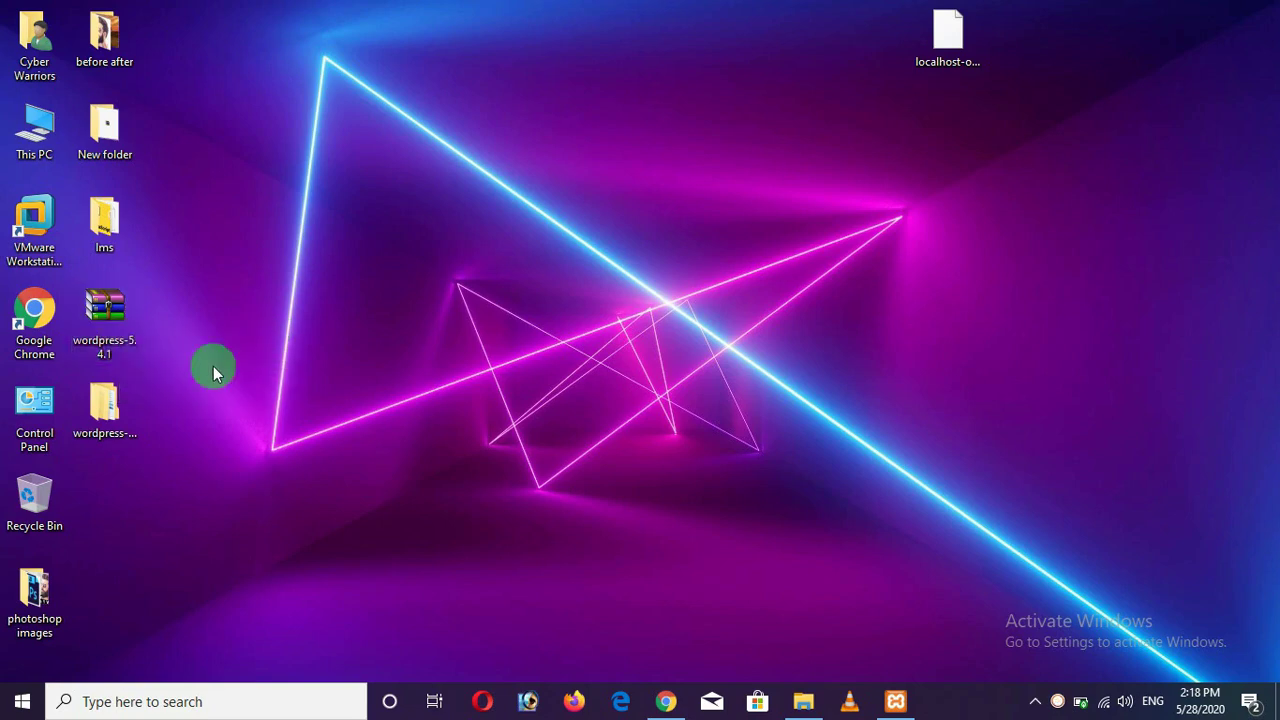
click(105, 420)
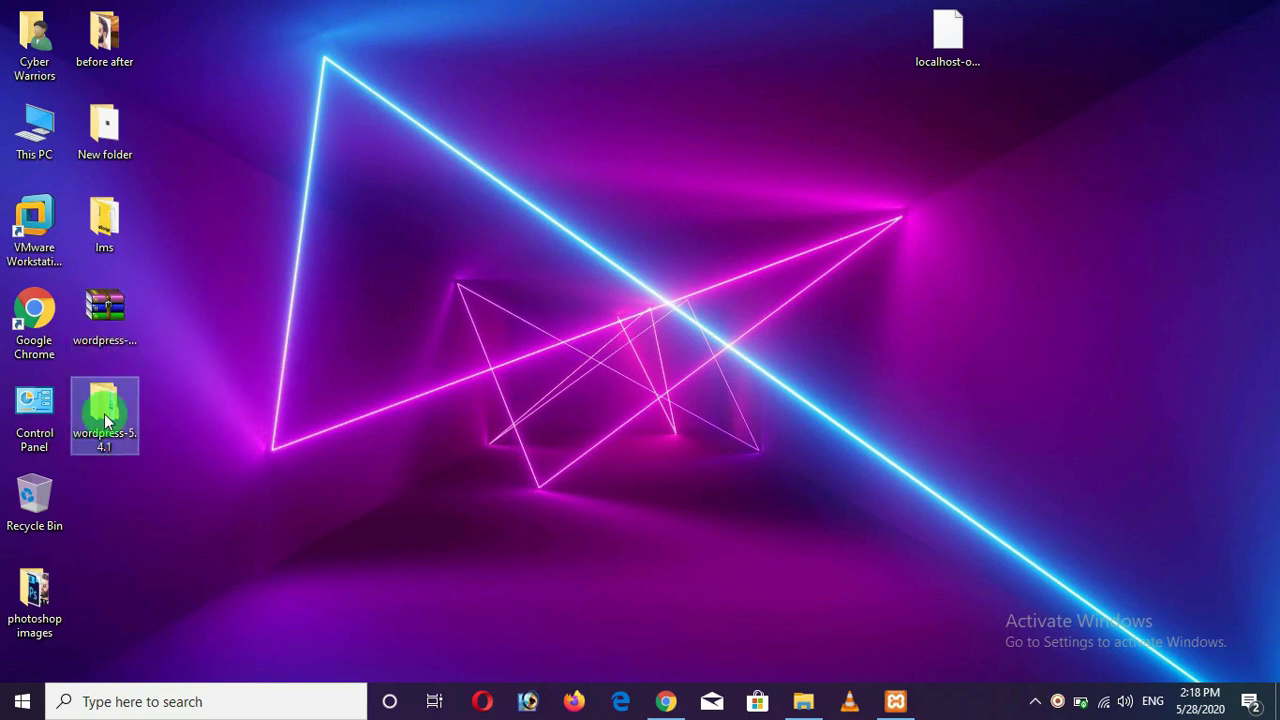
Copy all 19 files and folders inside wordpress-5.4.1\wordpress to the clipboard.
double_click(105, 420)
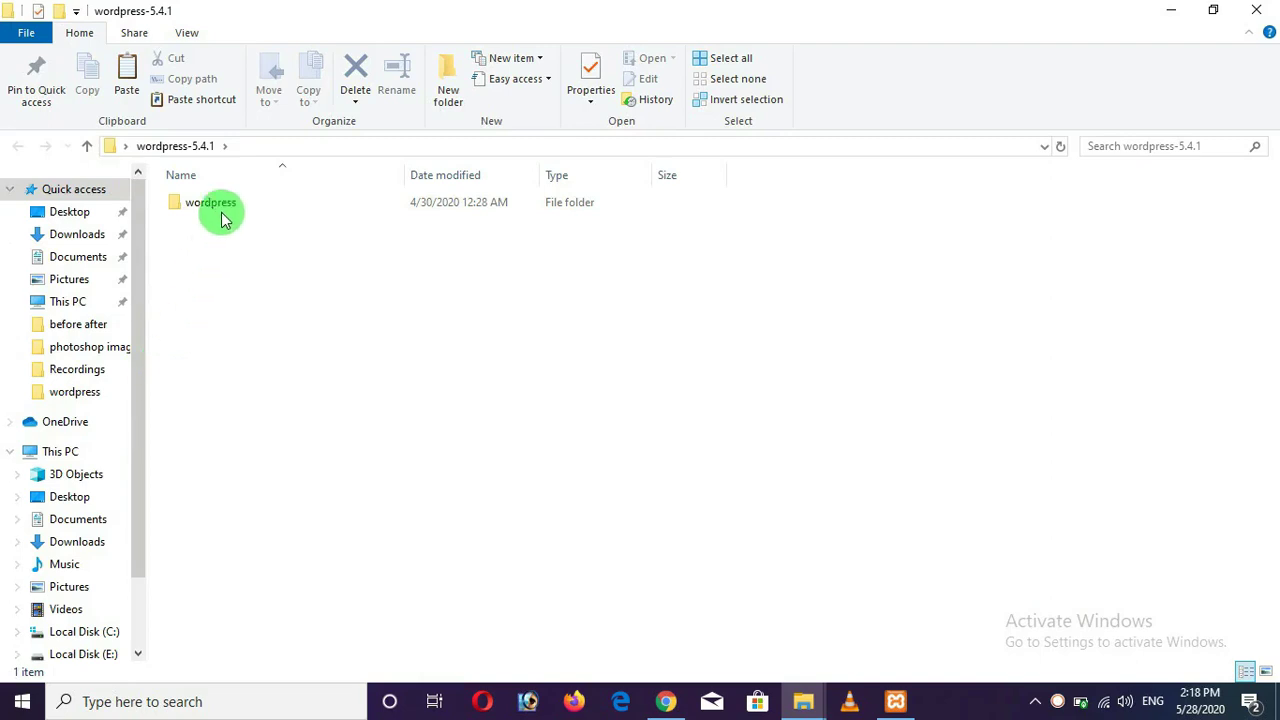
click(224, 216)
double_click(223, 208)
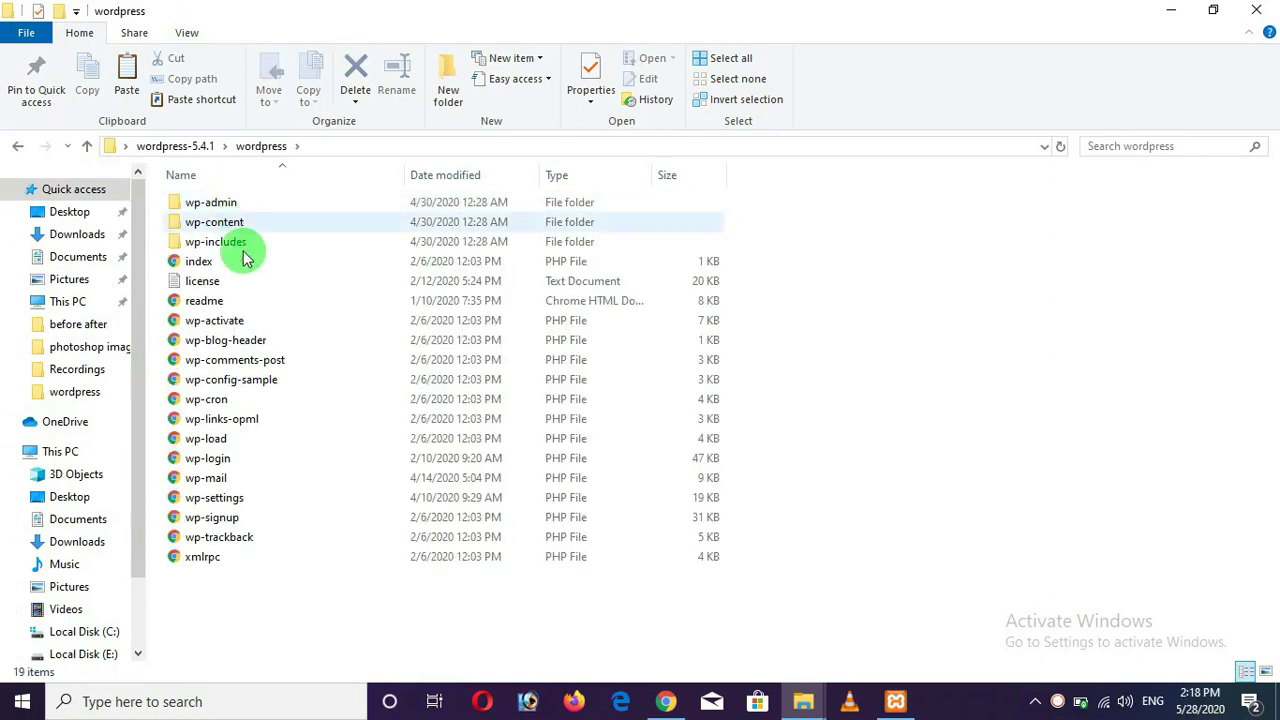
drag(283, 617, 229, 203)
click(896, 370)
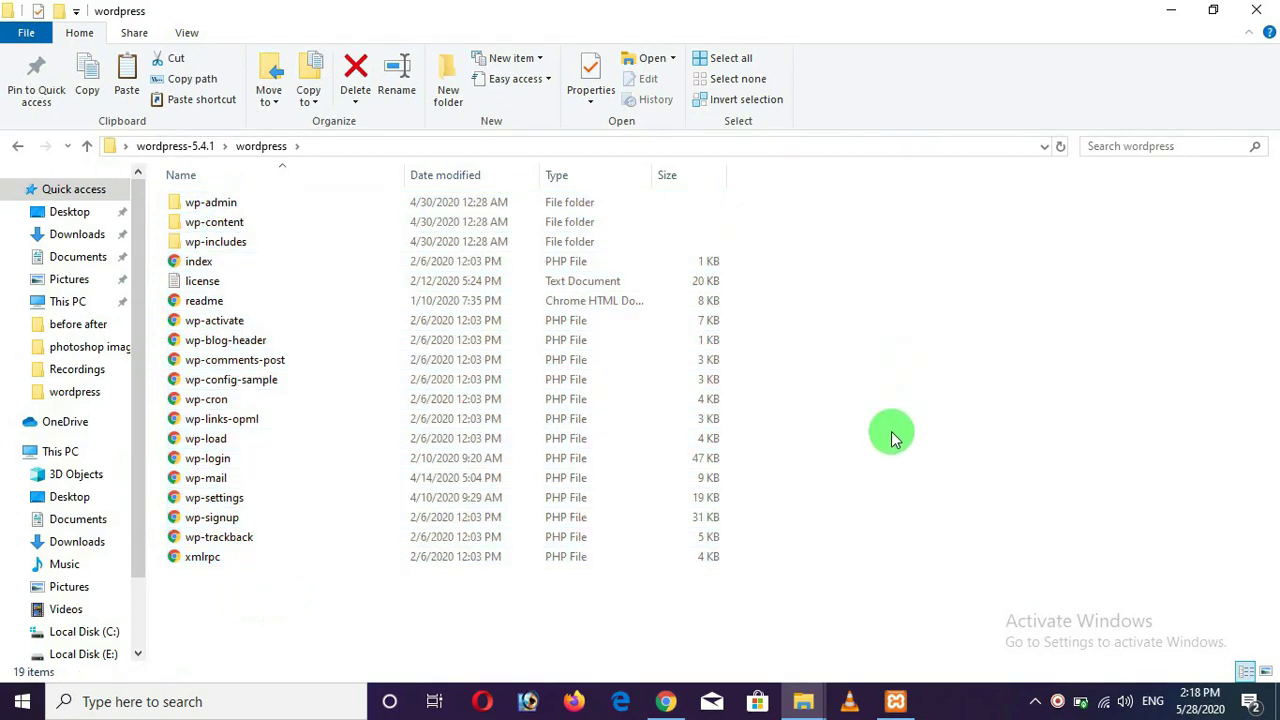
drag(797, 597, 243, 212)
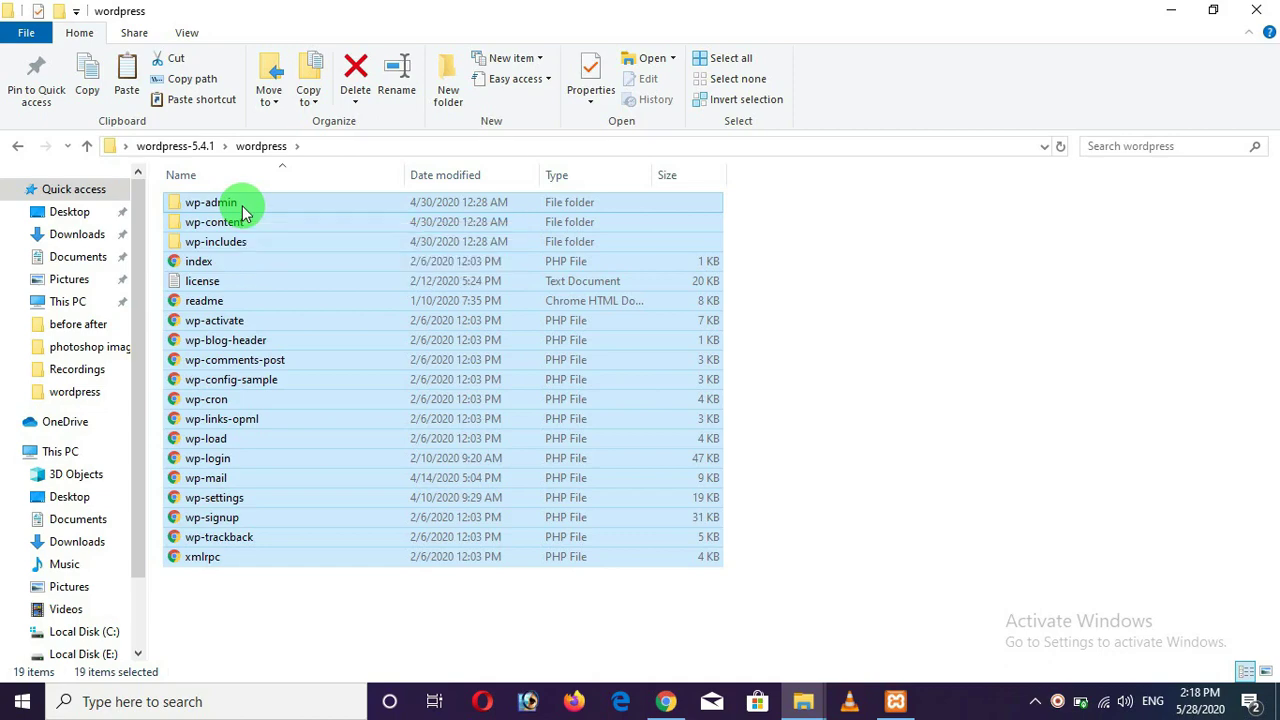
right_click(241, 206)
click(355, 543)
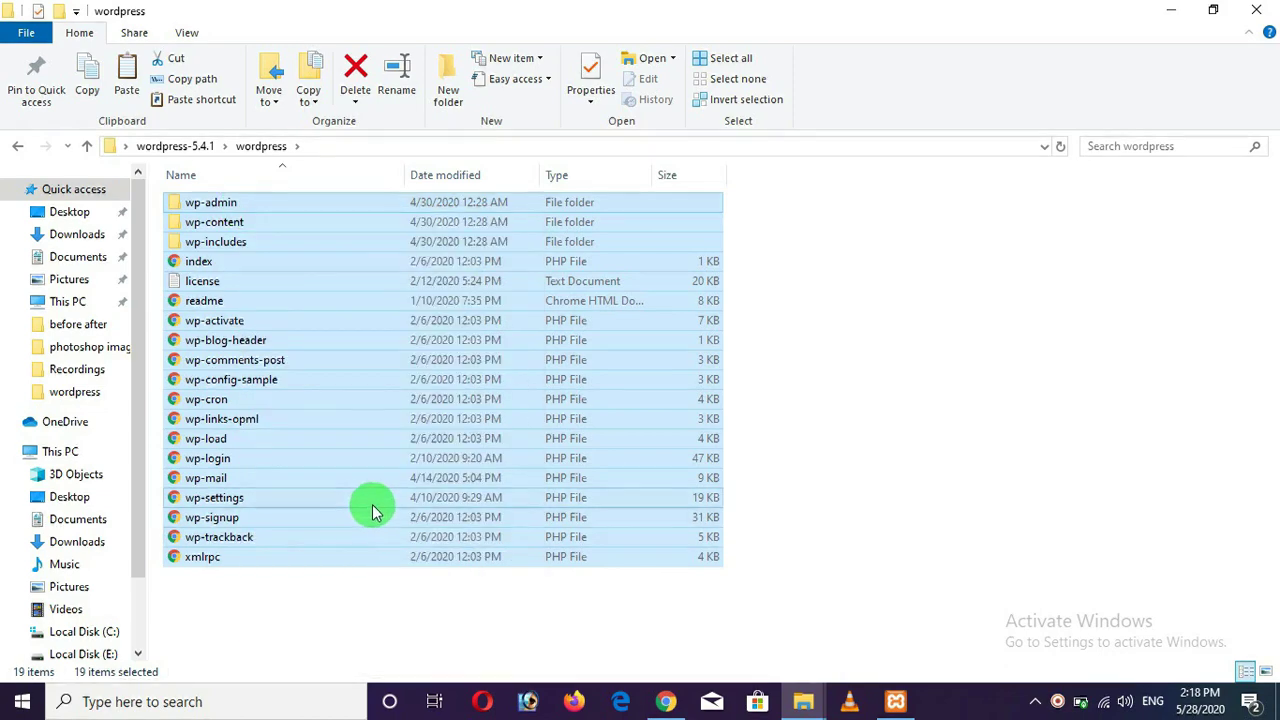
click(803, 701)
click(773, 662)
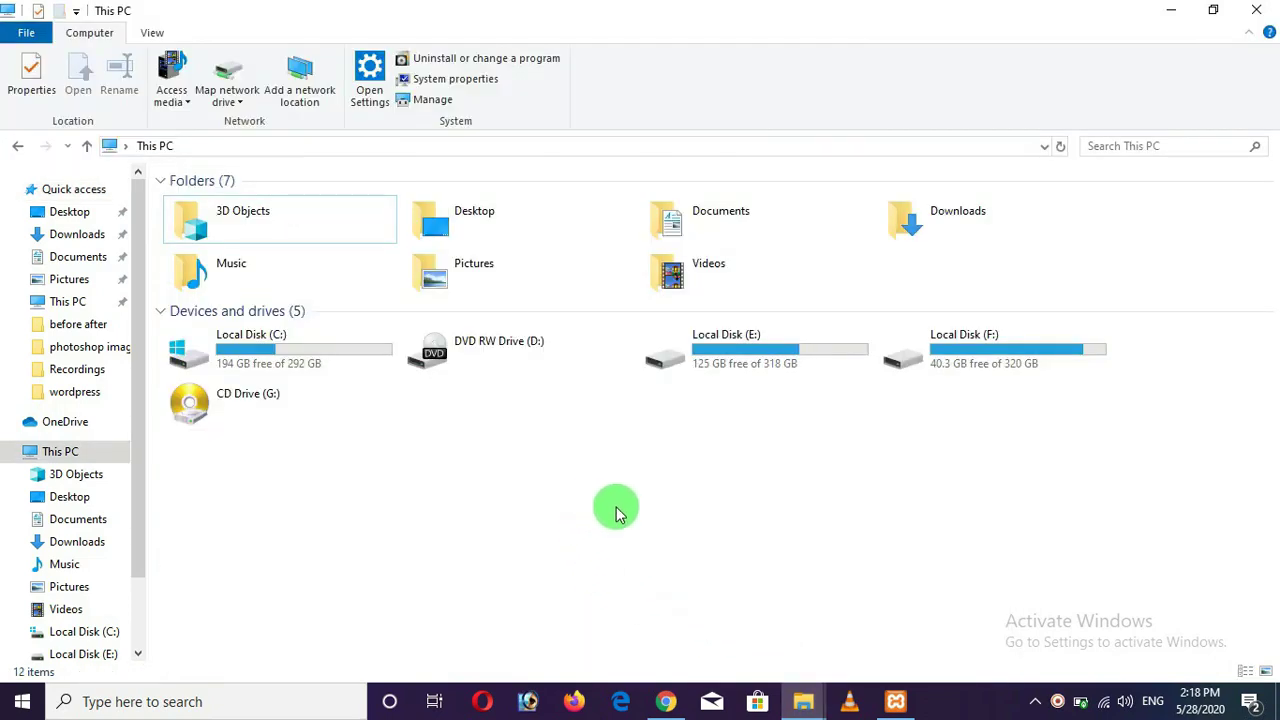
Navigate to C:\xampp\htdocs in File Explorer.
double_click(301, 358)
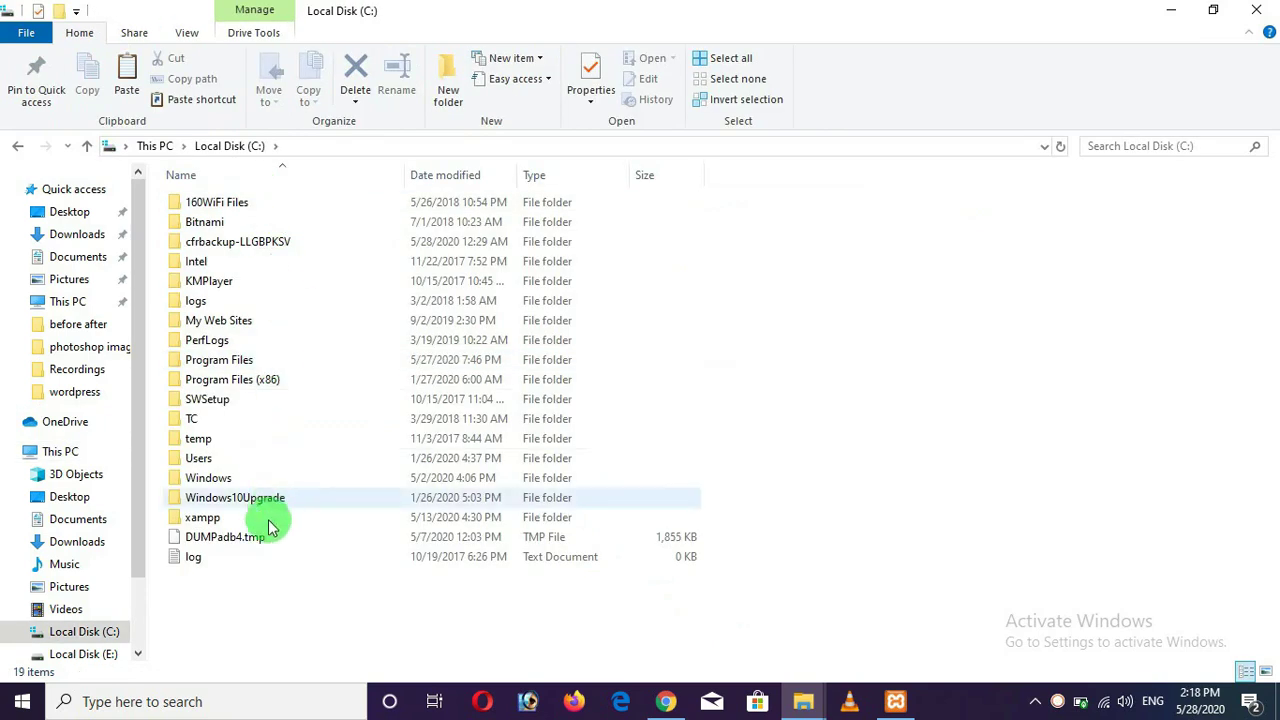
double_click(255, 520)
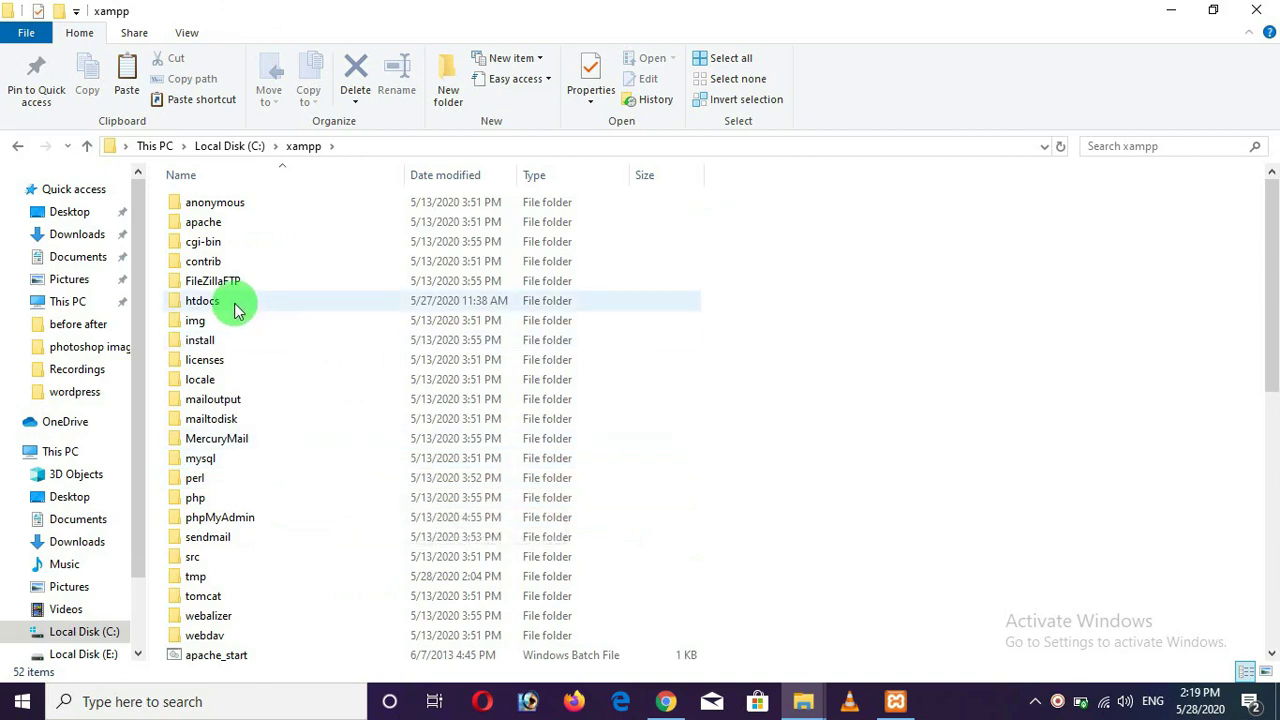
double_click(202, 301)
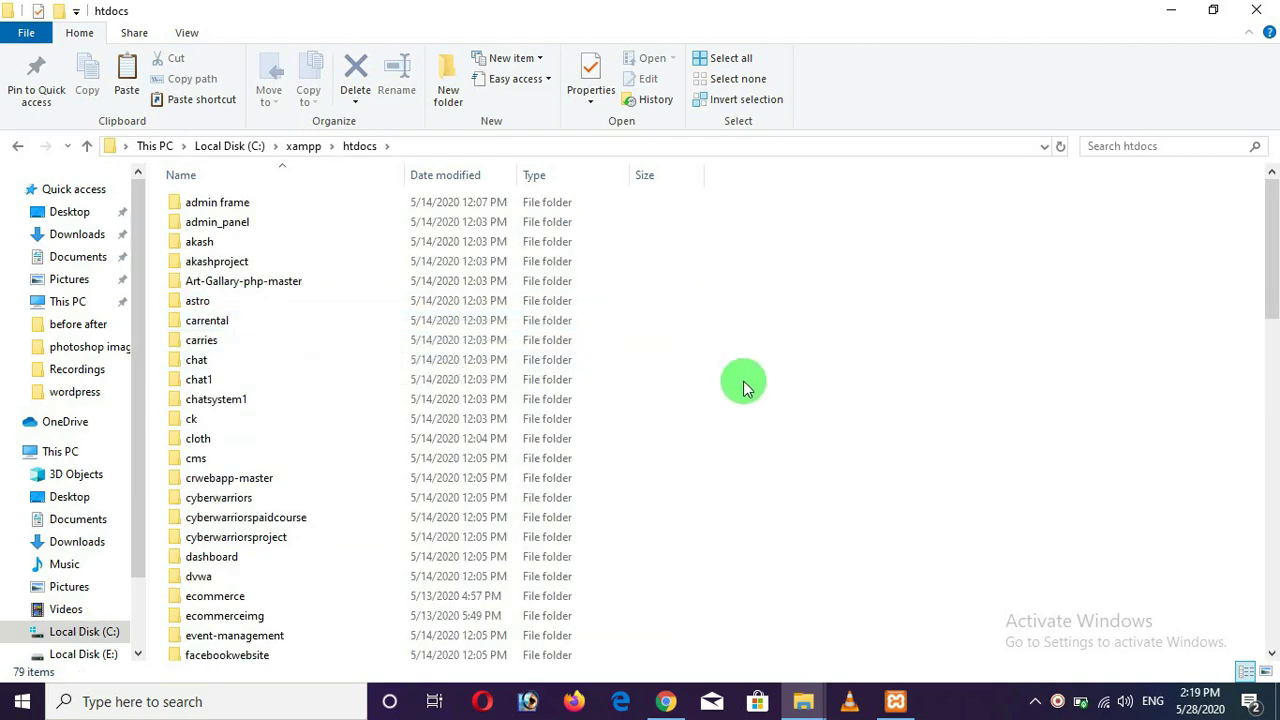
scroll(871, 405, down, 5)
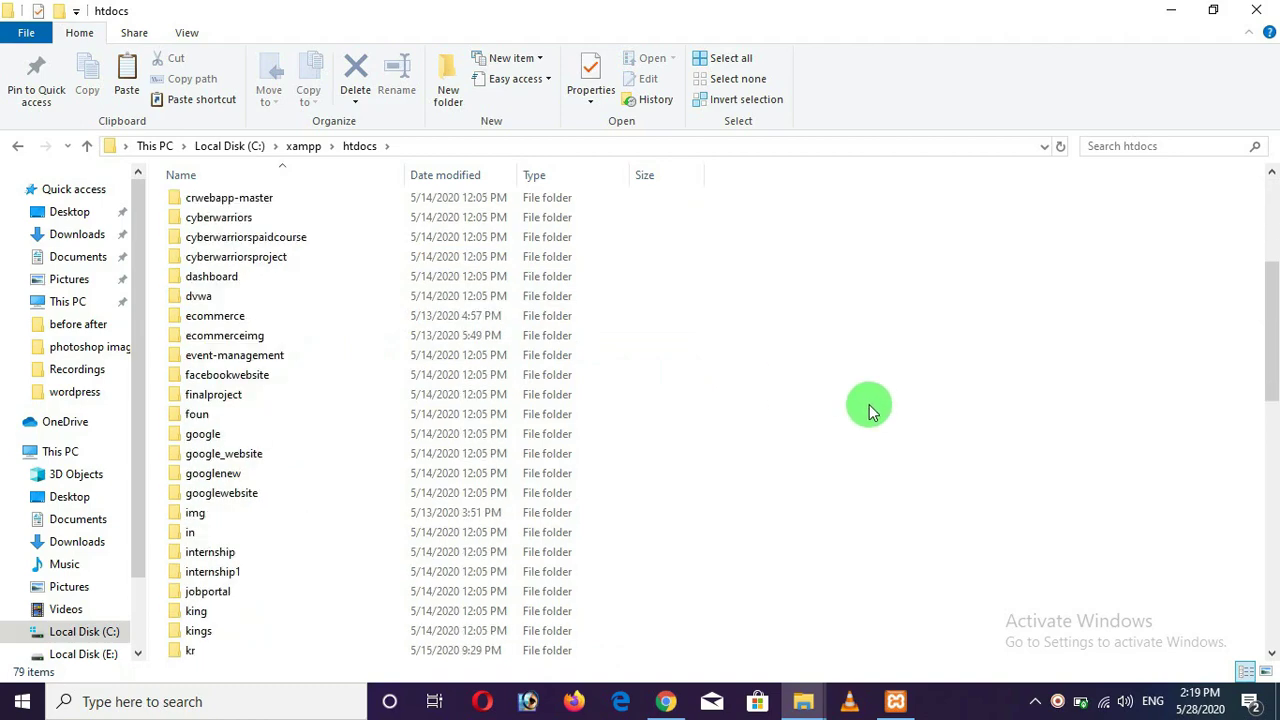
scroll(872, 410, up, 5)
scroll(871, 408, down, 18)
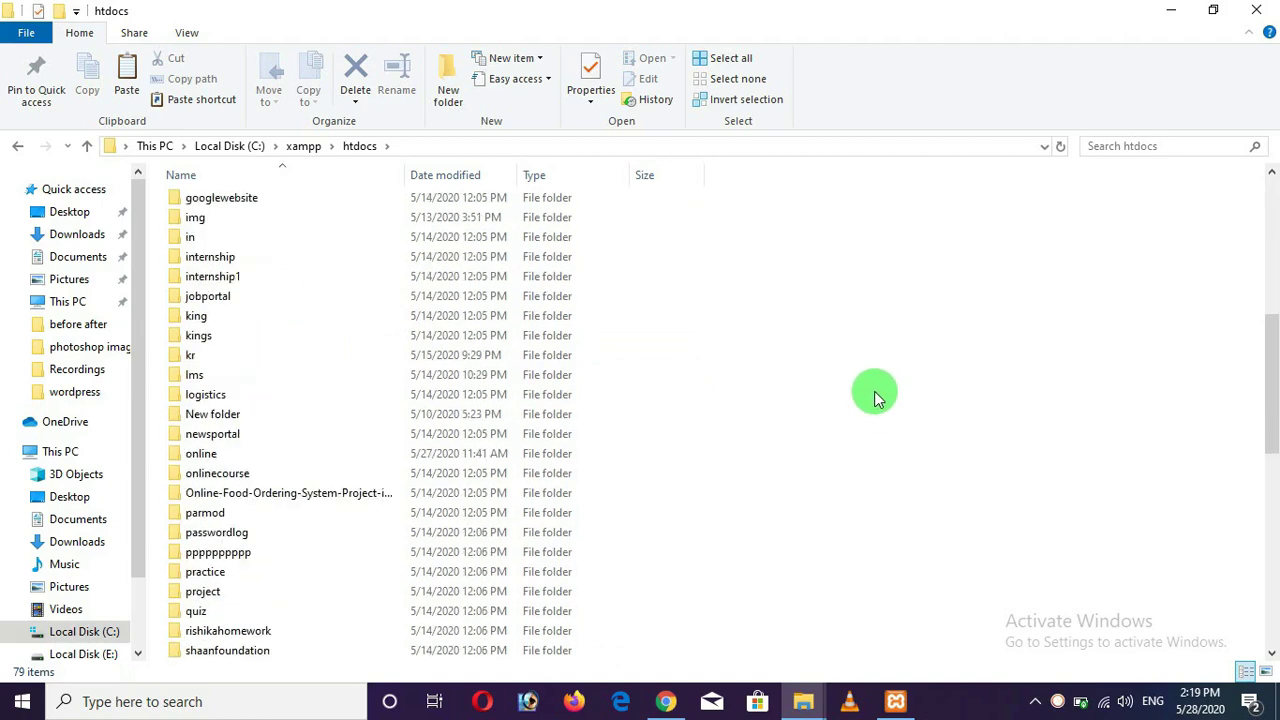
scroll(873, 398, up, 13)
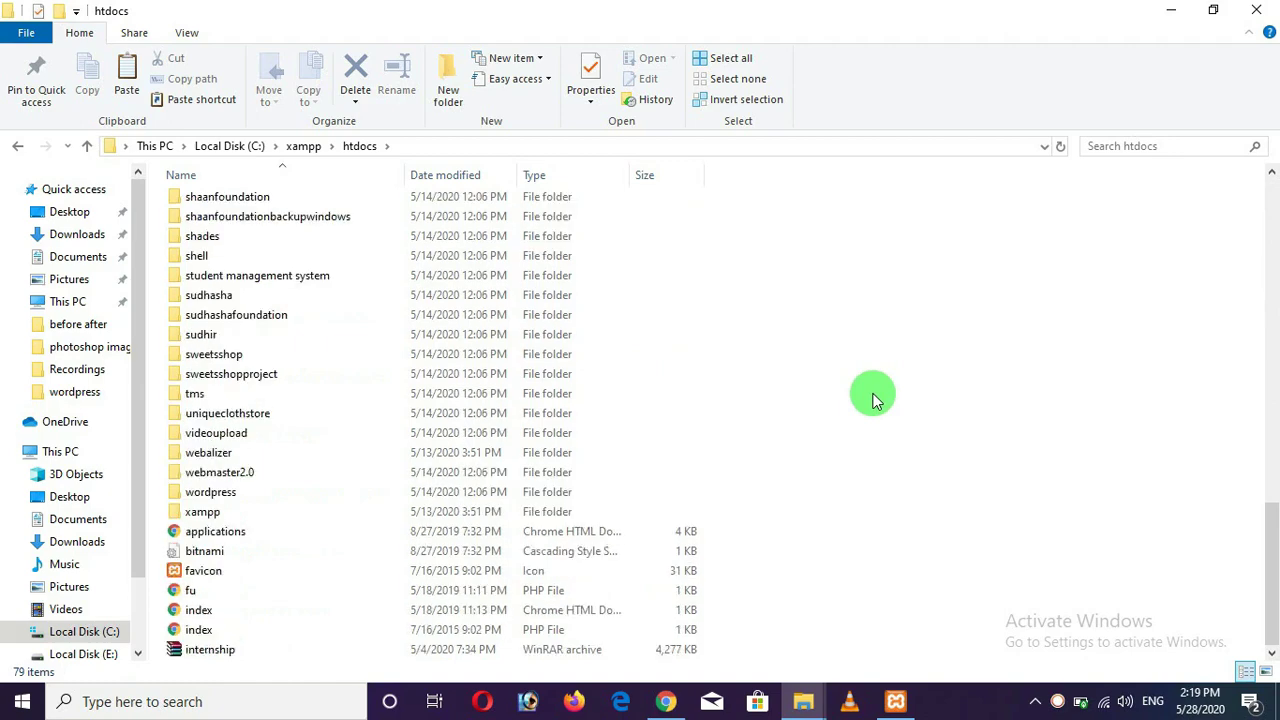
scroll(872, 398, up, 5)
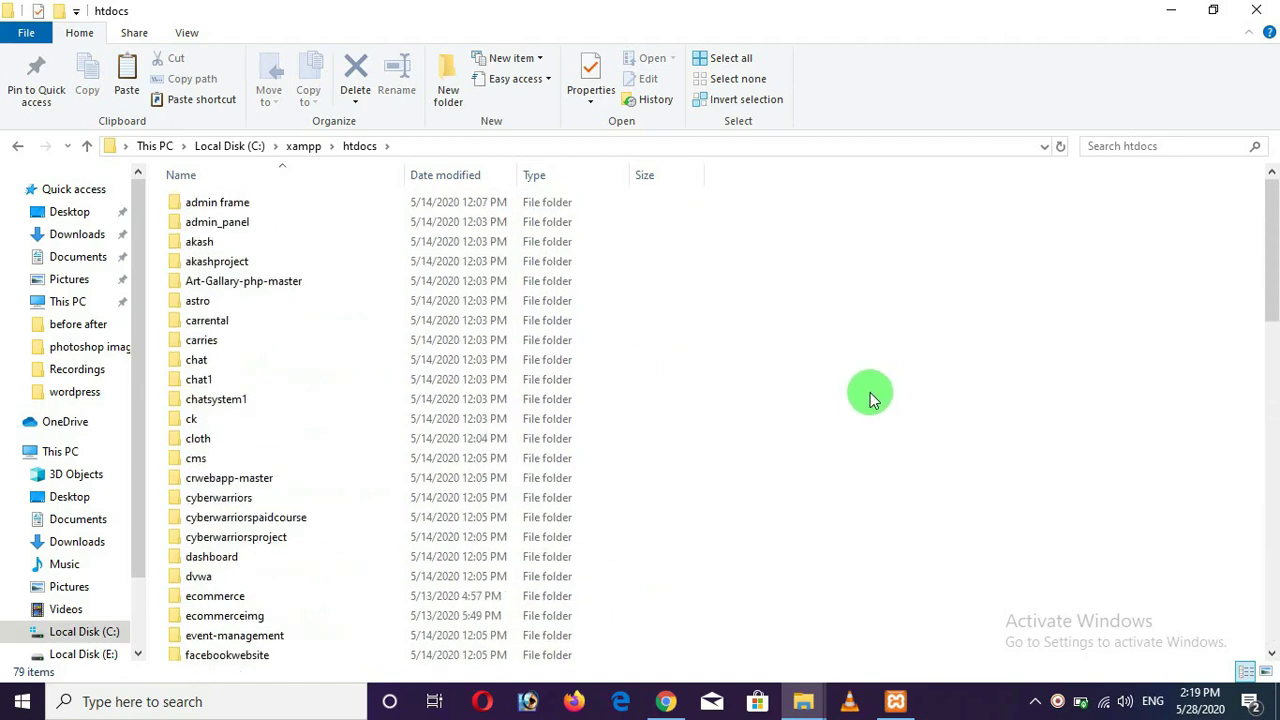
Create a new folder named onlineclasses in htdocs and open it.
right_click(872, 300)
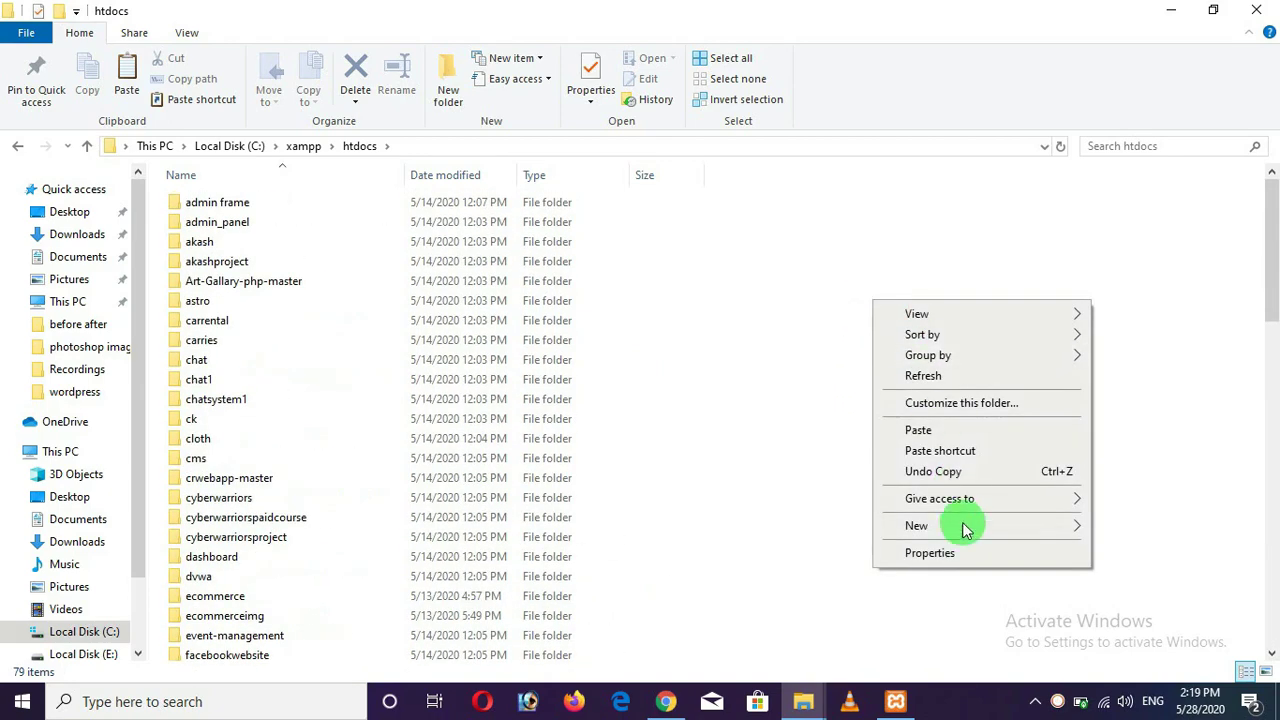
mouse_move(963, 538)
click(723, 317)
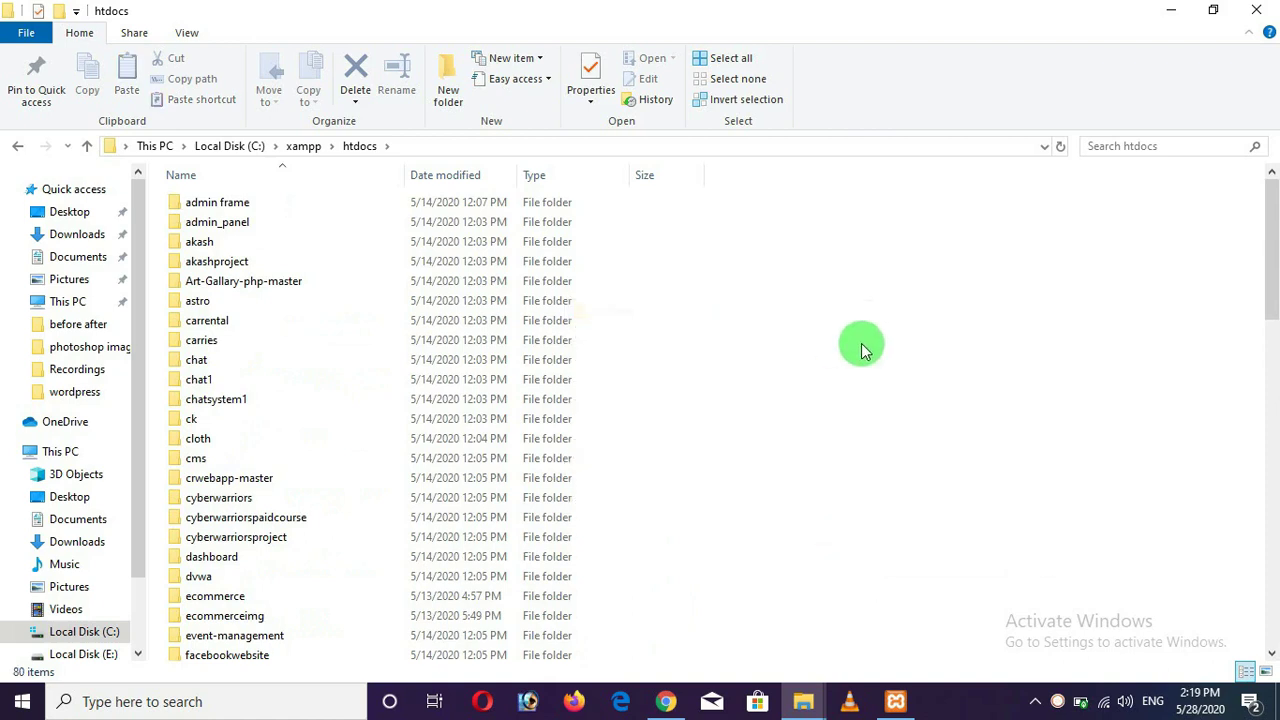
text(online classes)
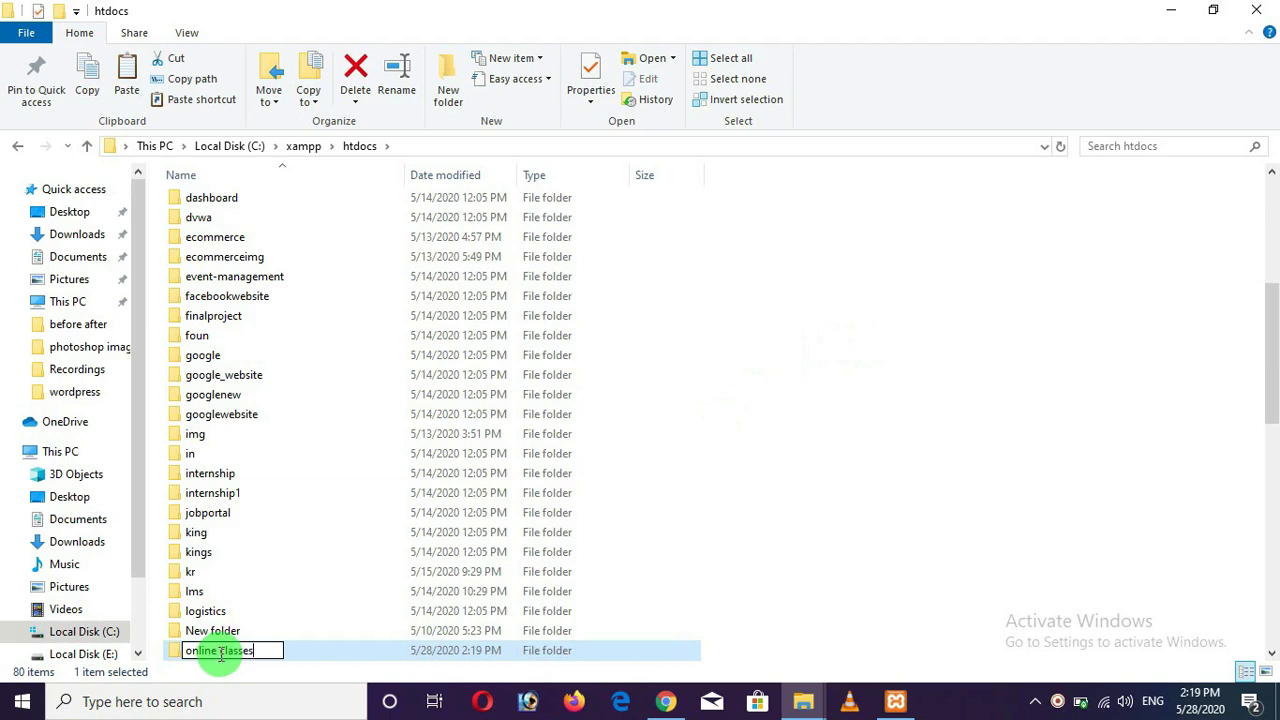
click(220, 651)
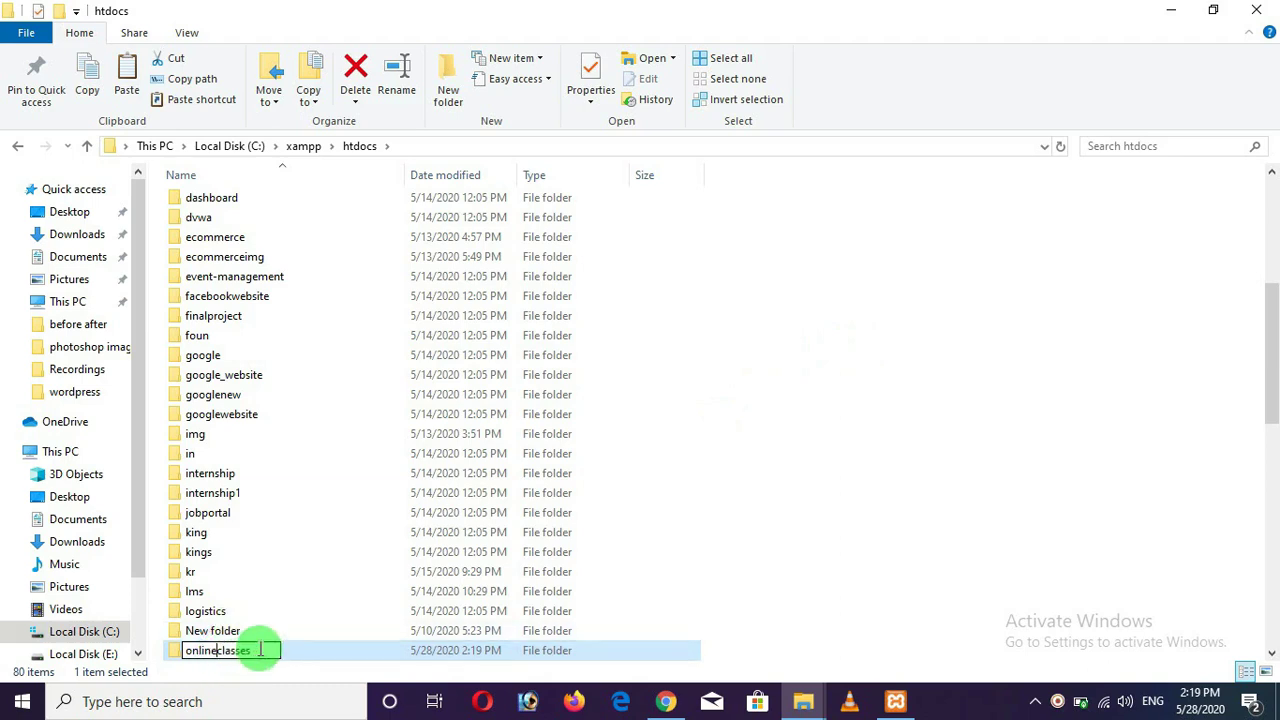
key(Return)
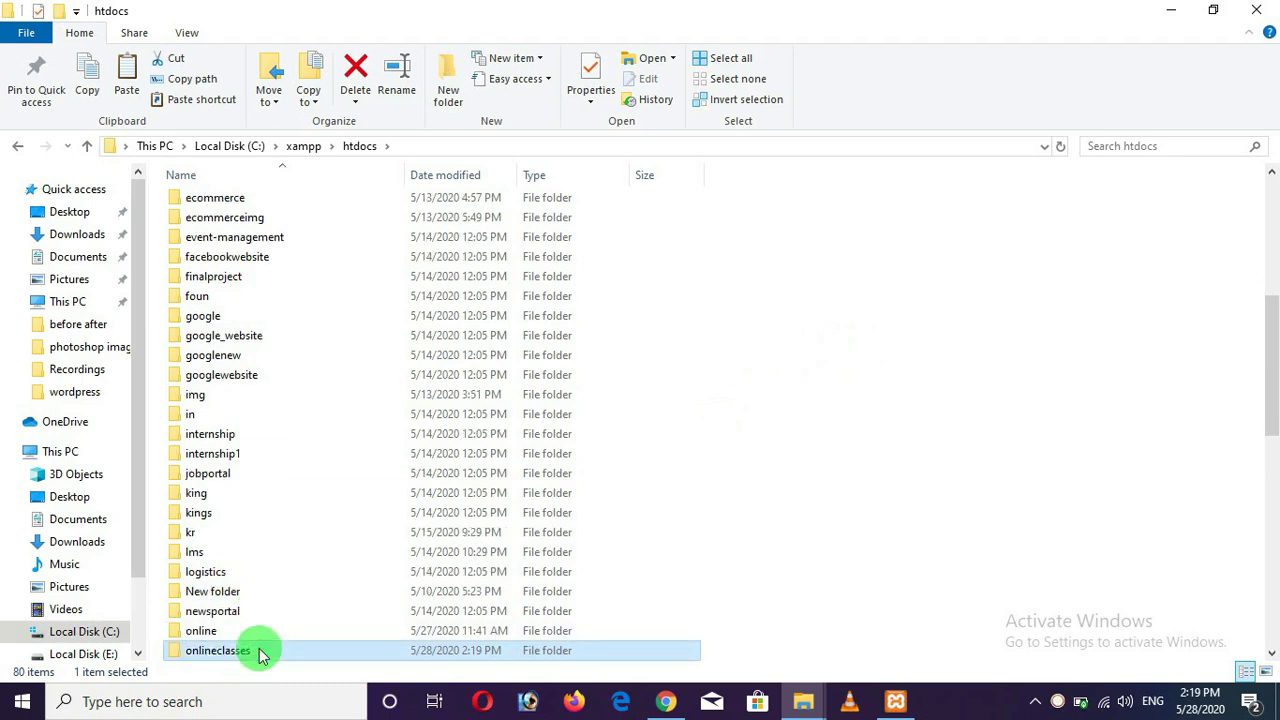
double_click(240, 651)
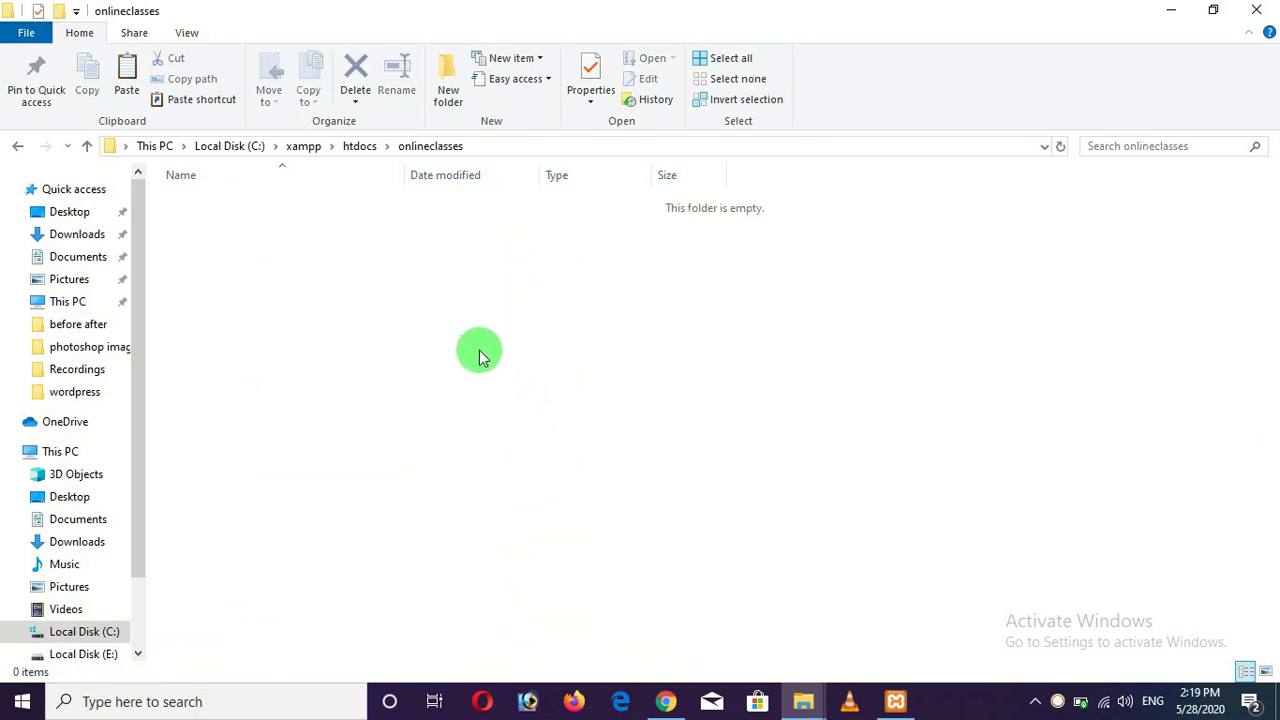
Paste the copied WordPress files into the onlineclasses folder.
right_click(371, 294)
click(426, 428)
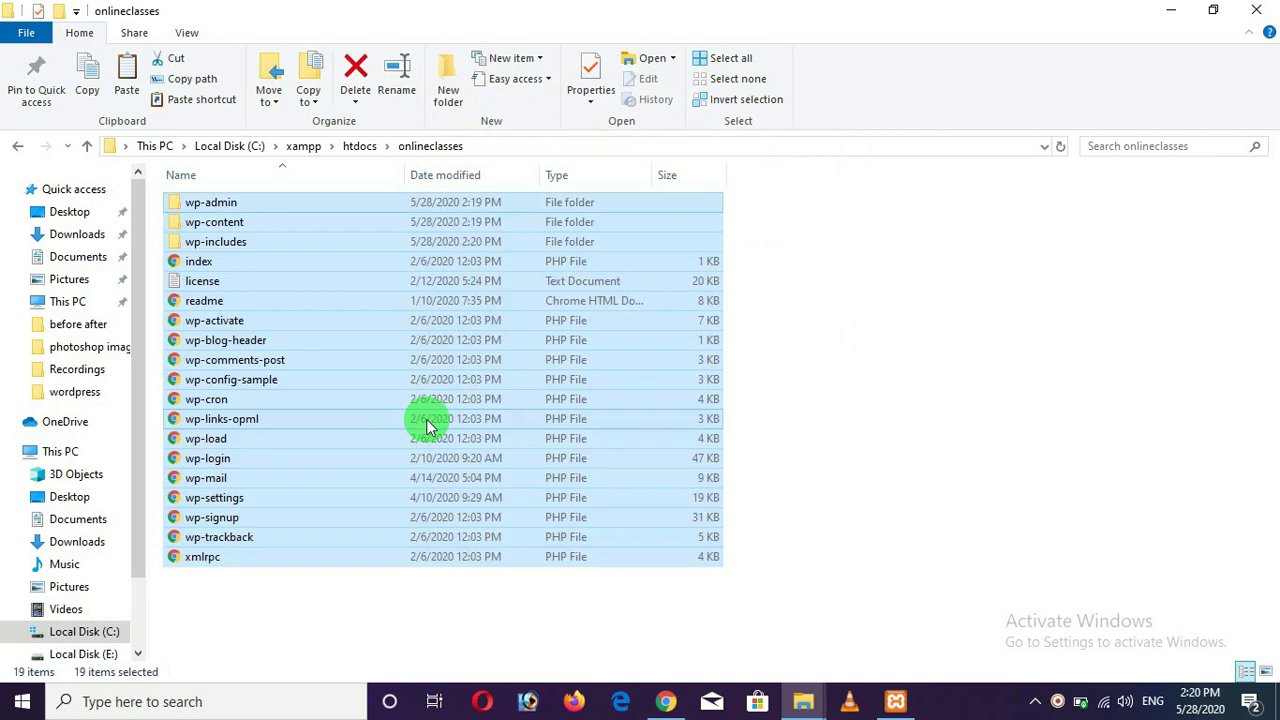
click(966, 405)
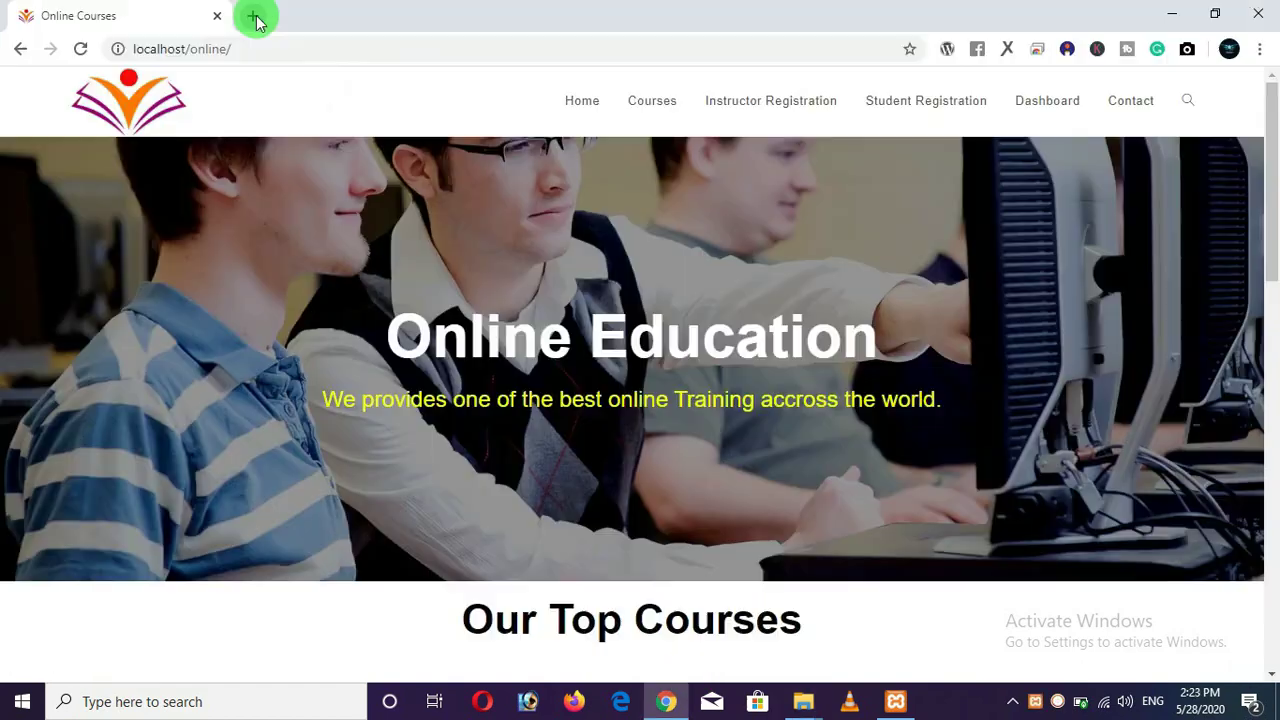
click(254, 16)
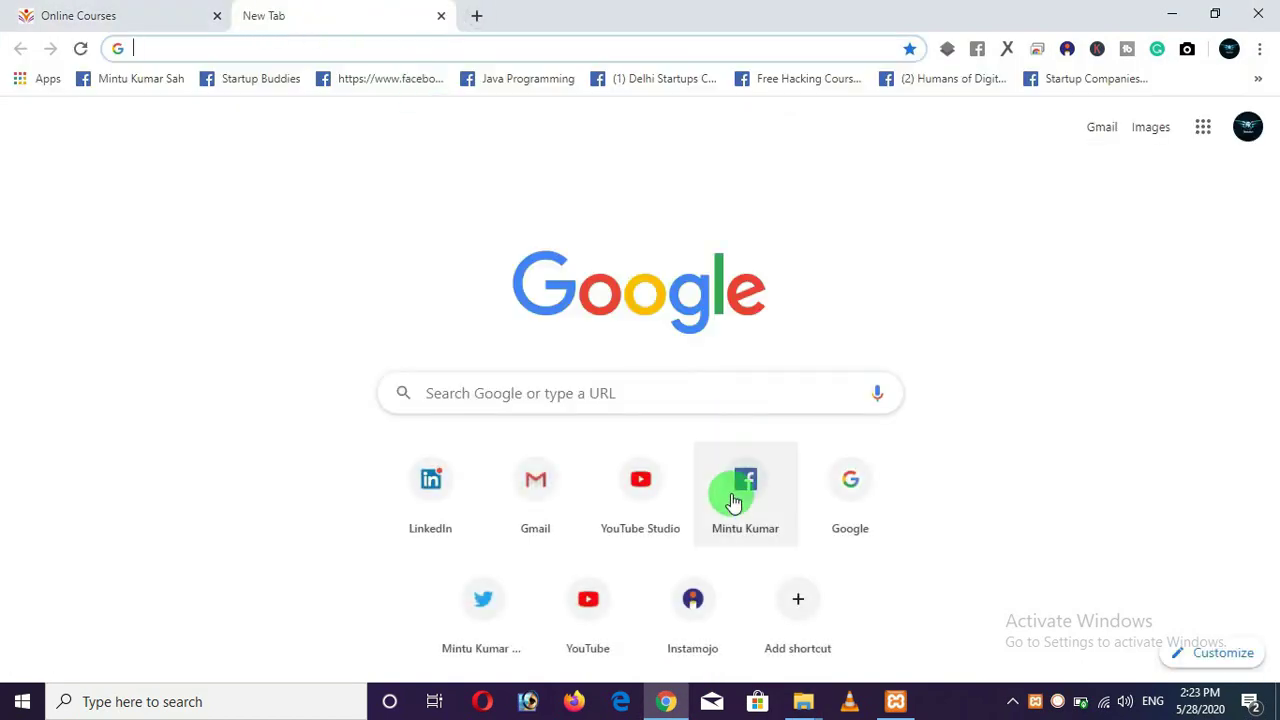
Load localhost/onlineclasses in the new Chrome tab.
text(loca)
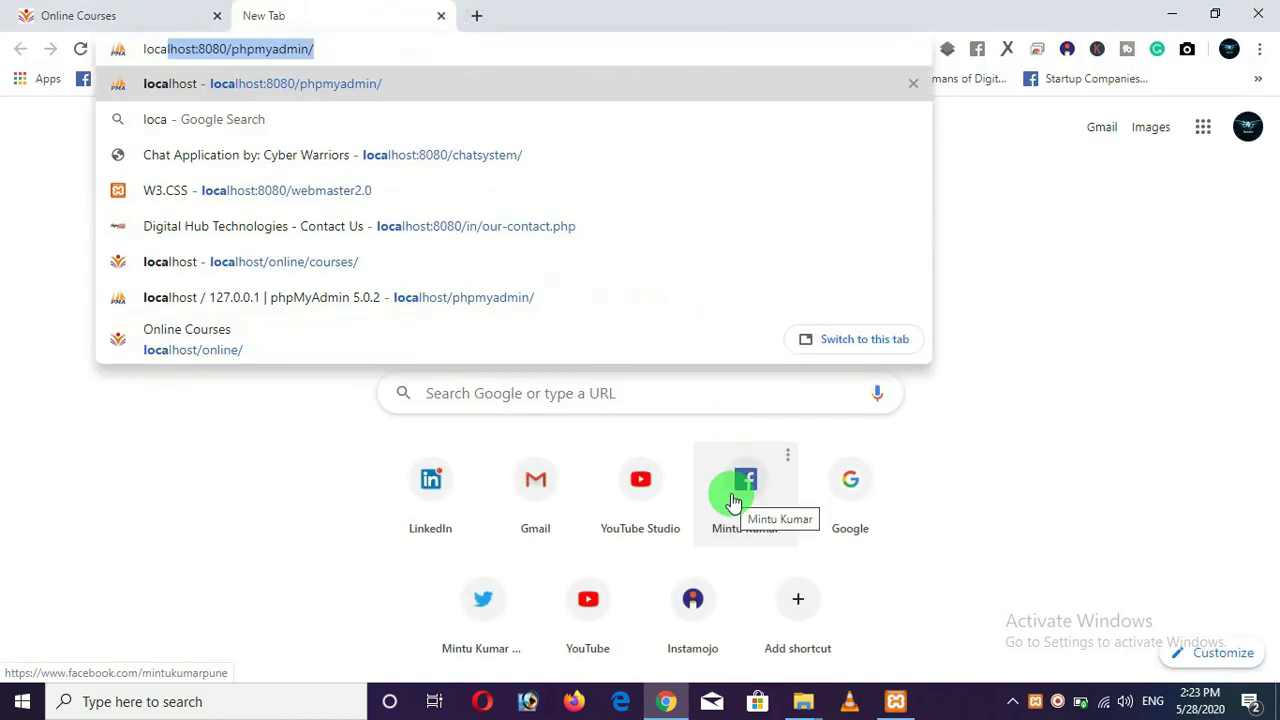
key(Right)
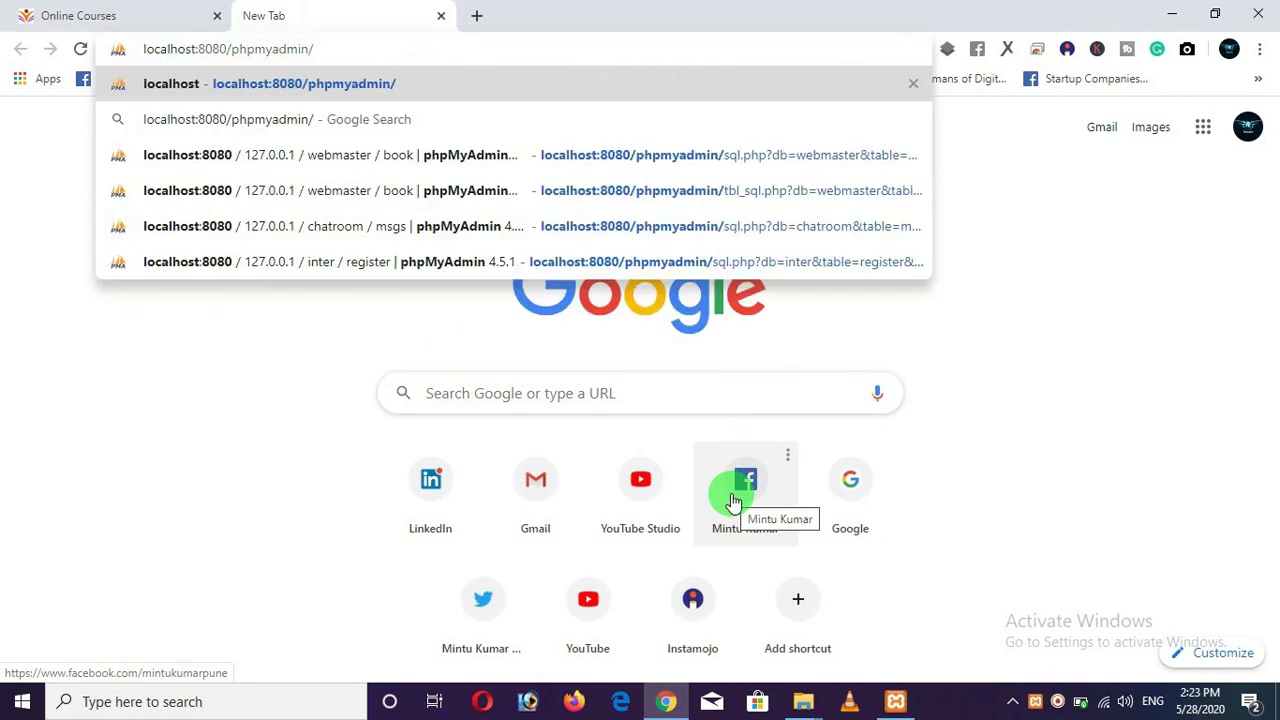
key(BackSpace)
key(BackSpace)
key(BackSpace)
key(BackSpace)
key(BackSpace)
key(BackSpace)
key(BackSpace)
key(BackSpace)
key(BackSpace)
key(BackSpace)
key(BackSpace)
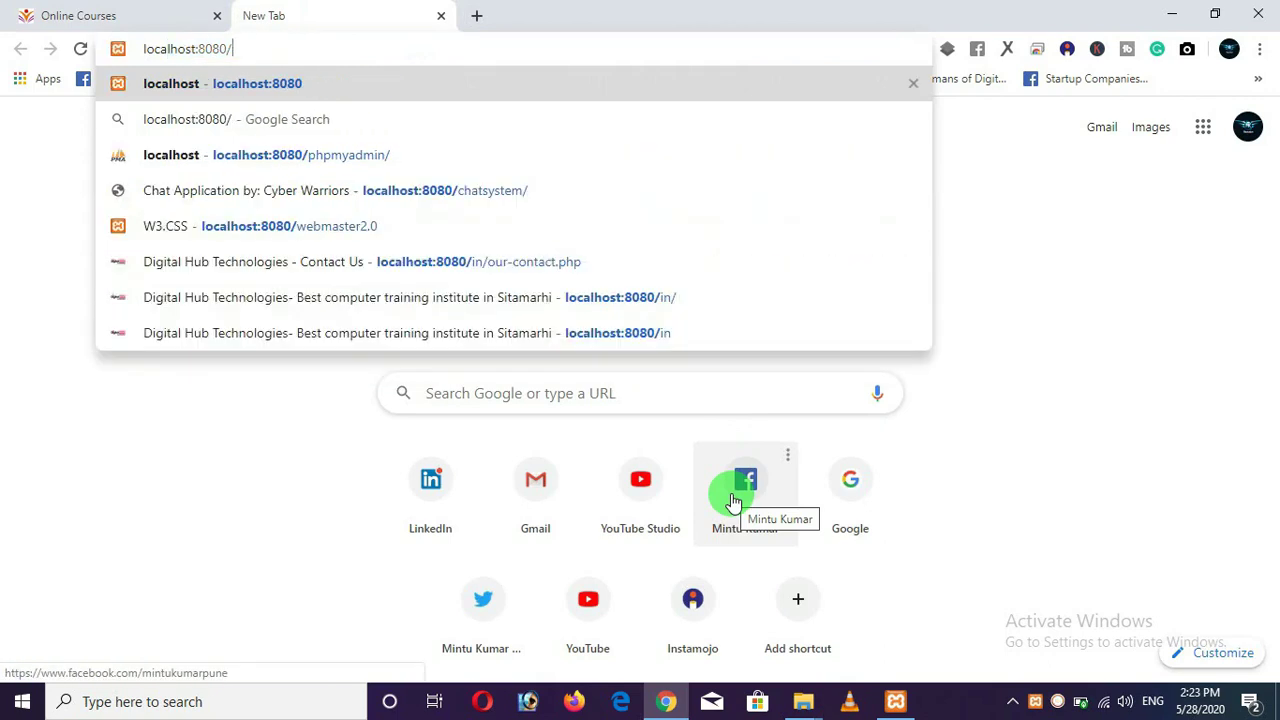
key(BackSpace)
key(BackSpace)
key(BackSpace)
key(BackSpace)
key(BackSpace)
key(BackSpace)
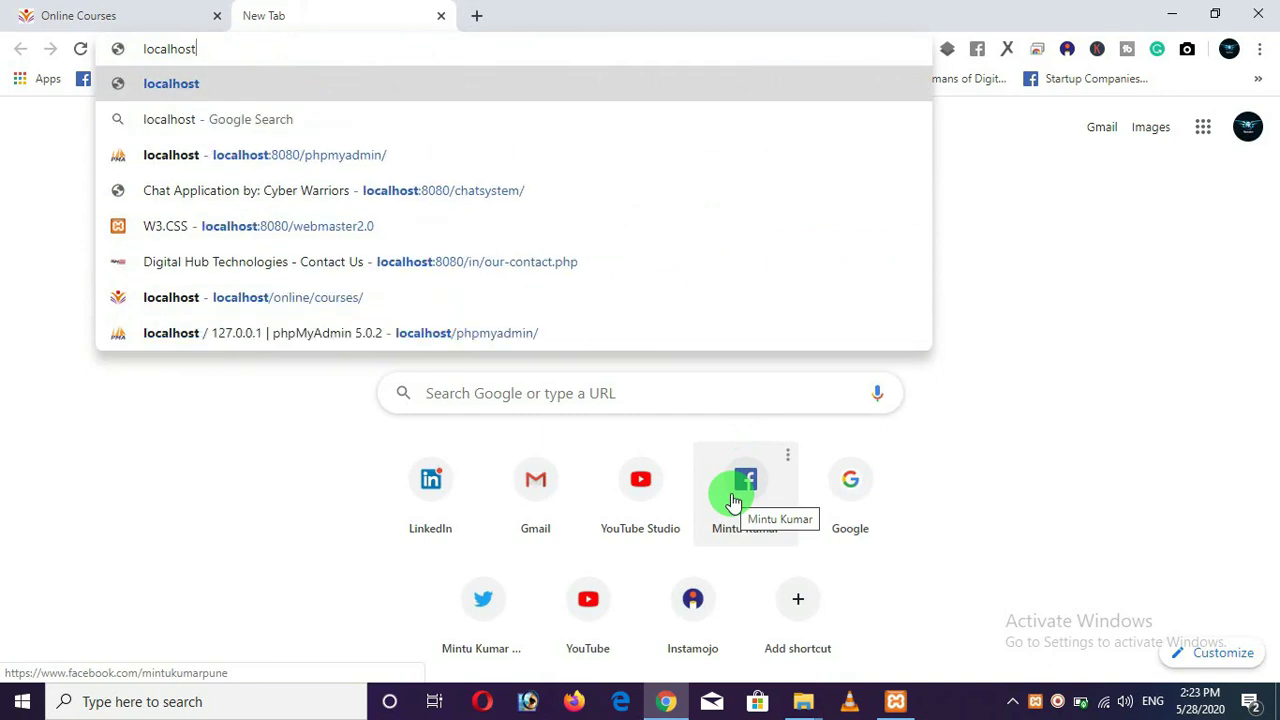
text(/o)
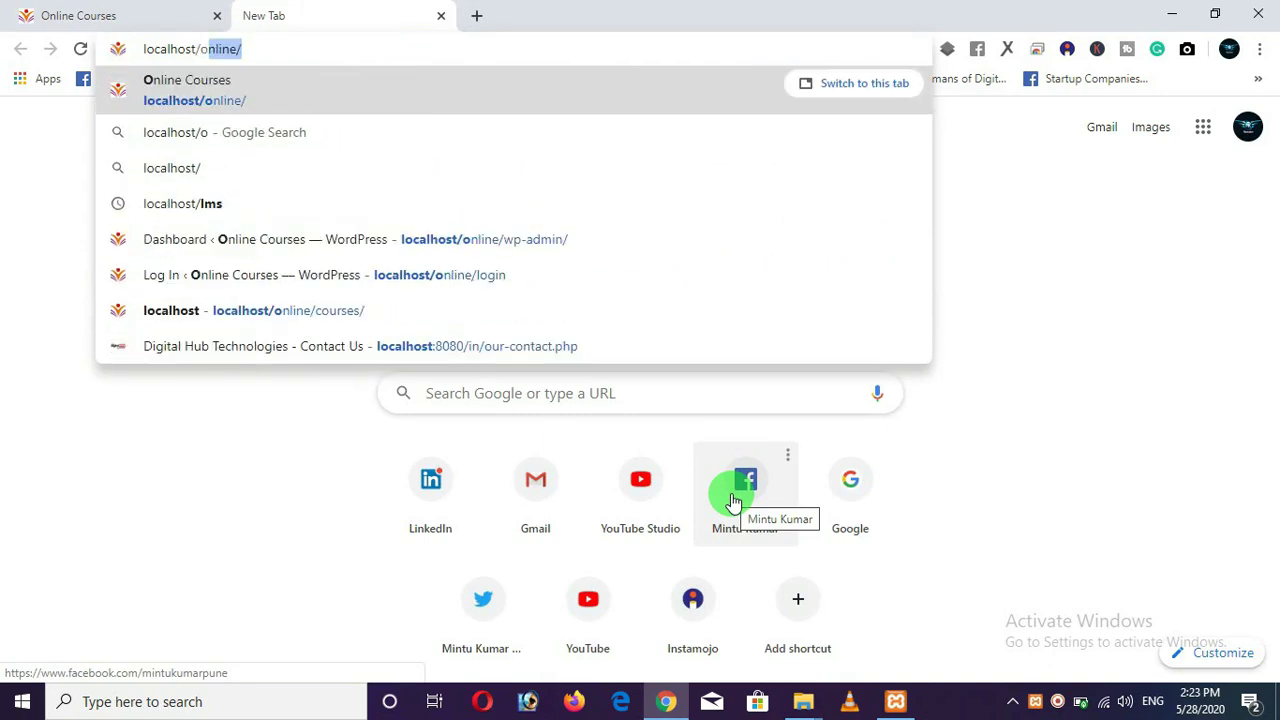
text(nlineclasses)
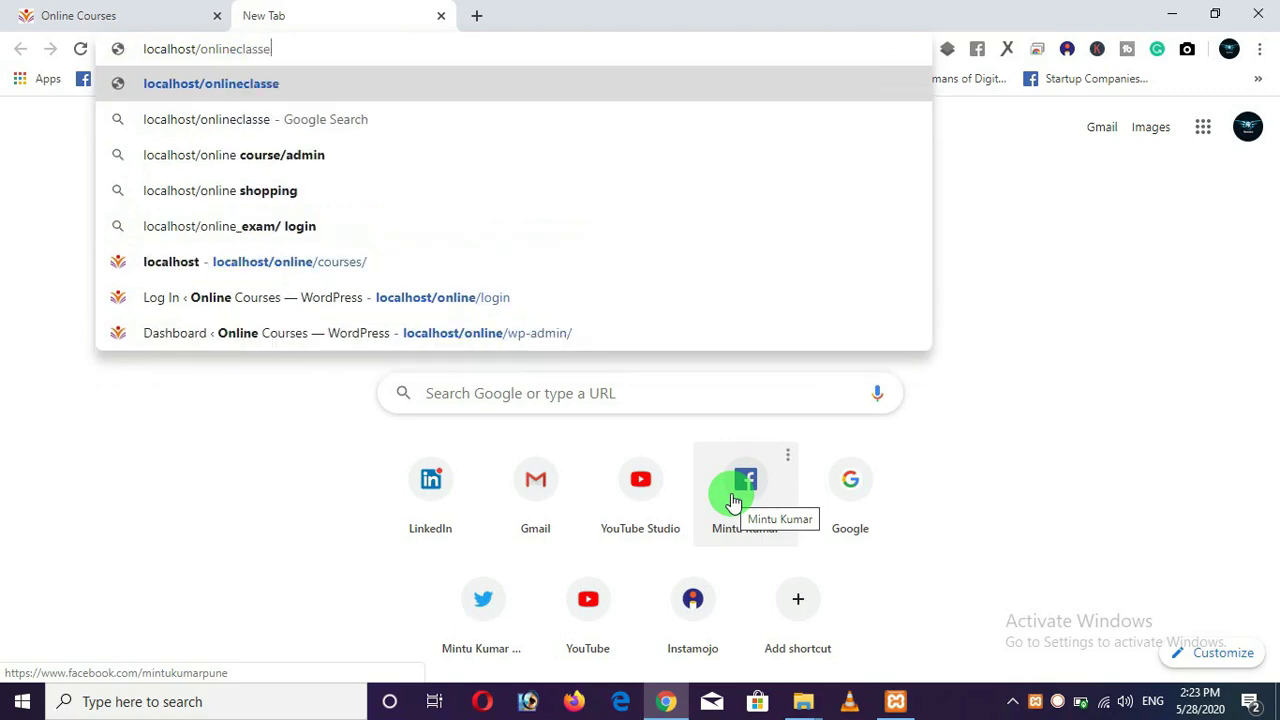
key(Return)
click(810, 700)
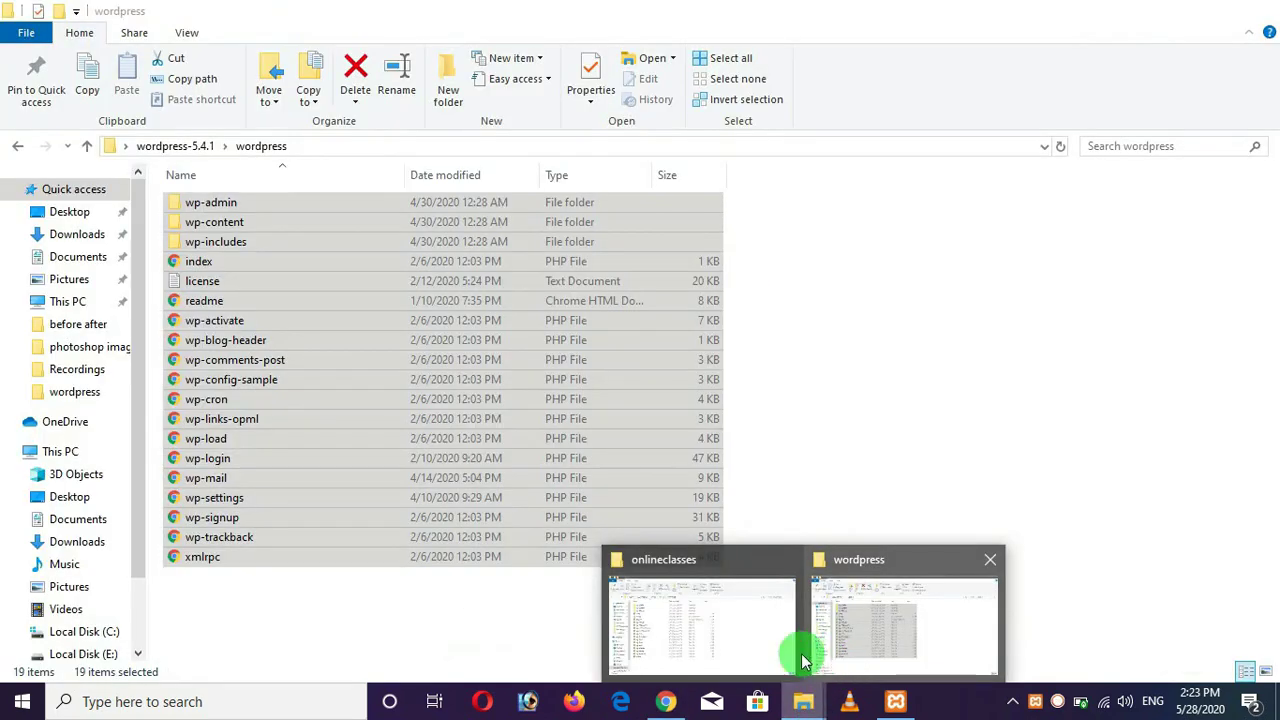
Reopen the onlineclasses folder from htdocs to check its 19 WordPress items.
click(785, 630)
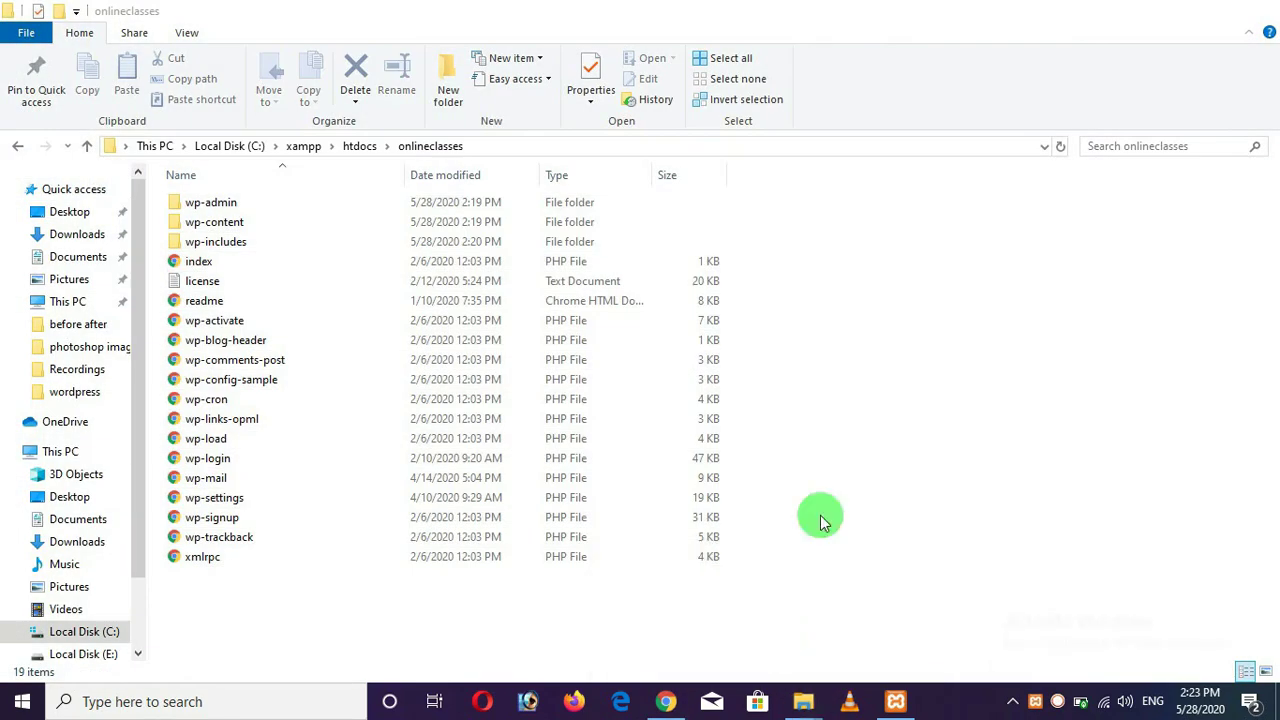
click(87, 146)
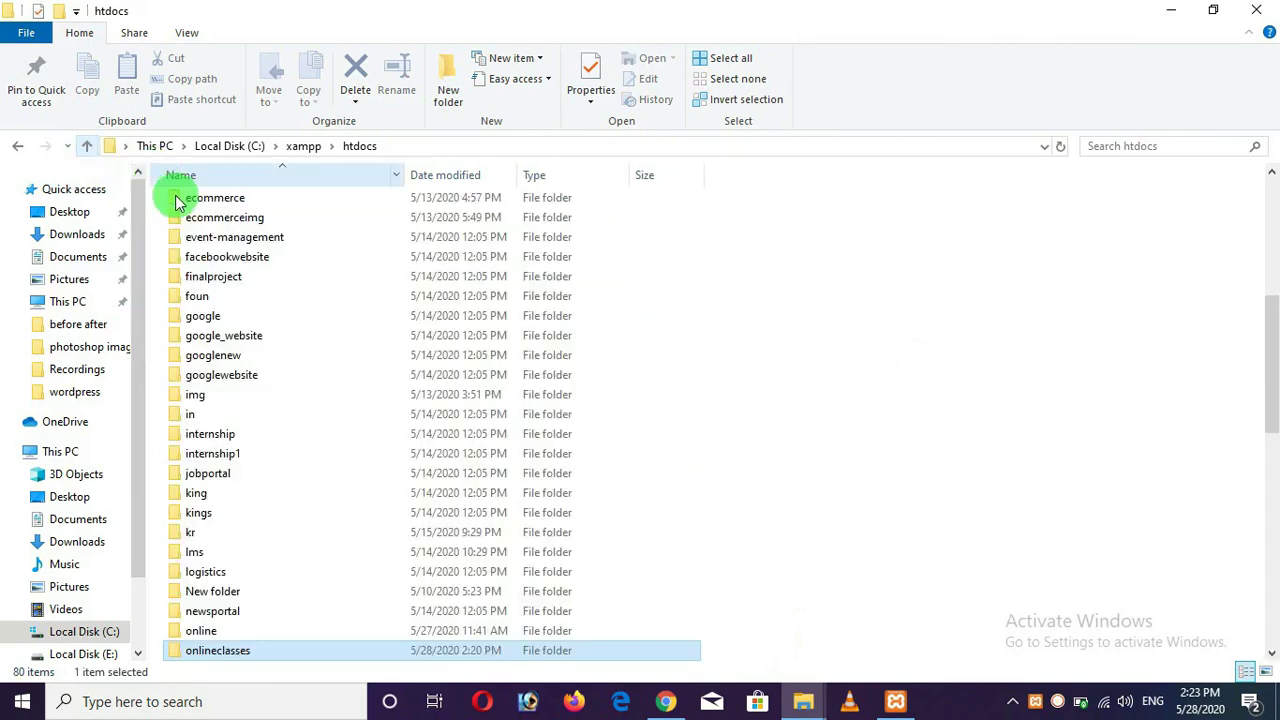
double_click(245, 650)
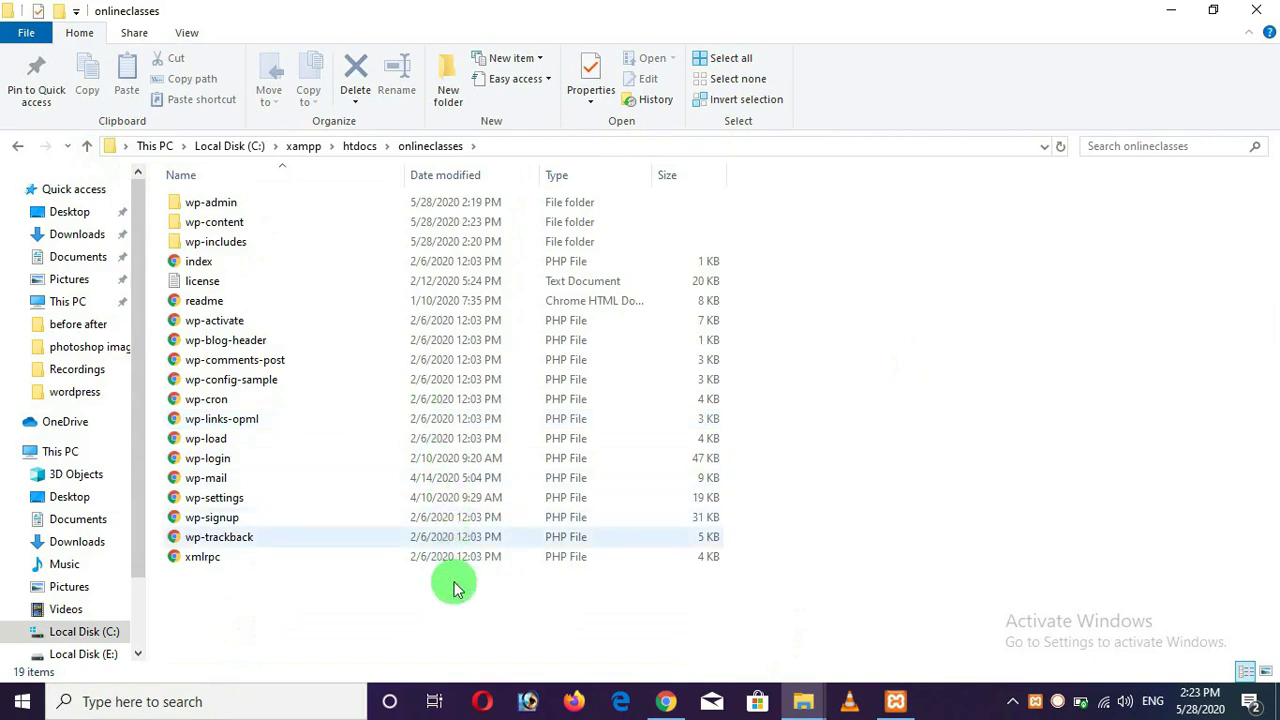
drag(450, 598, 225, 195)
click(838, 370)
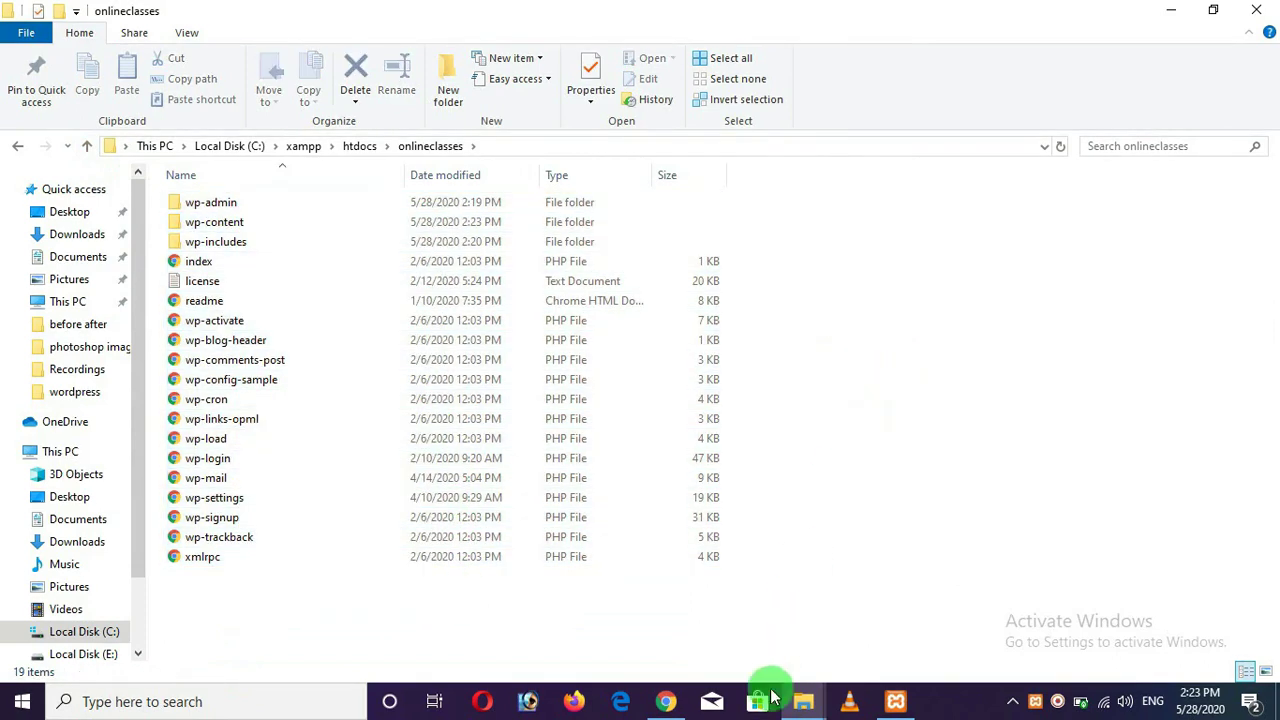
Continue the WordPress setup with English (United States) as the language.
click(662, 702)
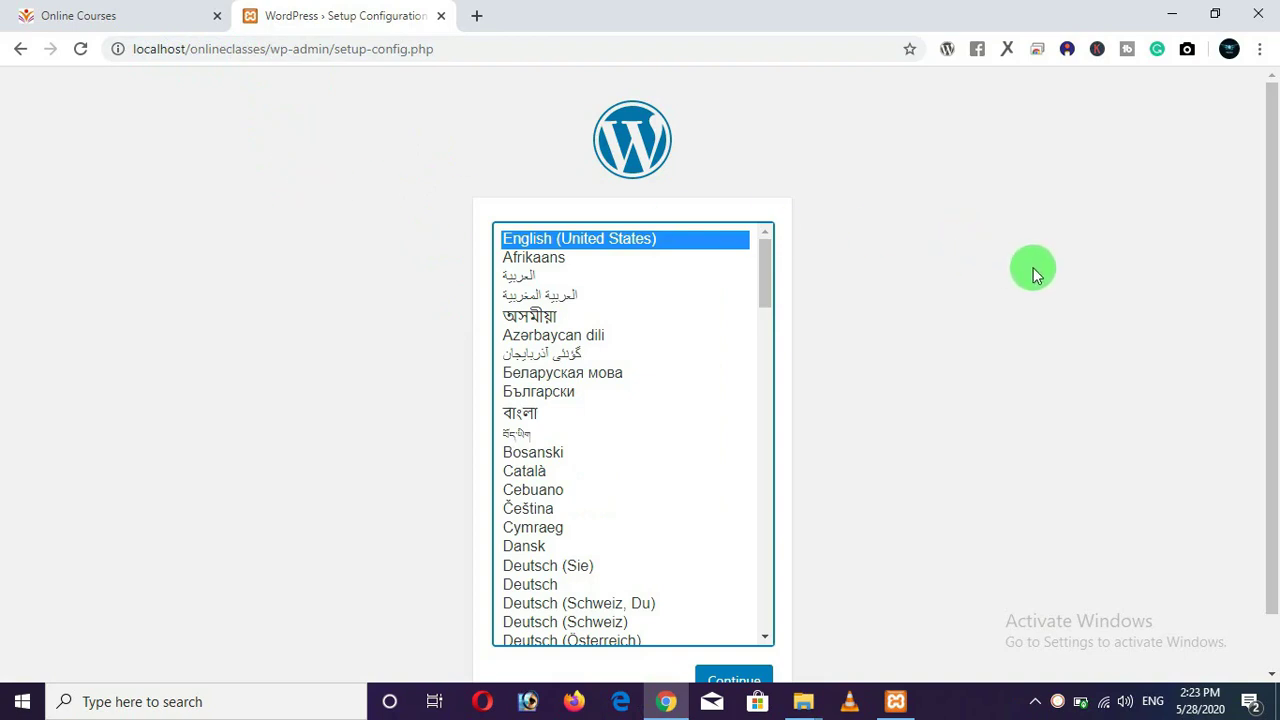
scroll(1033, 272, down, 1)
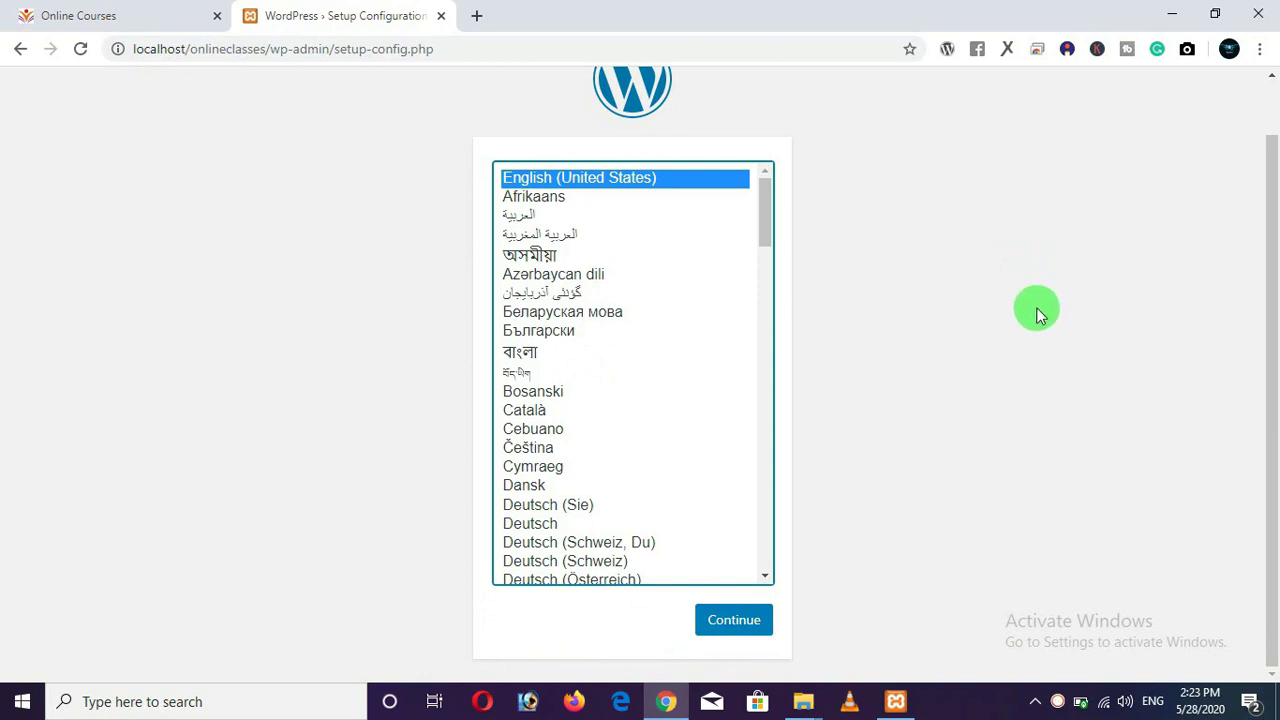
scroll(974, 371, up, 1)
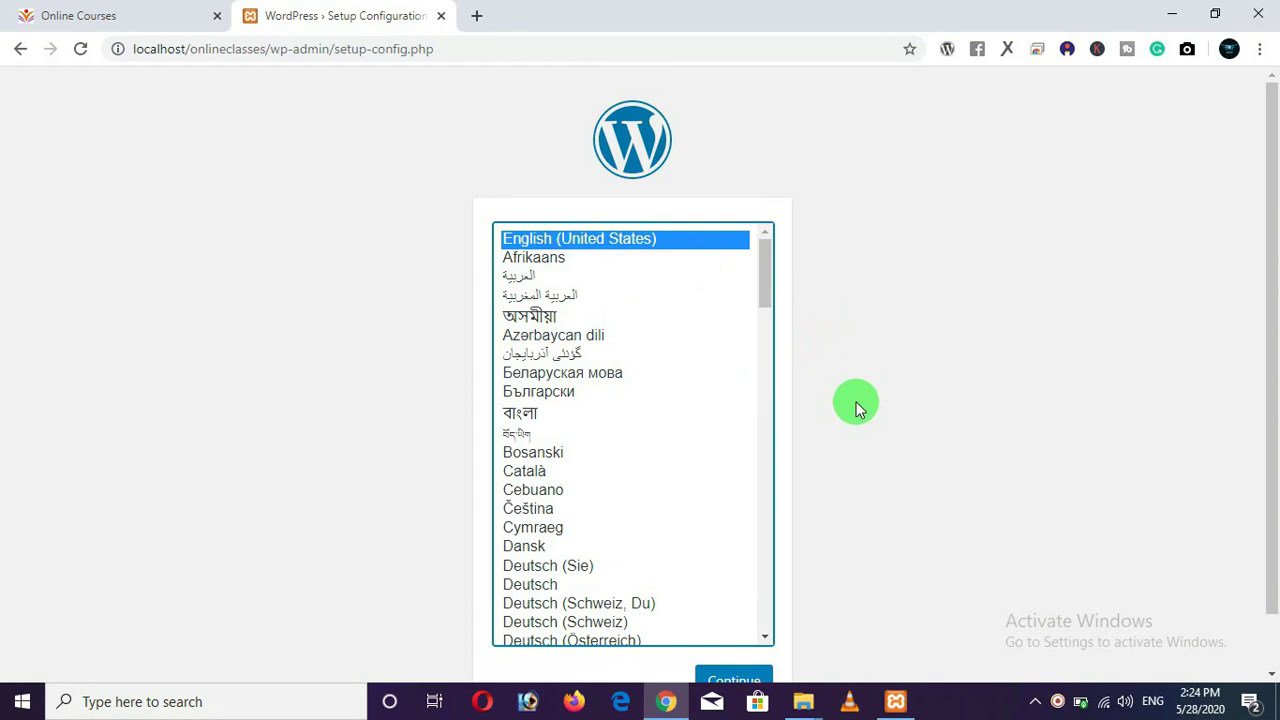
scroll(857, 403, down, 1)
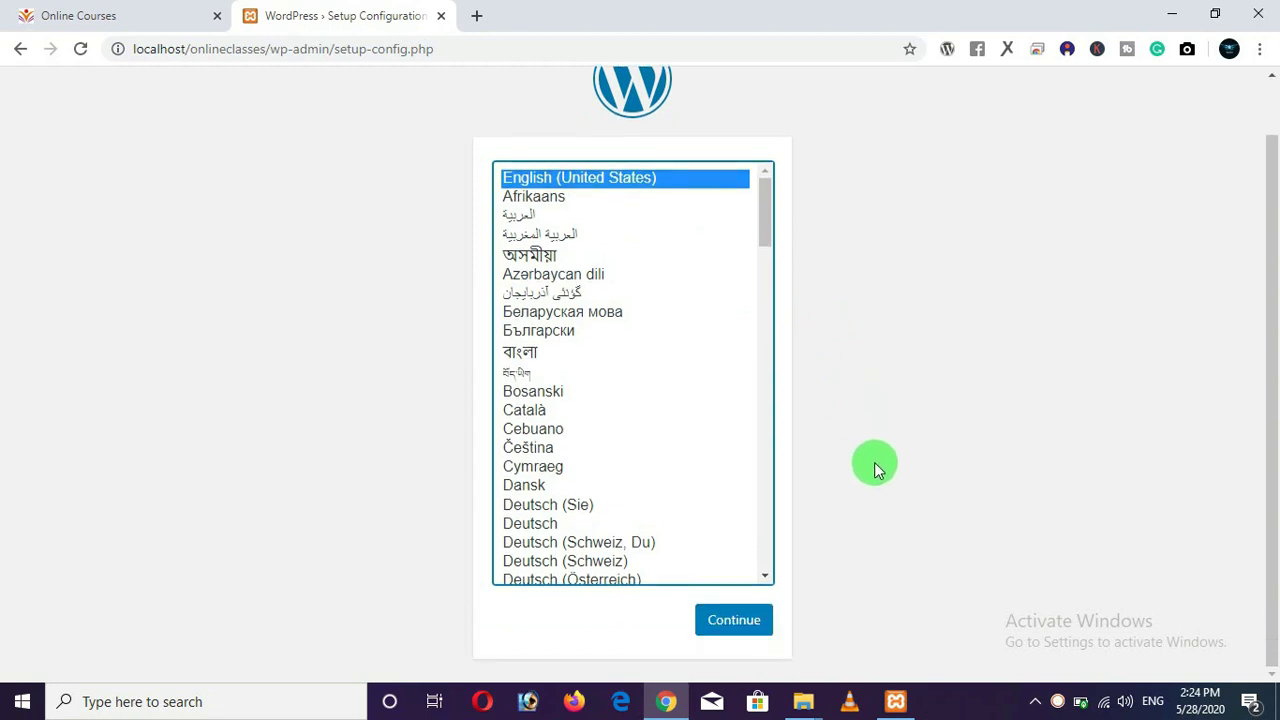
click(736, 621)
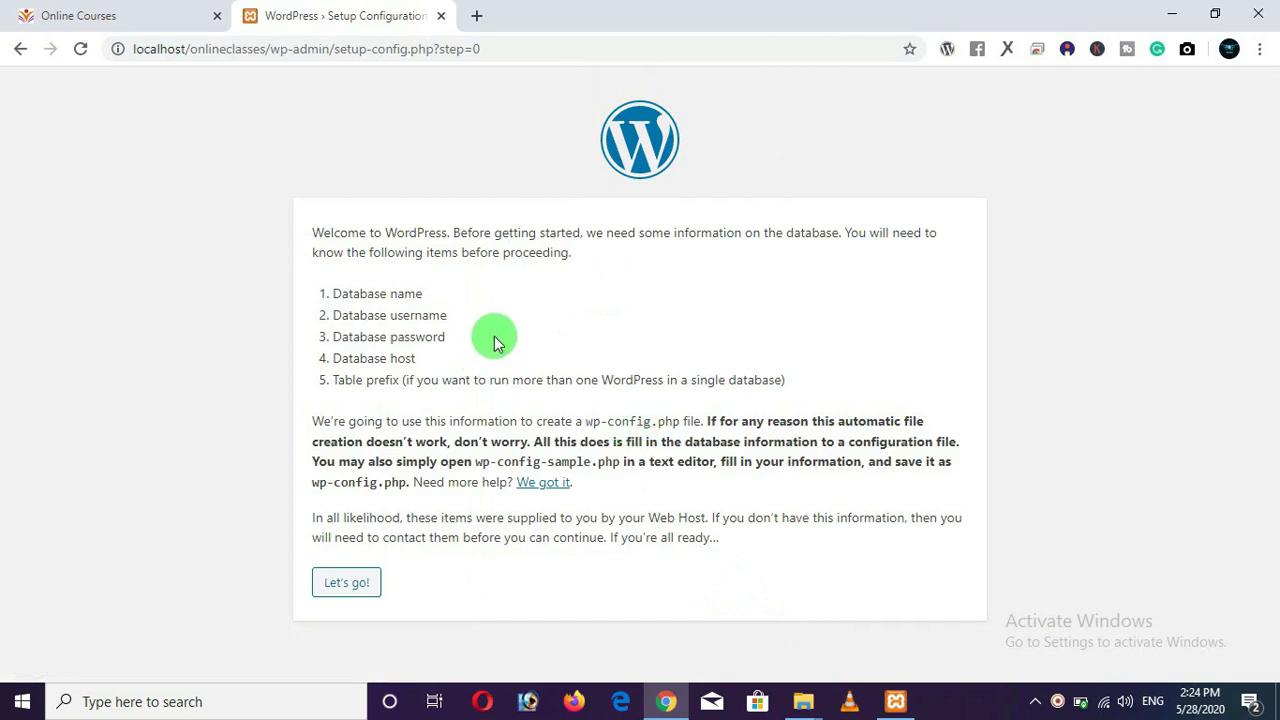
Review the required database details, proceed with Let's go!, and open a blank tab.
drag(423, 293, 337, 303)
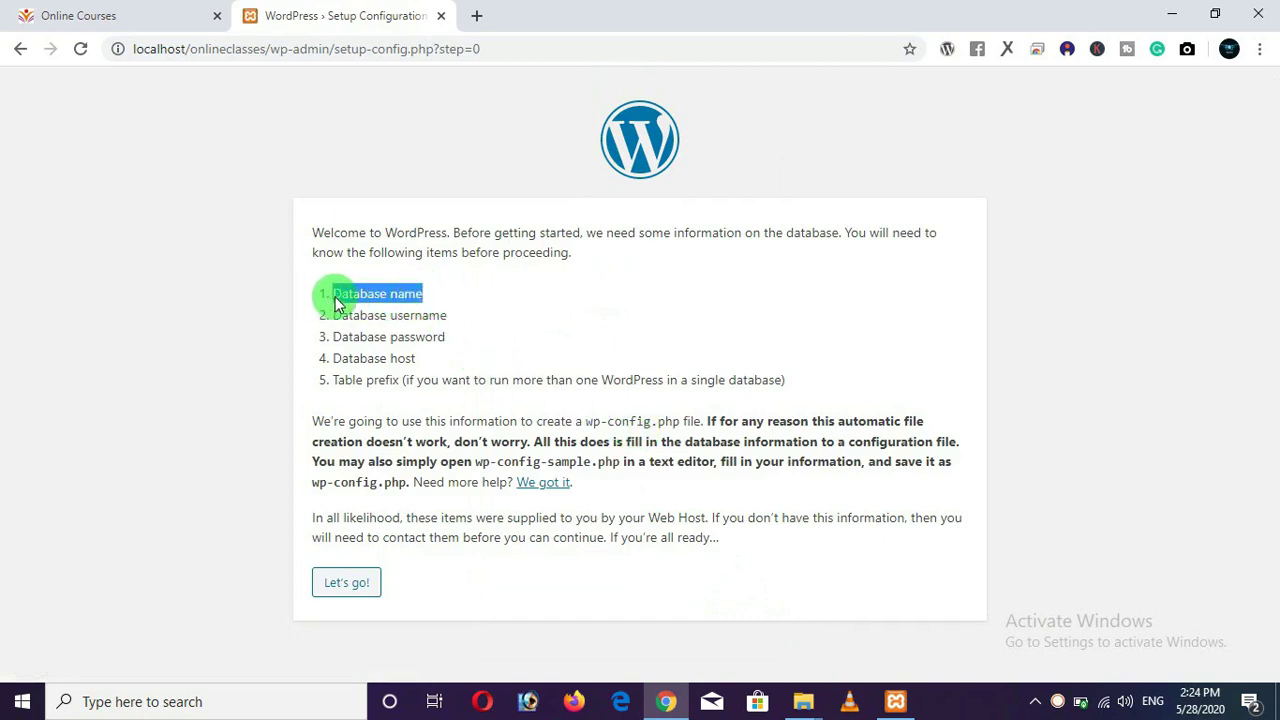
drag(448, 316, 323, 314)
drag(468, 340, 345, 381)
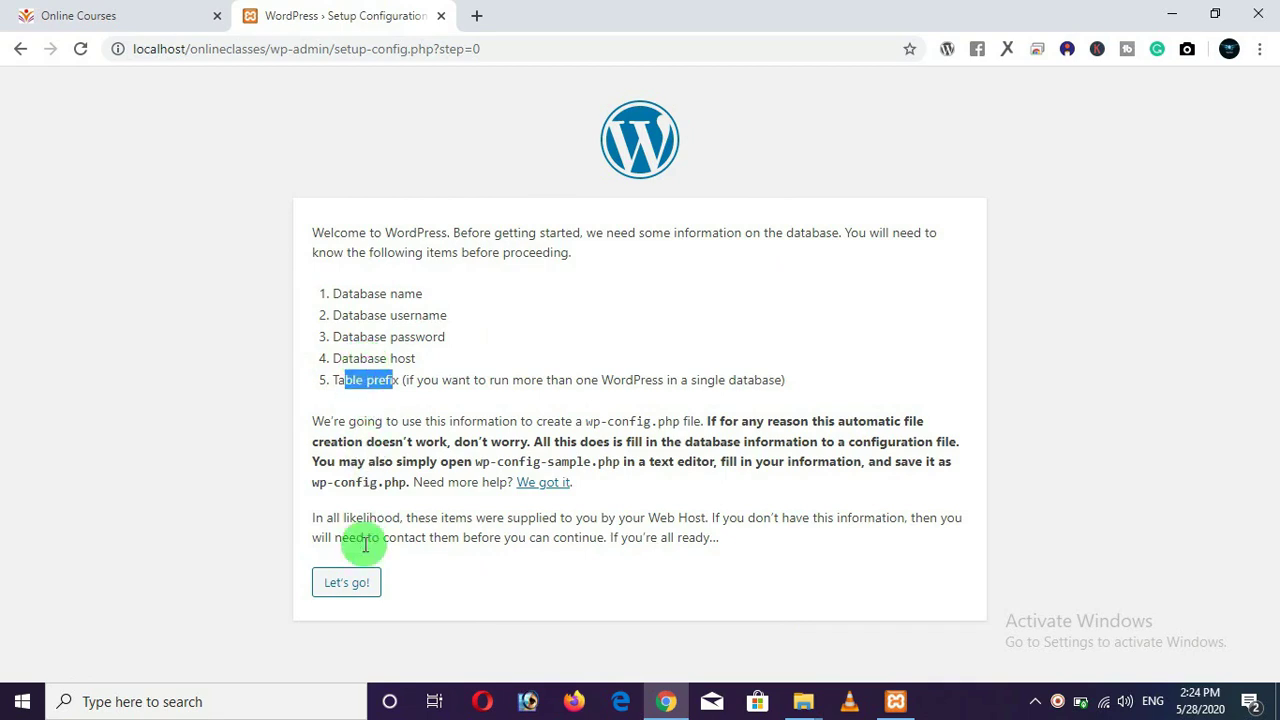
click(358, 588)
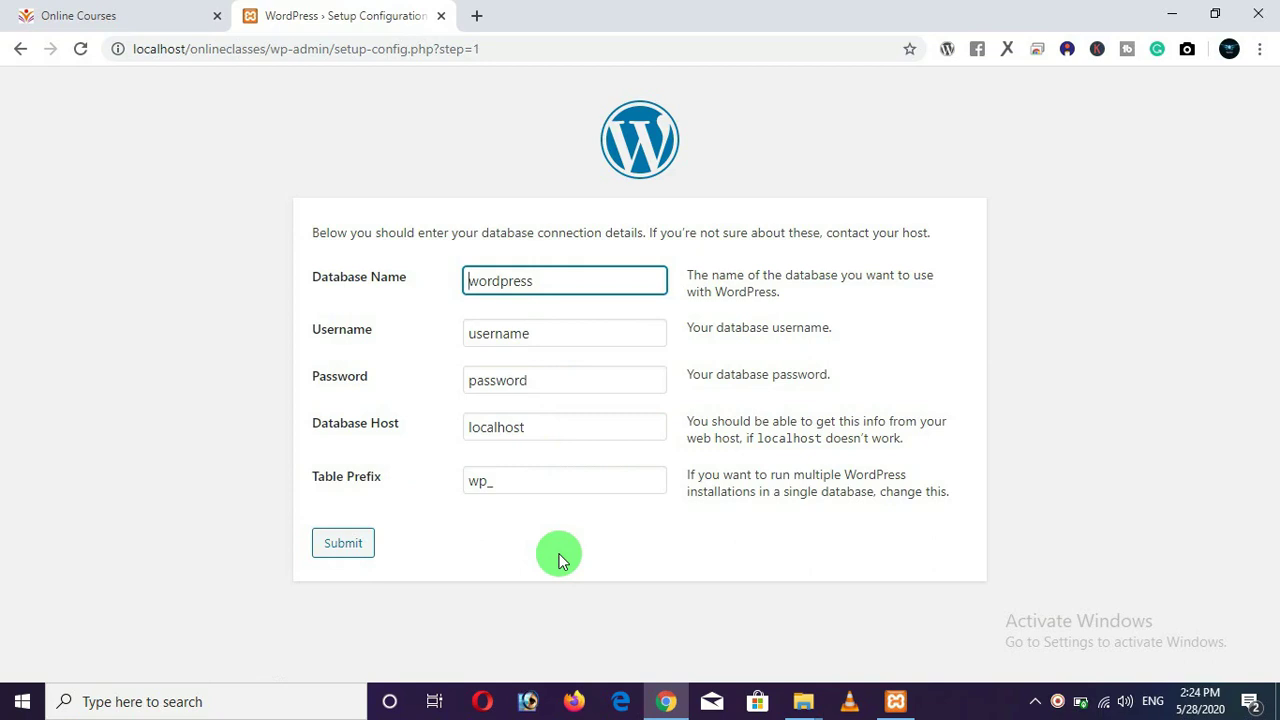
click(478, 16)
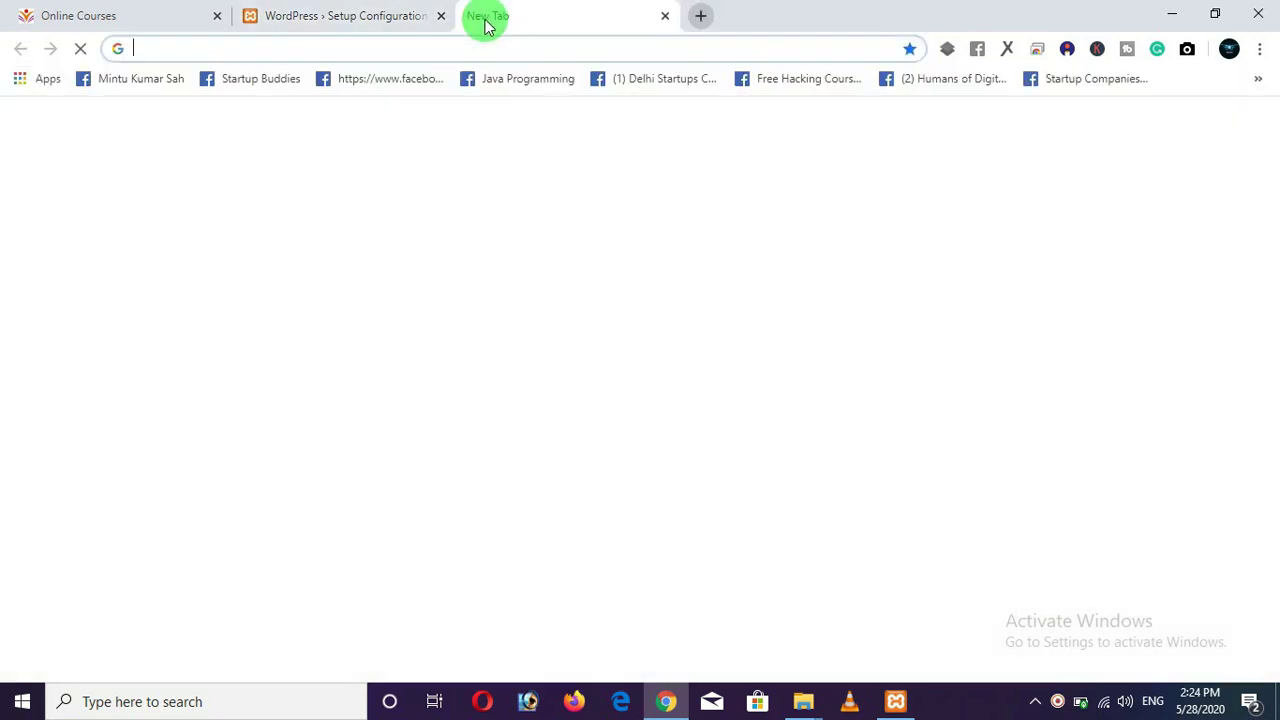
Load phpMyAdmin at localhost/phpmyadmin, dropping the port number from the address.
text(lo)
key(End)
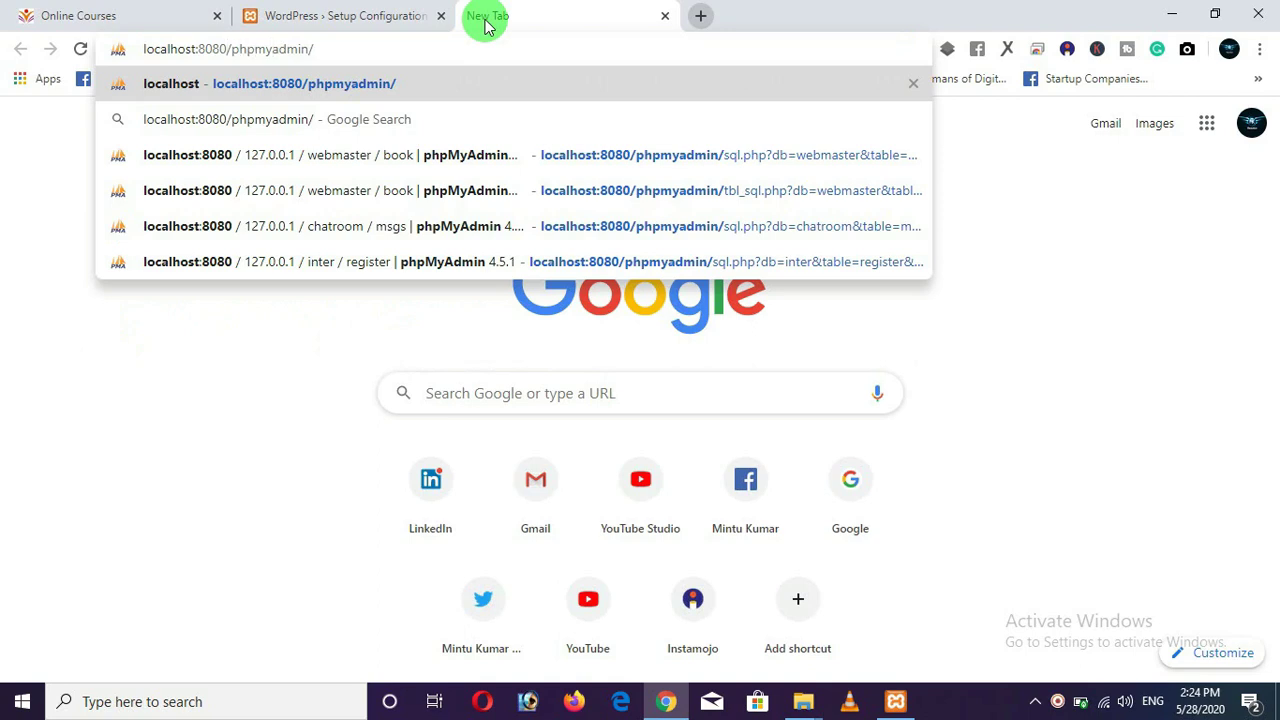
key(Left)
key(Left)
key(Left)
key(Left)
key(Left)
key(Left)
key(Left)
key(Left)
key(Left)
key(Left)
key(Left)
key(Left)
key(BackSpace)
key(BackSpace)
key(BackSpace)
key(BackSpace)
key(BackSpace)
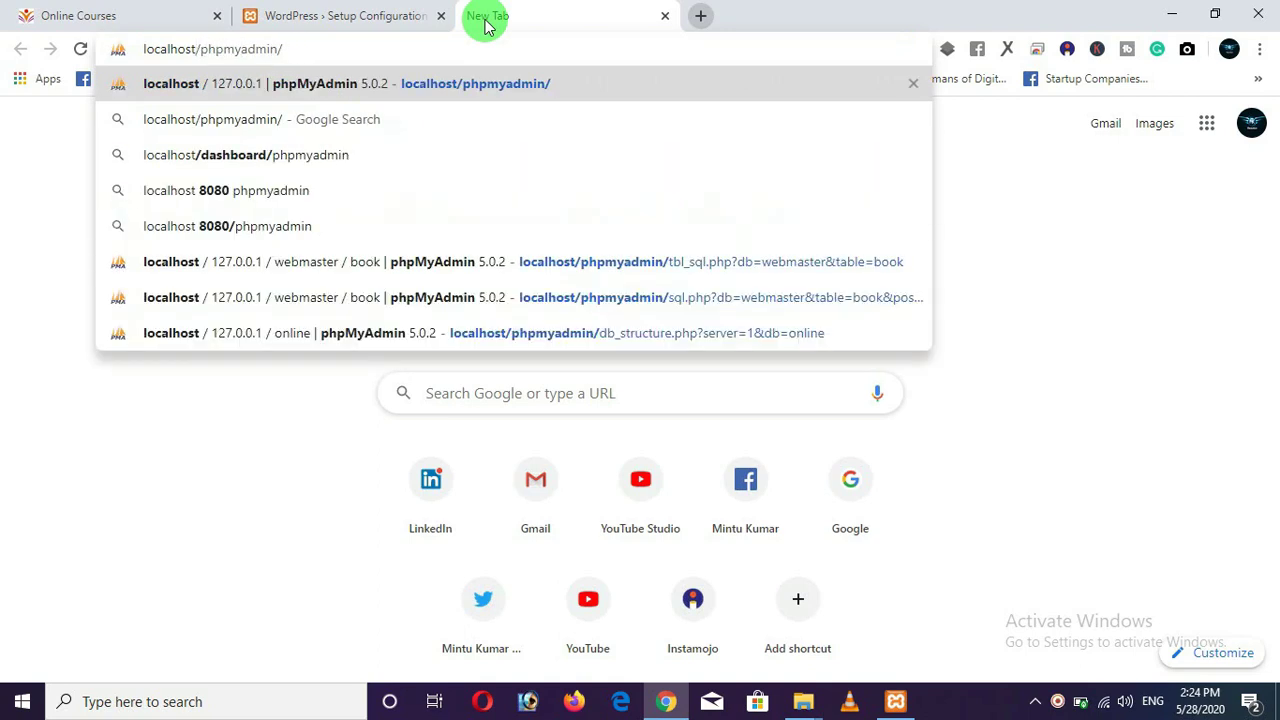
key(Return)
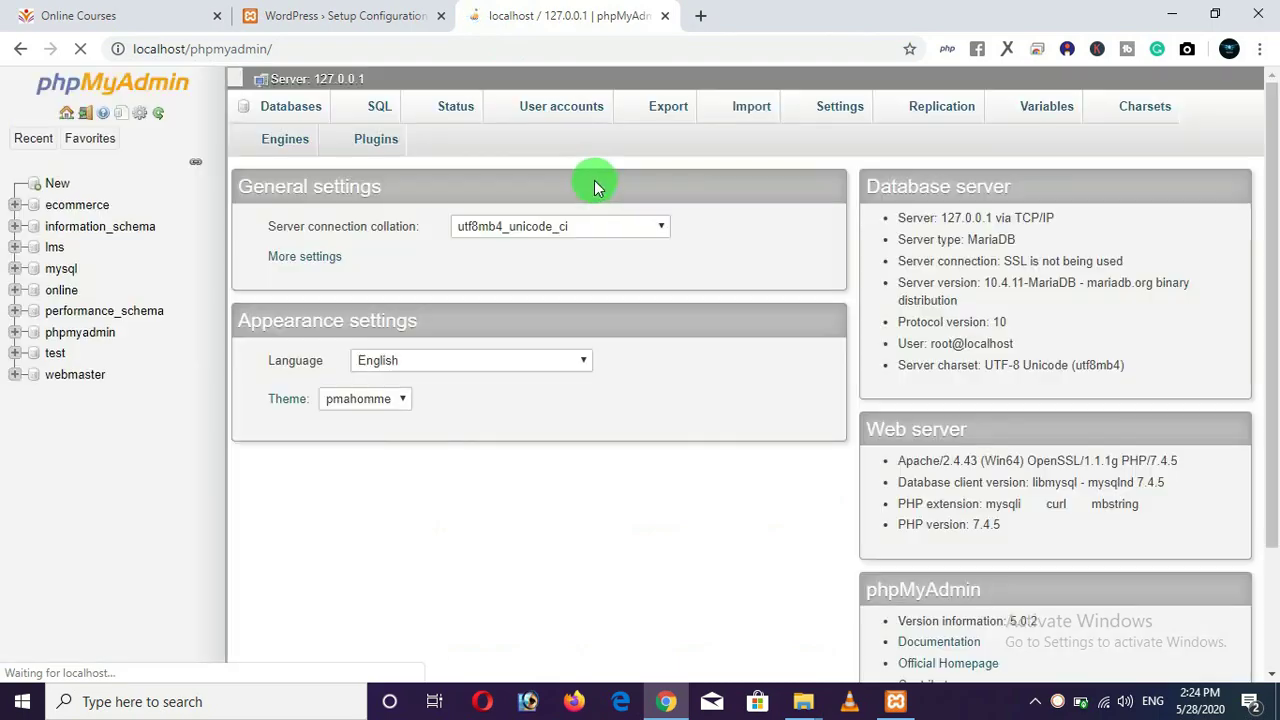
scroll(209, 400, down, 1)
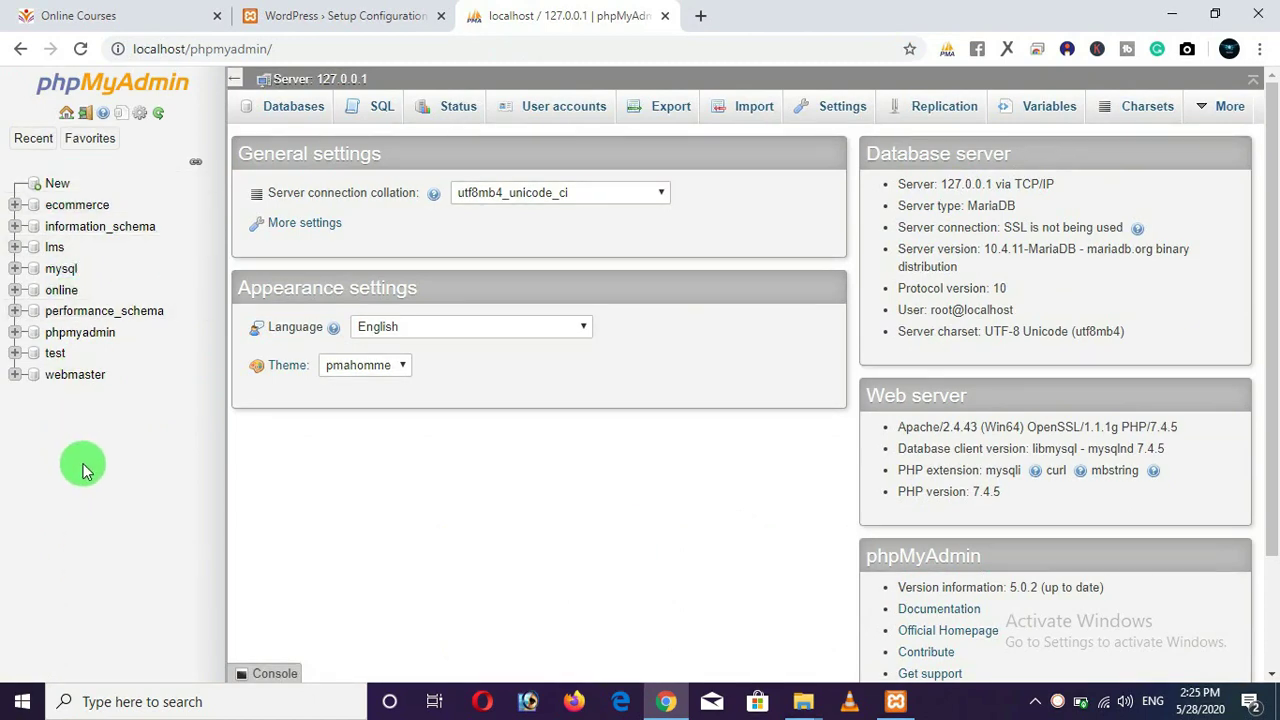
Create a database named onlineclasses, copying the name first, and open it.
click(58, 186)
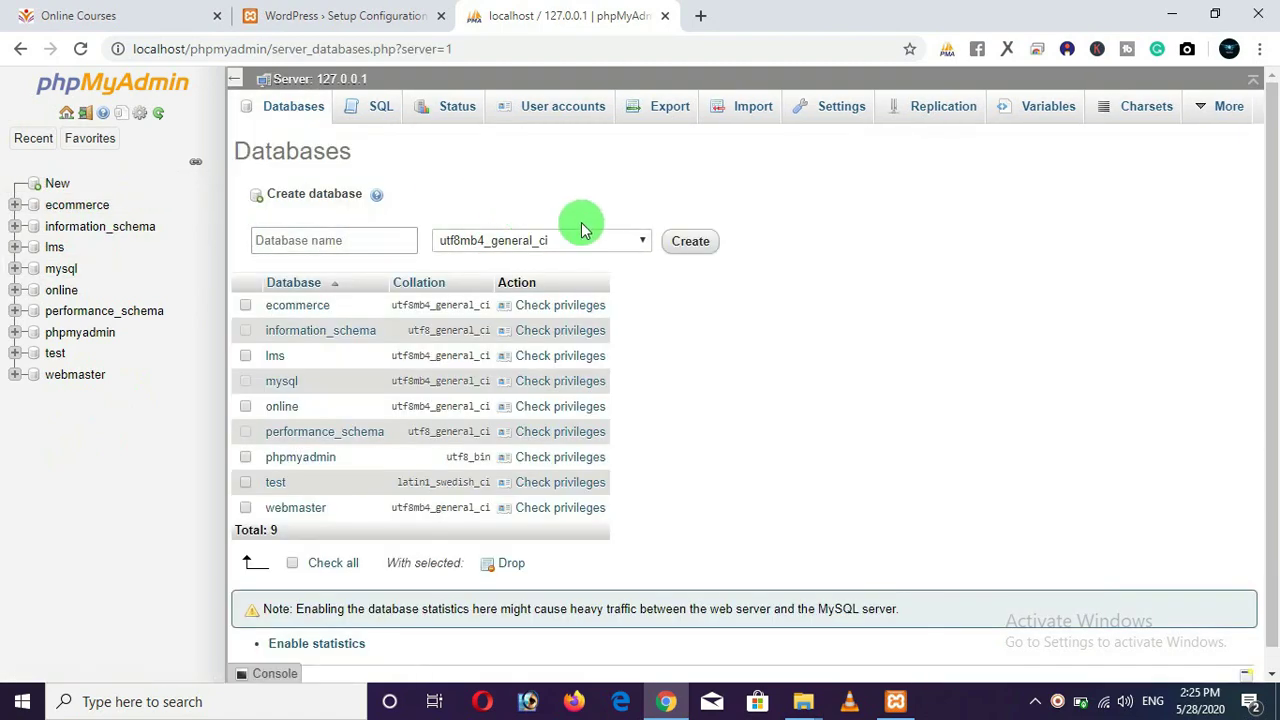
click(357, 239)
text(o)
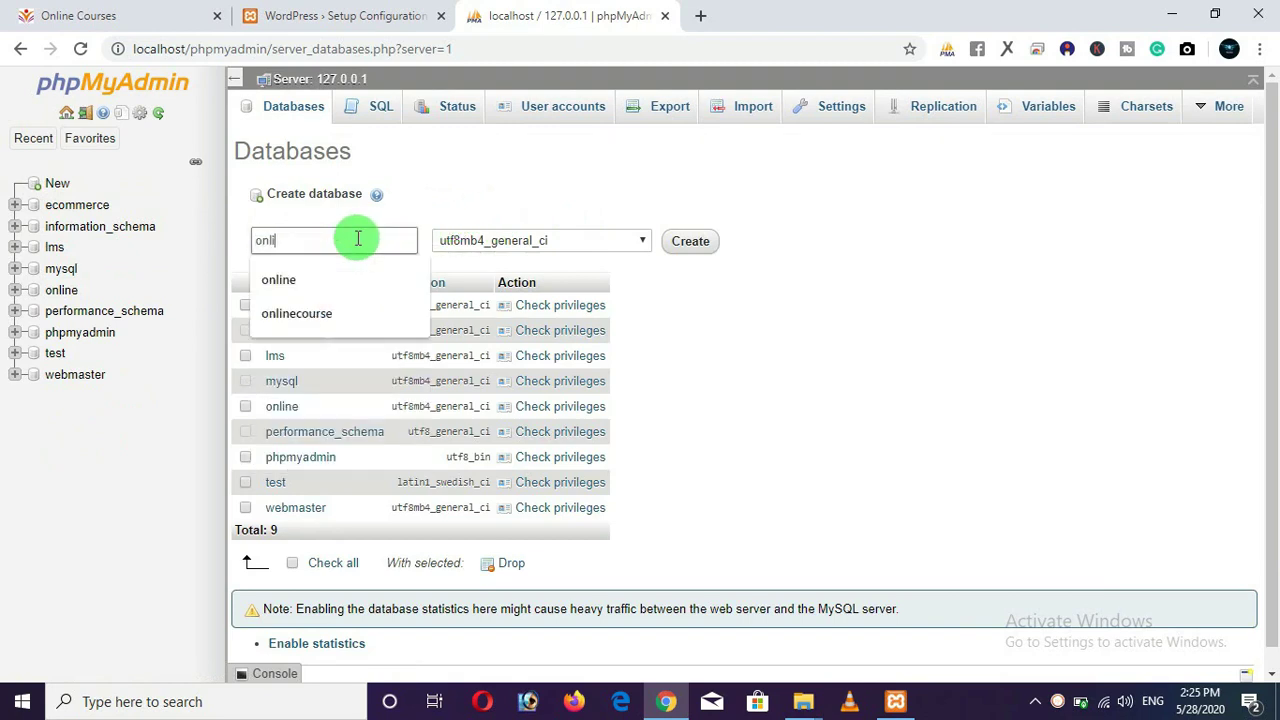
text(nli)
click(340, 314)
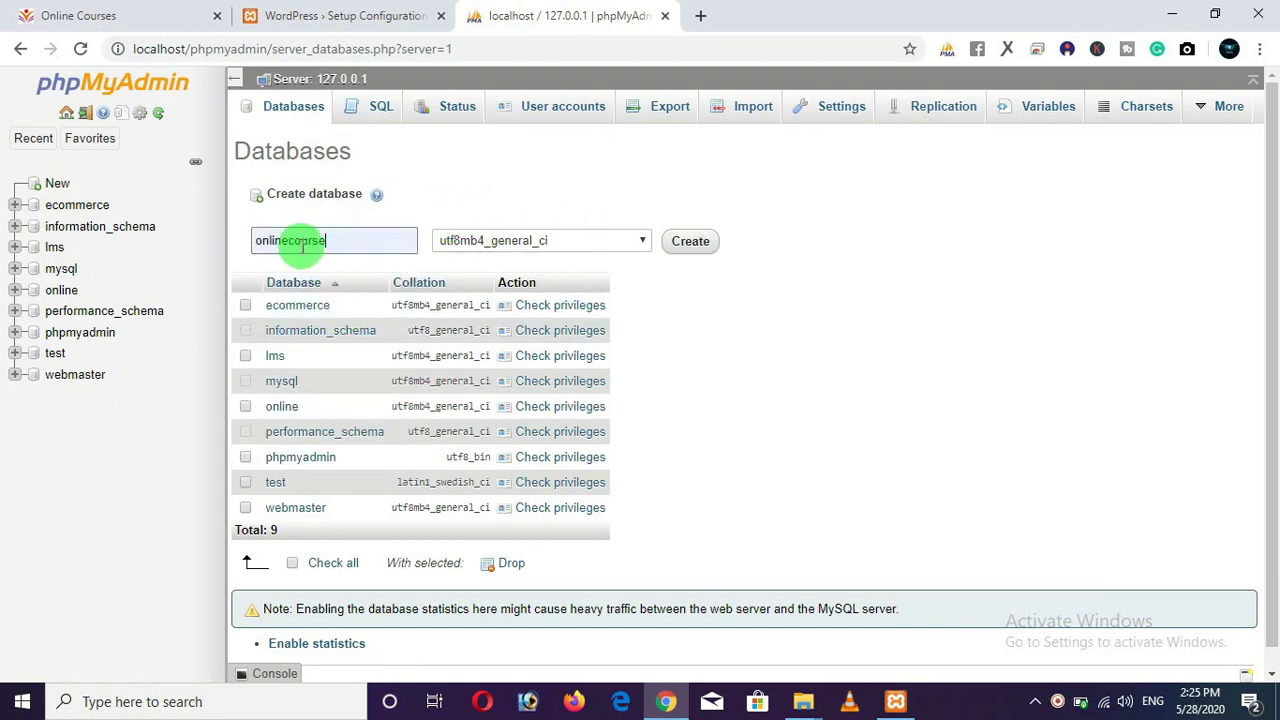
drag(340, 243, 349, 249)
key(BackSpace)
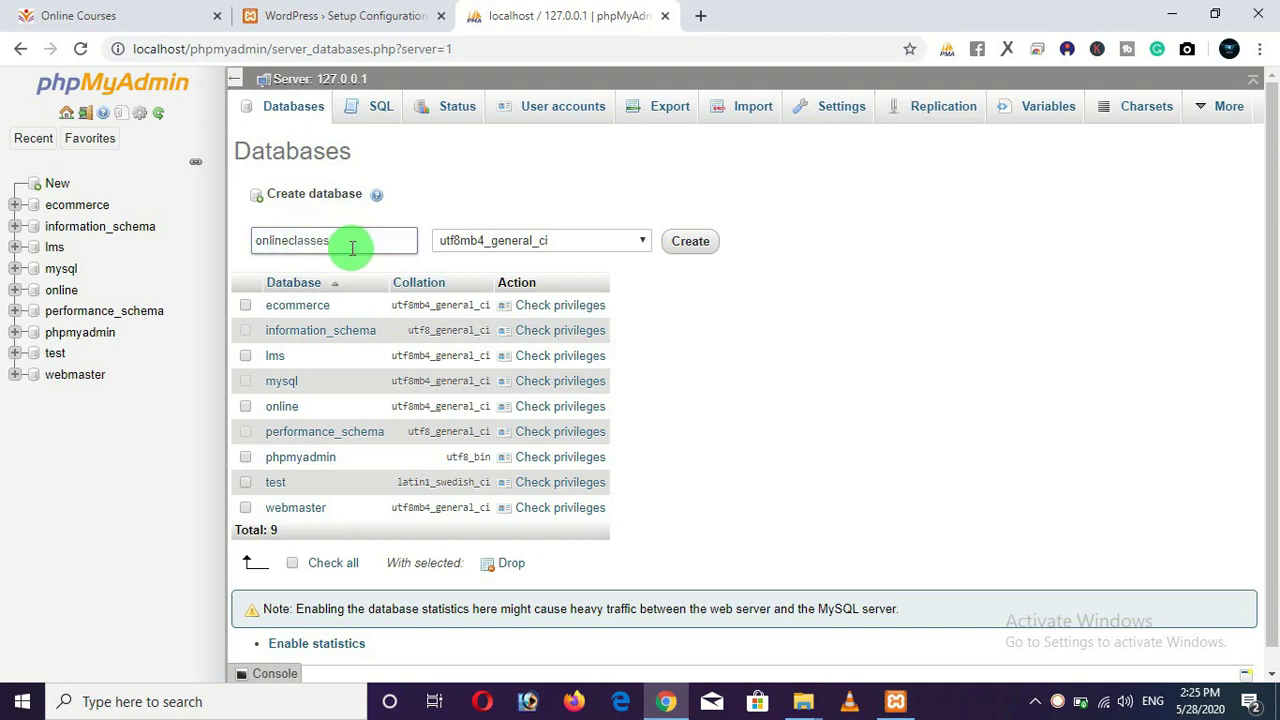
drag(343, 242, 271, 242)
right_click(268, 245)
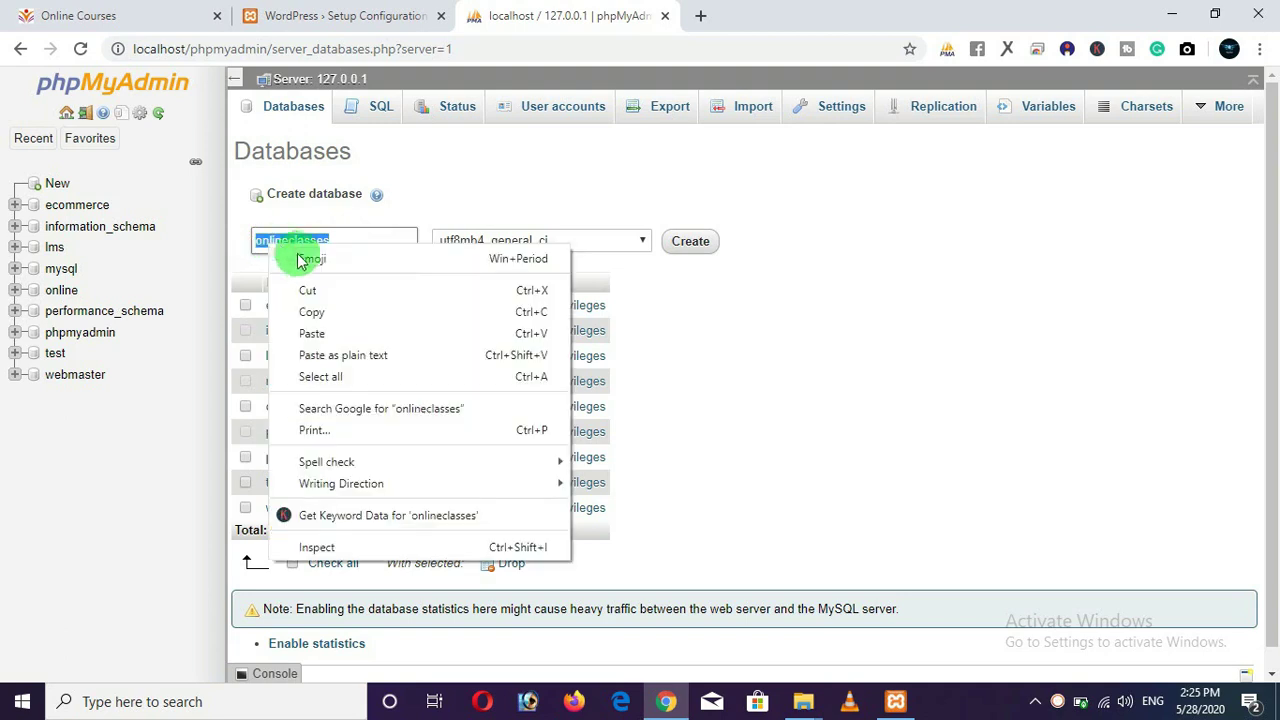
click(312, 311)
click(691, 243)
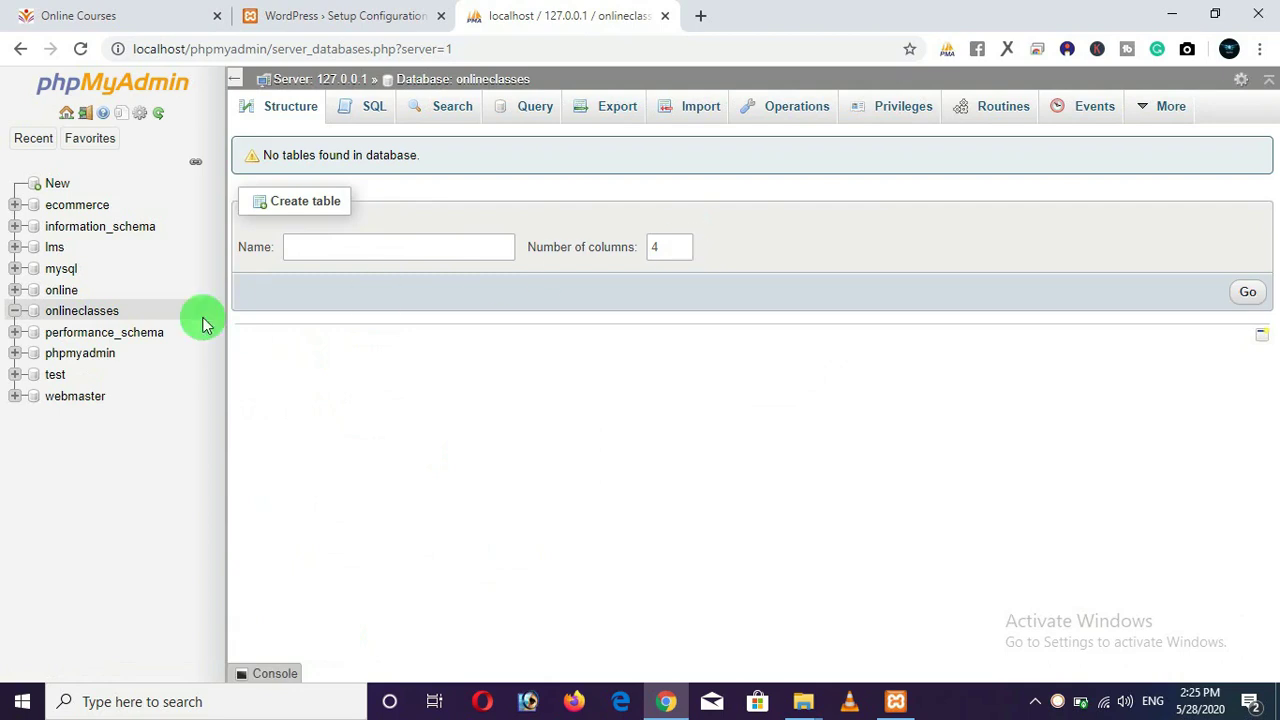
click(73, 310)
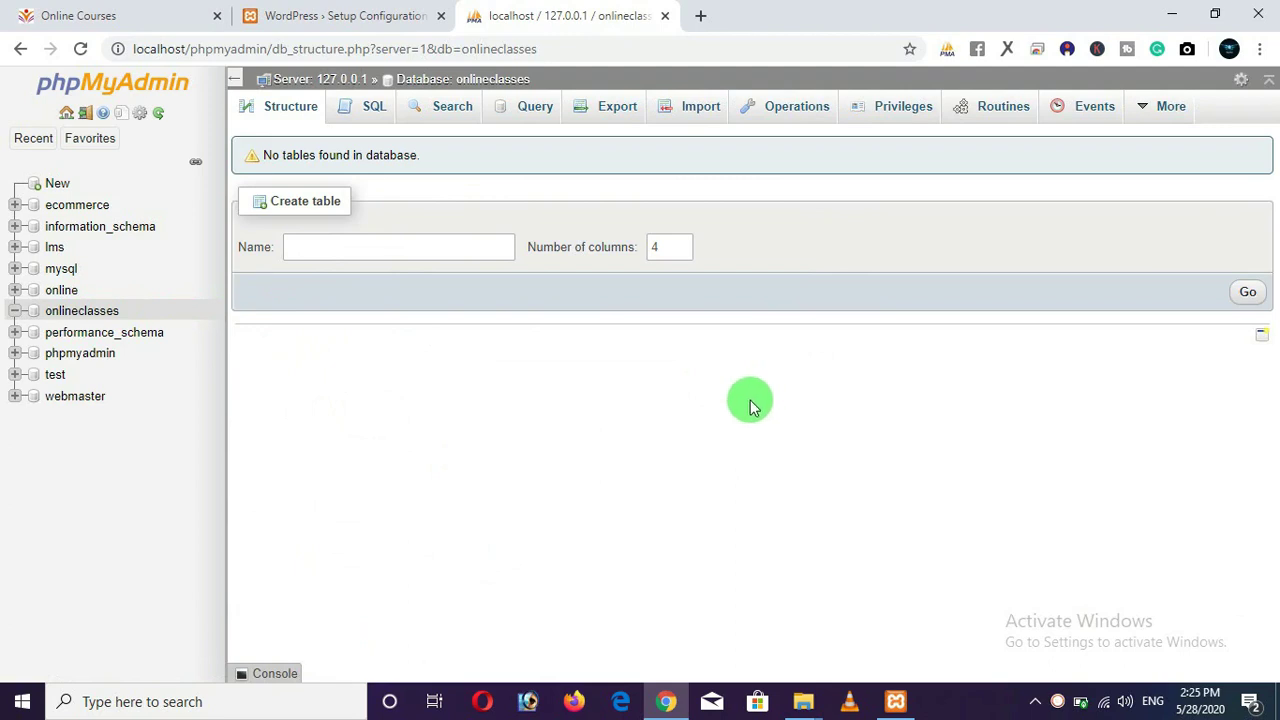
Enter database onlineclasses, username root and an empty password in WordPress setup, then submit.
click(300, 18)
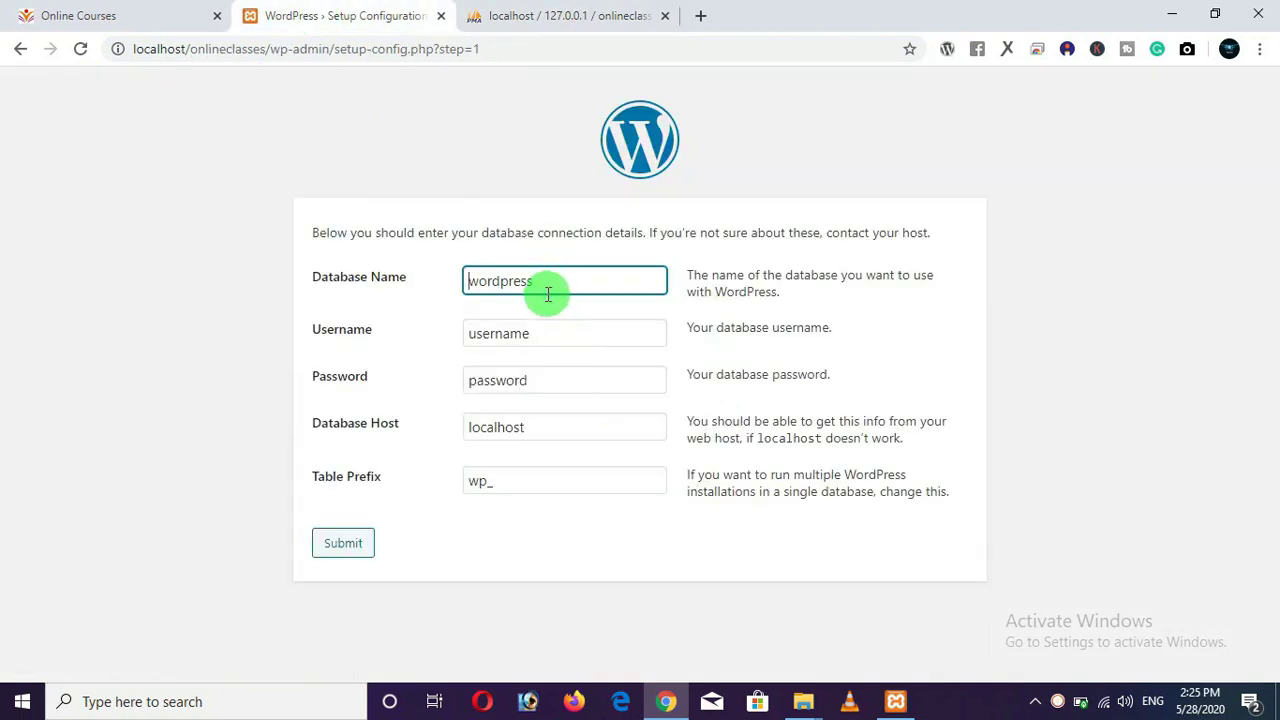
drag(545, 288, 400, 291)
key(BackSpace)
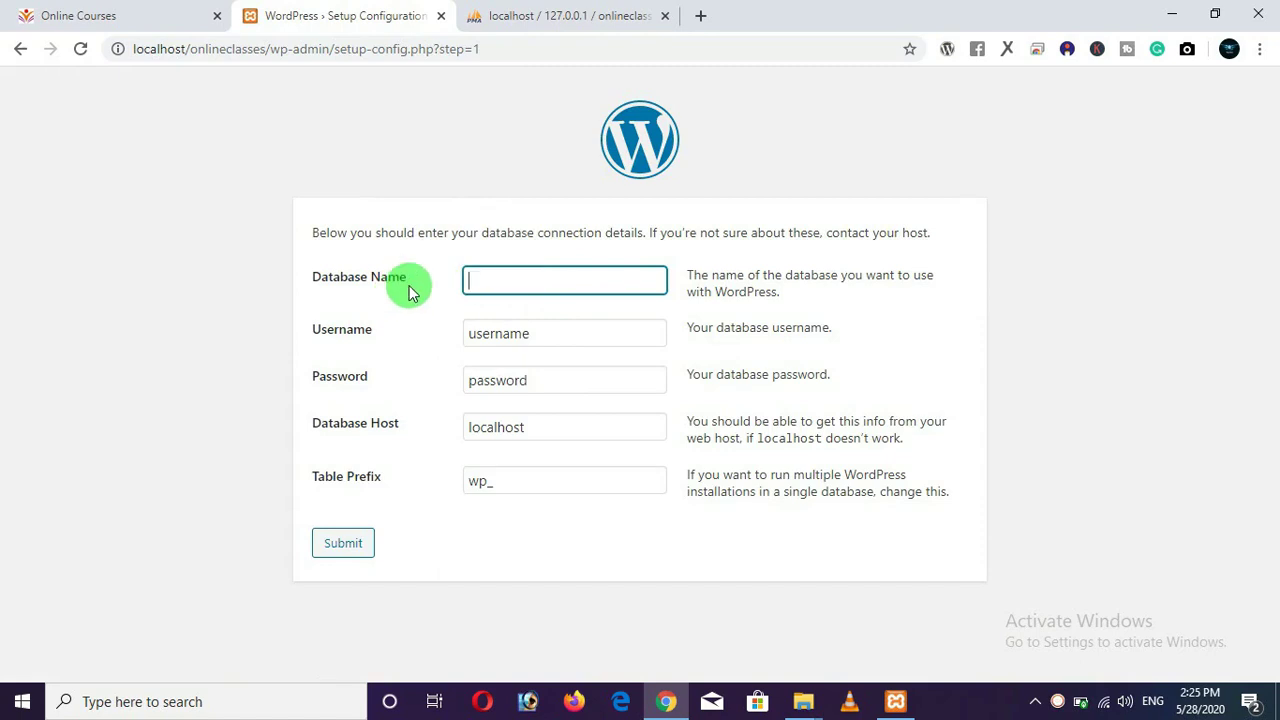
key(ctrl+v)
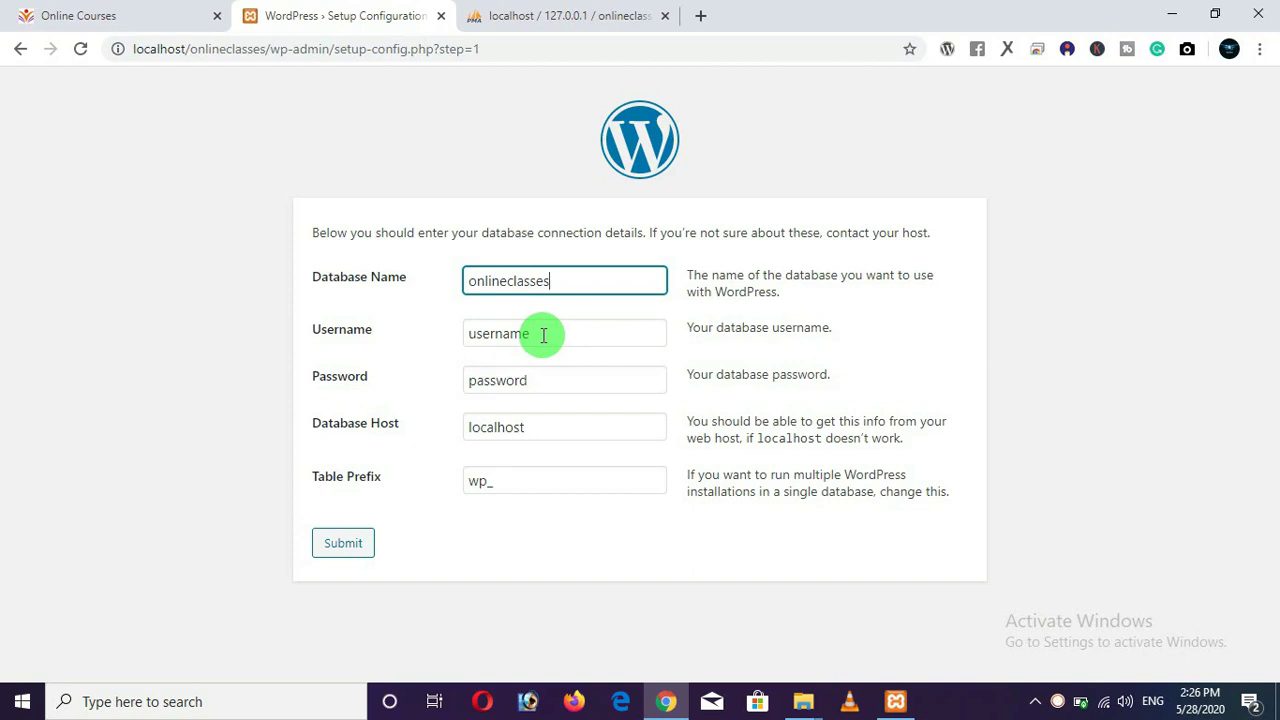
double_click(466, 342)
key(BackSpace)
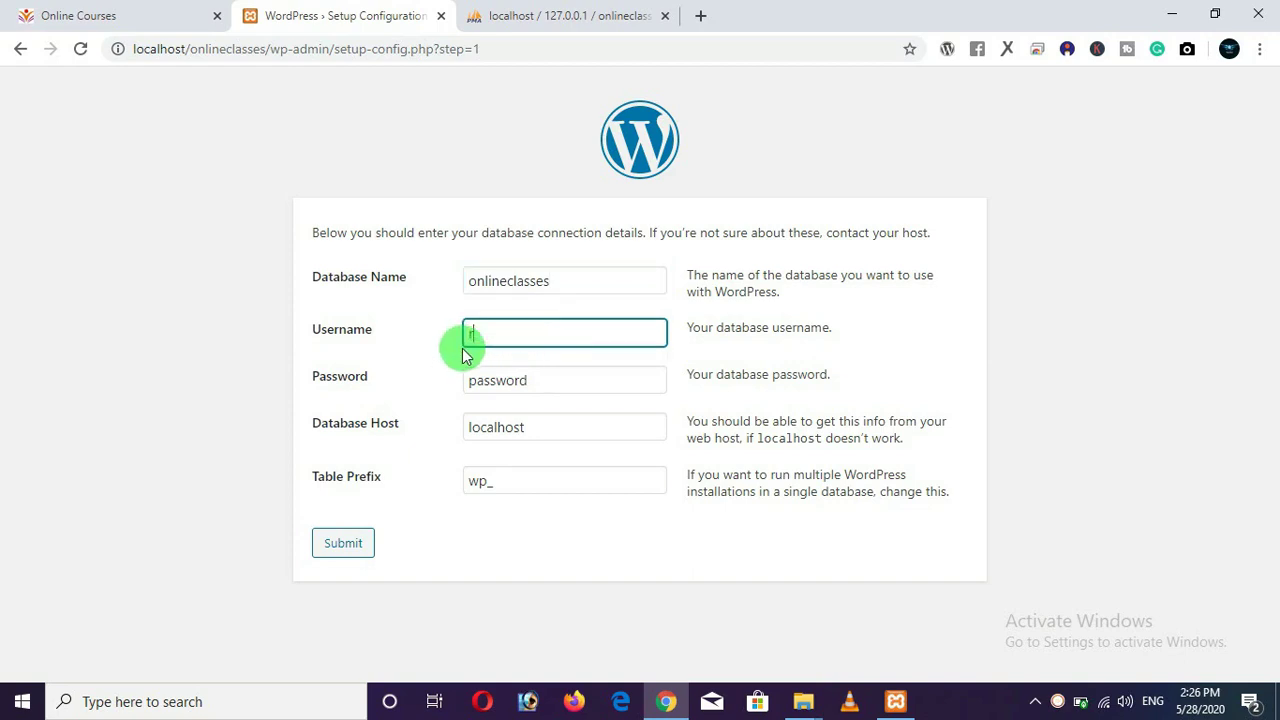
text(root)
drag(551, 377, 466, 376)
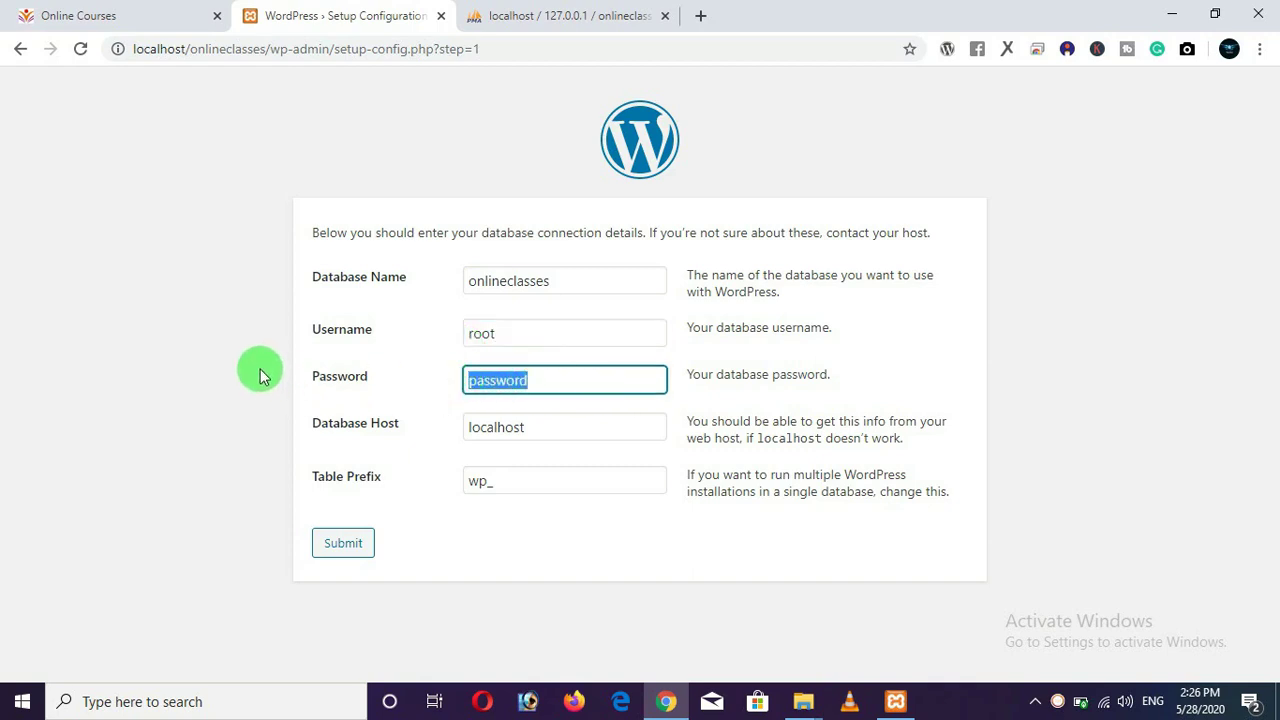
key(BackSpace)
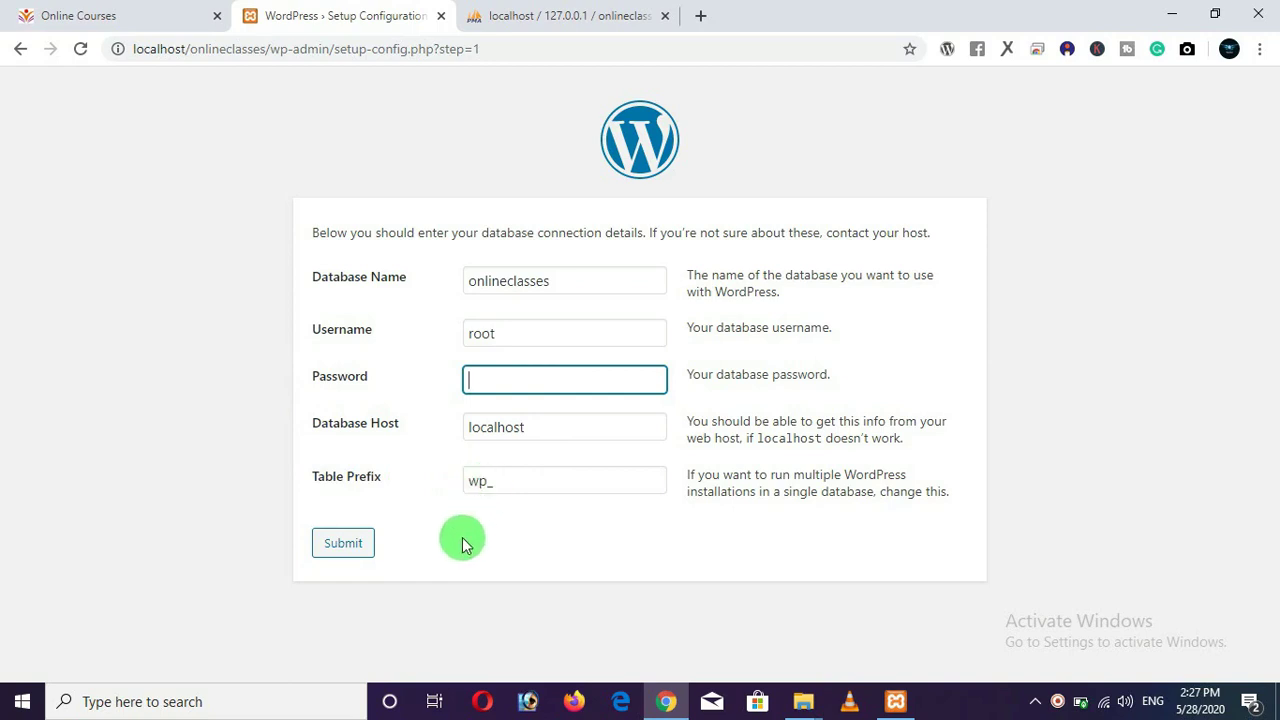
click(350, 558)
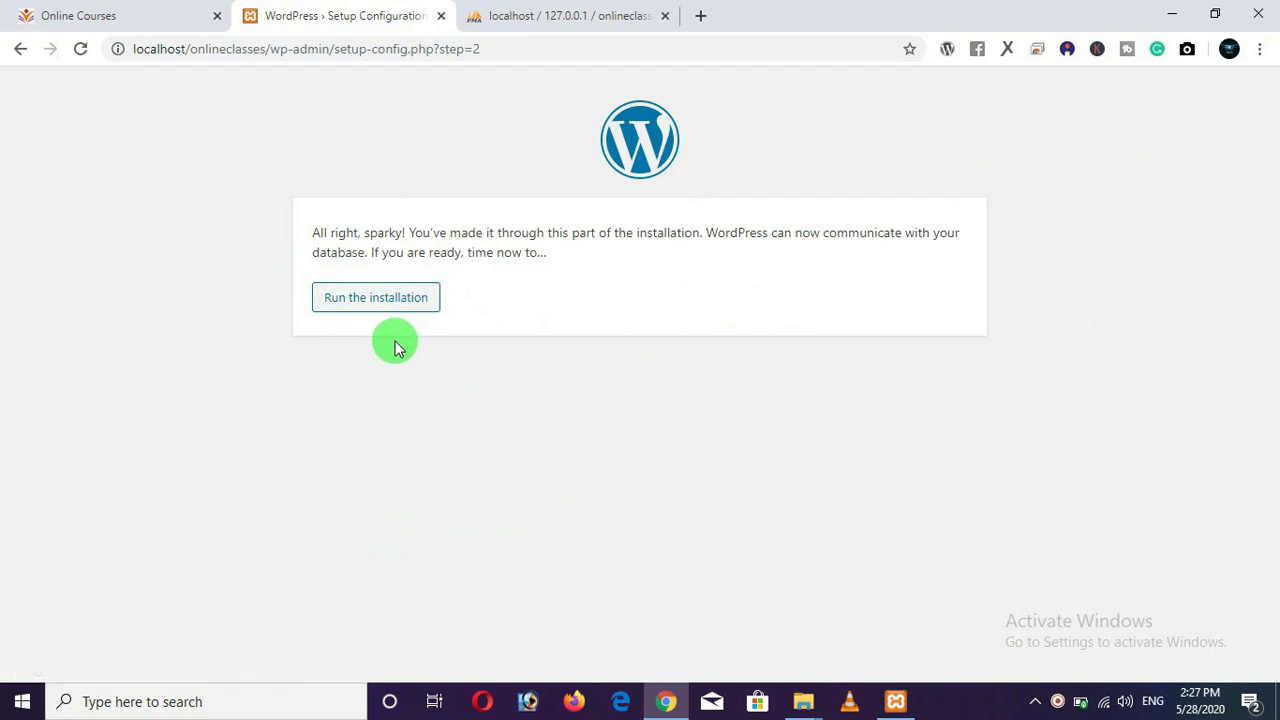
Start the WordPress installation and review the Information needed form.
click(380, 305)
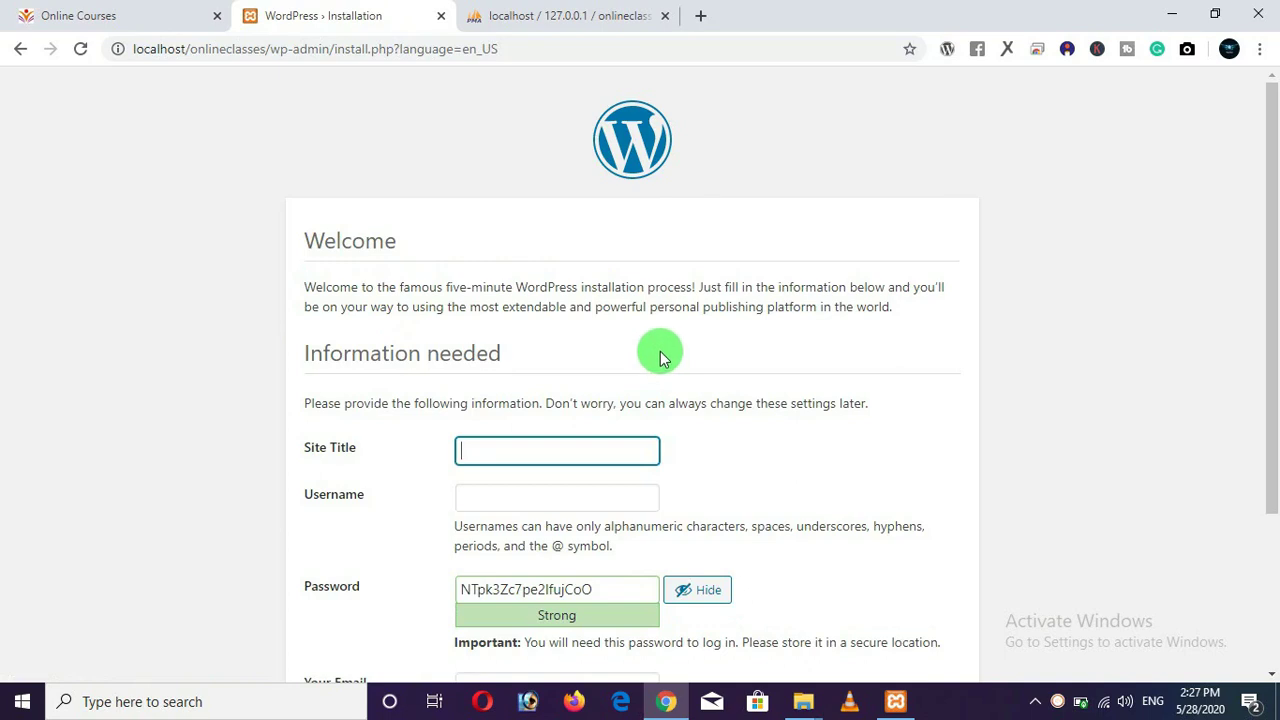
scroll(660, 350, down, 1)
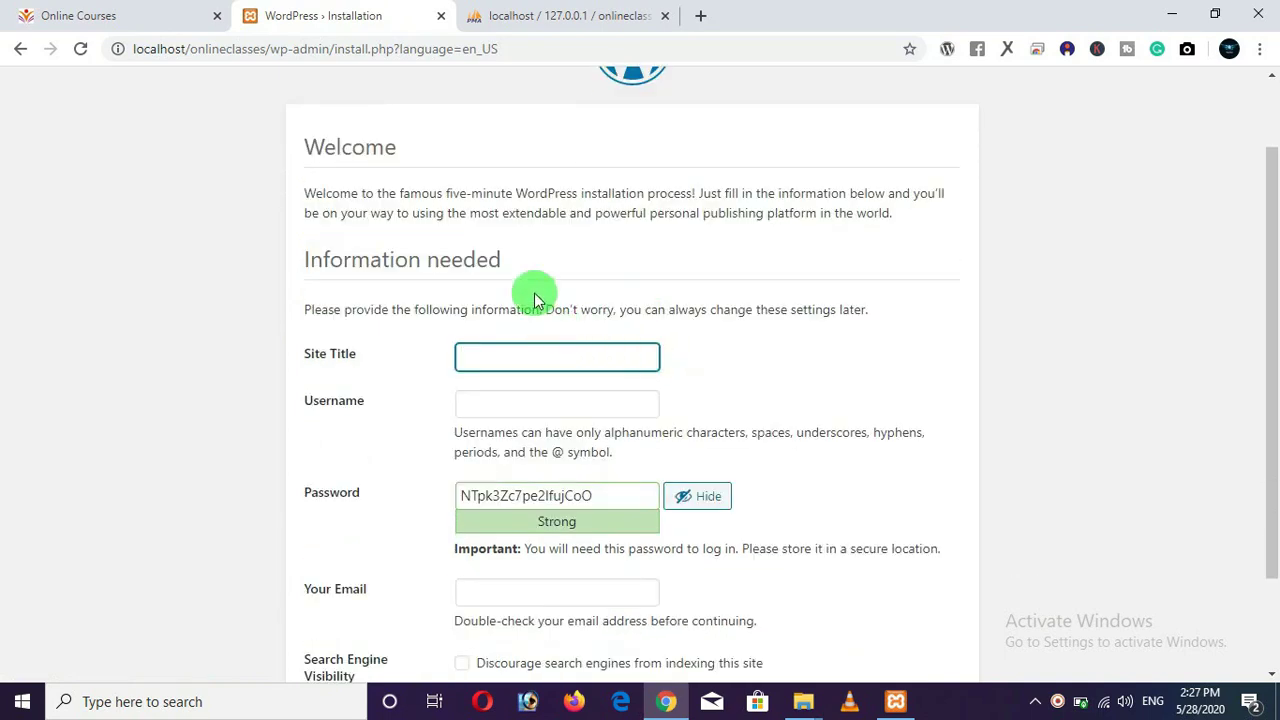
drag(505, 262, 306, 249)
click(286, 316)
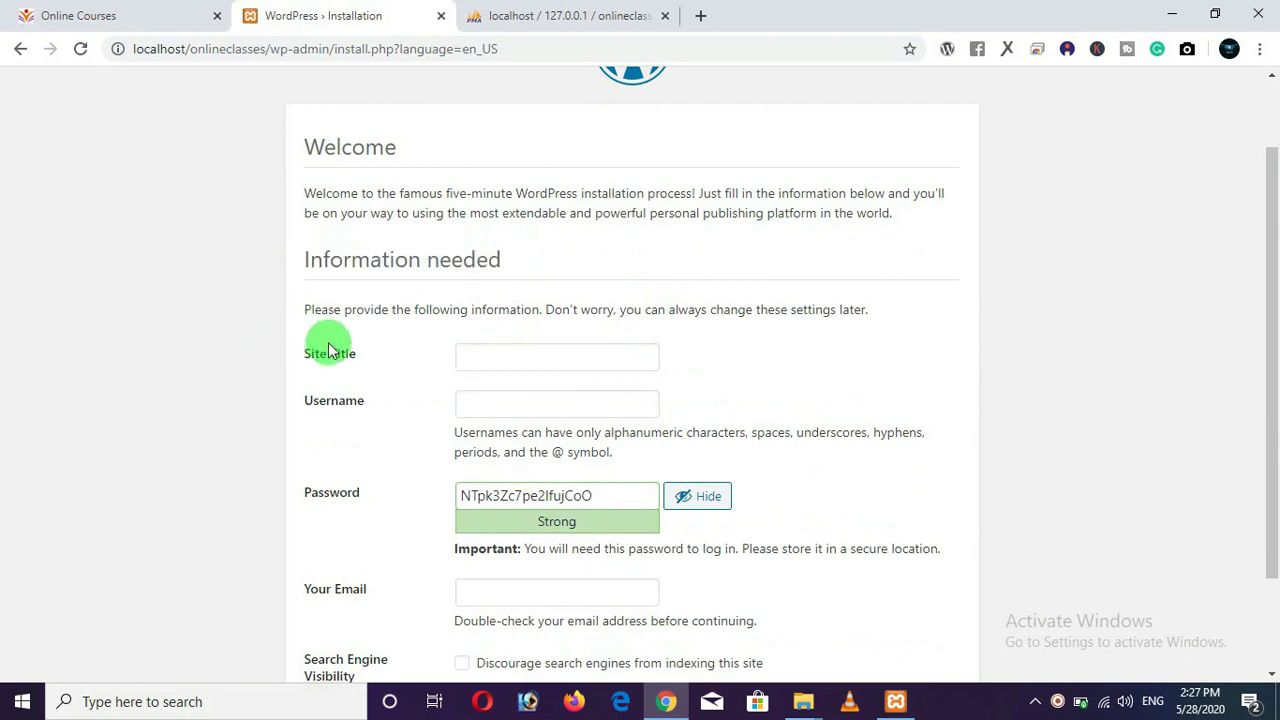
drag(366, 354, 297, 354)
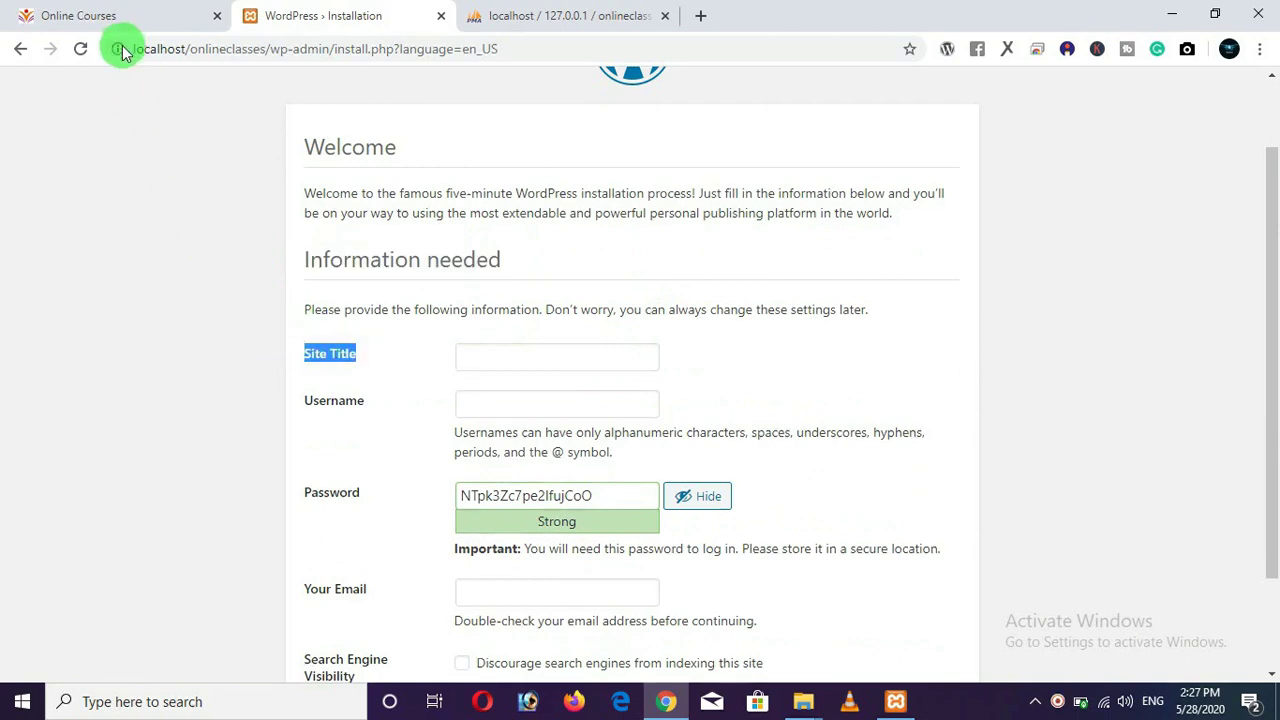
key(ctrl+shift+Tab)
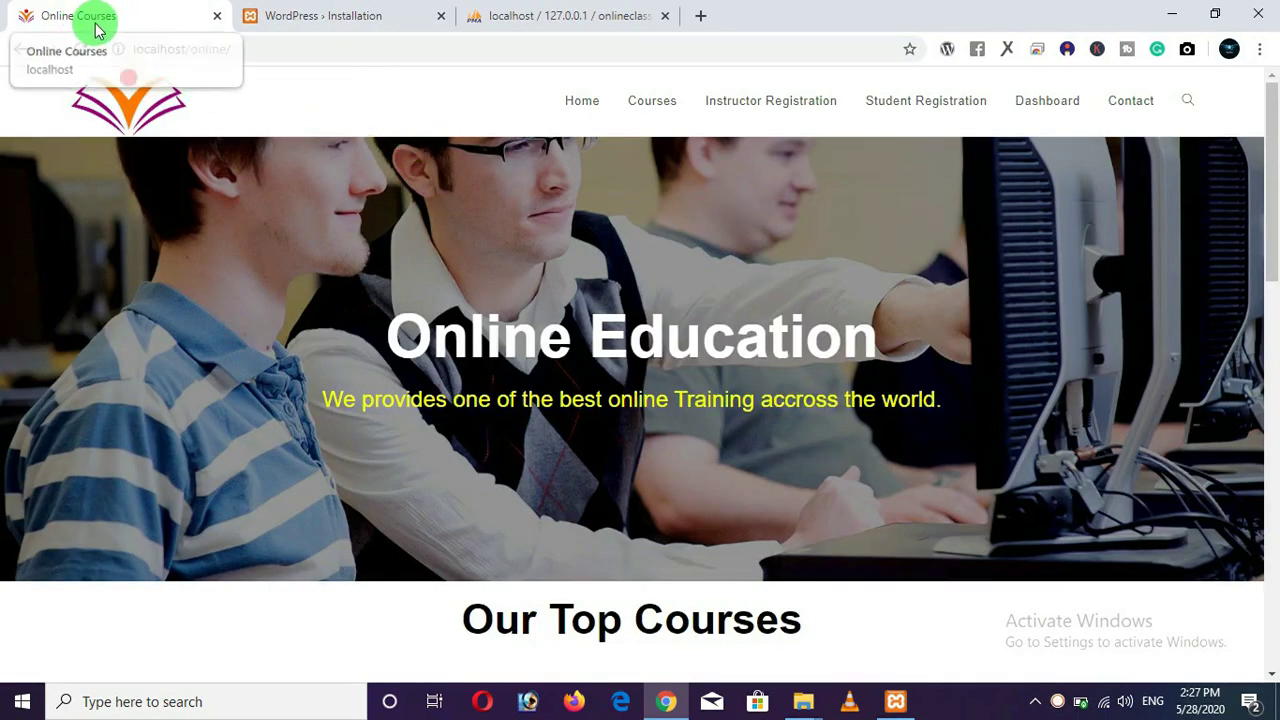
click(320, 16)
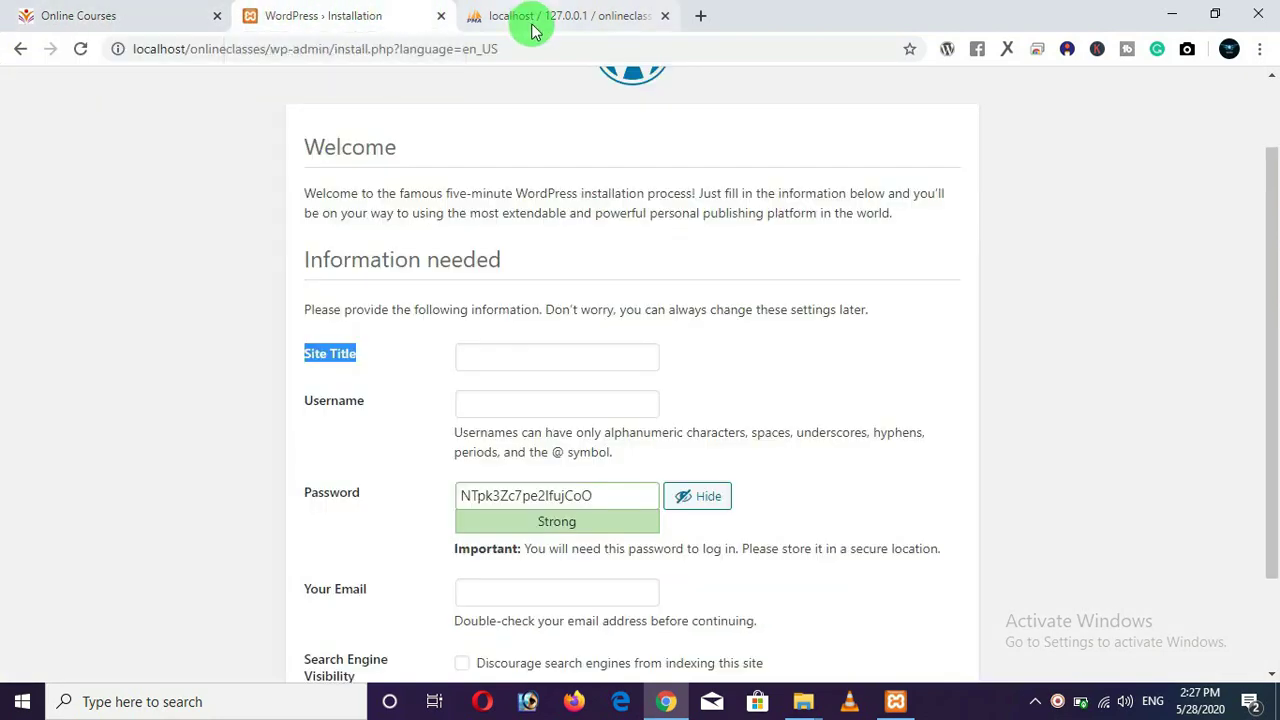
Enter site title 'Cyber Warriors', username admin and a weak password, confirming its use.
click(481, 362)
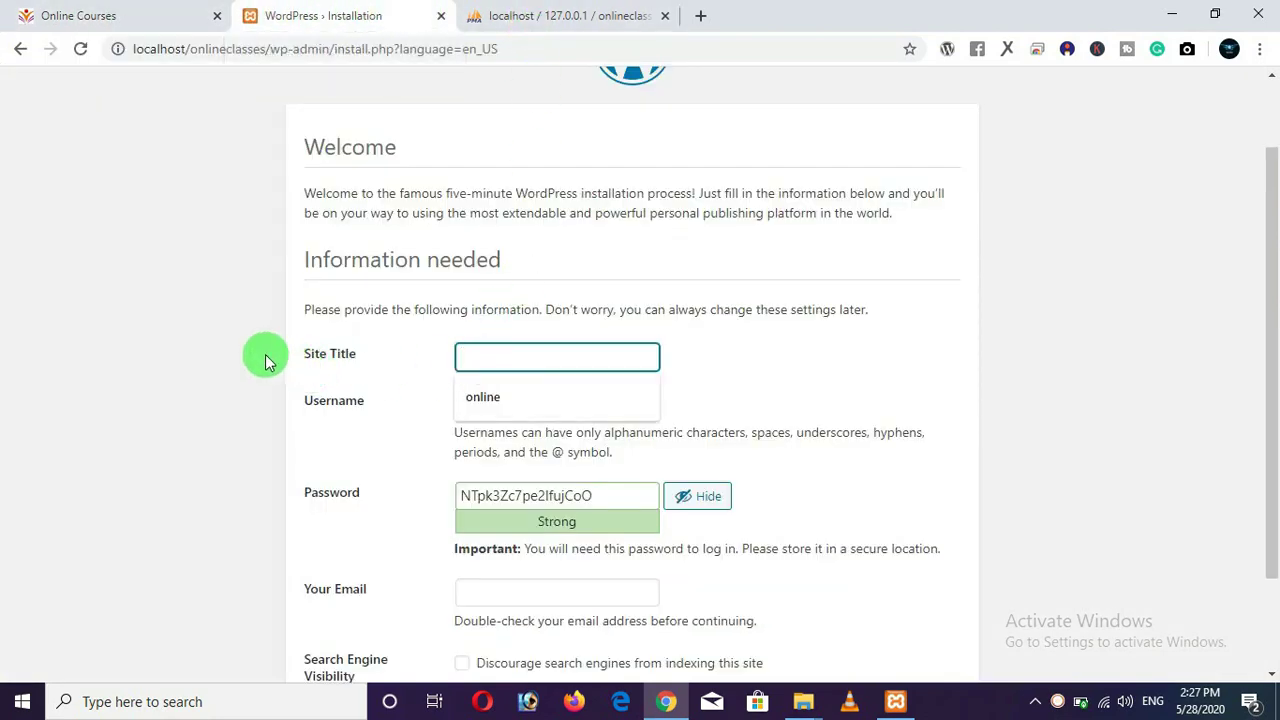
text(Cyber Wa)
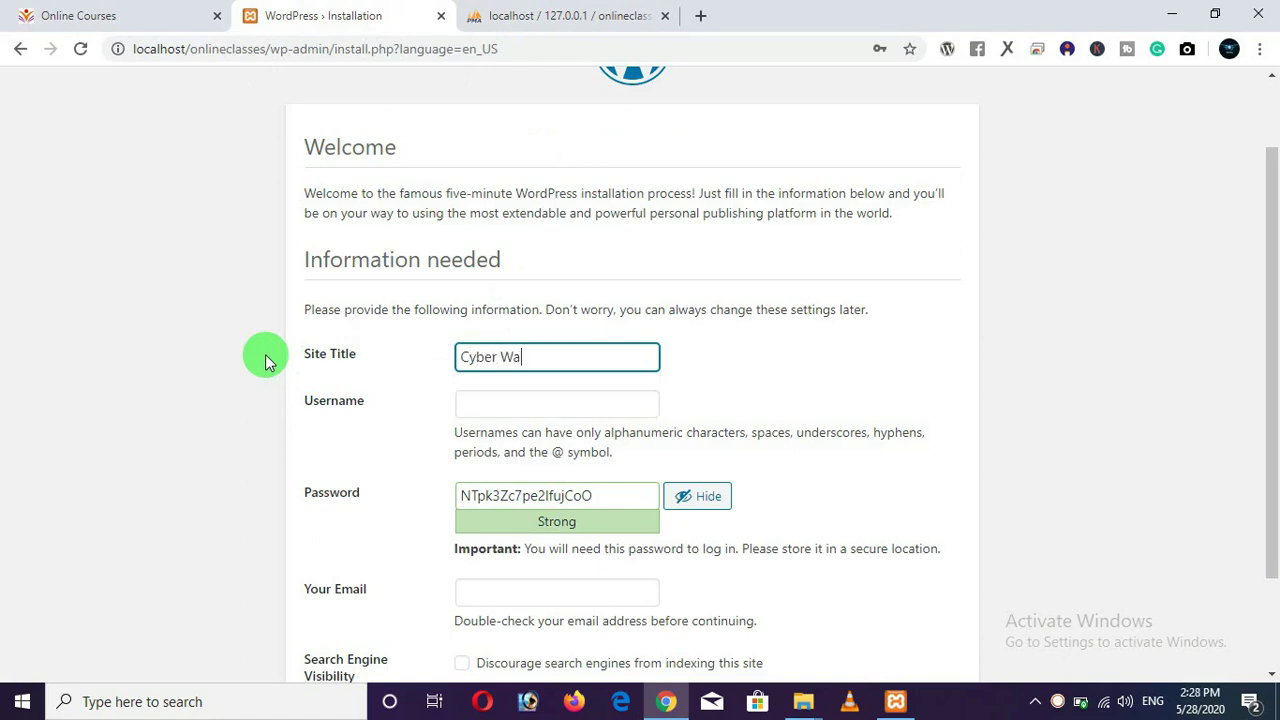
text(rriors)
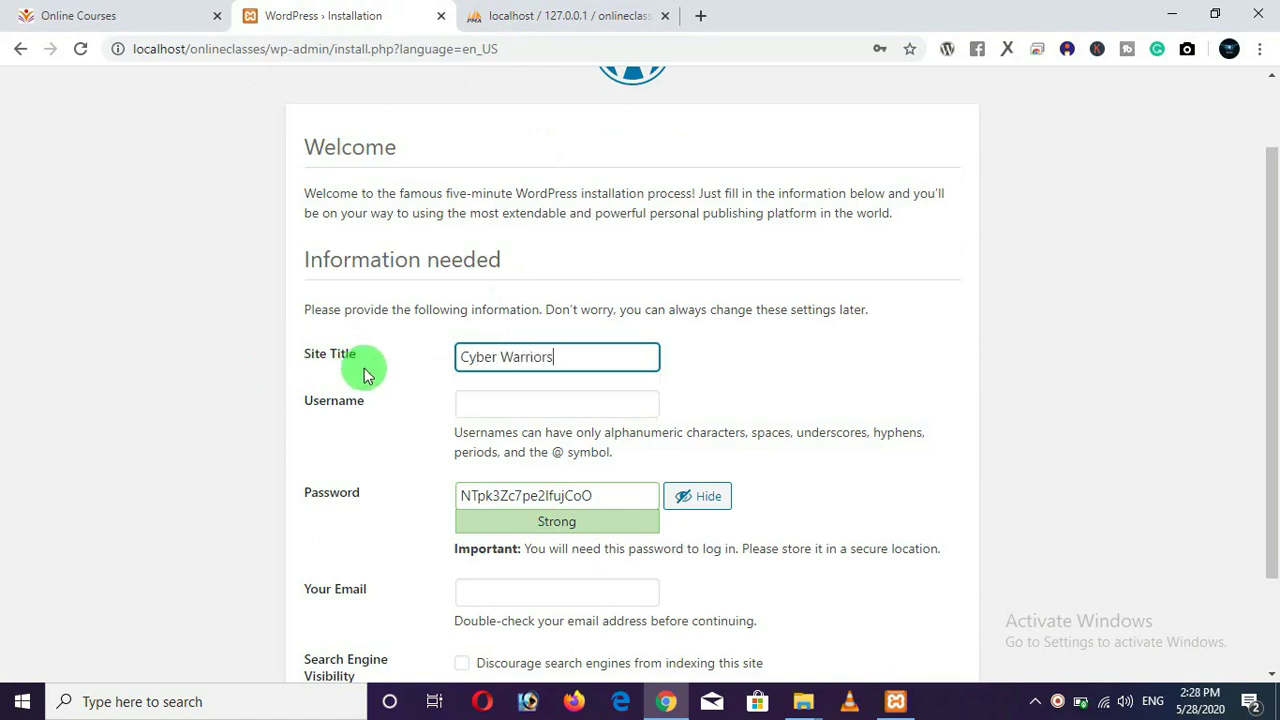
click(520, 409)
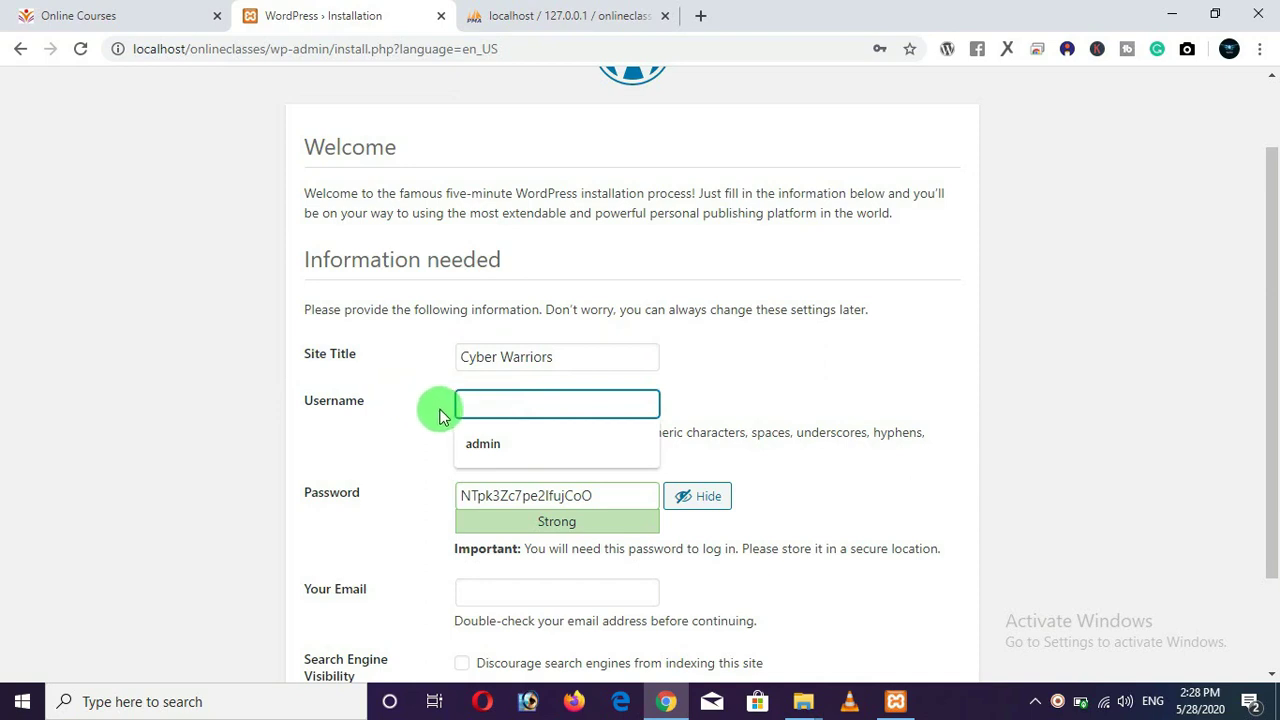
click(485, 444)
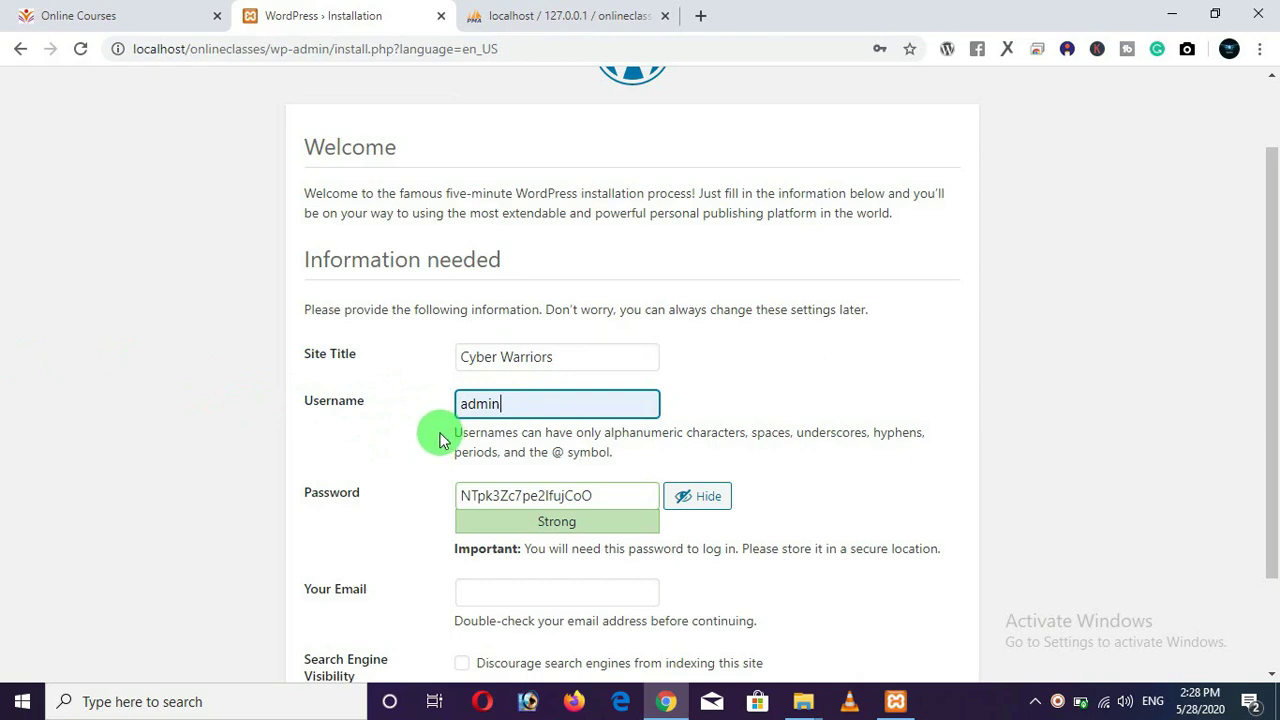
scroll(293, 437, down, 1)
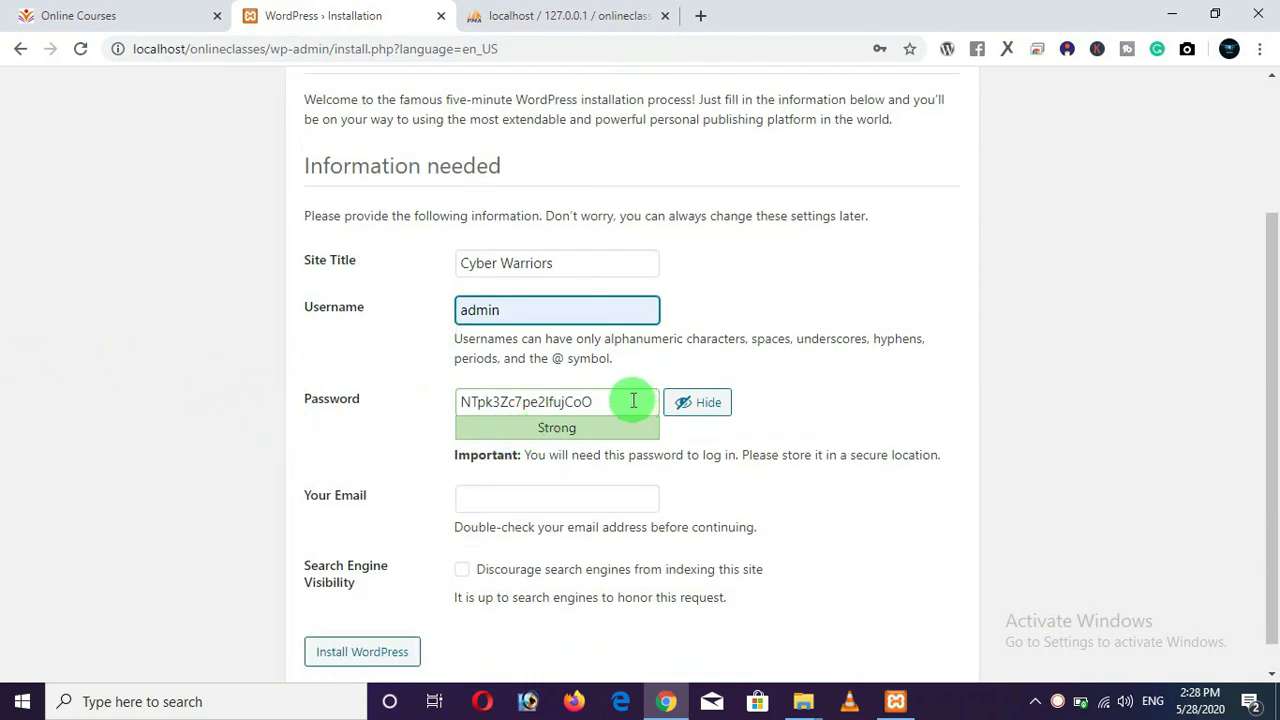
drag(632, 402, 440, 404)
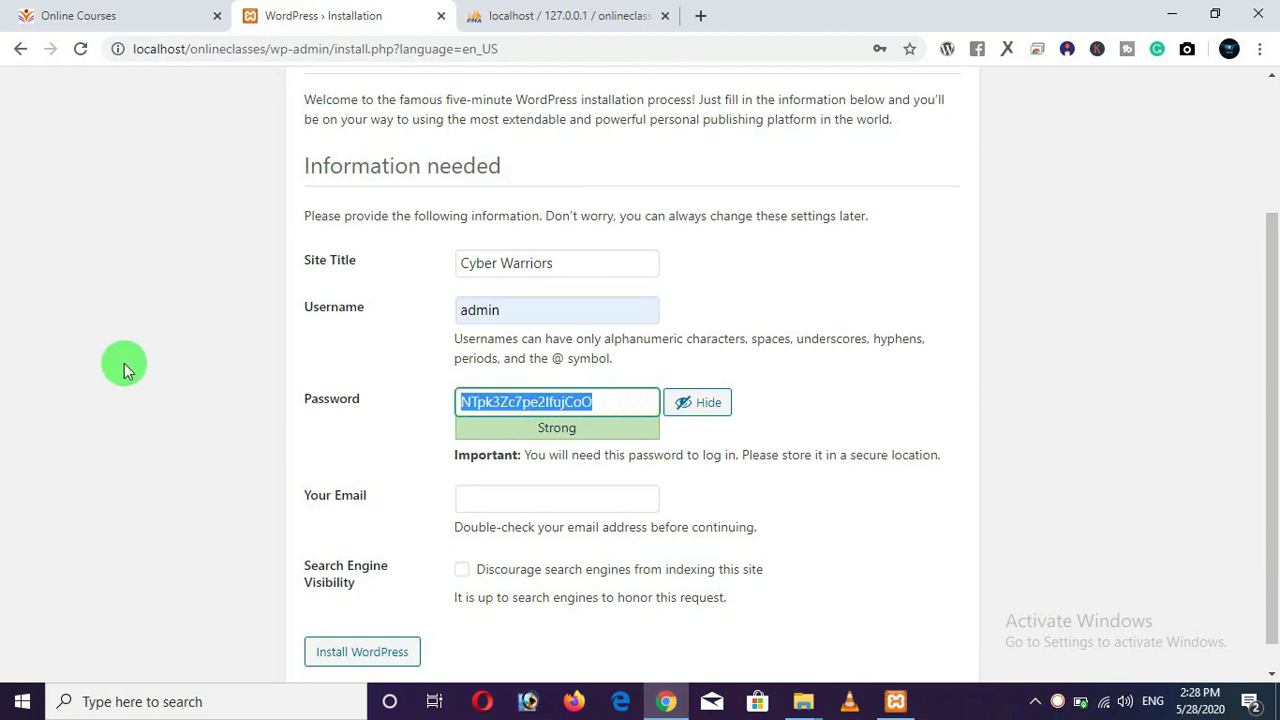
key(BackSpace)
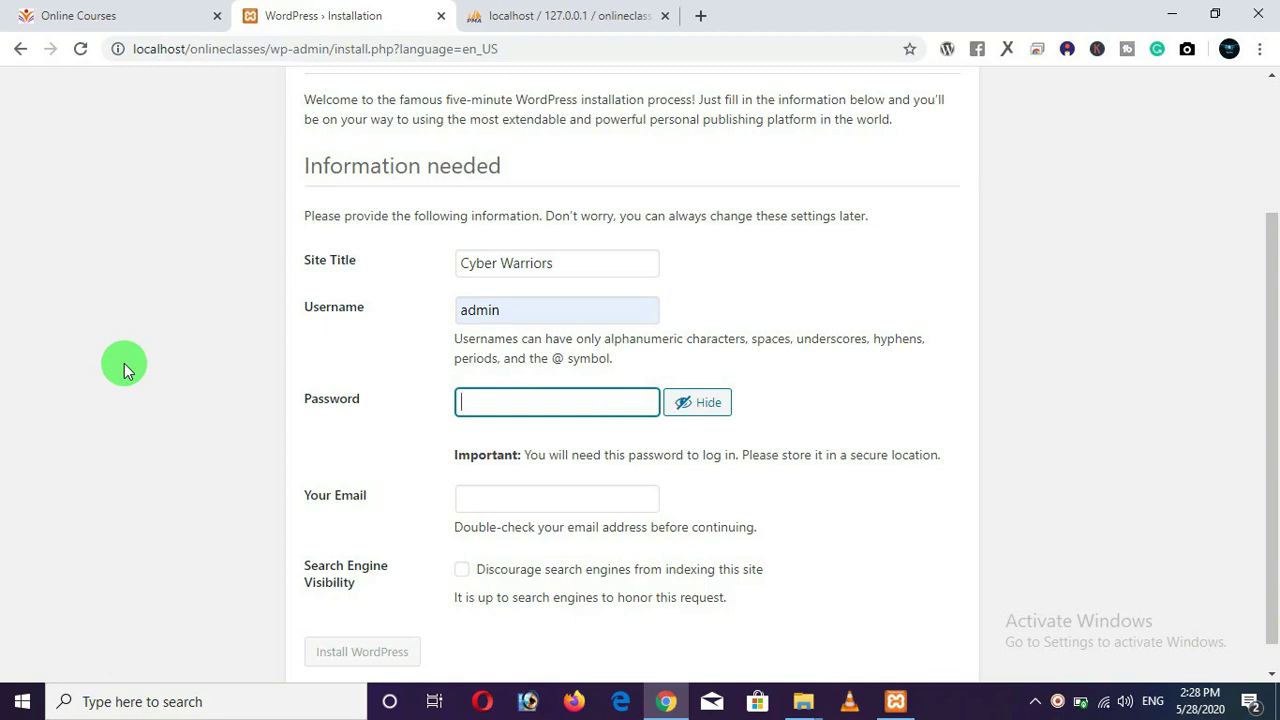
text(p)
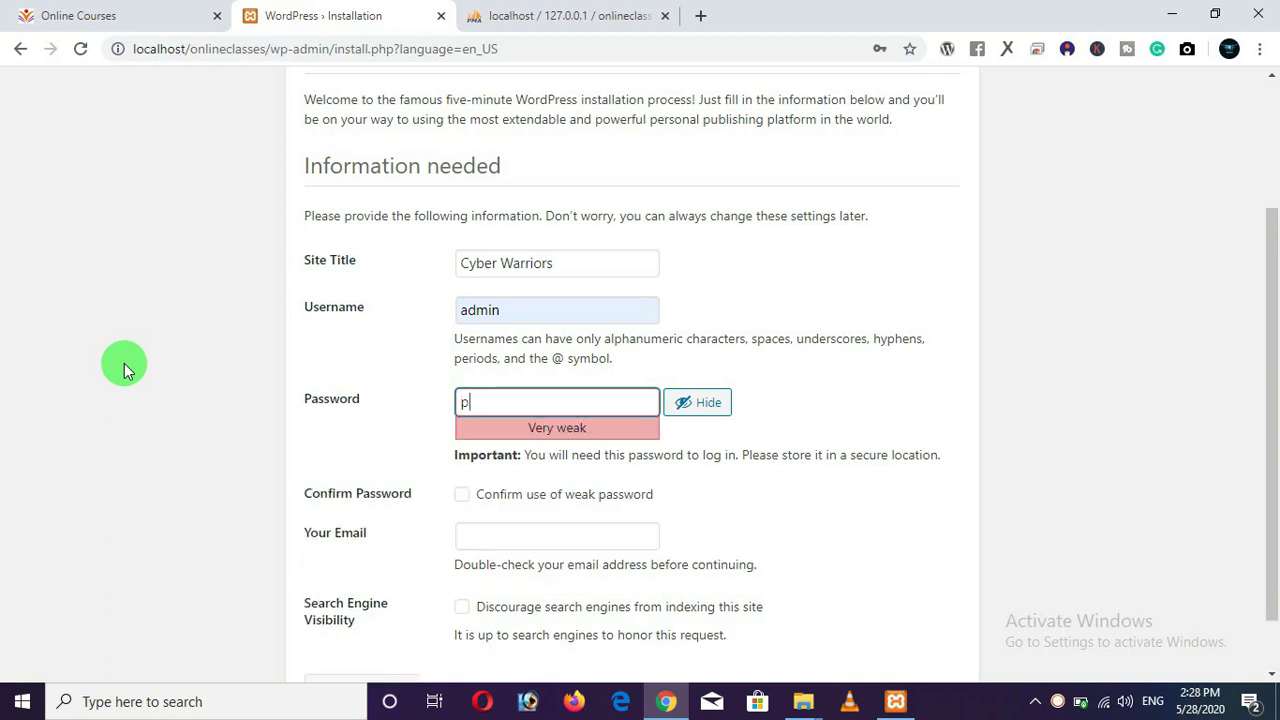
text(assword)
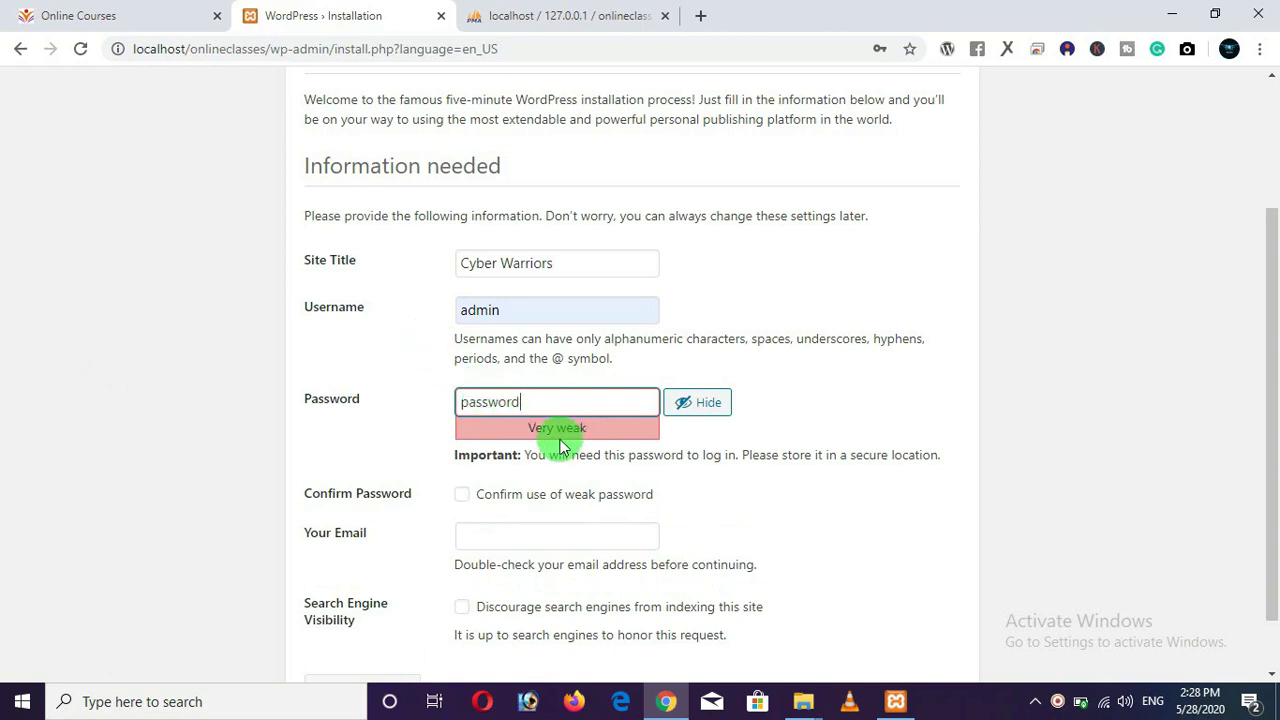
click(463, 496)
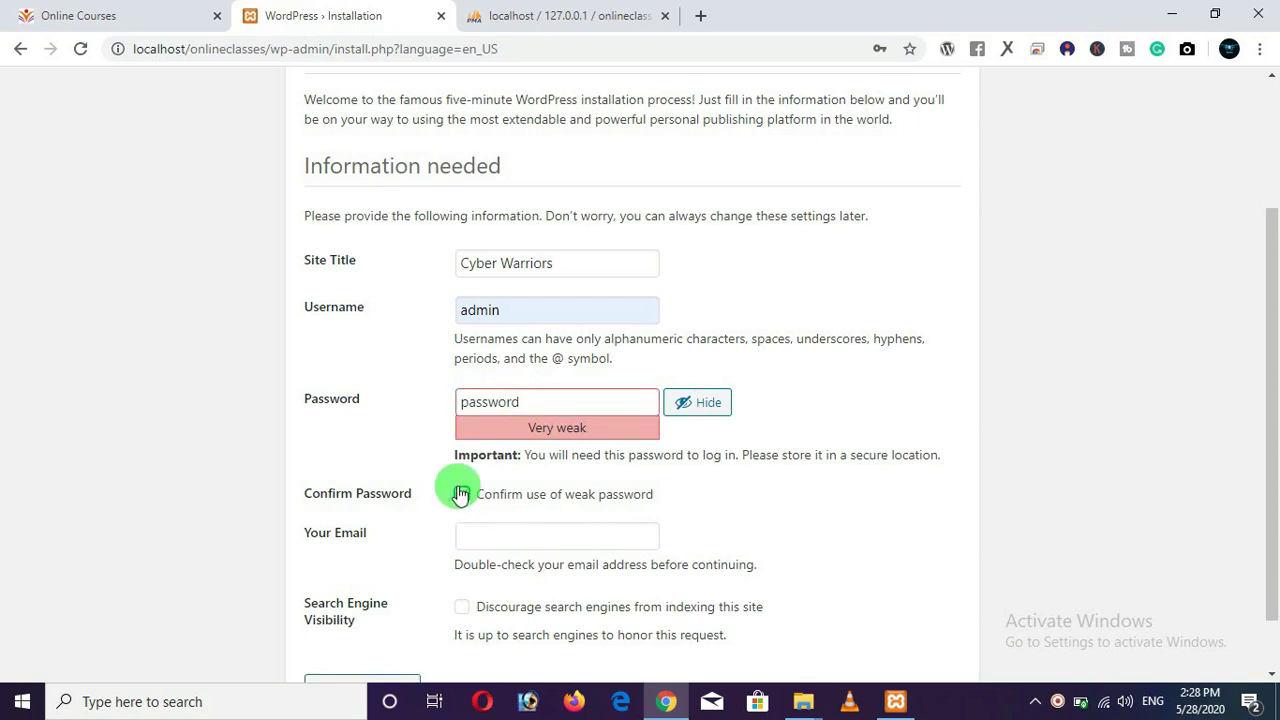
Fill in an example e-mail address and run the installation.
scroll(490, 520, down, 1)
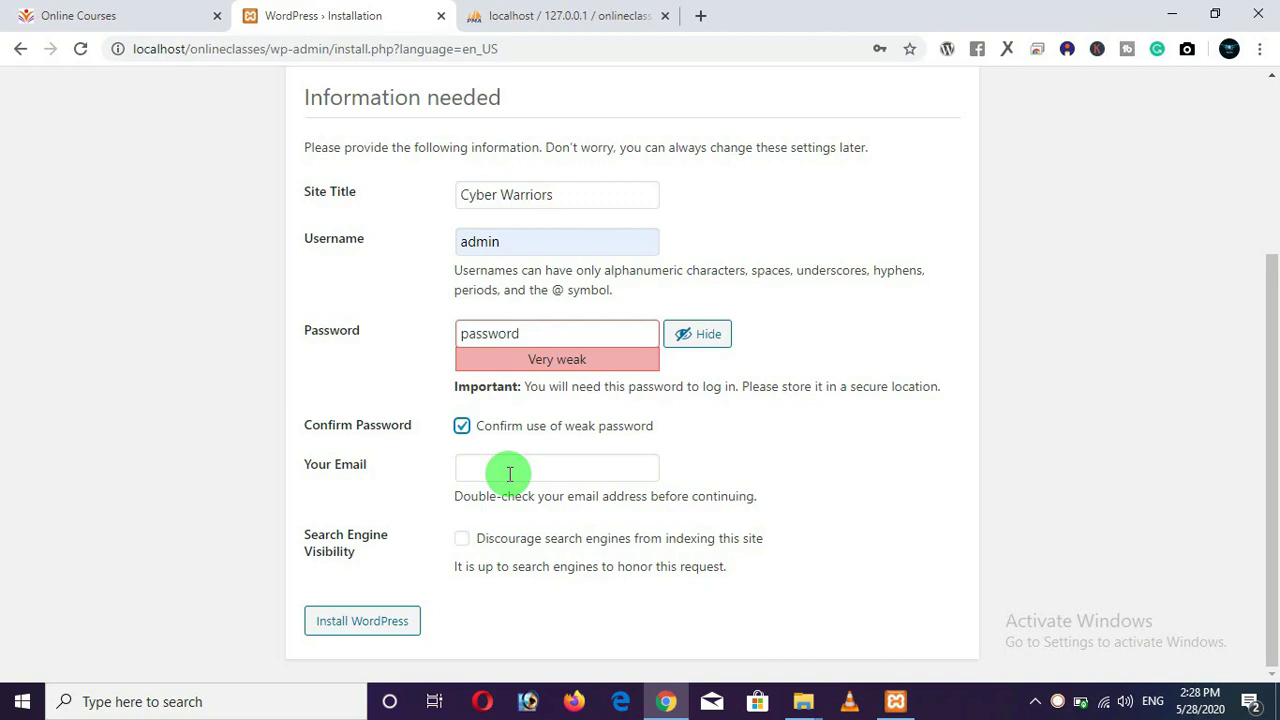
click(509, 474)
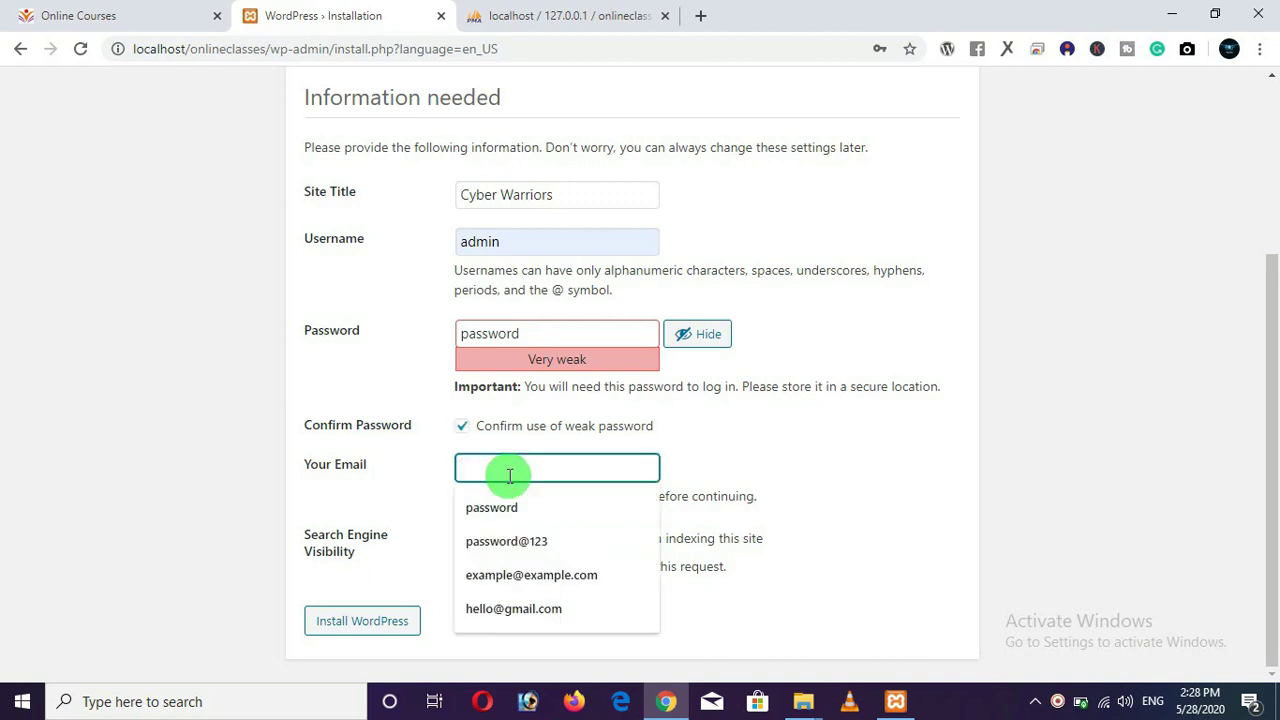
click(530, 575)
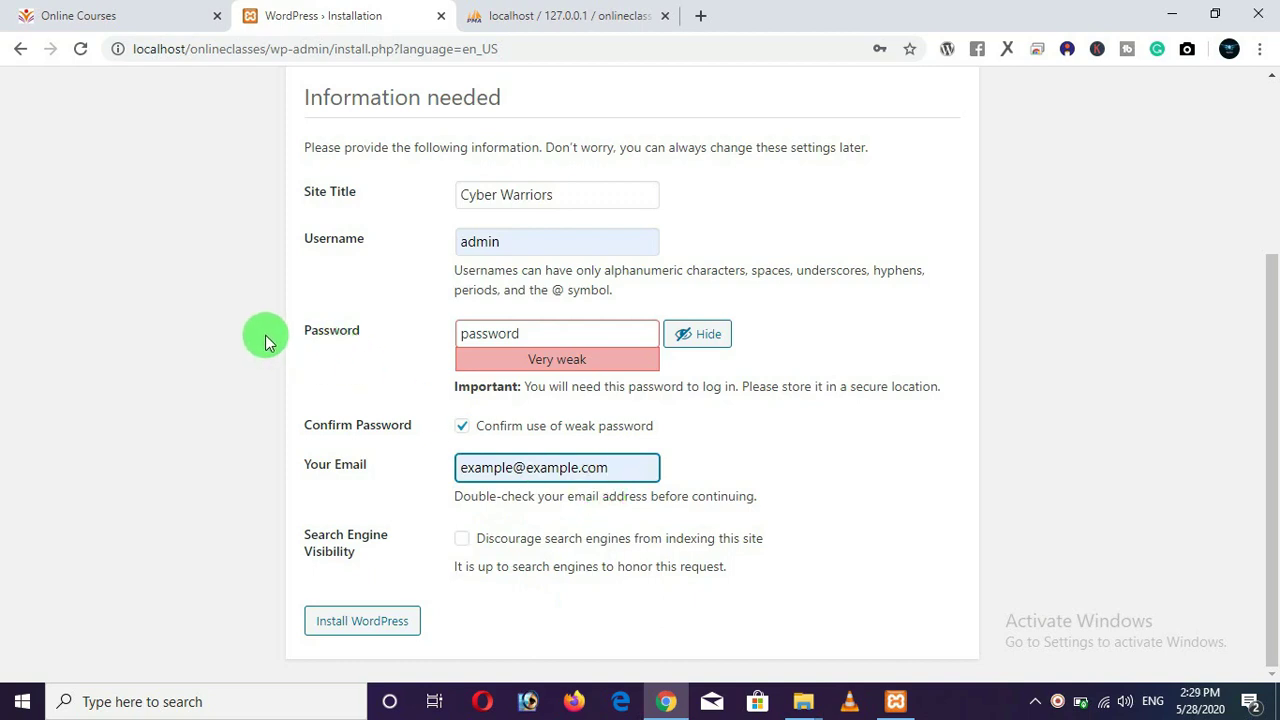
click(369, 625)
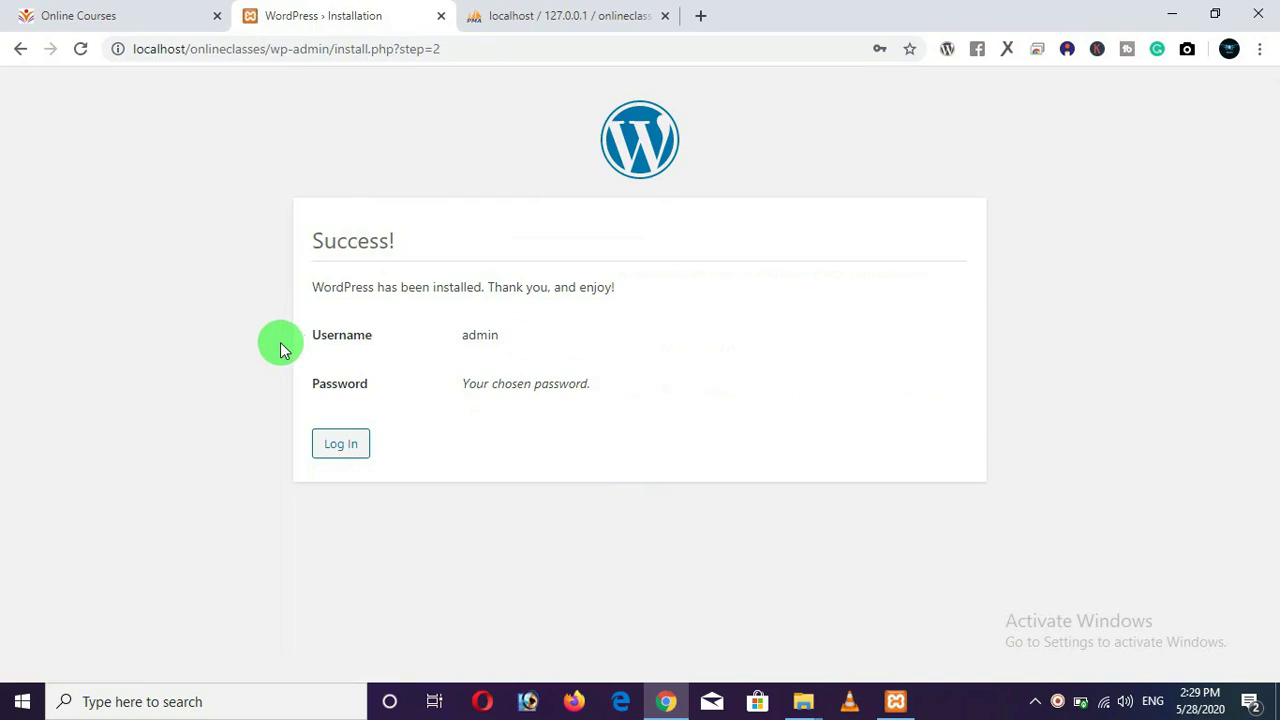
Review the admin username on the Success page and continue to the Cyber Warriors login.
double_click(478, 335)
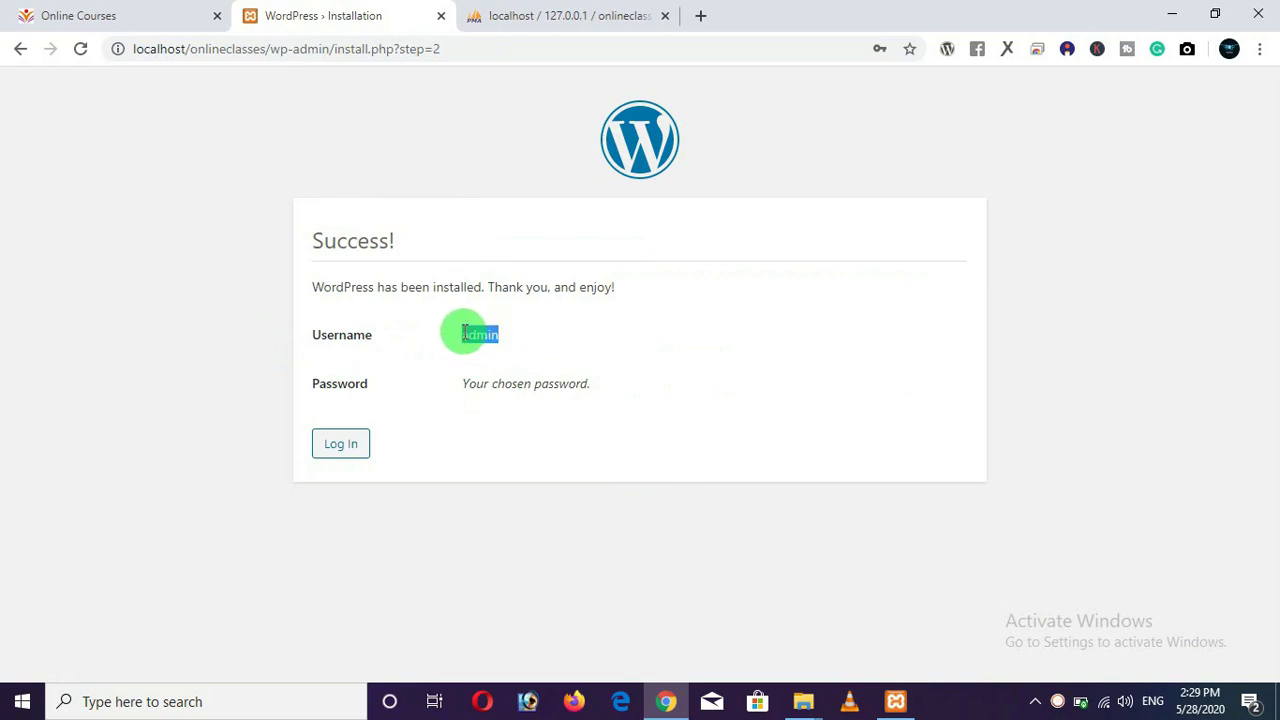
drag(592, 385, 451, 389)
click(224, 355)
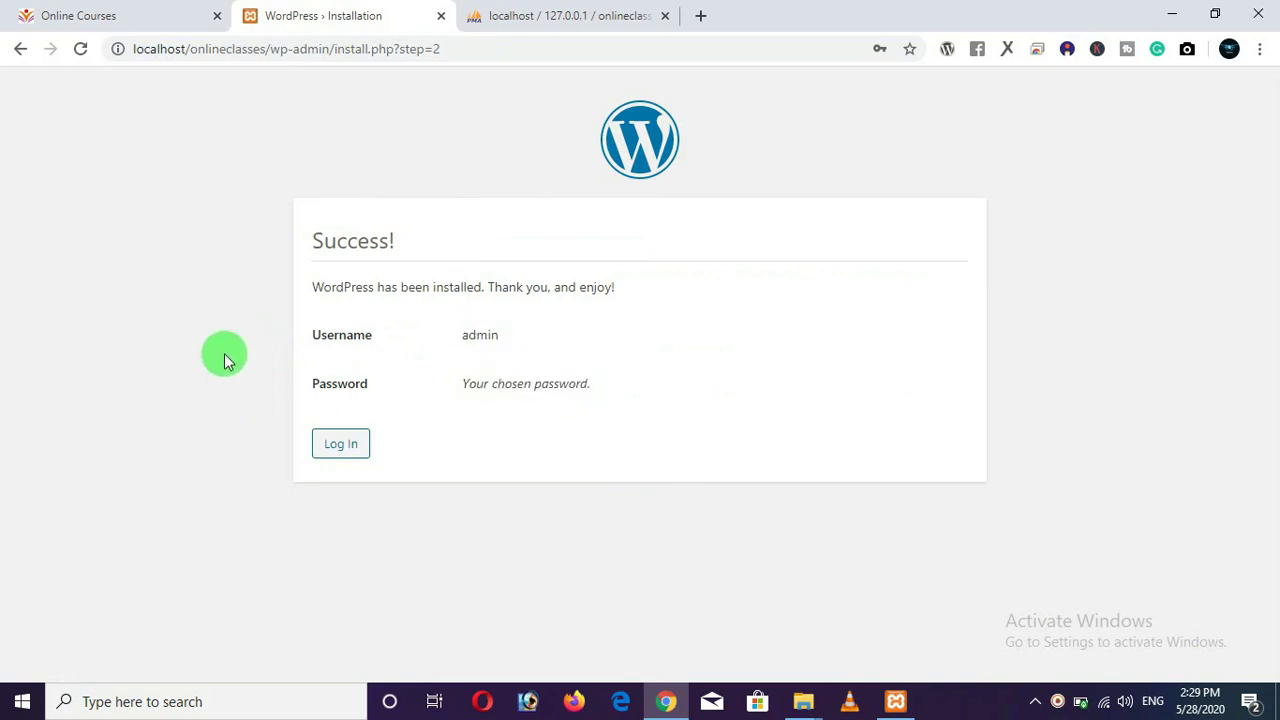
click(338, 447)
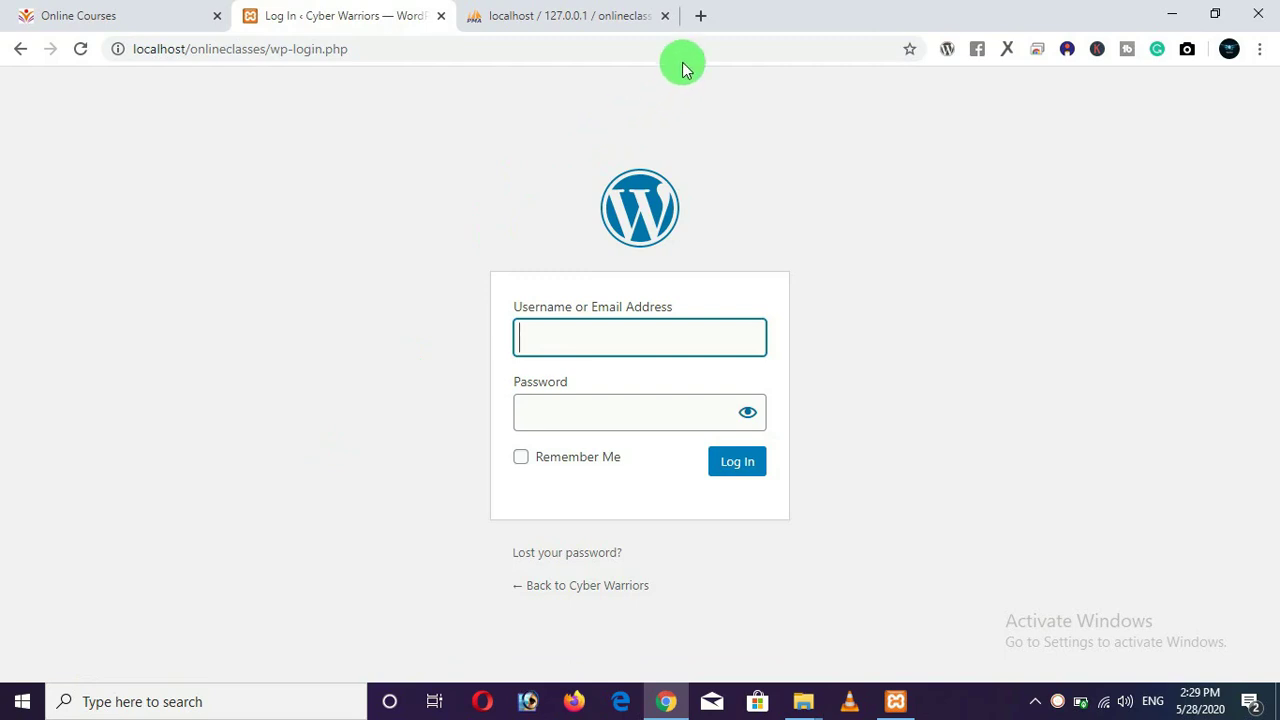
Load localhost/onlineclasses in a new tab and look over the Cyber Warriors front page.
click(700, 15)
text(localhost:8080/phpmyadmin/)
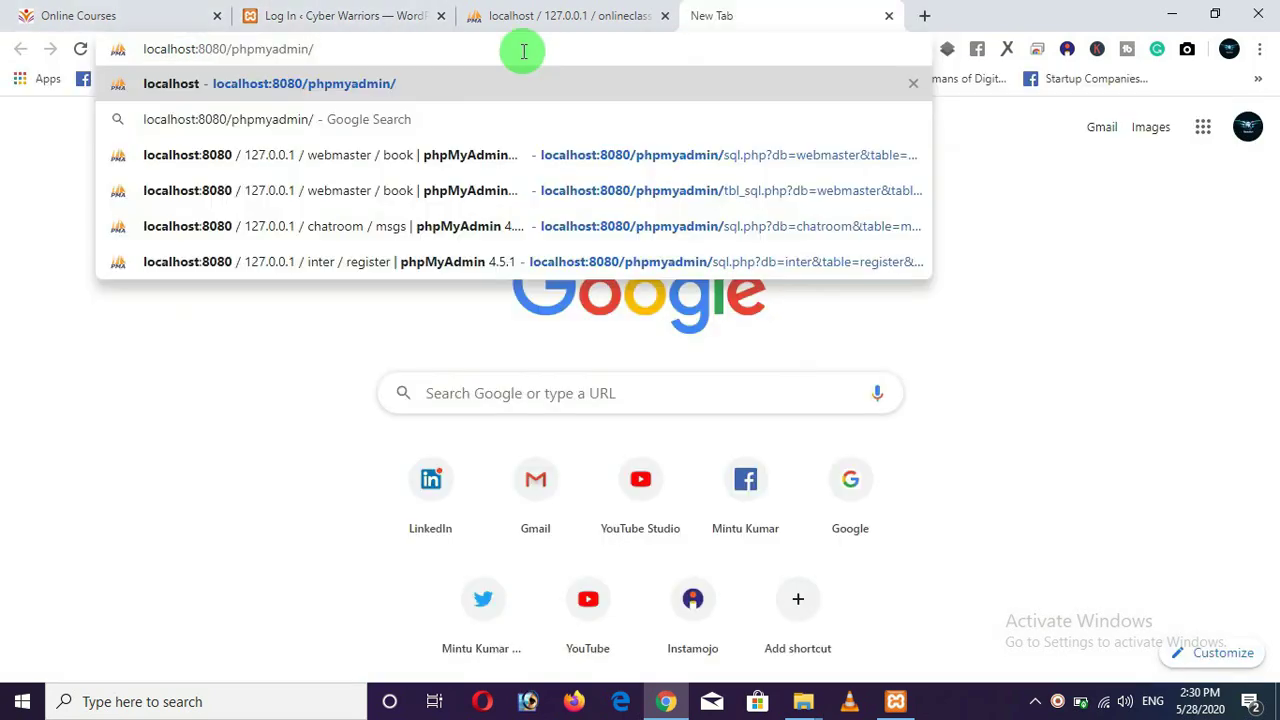
key(BackSpace)
key(BackSpace)
key(BackSpace)
key(BackSpace)
key(BackSpace)
key(BackSpace)
key(BackSpace)
key(BackSpace)
key(BackSpace)
key(BackSpace)
key(BackSpace)
key(BackSpace)
key(BackSpace)
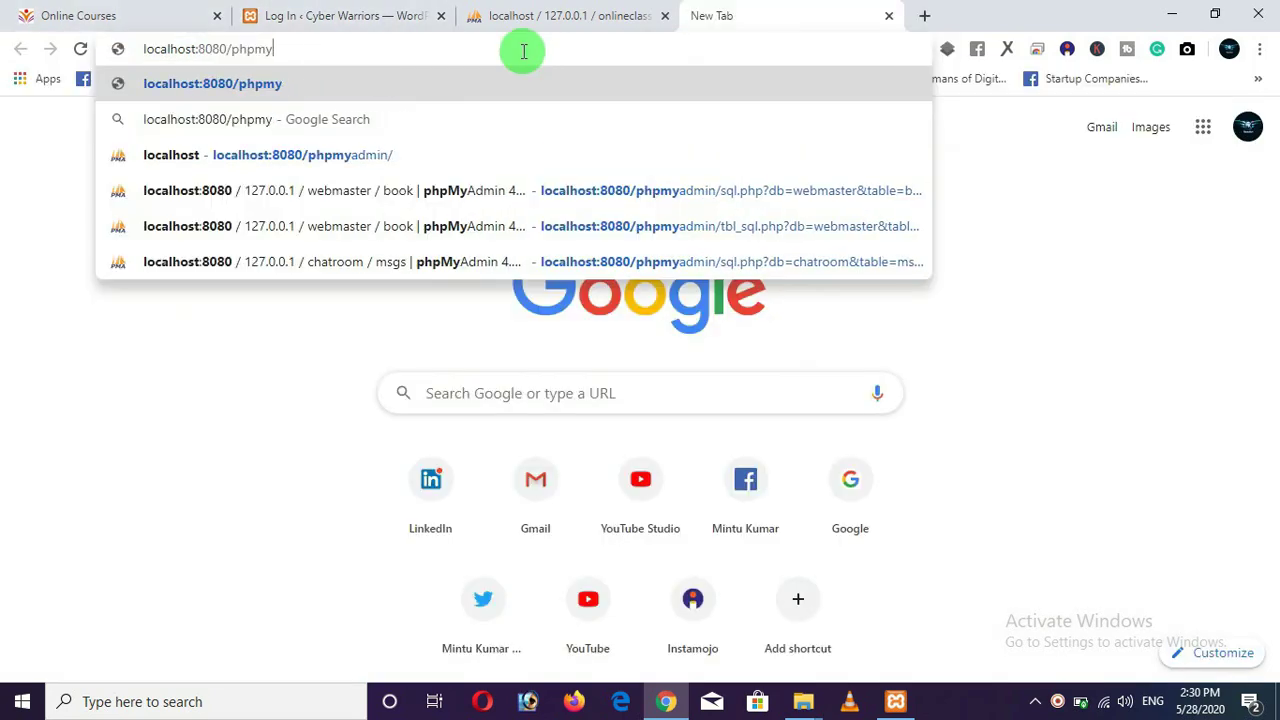
key(BackSpace)
key(BackSpace)
key(BackSpace)
key(BackSpace)
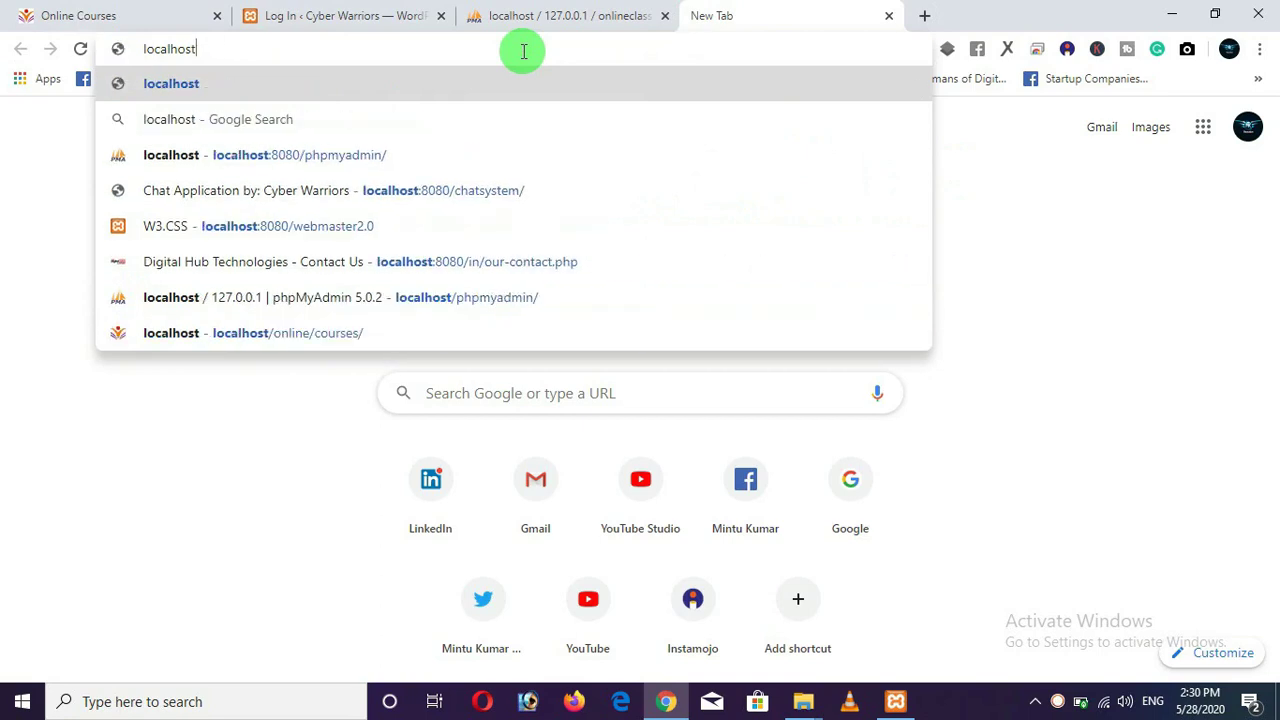
text(/onlinec)
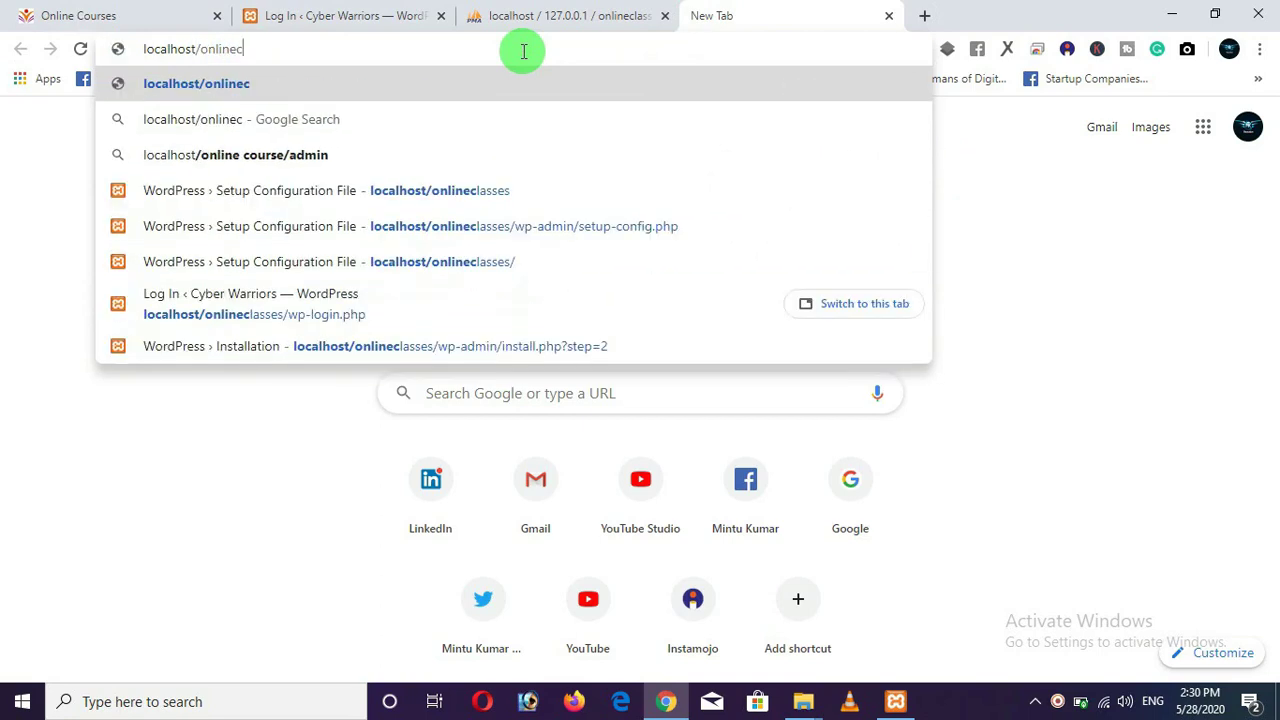
key(Down)
key(Down)
key(Down)
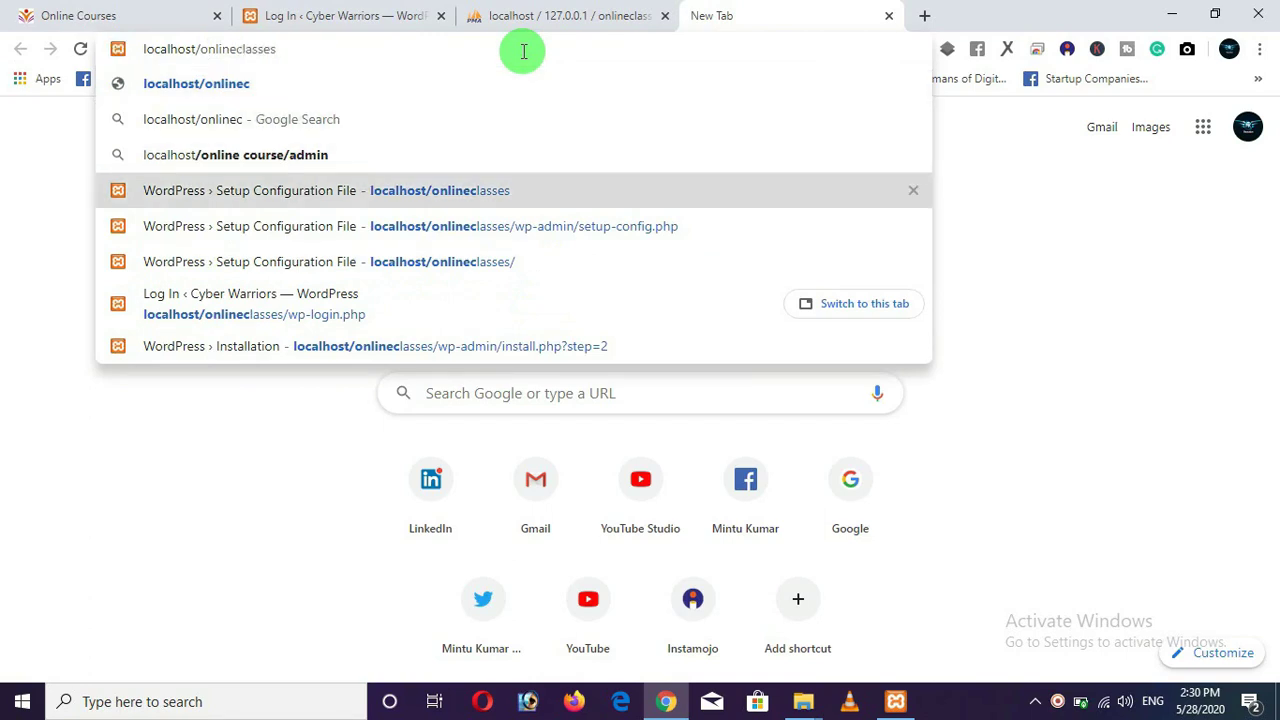
key(Return)
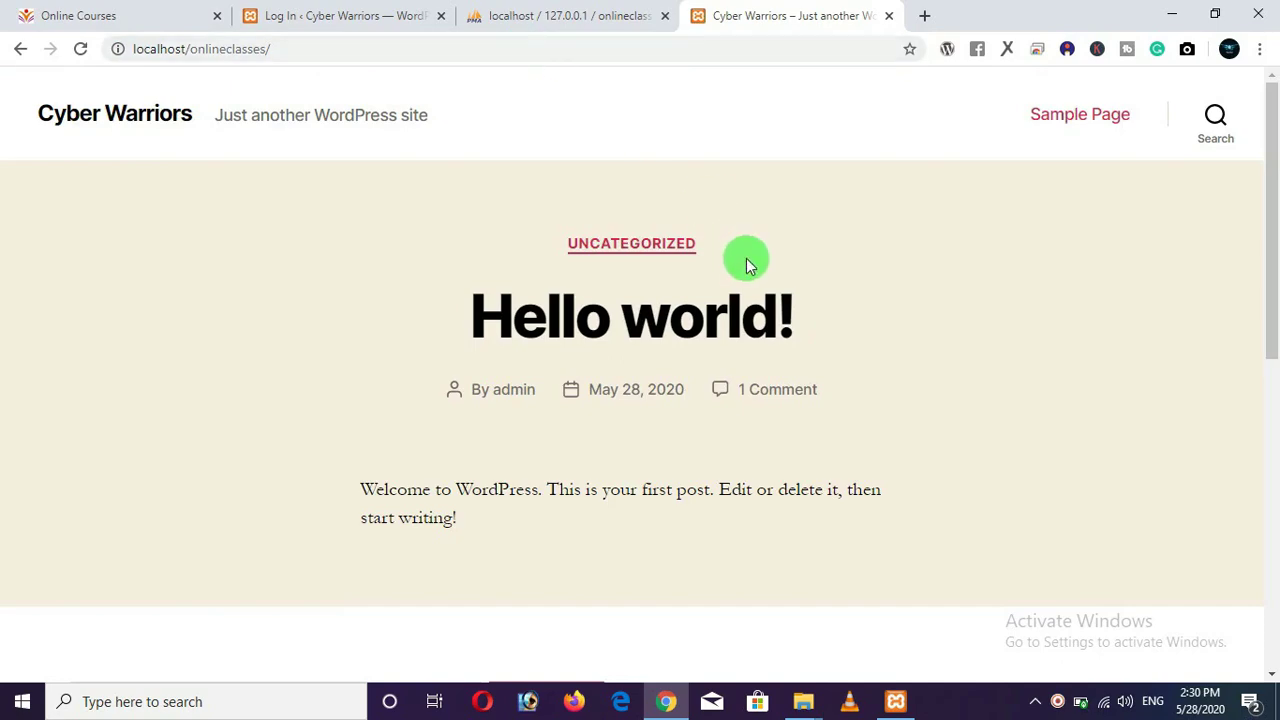
scroll(740, 270, down, 5)
scroll(751, 286, up, 5)
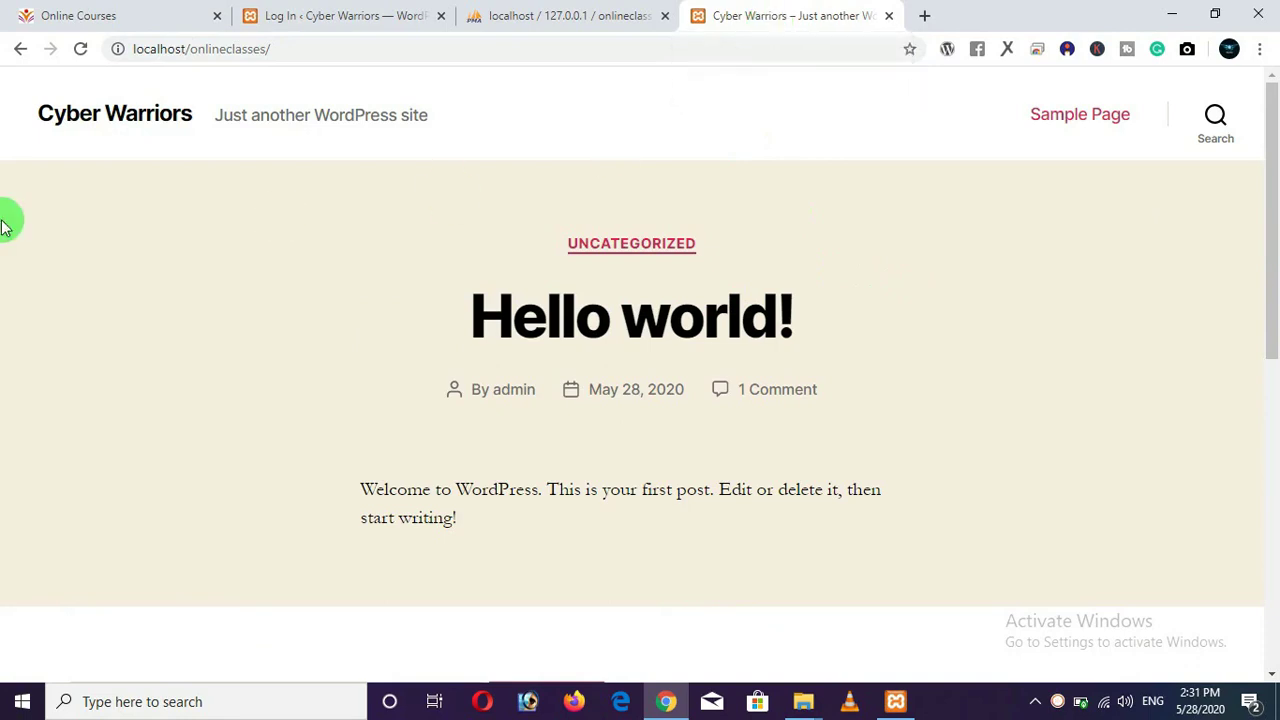
drag(29, 94, 408, 137)
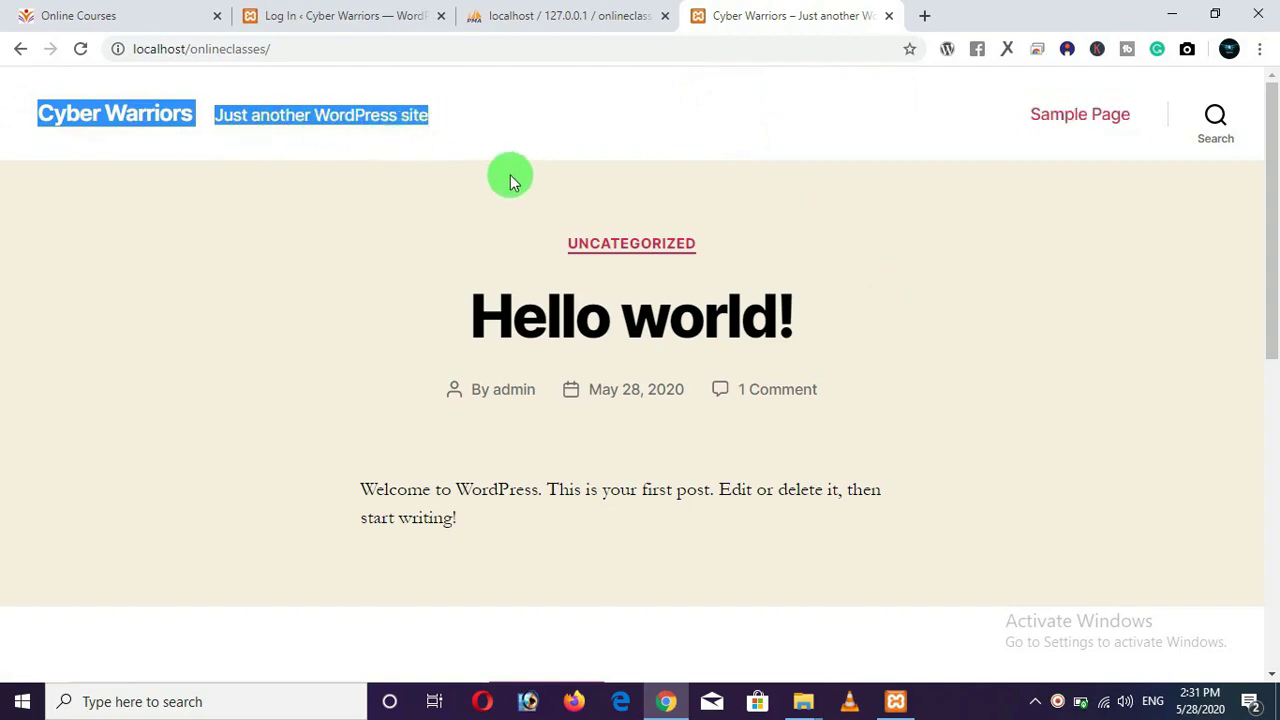
scroll(760, 200, down, 6)
scroll(737, 251, up, 5)
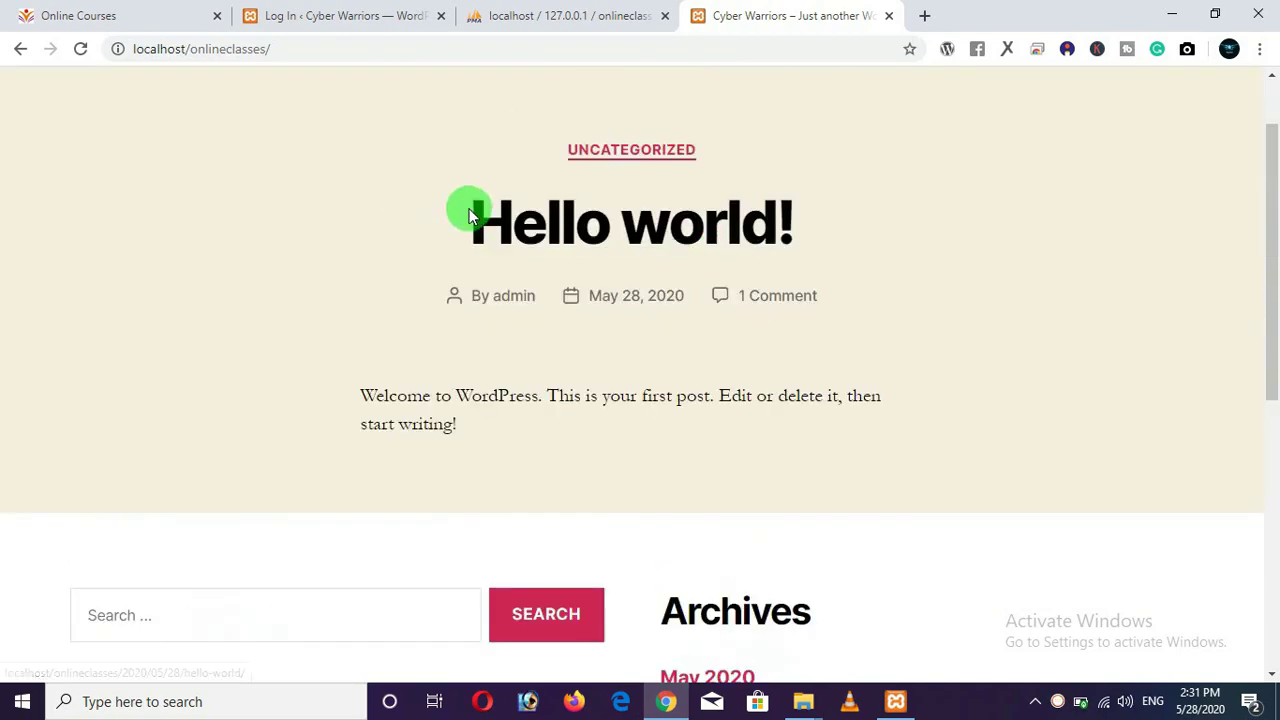
scroll(466, 206, up, 1)
View the Sample Page, go back, and move the phpMyAdmin tab to the end.
click(1106, 124)
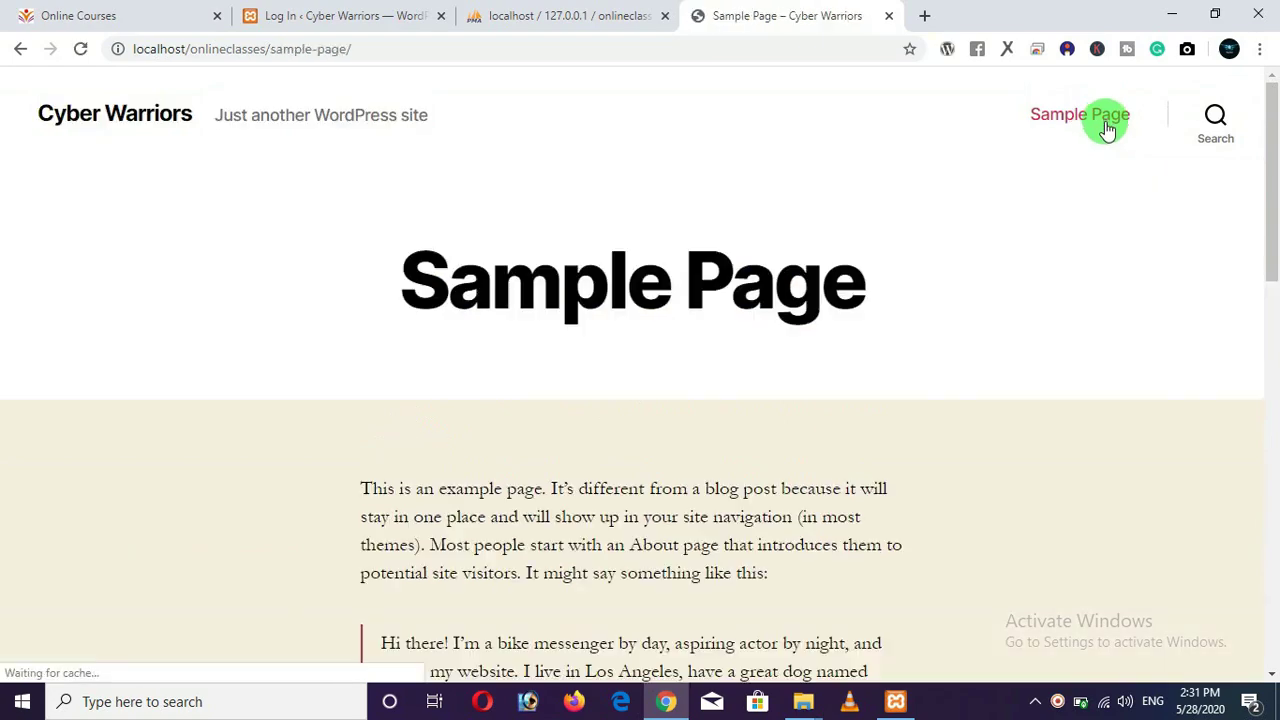
scroll(833, 309, down, 5)
scroll(833, 316, down, 10)
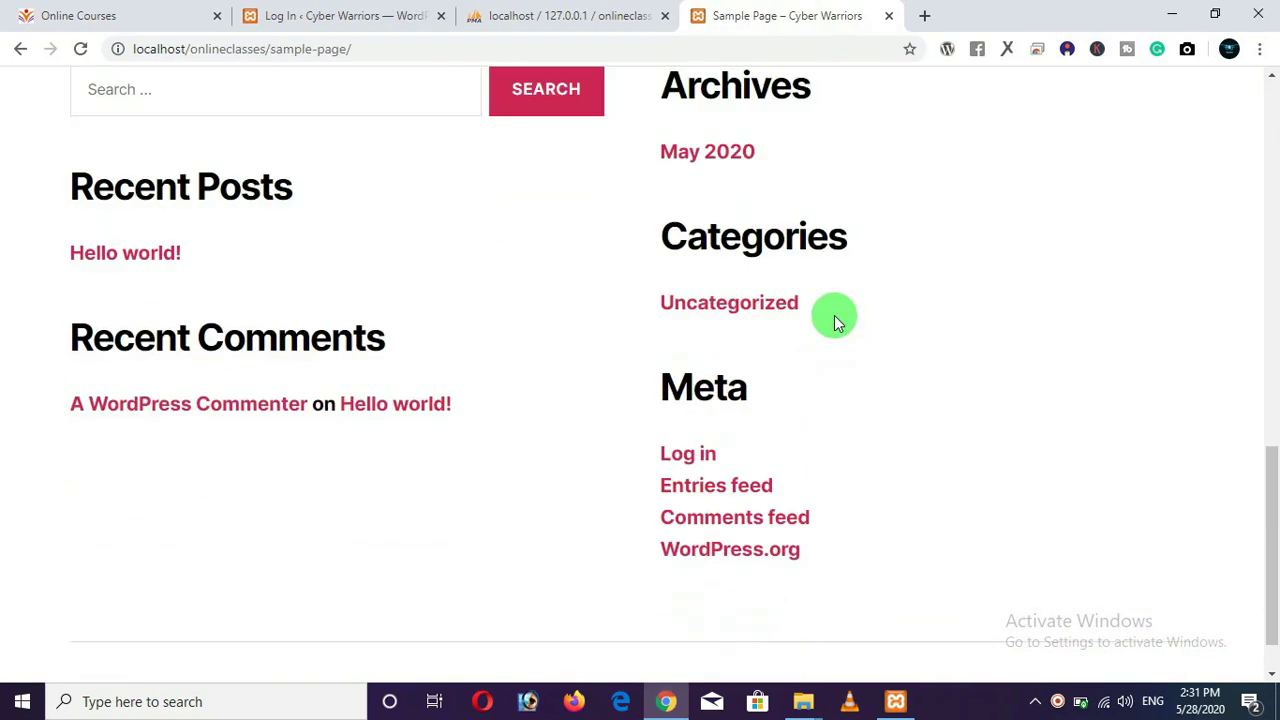
scroll(830, 314, up, 15)
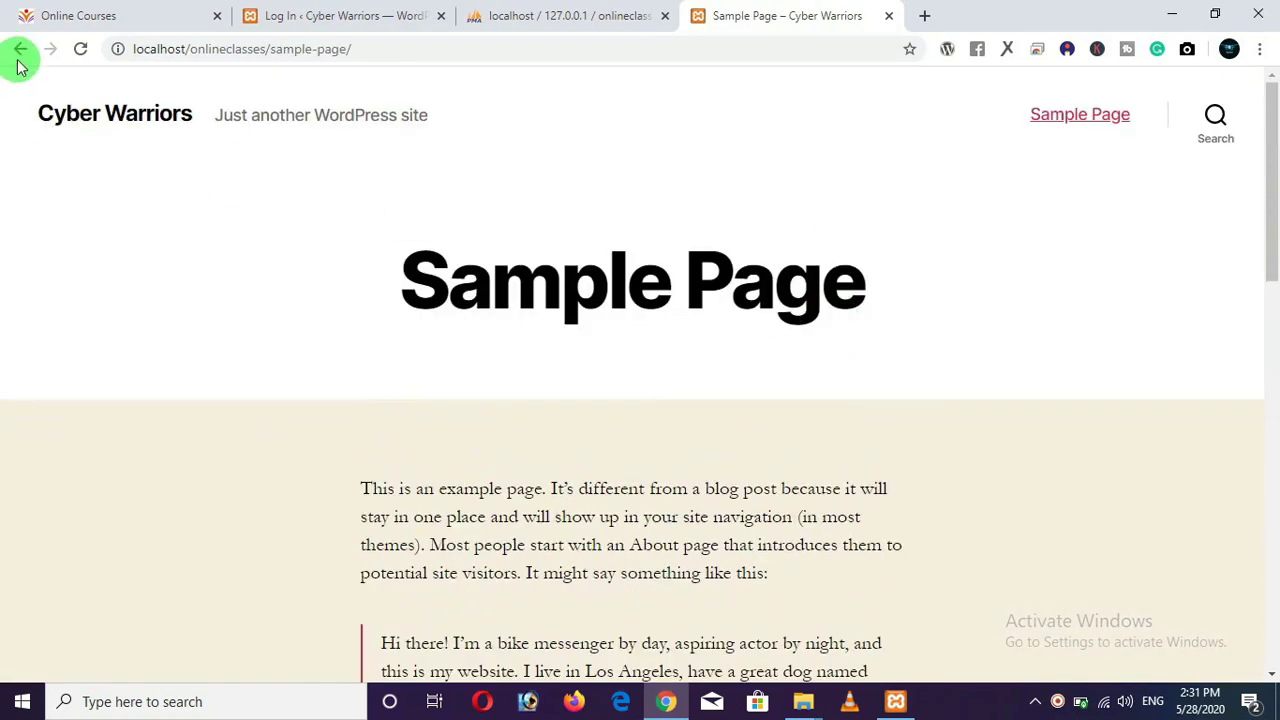
click(14, 47)
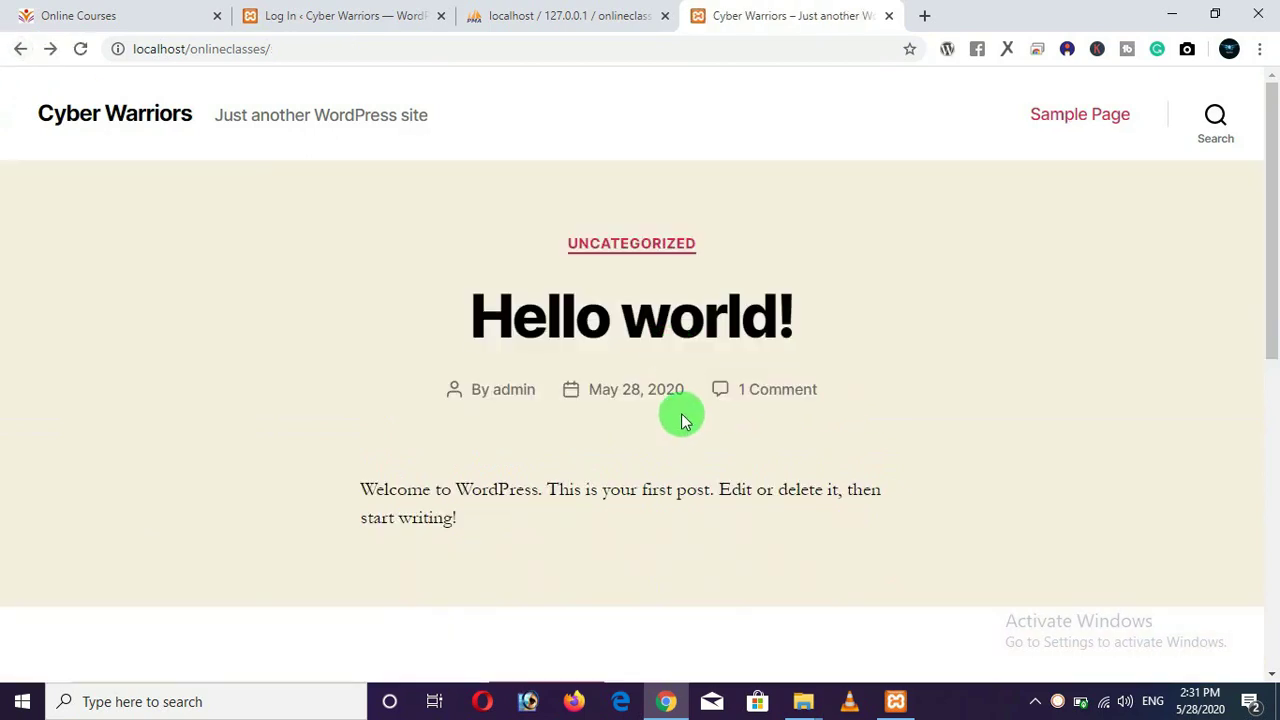
drag(586, 12, 745, 28)
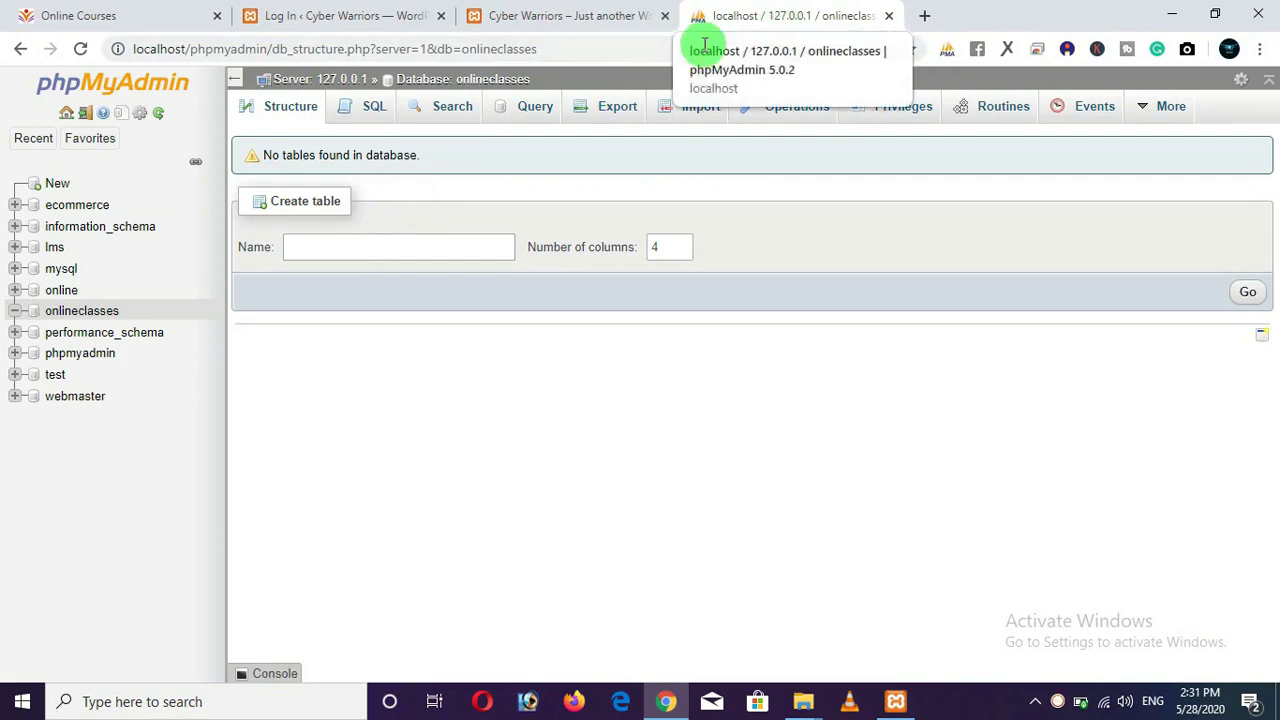
Check the onlineclasses tables and the single wp_users row, then return to the login page.
click(62, 313)
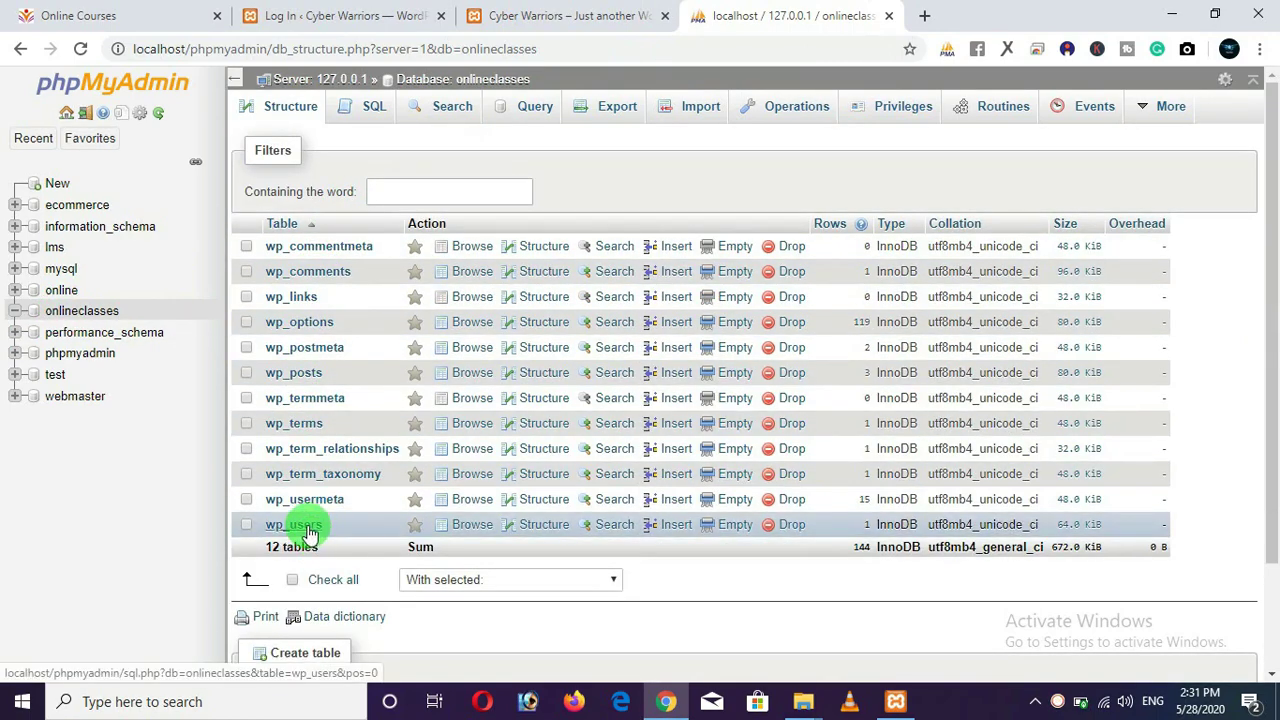
click(308, 531)
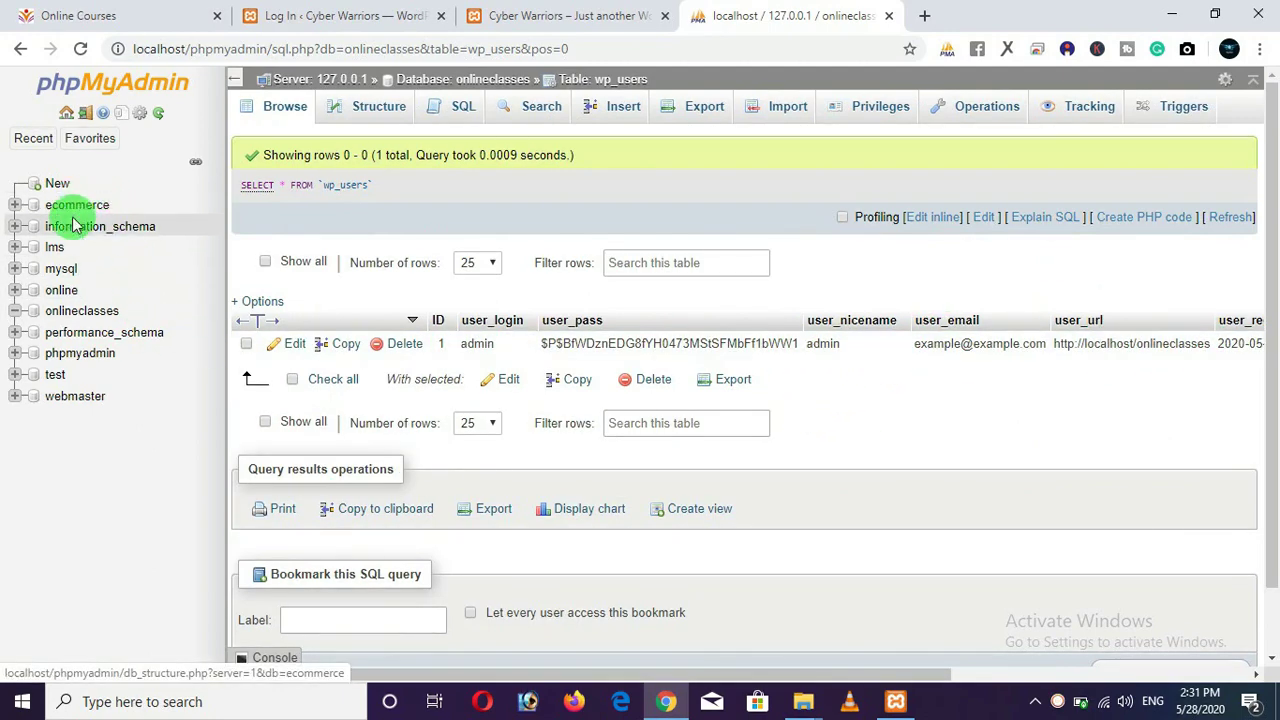
click(78, 315)
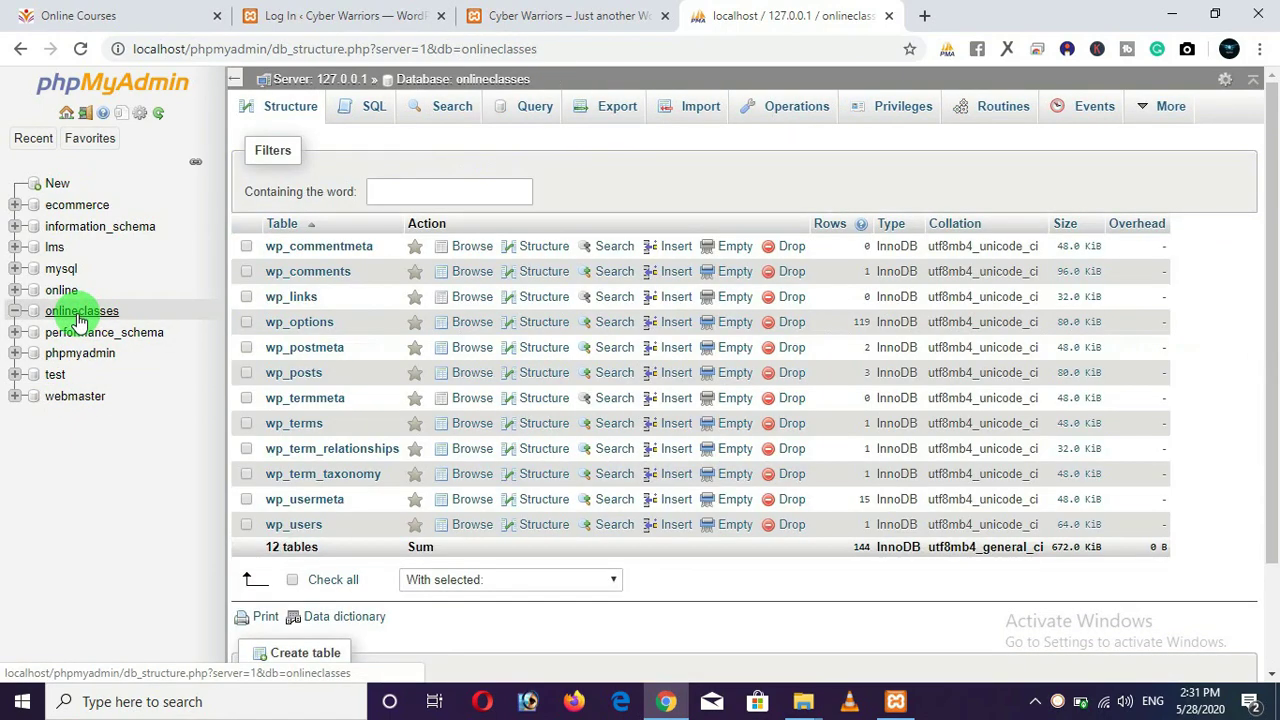
click(390, 18)
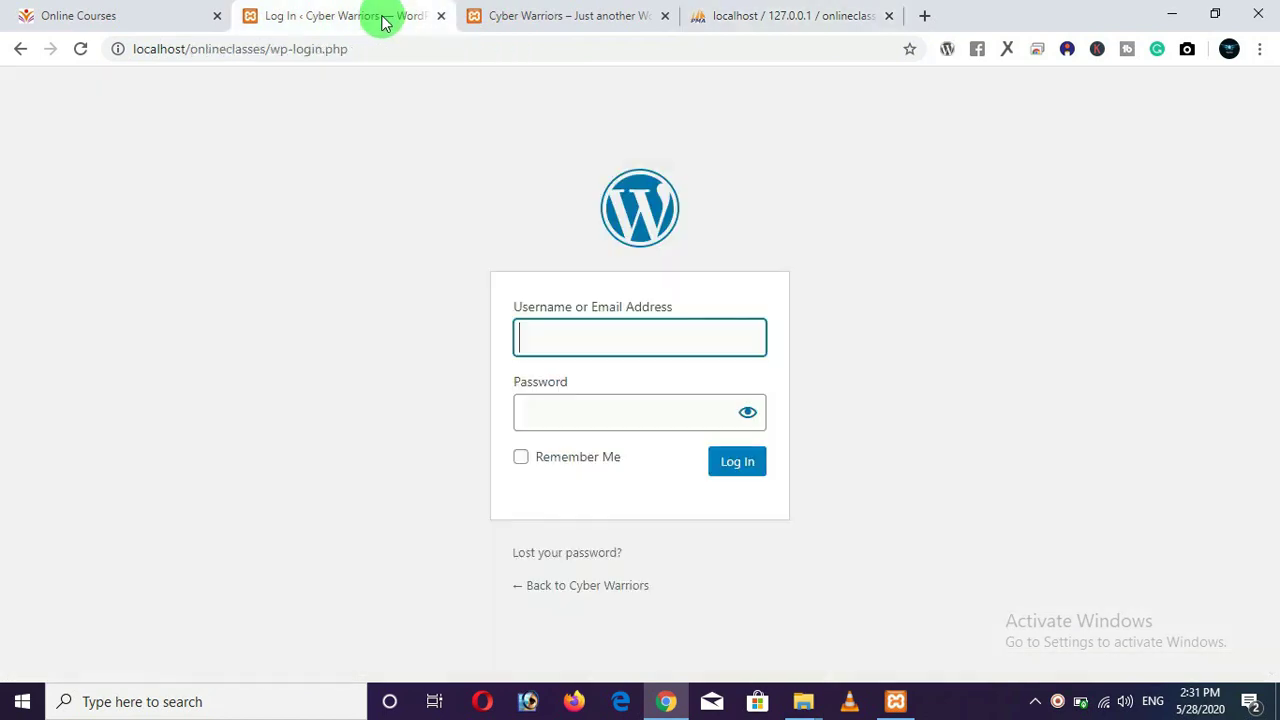
Rearrange the browser tabs, placing phpMyAdmin second and the login tab before the site.
drag(351, 20, 575, 20)
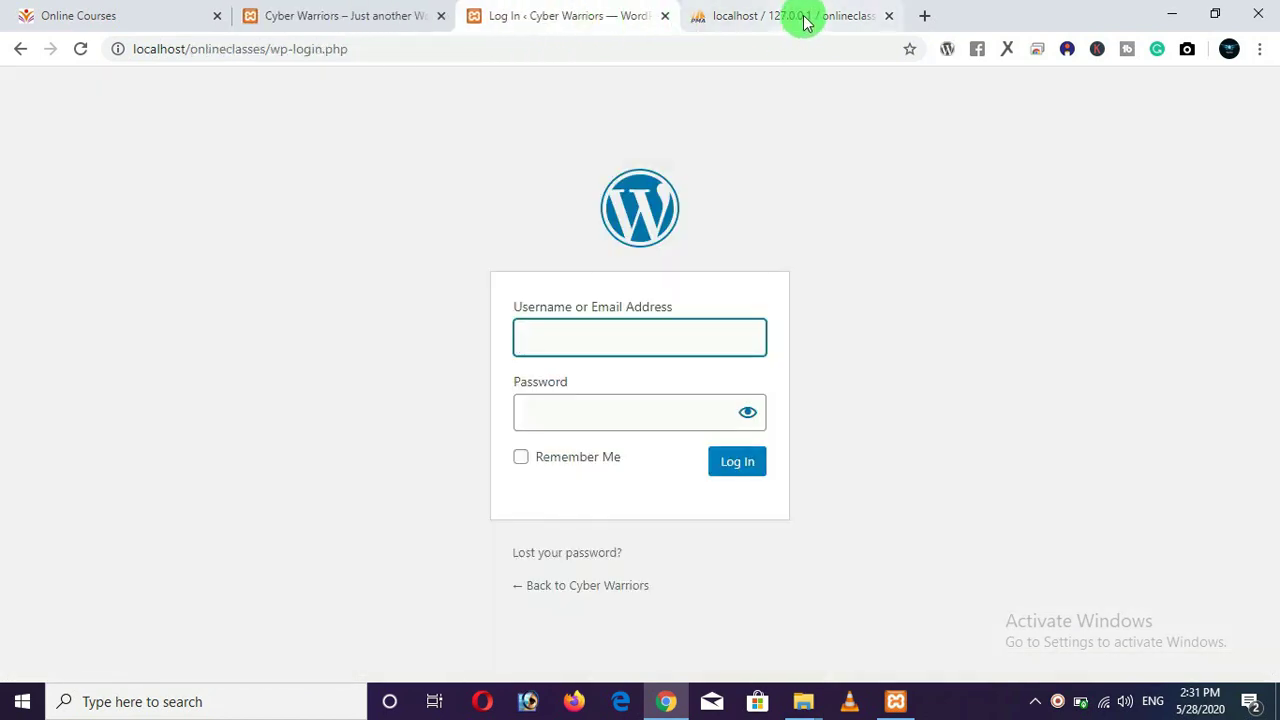
drag(805, 22, 343, 17)
click(475, 16)
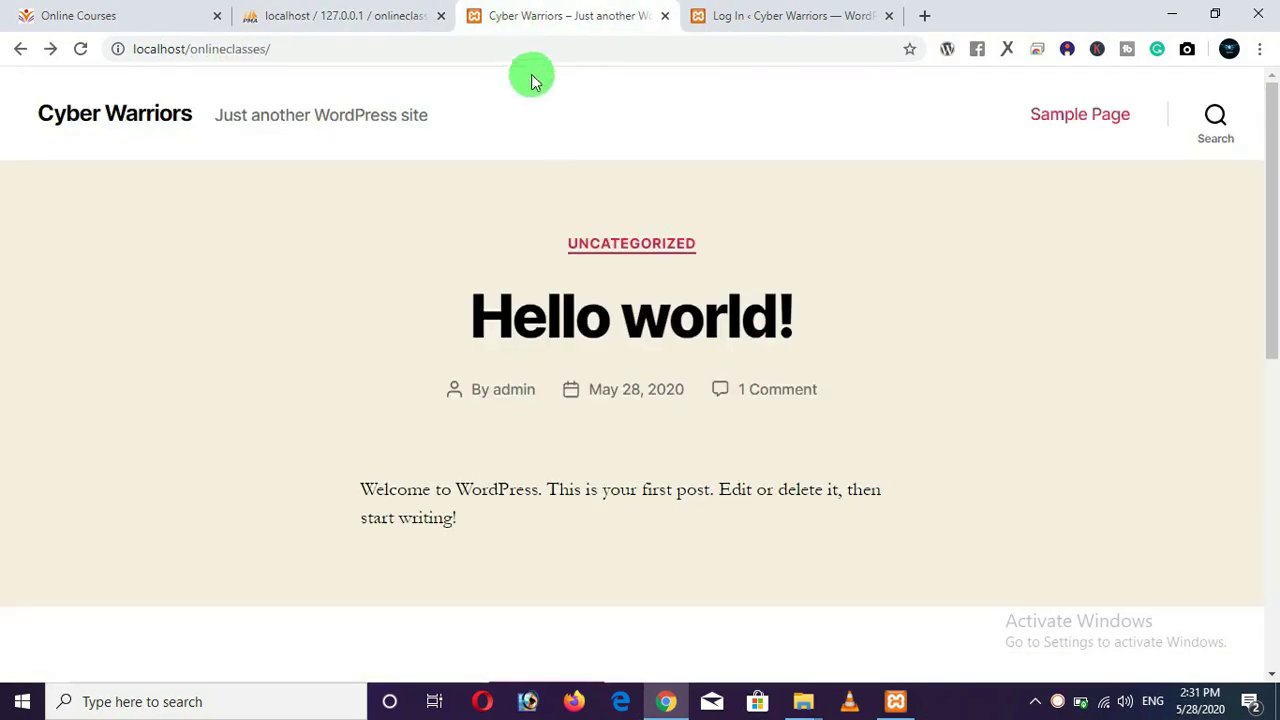
drag(749, 20, 600, 18)
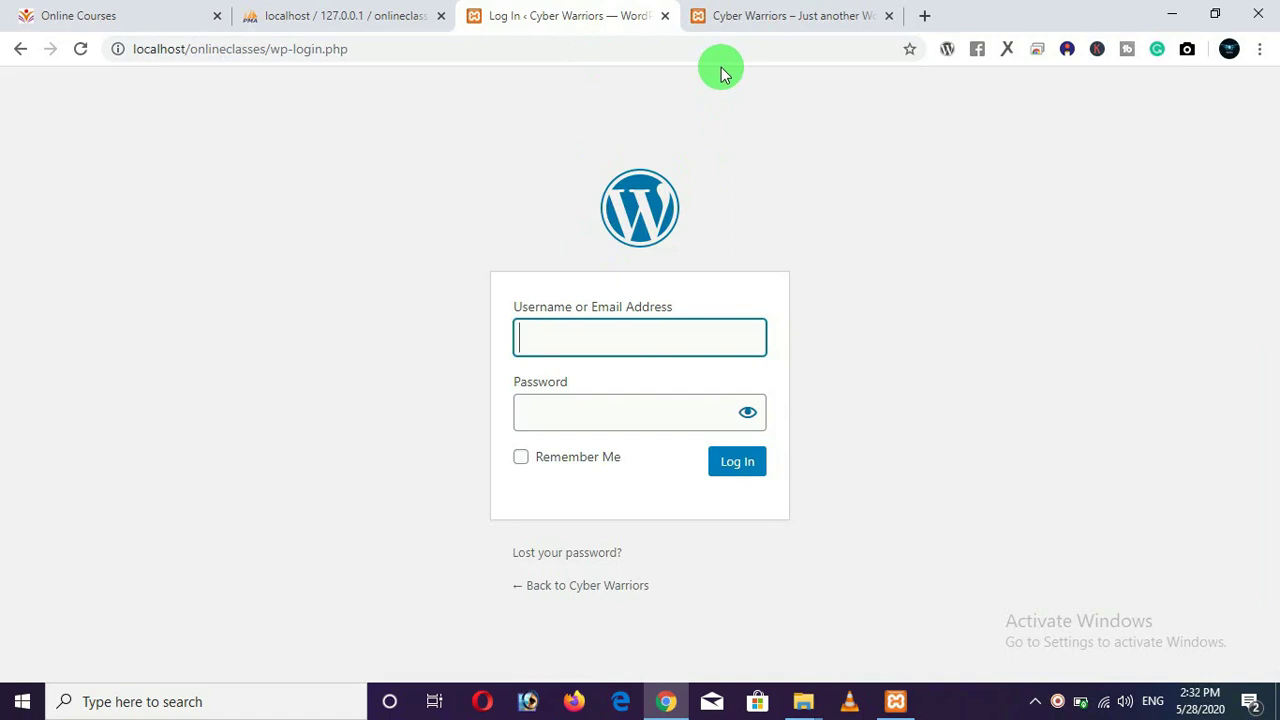
Enter the username admin on the login form.
text(admo)
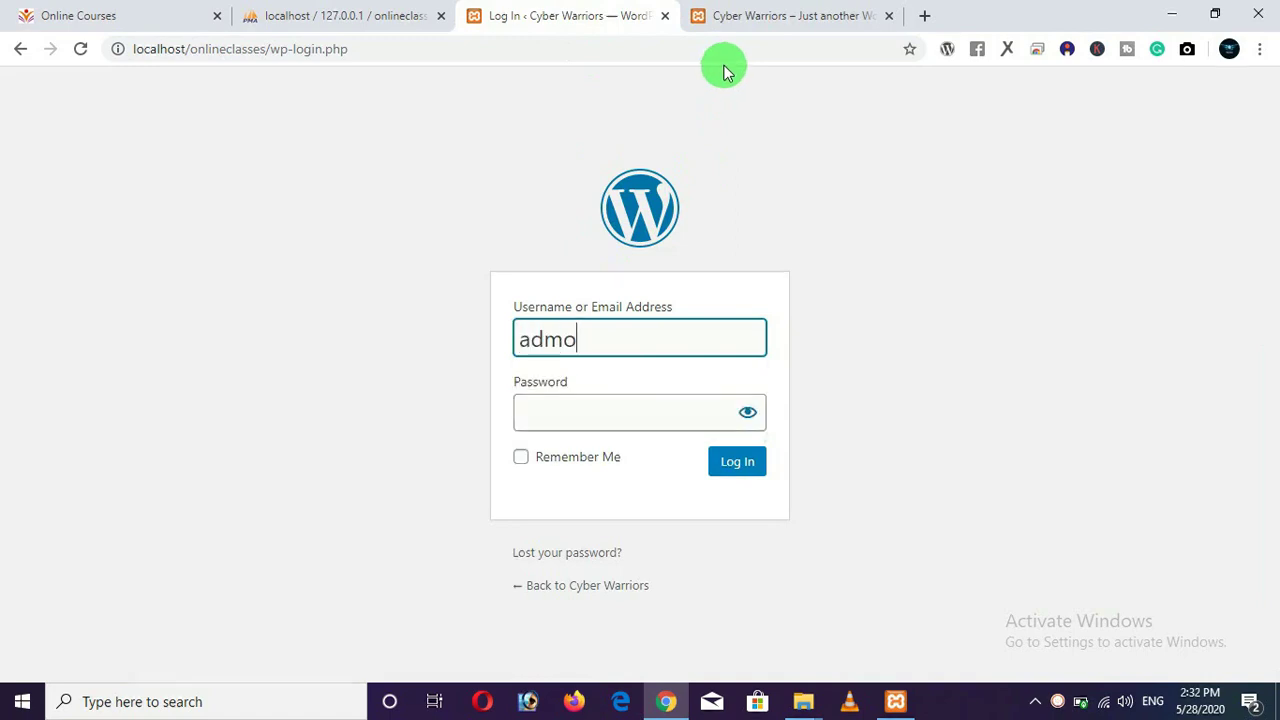
key(BackSpace)
text(in)
key(Tab)
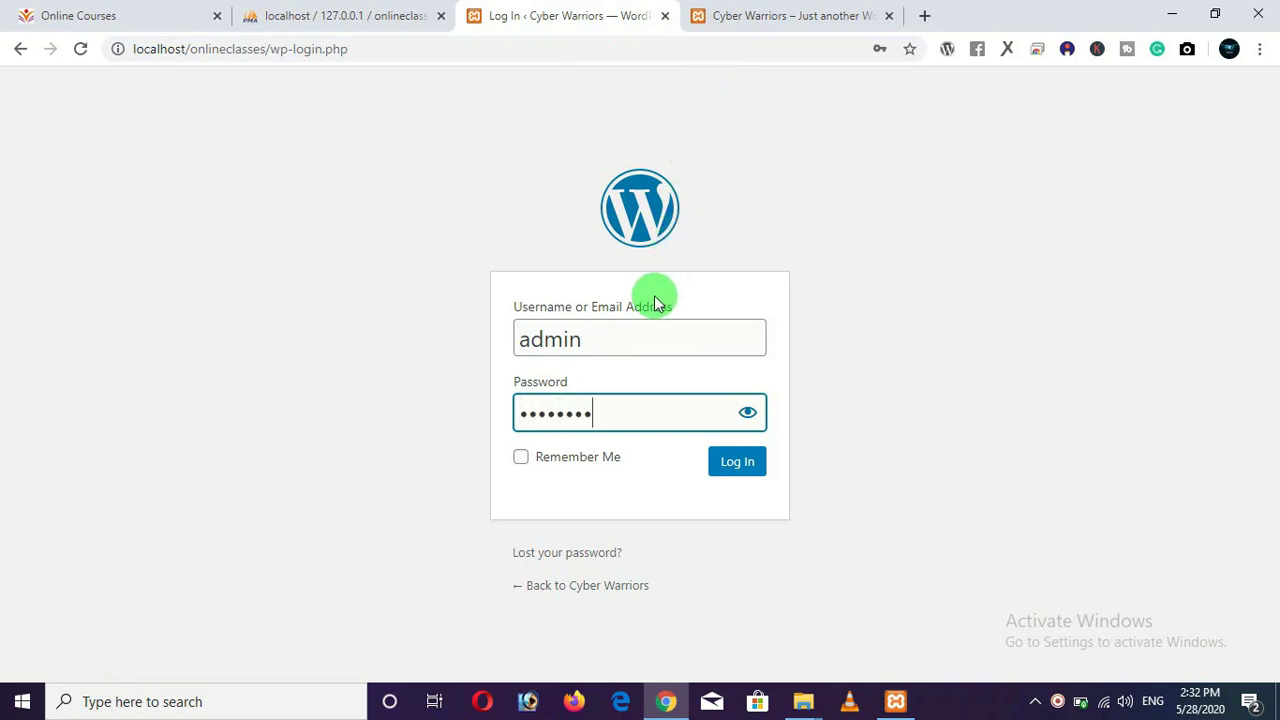
Write the password in Notepad and copy it.
key(super+r)
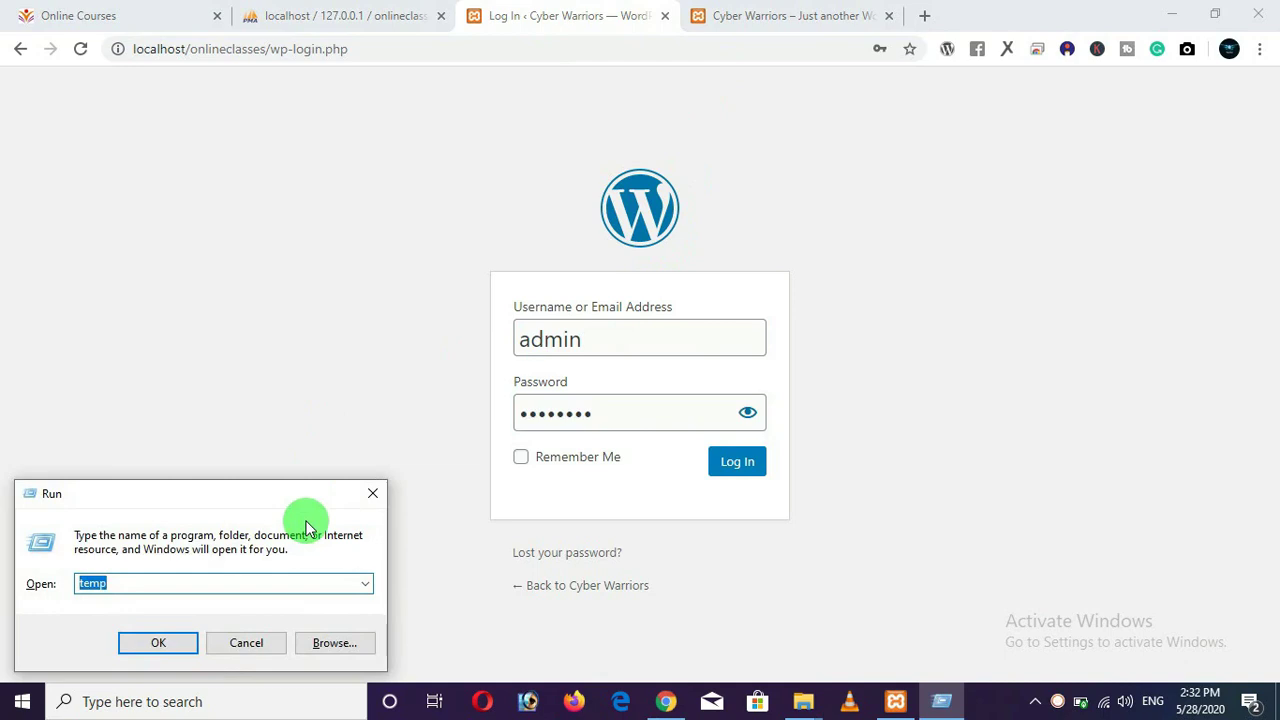
text(not)
key(Down)
key(Return)
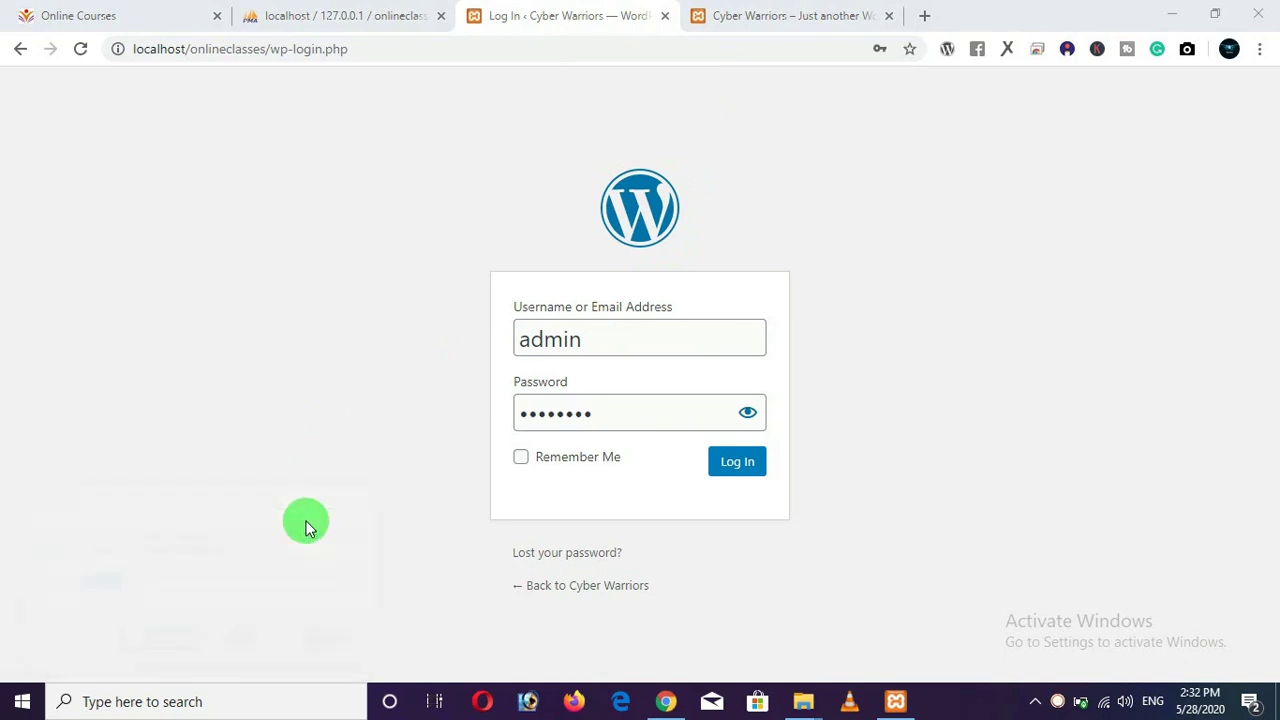
text(passw)
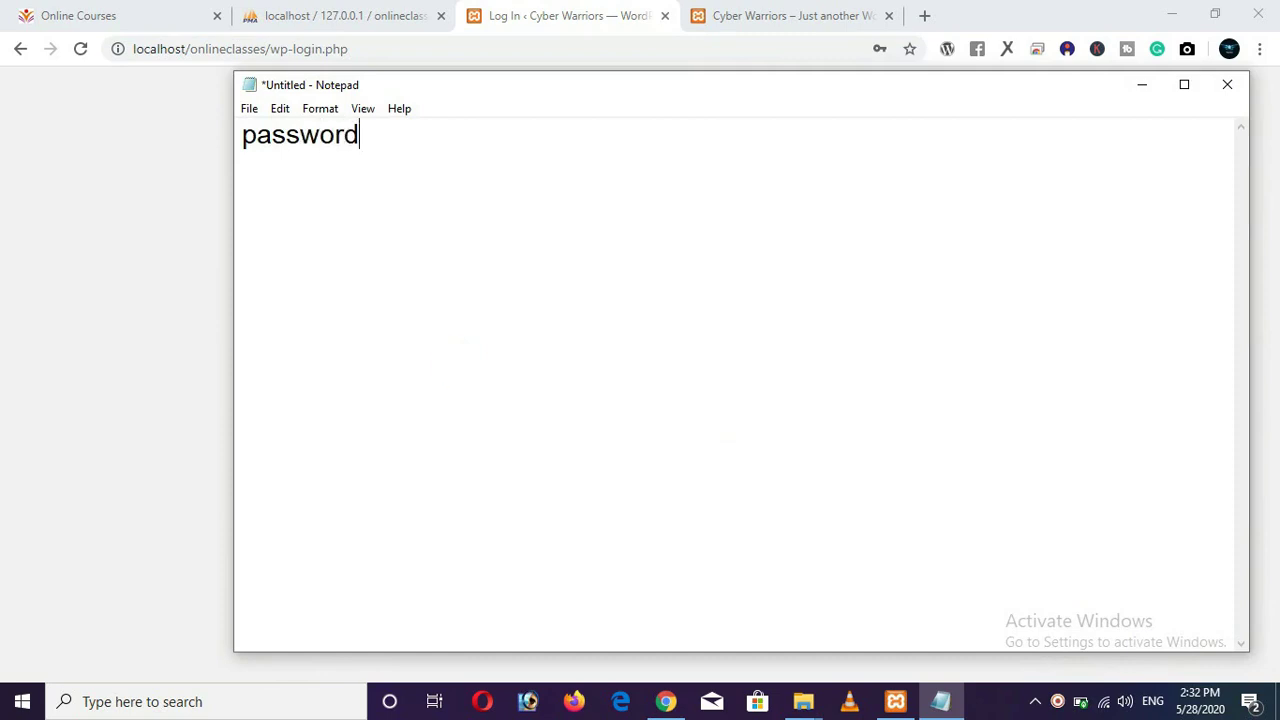
text(ord)
scroll(337, 357, up, 14)
drag(535, 165, 257, 163)
key(ctrl+c)
Paste the copied password into the Password field and sign in.
click(523, 15)
click(614, 403)
key(ctrl+v)
drag(614, 403, 430, 418)
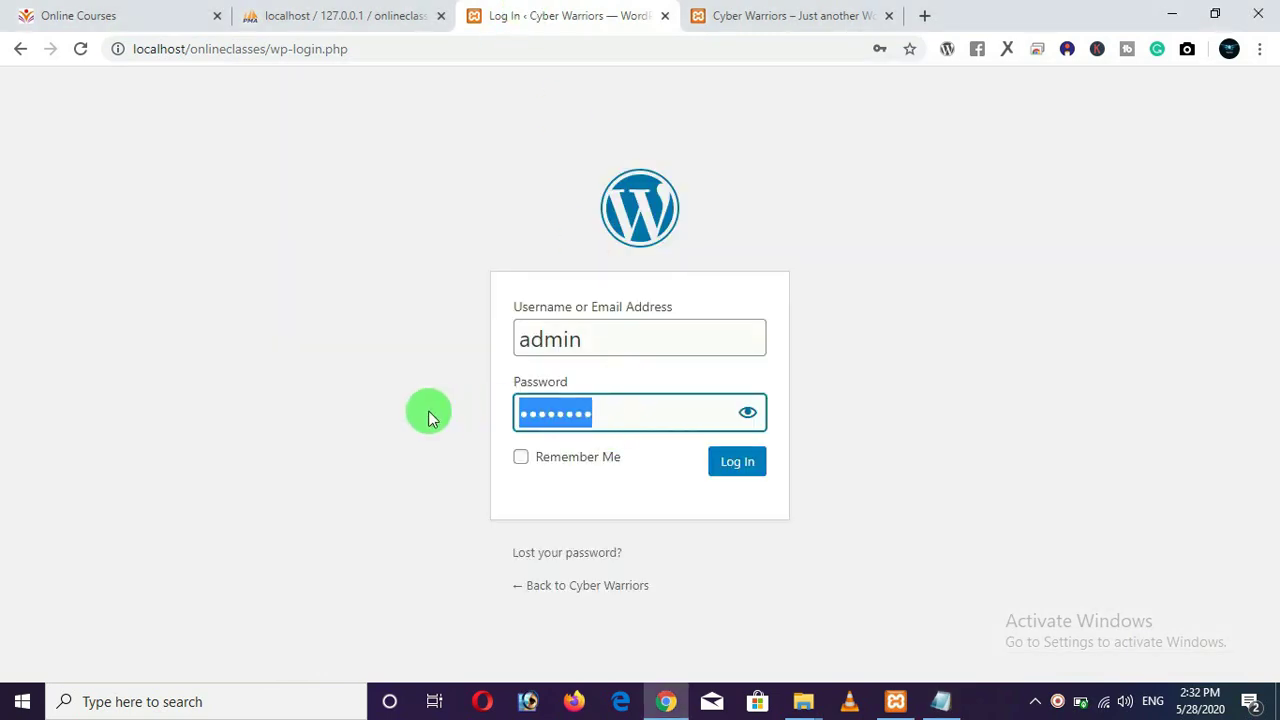
key(BackSpace)
right_click(550, 416)
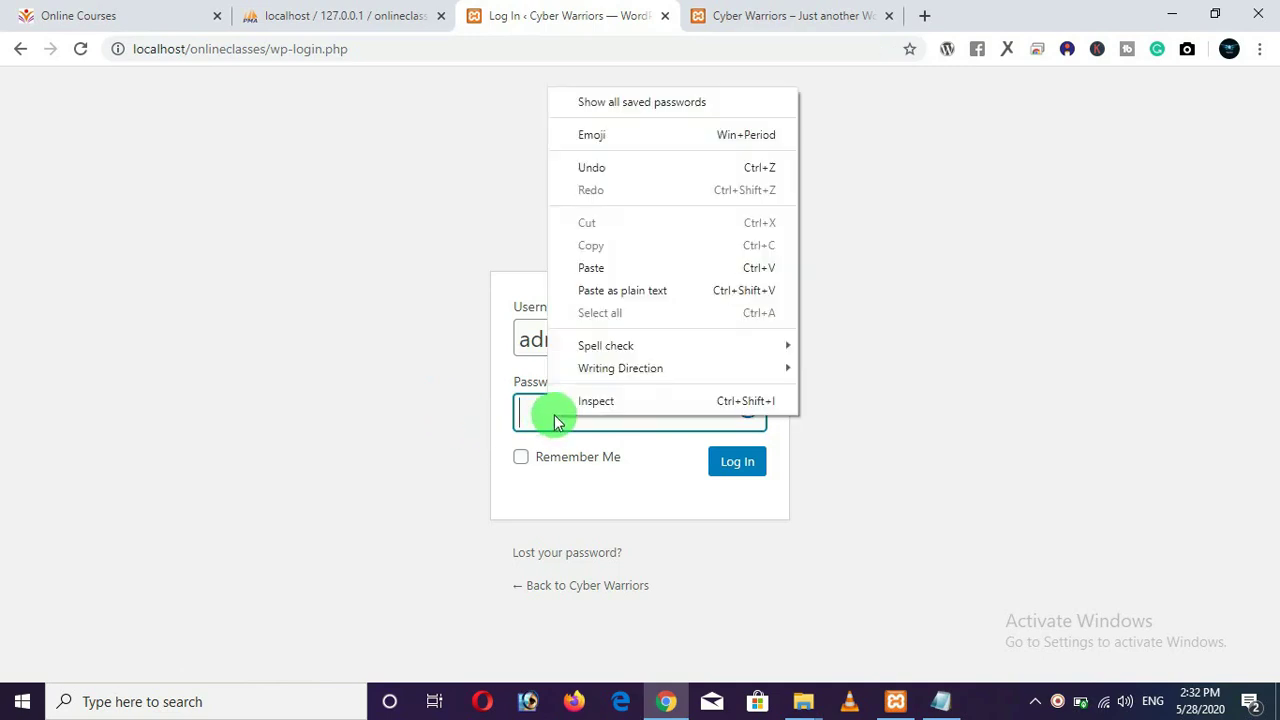
click(629, 265)
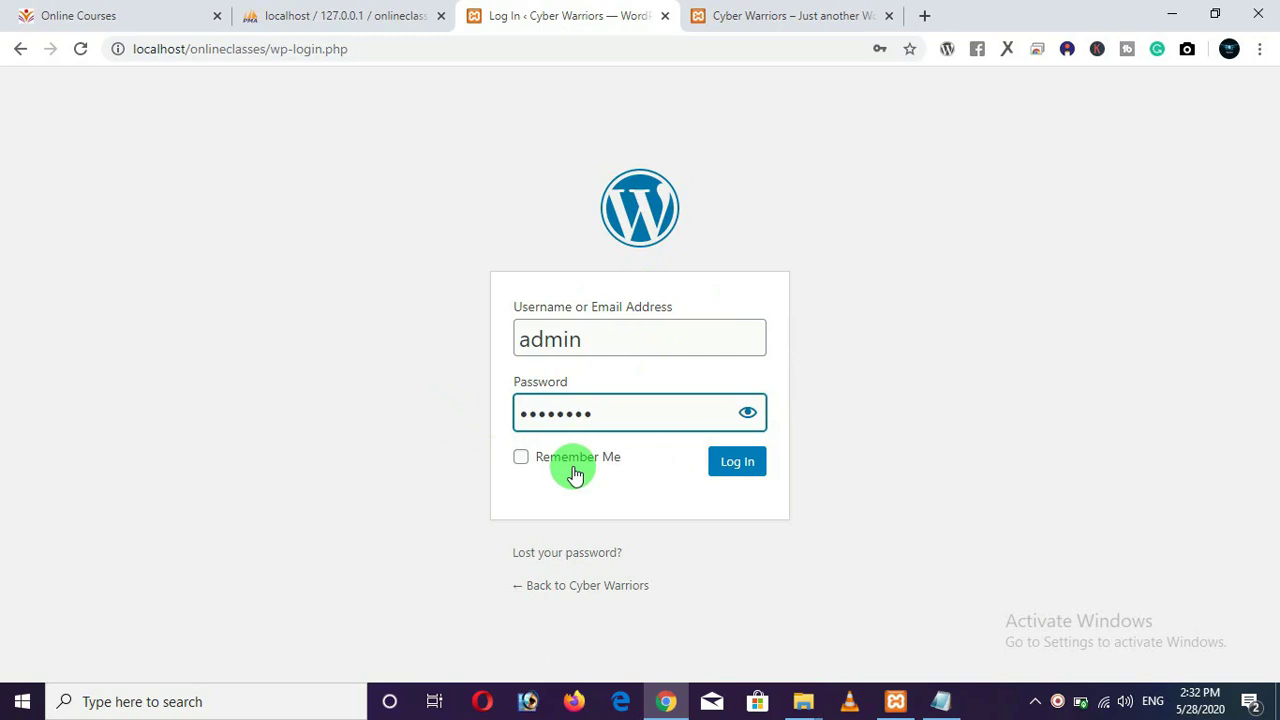
click(737, 472)
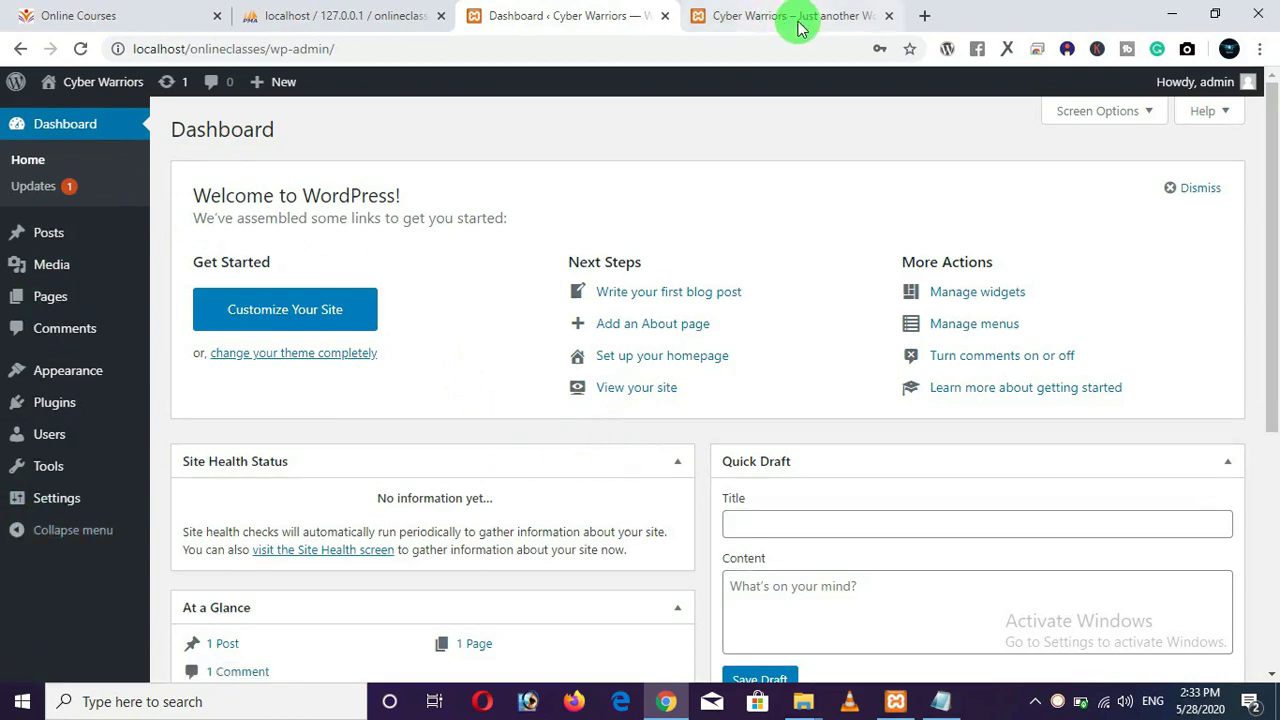
Compare the Online Courses and Cyber Warriors sites, then return to the Cyber Warriors Dashboard.
click(137, 30)
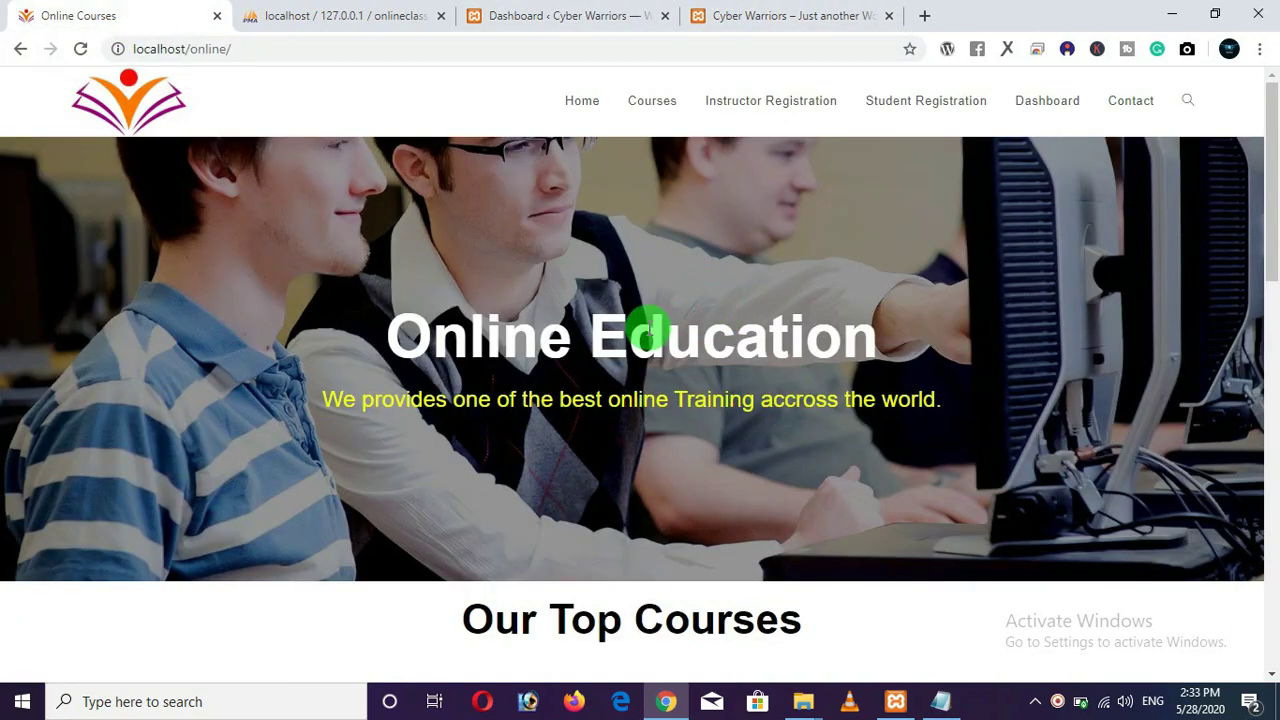
scroll(650, 332, down, 4)
scroll(653, 336, down, 1)
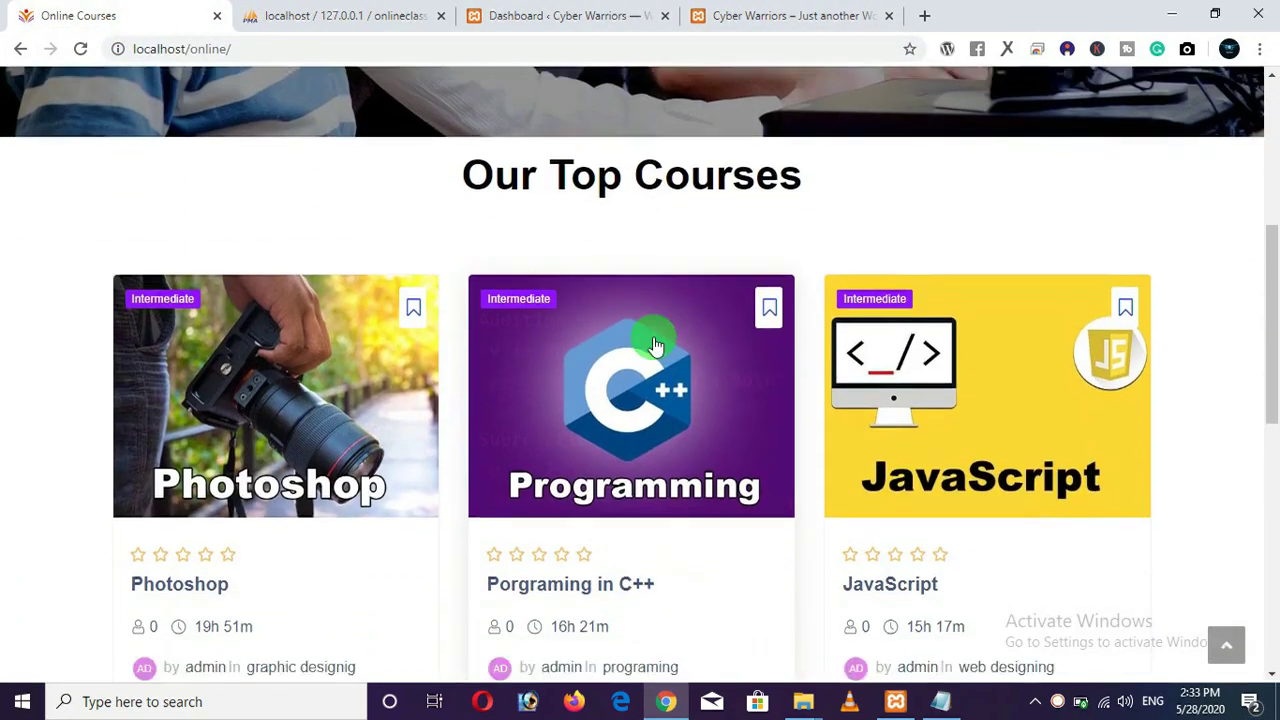
scroll(655, 345, down, 3)
scroll(992, 330, down, 5)
scroll(990, 335, up, 12)
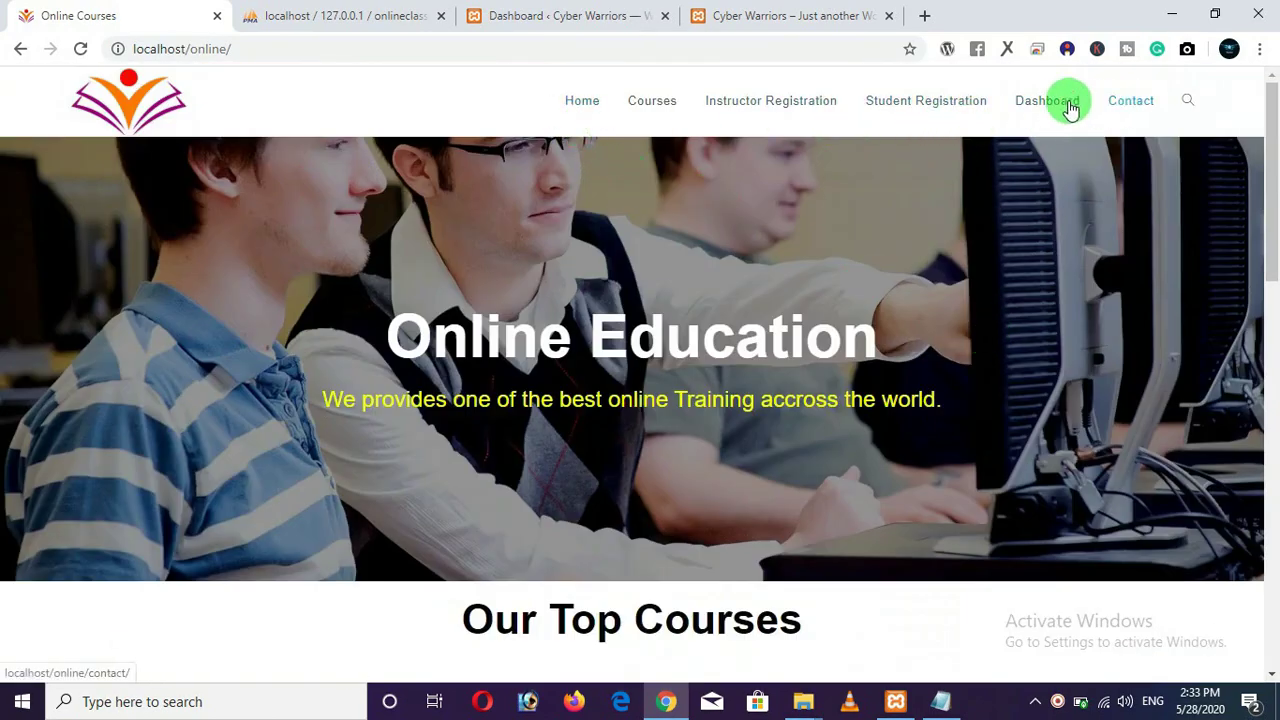
click(808, 18)
scroll(717, 323, down, 7)
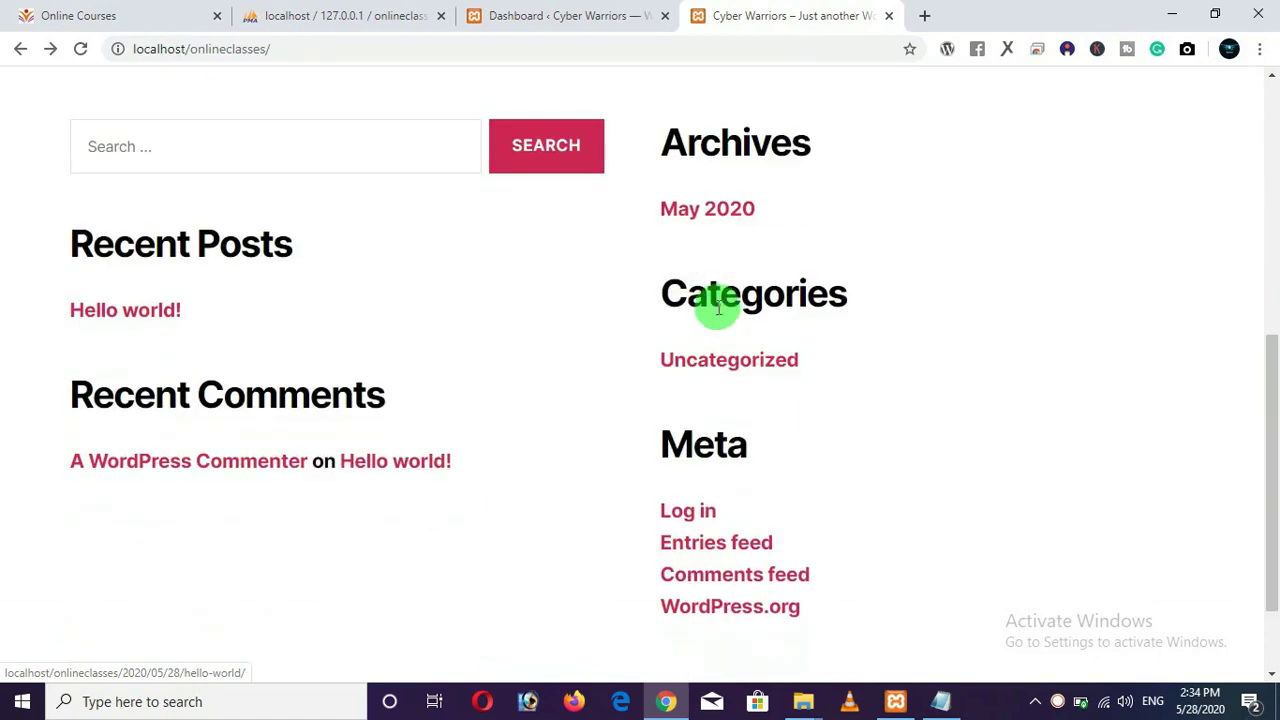
scroll(640, 308, down, 2)
scroll(618, 307, up, 8)
scroll(618, 307, down, 7)
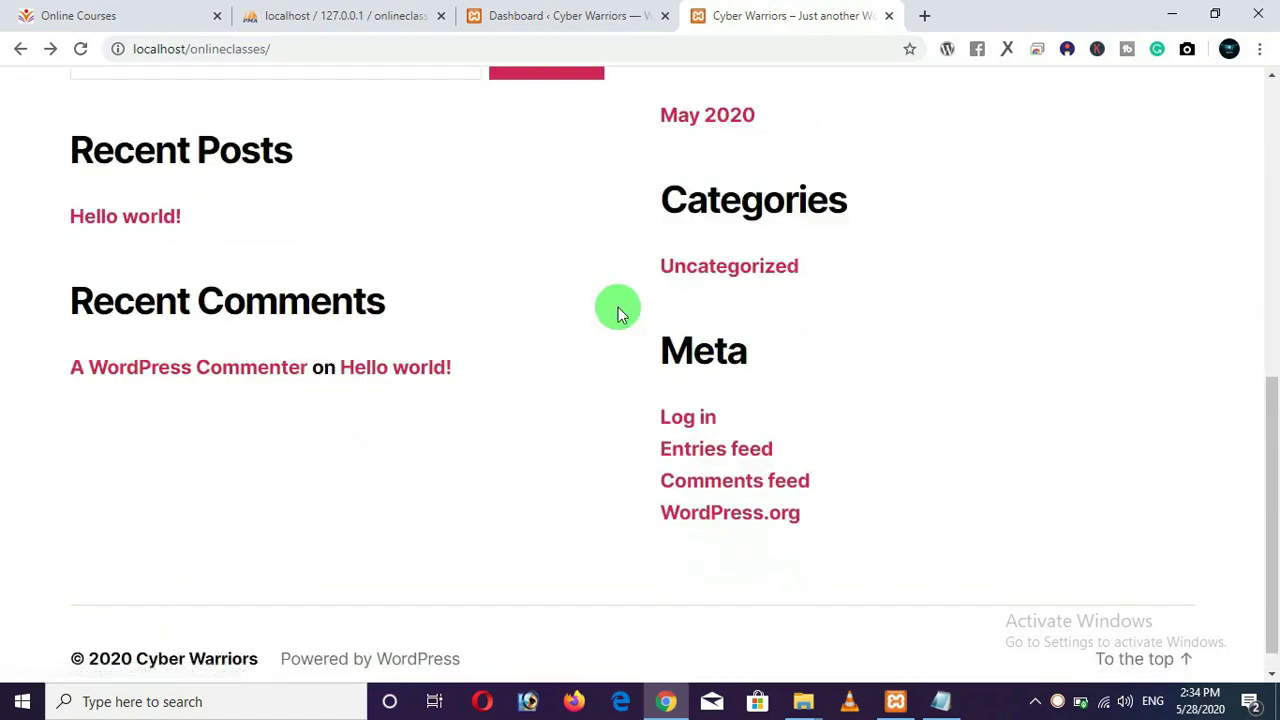
scroll(618, 310, up, 8)
click(100, 18)
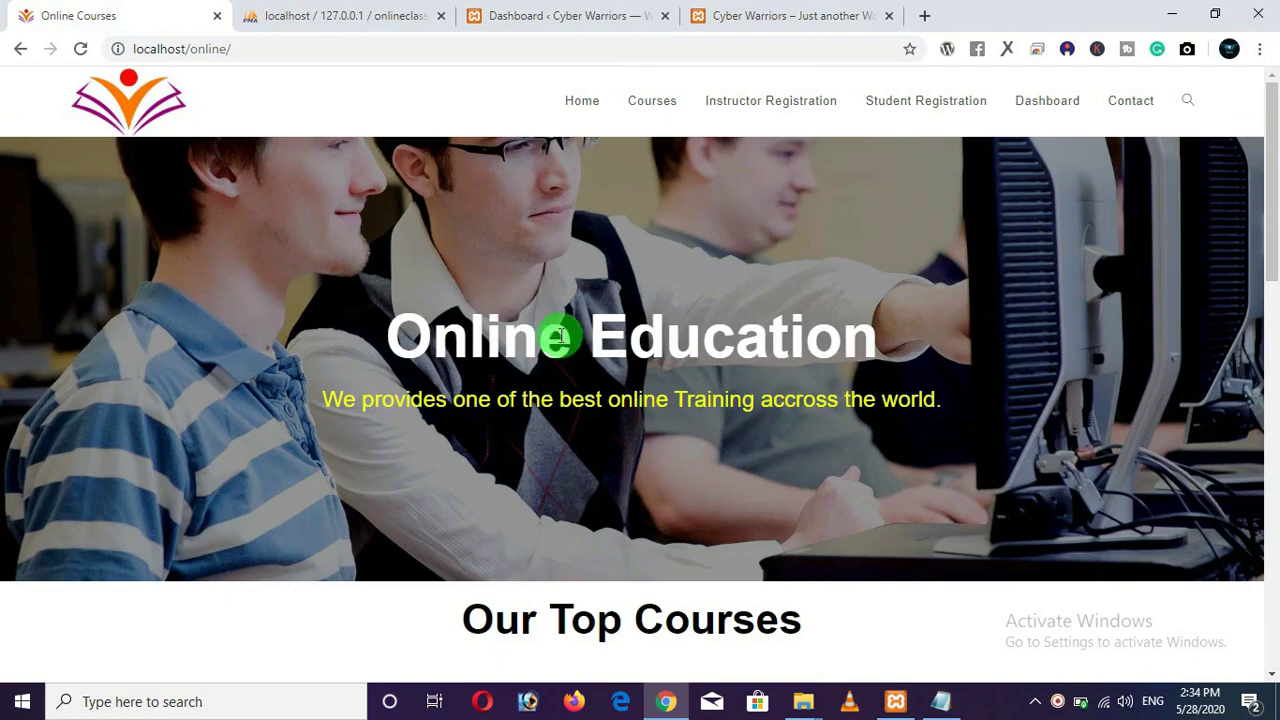
click(530, 17)
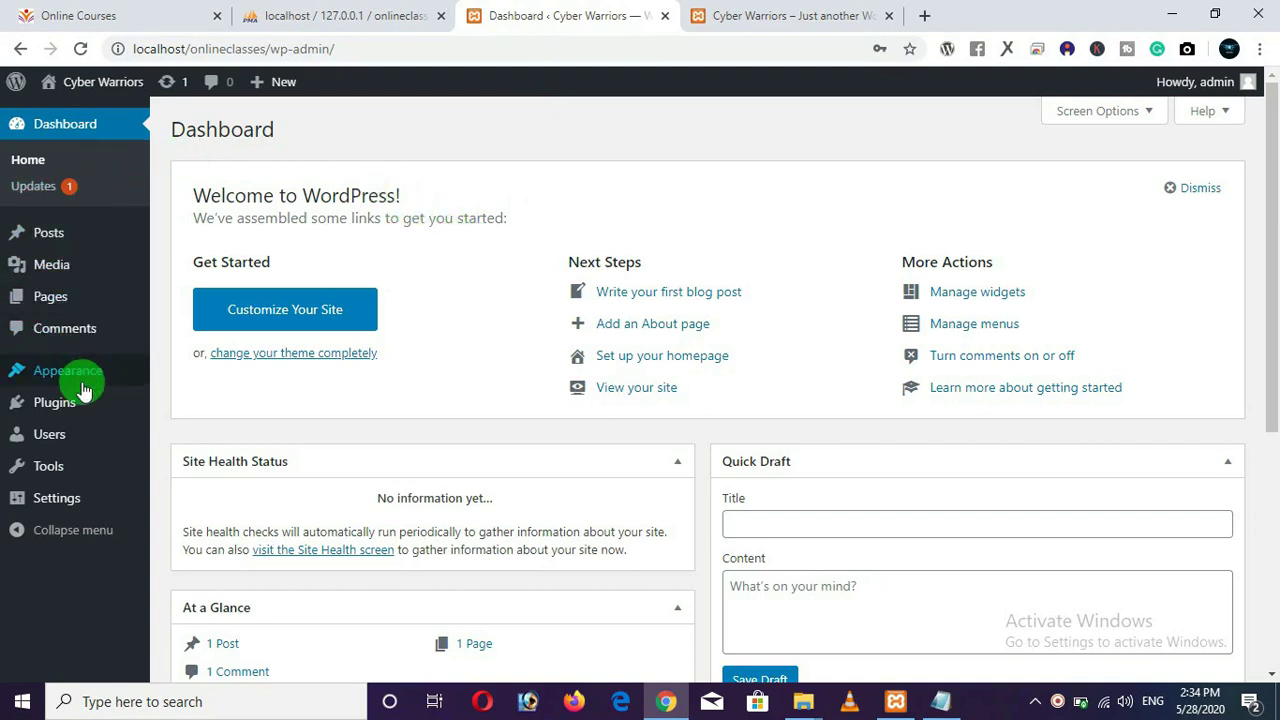
Open Appearance > Themes and inspect the Twenty Twenty, Twenty Nineteen and Twenty Seventeen cards.
mouse_move(84, 392)
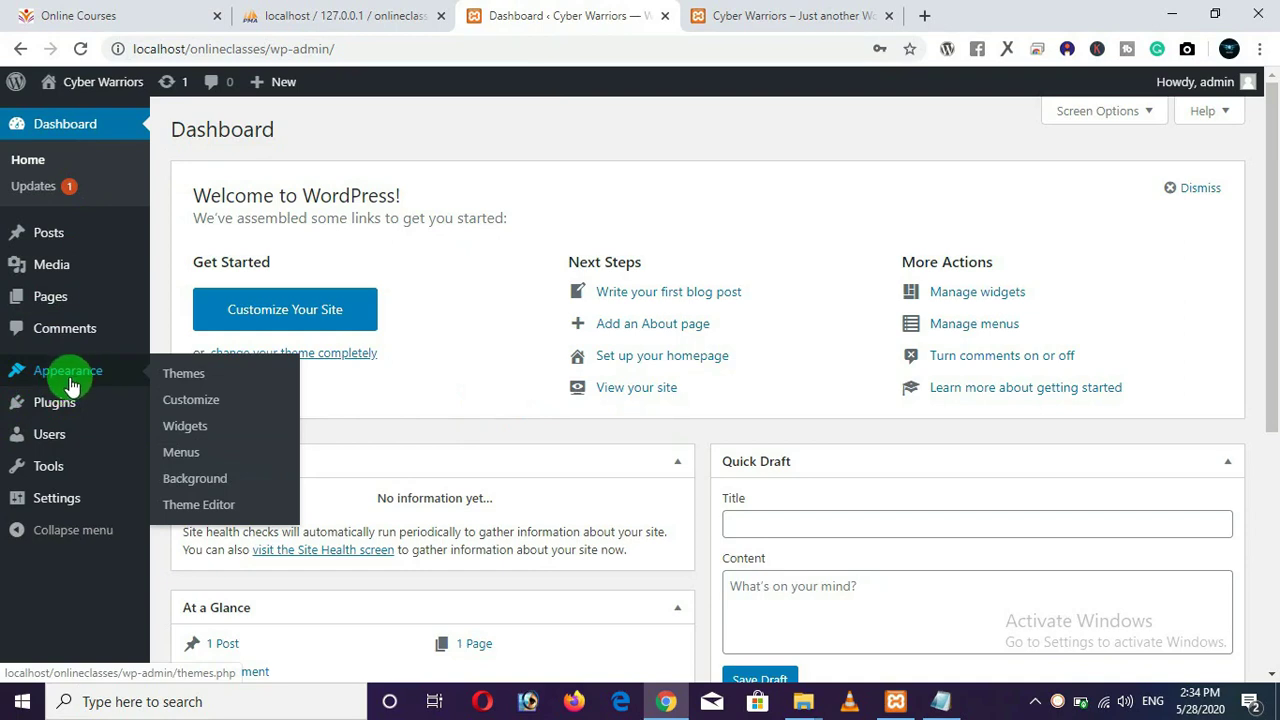
click(190, 378)
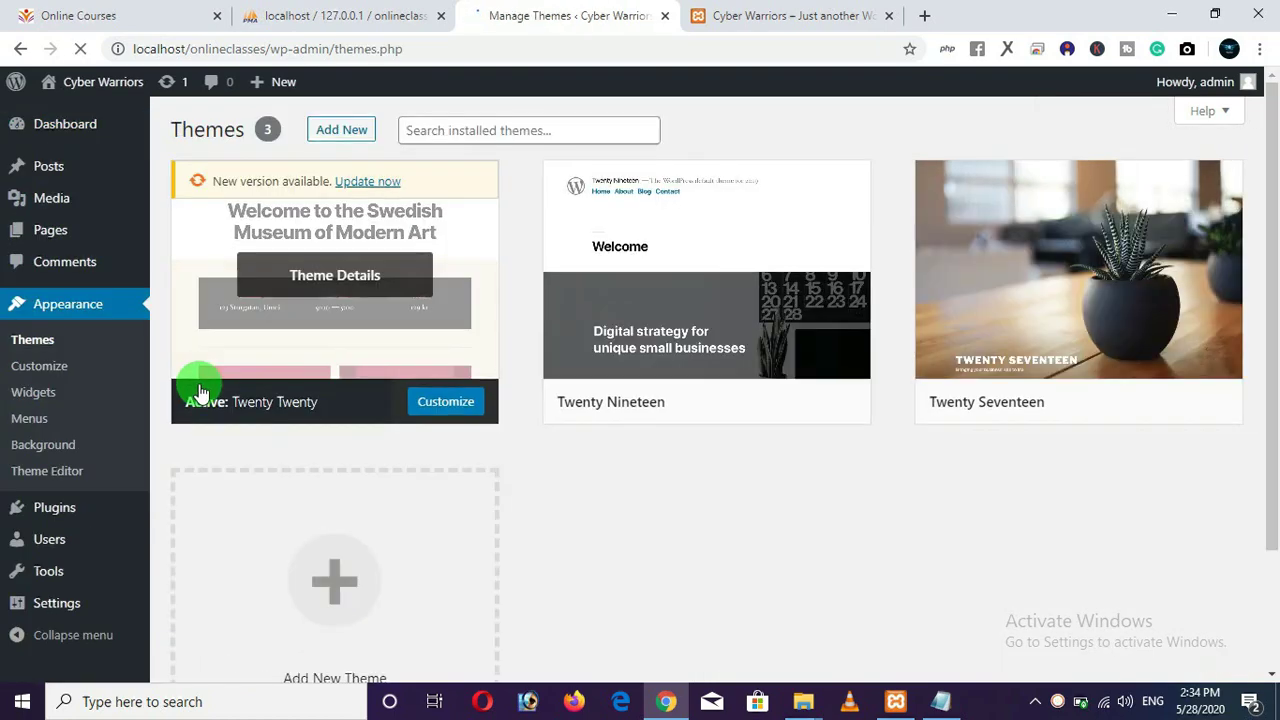
scroll(530, 503, down, 1)
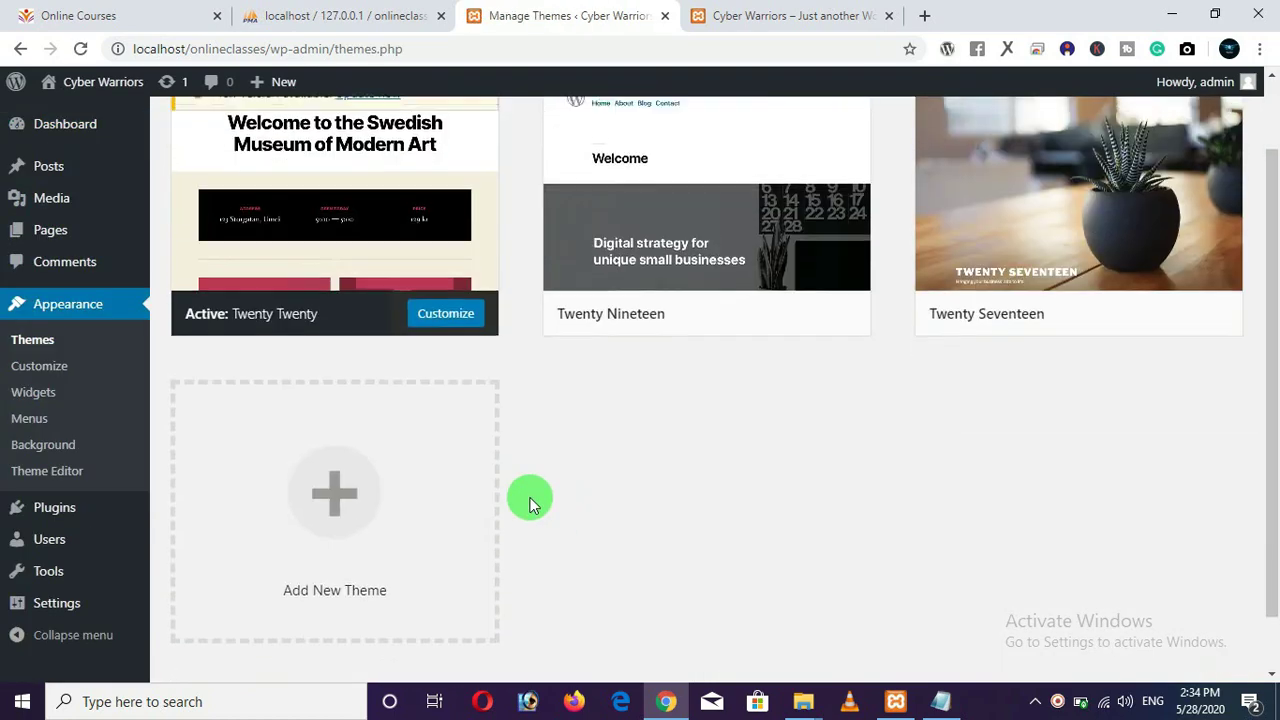
scroll(530, 503, up, 1)
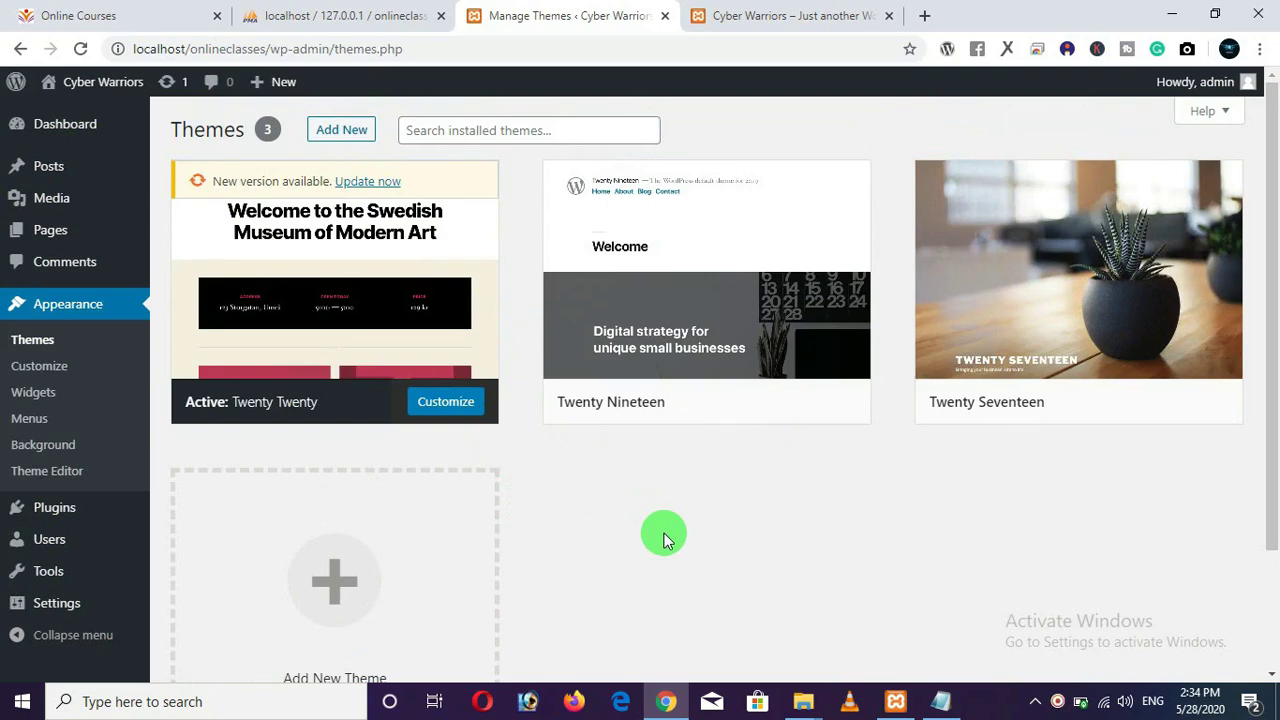
mouse_move(966, 323)
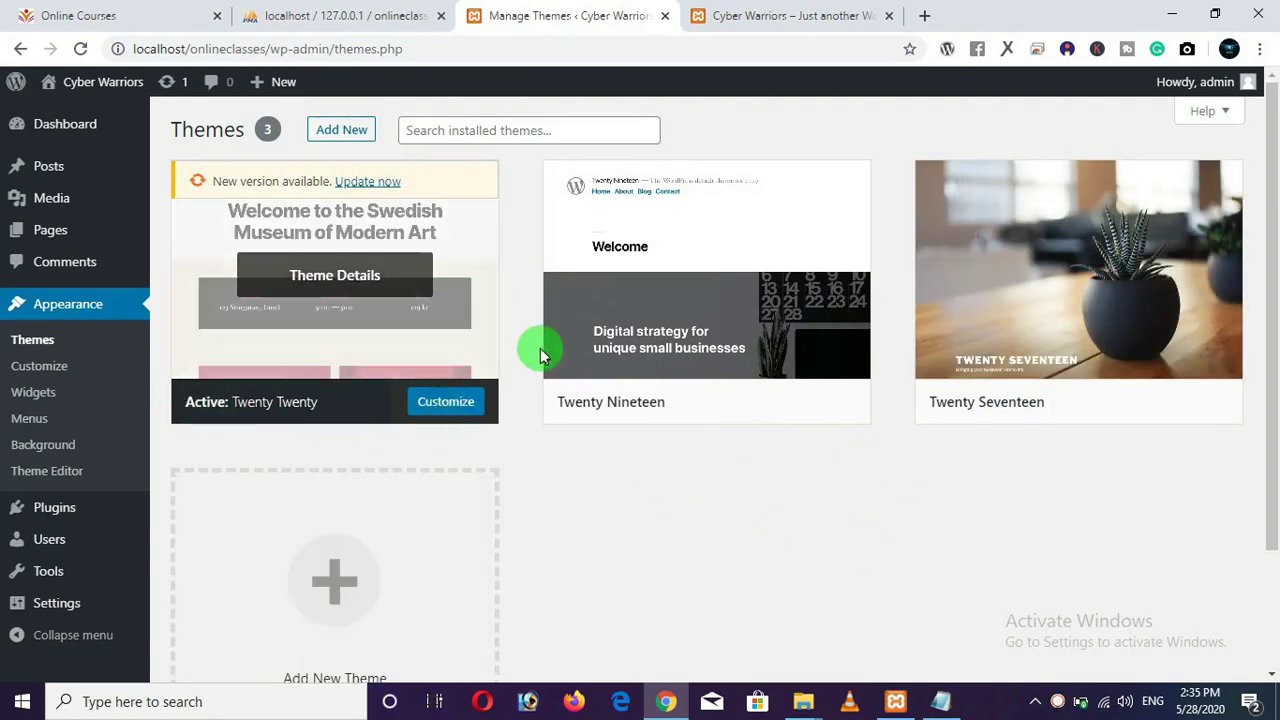
mouse_move(738, 414)
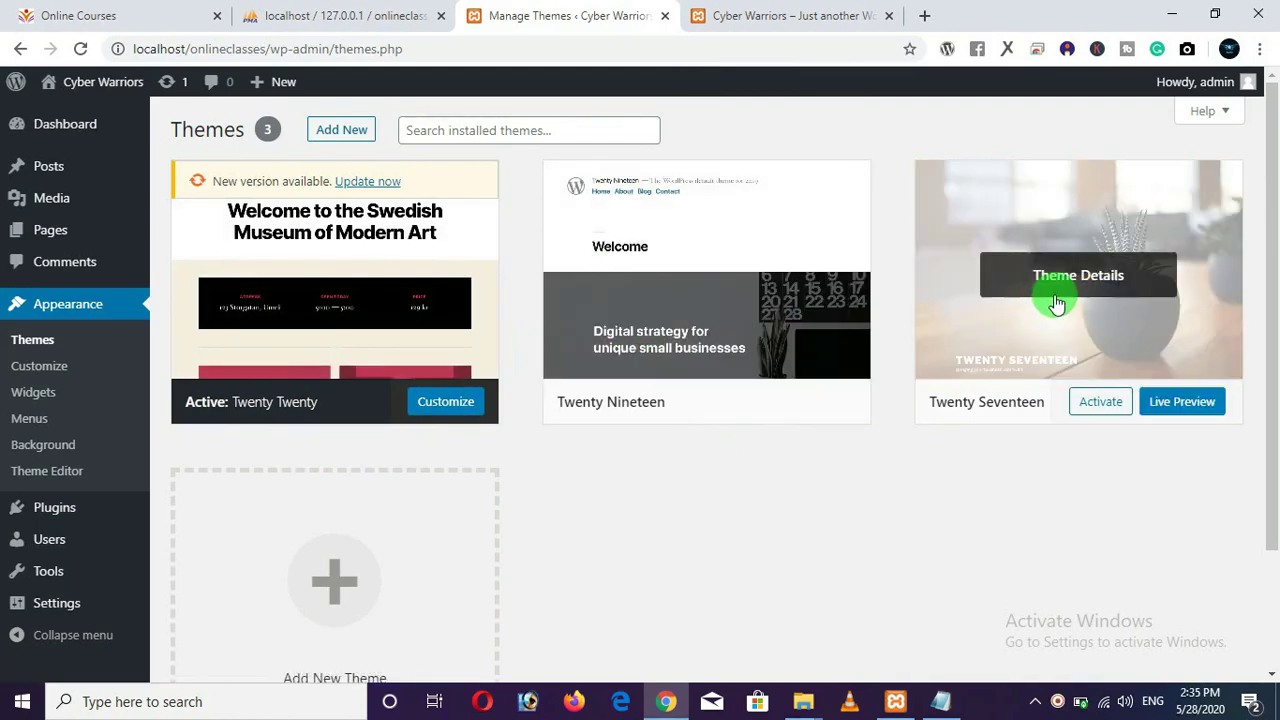
mouse_move(1052, 306)
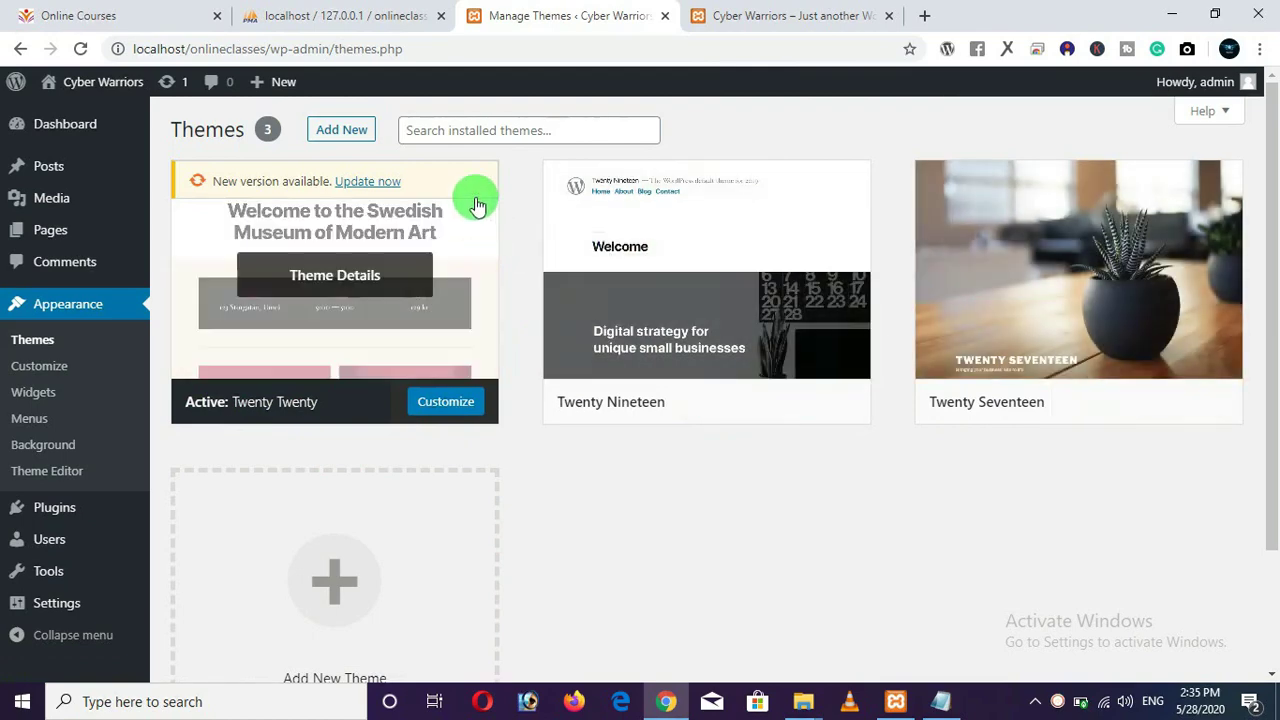
Open Add Themes and search the theme directory for 'ocean wp'.
click(345, 135)
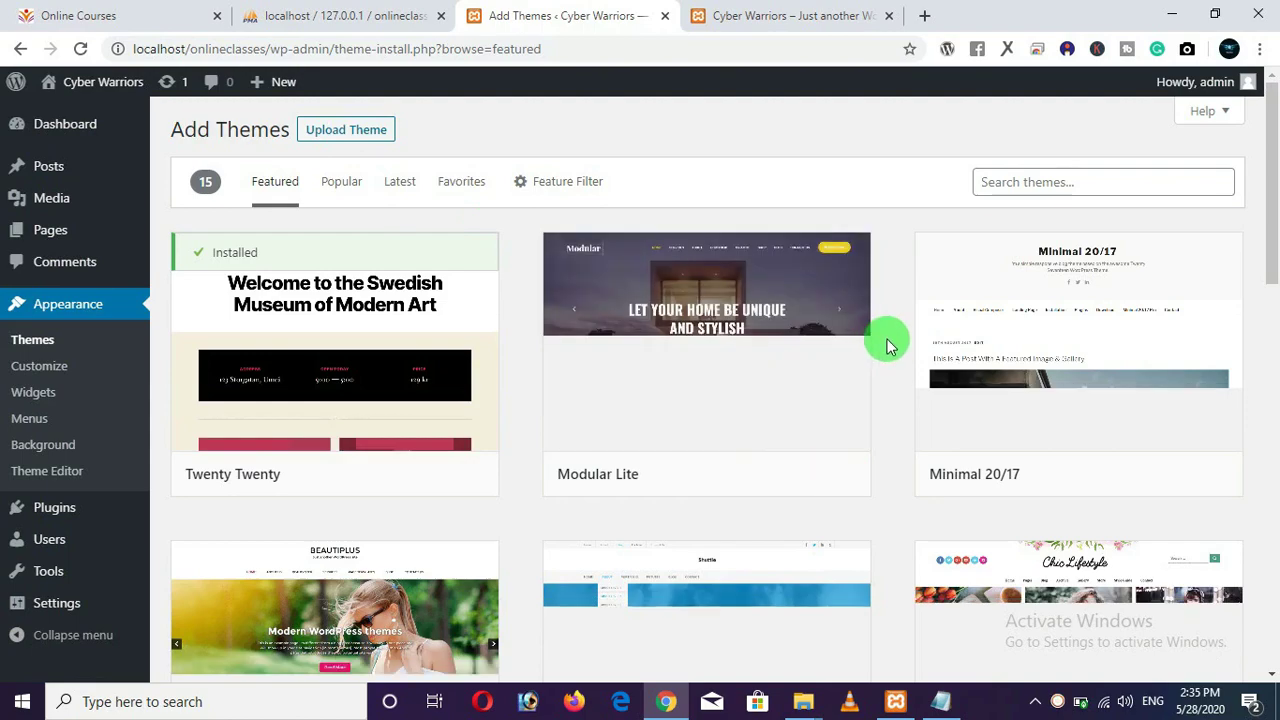
scroll(886, 344, down, 5)
scroll(886, 344, up, 5)
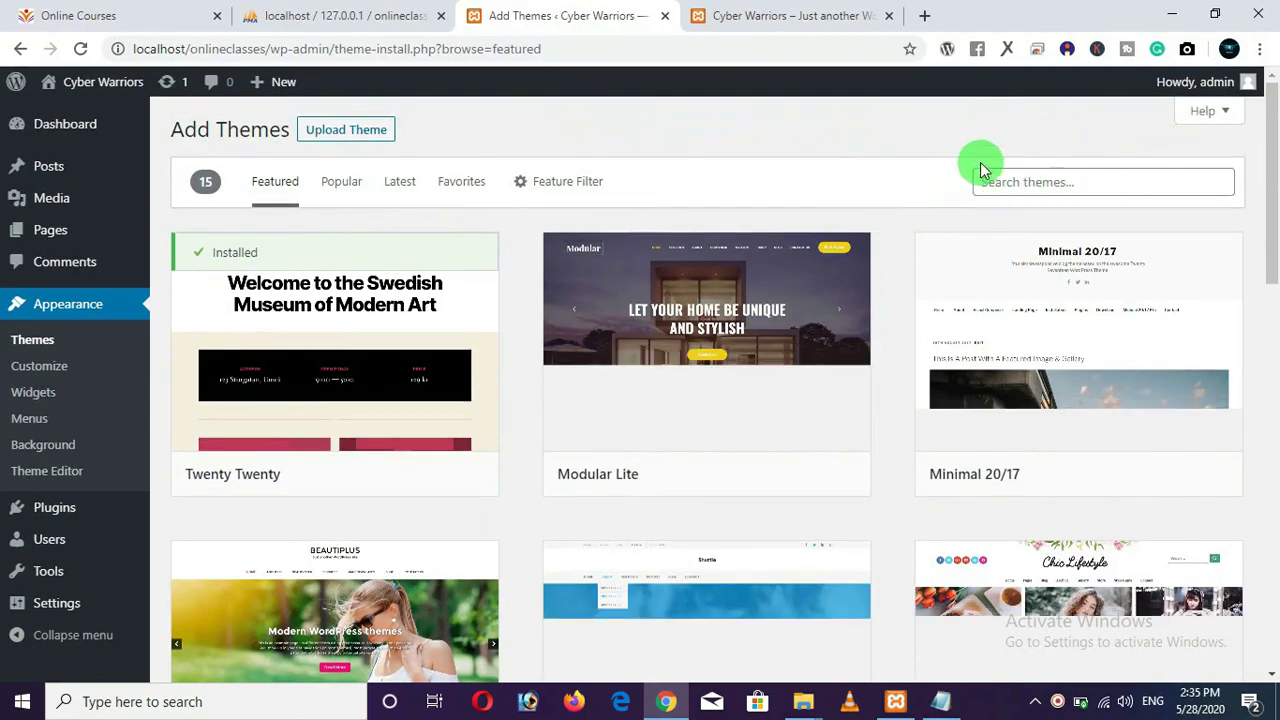
click(1083, 187)
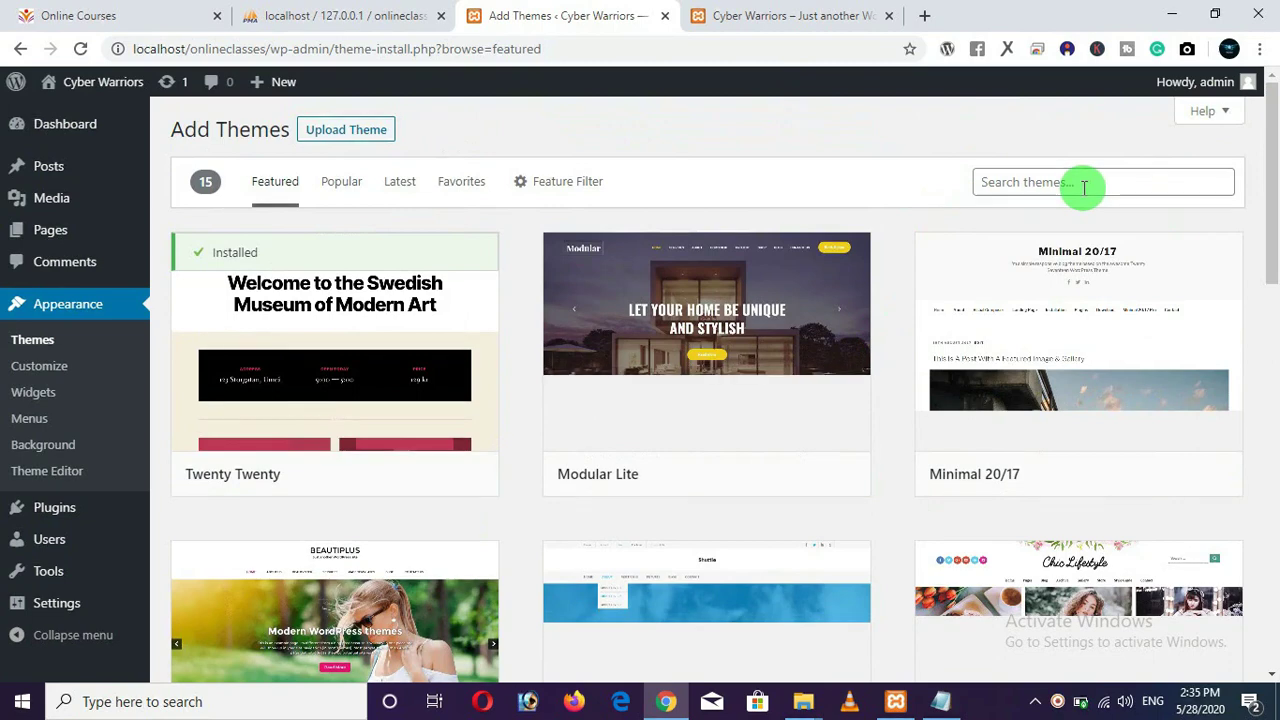
text(oca)
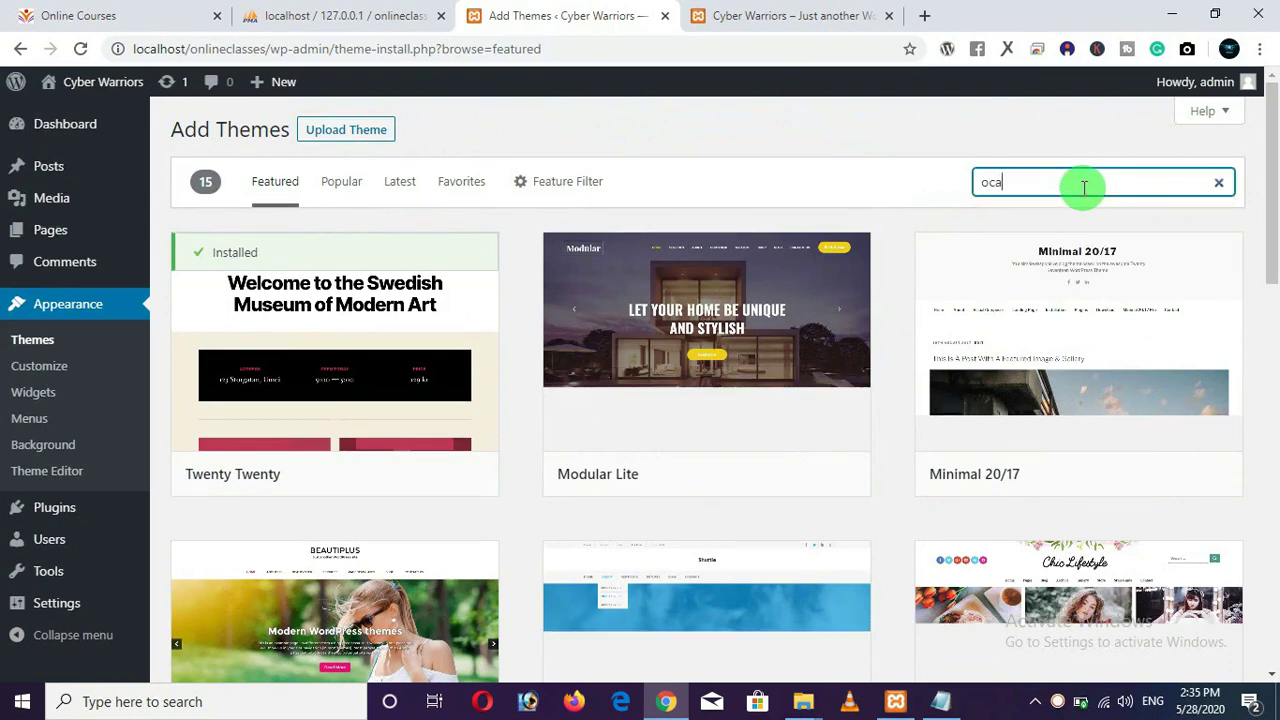
text(an )
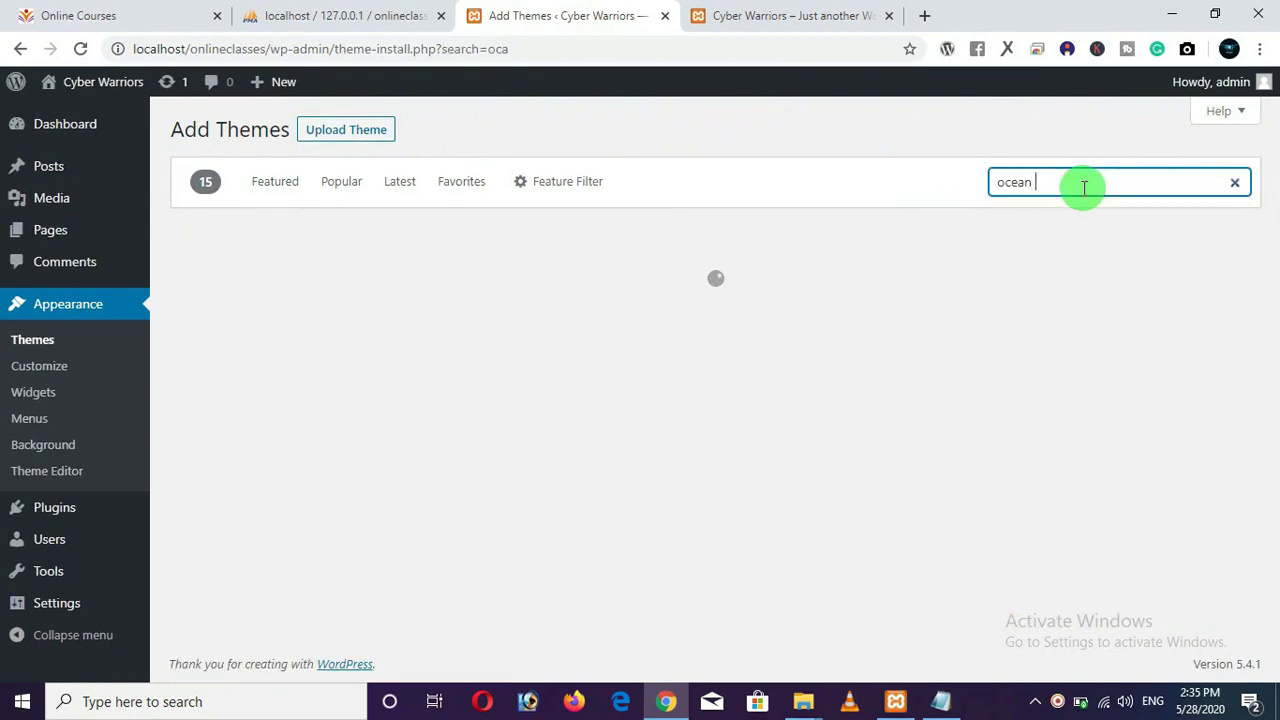
text(wp)
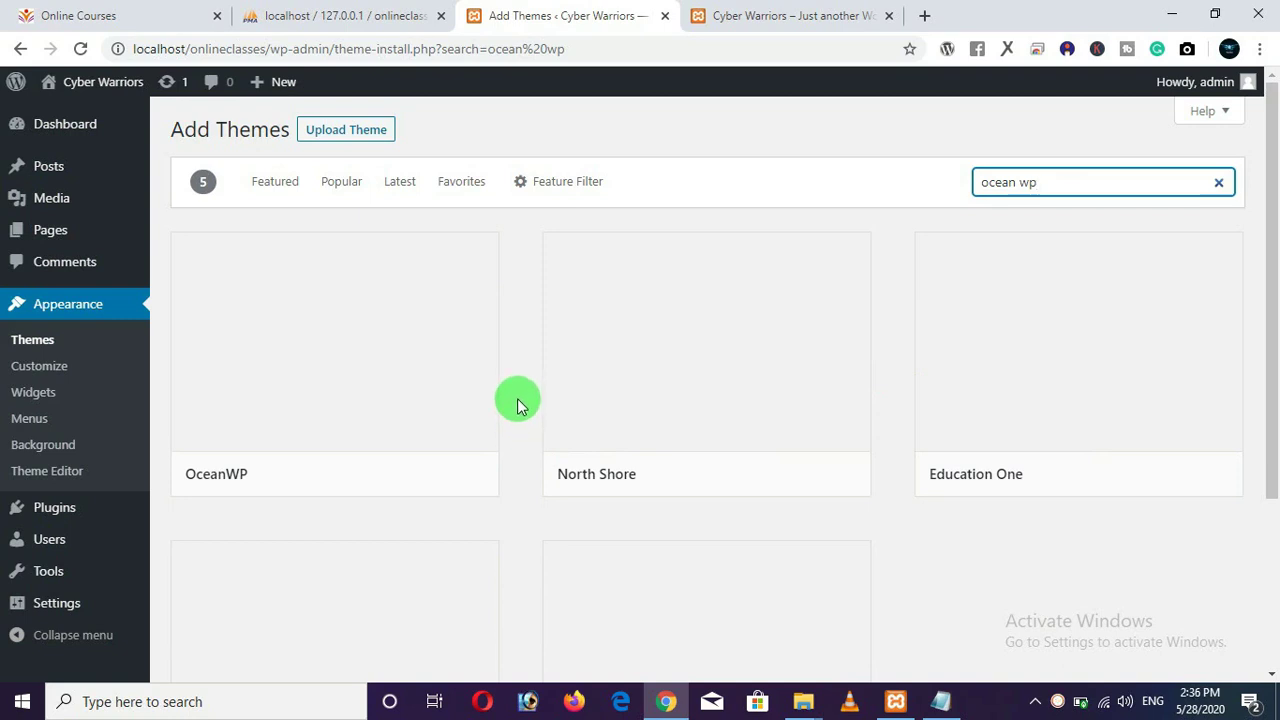
scroll(517, 398, down, 3)
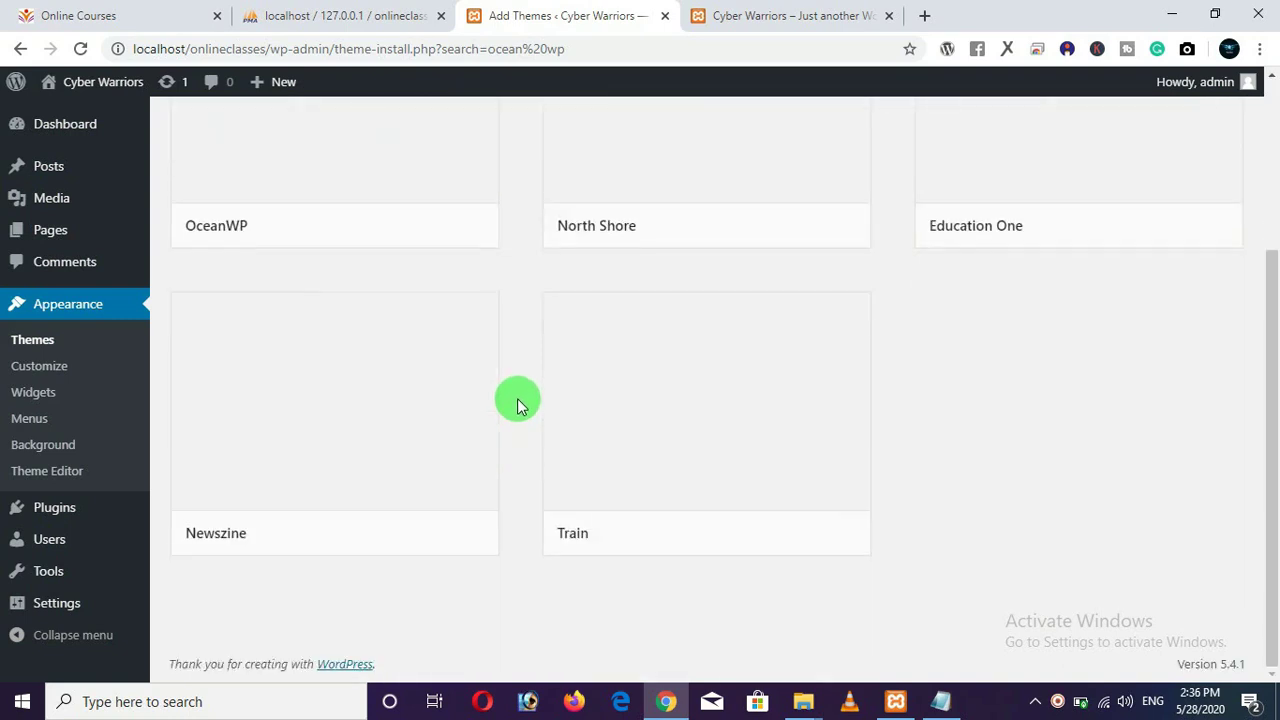
scroll(517, 398, up, 2)
scroll(519, 380, up, 1)
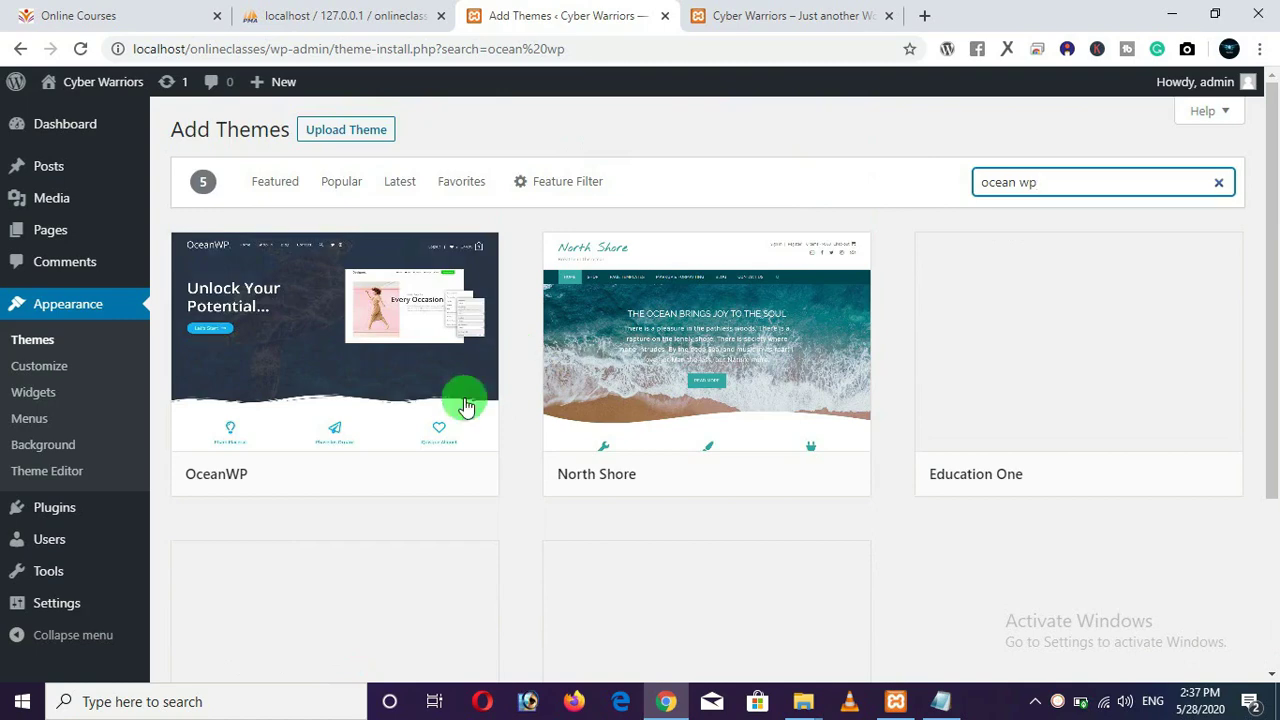
Preview the OceanWP theme, look through it, and close the preview.
mouse_move(400, 466)
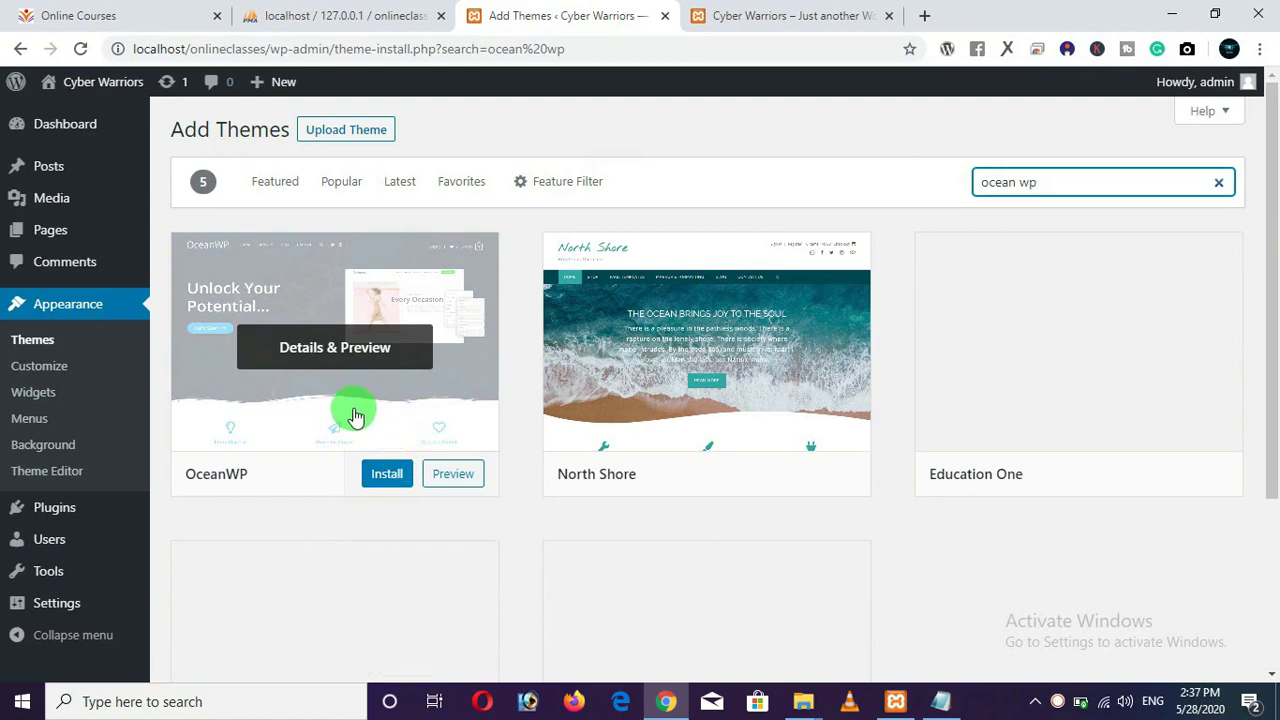
click(455, 476)
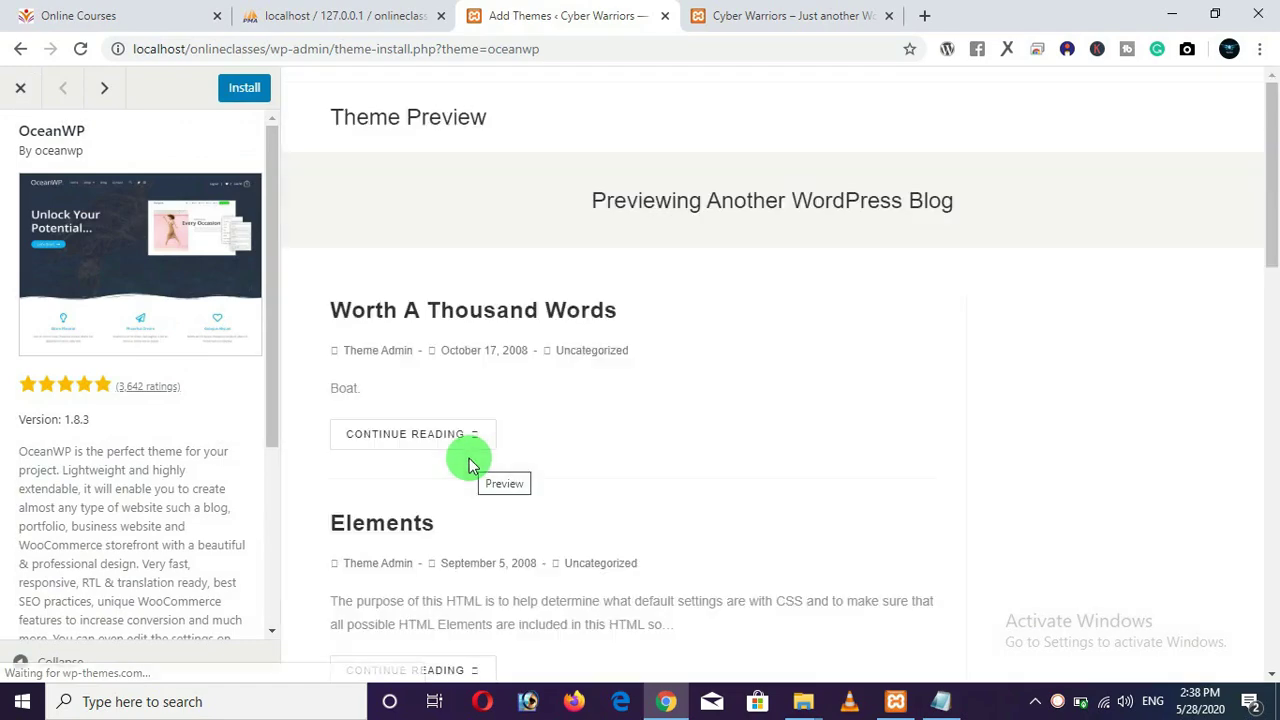
scroll(685, 405, down, 8)
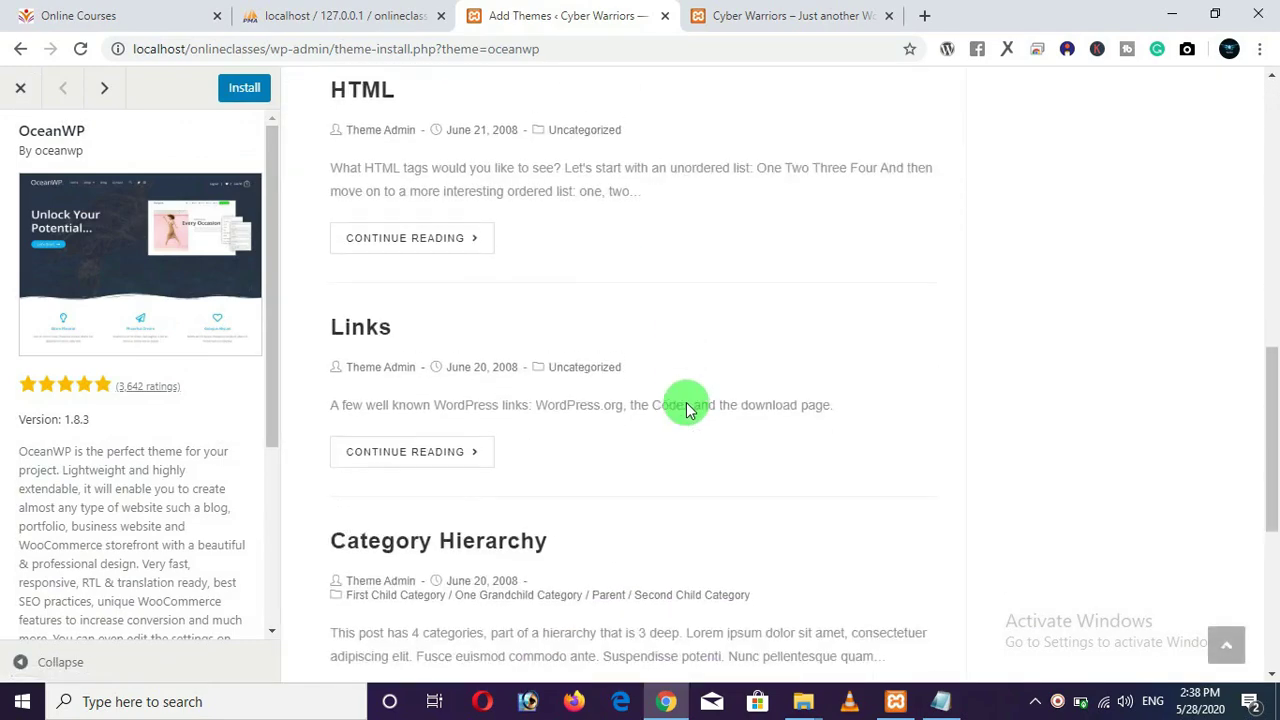
scroll(686, 405, up, 10)
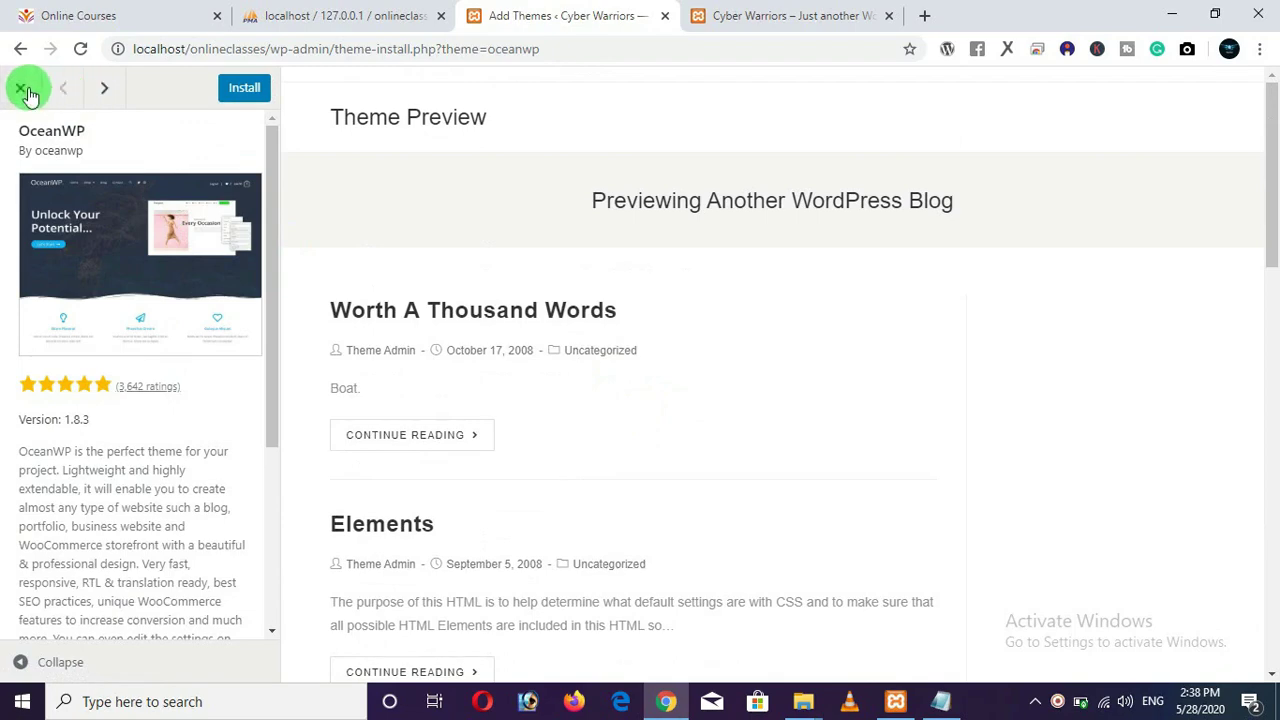
click(20, 87)
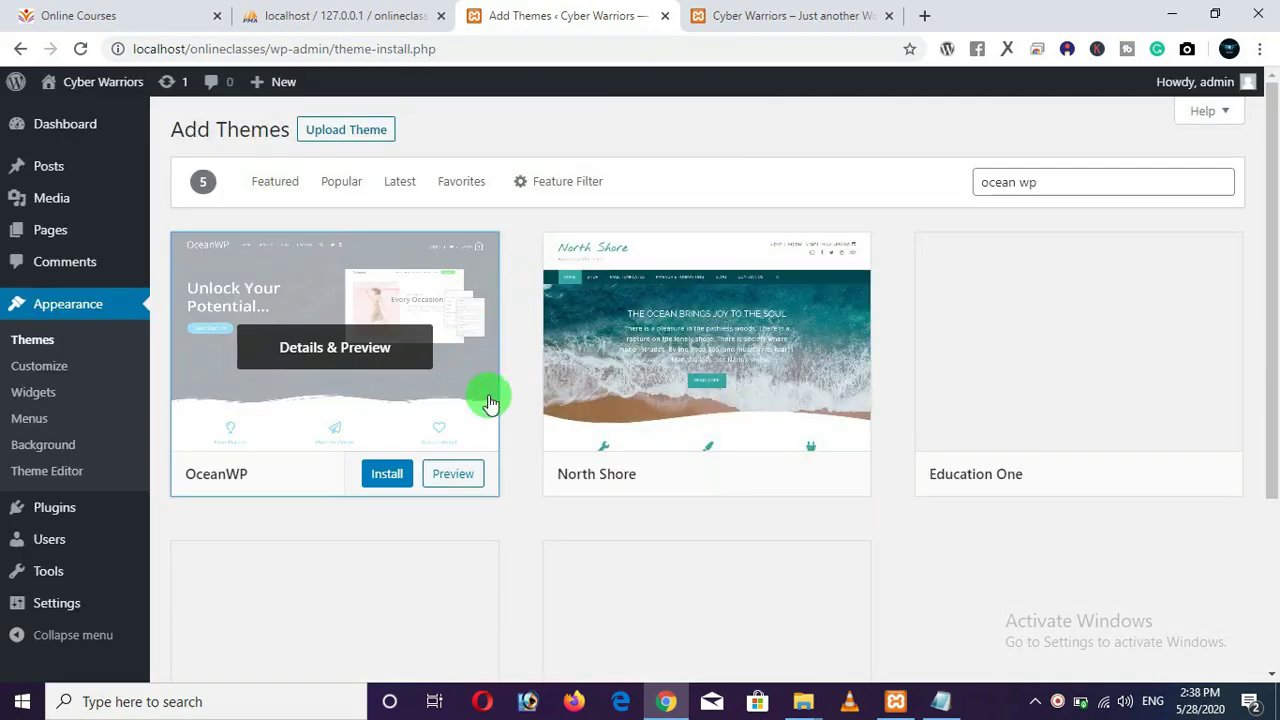
Install and activate OceanWP, then reload the Cyber Warriors site to preview its new layout.
click(383, 480)
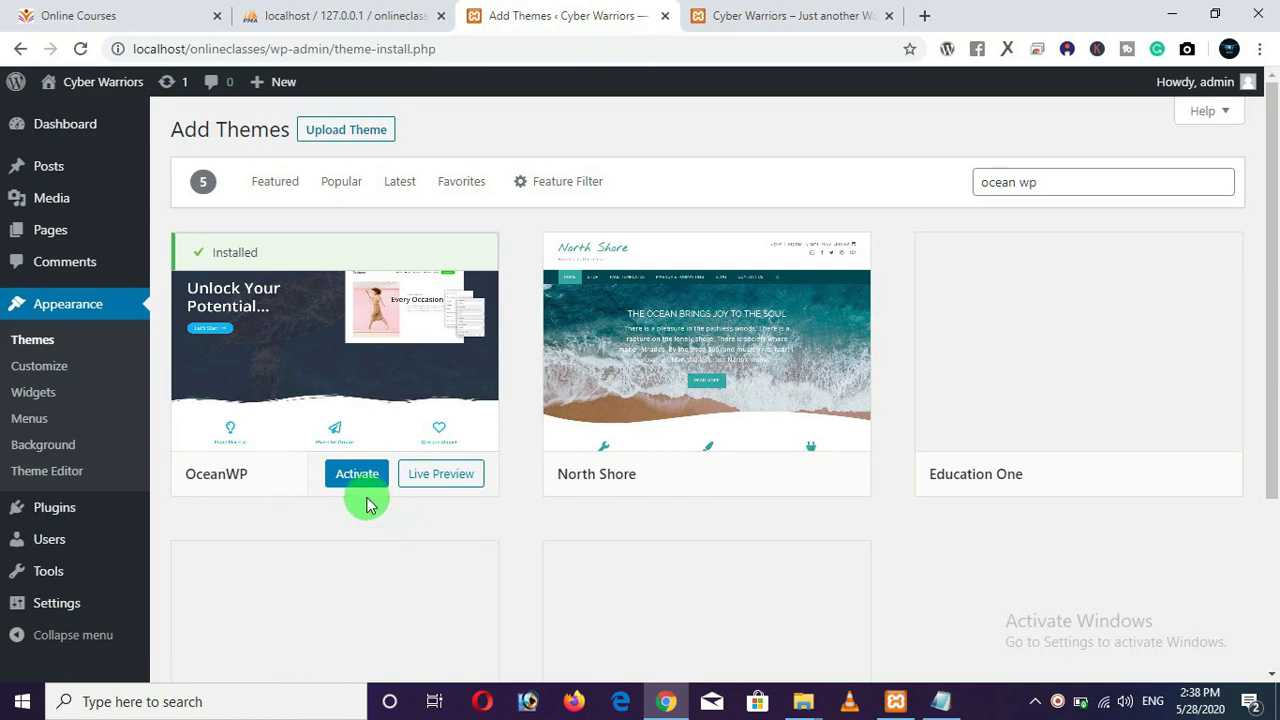
click(362, 487)
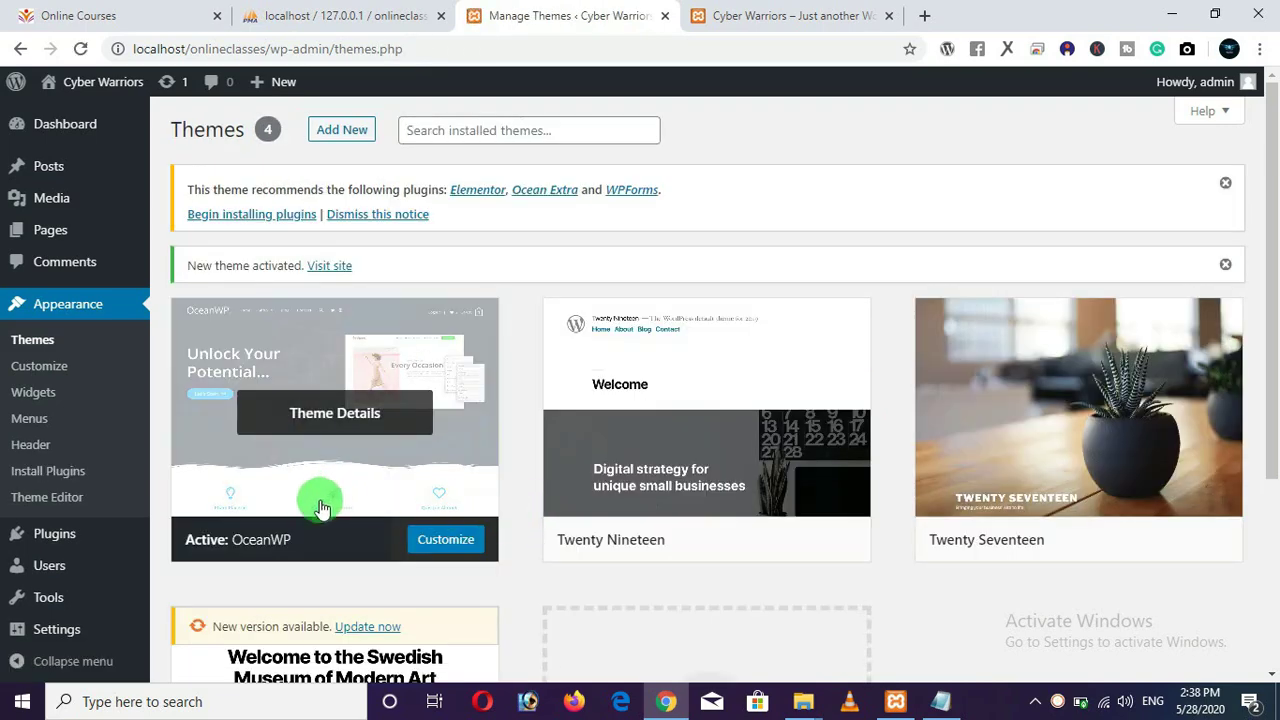
click(770, 18)
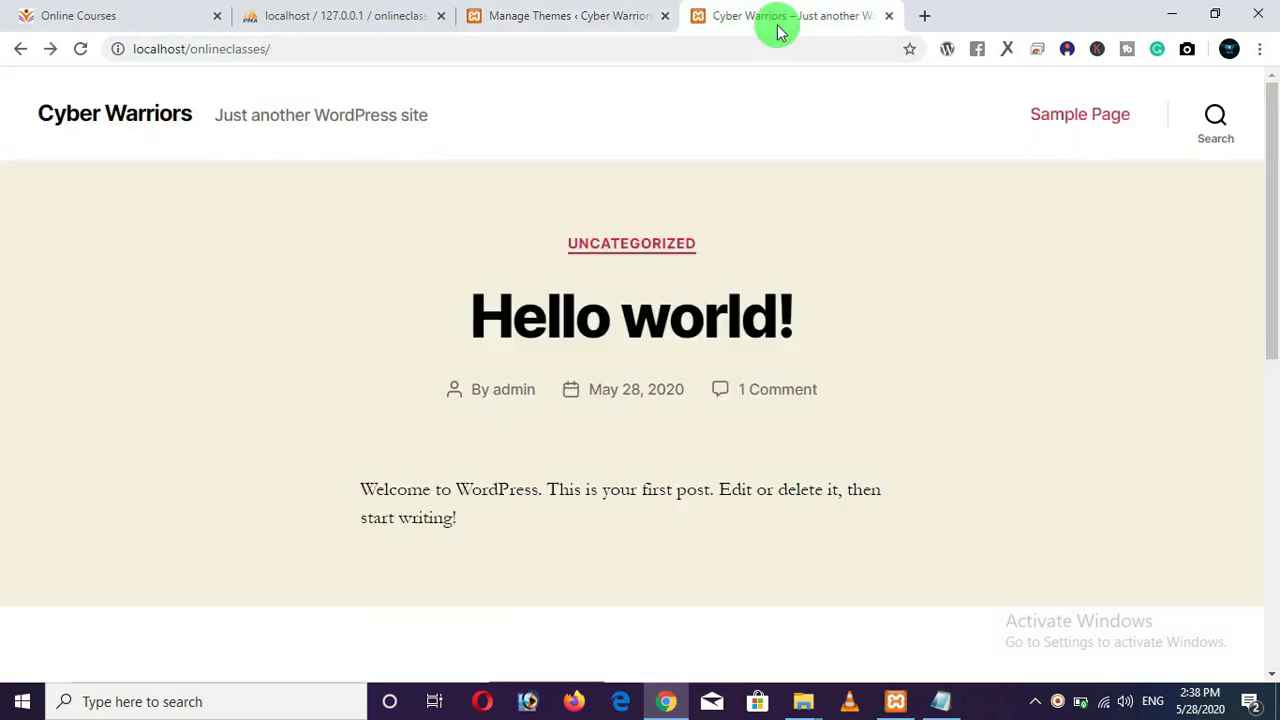
click(80, 48)
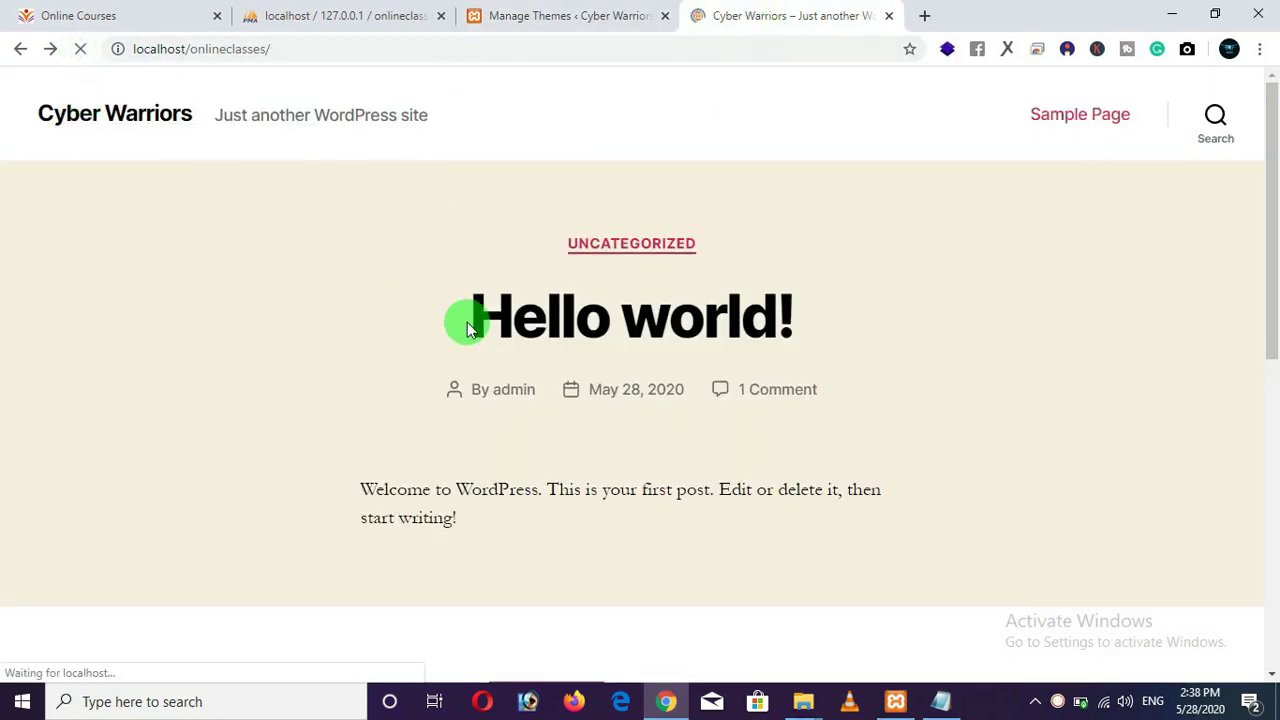
scroll(609, 387, up, 1)
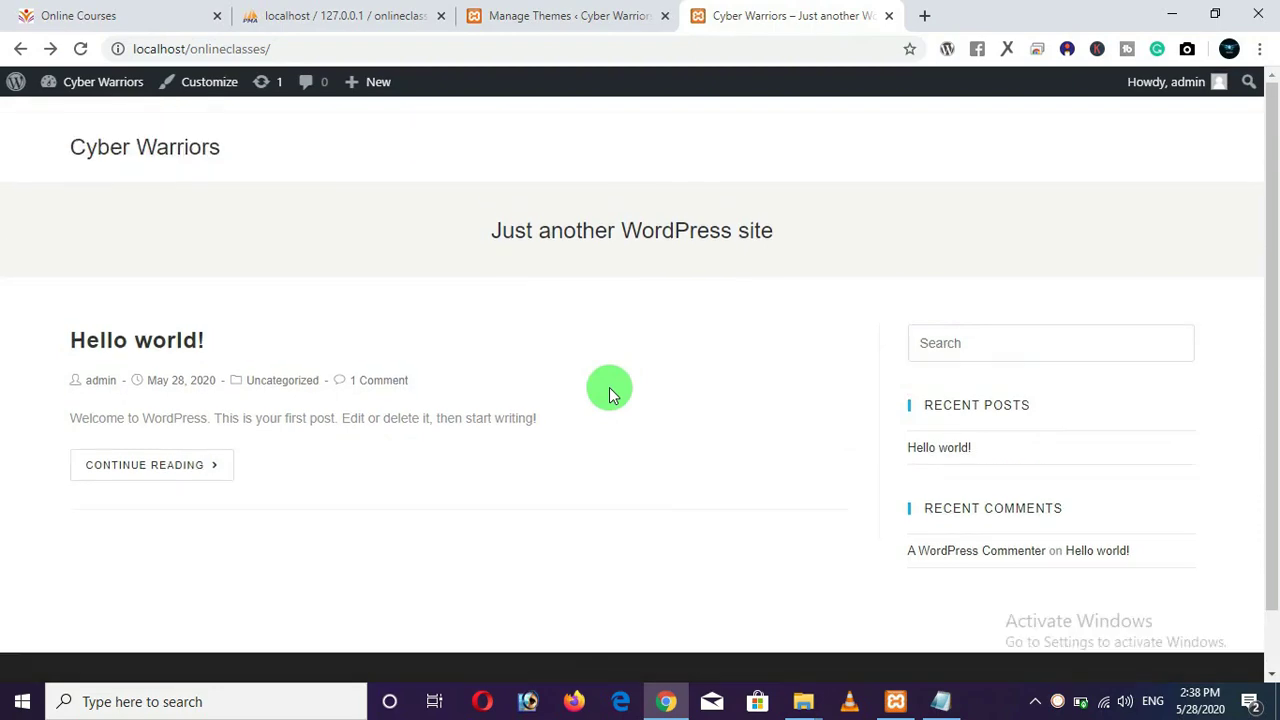
click(560, 16)
Delete the Twenty Twenty, Twenty Seventeen and Twenty Nineteen themes, confirming each deletion.
scroll(523, 426, down, 3)
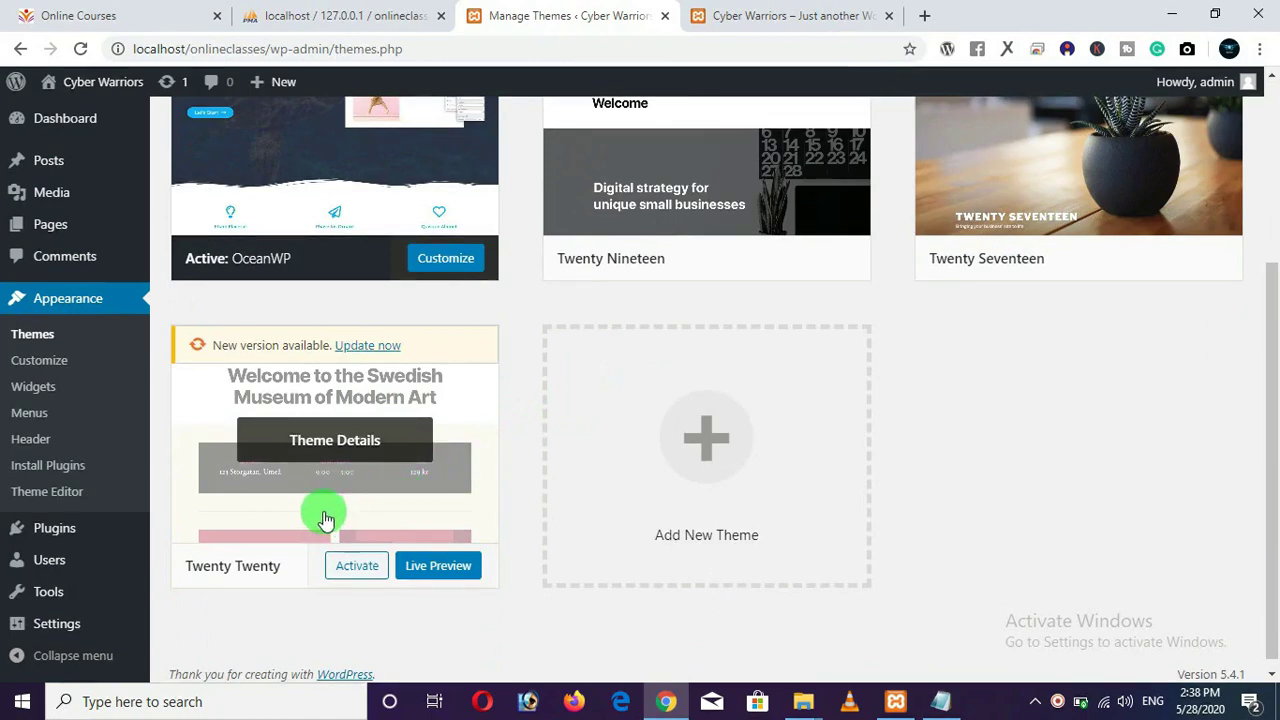
click(366, 489)
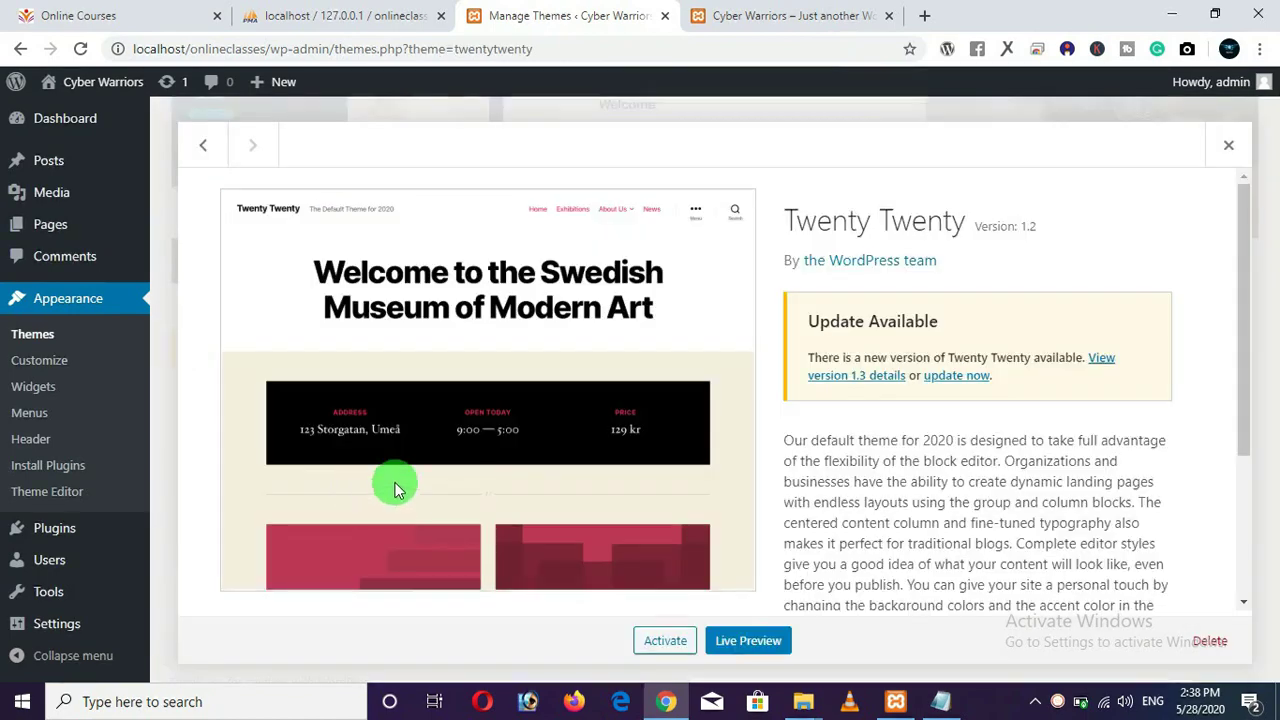
click(1210, 645)
click(714, 190)
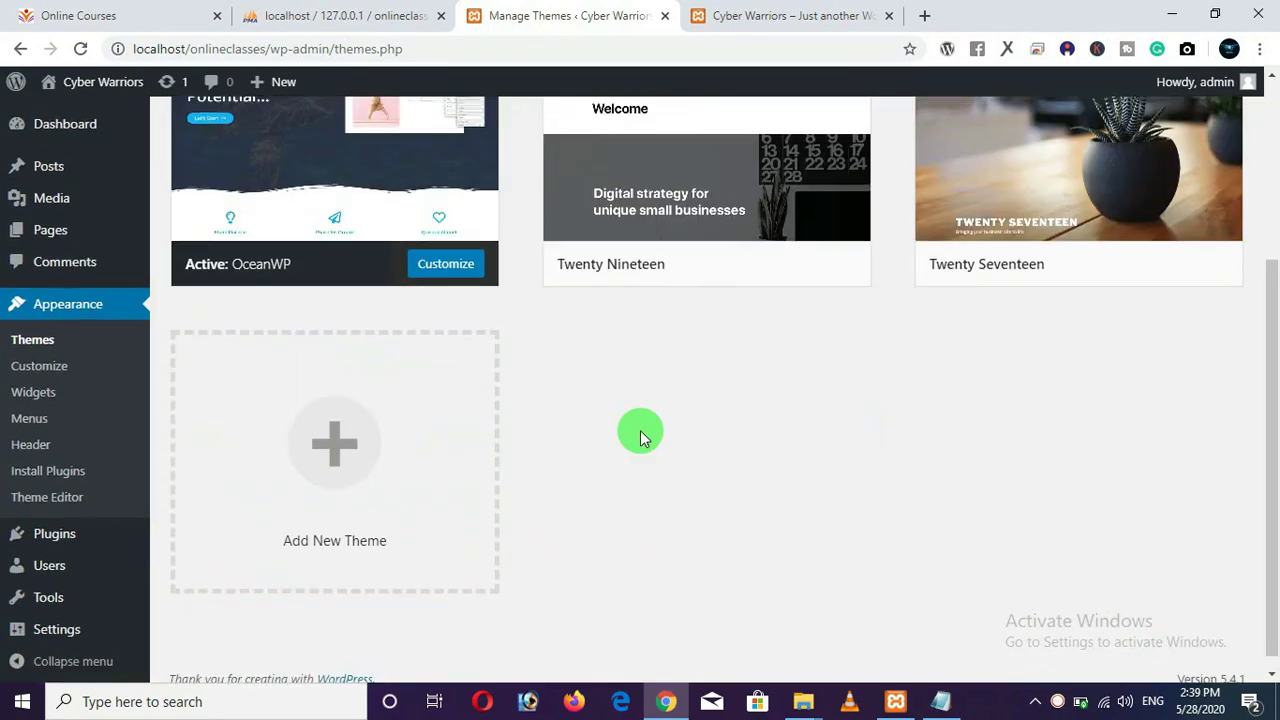
scroll(1258, 352, up, 2)
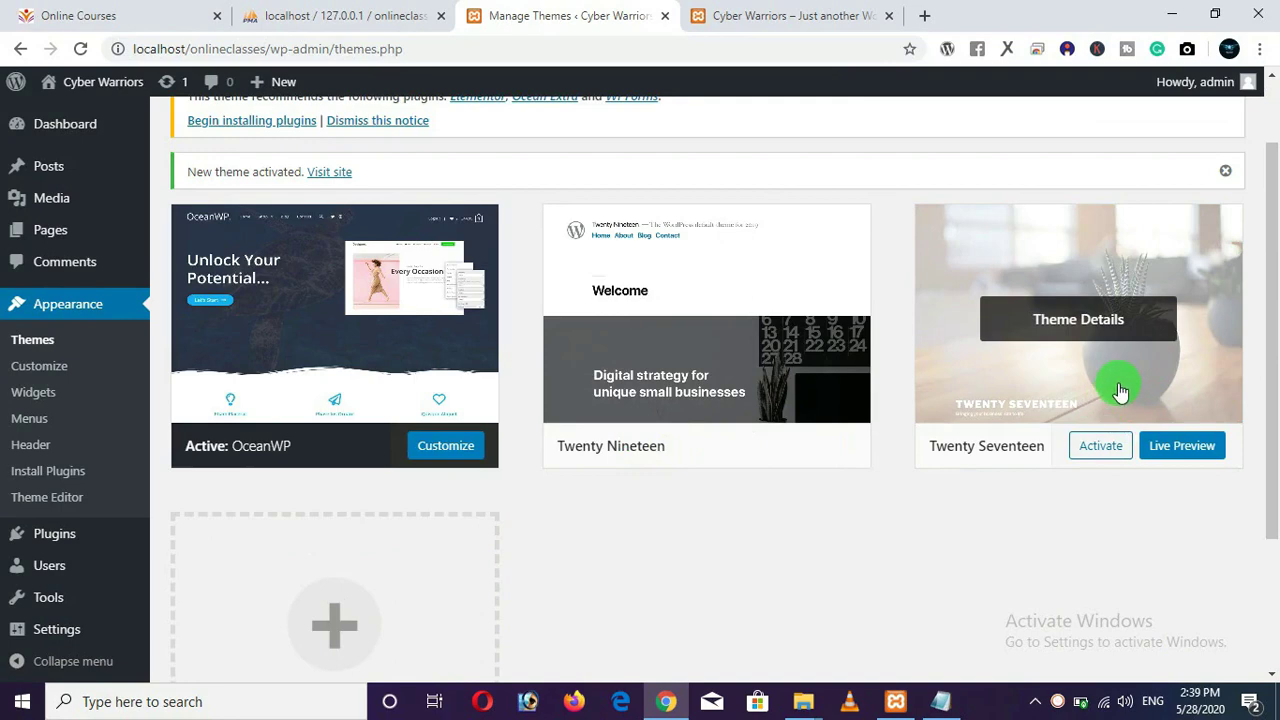
click(1116, 388)
click(1211, 643)
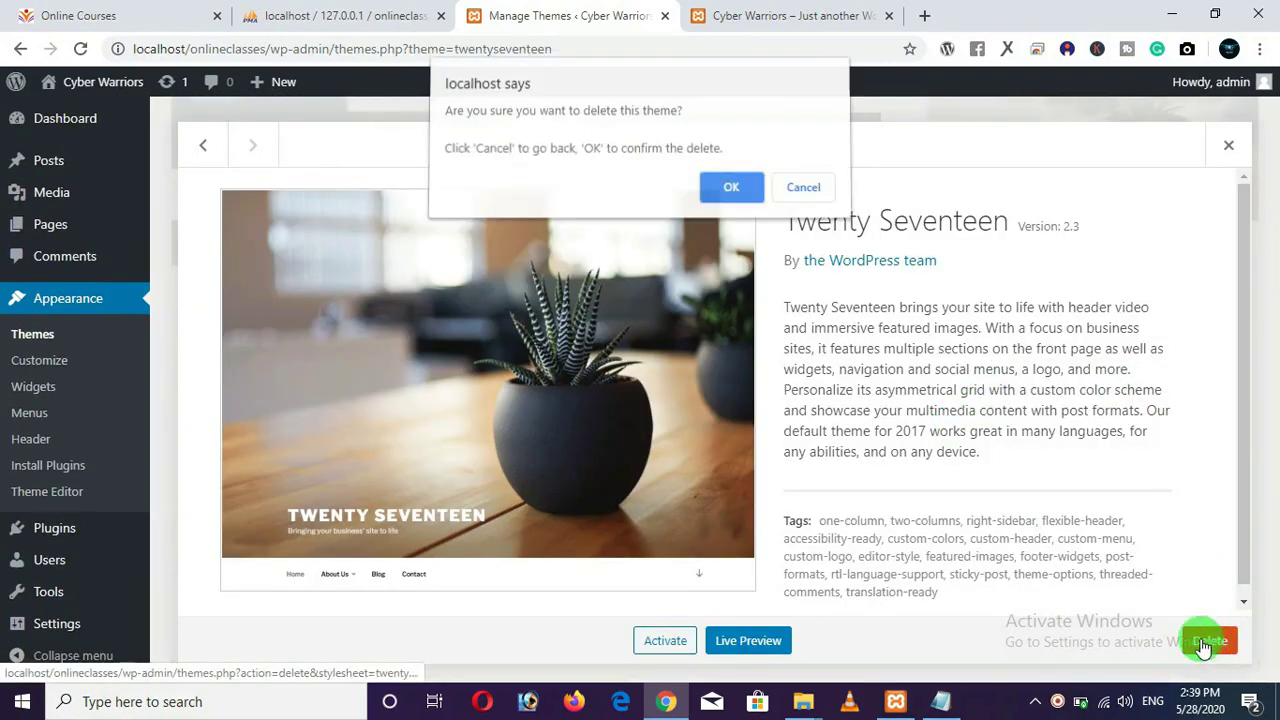
click(731, 192)
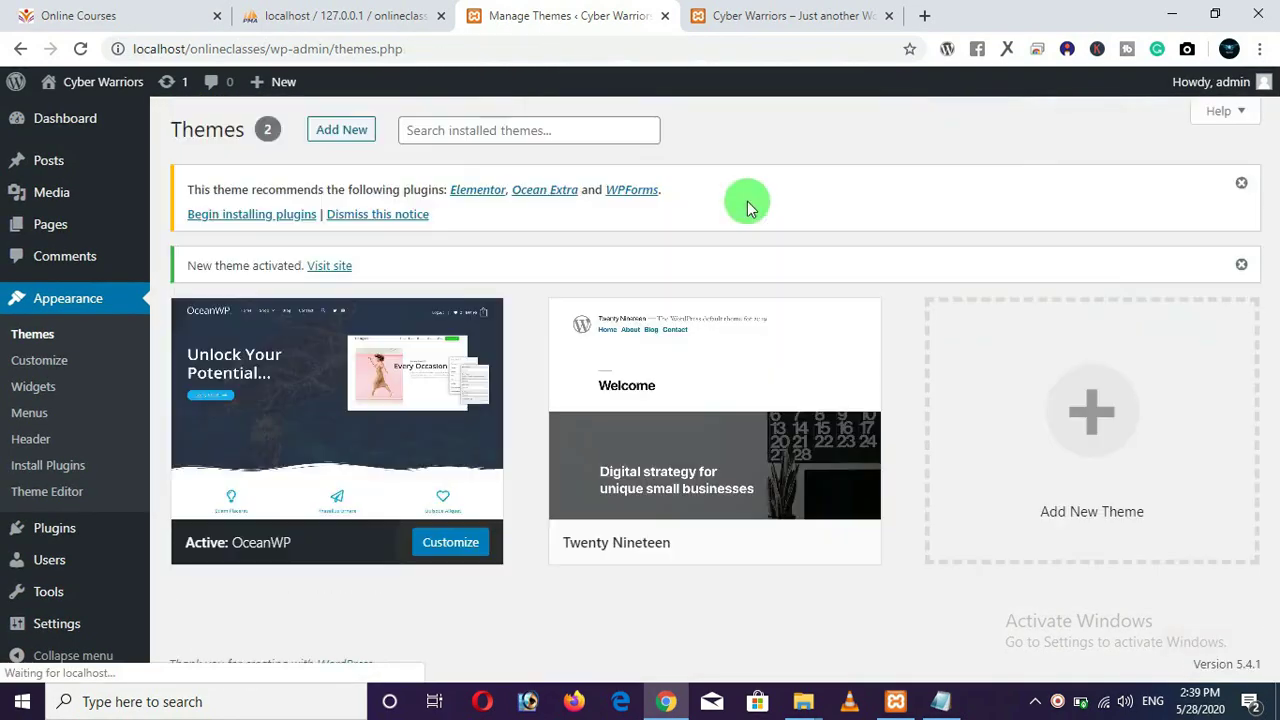
click(814, 450)
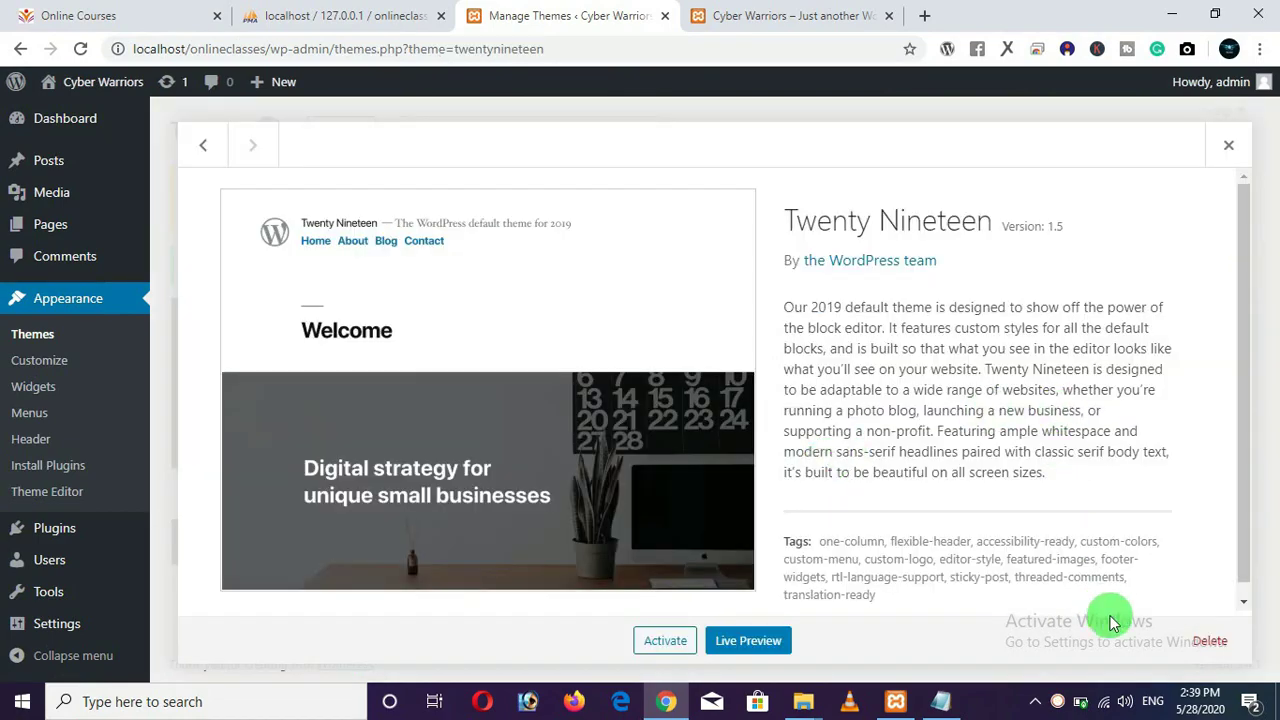
click(1207, 645)
click(735, 189)
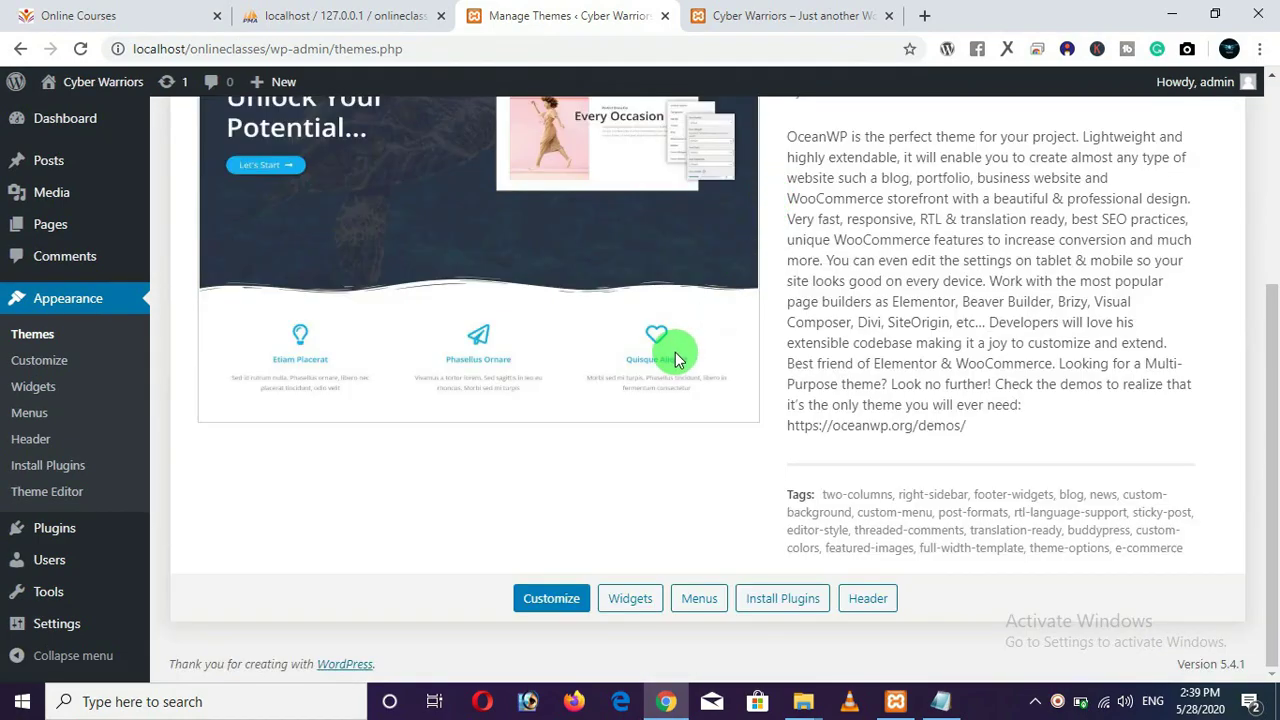
scroll(650, 380, up, 3)
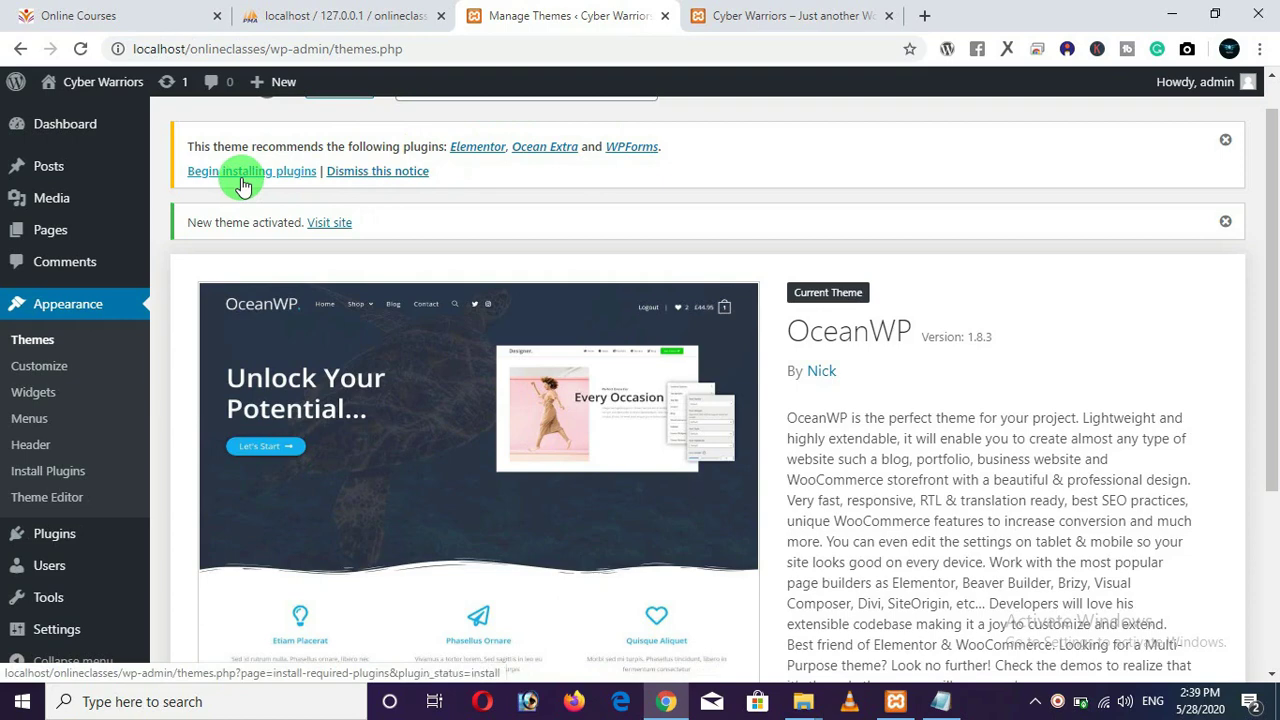
Install the recommended Ocean Extra and WPForms plugins from the required-plugins installer.
click(241, 180)
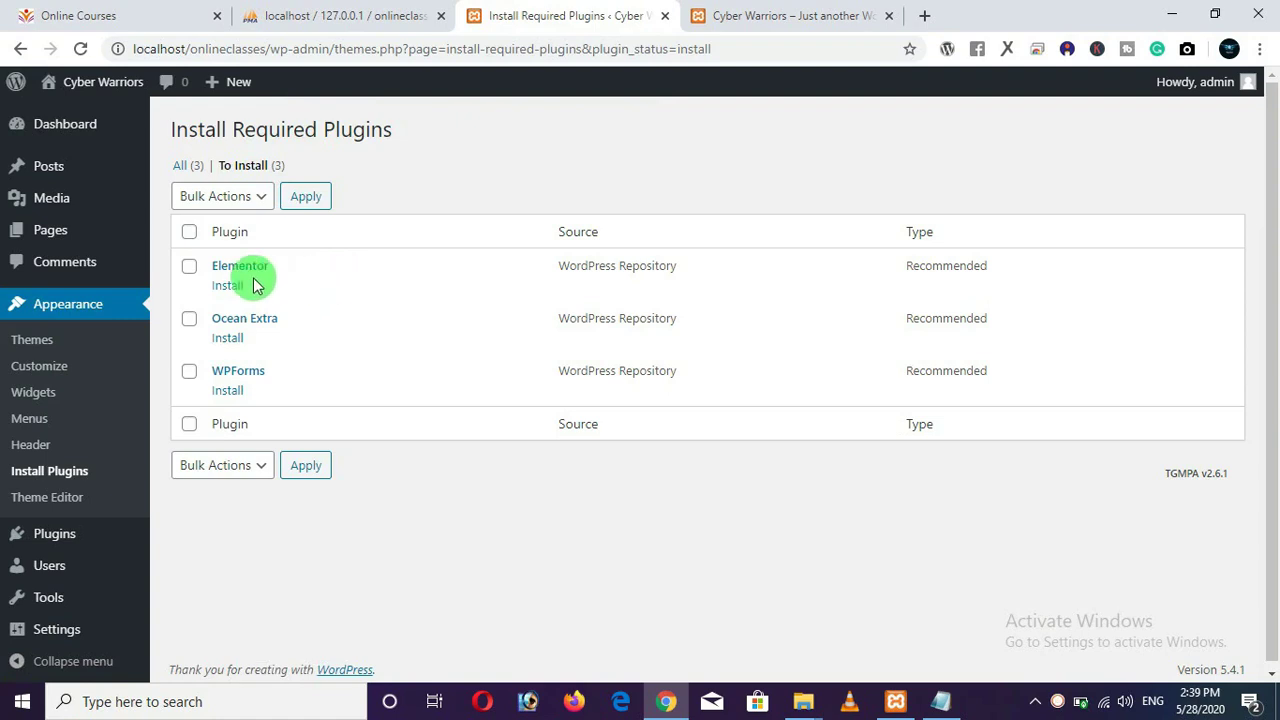
click(228, 340)
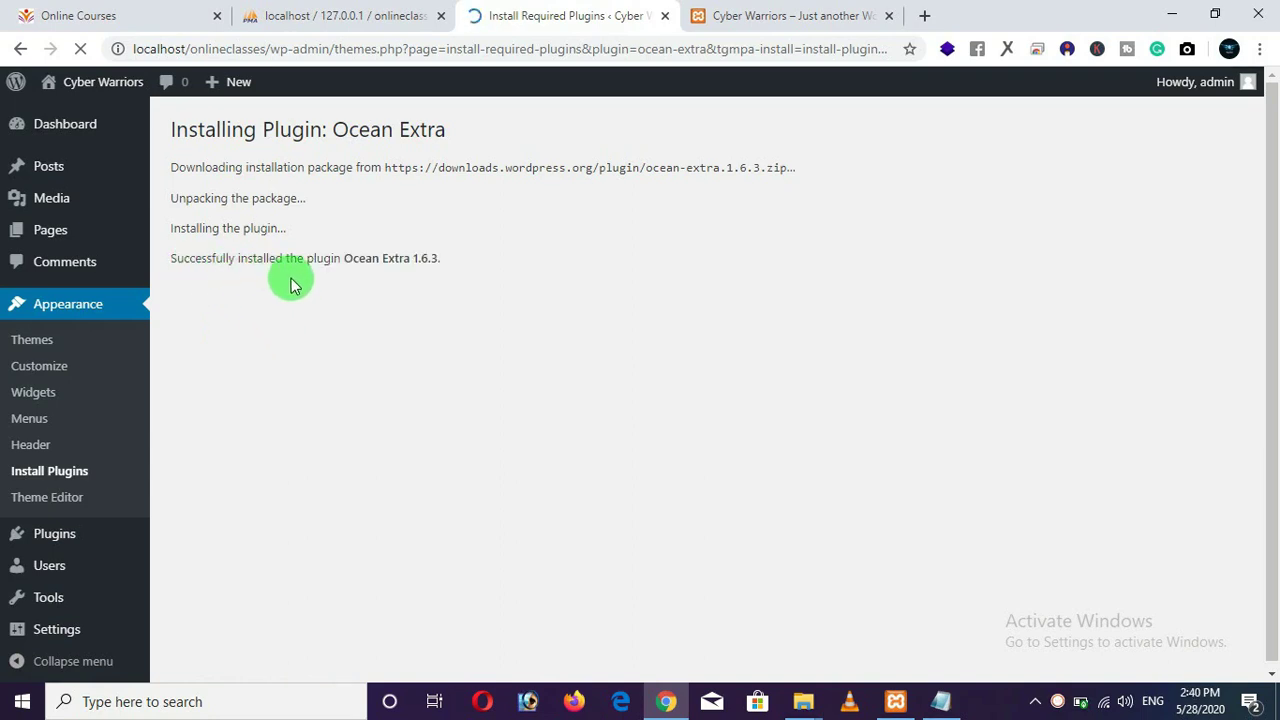
mouse_move(51, 537)
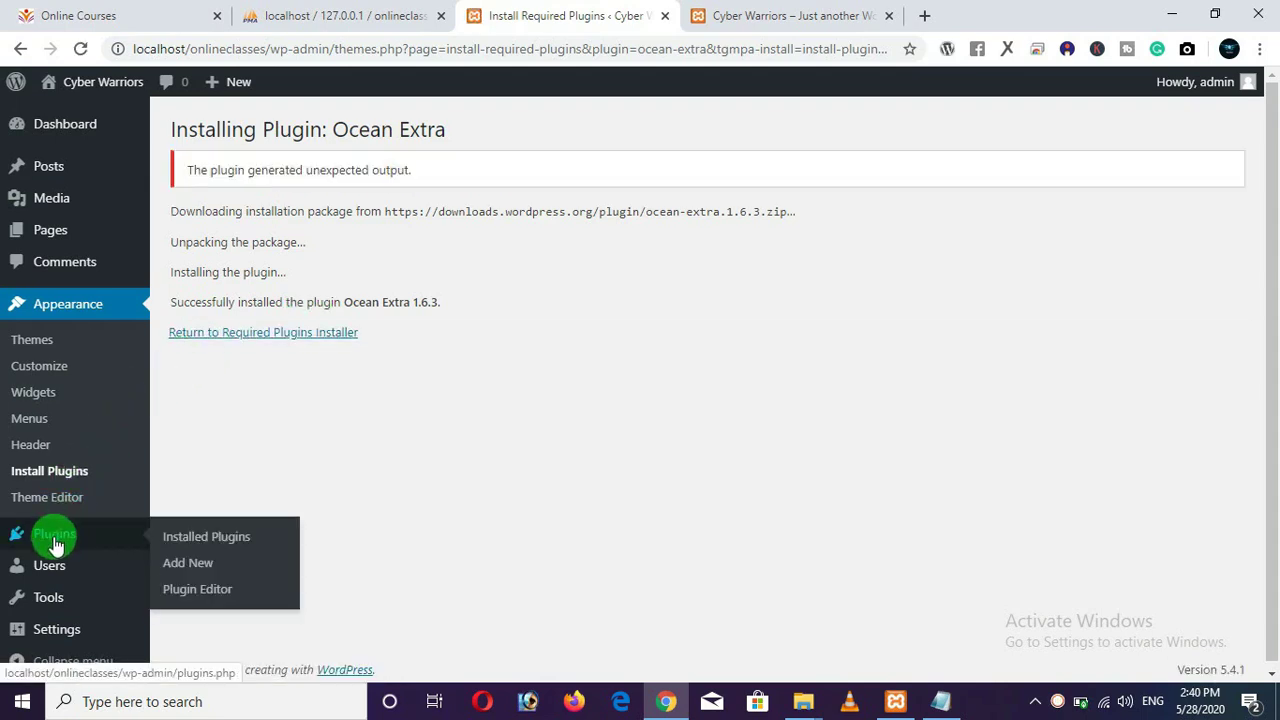
click(208, 338)
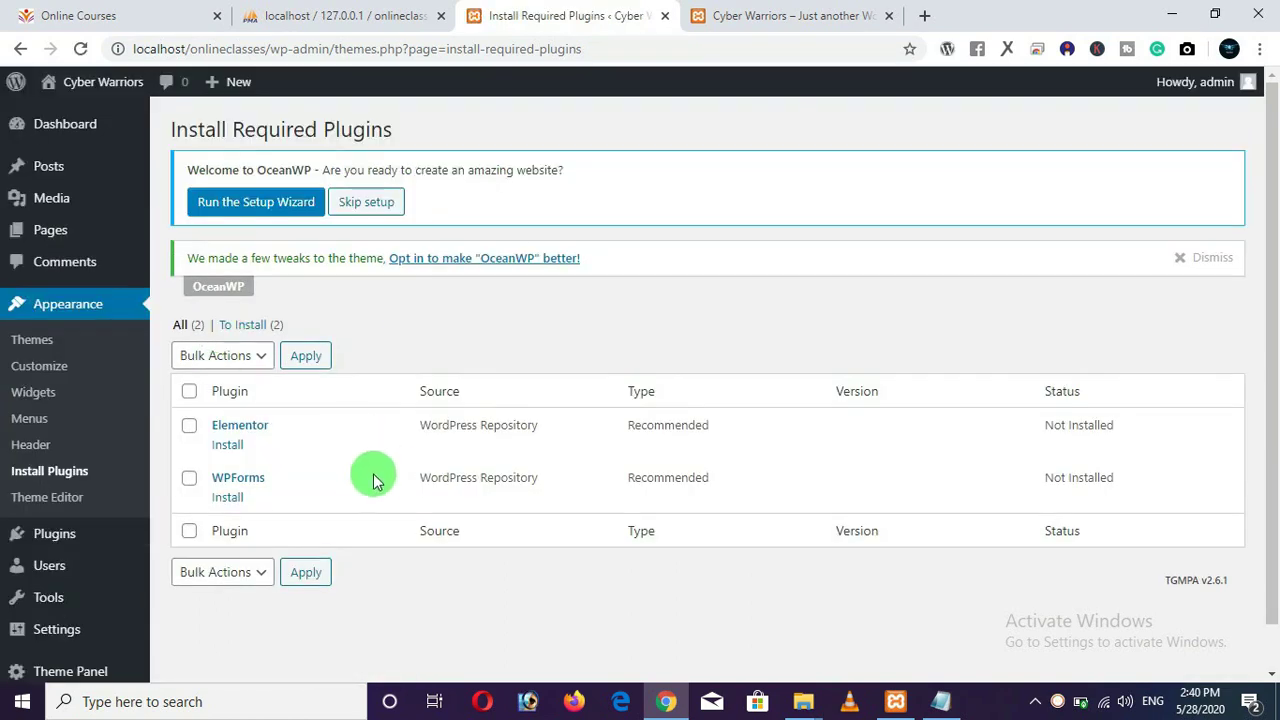
click(228, 500)
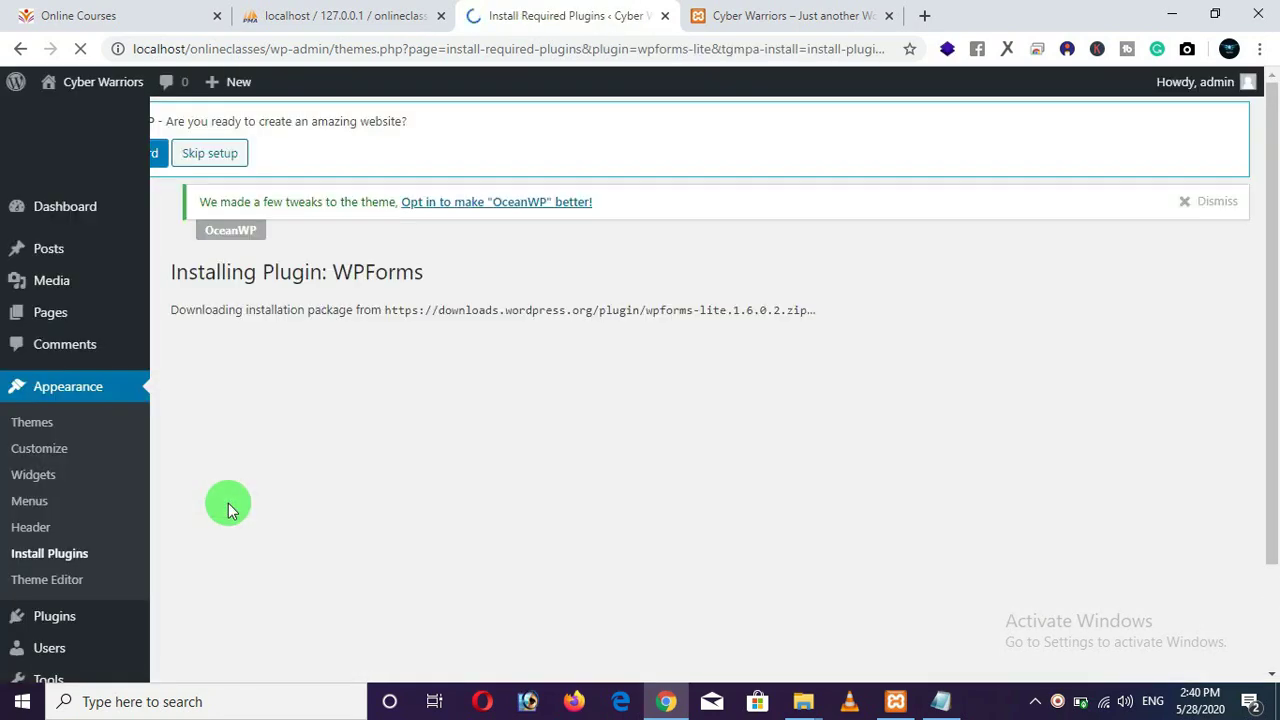
click(252, 467)
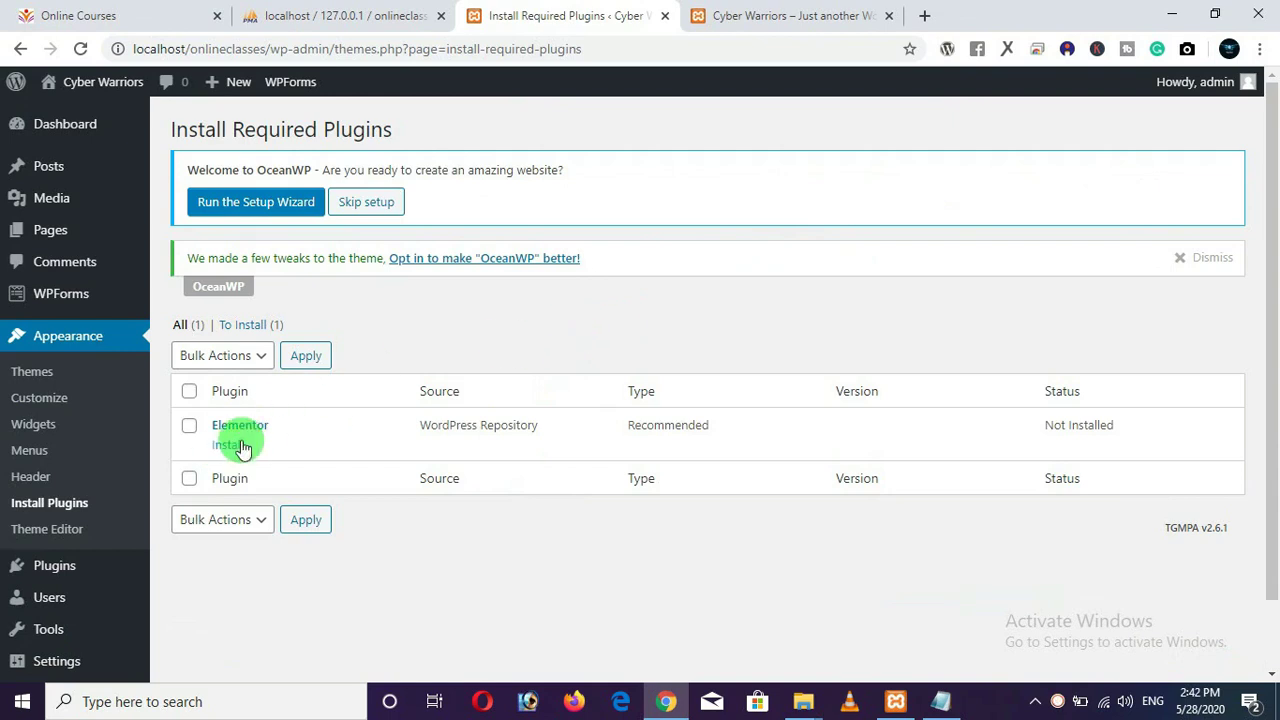
Go to Plugins > Add New and dismiss the Elementor and OceanWP notices.
mouse_move(44, 573)
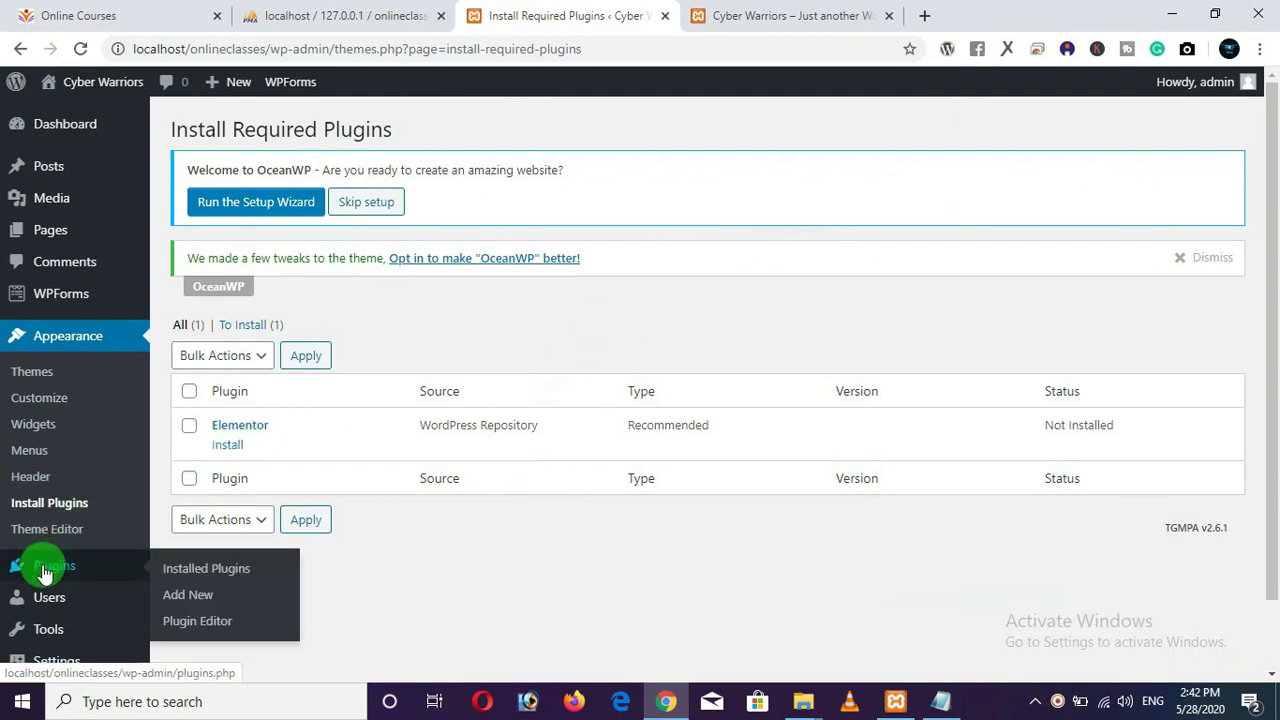
click(182, 598)
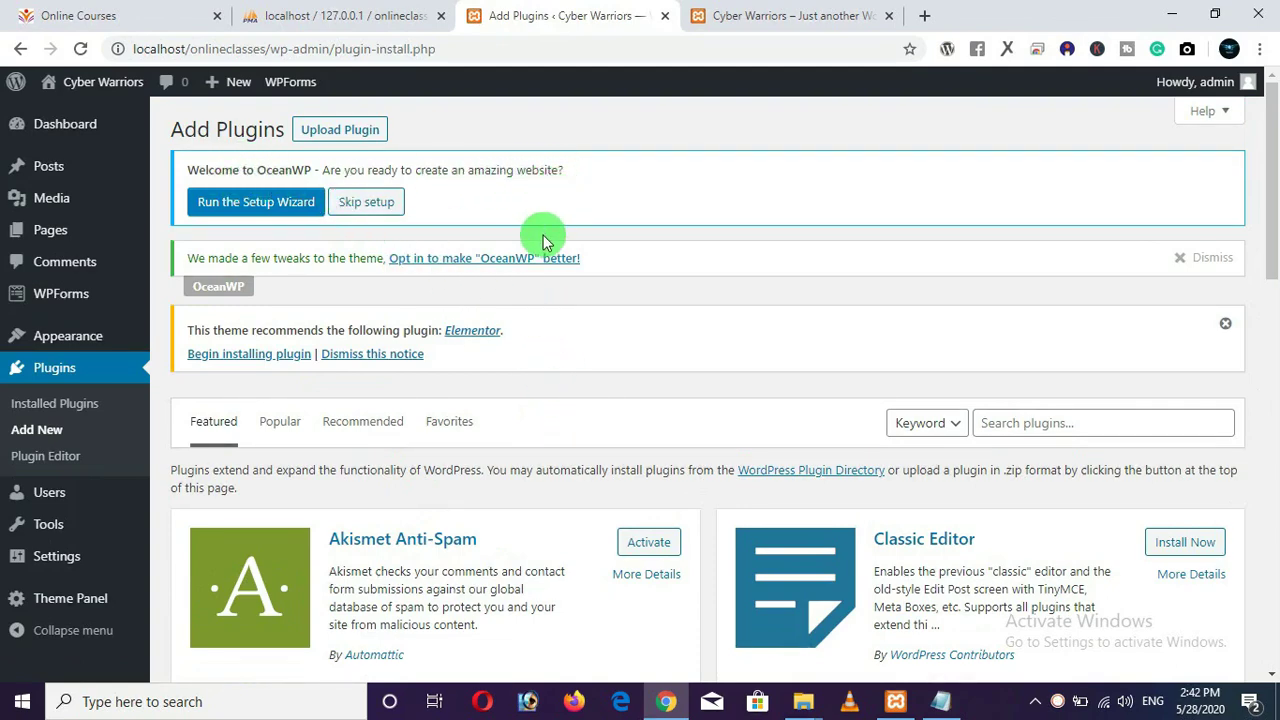
click(1224, 323)
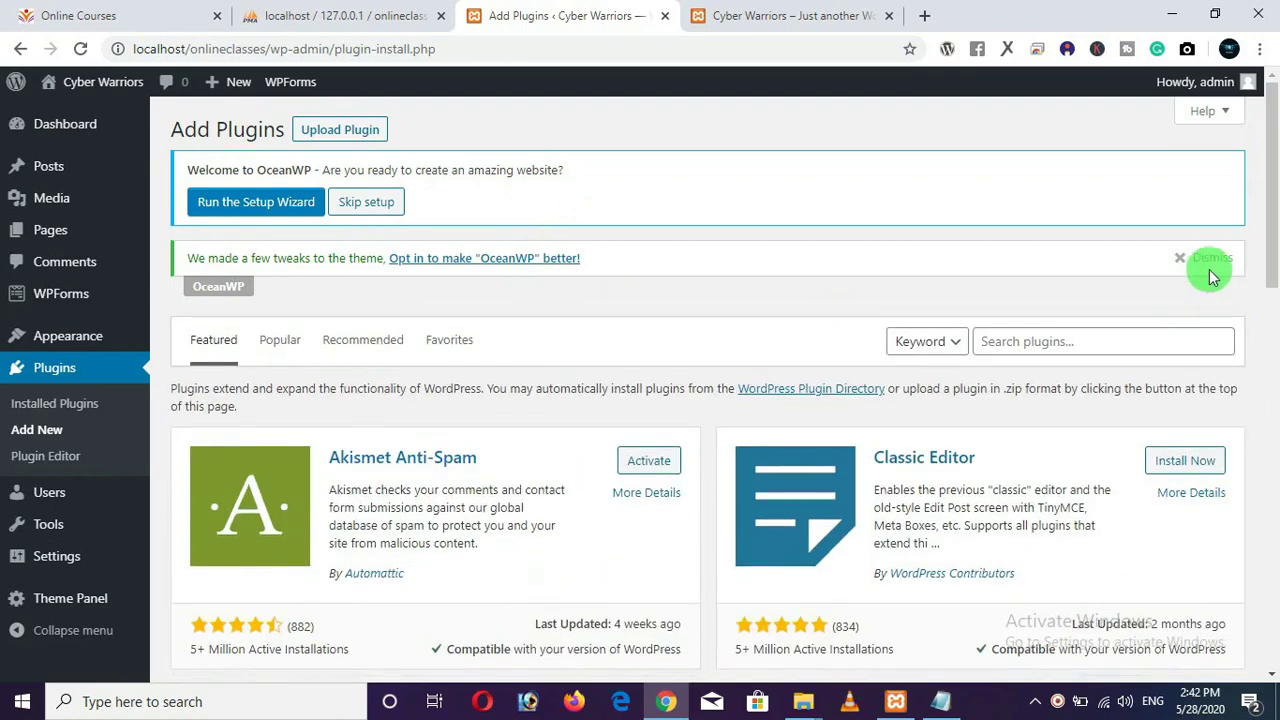
click(1210, 270)
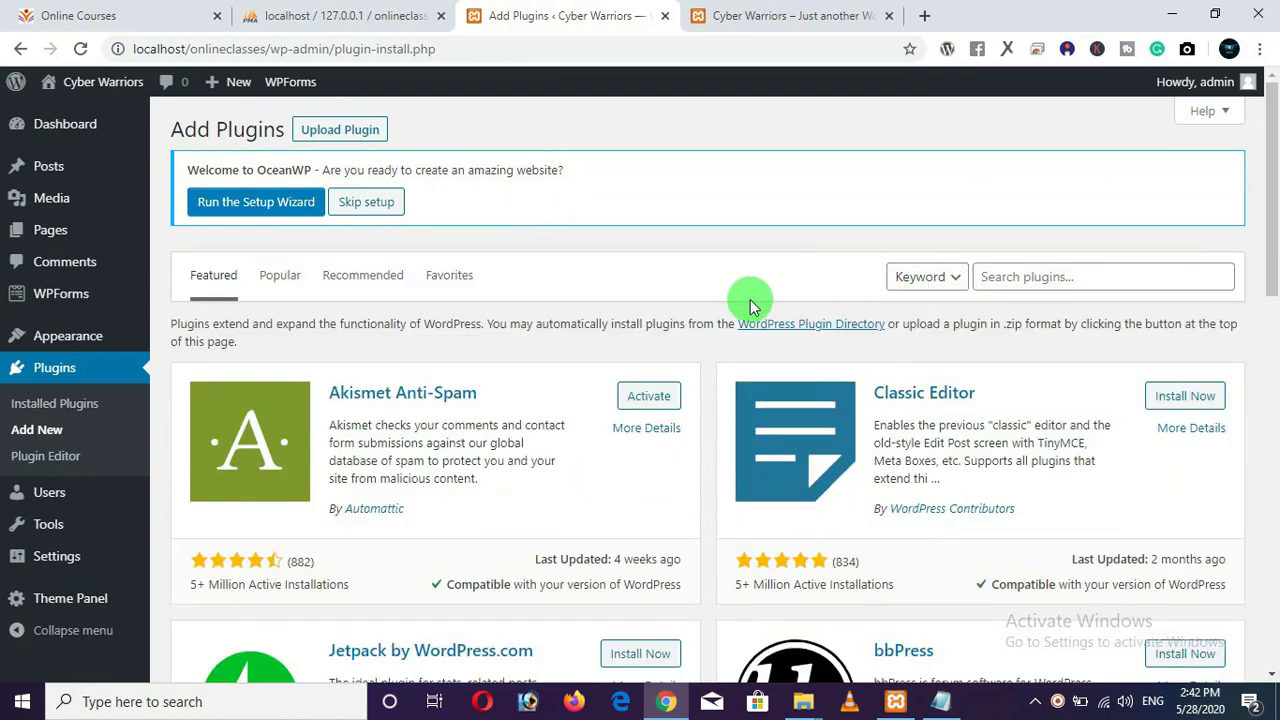
Search for 'wp page builder', then install and activate WP Page Builder.
click(1045, 279)
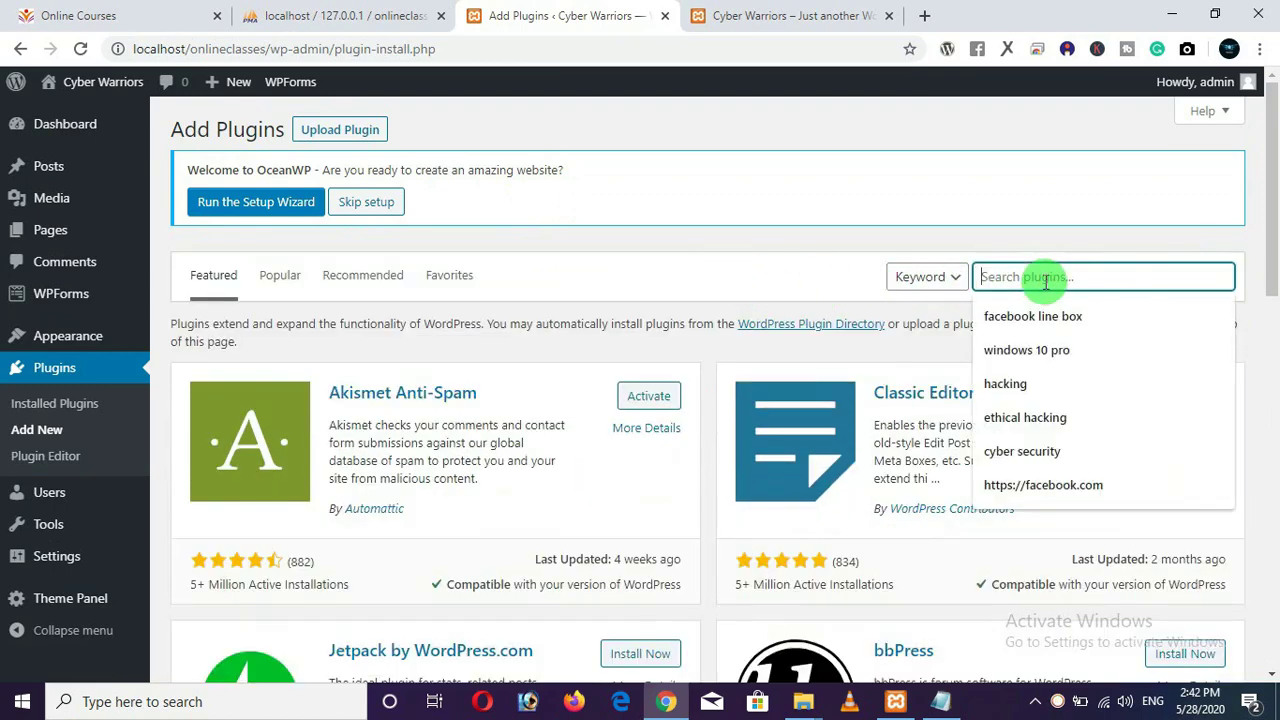
text(wp page bu)
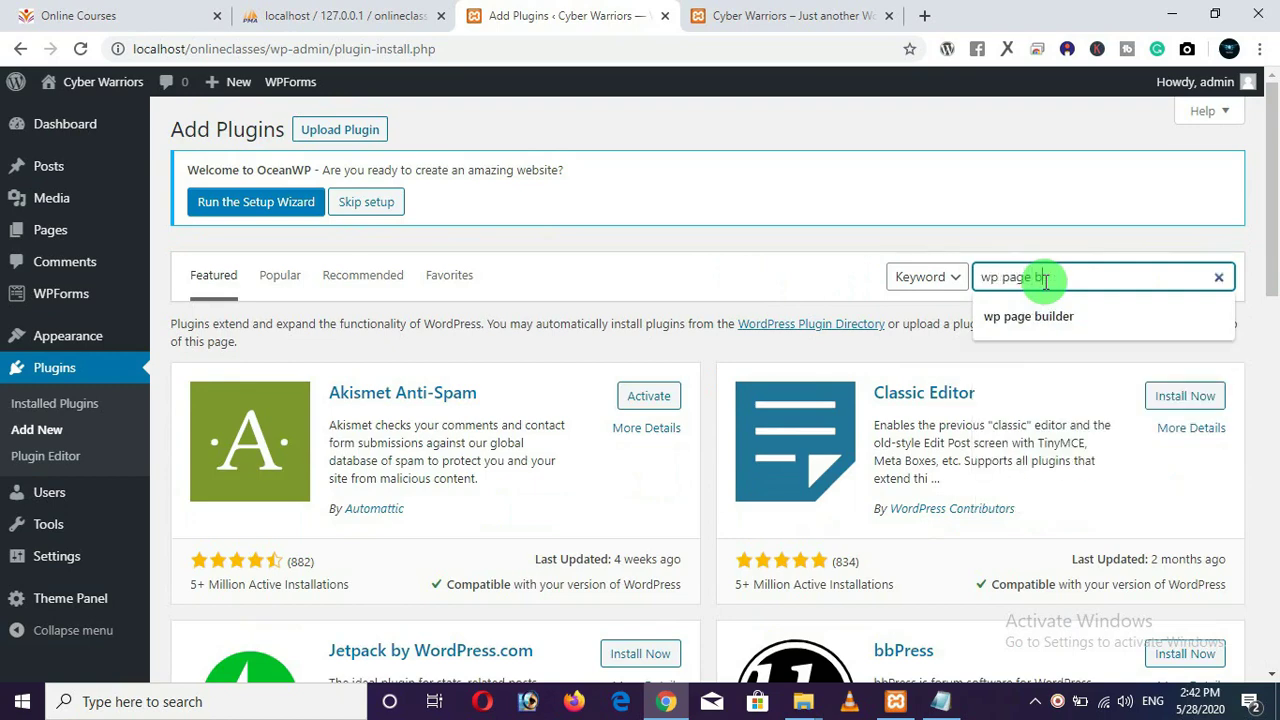
text(ilder)
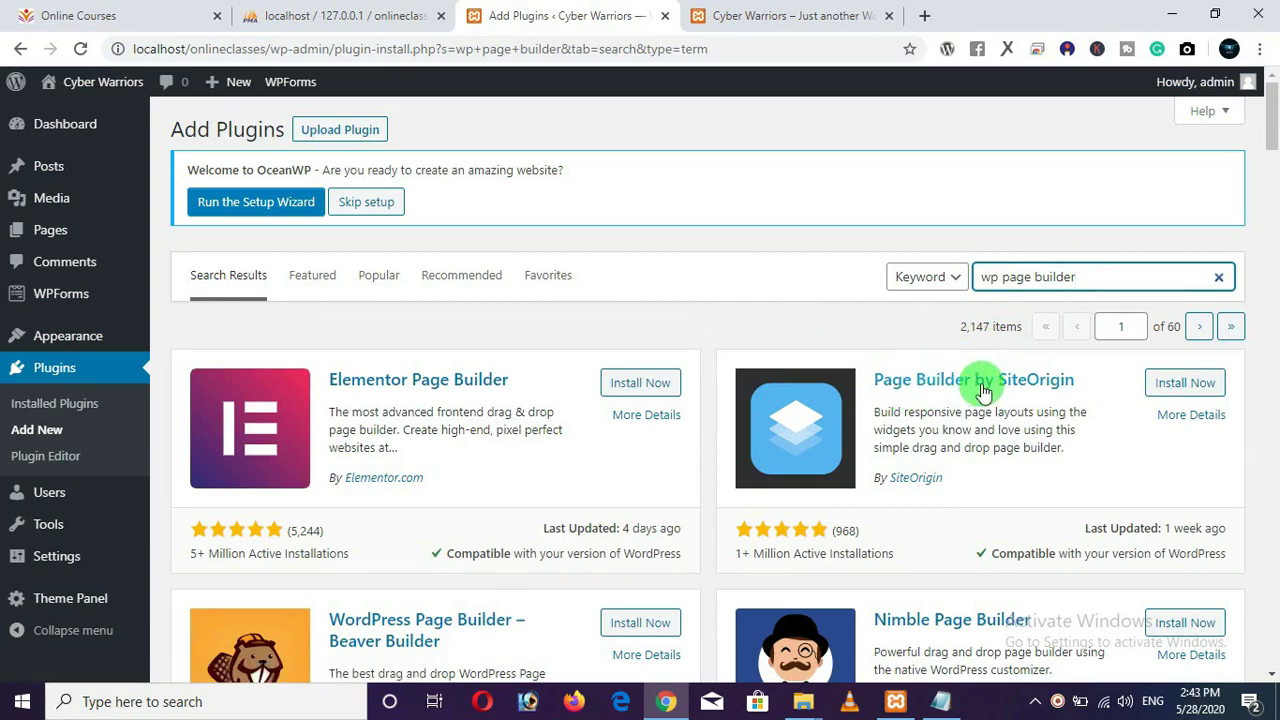
scroll(1035, 397, down, 6)
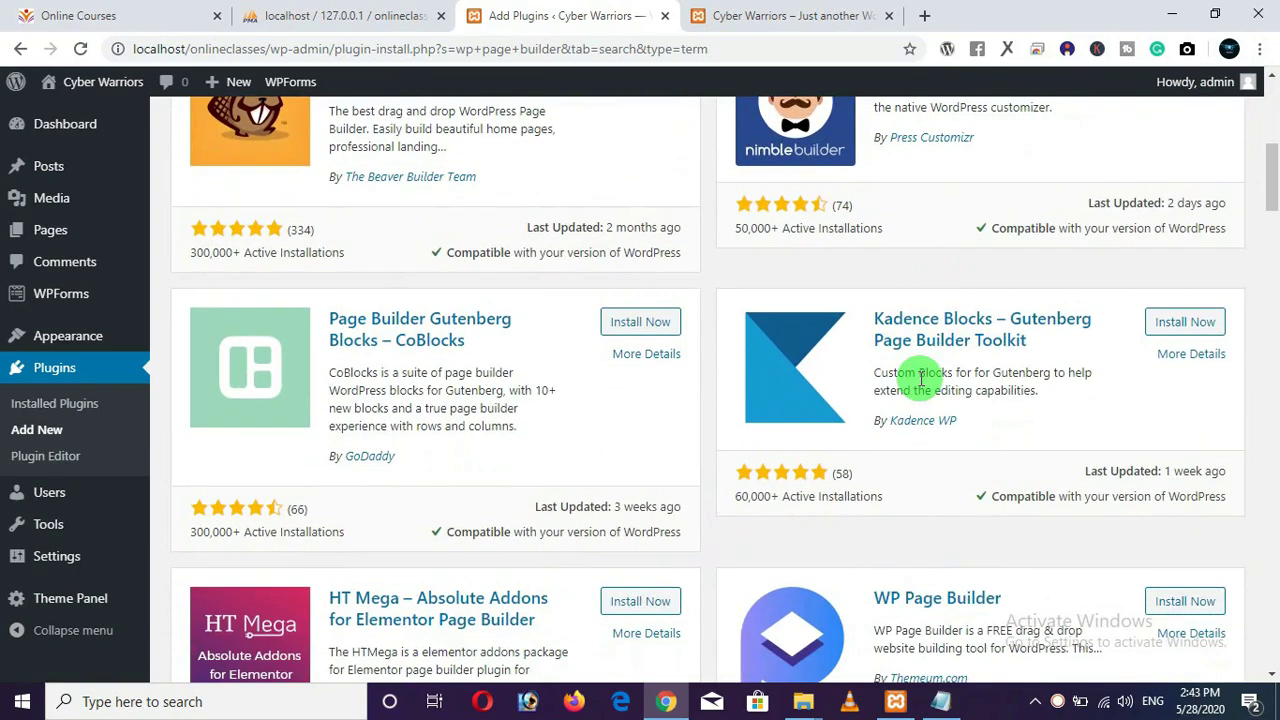
scroll(783, 369, down, 3)
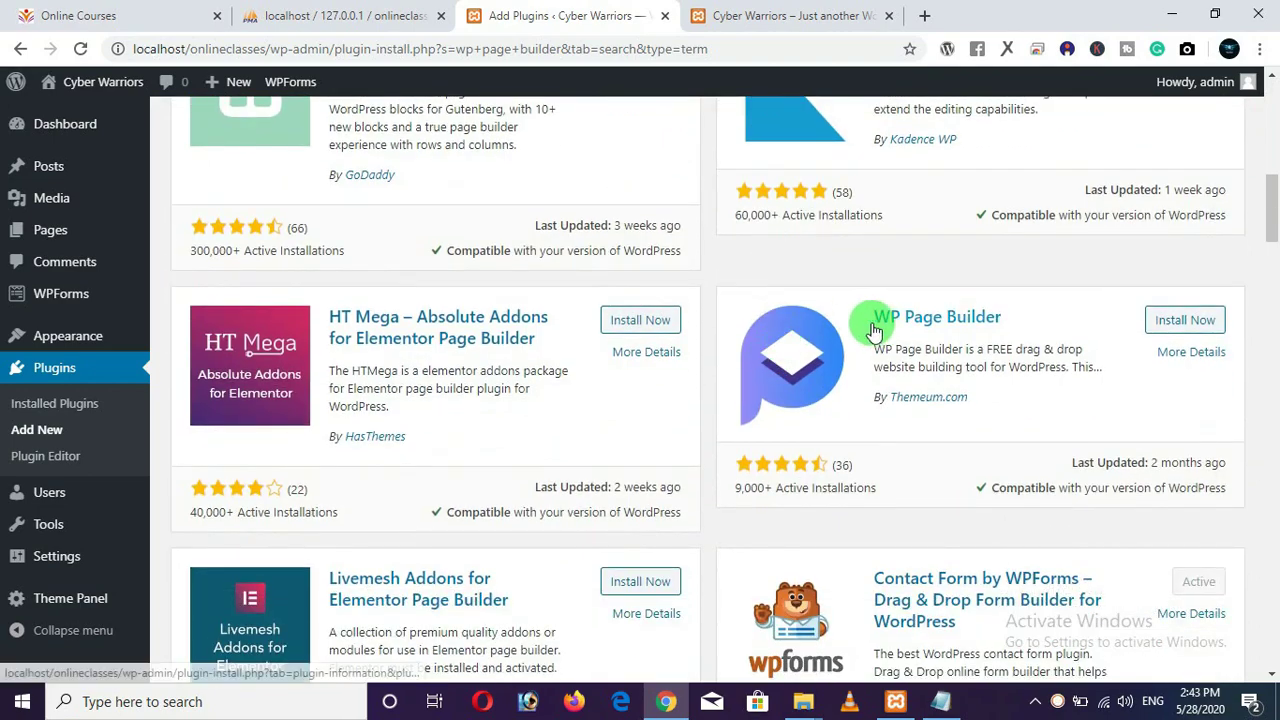
click(1178, 322)
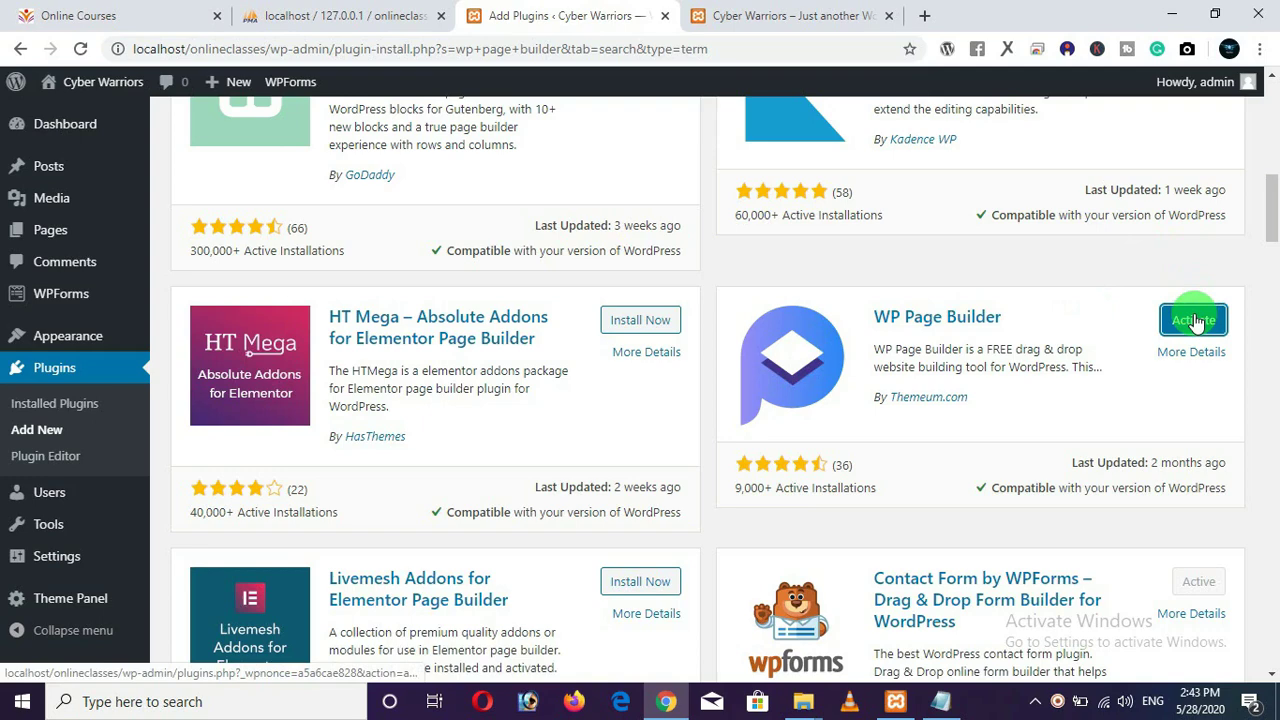
click(1195, 320)
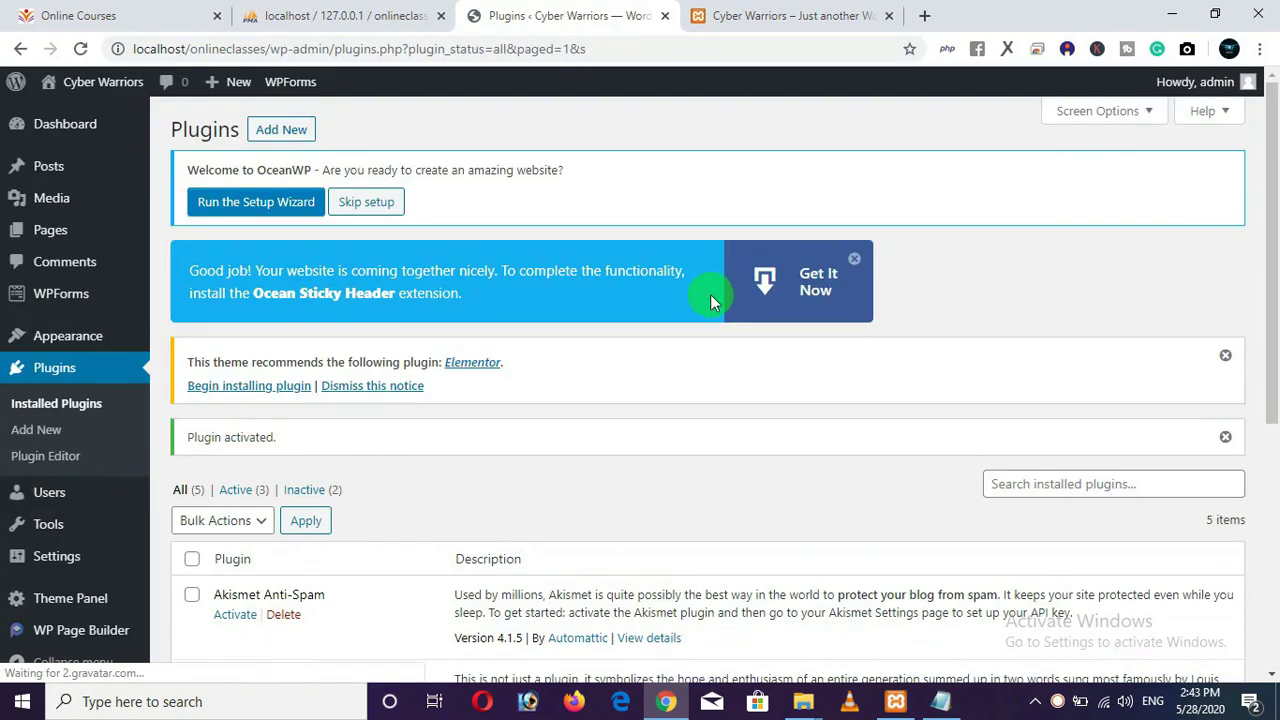
Close the Ocean Sticky Header promotion and search installed plugins for 'tutor'.
click(854, 262)
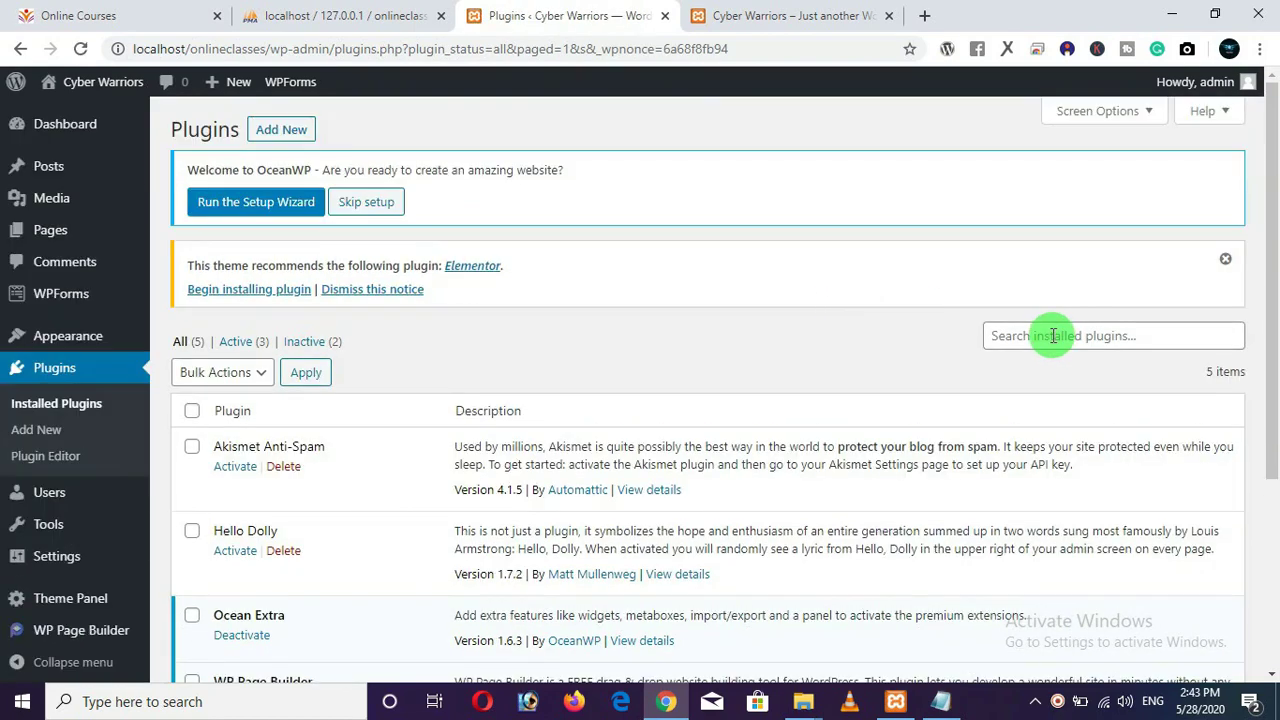
click(1053, 336)
text(tutor)
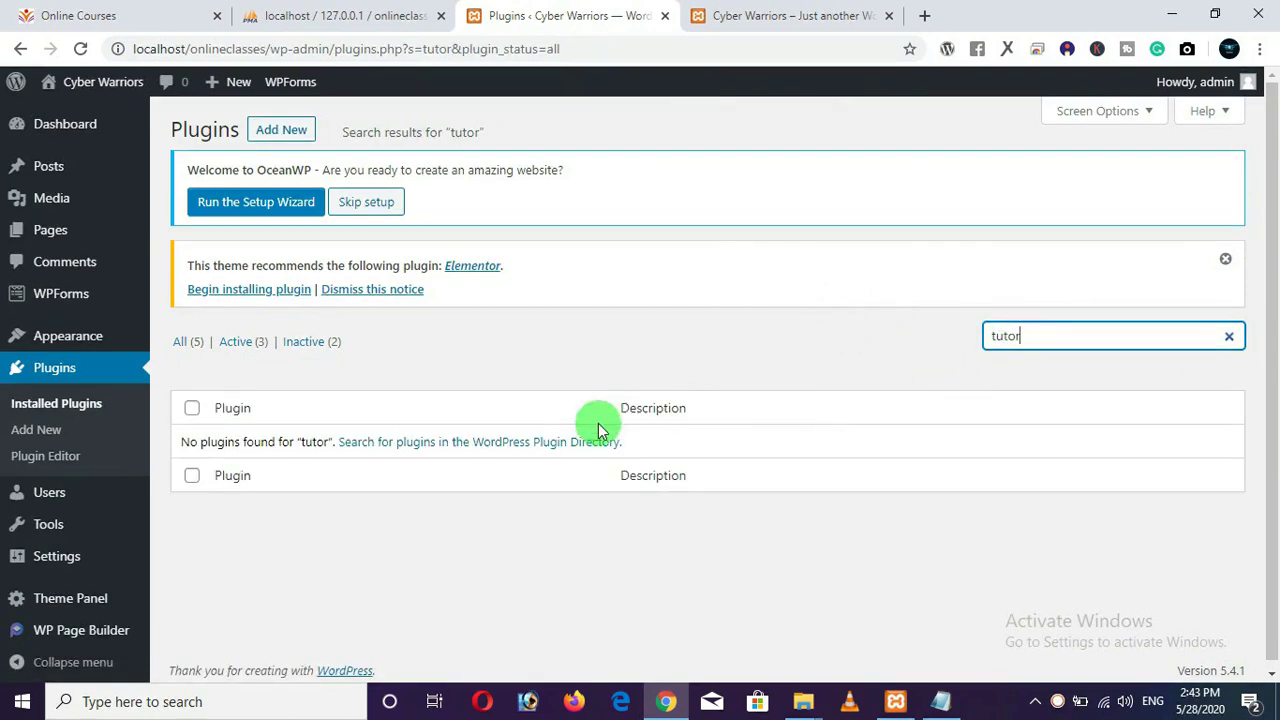
Search Add Plugins for 'tutor lms' and install Tutor LMS.
click(284, 133)
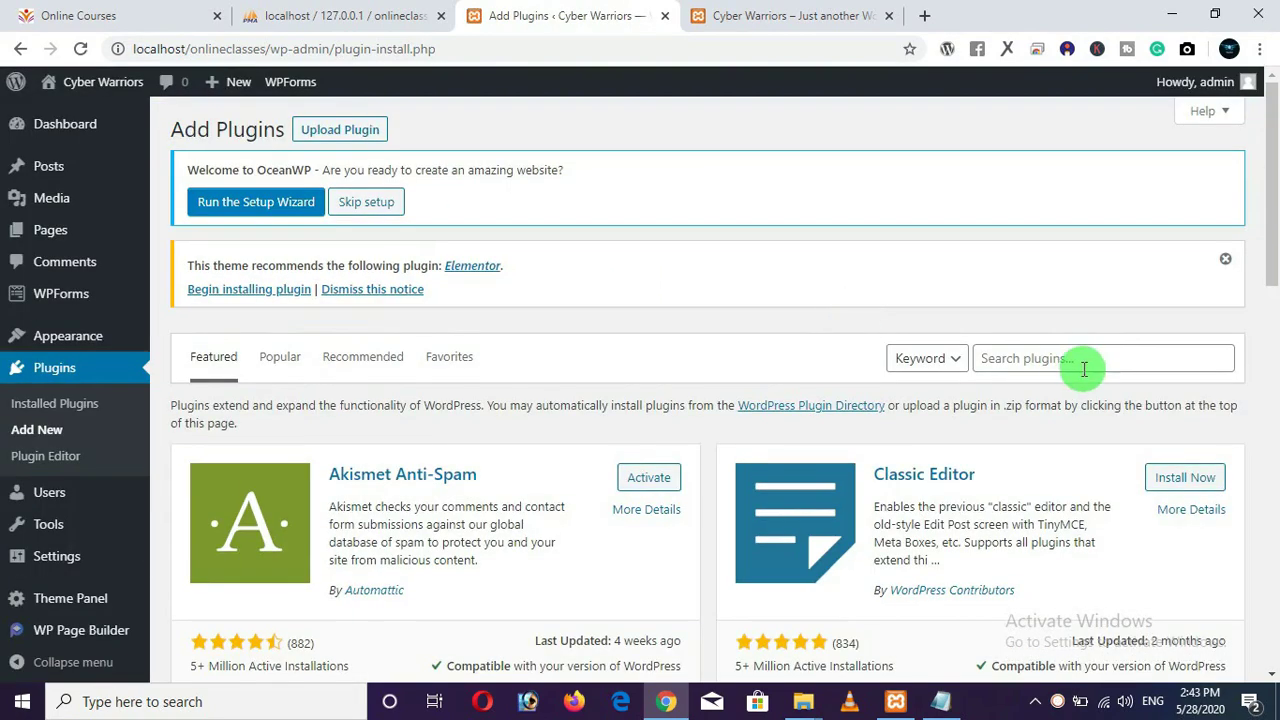
click(1075, 369)
text(tu)
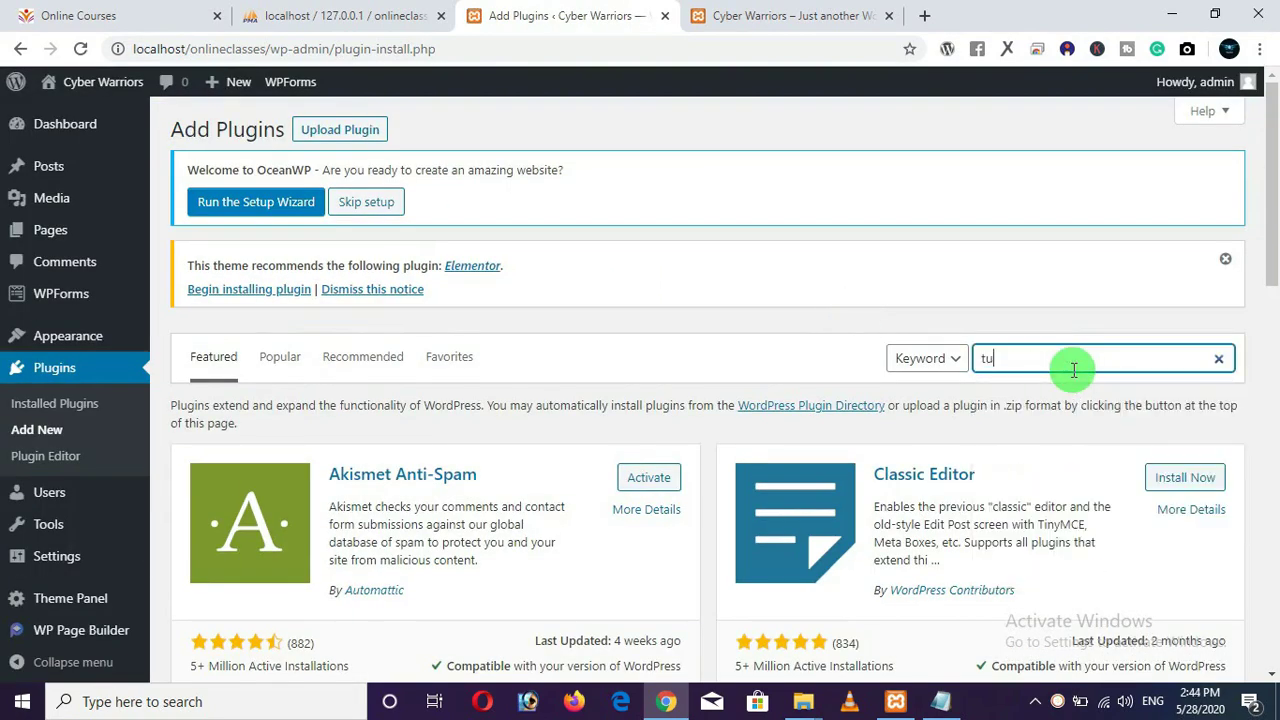
text(tor lms)
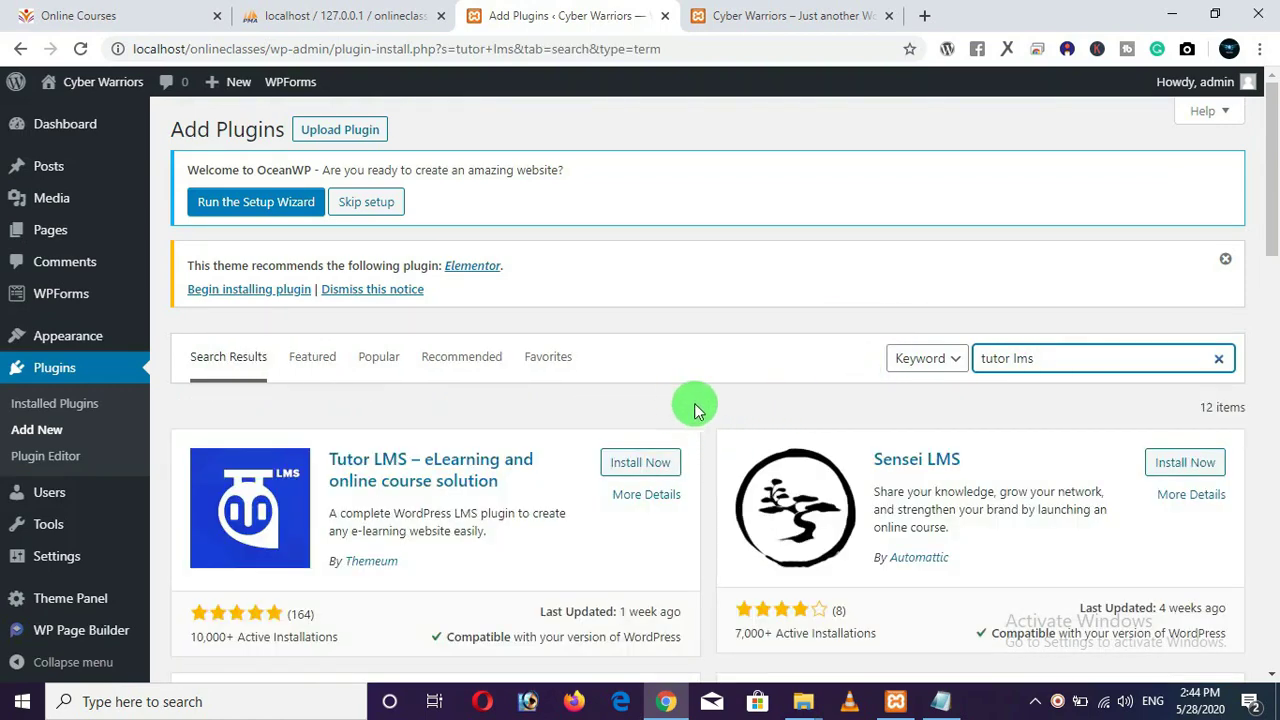
scroll(700, 405, down, 3)
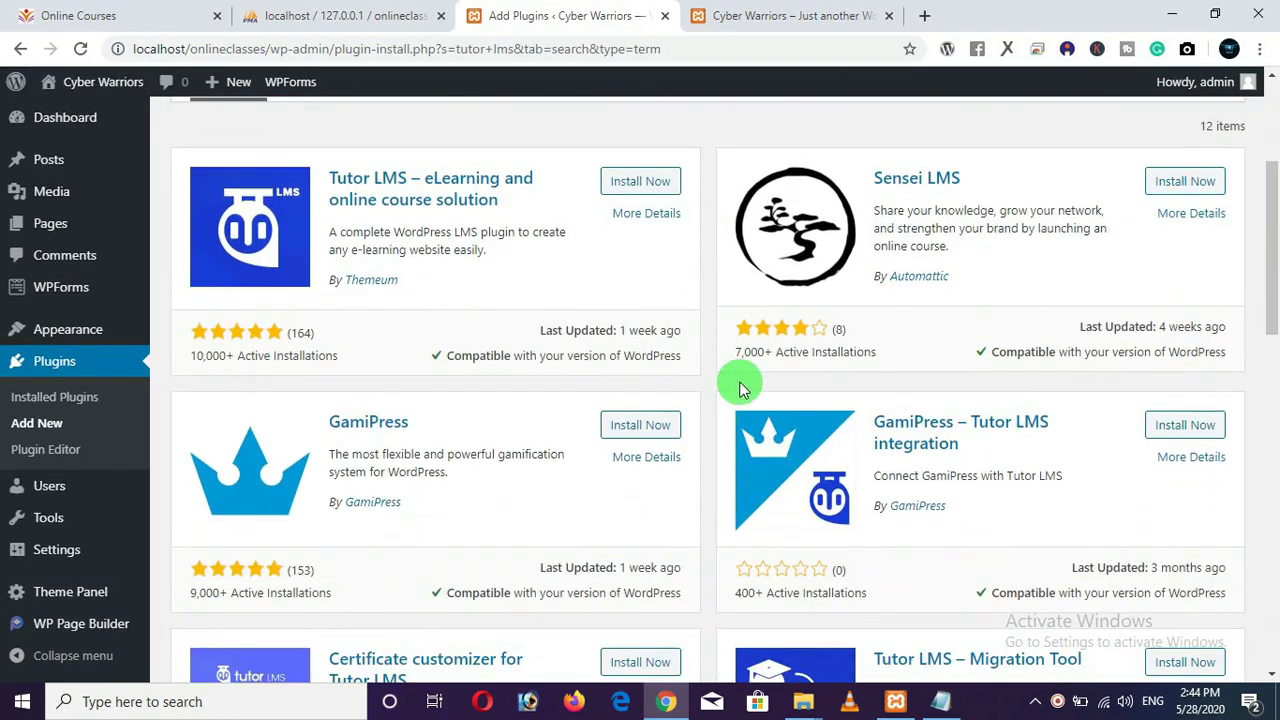
scroll(737, 380, up, 1)
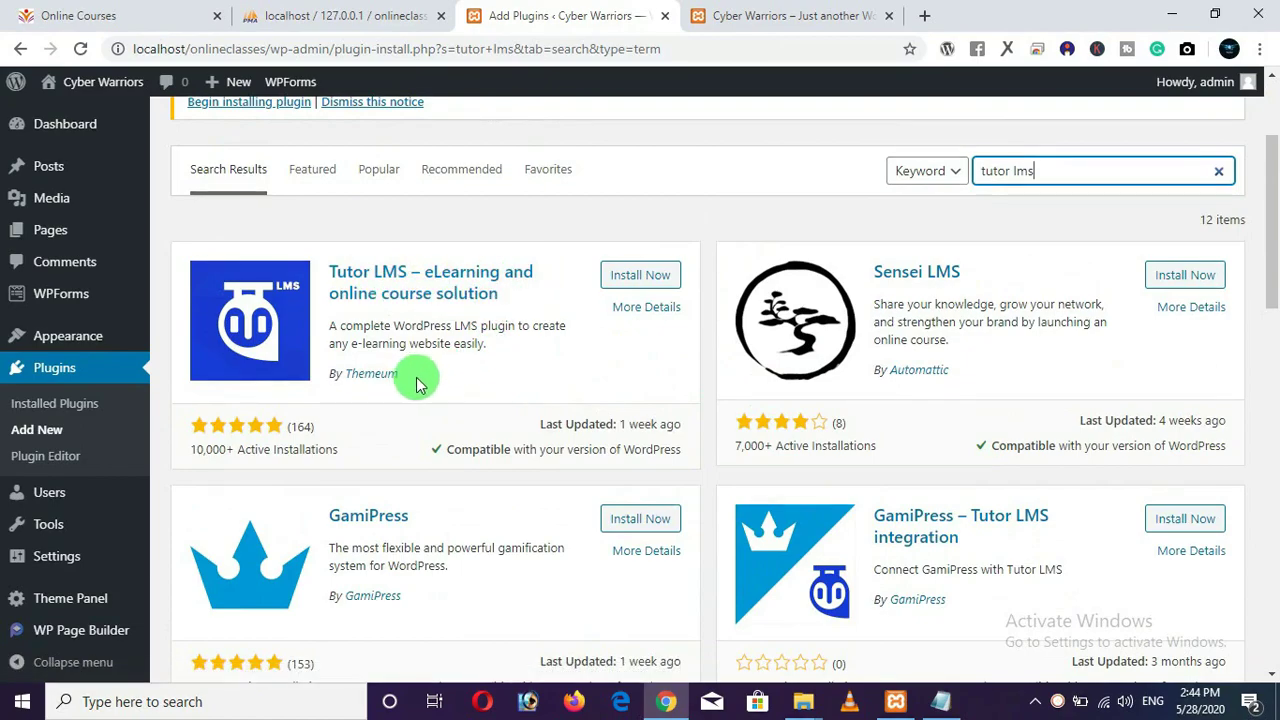
scroll(407, 378, down, 4)
scroll(410, 375, down, 4)
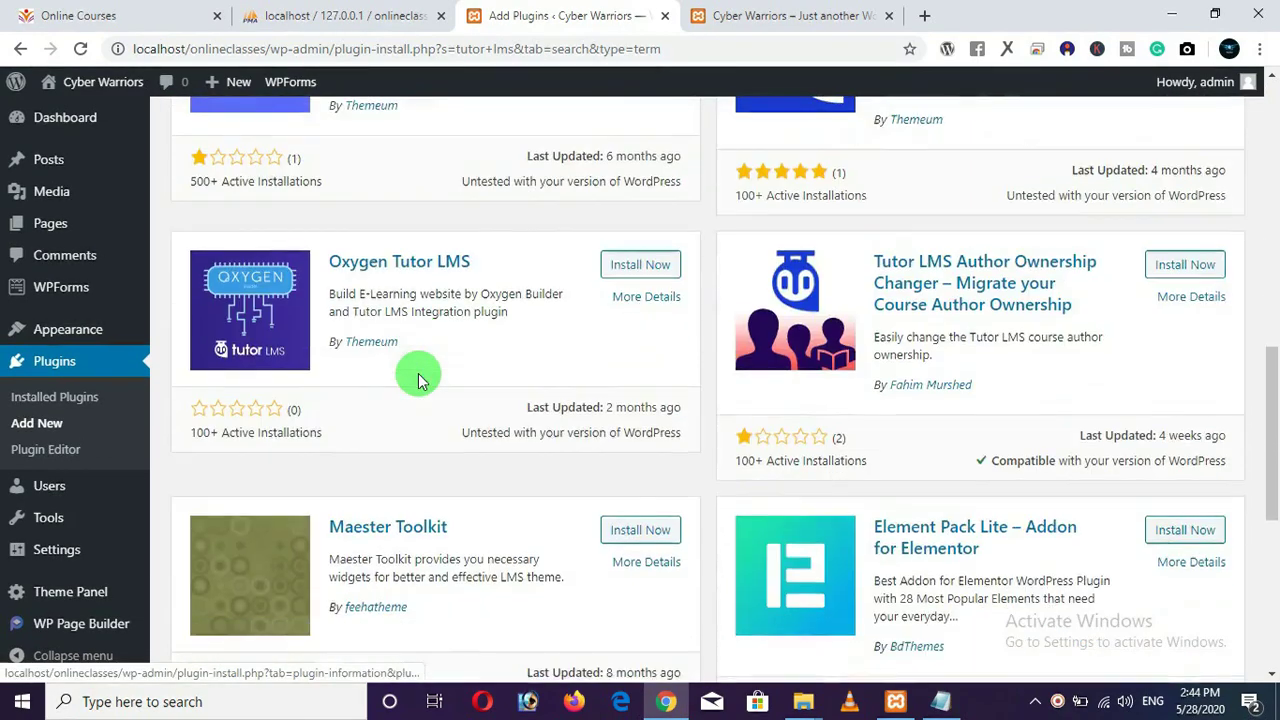
scroll(415, 372, up, 8)
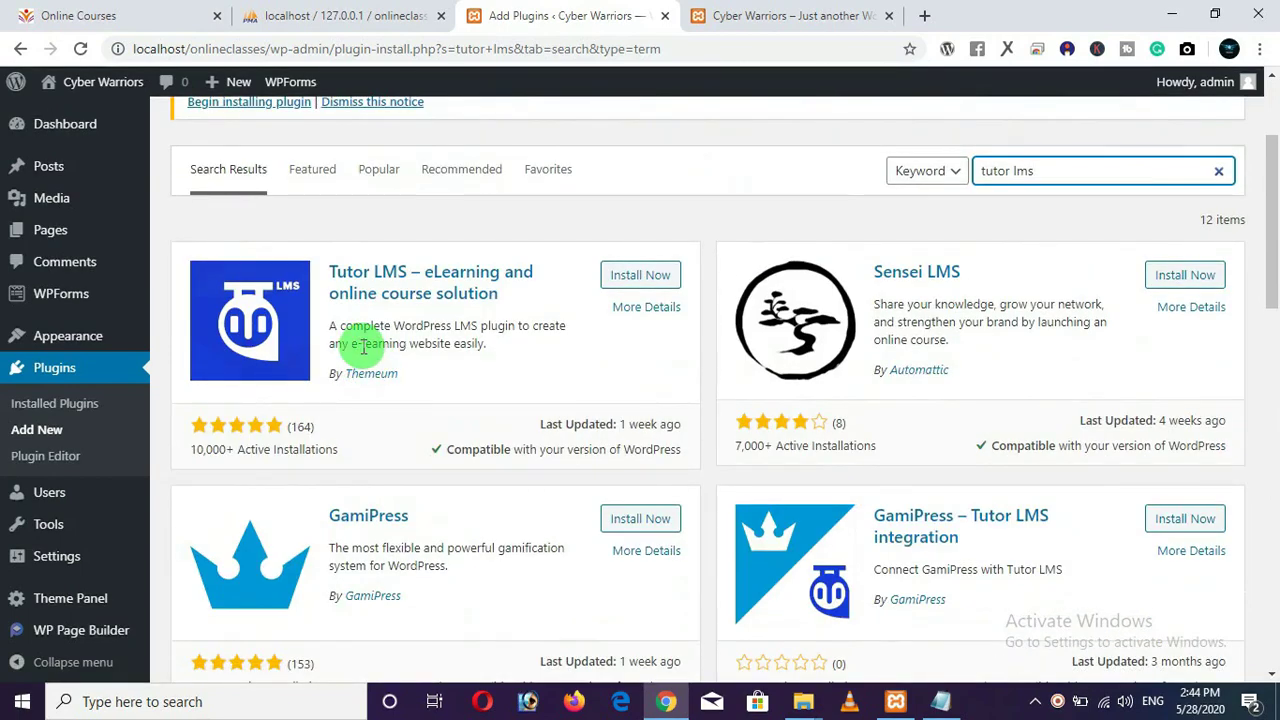
click(636, 276)
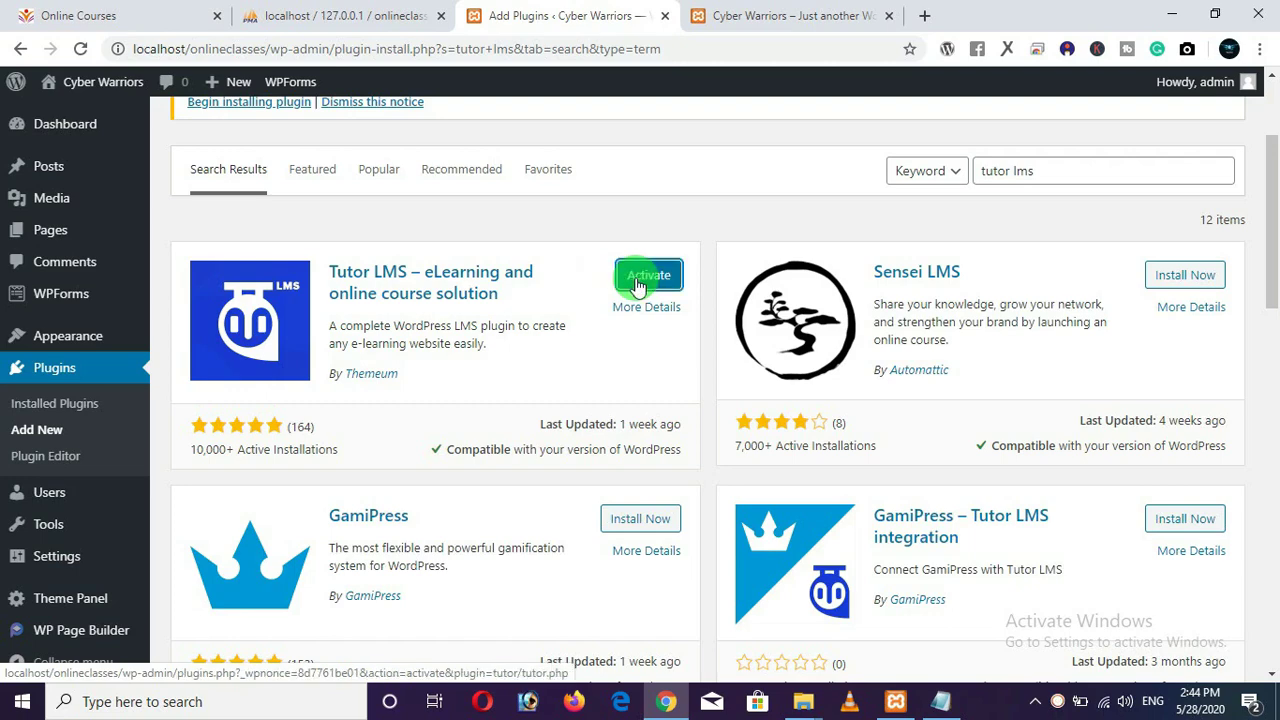
Activate Tutor LMS and skip its setup wizard with 'I already know, skip this!'.
click(643, 276)
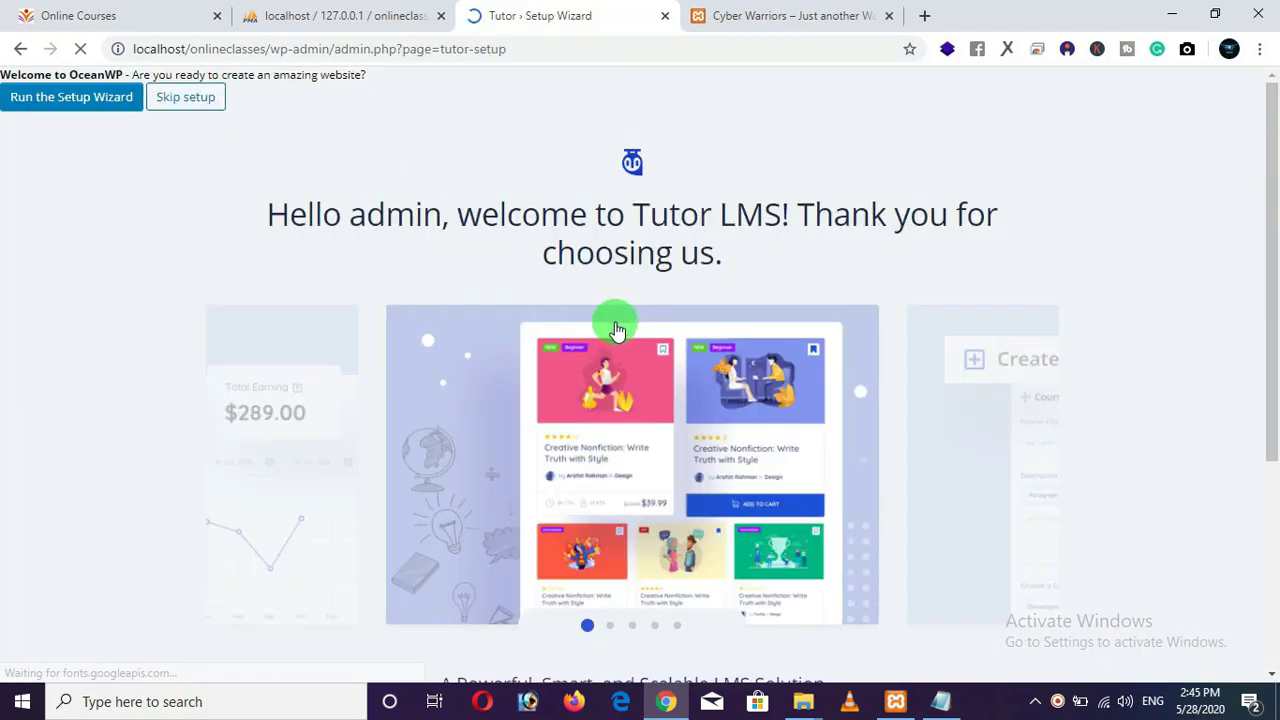
scroll(488, 246, down, 1)
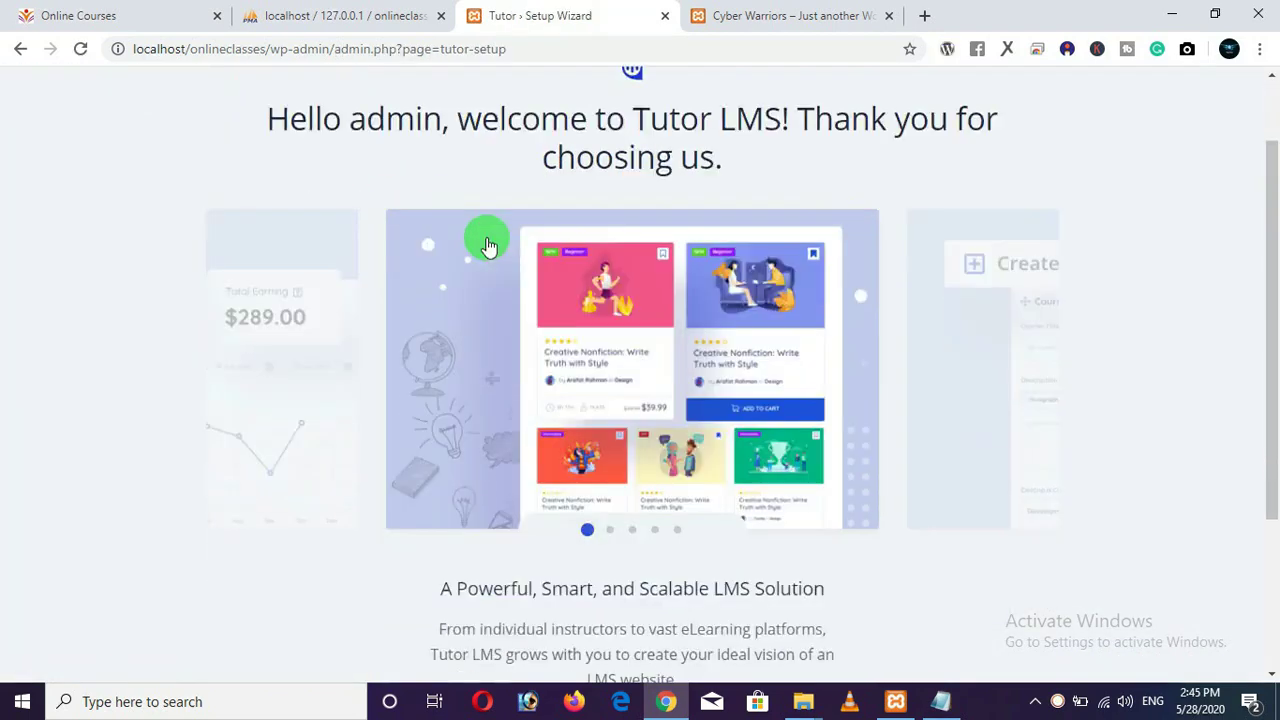
scroll(488, 246, down, 3)
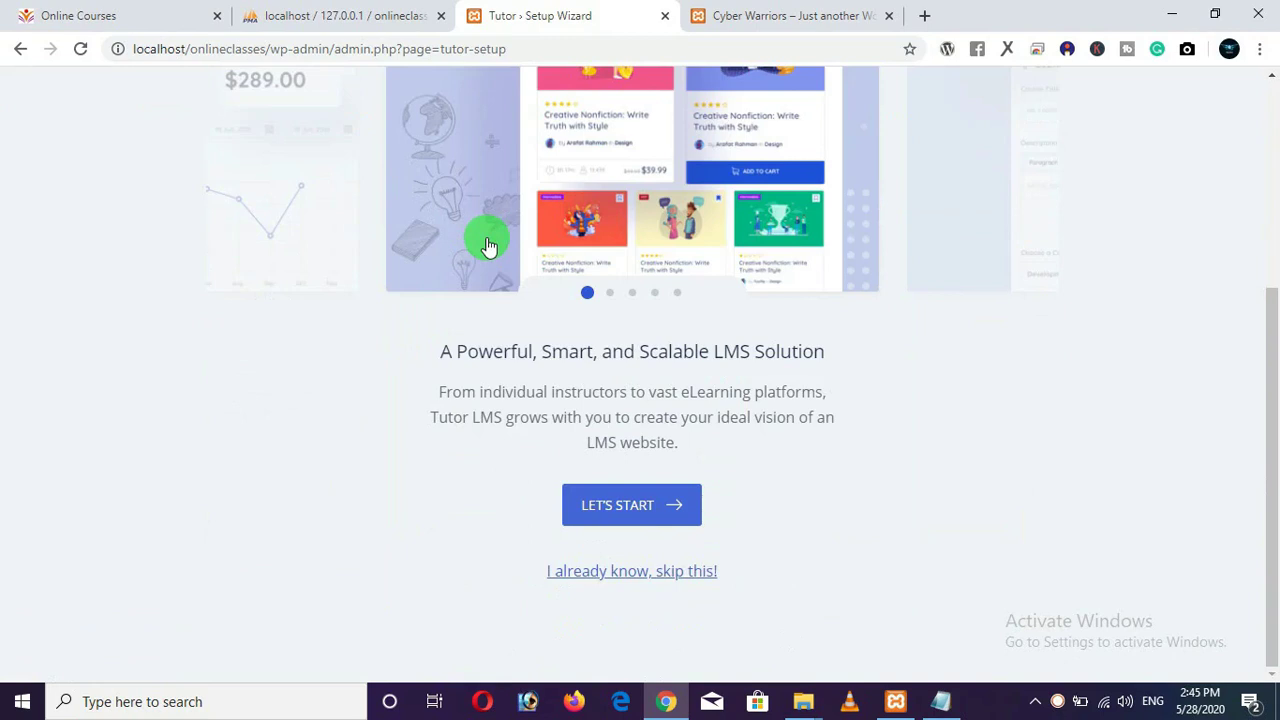
click(659, 572)
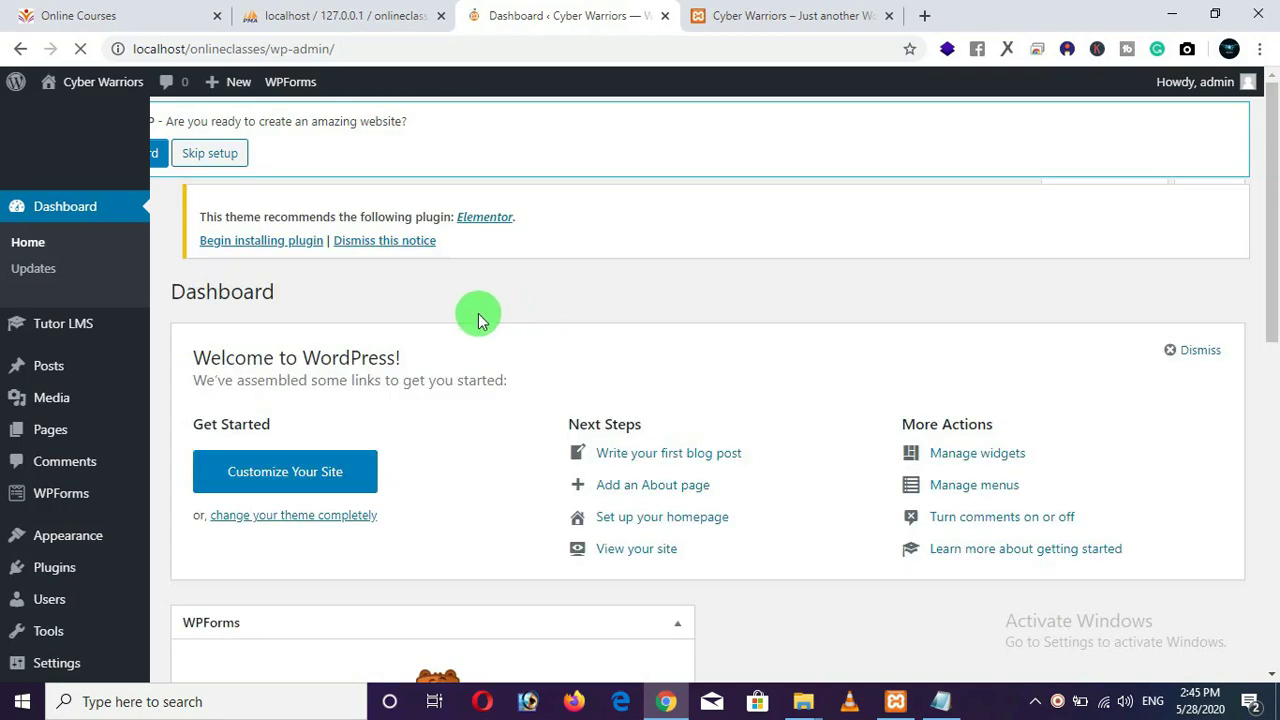
scroll(398, 313, down, 1)
scroll(398, 313, up, 2)
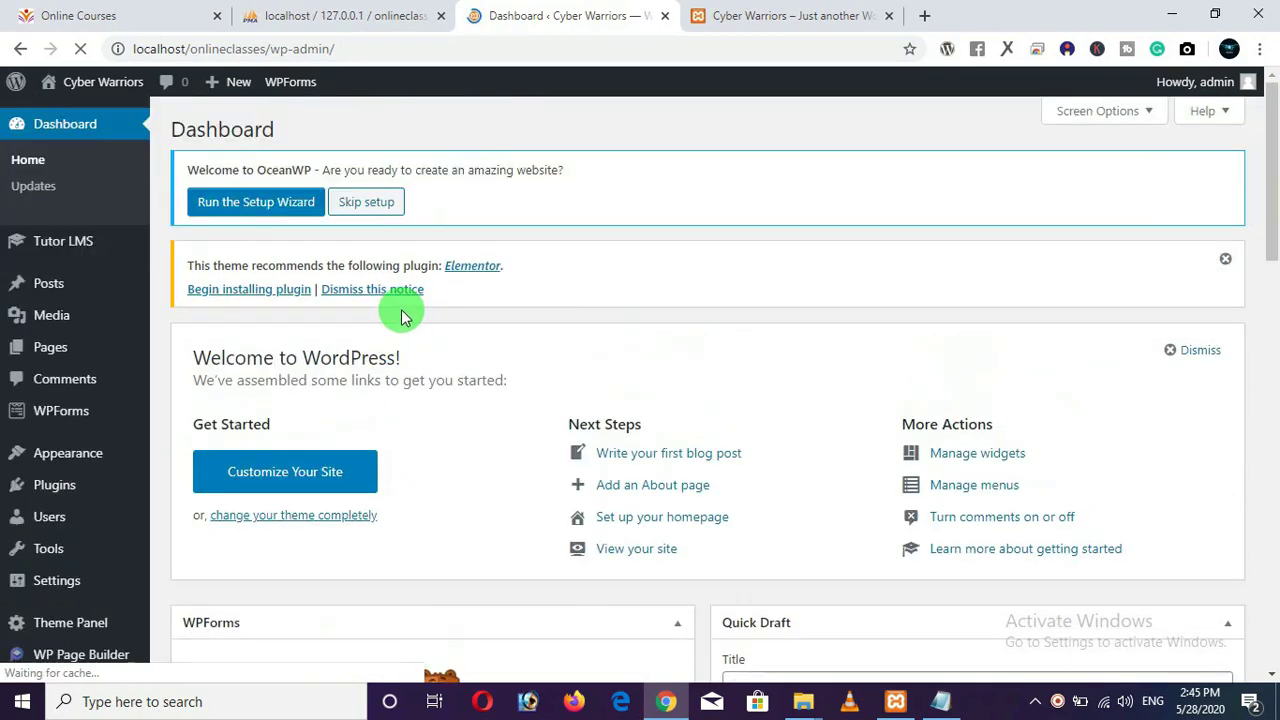
Reload the Cyber Warriors front-end tab to review it, then return to the Dashboard tab.
click(776, 15)
click(80, 49)
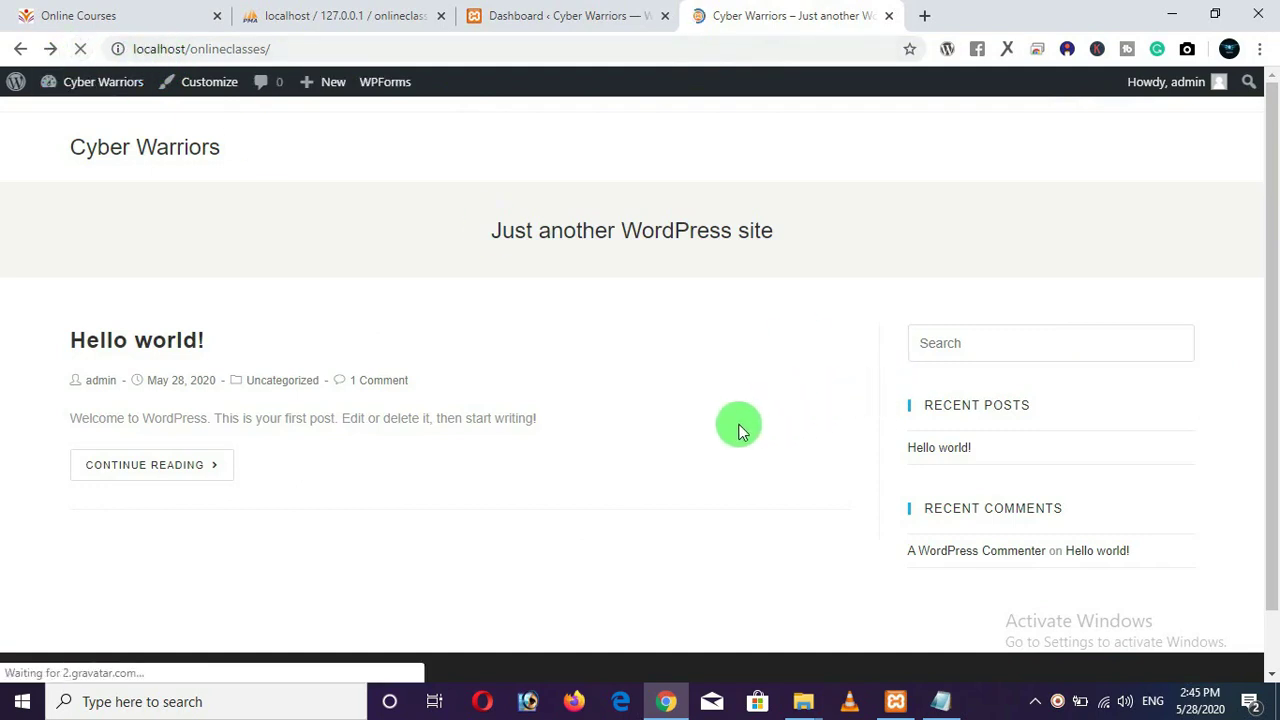
click(570, 16)
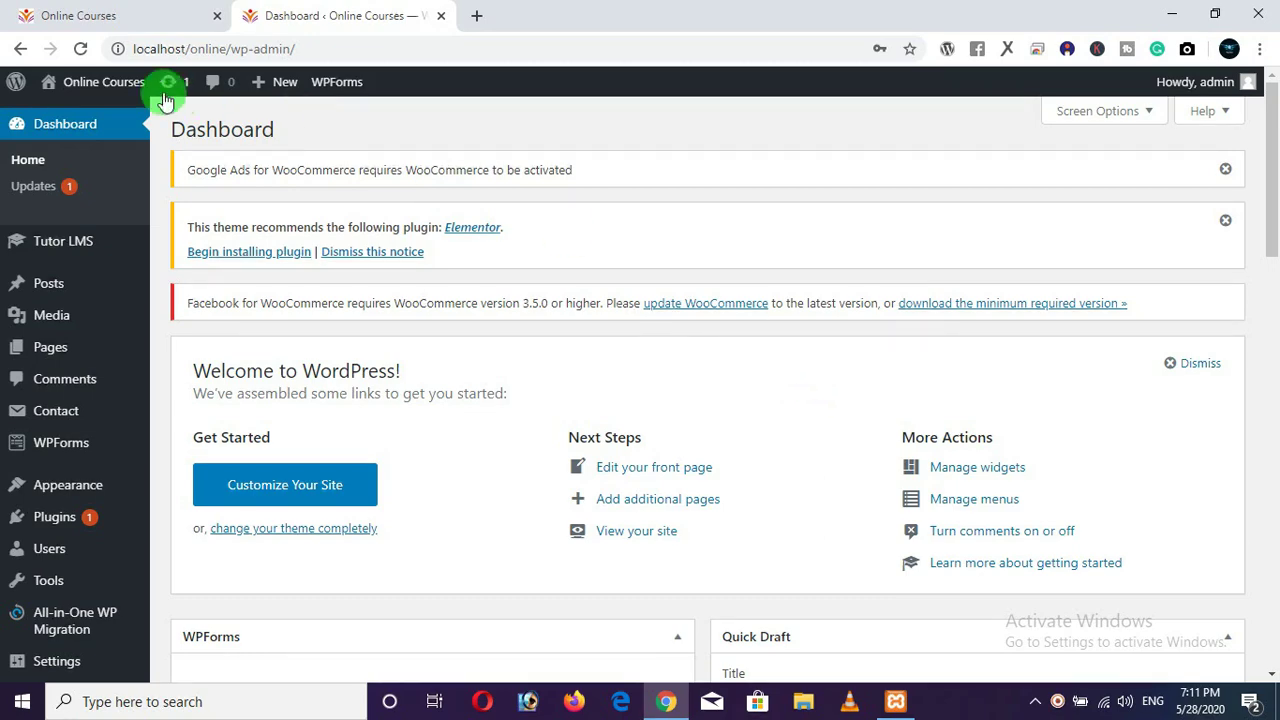
Open localhost/online/ in a new tab by pasting the dashboard URL without 'wp-admin/'.
click(104, 20)
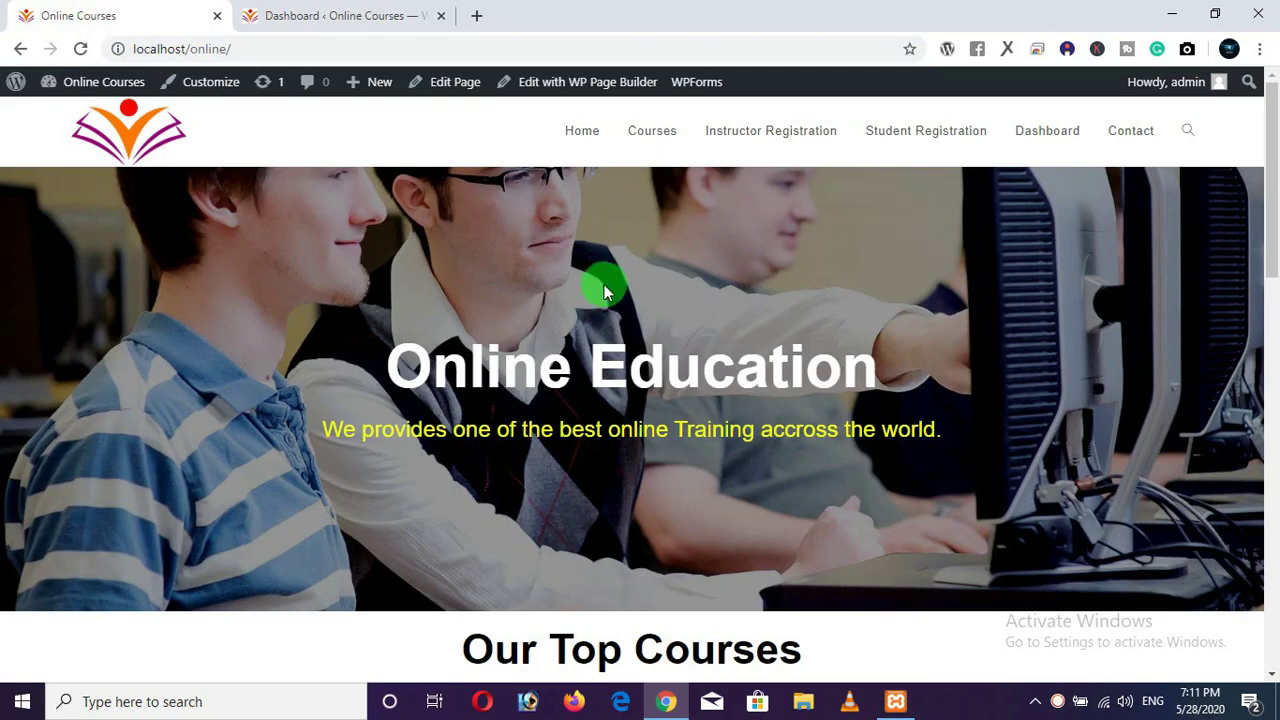
click(346, 18)
click(359, 44)
key(ctrl+c)
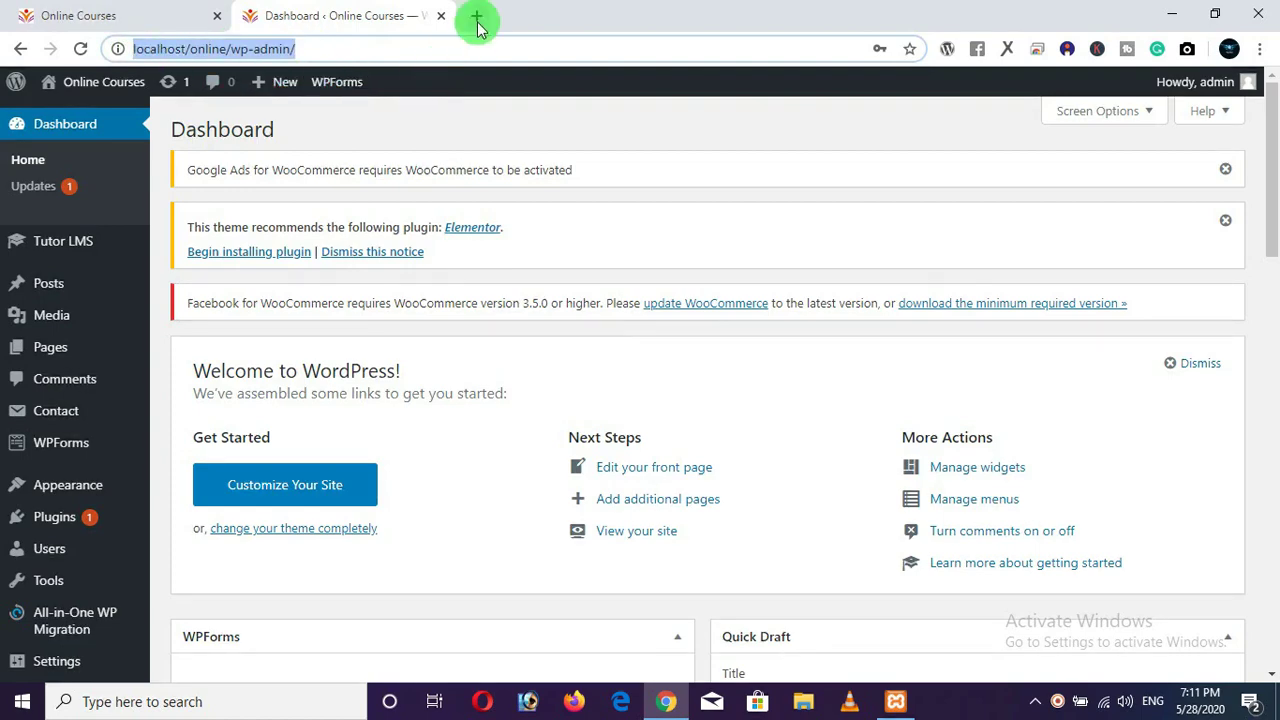
click(476, 16)
key(ctrl+v)
drag(281, 48, 446, 48)
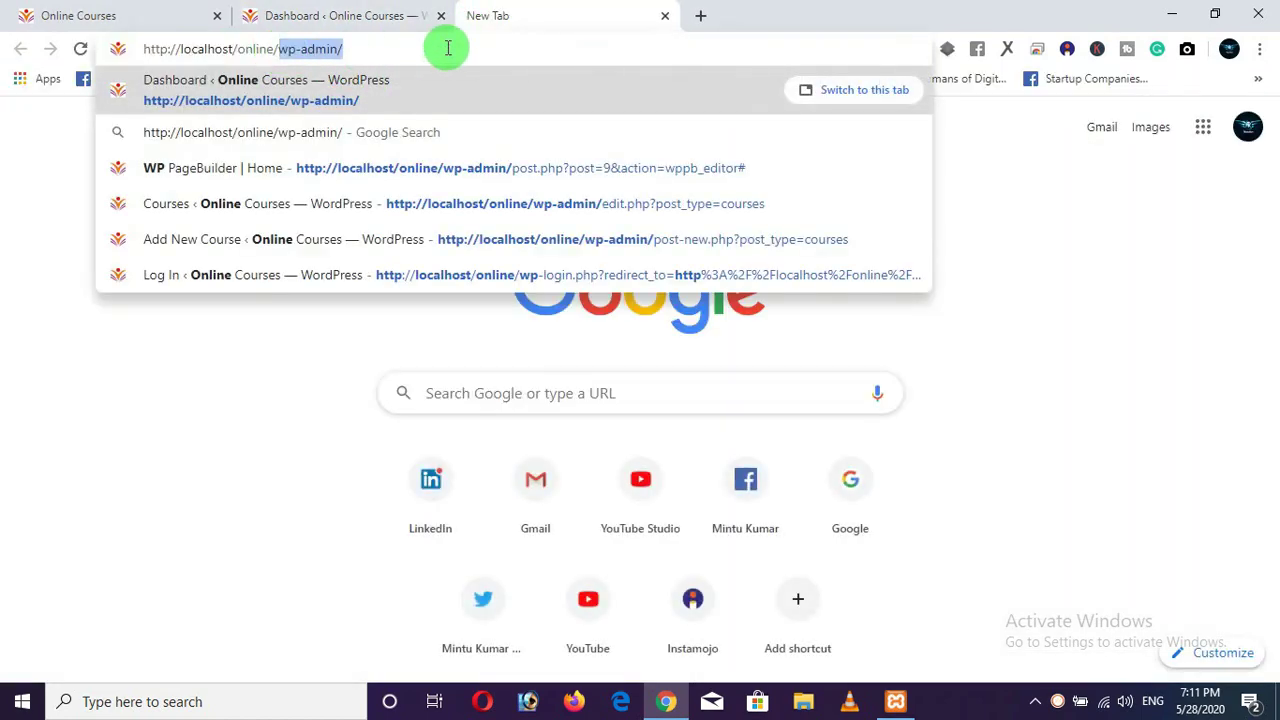
key(BackSpace)
key(Return)
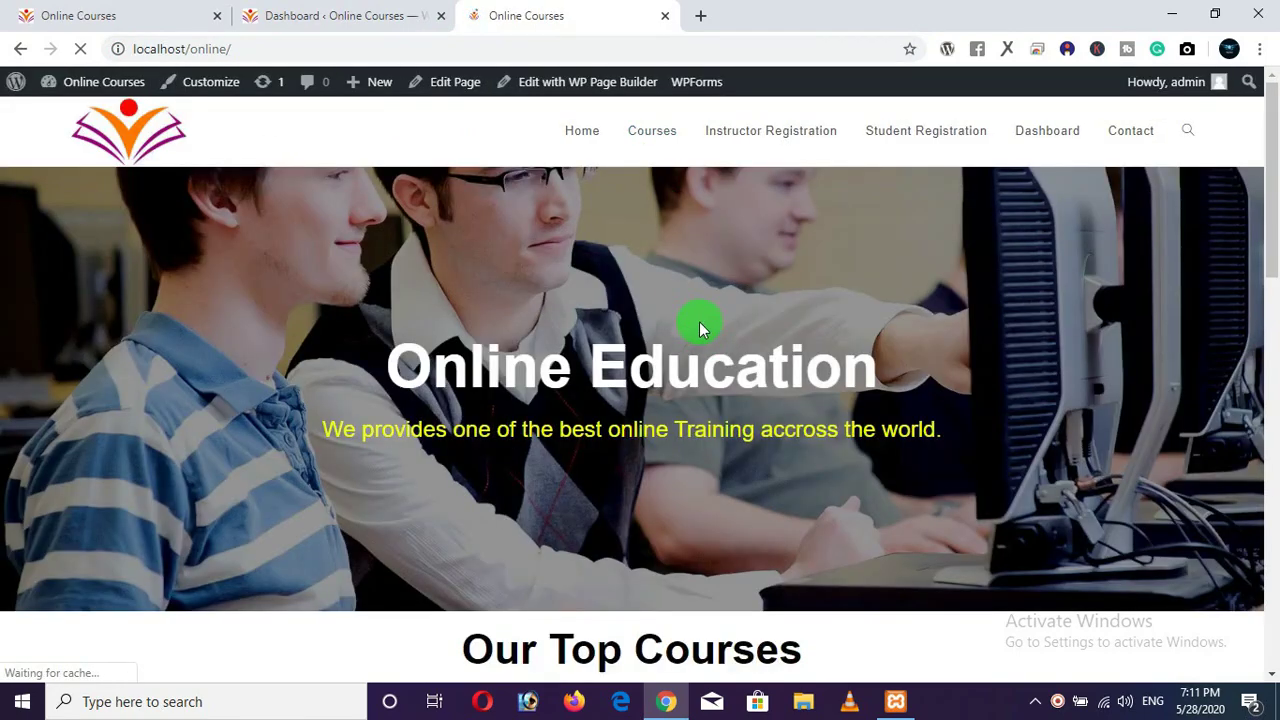
Change the address to localhost/onlineclasses to load the Cyber Warriors site.
drag(191, 48, 315, 43)
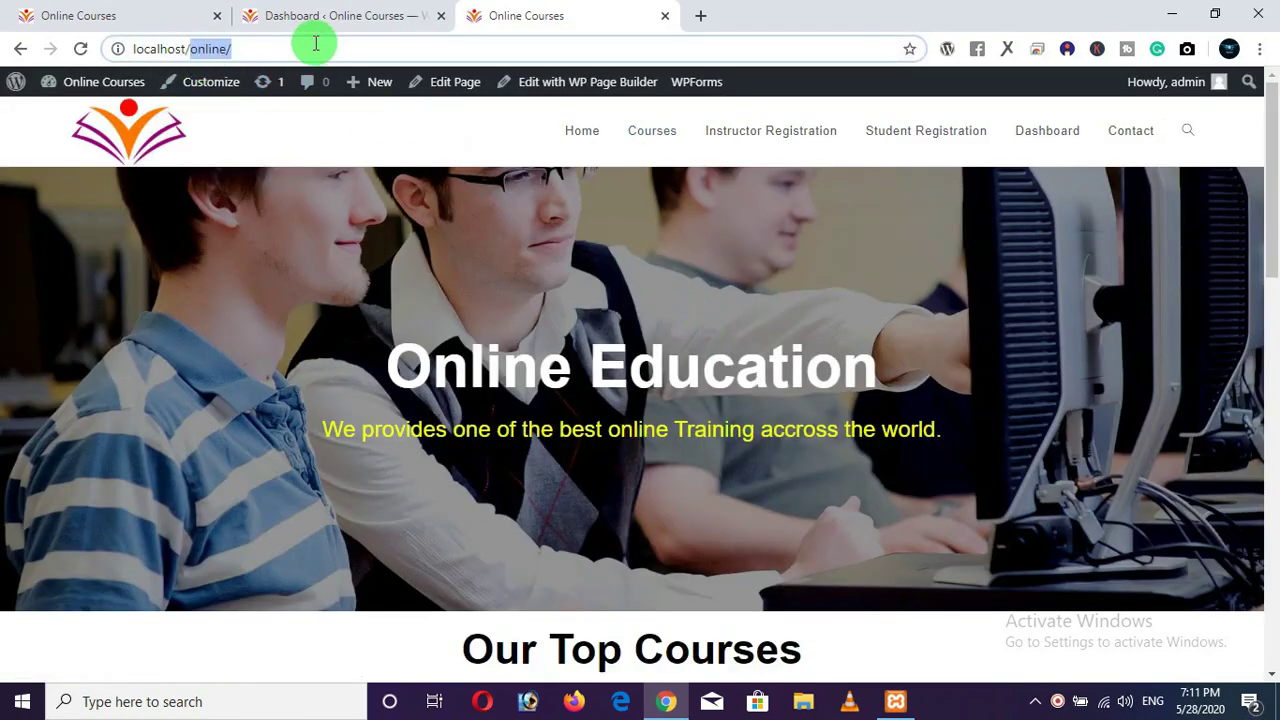
click(252, 46)
key(BackSpace)
text(co)
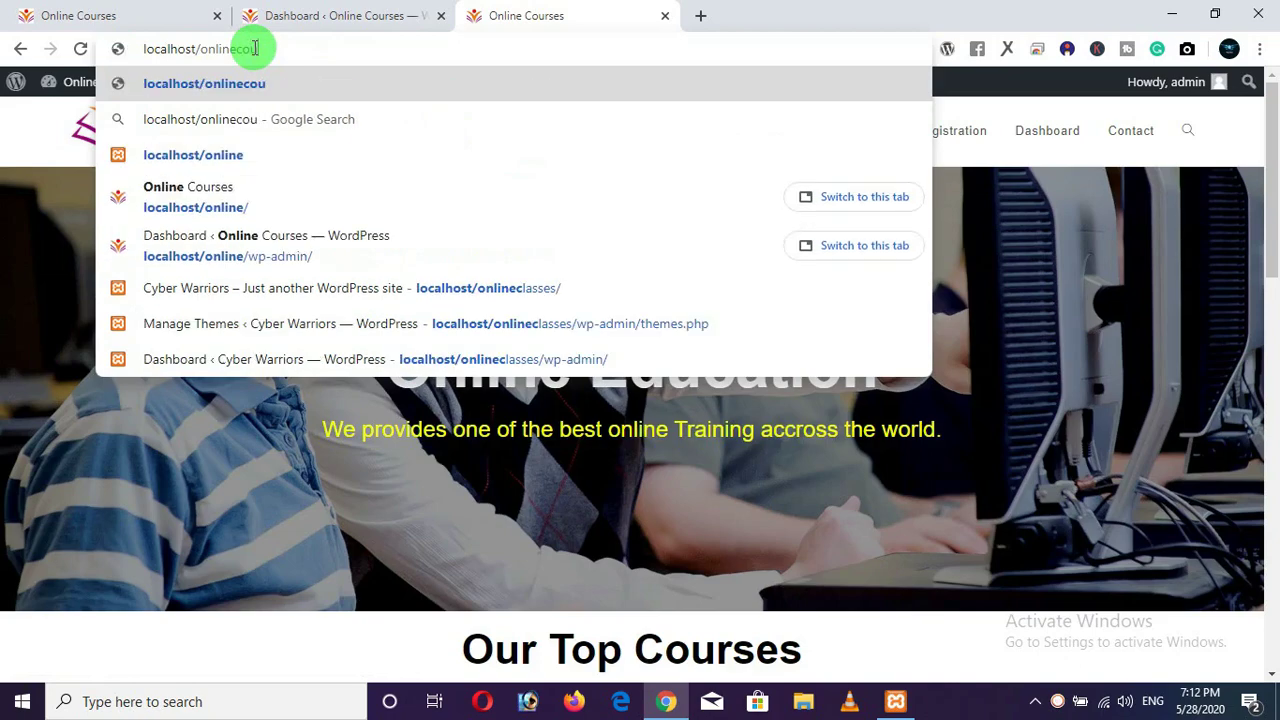
key(BackSpace)
text(lasses)
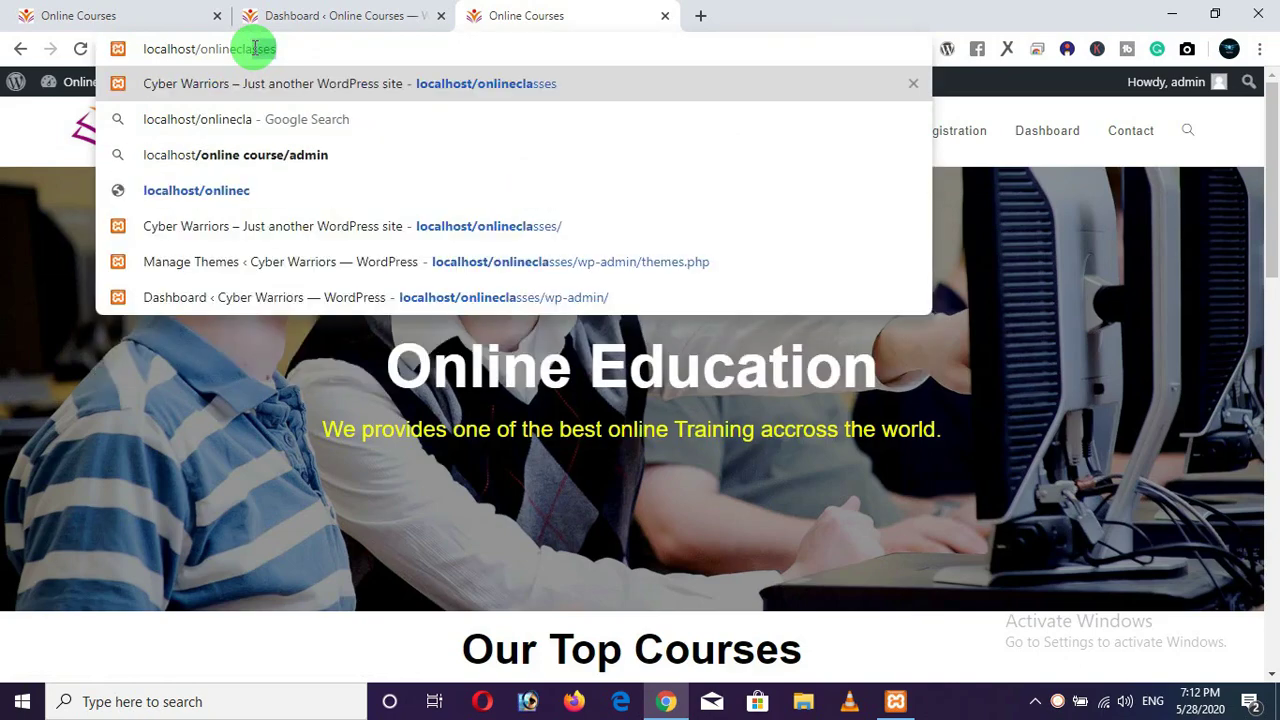
key(Return)
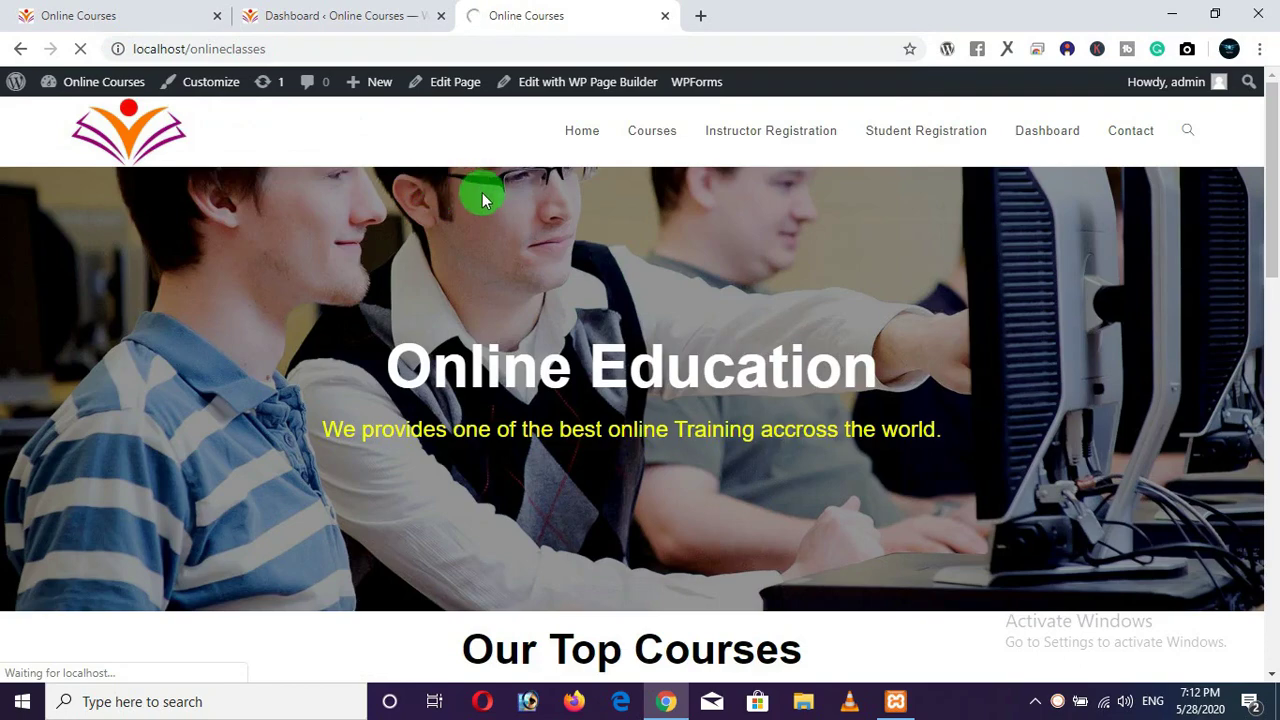
Close the Online Courses dashboard tab and switch to the Cyber Warriors tab.
click(338, 15)
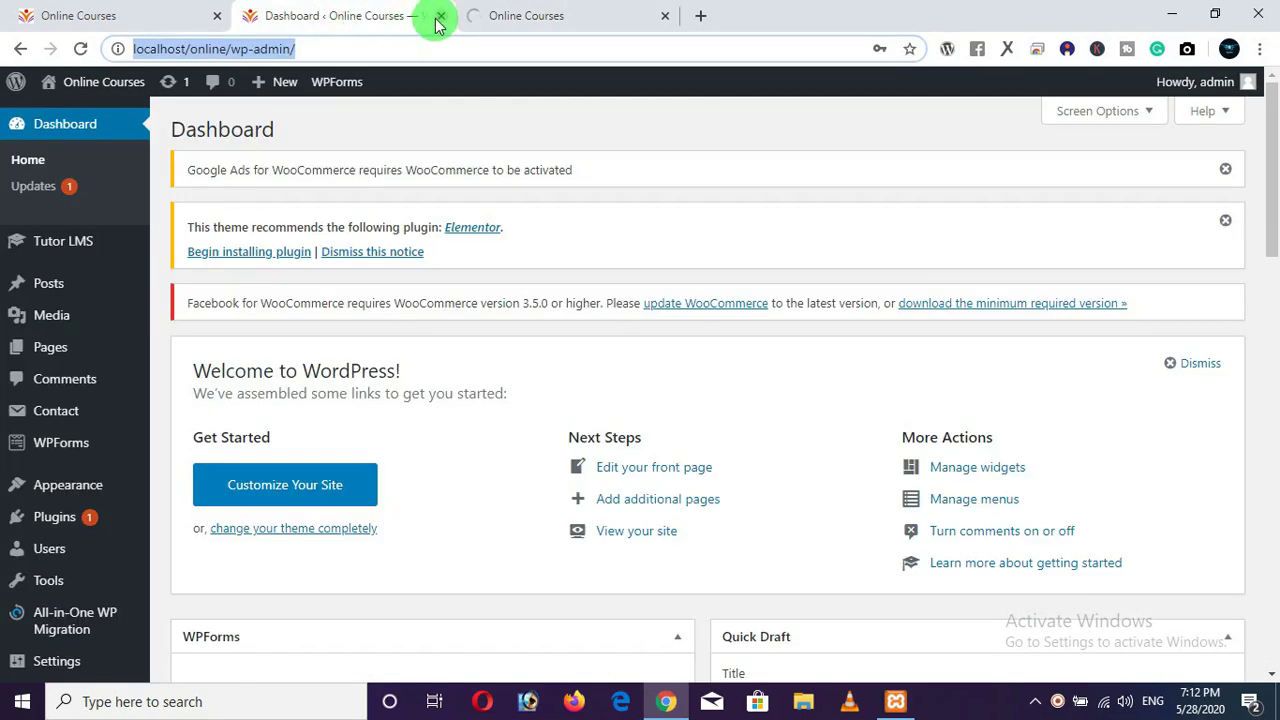
click(440, 17)
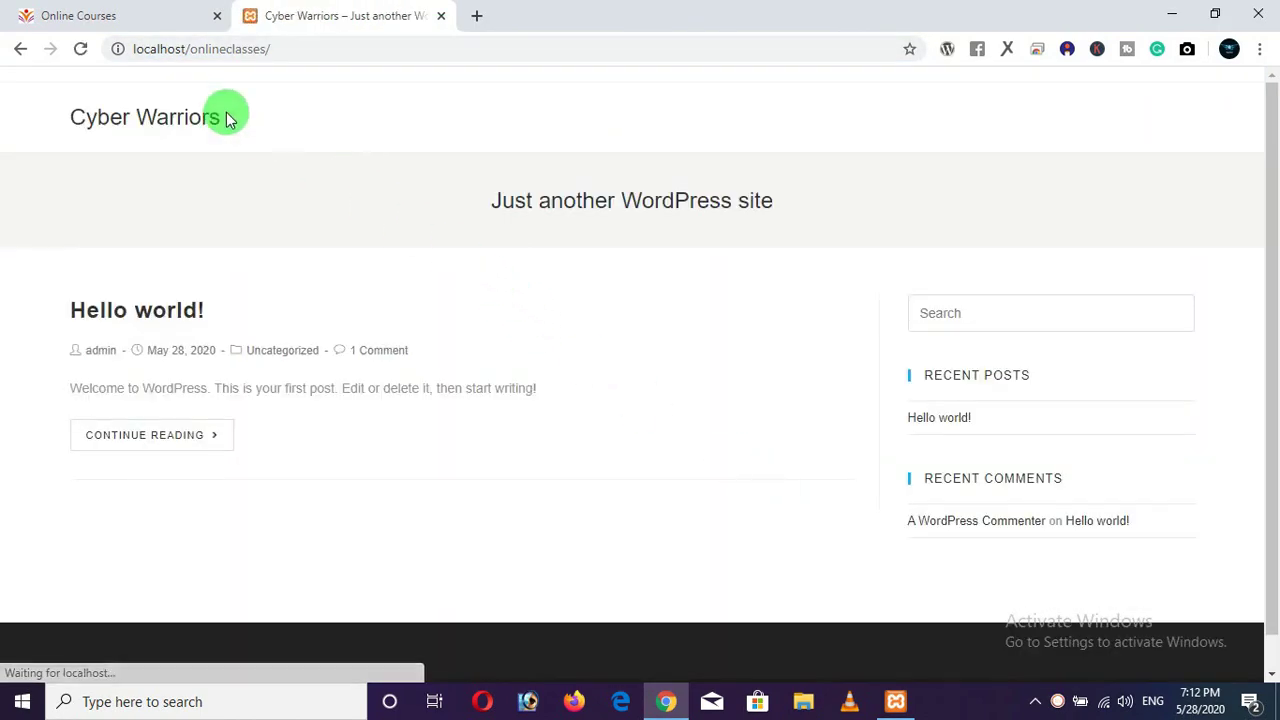
click(155, 18)
click(300, 15)
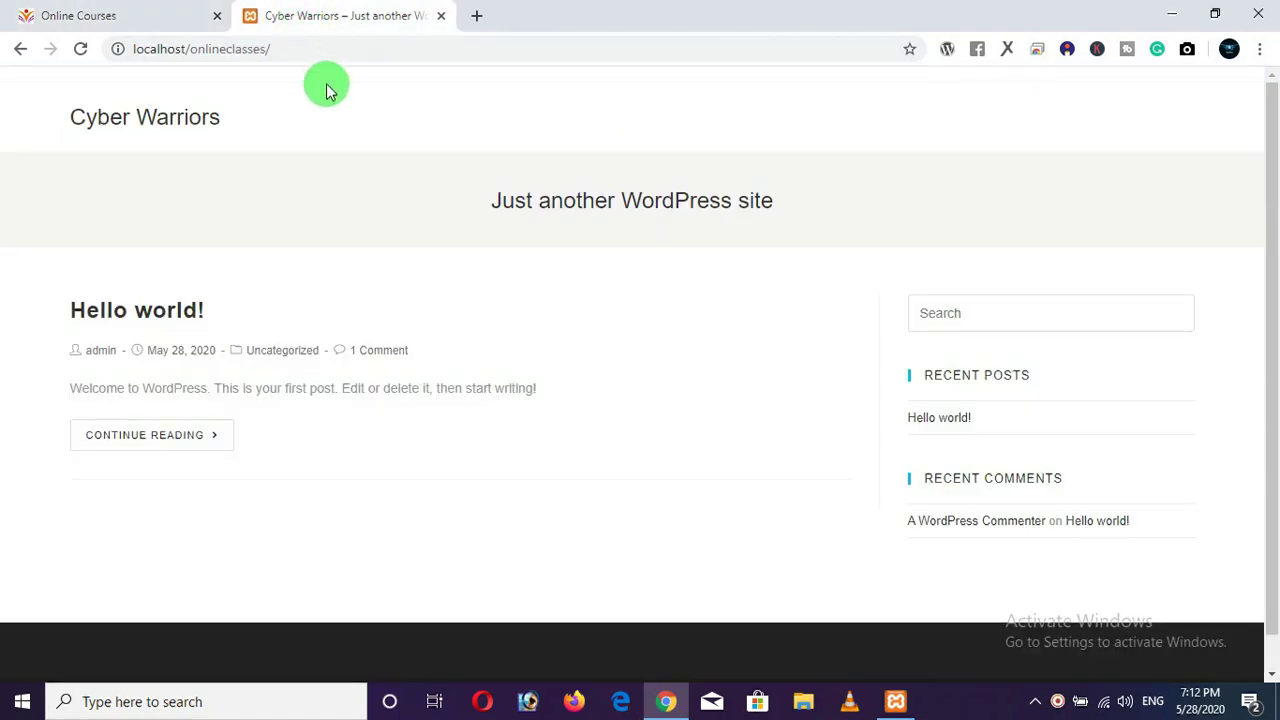
click(346, 54)
key(ctrl+c)
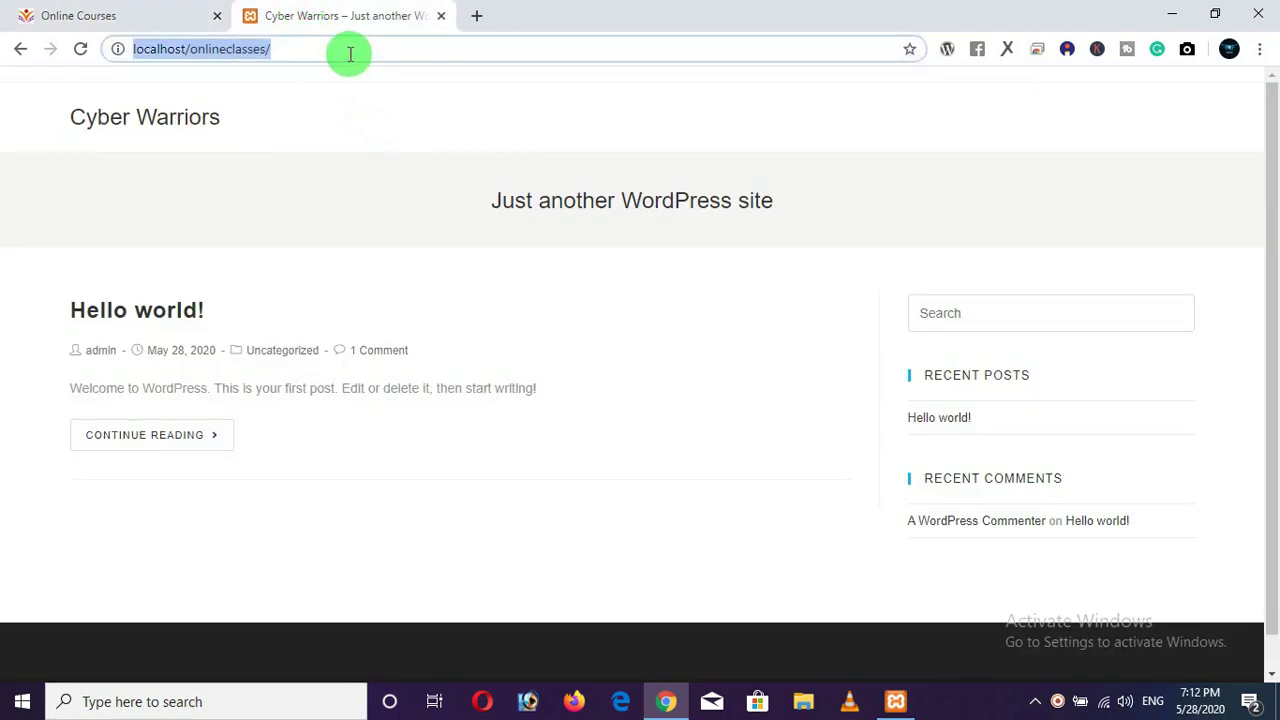
click(393, 190)
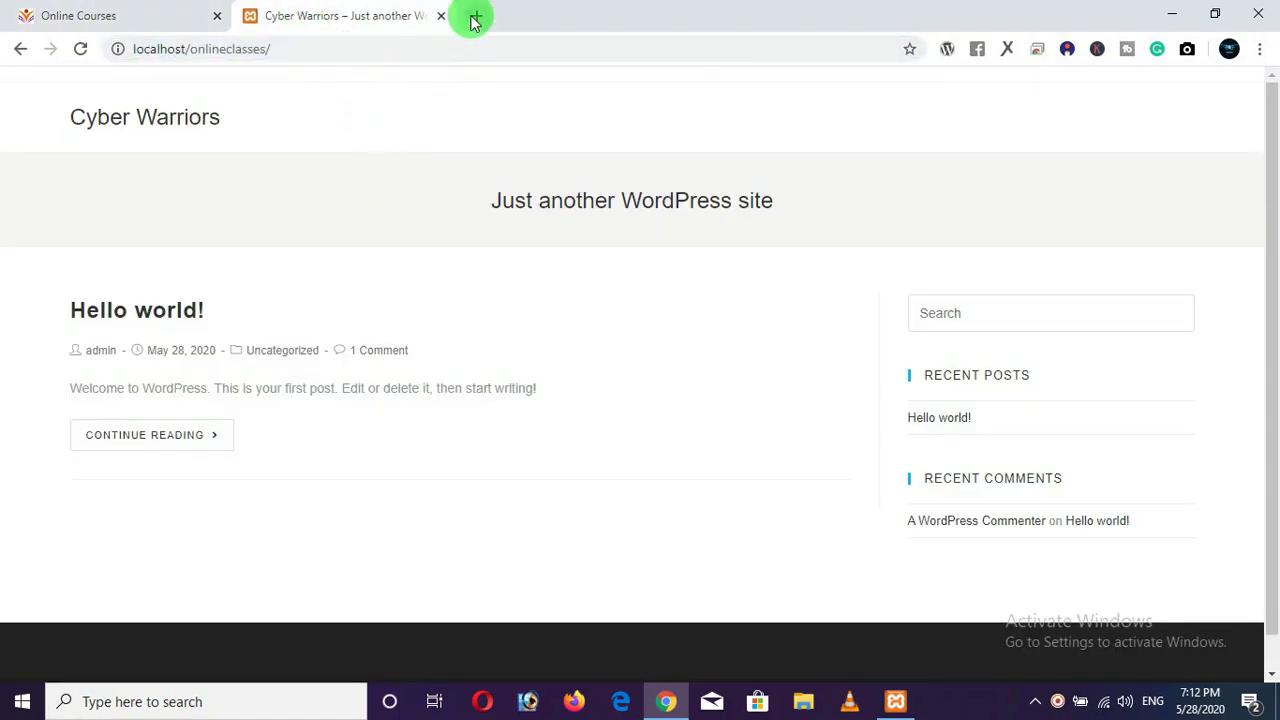
Open localhost/onlineclasses/wp-admin in a new tab, sign in, then log out via Howdy.
click(474, 16)
key(ctrl+v)
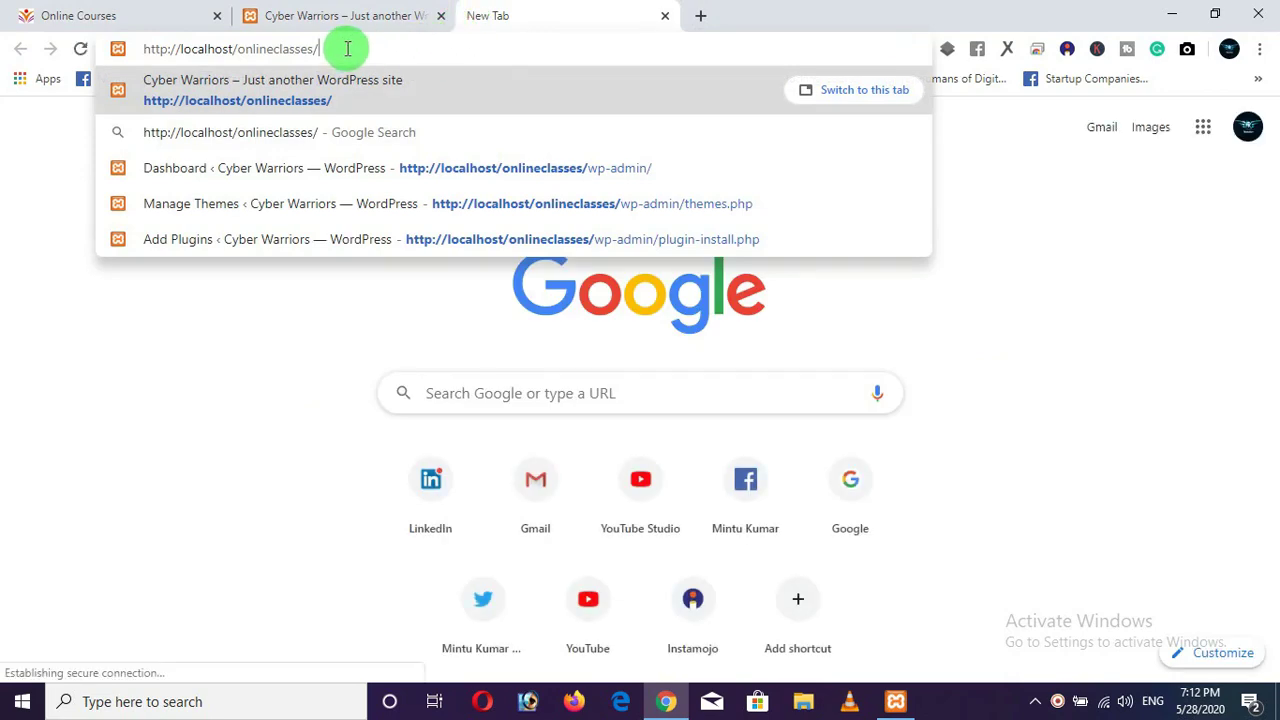
text(wp)
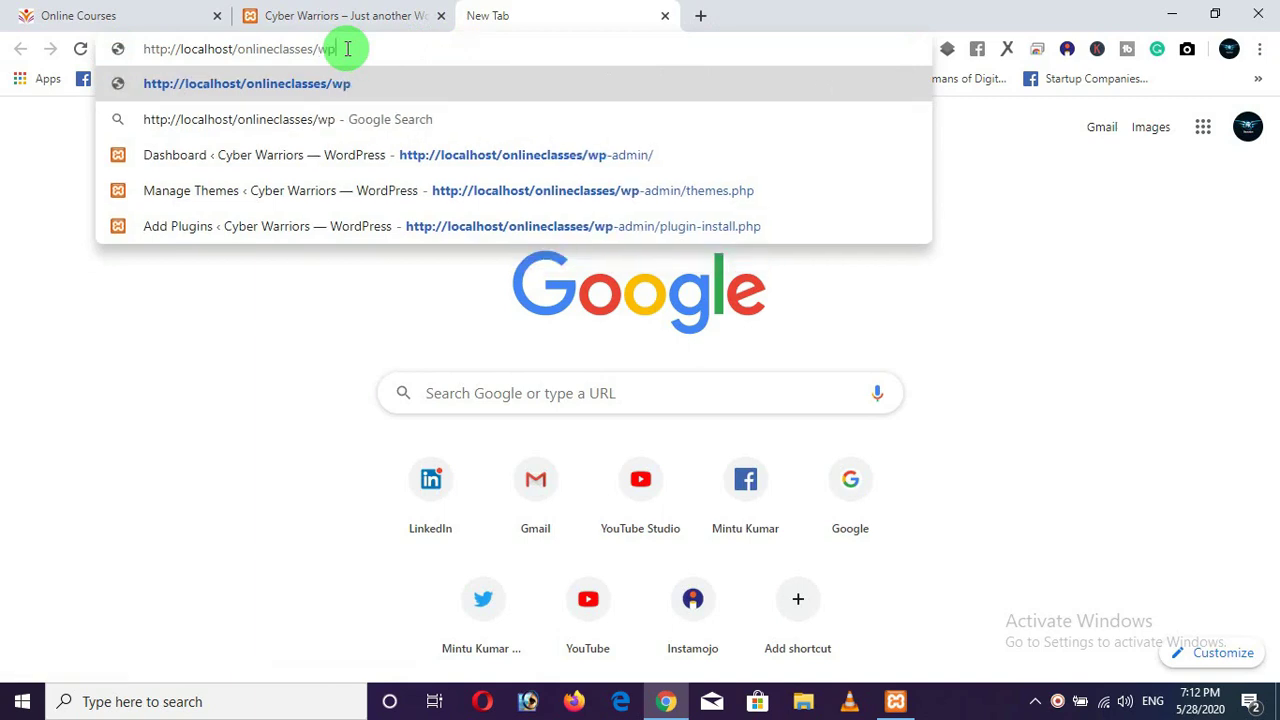
text(-admin)
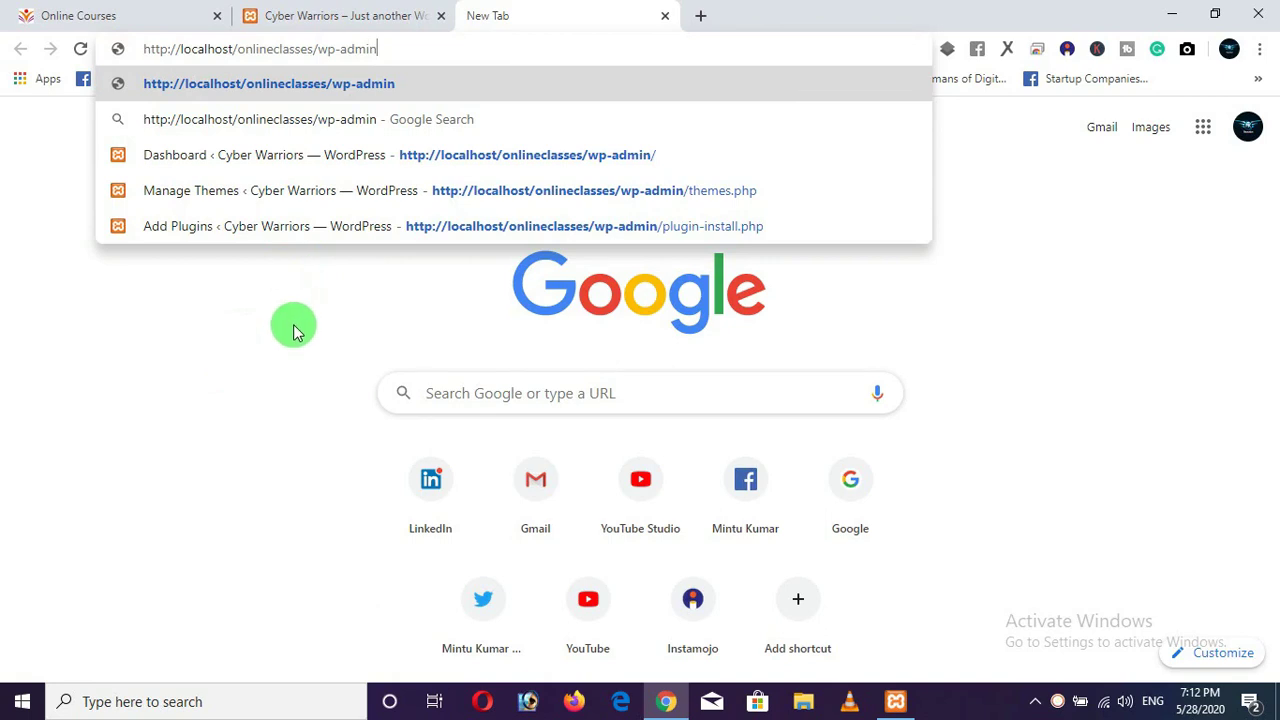
key(Return)
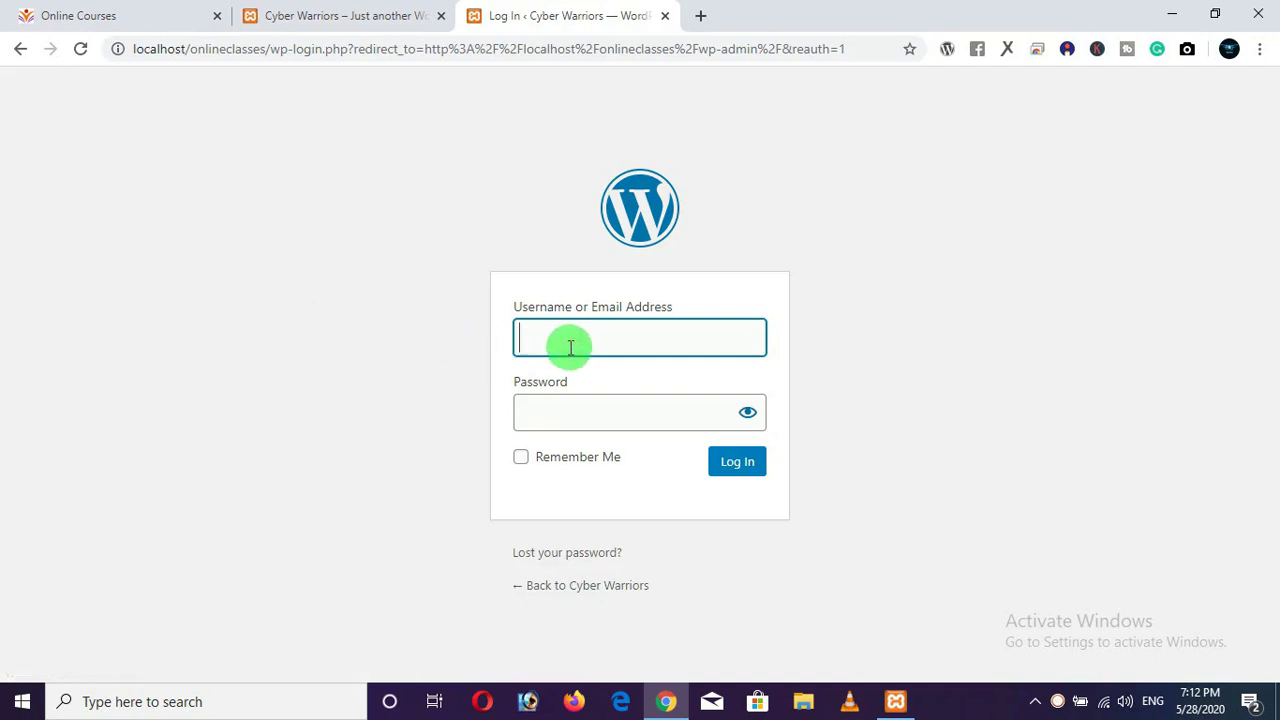
text(admin)
key(Tab)
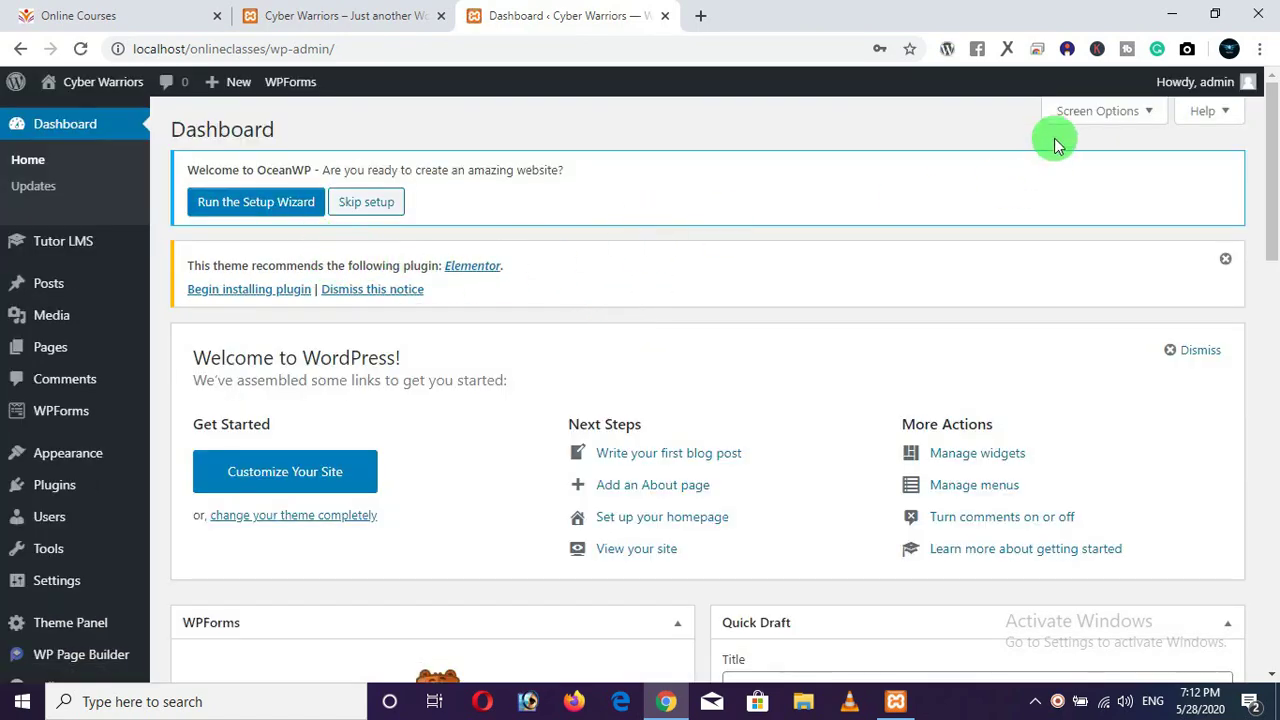
mouse_move(1203, 85)
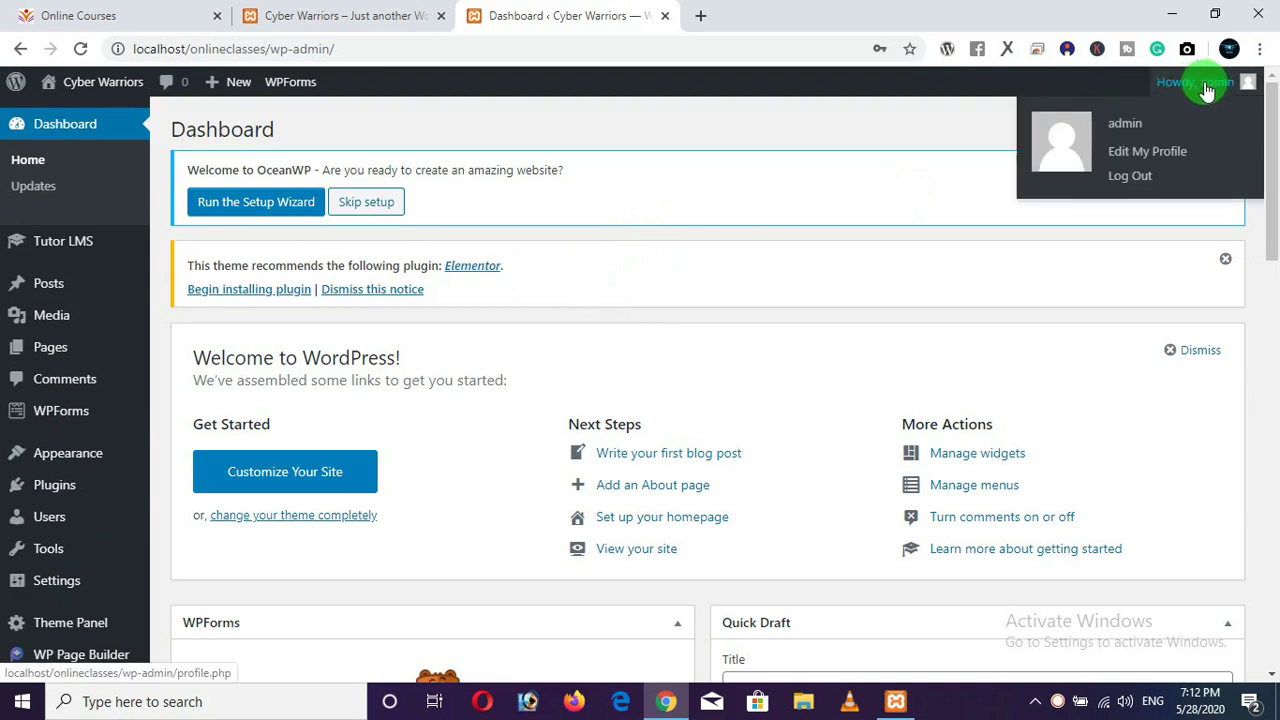
click(1126, 177)
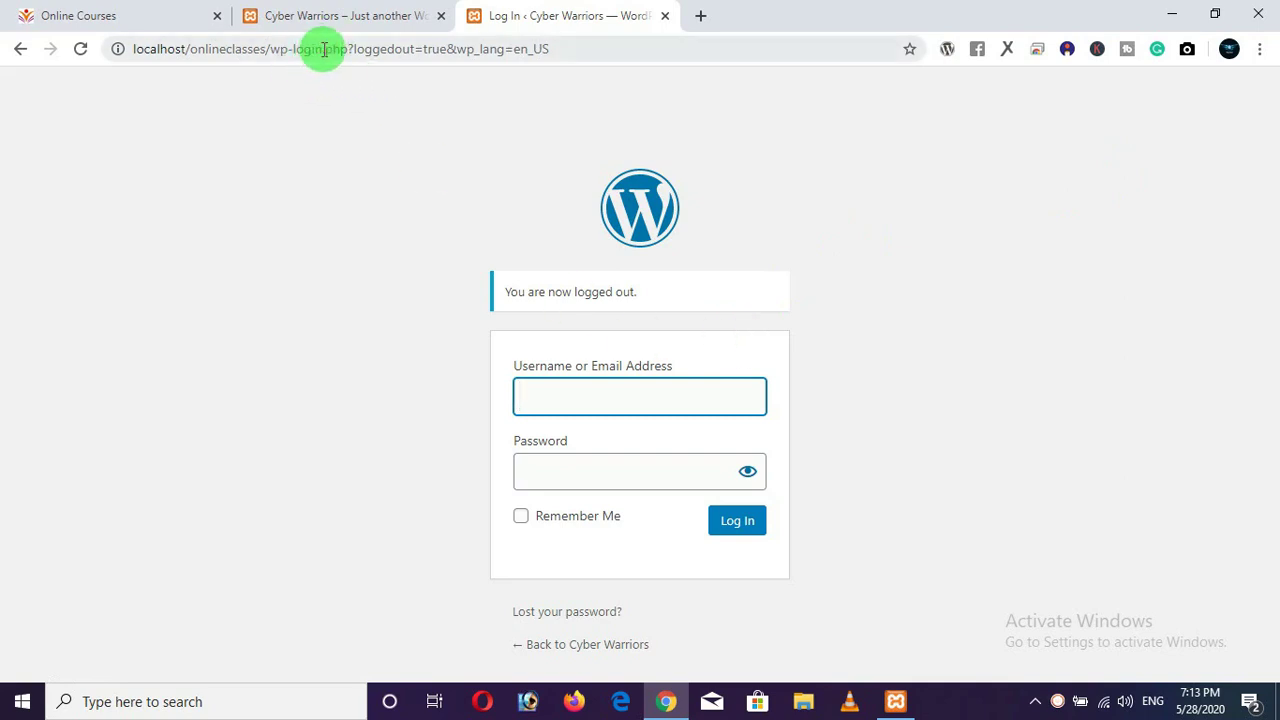
Return to the wp-admin address and log in again with the administrator username and password.
drag(294, 53, 651, 80)
text(admin)
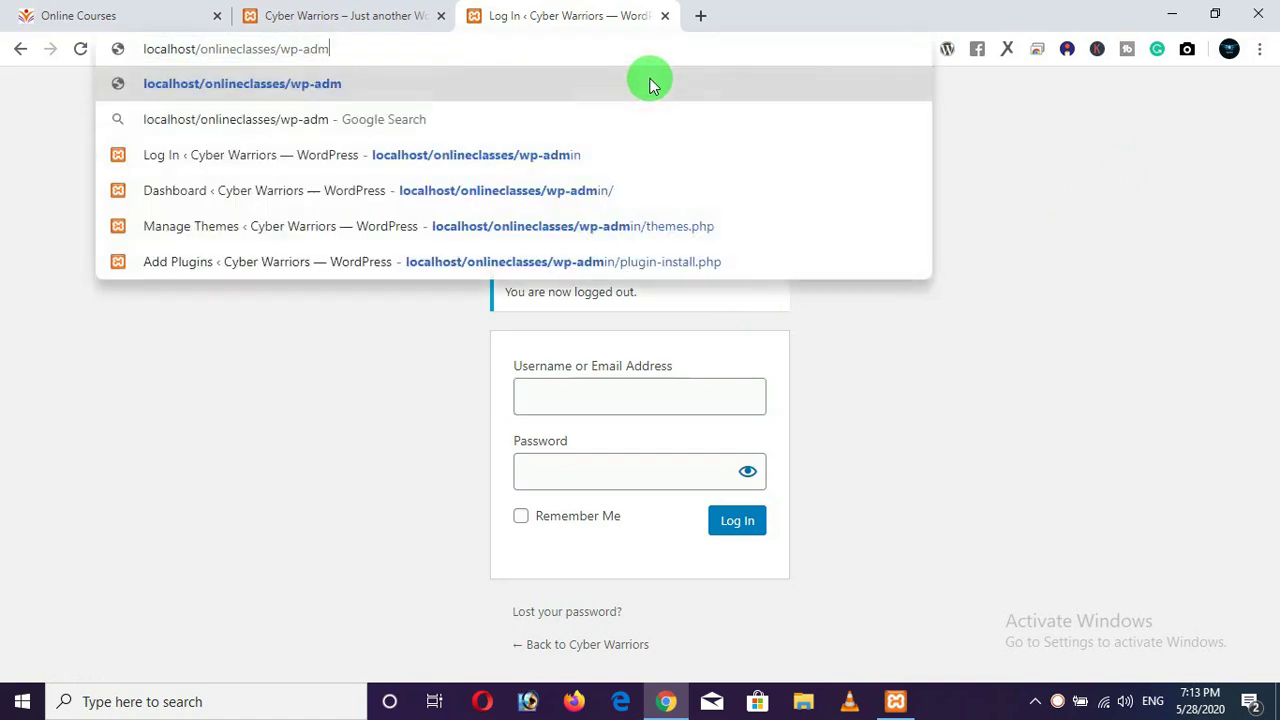
key(Return)
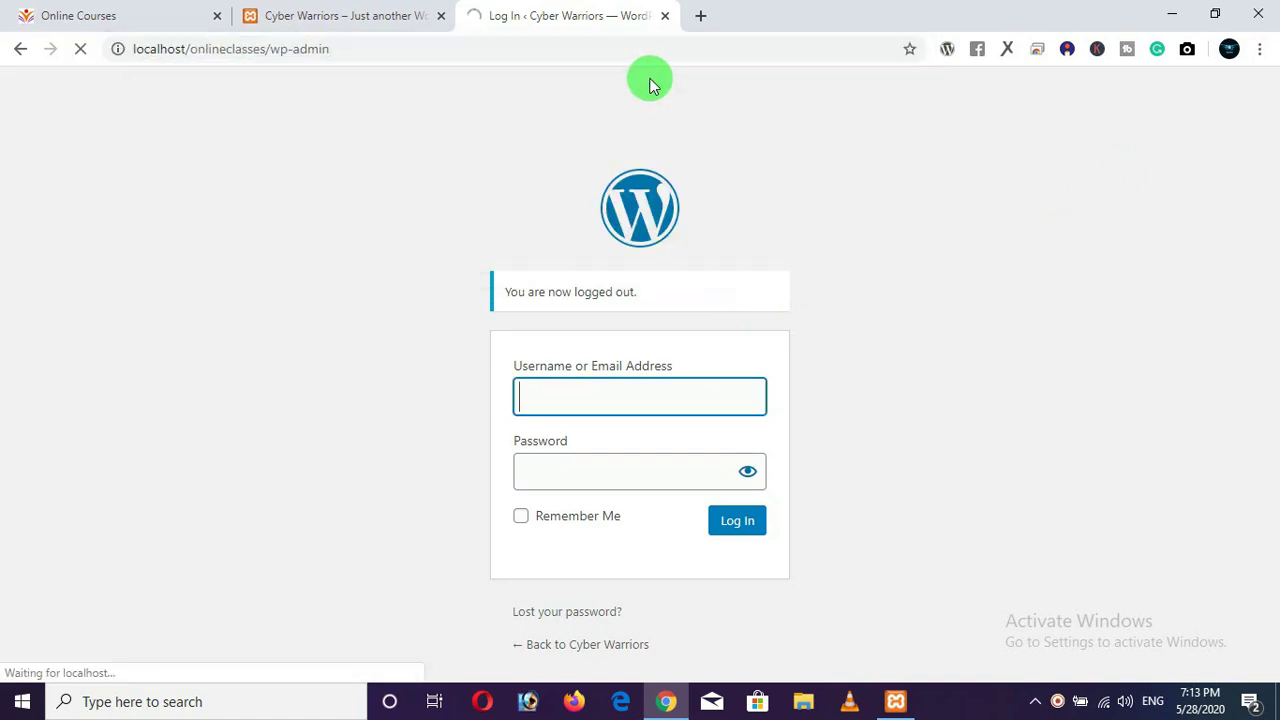
text(admin)
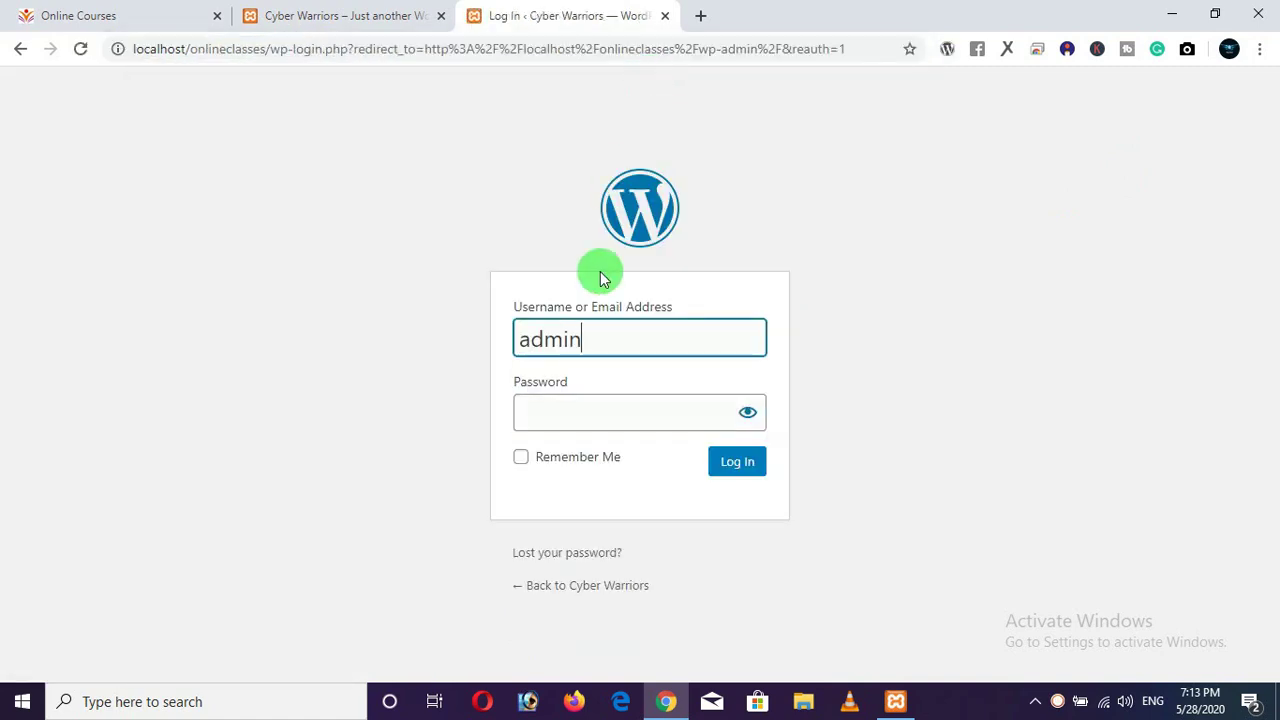
key(Tab)
text(admin123)
key(Return)
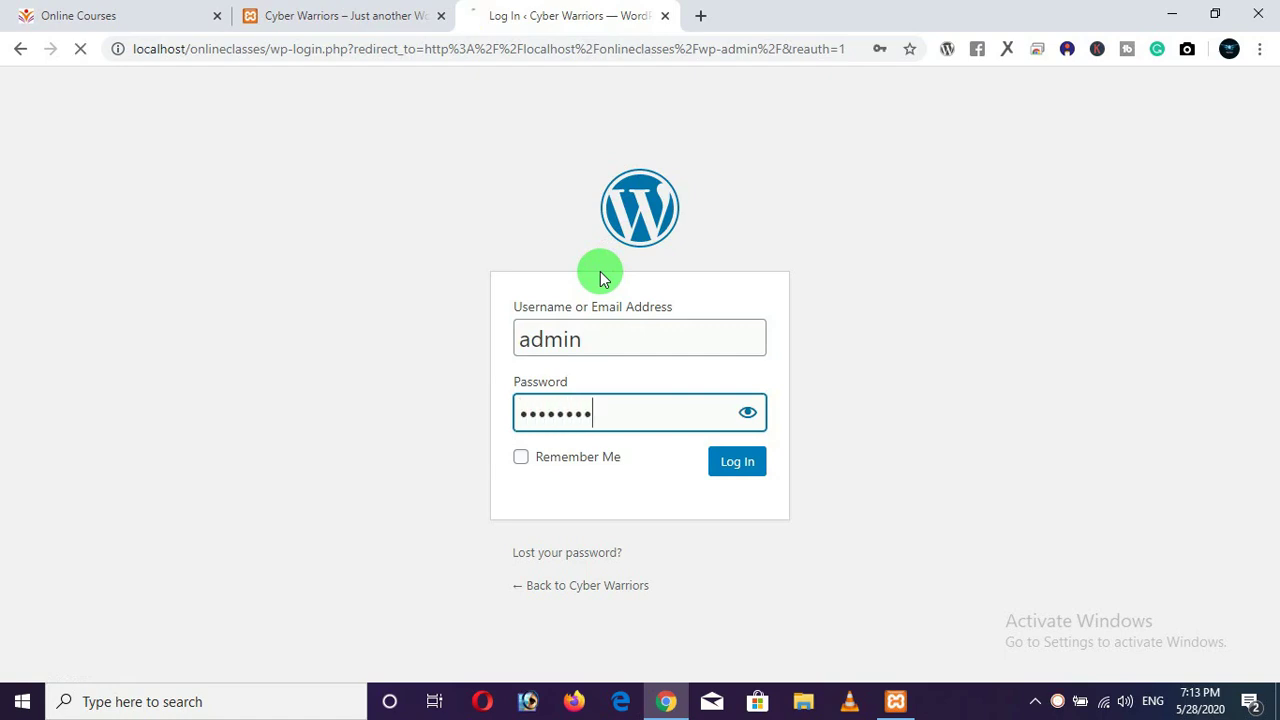
click(360, 30)
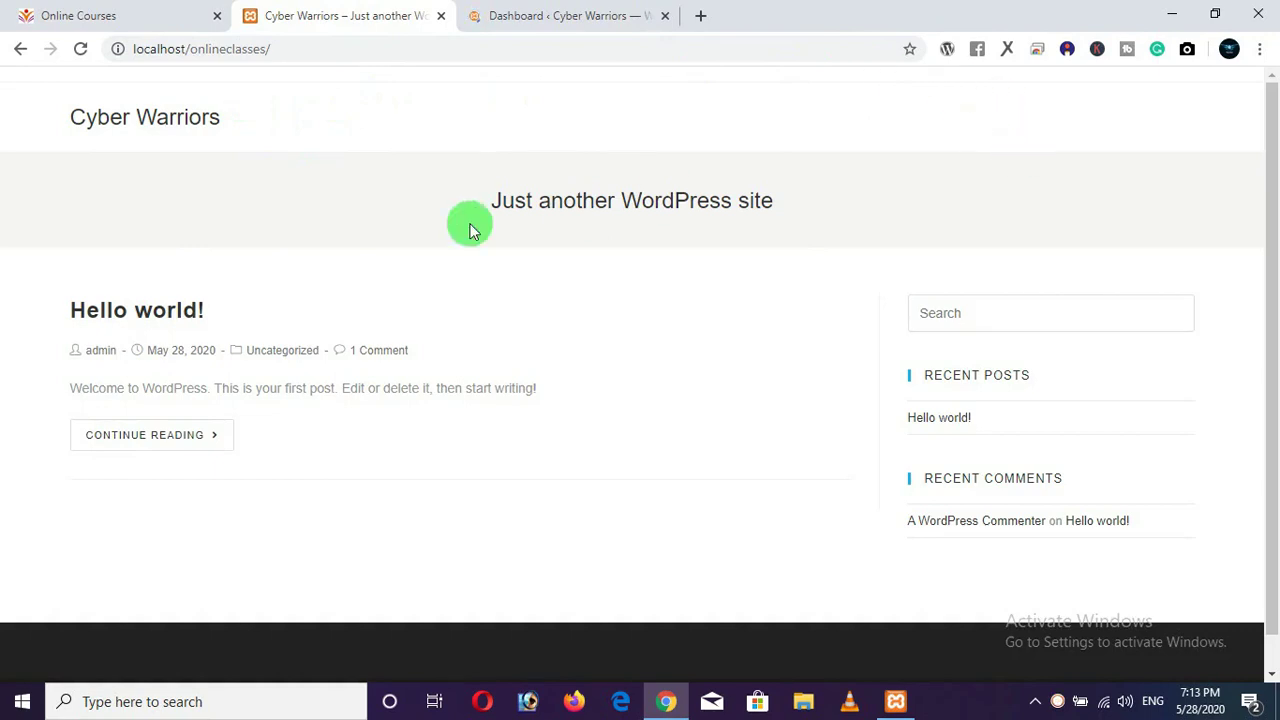
From the Cyber Warriors dashboard, start a new blank page in Pages > Add New.
click(142, 18)
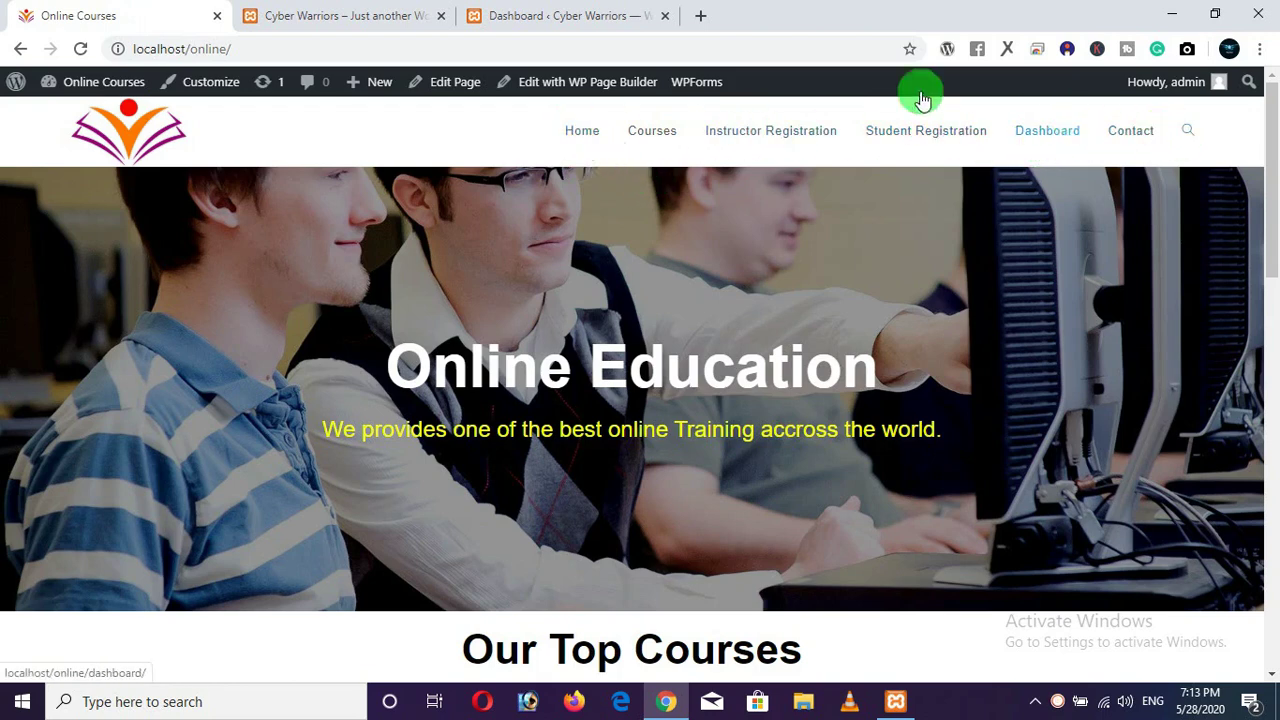
click(507, 30)
click(387, 17)
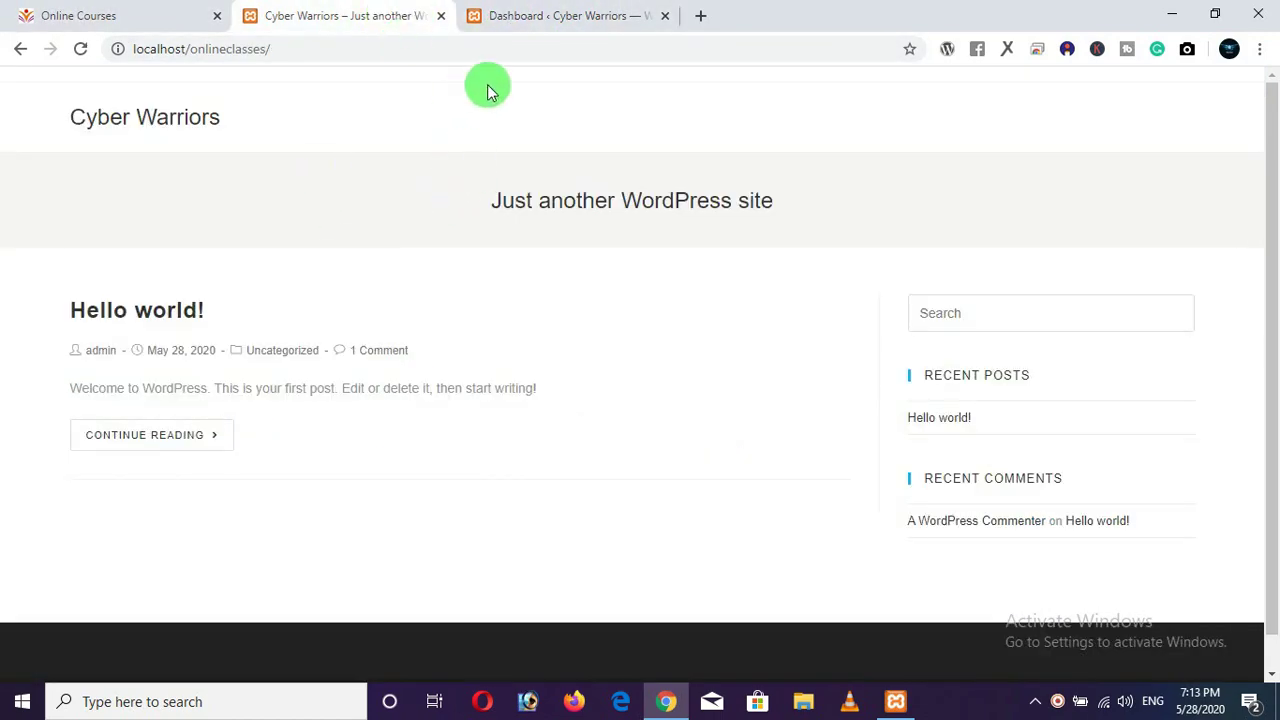
click(533, 17)
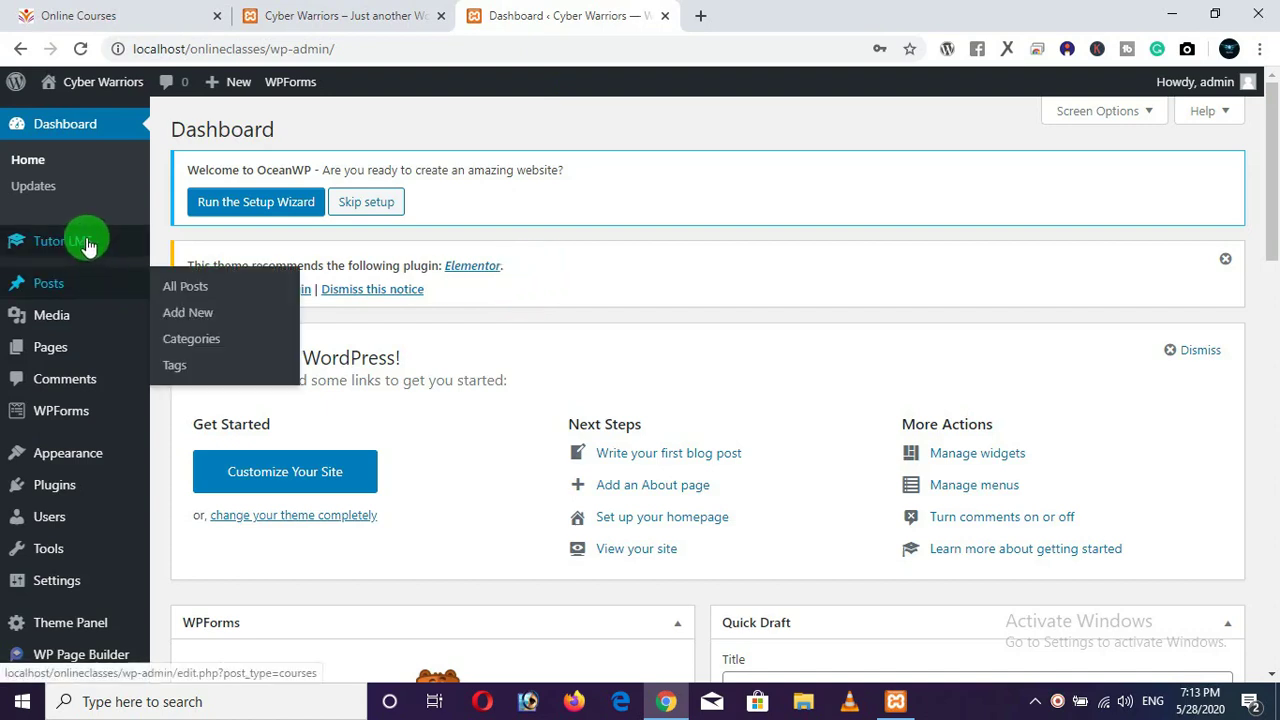
mouse_move(63, 357)
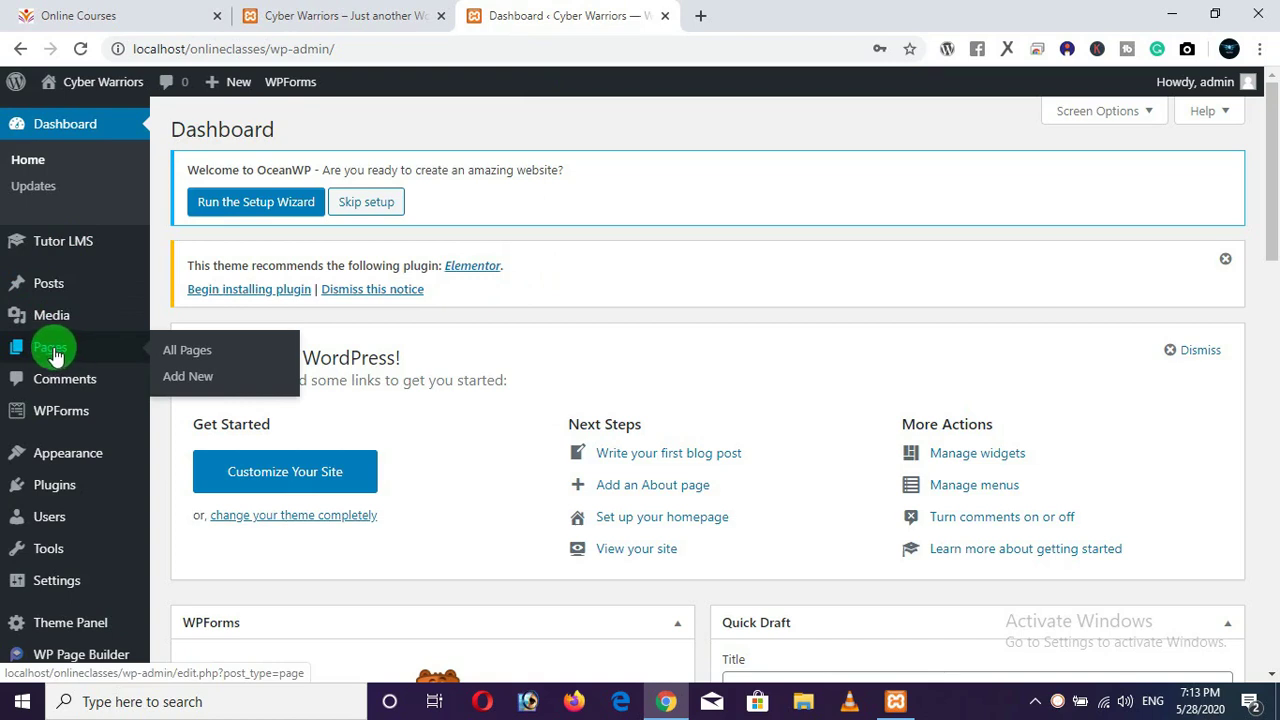
click(199, 381)
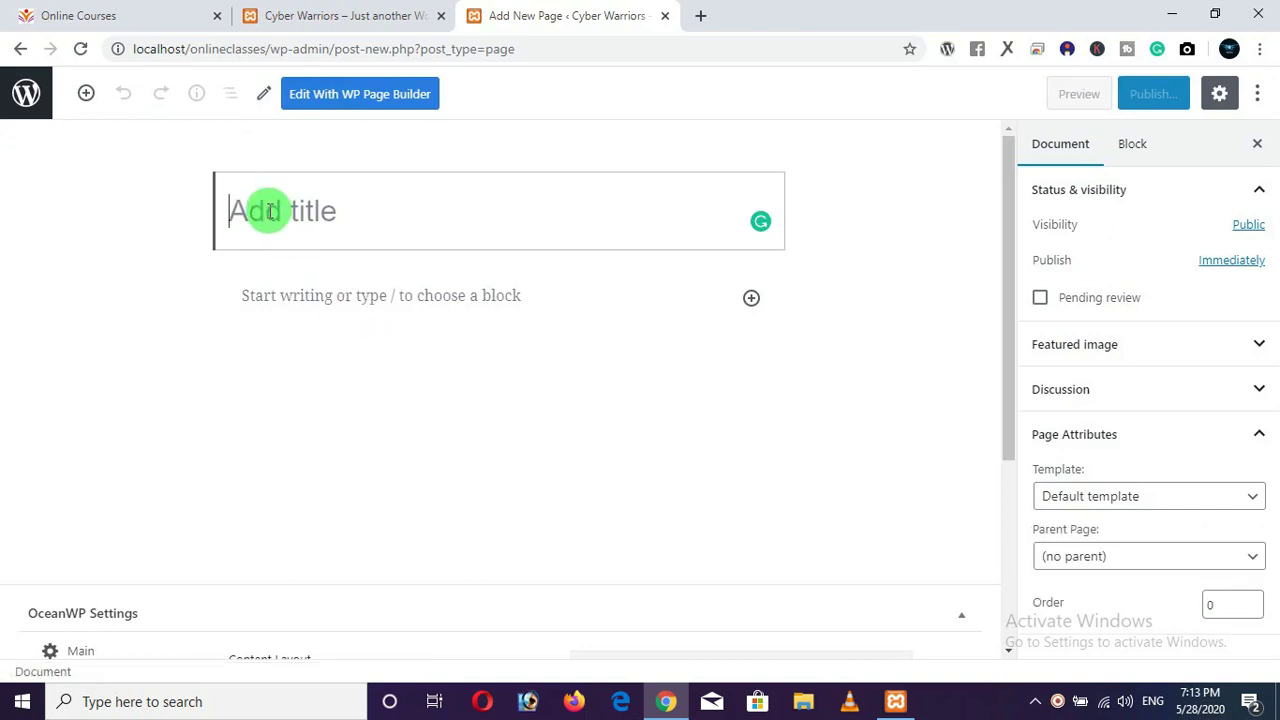
Title the new page 'Home'.
click(410, 232)
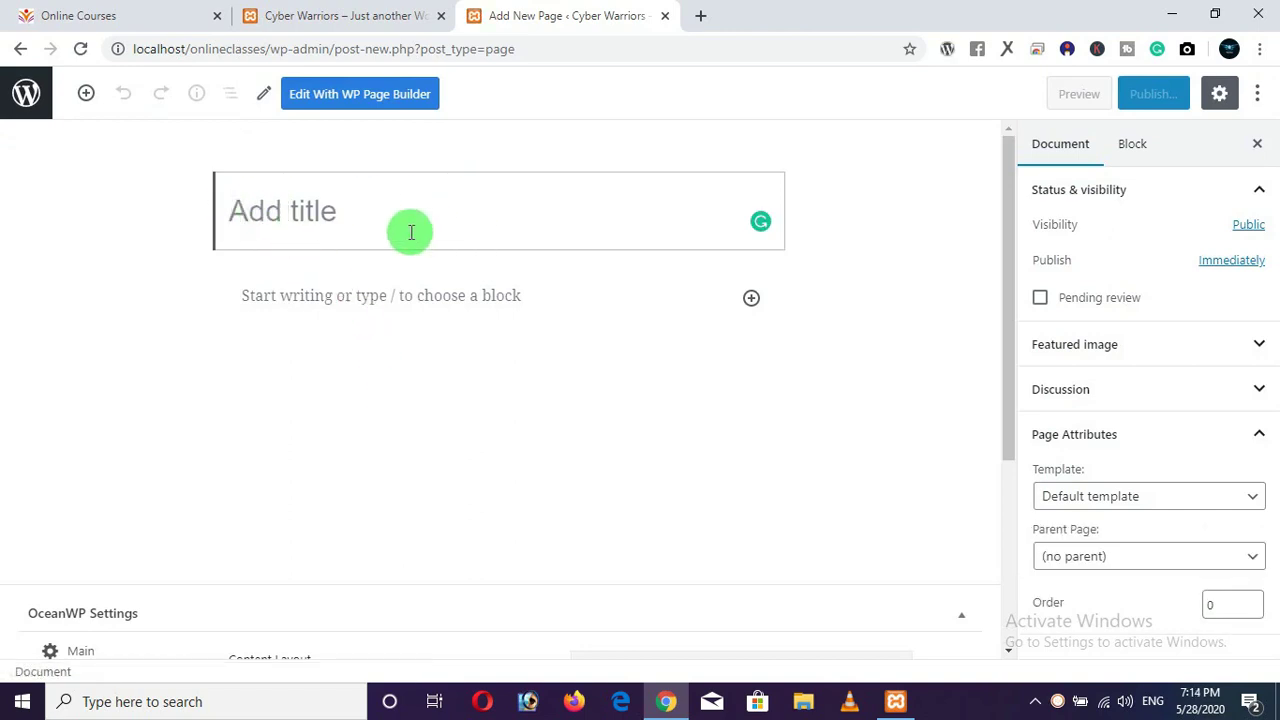
text(Home)
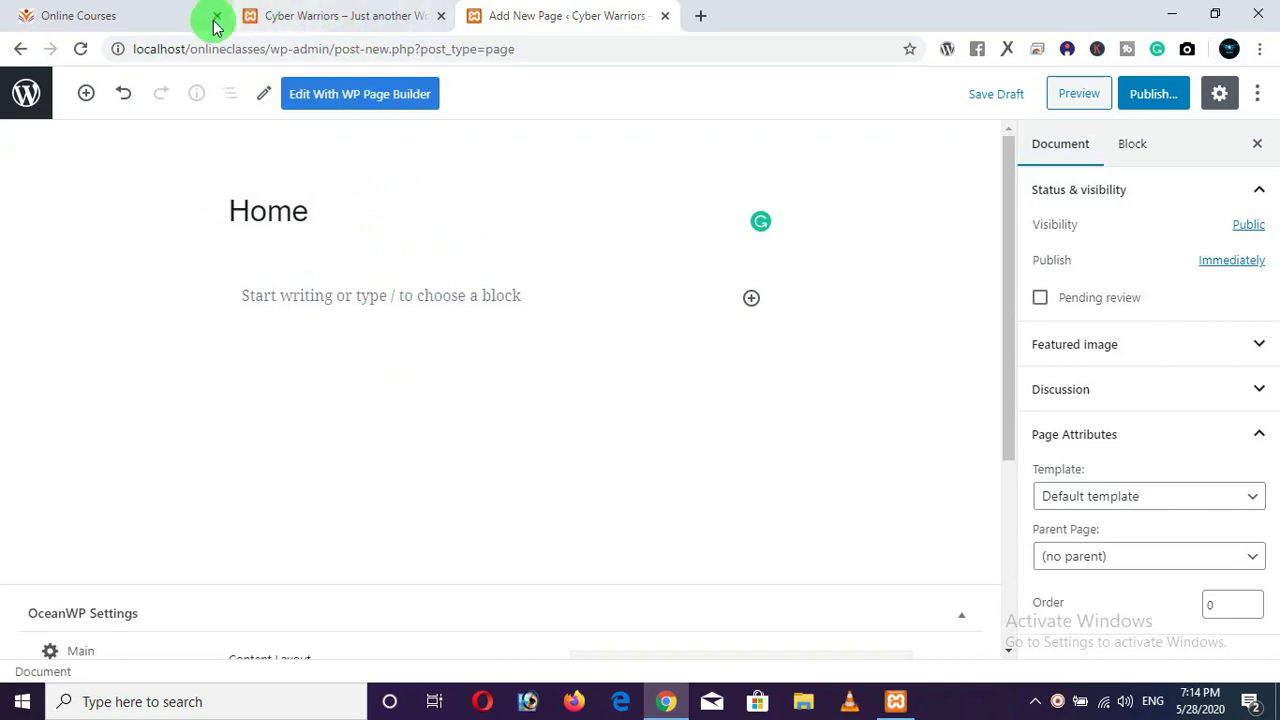
click(180, 20)
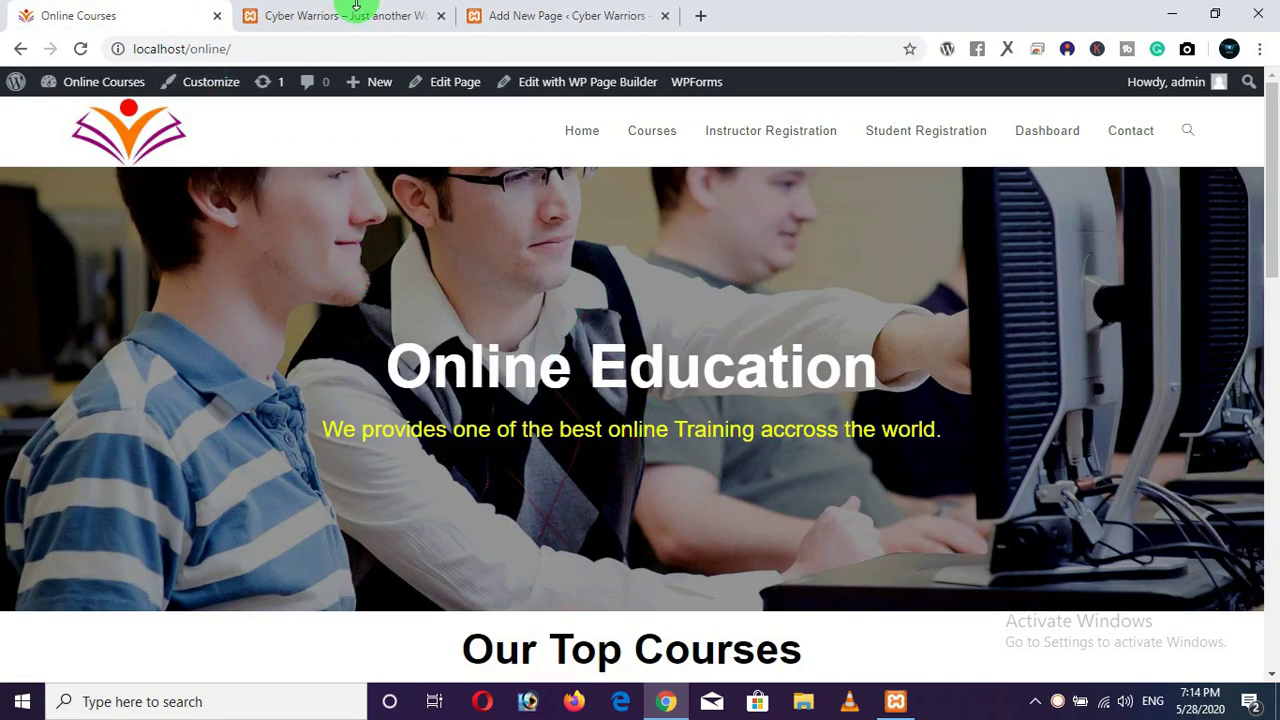
click(356, 10)
click(526, 20)
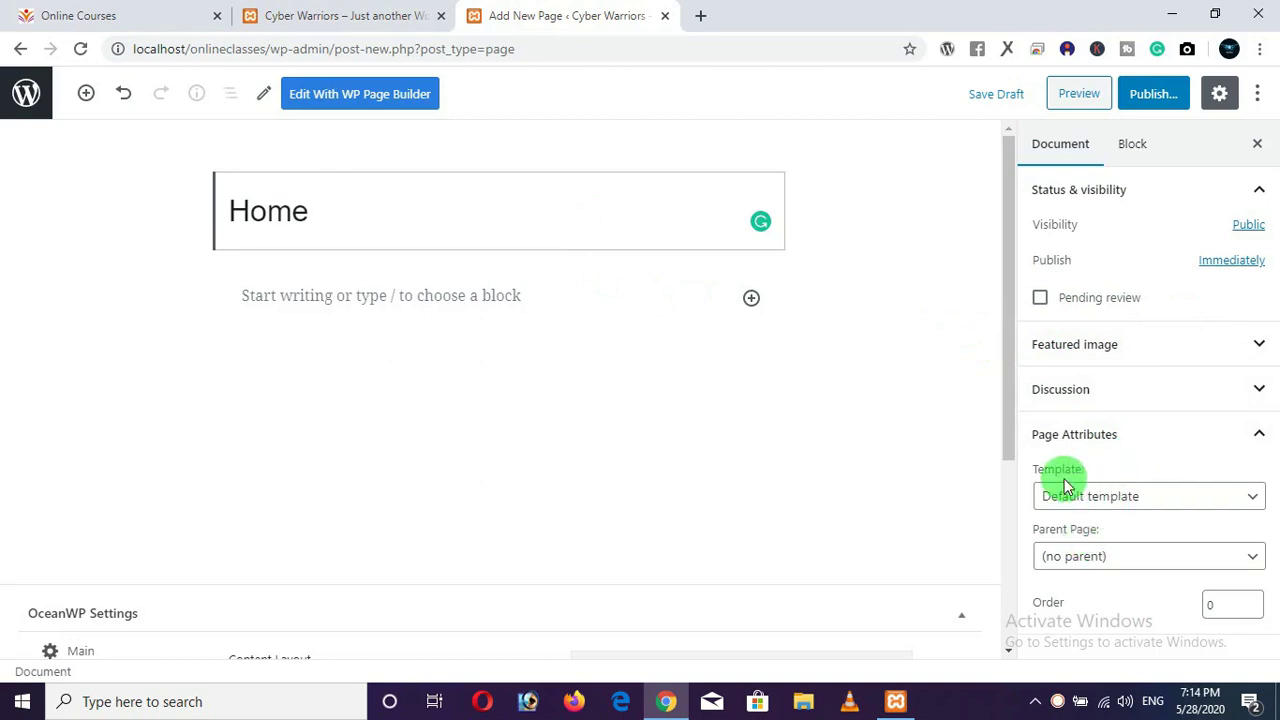
Give Home the WP Page Builder Template, publish it, and return to the Dashboard.
click(1117, 498)
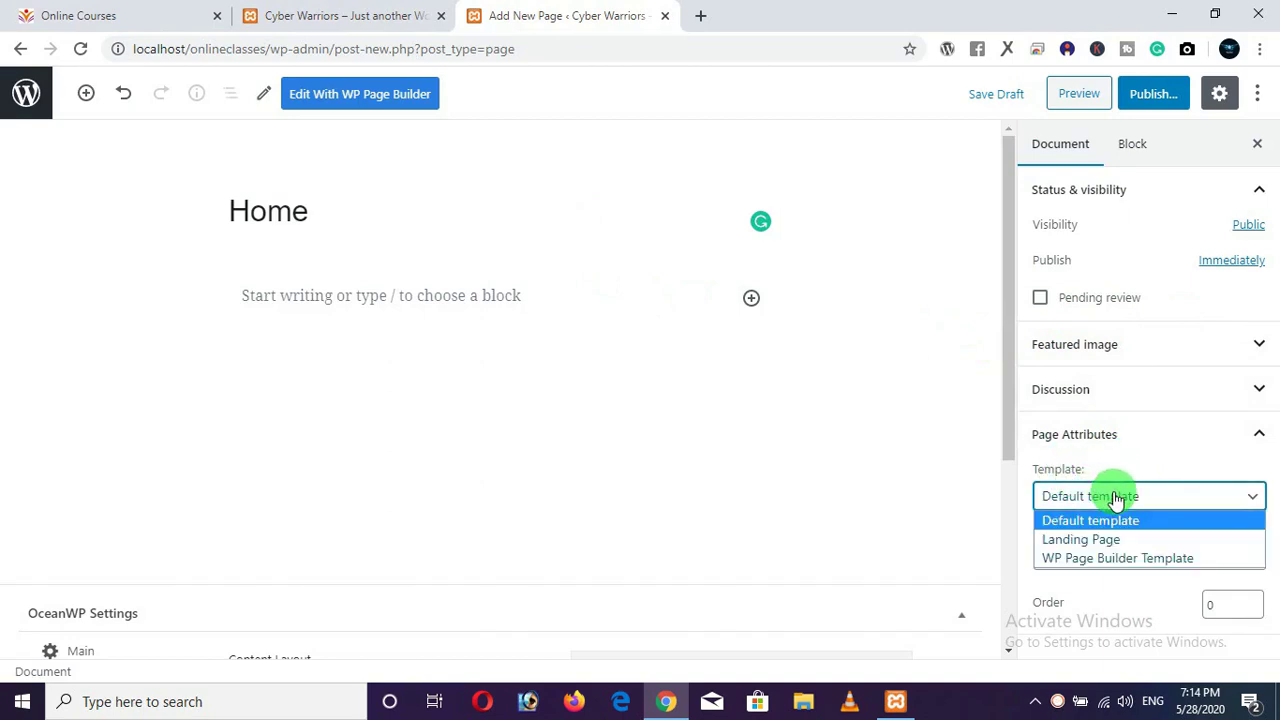
click(1123, 558)
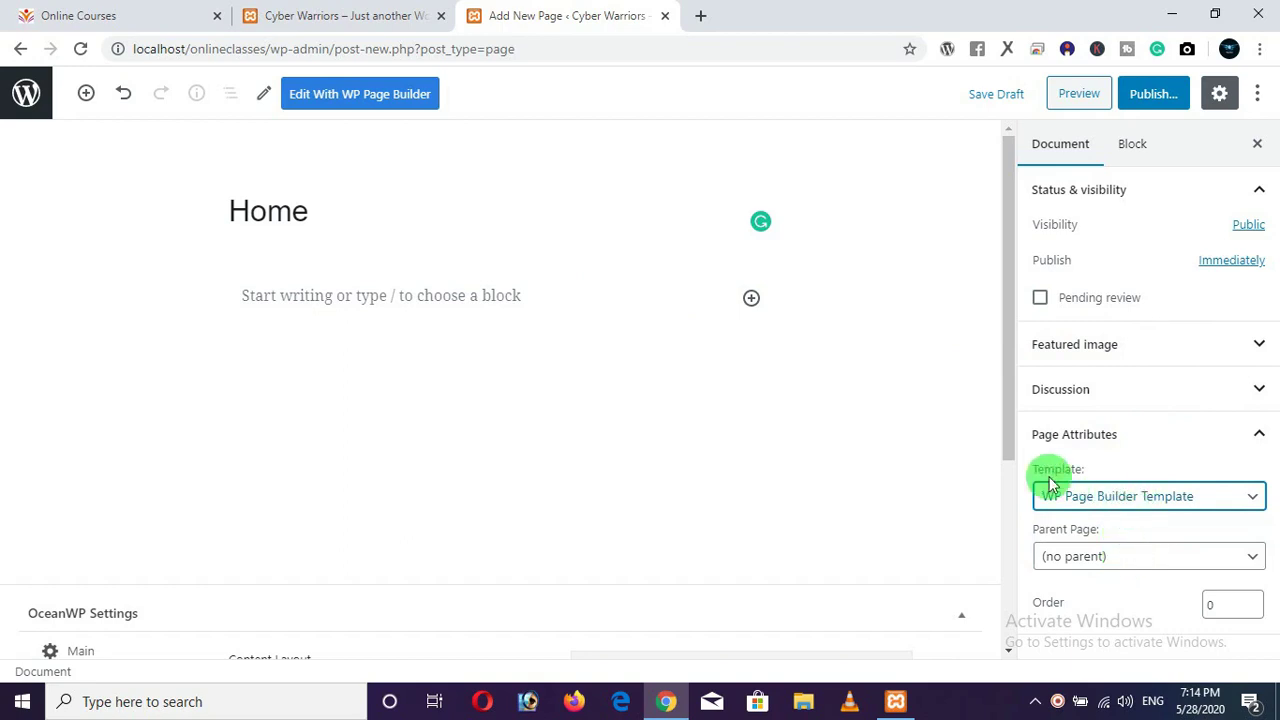
click(1155, 100)
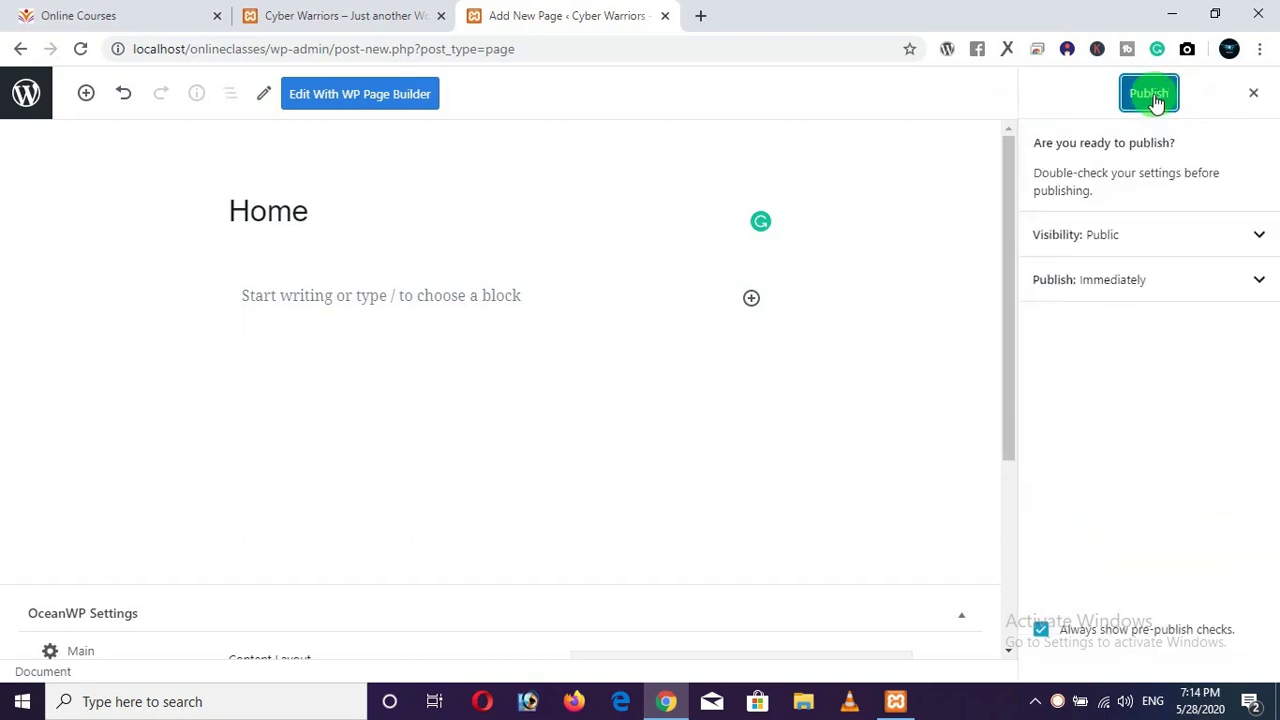
click(1150, 95)
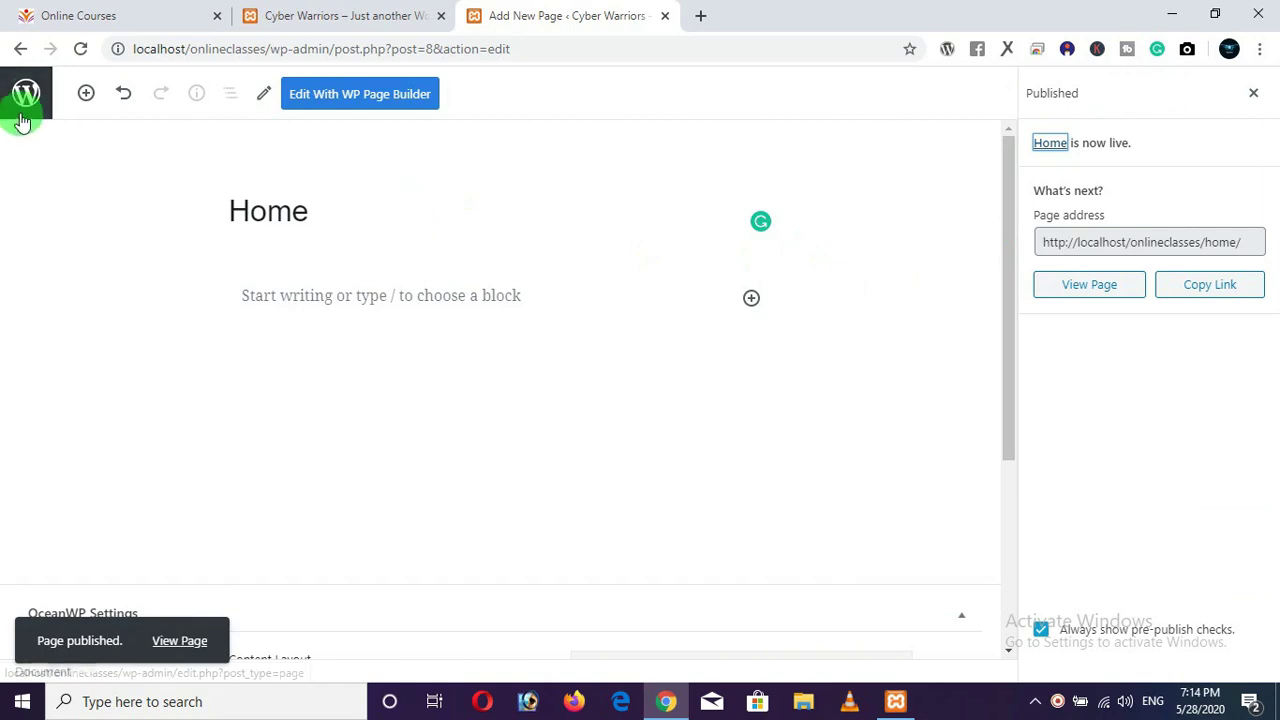
click(19, 50)
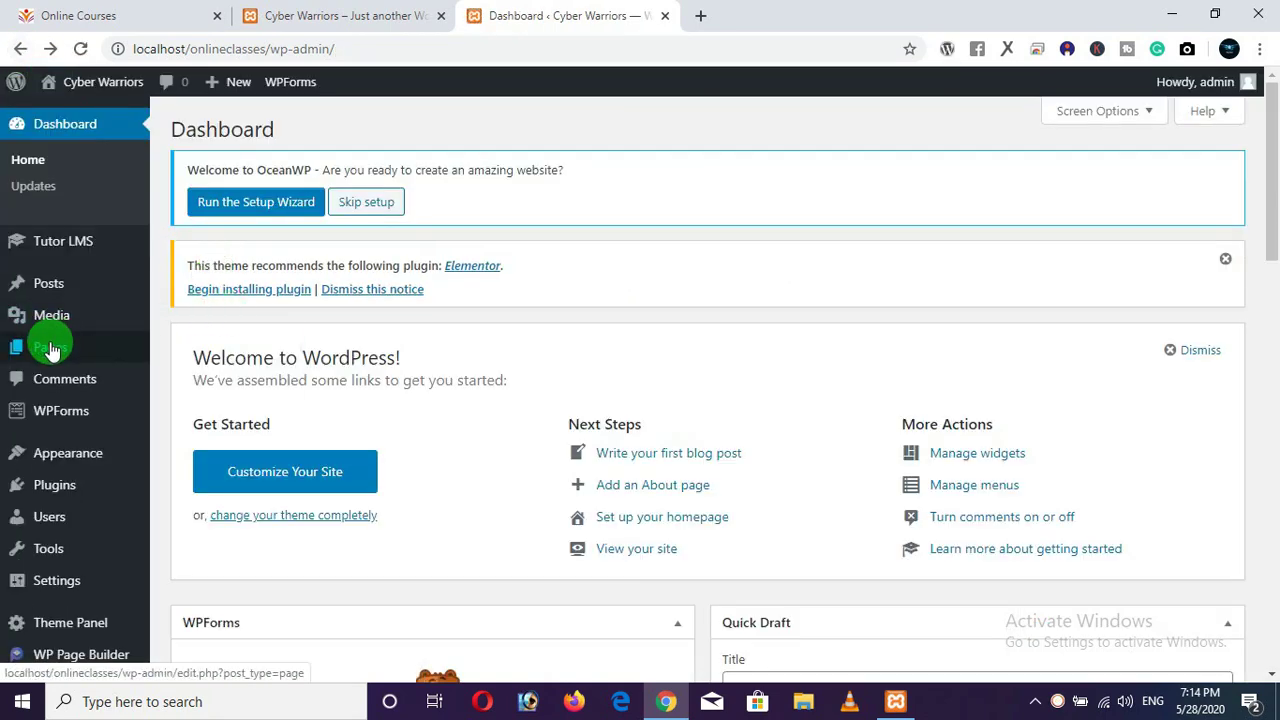
Create and publish a new page titled 'Courses'.
mouse_move(49, 345)
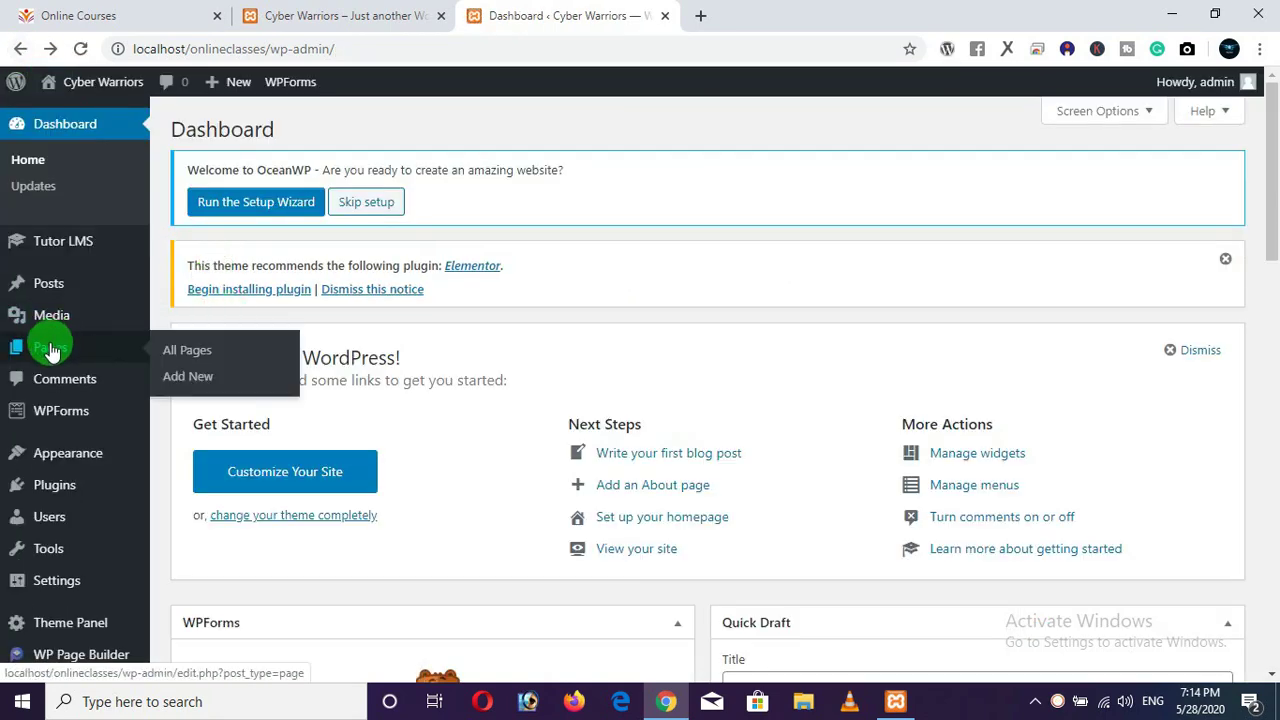
click(190, 384)
click(143, 15)
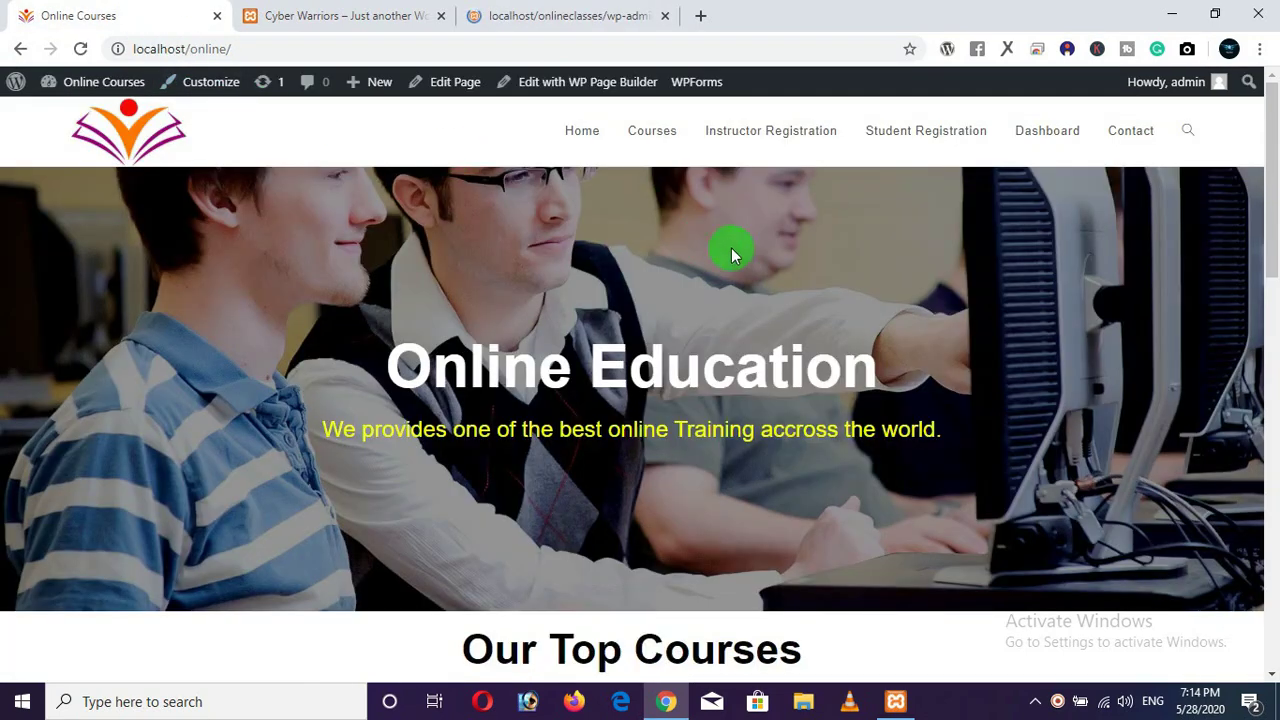
click(585, 22)
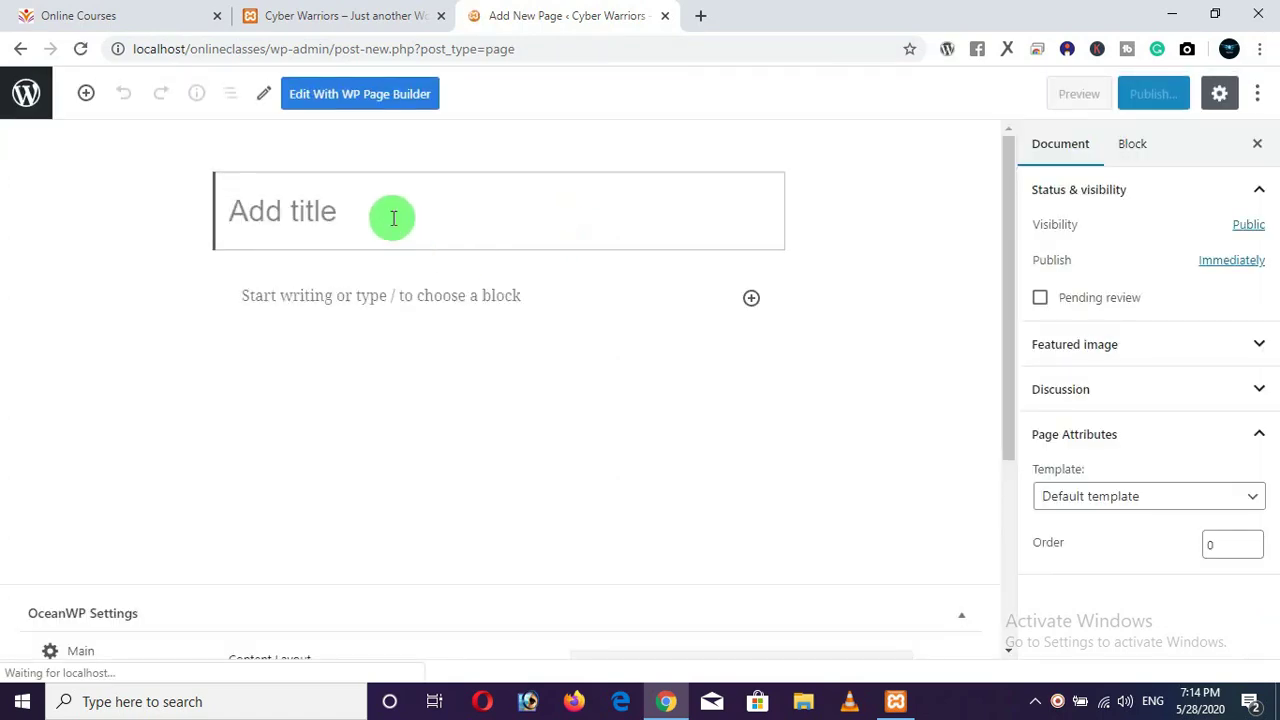
text(Courses)
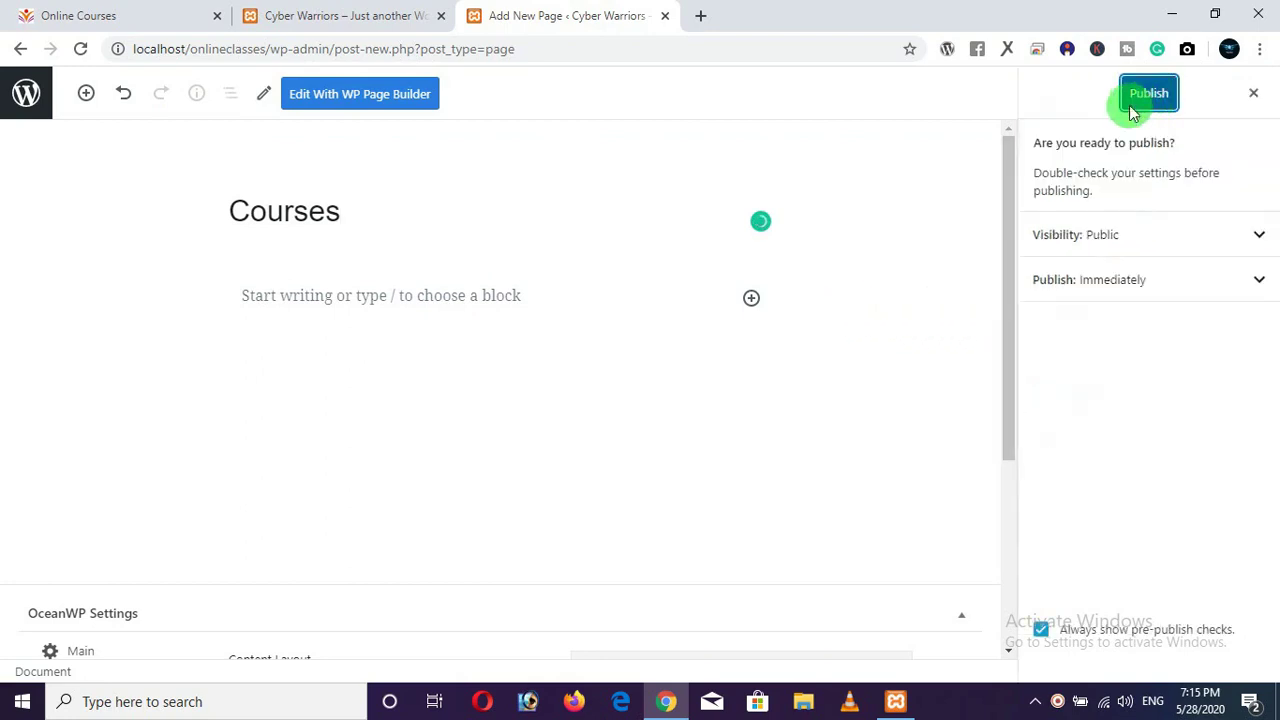
click(1131, 104)
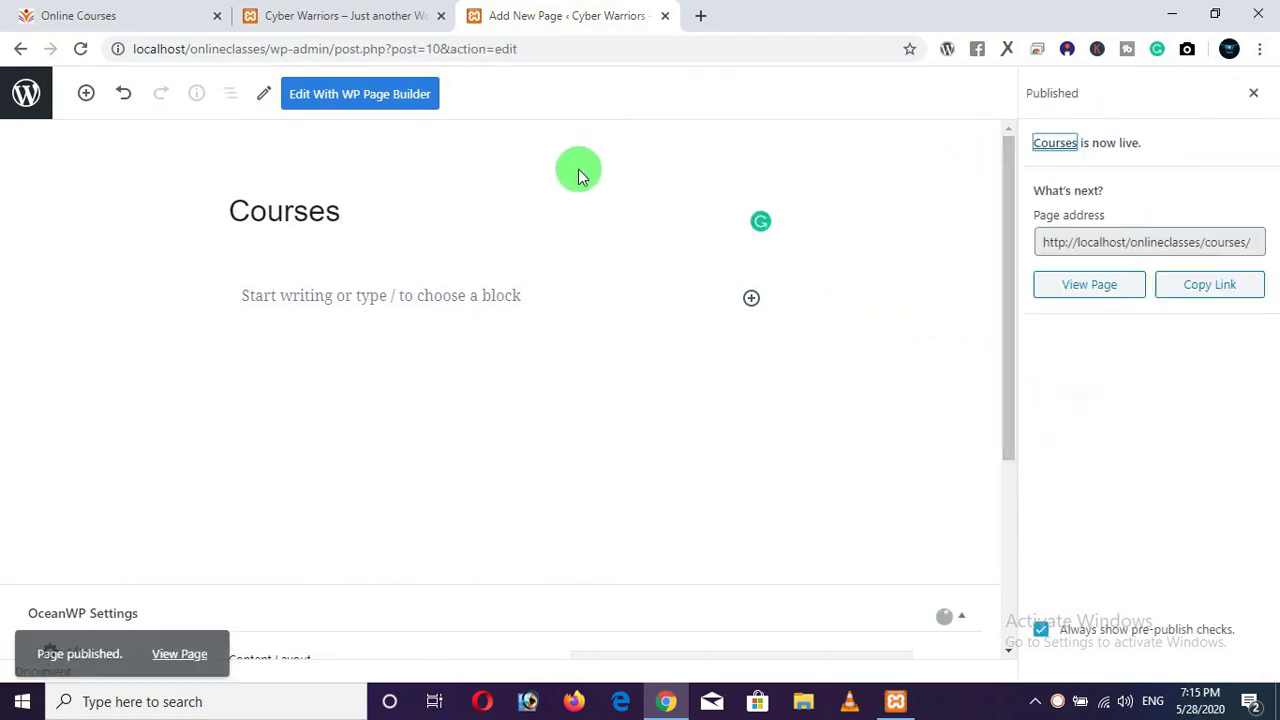
click(21, 50)
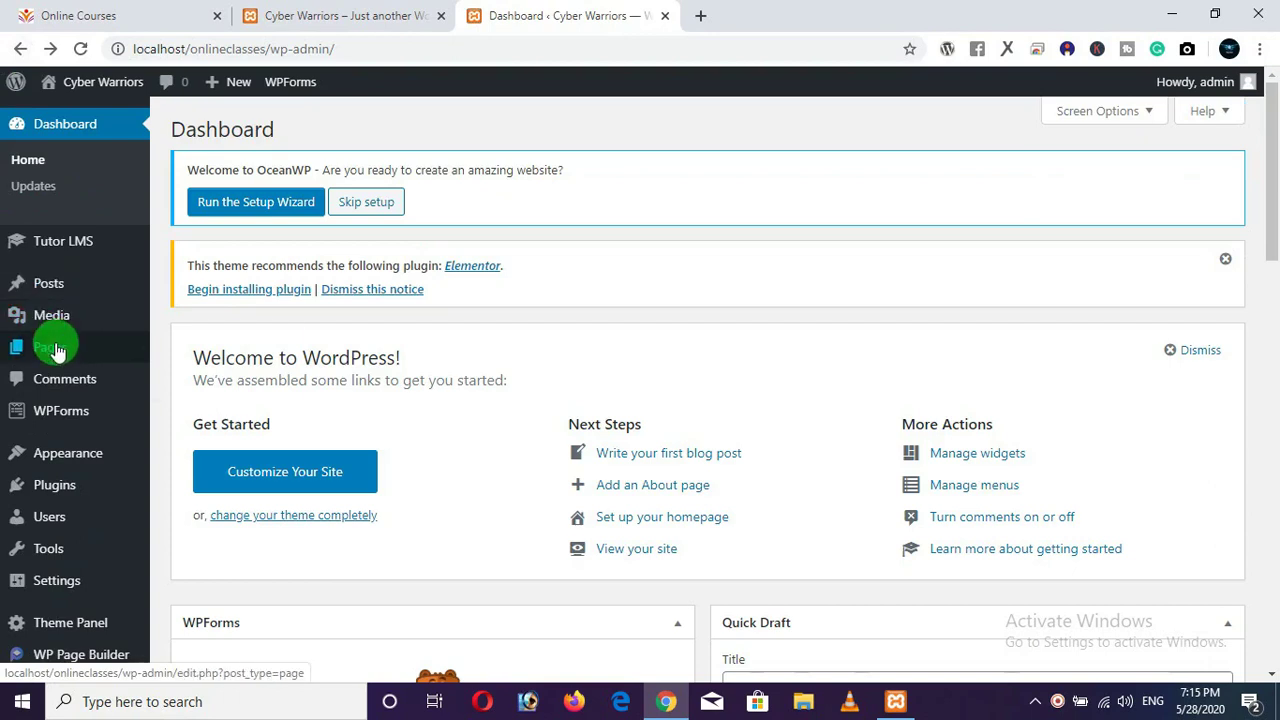
Create and publish another new page titled 'Contact'.
mouse_move(51, 345)
click(188, 378)
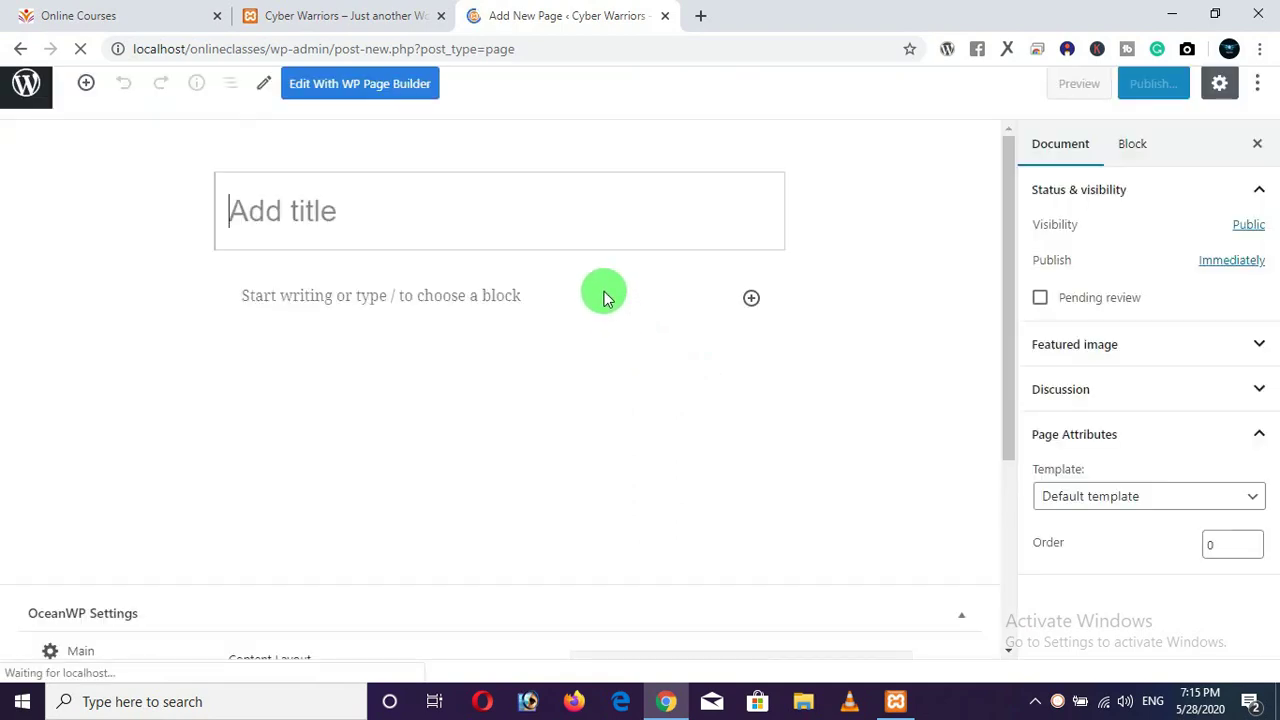
text(Contact)
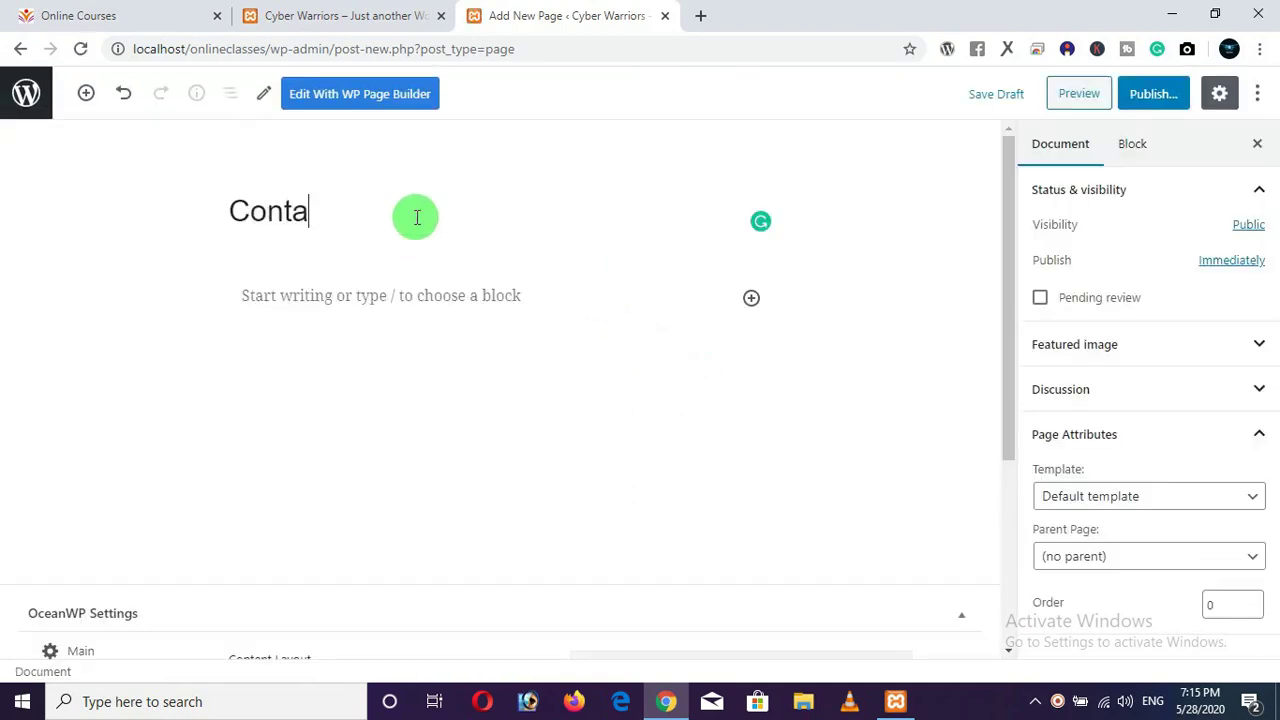
click(1145, 95)
click(1149, 95)
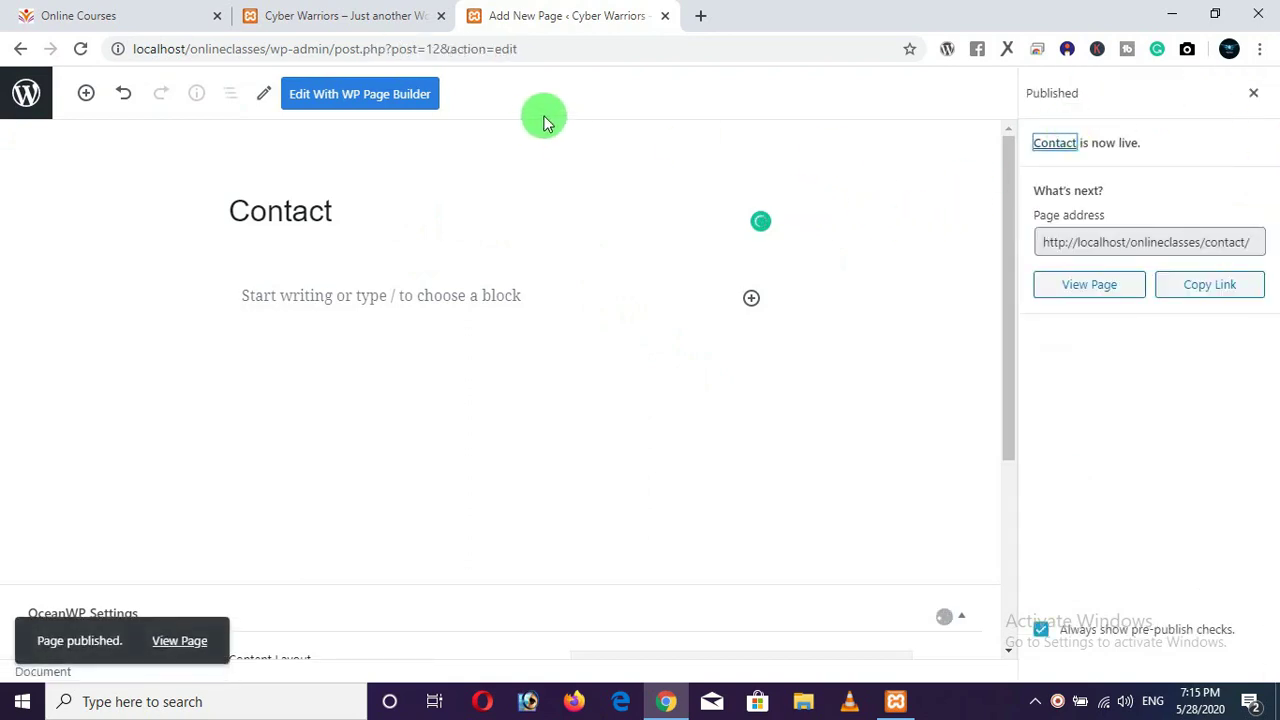
Reload the Cyber Warriors front page, then go back to the admin tab.
click(340, 22)
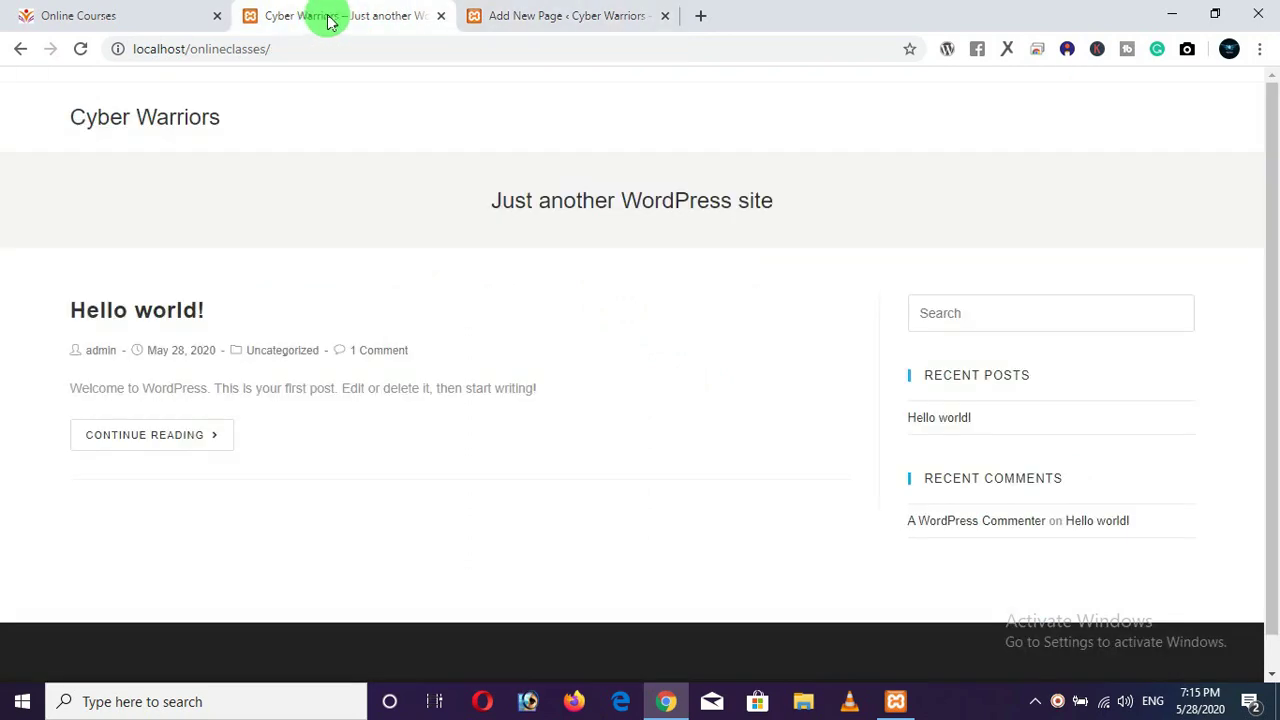
click(80, 48)
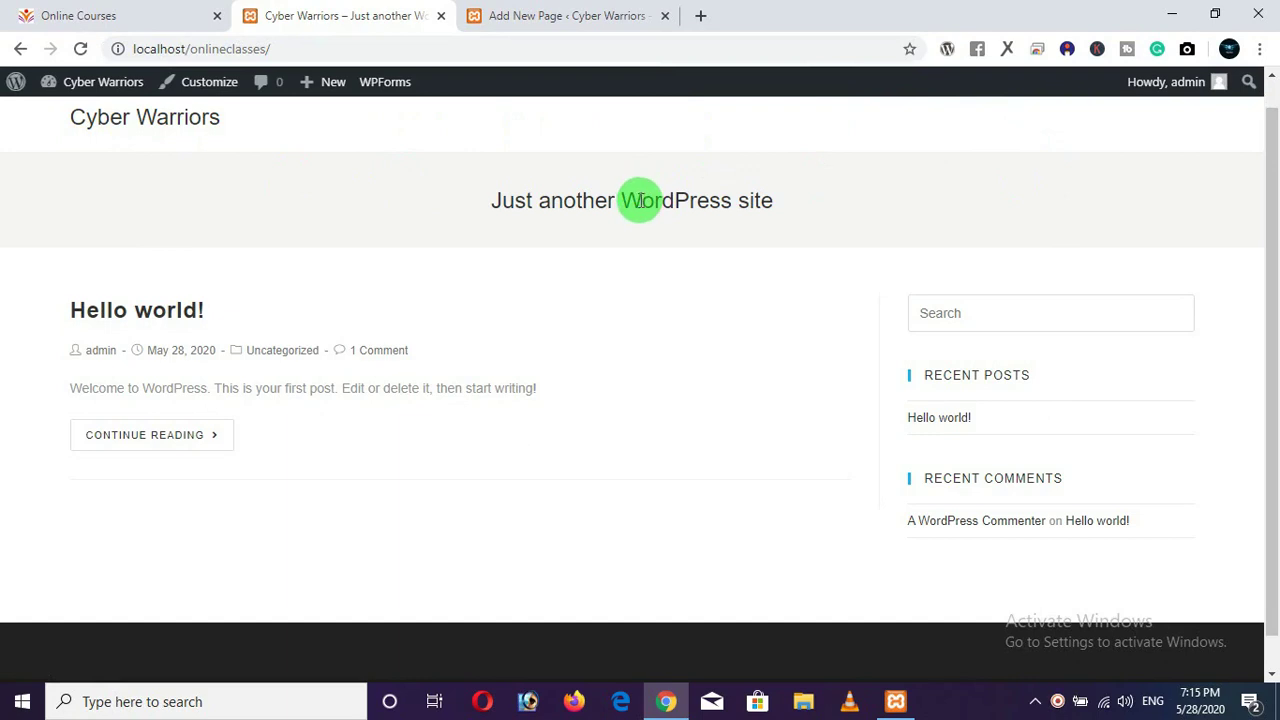
click(545, 16)
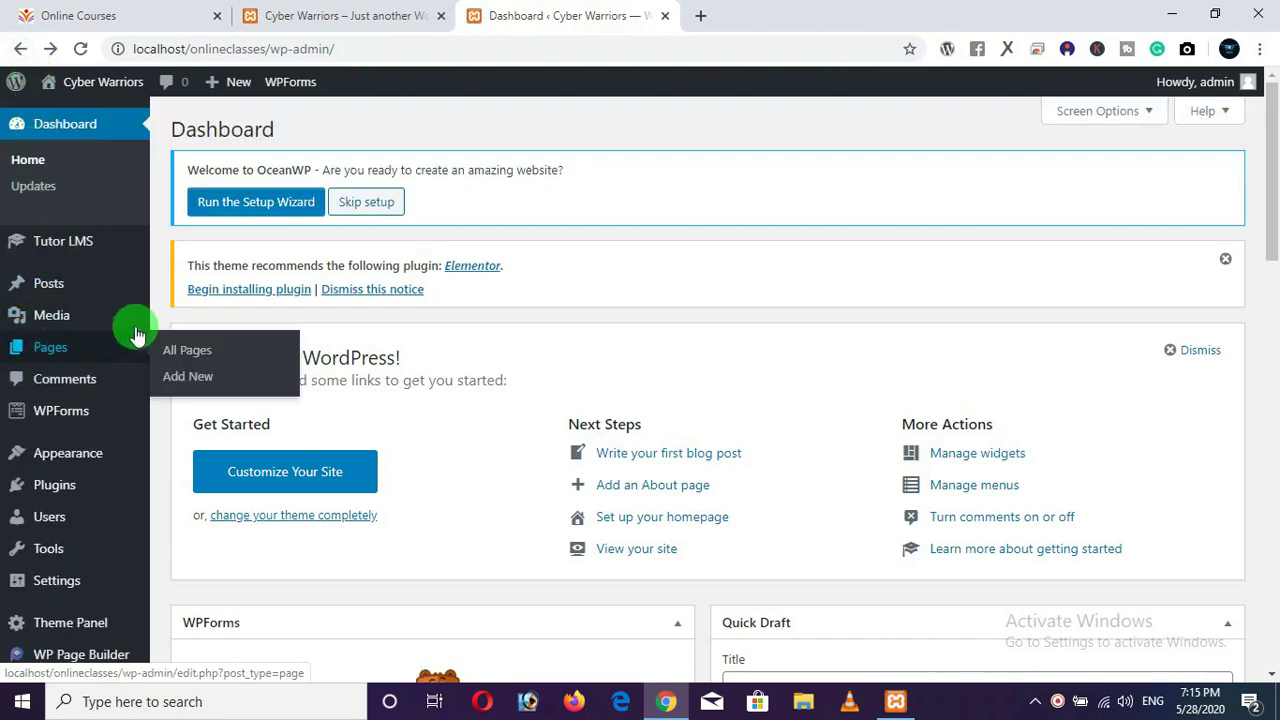
Check in All Pages that Home, Courses and Contact are published among the eight pages.
click(180, 352)
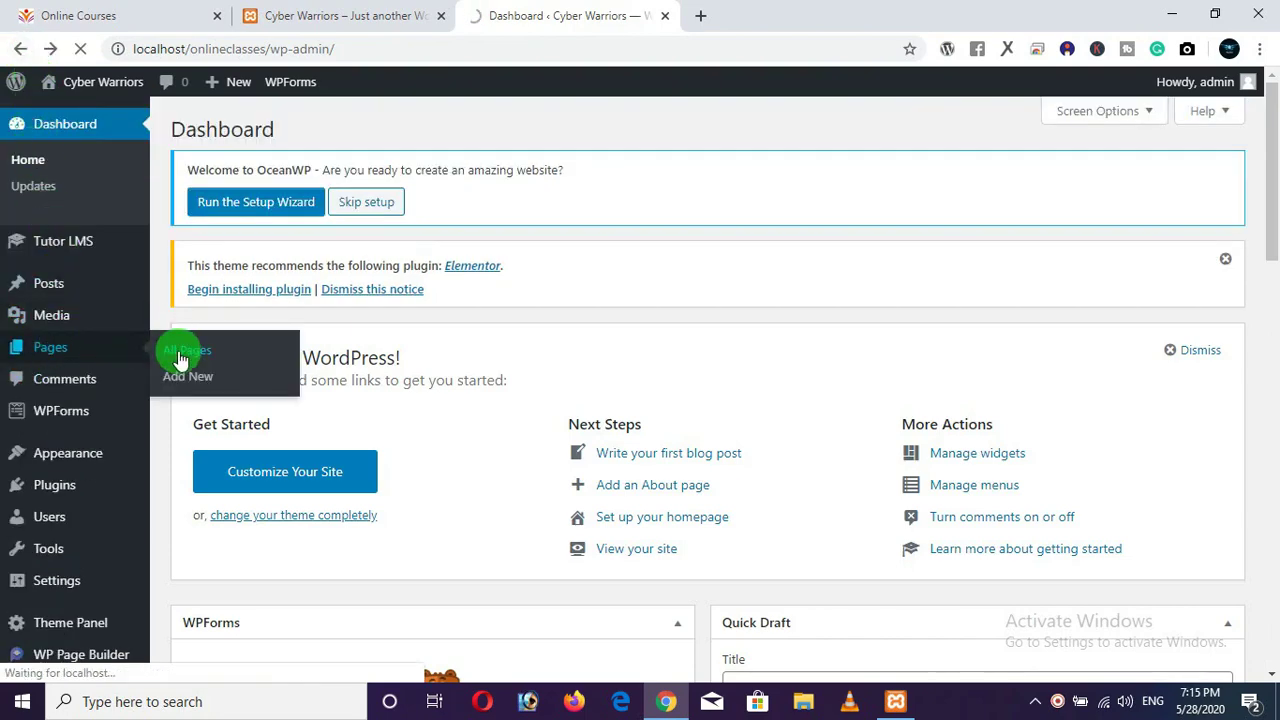
scroll(415, 405, down, 2)
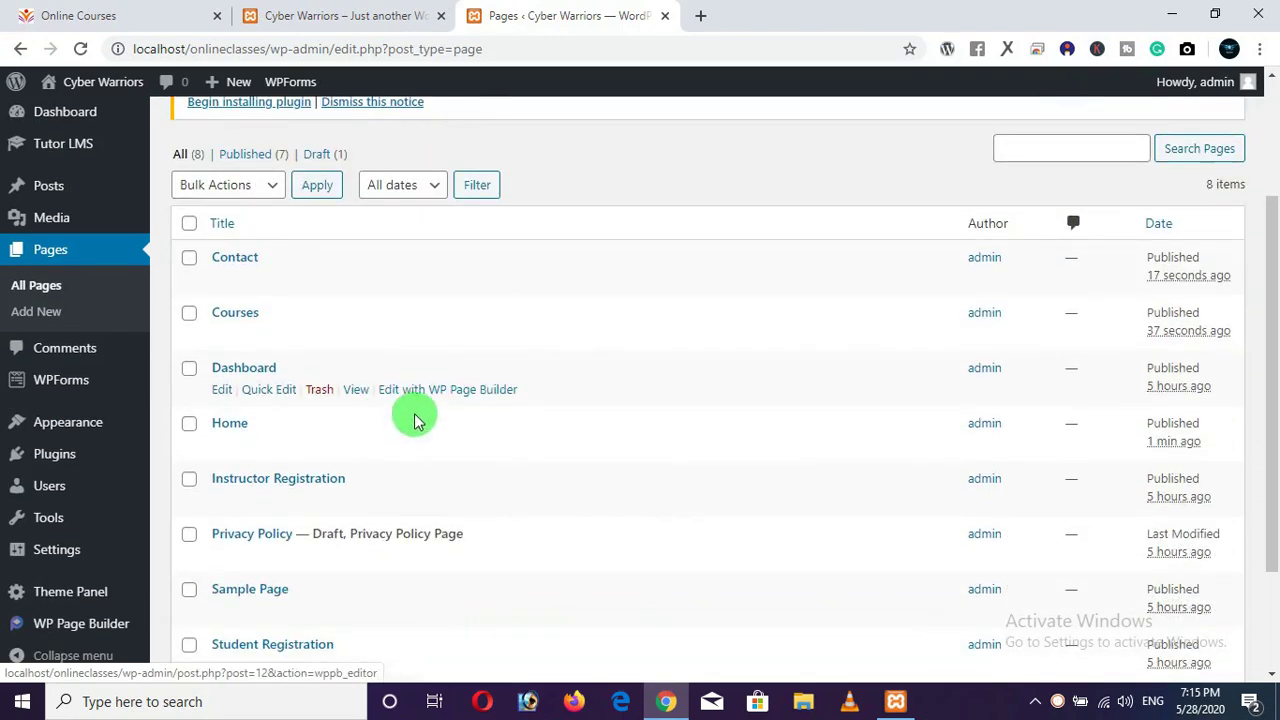
scroll(394, 420, down, 1)
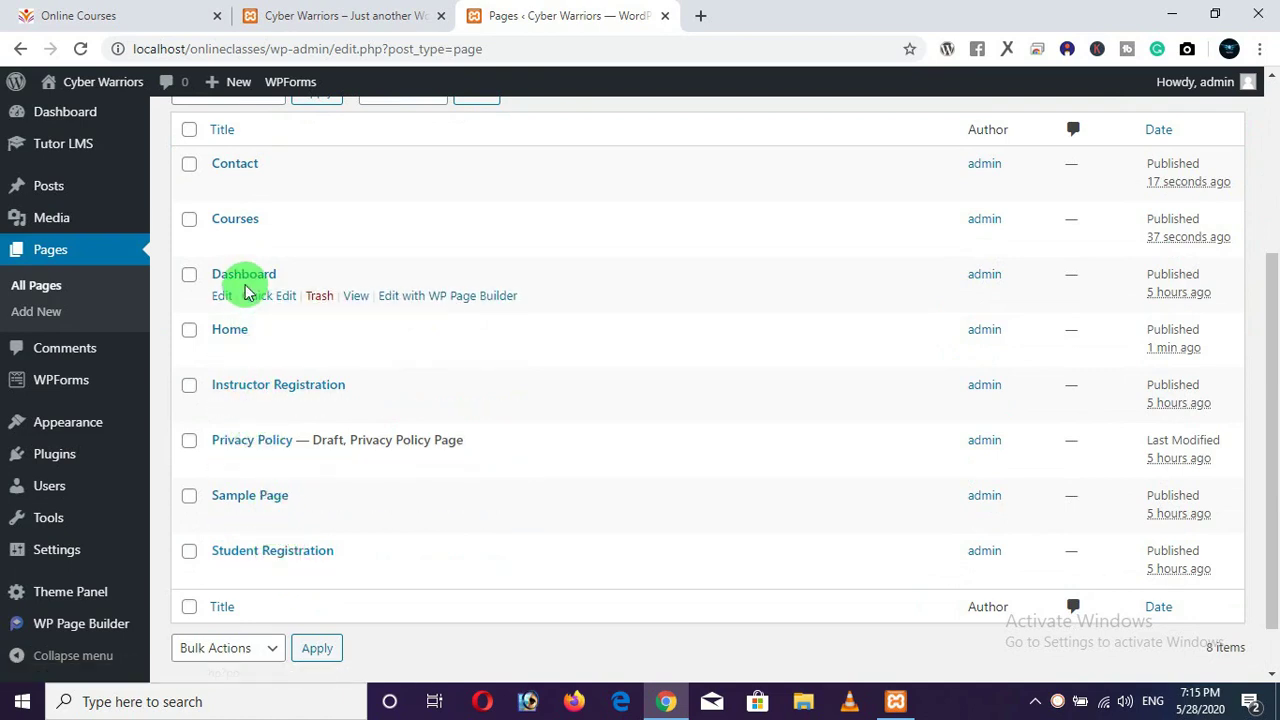
scroll(250, 275, up, 3)
click(78, 15)
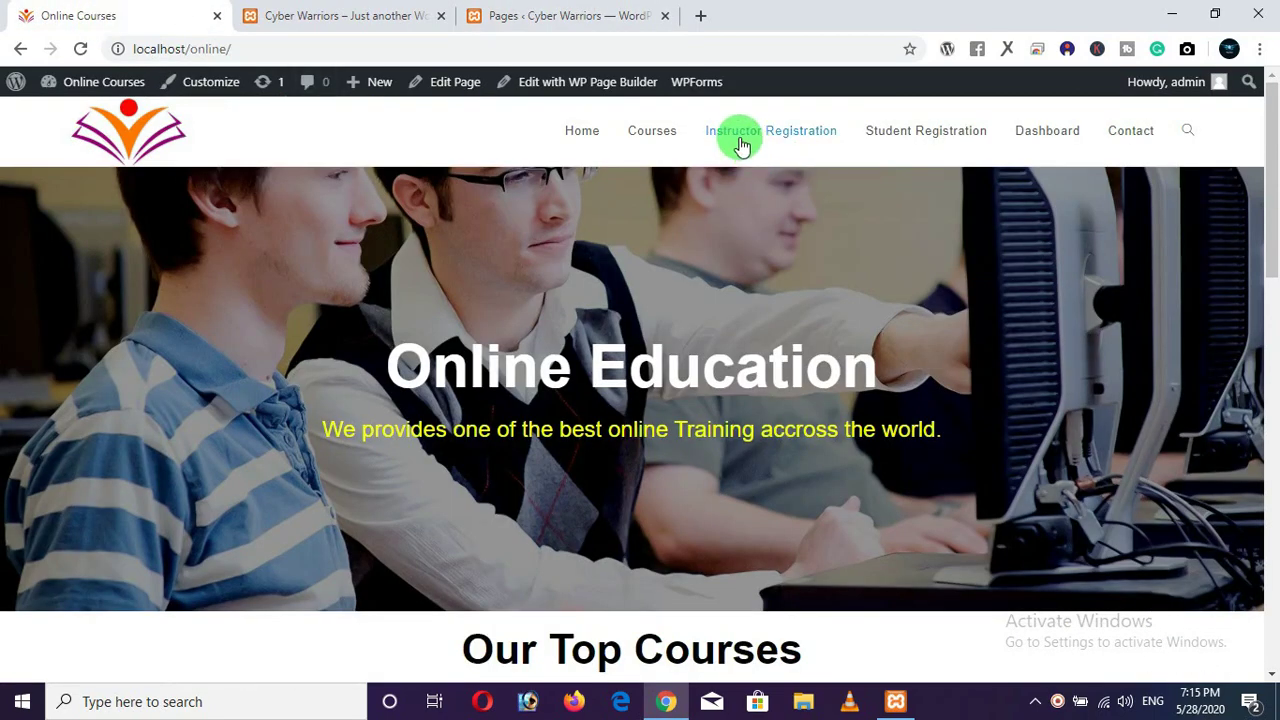
click(518, 16)
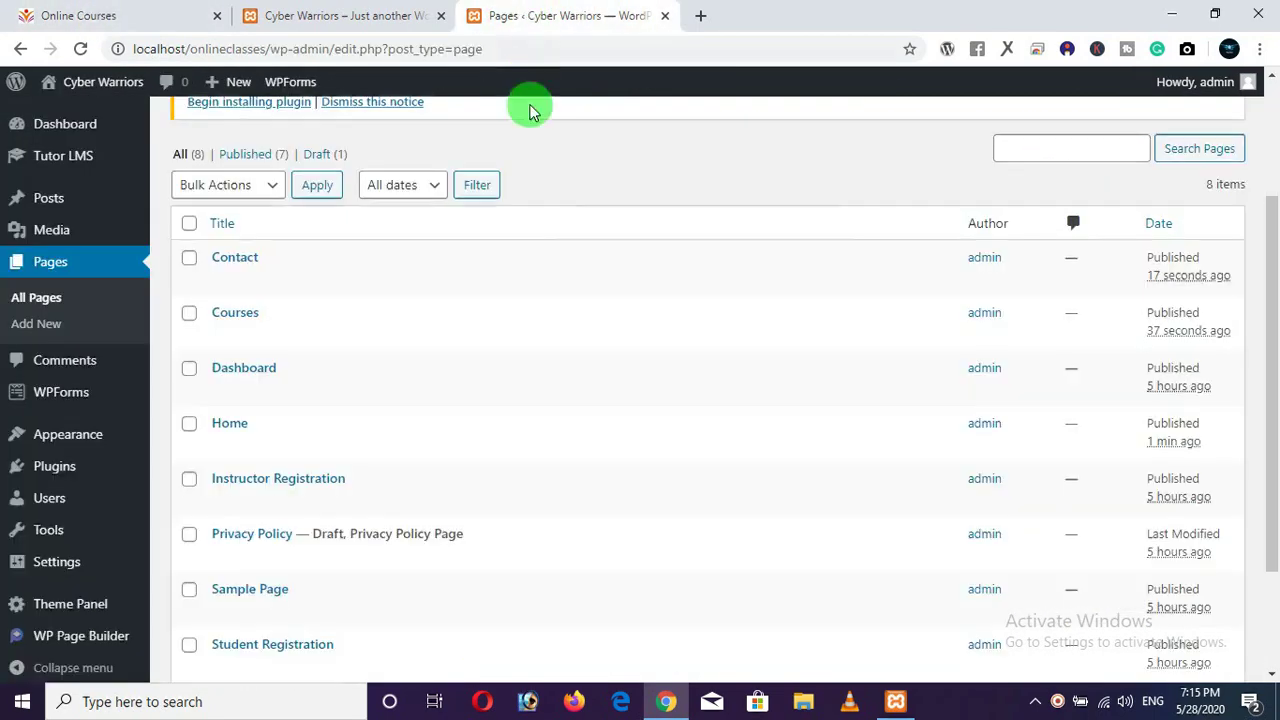
scroll(535, 190, up, 2)
mouse_move(73, 163)
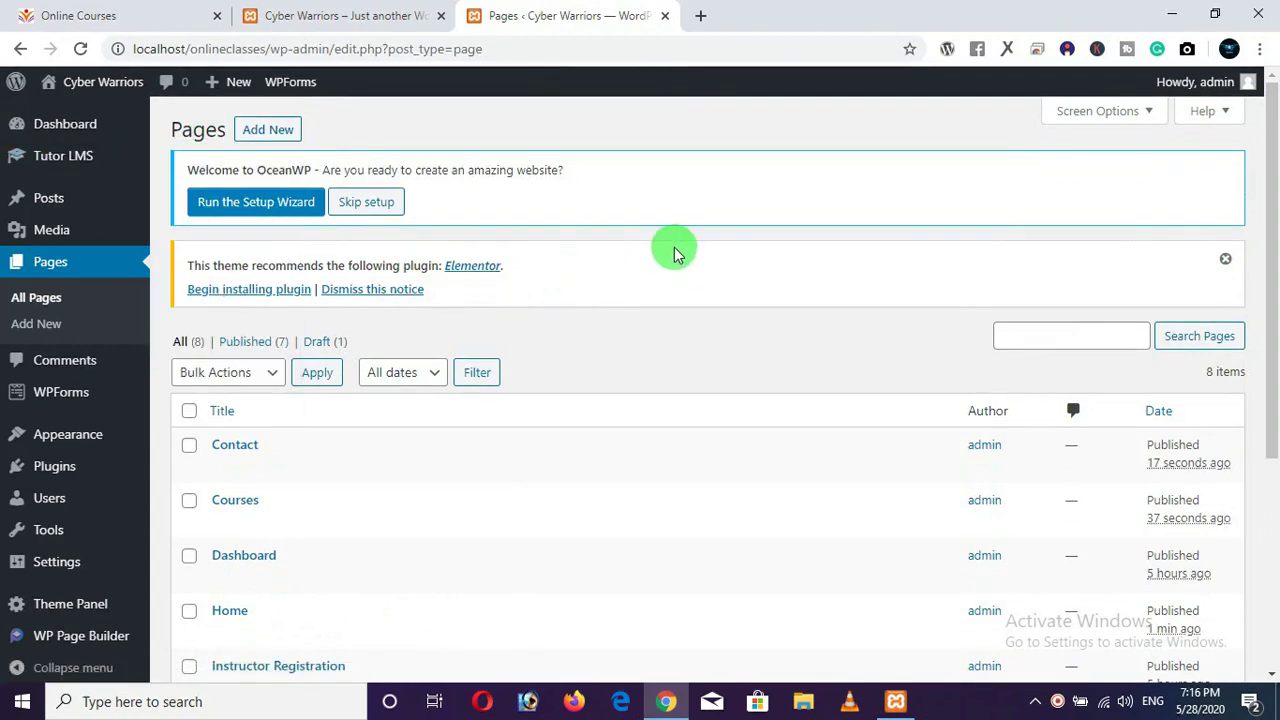
scroll(640, 300, down, 3)
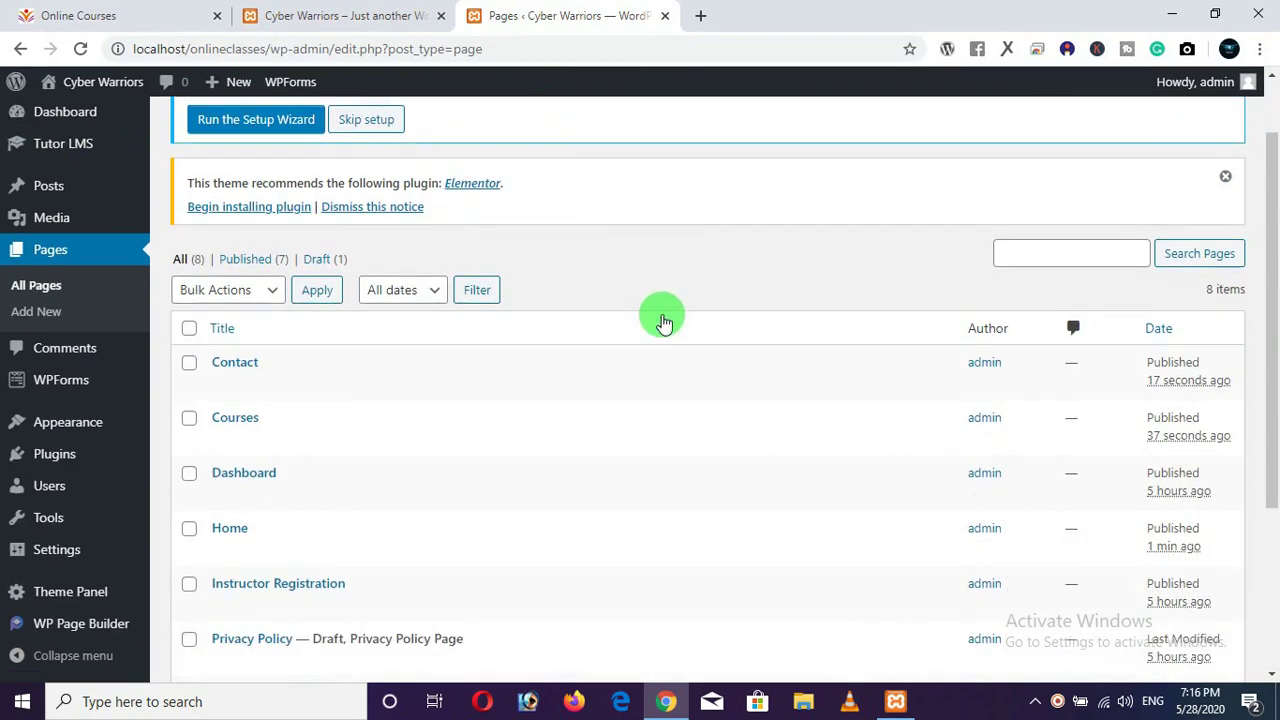
click(328, 17)
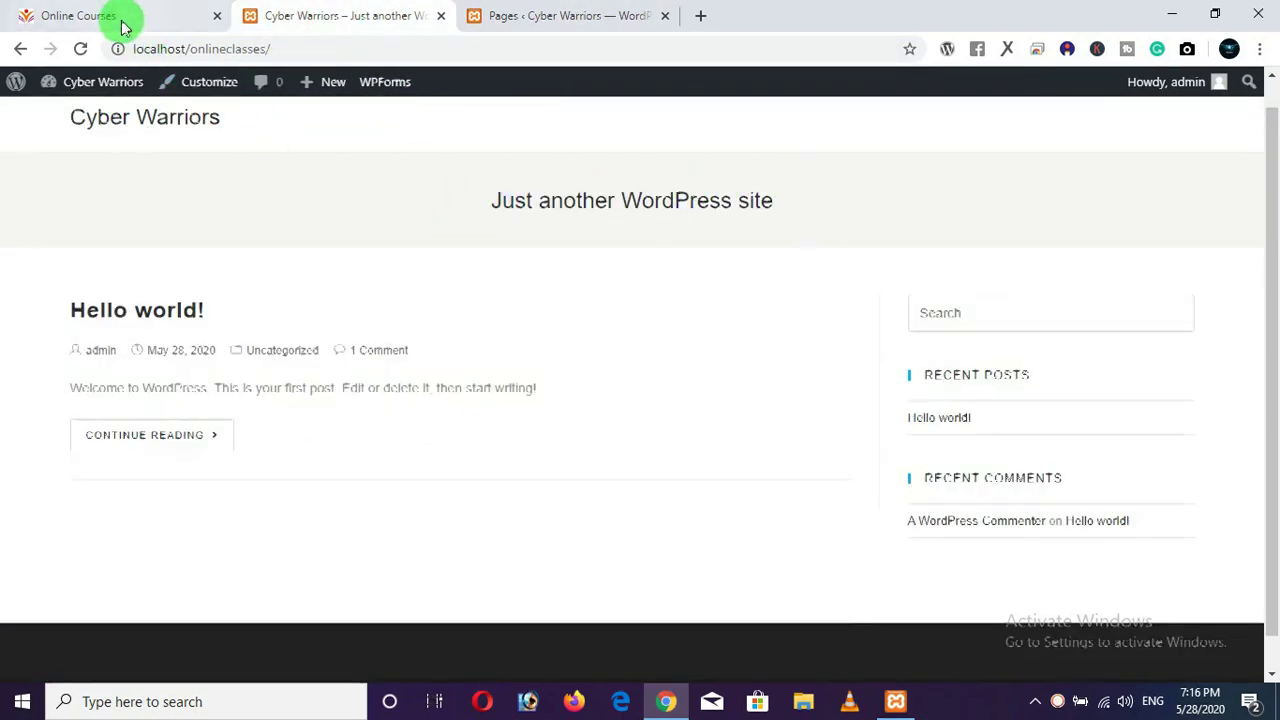
click(120, 17)
click(578, 18)
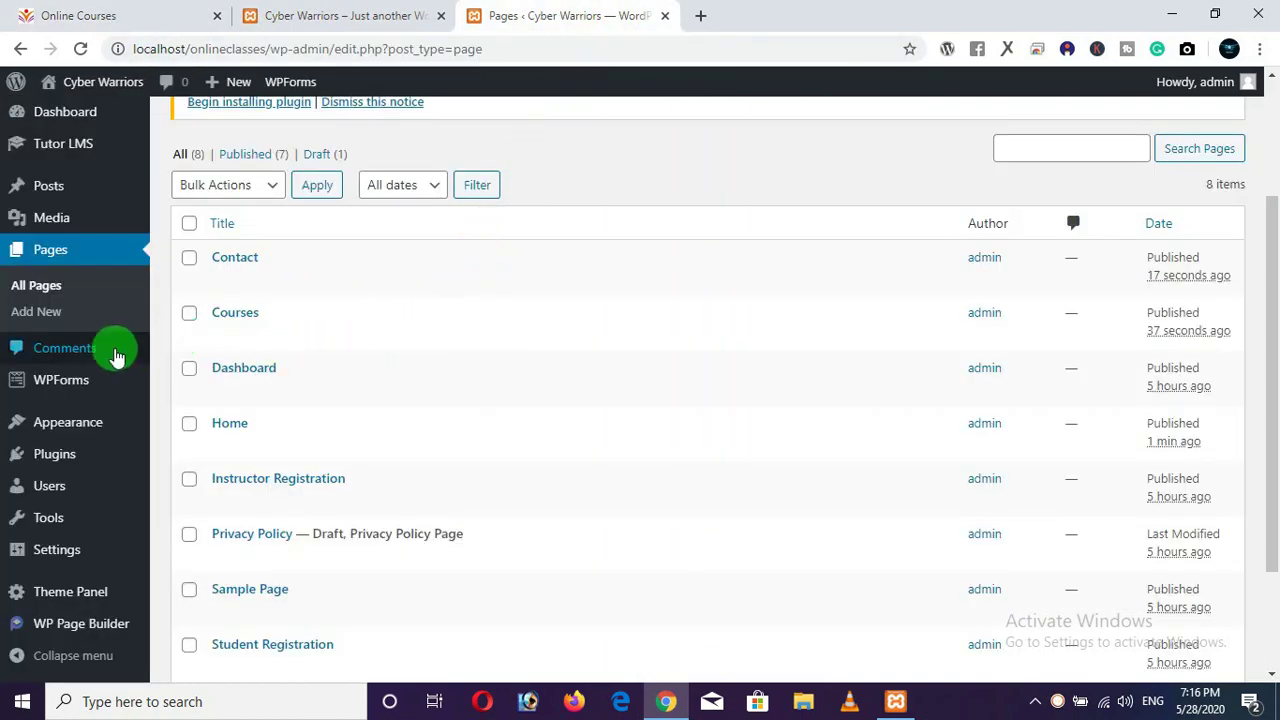
scroll(77, 277, down, 1)
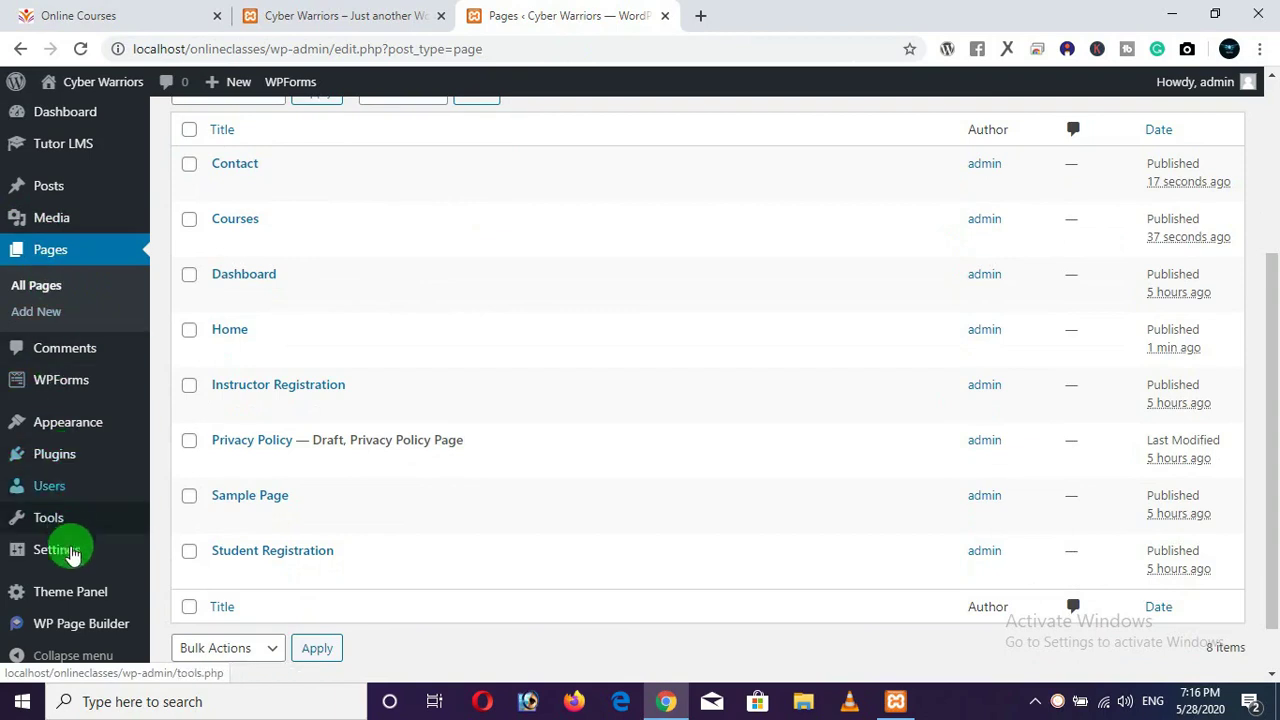
mouse_move(82, 440)
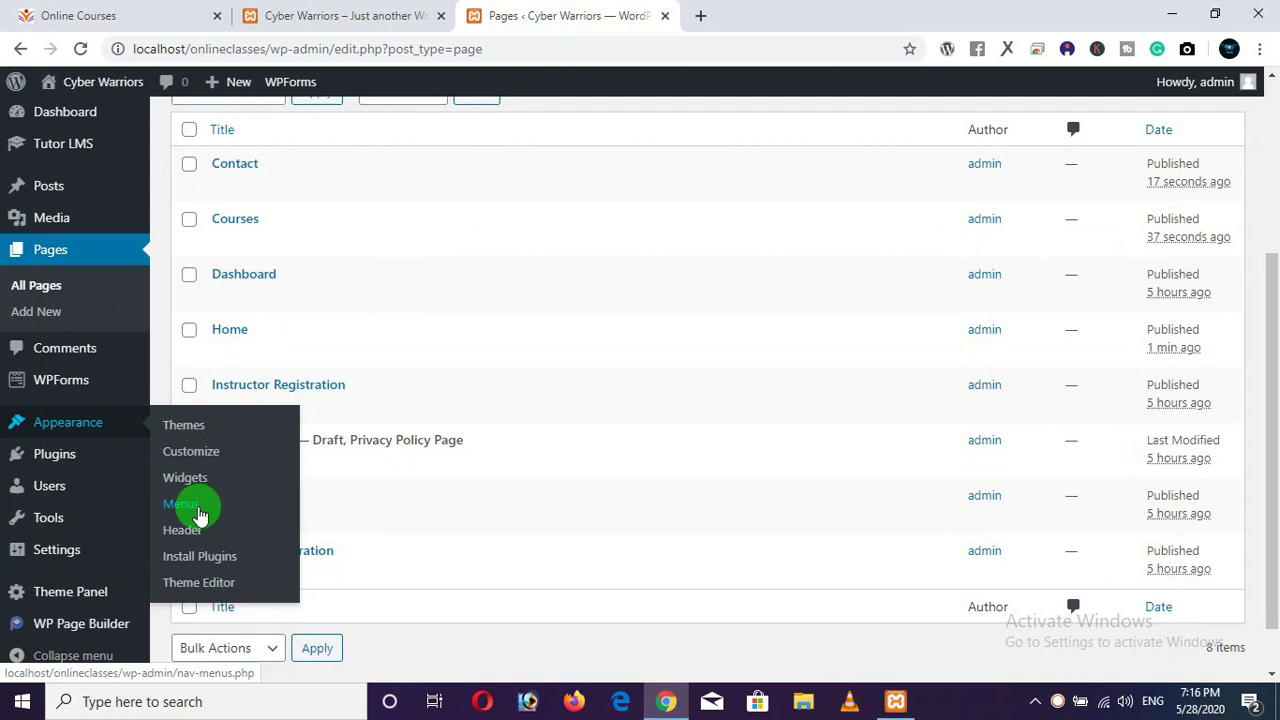
In Appearance > Menus, create a new menu named 'main menu'.
click(199, 515)
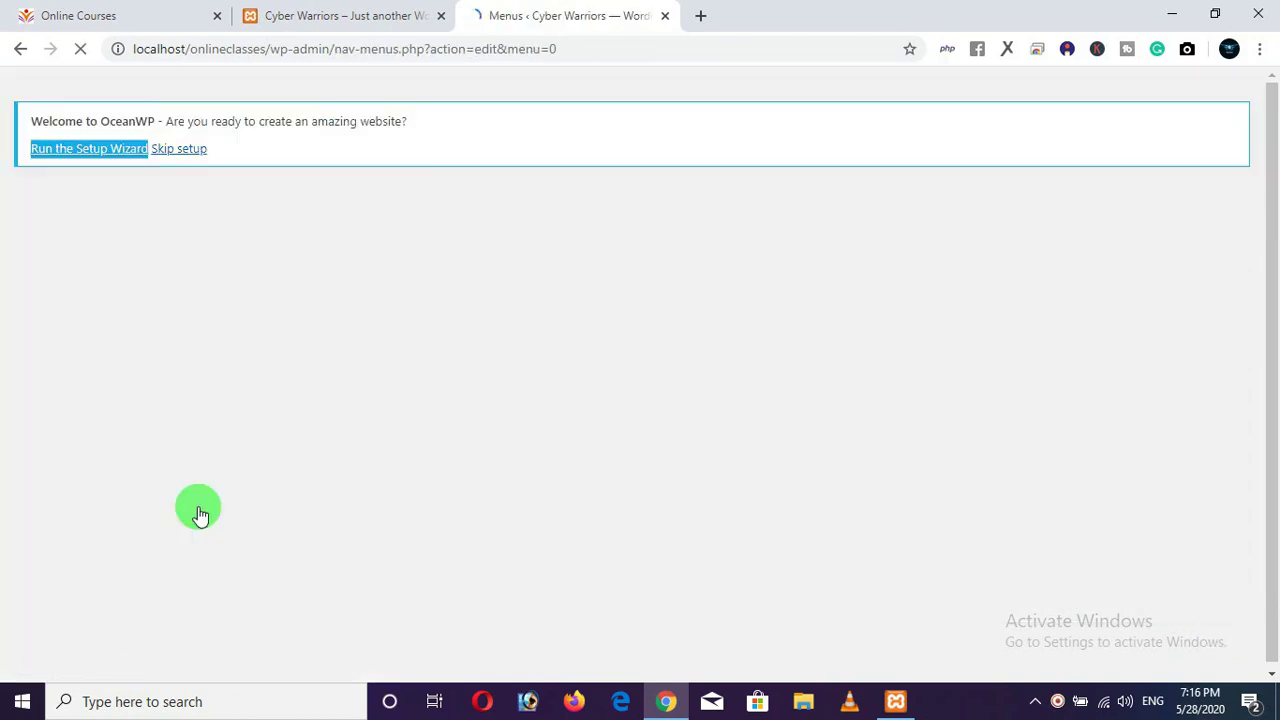
scroll(695, 396, down, 2)
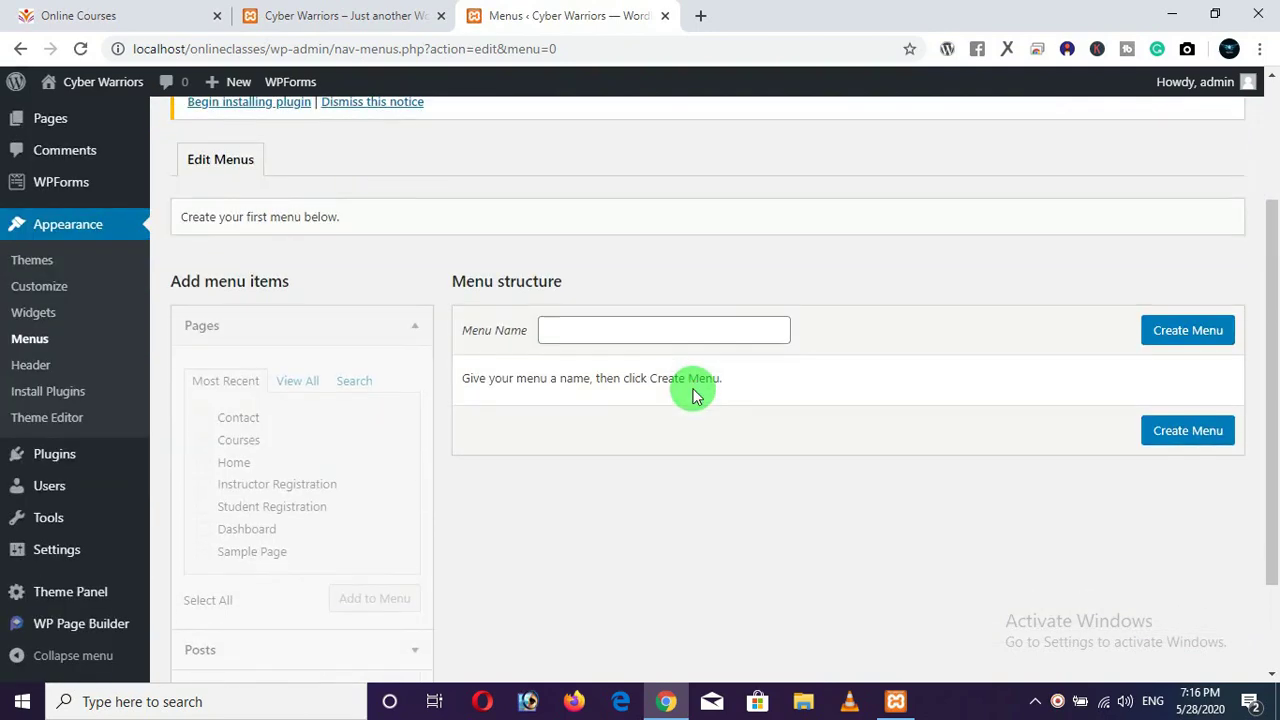
scroll(250, 450, down, 2)
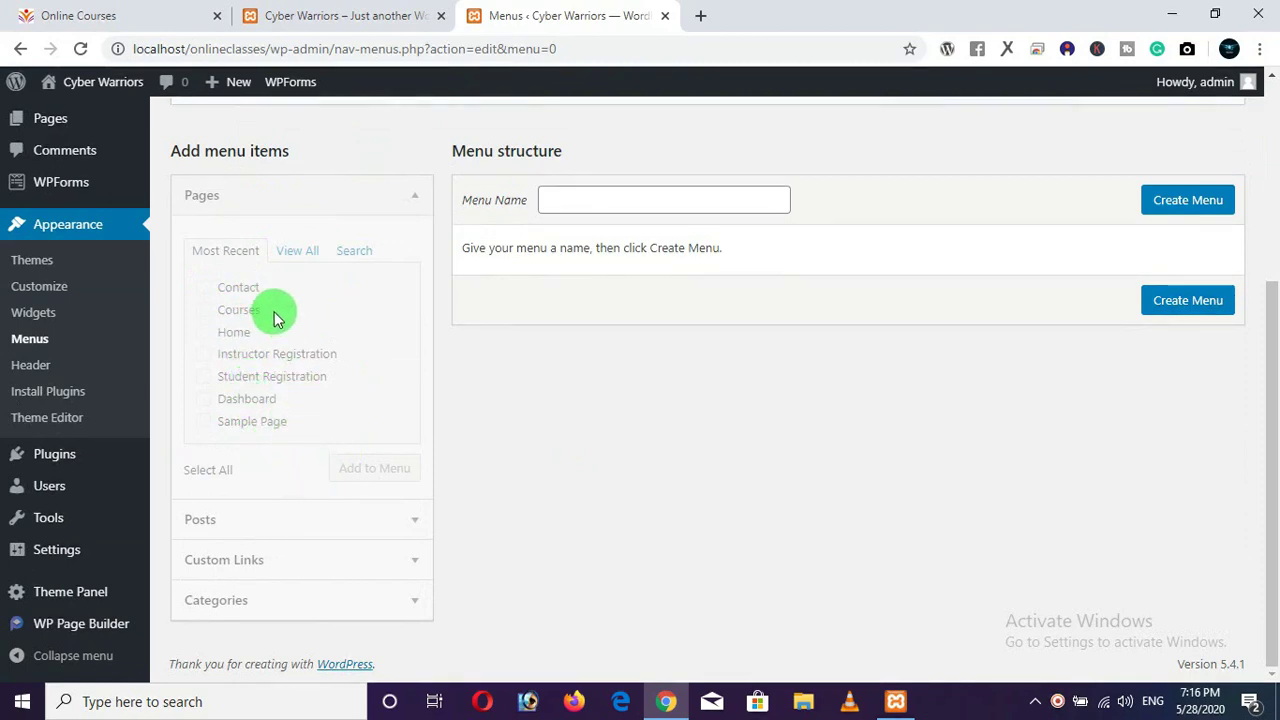
click(207, 317)
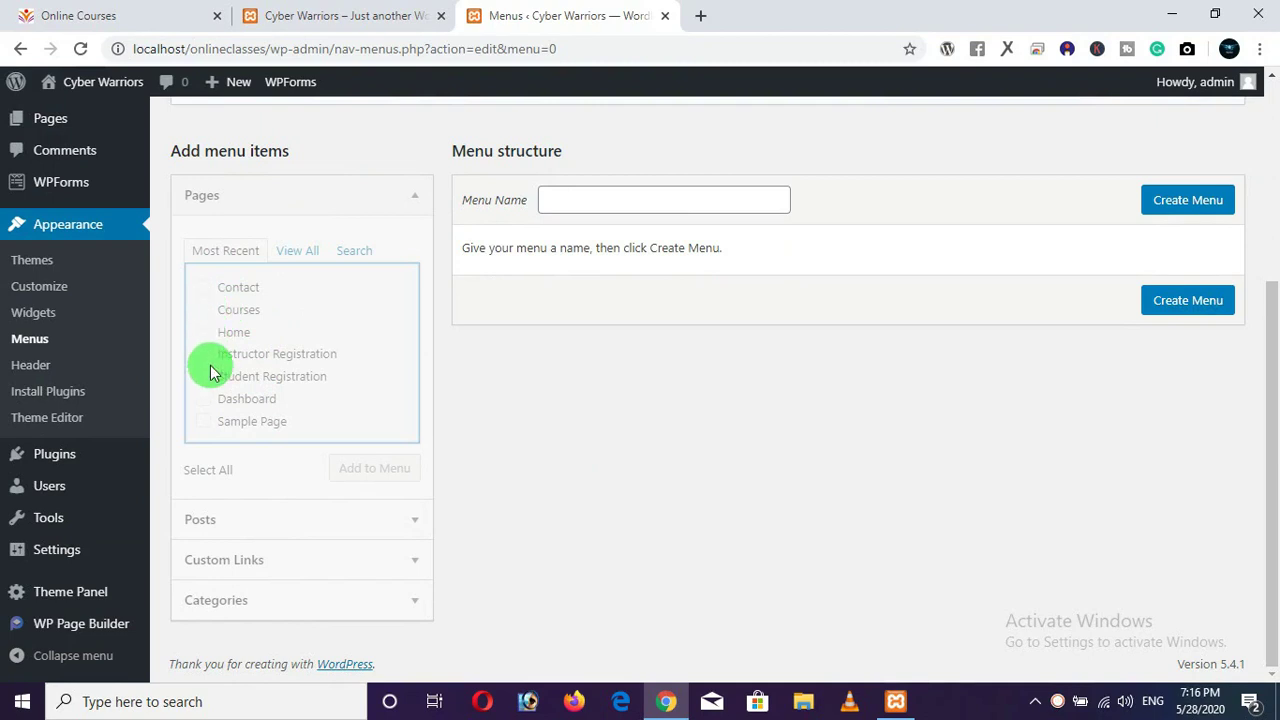
scroll(417, 437, up, 2)
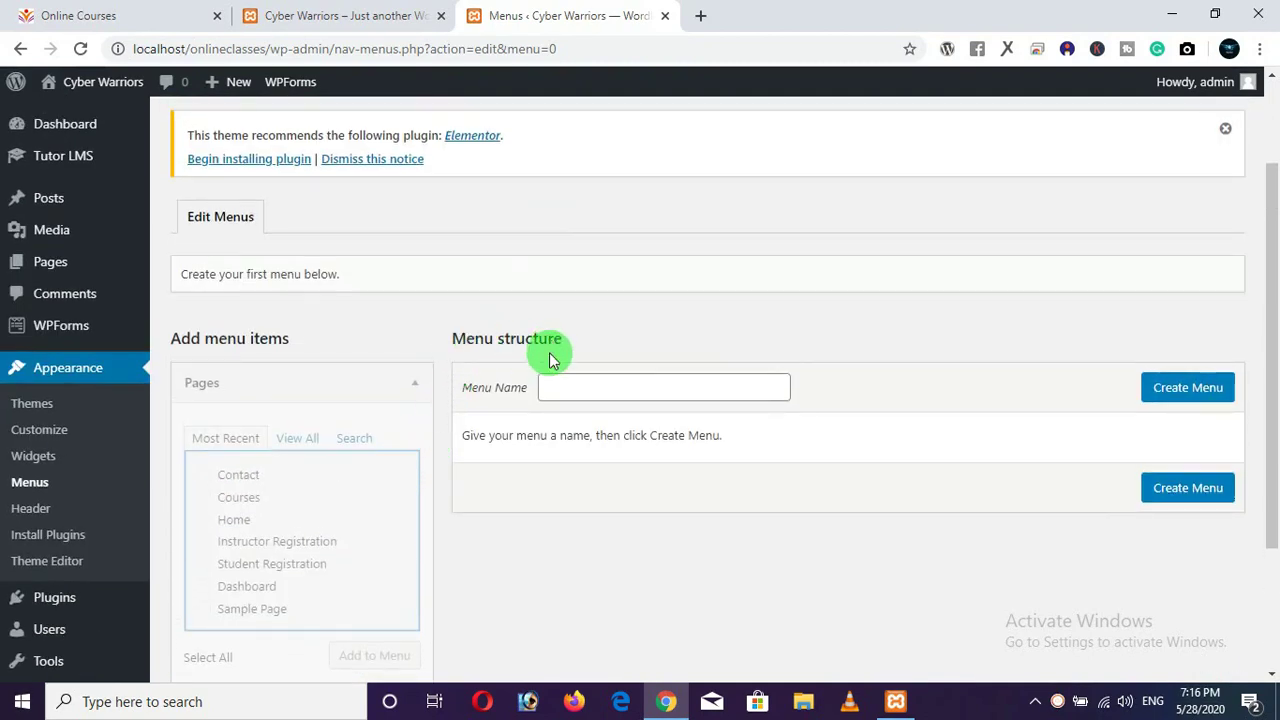
click(567, 389)
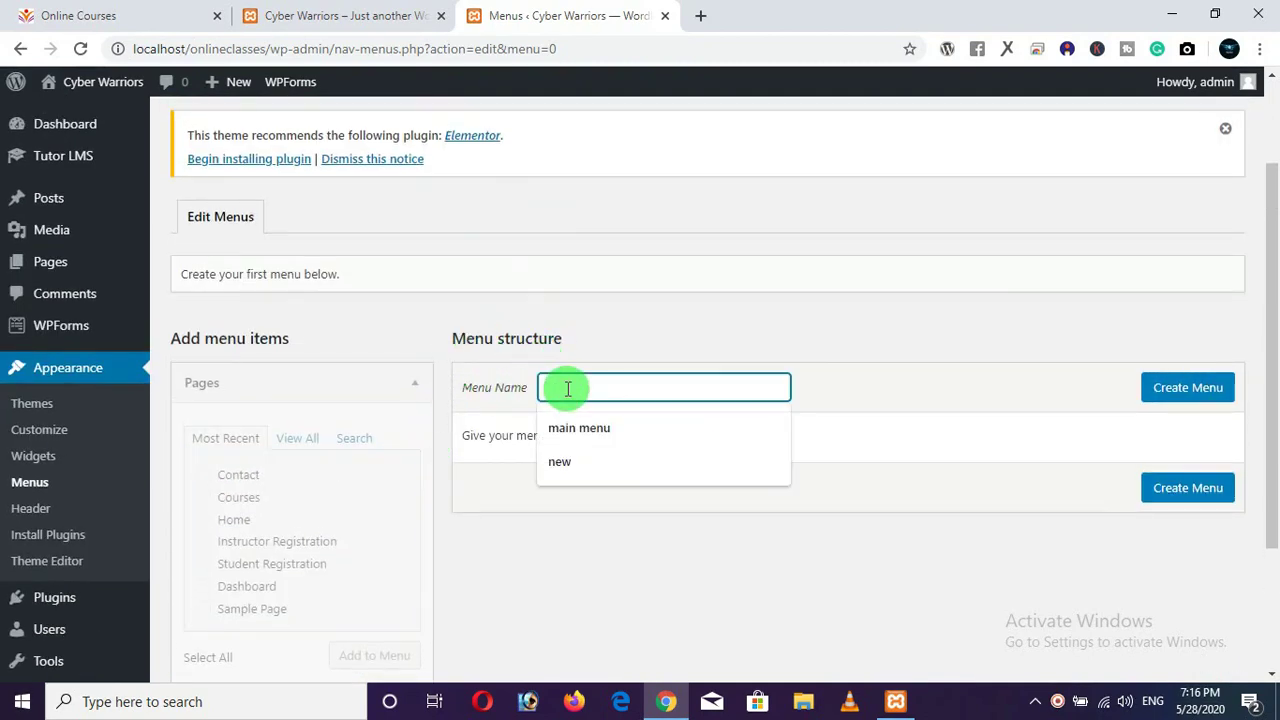
text(m)
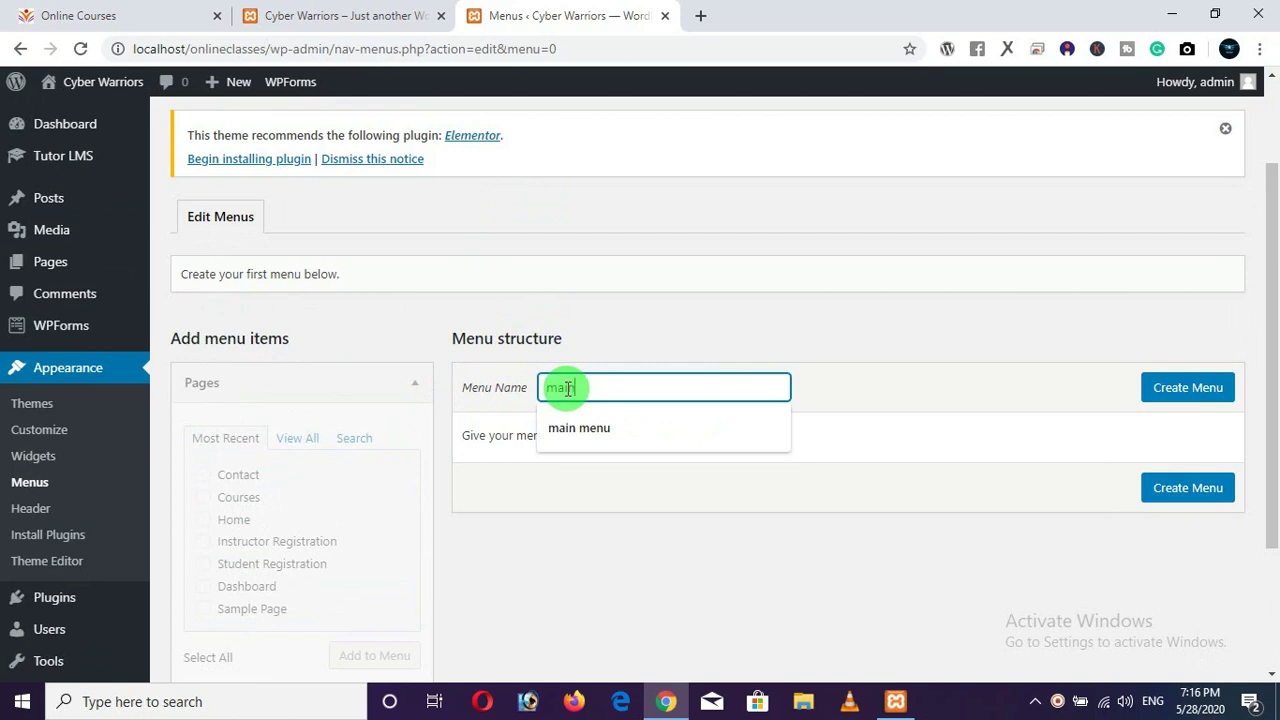
text(ain menu)
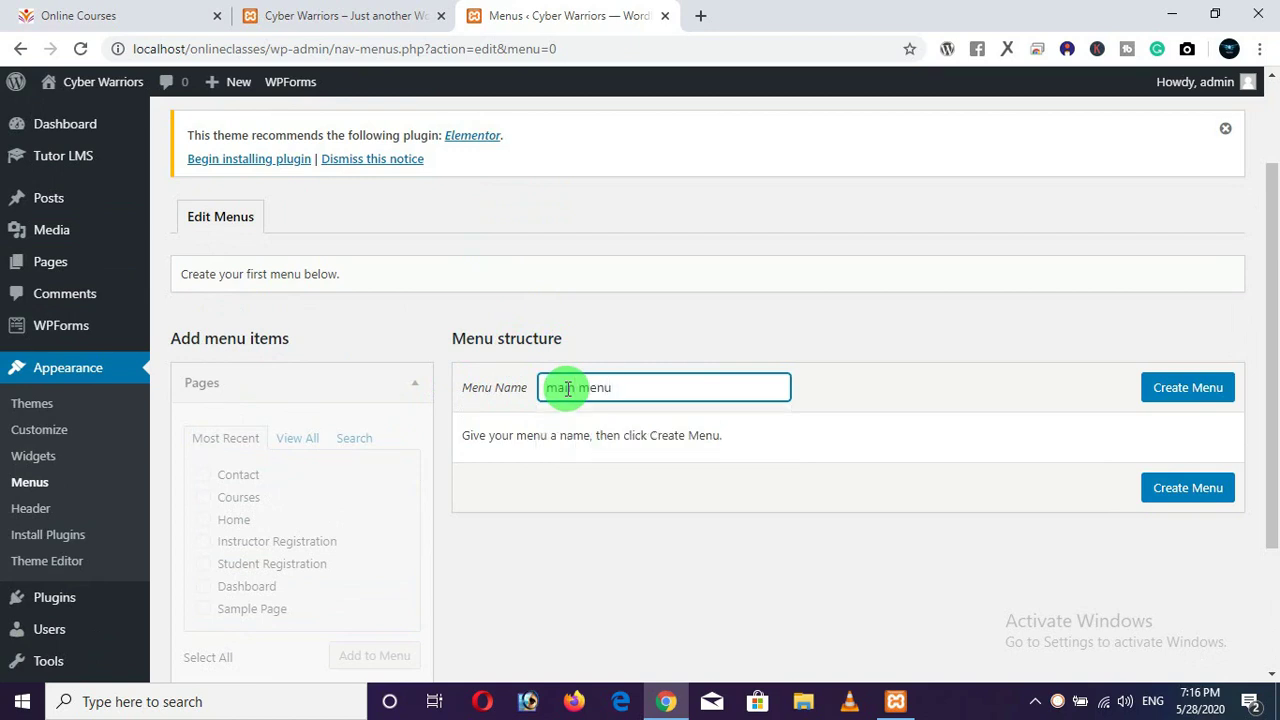
key(BackSpace)
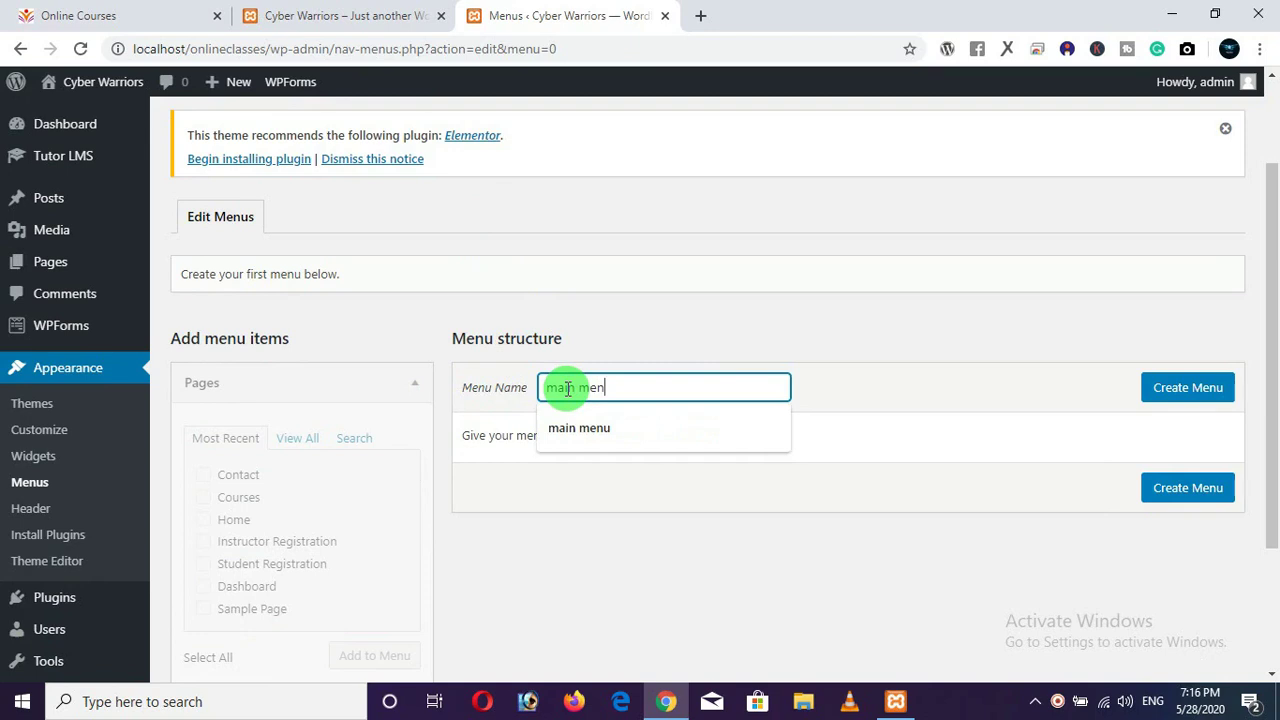
text(u)
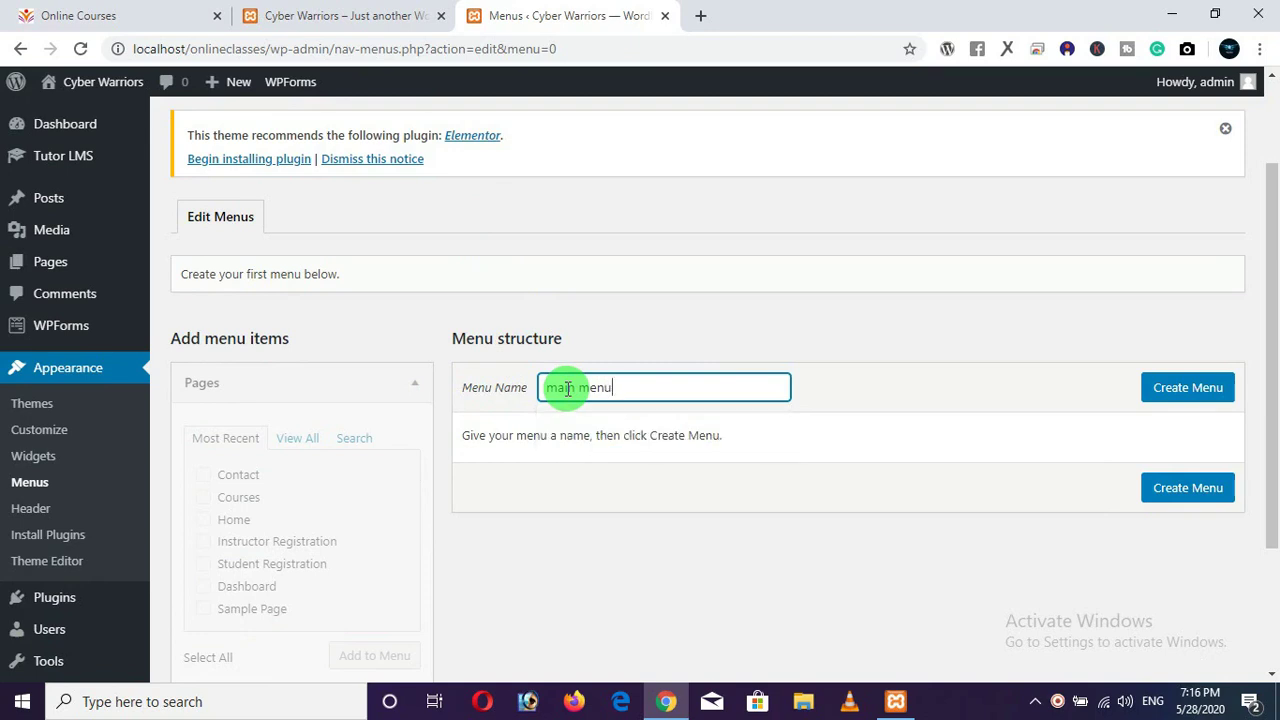
click(1176, 390)
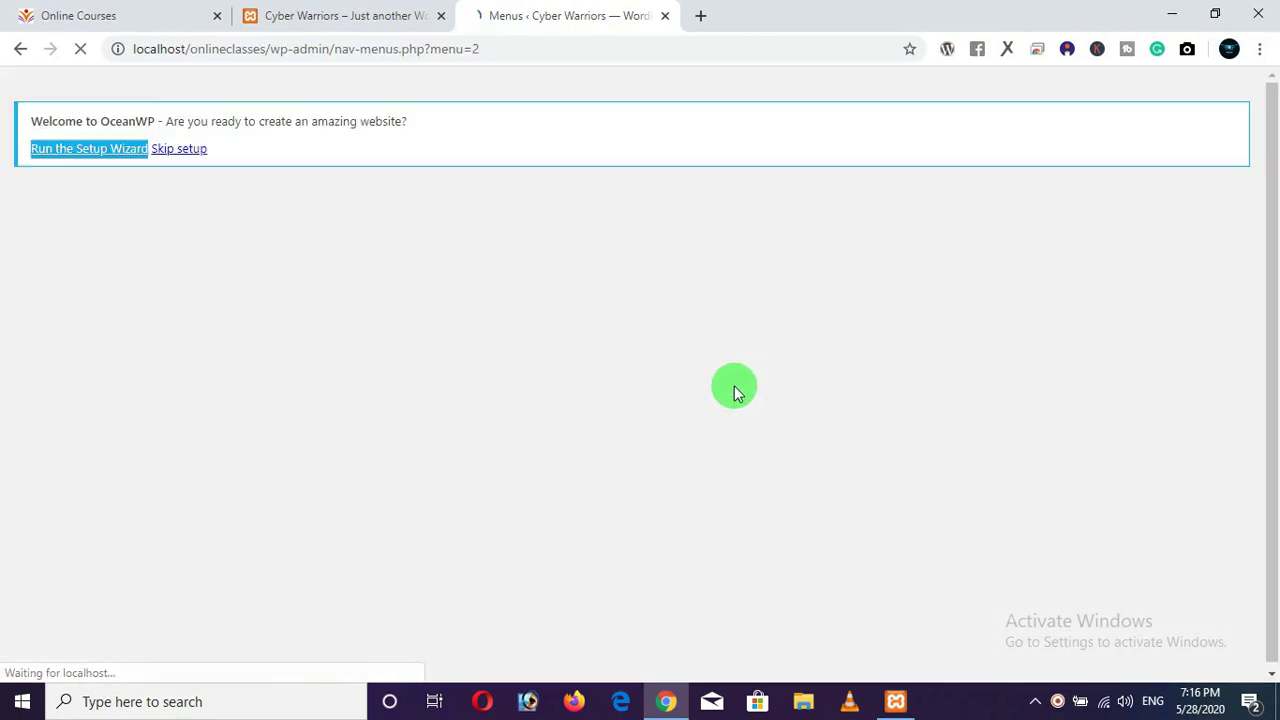
Choose the site pages for main menu, leaving Sample Page unchecked.
scroll(700, 405, down, 2)
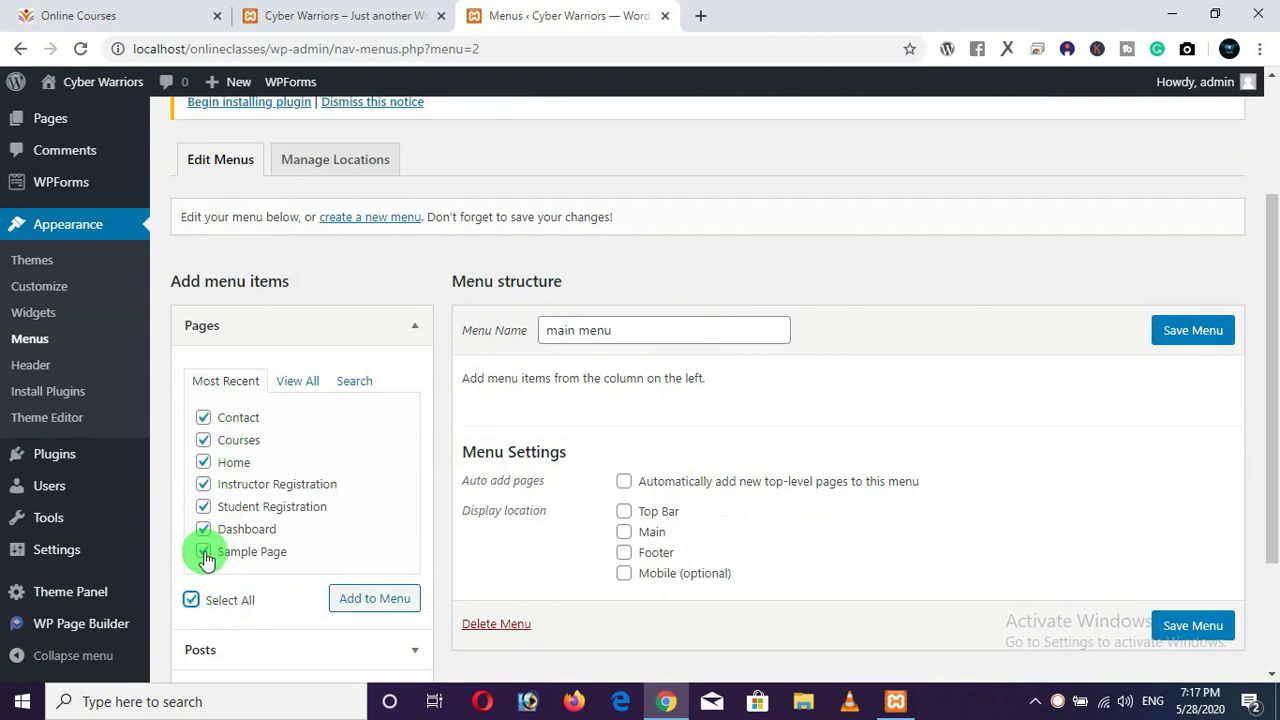
click(288, 18)
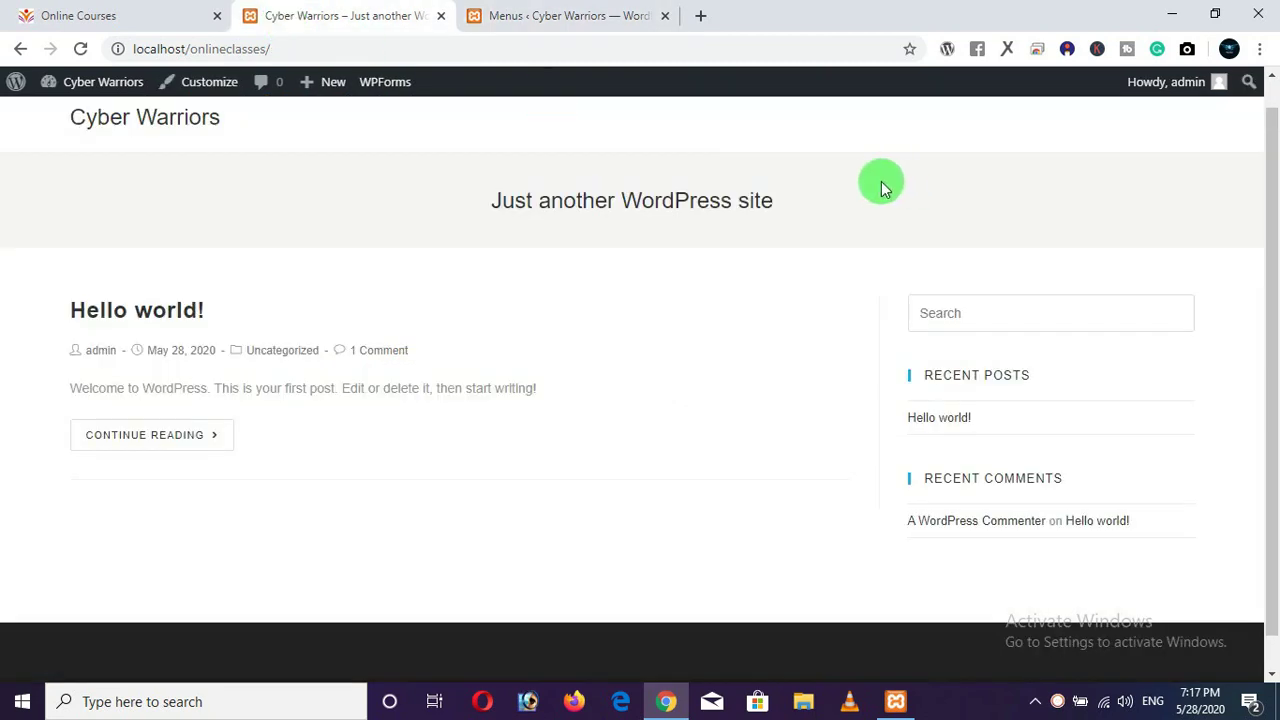
click(580, 18)
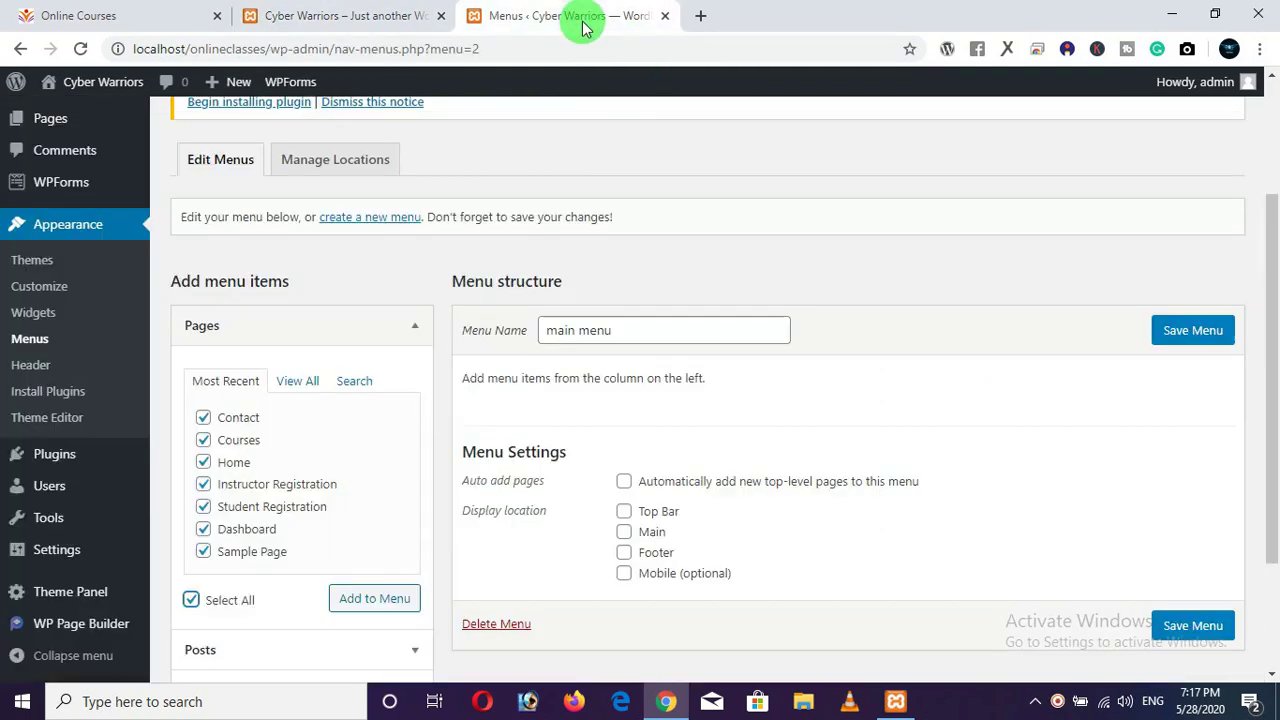
click(201, 552)
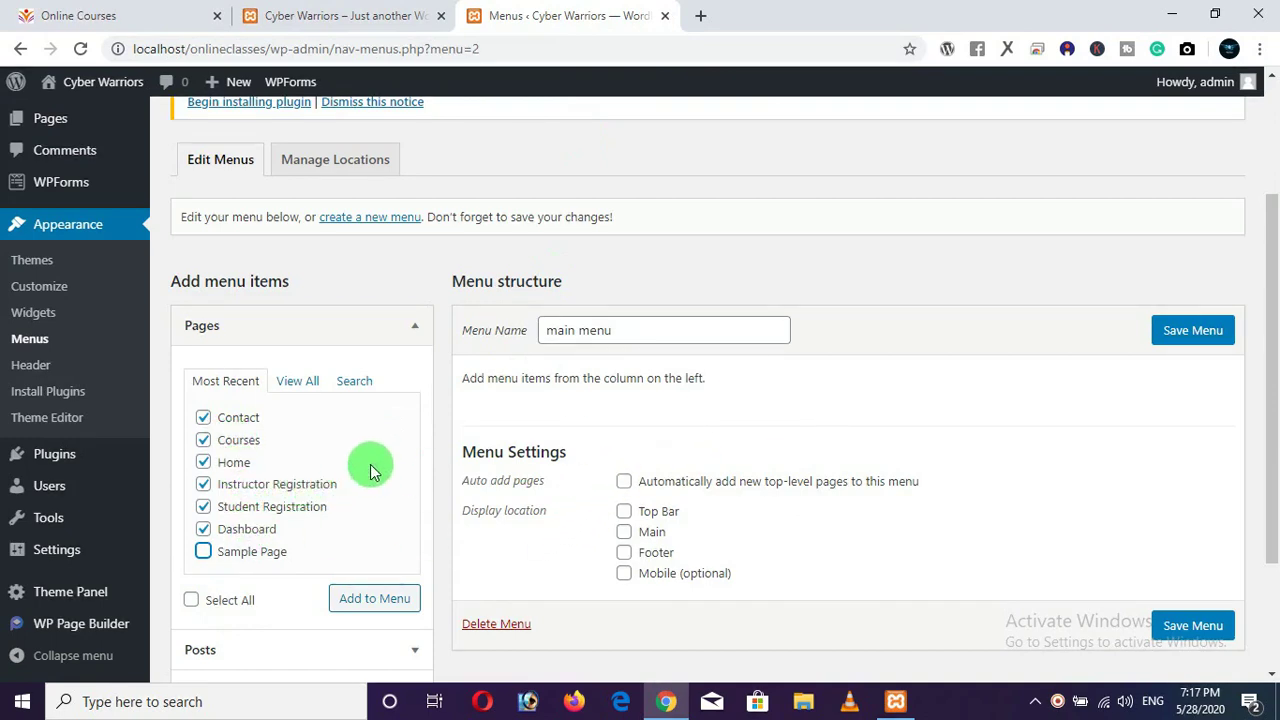
scroll(366, 466, down, 2)
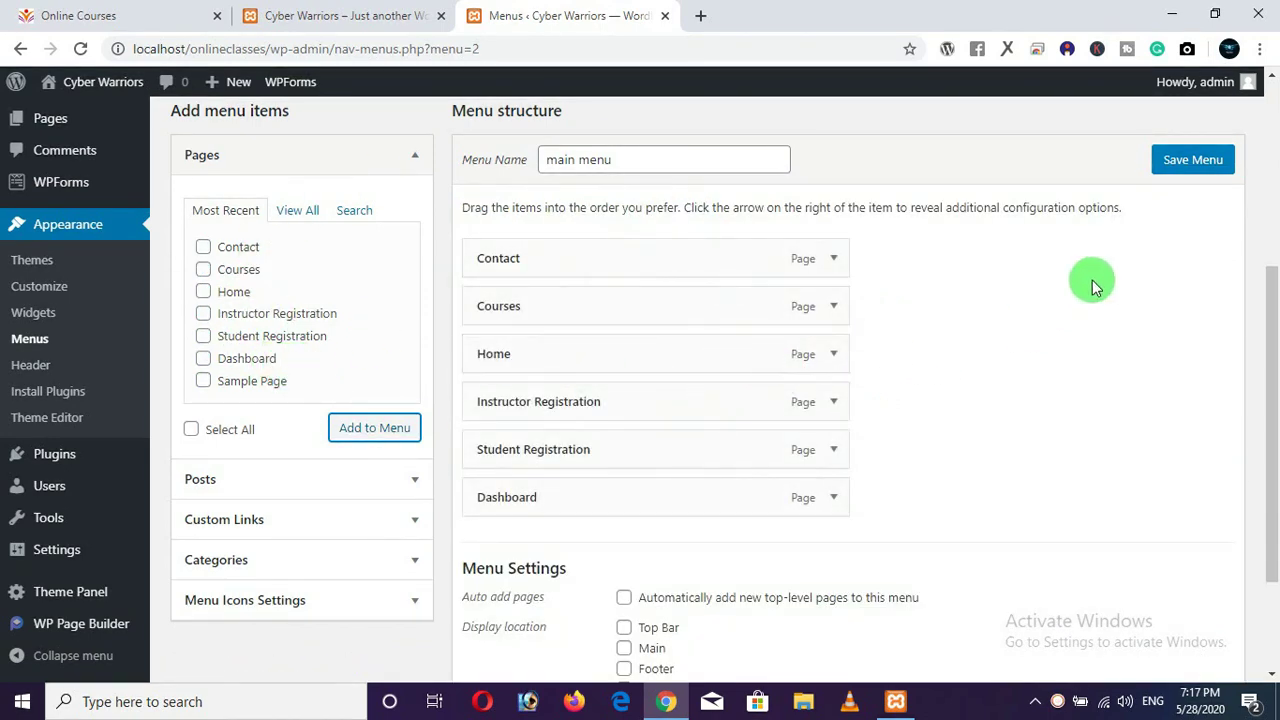
Save main menu with its six page items.
click(1195, 165)
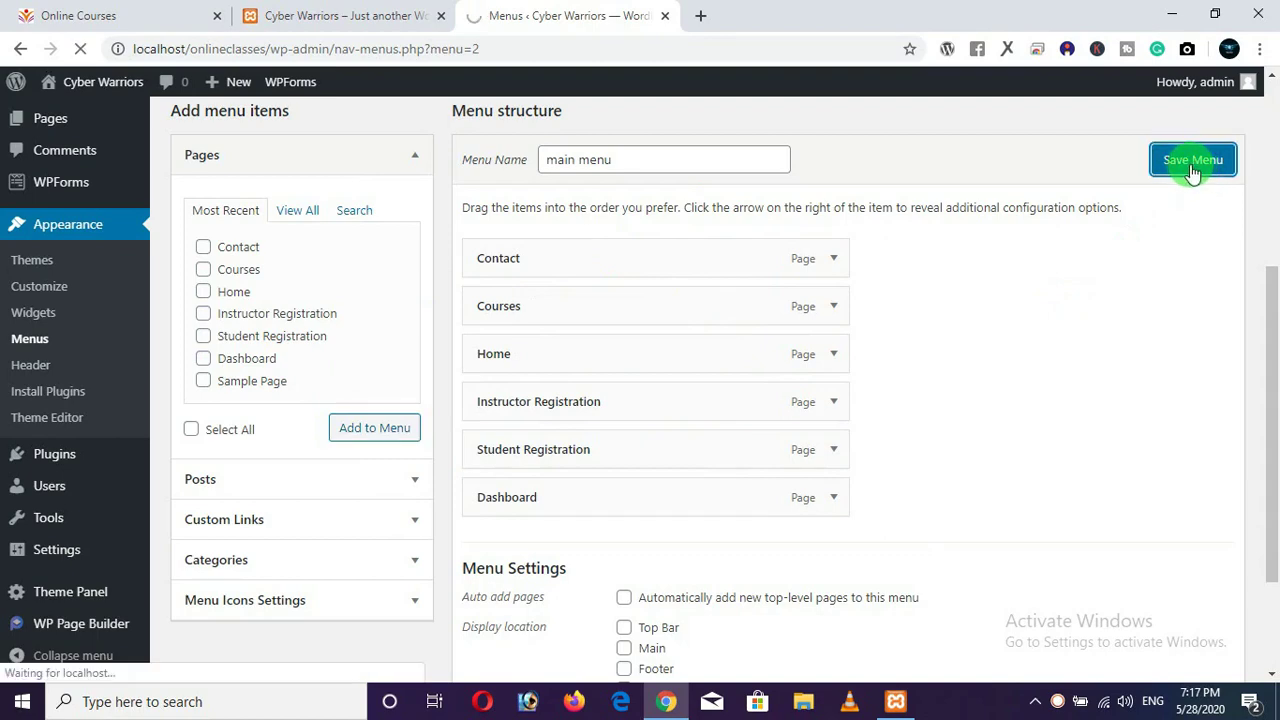
scroll(1114, 214, down, 2)
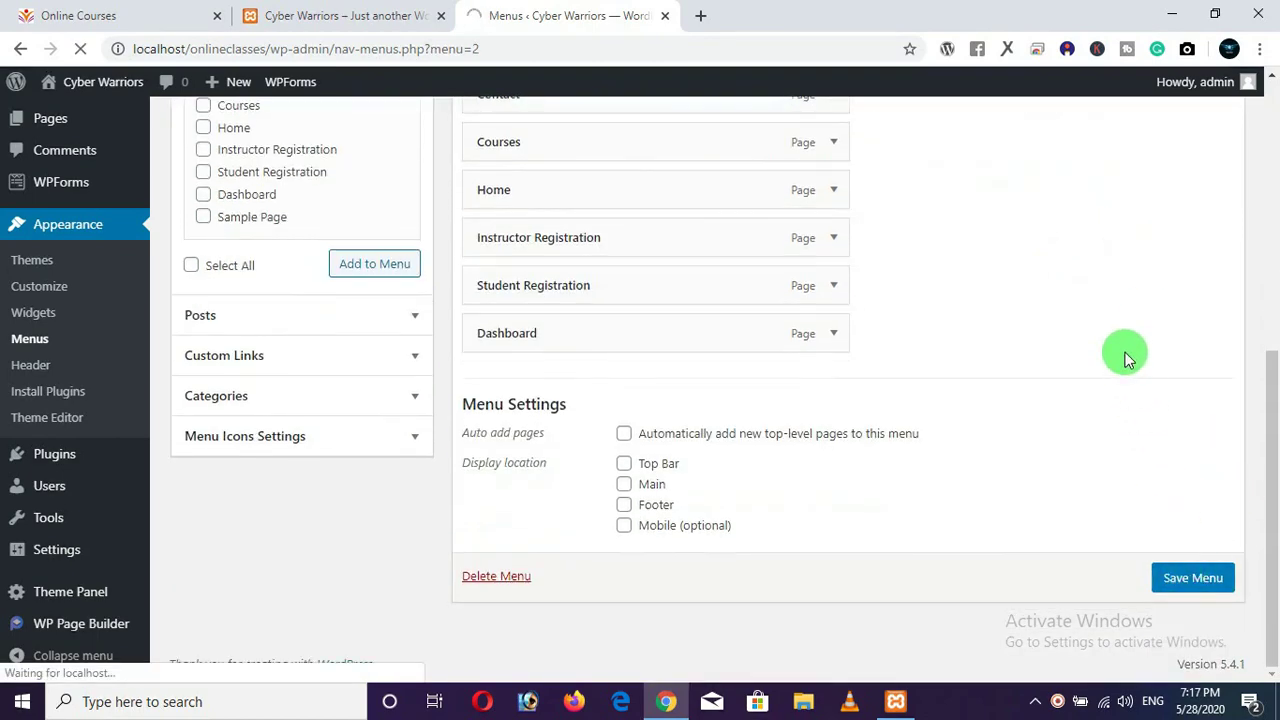
scroll(1125, 358, up, 2)
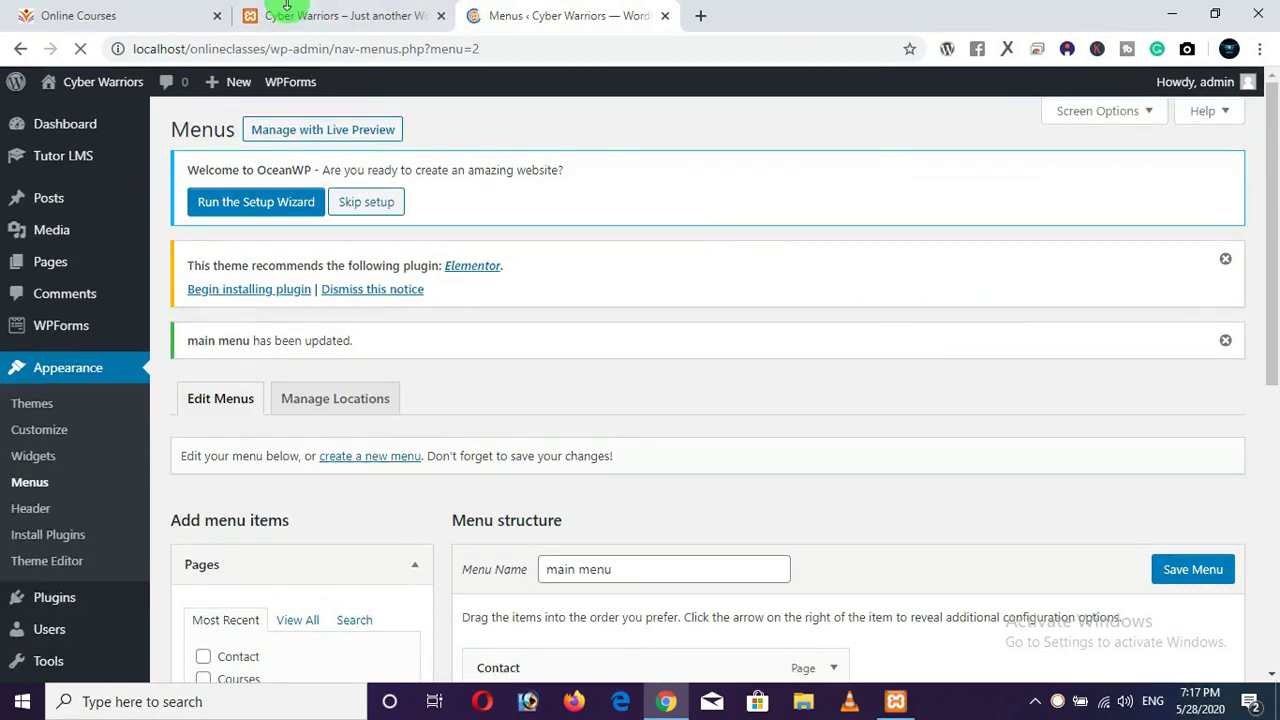
Reload the site's front page, then return to the menu editor's Menu Settings.
click(287, 8)
click(82, 49)
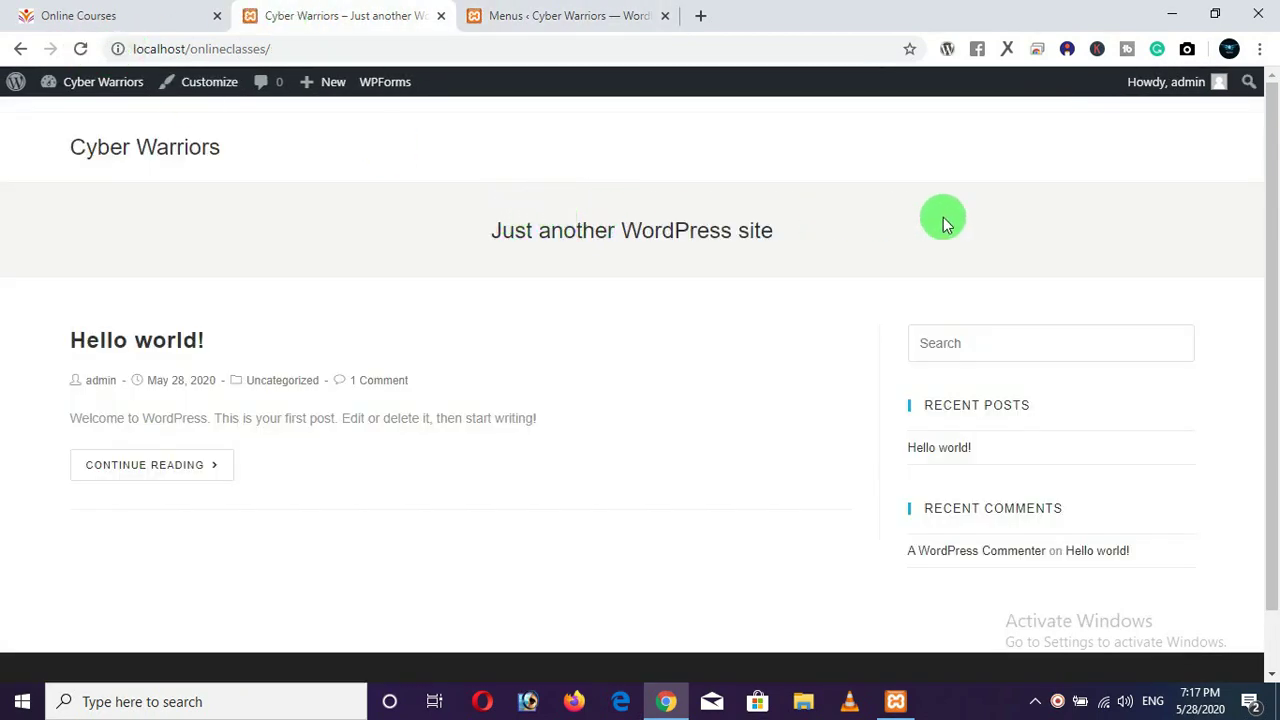
click(575, 16)
scroll(740, 429, down, 5)
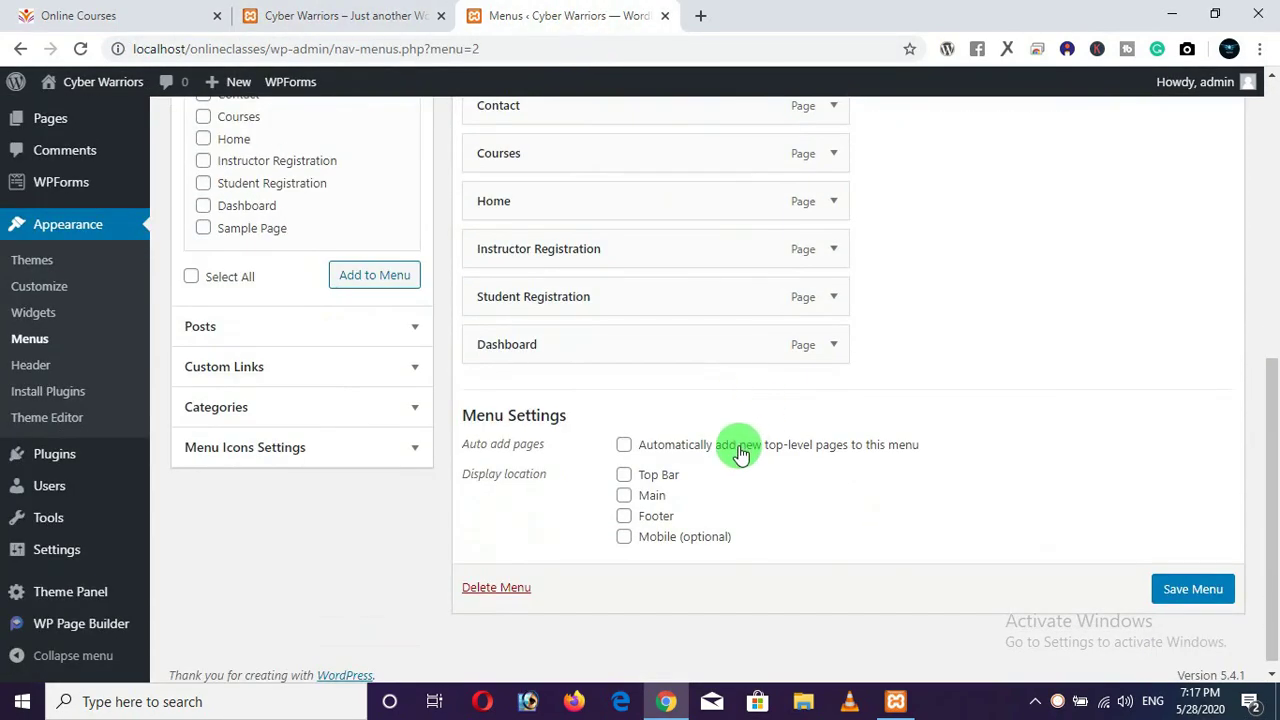
scroll(511, 125, up, 1)
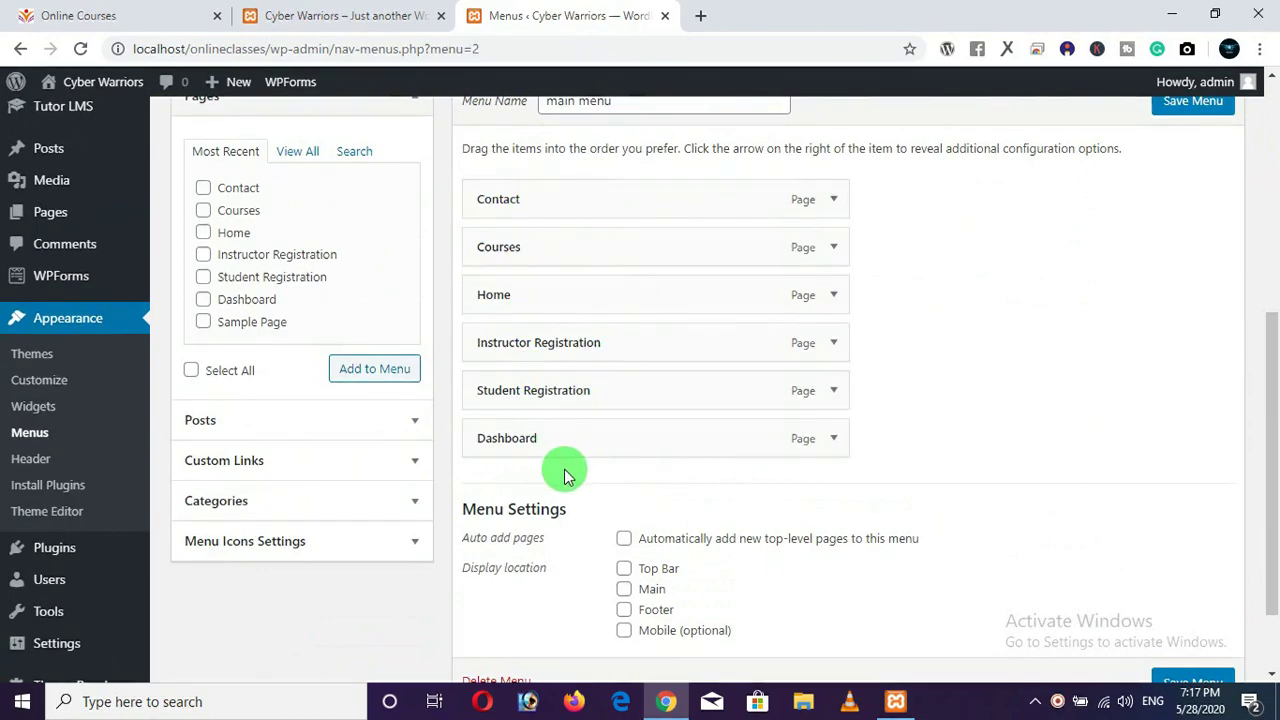
scroll(586, 320, up, 1)
scroll(700, 280, down, 2)
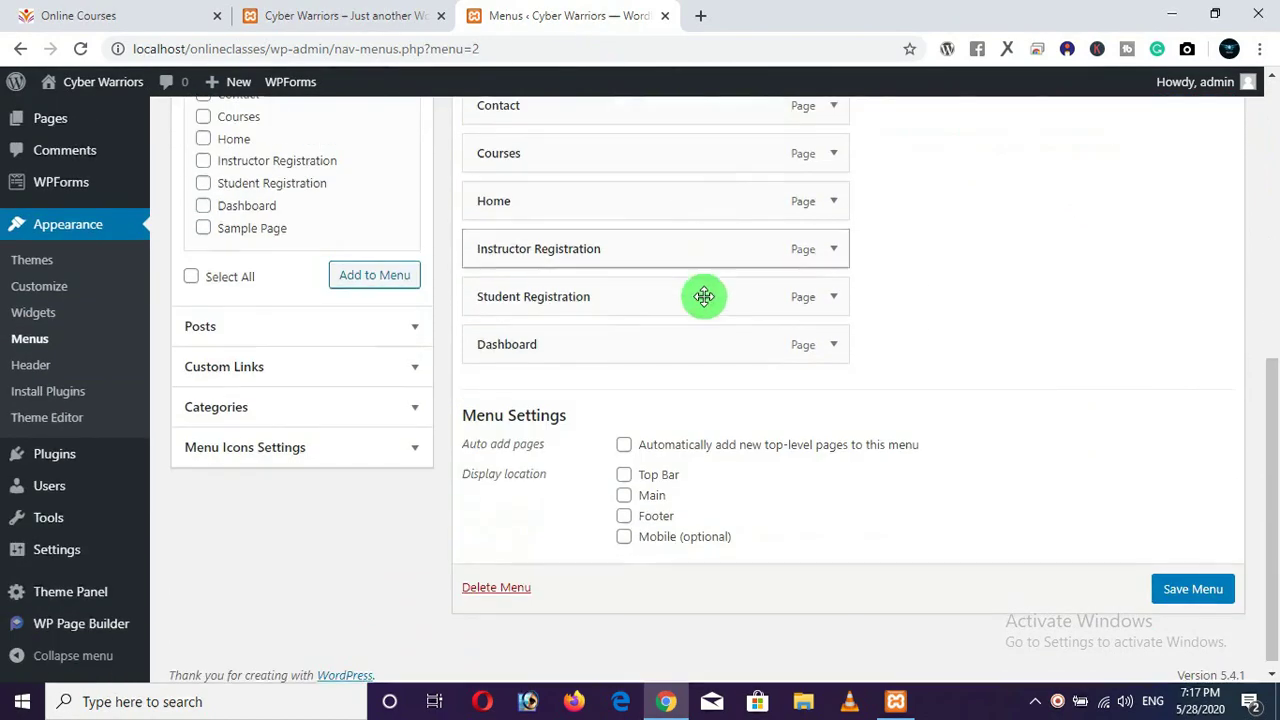
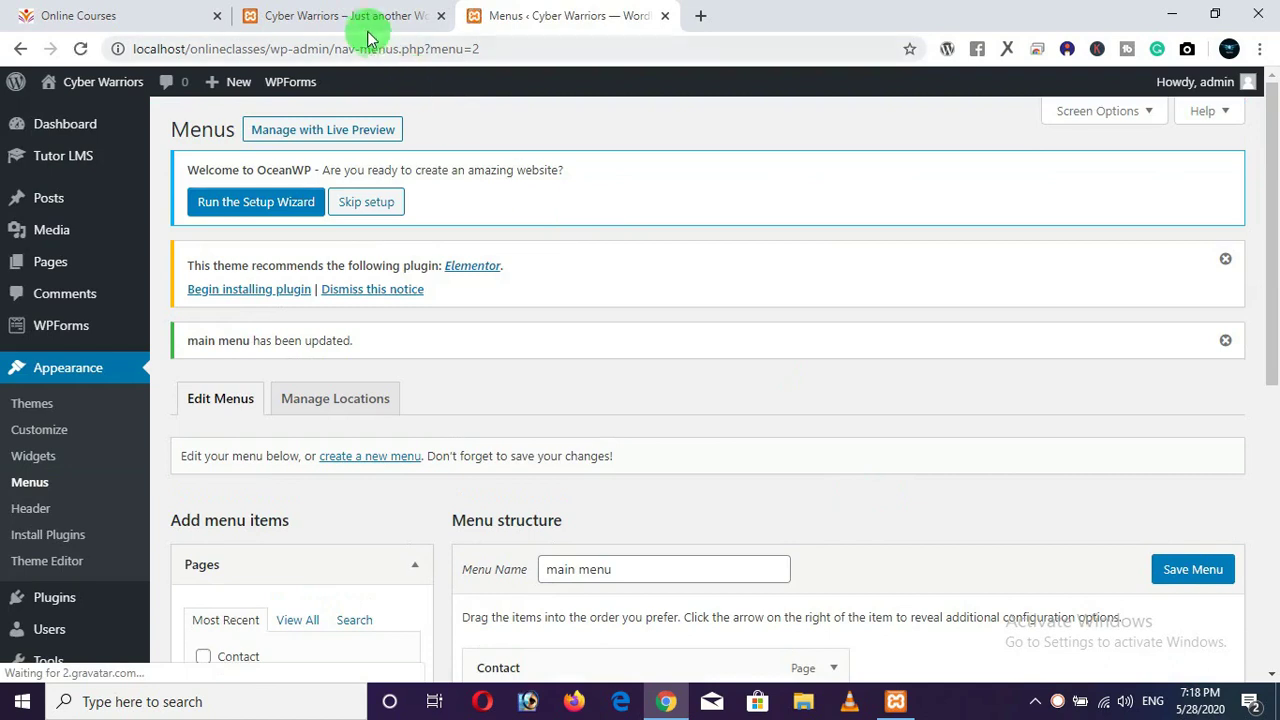
Compare the site front page with the menu settings, reloading the front page to look for the menu.
click(357, 24)
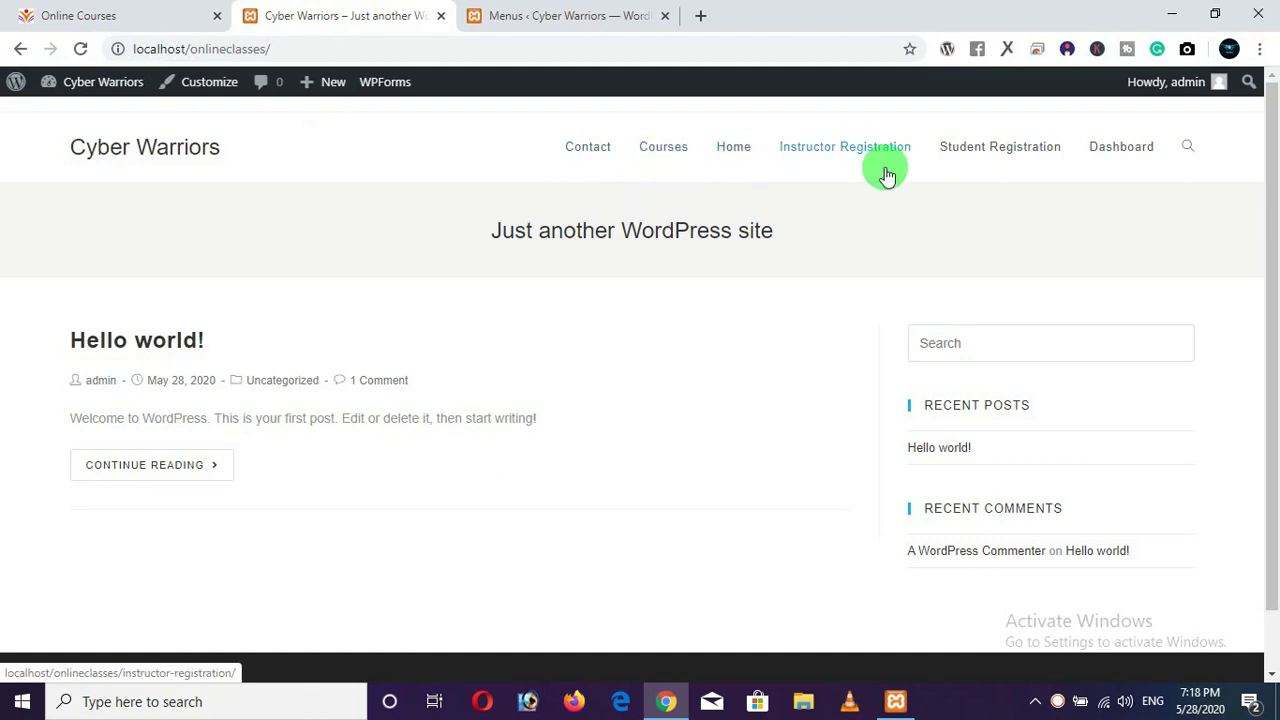
click(566, 16)
scroll(640, 648, down, 5)
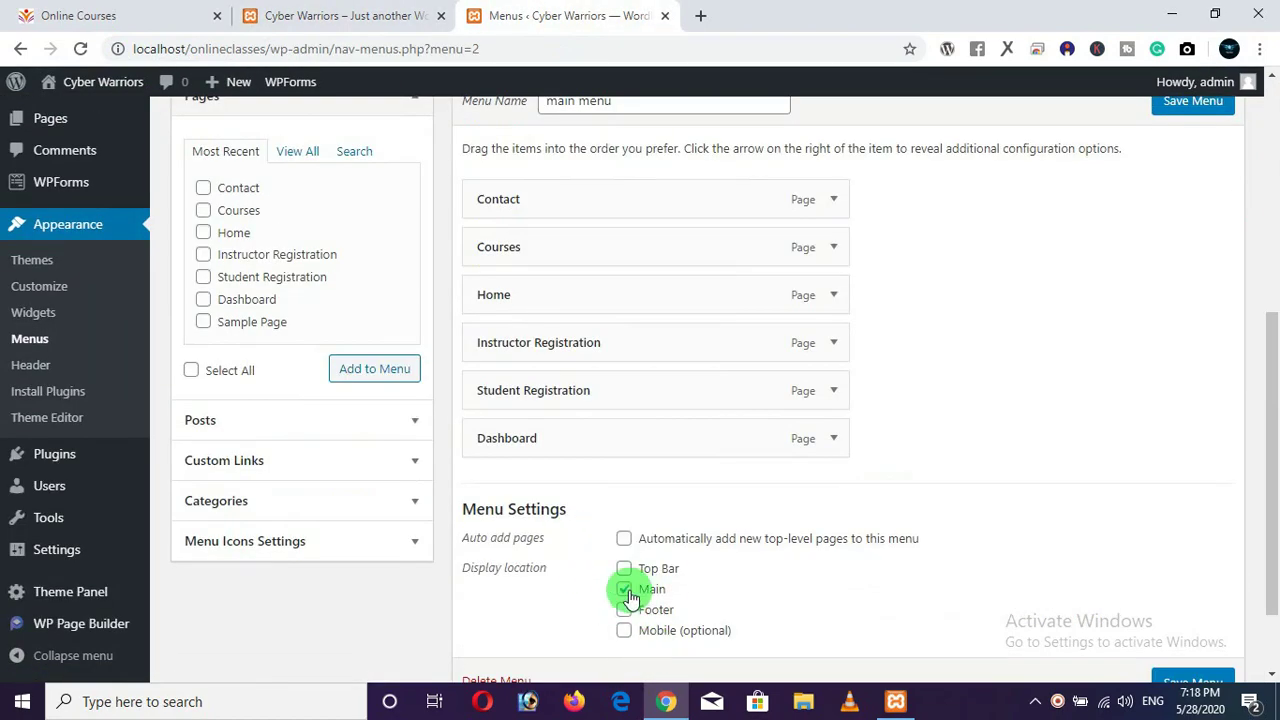
click(300, 16)
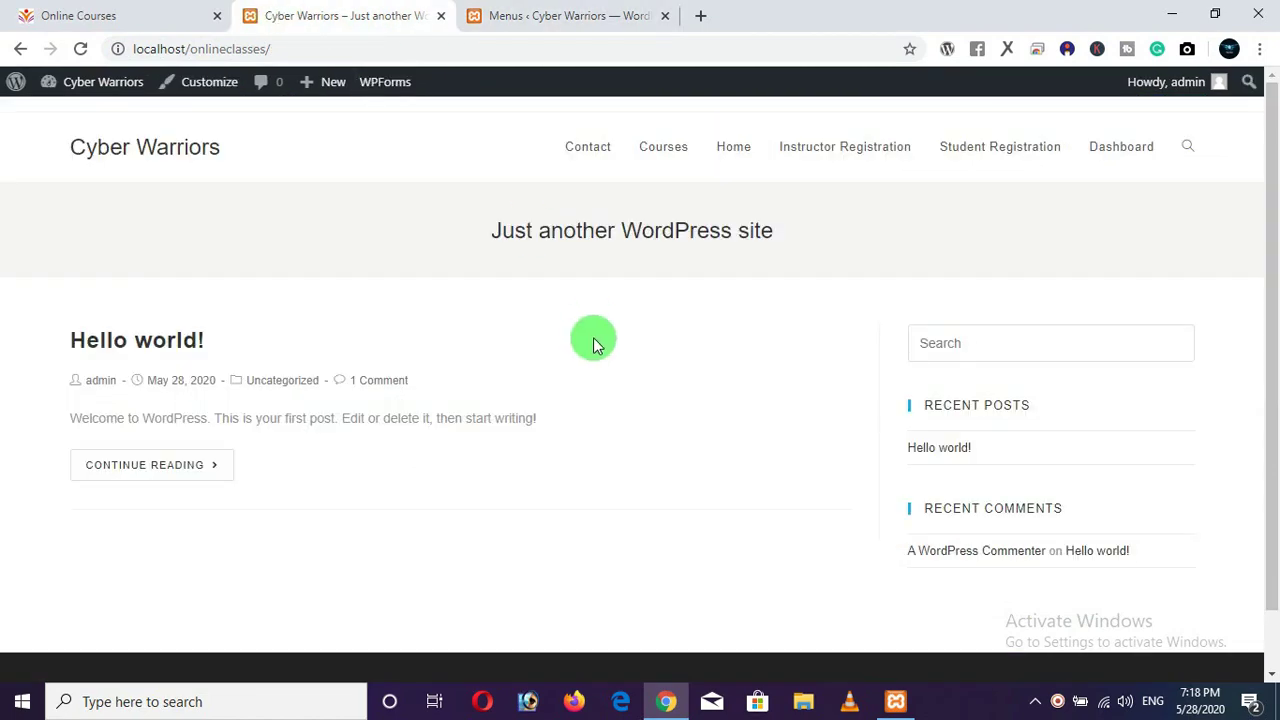
click(566, 16)
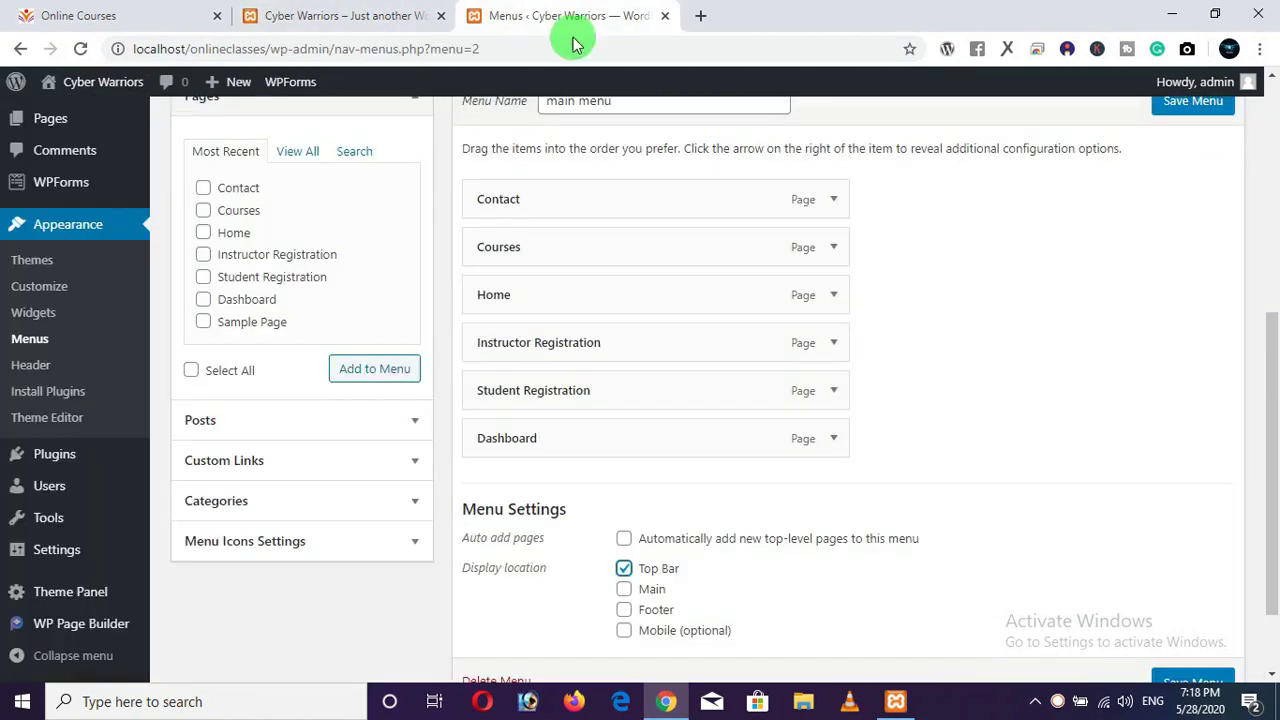
scroll(1057, 377, down, 2)
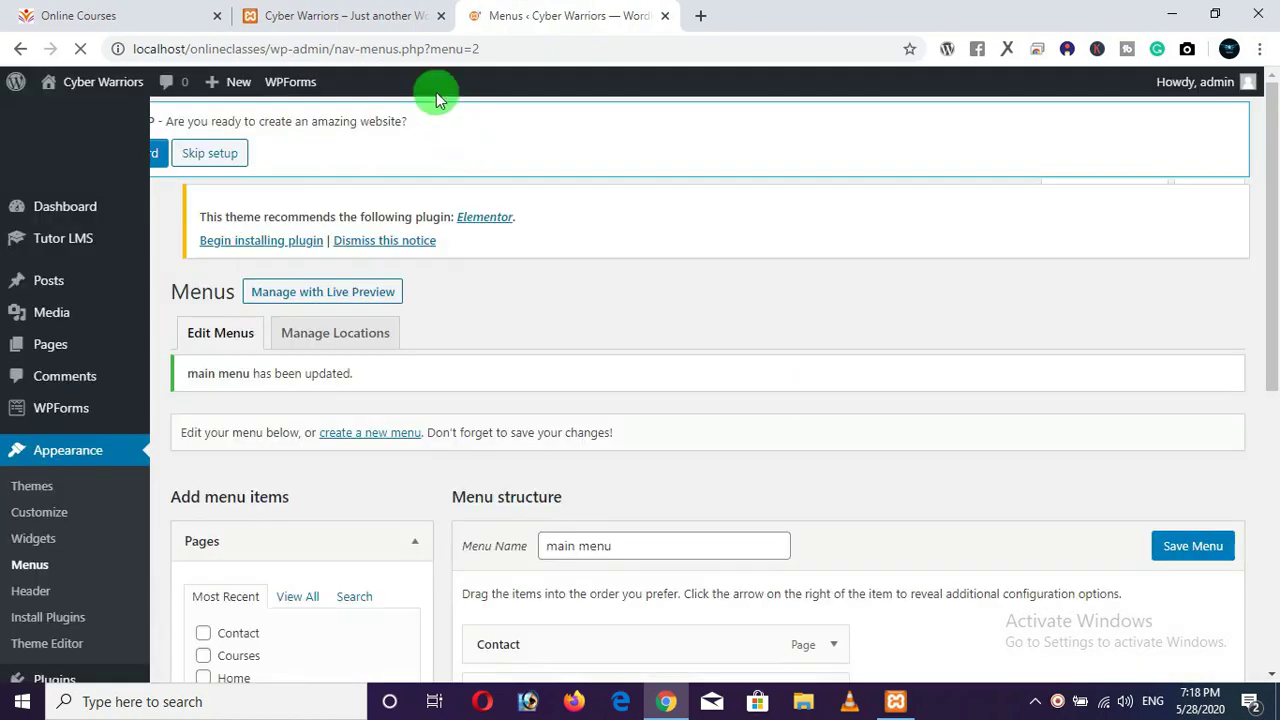
click(252, 18)
click(79, 48)
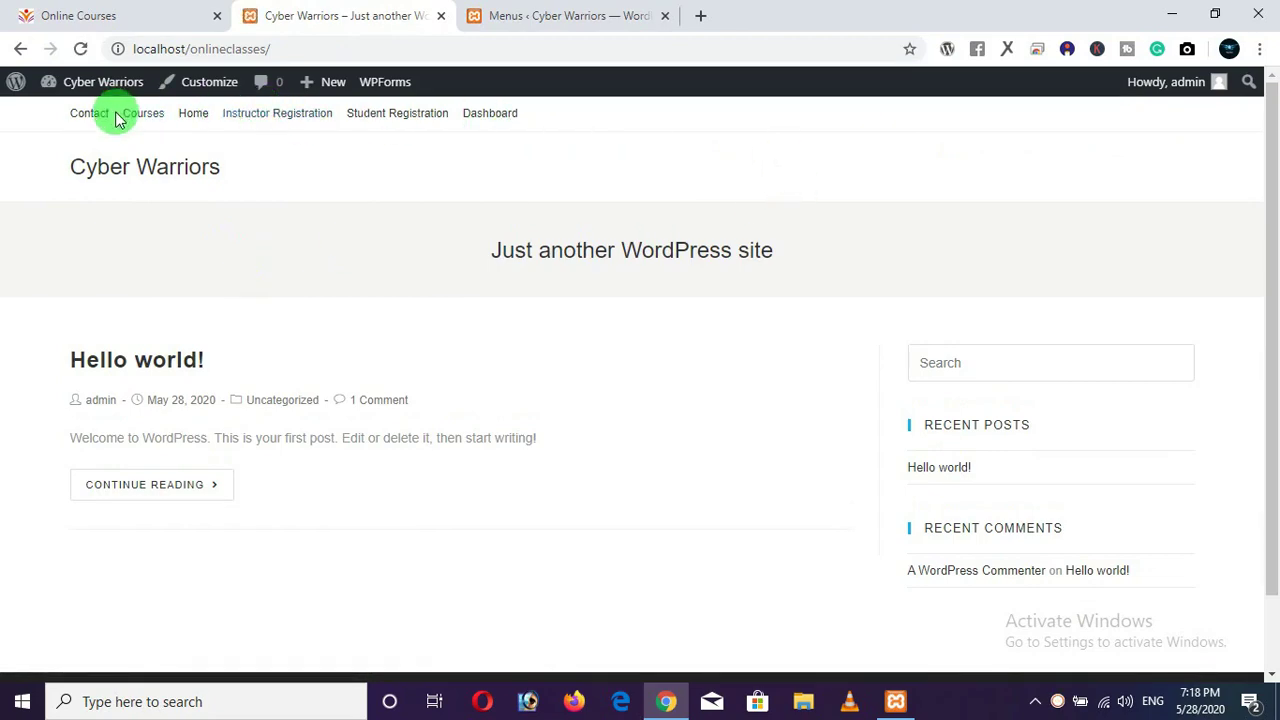
Move main menu from the Top Bar location to Main, save, and reload the site.
click(543, 16)
scroll(752, 511, down, 4)
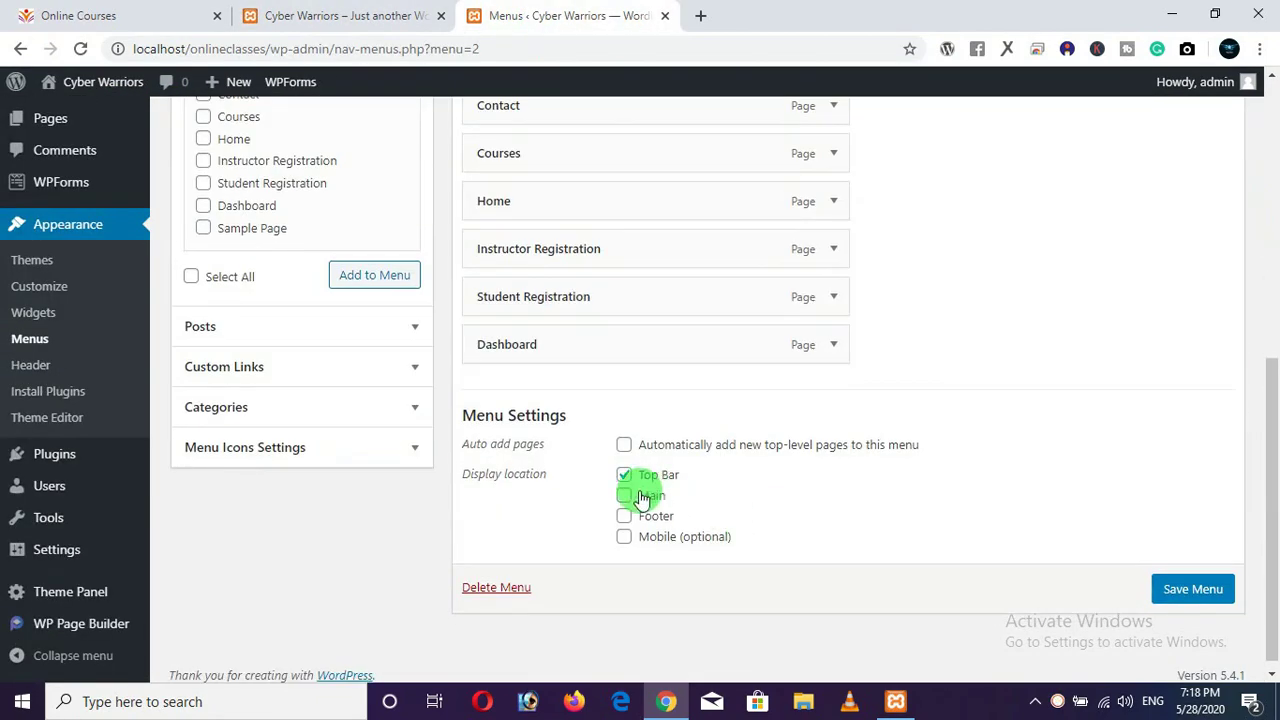
click(623, 495)
click(624, 474)
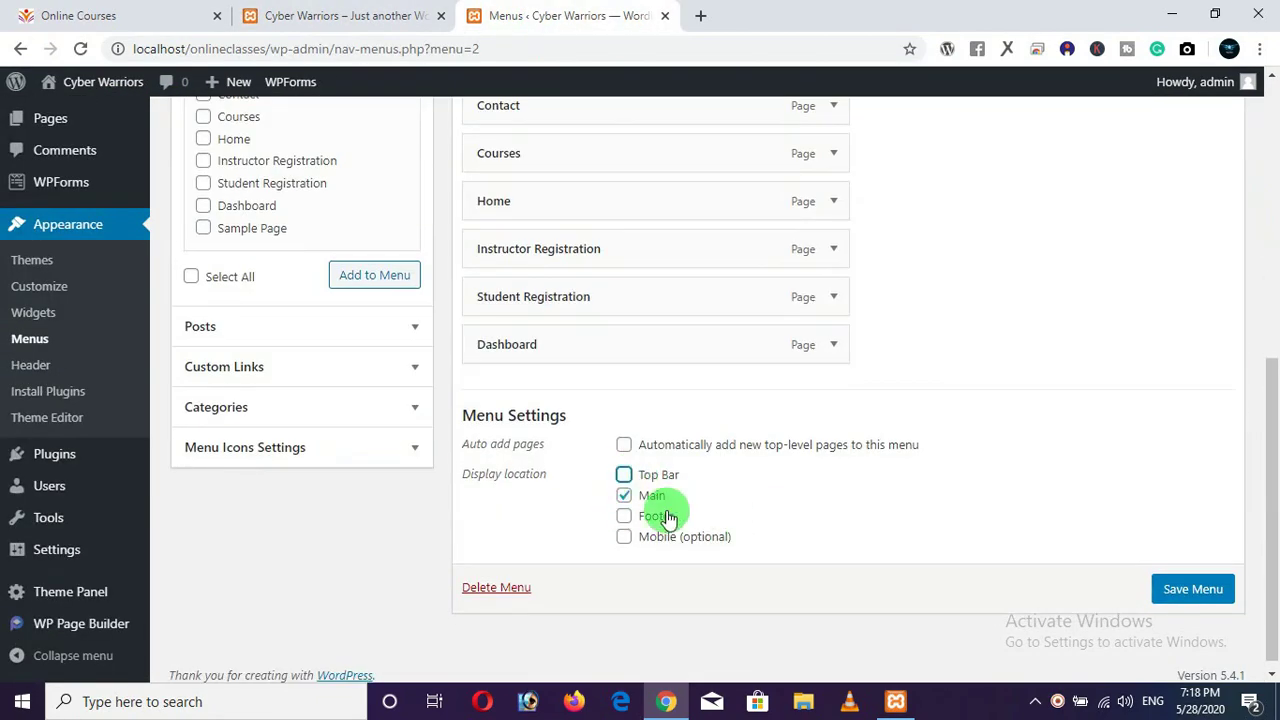
click(1182, 600)
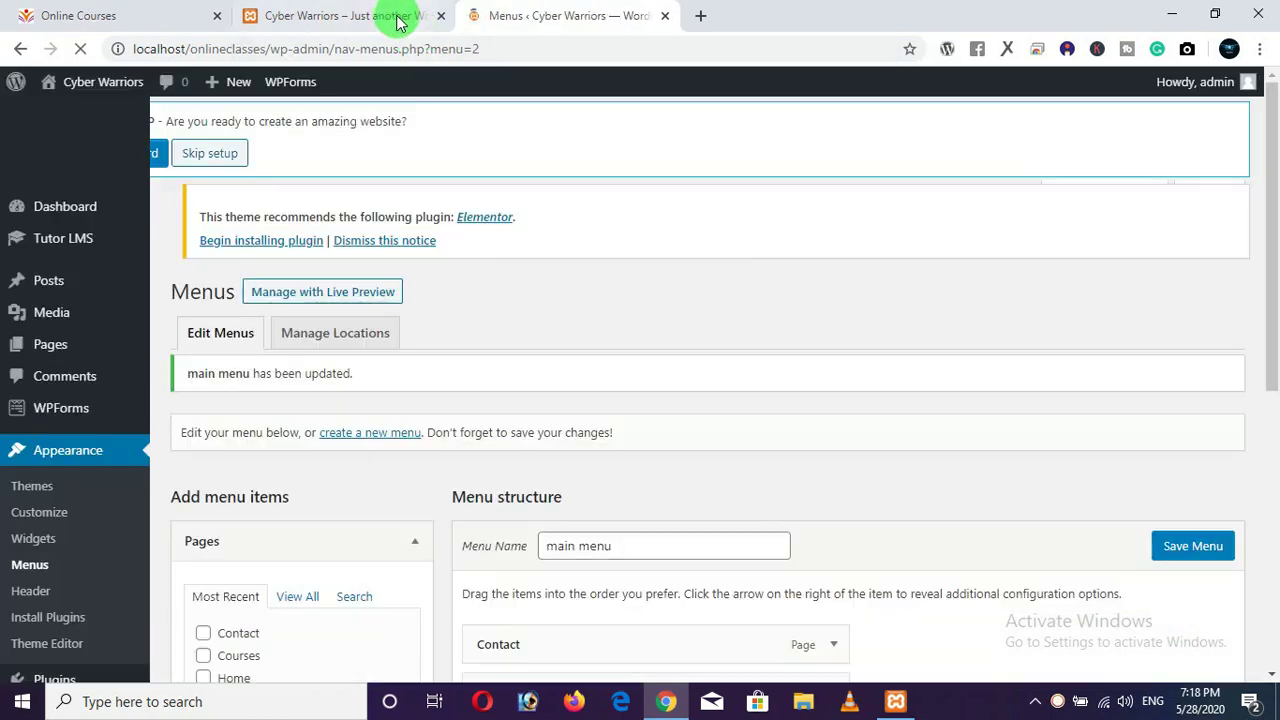
click(423, 18)
click(80, 49)
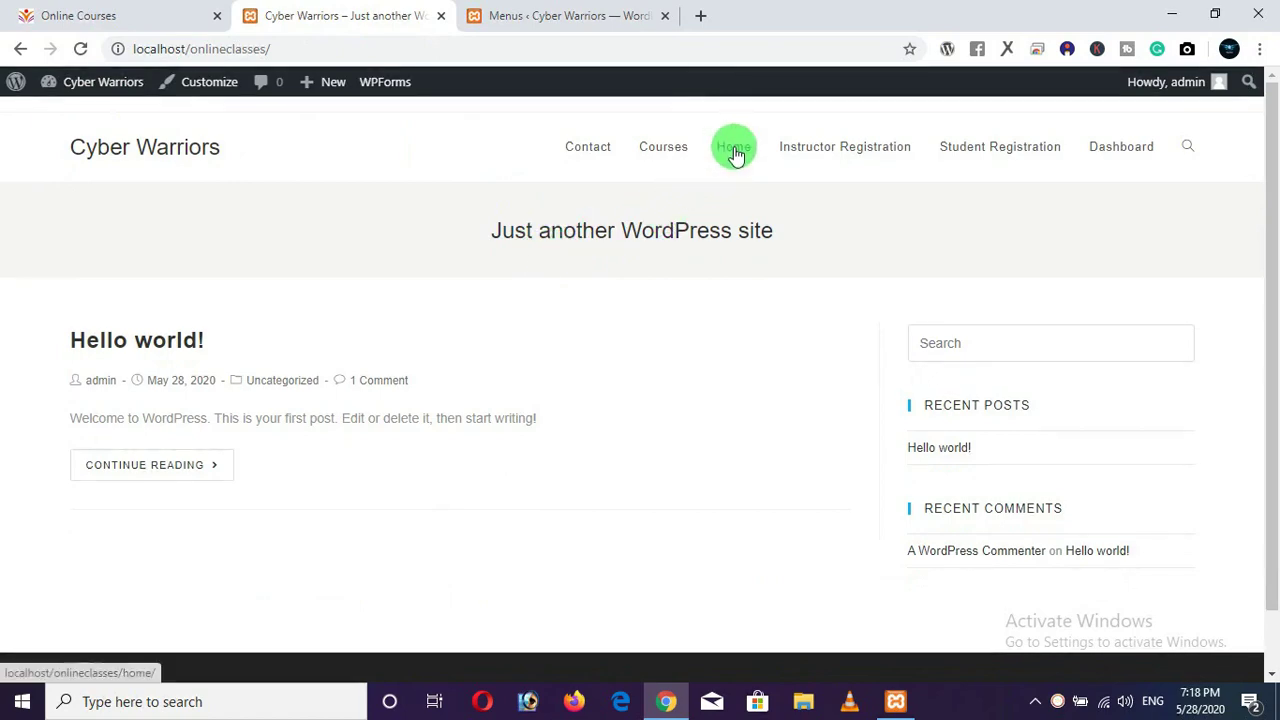
Drag Contact to the bottom and Home to the top of main menu, then save.
click(586, 18)
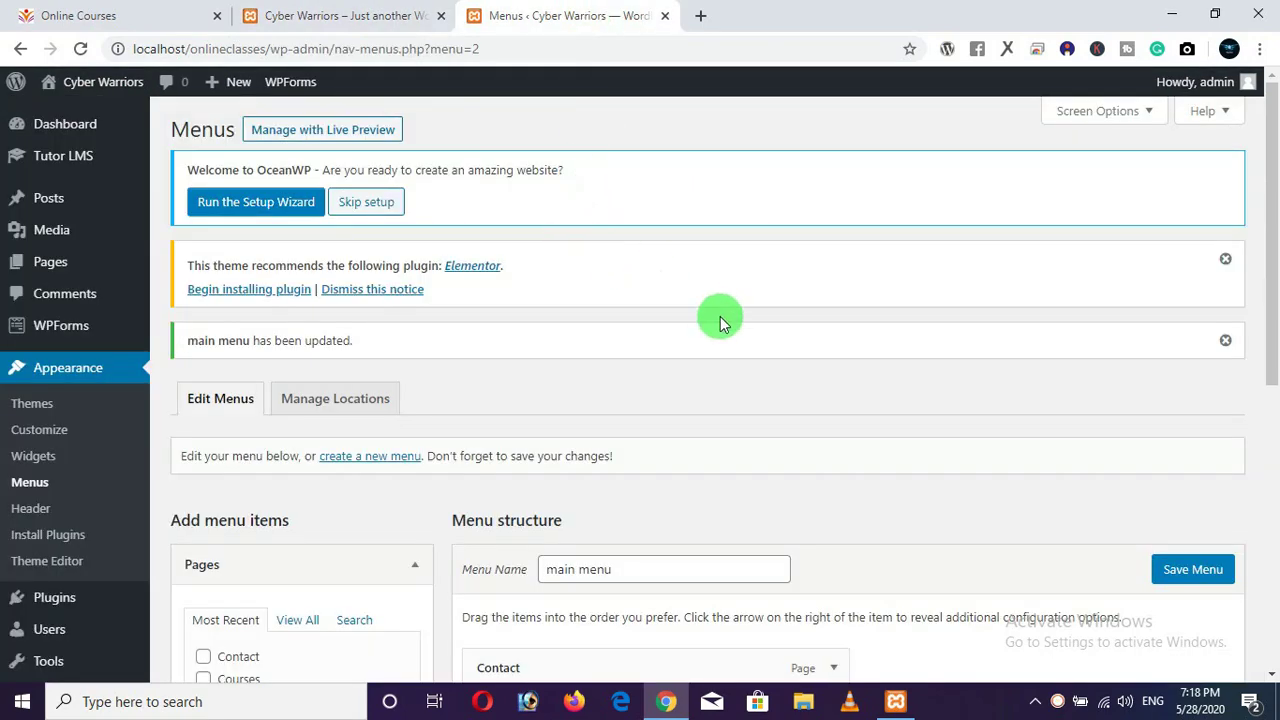
scroll(720, 316, down, 5)
drag(551, 197, 560, 438)
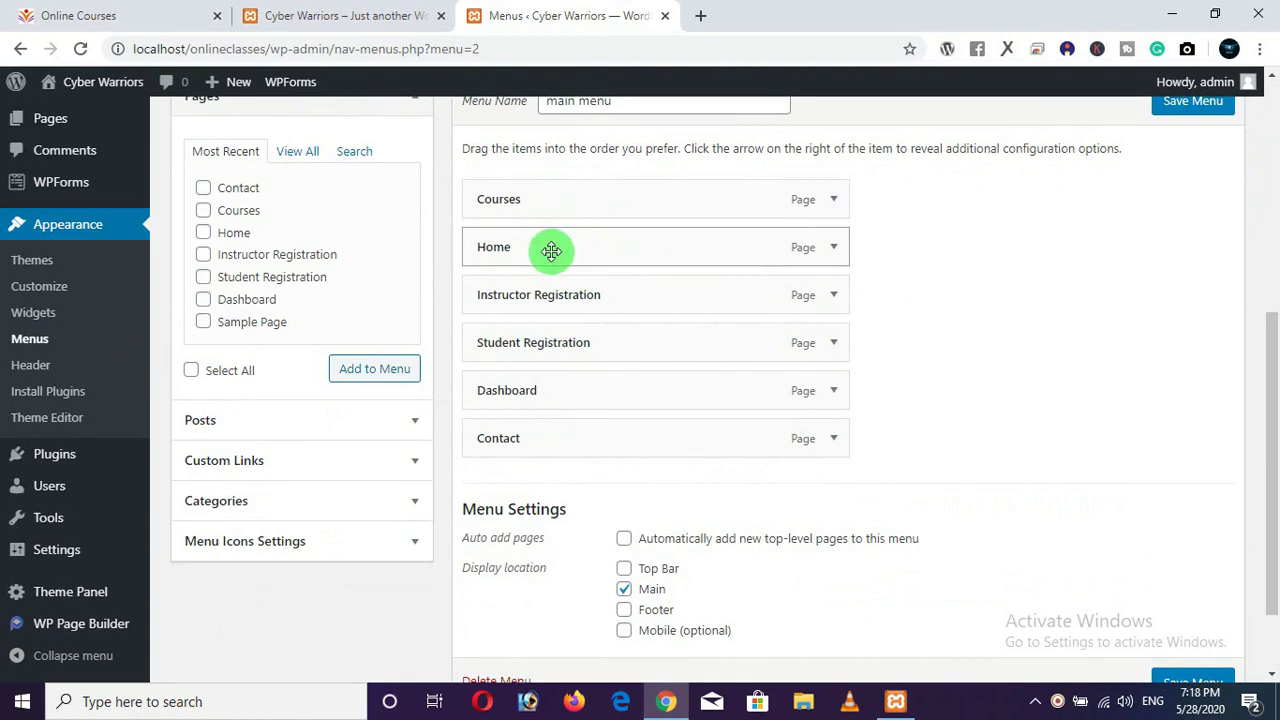
drag(551, 250, 551, 197)
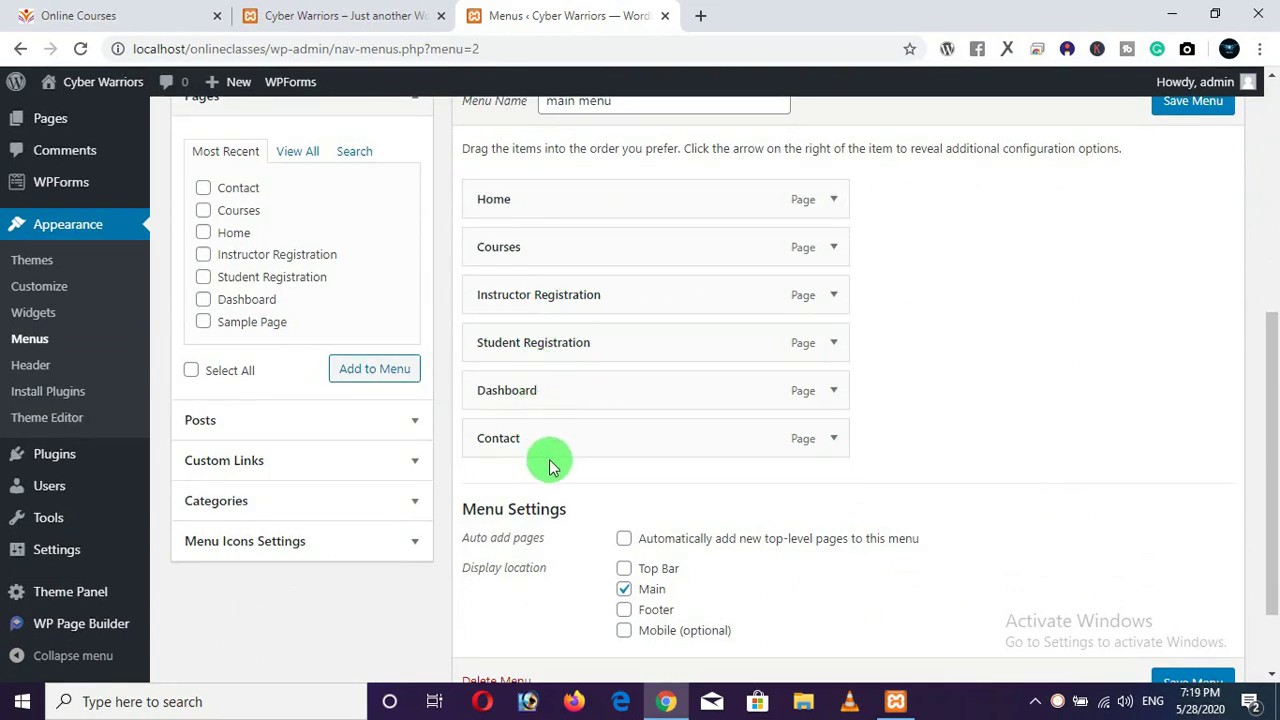
scroll(1150, 520, down, 2)
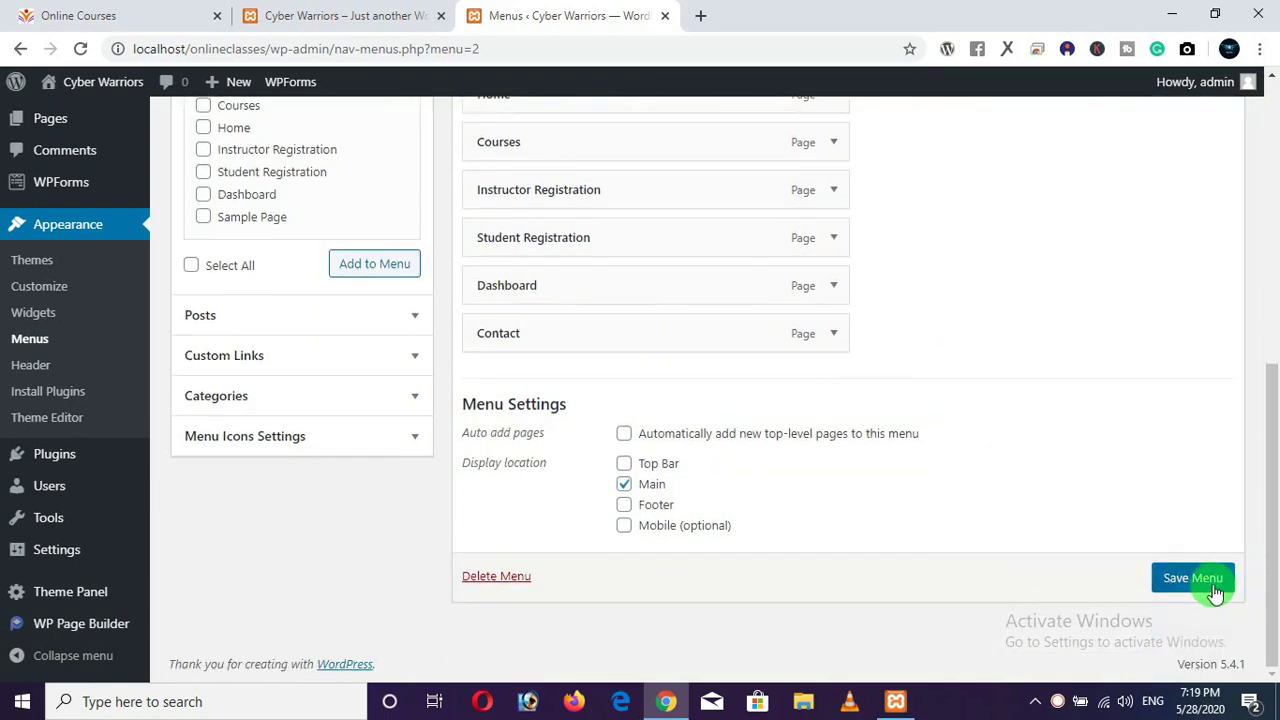
click(1213, 591)
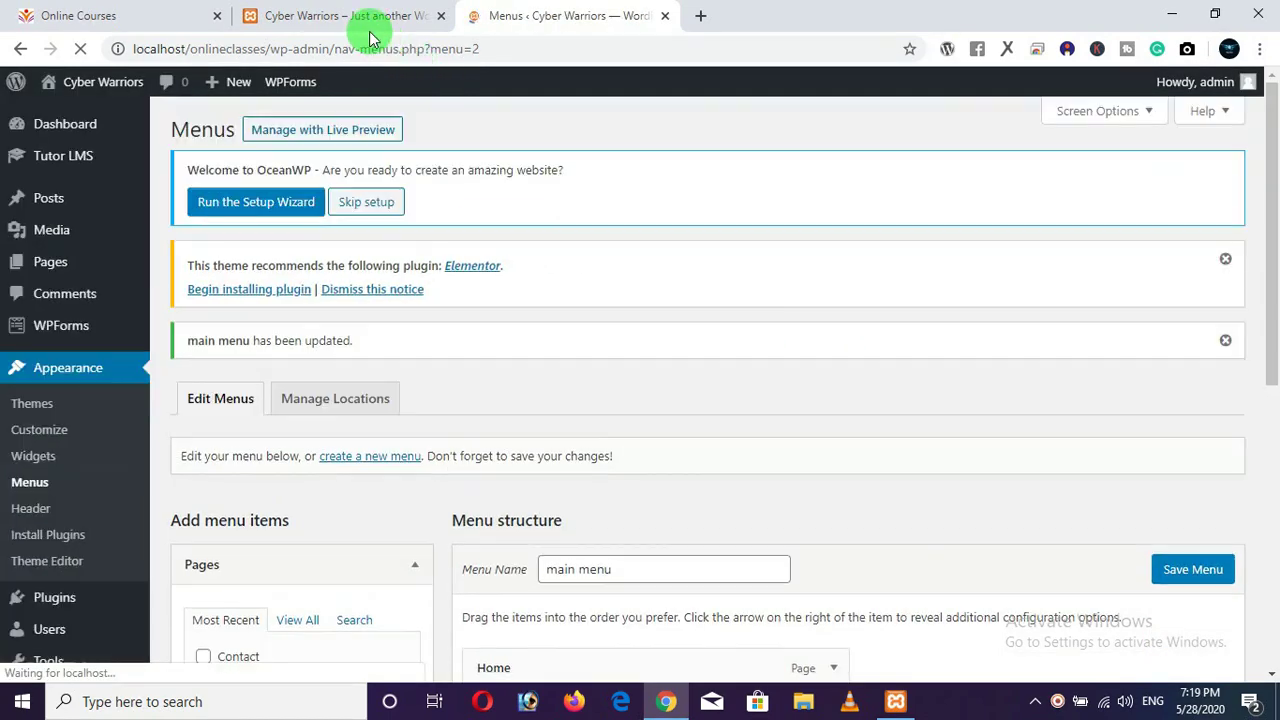
click(370, 22)
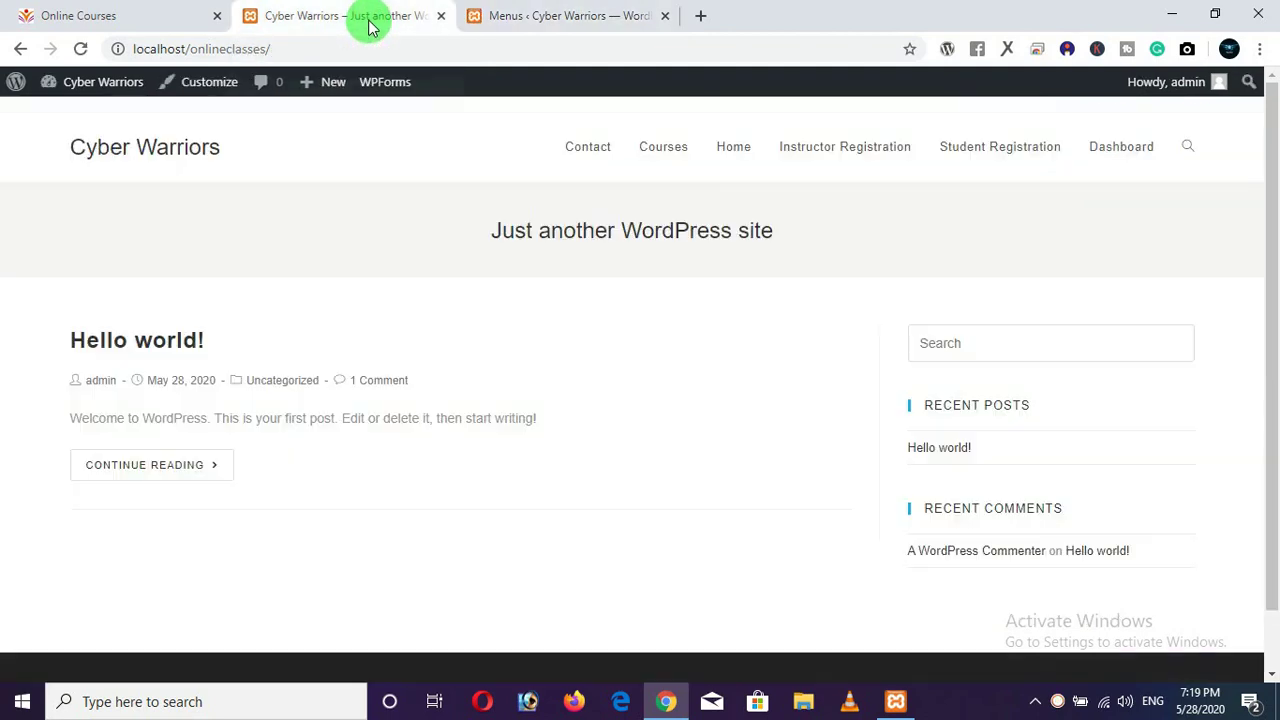
Reload the site to see the reordered header, then open Instructor Registration and select its URL.
click(79, 48)
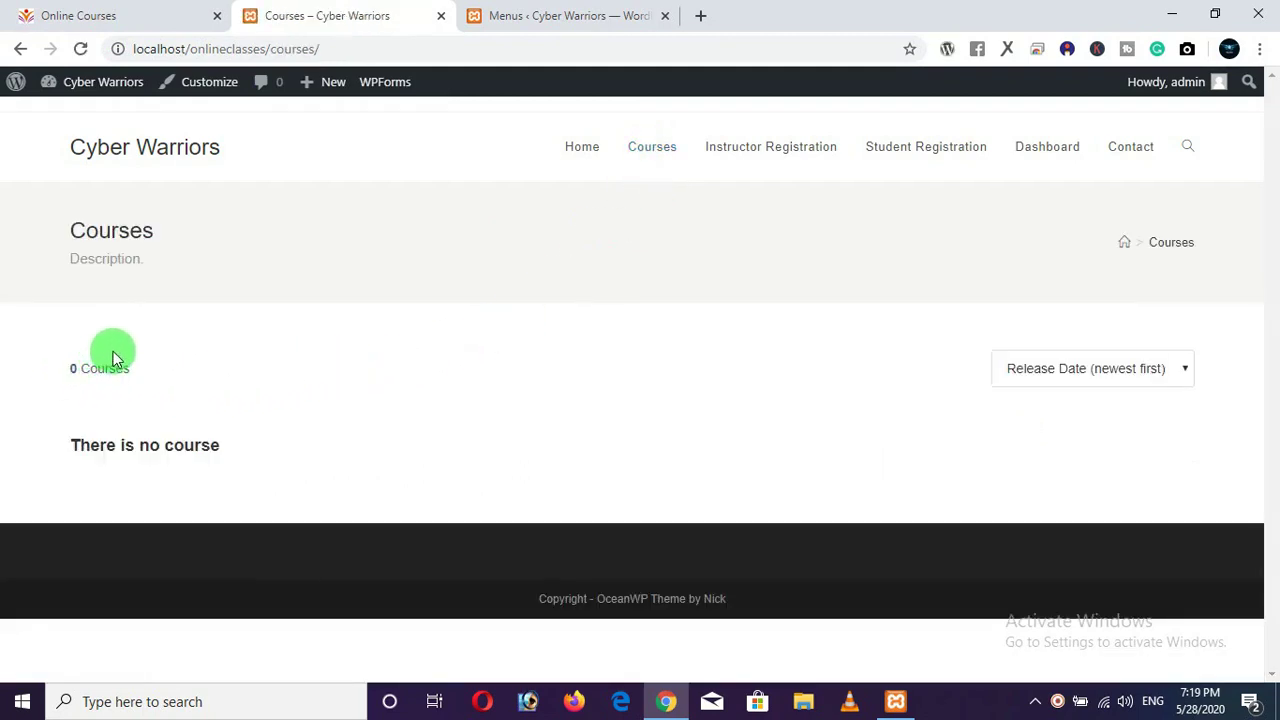
click(797, 150)
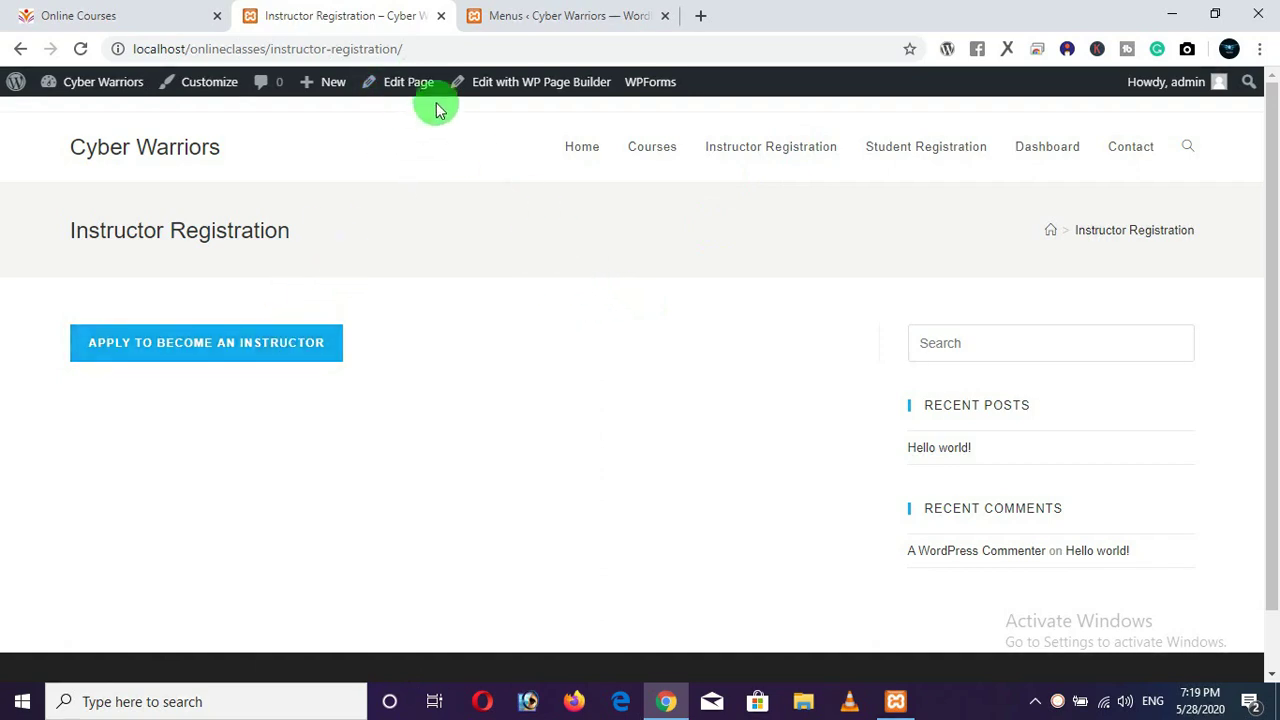
click(450, 48)
key(ctrl+c)
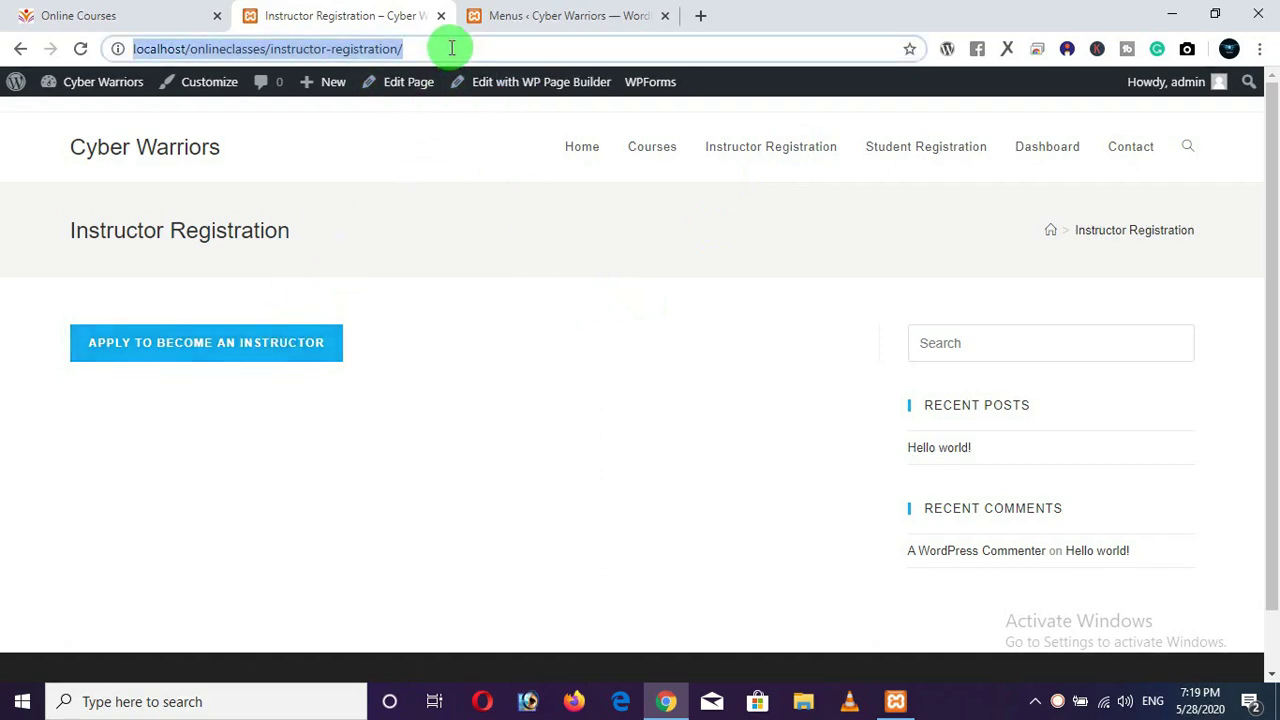
click(1259, 48)
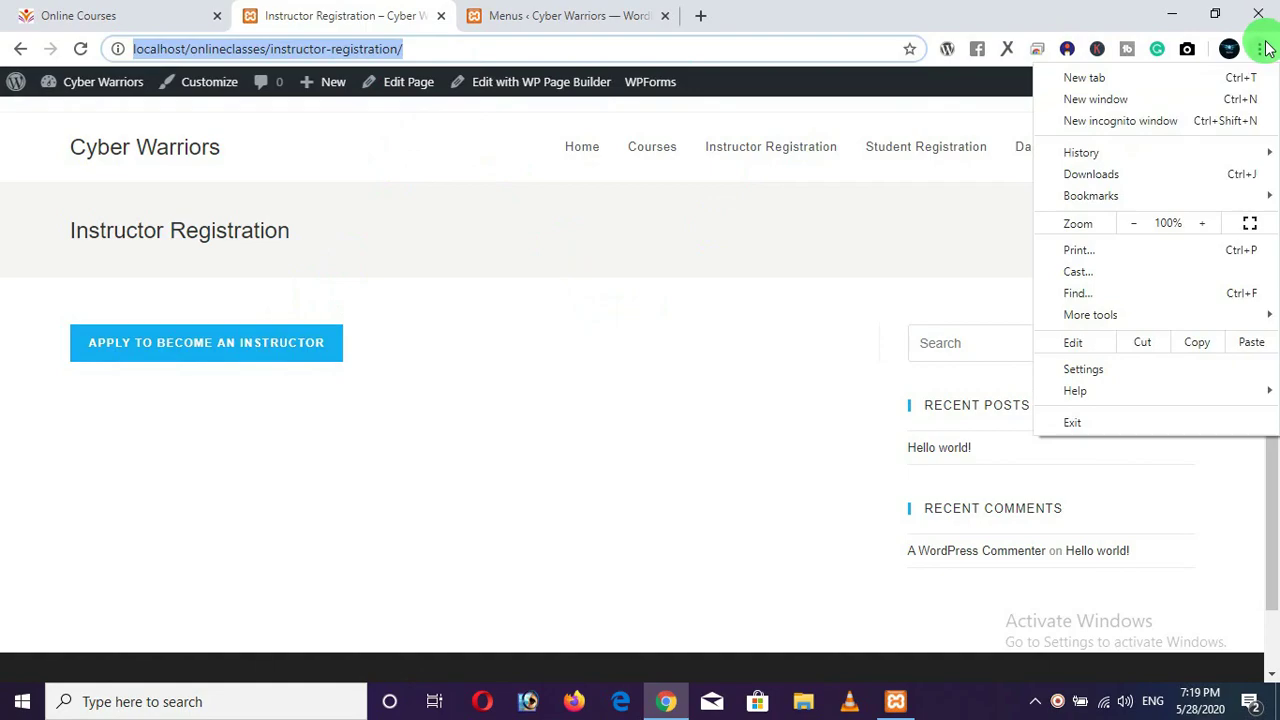
In an incognito window, visit the registration, Student Registration, Dashboard and Contact pages as a visitor.
click(1114, 121)
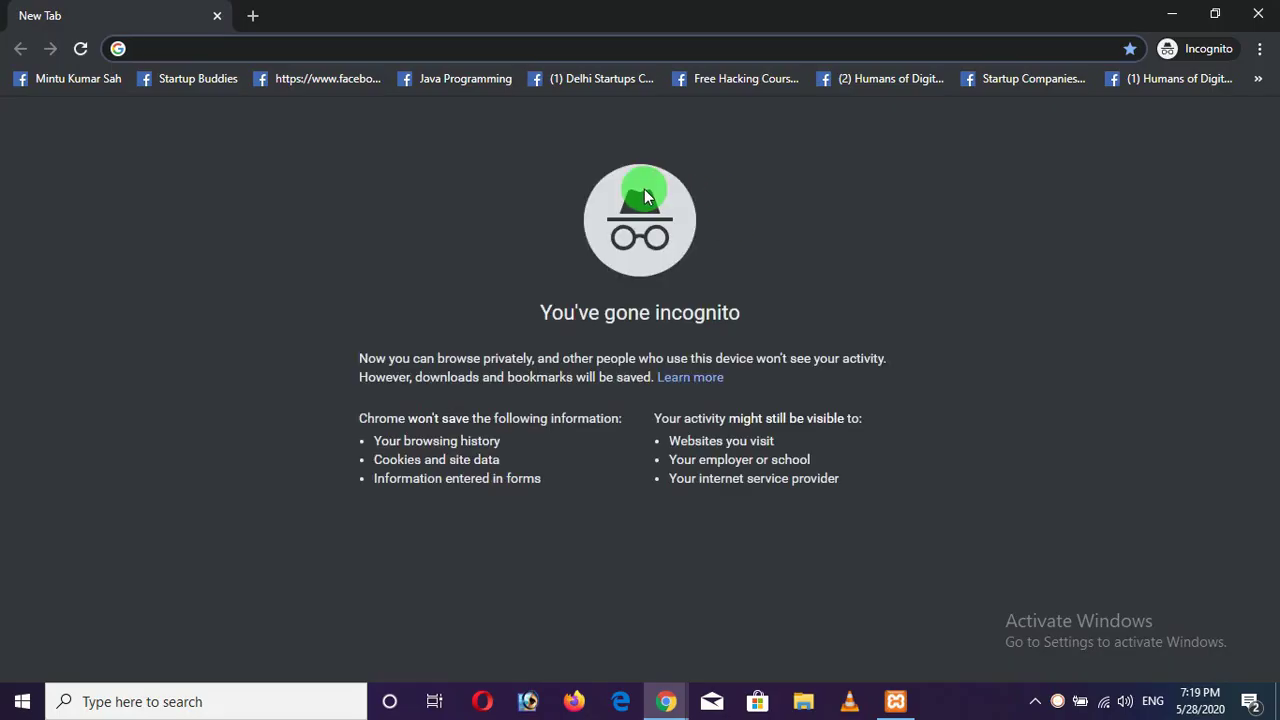
key(ctrl+v)
key(Return)
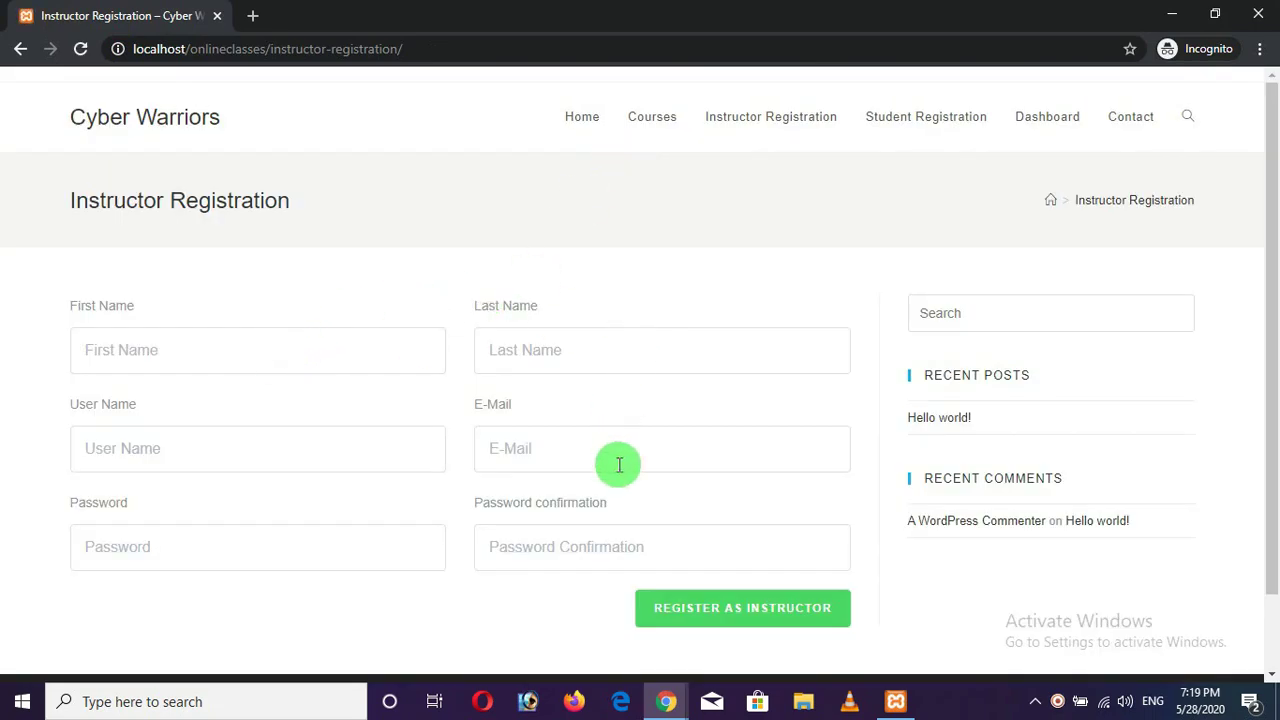
click(583, 133)
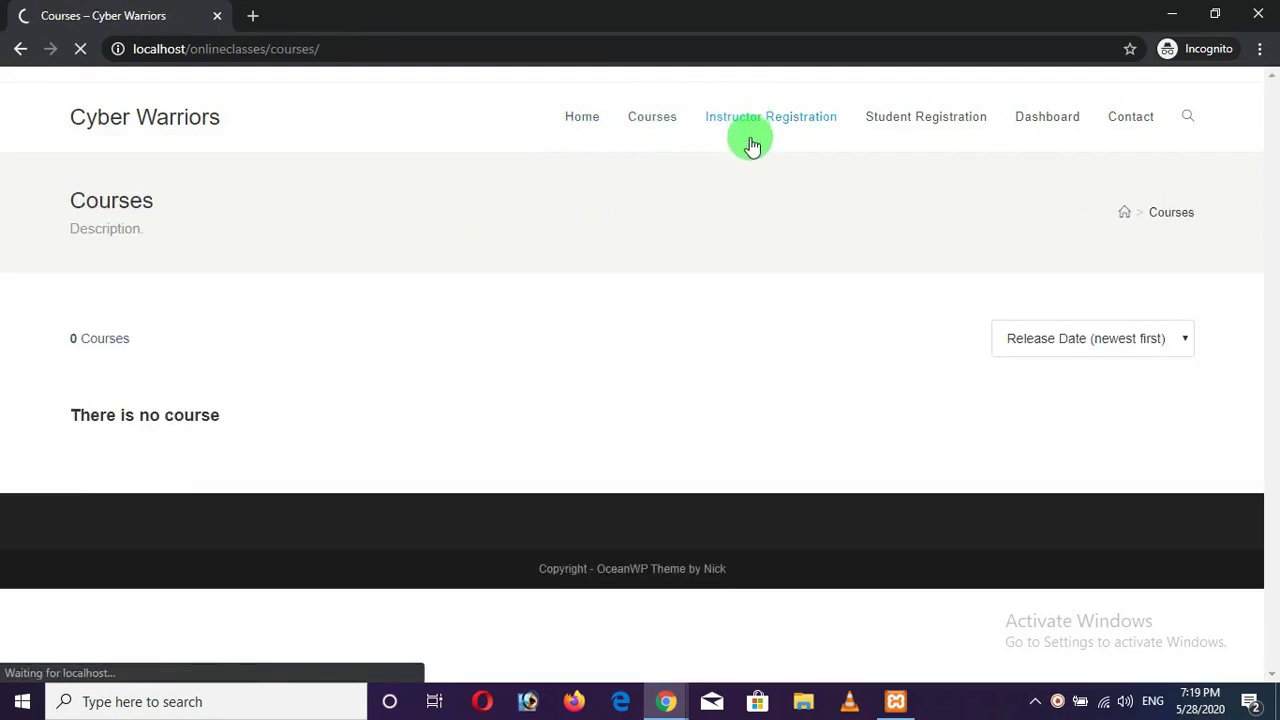
click(912, 125)
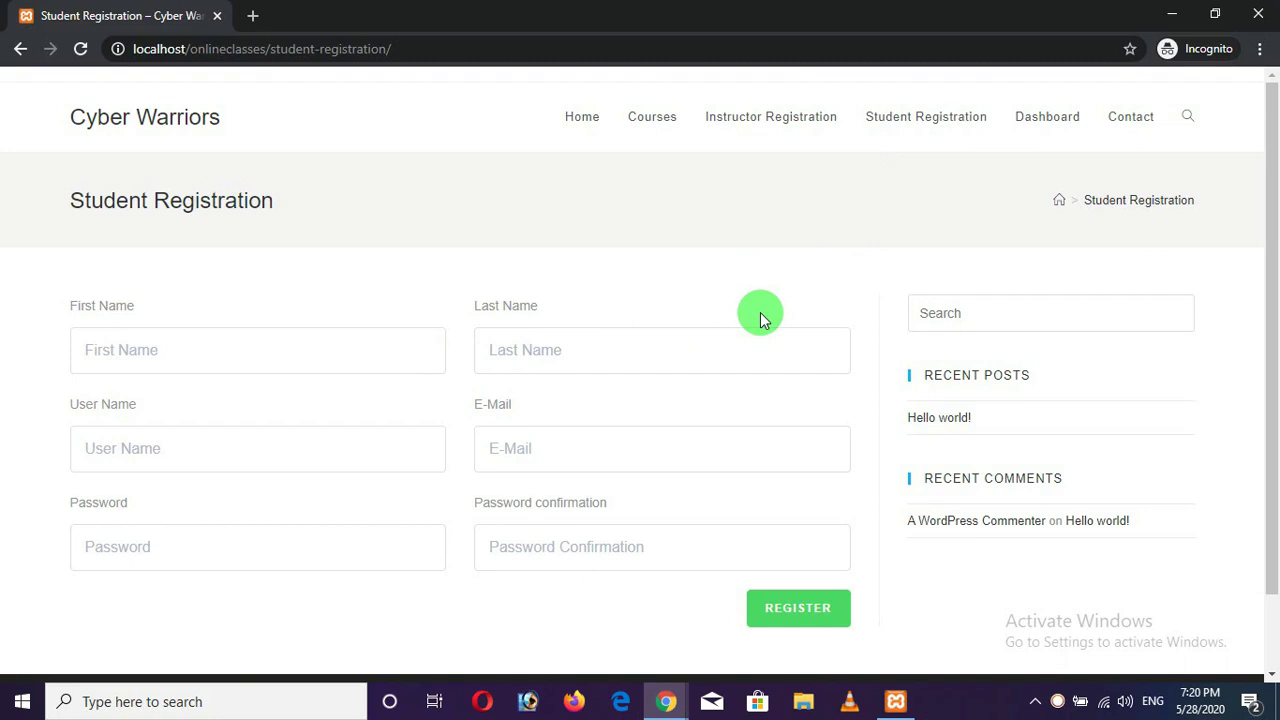
click(1037, 120)
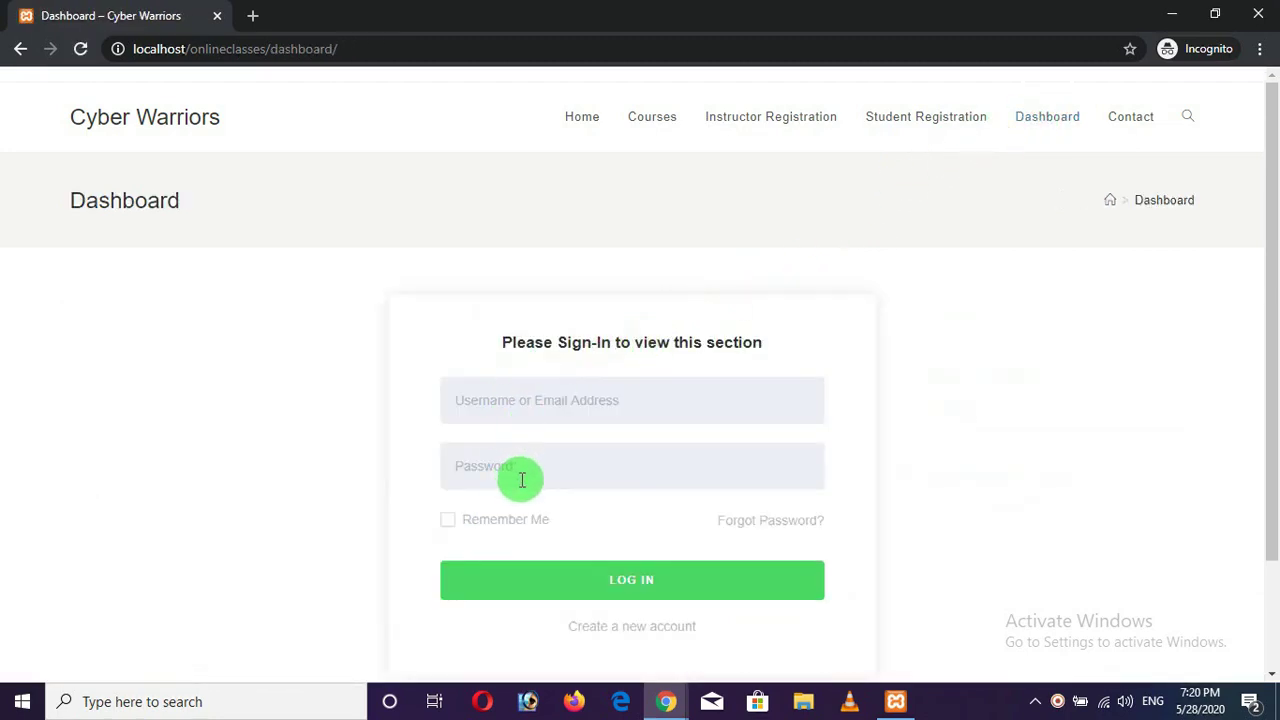
click(1131, 118)
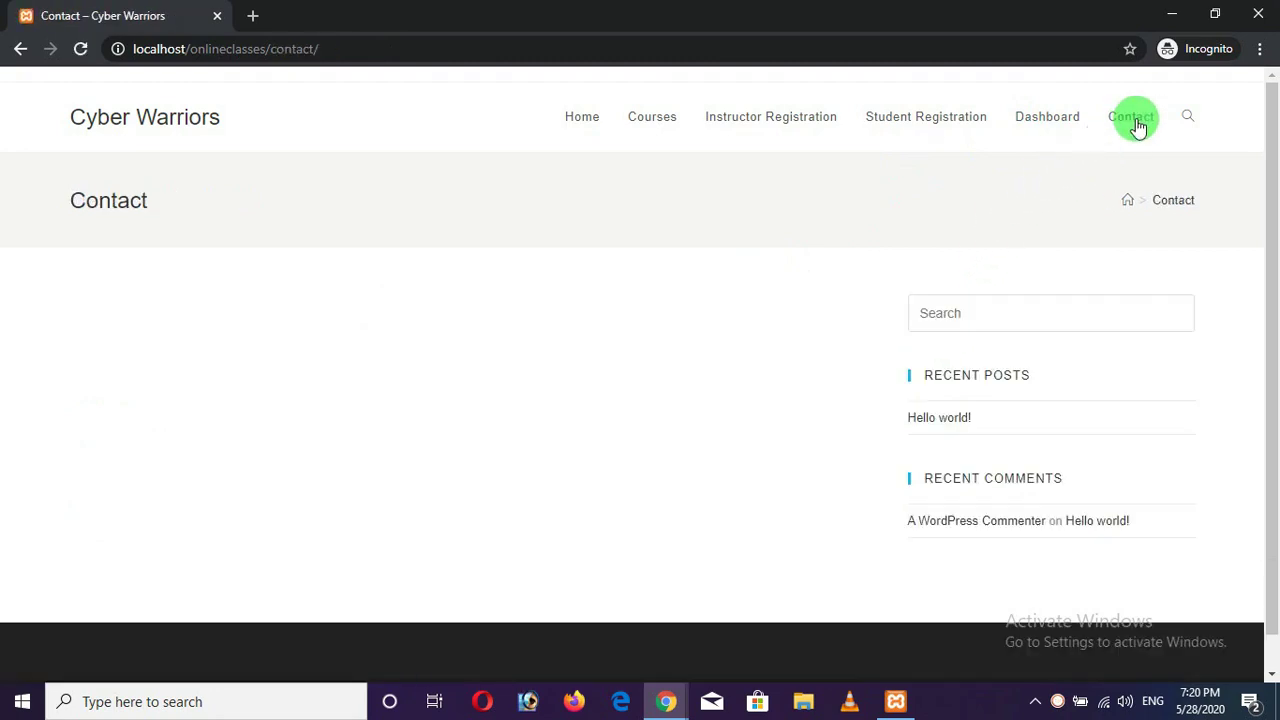
click(1257, 14)
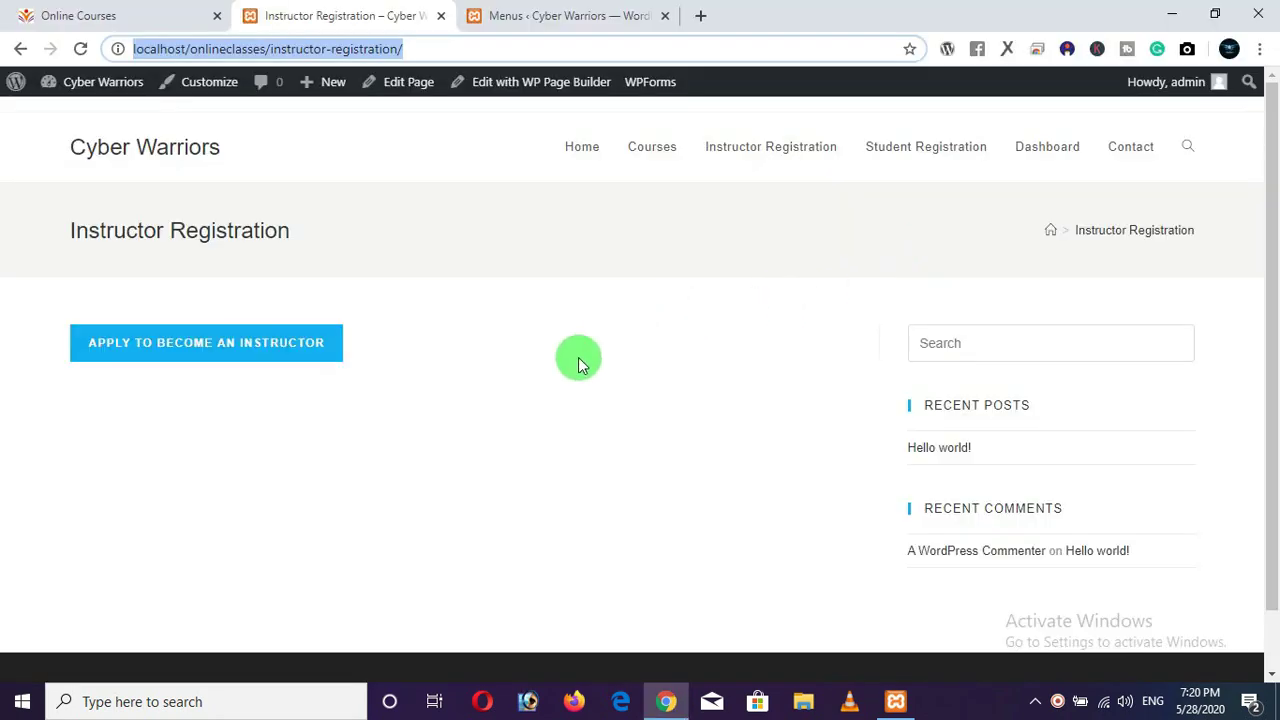
Open the site's Home page, then return to the Menus admin page.
click(597, 274)
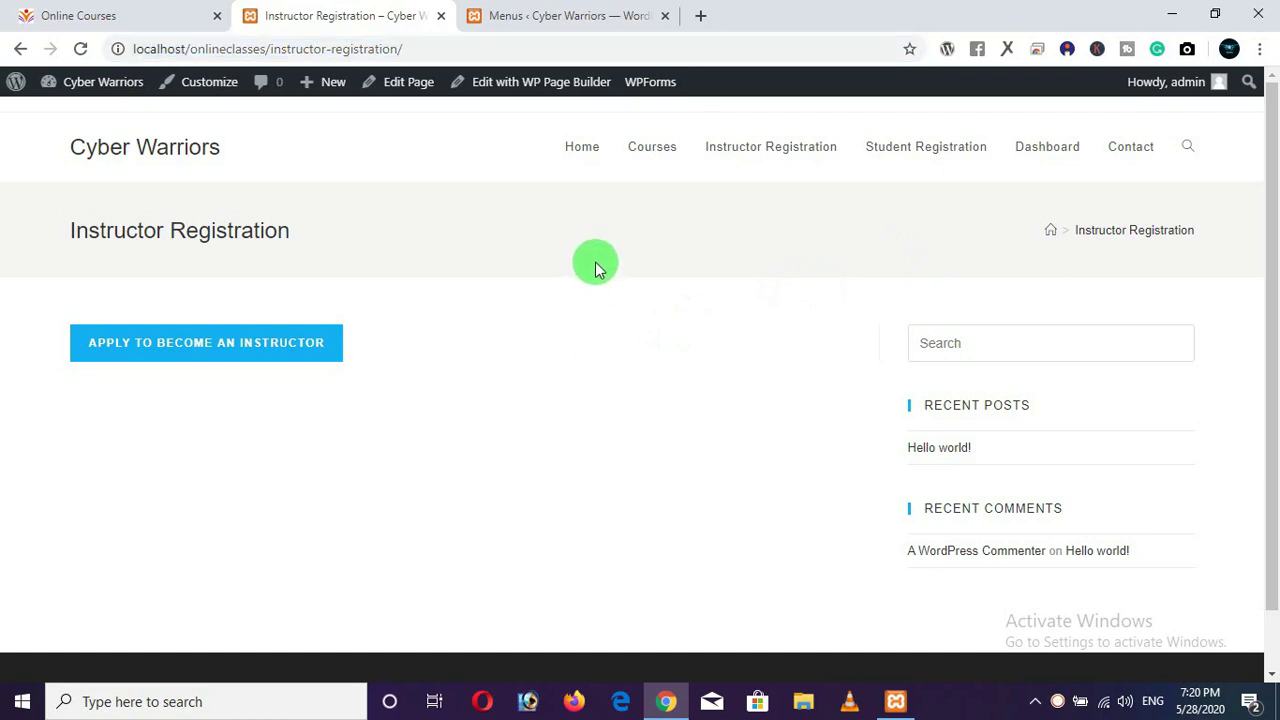
click(584, 150)
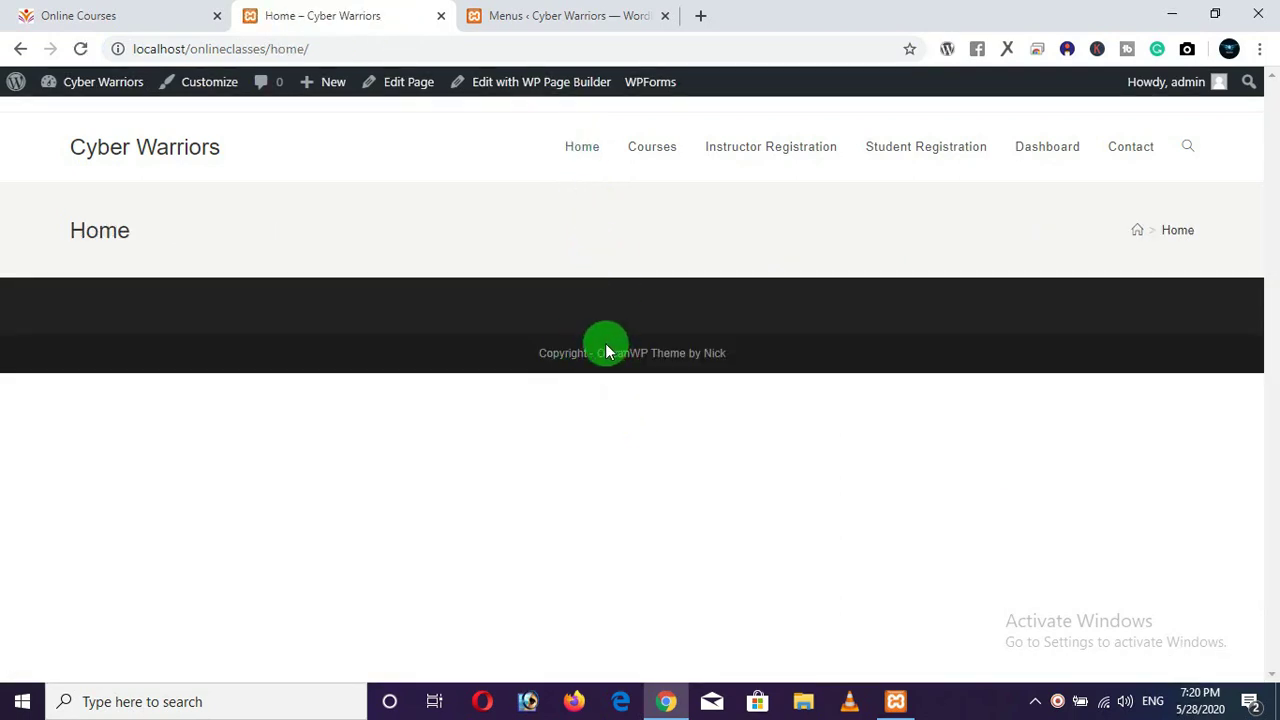
click(569, 15)
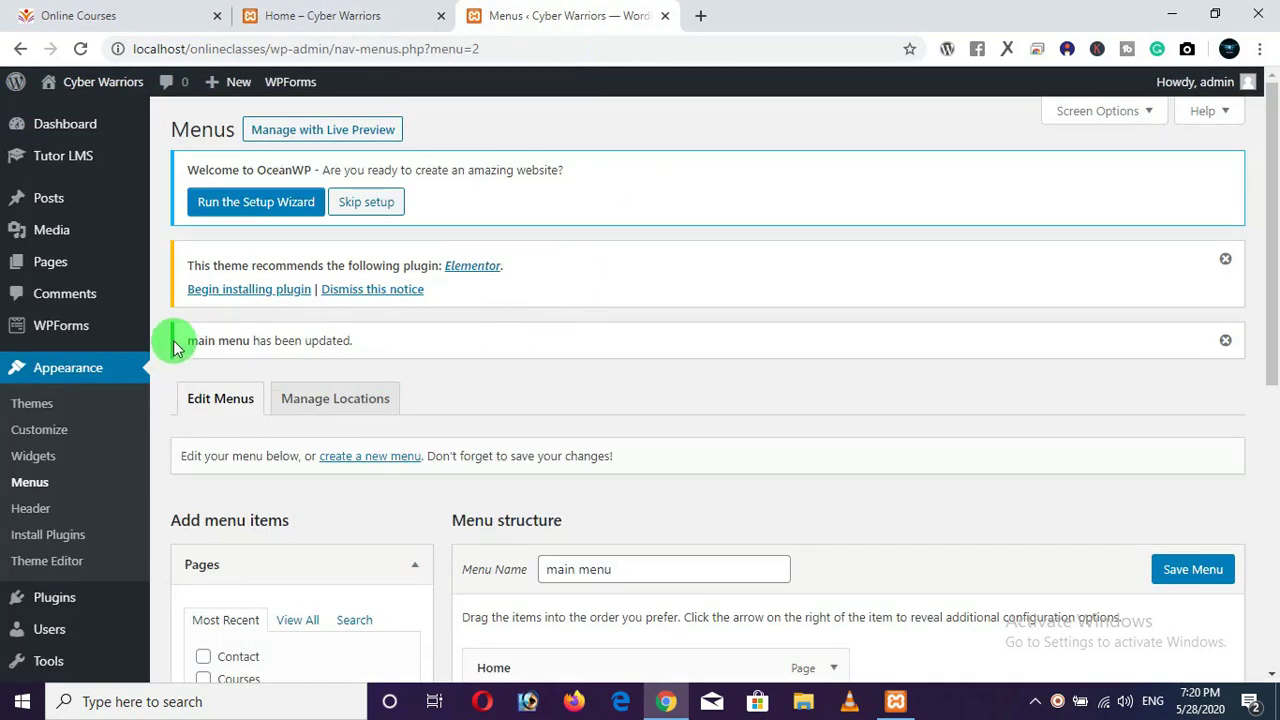
In Reading Settings, make the homepage a static page set to Home and save.
scroll(96, 342, down, 1)
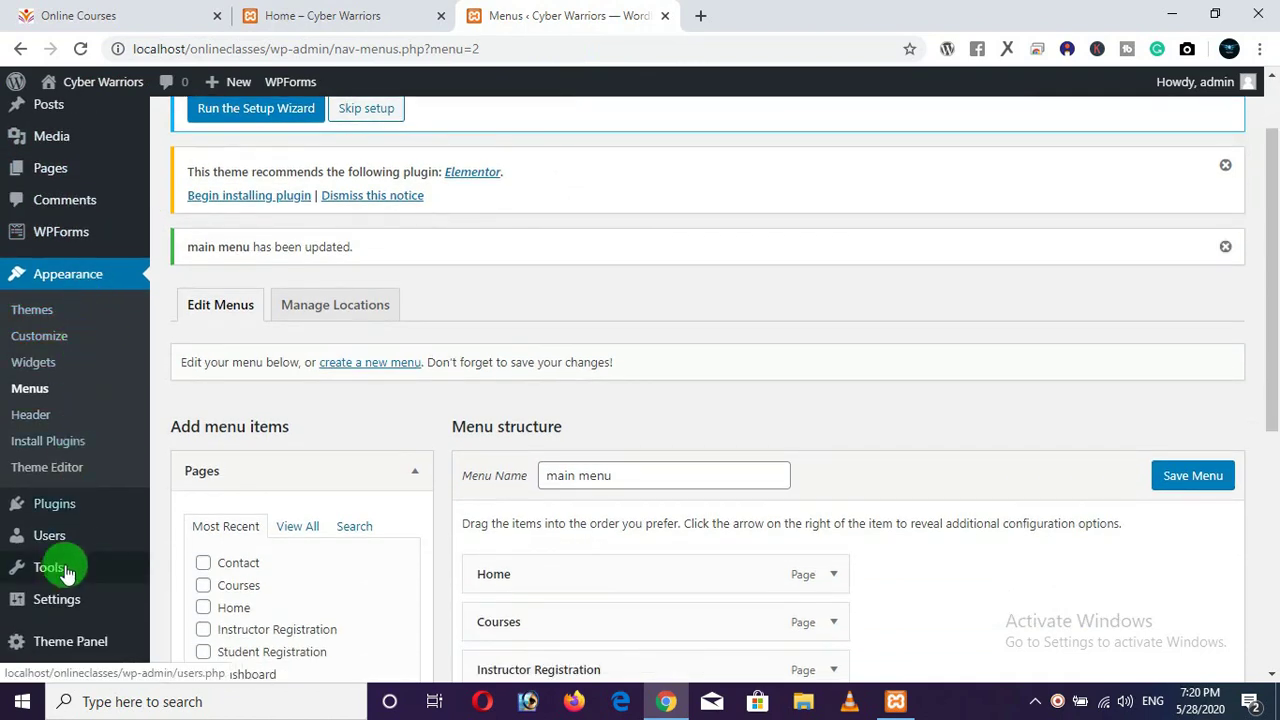
mouse_move(52, 610)
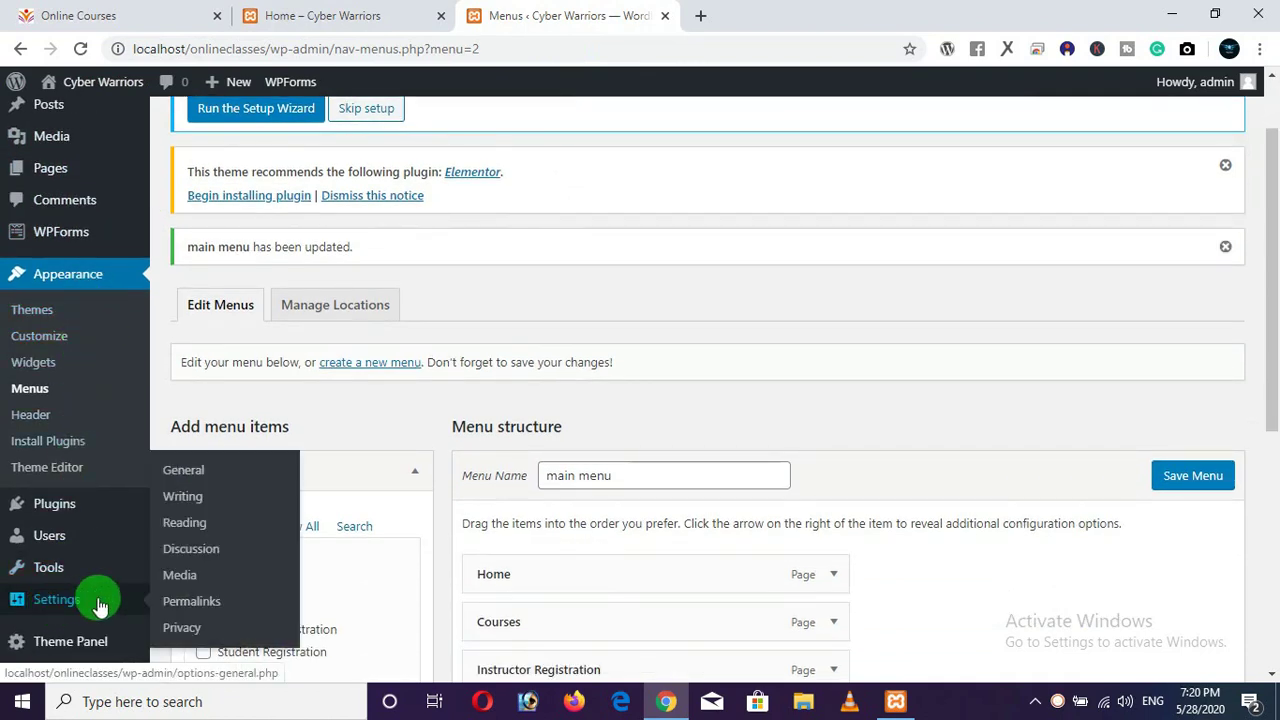
click(186, 533)
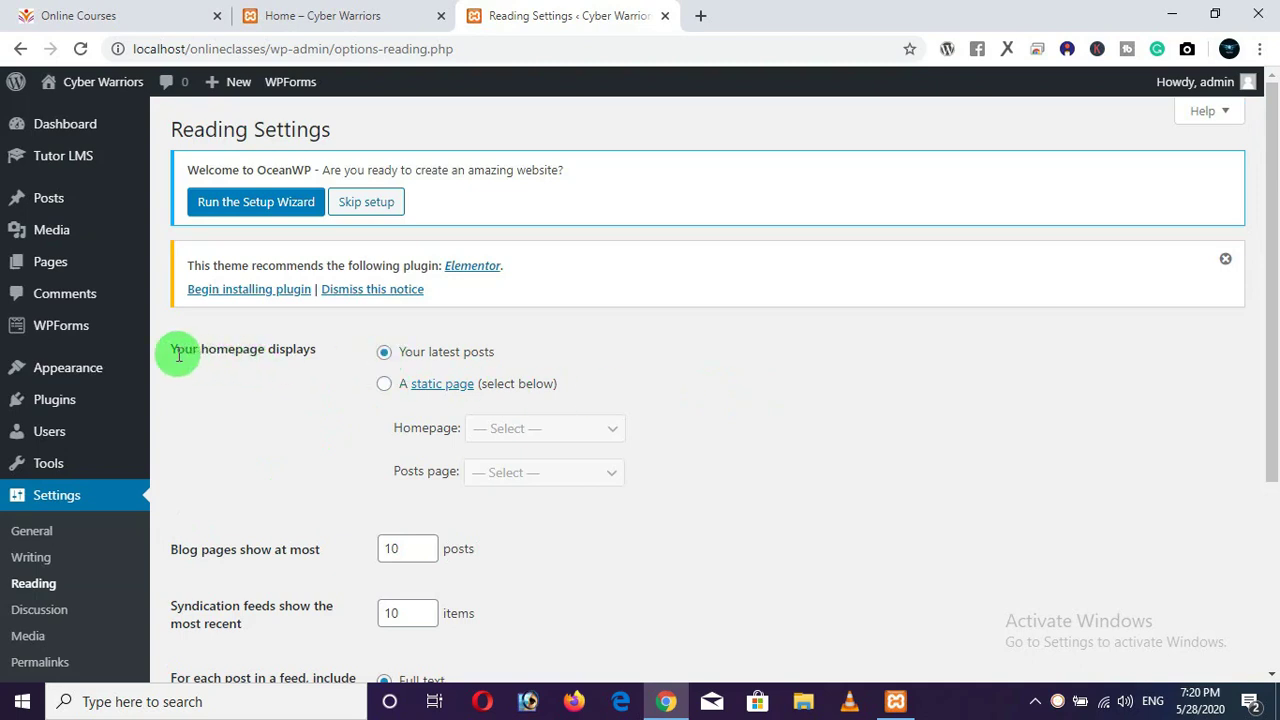
drag(172, 355, 335, 353)
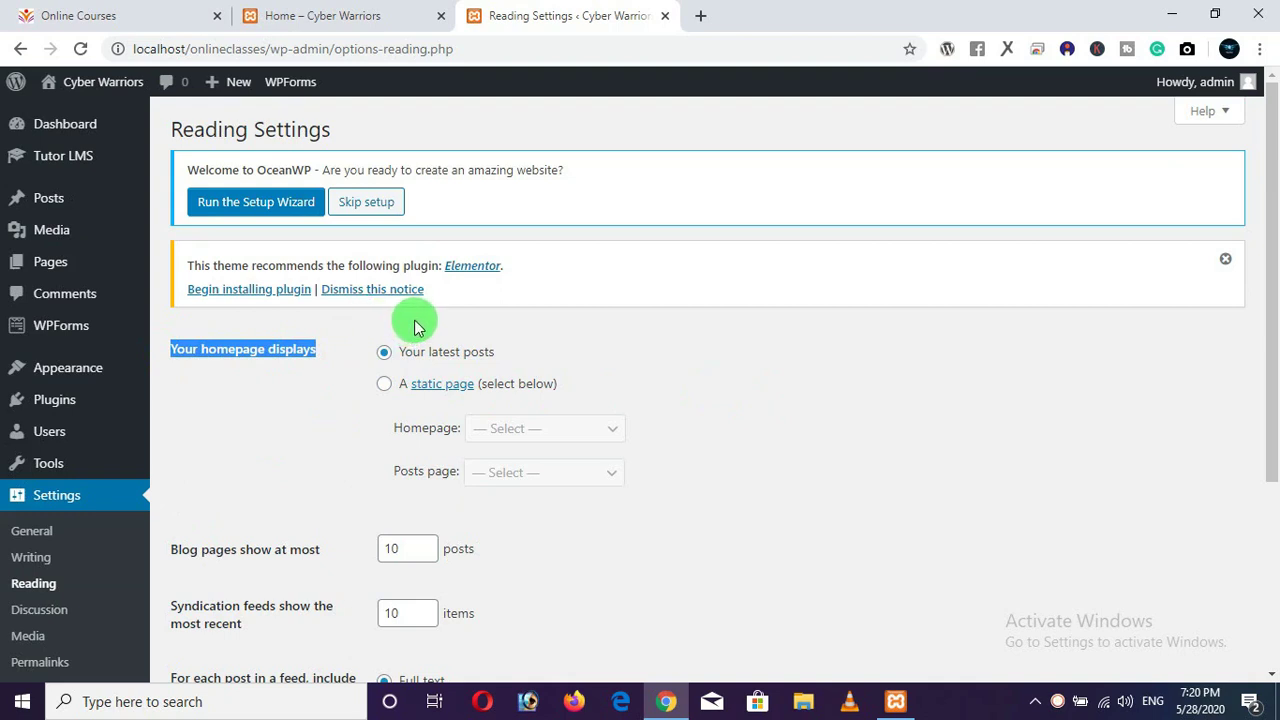
click(384, 384)
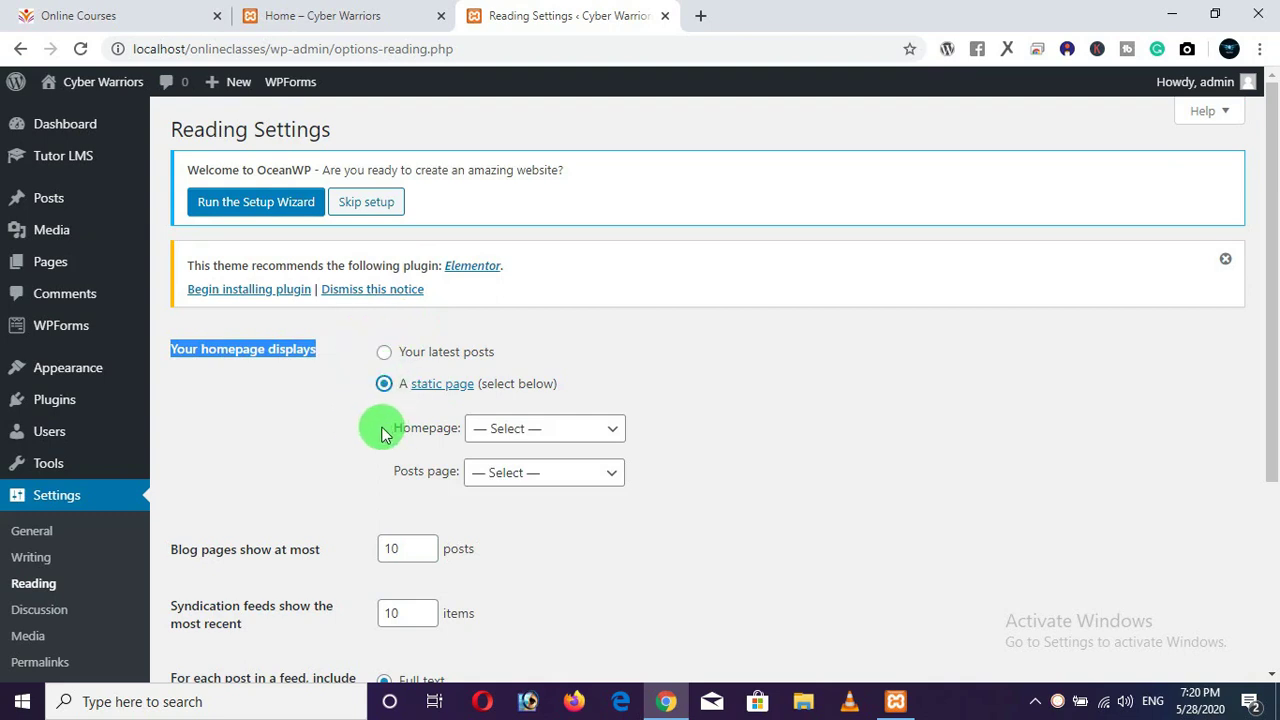
click(570, 437)
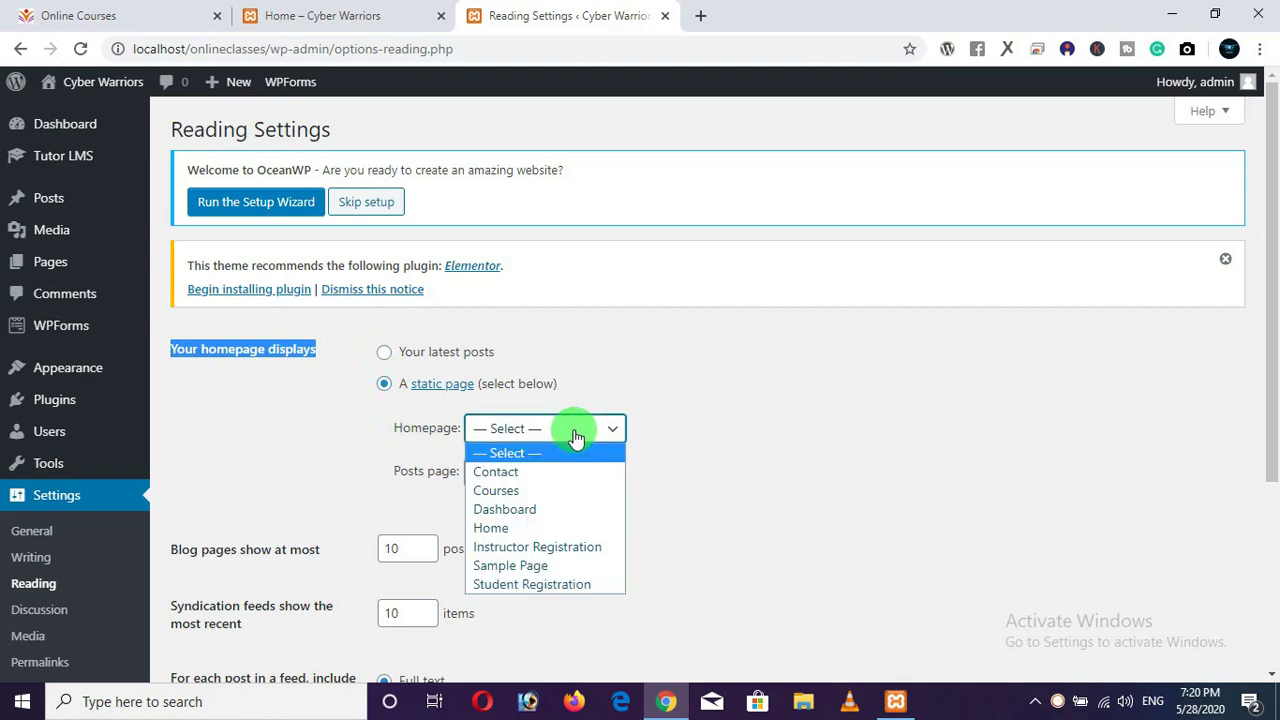
click(500, 535)
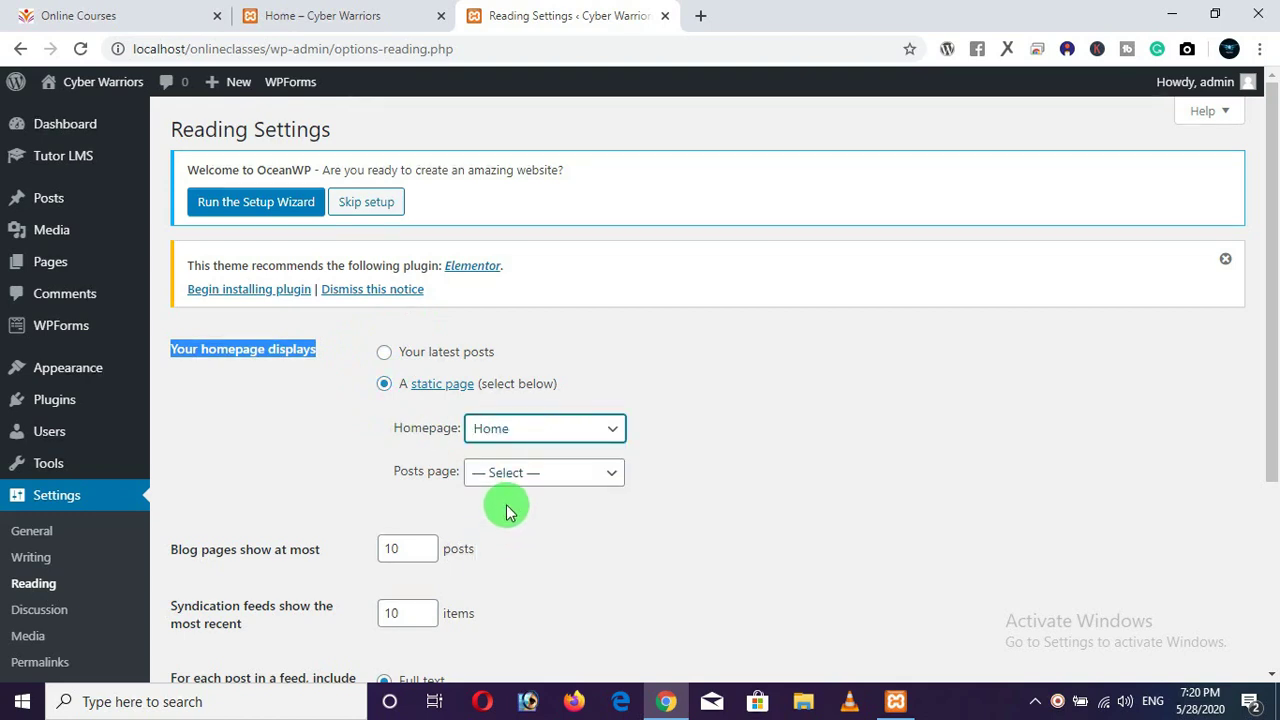
scroll(505, 520, down, 5)
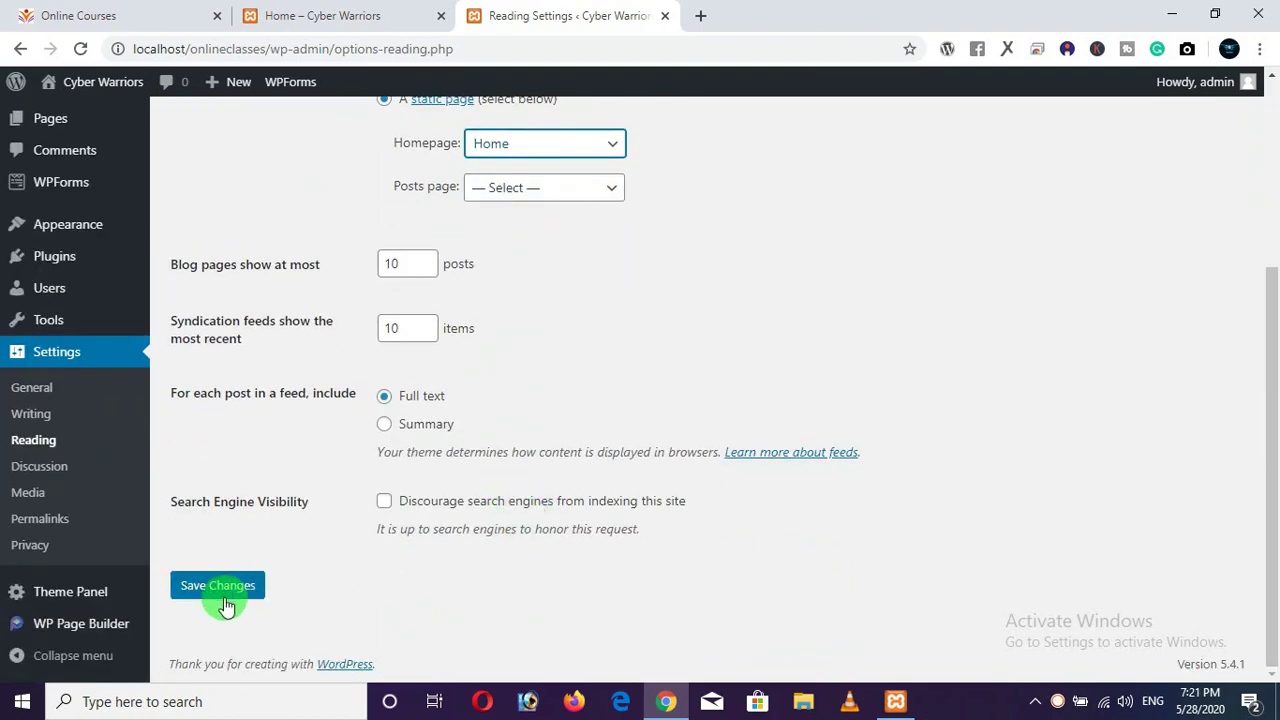
click(222, 596)
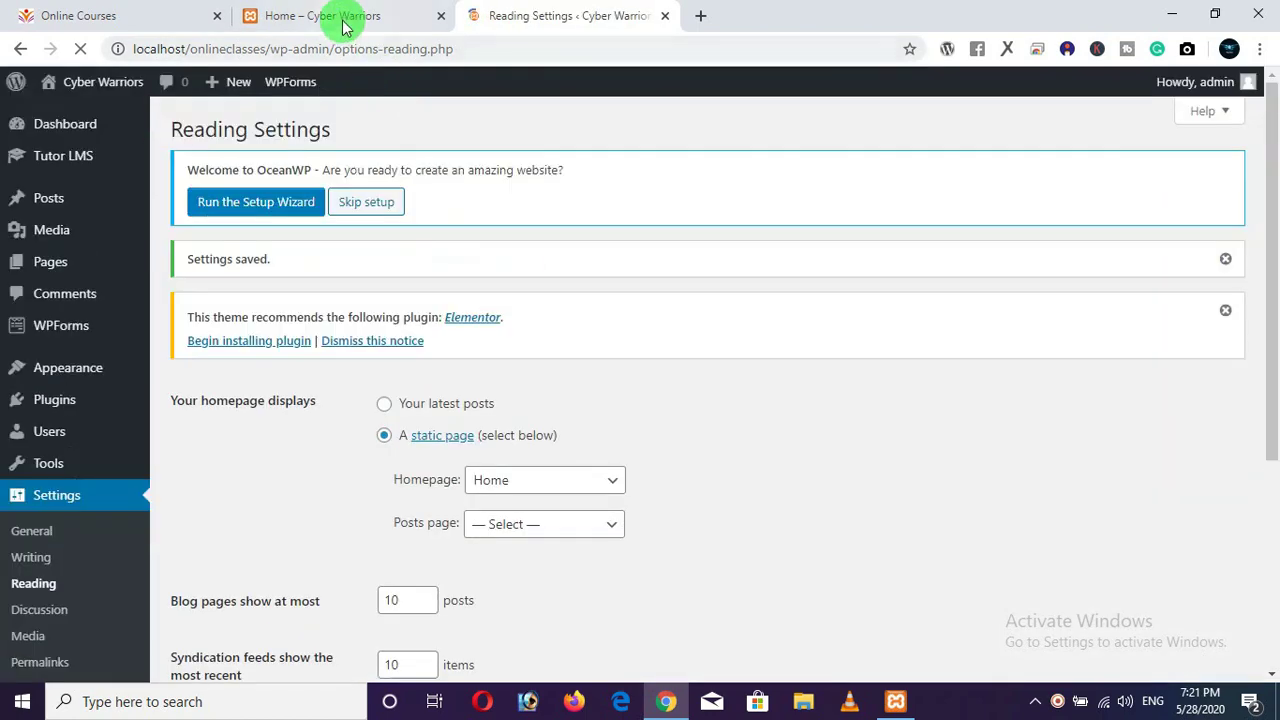
click(342, 25)
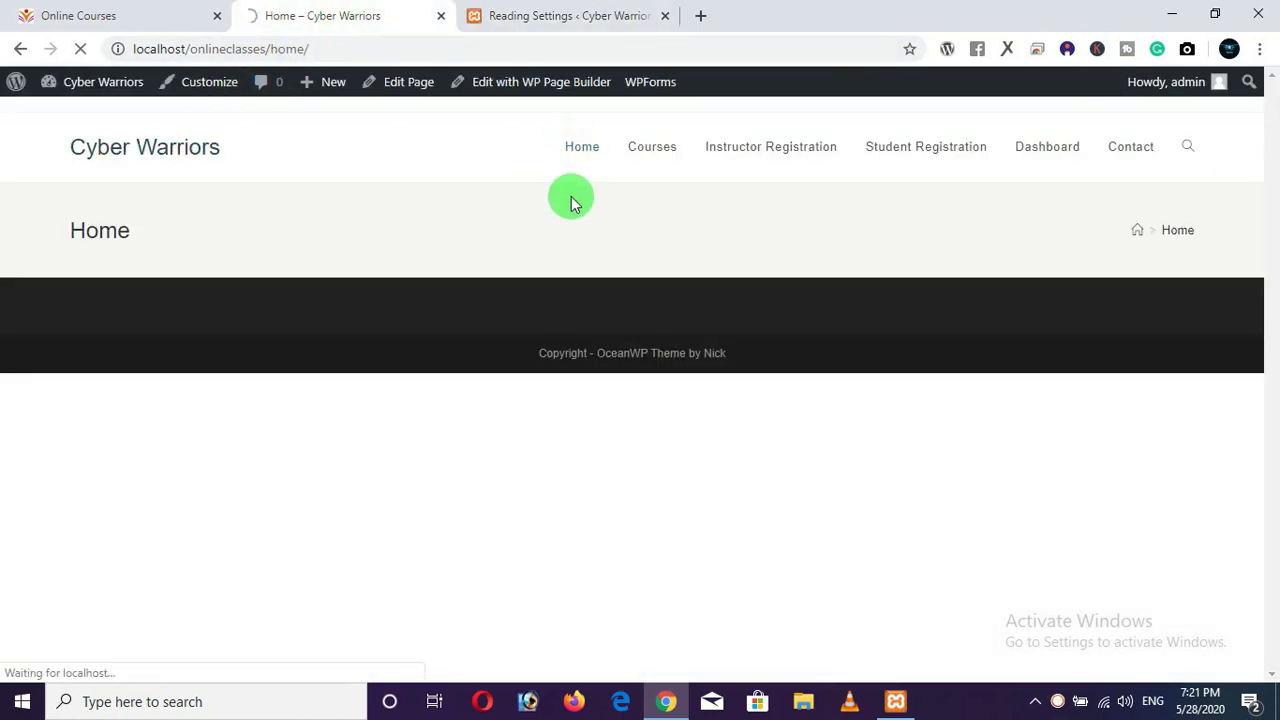
Check the centred Home title and the Contact page, then return to Reading Settings.
drag(600, 230, 674, 237)
click(711, 420)
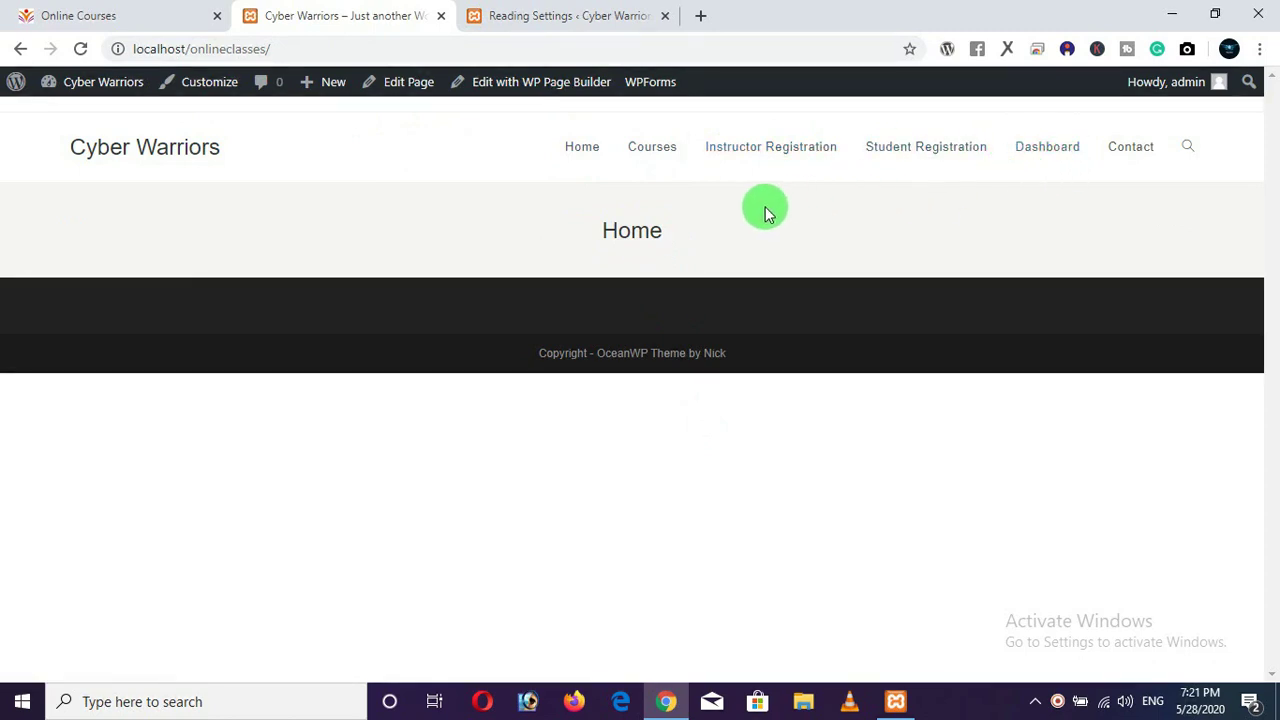
click(1118, 155)
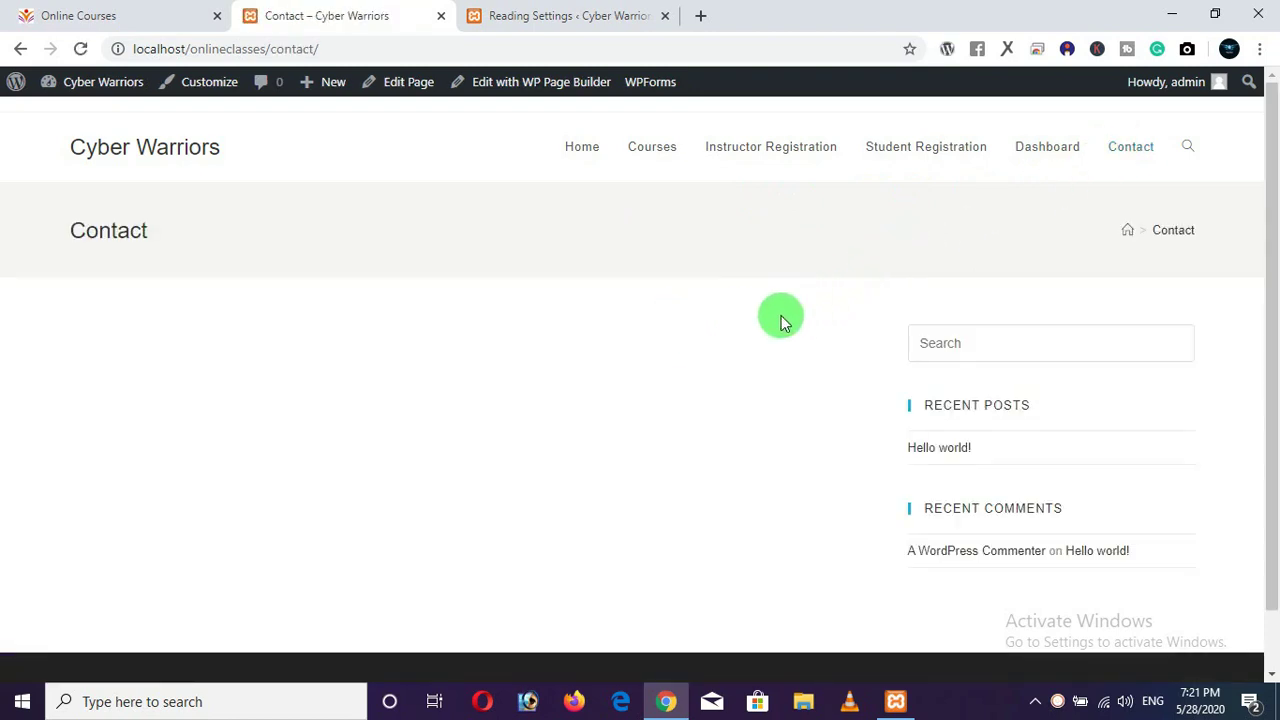
scroll(900, 345, down, 2)
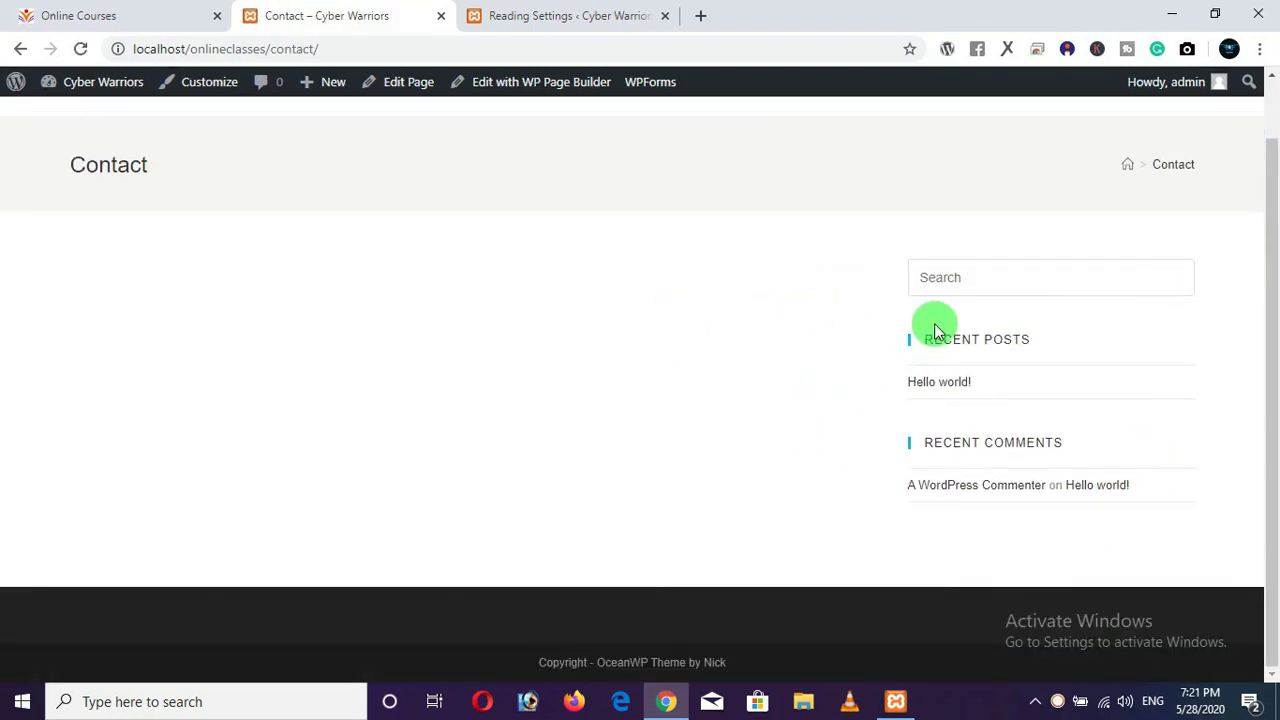
scroll(553, 374, up, 2)
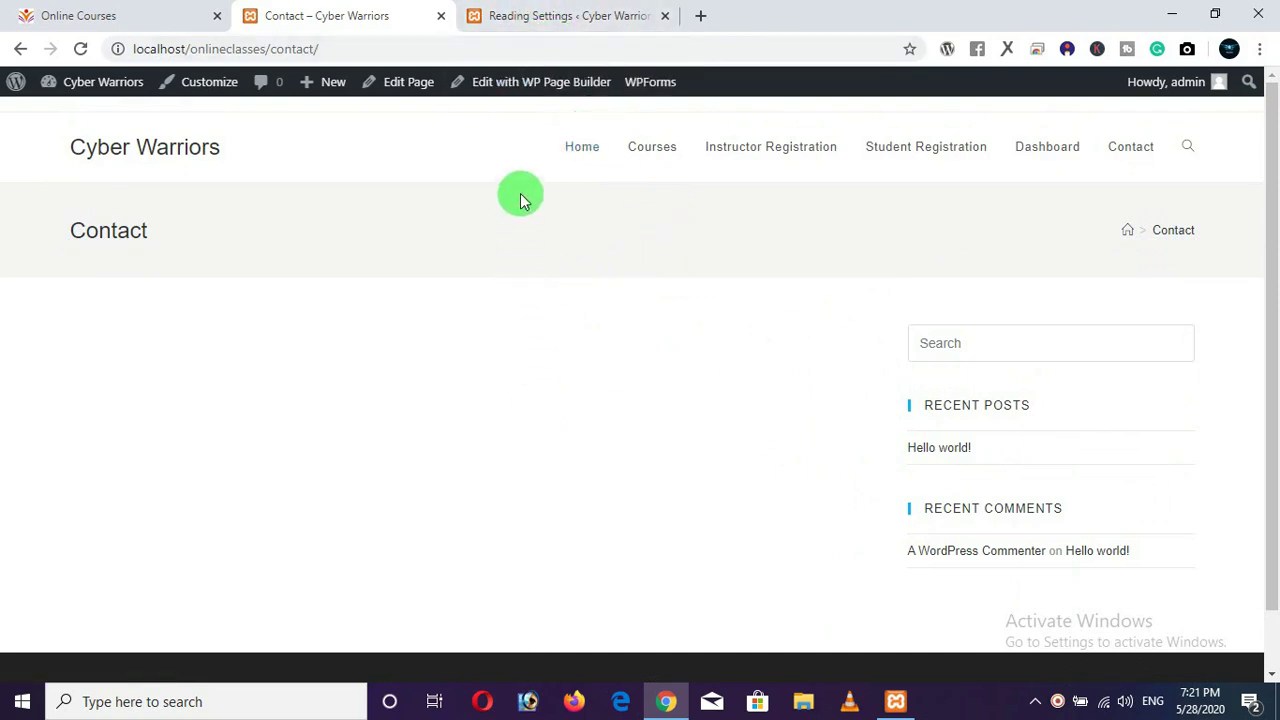
click(575, 18)
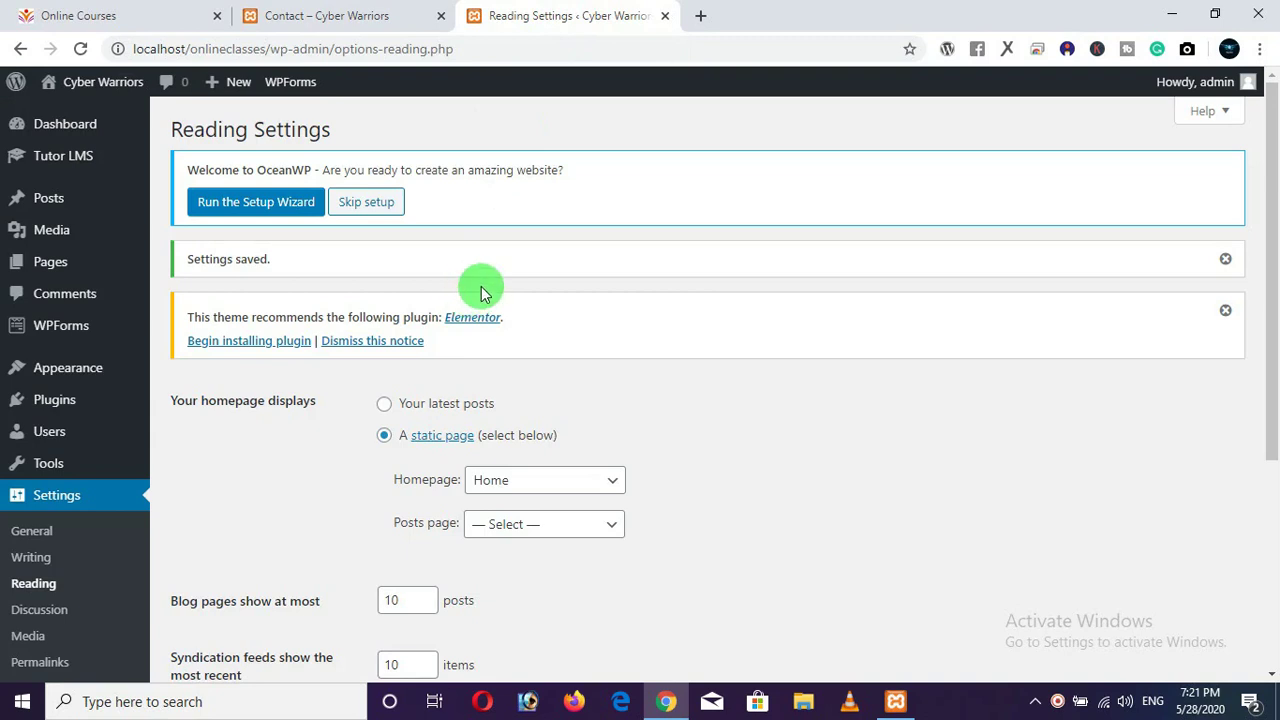
On the Online Courses site, send the Contact form empty to show its required-field errors.
click(163, 20)
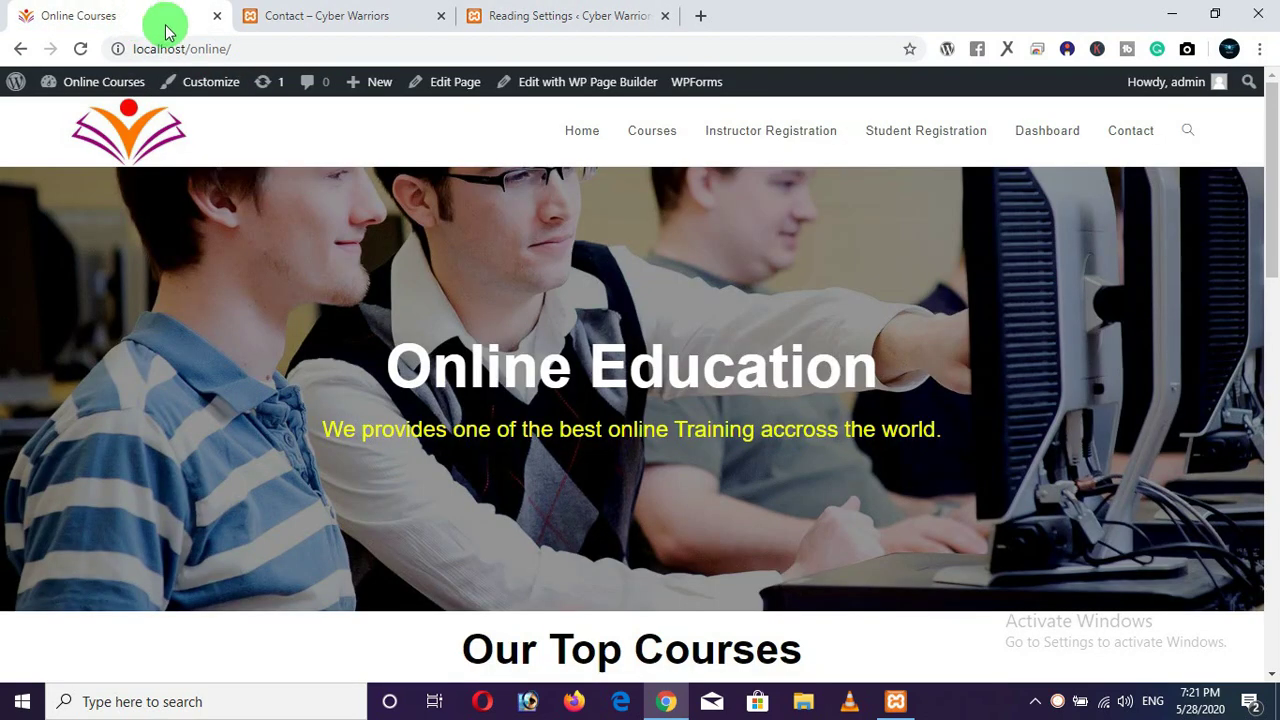
click(1130, 137)
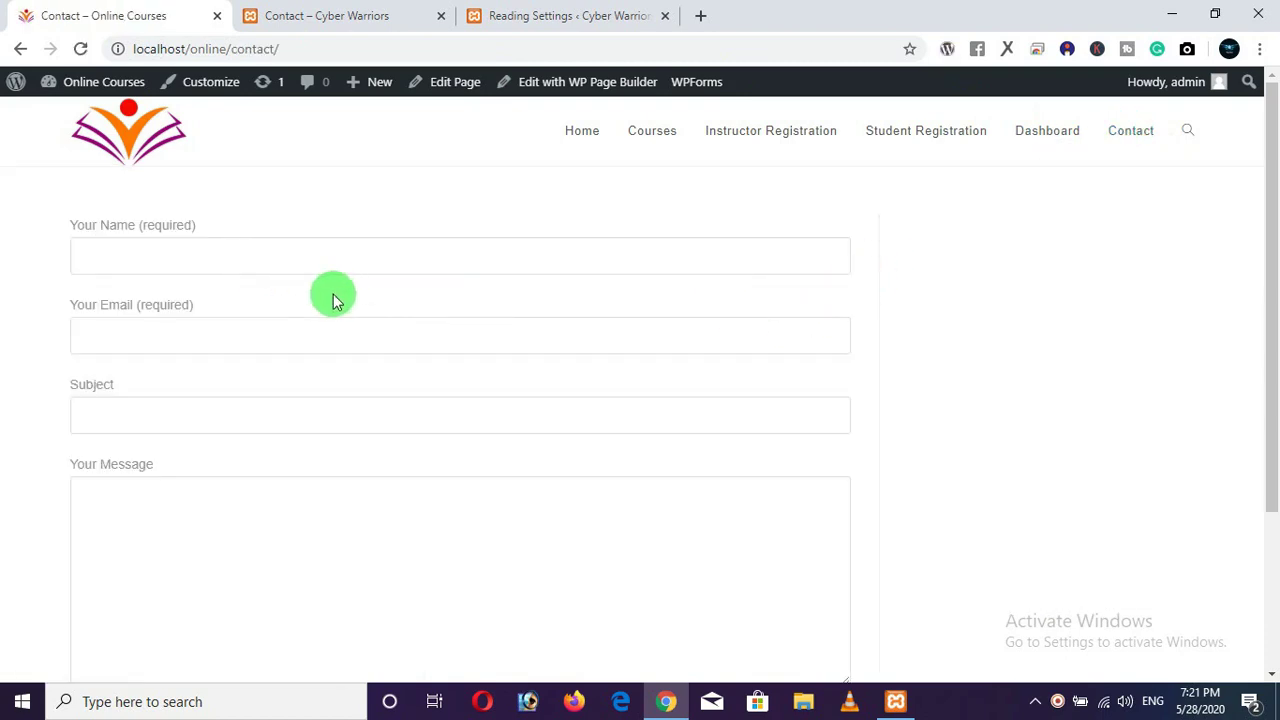
scroll(101, 421, down, 3)
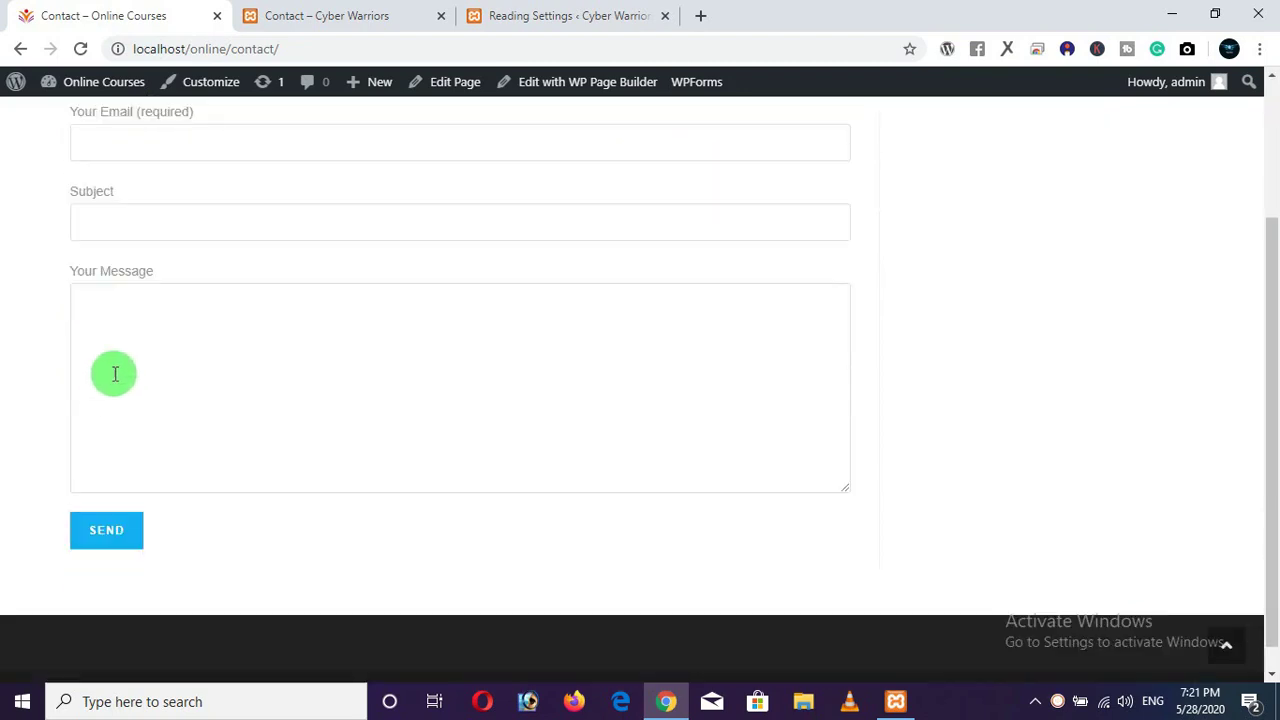
click(108, 508)
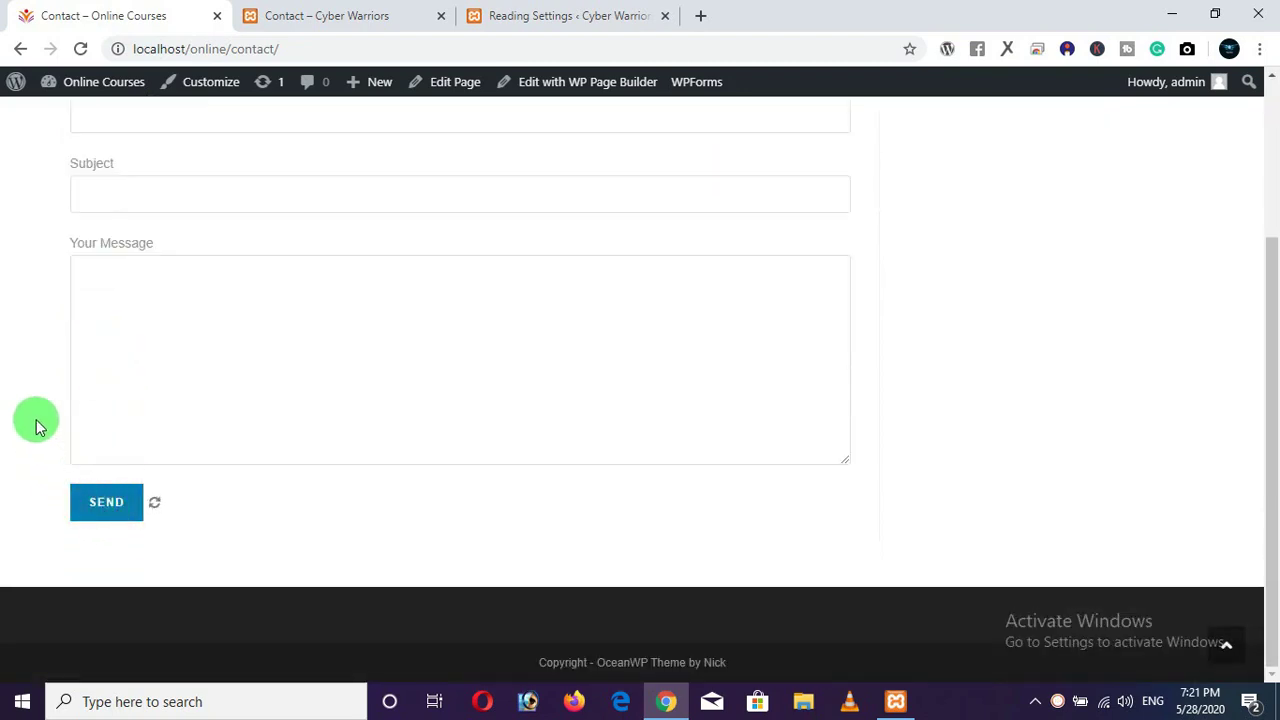
scroll(54, 456, up, 2)
scroll(55, 456, up, 1)
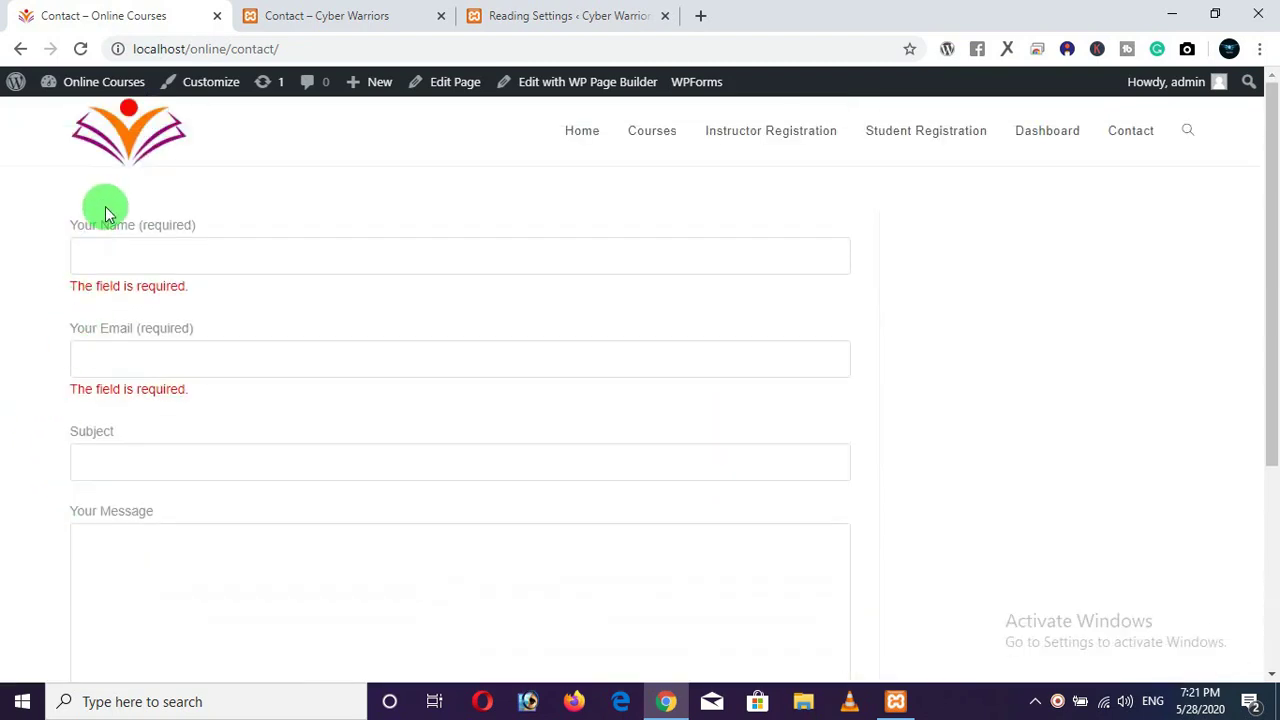
Return to Reading Settings and bring up the Plugins menu in the admin sidebar.
click(522, 28)
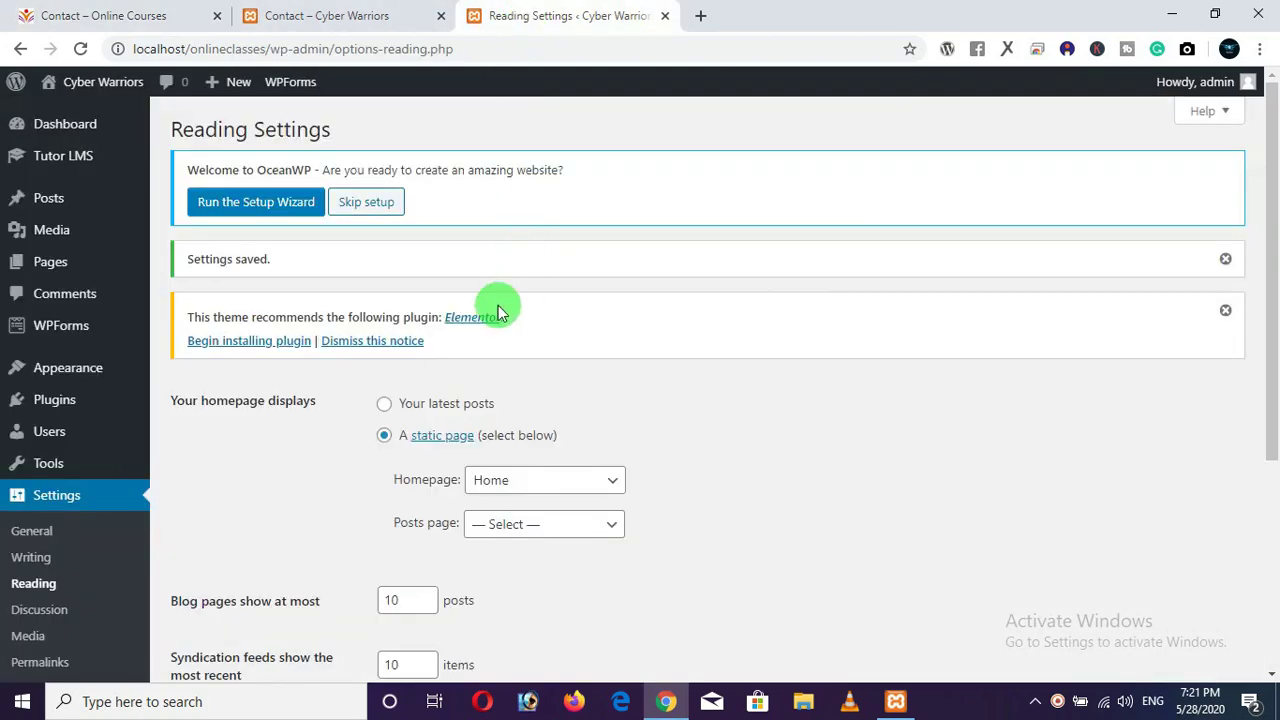
scroll(108, 448, down, 3)
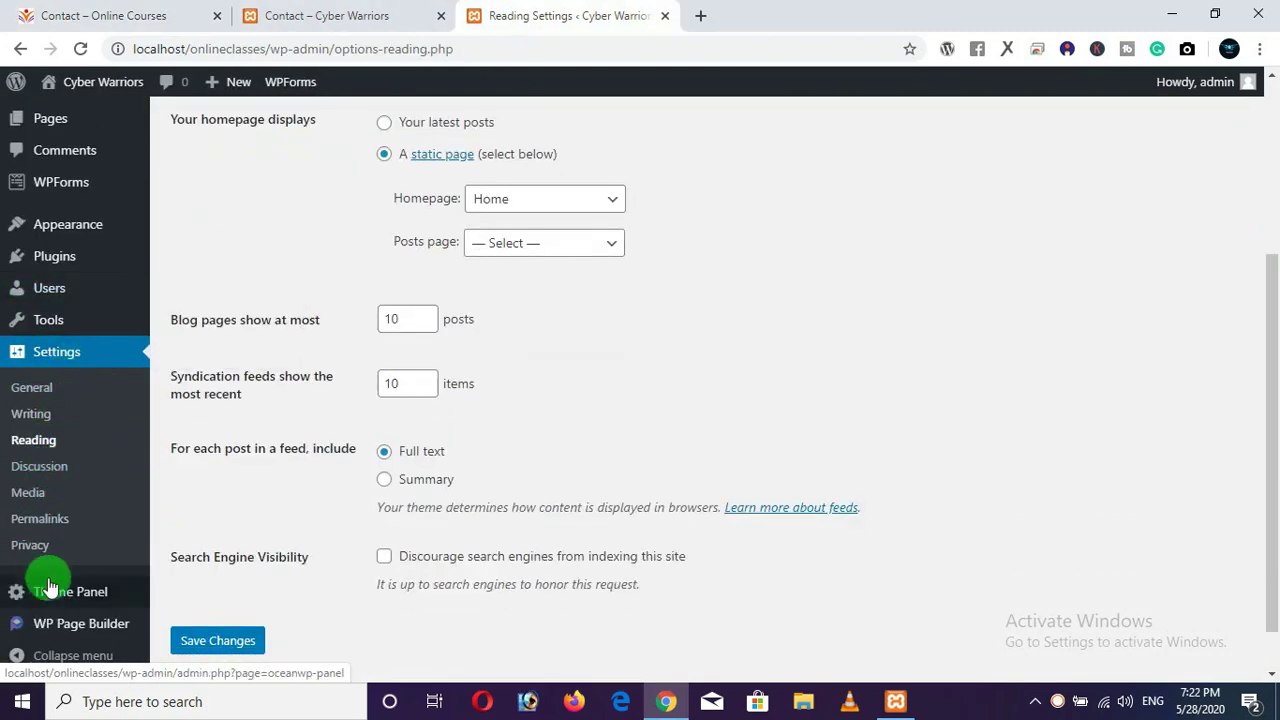
scroll(57, 372, up, 1)
mouse_move(51, 357)
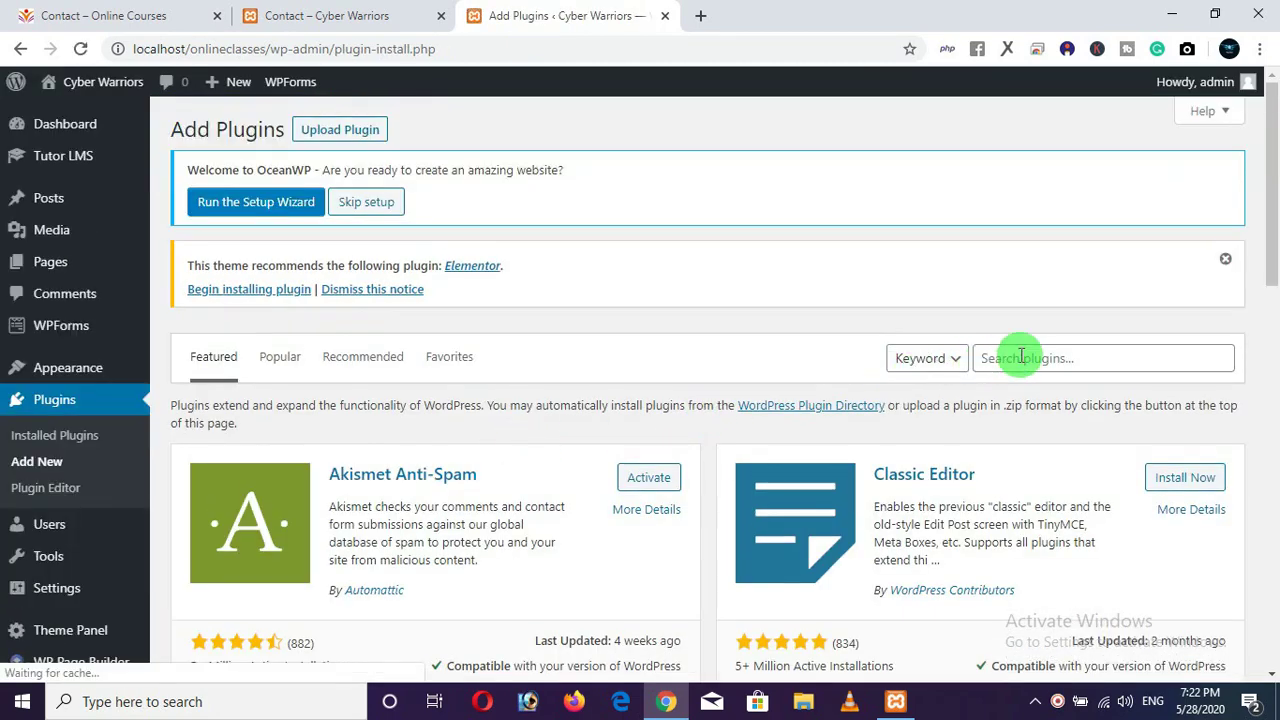
Search plugins for 'contact form 7', then install and activate Contact Form 7.
click(1021, 357)
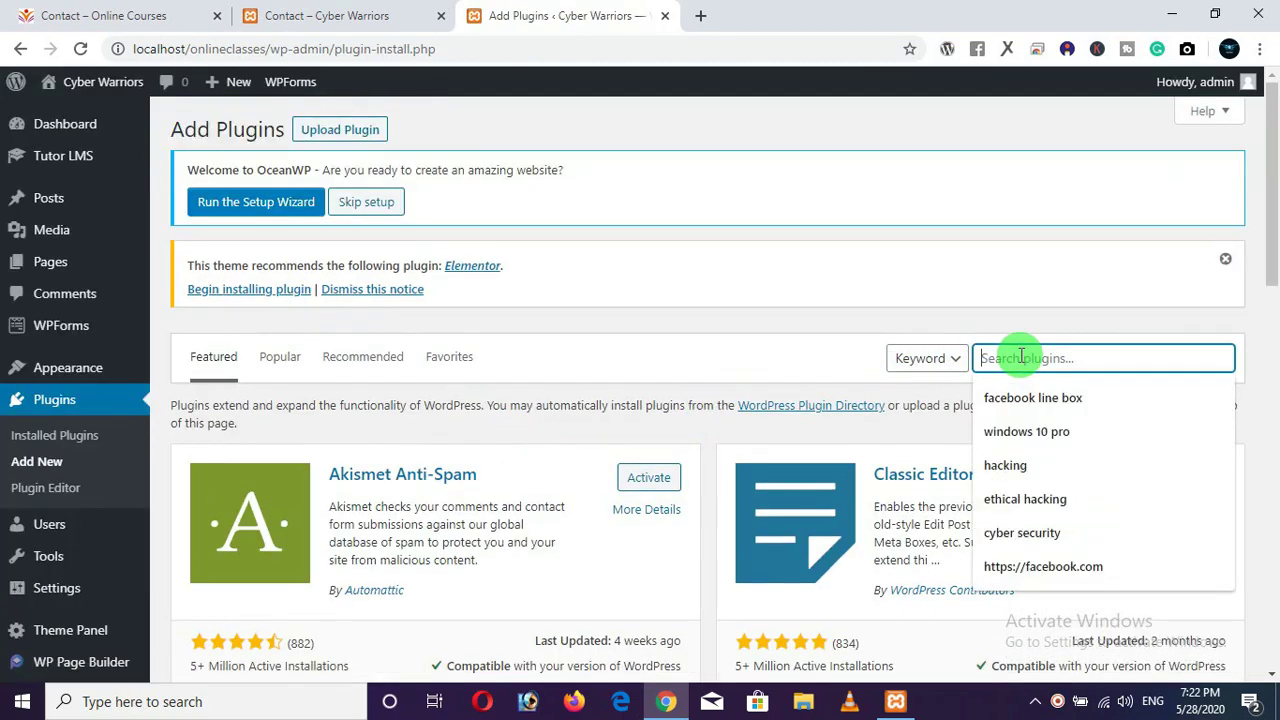
text(co)
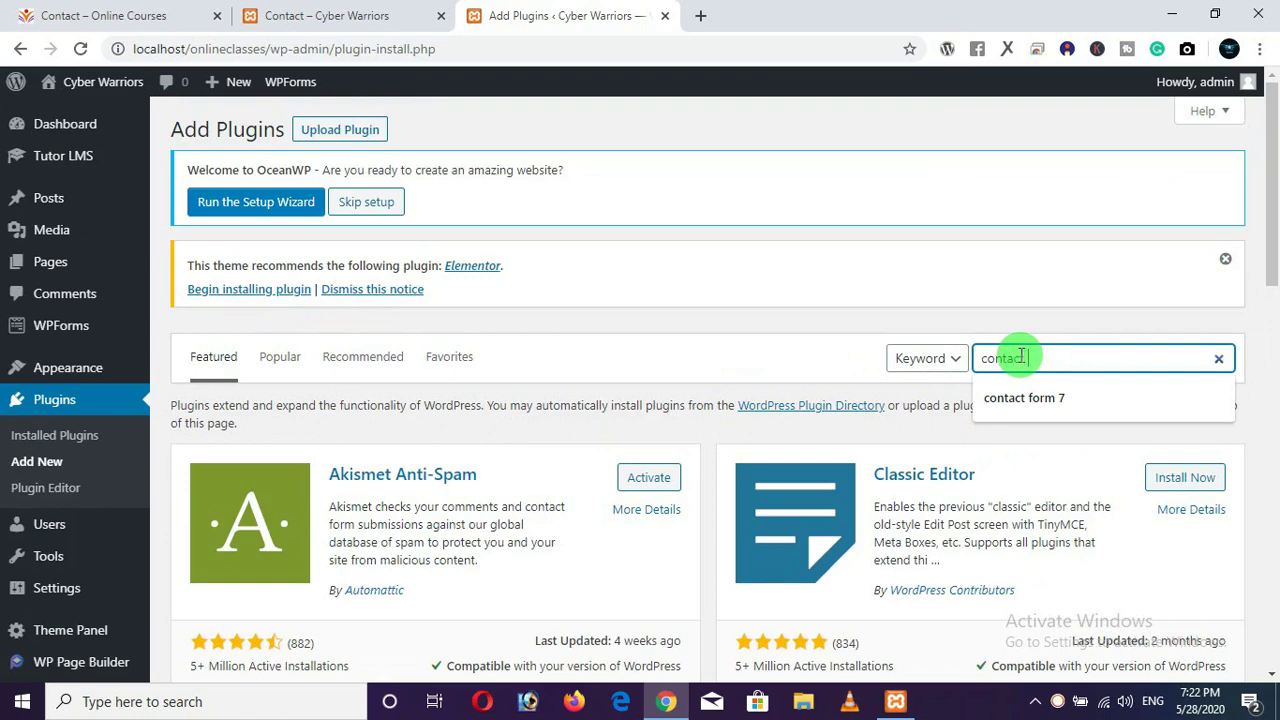
text(ntact form 7)
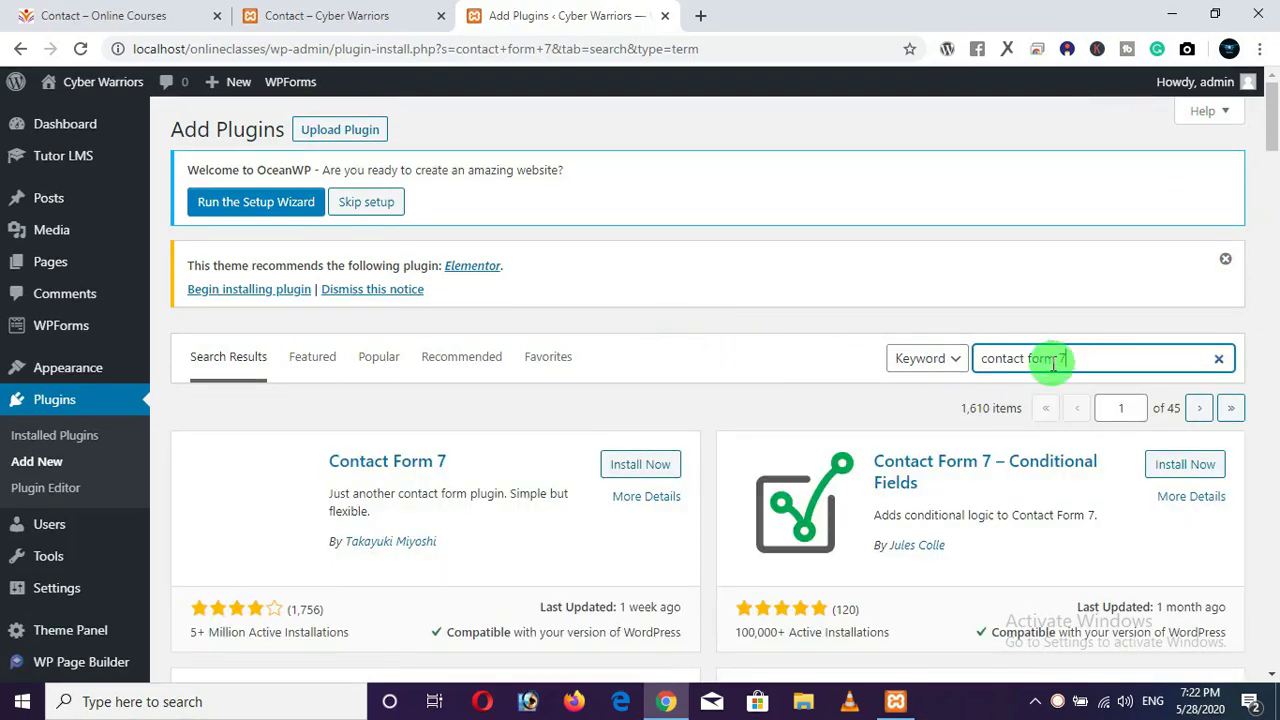
scroll(900, 428, down, 1)
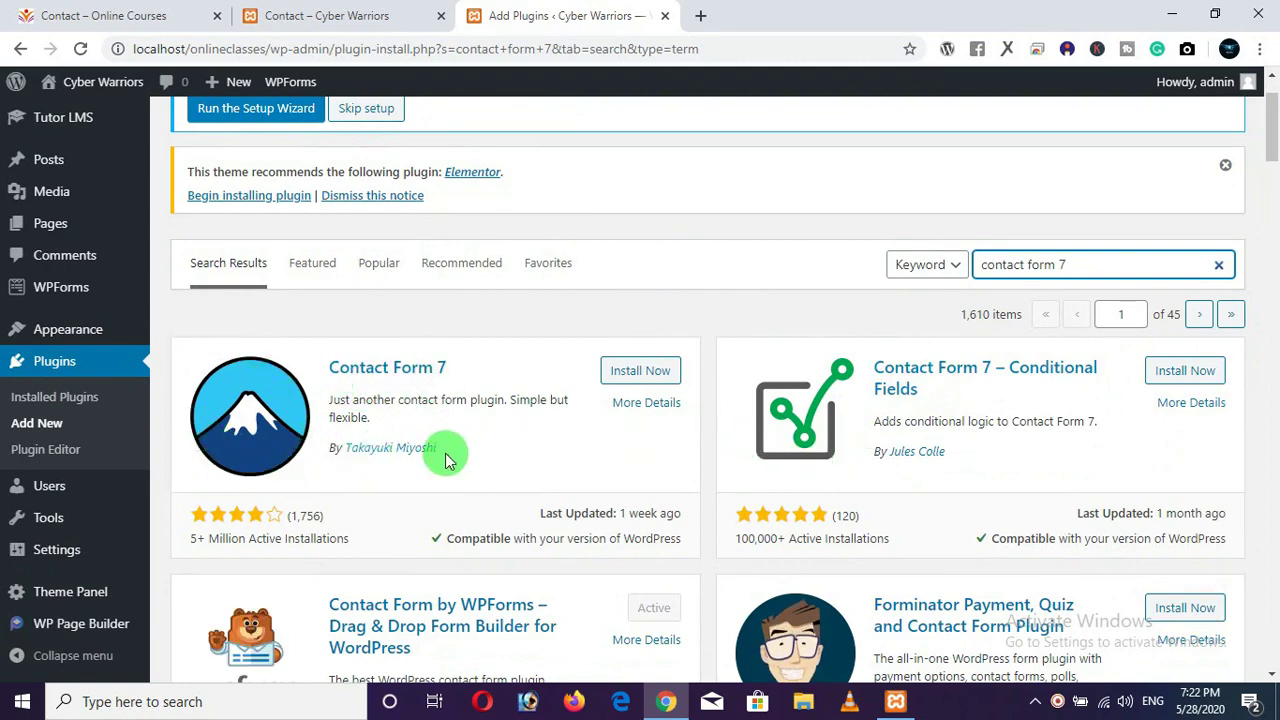
click(636, 375)
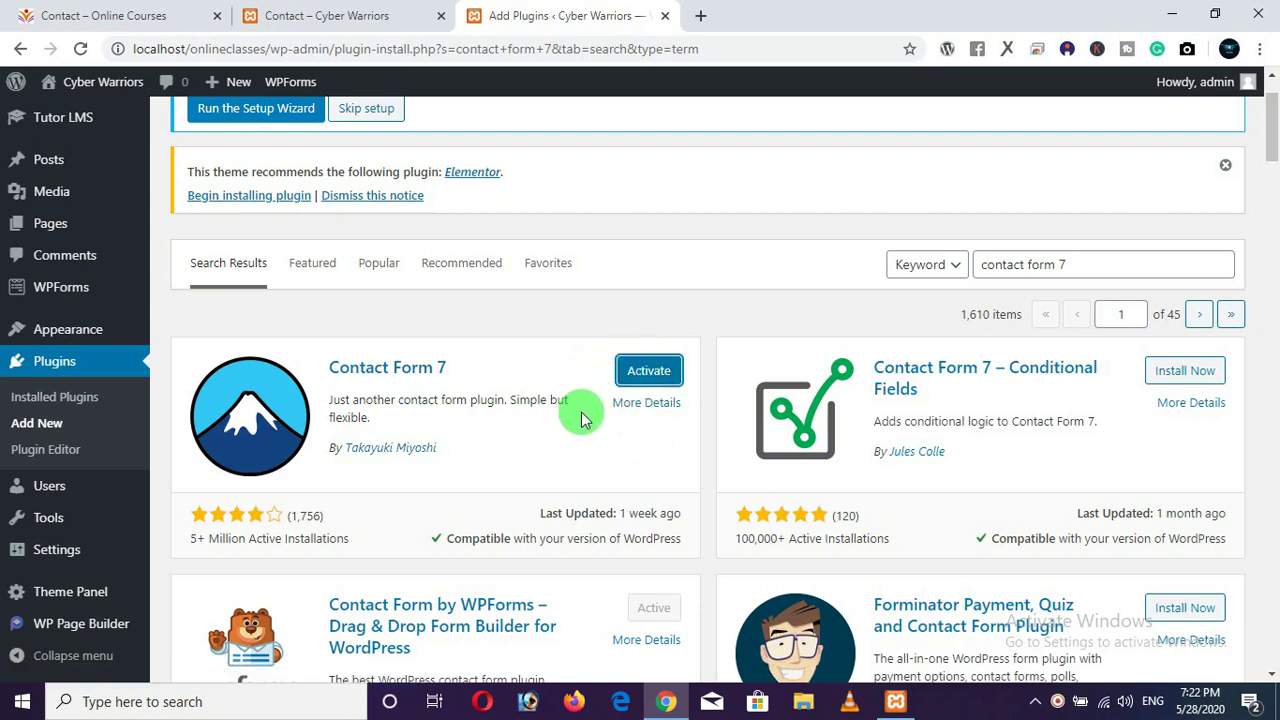
click(640, 372)
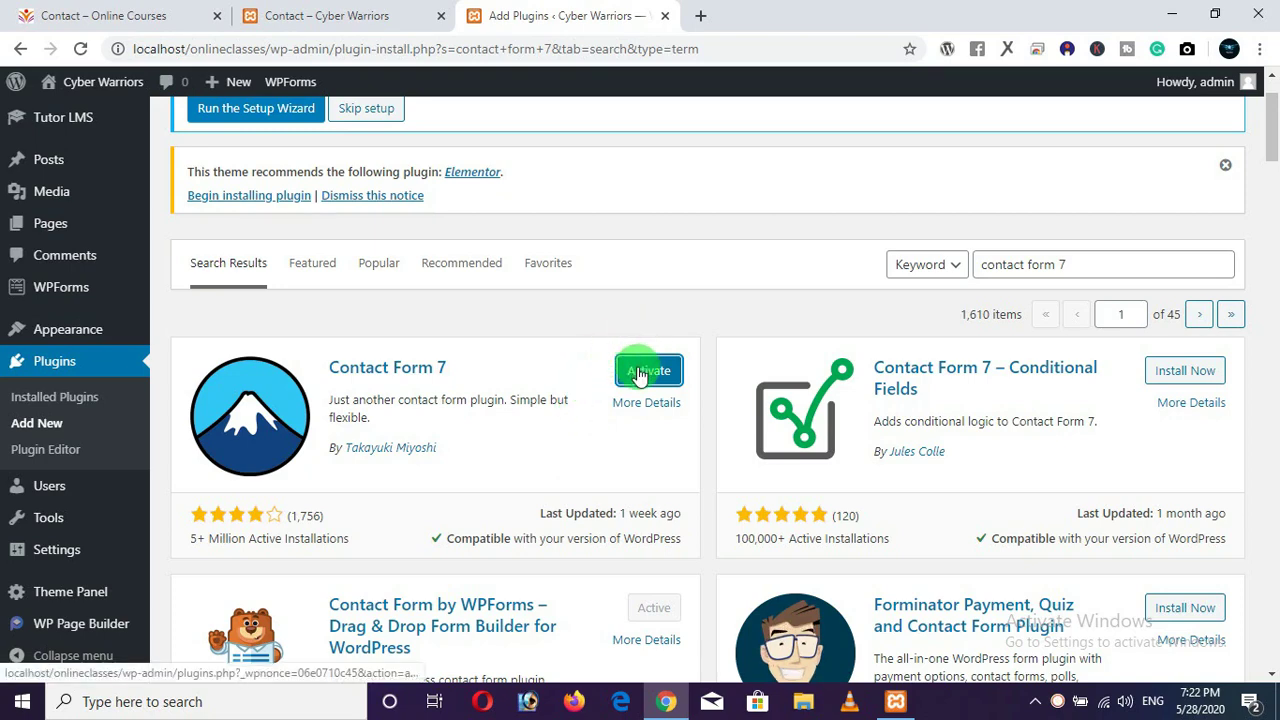
click(640, 372)
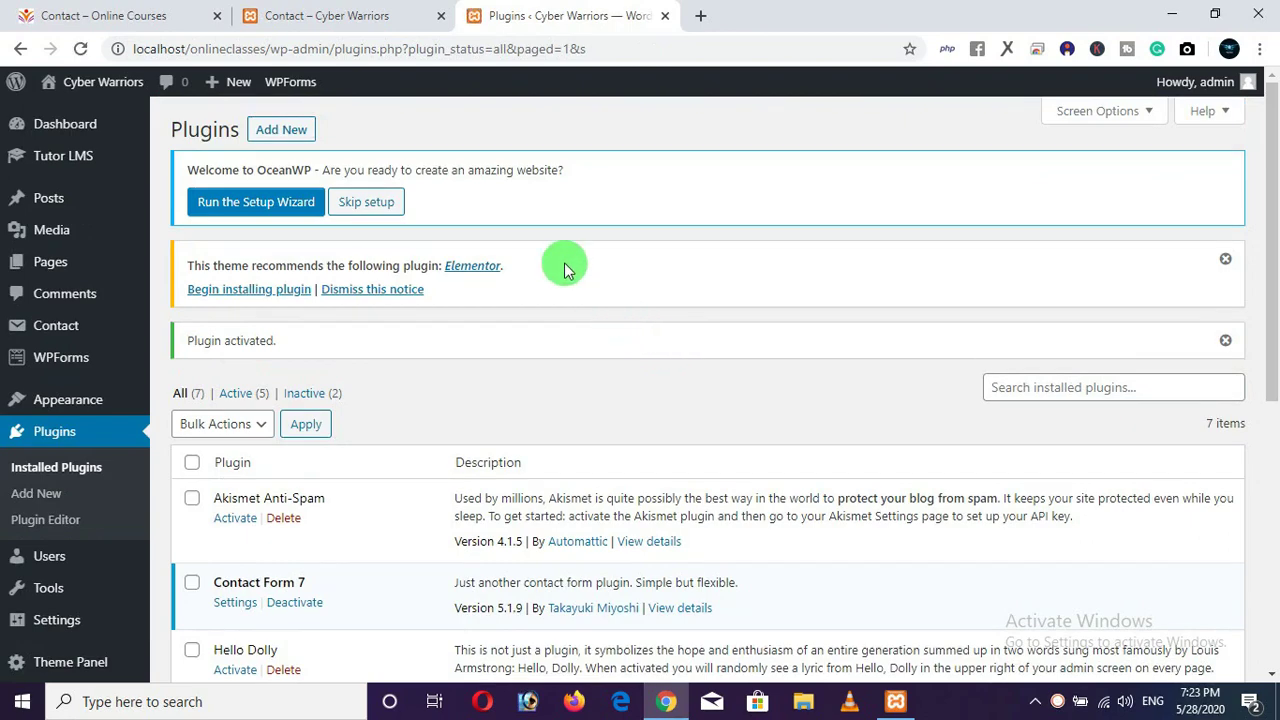
Reload the Cyber Warriors Contact page, then refresh Installed Plugins to confirm Contact Form 7 is active.
click(366, 22)
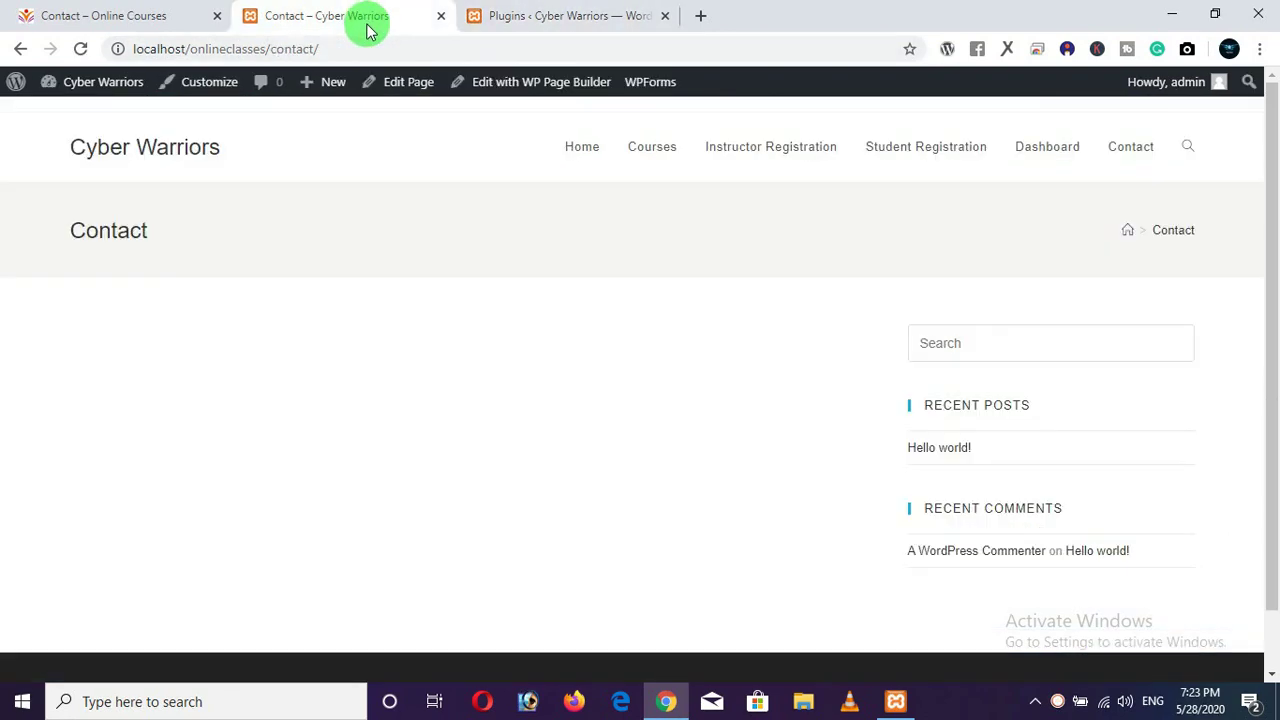
click(1131, 160)
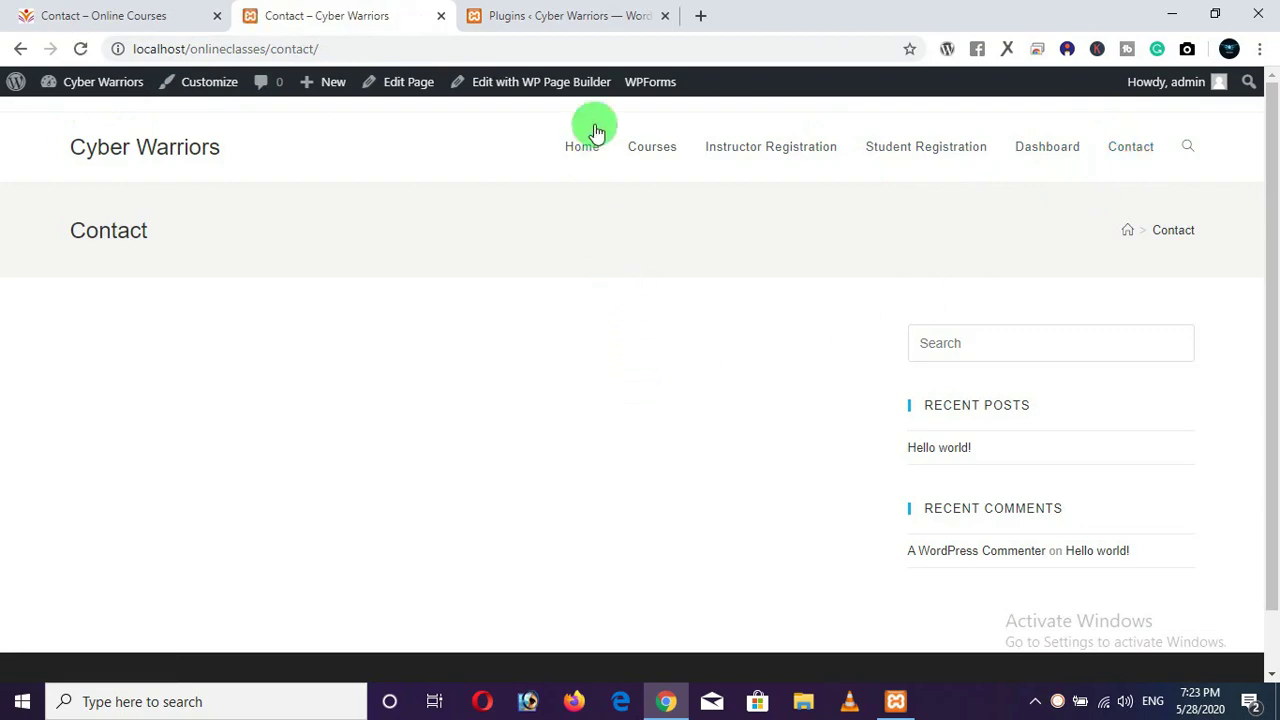
click(582, 16)
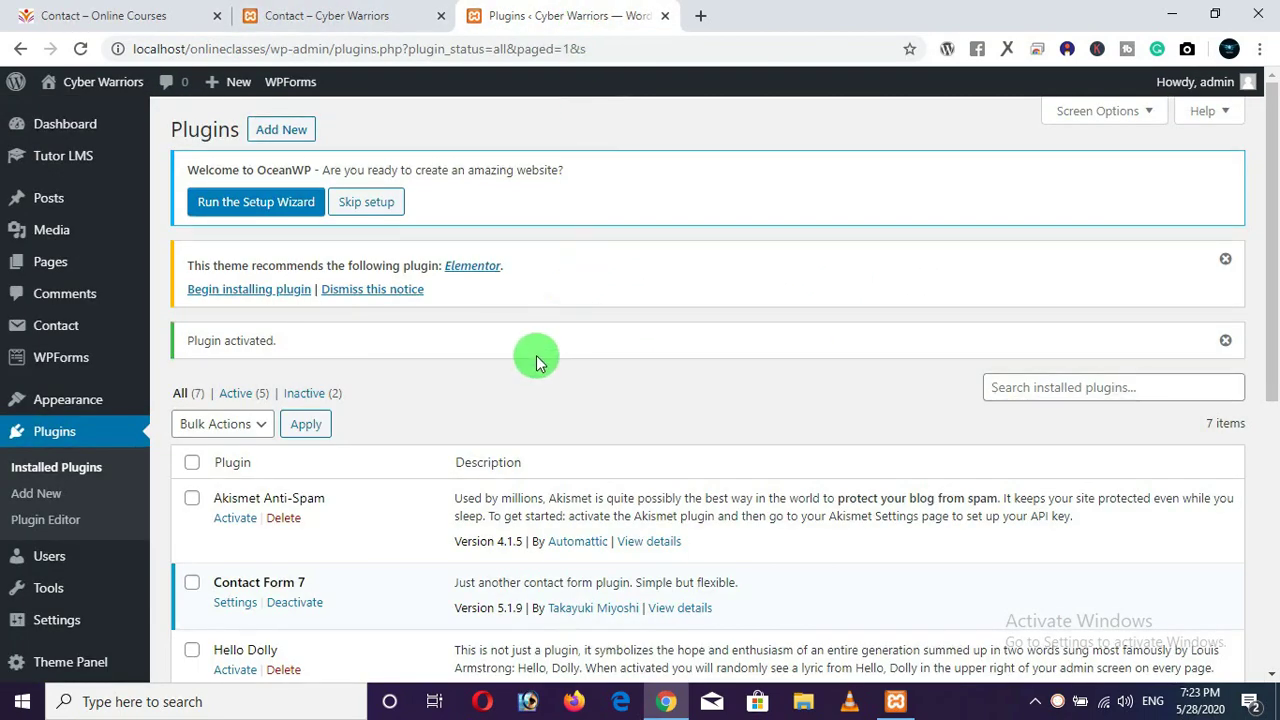
click(50, 478)
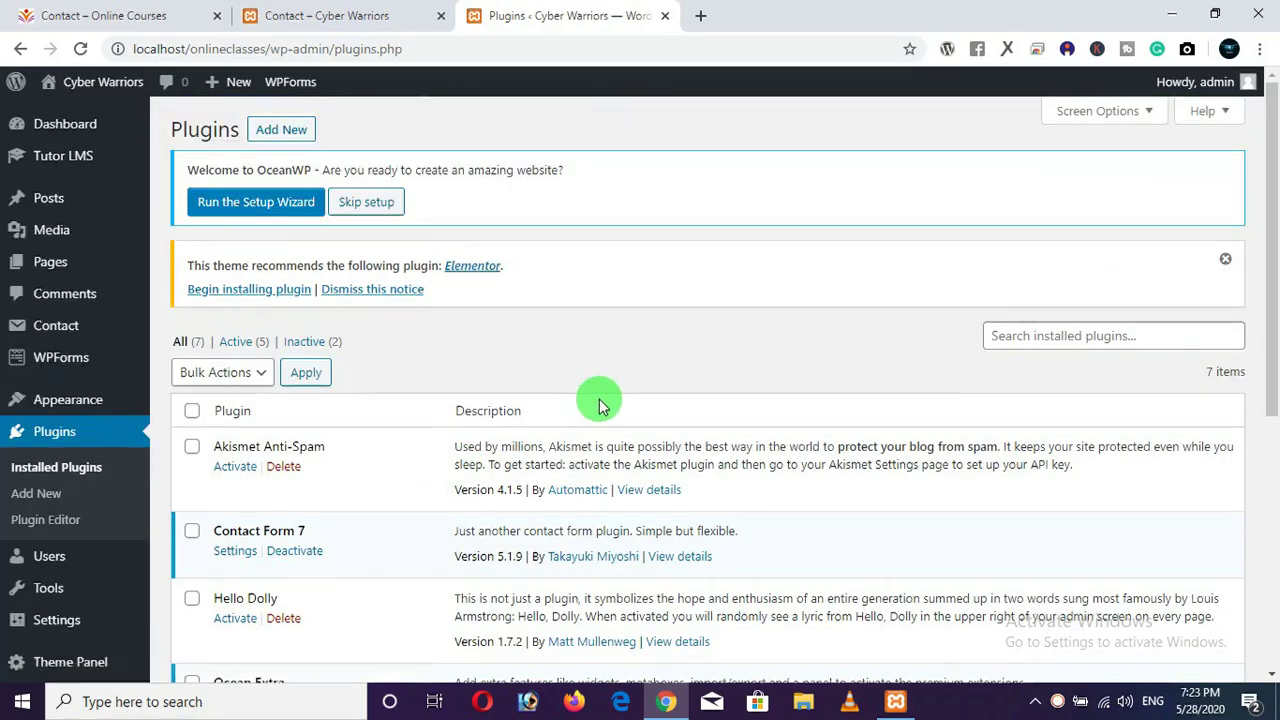
scroll(603, 397, down, 2)
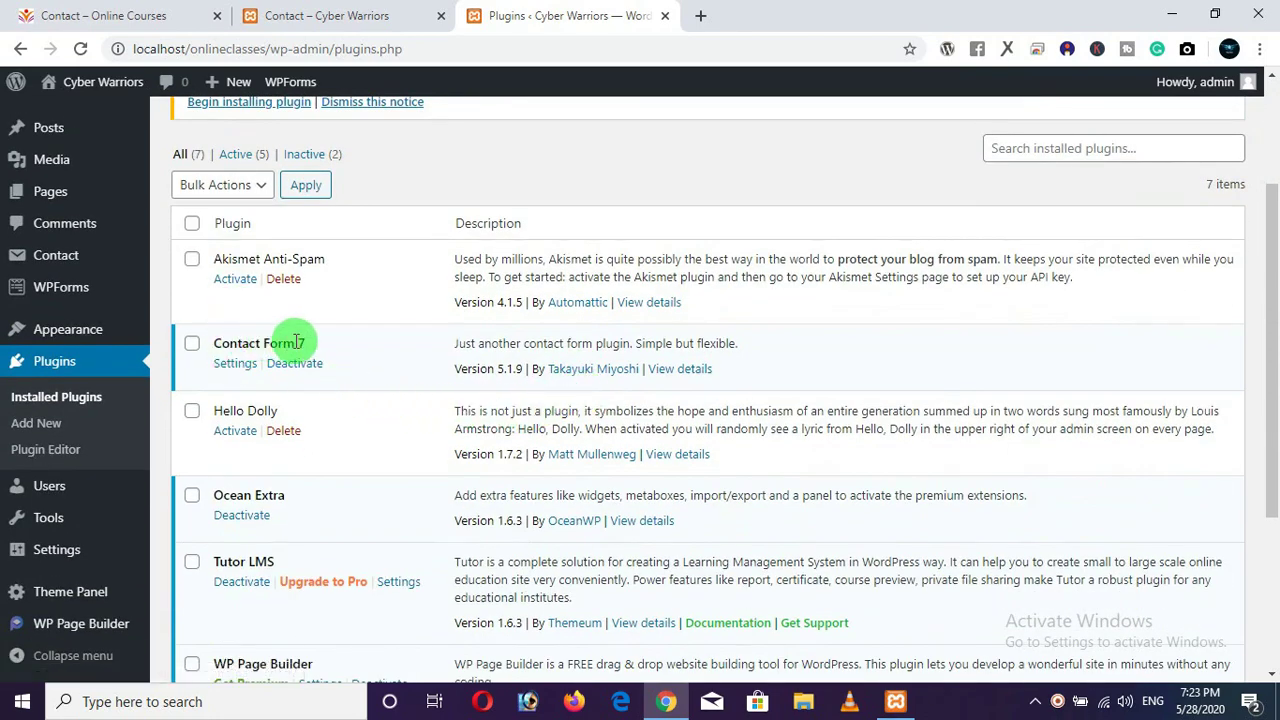
Open the Contact Form 7 forms list and copy the Contact form 1 shortcode [contact-form-7 id="20"].
click(237, 368)
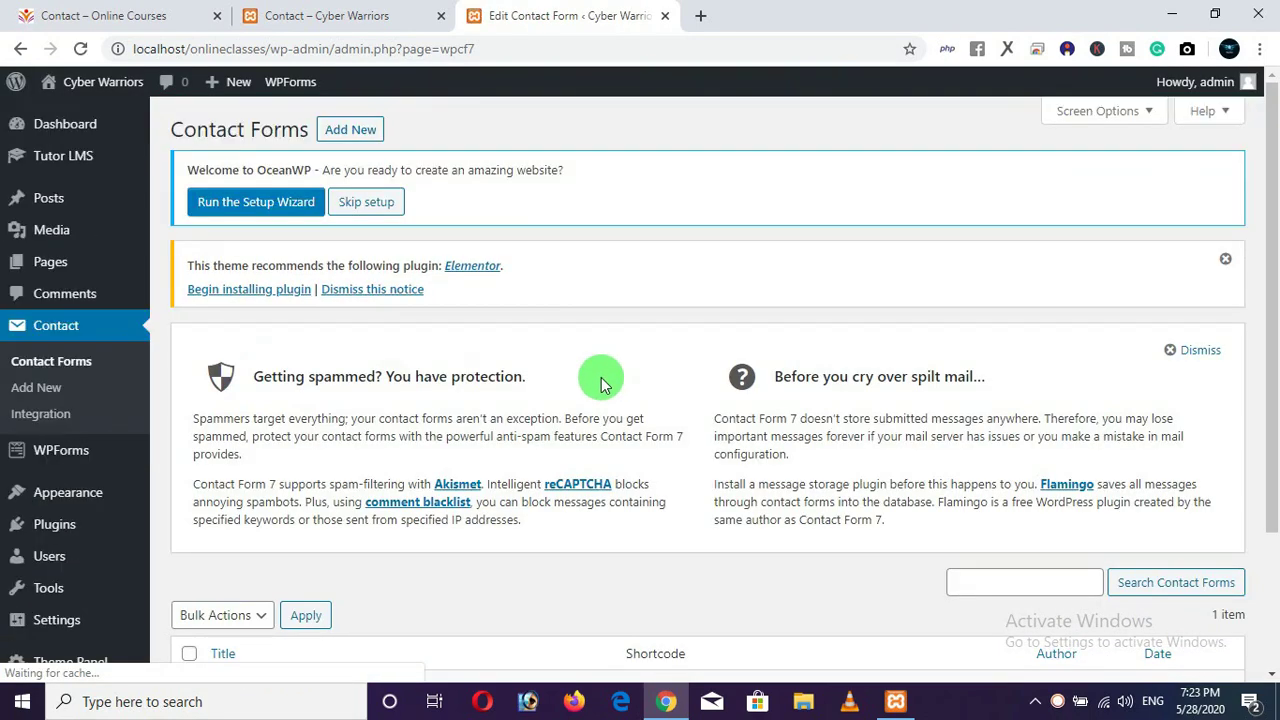
scroll(603, 378, down, 3)
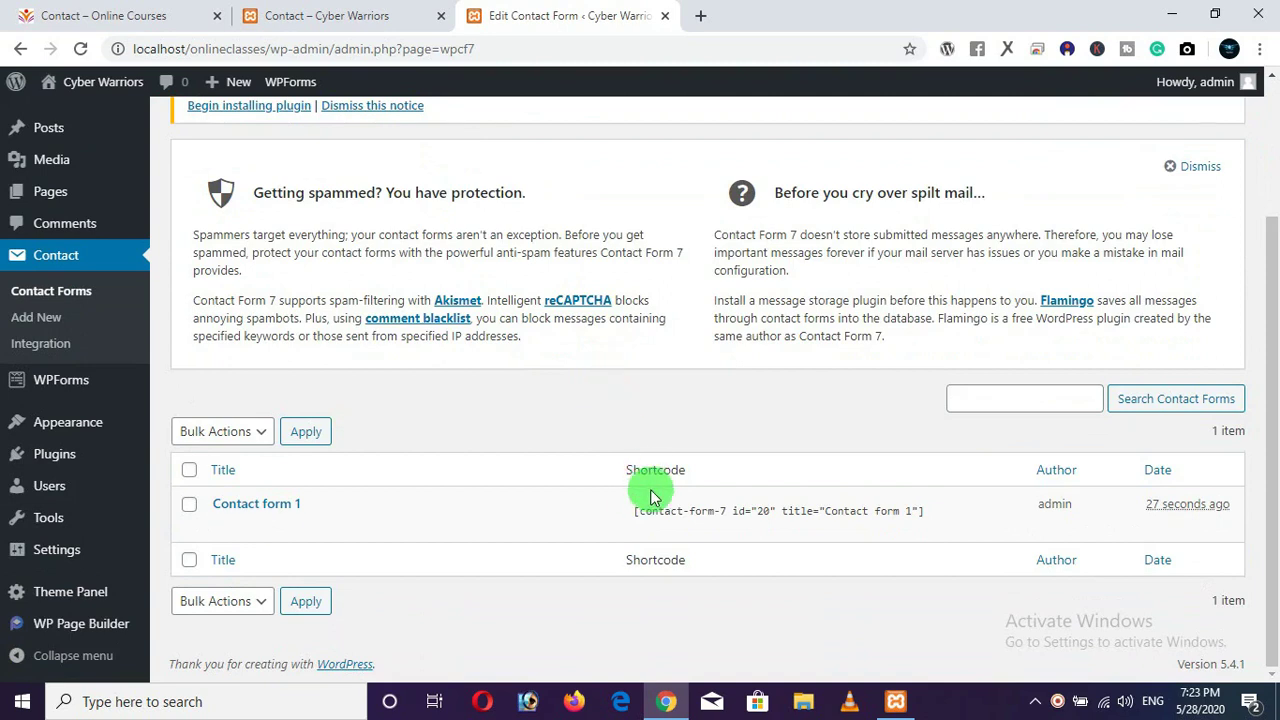
click(652, 515)
right_click(652, 515)
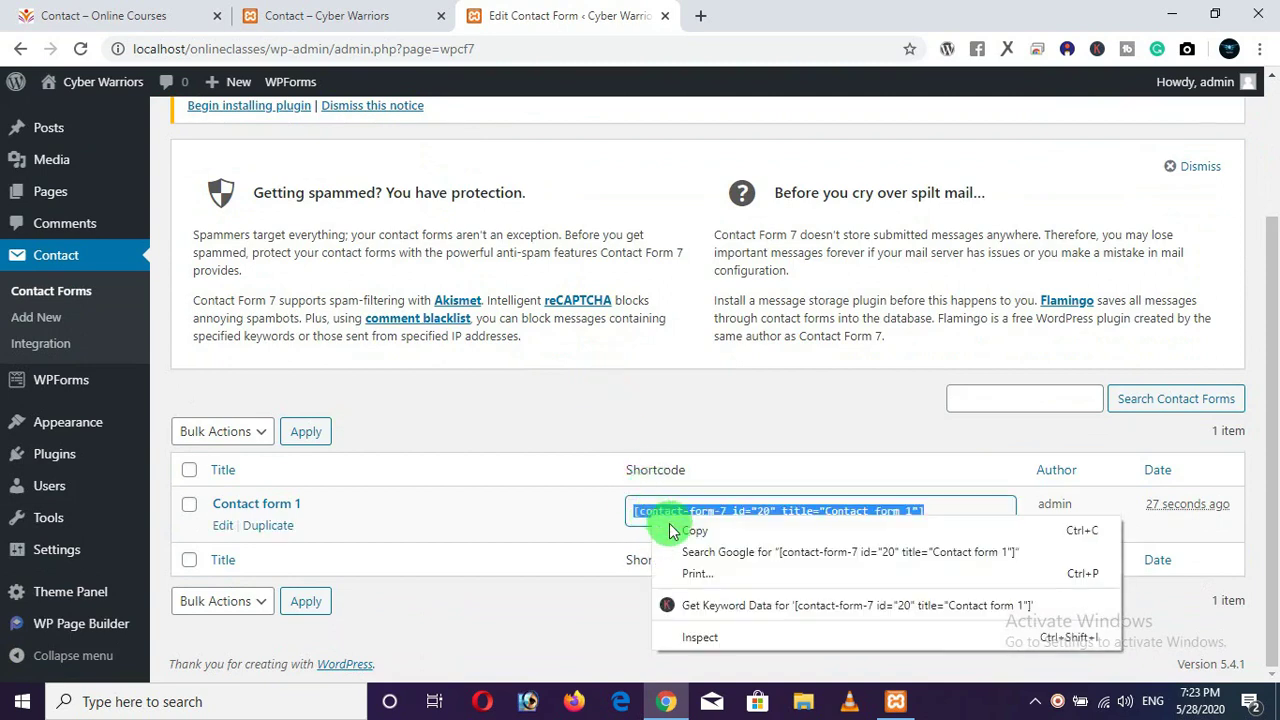
click(680, 532)
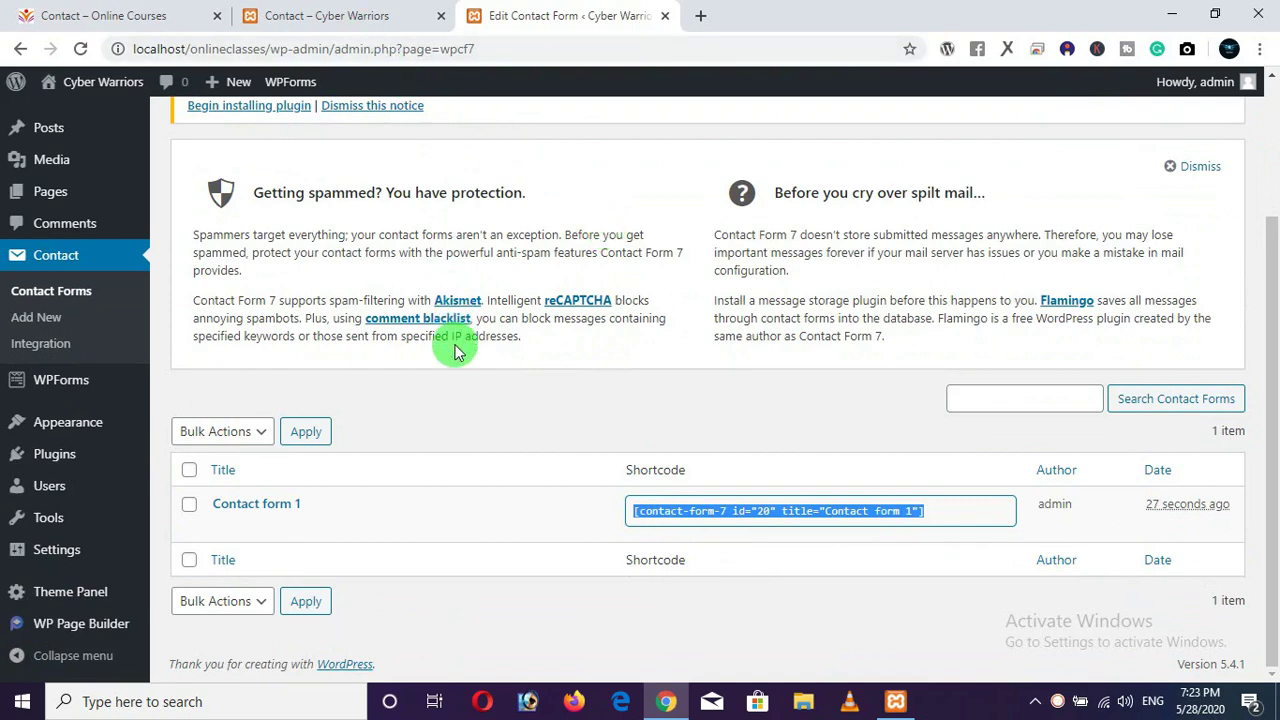
scroll(452, 345, up, 1)
scroll(452, 345, up, 3)
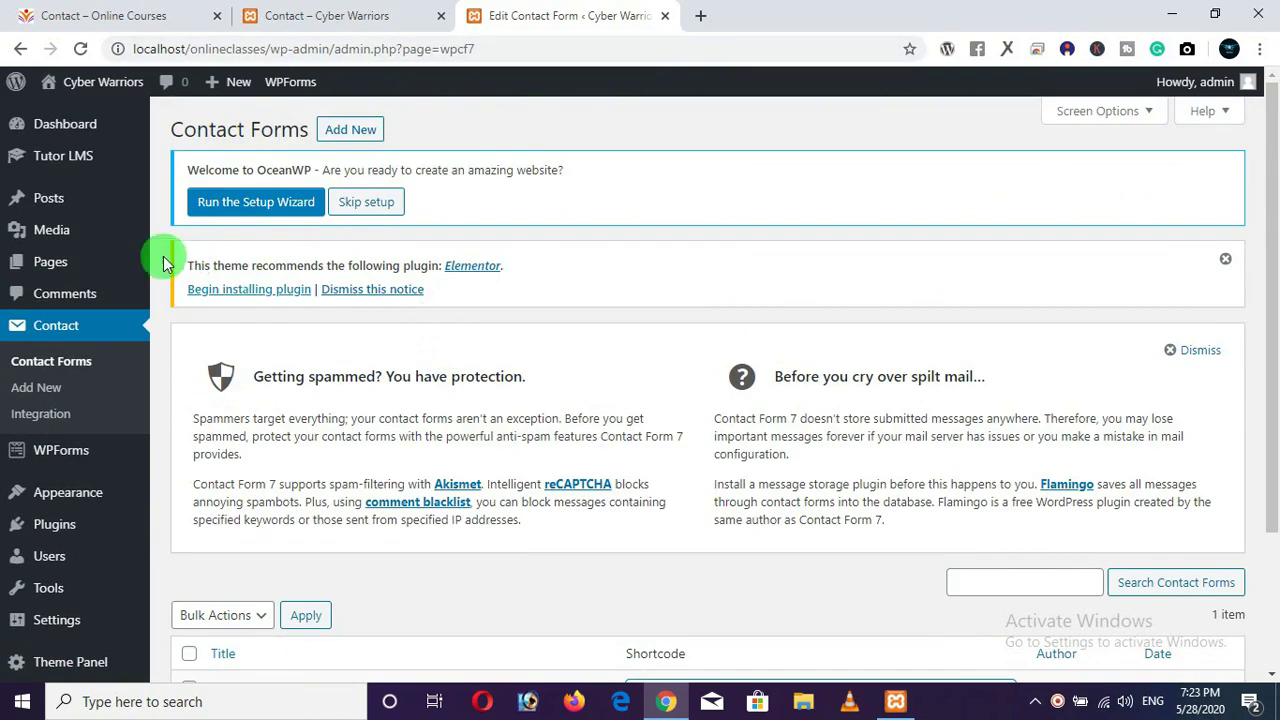
mouse_move(55, 272)
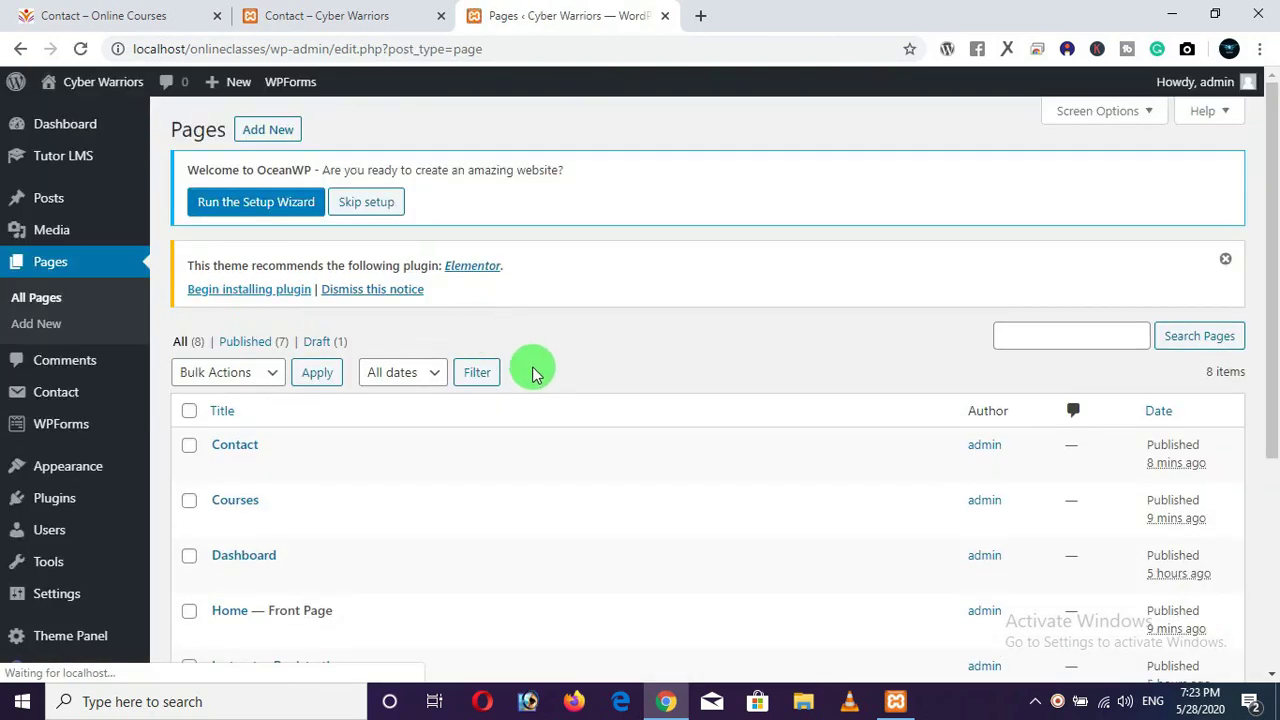
Paste the Contact form 1 shortcode into the Contact page, update it, and view the live page.
scroll(532, 372, down, 2)
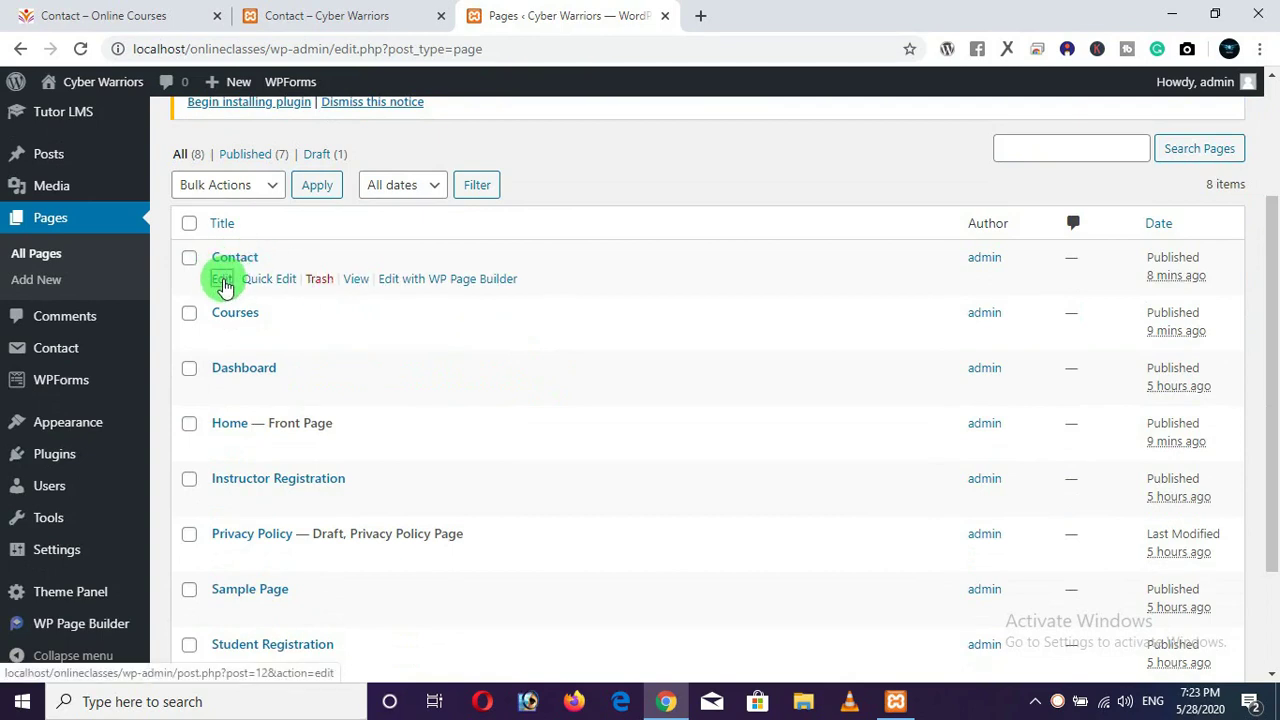
click(222, 280)
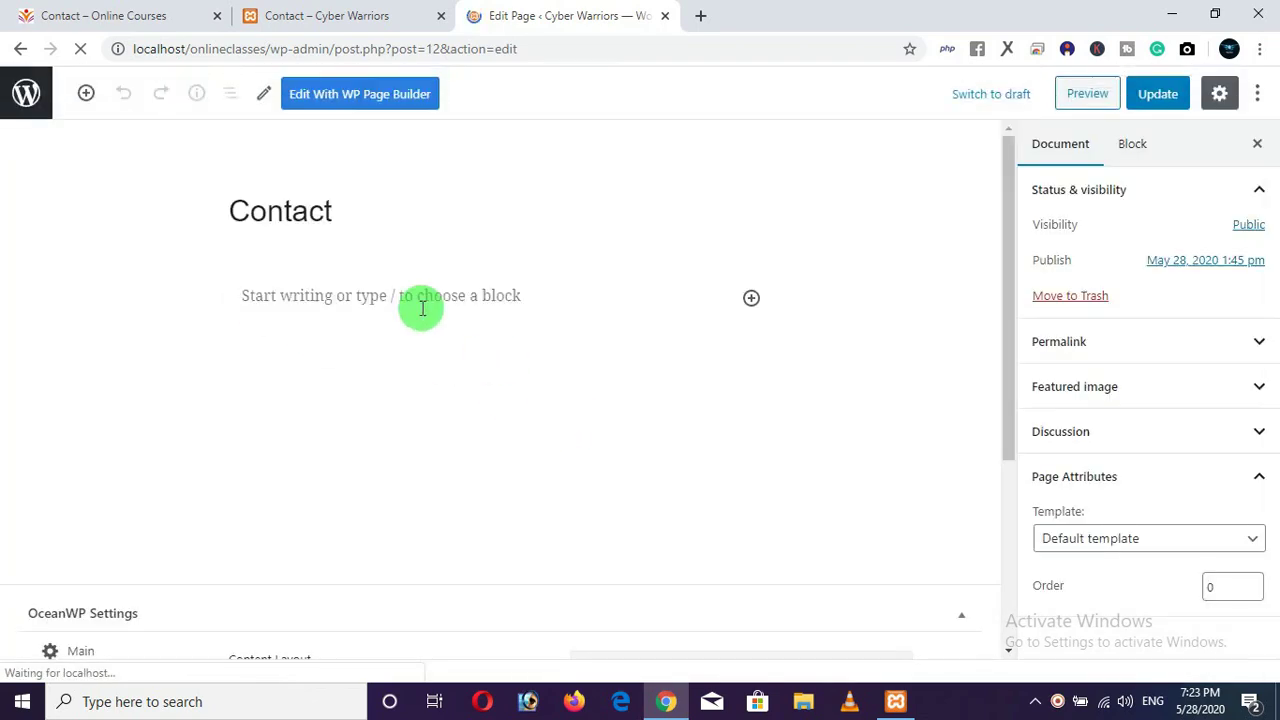
click(345, 298)
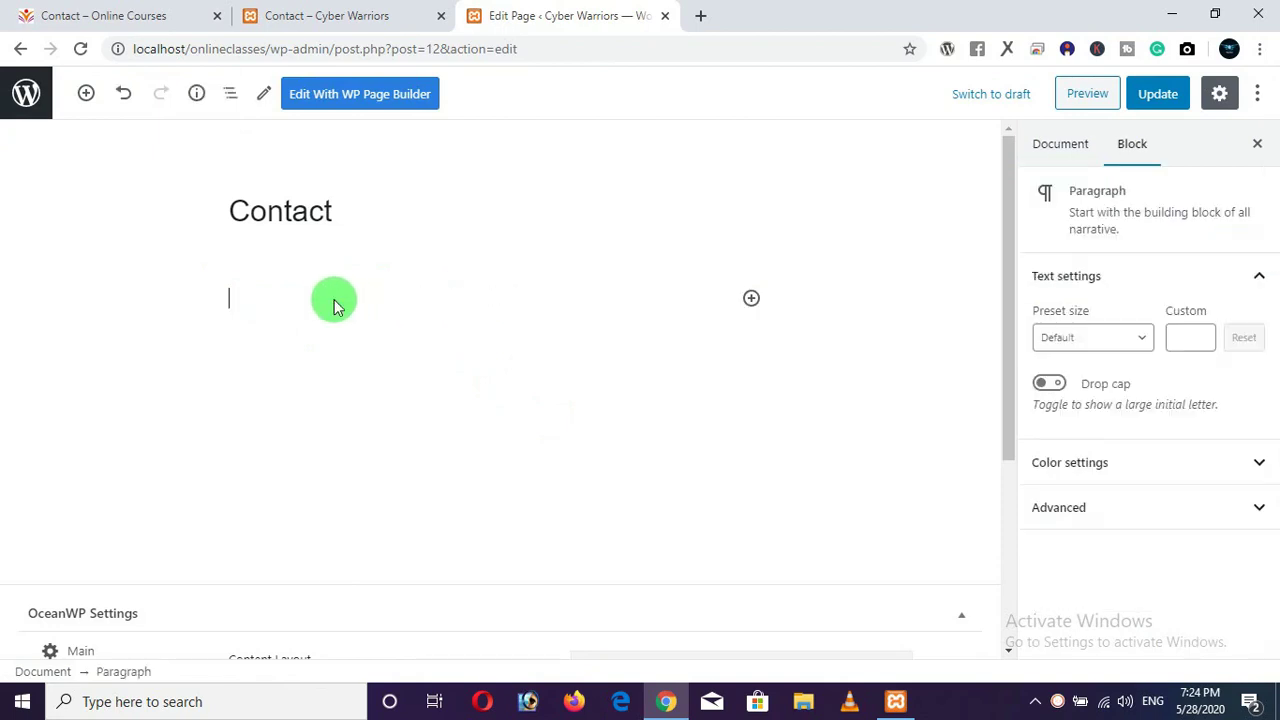
right_click(334, 300)
click(381, 448)
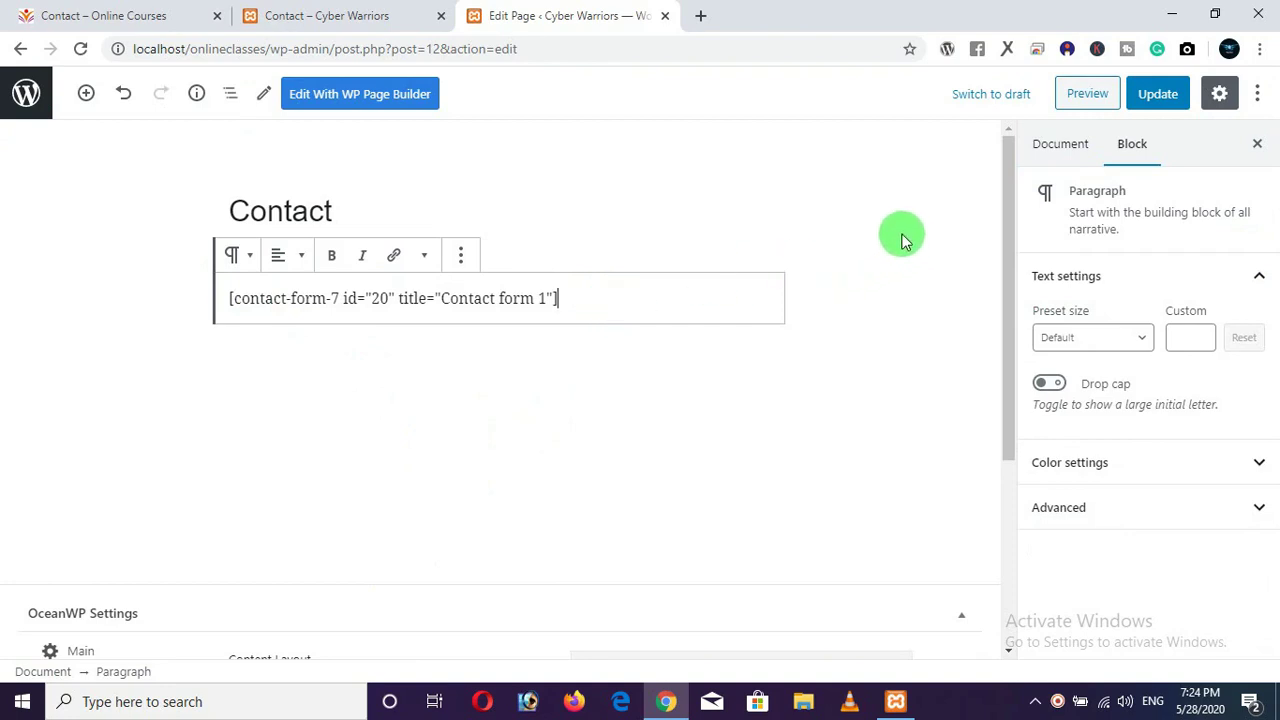
click(1150, 94)
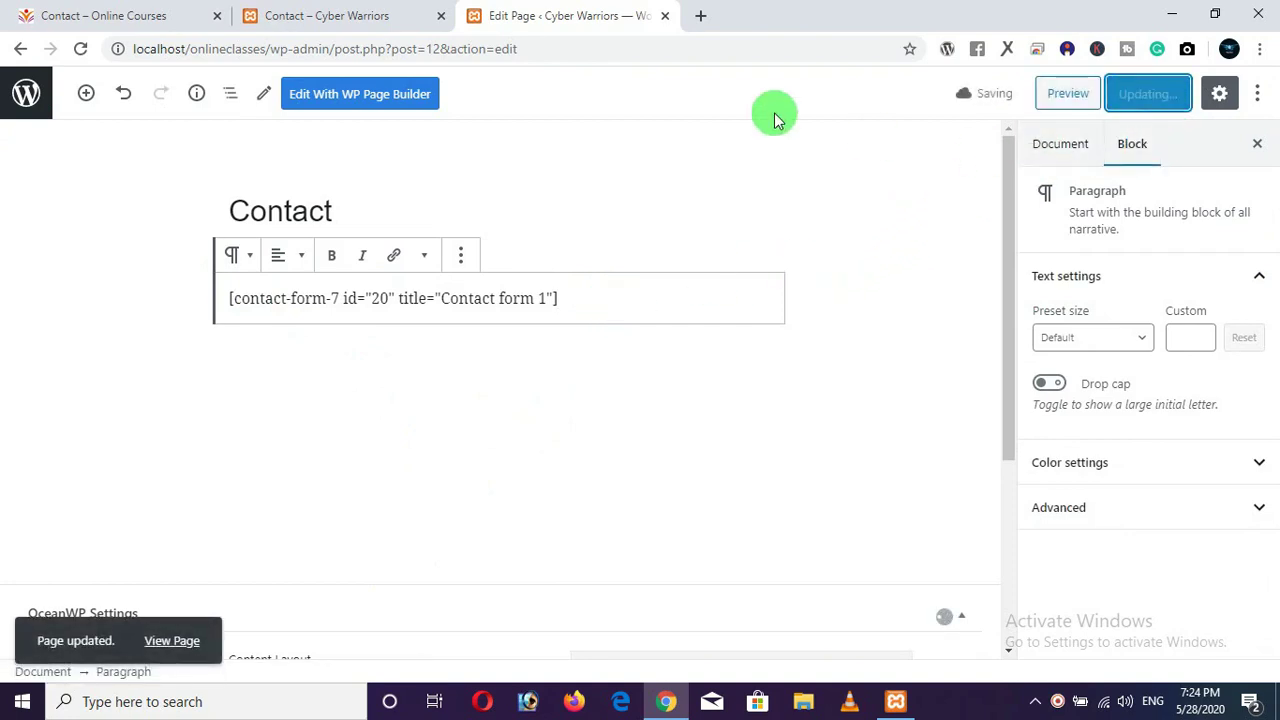
click(357, 20)
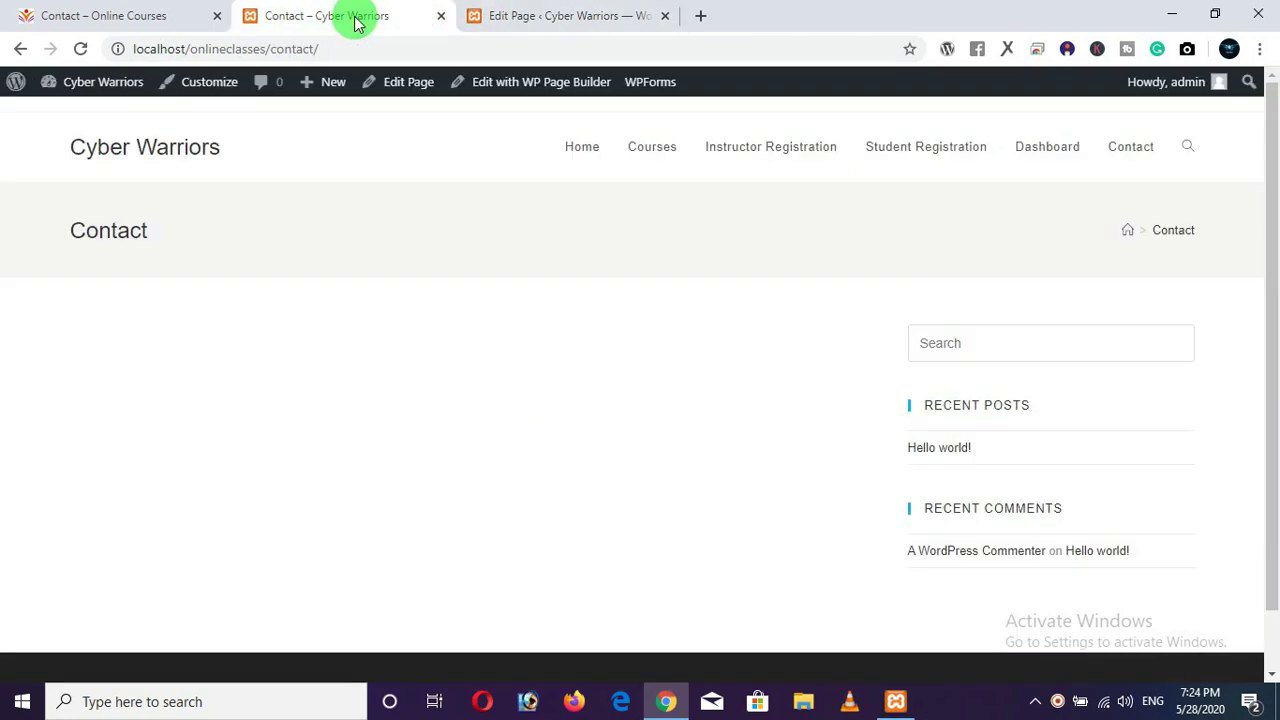
Reload the live Contact page and scroll through the Name, Email, Subject and Message form.
click(81, 48)
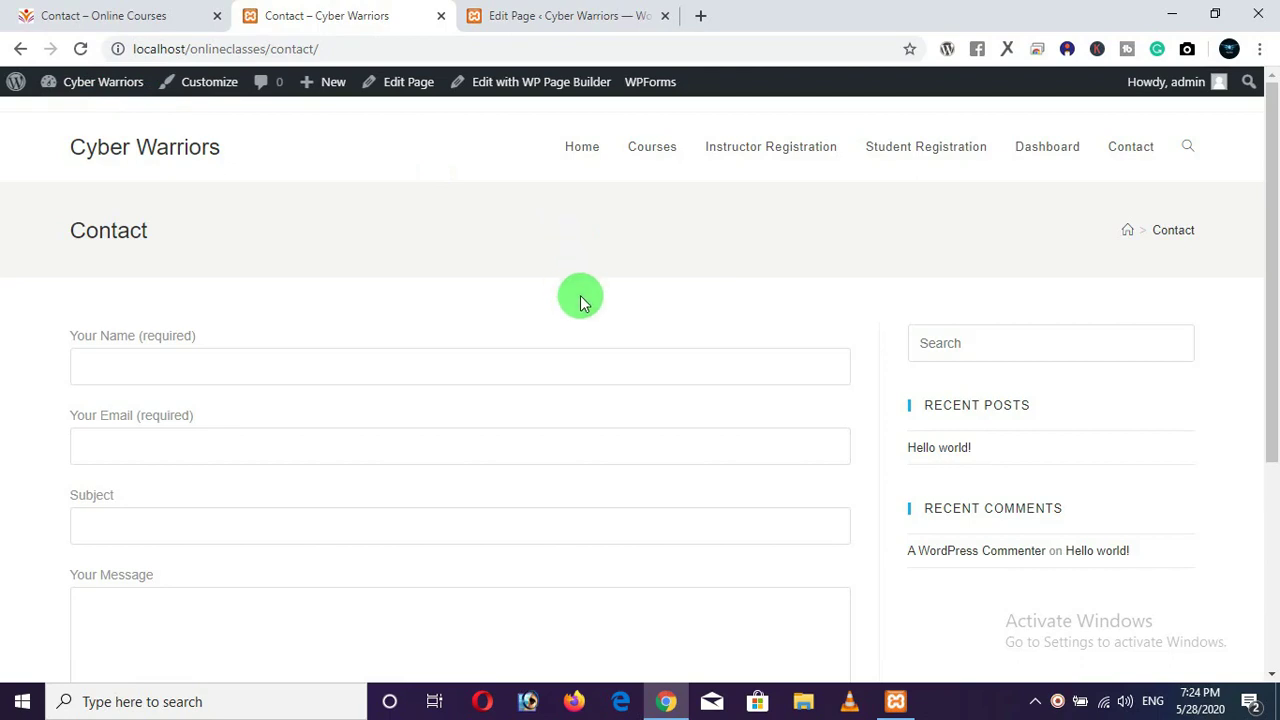
scroll(579, 298, down, 2)
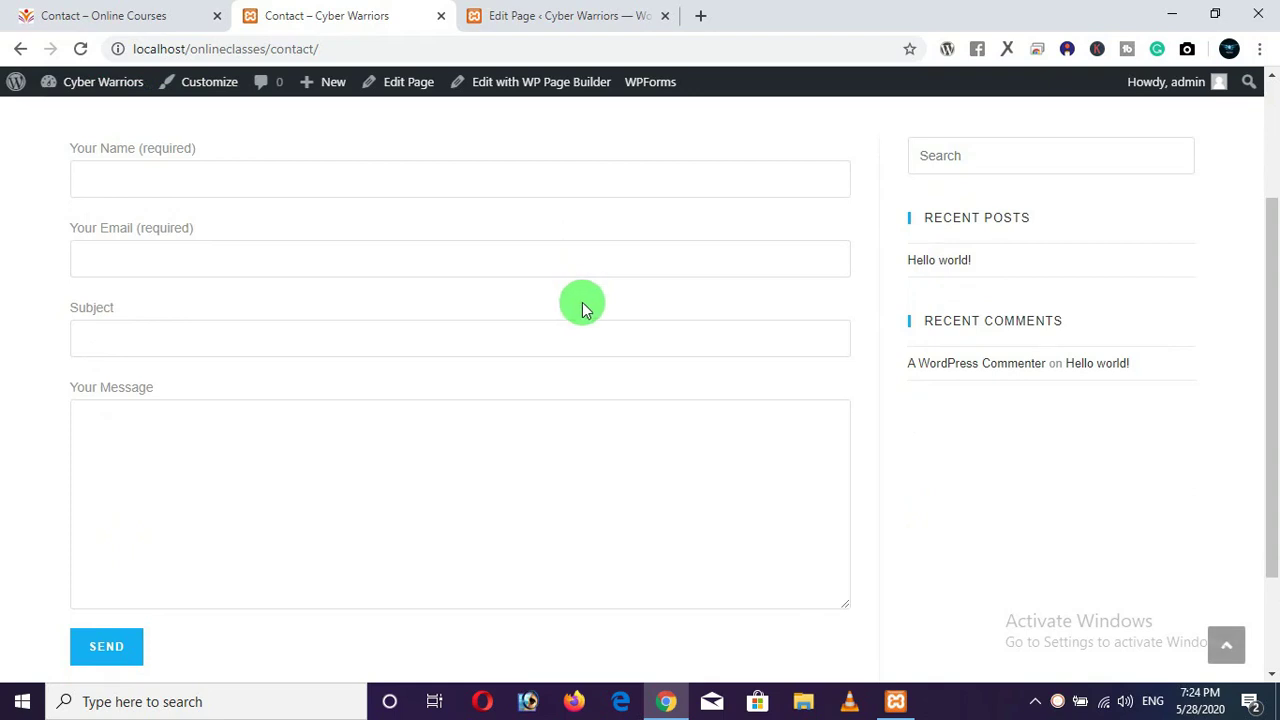
scroll(584, 304, down, 1)
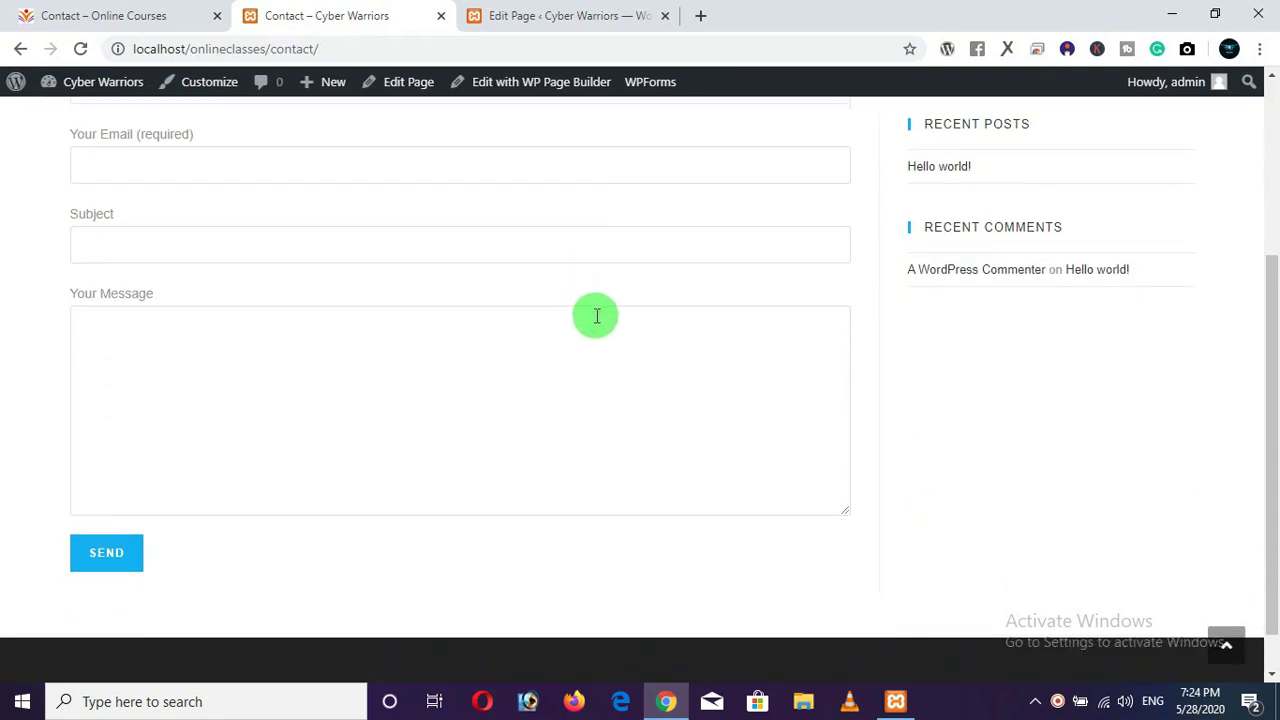
scroll(597, 316, up, 2)
scroll(596, 318, down, 1)
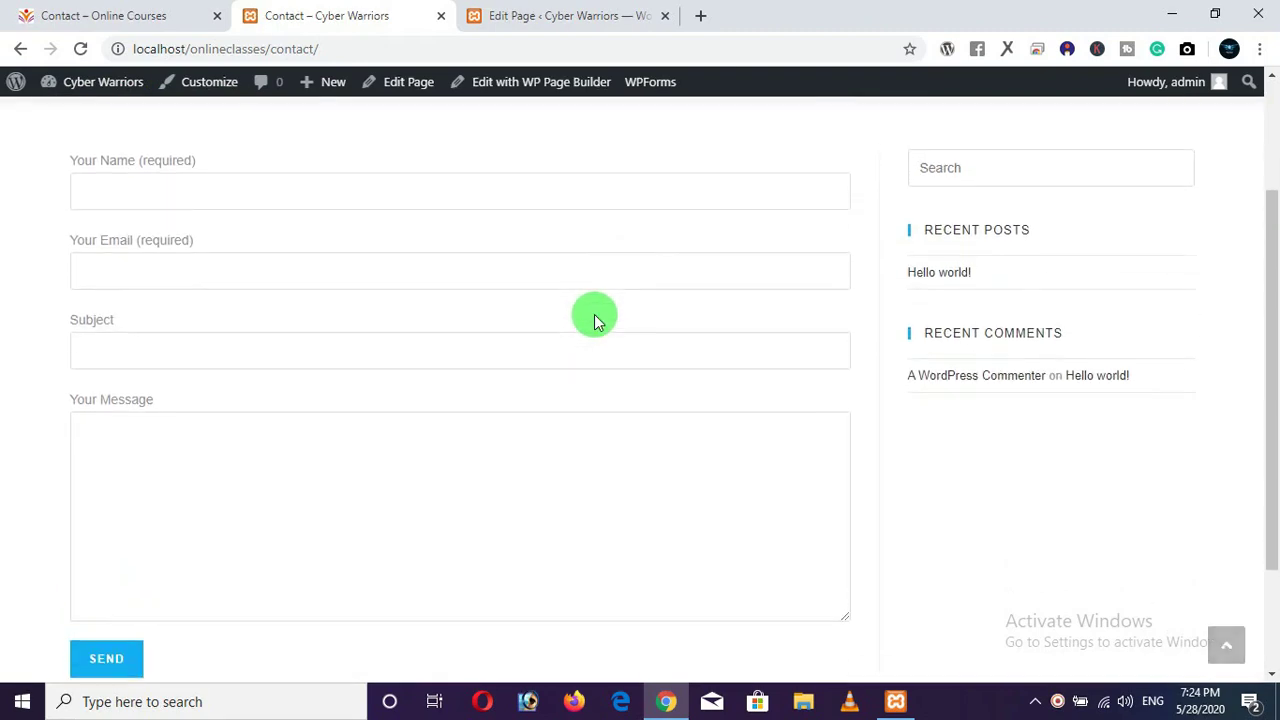
scroll(566, 331, up, 2)
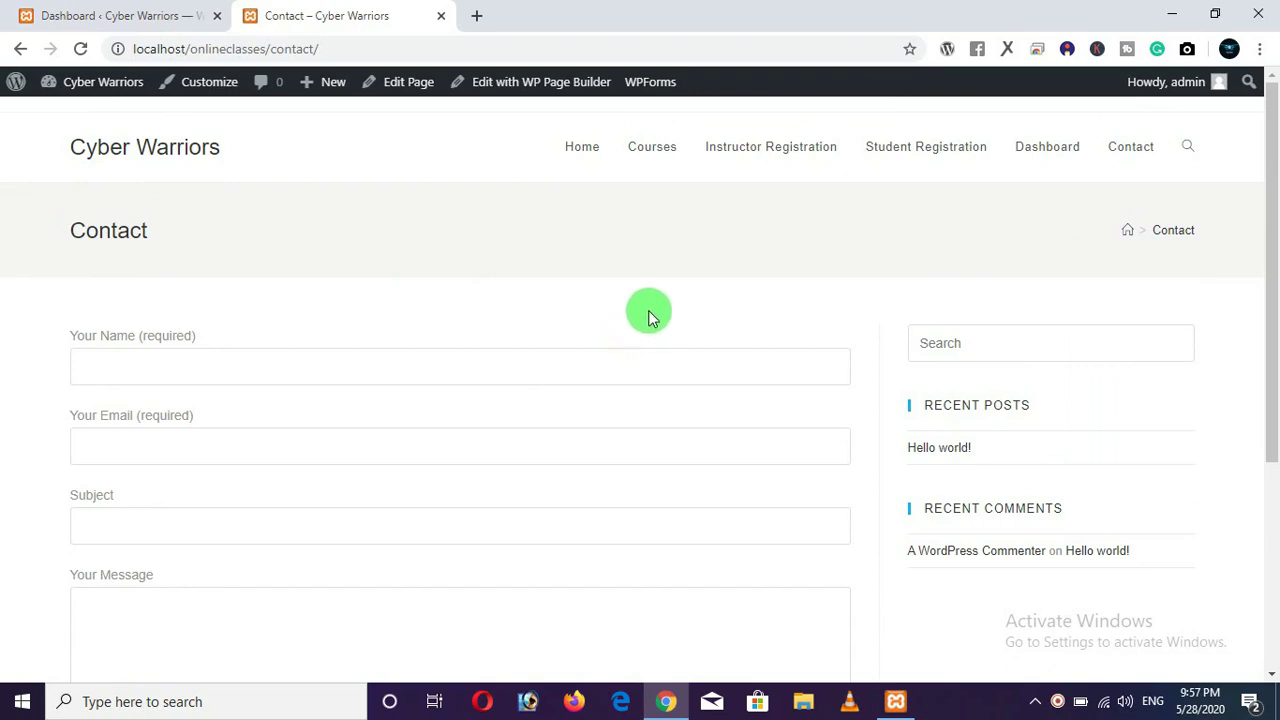
Go to the site's Home page and load localhost/online/ in a new browser tab.
click(579, 152)
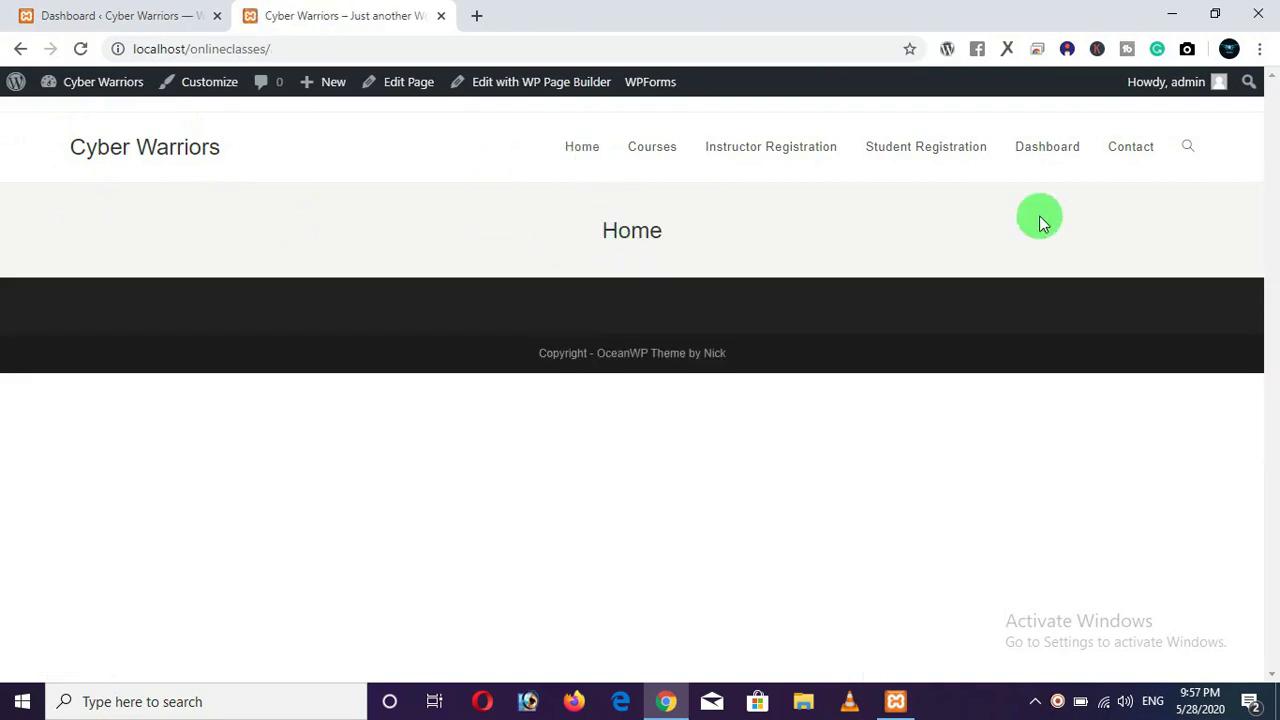
click(477, 16)
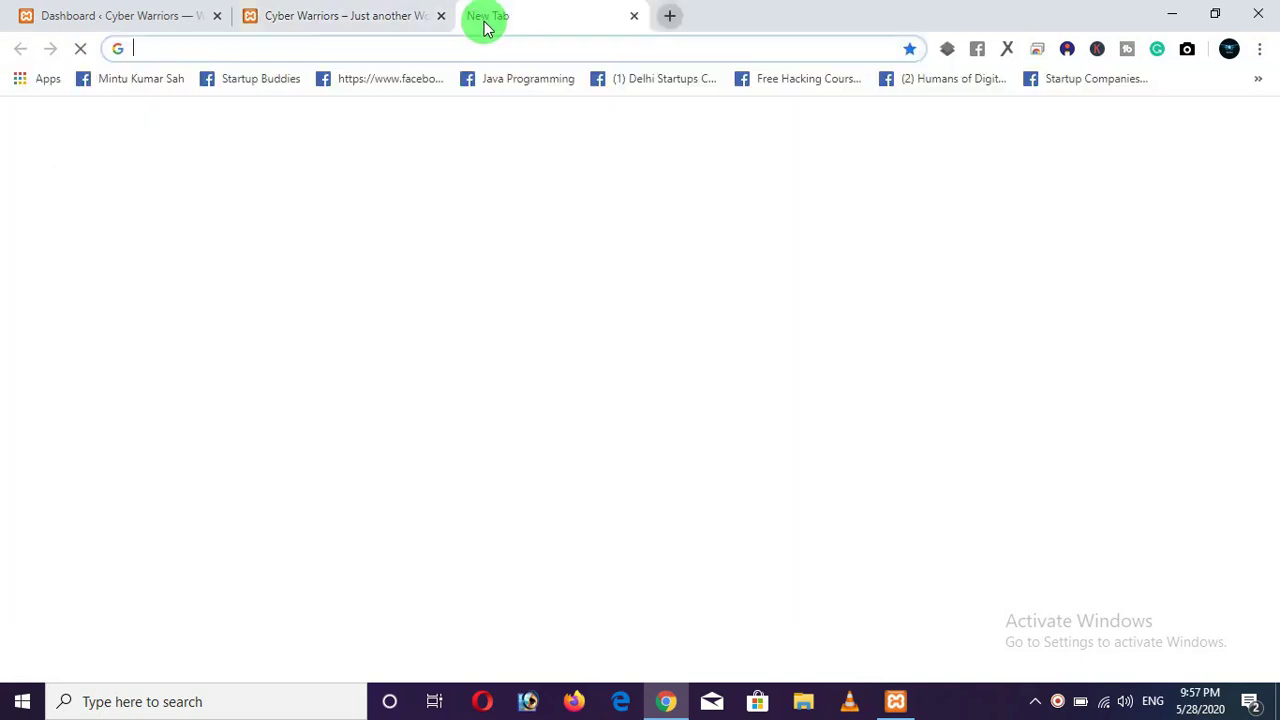
text(localhost:8080/phpmyadmin)
key(BackSpace)
key(BackSpace)
key(BackSpace)
key(BackSpace)
key(BackSpace)
key(BackSpace)
key(BackSpace)
key(BackSpace)
key(BackSpace)
key(BackSpace)
key(BackSpace)
key(BackSpace)
key(BackSpace)
key(BackSpace)
key(BackSpace)
key(BackSpace)
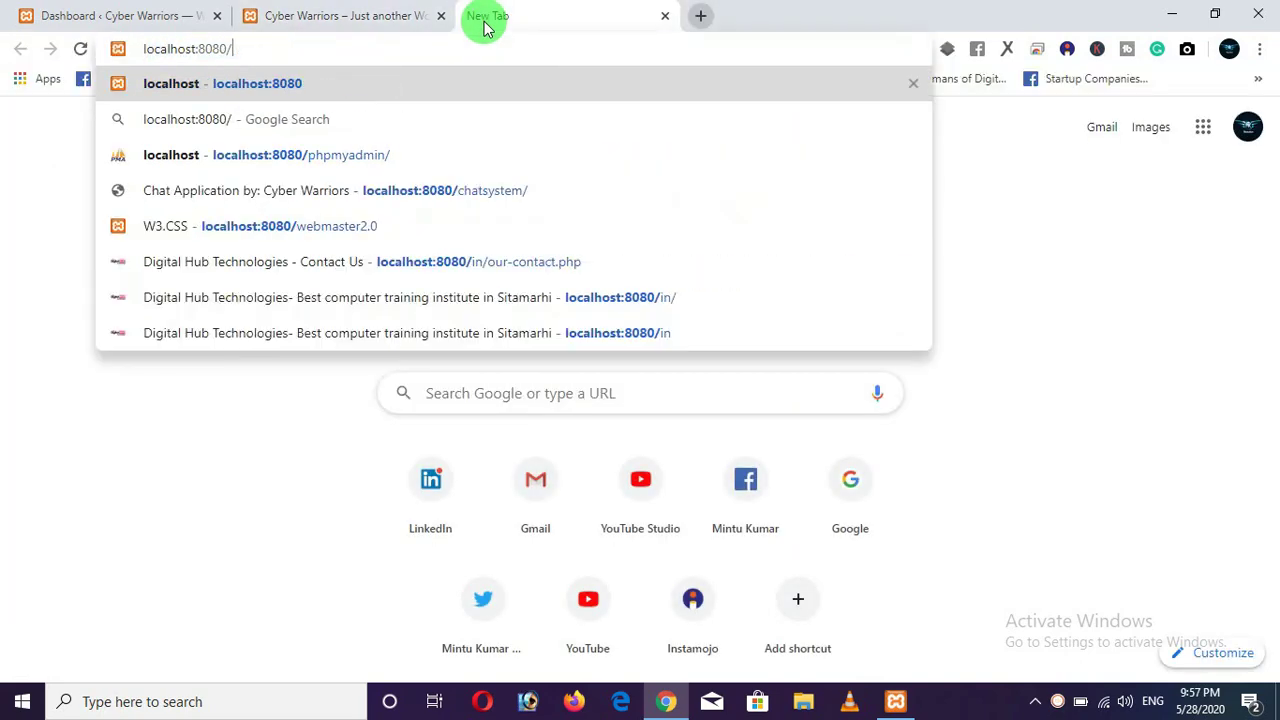
text(/)
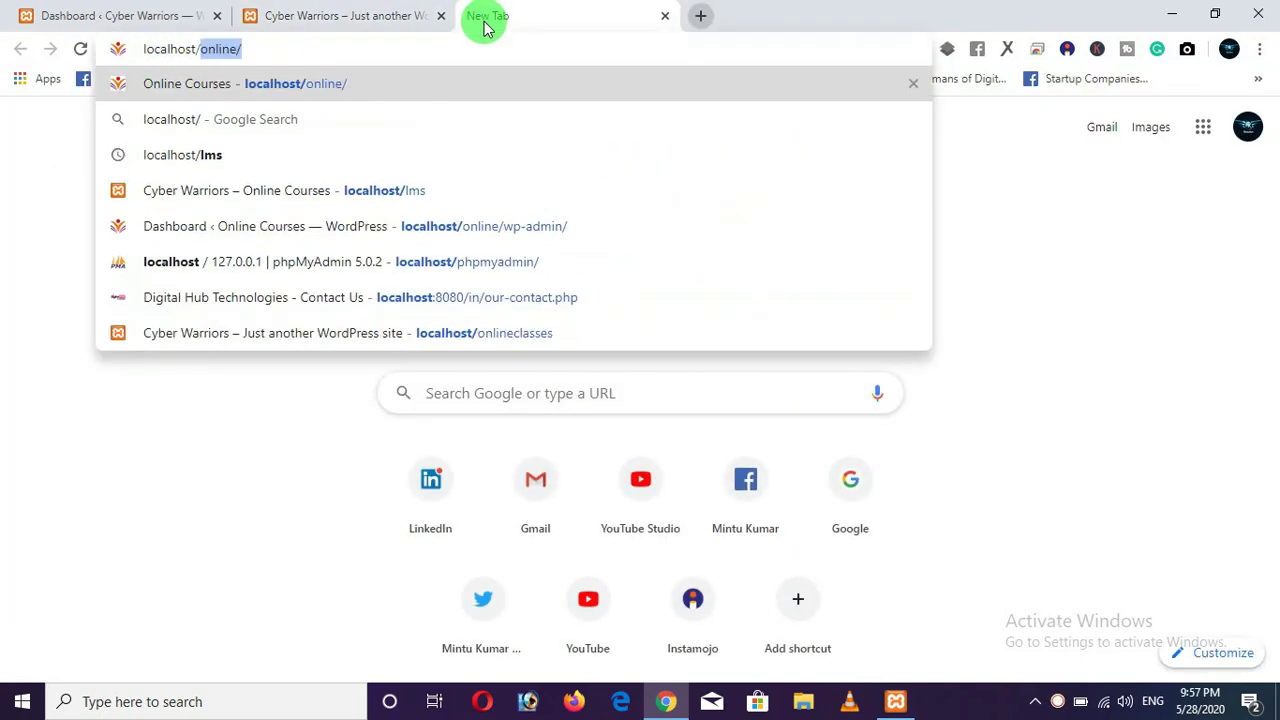
text(online)
key(Return)
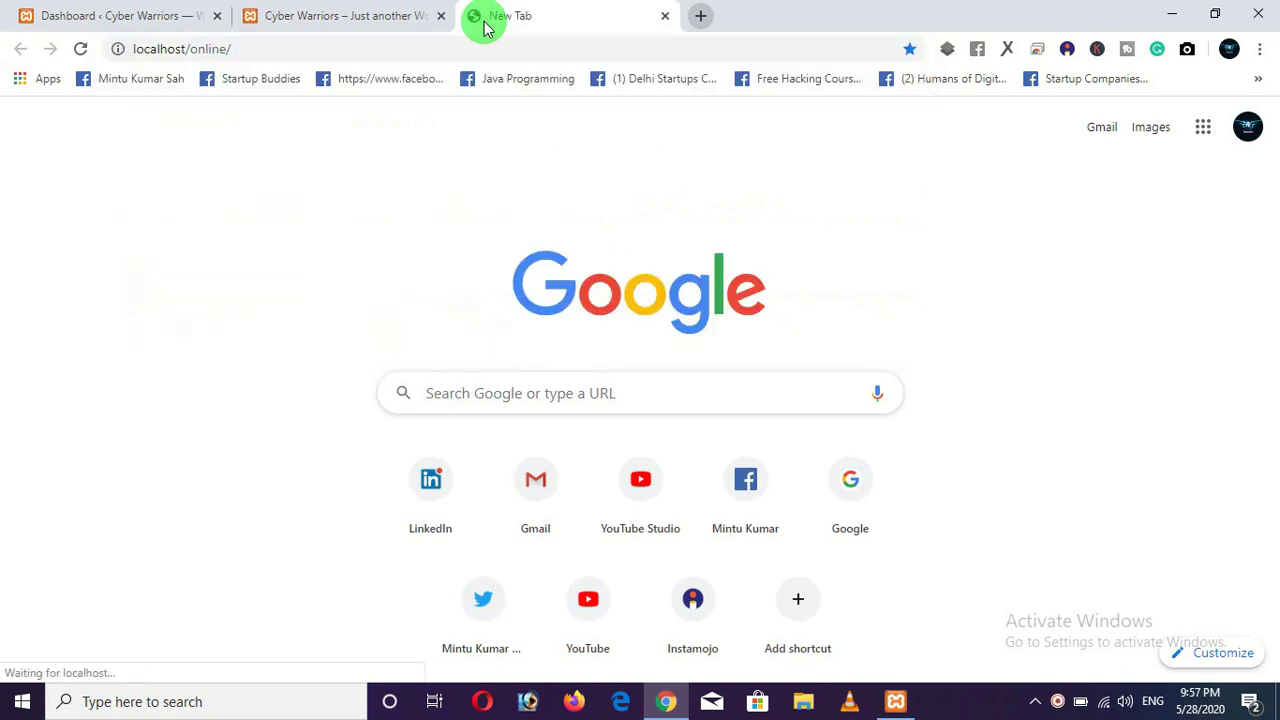
Reorder the tabs so localhost/online/ sits second, with the Dashboard tab after it.
click(345, 17)
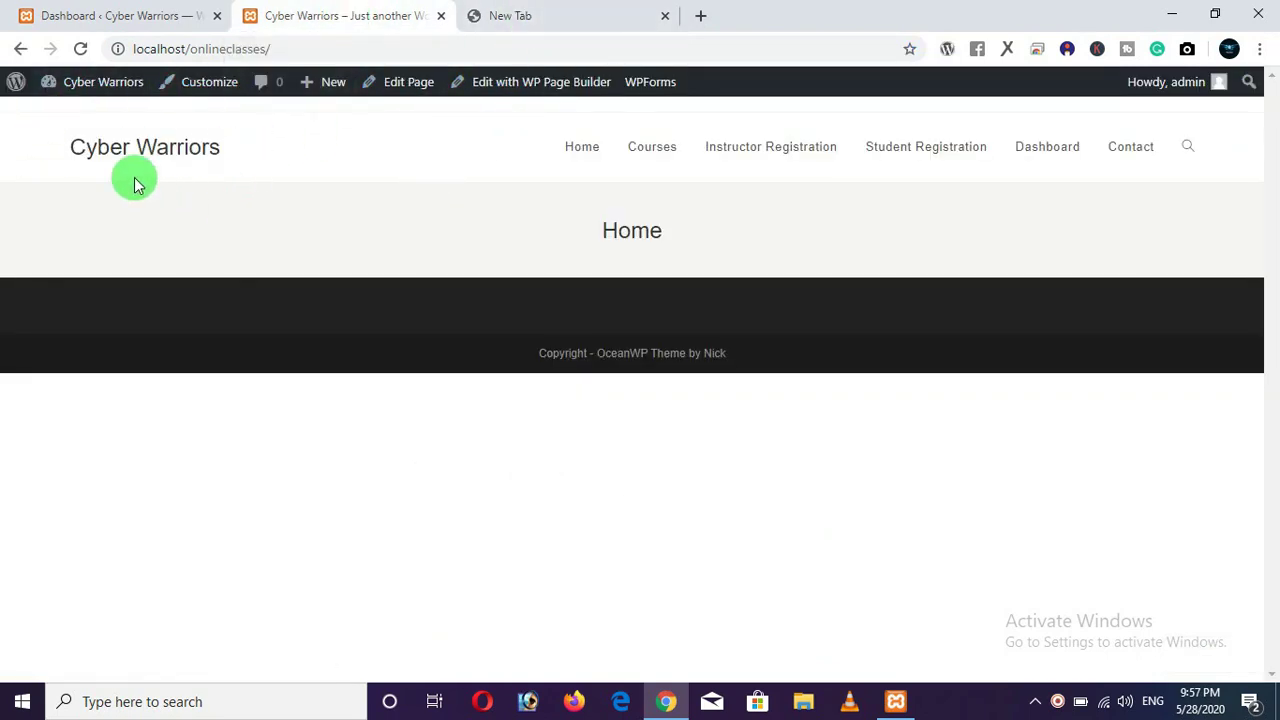
click(583, 29)
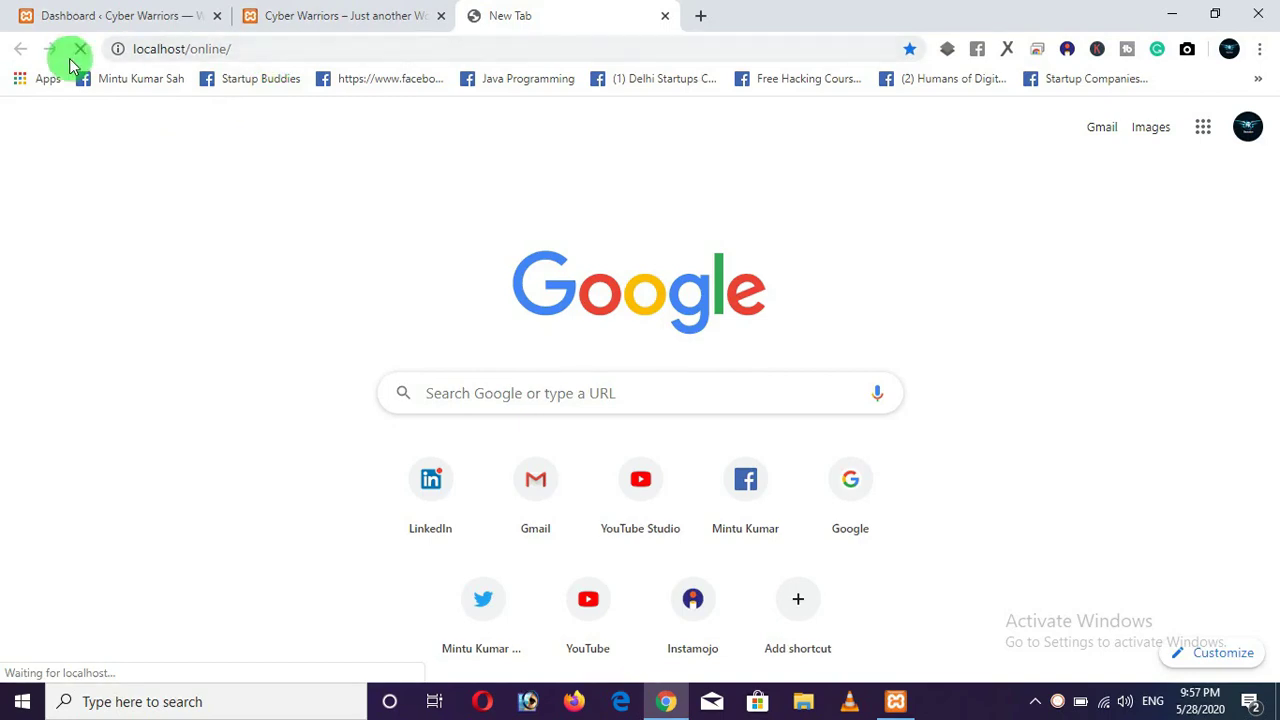
click(266, 41)
click(268, 43)
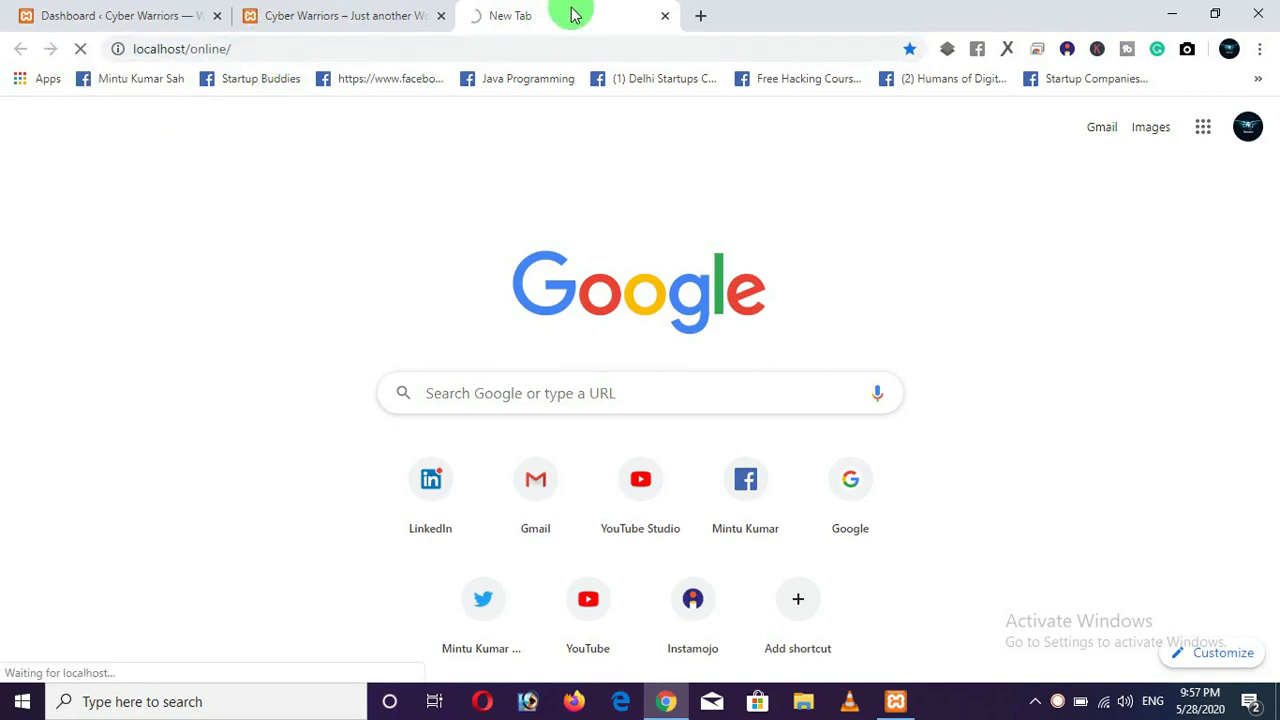
drag(571, 11, 330, 10)
drag(185, 15, 400, 16)
Review the Online Courses hero on localhost/online/, then open Contact on the Cyber Warriors site.
click(505, 17)
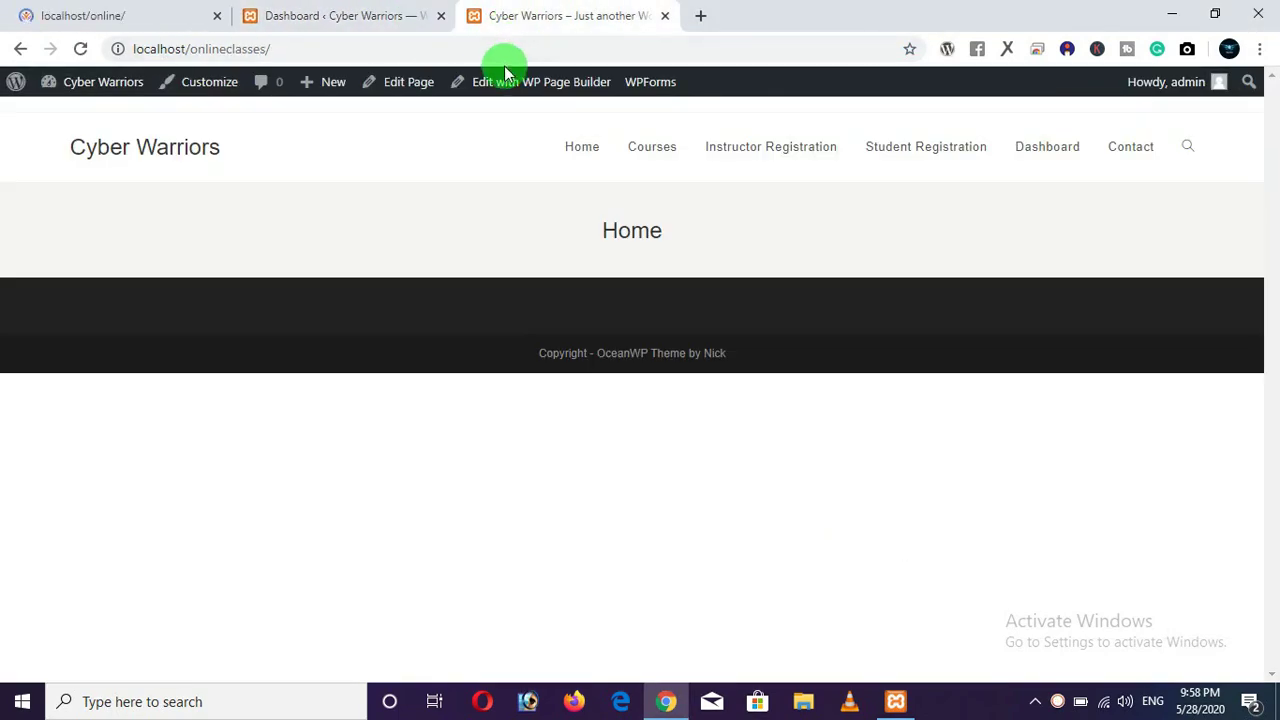
click(20, 20)
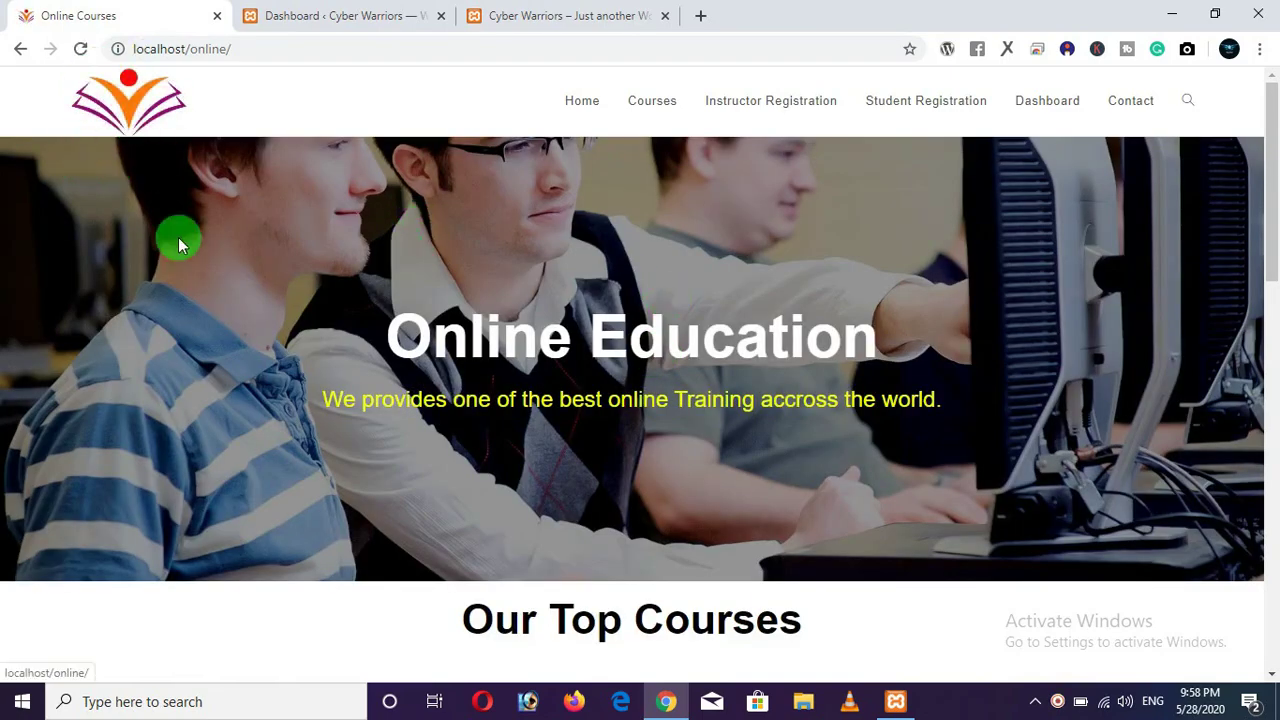
scroll(547, 408, down, 6)
scroll(547, 408, down, 3)
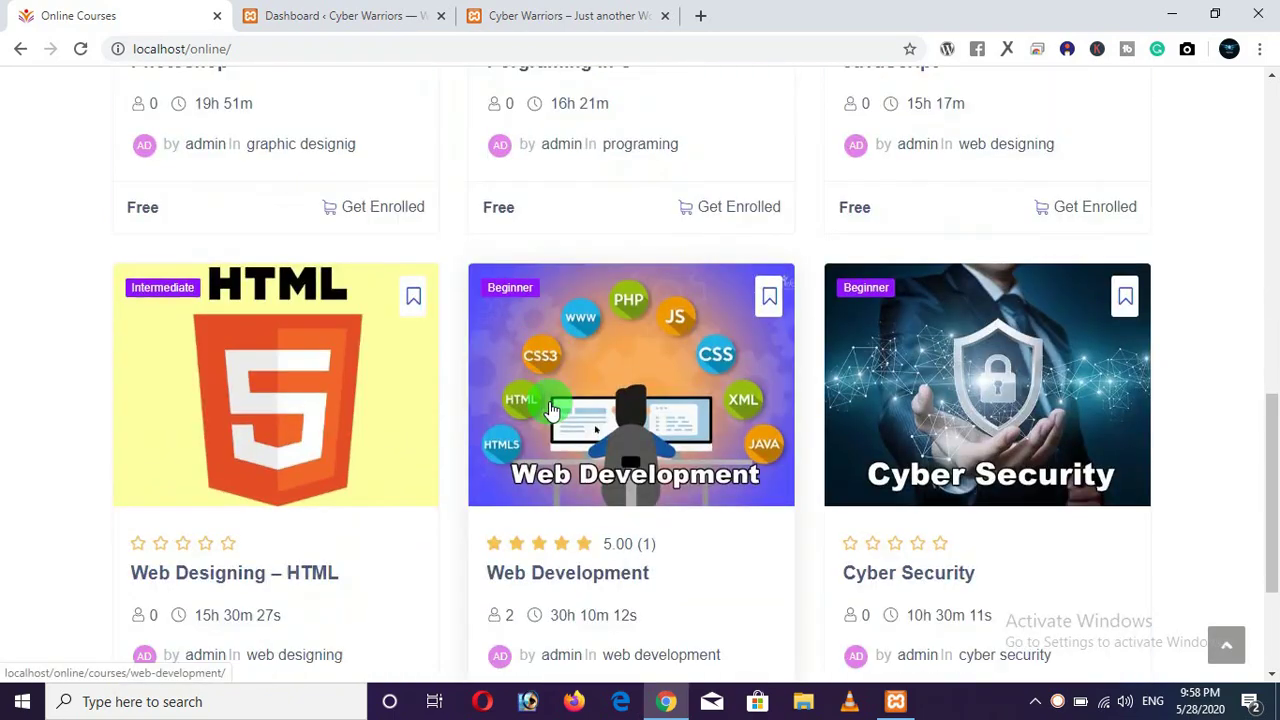
scroll(548, 404, up, 10)
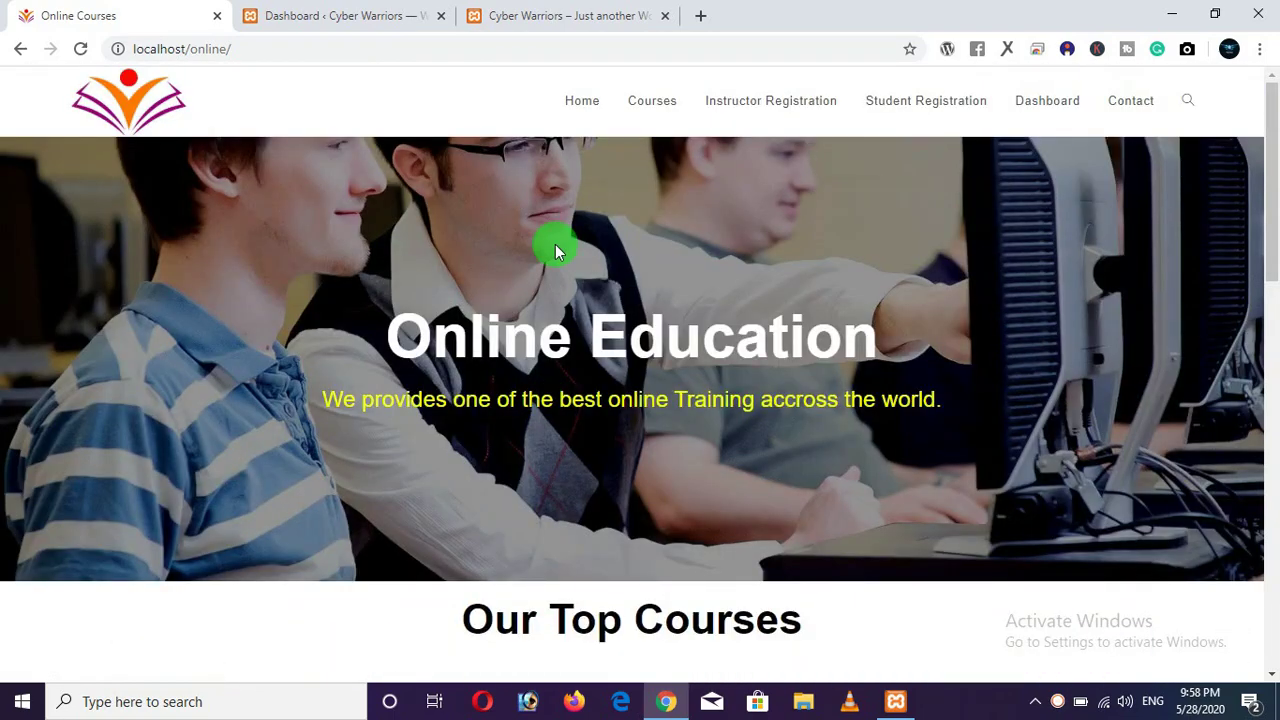
click(563, 17)
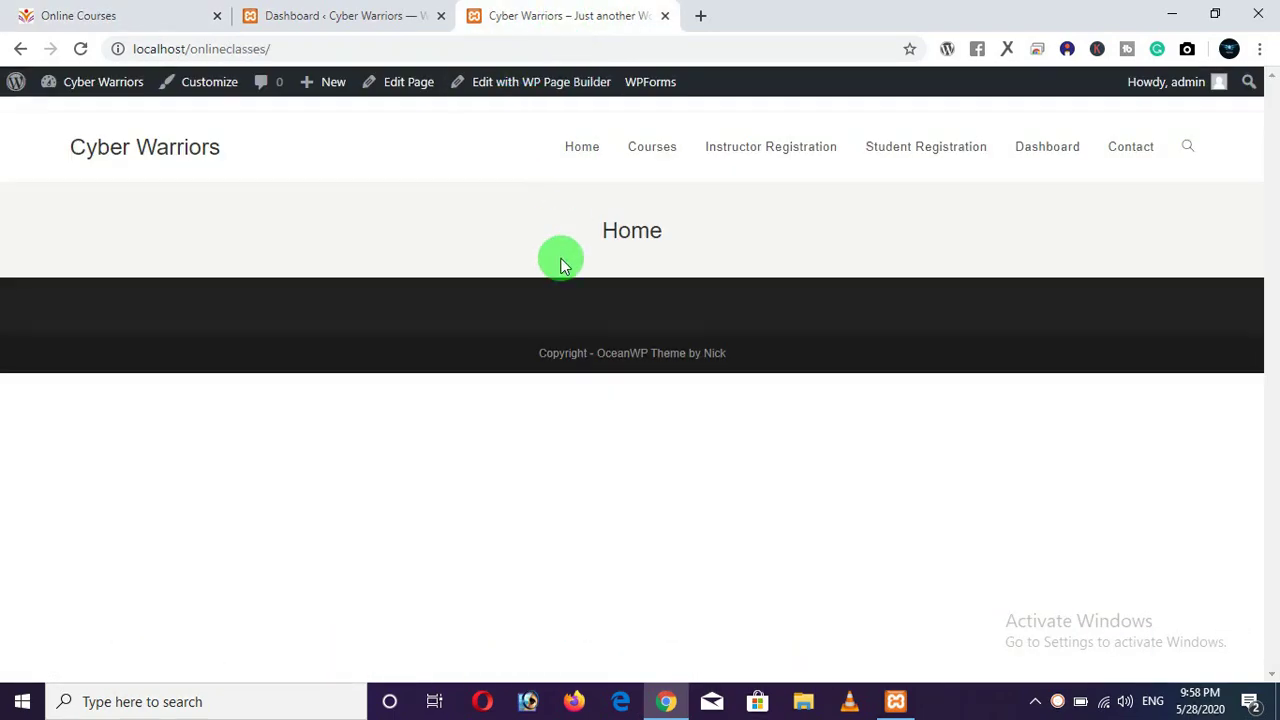
click(1133, 156)
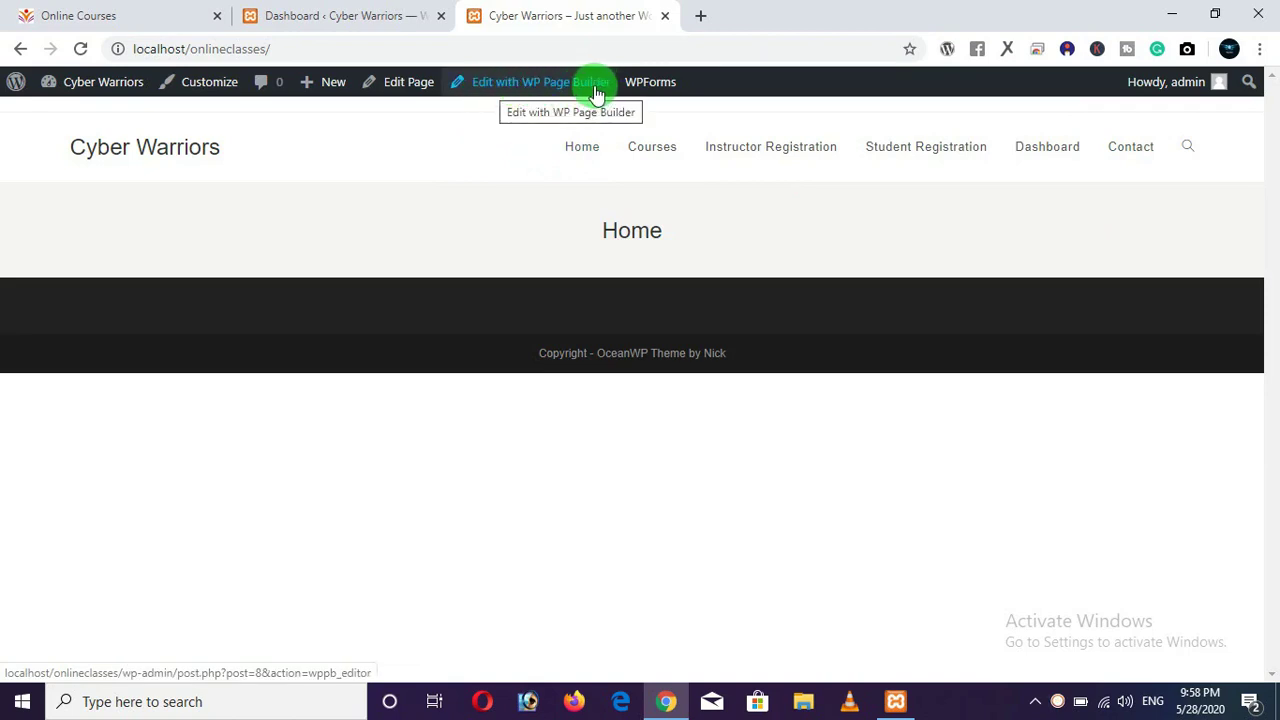
click(366, 20)
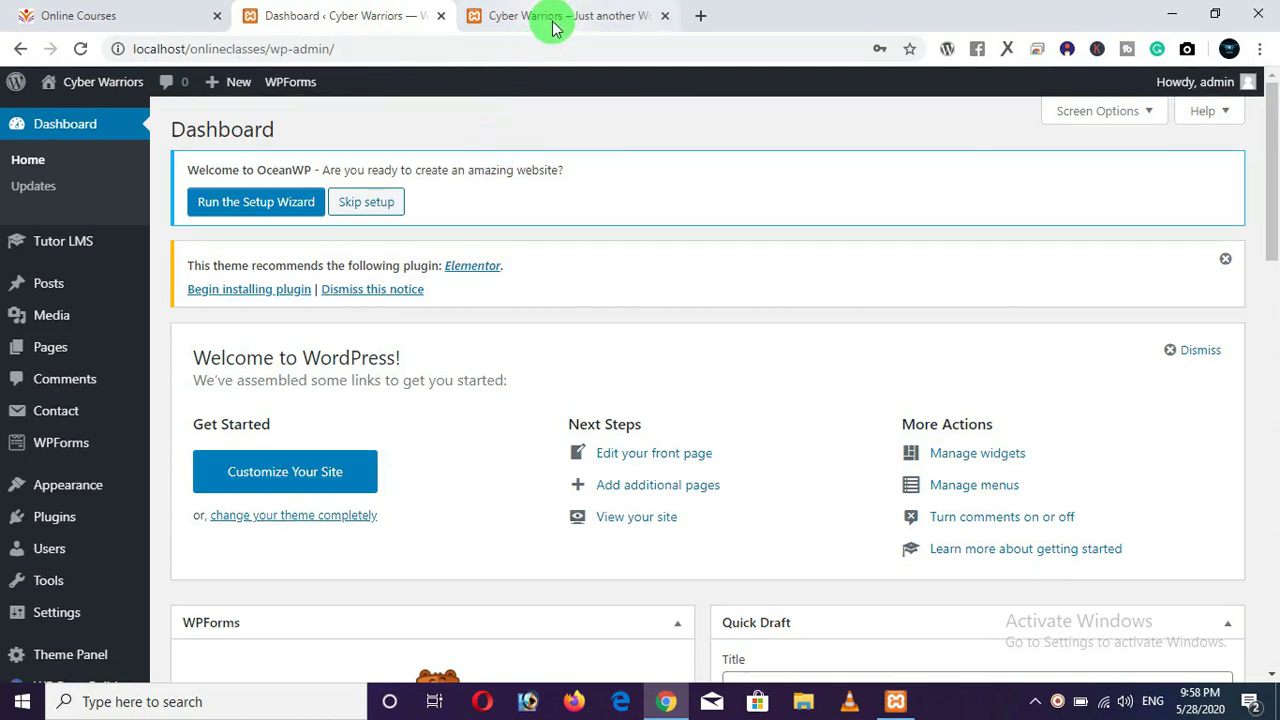
click(553, 20)
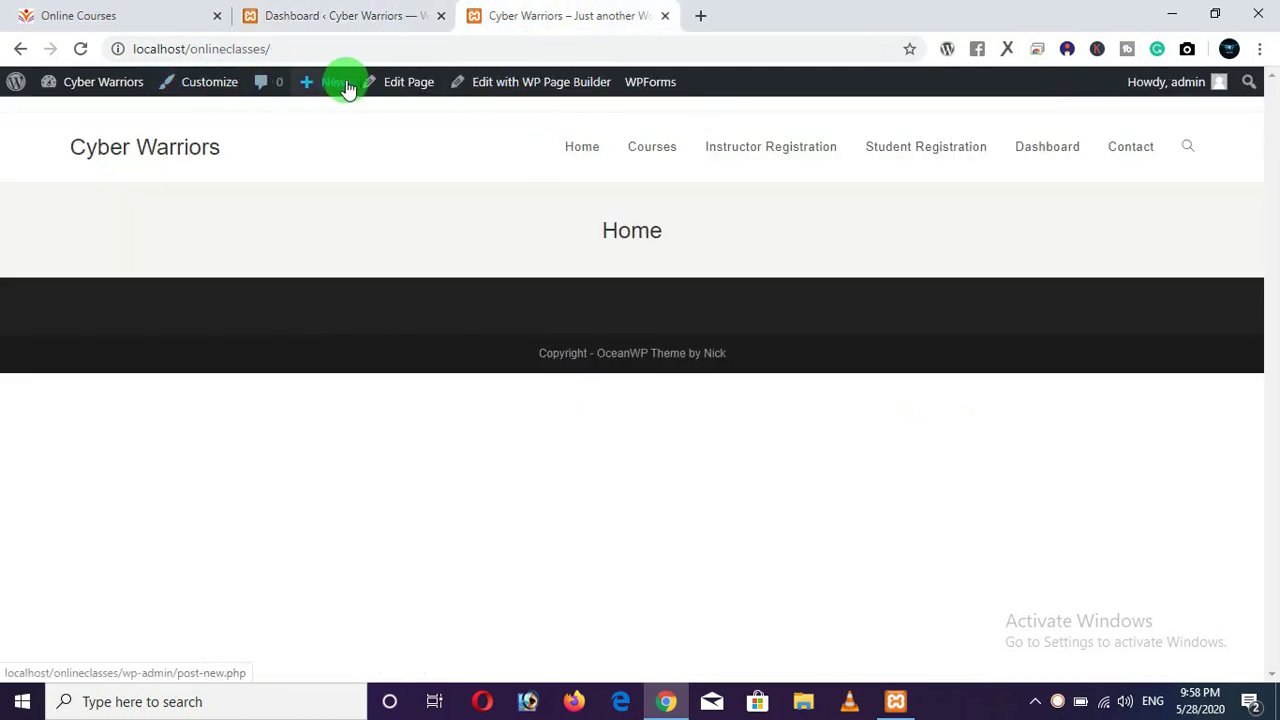
click(533, 95)
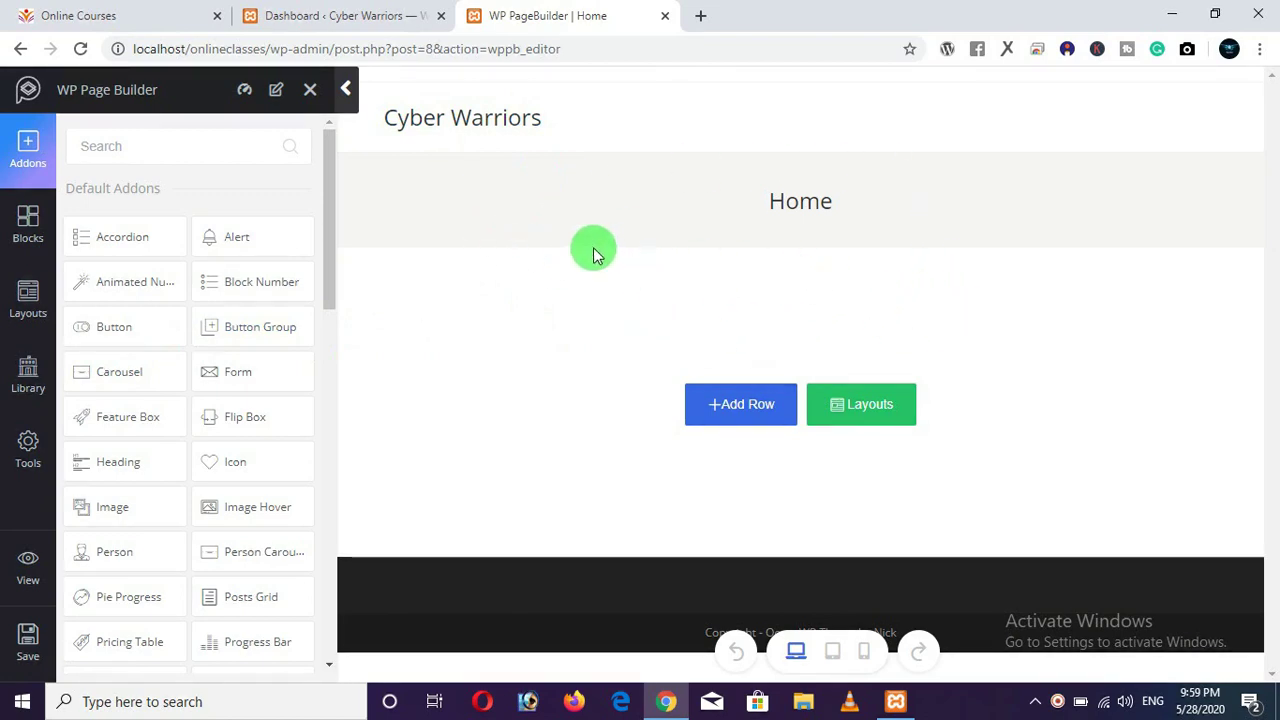
click(20, 48)
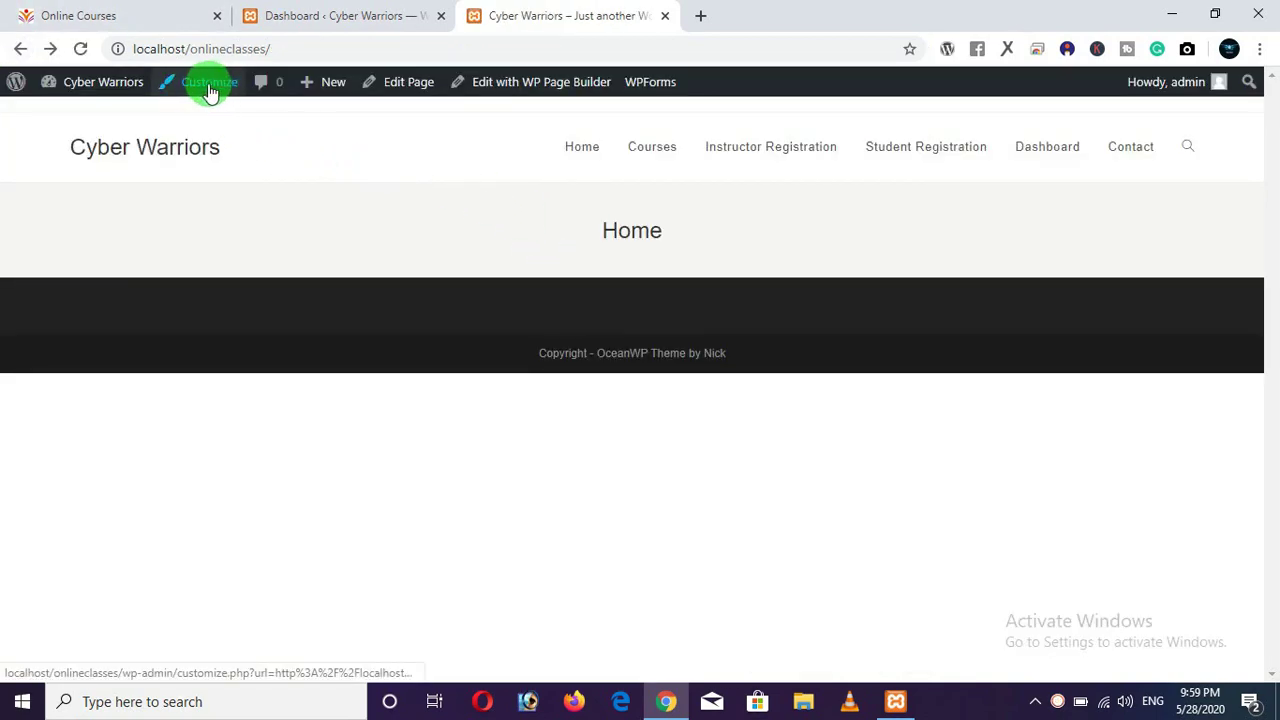
Launch the theme Customizer and wait while it loads, checking the Dashboard and Home tabs.
click(199, 89)
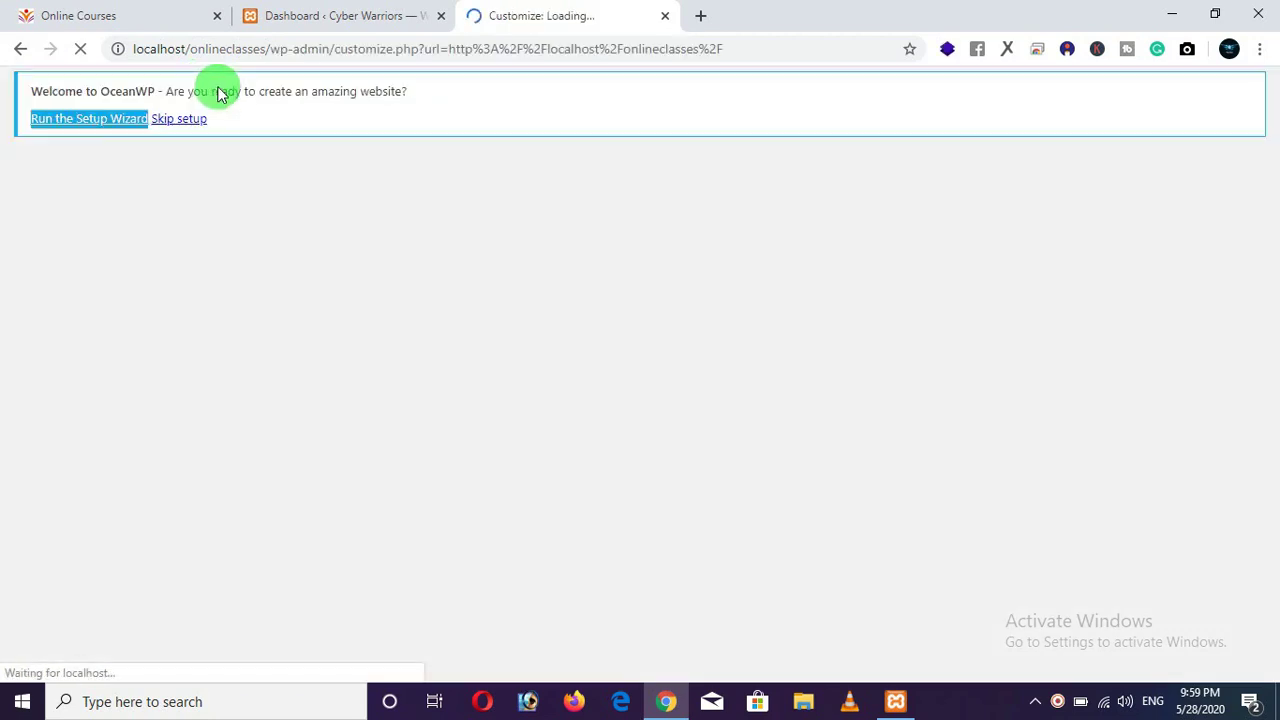
click(337, 22)
click(594, 16)
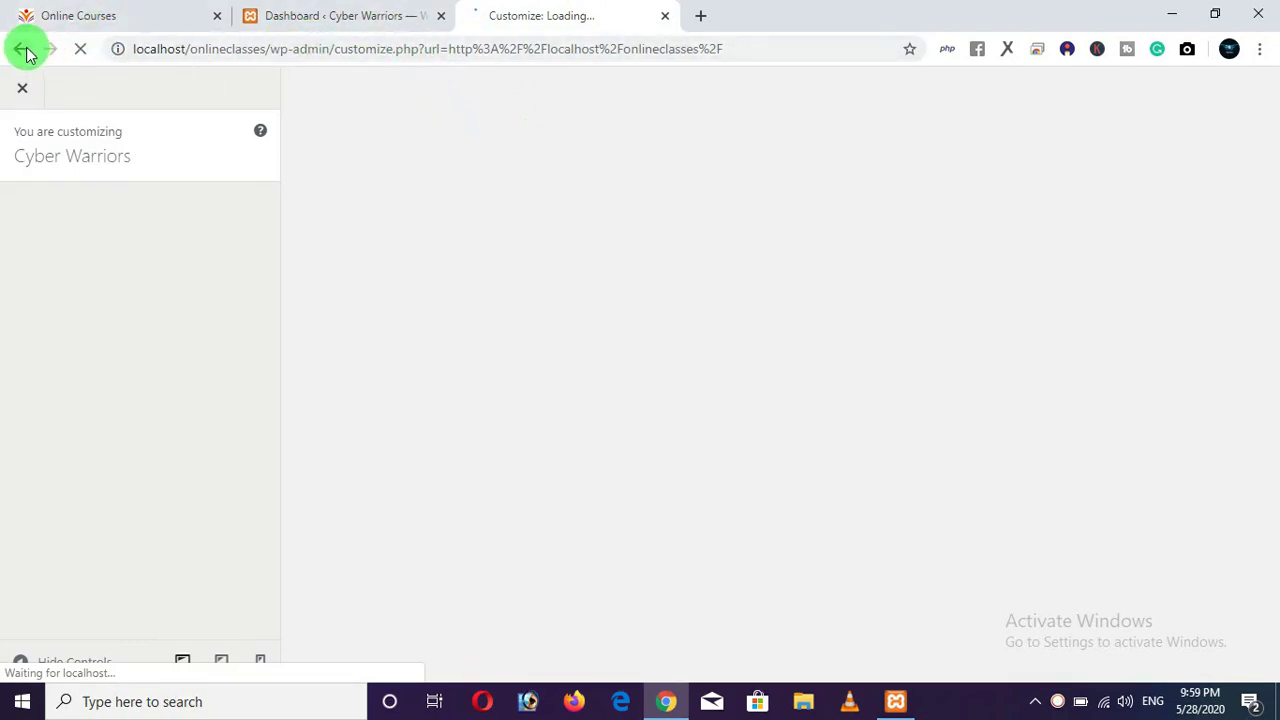
click(305, 16)
click(472, 18)
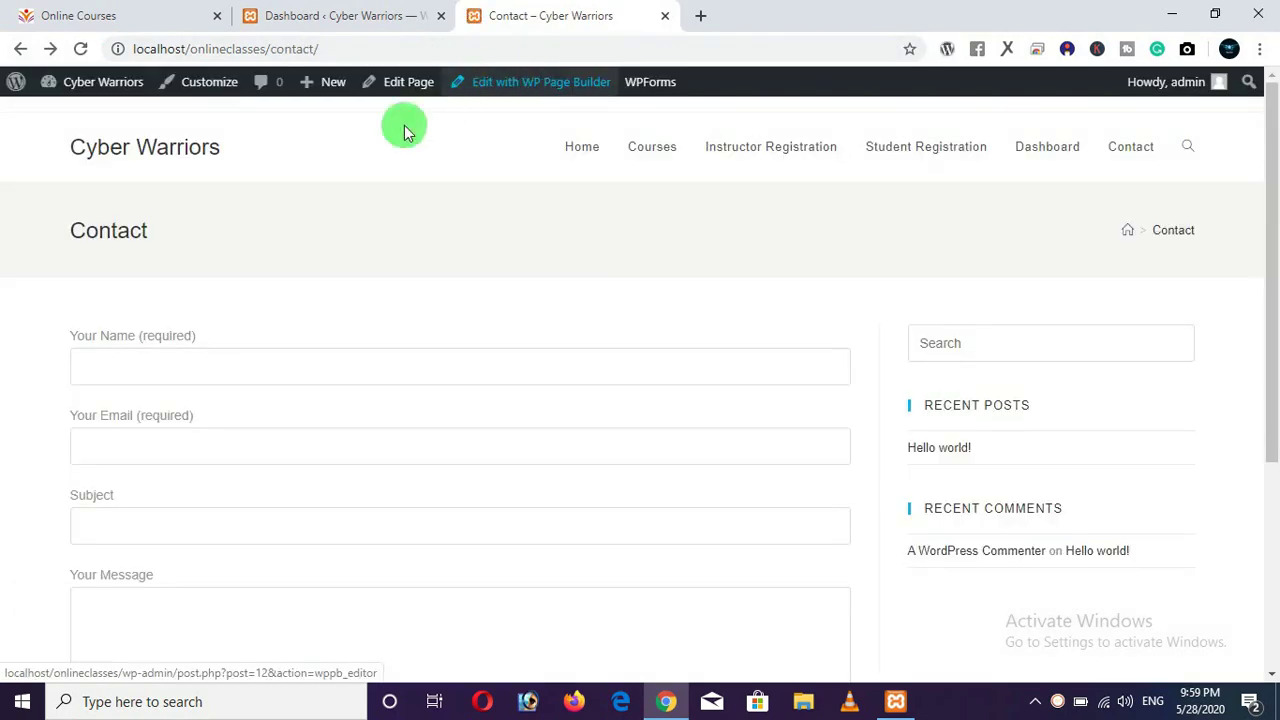
click(582, 150)
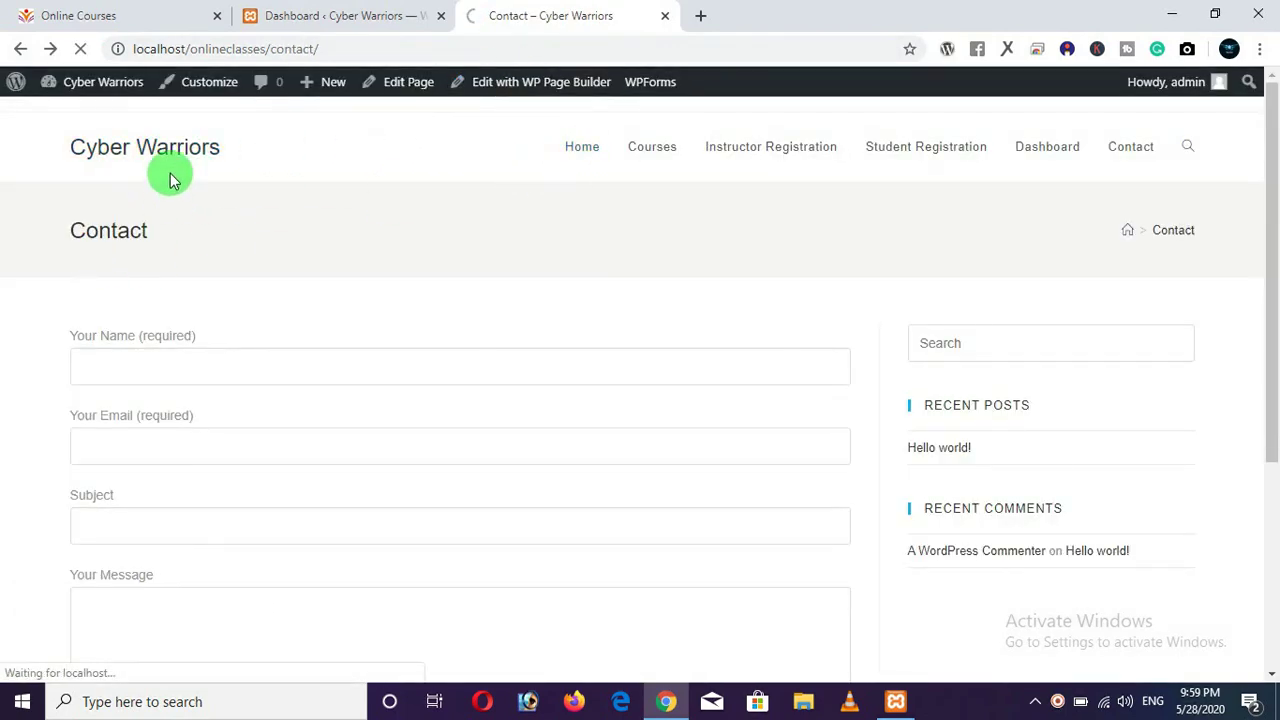
click(330, 18)
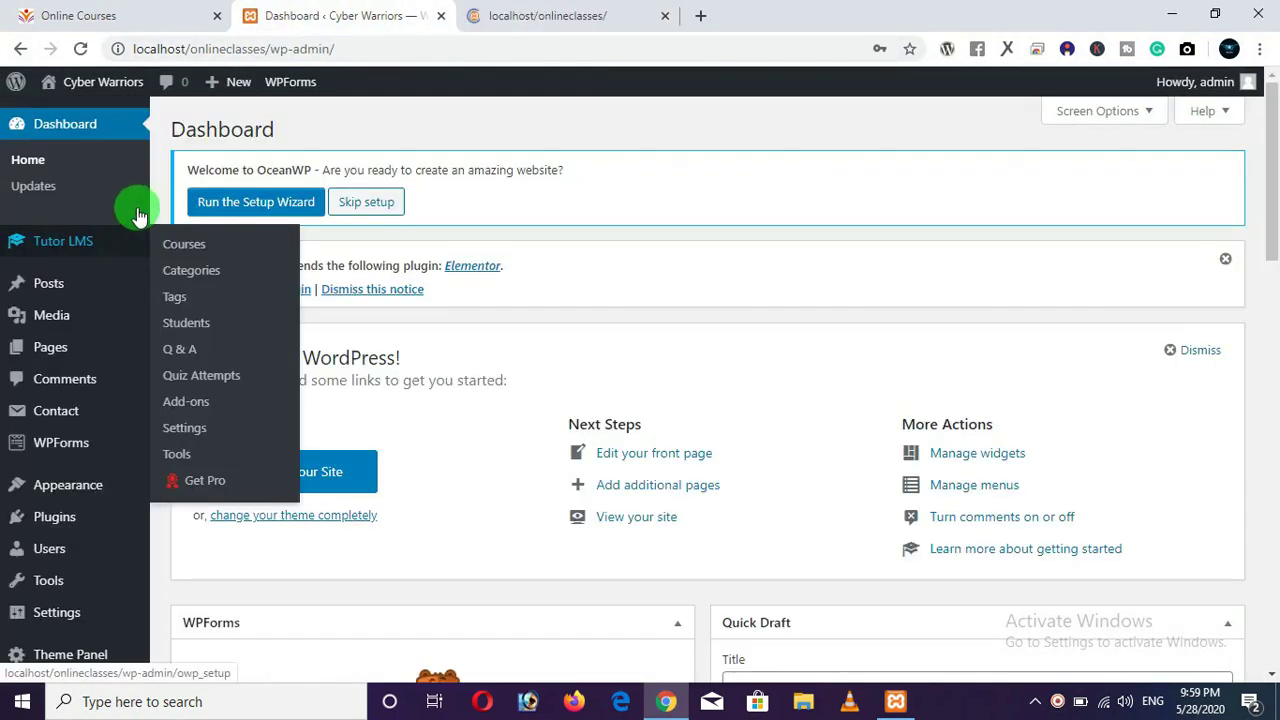
click(482, 16)
click(420, 22)
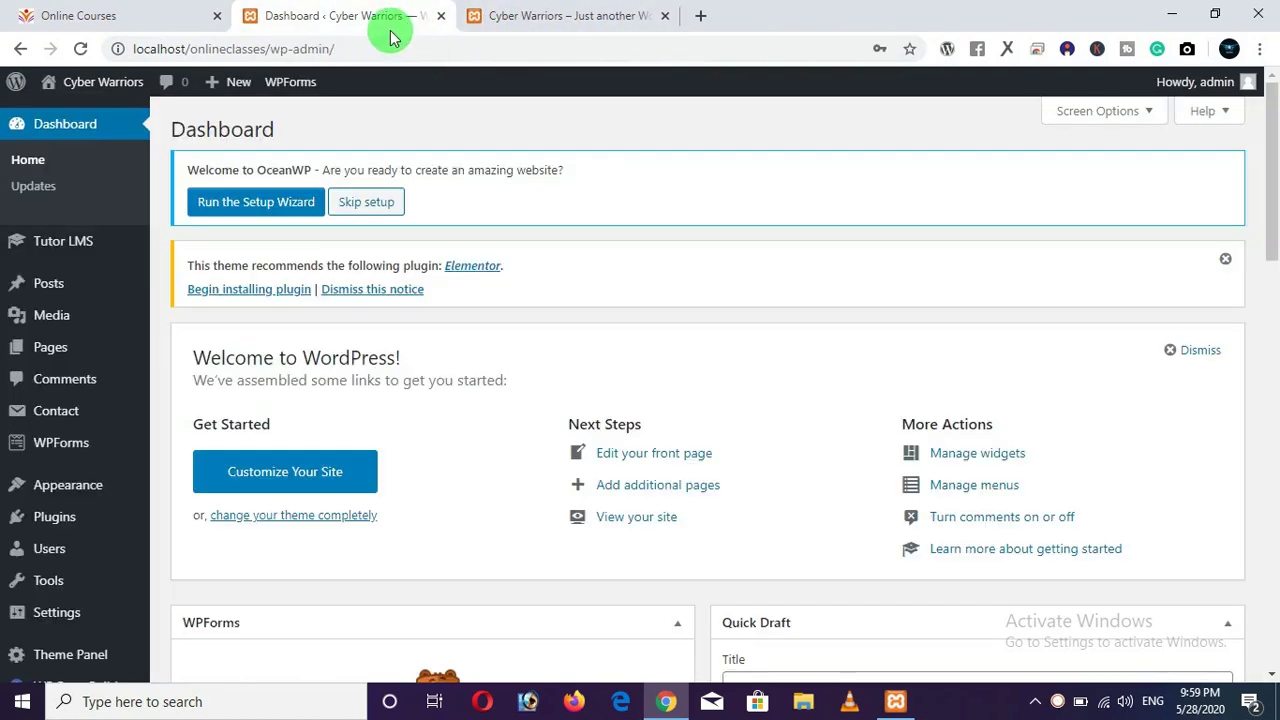
Reopen the Customizer via Appearance > Customize and wait for the OceanWP settings to load.
mouse_move(72, 487)
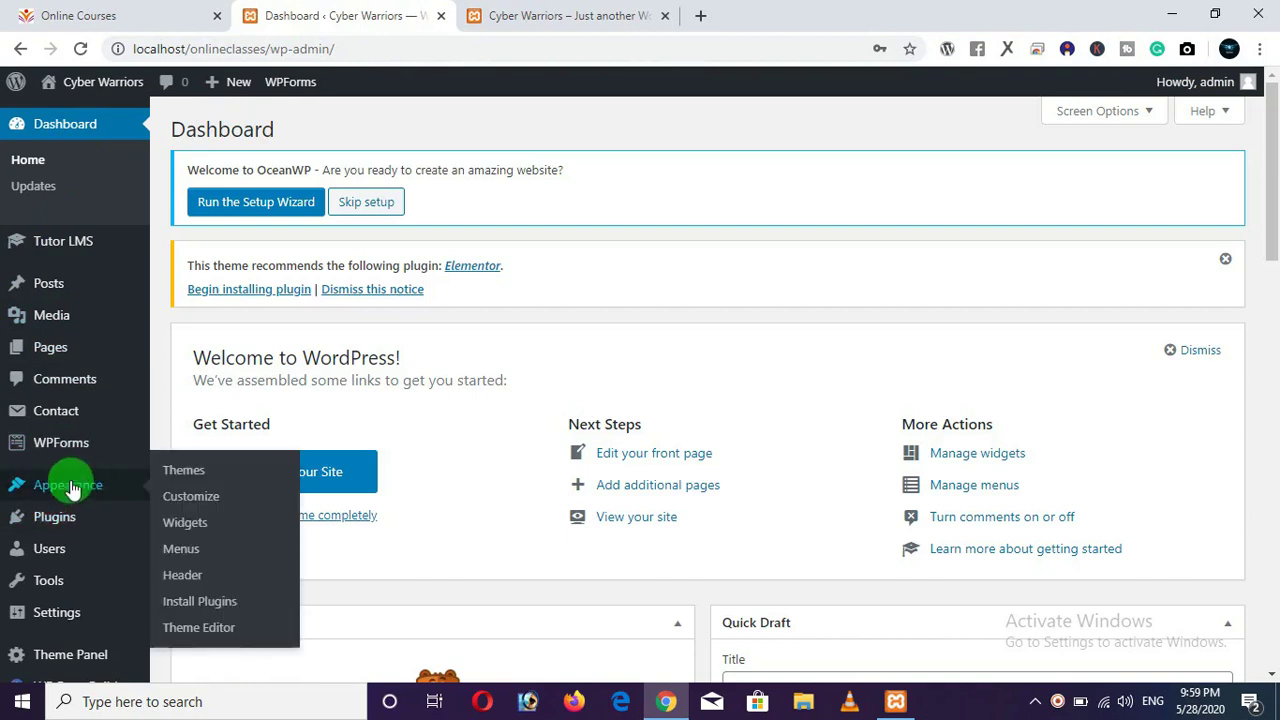
click(200, 505)
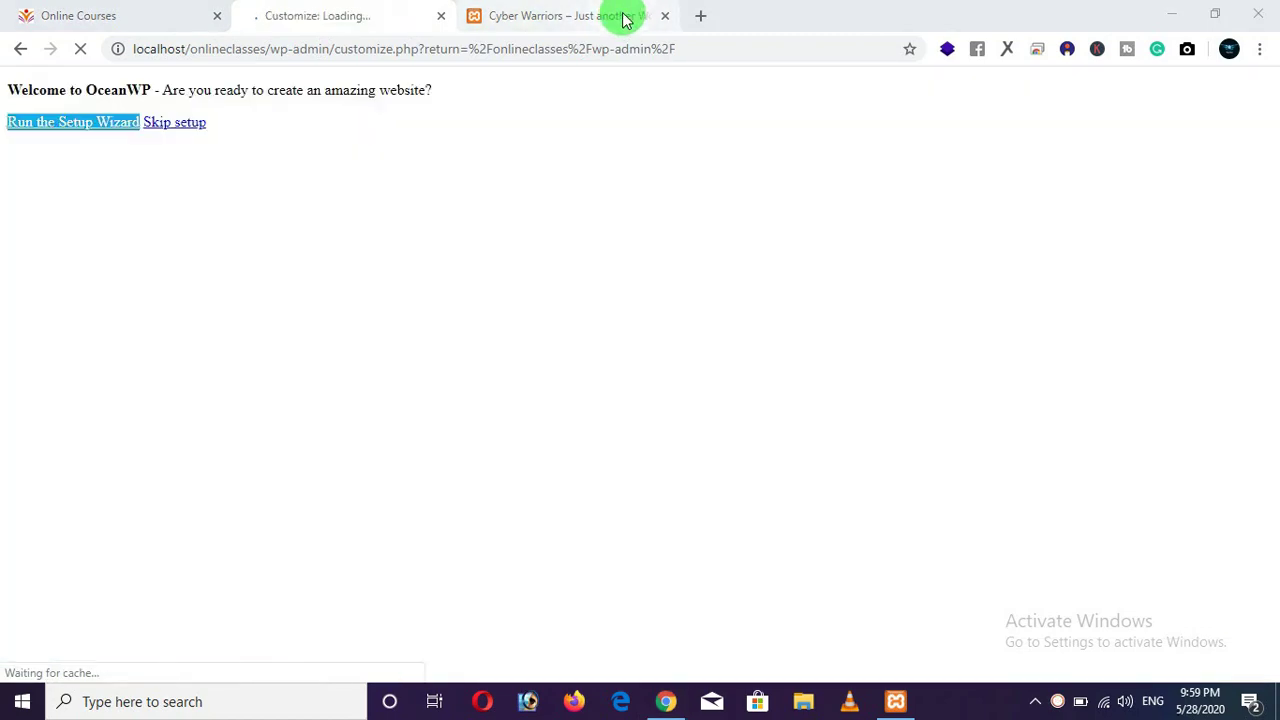
click(620, 15)
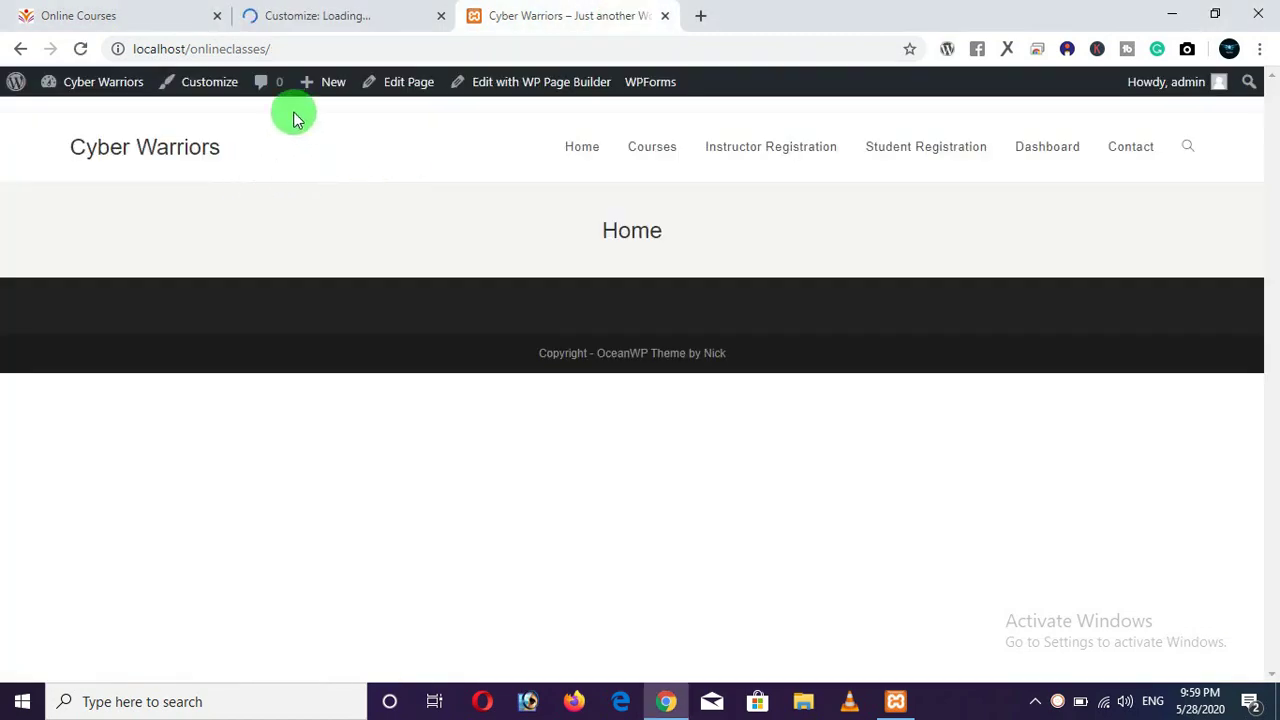
click(322, 20)
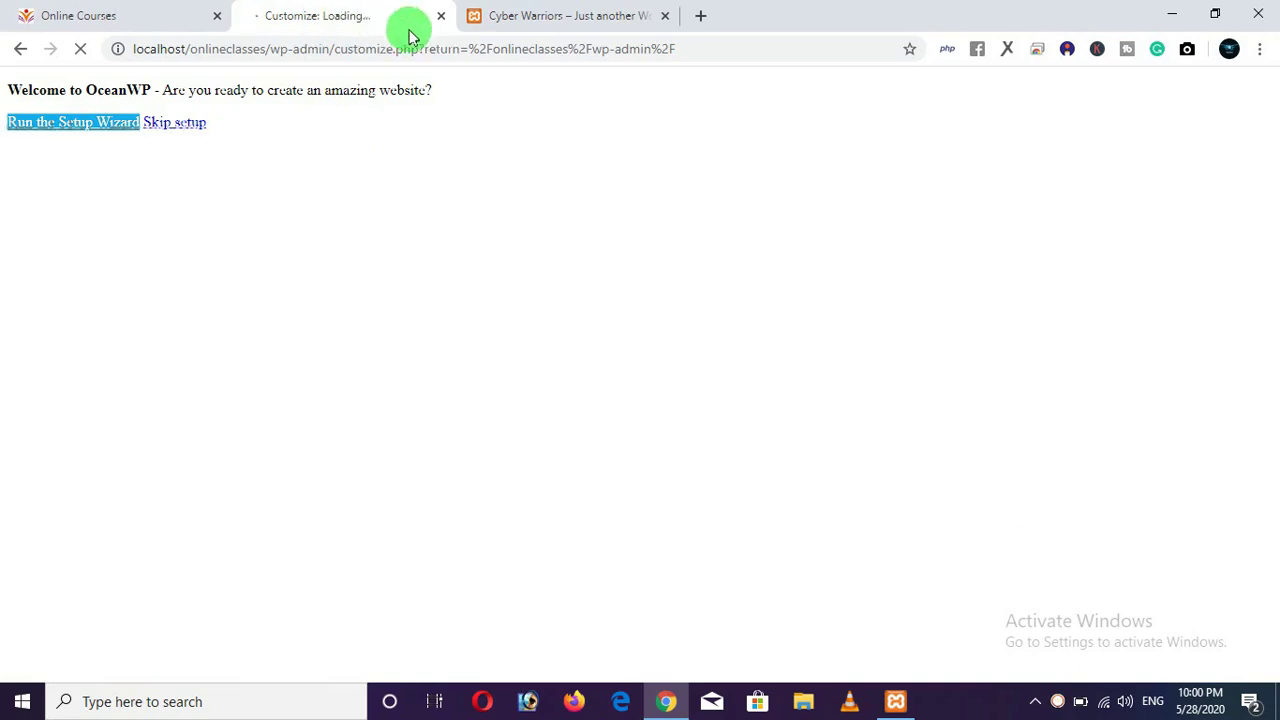
click(534, 15)
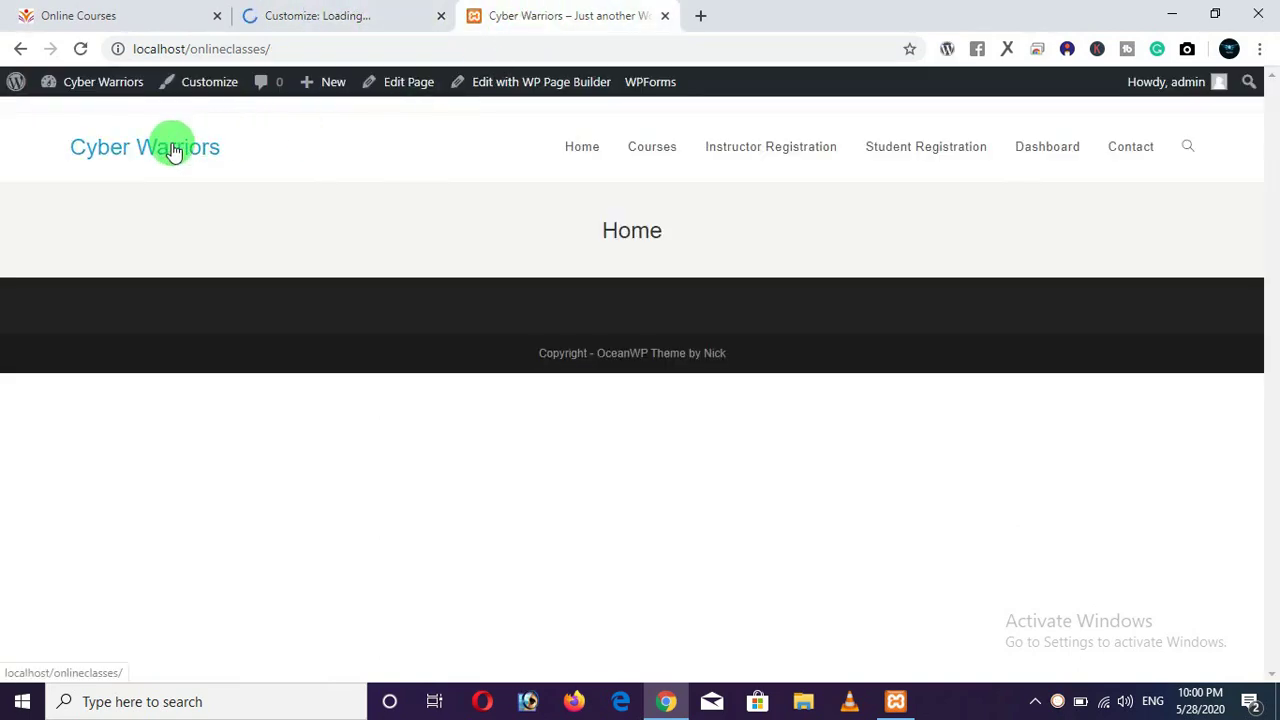
click(350, 15)
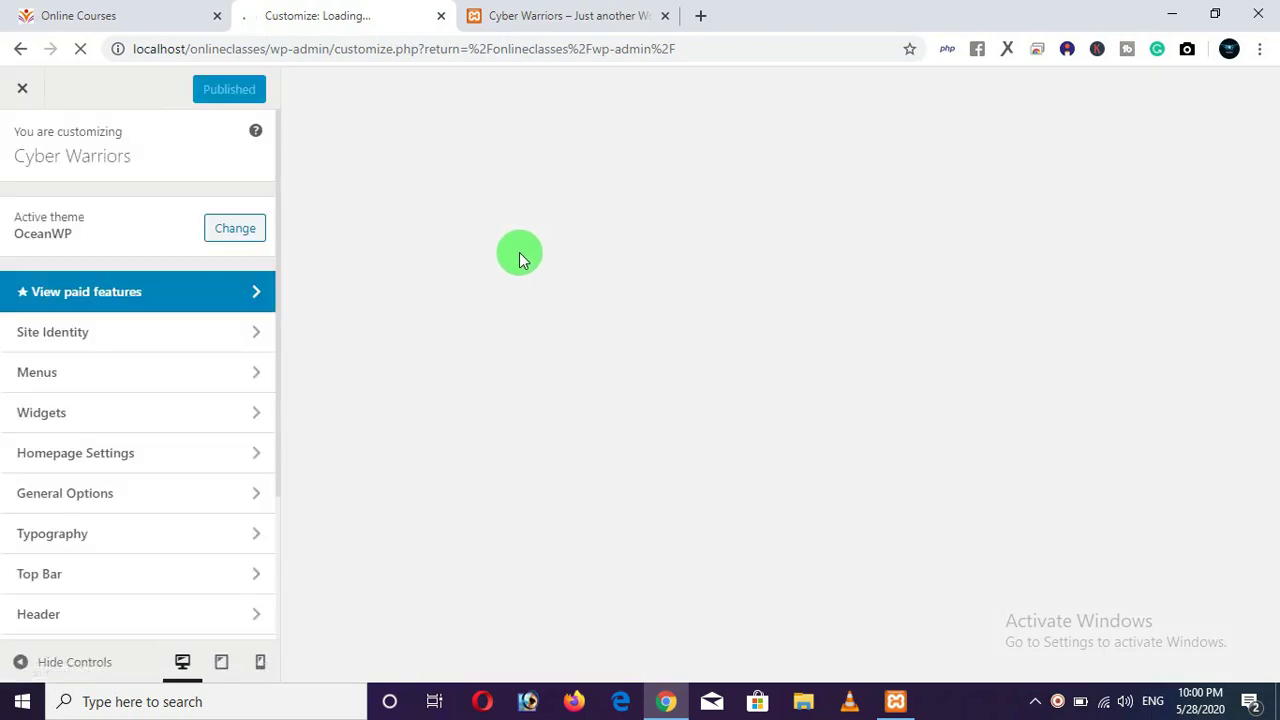
In Site Identity, change the Site Title to 'Online Classes', delete the tagline, and publish.
click(570, 28)
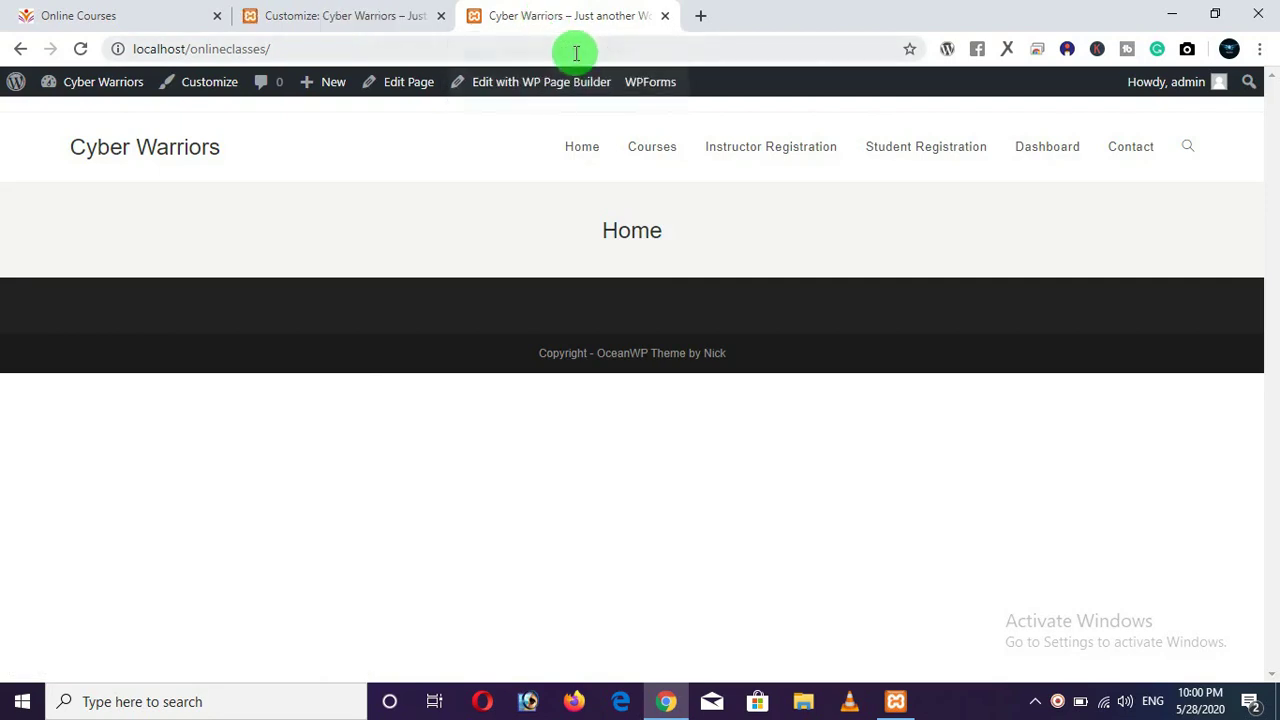
click(348, 18)
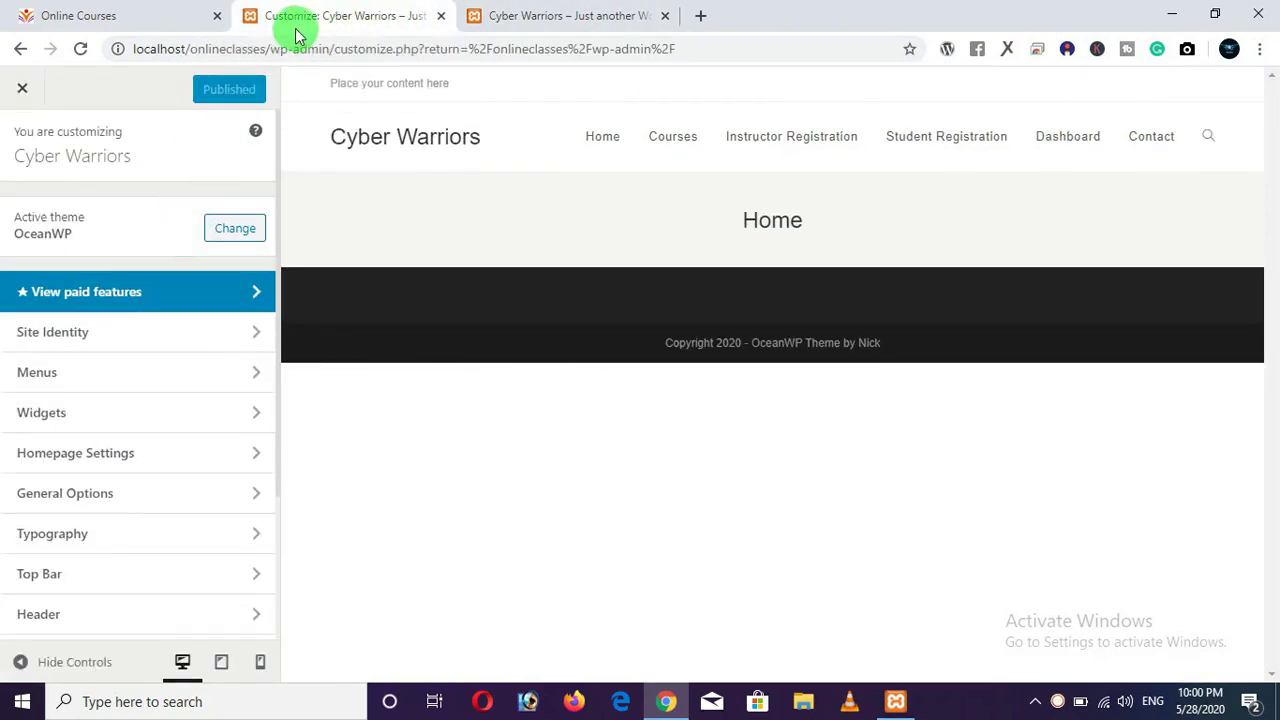
click(119, 338)
drag(123, 249, 17, 245)
text(Online Classes)
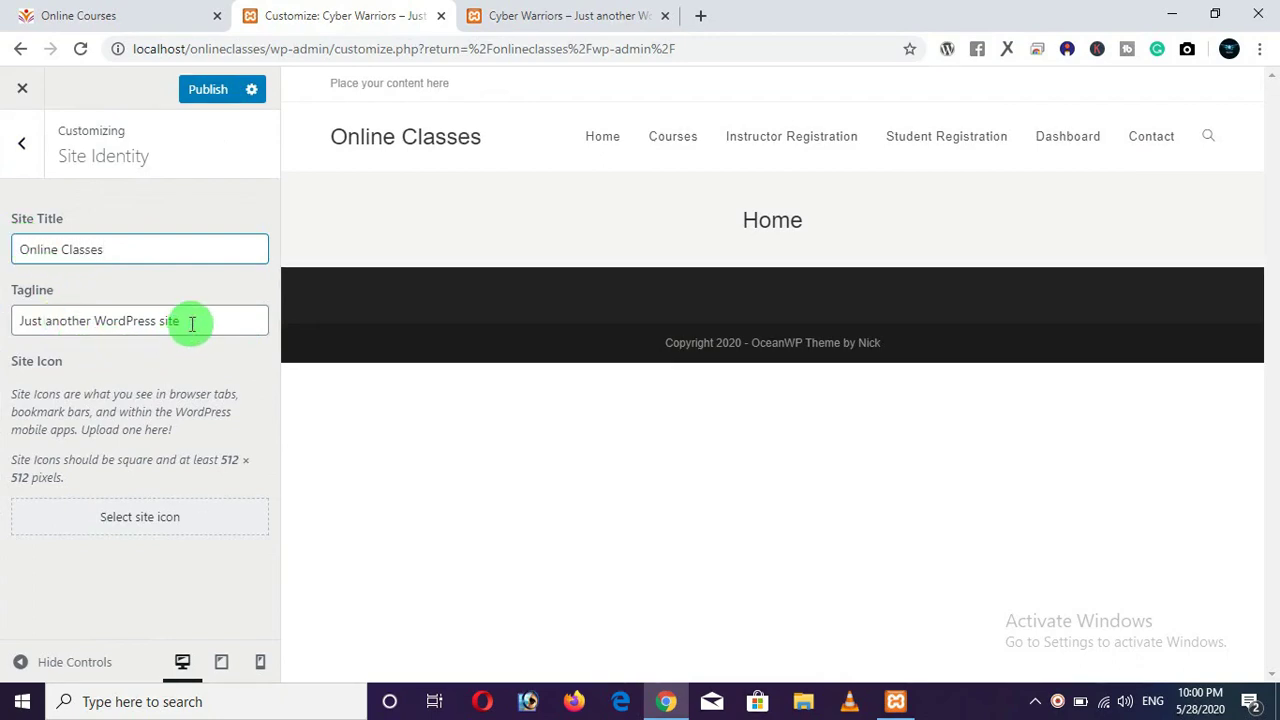
drag(184, 320, 3, 313)
key(BackSpace)
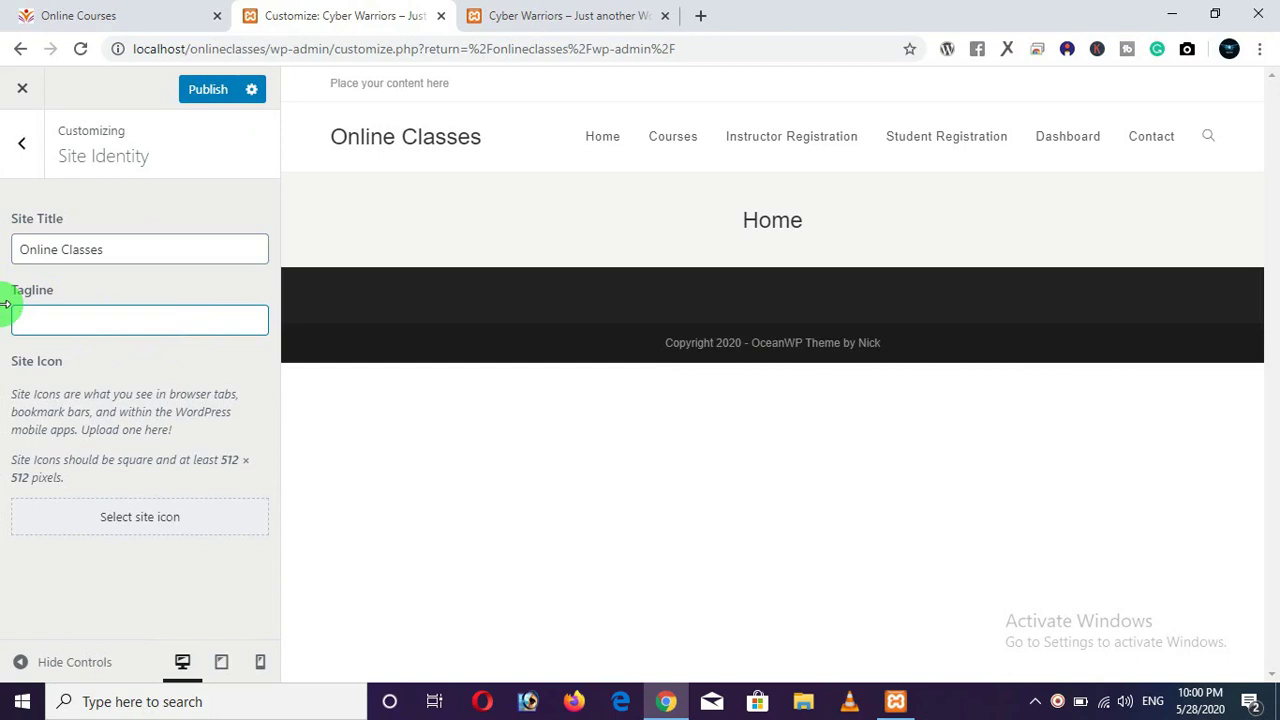
click(200, 90)
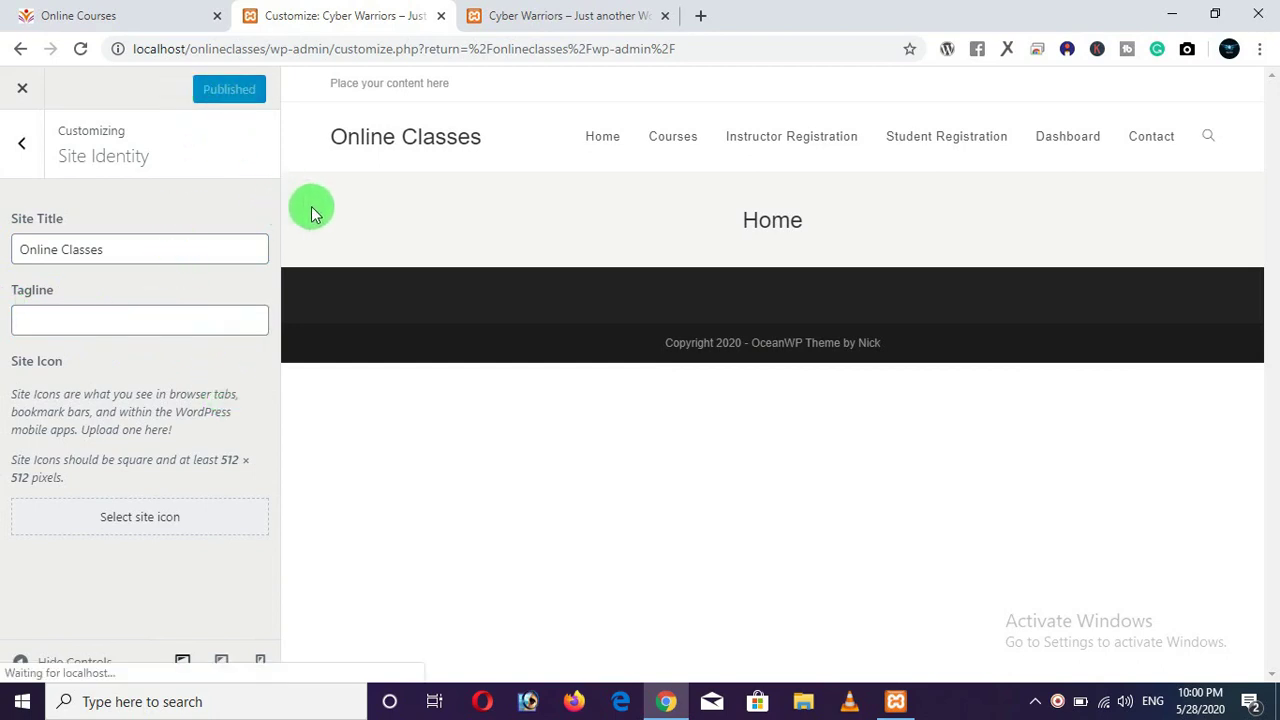
Reload the front page to confirm the Online Classes title, then return to Site Identity.
click(573, 22)
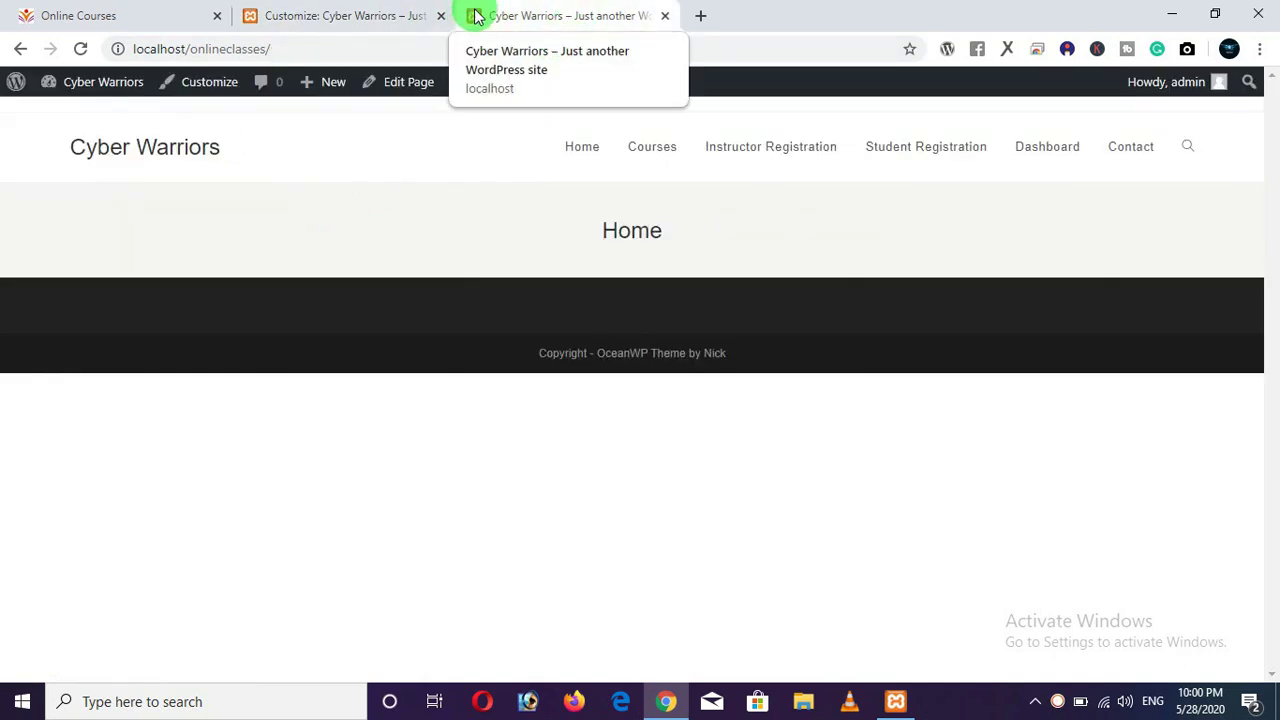
click(80, 48)
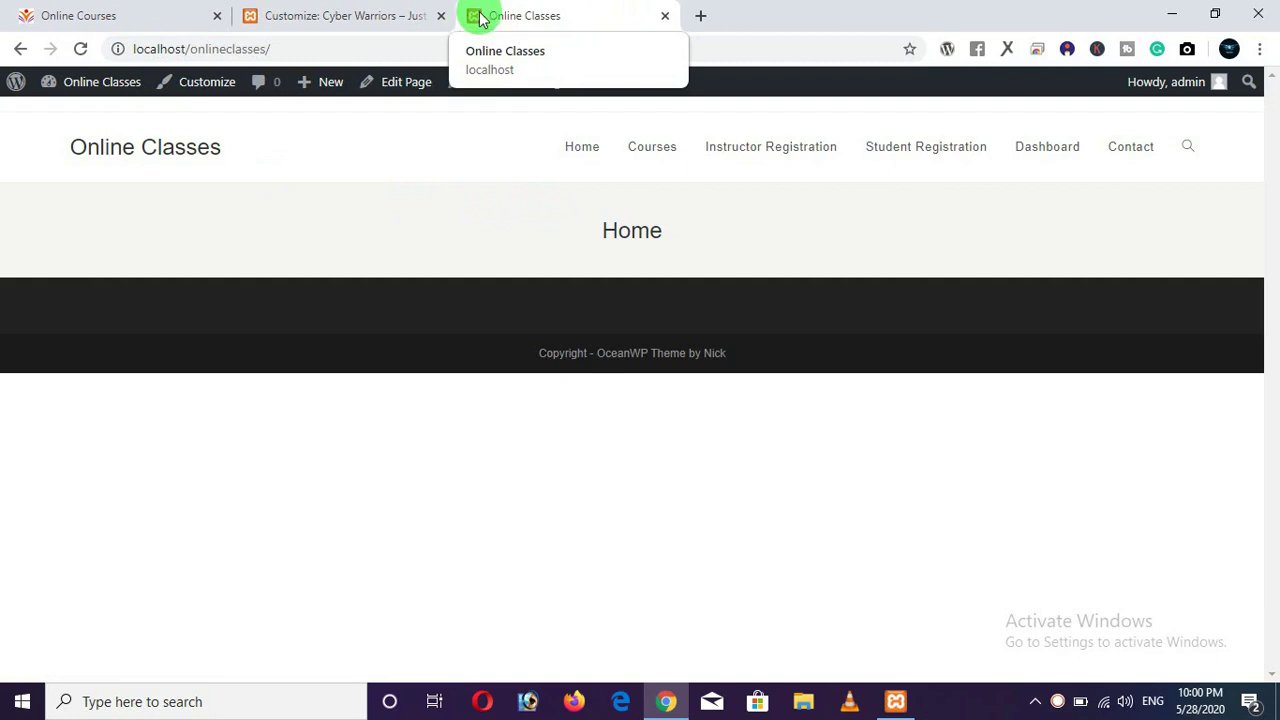
click(368, 18)
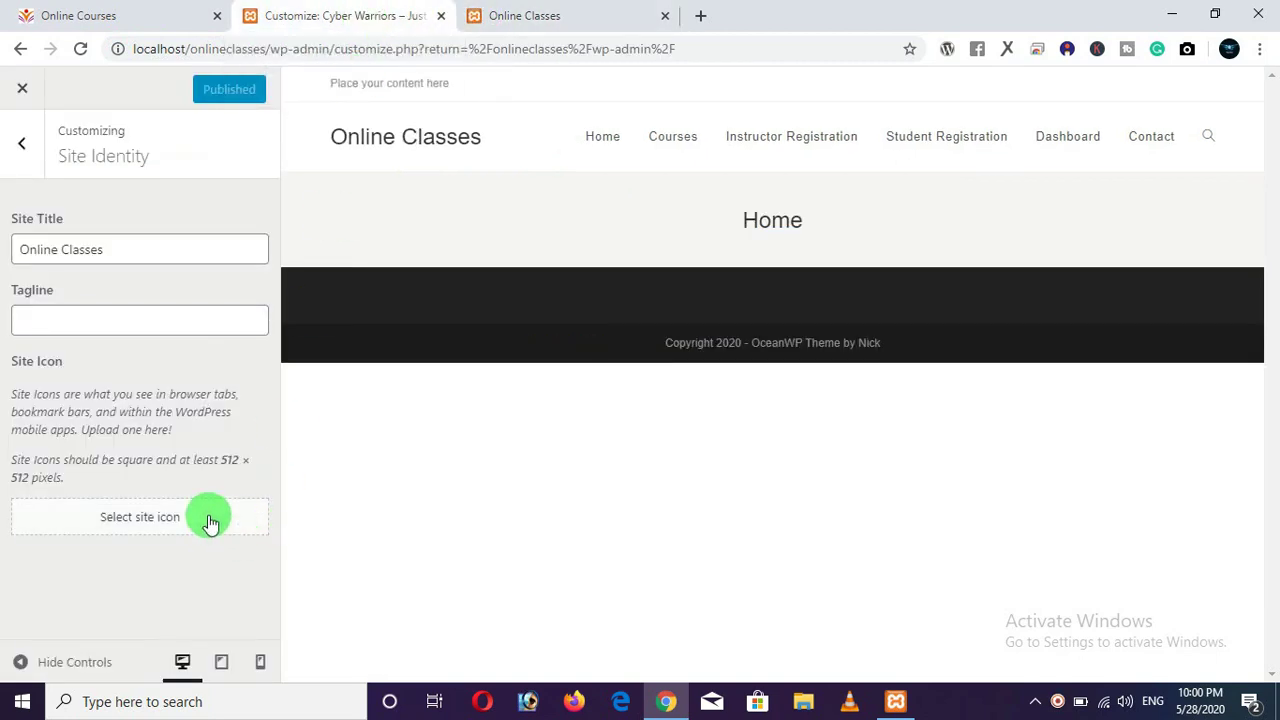
drag(13, 358, 64, 361)
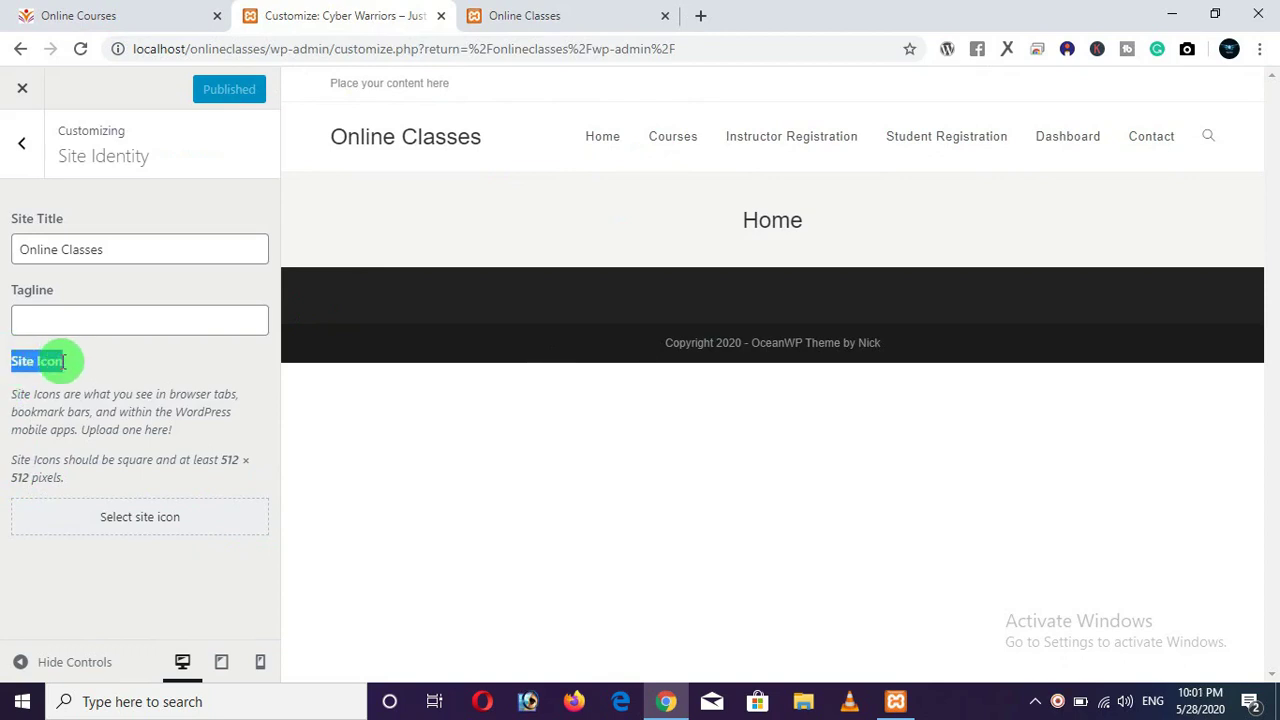
click(143, 368)
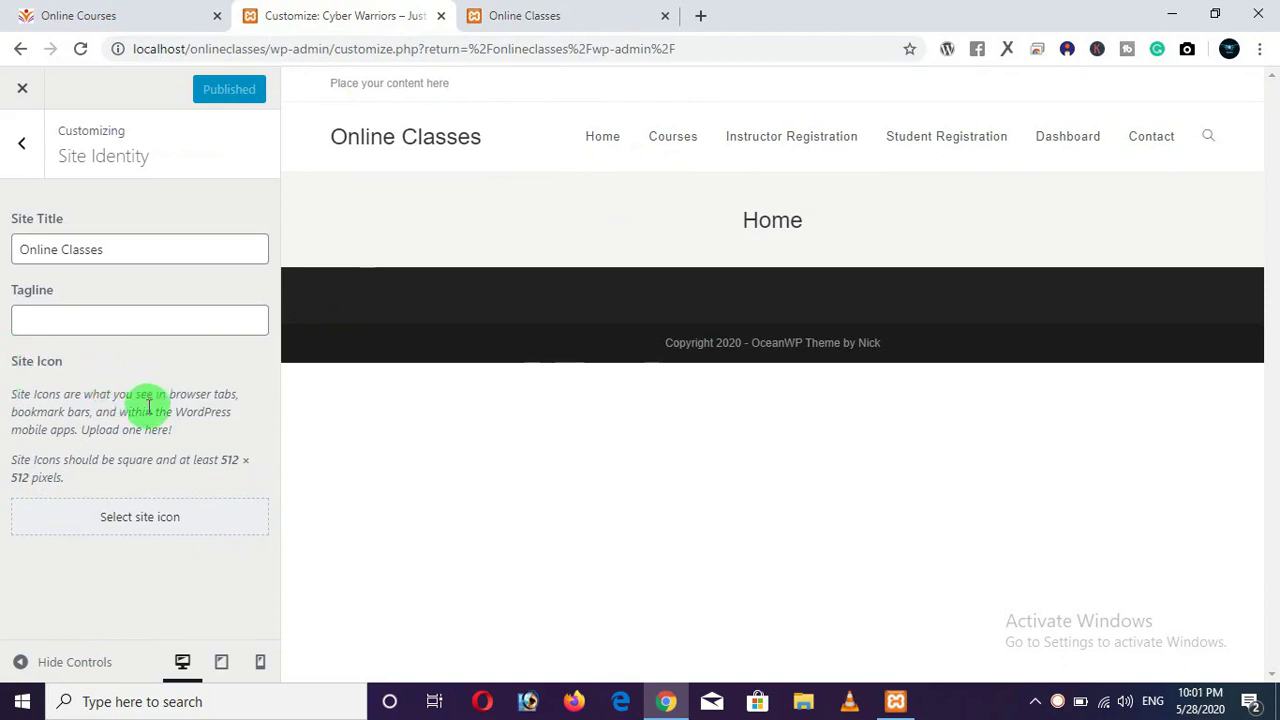
Open the Select site icon image picker.
click(153, 528)
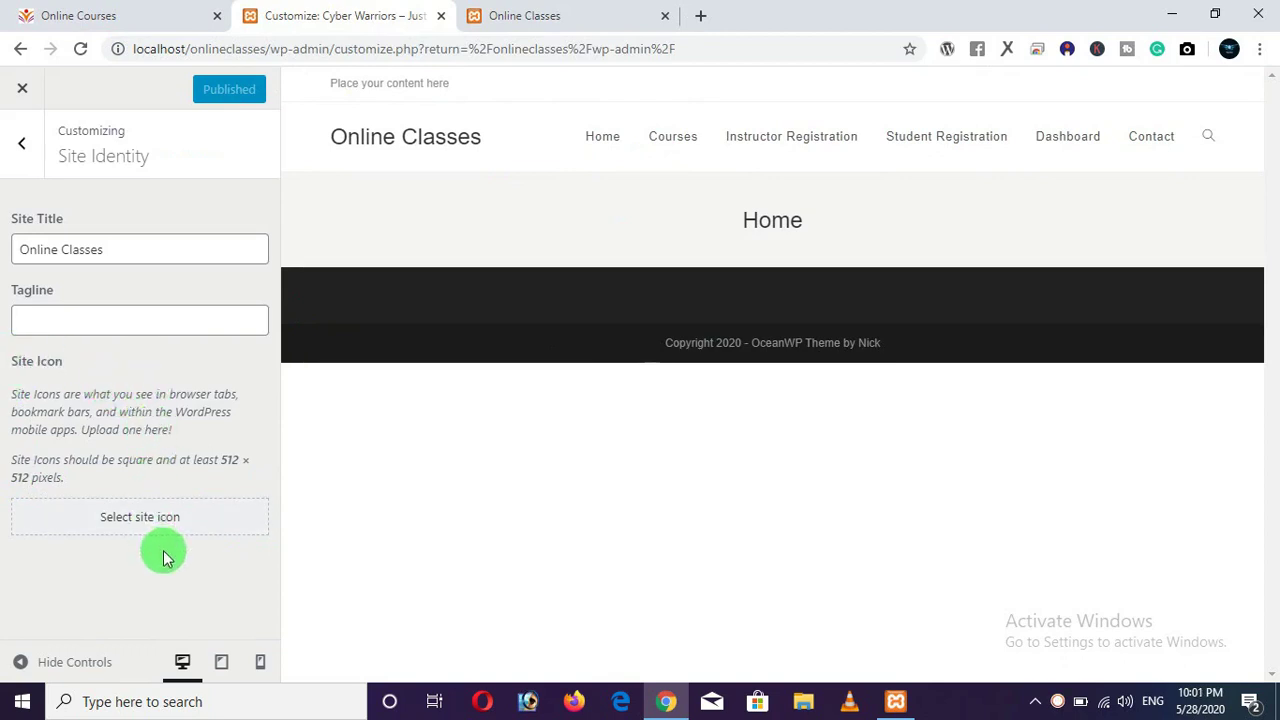
click(90, 16)
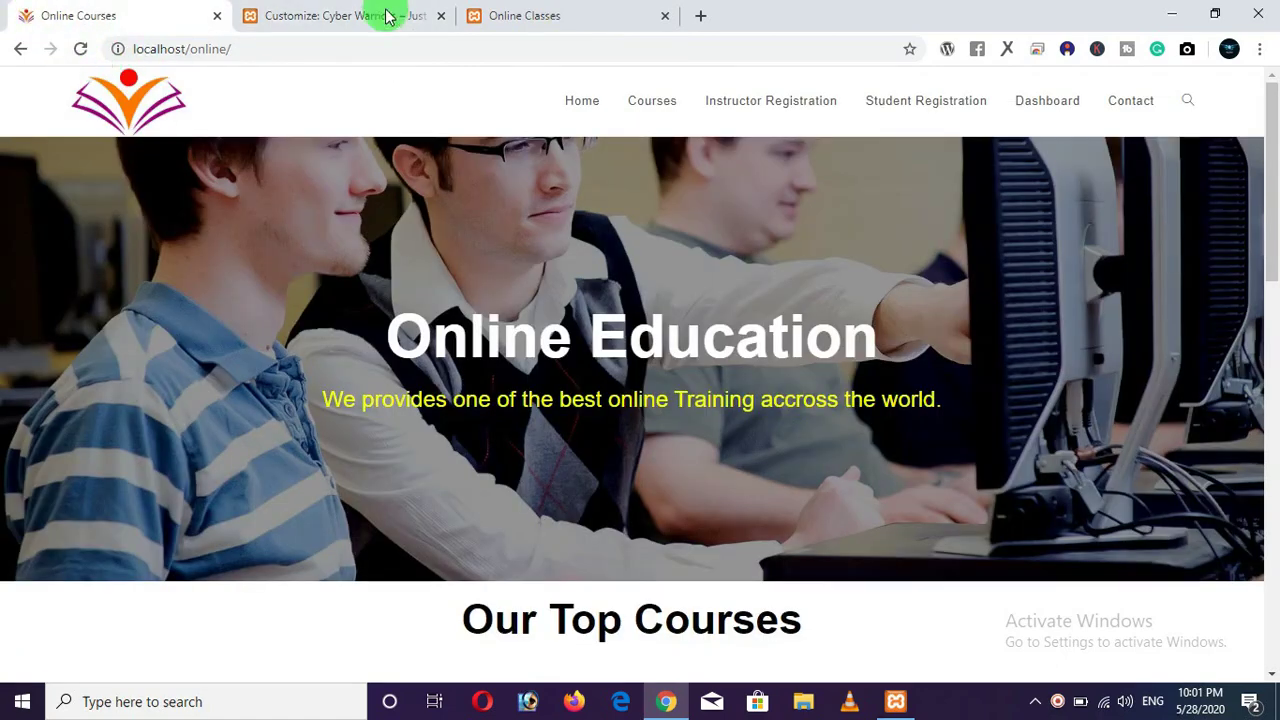
click(255, 16)
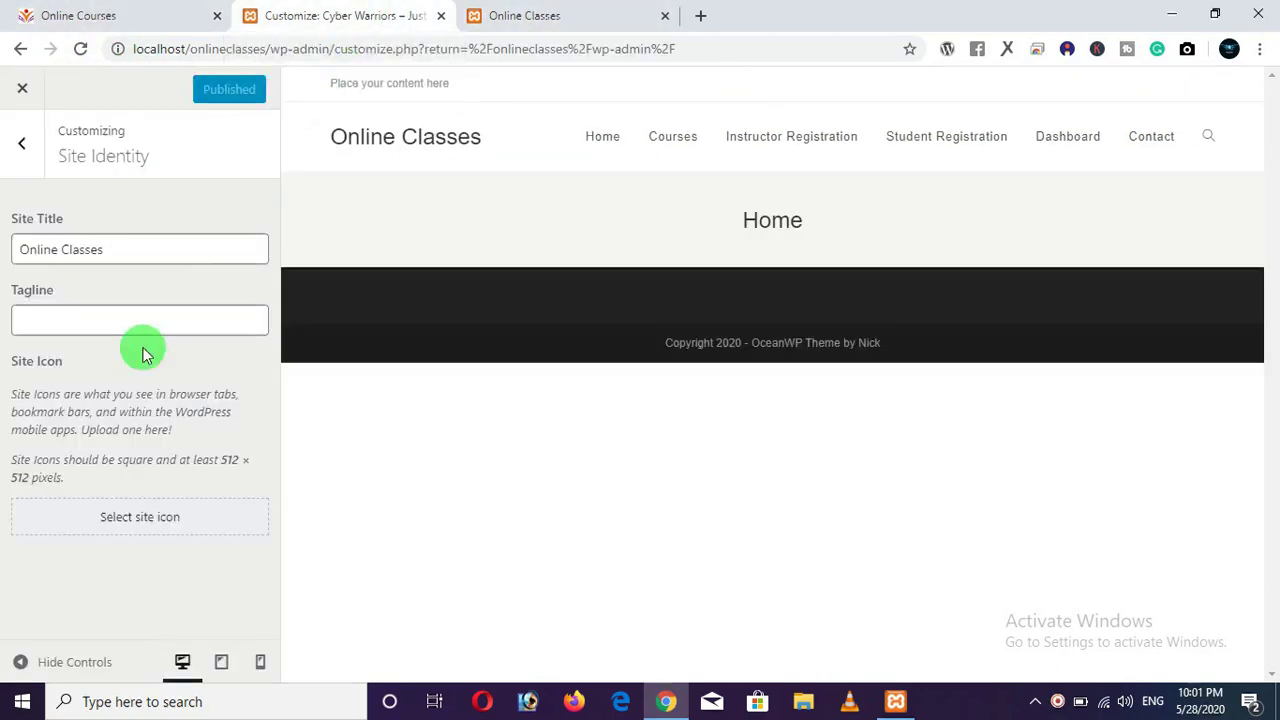
click(146, 520)
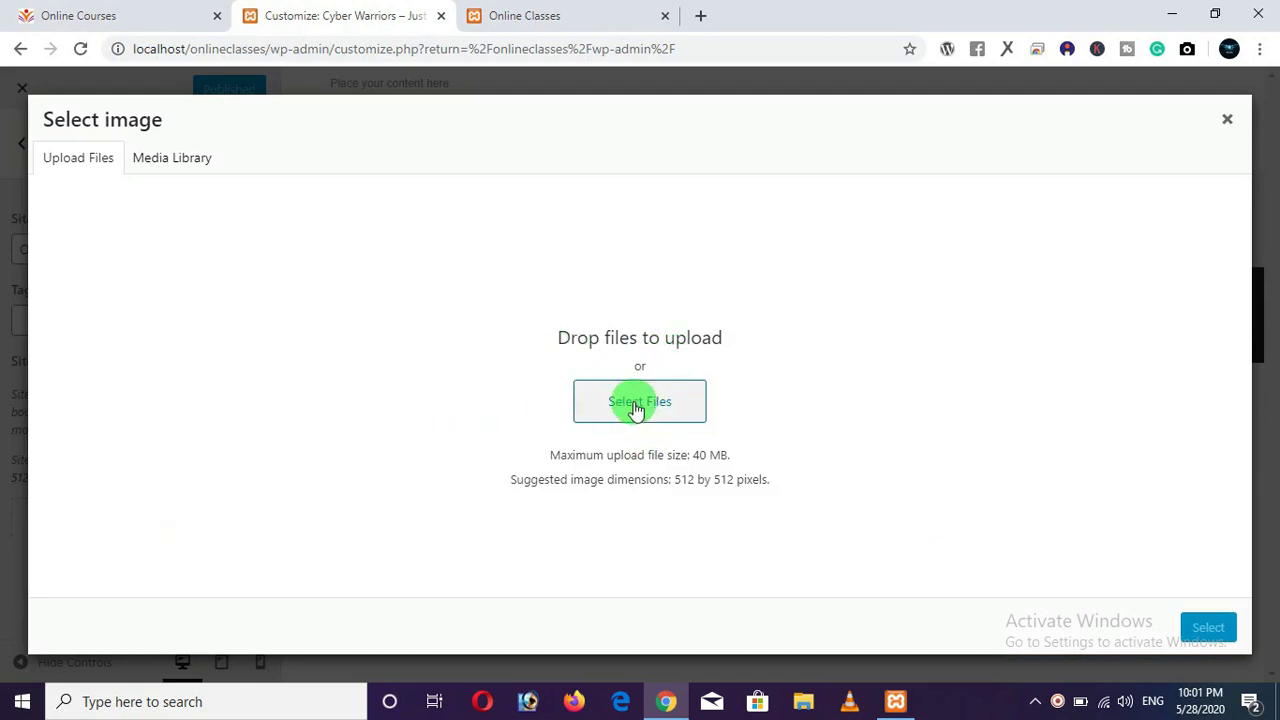
Upload student-open-book-education-logo-vector-20129837 from the Desktop lms folder.
drag(733, 455, 675, 479)
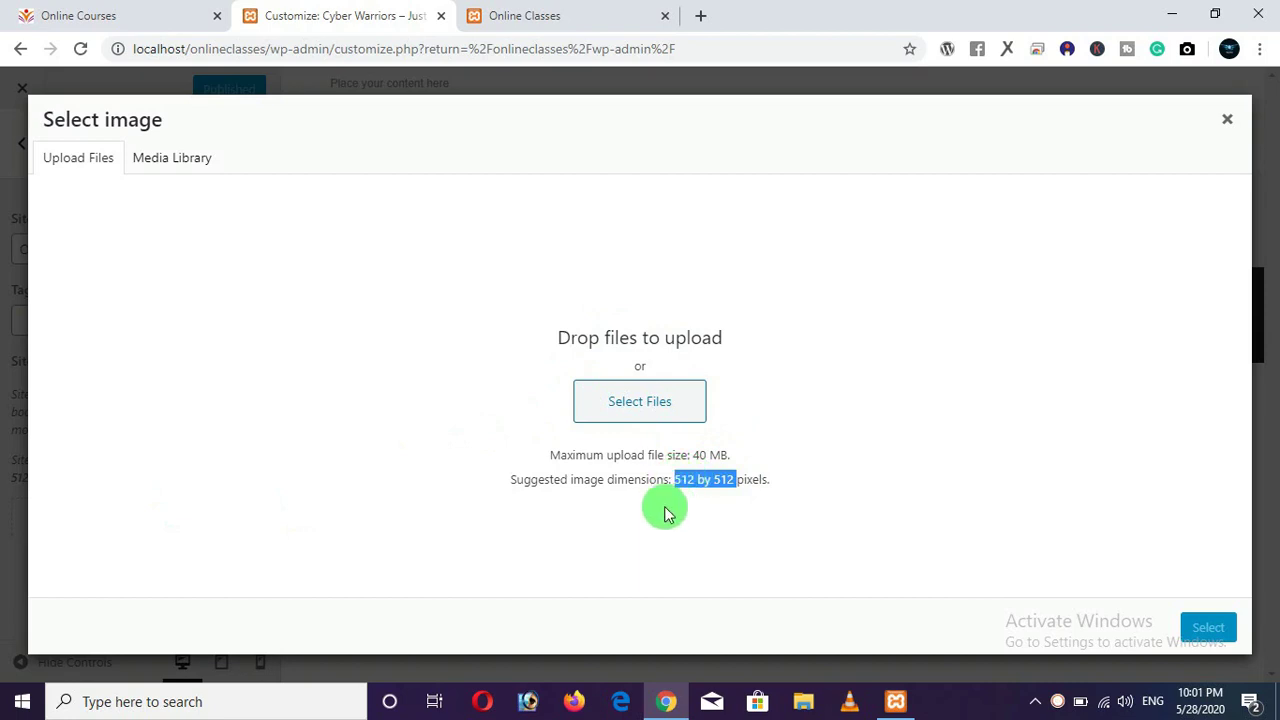
click(655, 410)
click(645, 403)
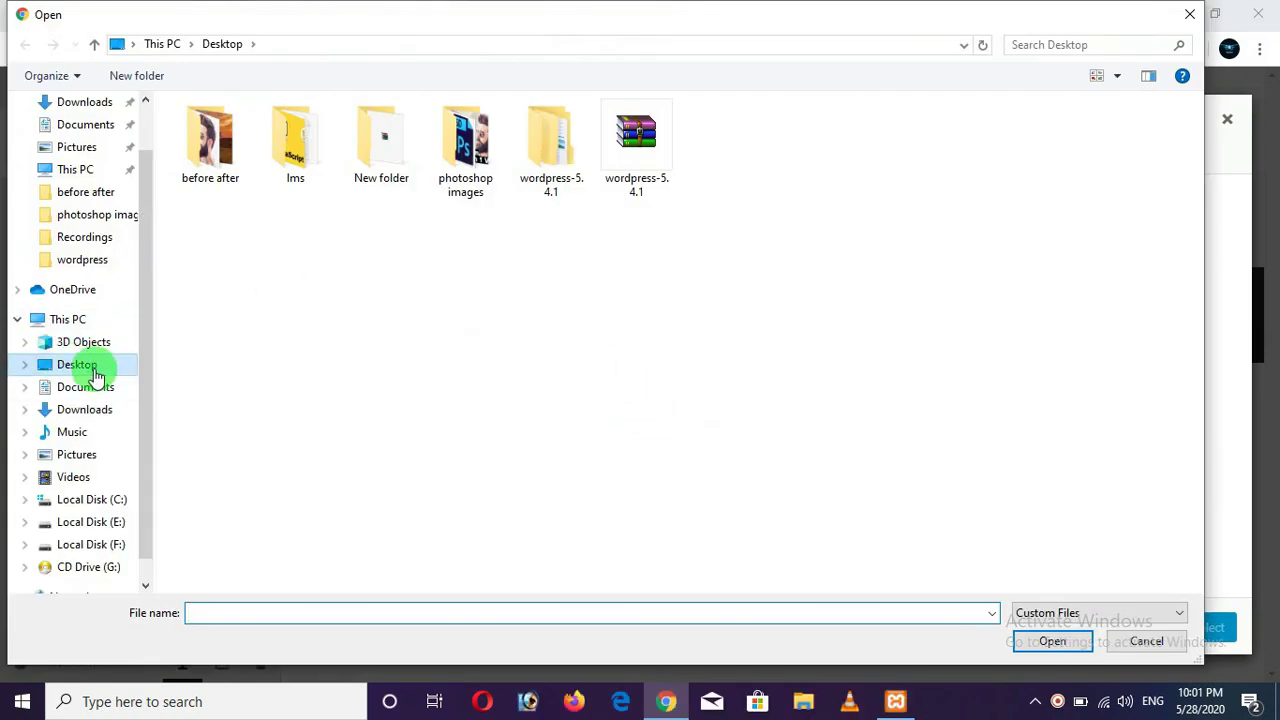
click(94, 370)
click(310, 152)
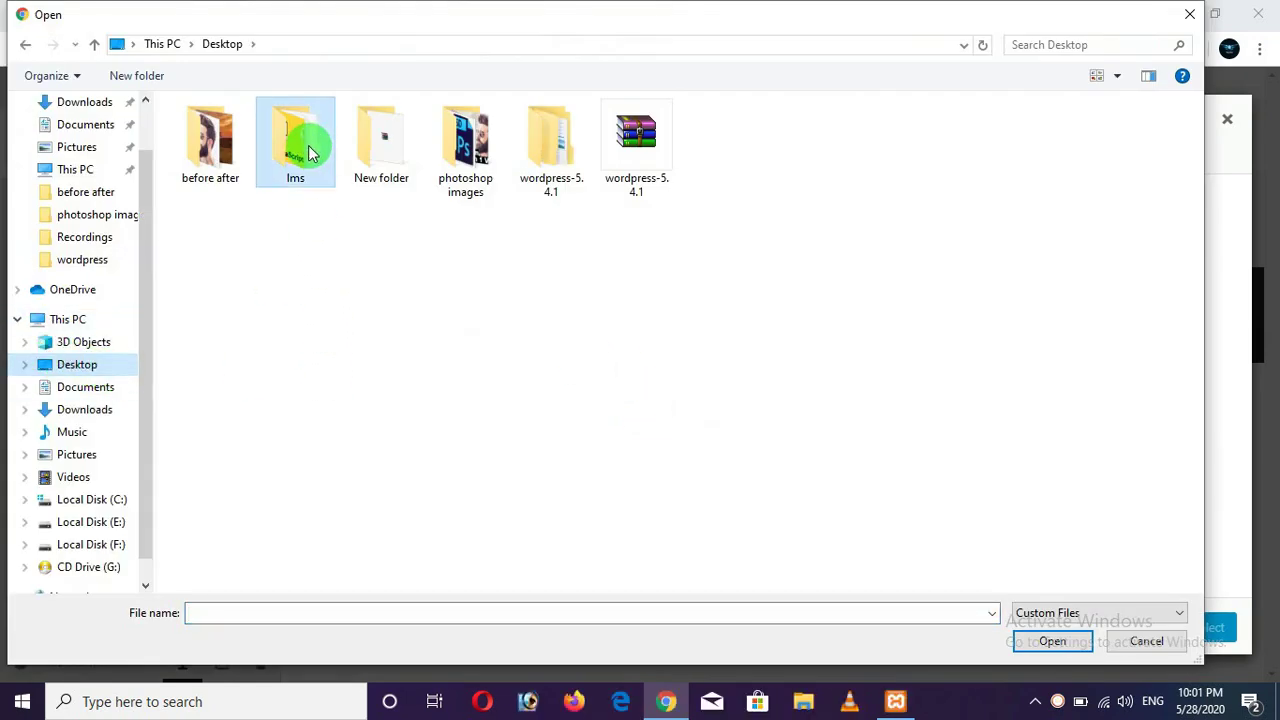
double_click(310, 152)
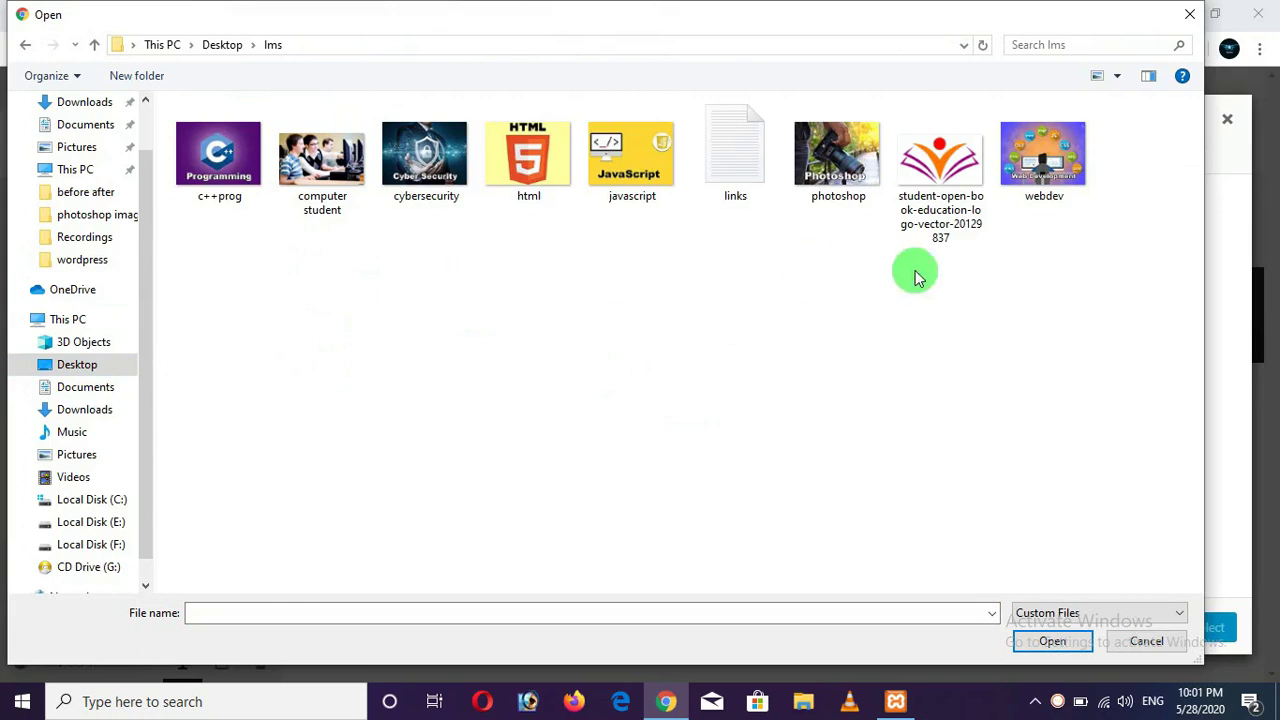
click(936, 176)
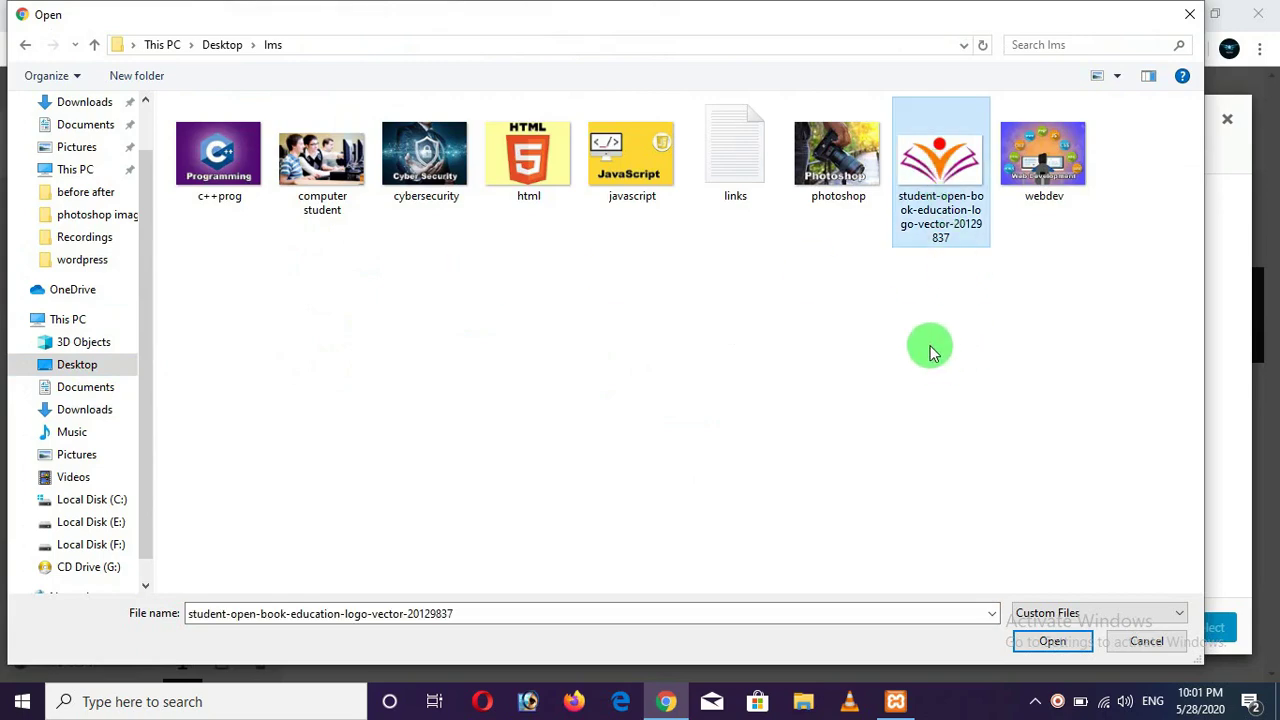
click(1050, 643)
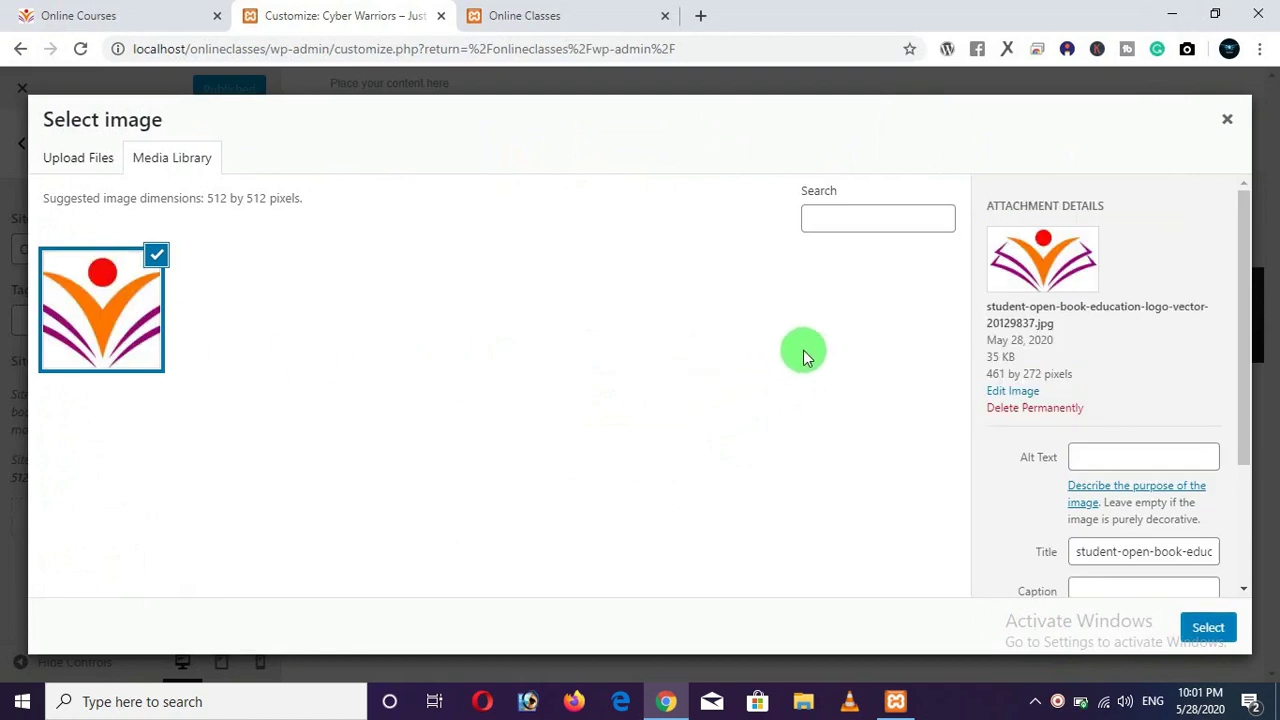
Set the uploaded open-book logo as the site icon, skipping cropping.
scroll(1040, 380, down, 2)
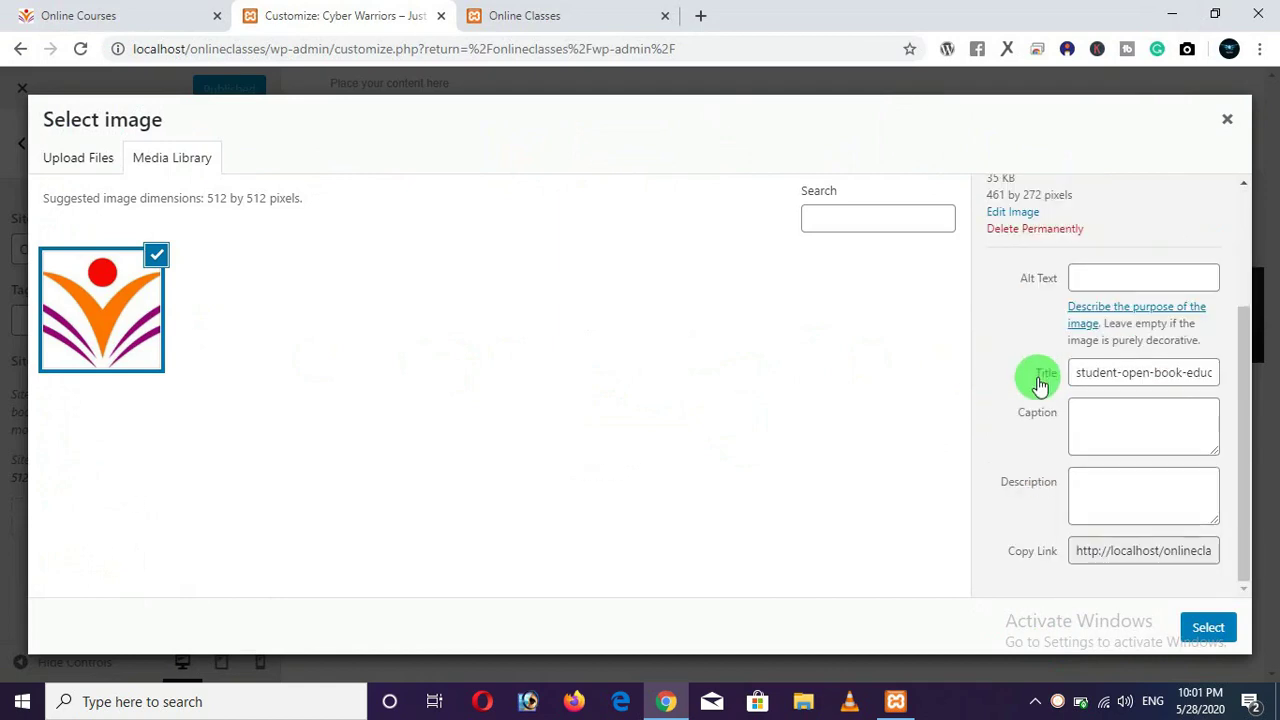
scroll(1040, 385, up, 2)
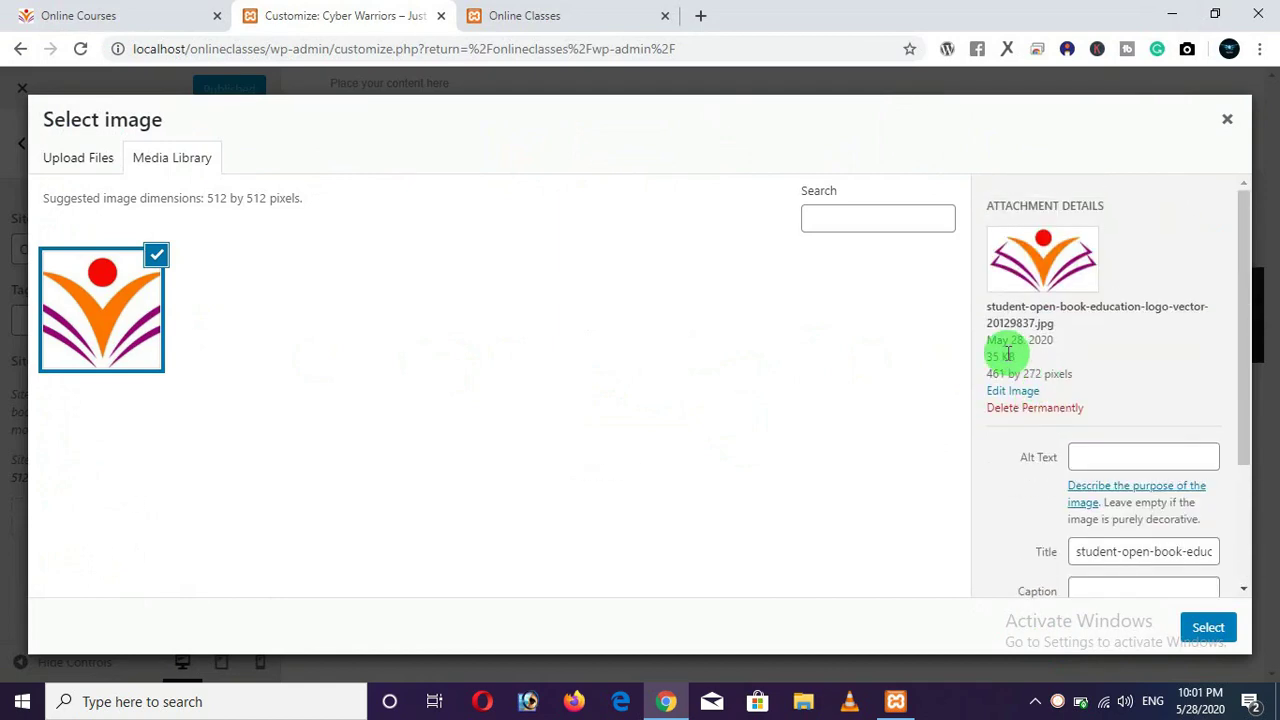
click(1208, 628)
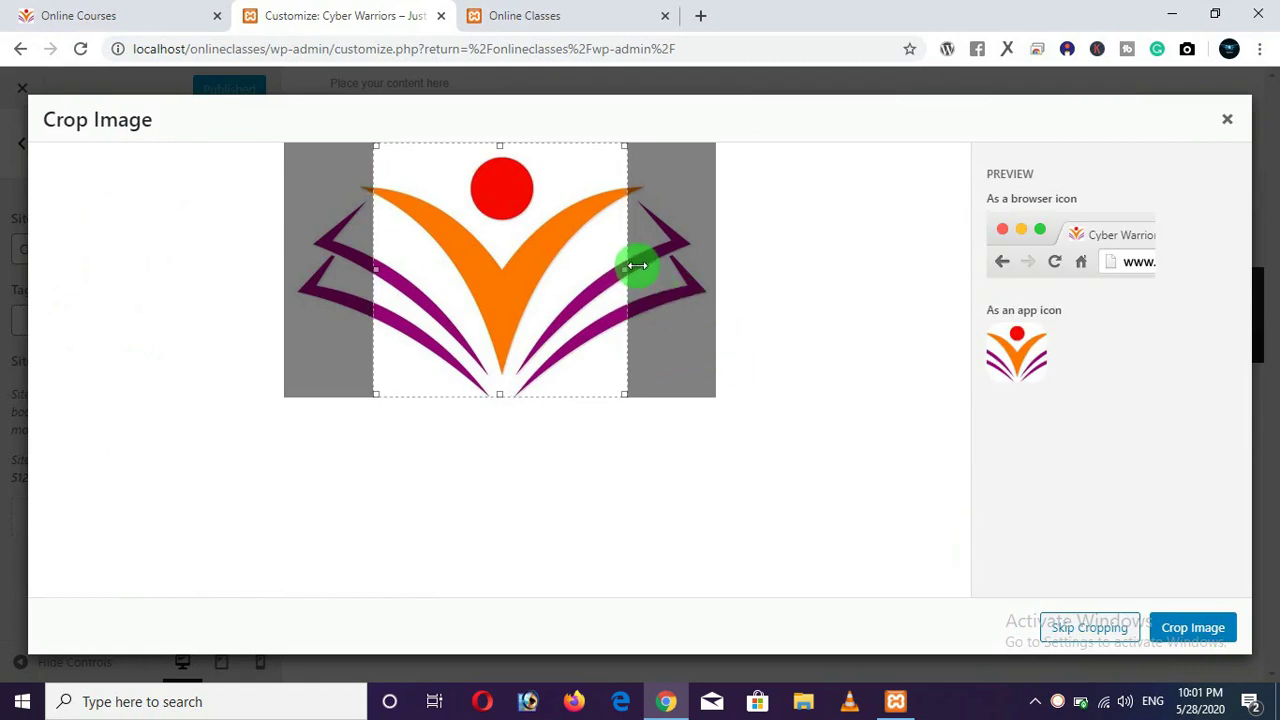
click(1083, 630)
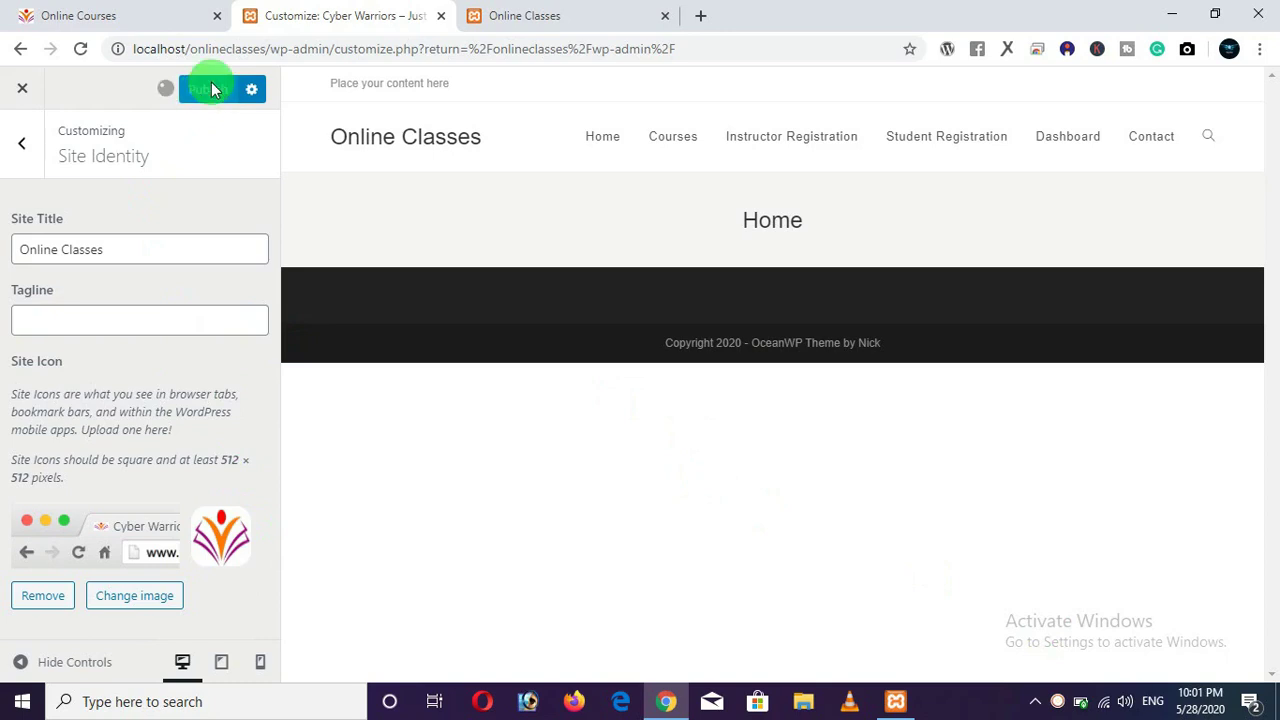
Reload the live Online Classes site to check the icon, then return to the Customizer section list.
click(513, 22)
click(82, 50)
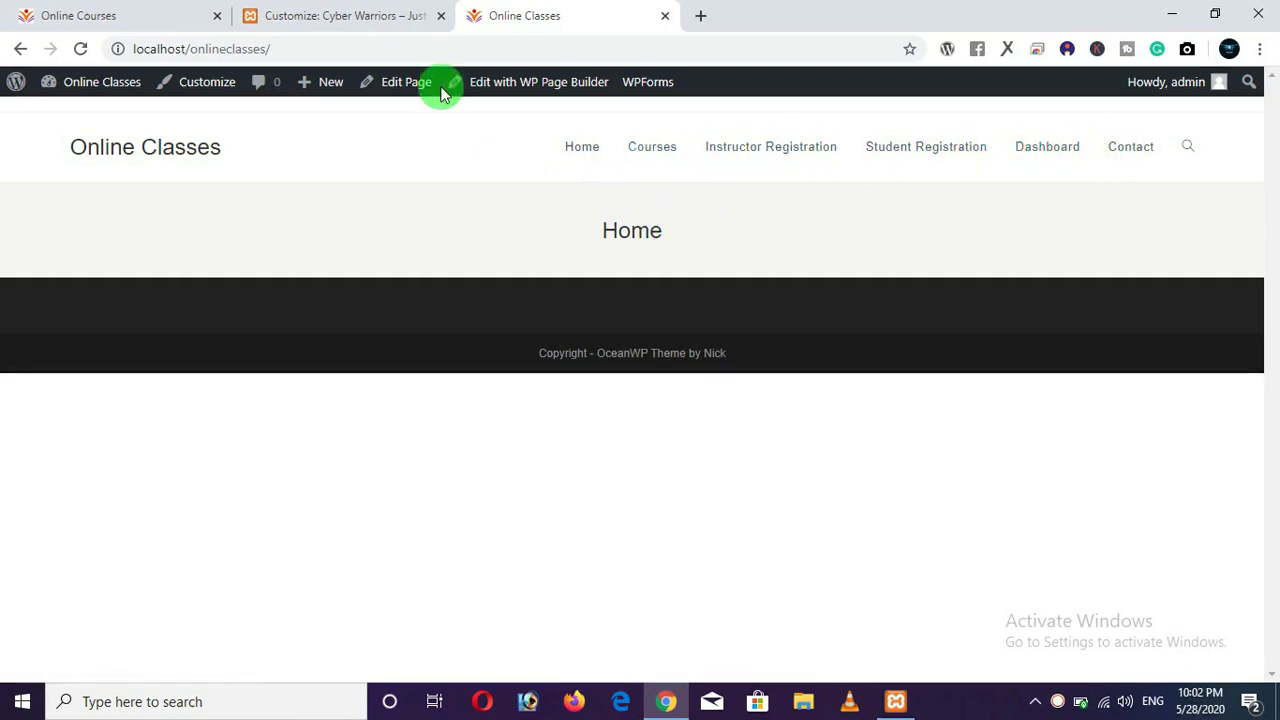
click(340, 18)
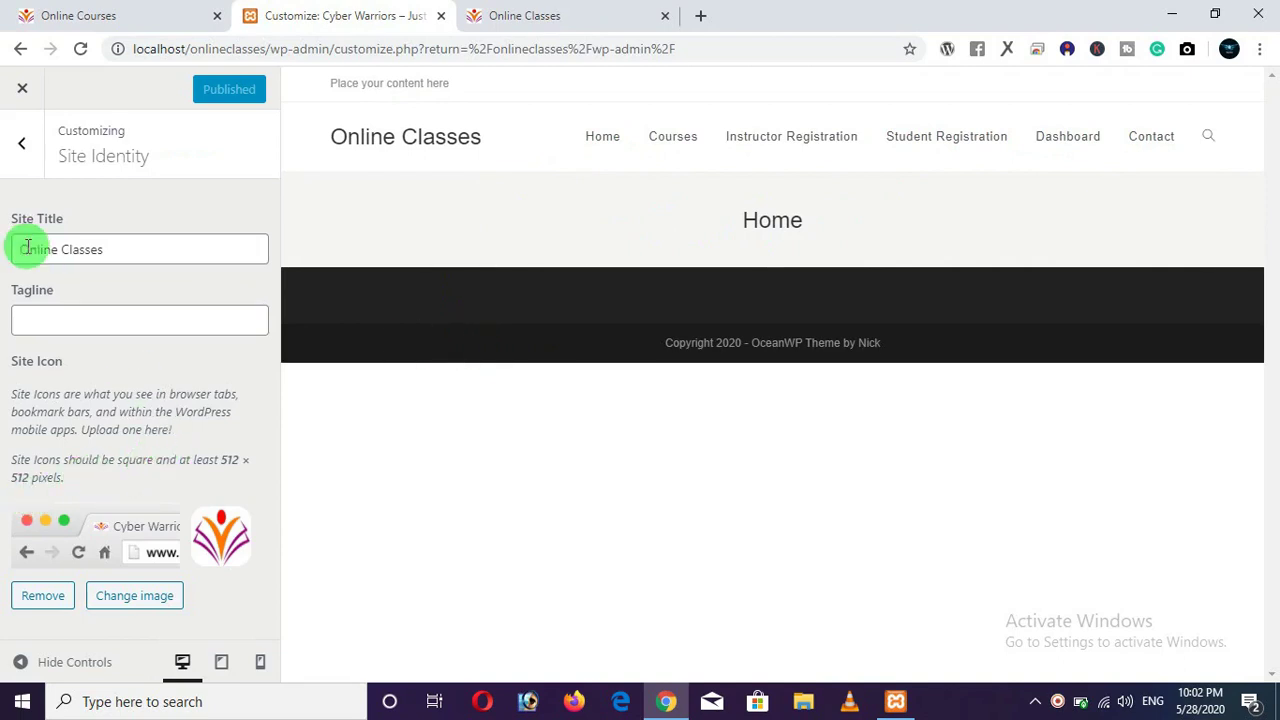
click(21, 145)
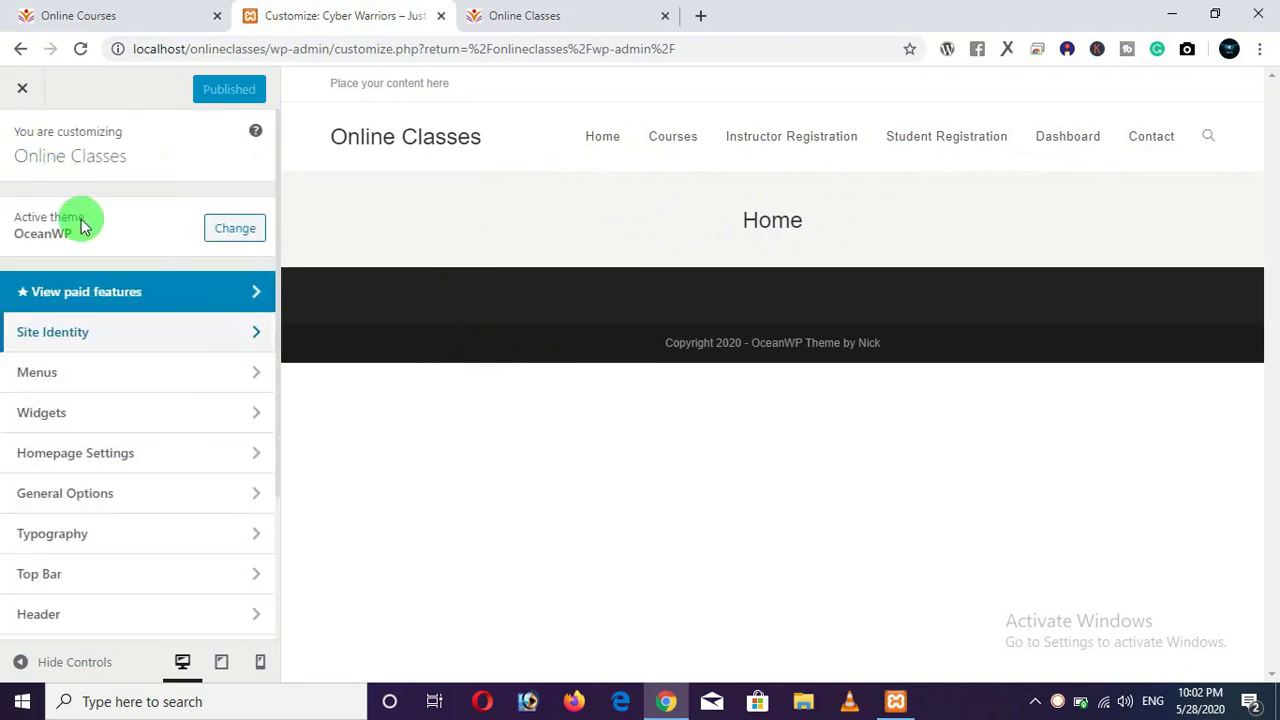
scroll(133, 404, down, 2)
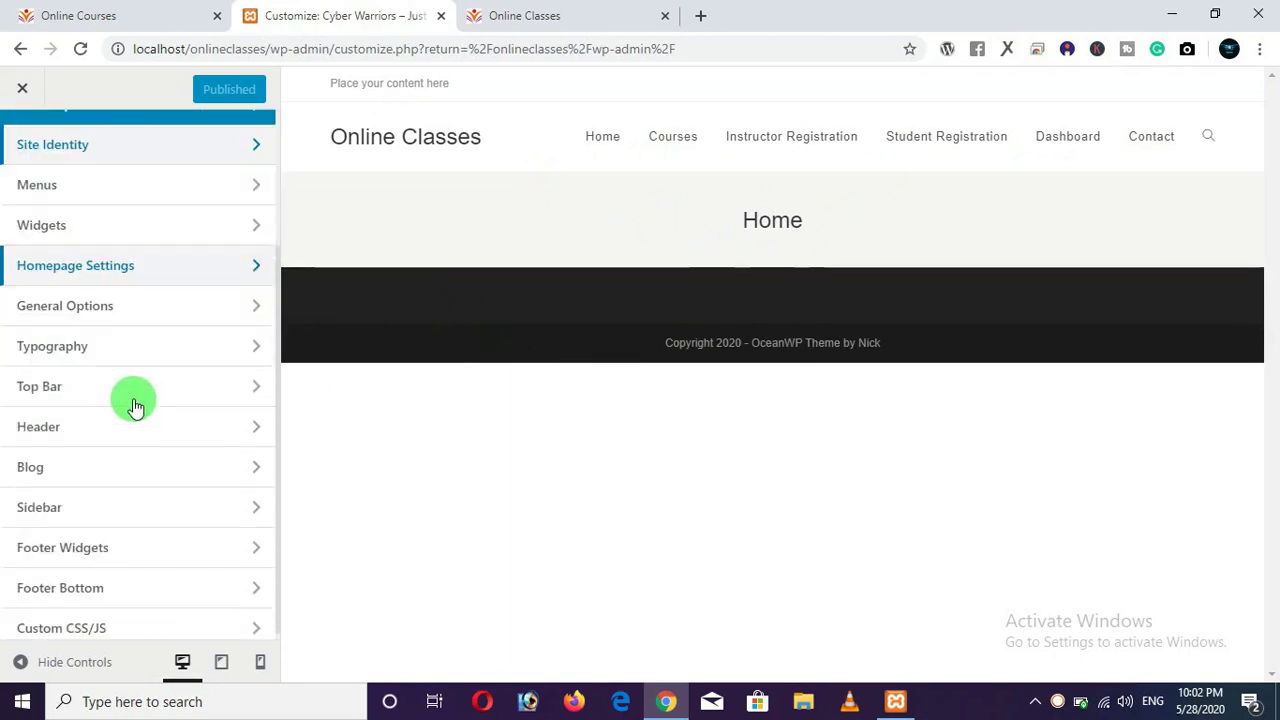
scroll(133, 406, down, 1)
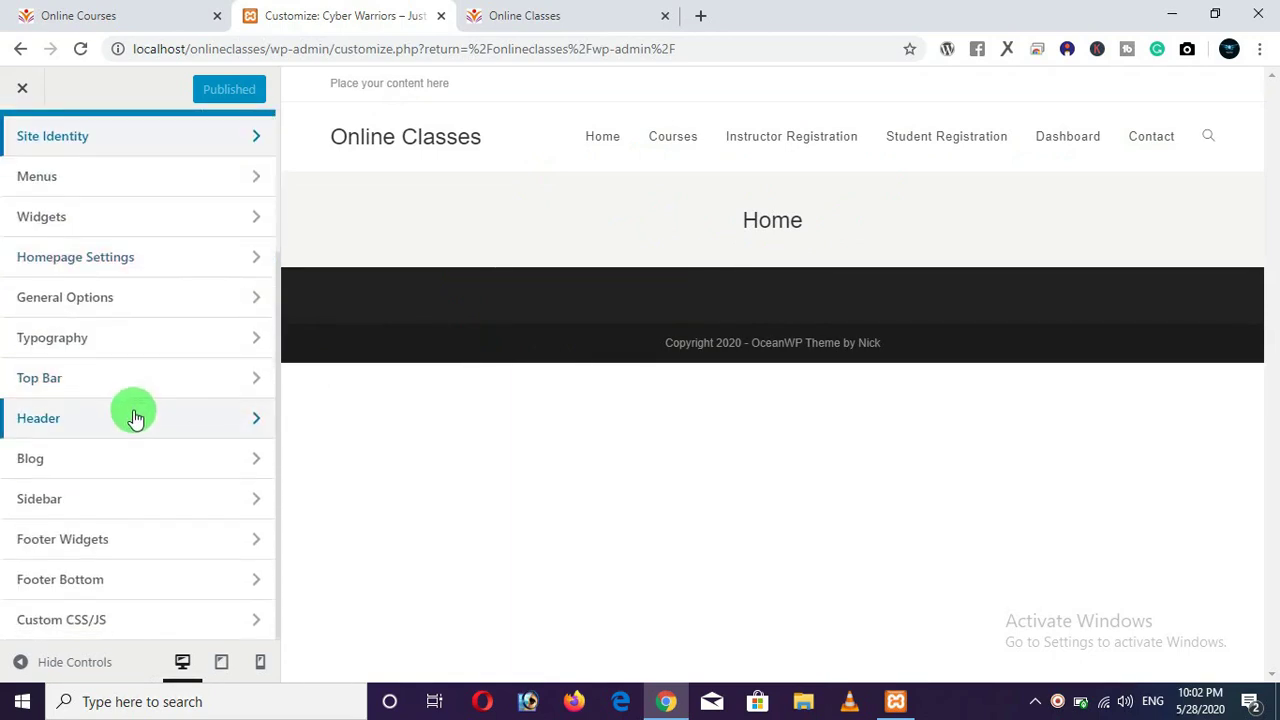
scroll(140, 410, up, 4)
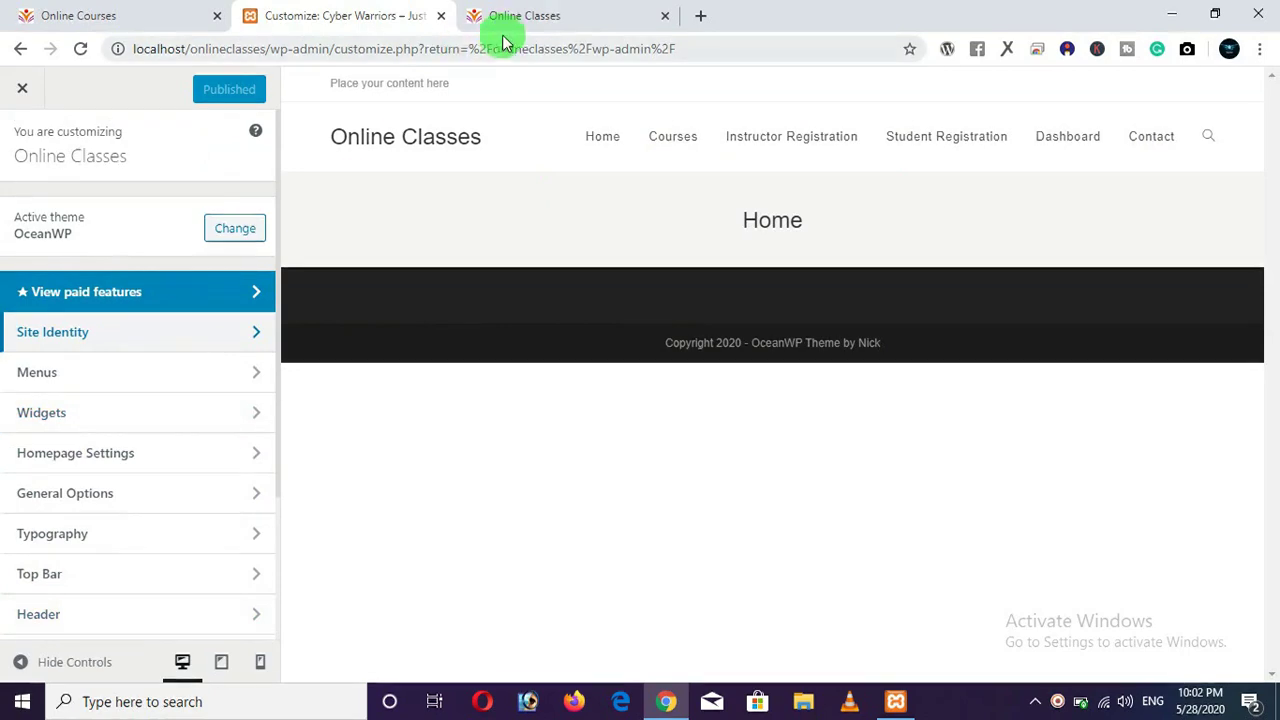
Browse the Site Identity, Menus and Homepage Settings sections in the Customizer.
click(503, 25)
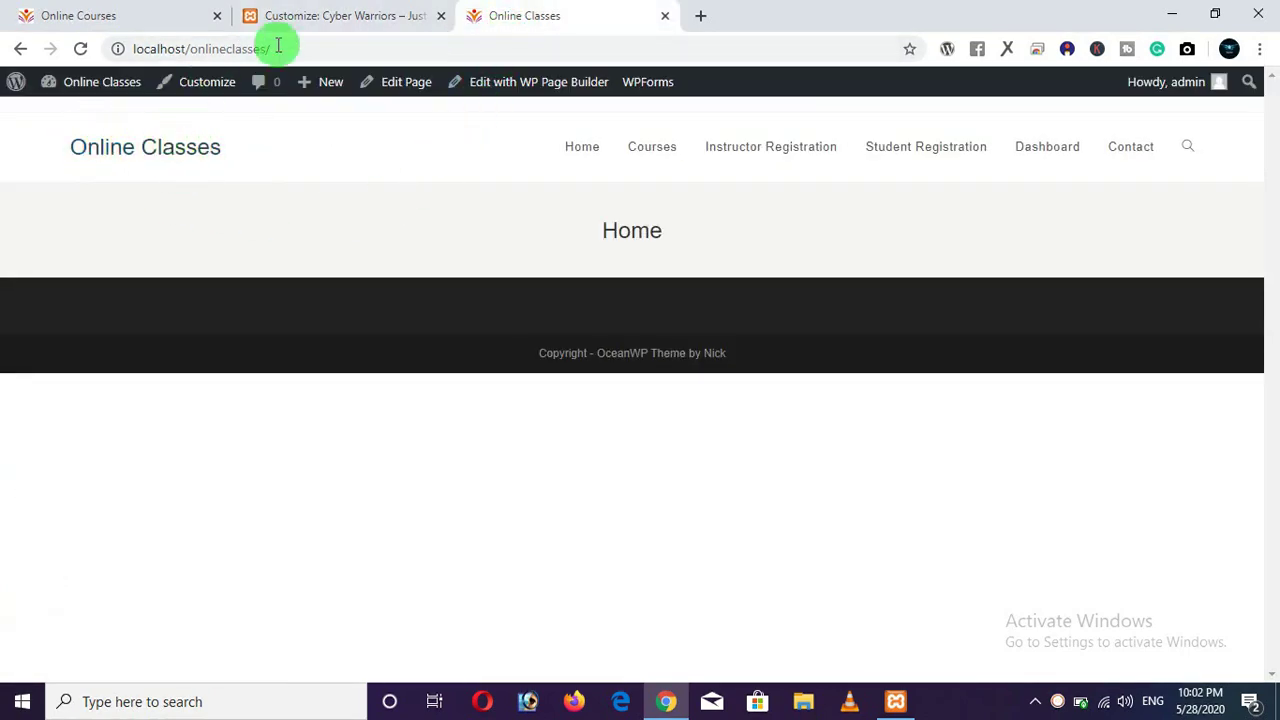
click(323, 22)
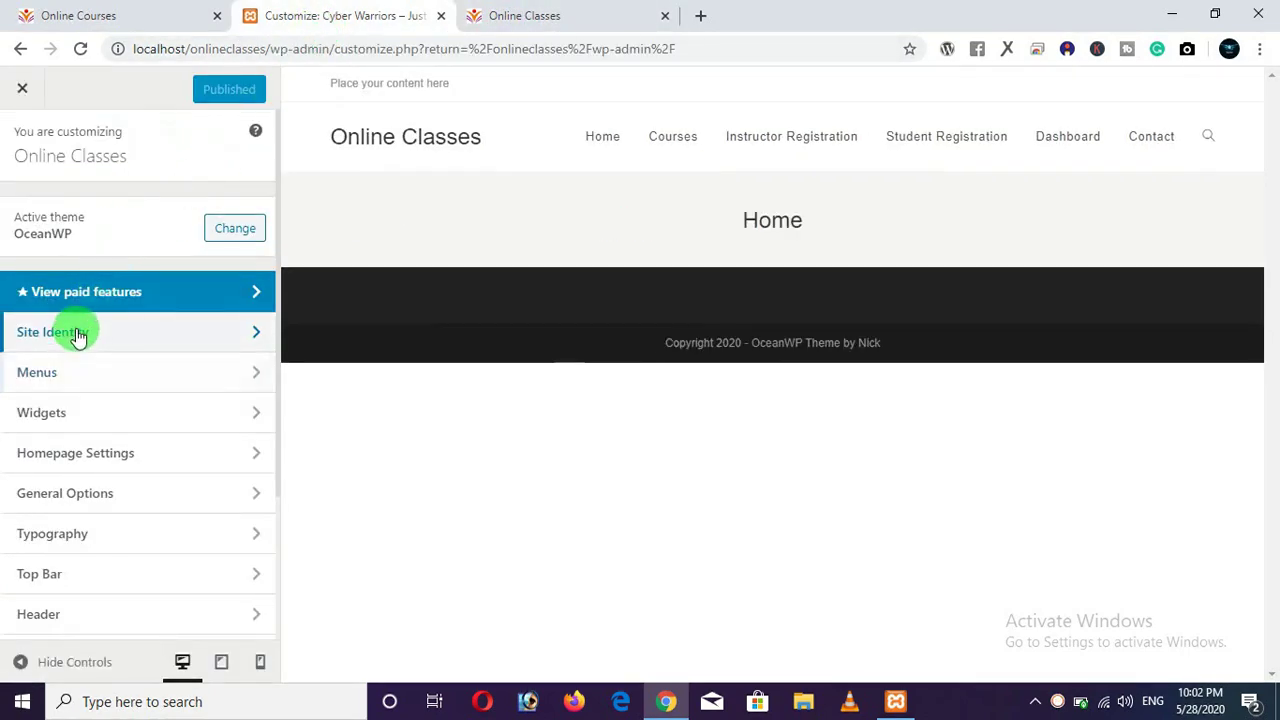
click(75, 334)
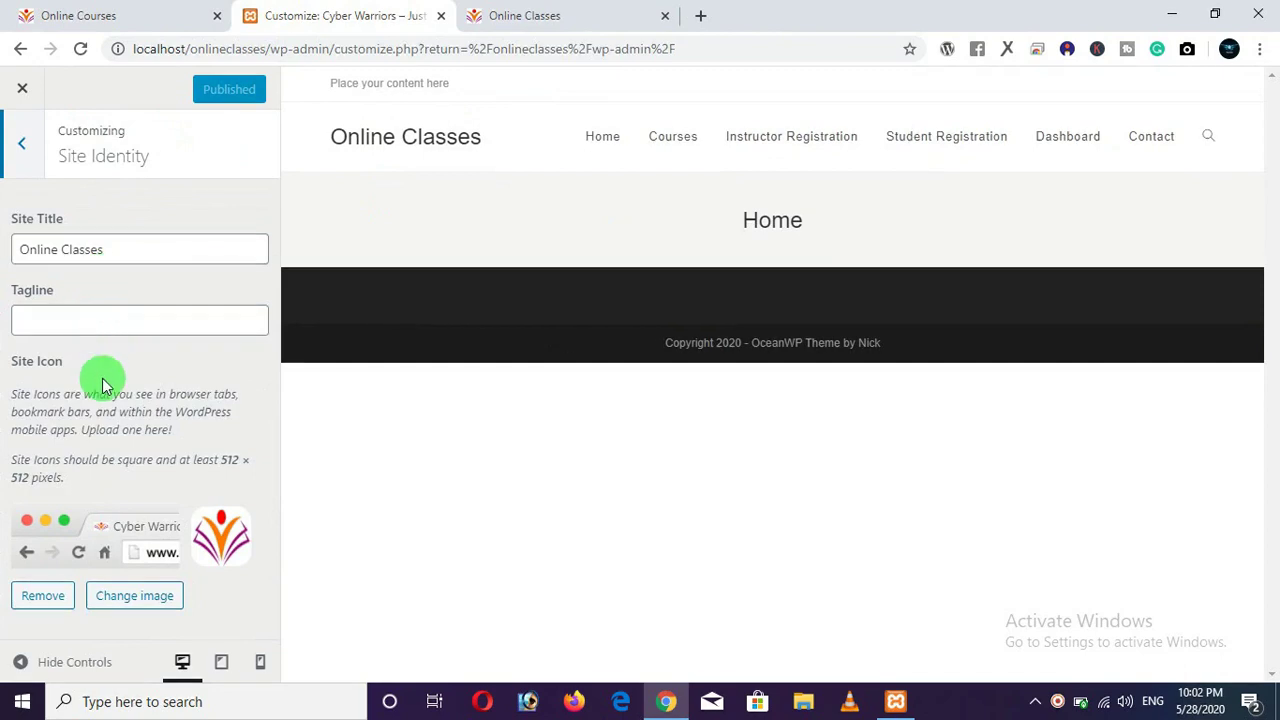
click(21, 144)
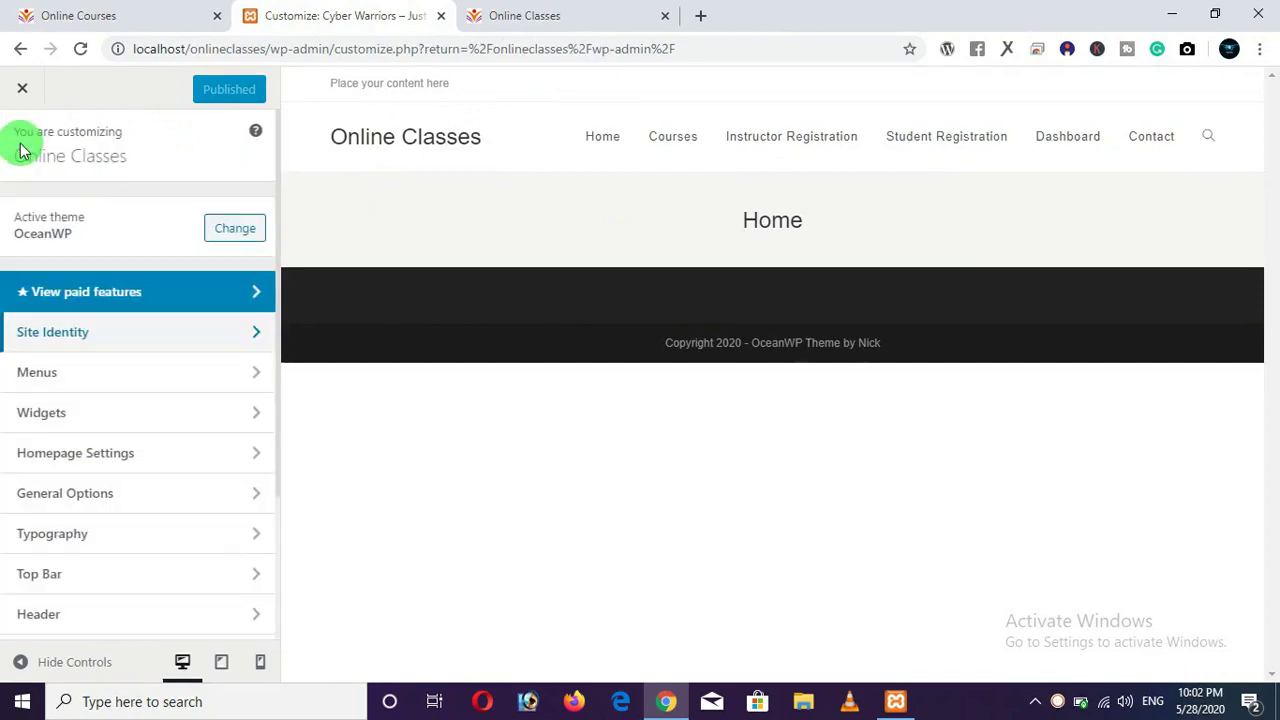
click(110, 385)
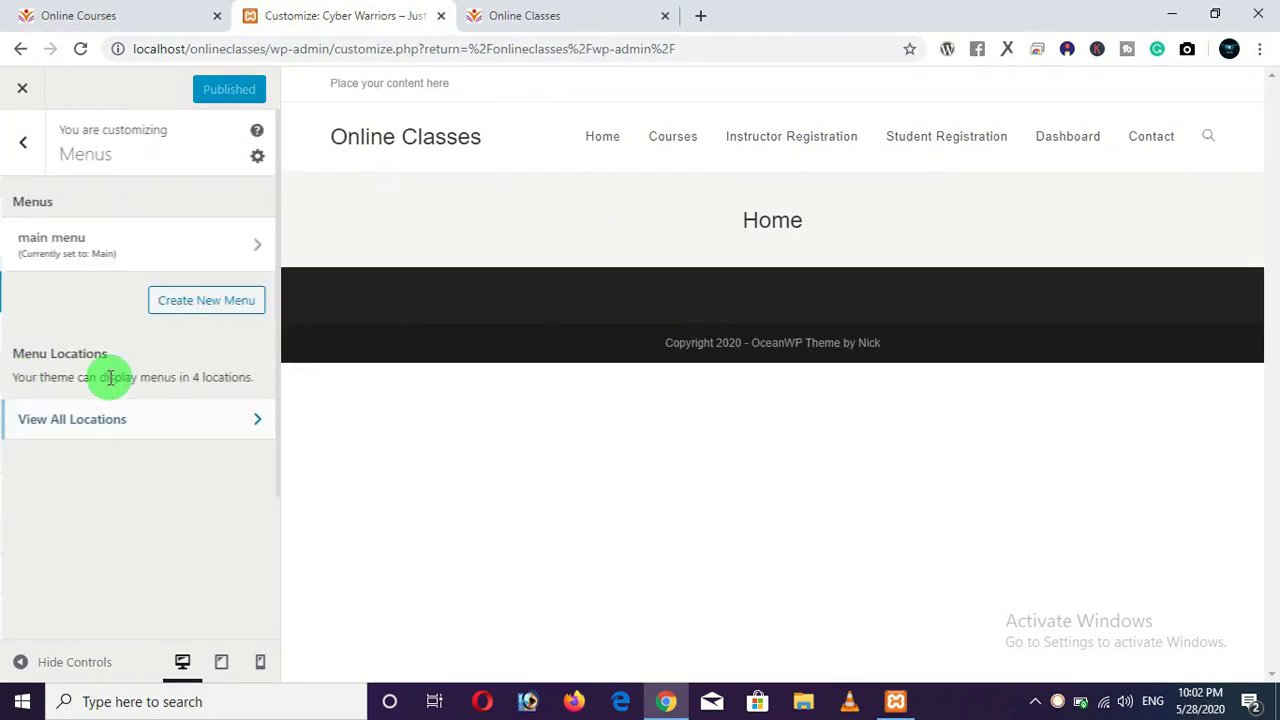
click(27, 157)
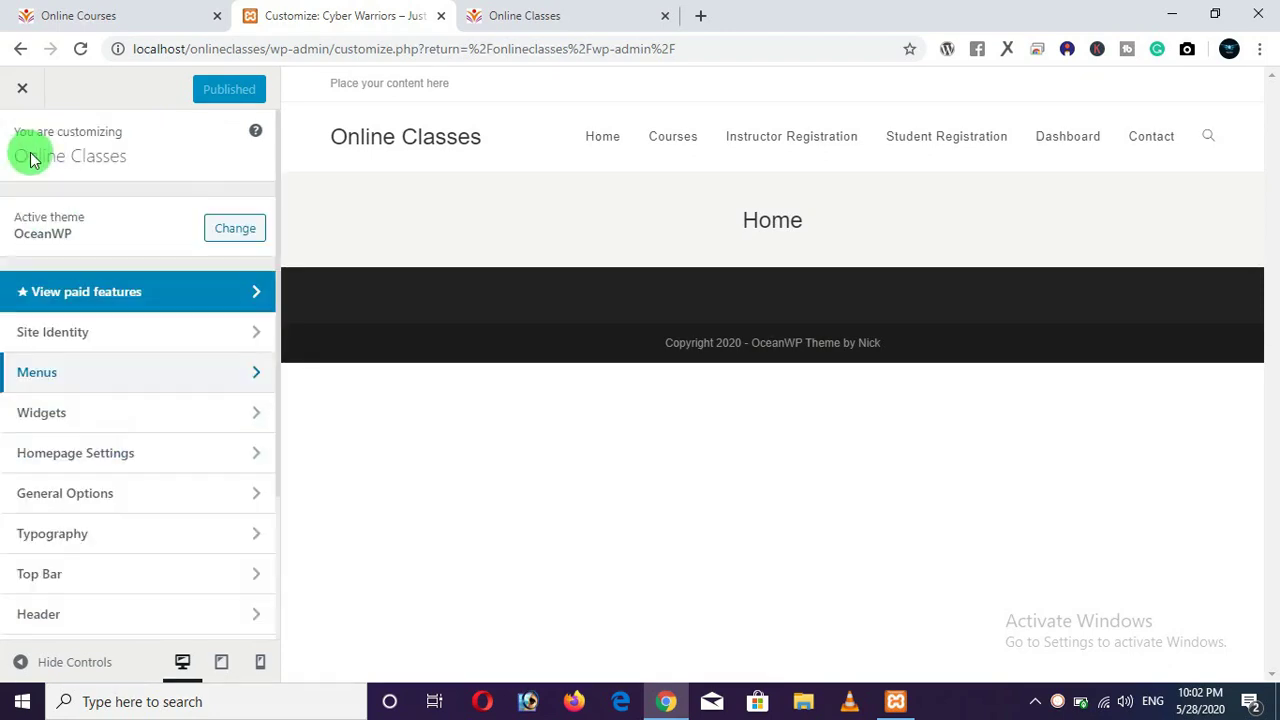
scroll(94, 363, down, 1)
click(107, 357)
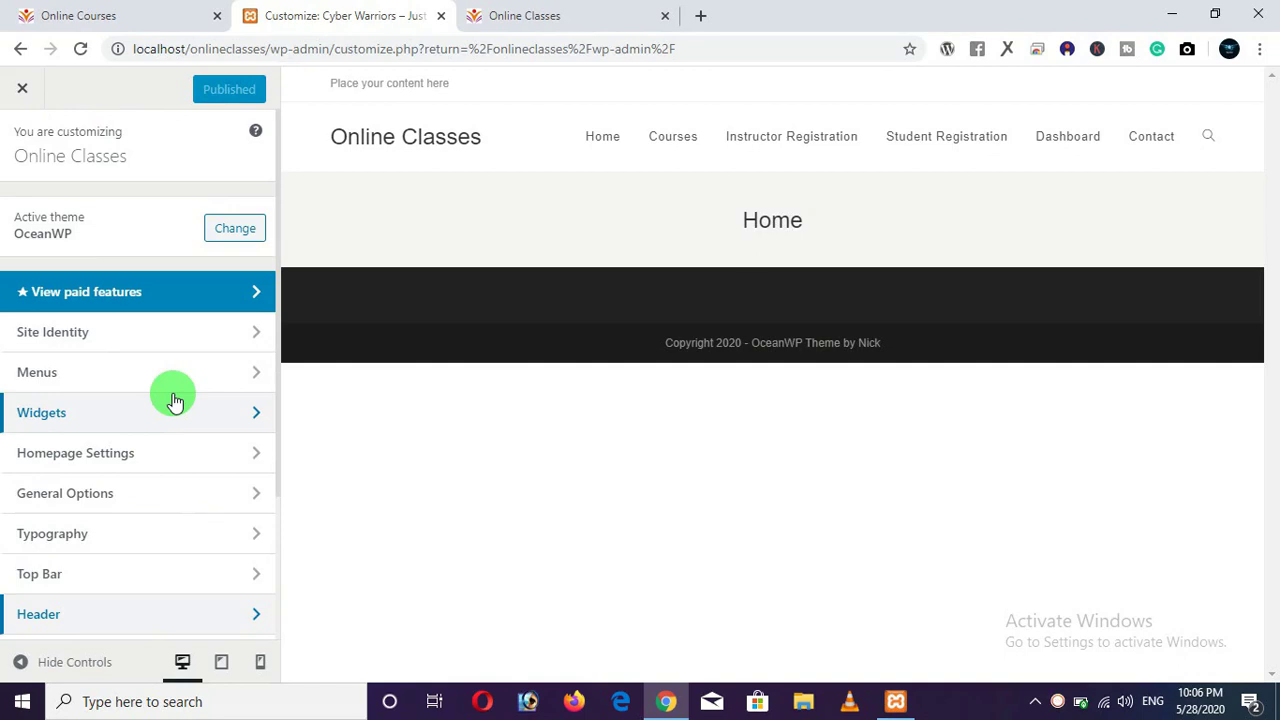
scroll(75, 542, down, 1)
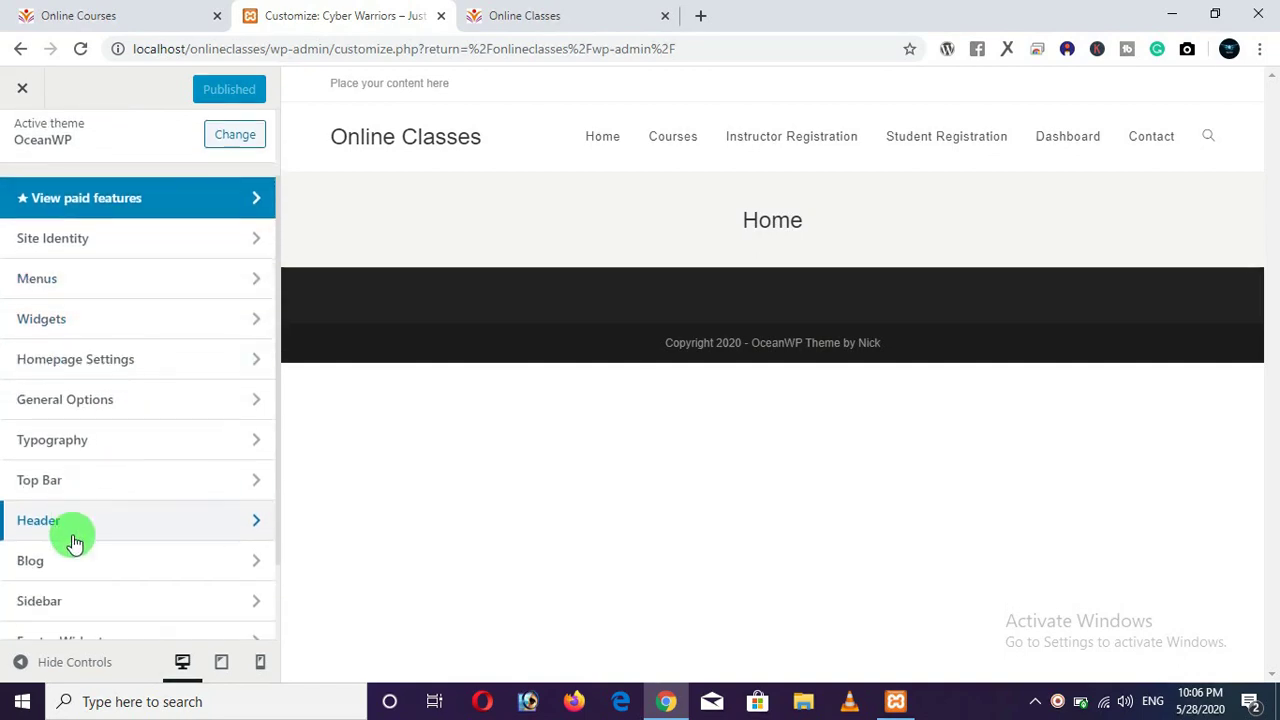
scroll(60, 528, up, 2)
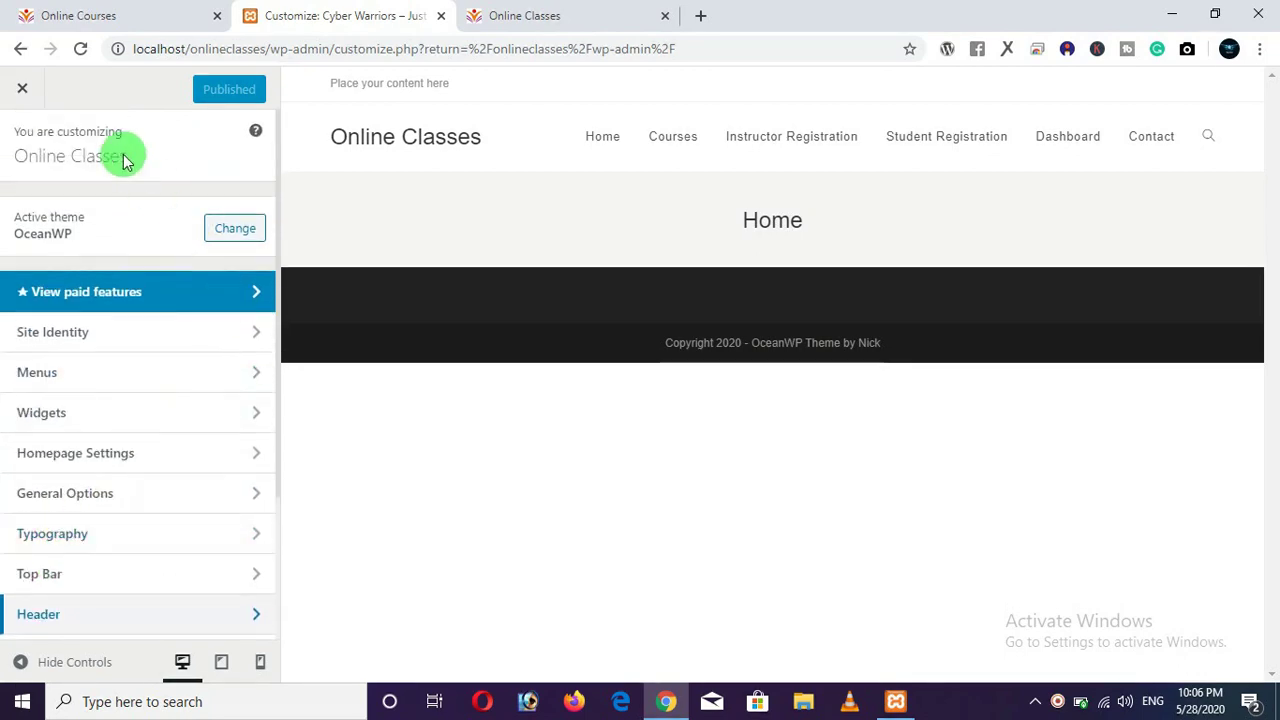
Reopen the Customizer through Appearance > Customize and go into its Header section.
click(28, 98)
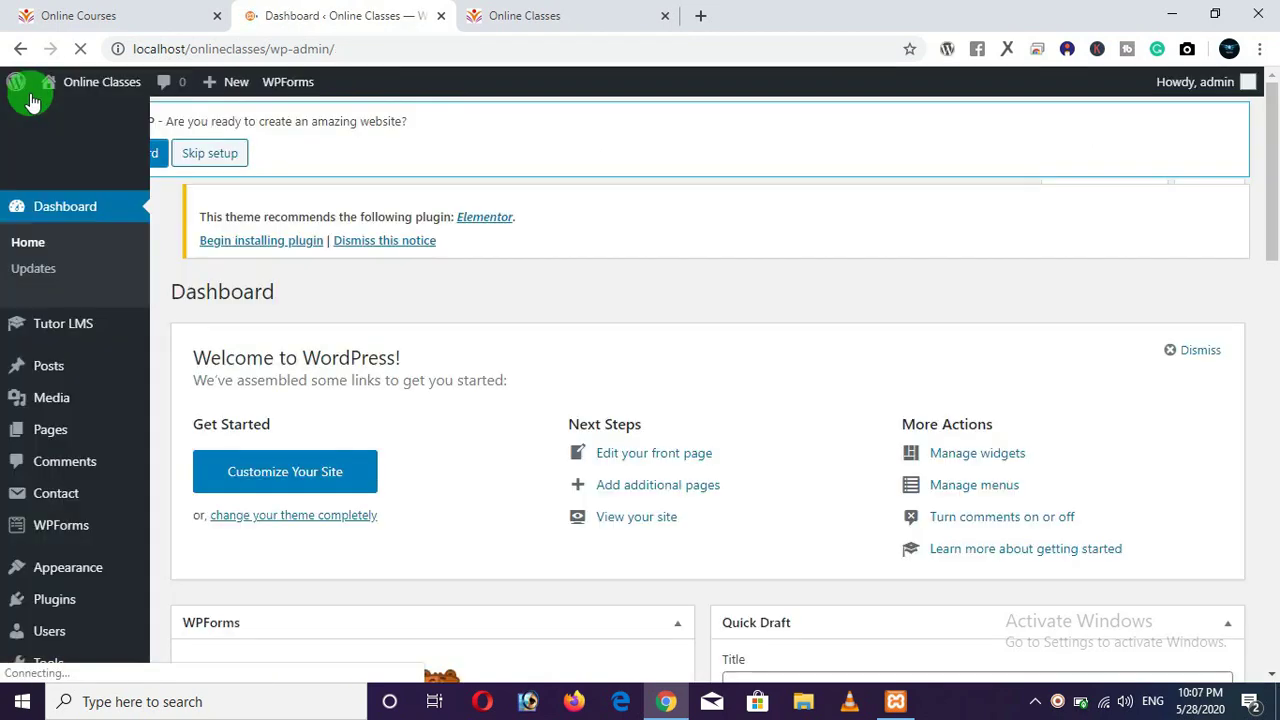
mouse_move(60, 484)
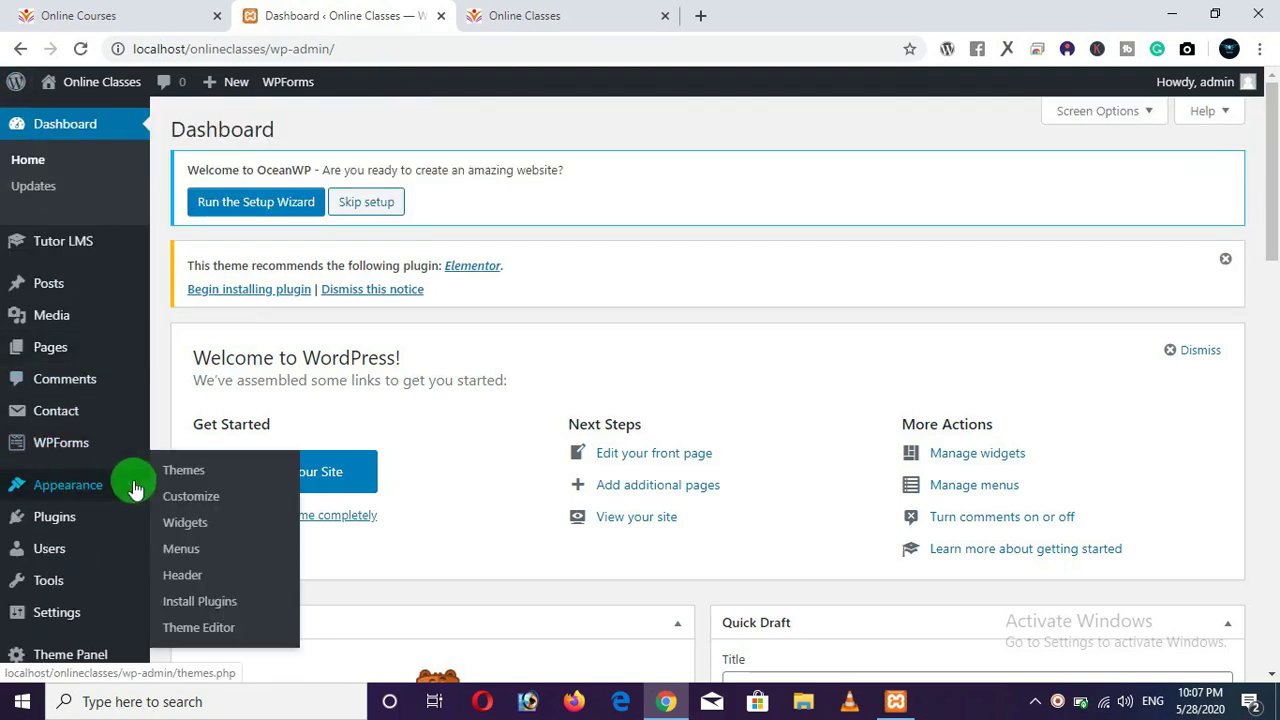
click(190, 497)
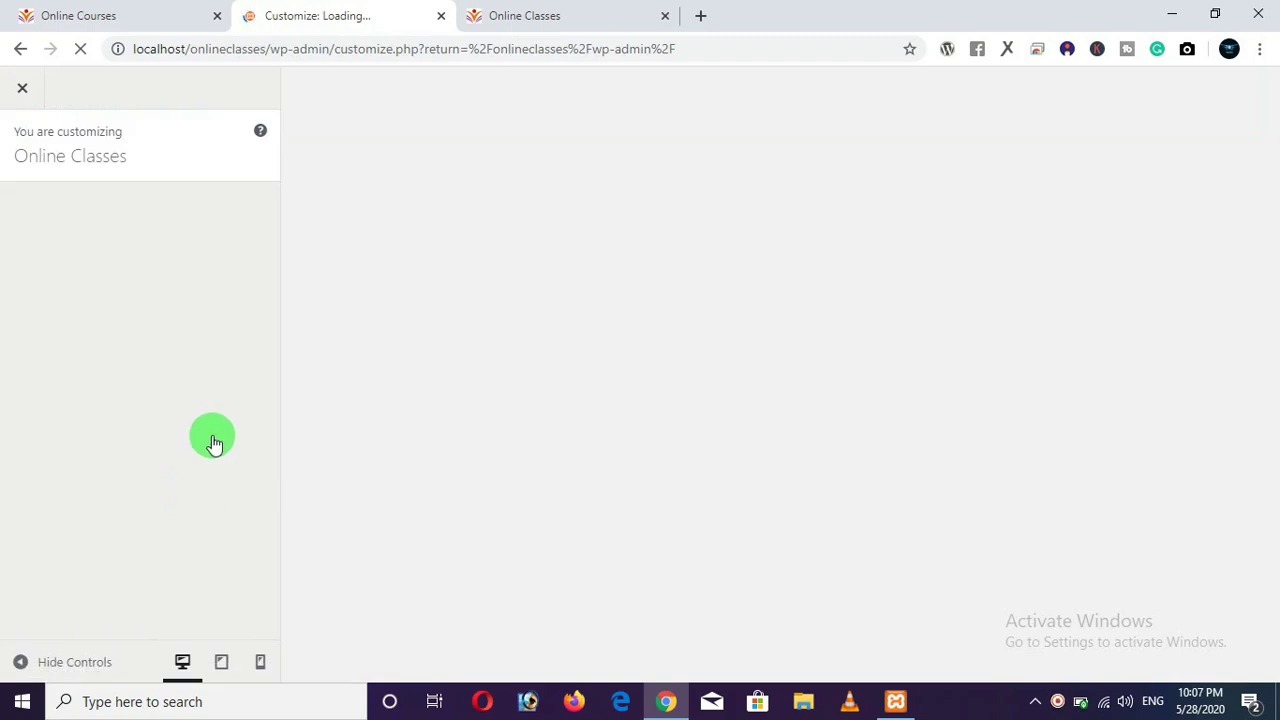
click(495, 16)
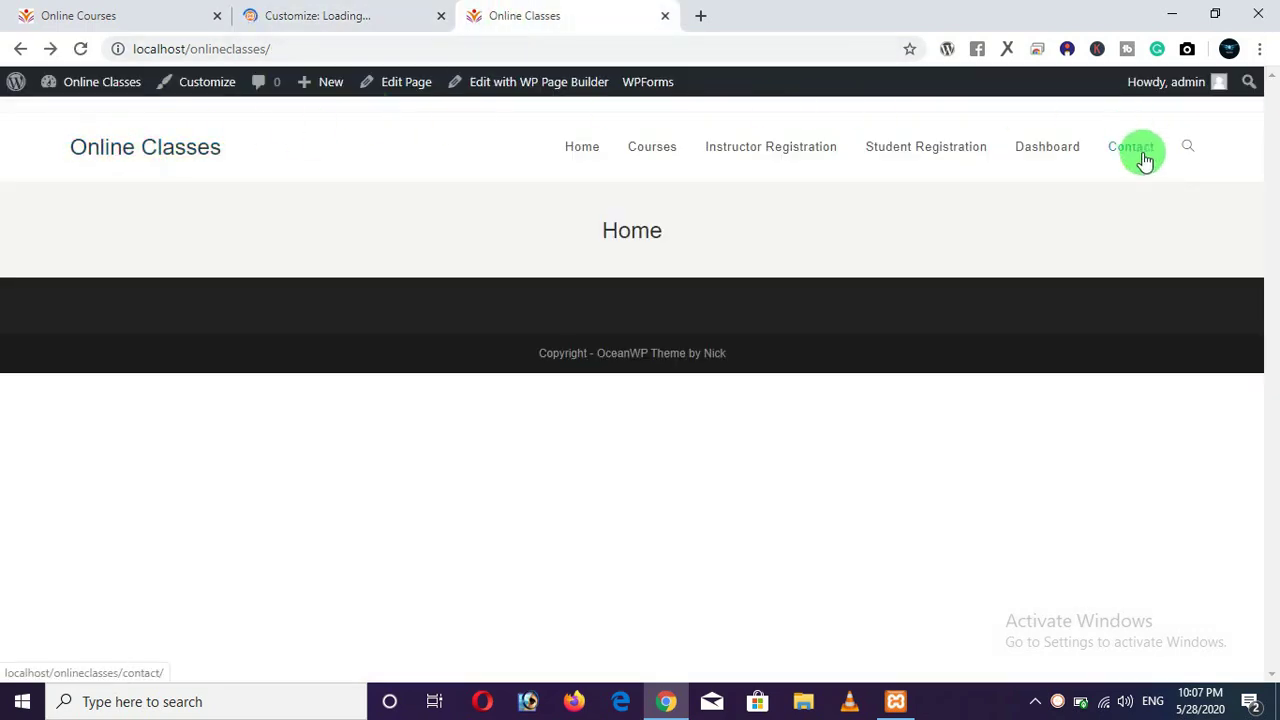
click(345, 23)
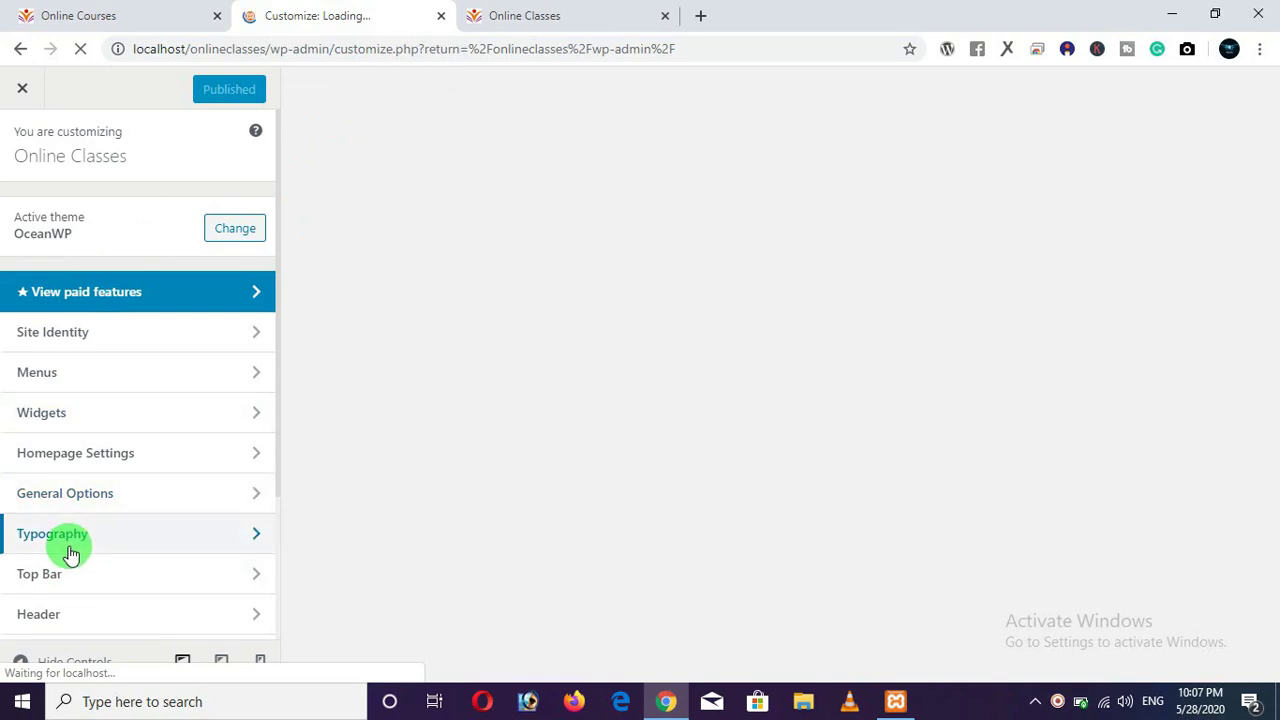
scroll(70, 553, down, 2)
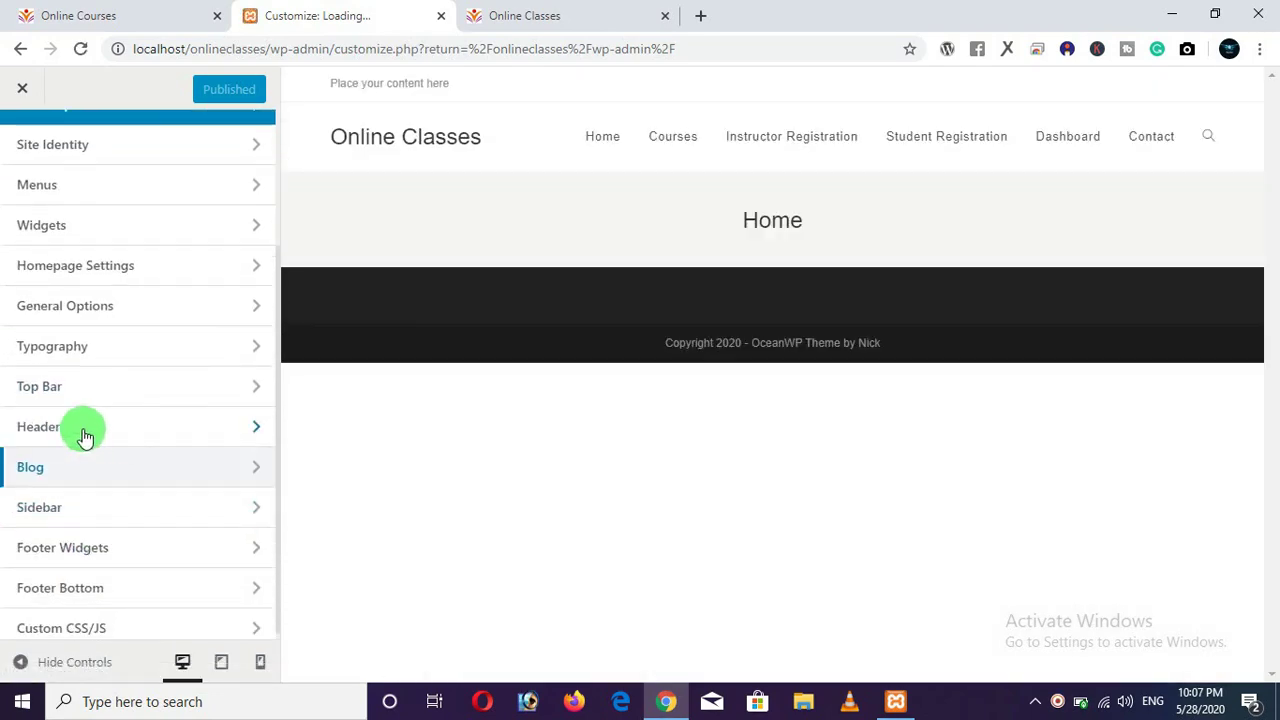
scroll(97, 287, up, 1)
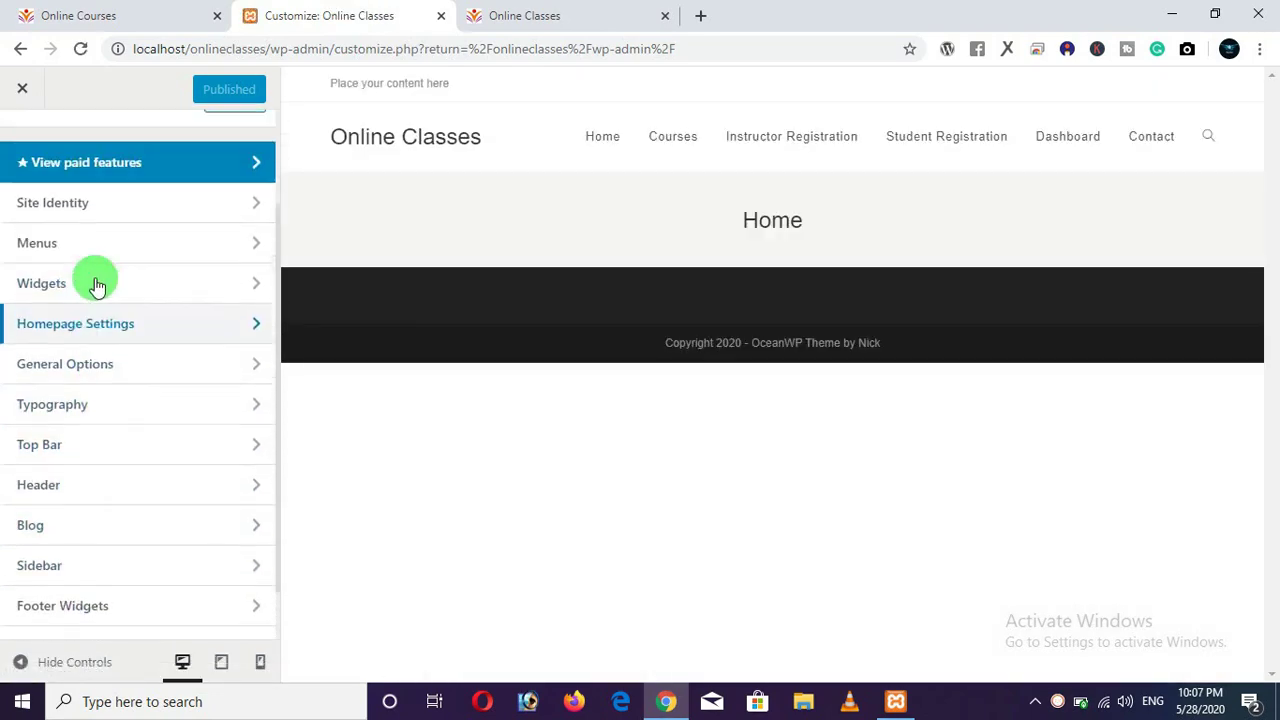
scroll(97, 287, up, 1)
click(108, 538)
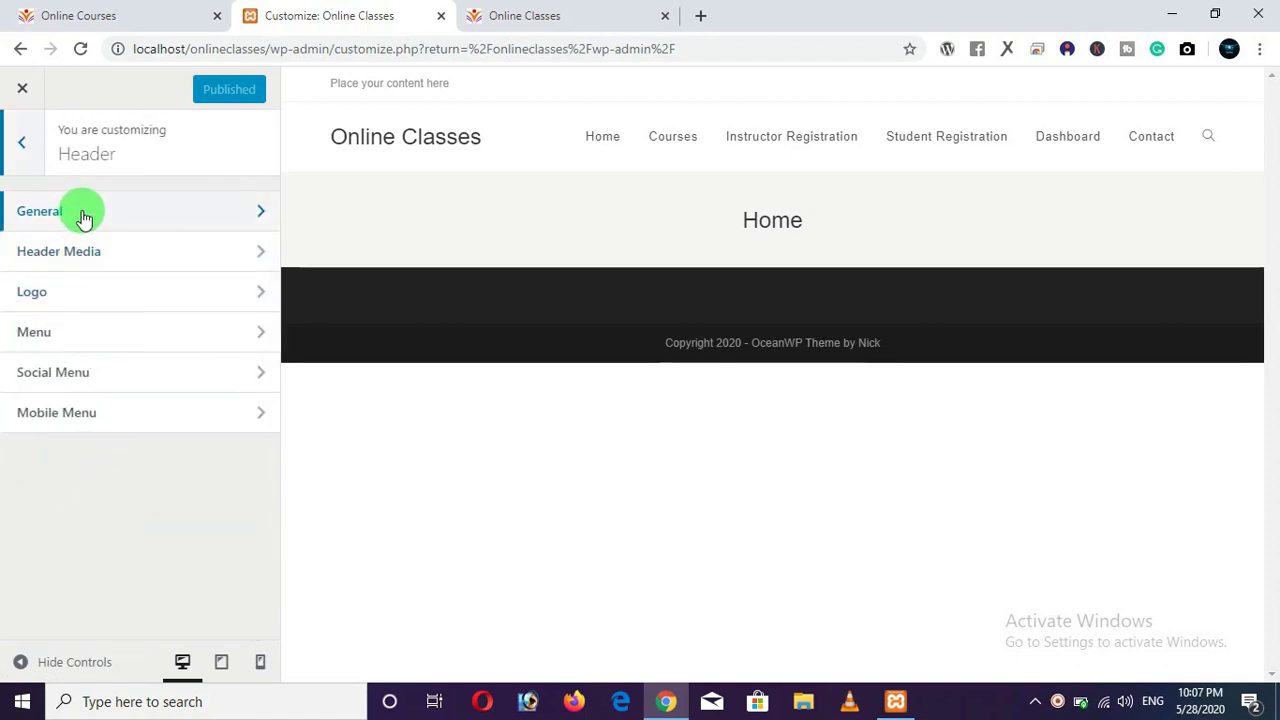
Upload the open-book education logo image and select it as the site logo.
click(80, 302)
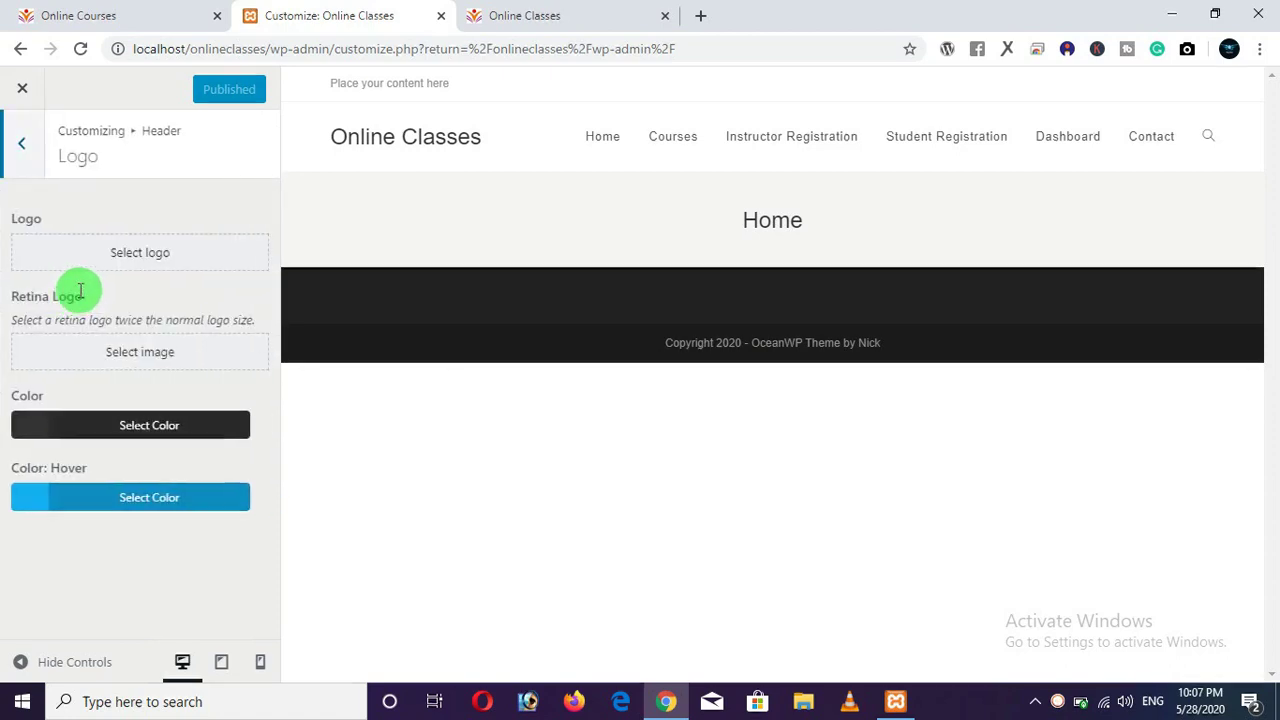
click(145, 262)
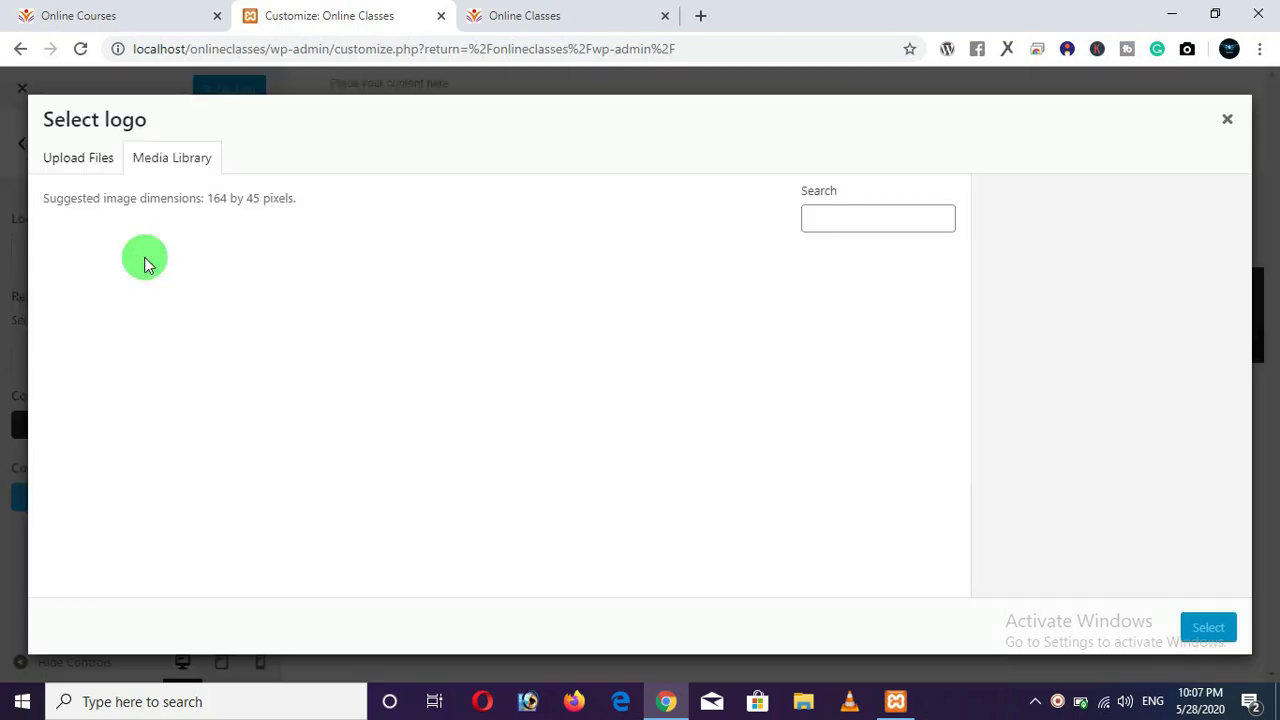
click(72, 168)
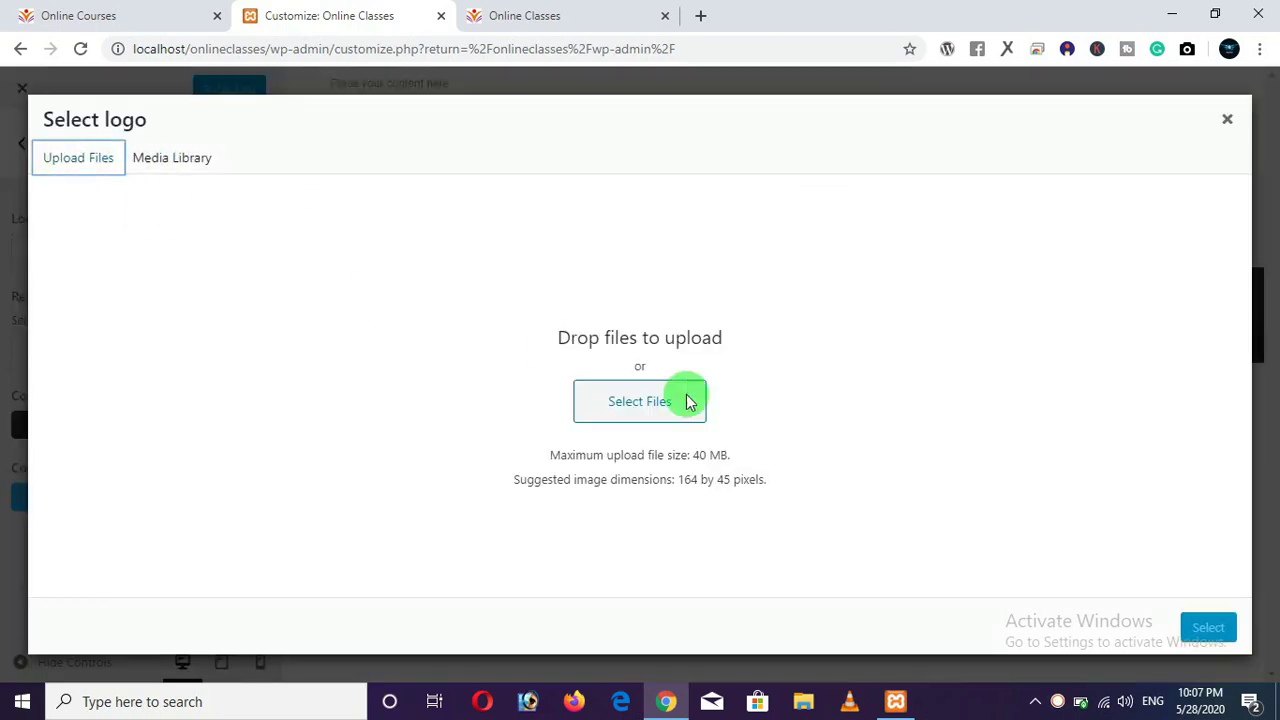
click(645, 400)
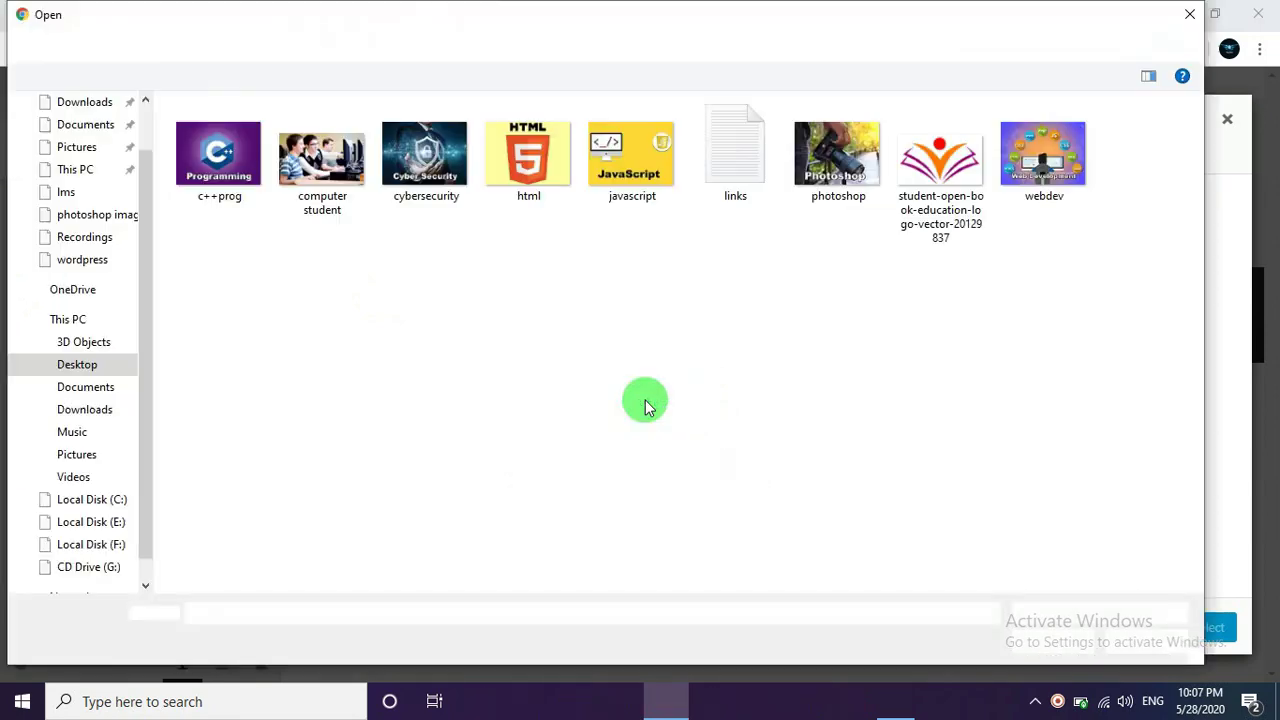
click(924, 184)
click(1050, 640)
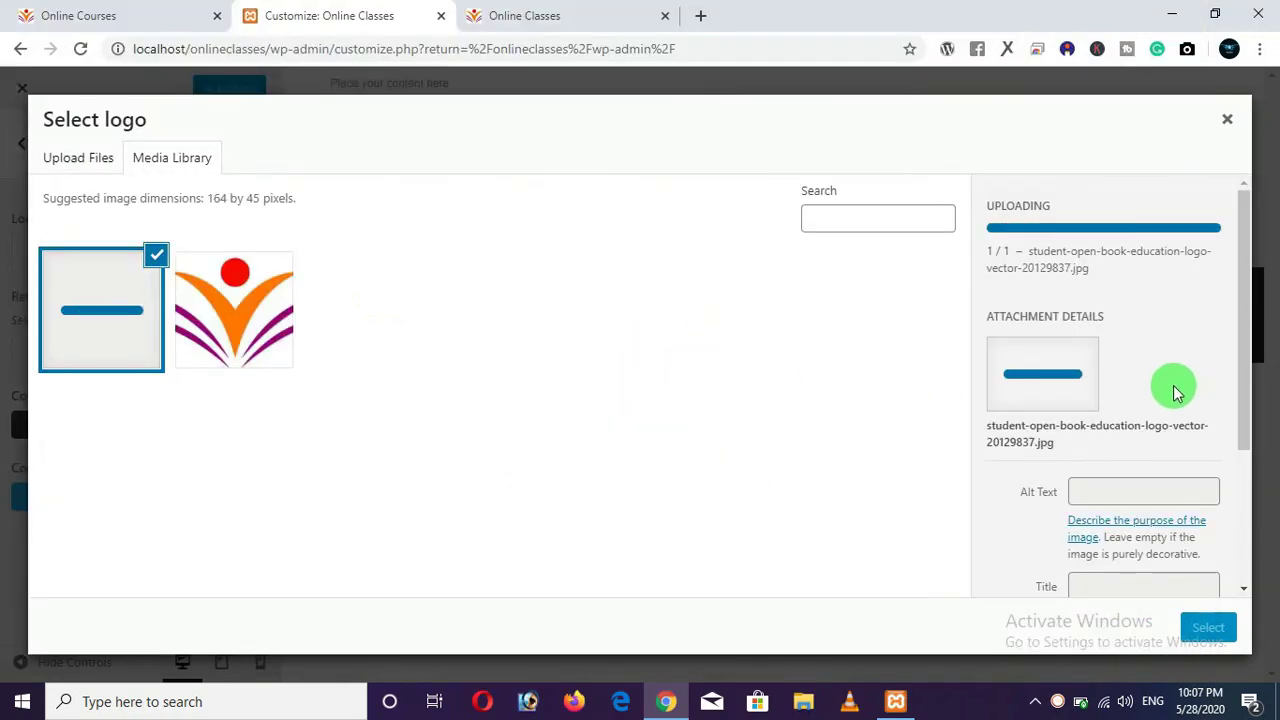
click(1206, 628)
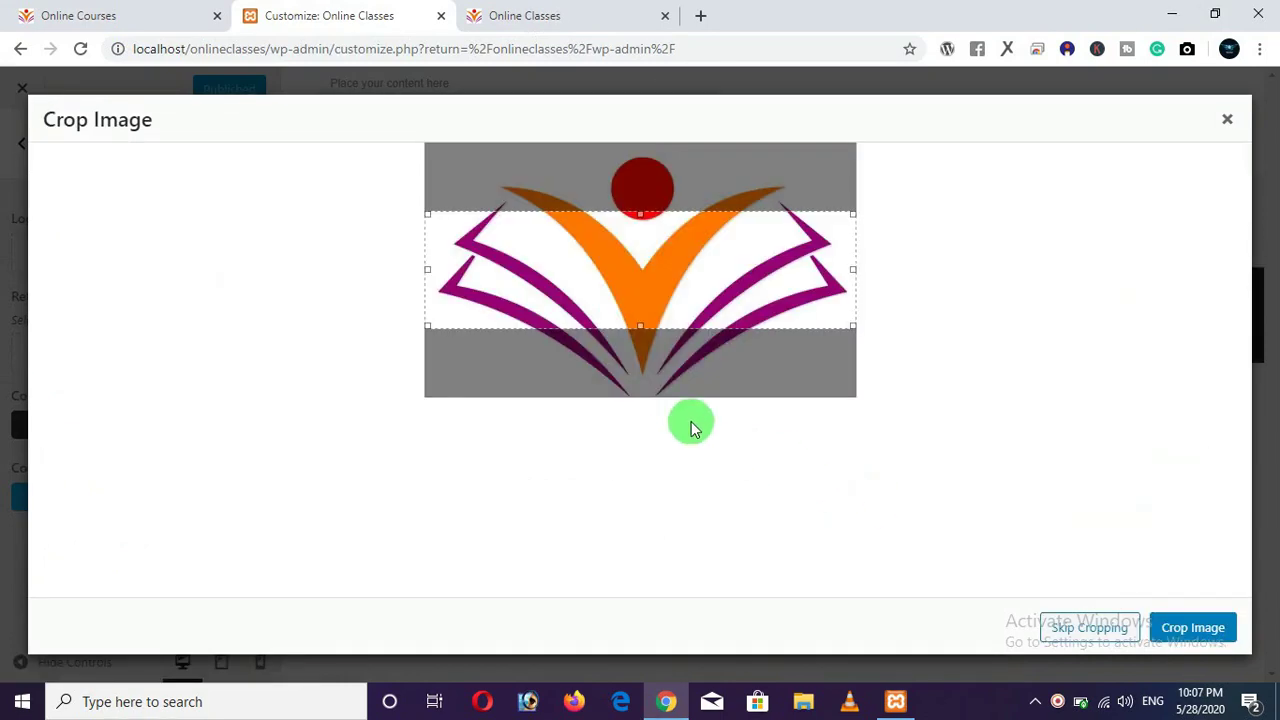
Crop the logo to include its bottom and red dot, trimming thin side strips.
drag(635, 325, 643, 414)
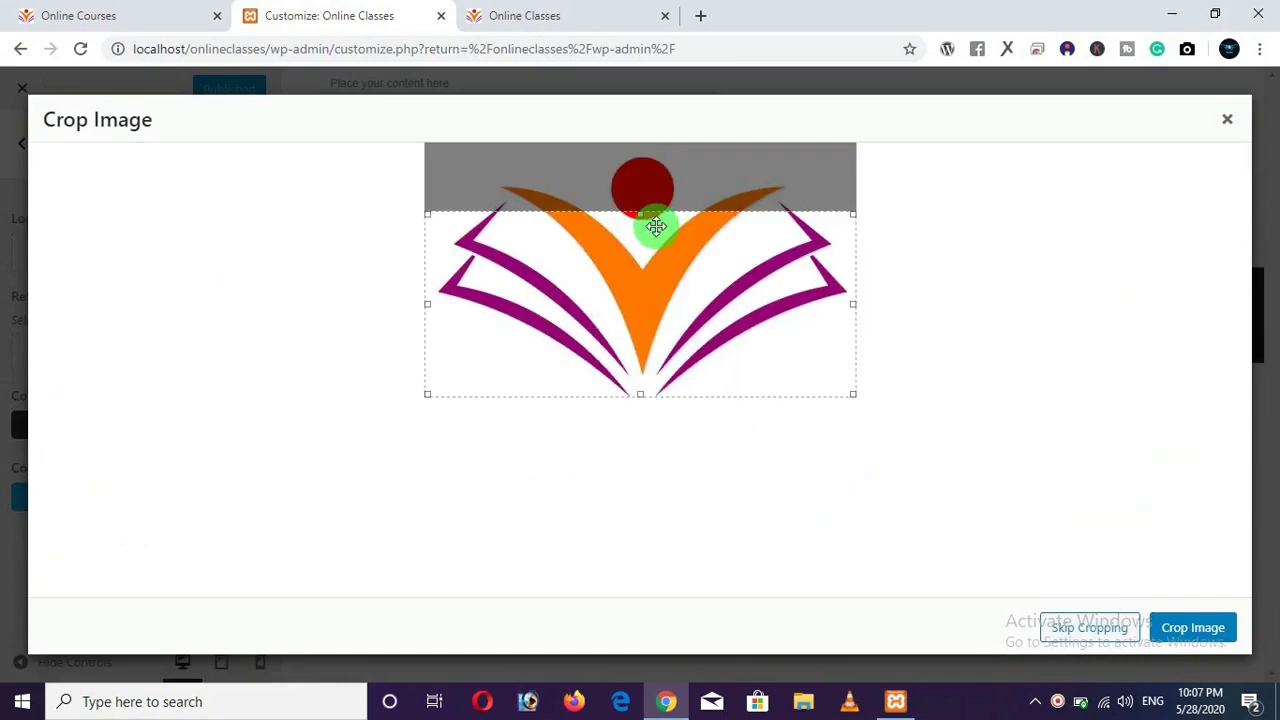
drag(643, 211, 640, 149)
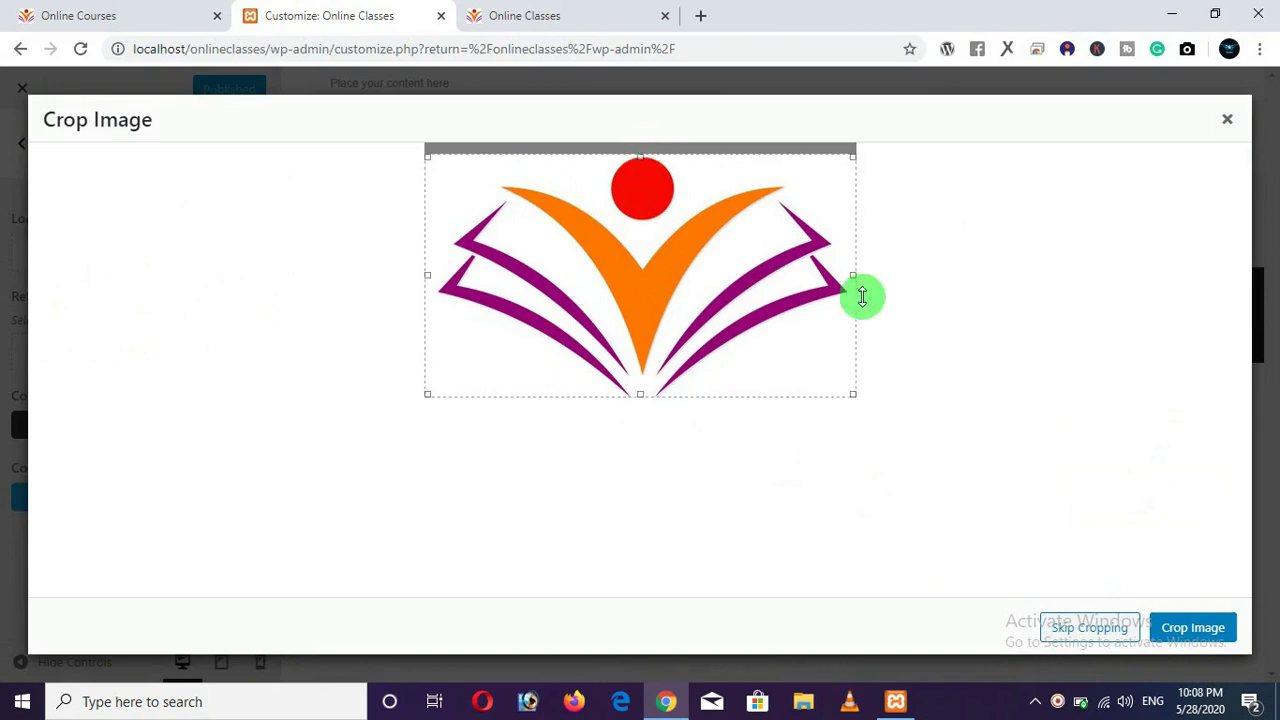
drag(431, 280, 439, 279)
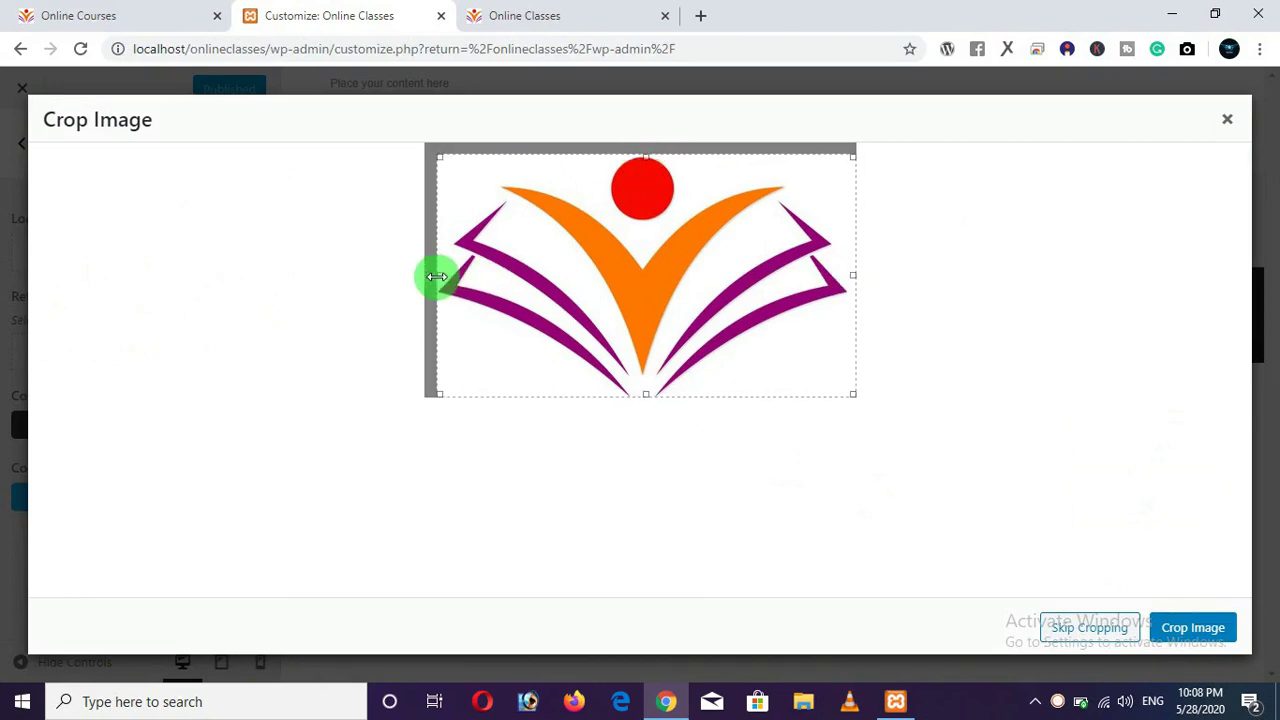
drag(860, 280, 849, 275)
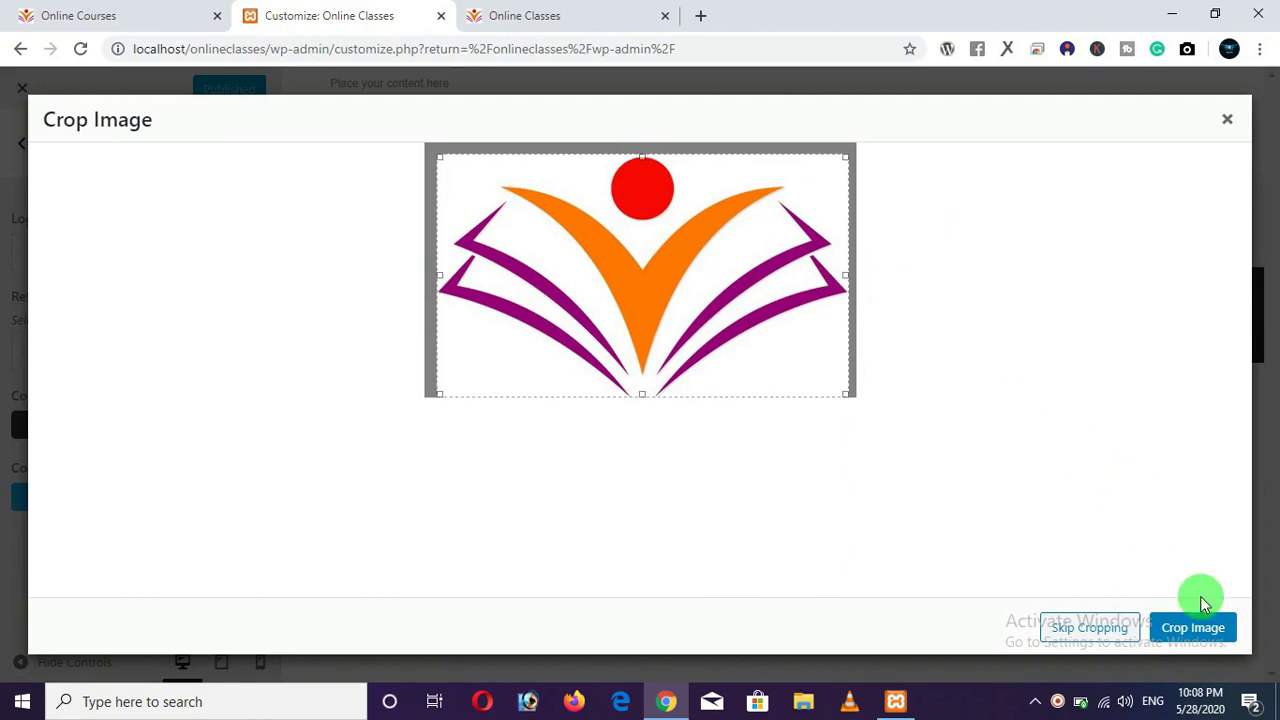
click(1180, 630)
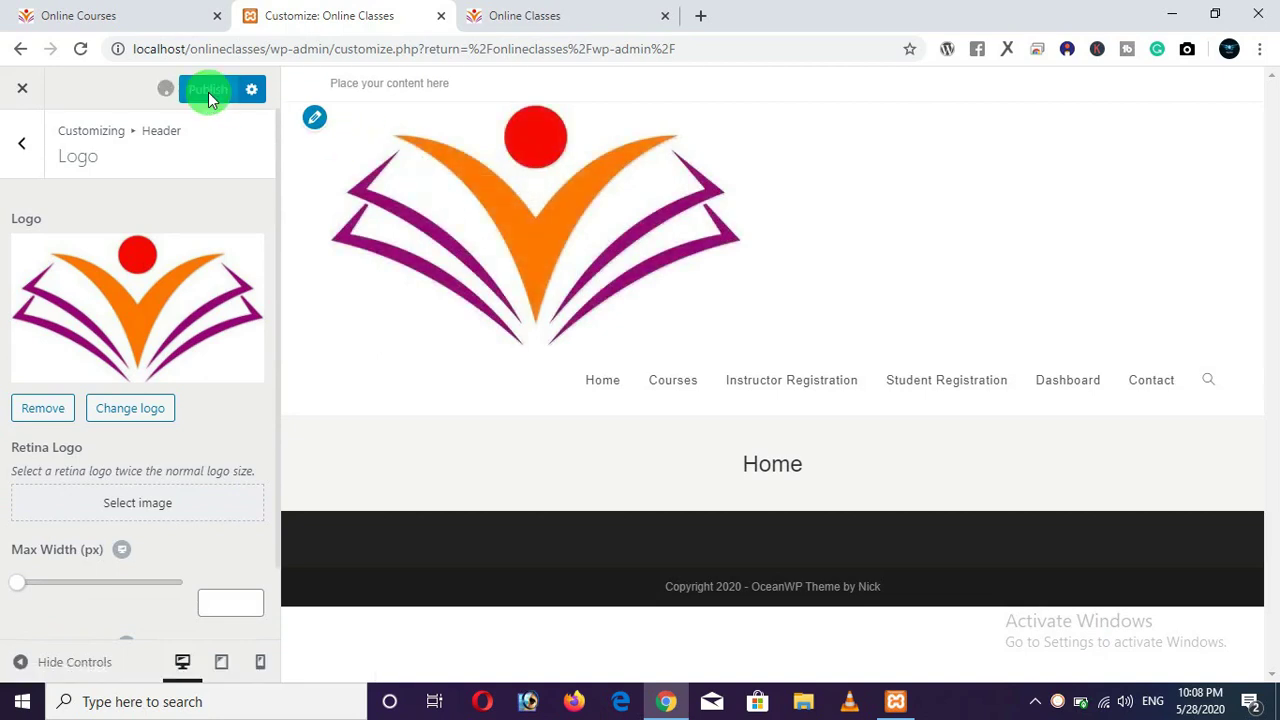
Check the new logo on the live site, then set Logo Max Width to 132 px.
click(532, 20)
click(81, 48)
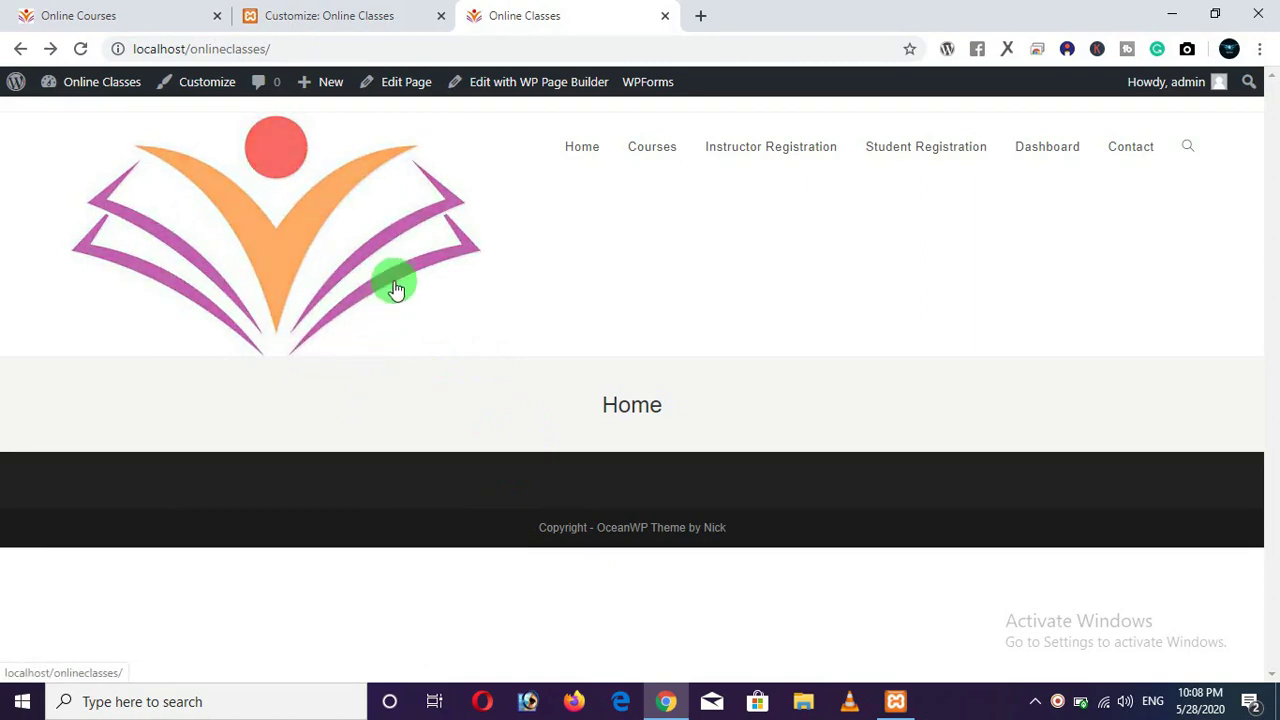
click(149, 18)
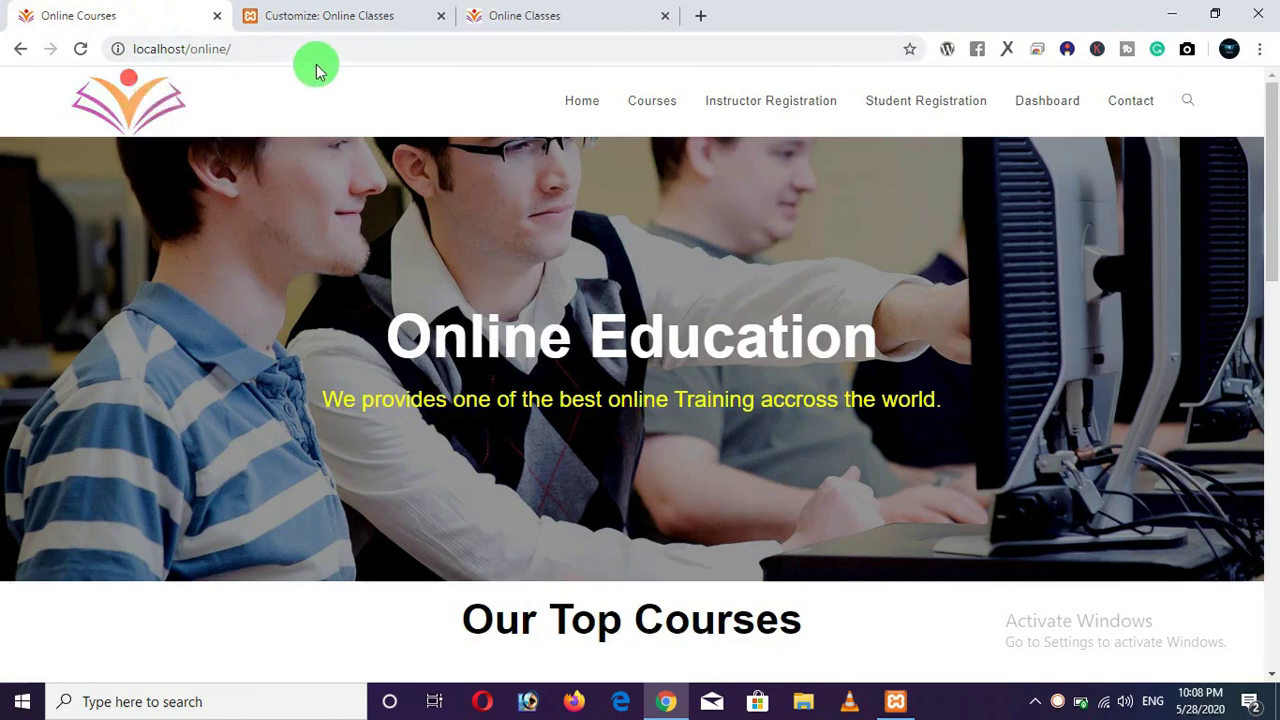
click(380, 18)
scroll(174, 414, down, 1)
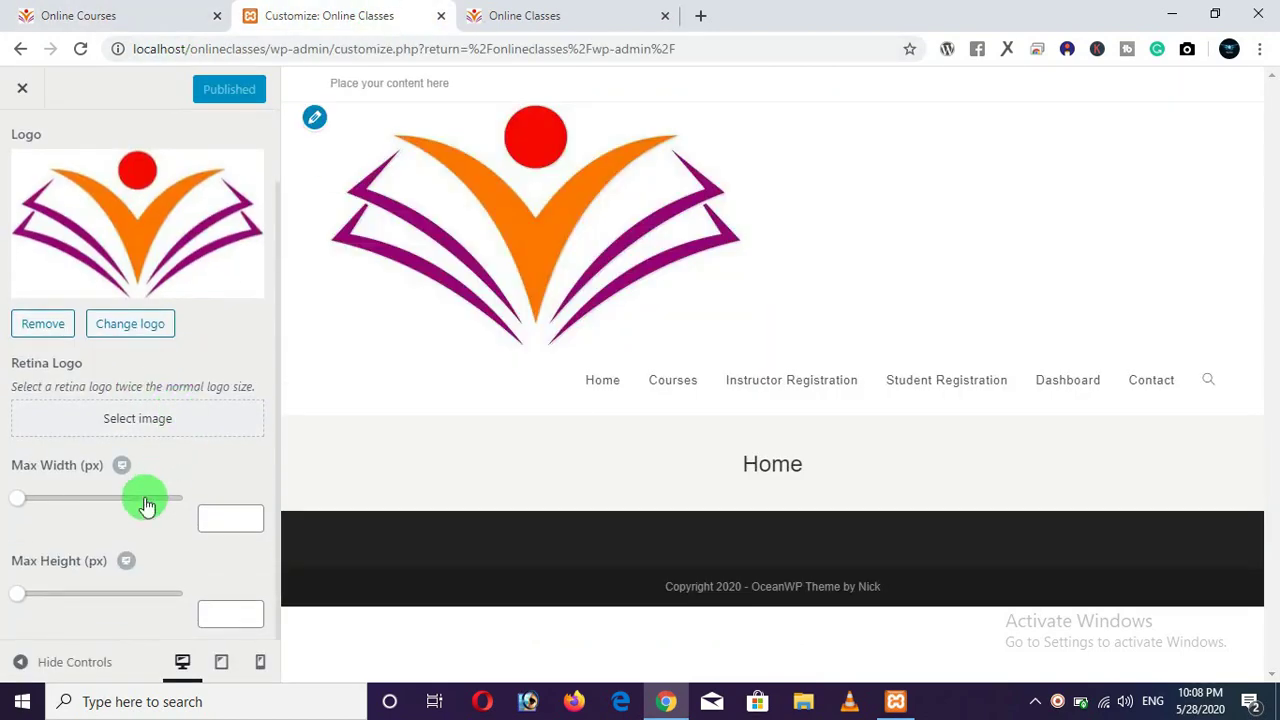
drag(22, 507, 51, 508)
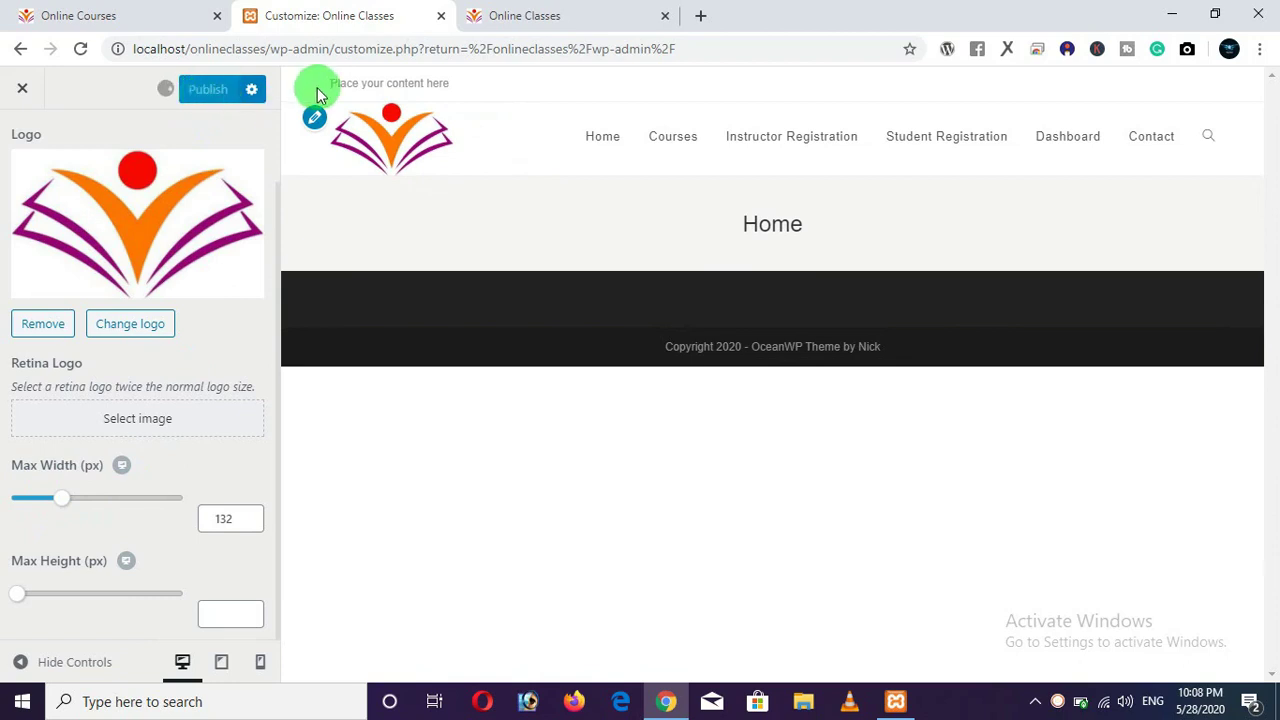
Compare the Online Classes and Online Courses home pages, then return to the Header settings list.
drag(514, 29, 300, 22)
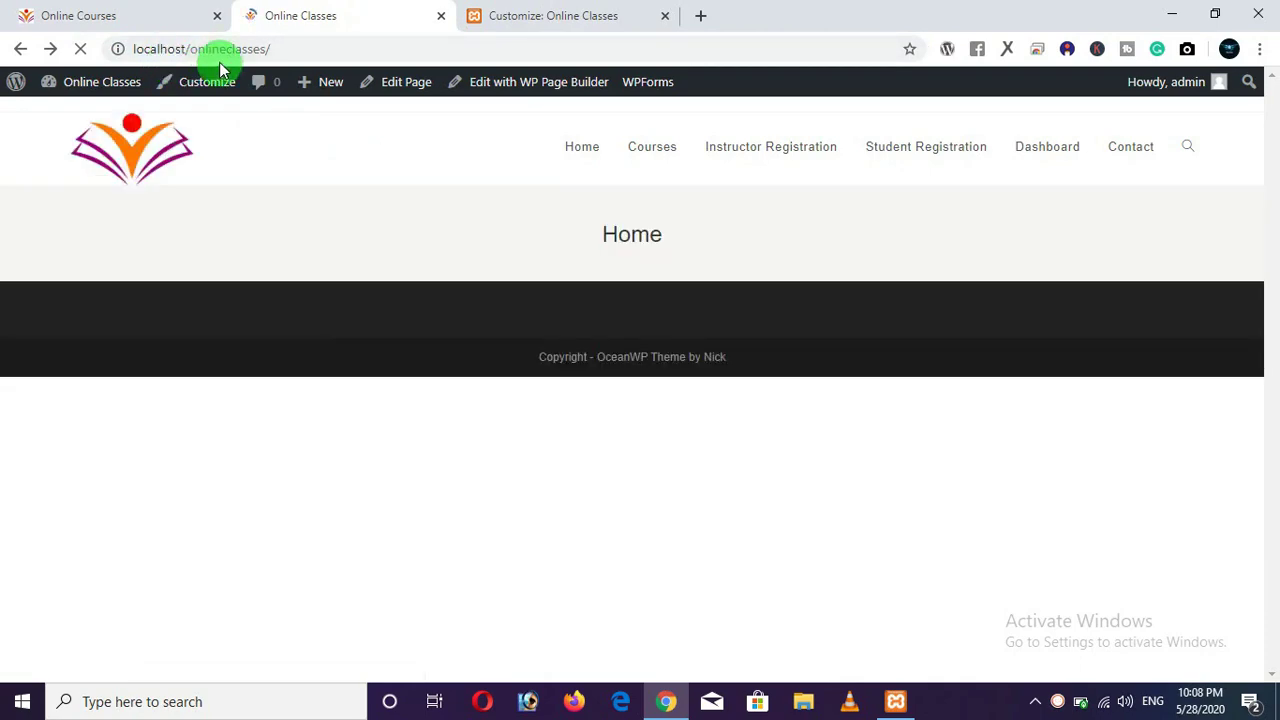
click(183, 22)
click(300, 16)
click(186, 23)
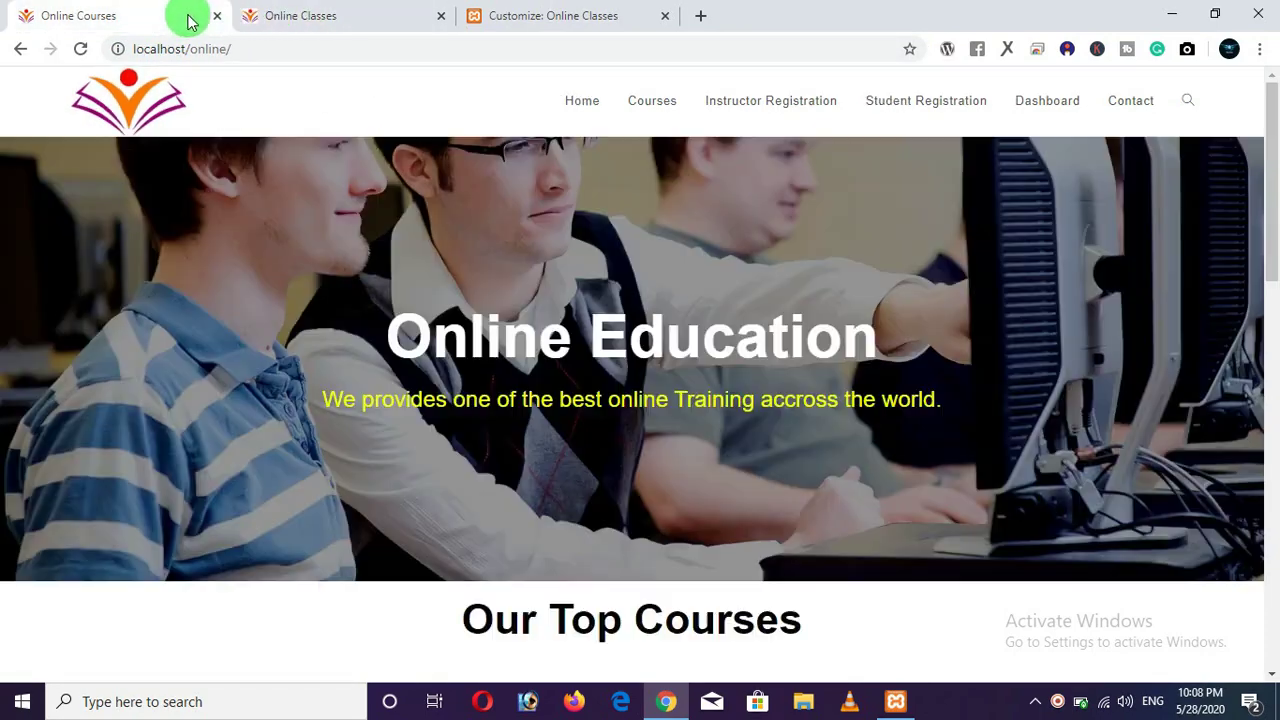
click(270, 22)
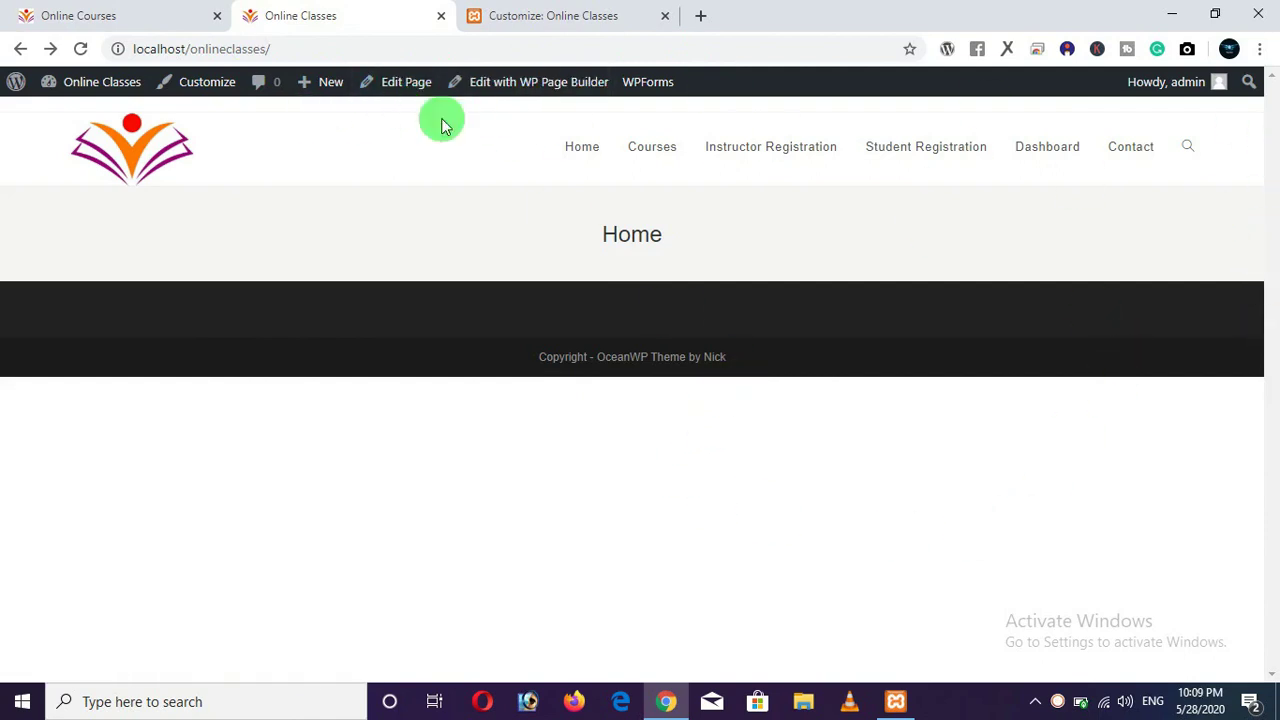
click(138, 26)
click(266, 28)
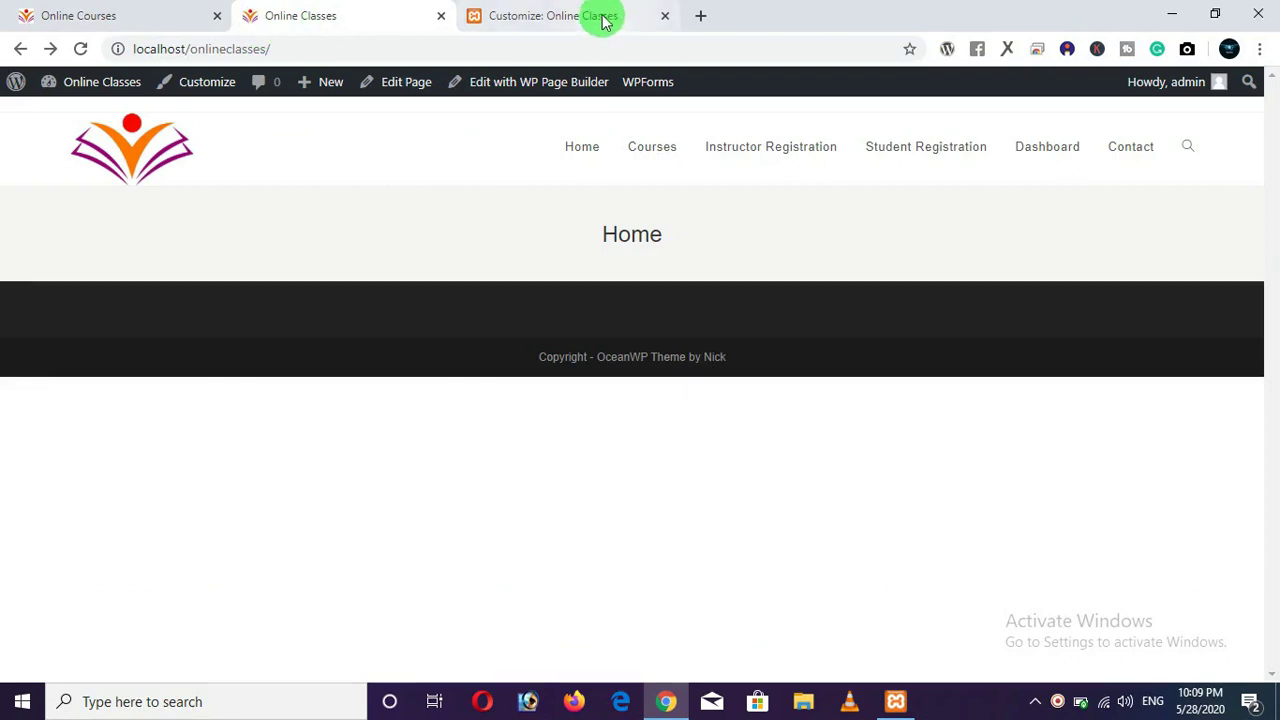
click(603, 18)
drag(306, 20, 746, 12)
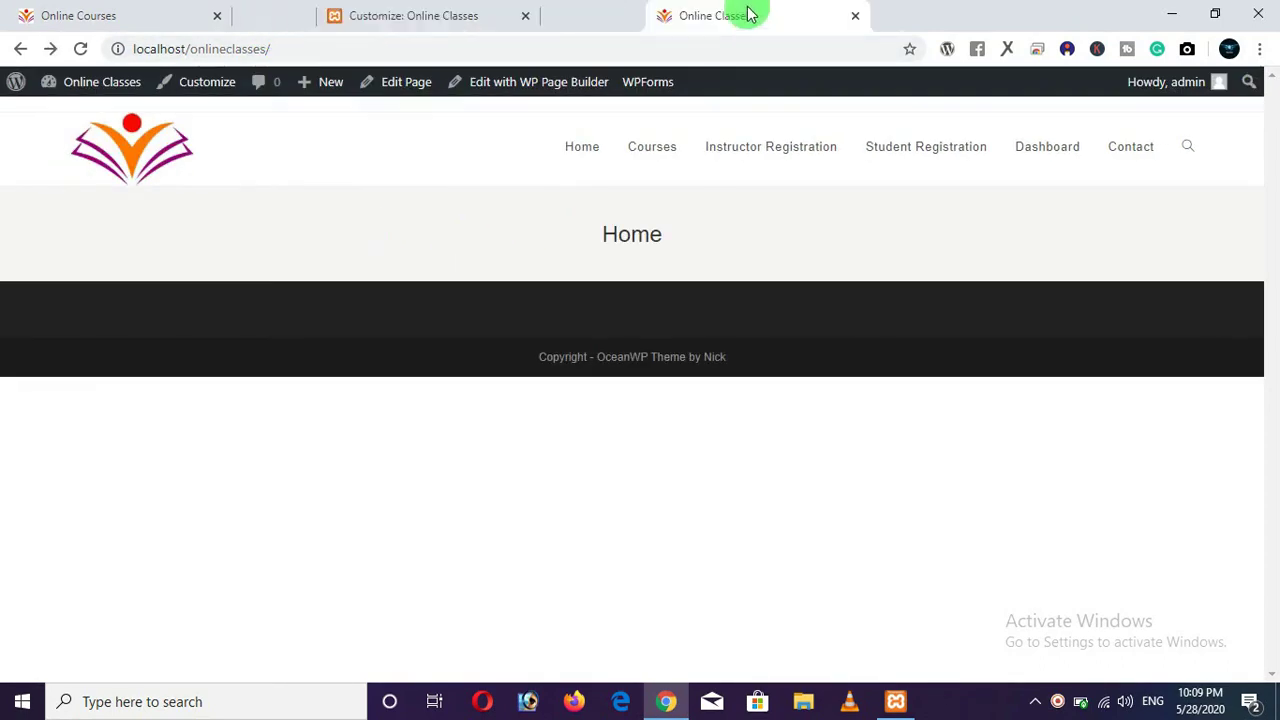
click(403, 14)
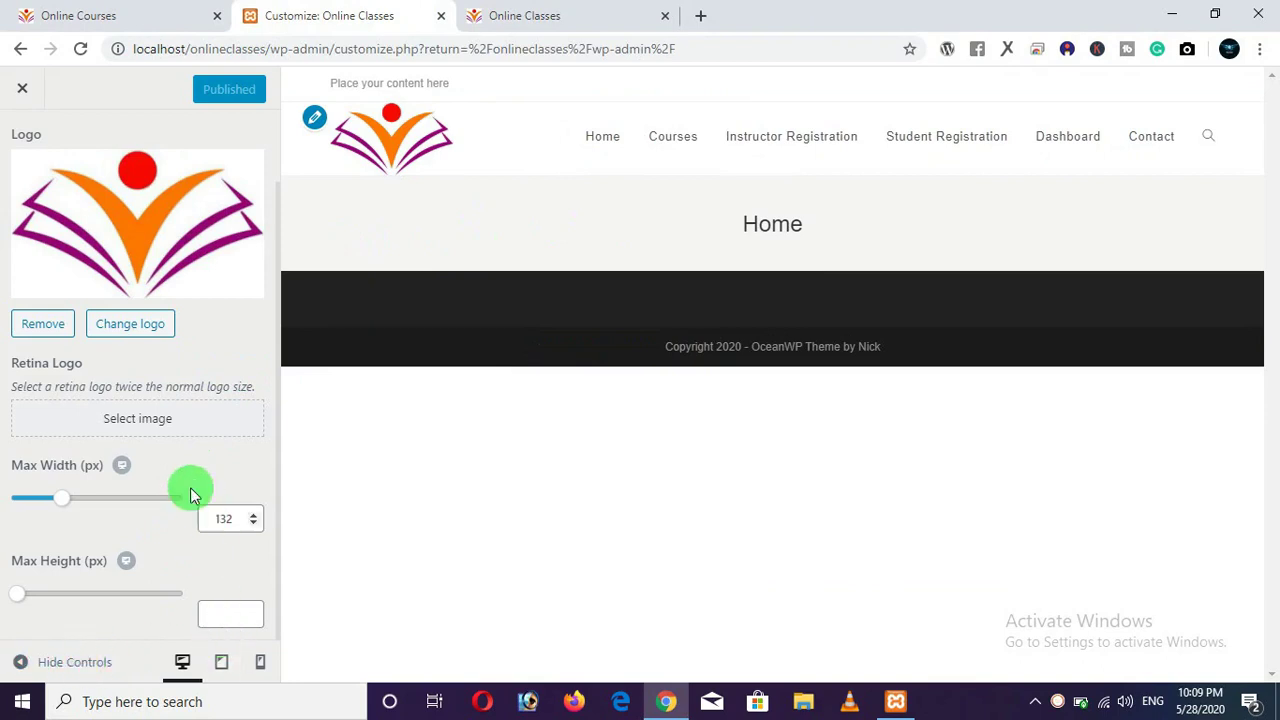
scroll(135, 445, up, 1)
click(22, 143)
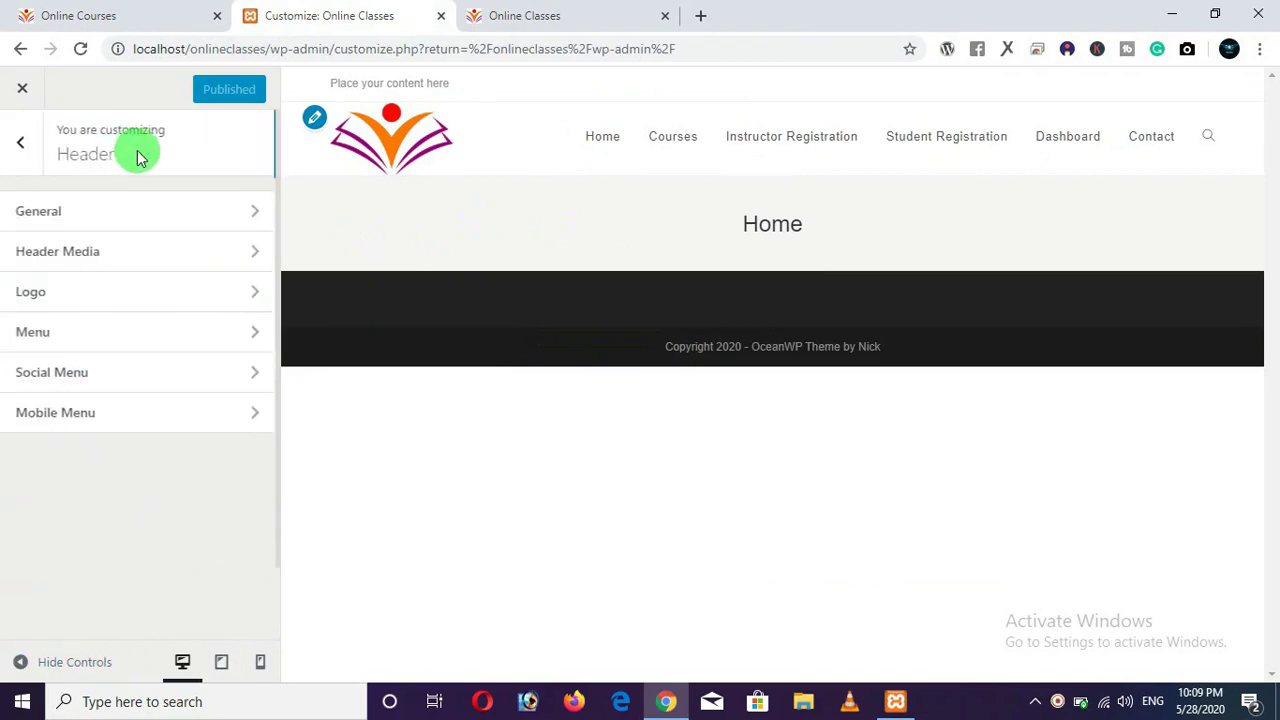
Load the Online Classes home page at localhost/onlineclasses.
click(506, 18)
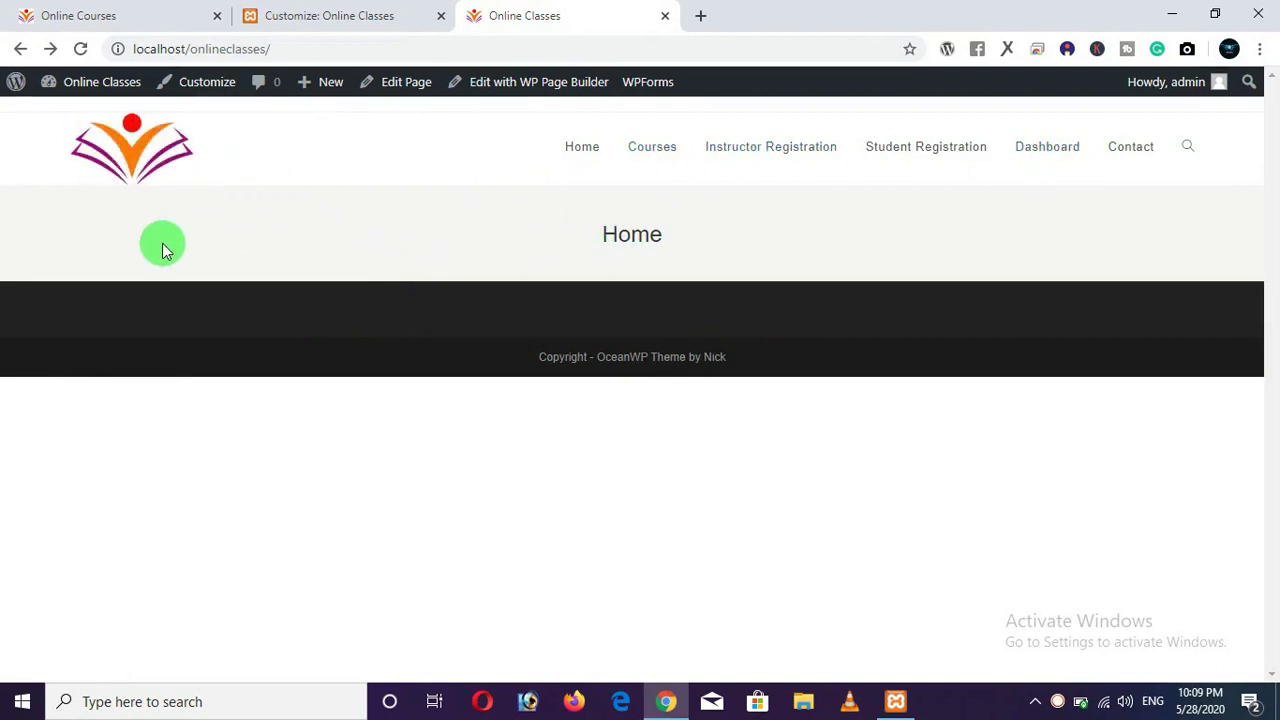
click(143, 20)
click(388, 18)
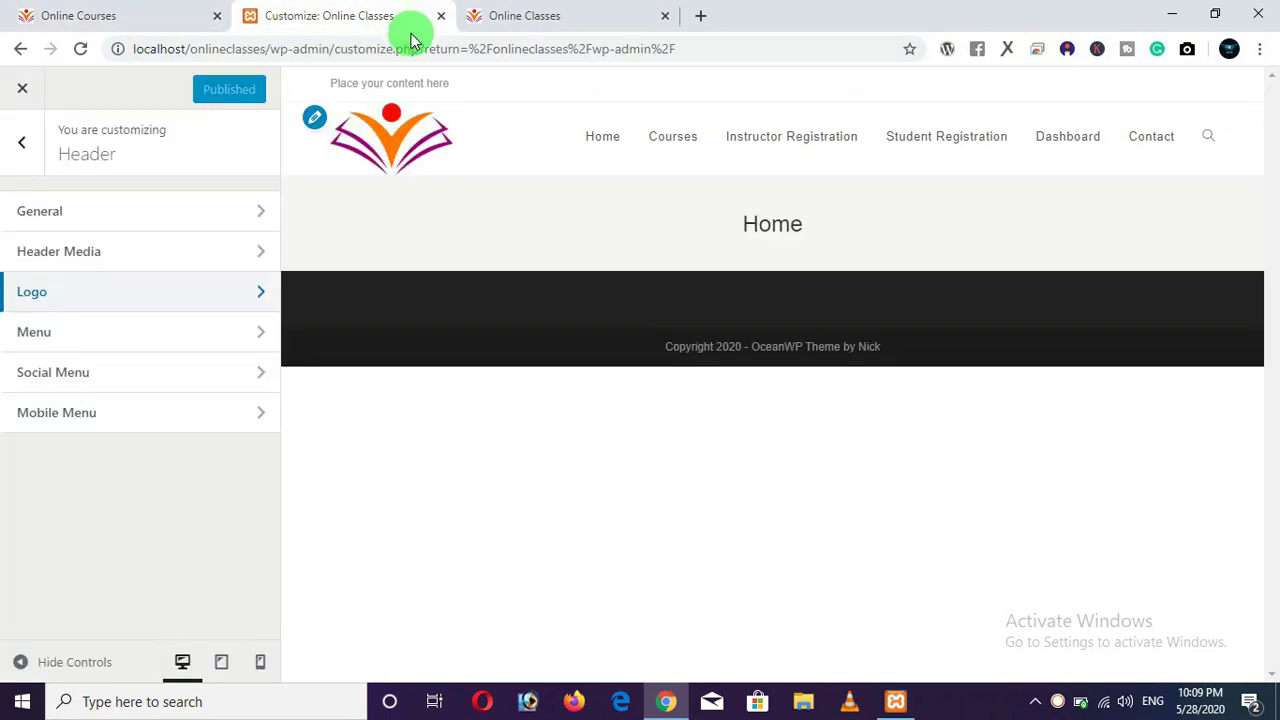
click(478, 24)
click(425, 22)
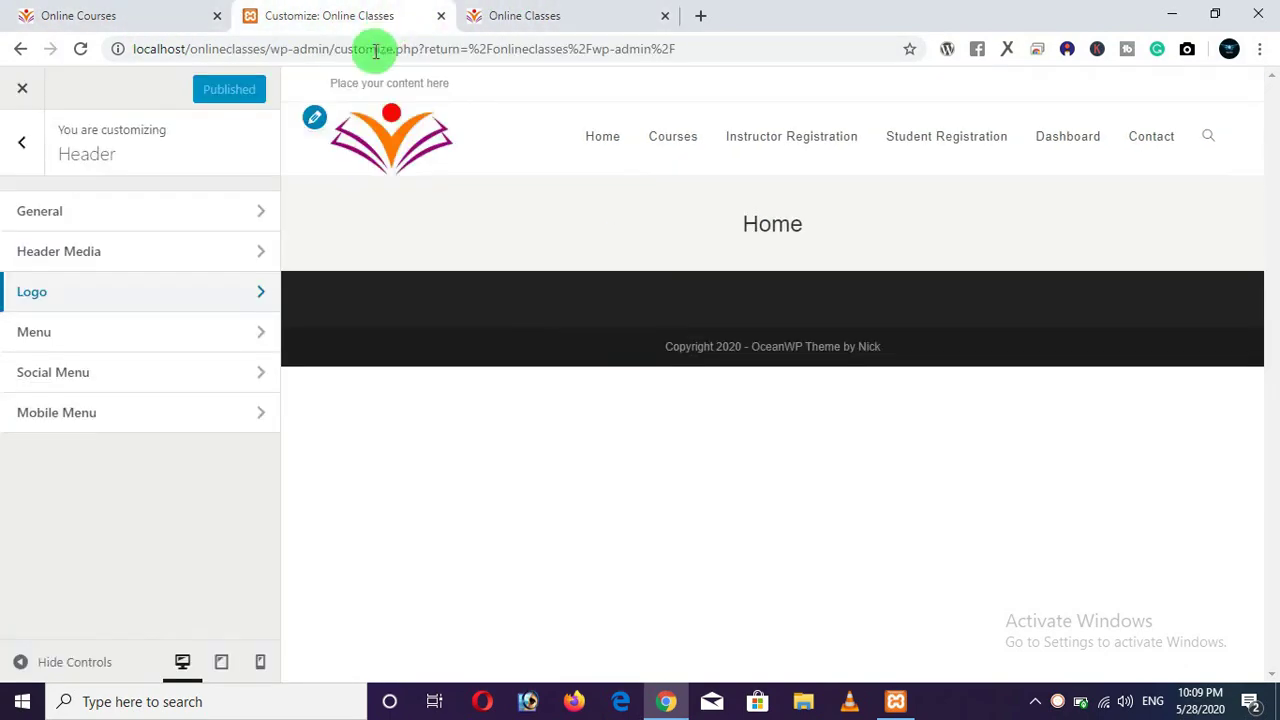
drag(266, 49, 800, 103)
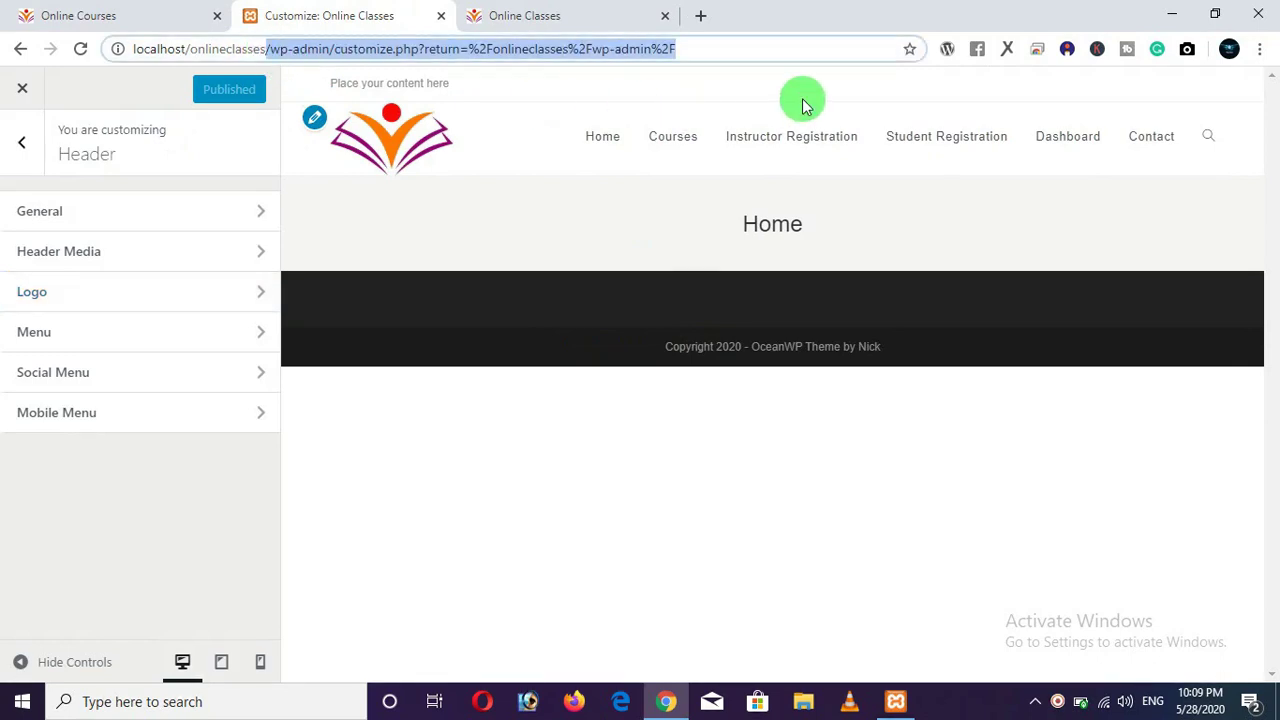
key(BackSpace)
key(Return)
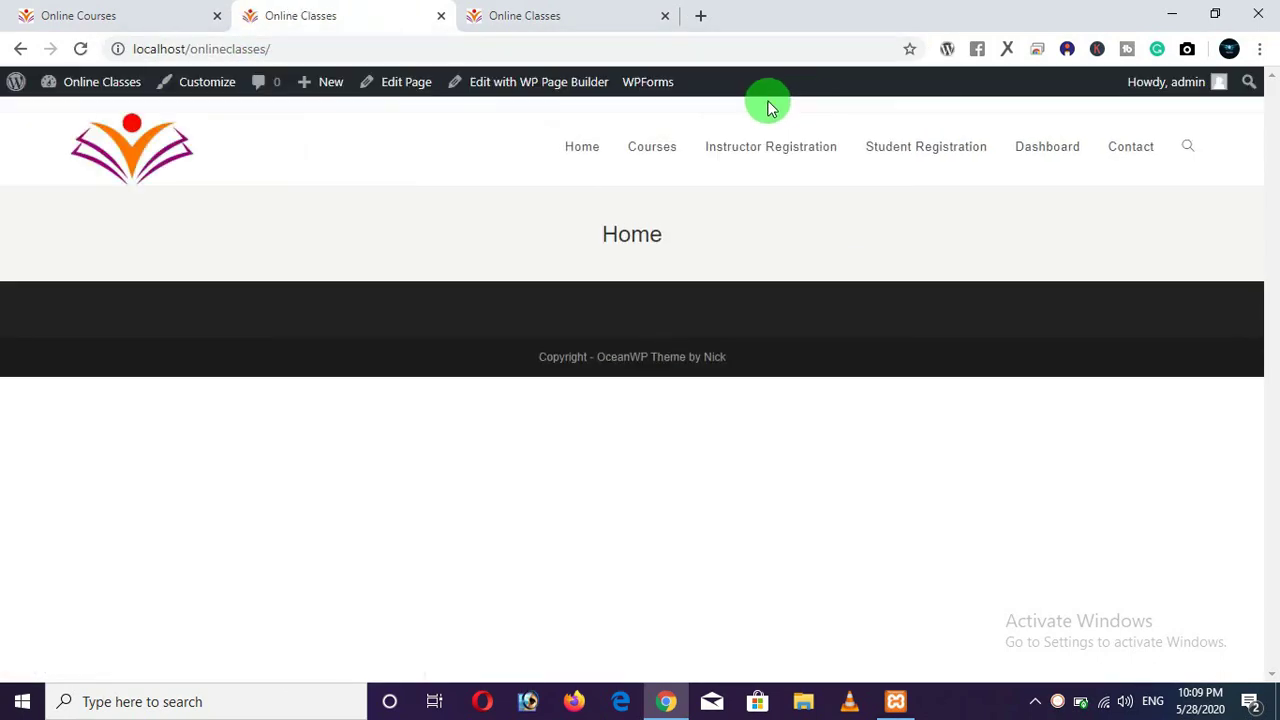
Open the Home page in WP Page Builder, add a 1-column row and show its Style settings.
click(545, 90)
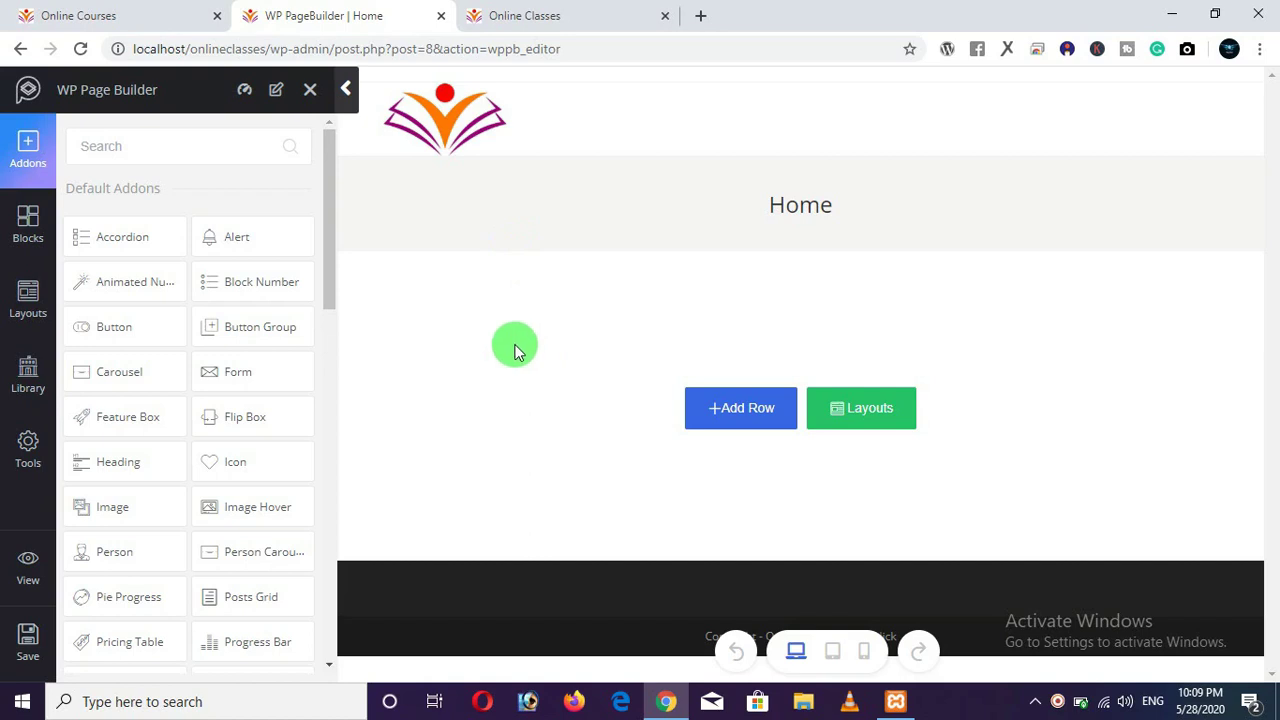
click(728, 408)
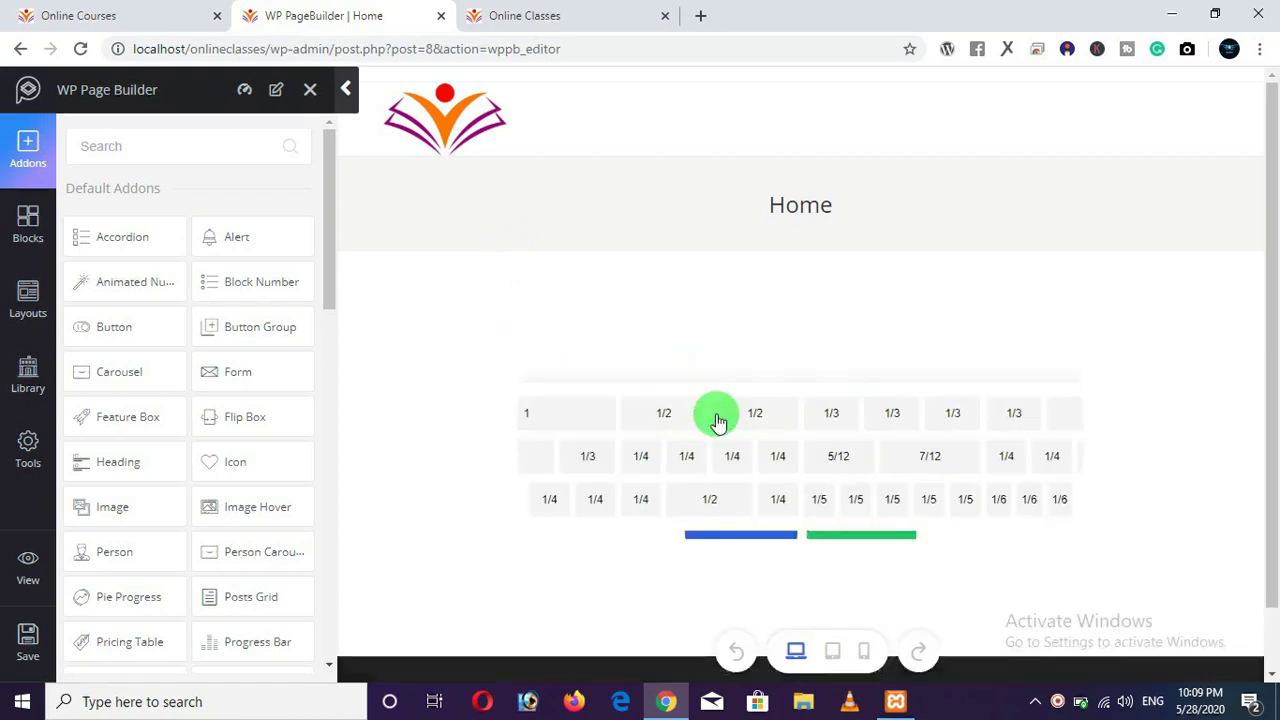
click(536, 414)
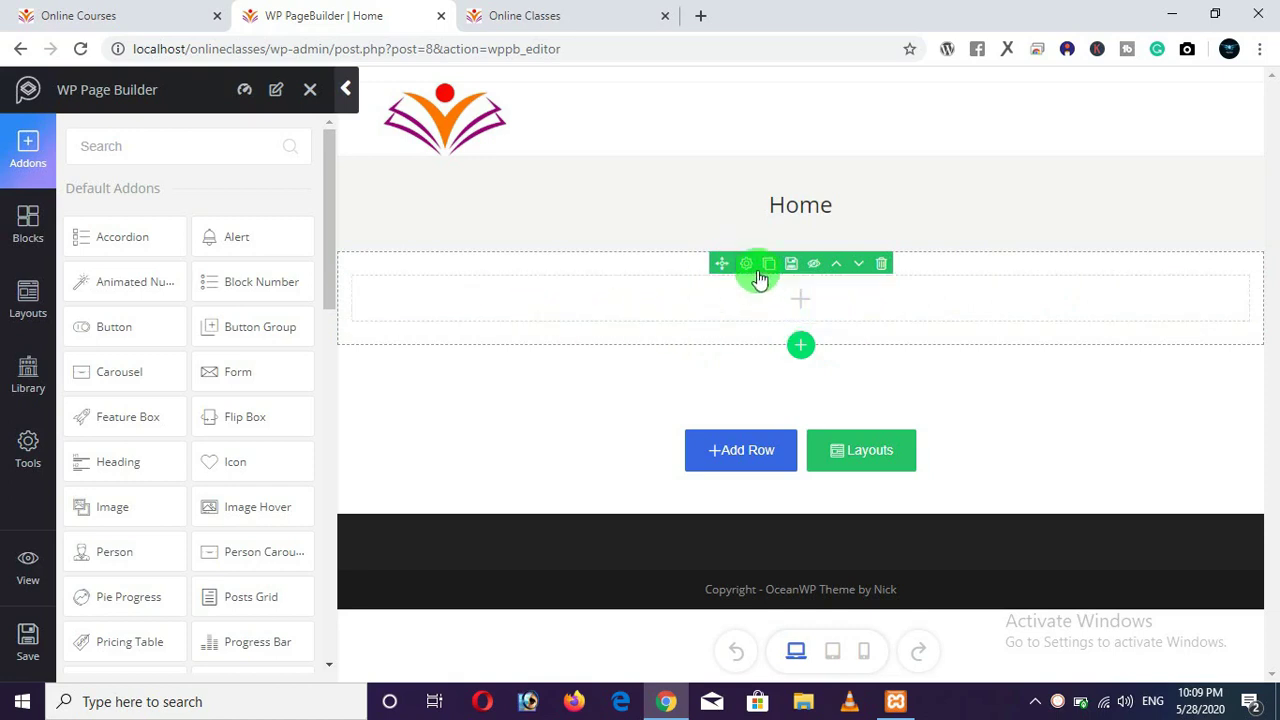
click(746, 265)
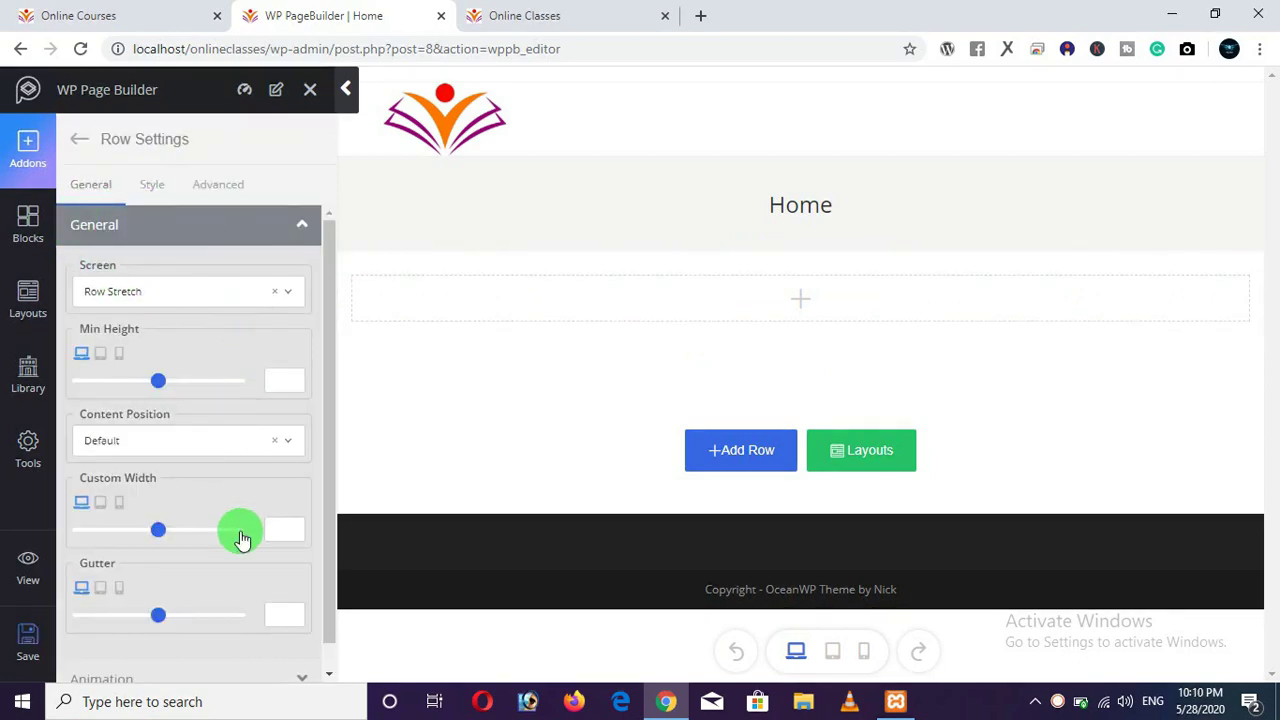
click(152, 199)
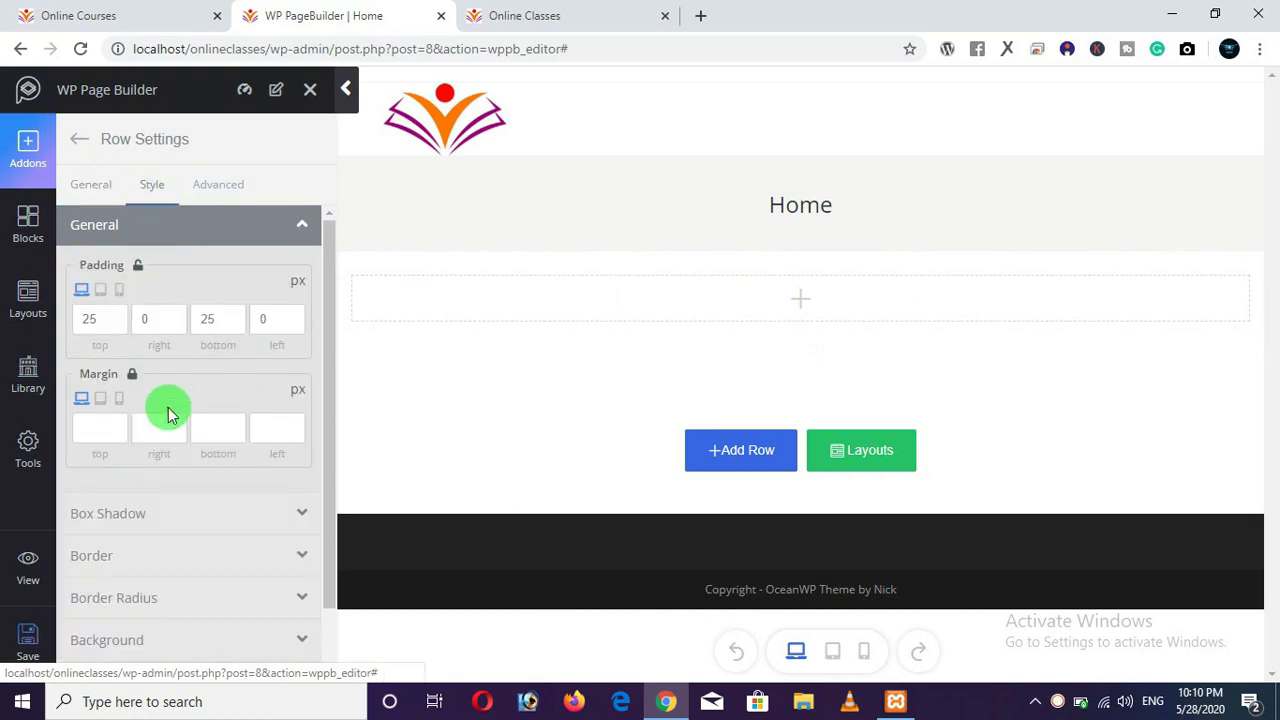
scroll(175, 418, down, 1)
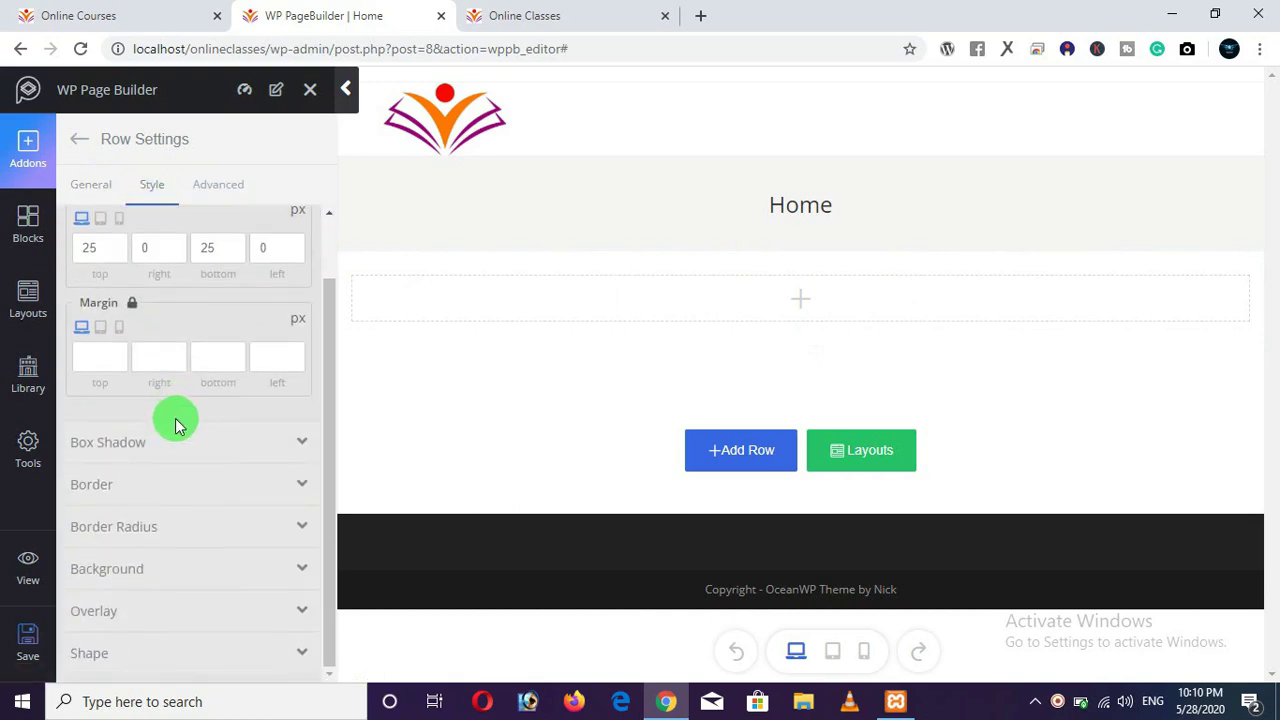
Set the row background type to Image, then upload and insert the 'computer student' photo.
click(168, 568)
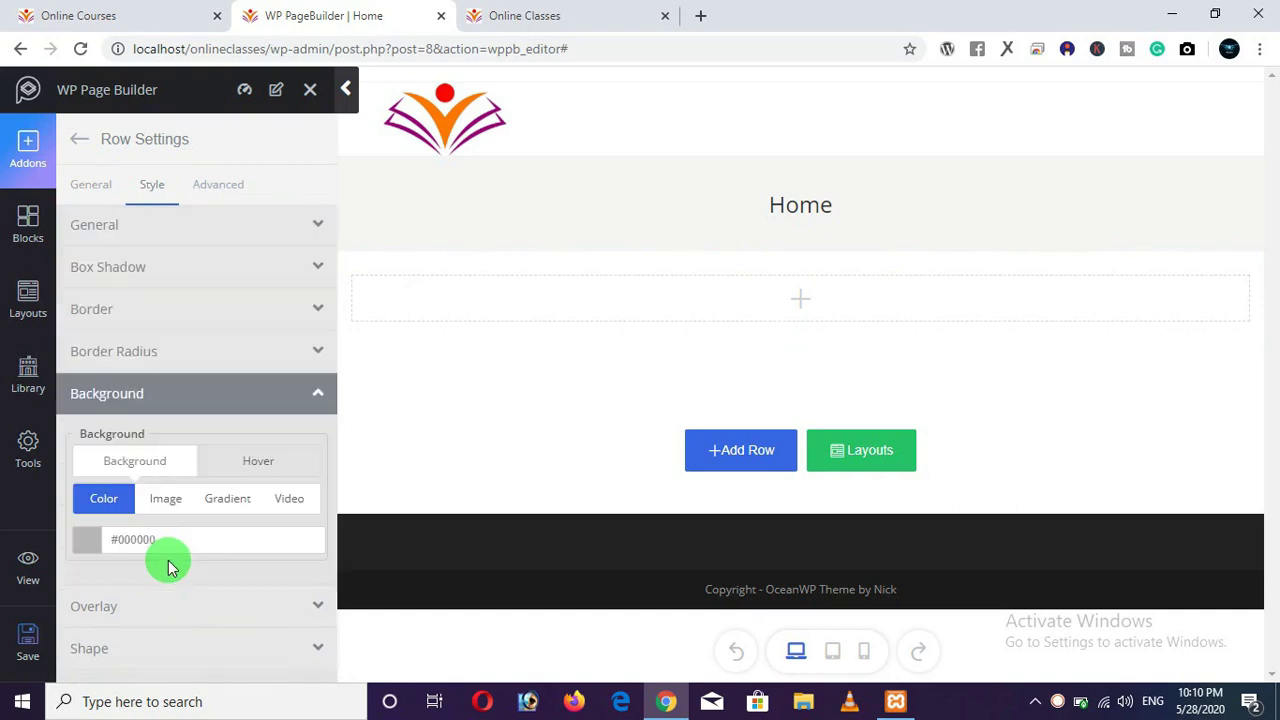
click(168, 500)
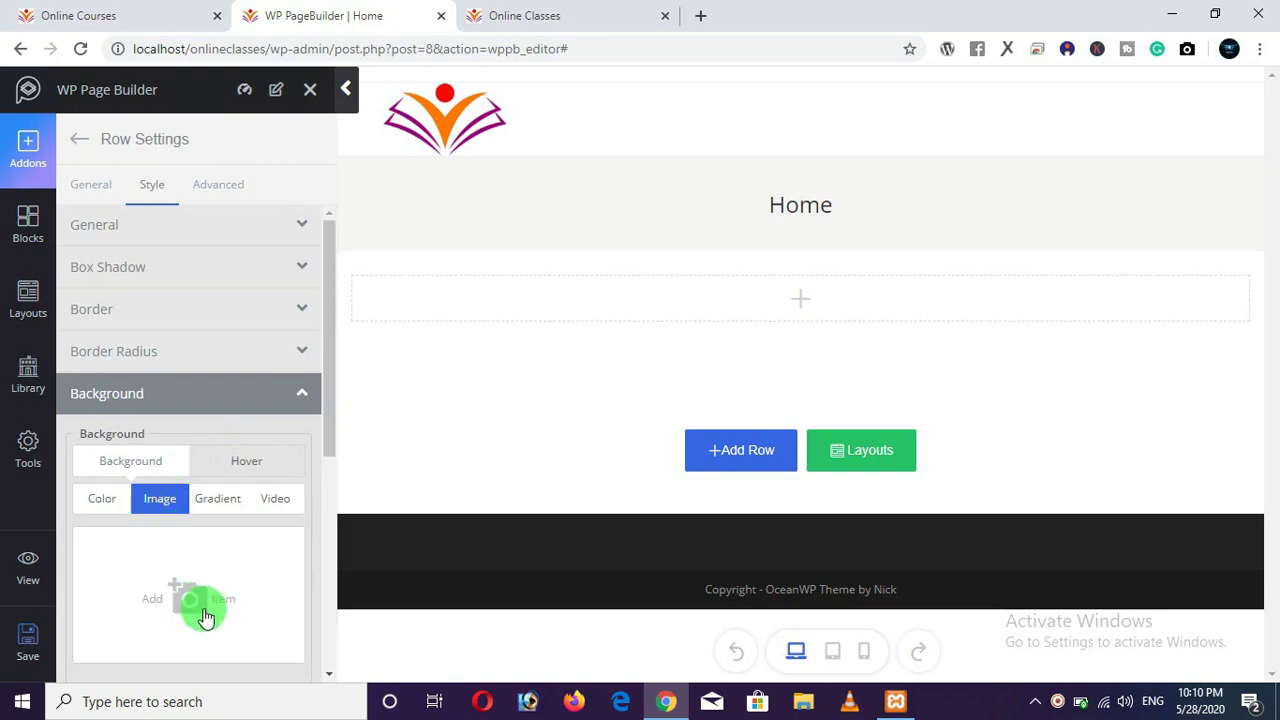
click(170, 571)
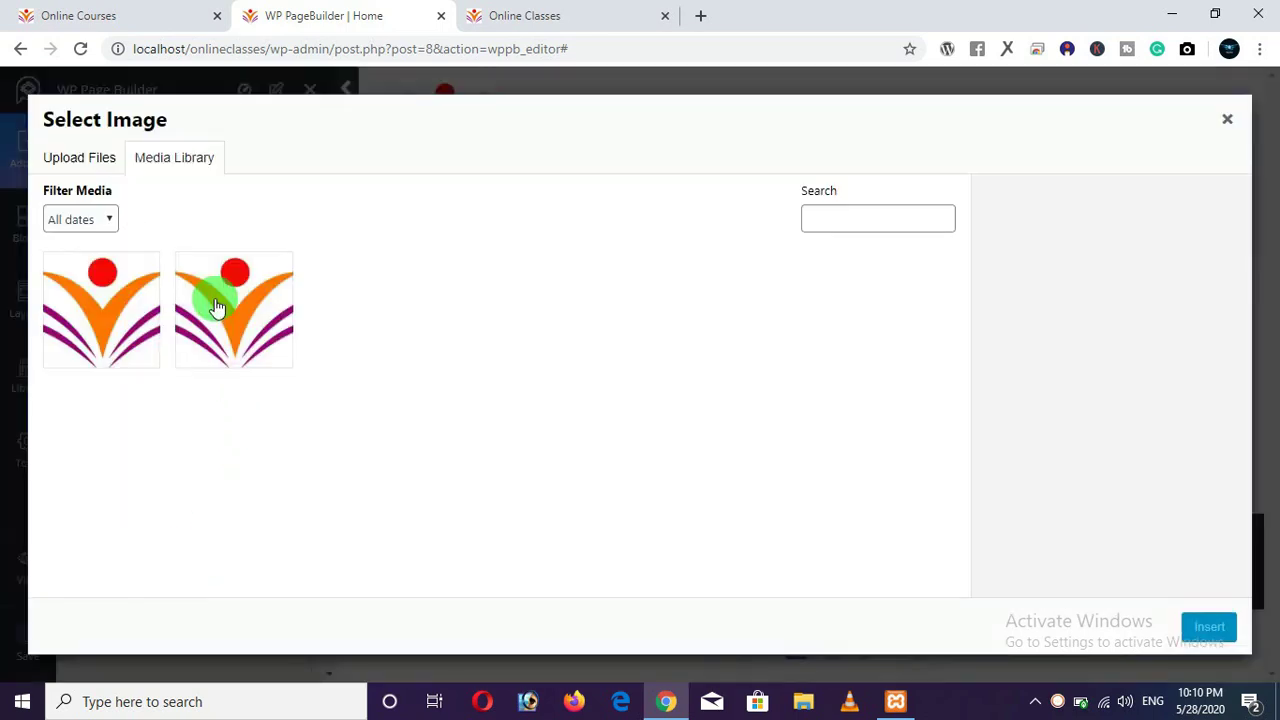
click(76, 166)
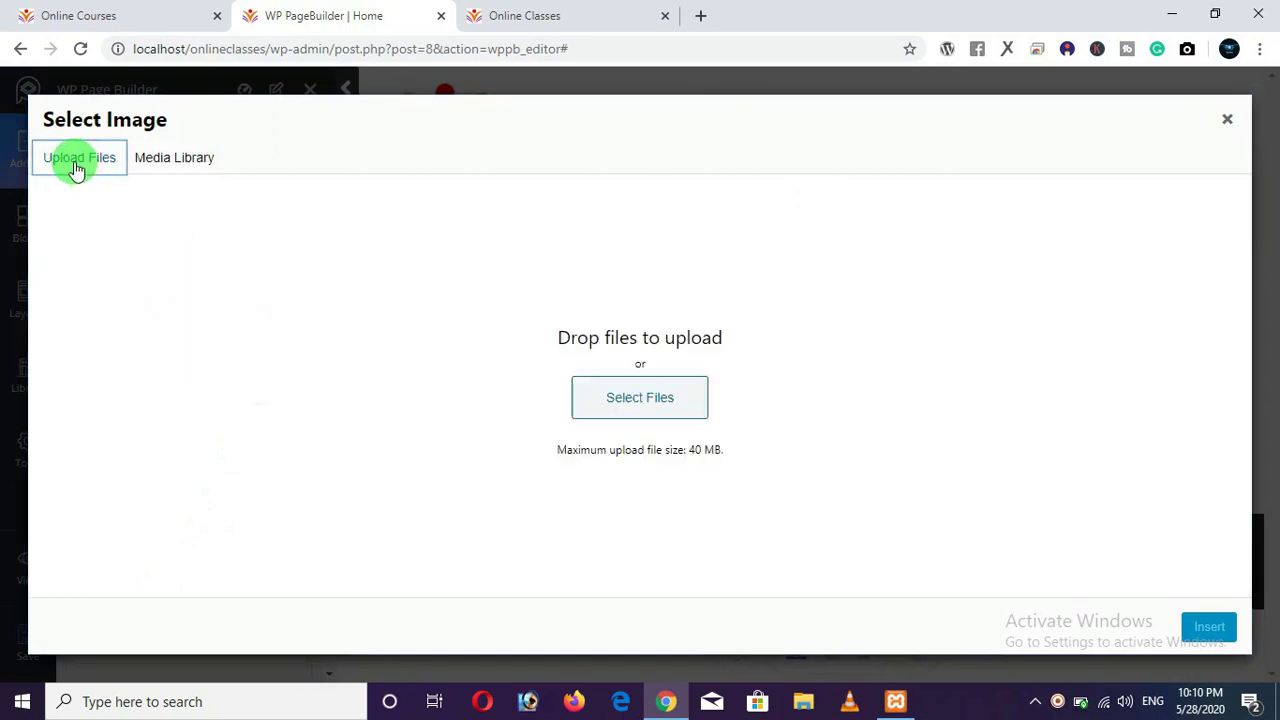
click(621, 412)
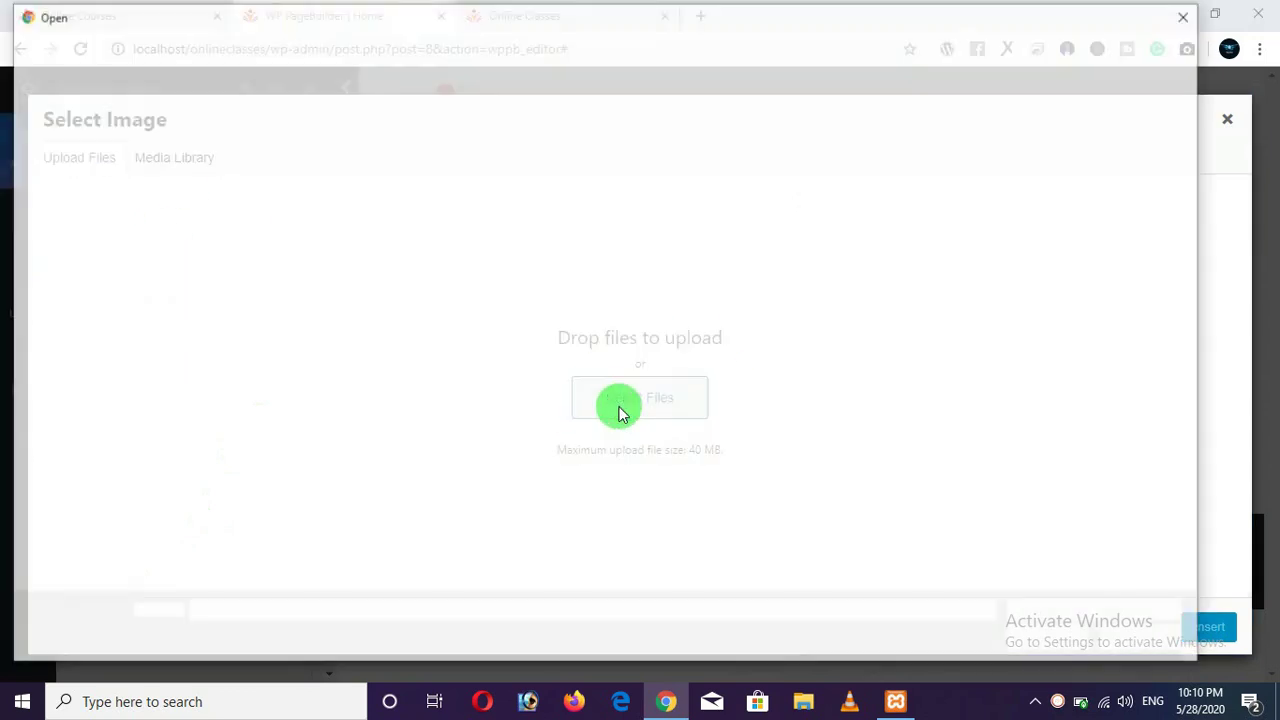
click(327, 198)
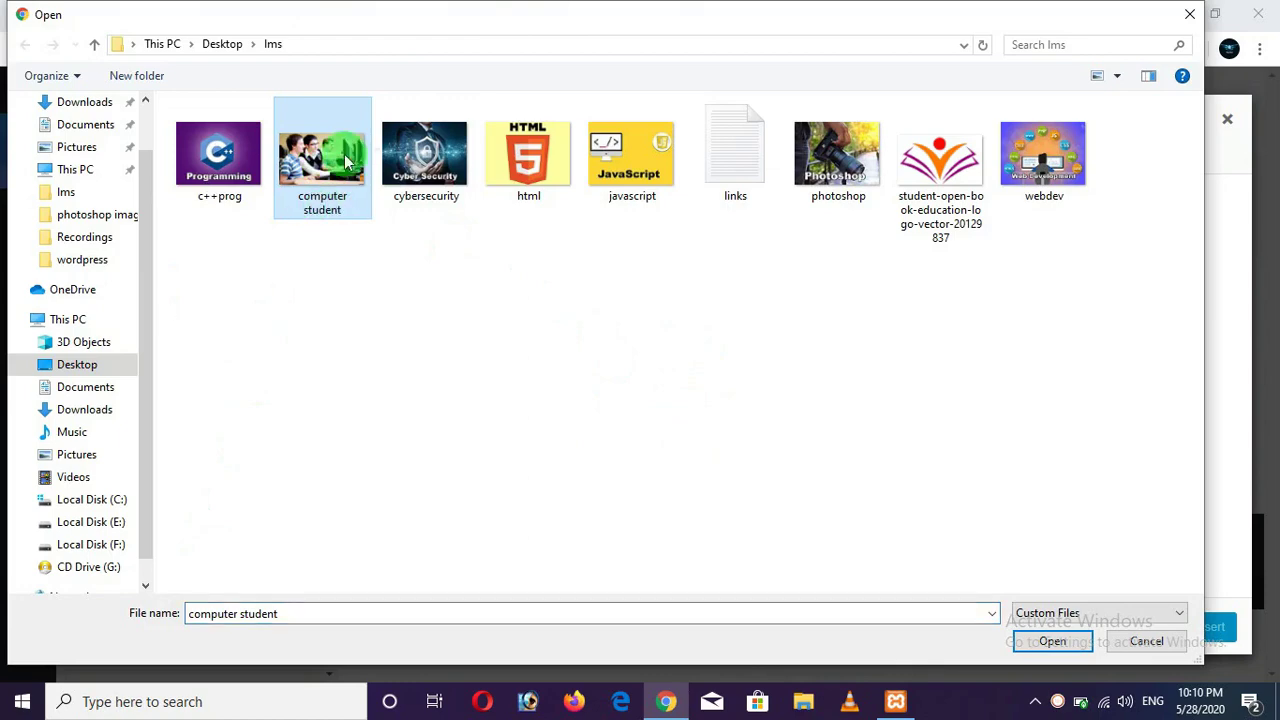
click(1040, 642)
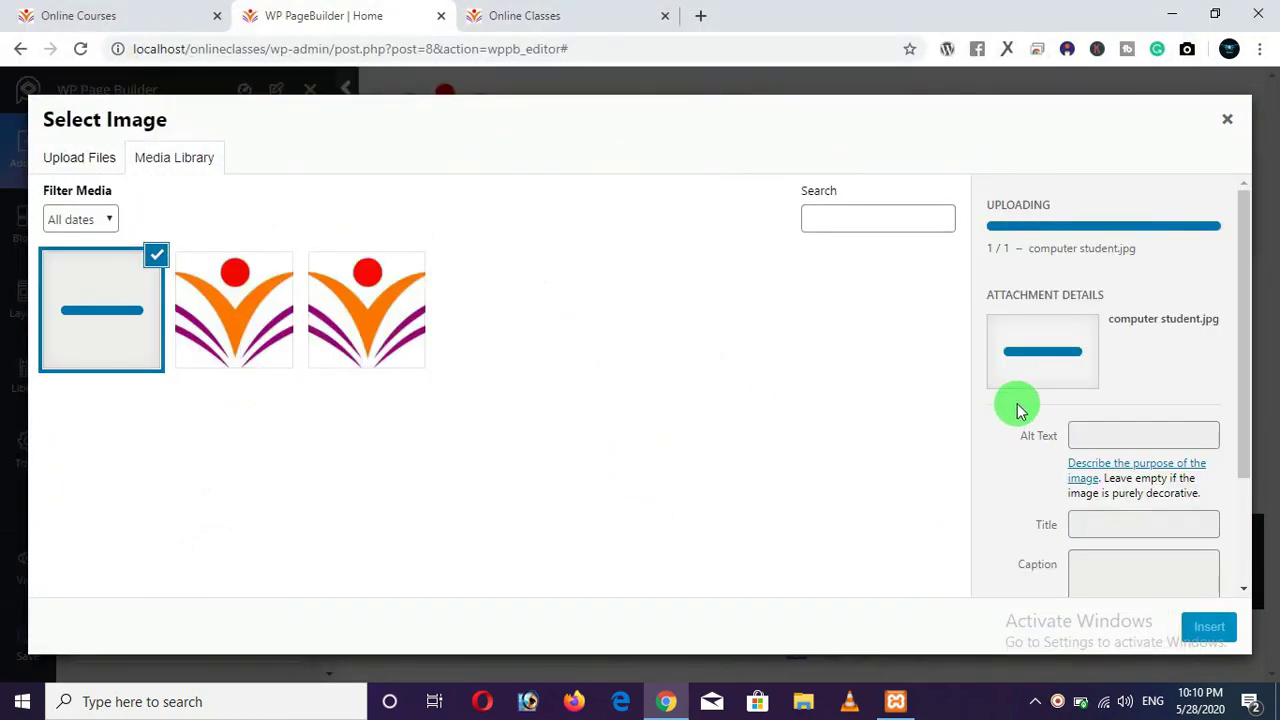
scroll(1020, 412, down, 2)
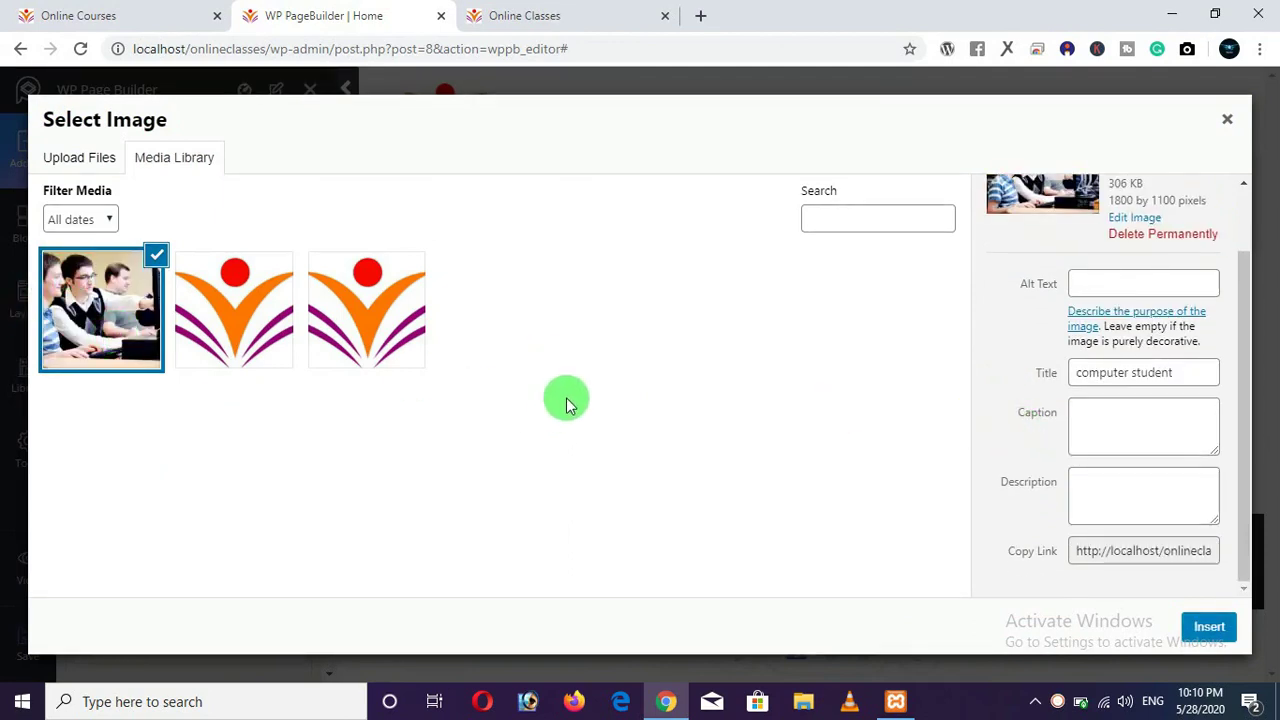
click(1209, 628)
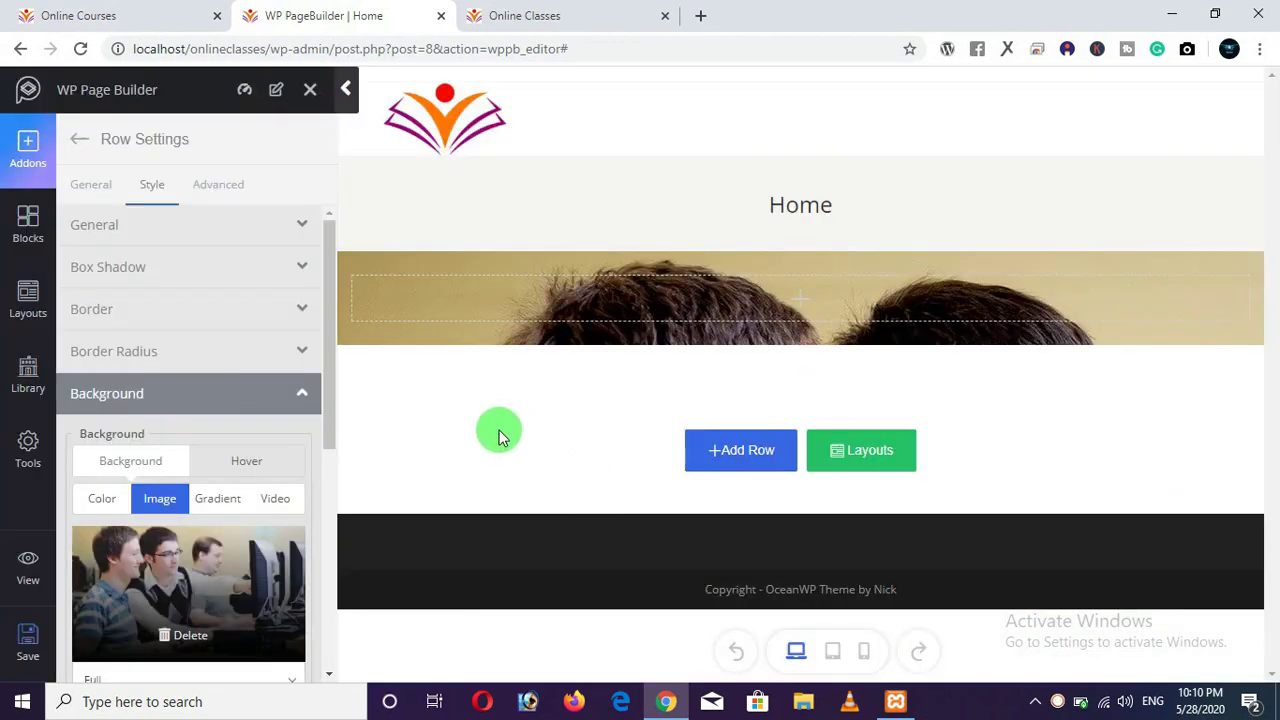
Save the page and reload the live site to check the new background.
click(43, 653)
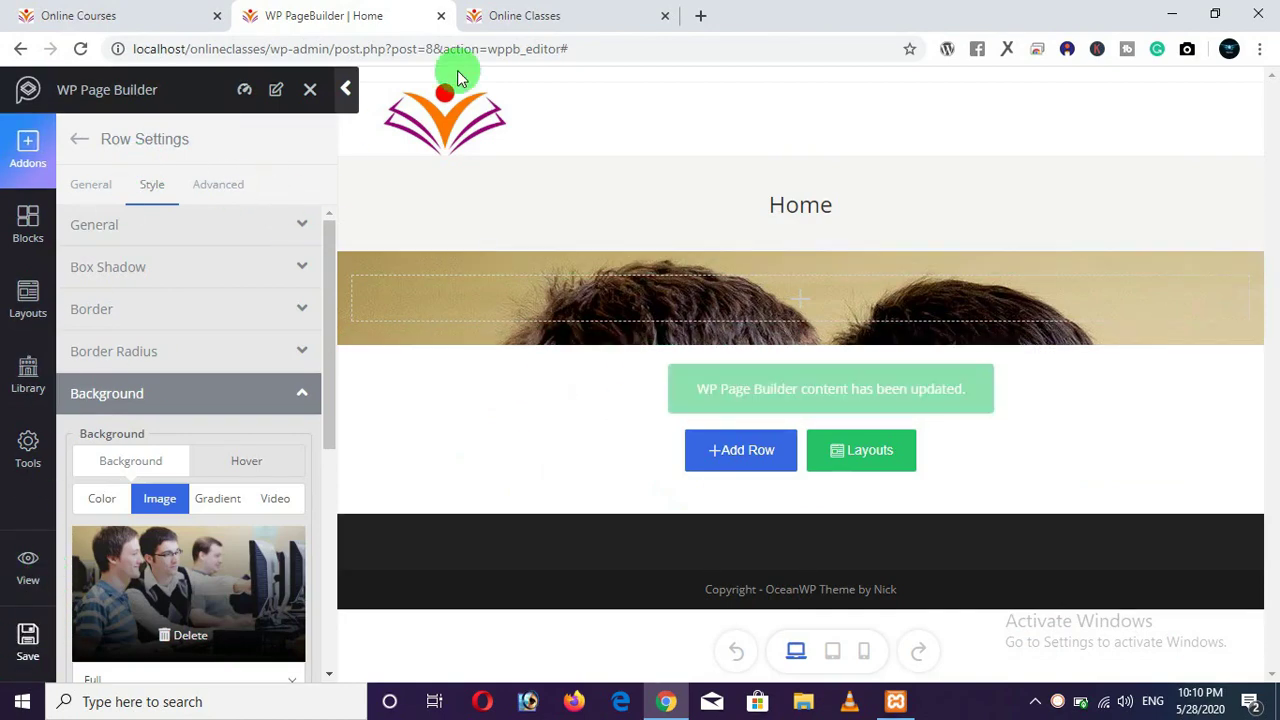
click(510, 18)
click(80, 48)
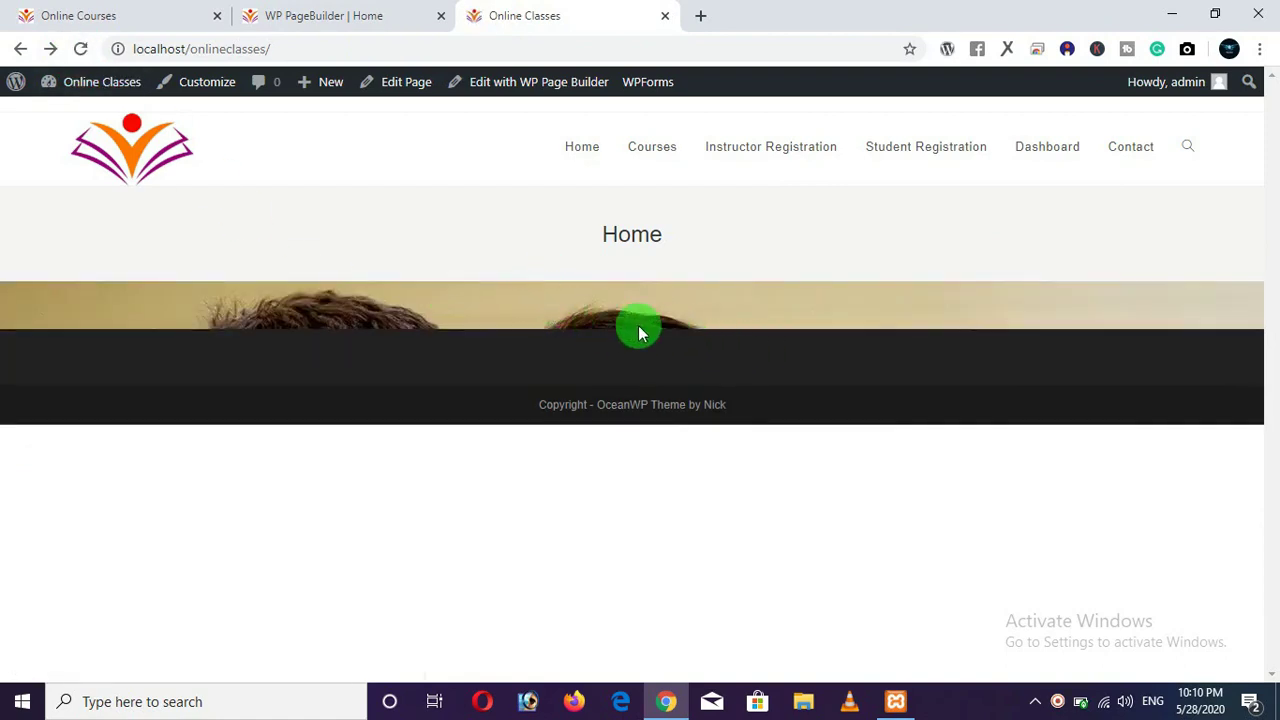
click(398, 22)
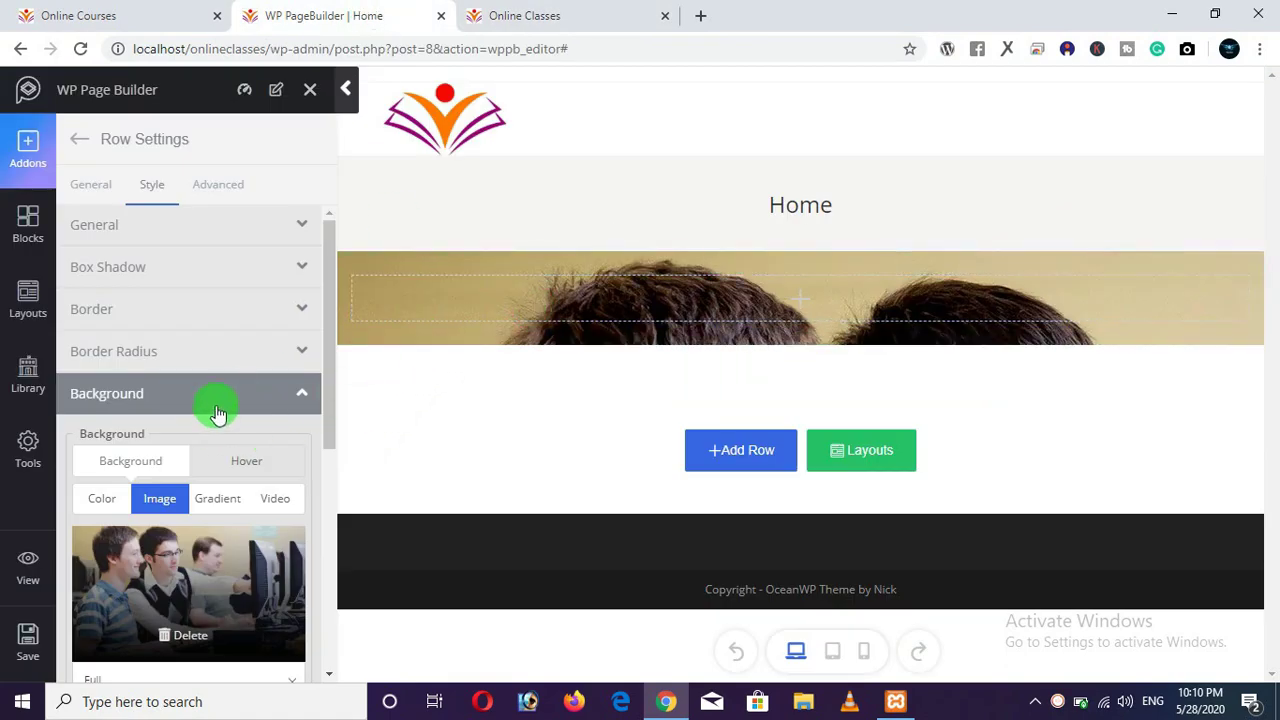
scroll(216, 414, down, 4)
Set background position to center center and size to Cover, save, and recheck the live site.
click(133, 428)
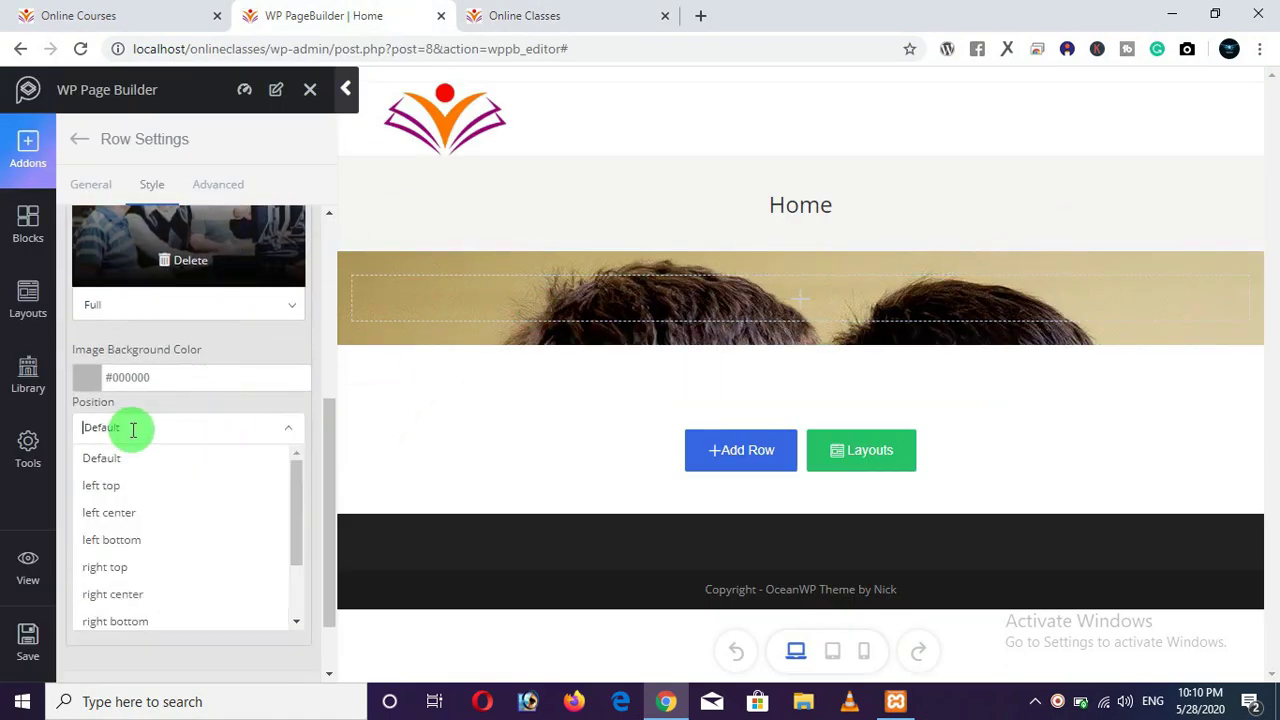
scroll(140, 540, down, 1)
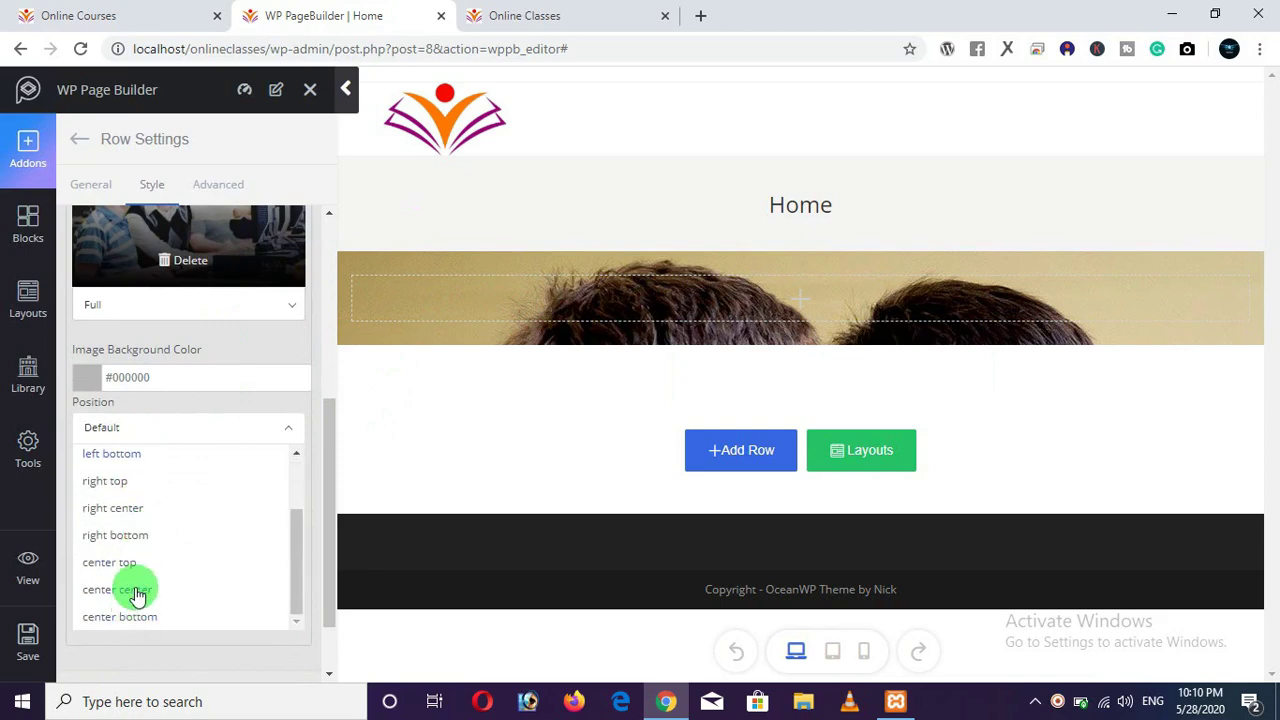
click(137, 592)
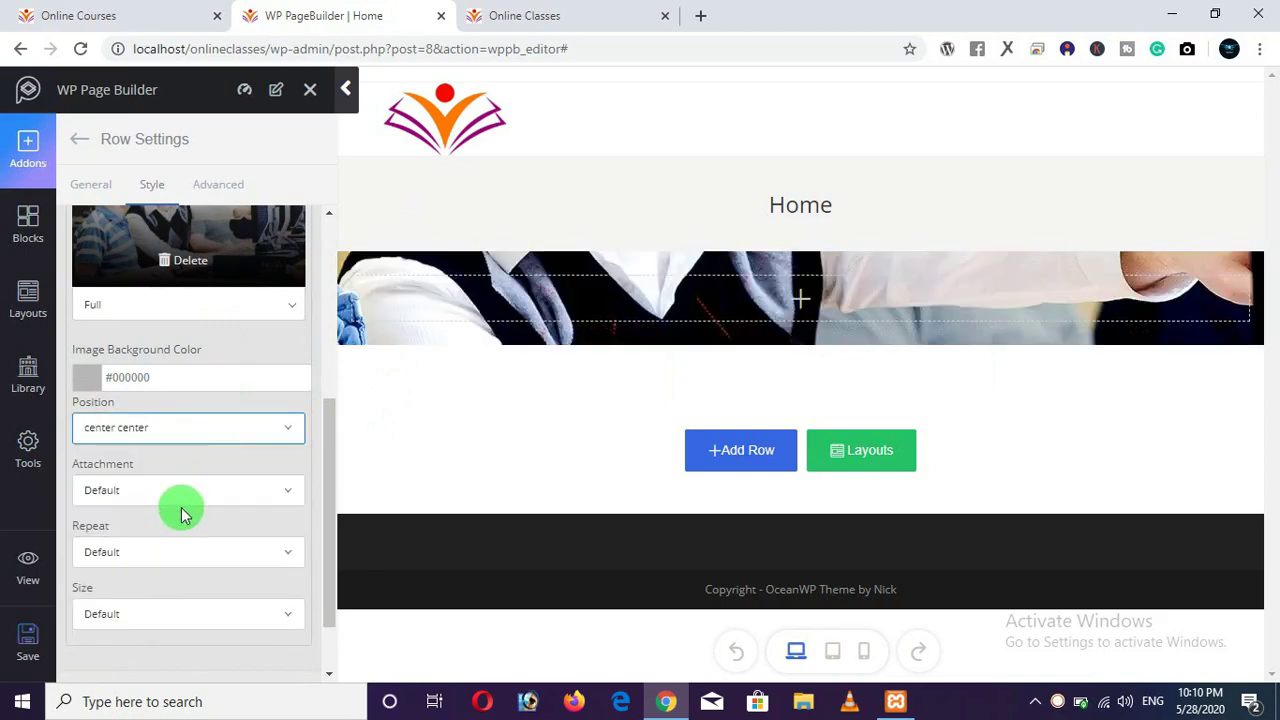
scroll(183, 513, down, 1)
click(173, 540)
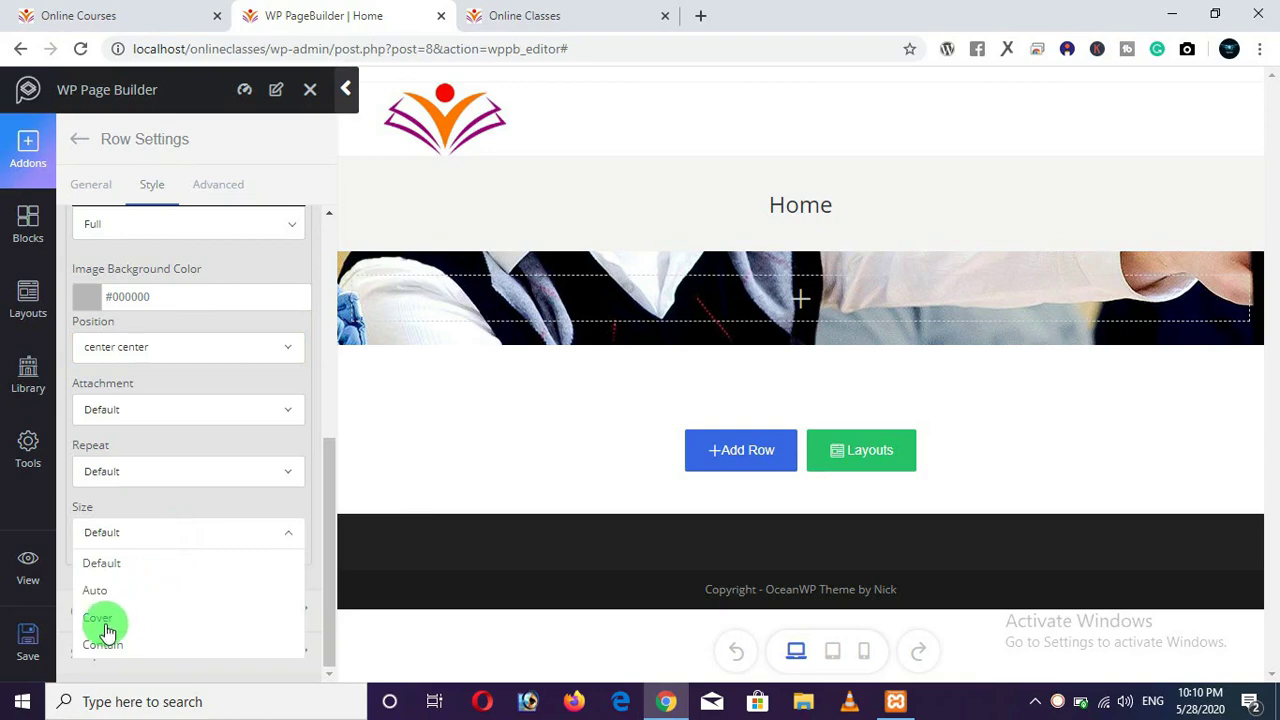
click(106, 620)
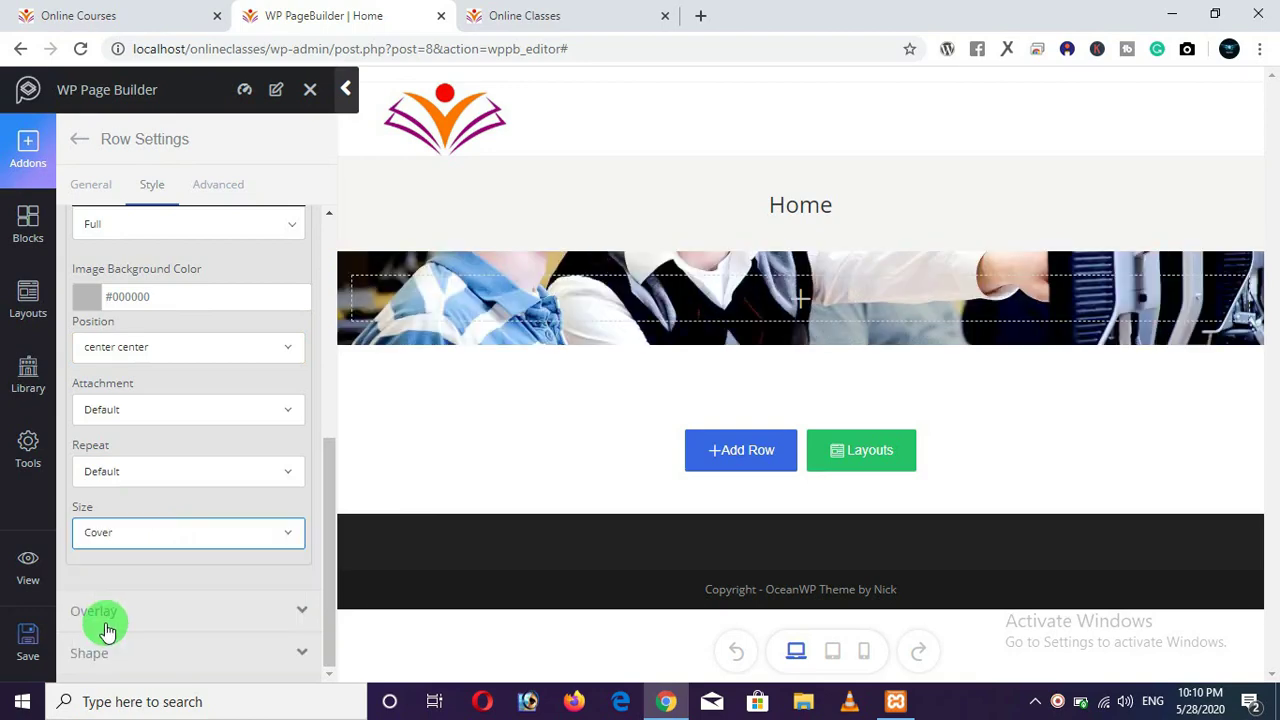
click(30, 650)
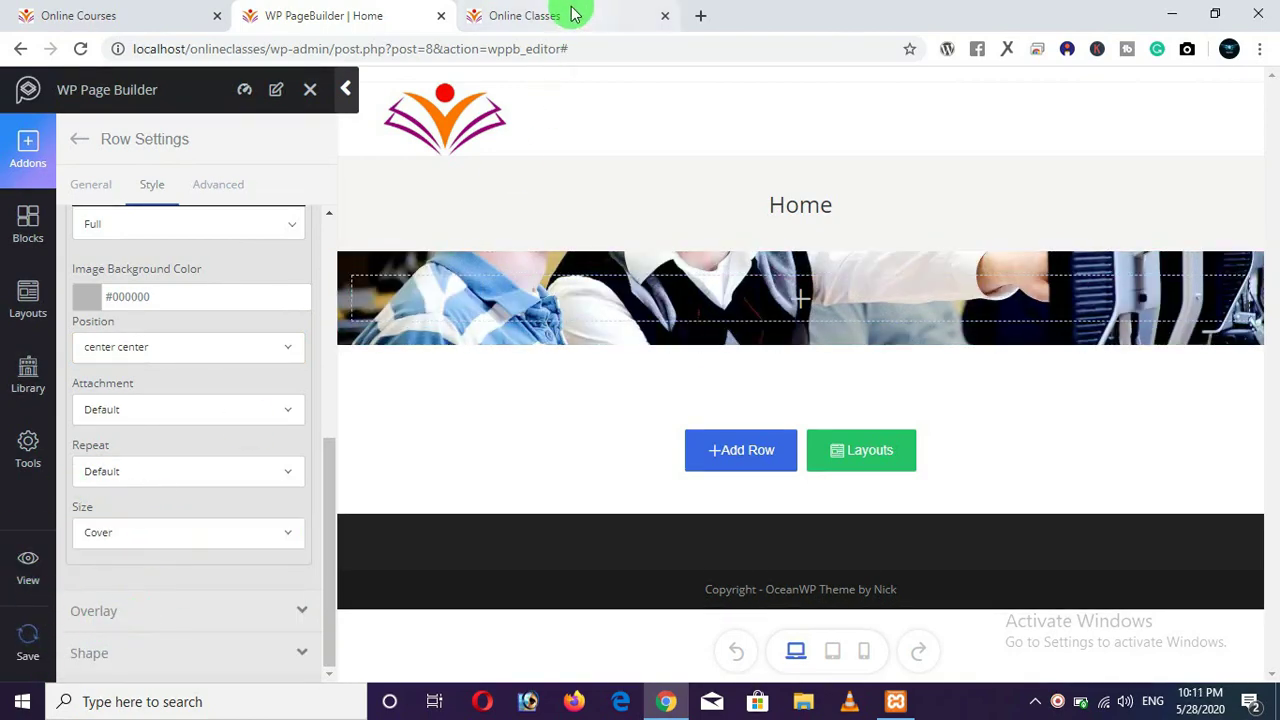
click(566, 14)
click(86, 53)
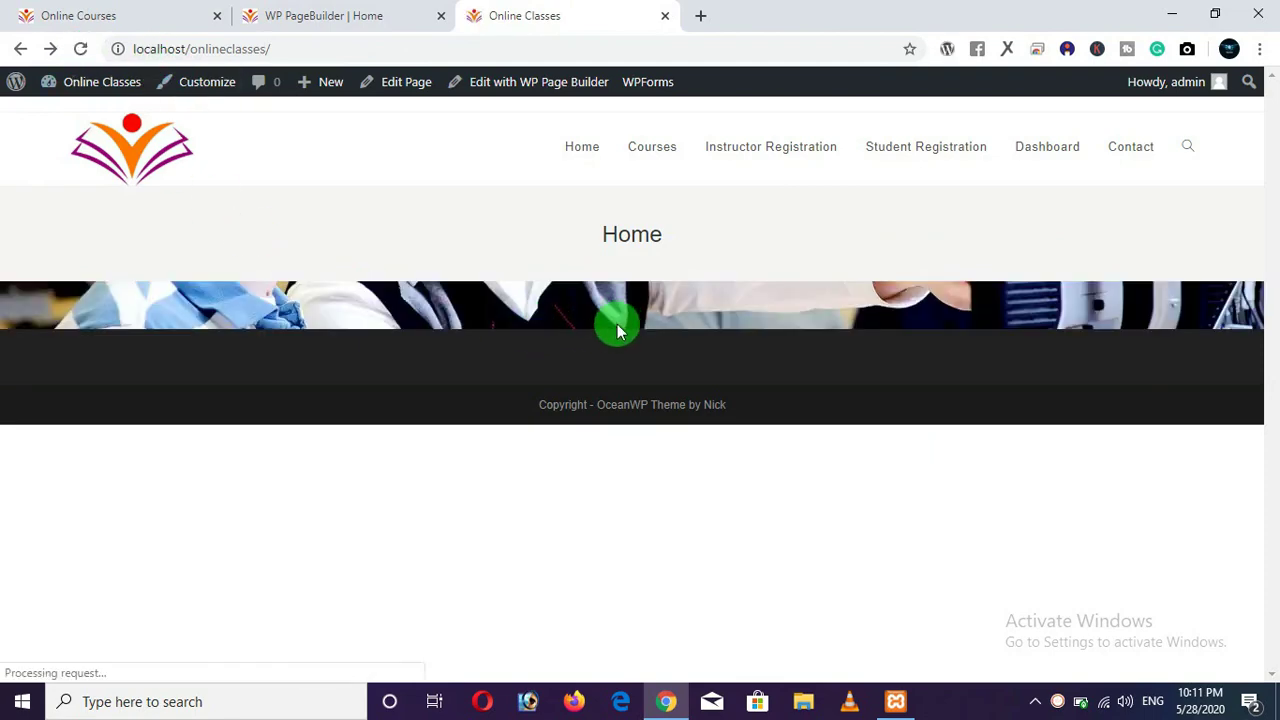
click(366, 16)
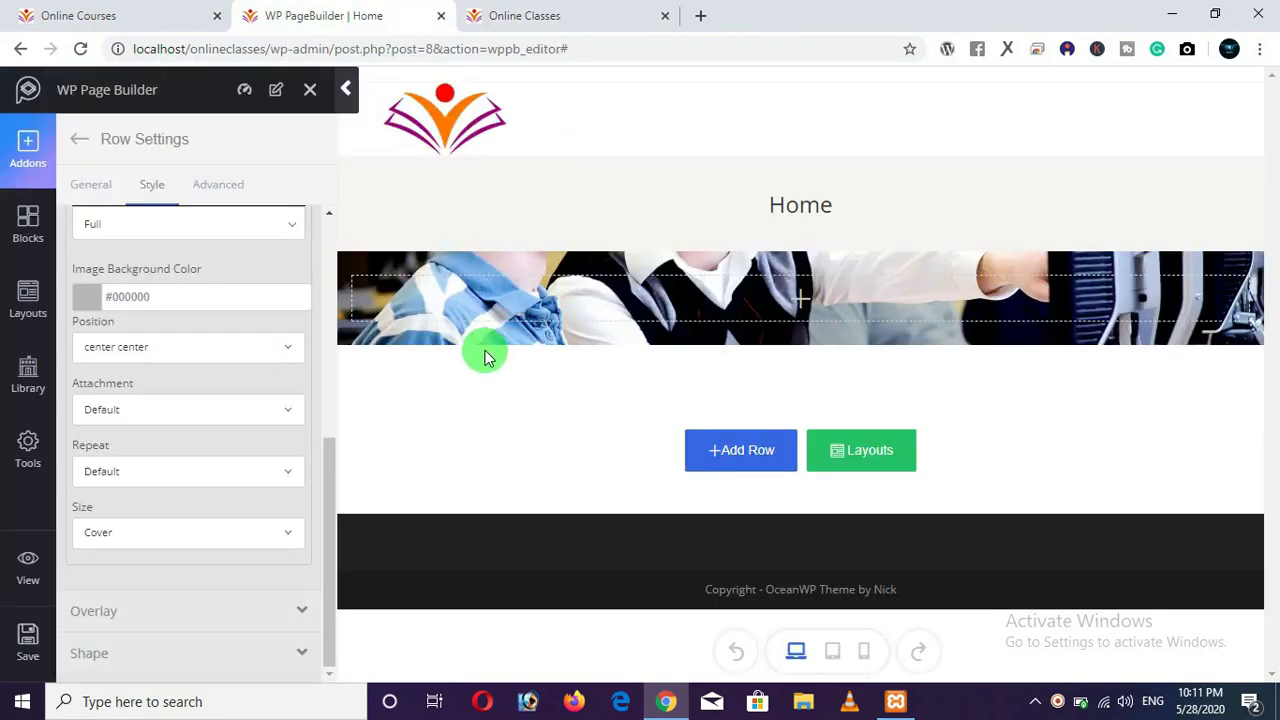
click(128, 18)
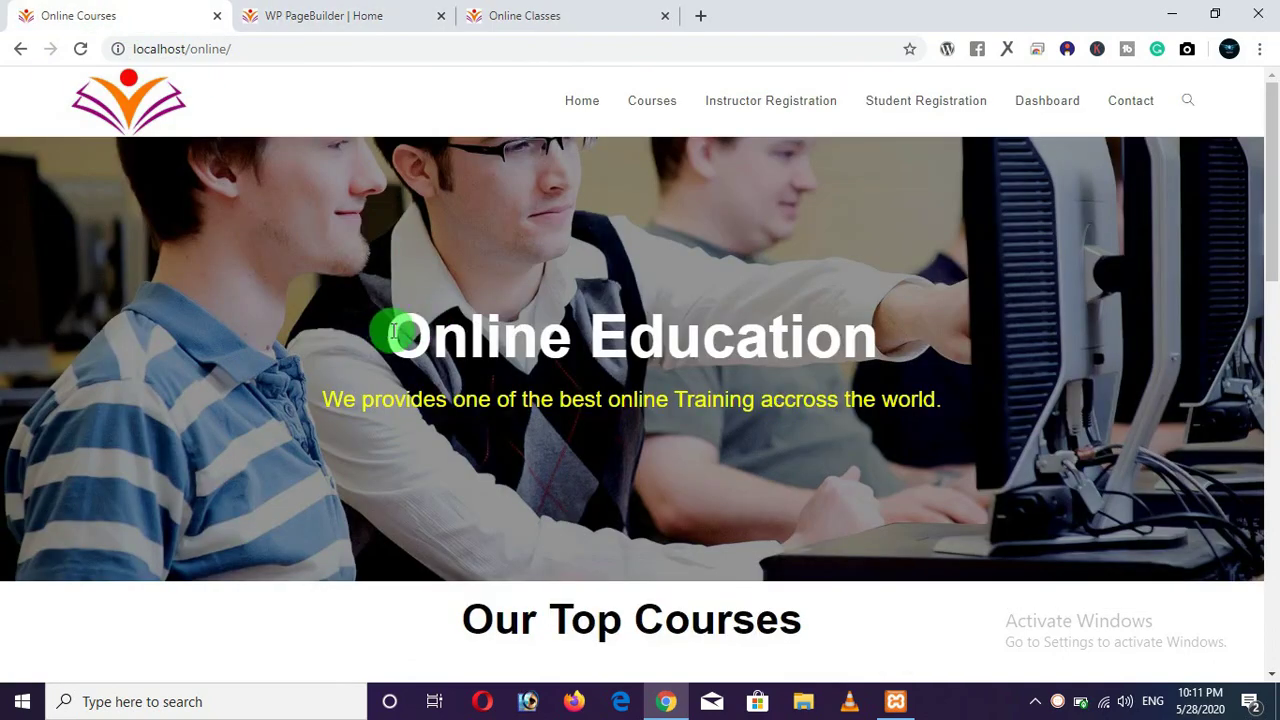
Copy the 'Online Education' heading text from the reference Online Courses site.
drag(393, 333, 880, 354)
right_click(750, 333)
click(777, 343)
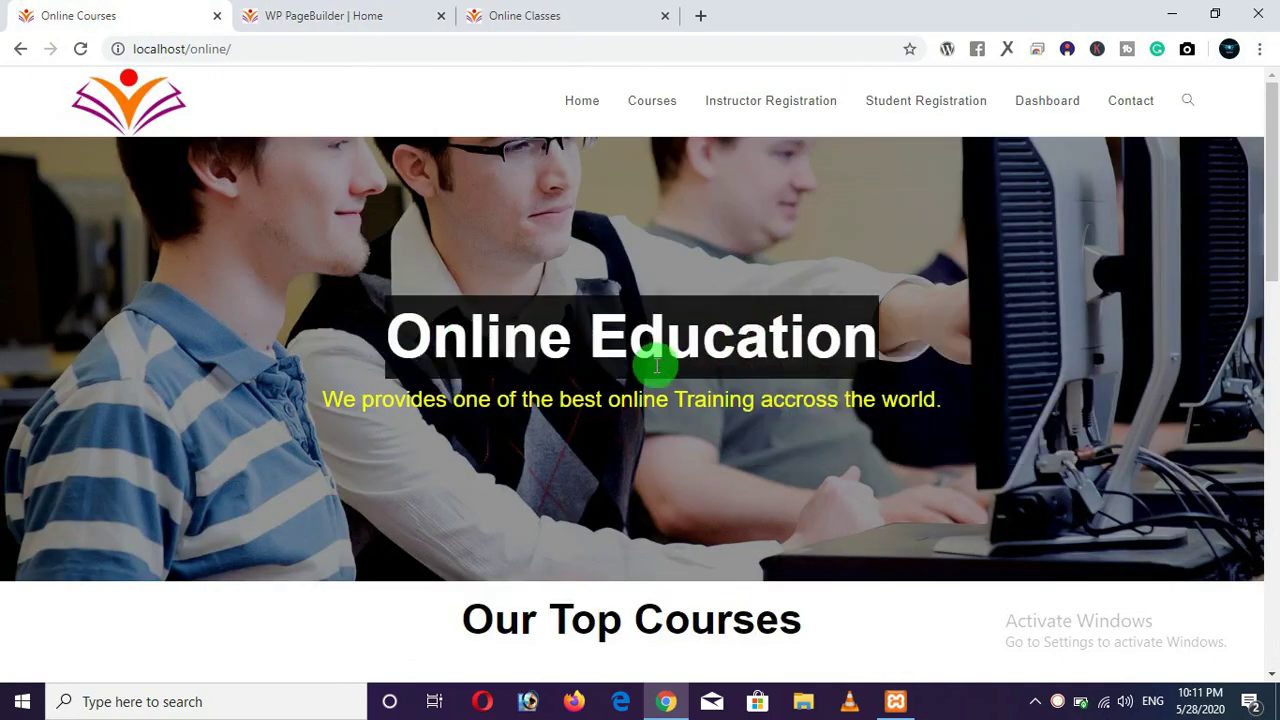
click(404, 340)
Drag a Heading addon from the Addons list into the photo banner row.
click(360, 18)
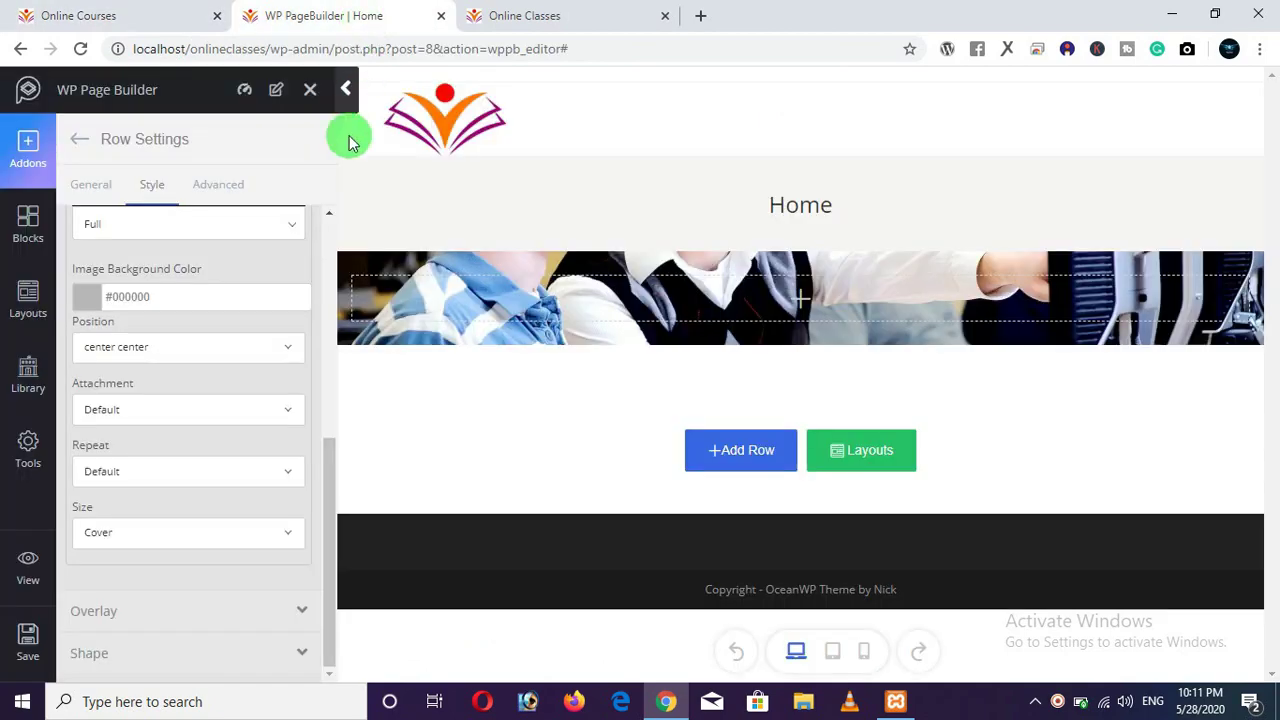
mouse_move(586, 320)
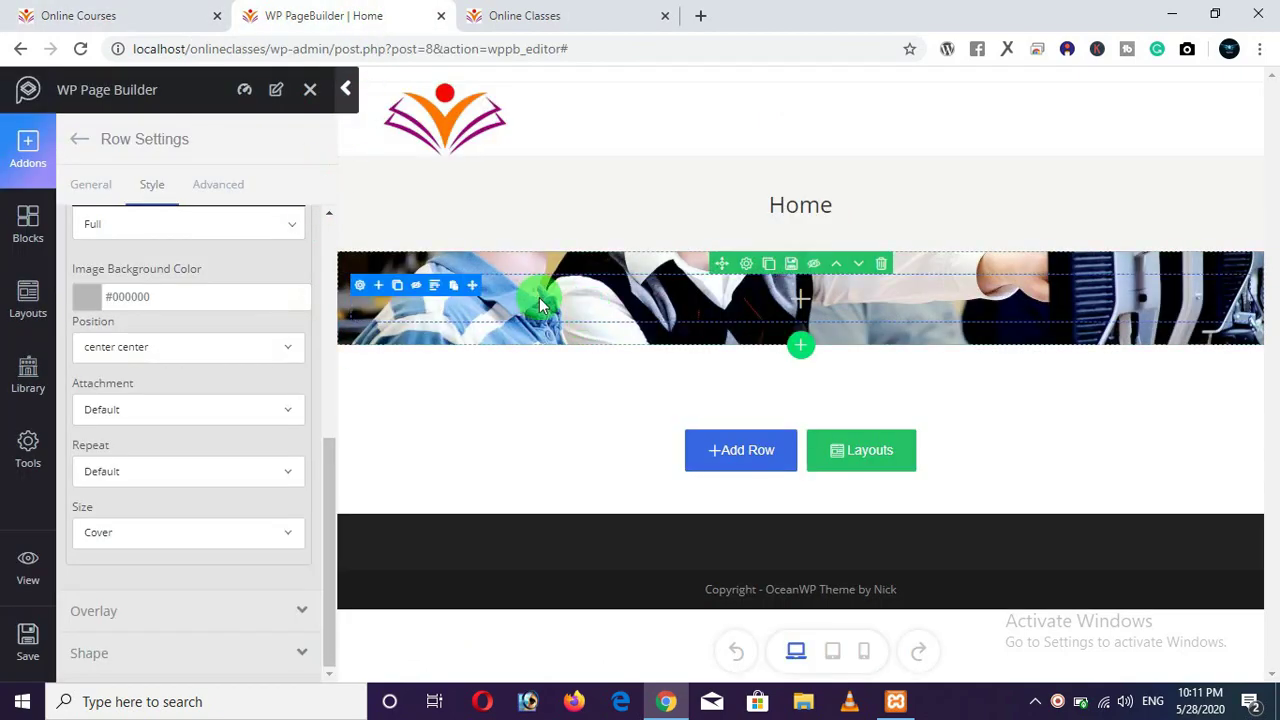
click(540, 305)
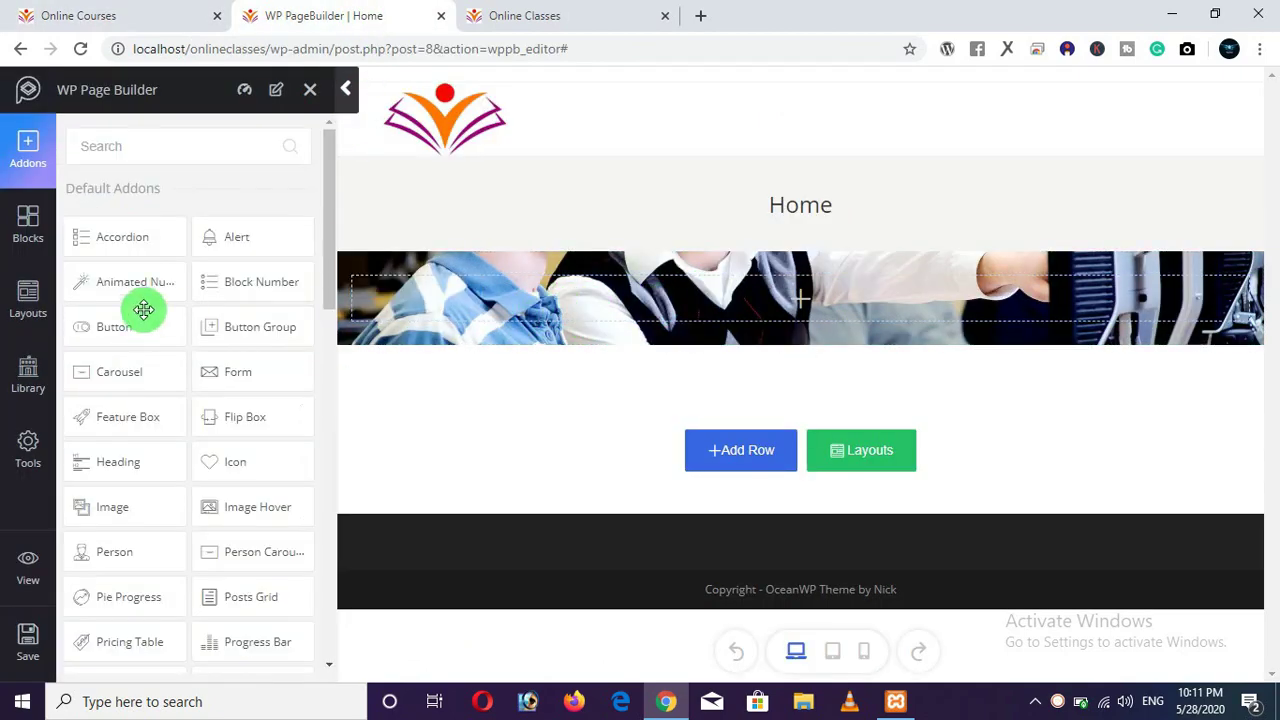
mouse_move(731, 314)
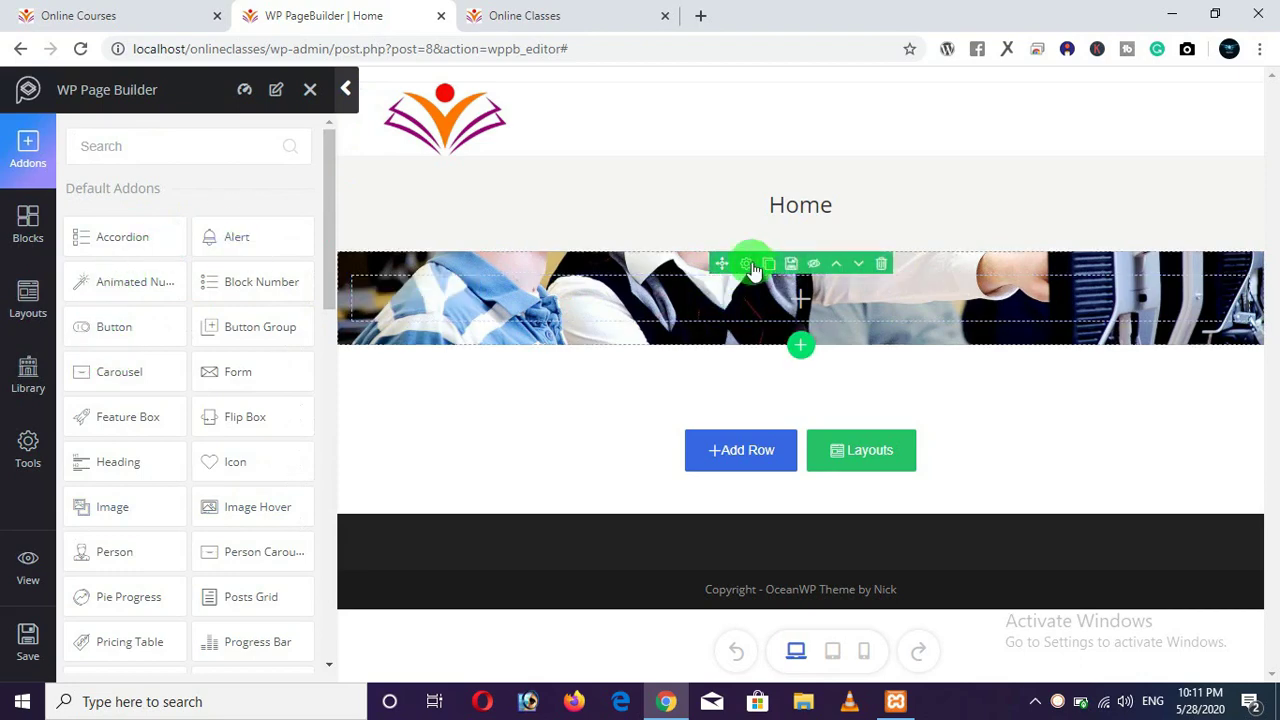
click(748, 265)
click(615, 309)
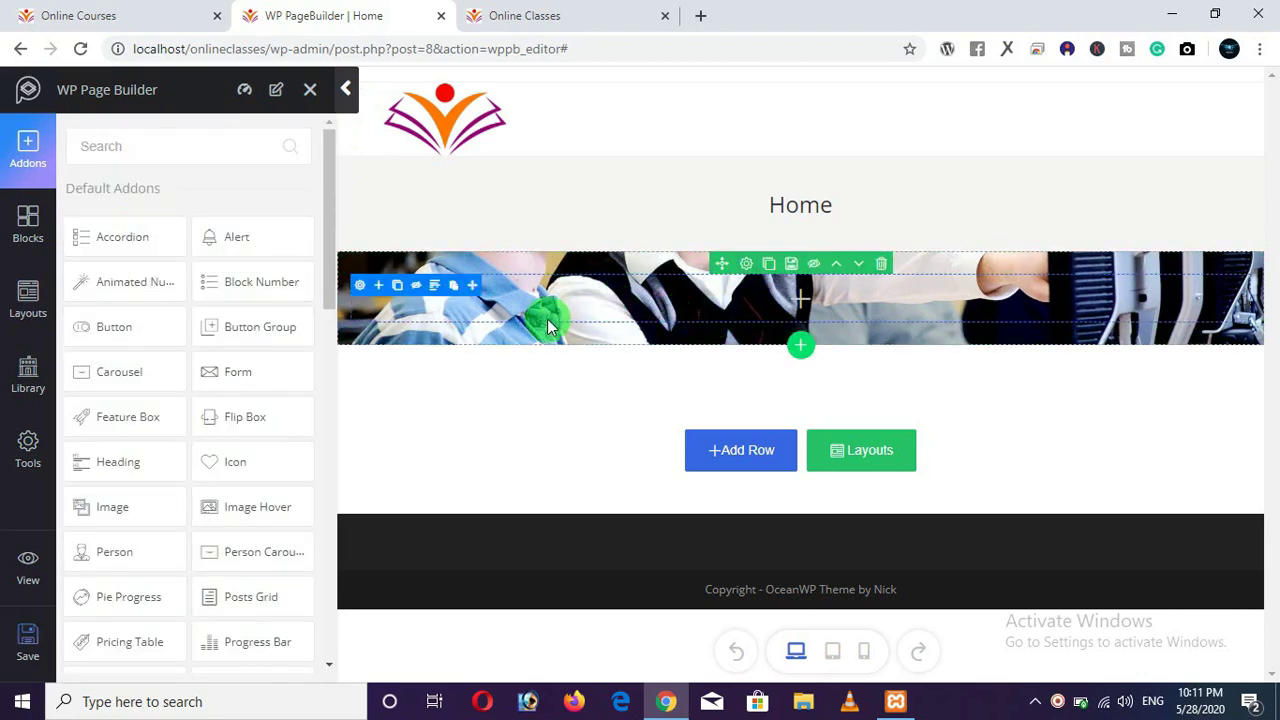
click(160, 16)
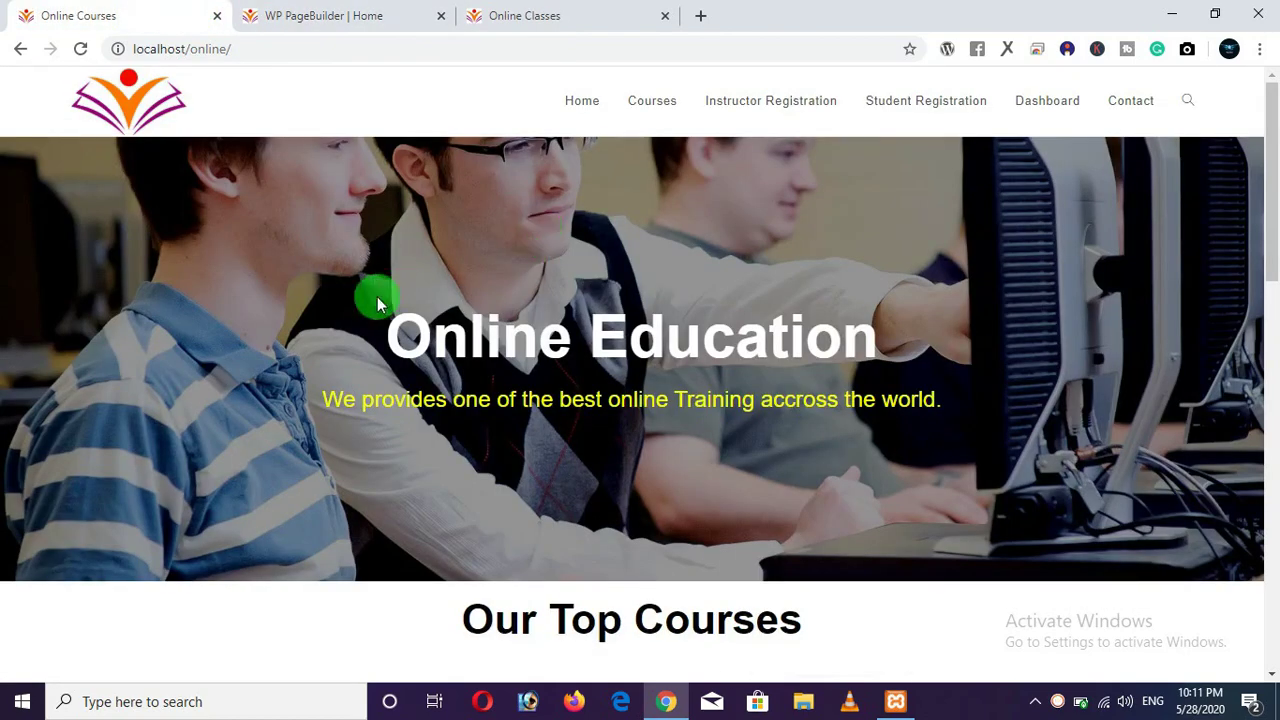
click(360, 15)
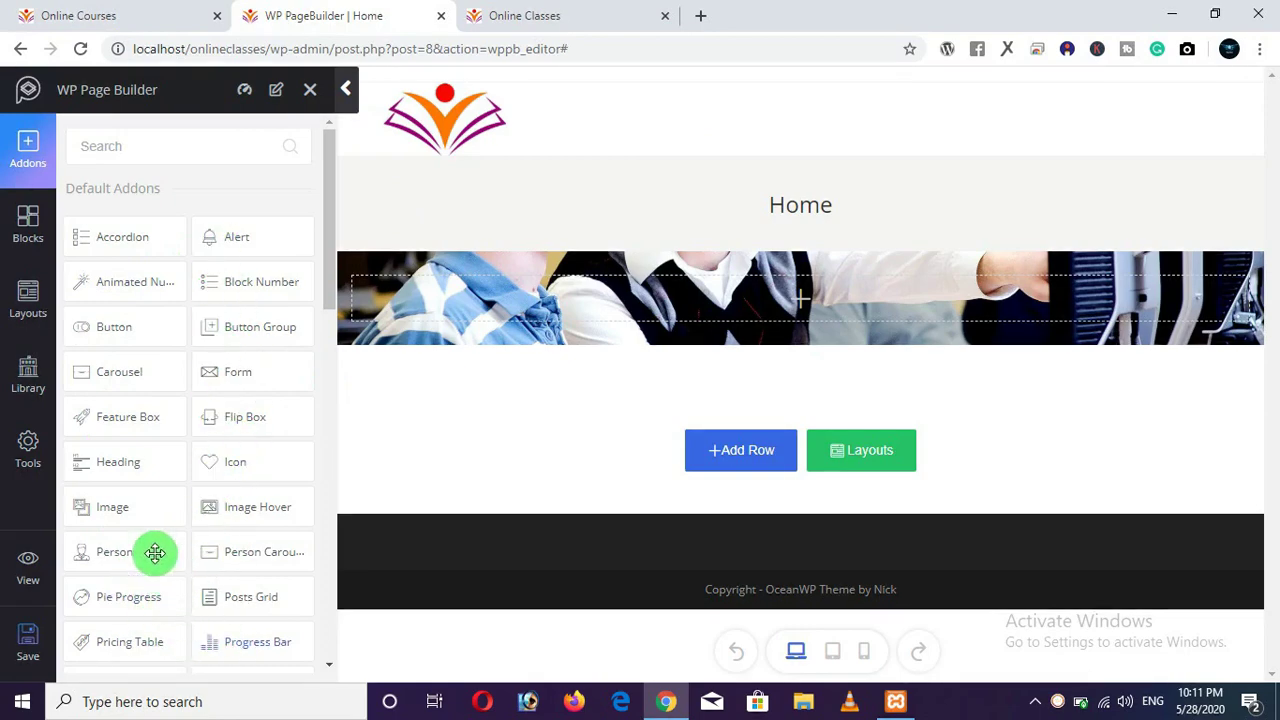
drag(105, 460, 109, 472)
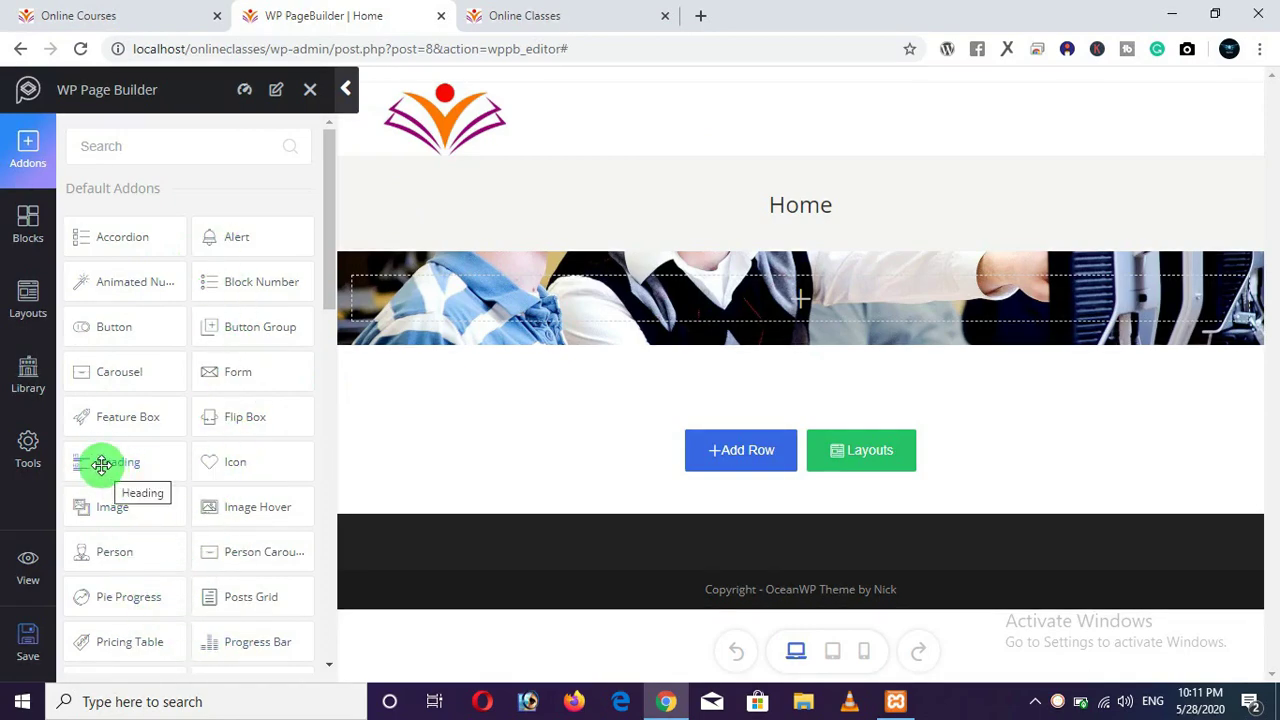
drag(116, 463, 716, 301)
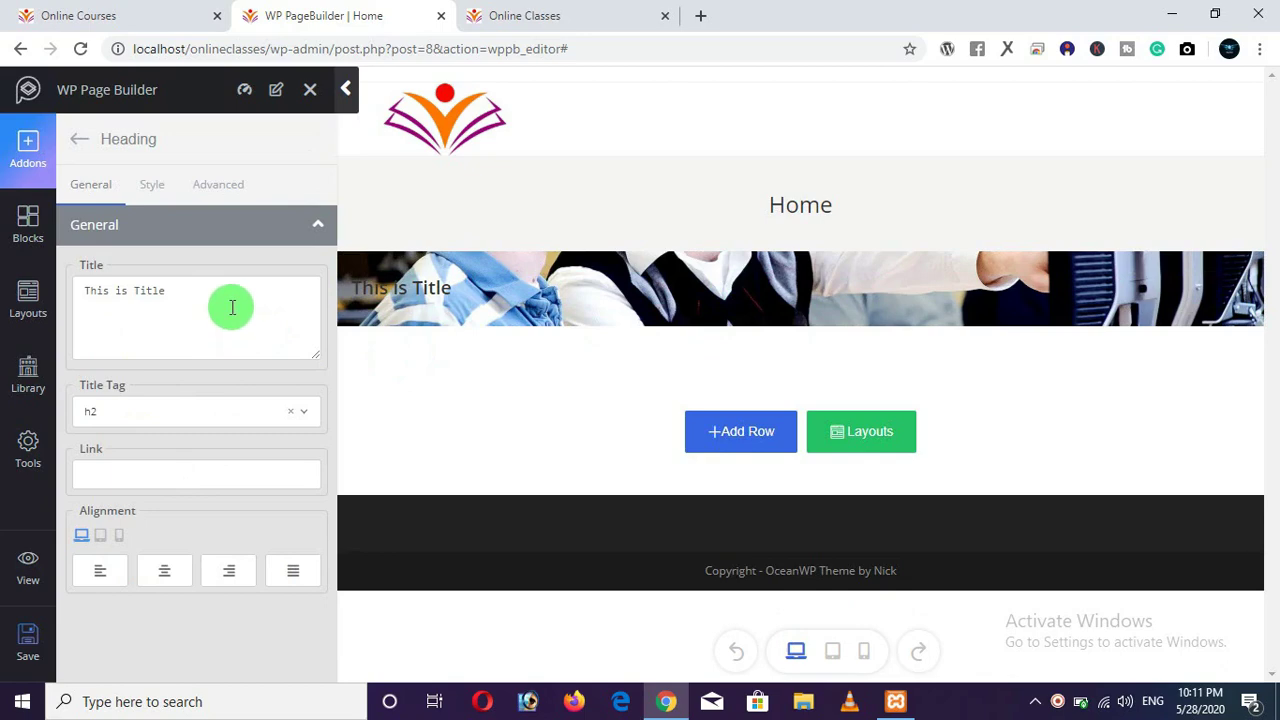
Replace the placeholder title with 'Online Education' and centre the heading.
drag(232, 307, 68, 297)
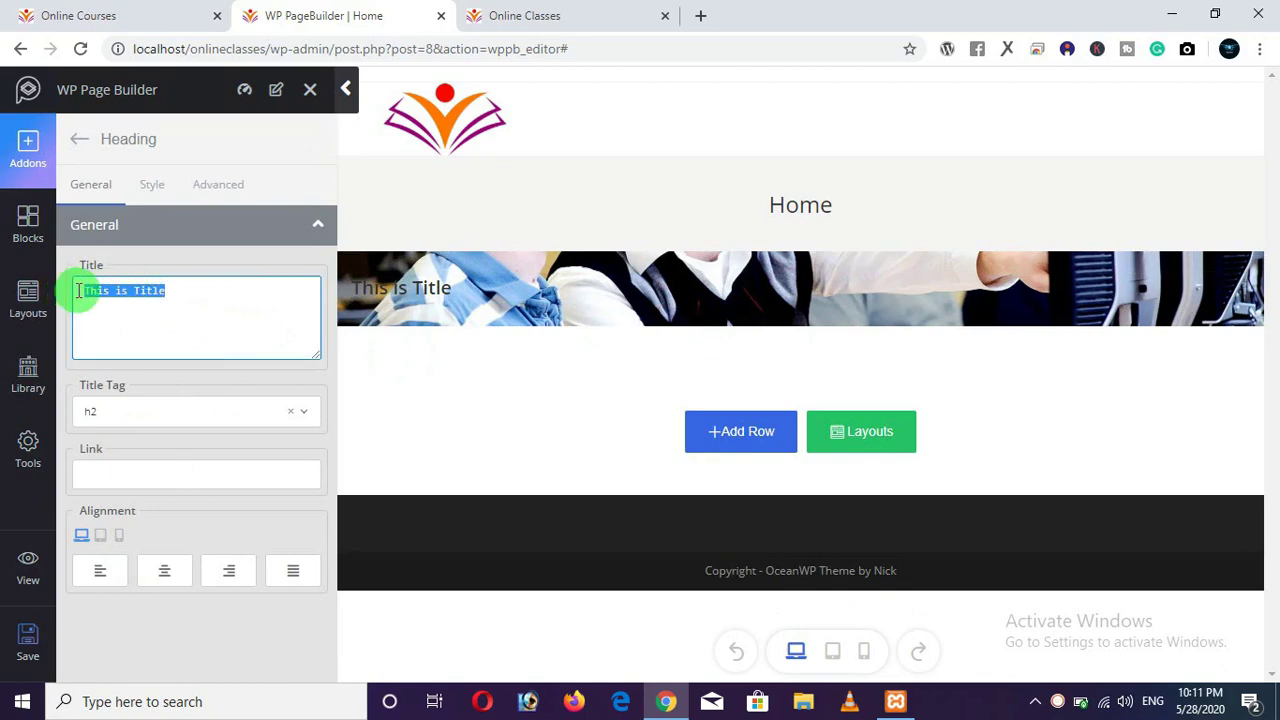
right_click(117, 298)
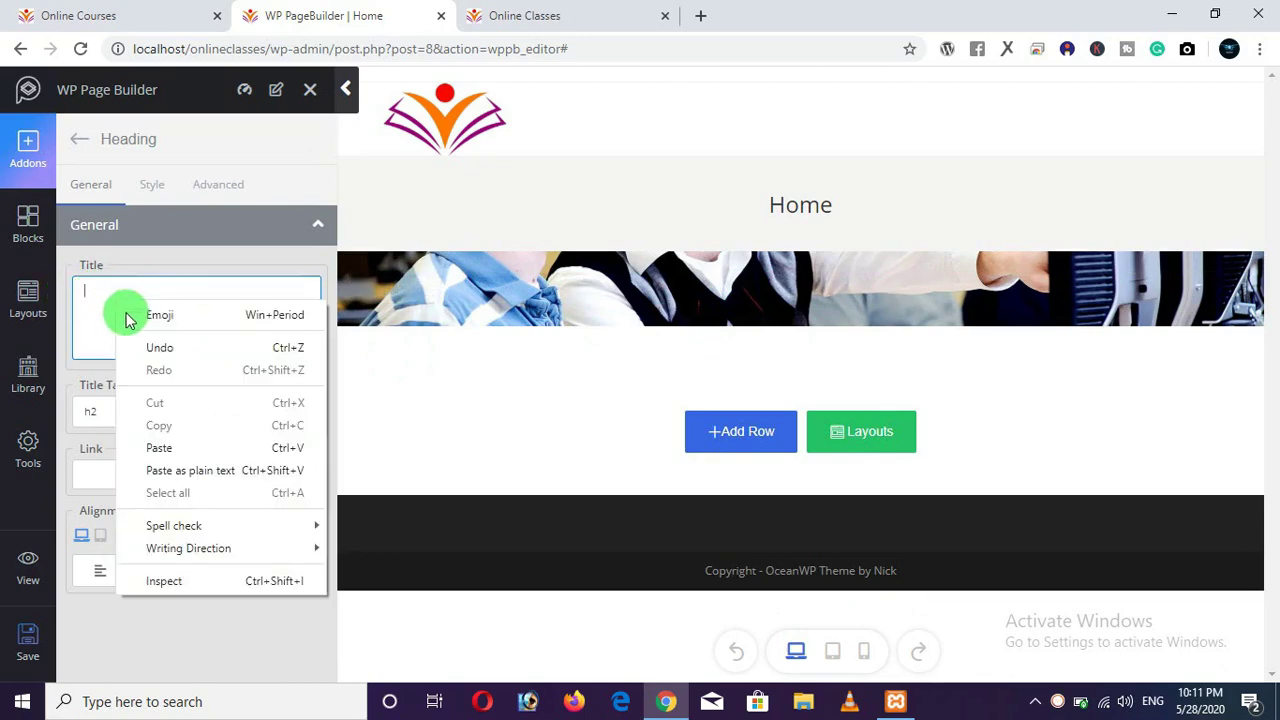
click(152, 449)
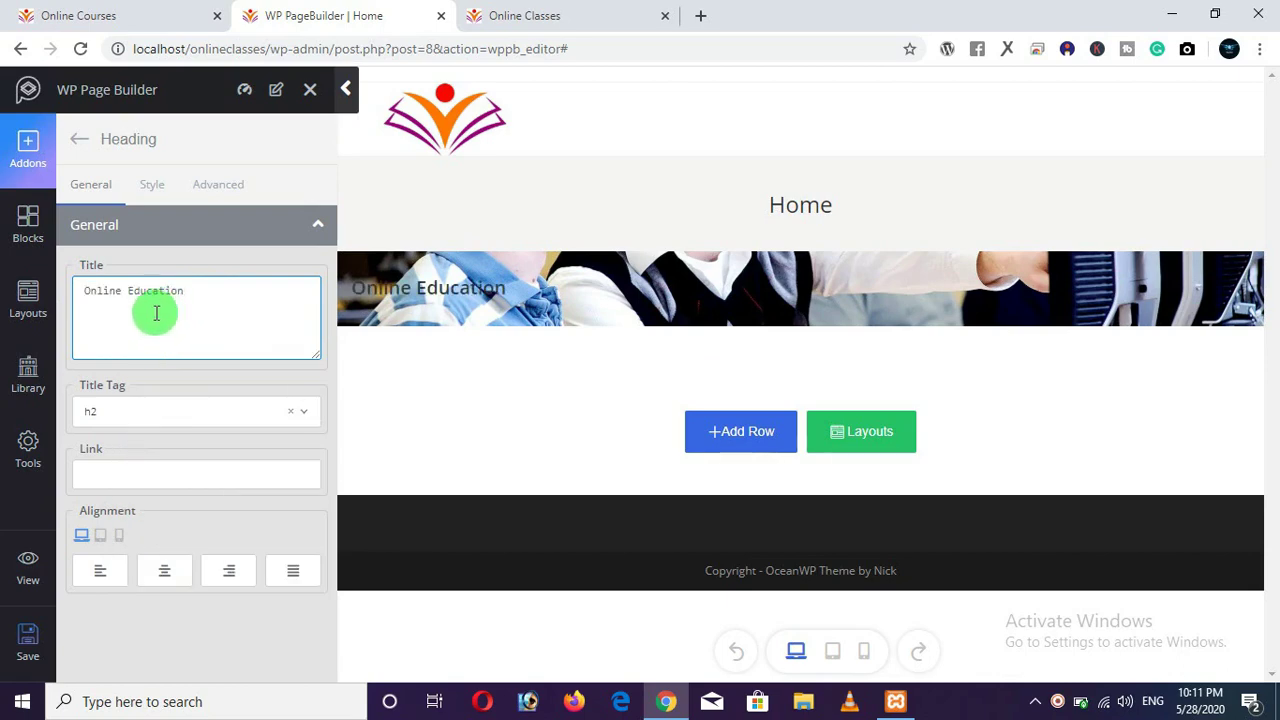
click(161, 582)
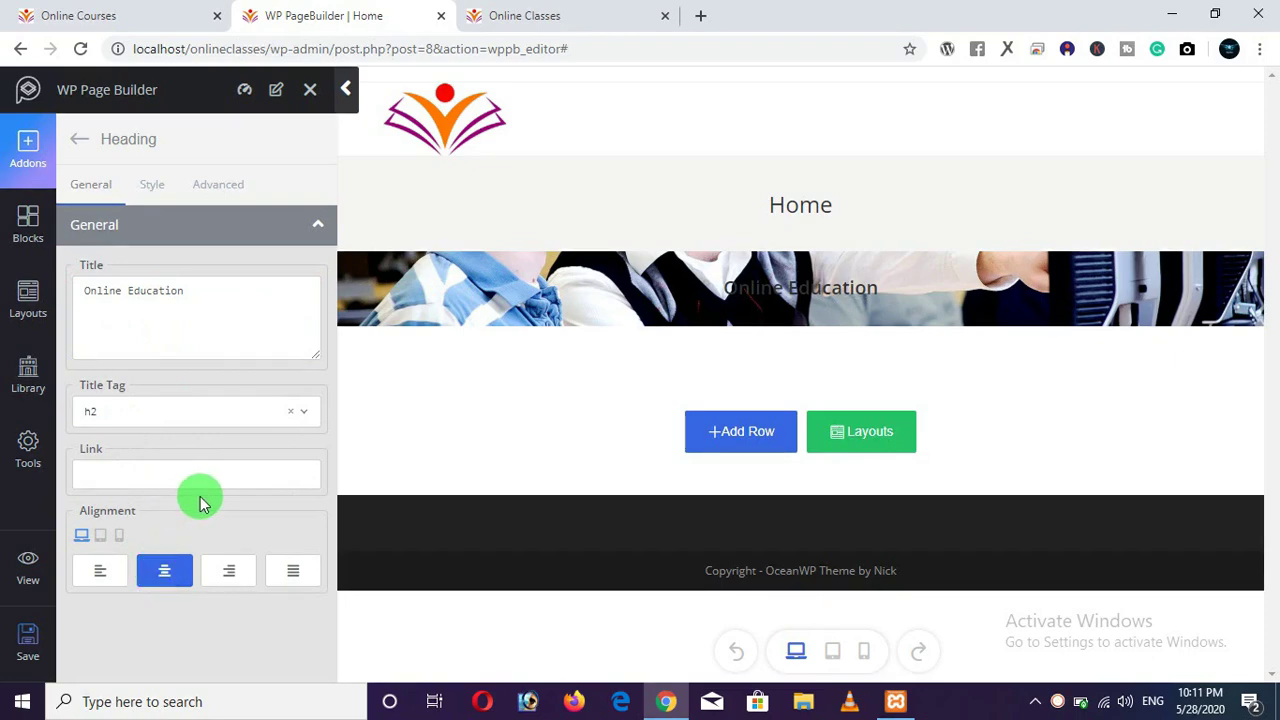
Enable heading typography with 76 px size and white #ffffff colour.
click(152, 187)
click(141, 460)
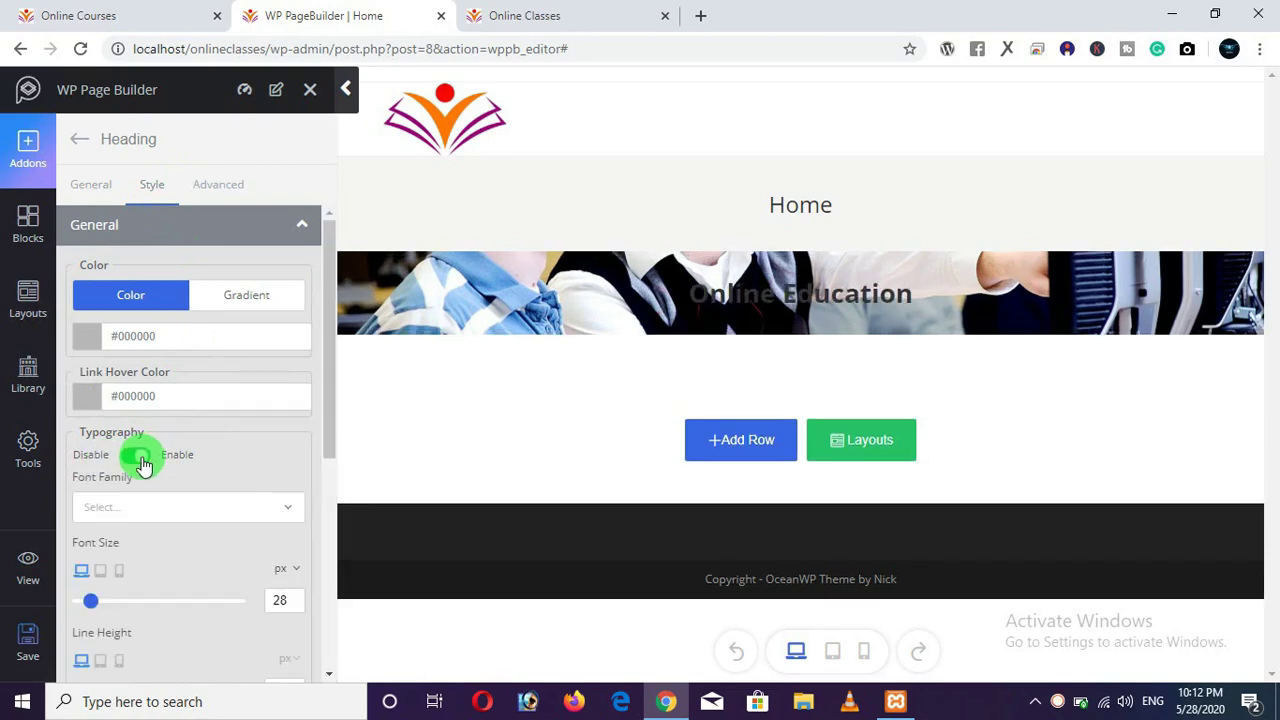
scroll(120, 480, down, 2)
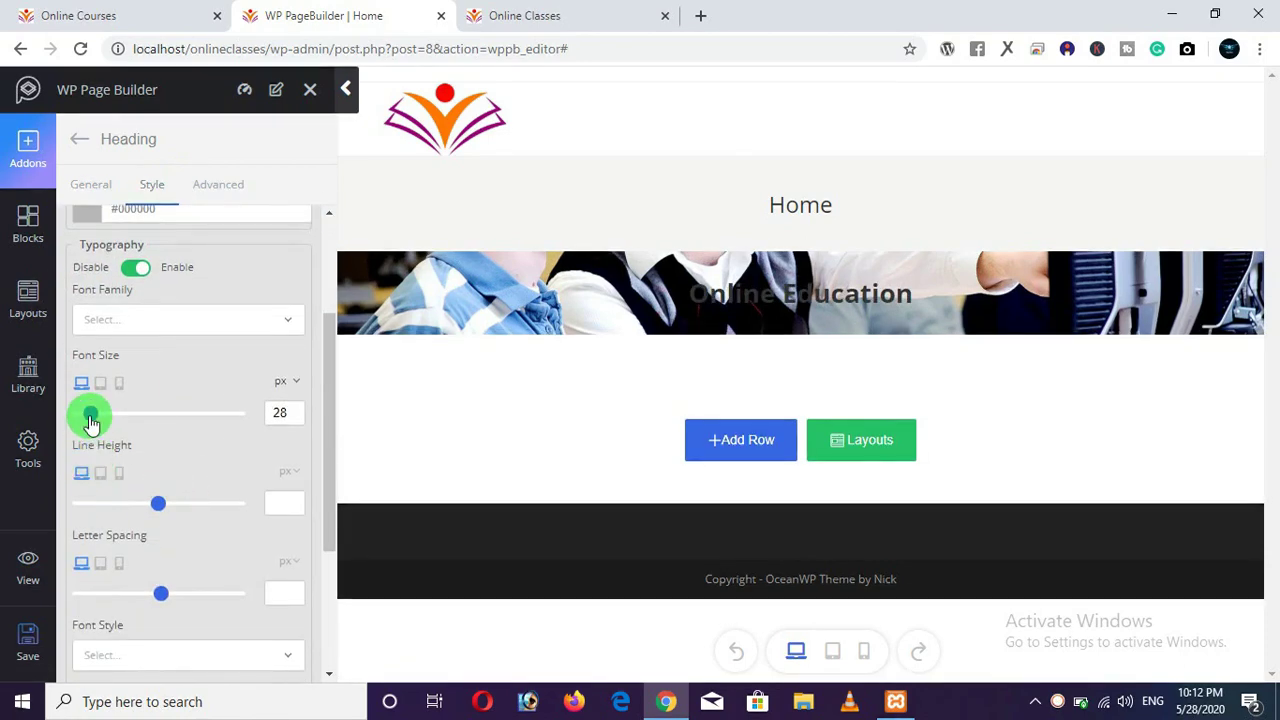
drag(89, 418, 112, 425)
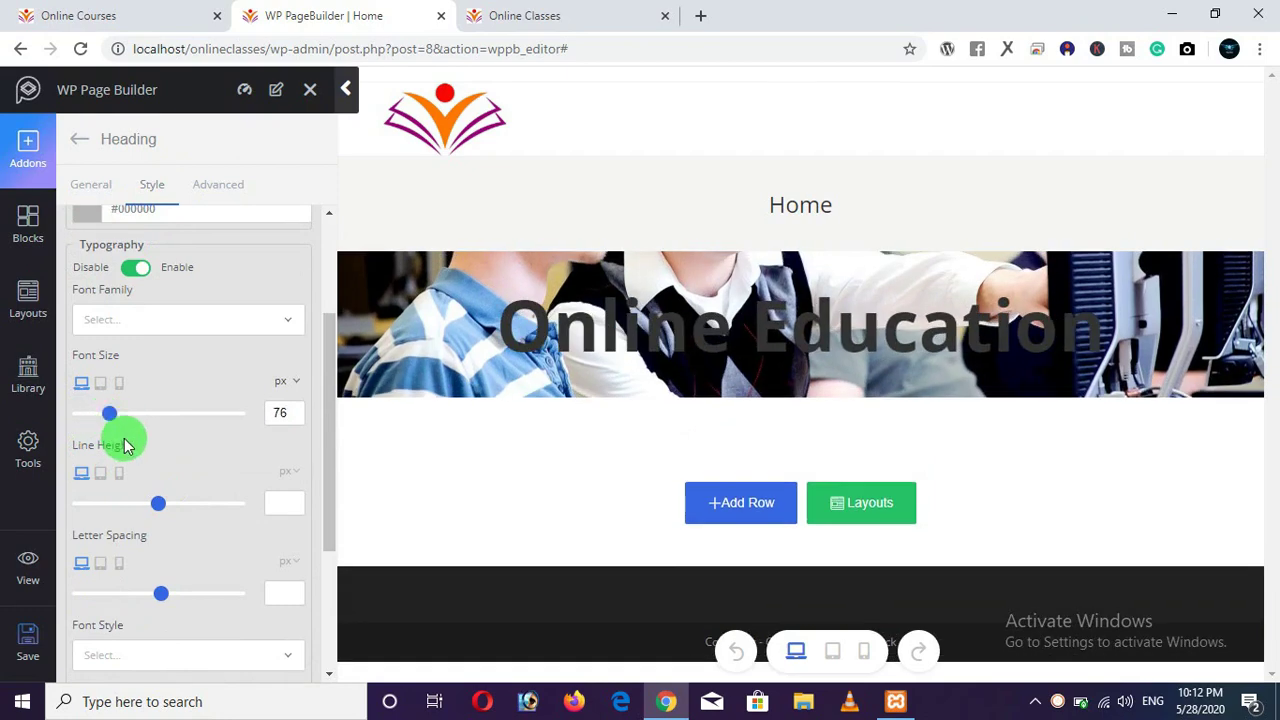
scroll(120, 437, up, 2)
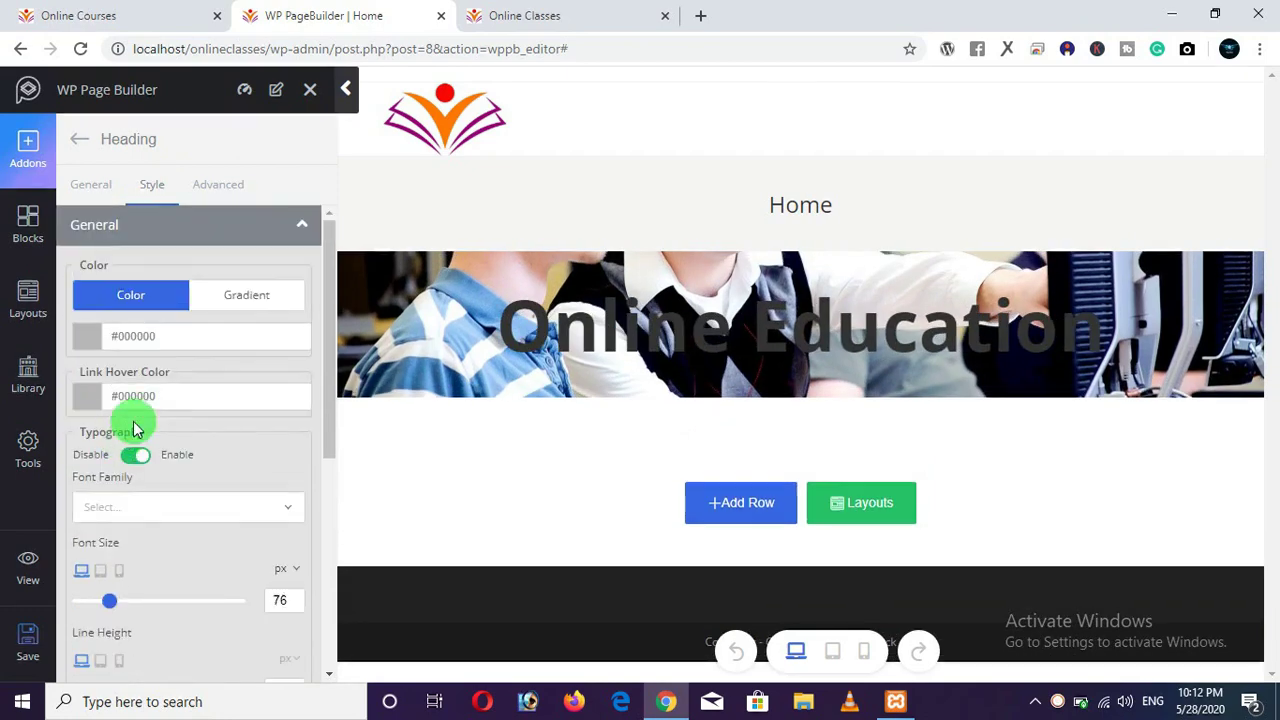
click(183, 345)
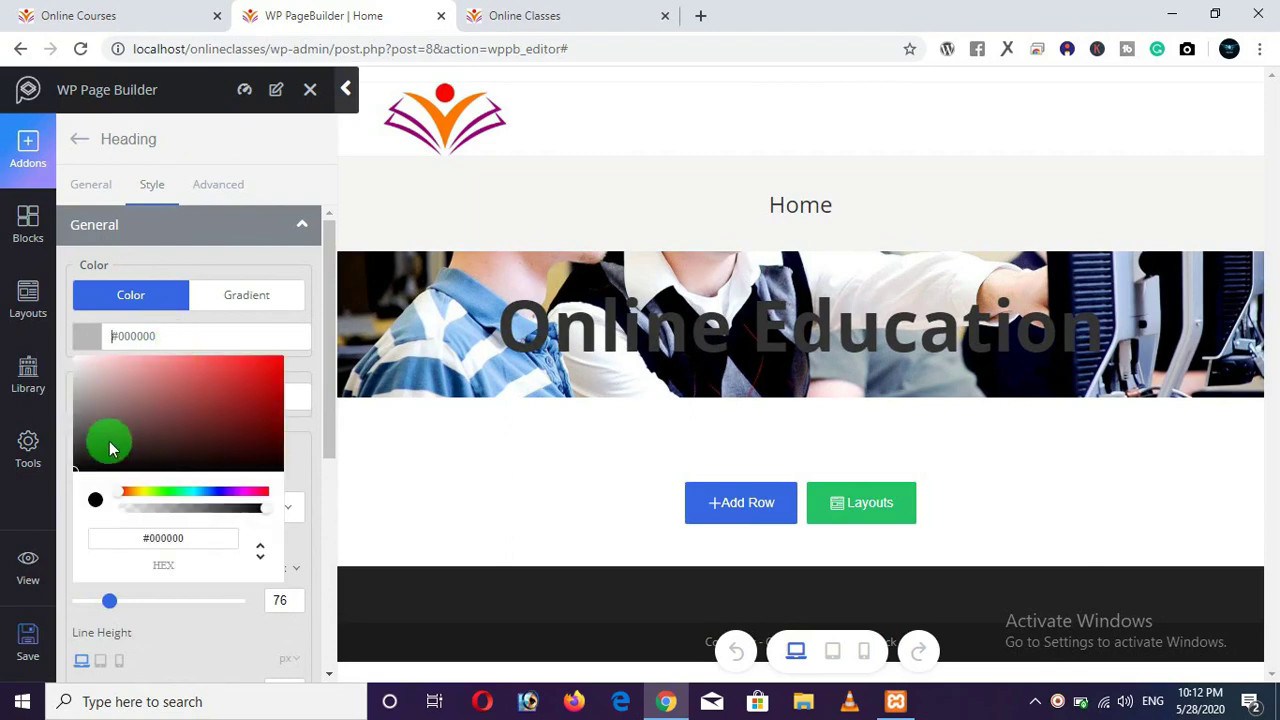
drag(110, 448, 62, 345)
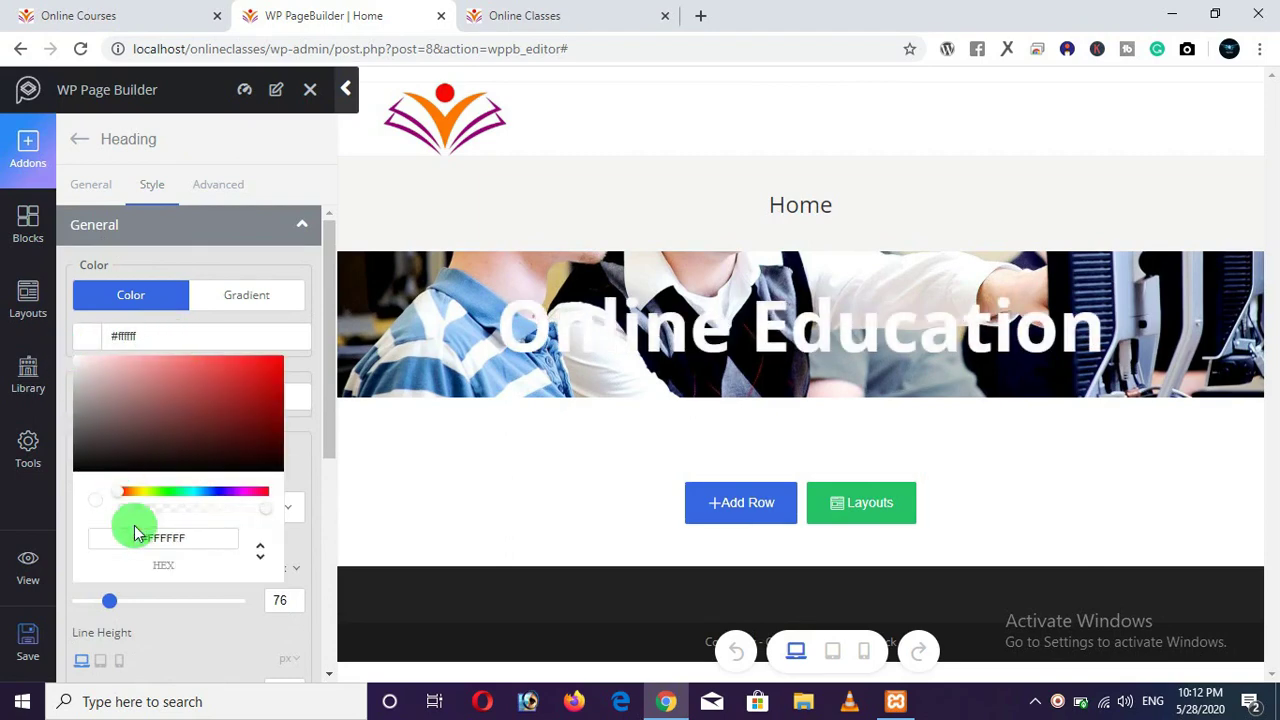
click(200, 622)
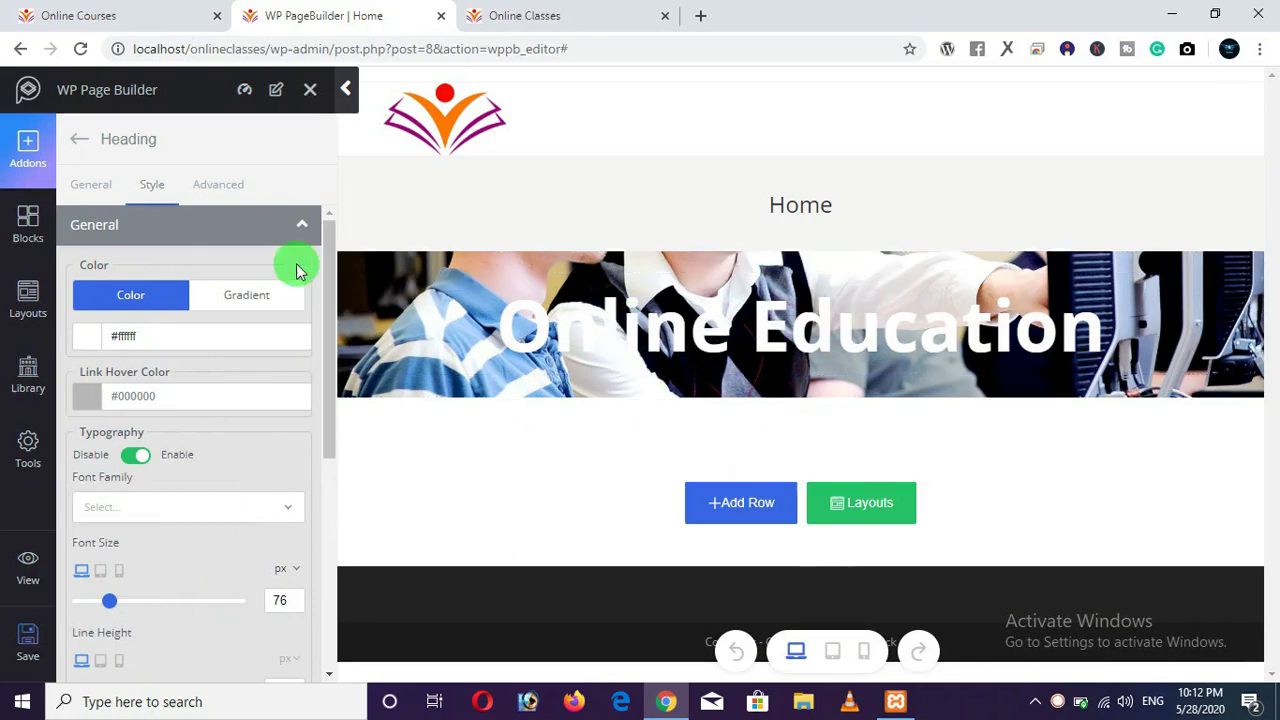
Exit the heading settings and select the slogan sentence on the live Online Courses home page.
click(125, 16)
click(326, 15)
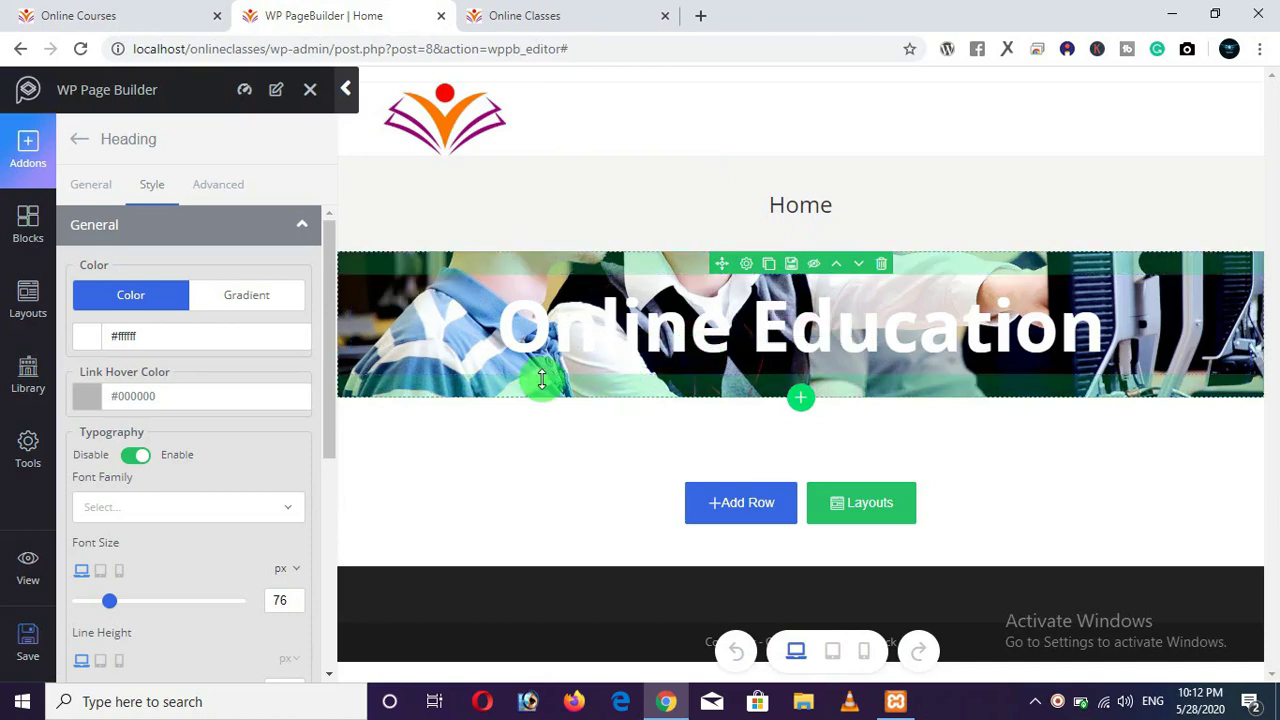
click(91, 184)
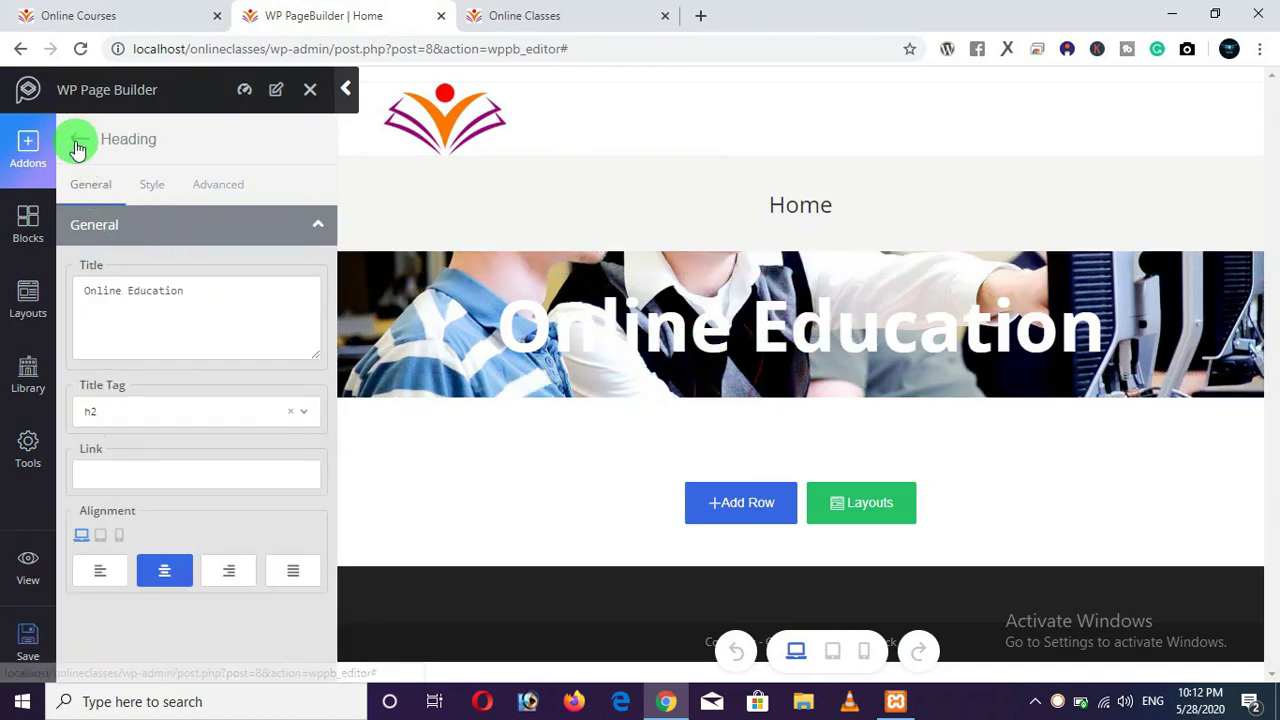
click(79, 140)
click(90, 15)
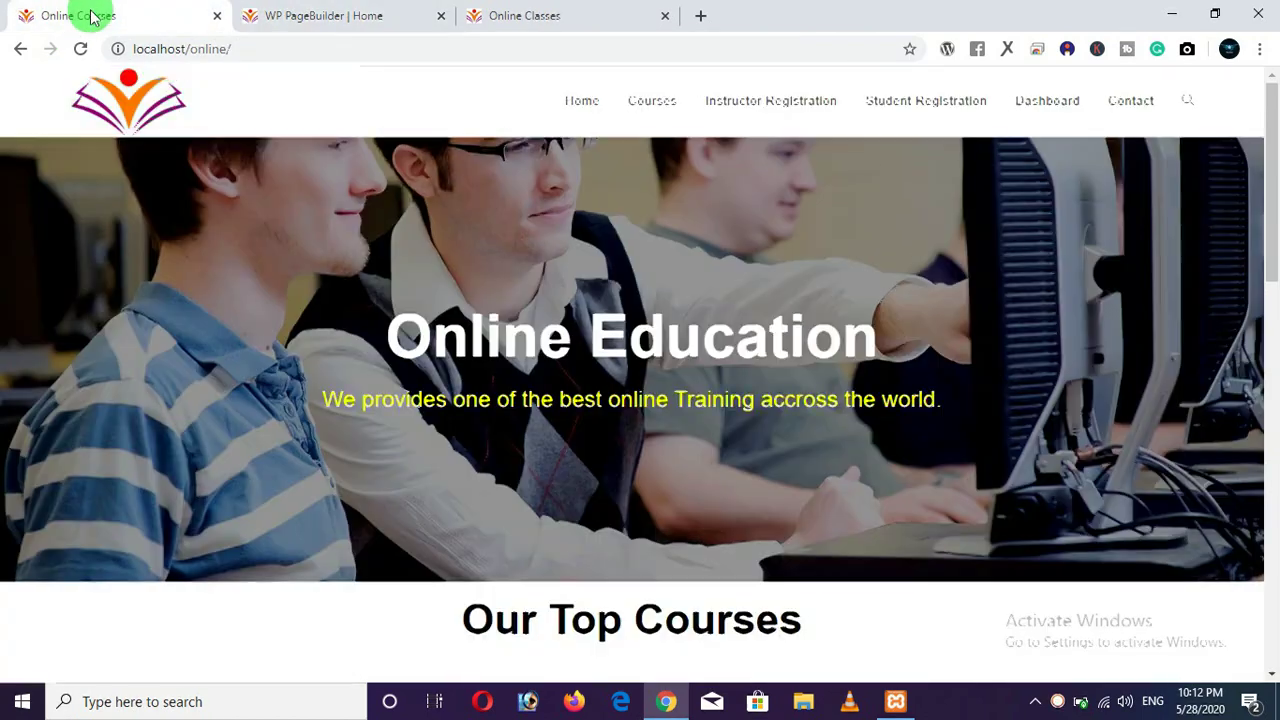
drag(325, 399, 510, 392)
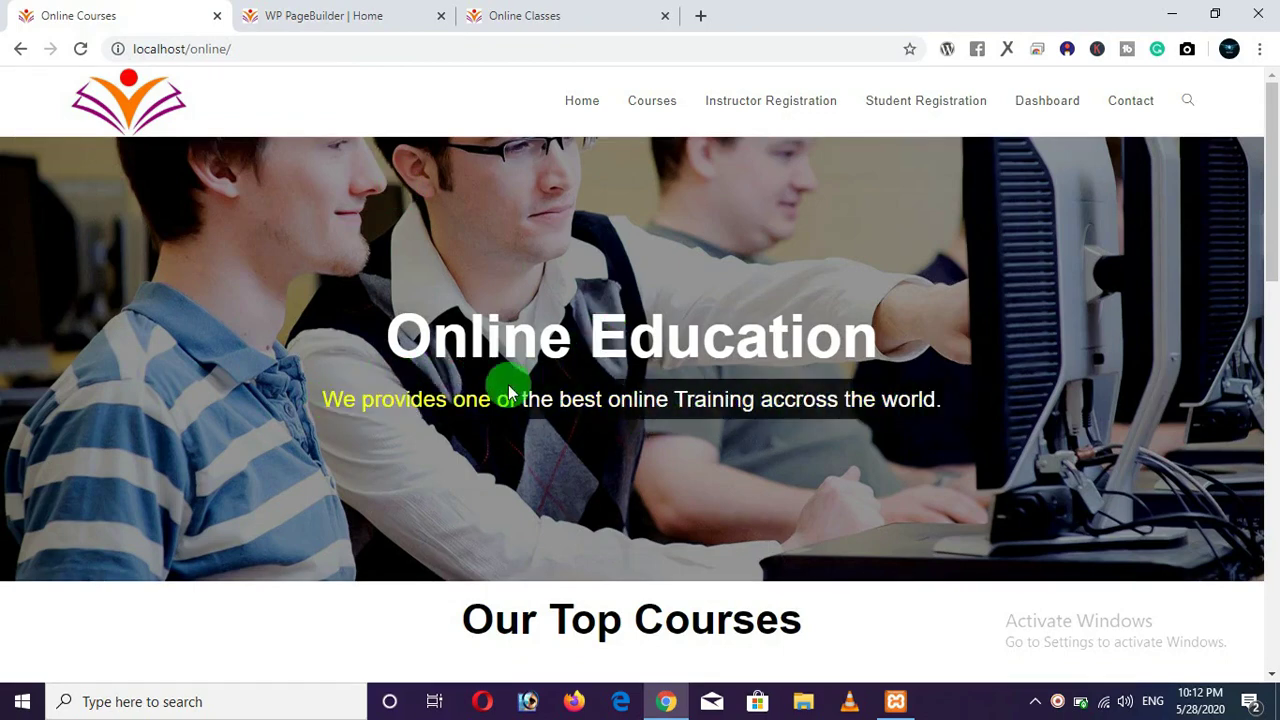
drag(322, 405, 980, 450)
key(ctrl+c)
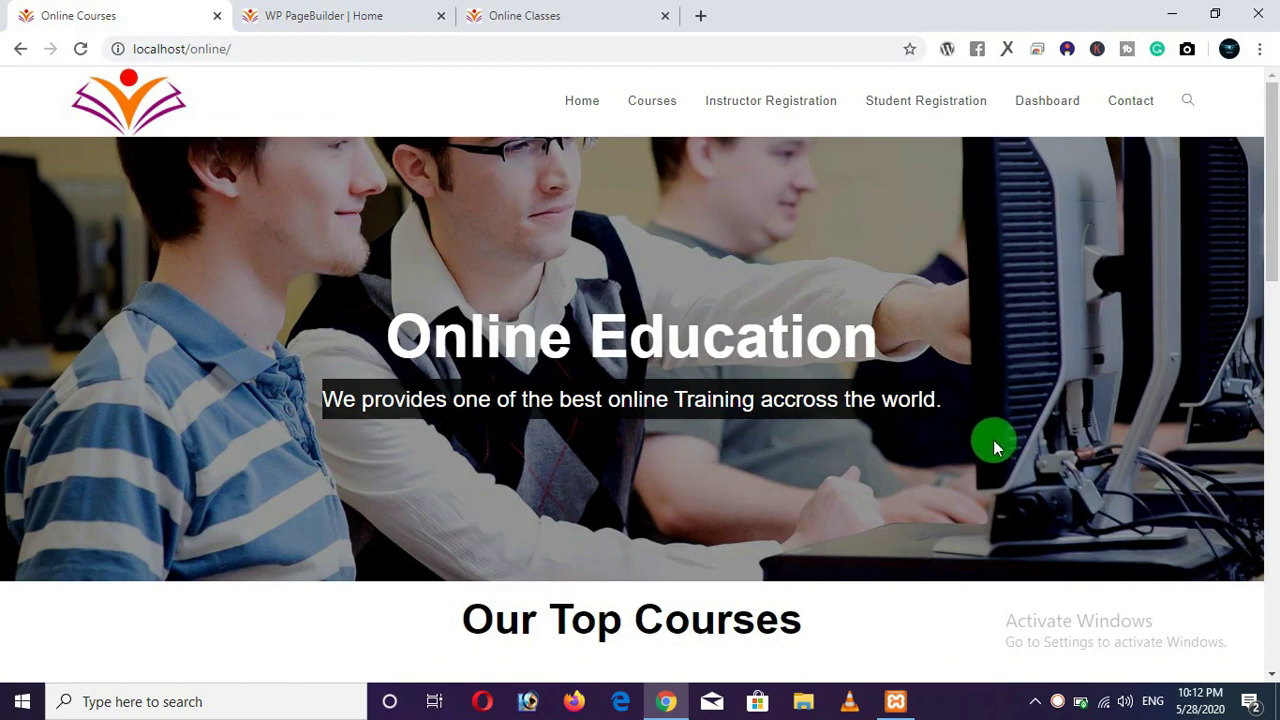
right_click(674, 405)
Copy the slogan and paste it into a new Text Block under the heading, replacing the placeholder.
click(690, 417)
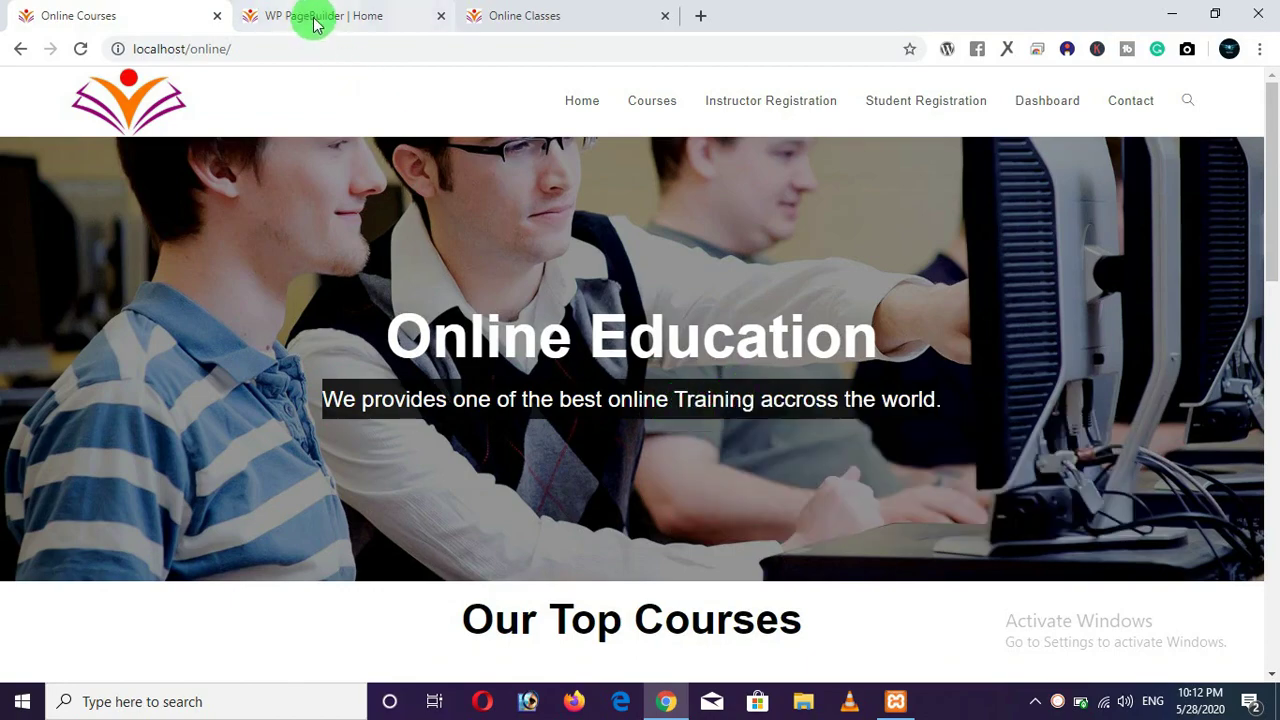
click(313, 22)
scroll(177, 402, down, 2)
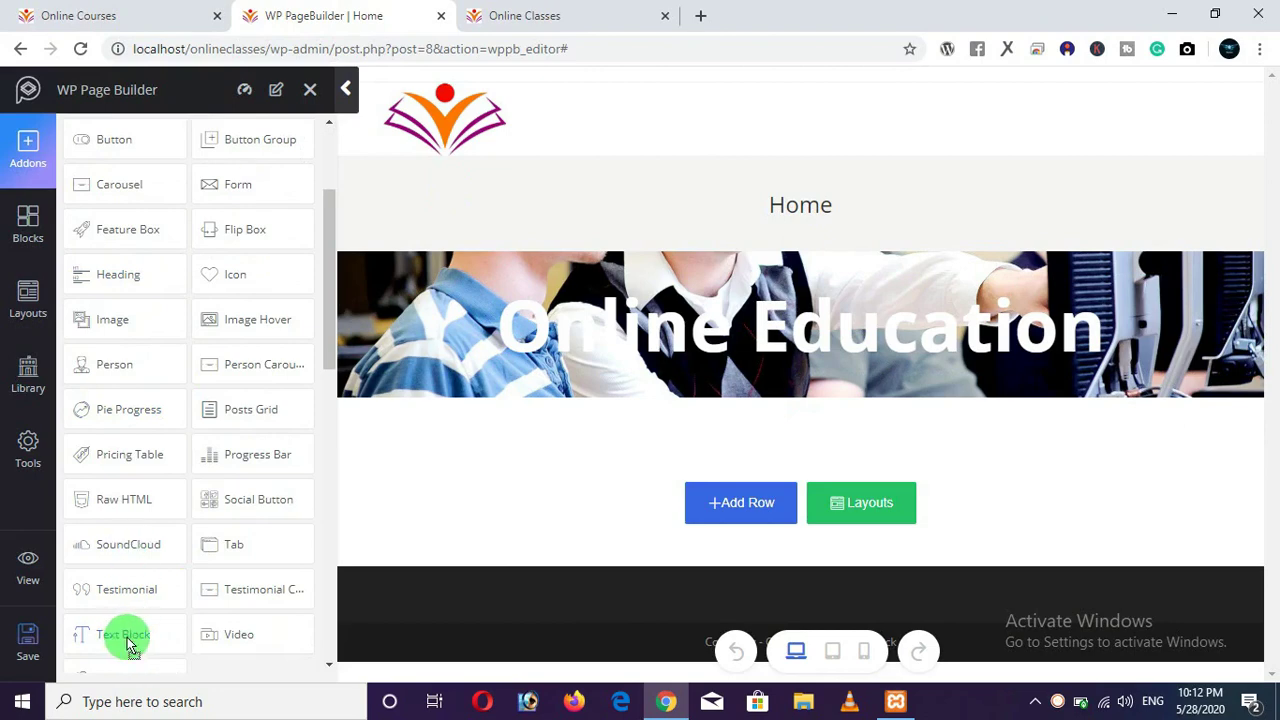
drag(128, 644, 709, 380)
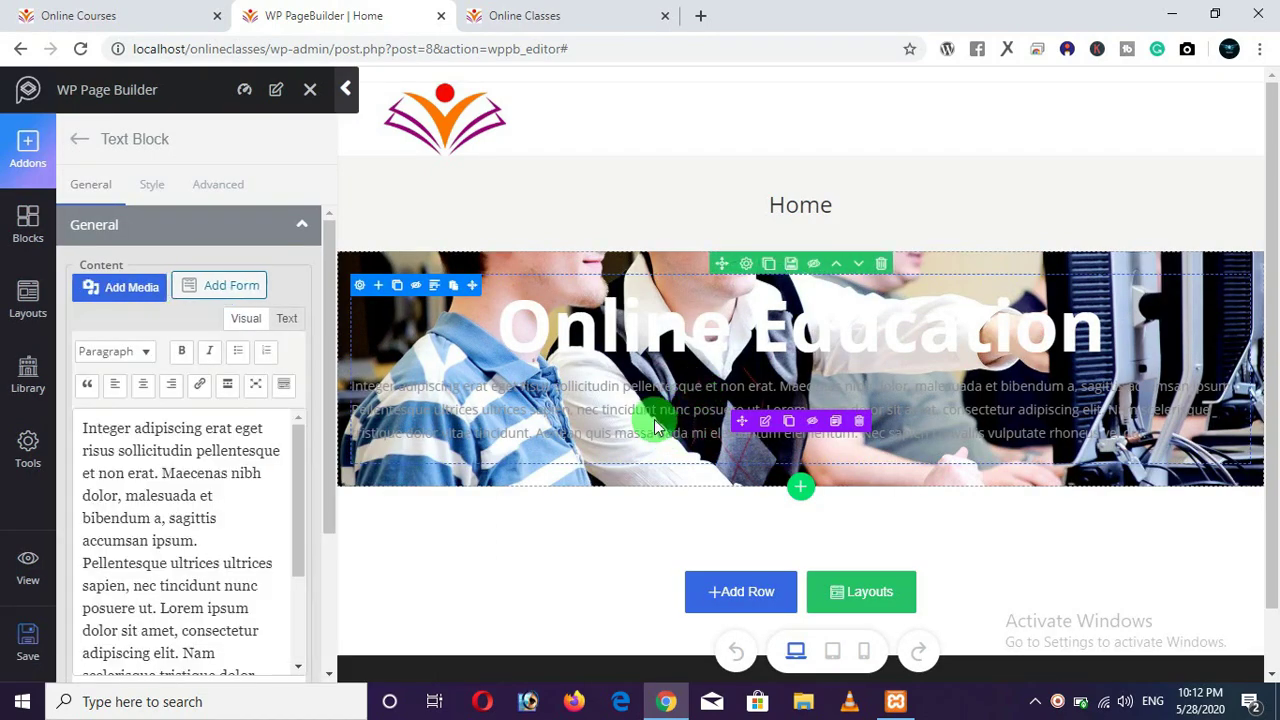
click(150, 497)
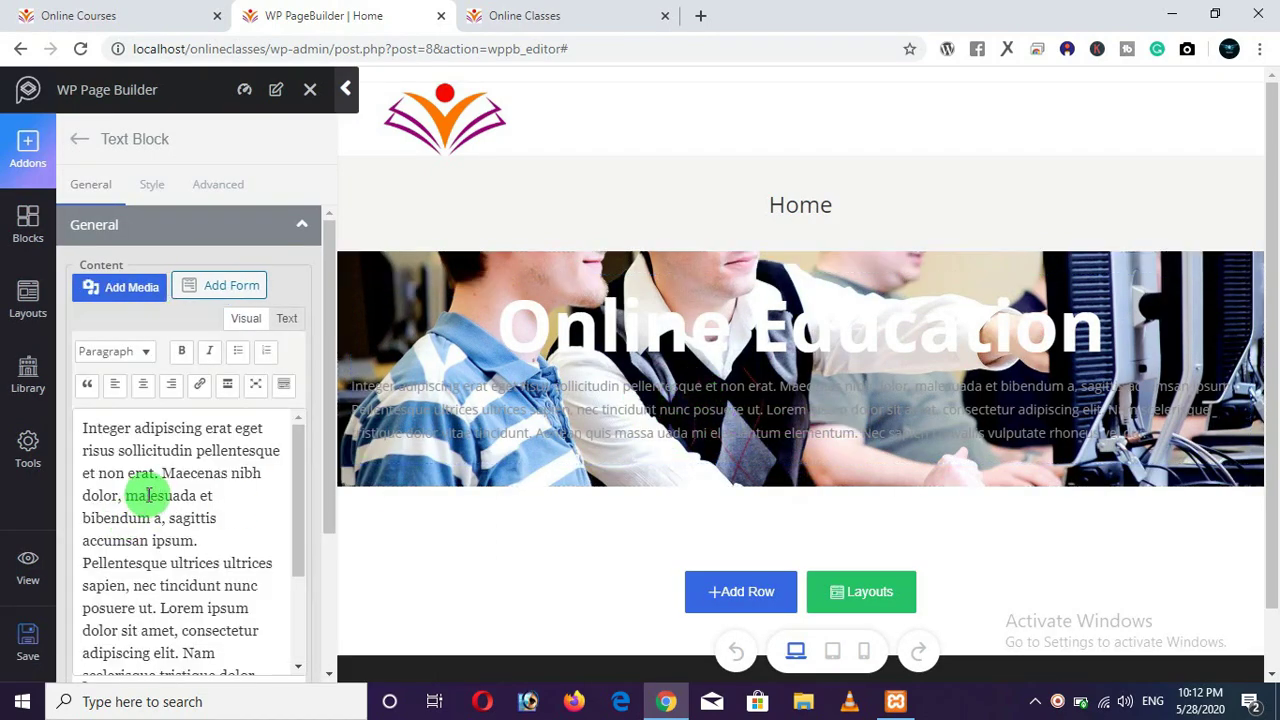
key(ctrl+a)
key(BackSpace)
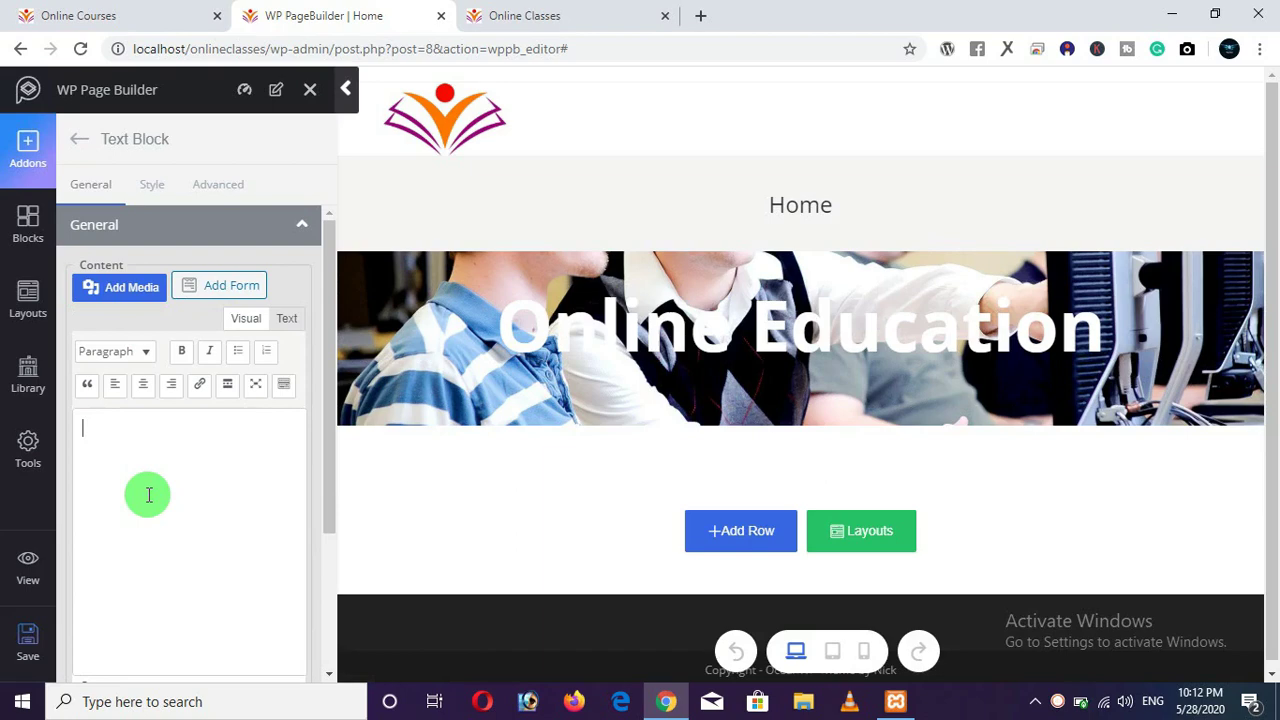
key(ctrl+v)
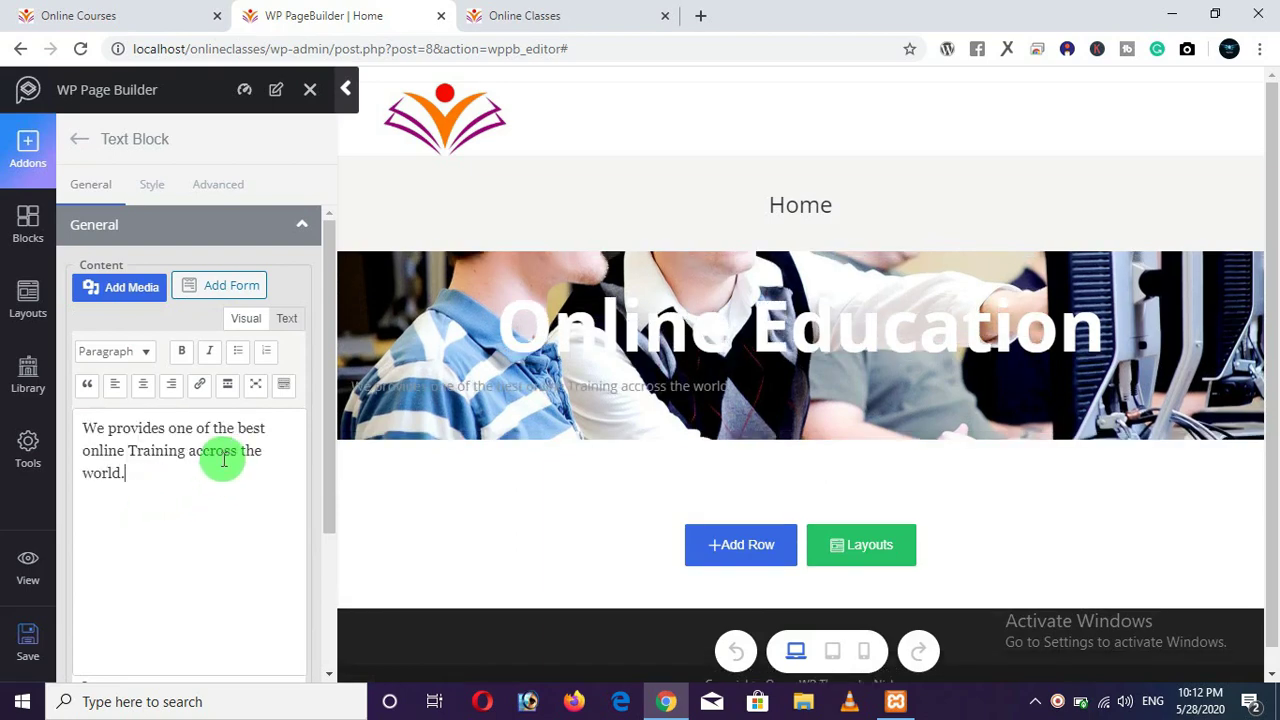
click(162, 195)
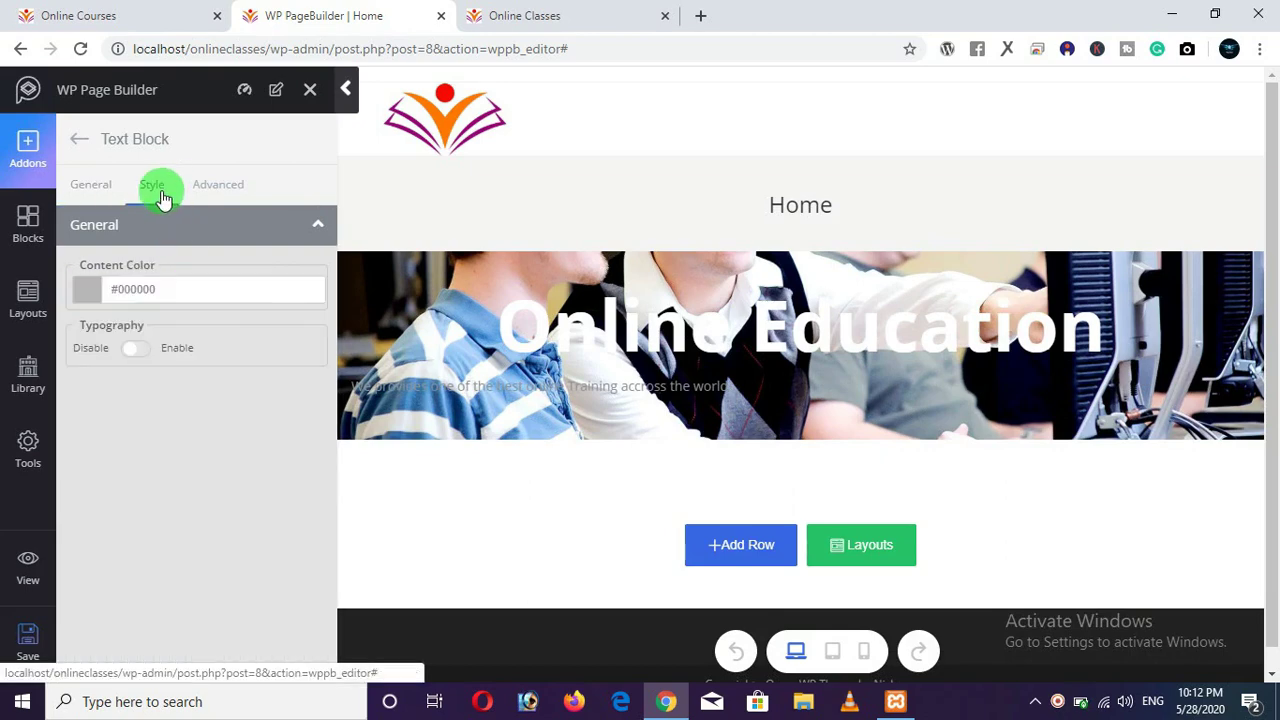
Give the subtitle a 28 px font size and #e9ff00 yellow colour, then save the page.
click(146, 354)
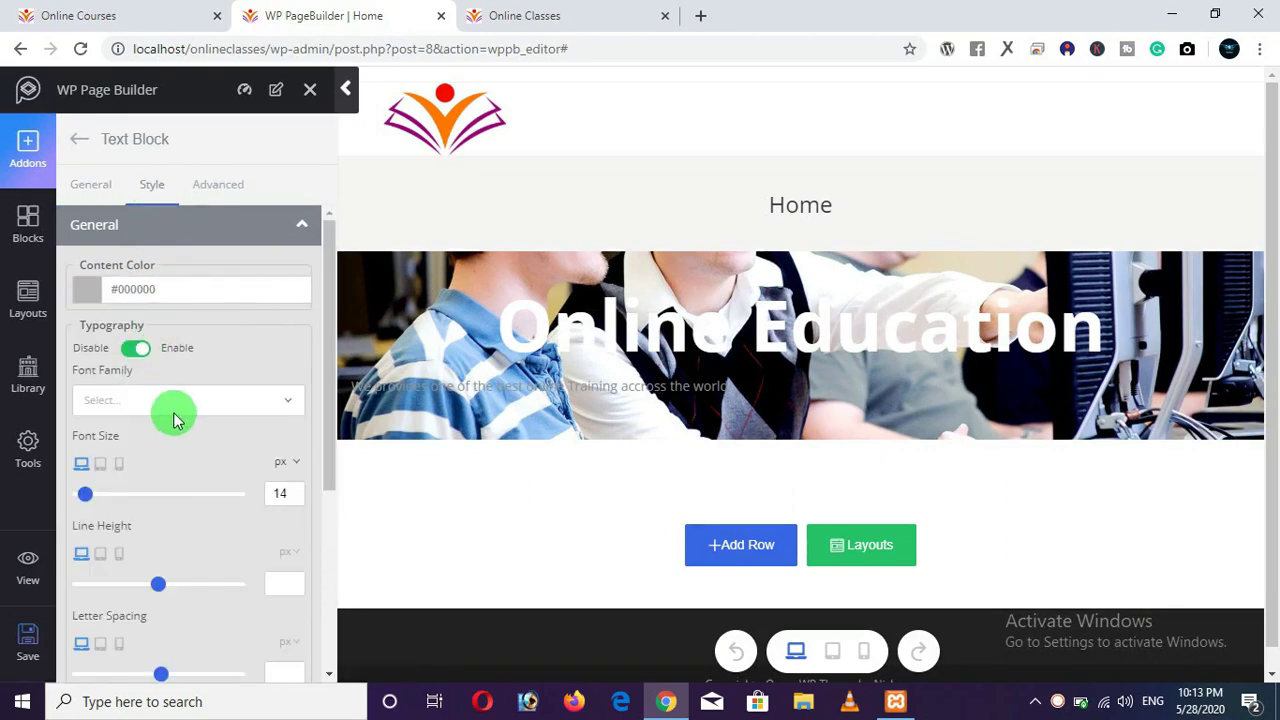
mouse_move(90, 503)
mouse_down()
mouse_move(104, 500)
mouse_move(93, 502)
mouse_up()
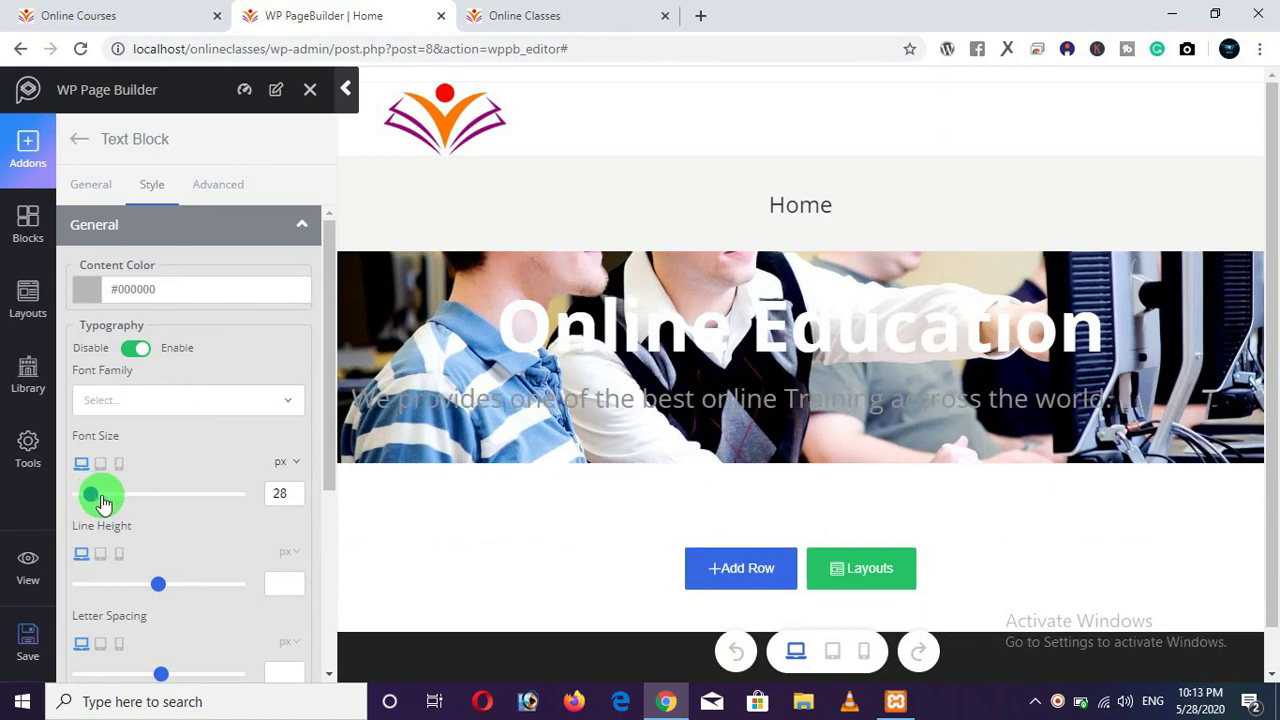
scroll(137, 423, down, 3)
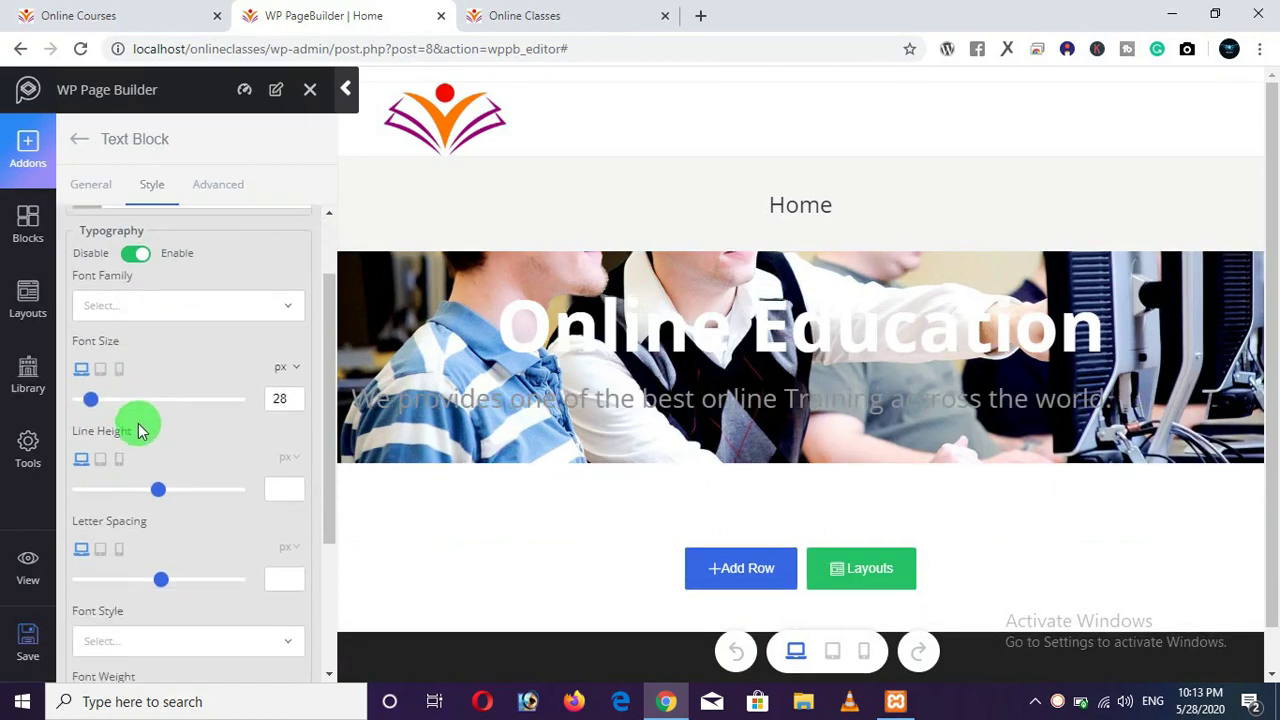
scroll(145, 435, up, 3)
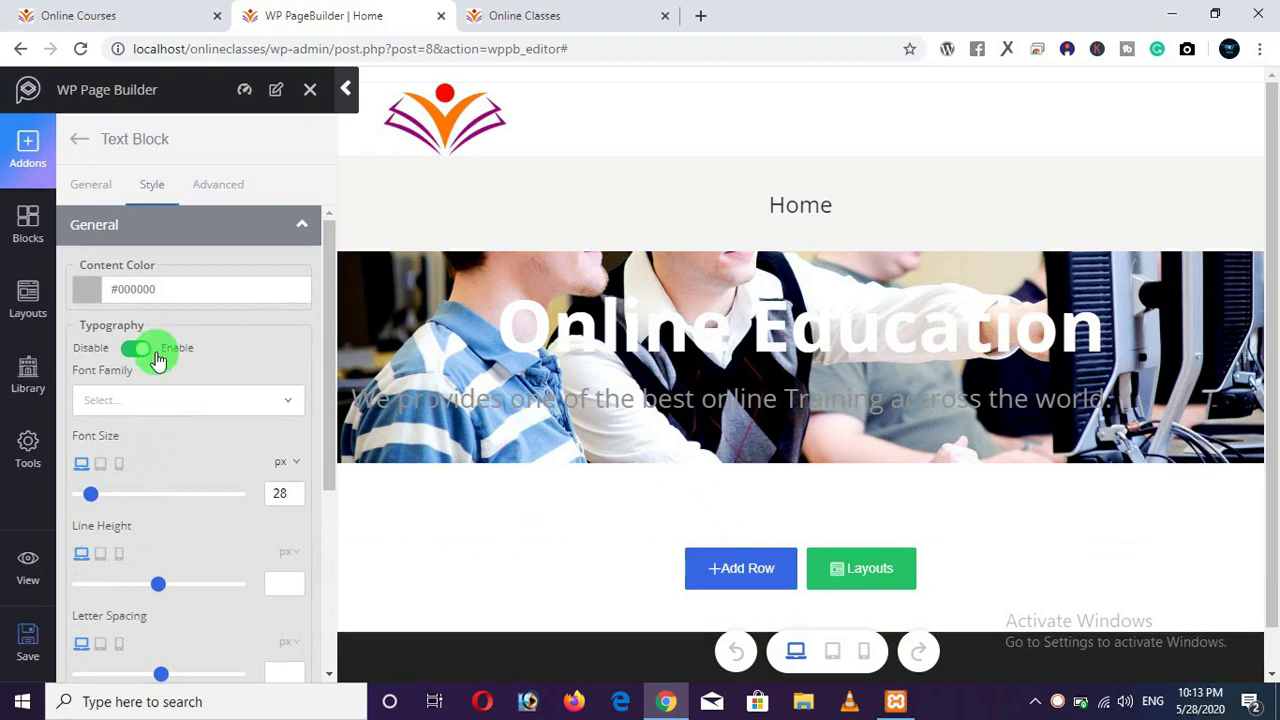
click(172, 289)
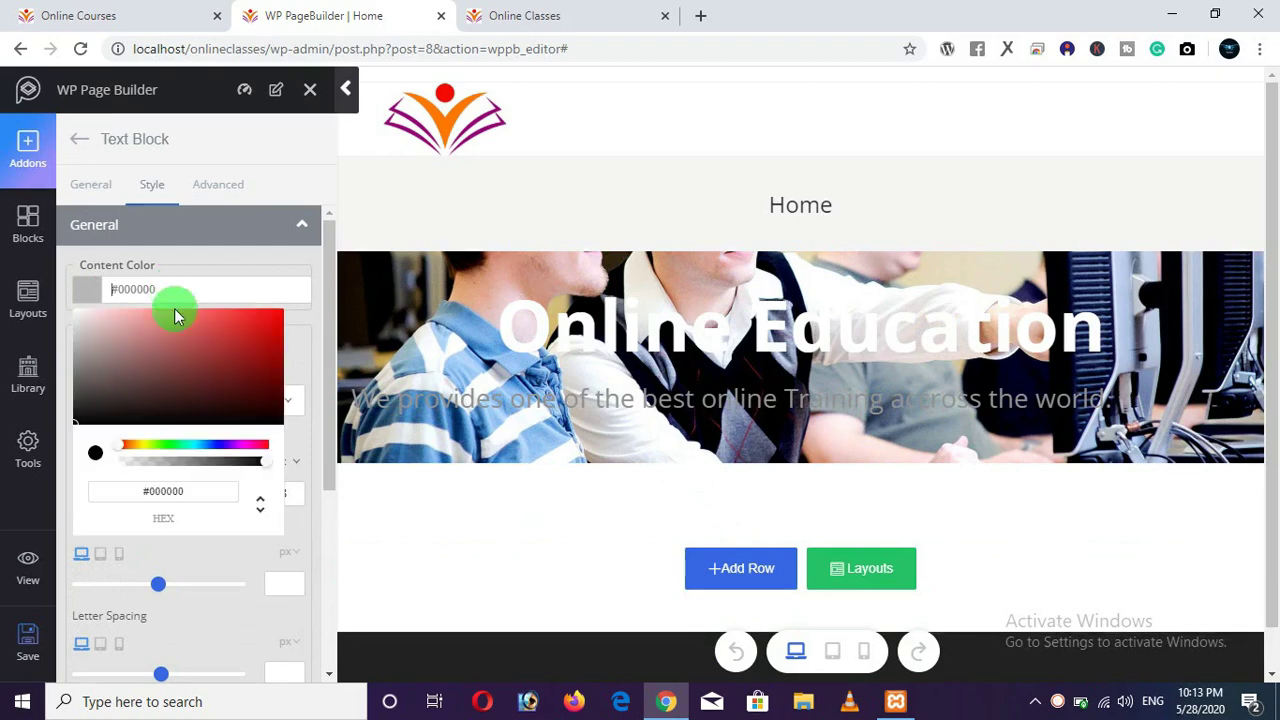
click(156, 430)
click(143, 450)
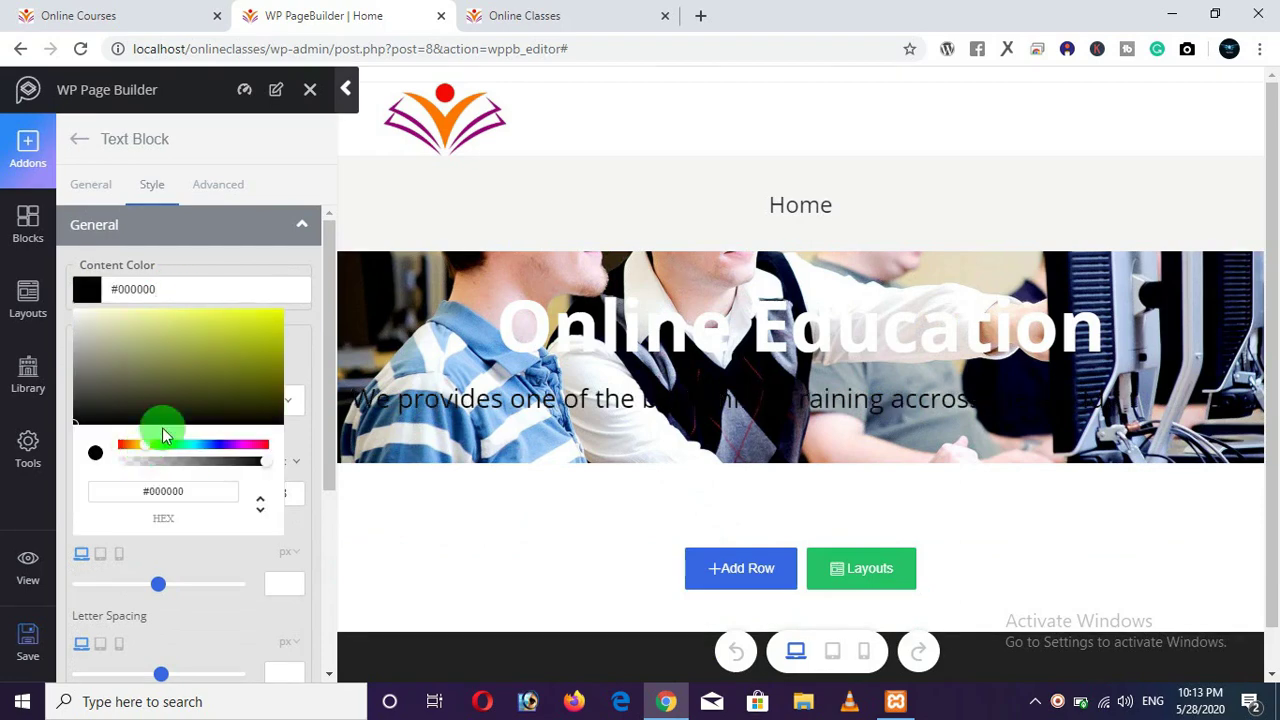
drag(163, 431, 308, 309)
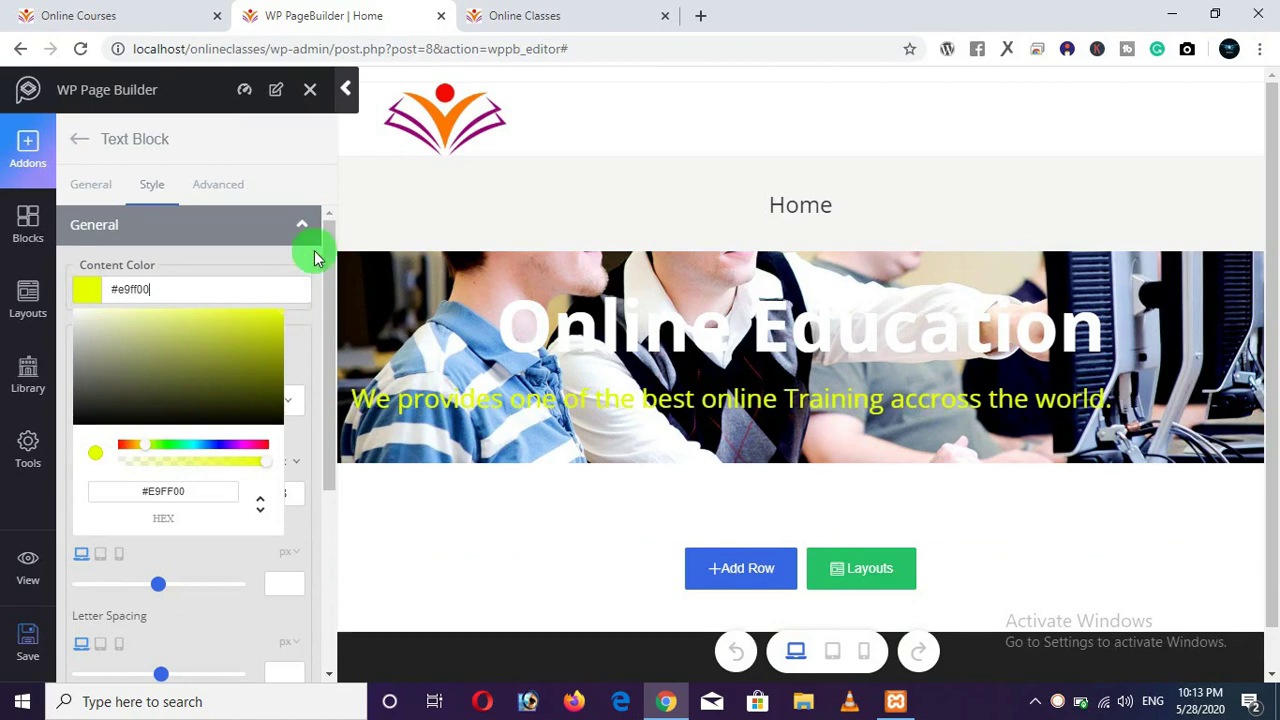
click(155, 527)
click(27, 645)
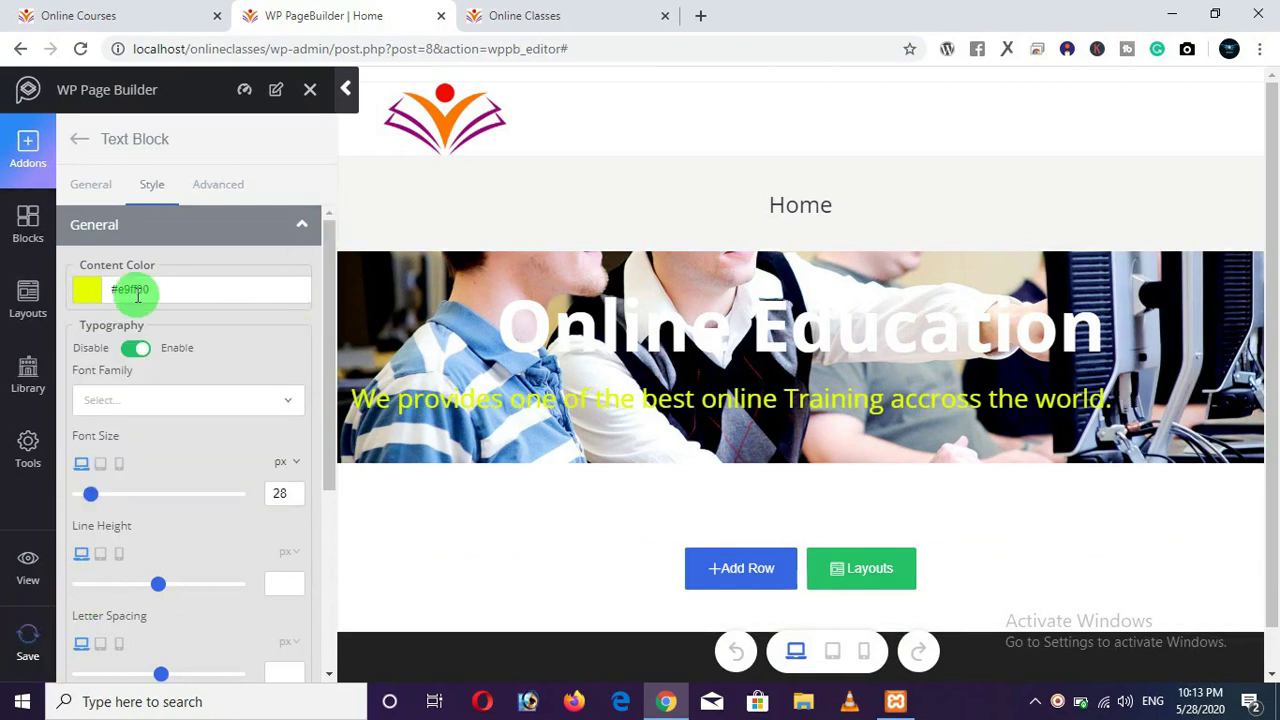
click(82, 144)
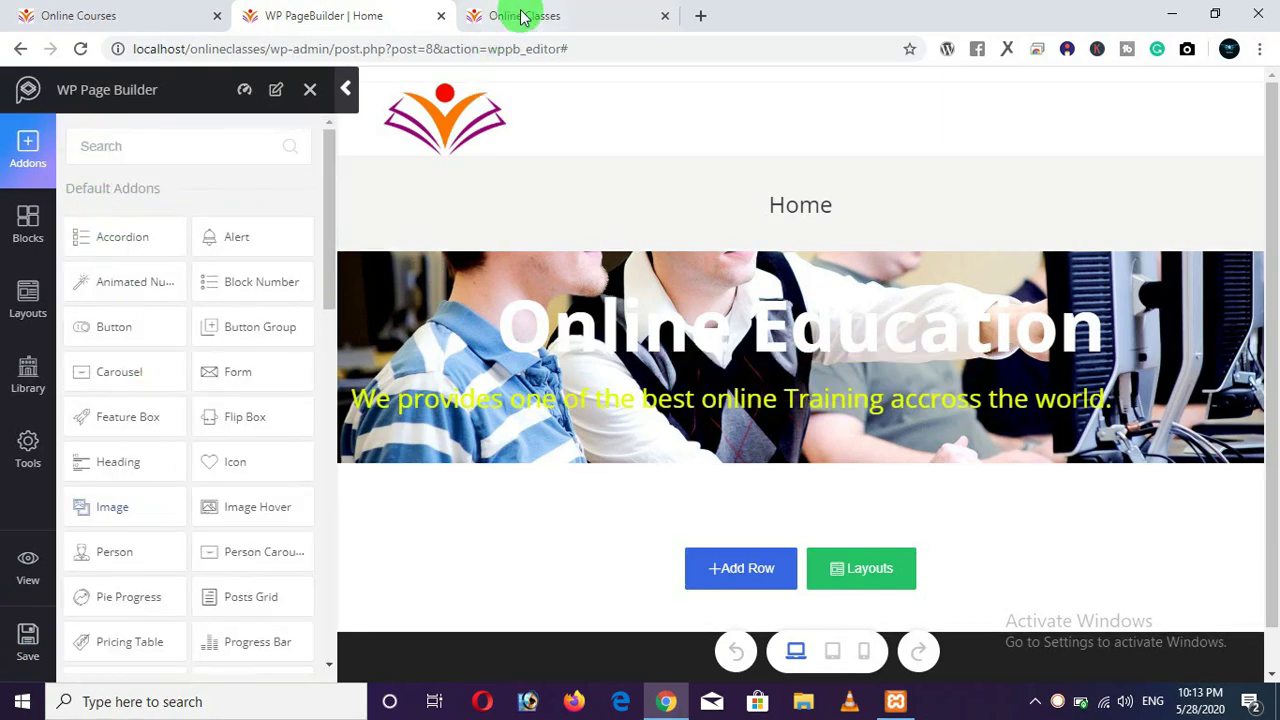
Reload the live Online Classes page and check the heading and subtitle text.
click(521, 16)
click(81, 49)
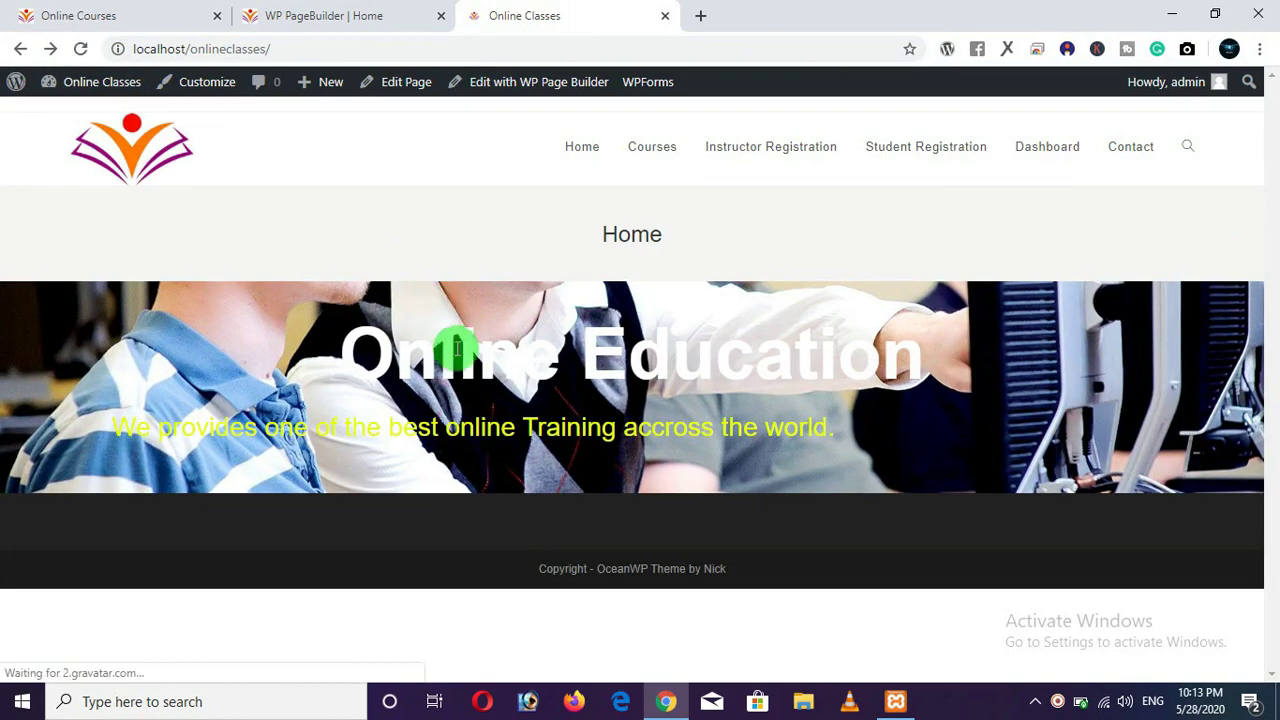
drag(360, 342, 100, 430)
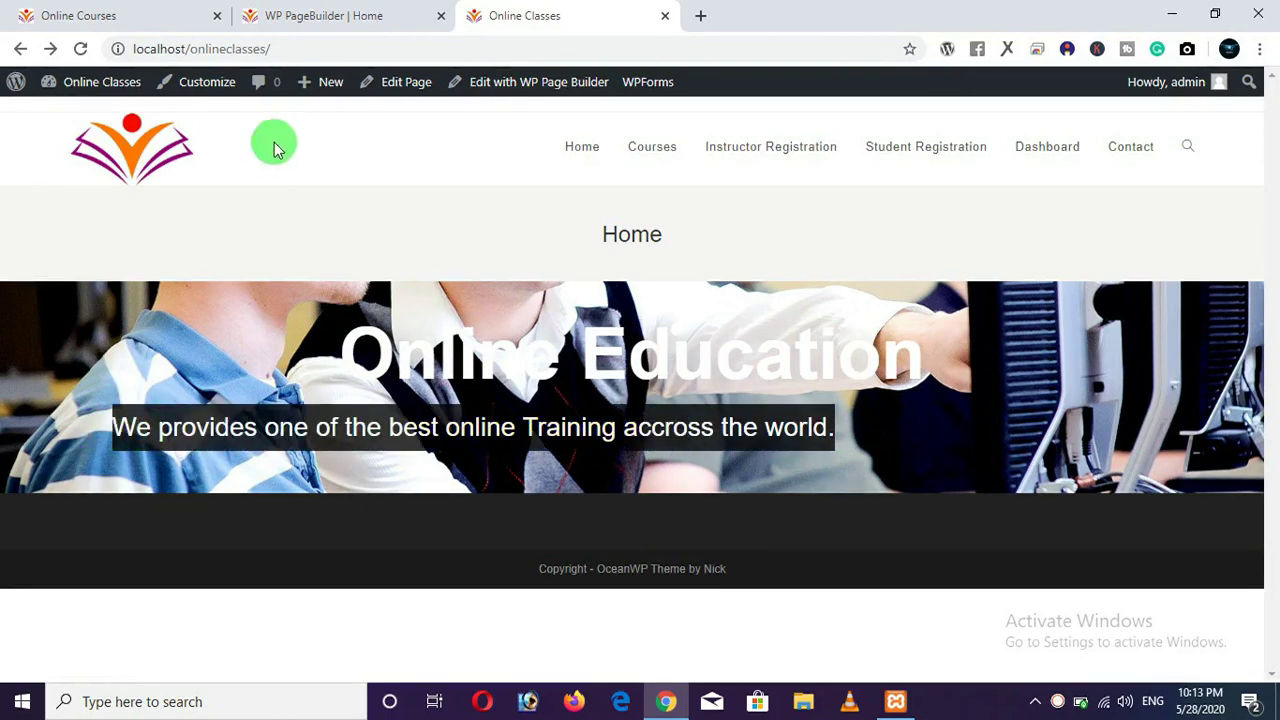
click(325, 22)
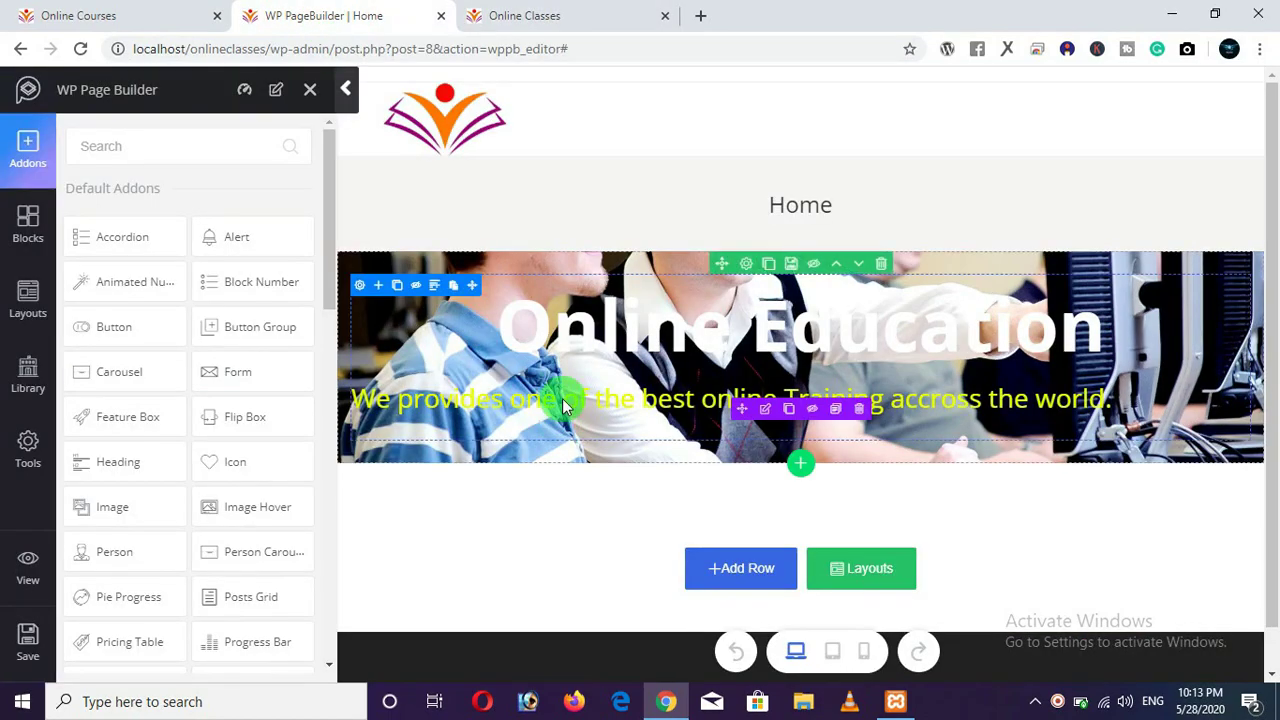
Set the yellow subtitle Text Block's alignment to Center and save the page.
click(766, 412)
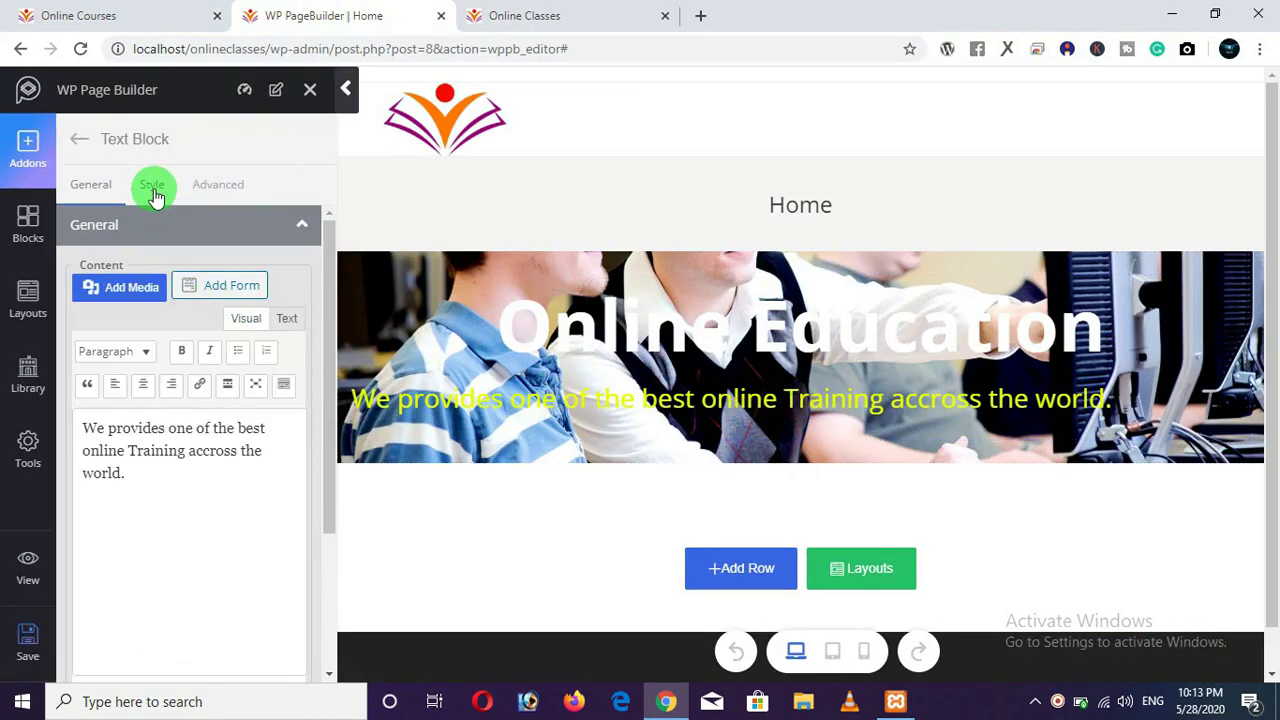
click(152, 188)
scroll(226, 515, down, 2)
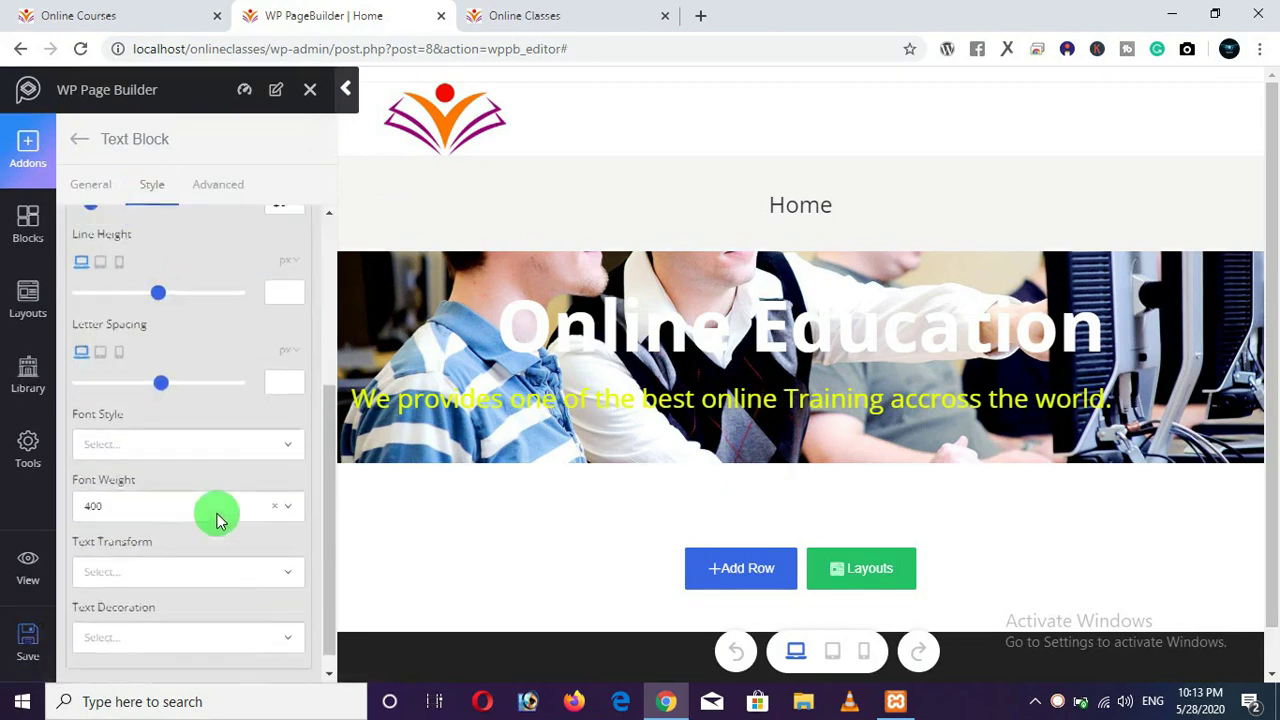
scroll(160, 423, up, 3)
click(98, 186)
scroll(185, 400, down, 2)
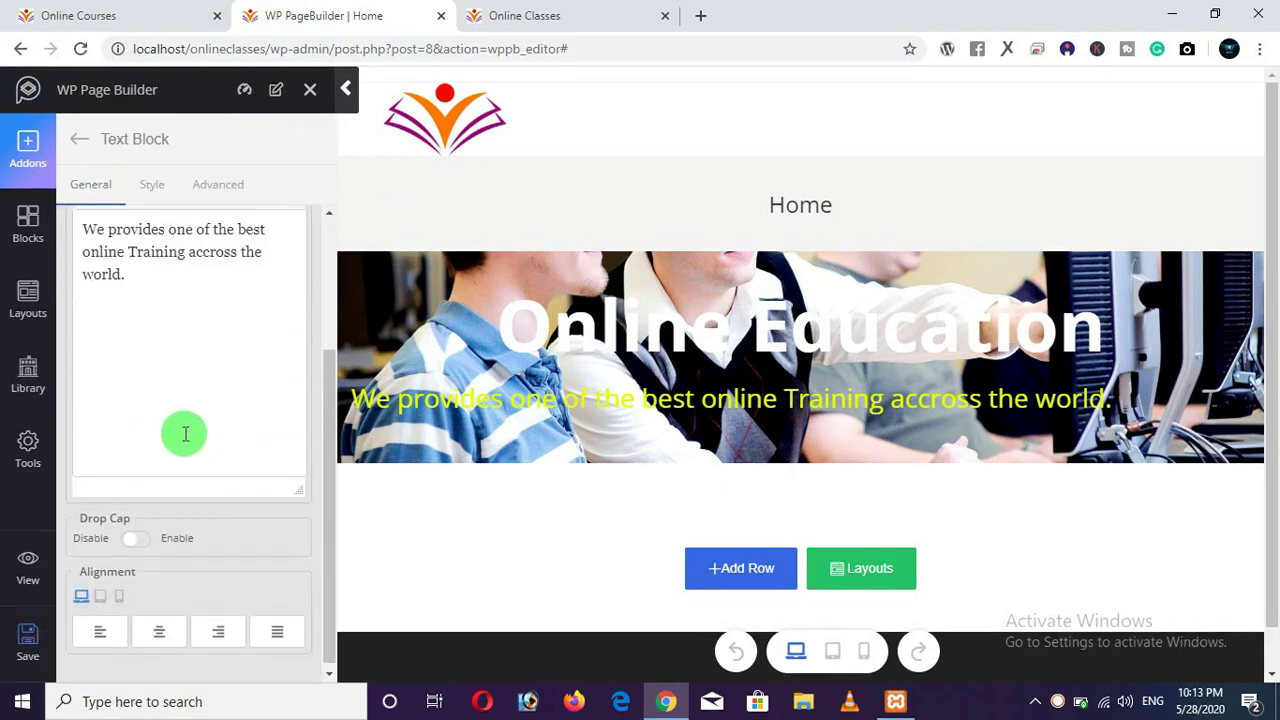
click(160, 628)
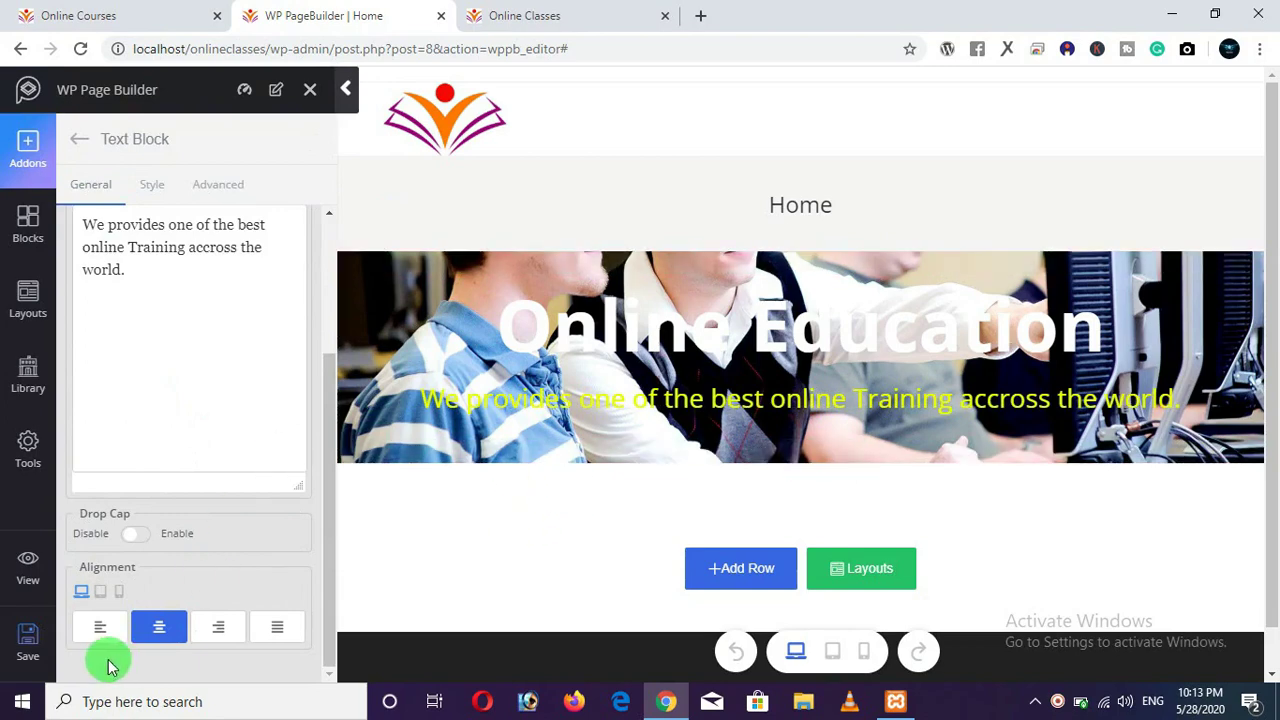
click(28, 645)
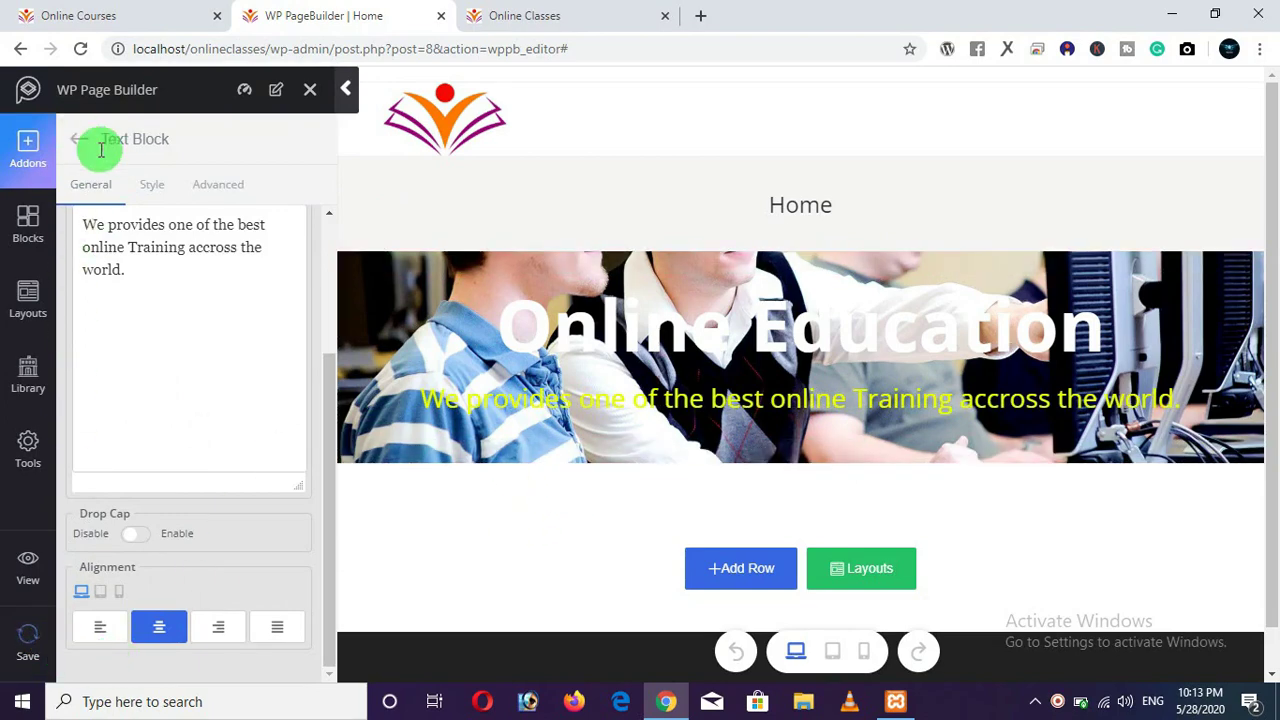
Reload the live page to confirm the centred subtitle, then return to the builder.
click(101, 147)
click(540, 15)
click(80, 48)
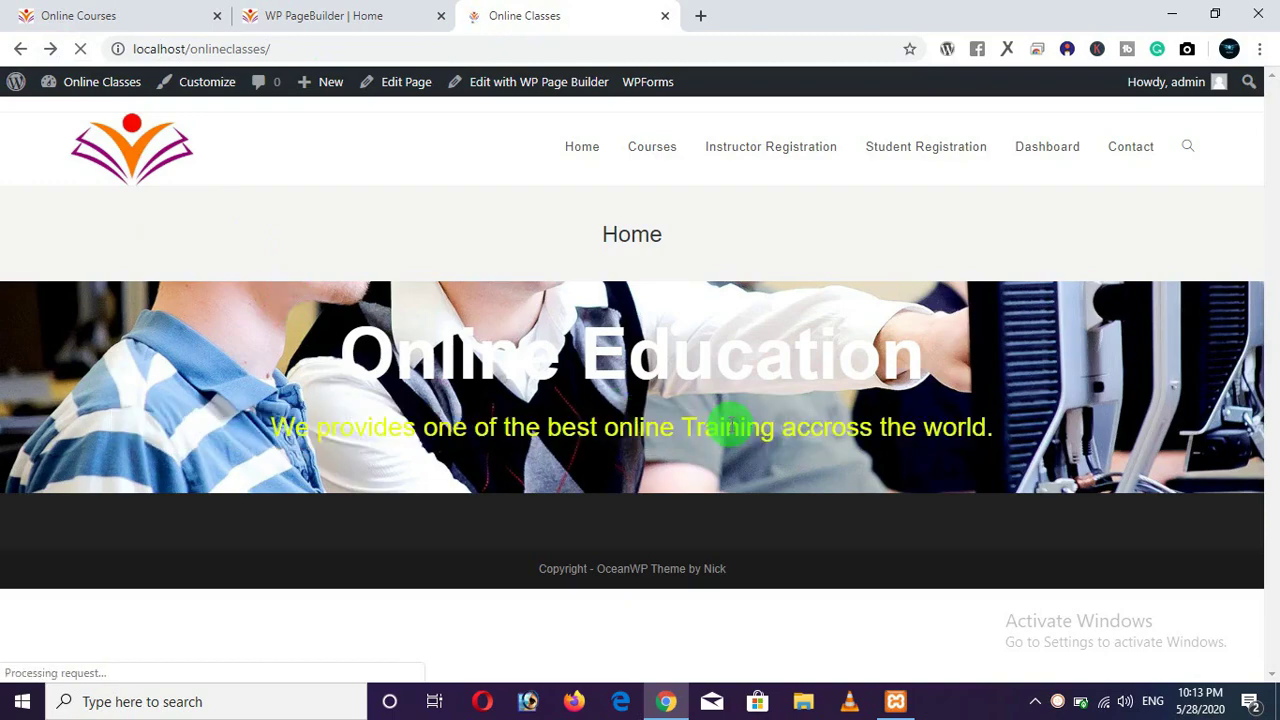
click(375, 17)
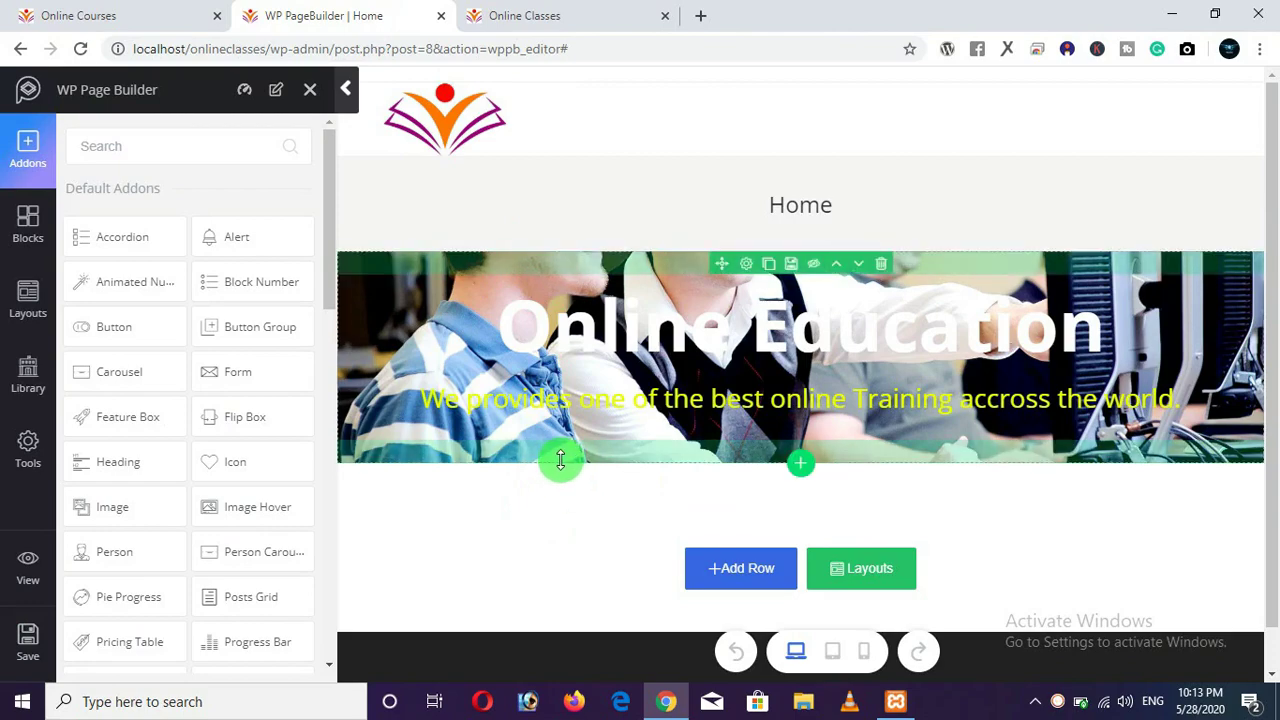
Enlarge the hero row's top and bottom padding around the heading and subtitle.
drag(560, 460, 557, 640)
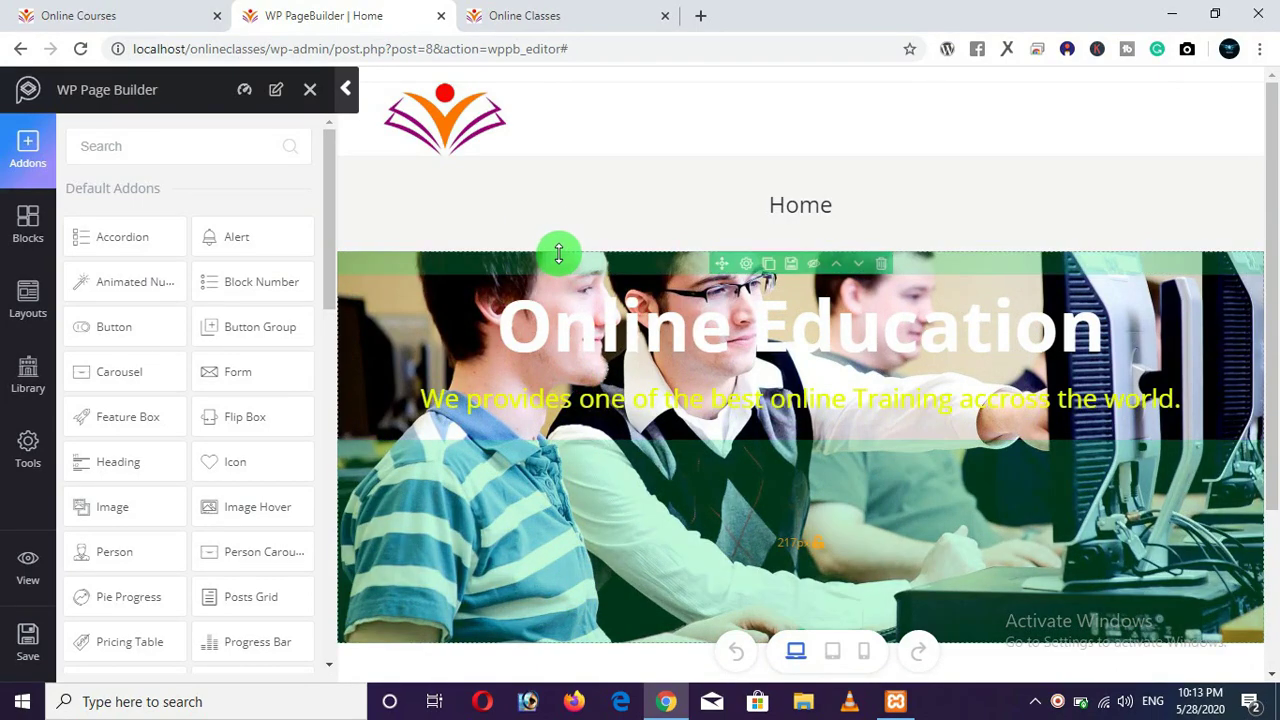
drag(558, 255, 578, 387)
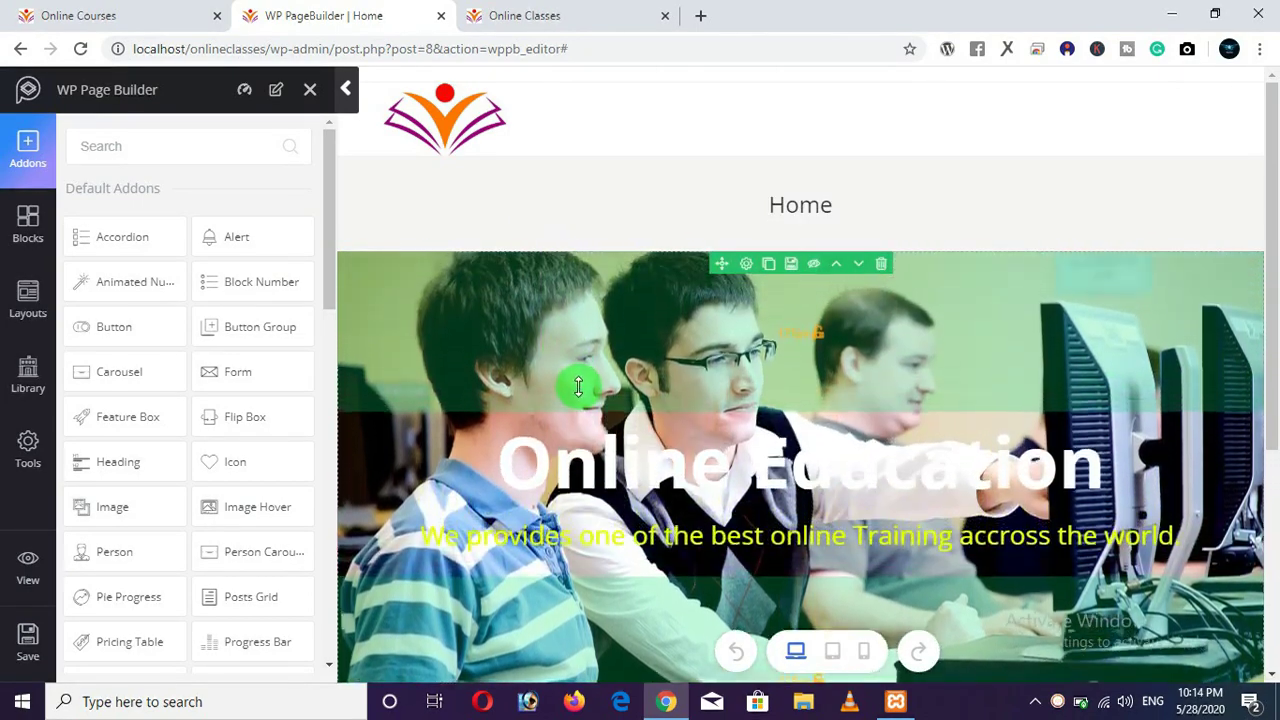
scroll(617, 354, down, 3)
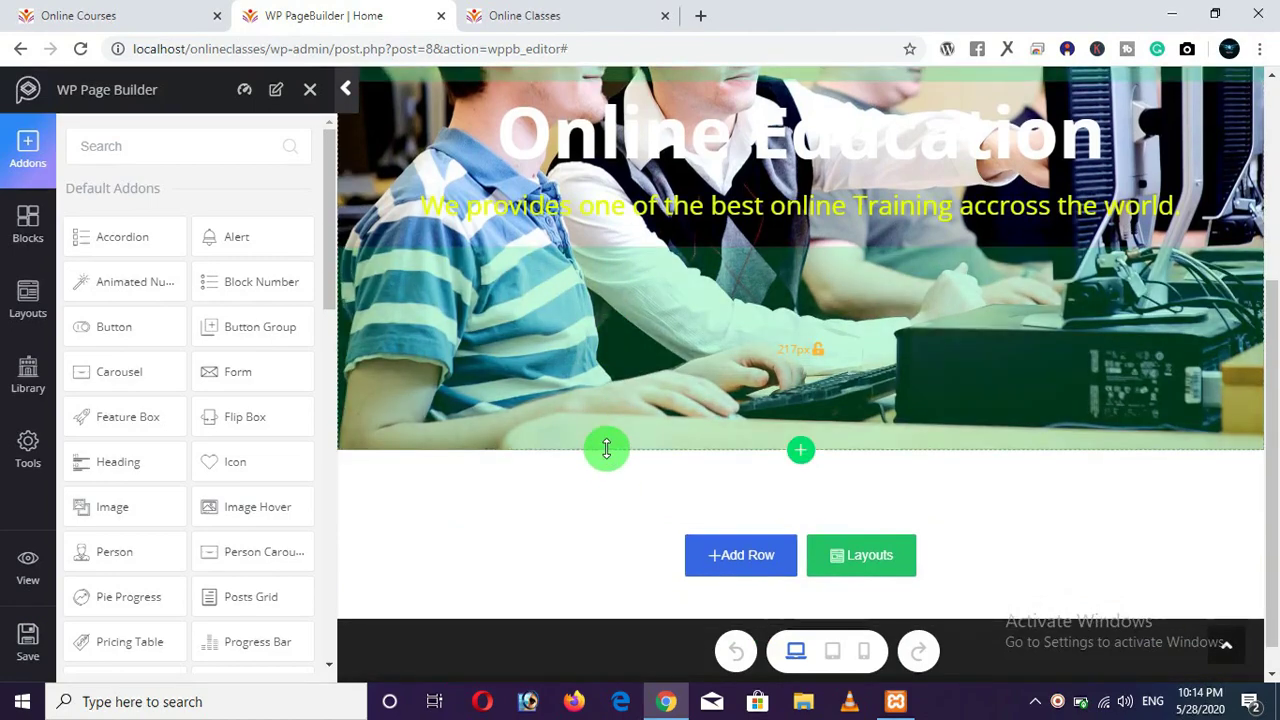
drag(606, 449, 589, 417)
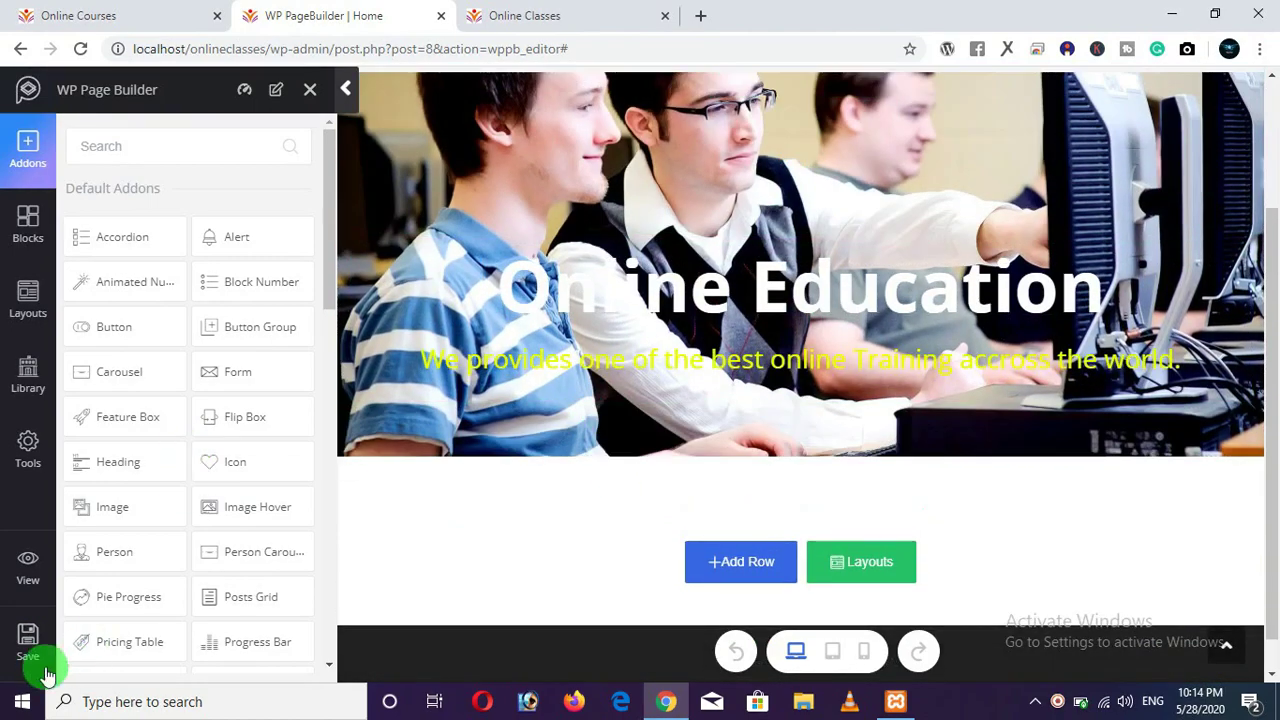
Check the hero row's new height on the live Online Classes page.
click(524, 18)
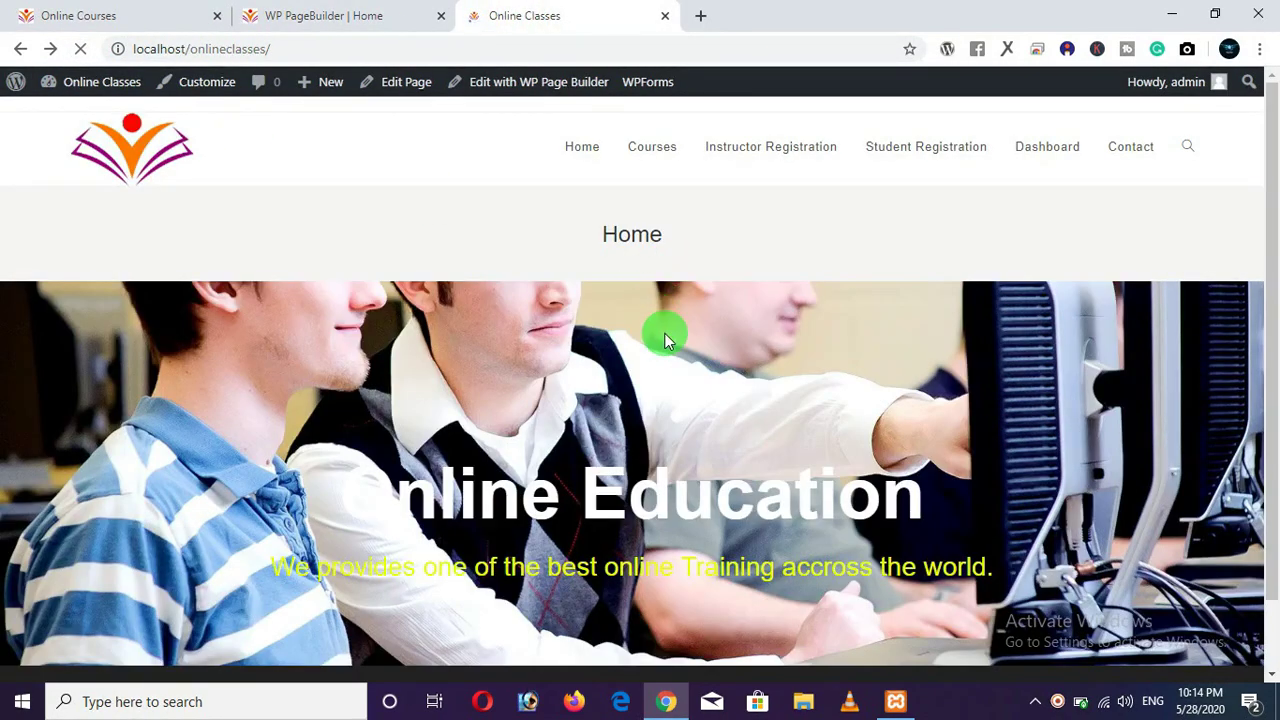
scroll(766, 389, down, 1)
scroll(766, 389, up, 1)
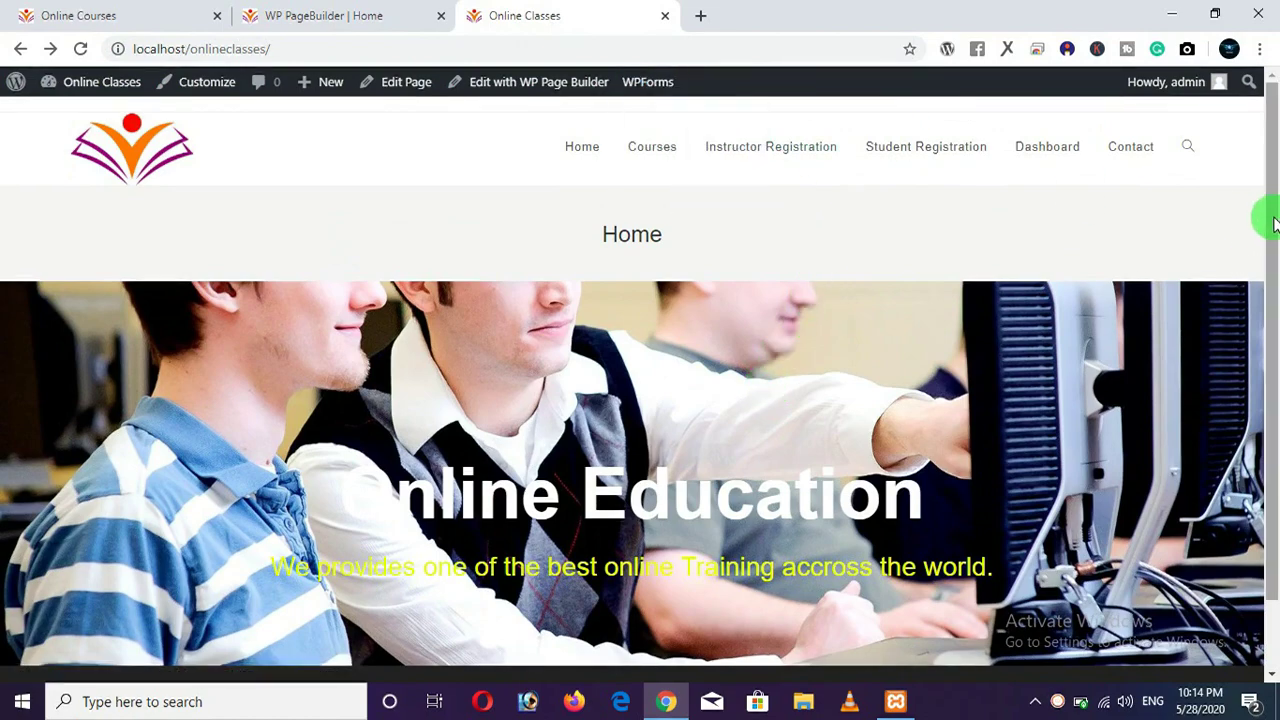
drag(1277, 214, 1272, 246)
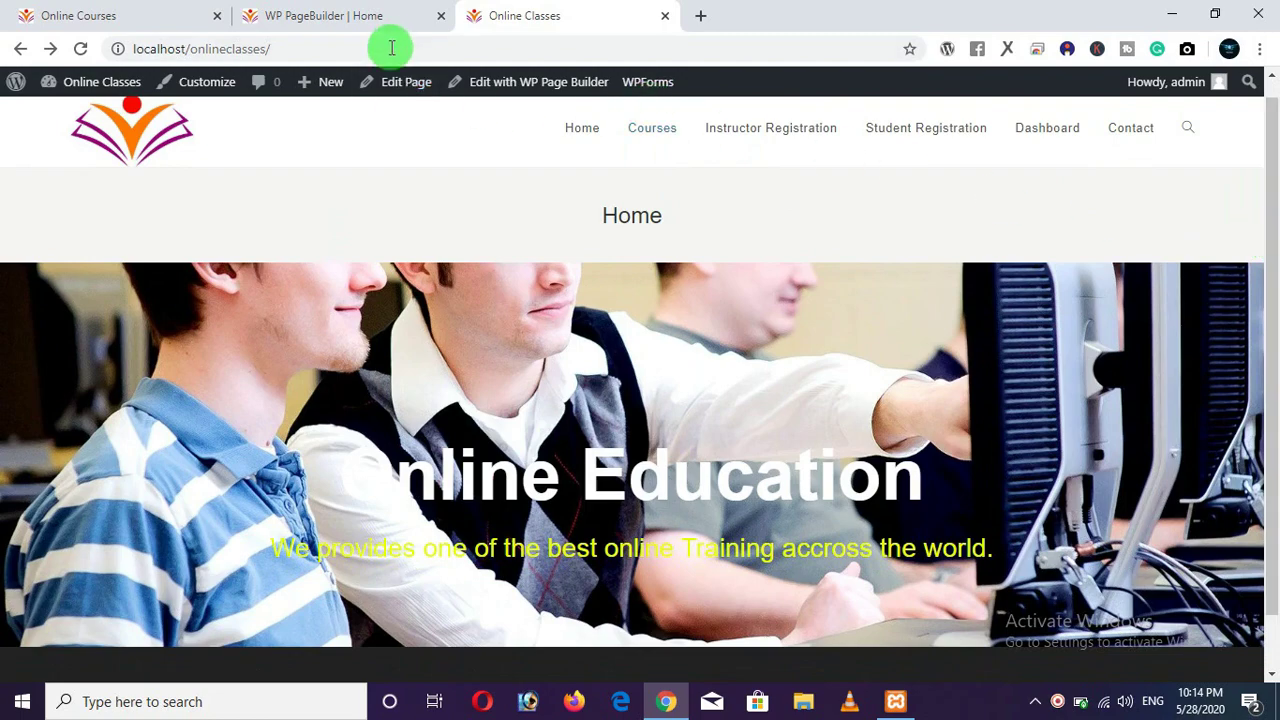
Increase the hero row's bottom padding to 103px and save.
click(362, 20)
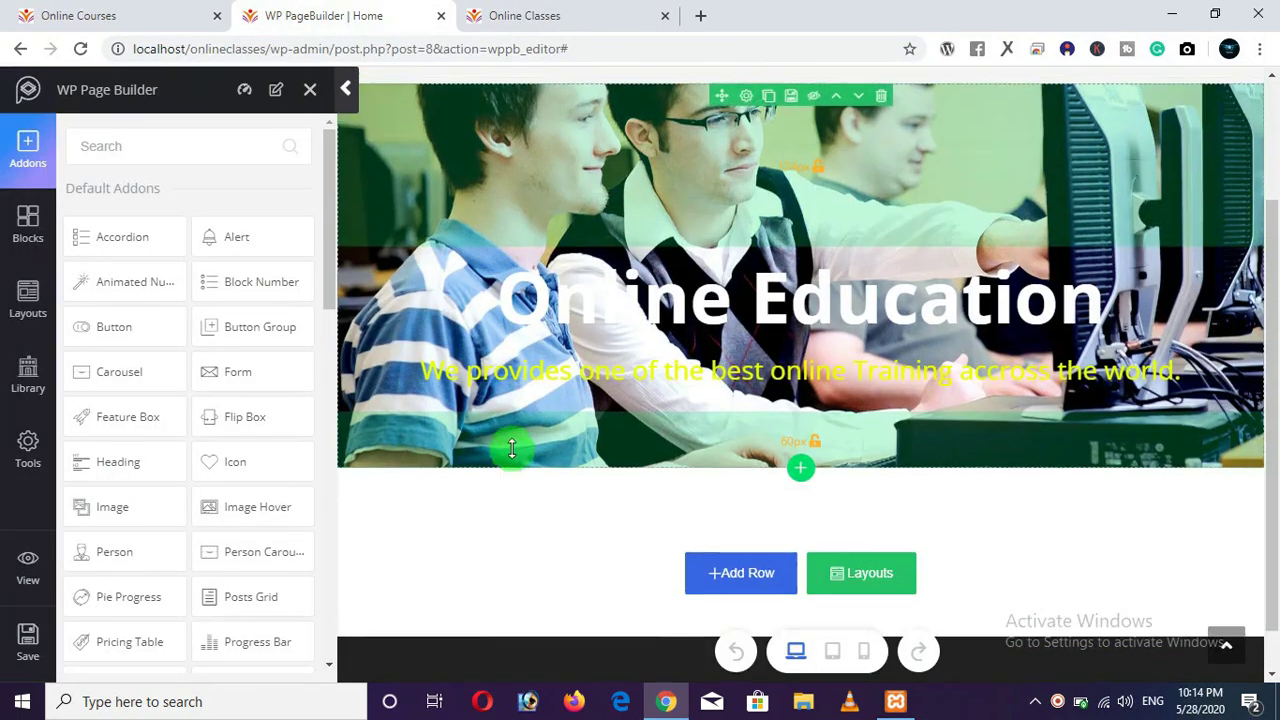
scroll(511, 449, up, 1)
drag(509, 545, 509, 610)
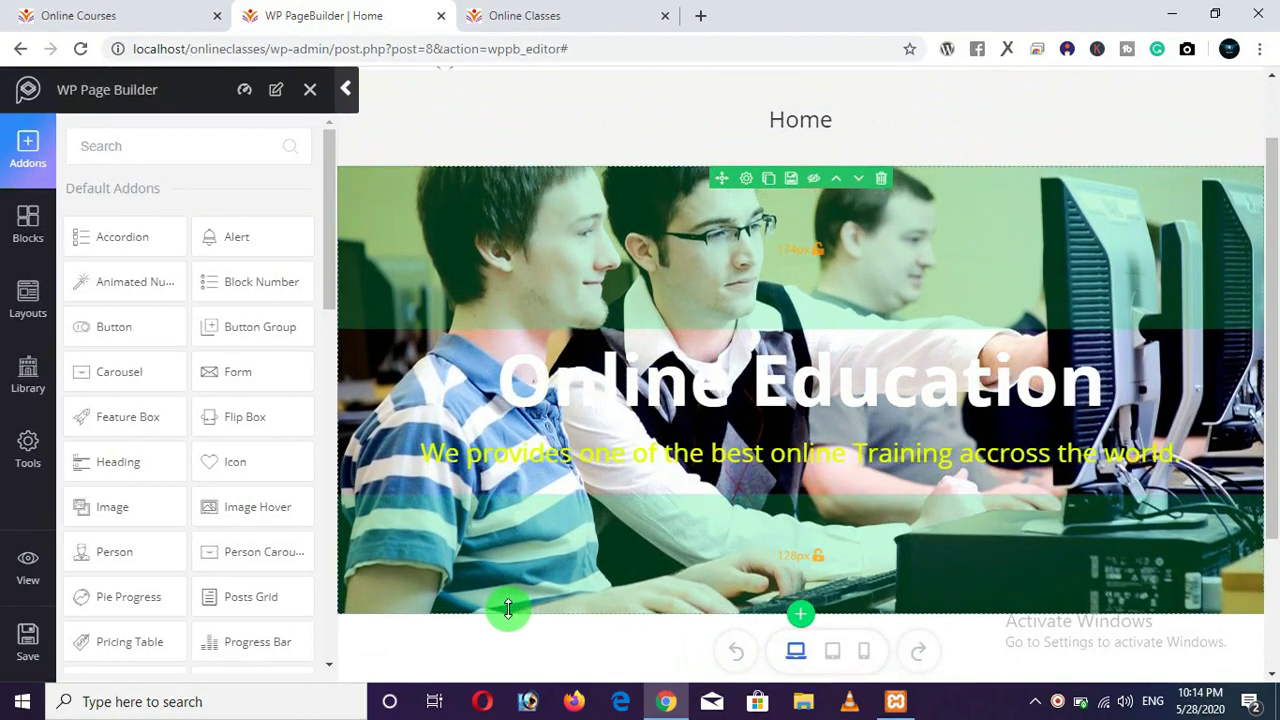
click(26, 645)
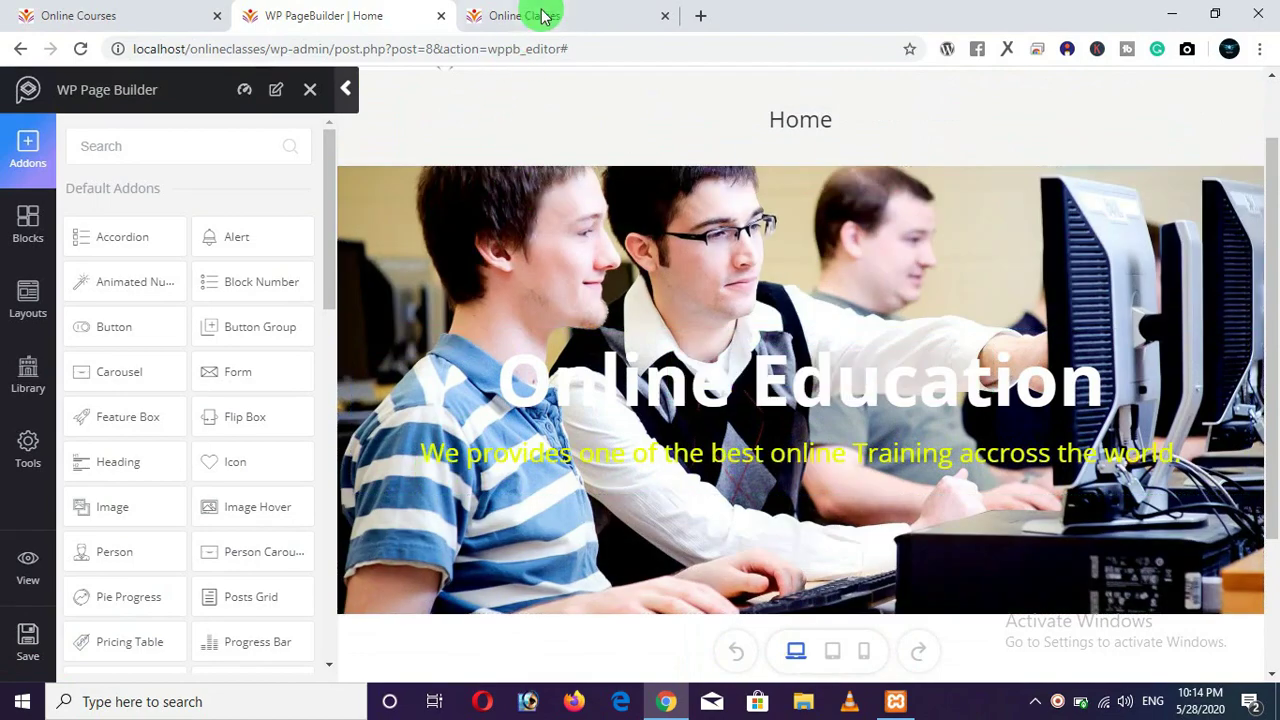
Review the taller saved hero on the live Online Classes page.
click(524, 28)
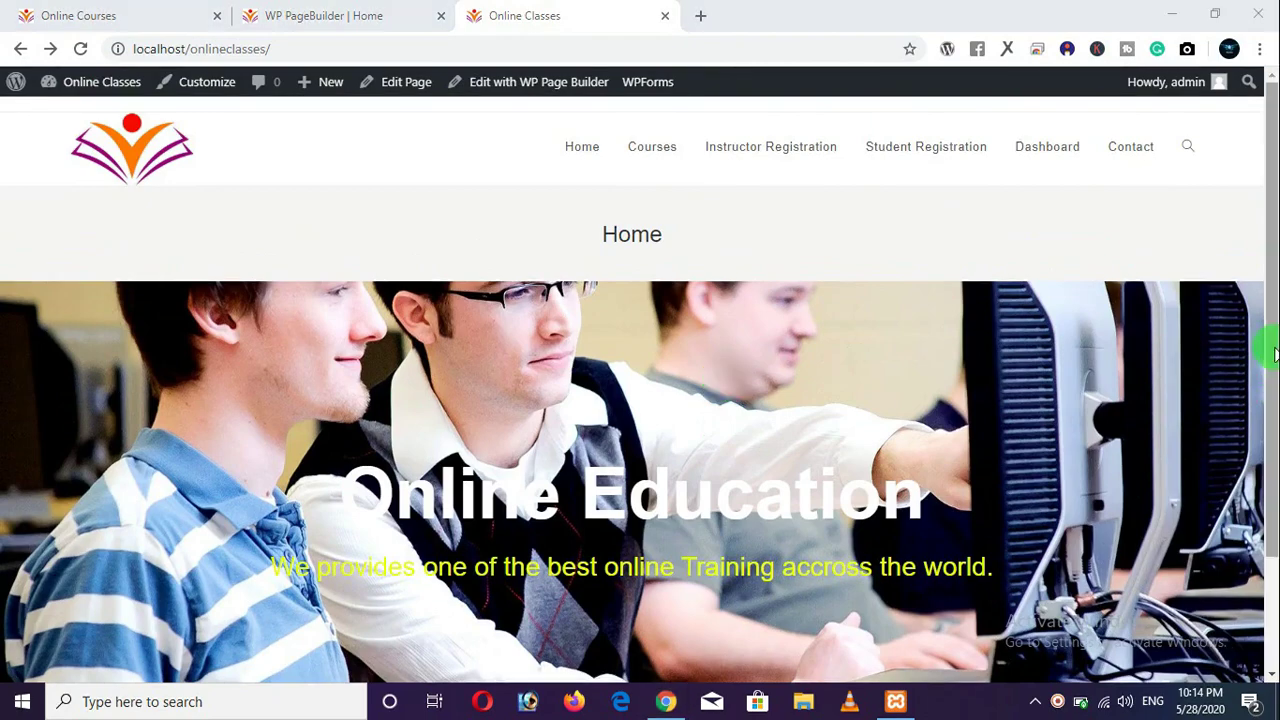
drag(1272, 347, 1272, 363)
scroll(1033, 373, down, 2)
scroll(1033, 373, up, 2)
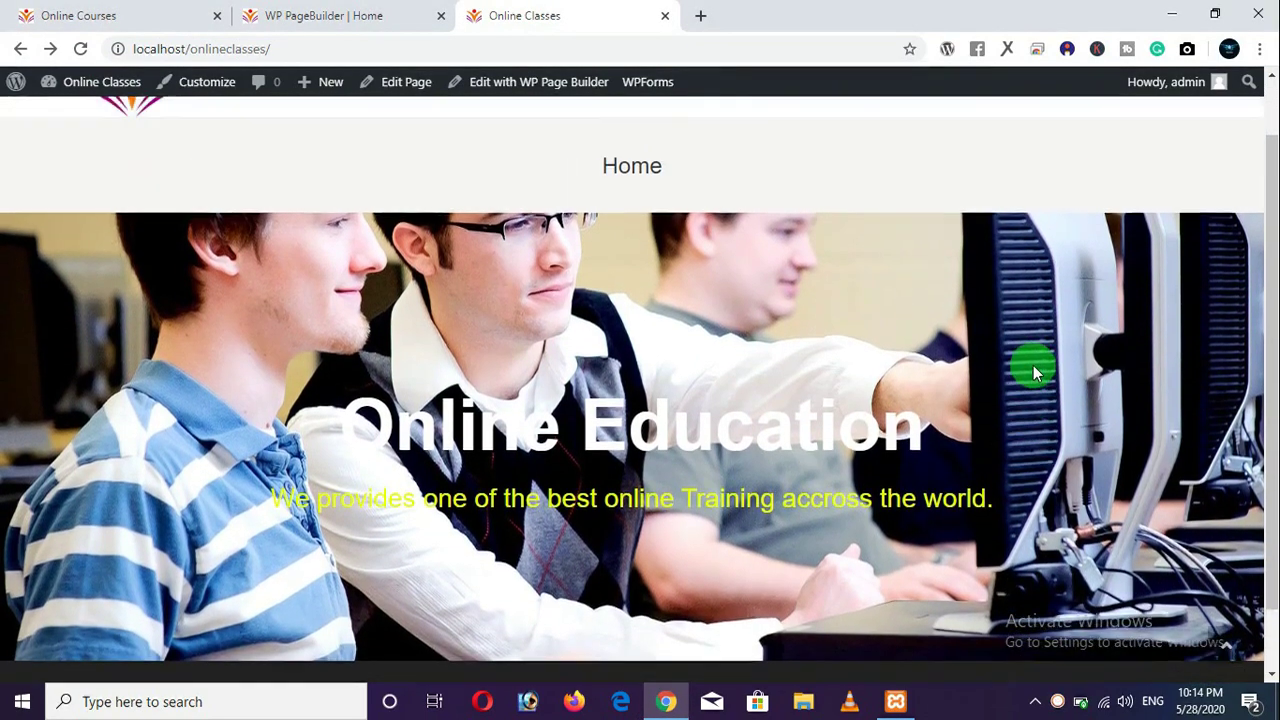
scroll(775, 377, down, 2)
scroll(460, 231, up, 2)
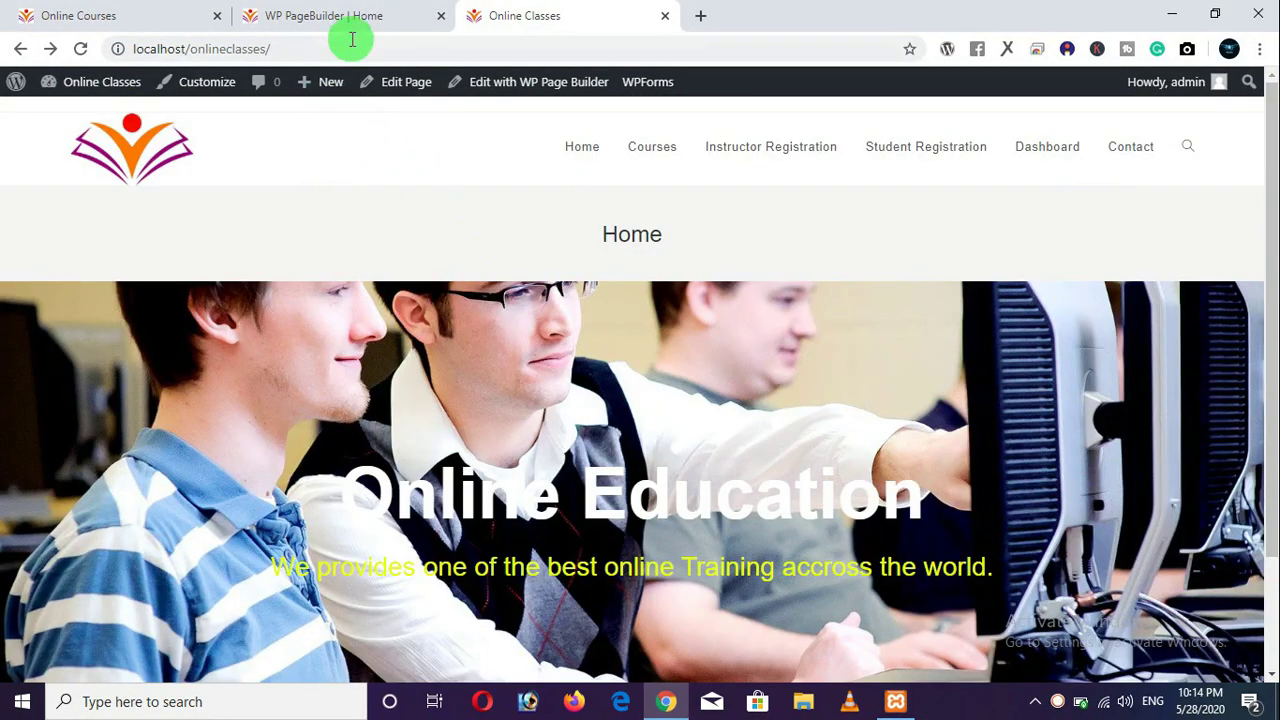
Save the builder again, compare with the Online Courses hero, and reload the live page.
click(349, 15)
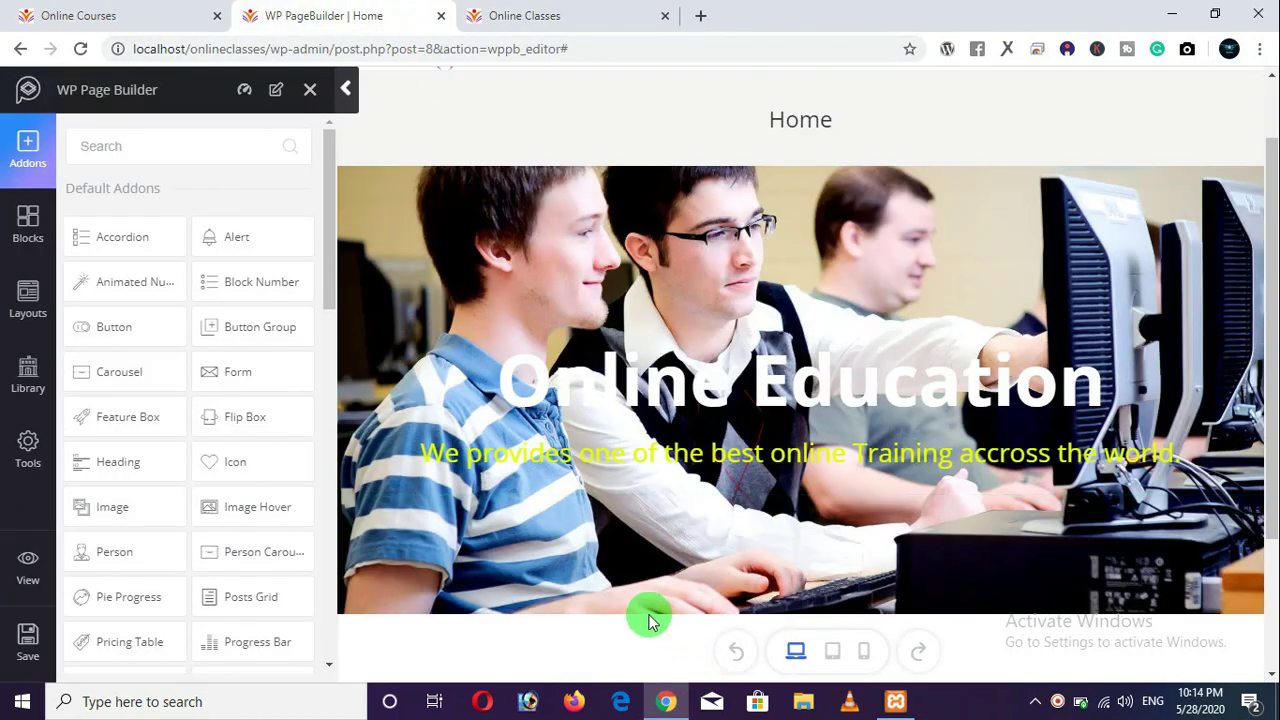
mouse_move(640, 610)
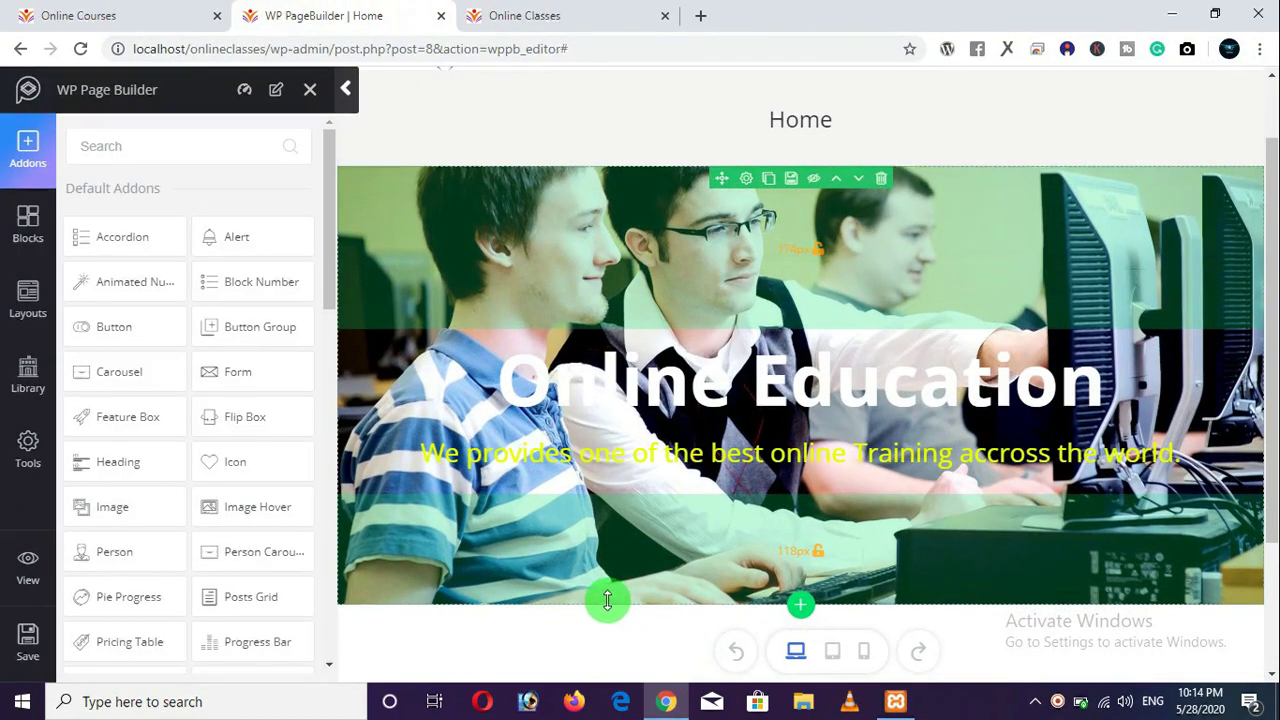
click(24, 645)
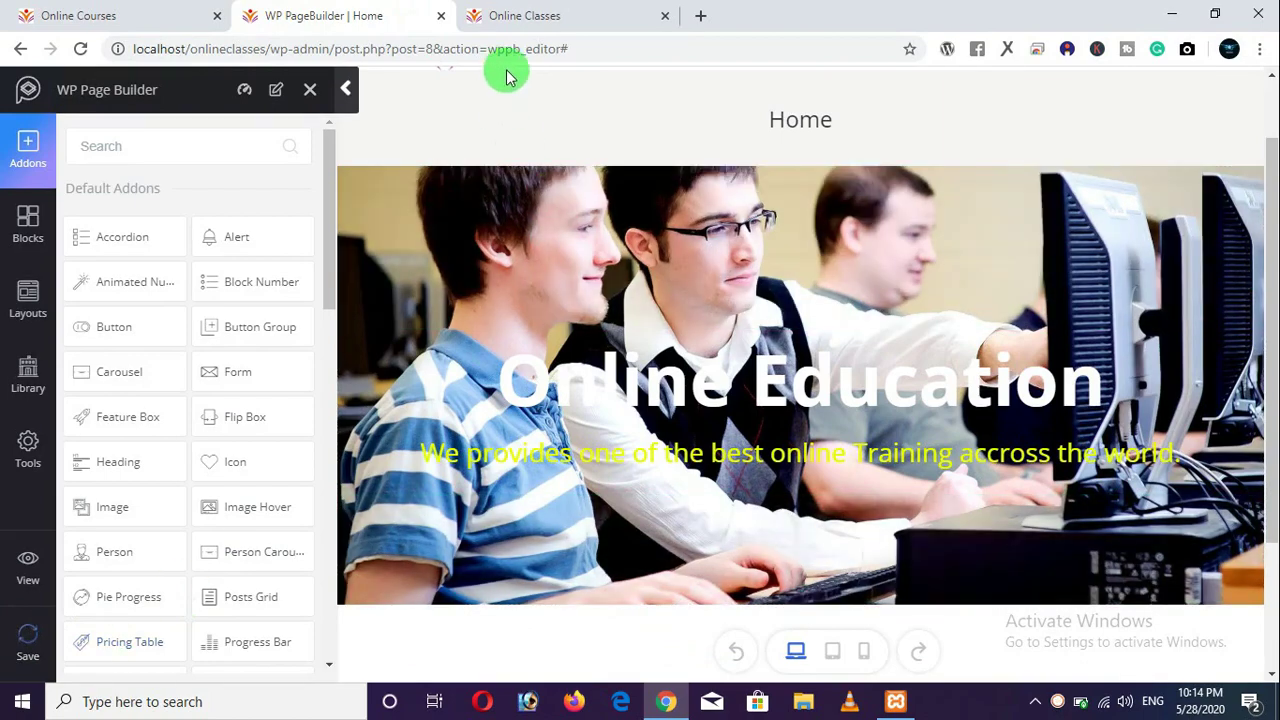
click(190, 22)
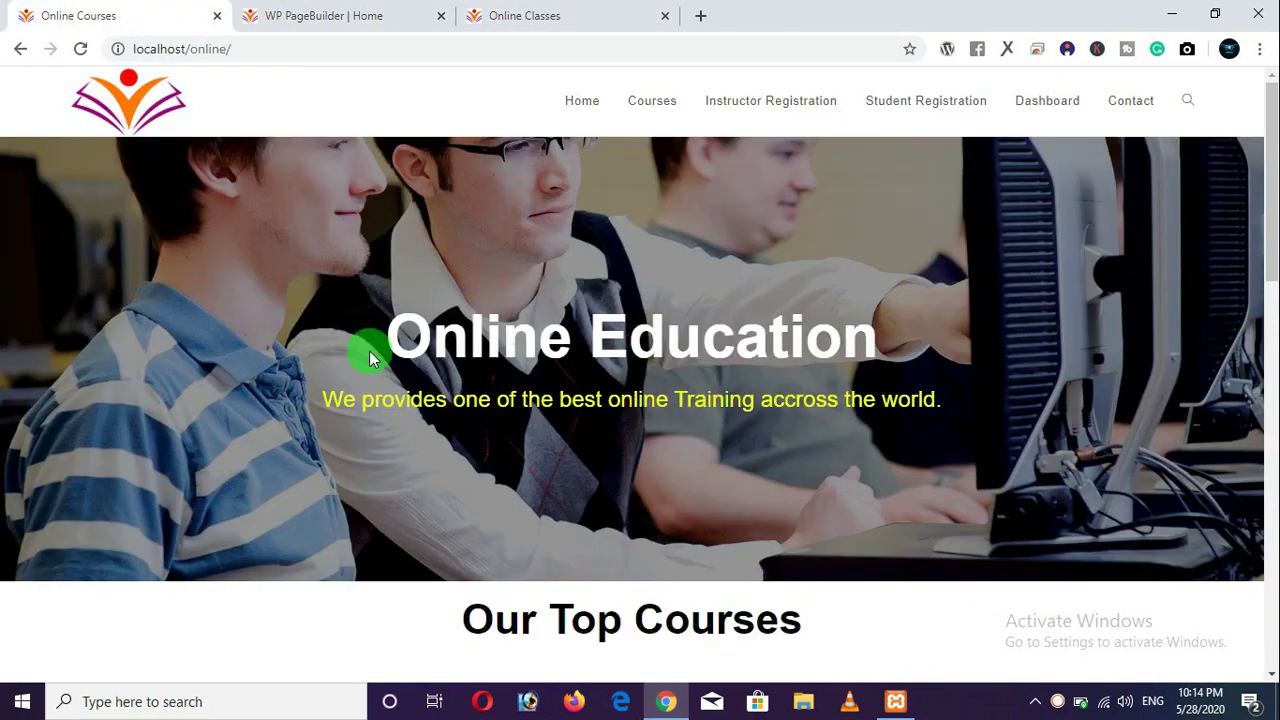
click(563, 17)
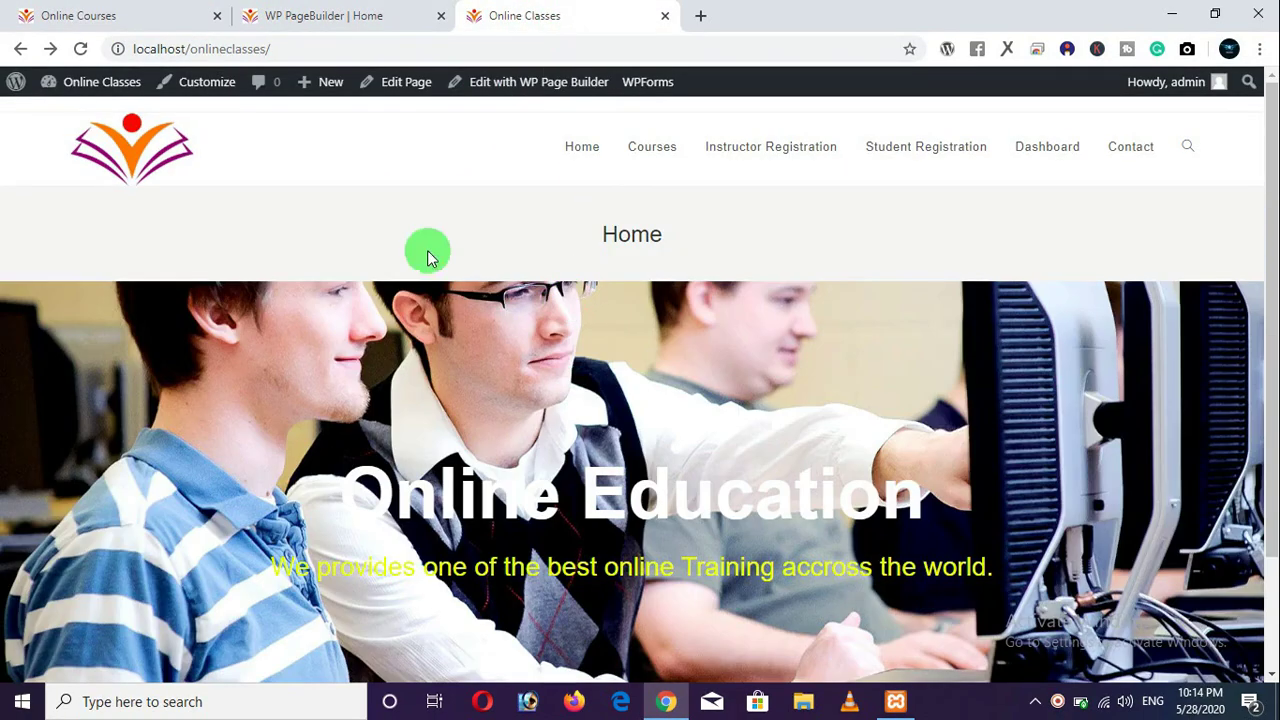
click(92, 49)
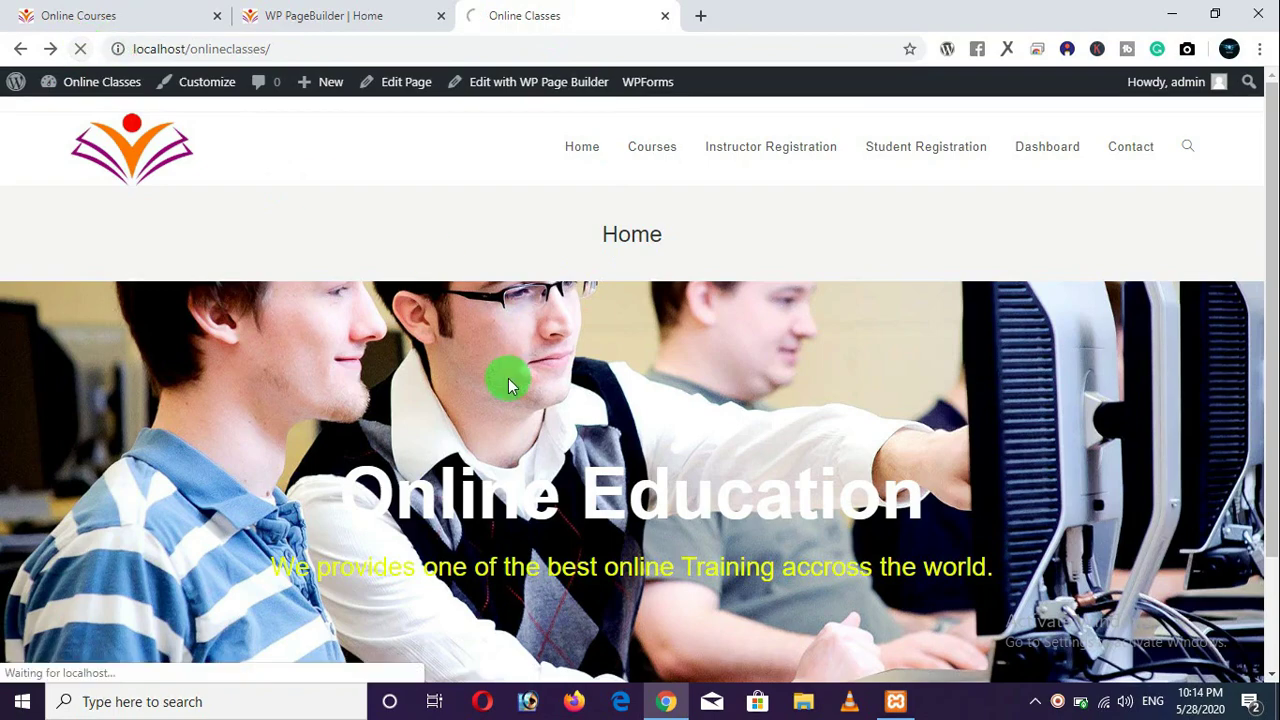
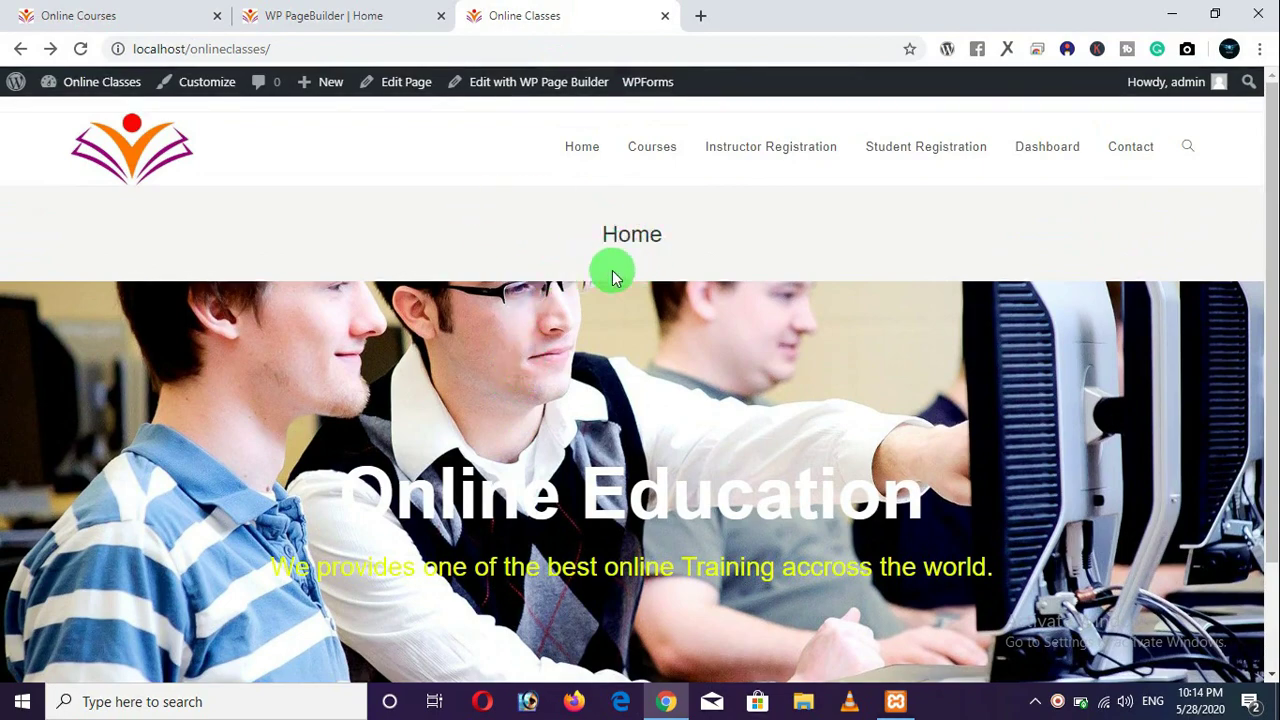
Compare the Online Courses and Online Classes home pages, then return to the Home page builder.
click(125, 24)
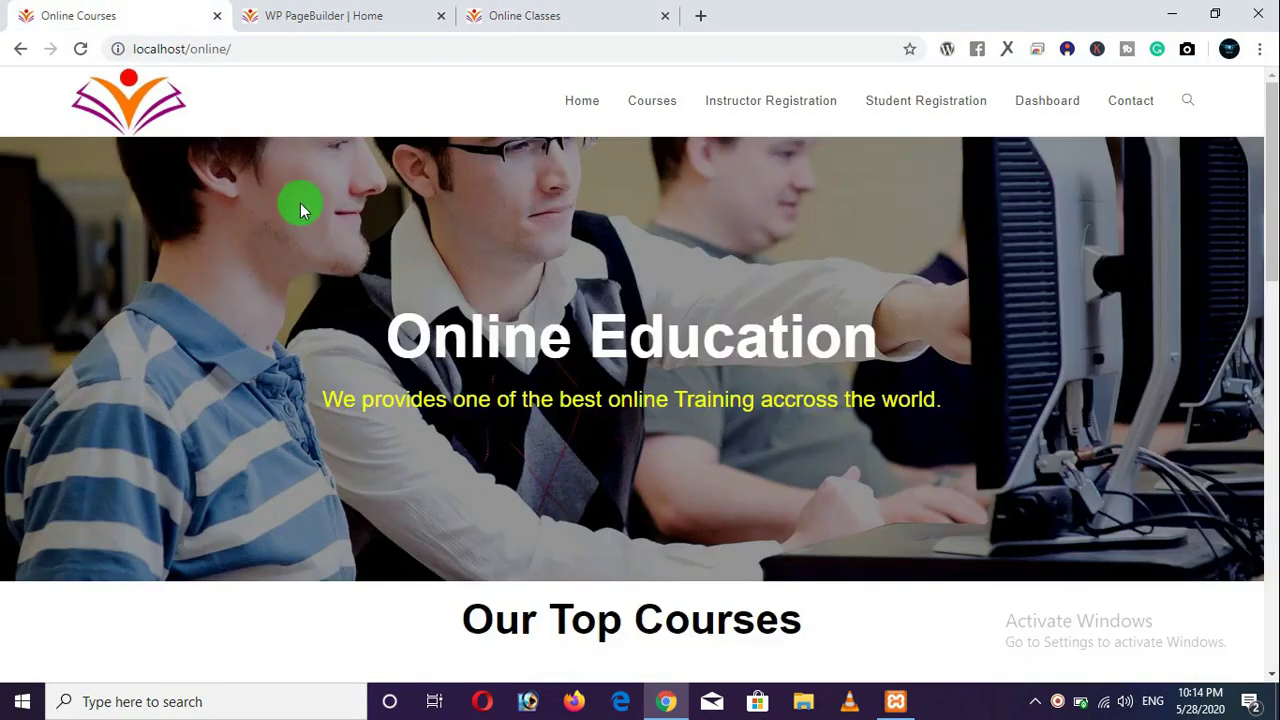
scroll(606, 237, down, 1)
scroll(517, 186, up, 1)
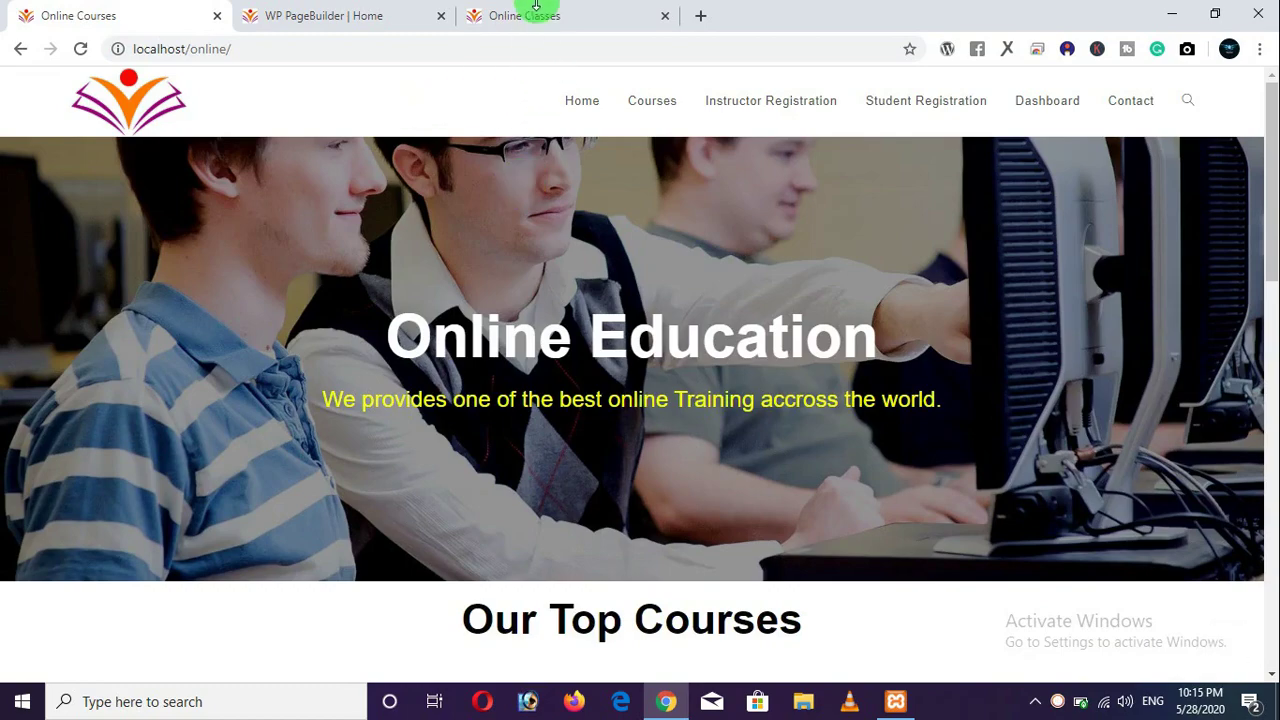
click(531, 14)
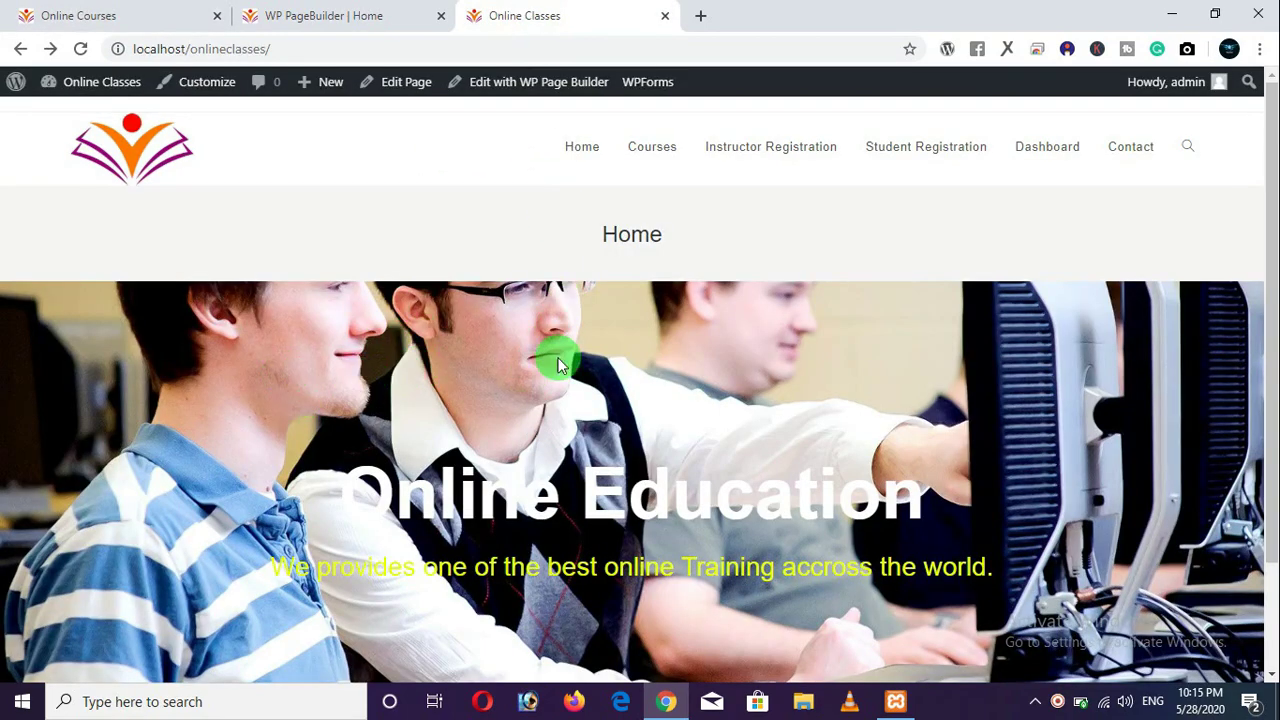
click(147, 28)
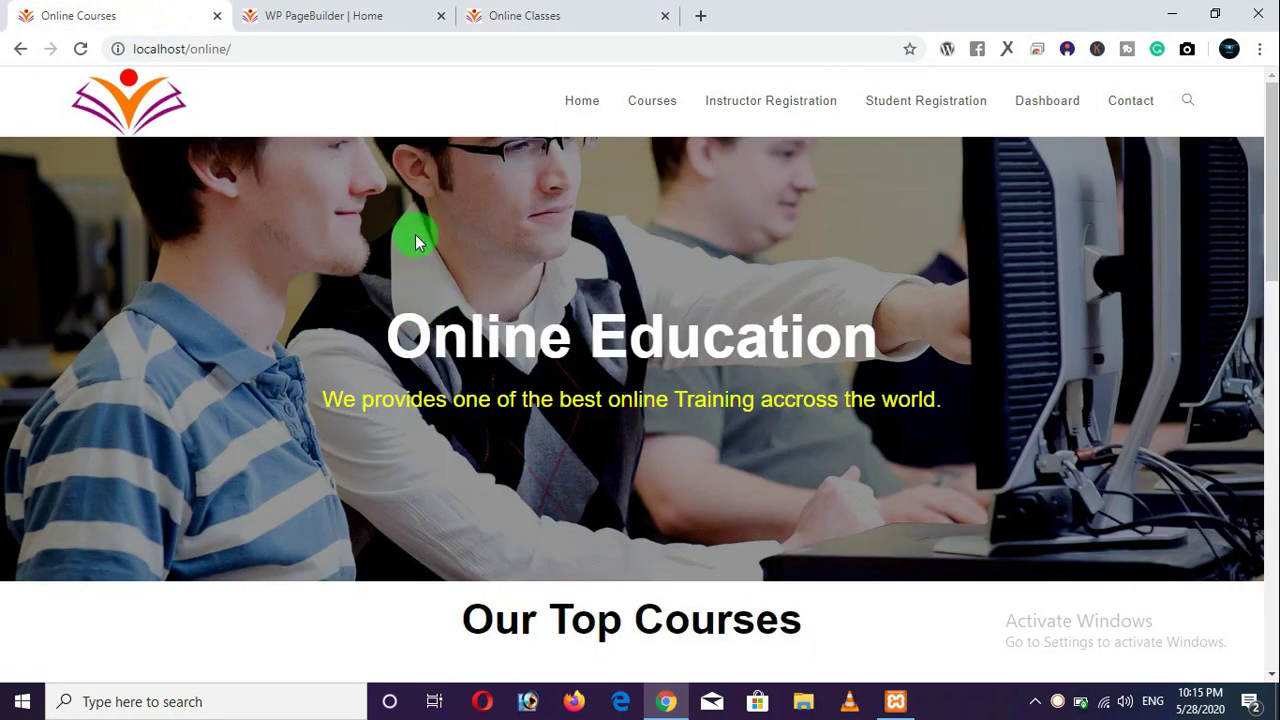
click(350, 16)
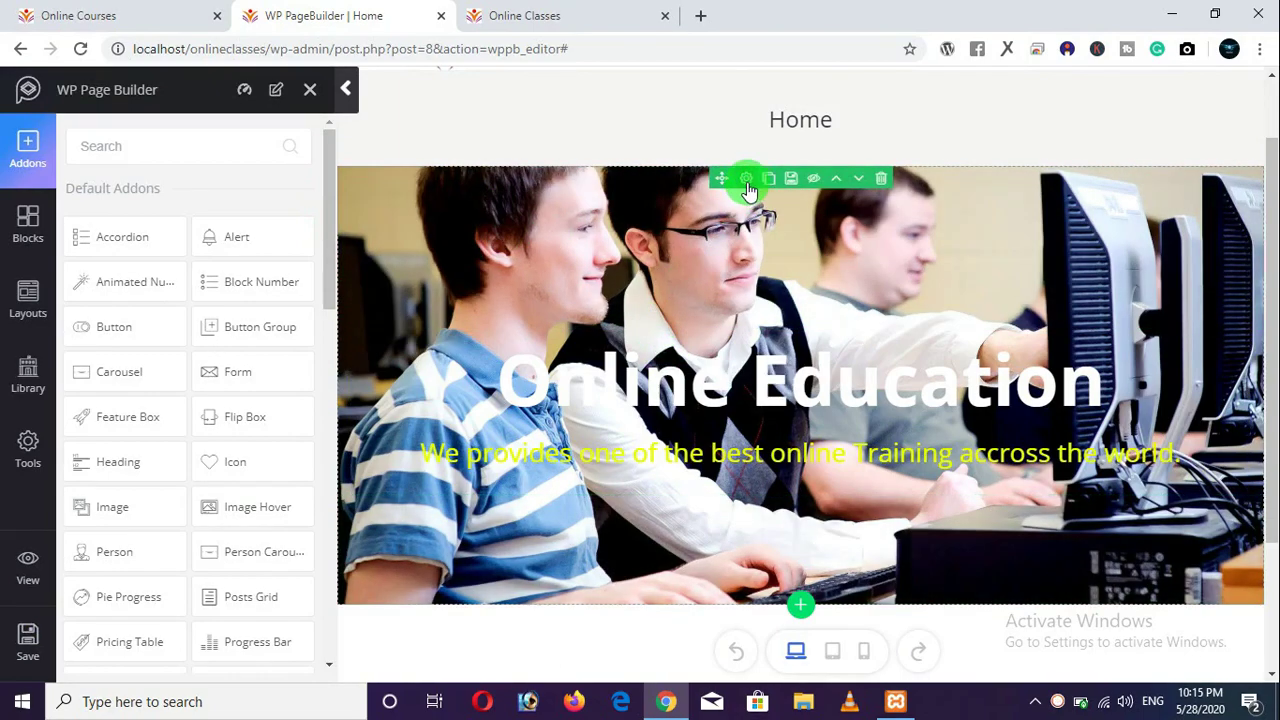
Open the hero row's Style overlay settings, leaving the overlay image position at Default.
click(747, 184)
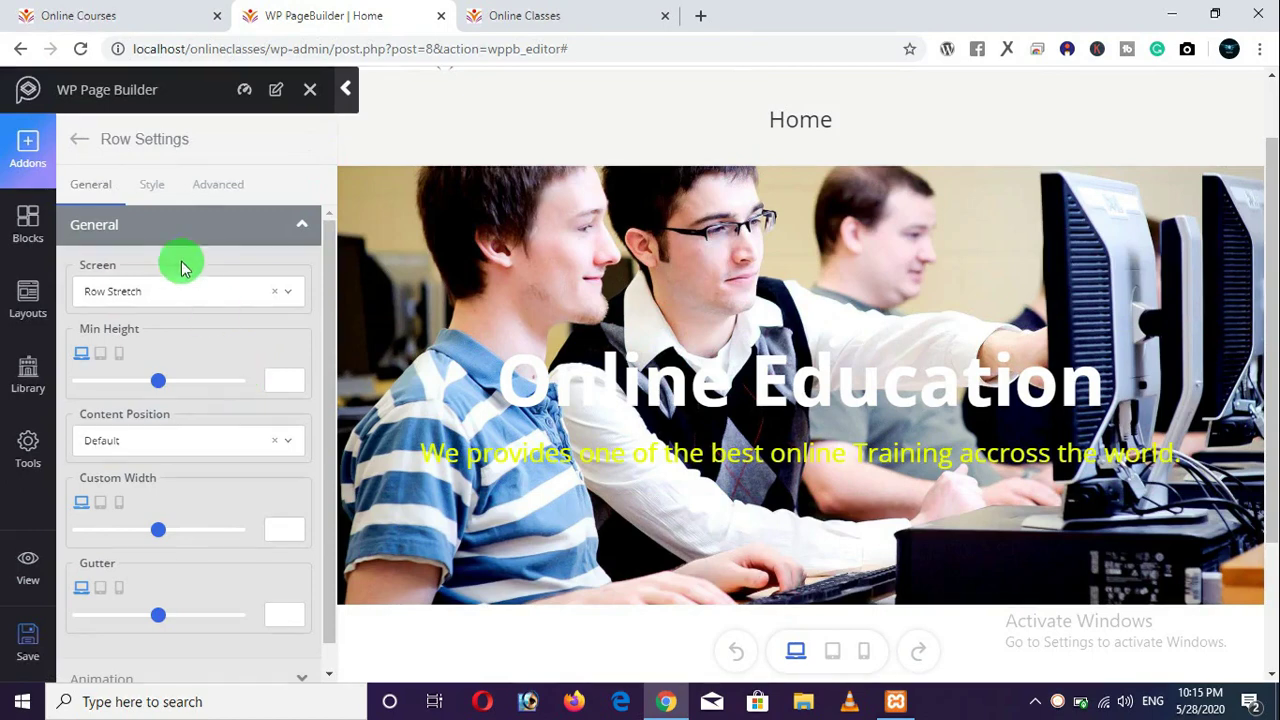
click(152, 184)
scroll(196, 502, down, 1)
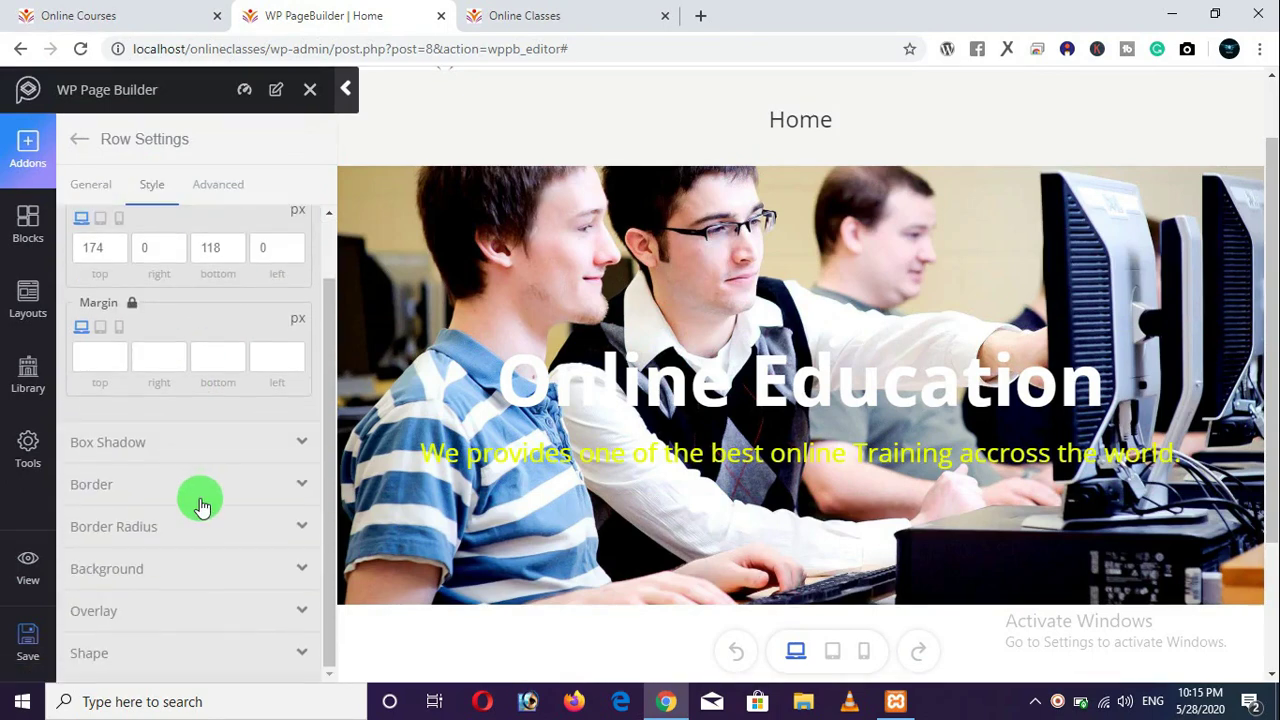
click(154, 570)
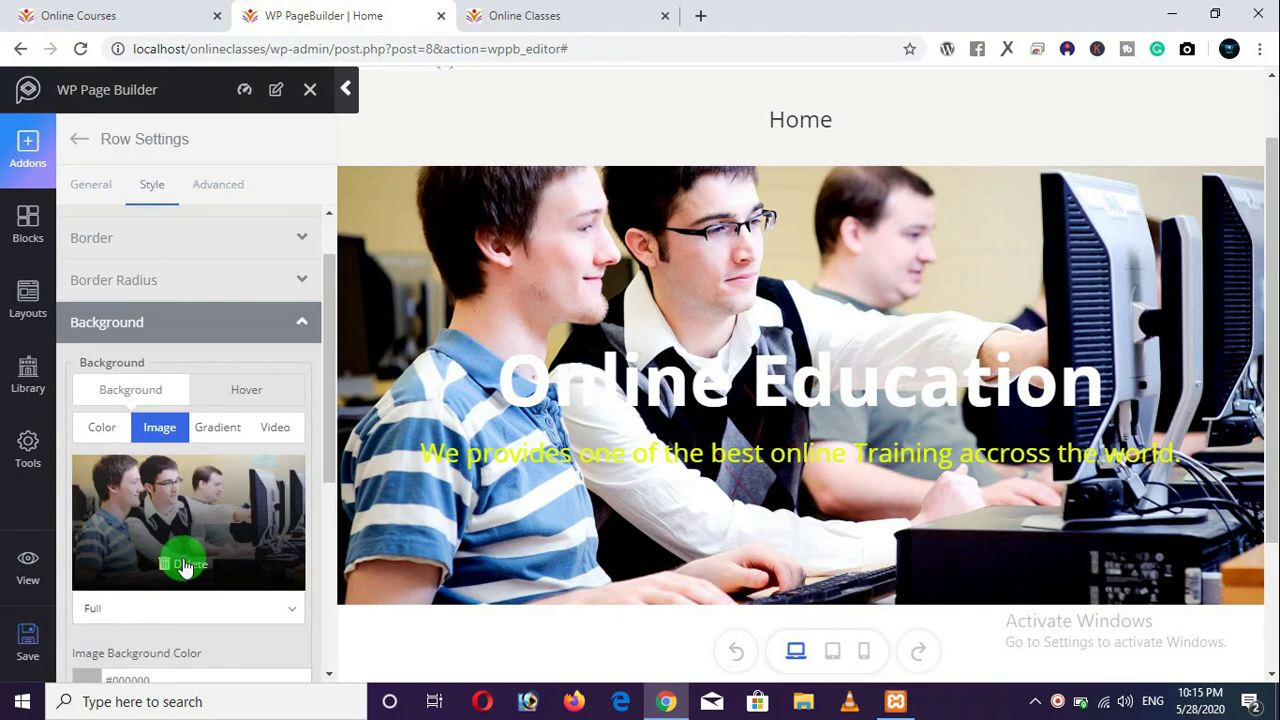
scroll(192, 530, down, 3)
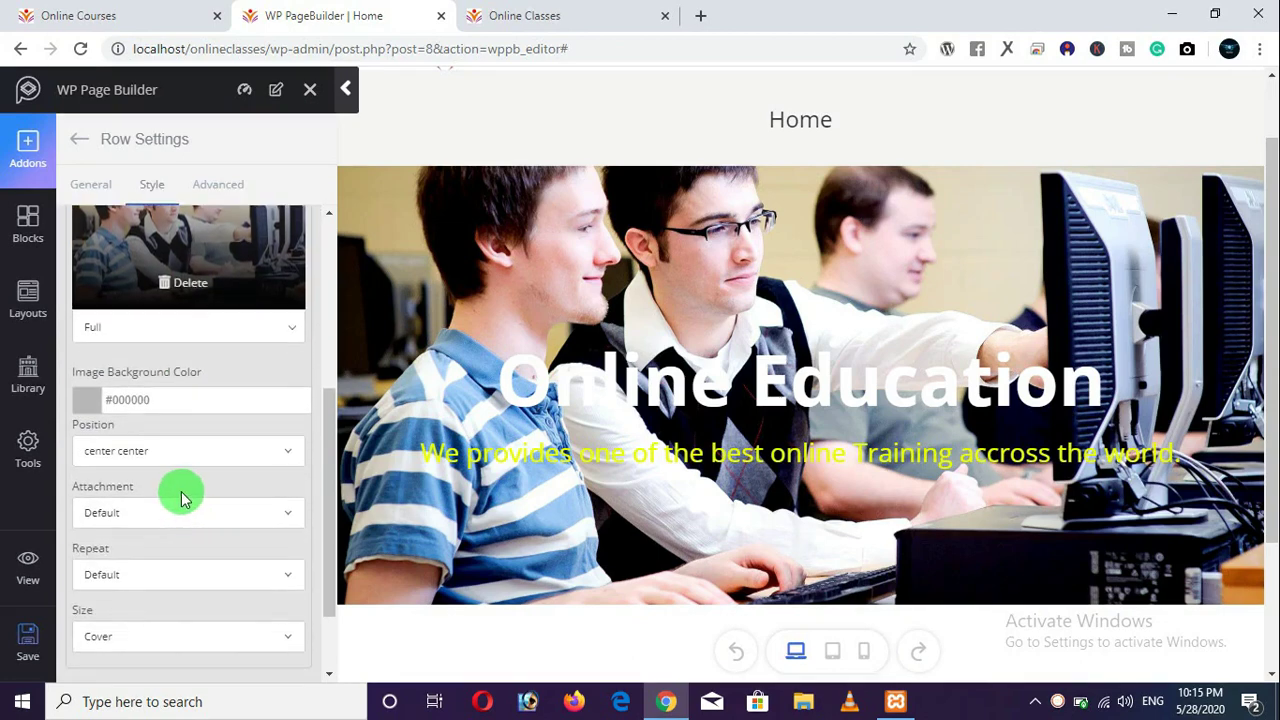
scroll(181, 497, down, 1)
click(128, 624)
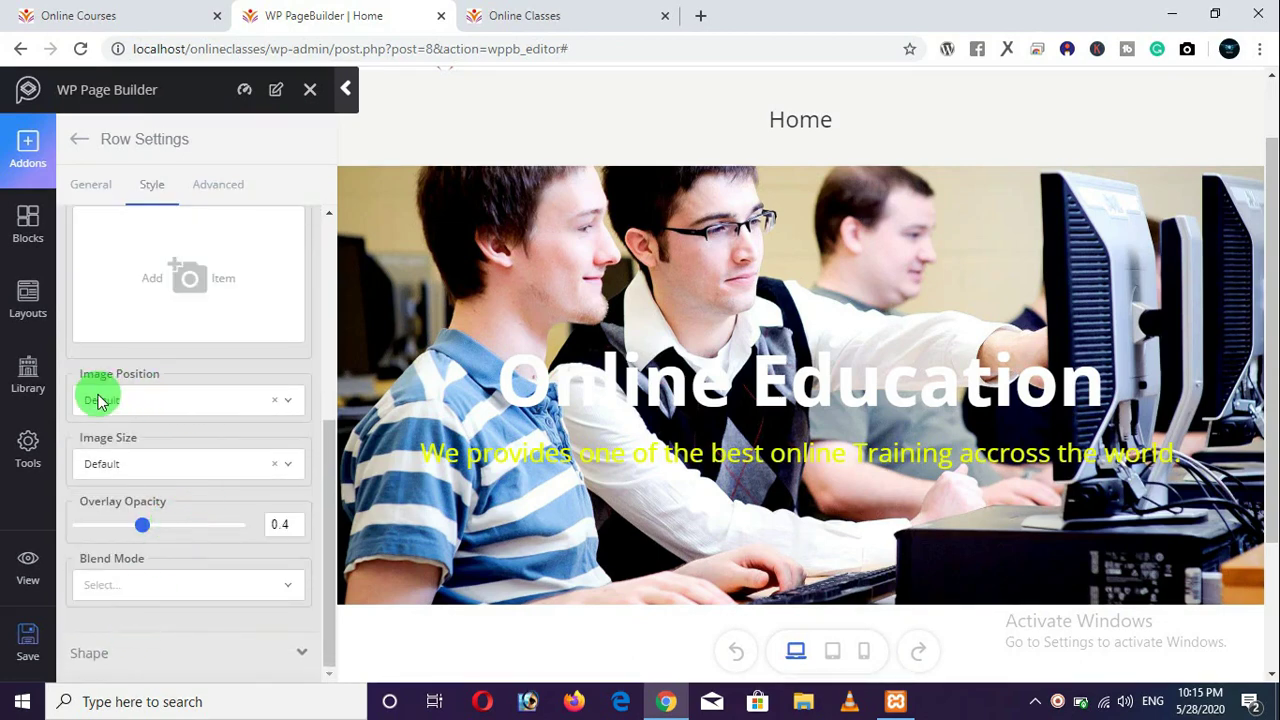
click(143, 400)
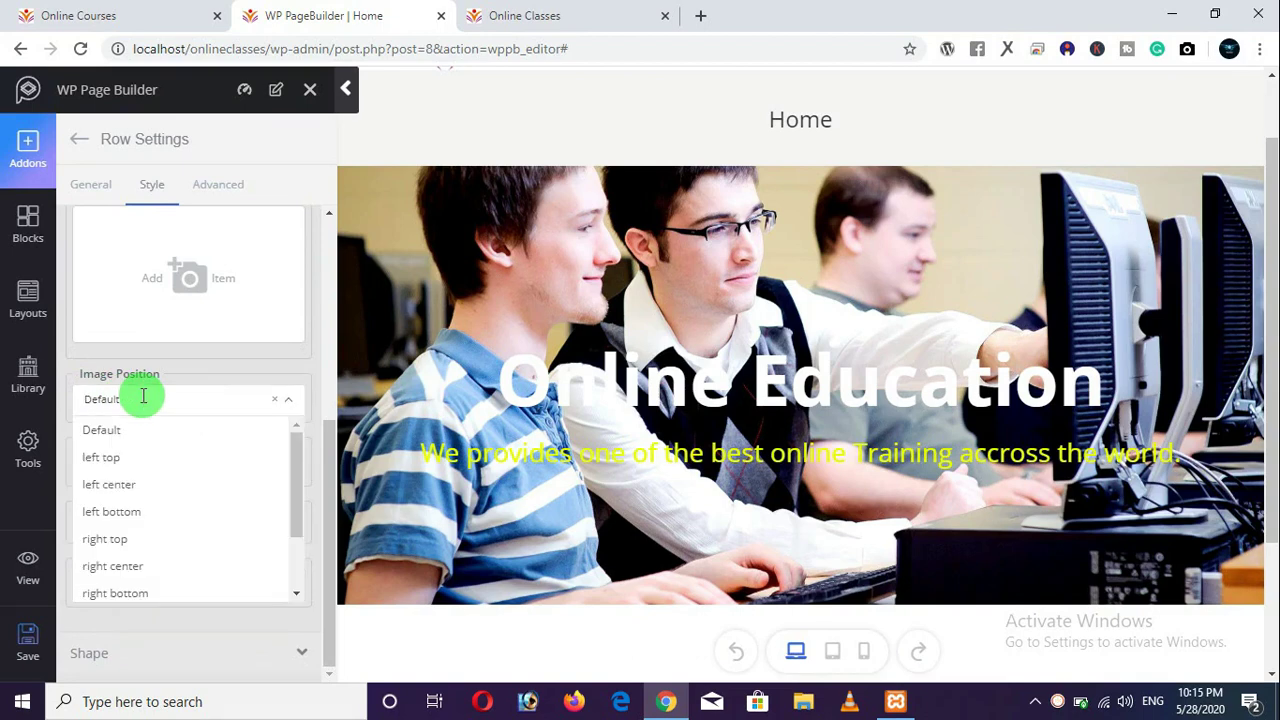
click(150, 398)
scroll(186, 380, up, 5)
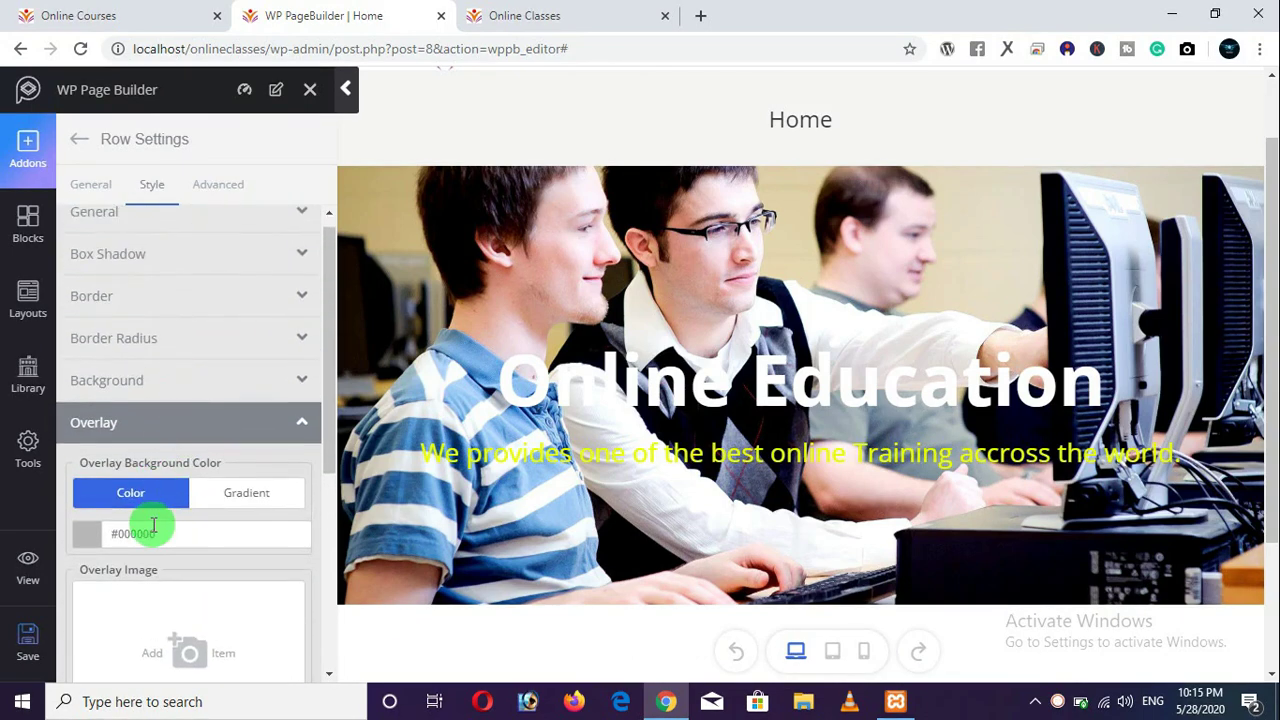
scroll(153, 525, down, 1)
Make the overlay black rgba(0, 0, 0, 0.9) at about 0.43 opacity and save.
click(170, 447)
drag(157, 517, 58, 586)
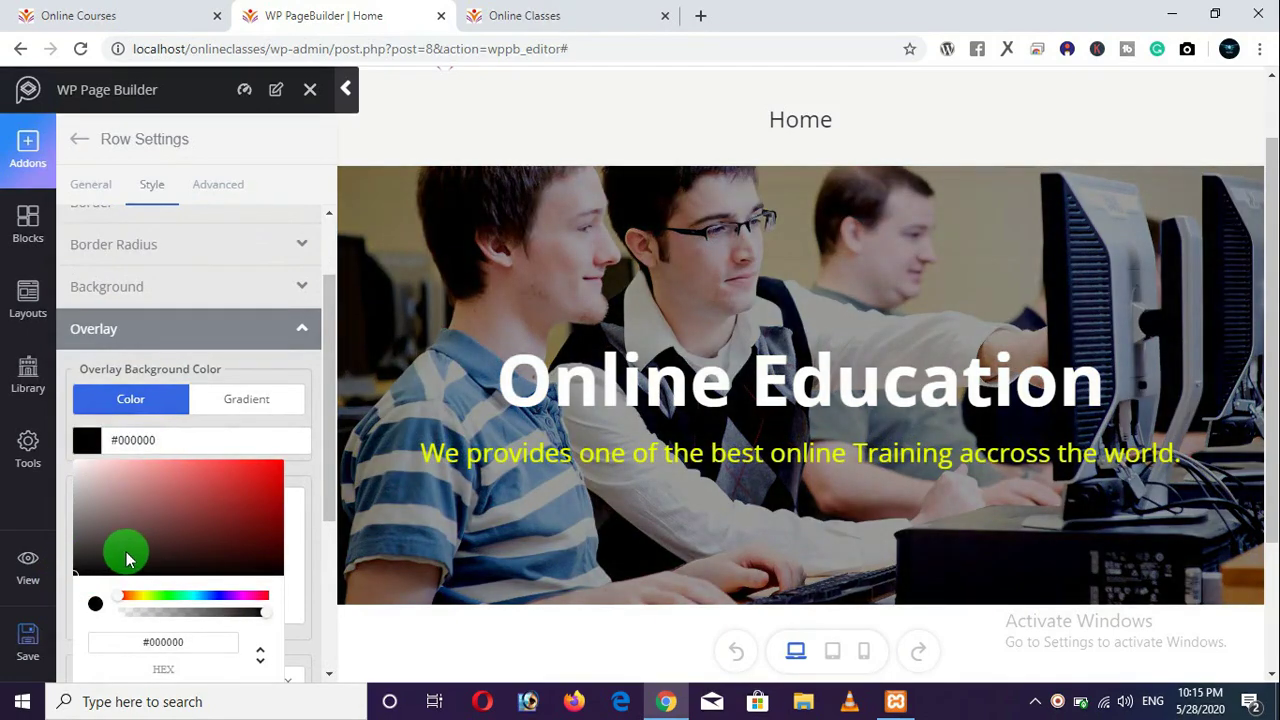
scroll(185, 510, down, 2)
mouse_move(268, 437)
mouse_down()
mouse_move(113, 435)
mouse_move(285, 440)
mouse_move(254, 452)
mouse_up()
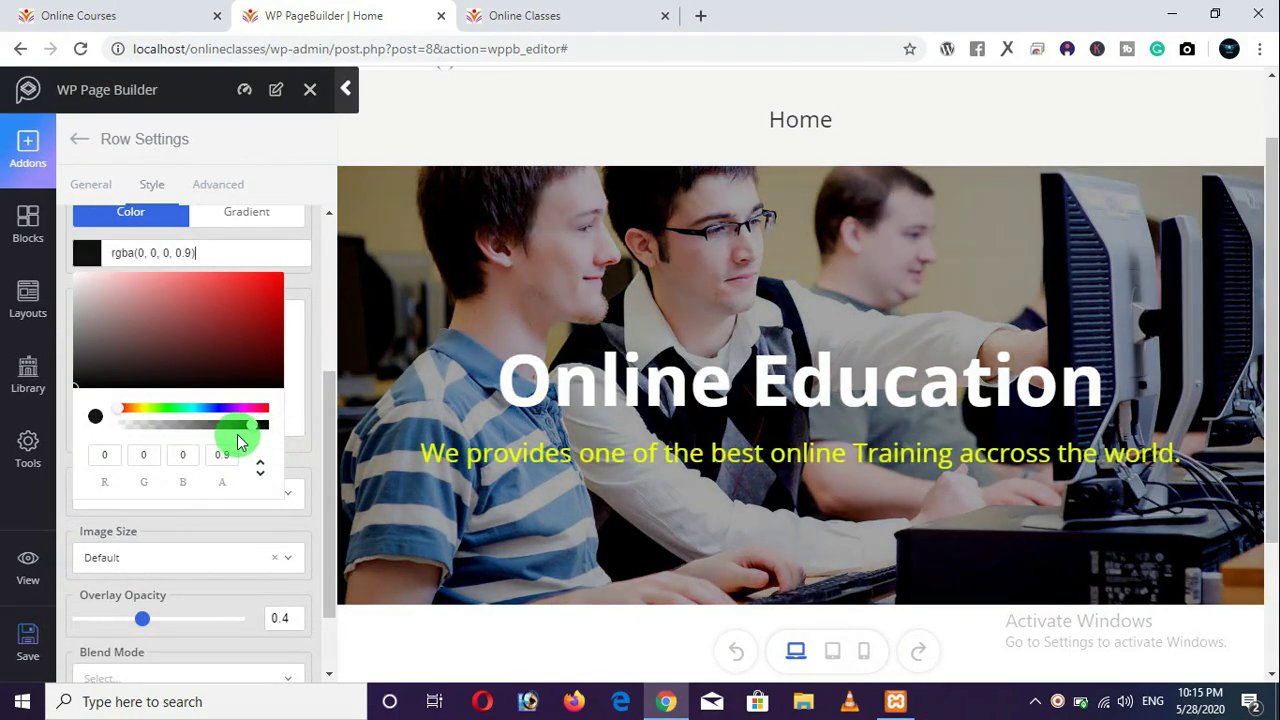
scroll(240, 436, down, 1)
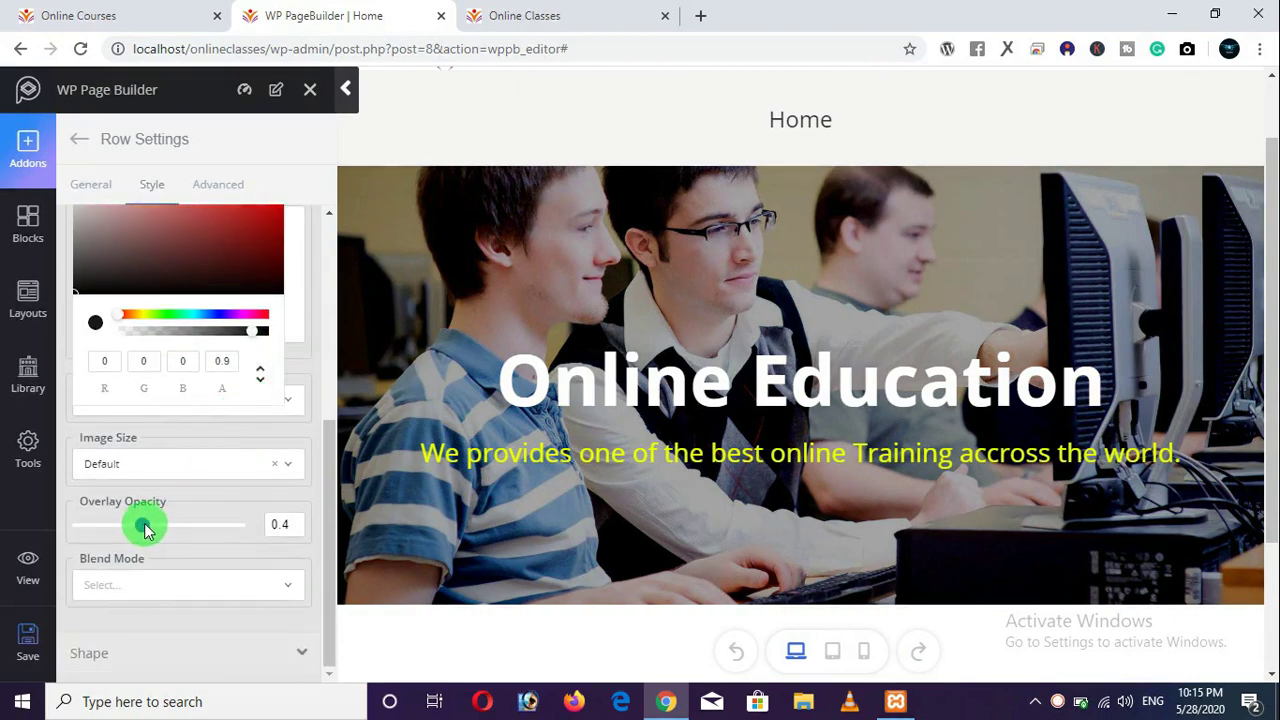
mouse_move(145, 529)
mouse_down()
mouse_move(268, 527)
mouse_move(137, 523)
mouse_move(234, 529)
mouse_move(136, 537)
mouse_move(134, 523)
mouse_move(149, 534)
mouse_up()
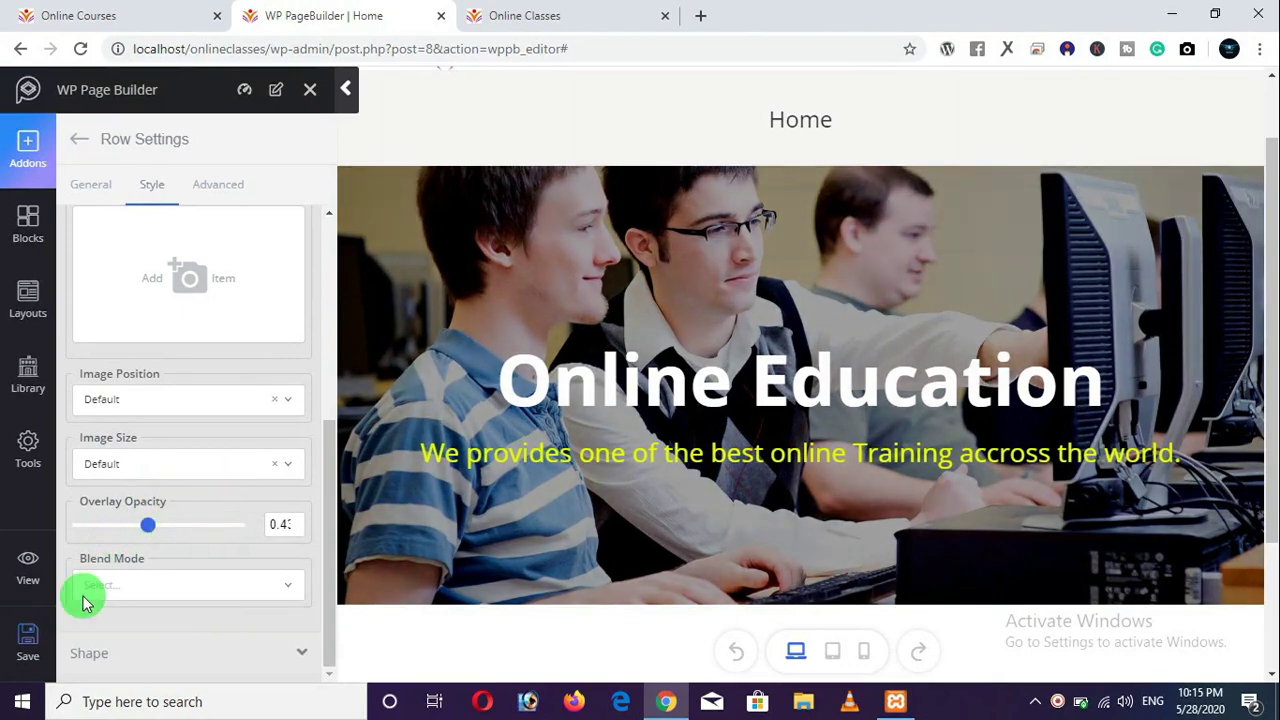
click(28, 645)
Reload the live Online Classes home page to check the darker hero.
click(523, 15)
click(80, 48)
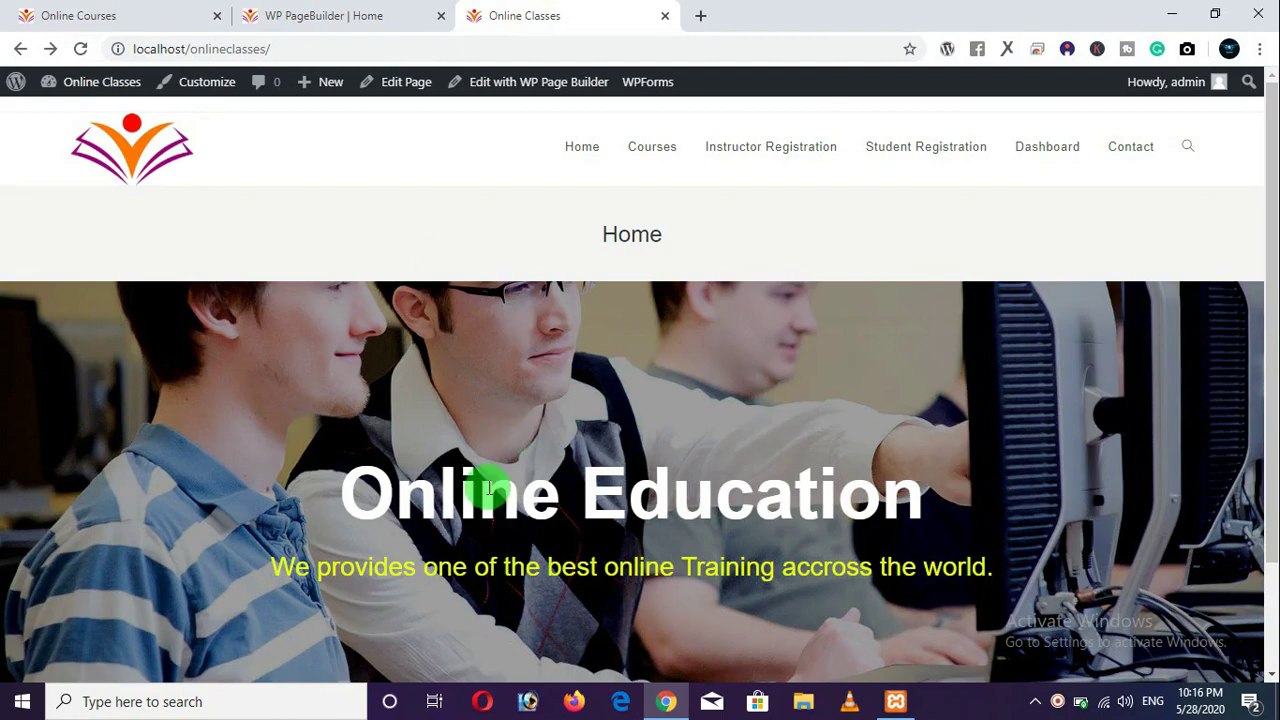
scroll(412, 486, down, 3)
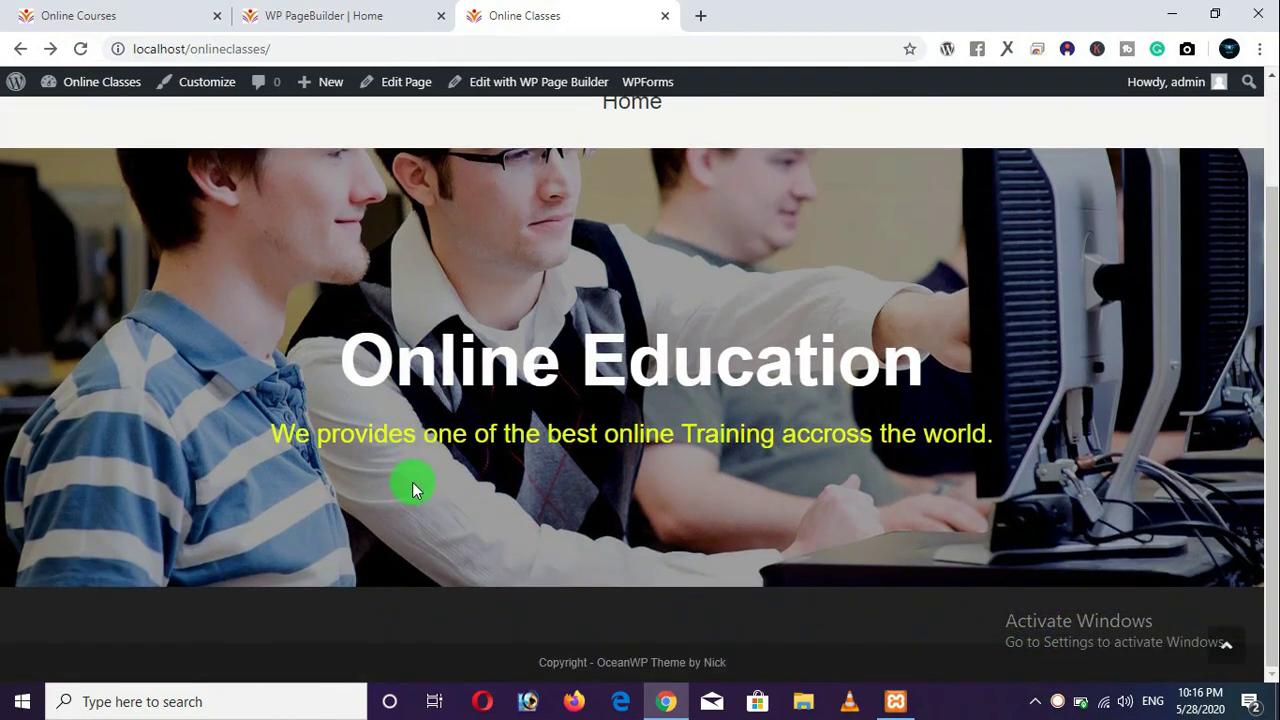
scroll(412, 486, up, 3)
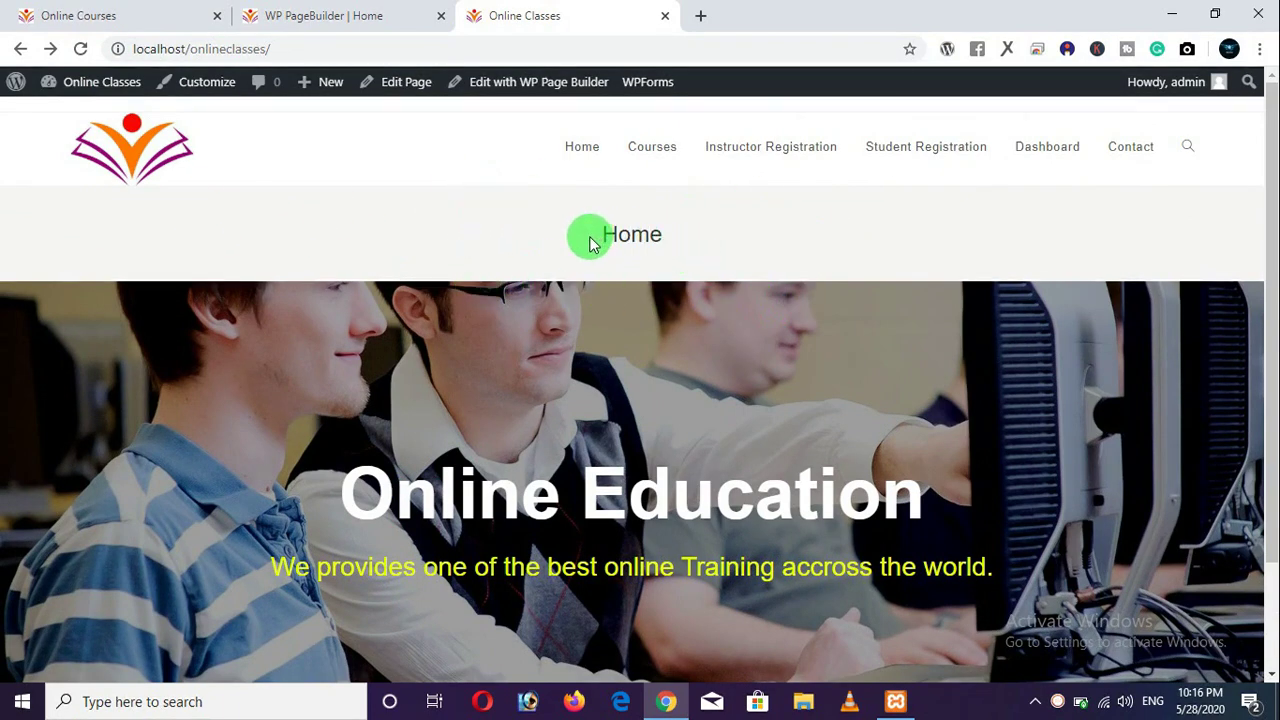
Close the page builder and launch the site Customizer from the admin bar.
click(330, 16)
scroll(276, 290, up, 2)
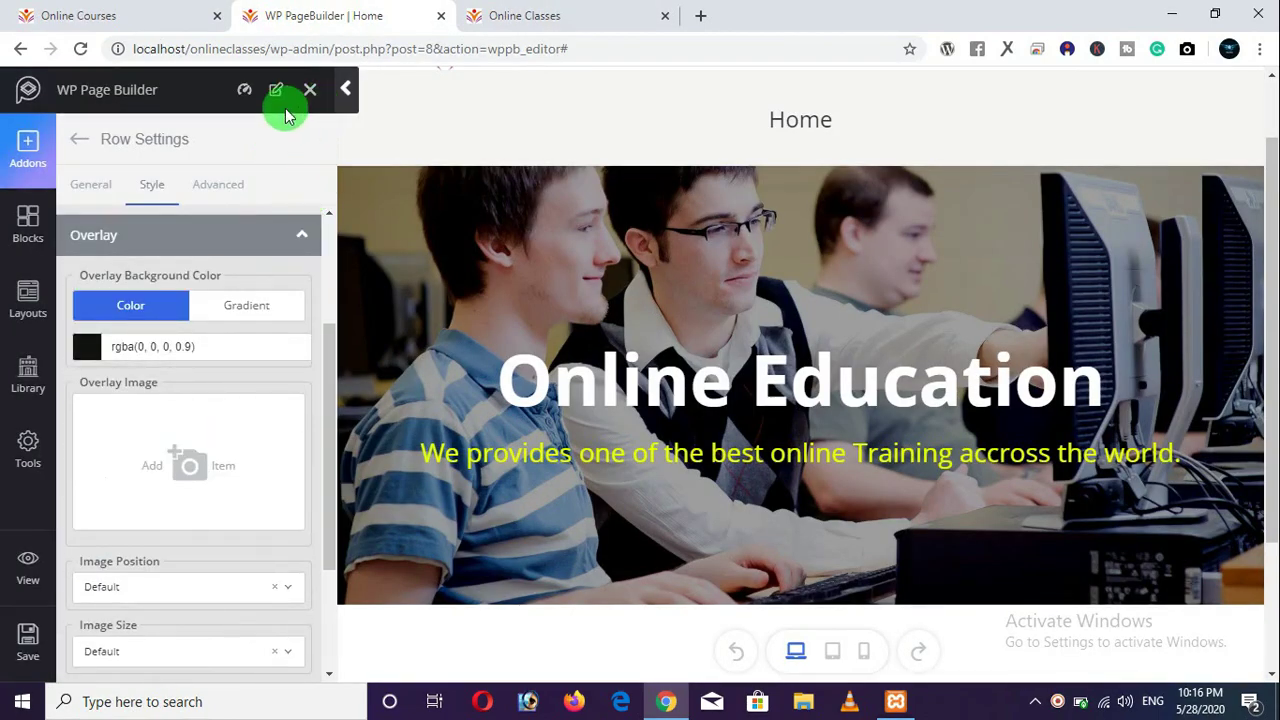
click(310, 90)
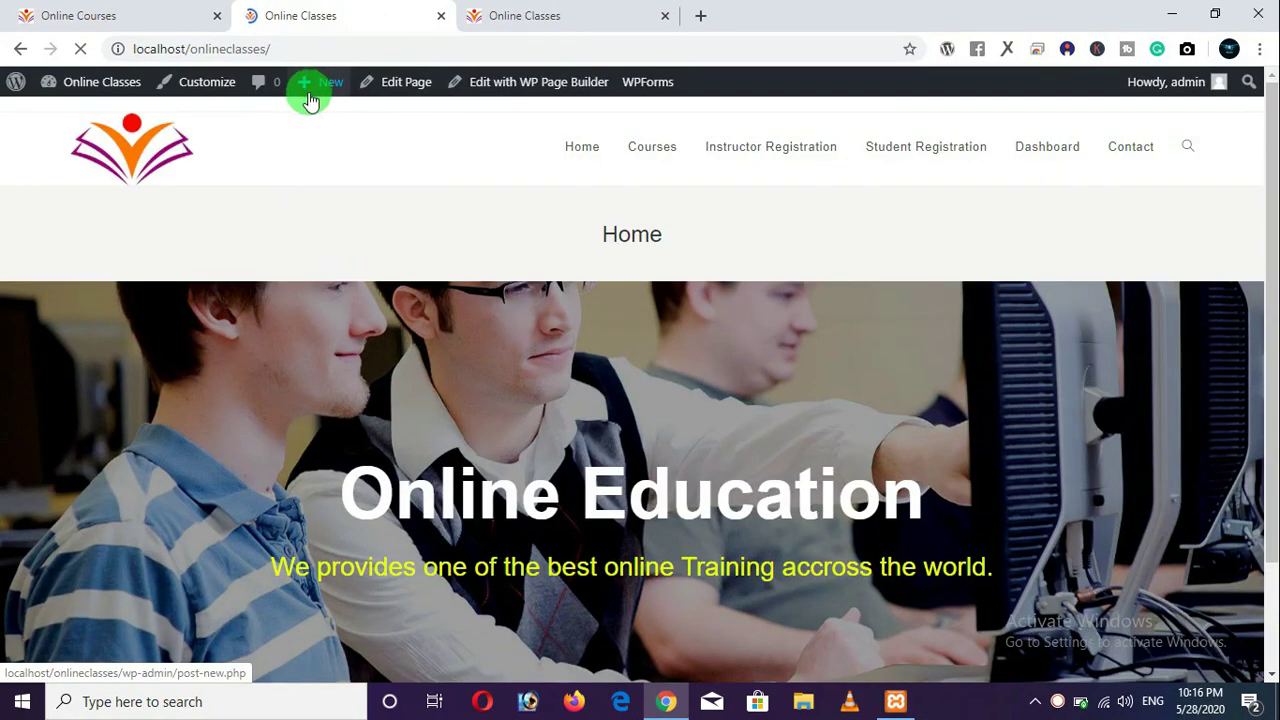
click(214, 92)
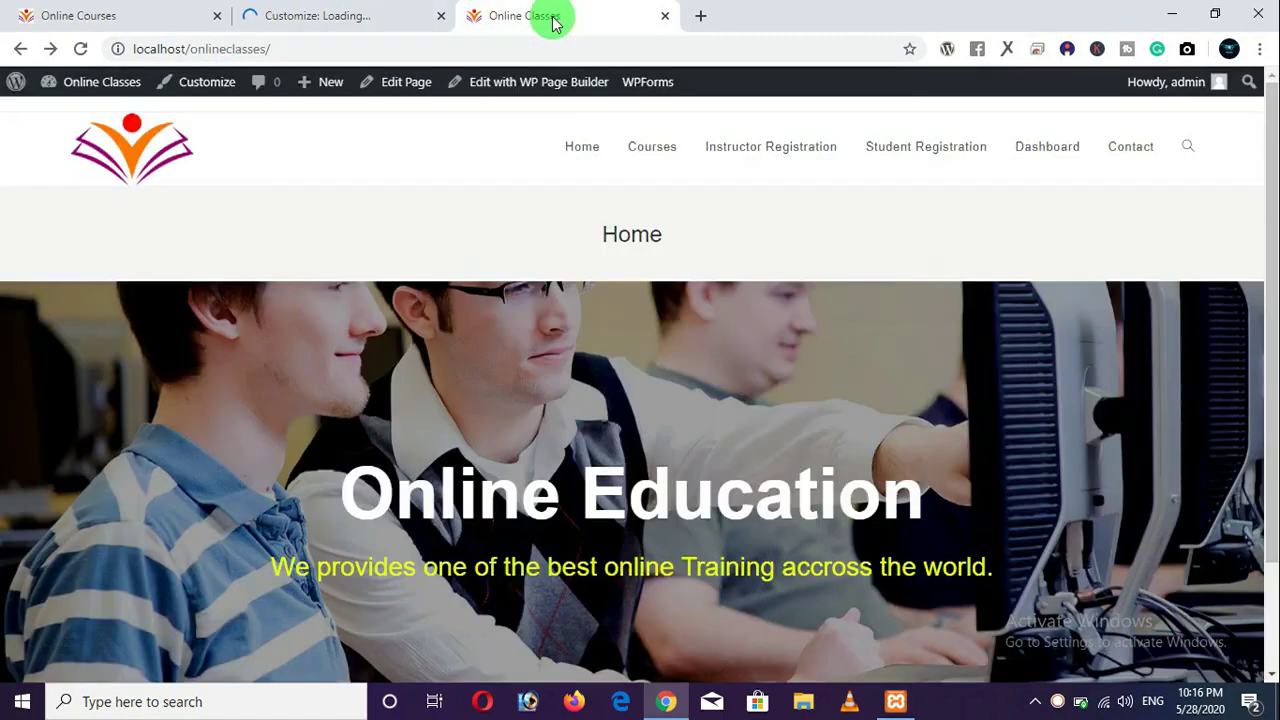
Set the General Options page title style to Hidden.
click(525, 16)
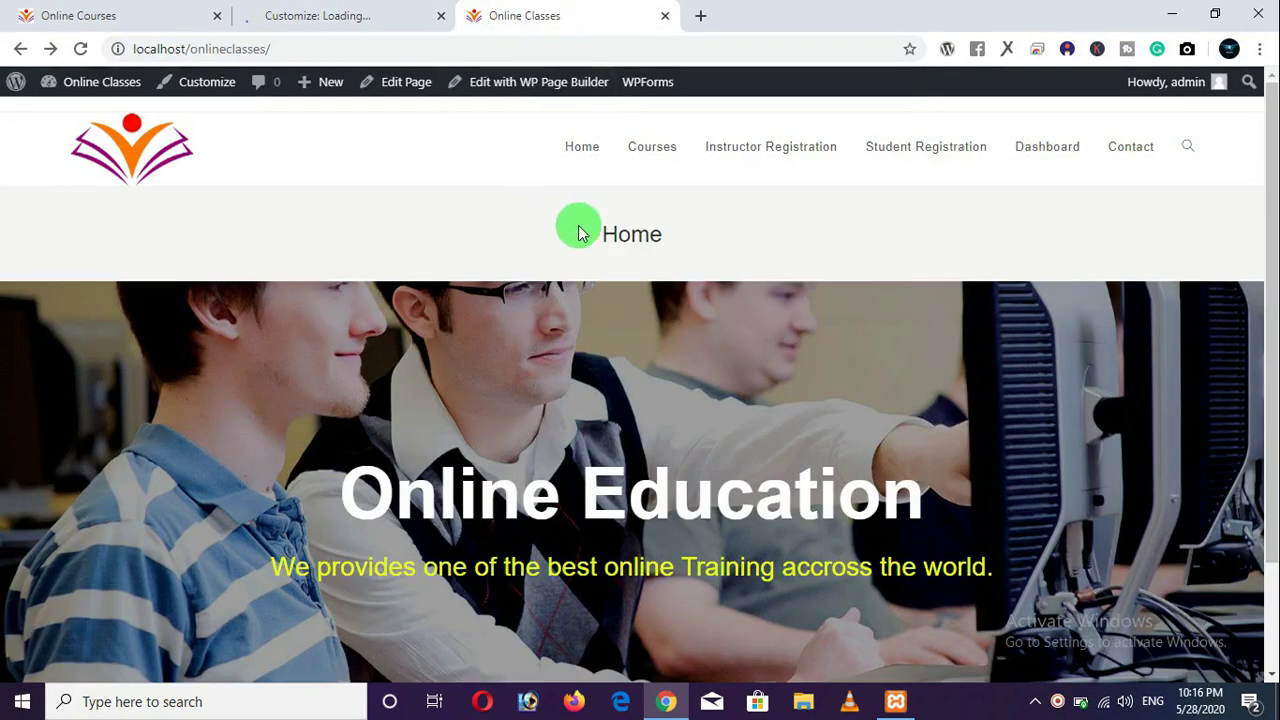
click(343, 20)
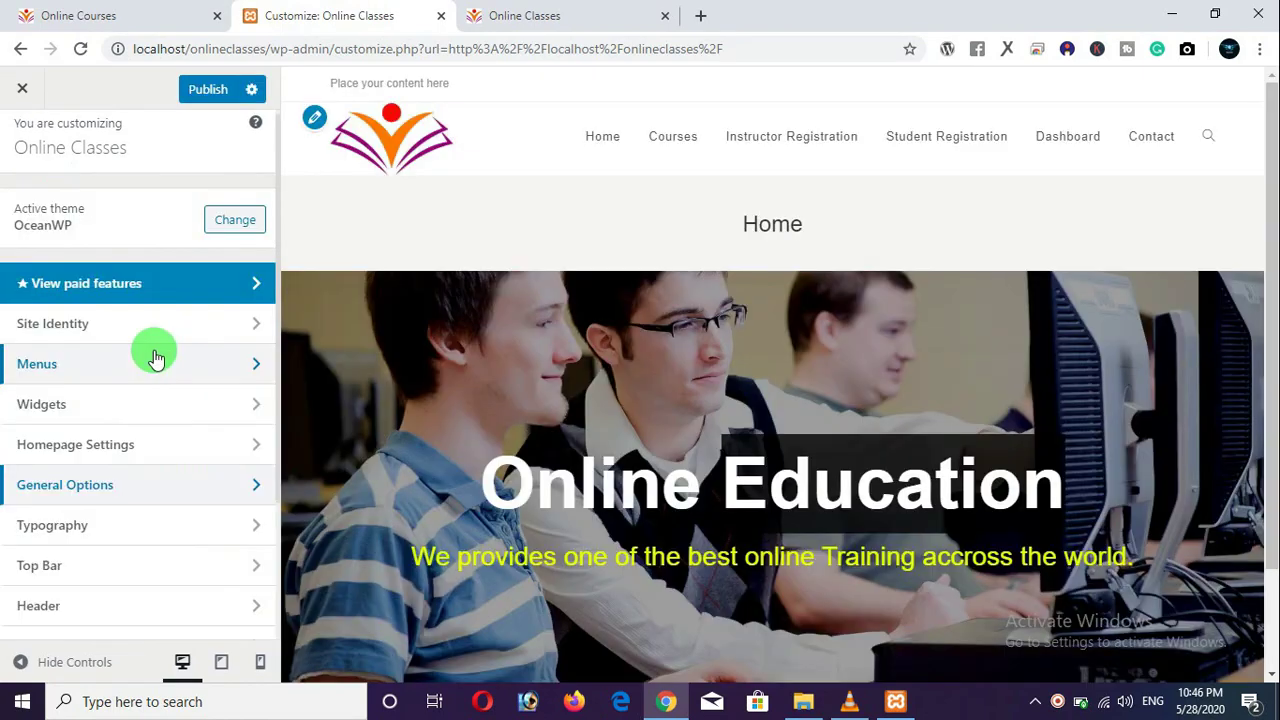
click(120, 497)
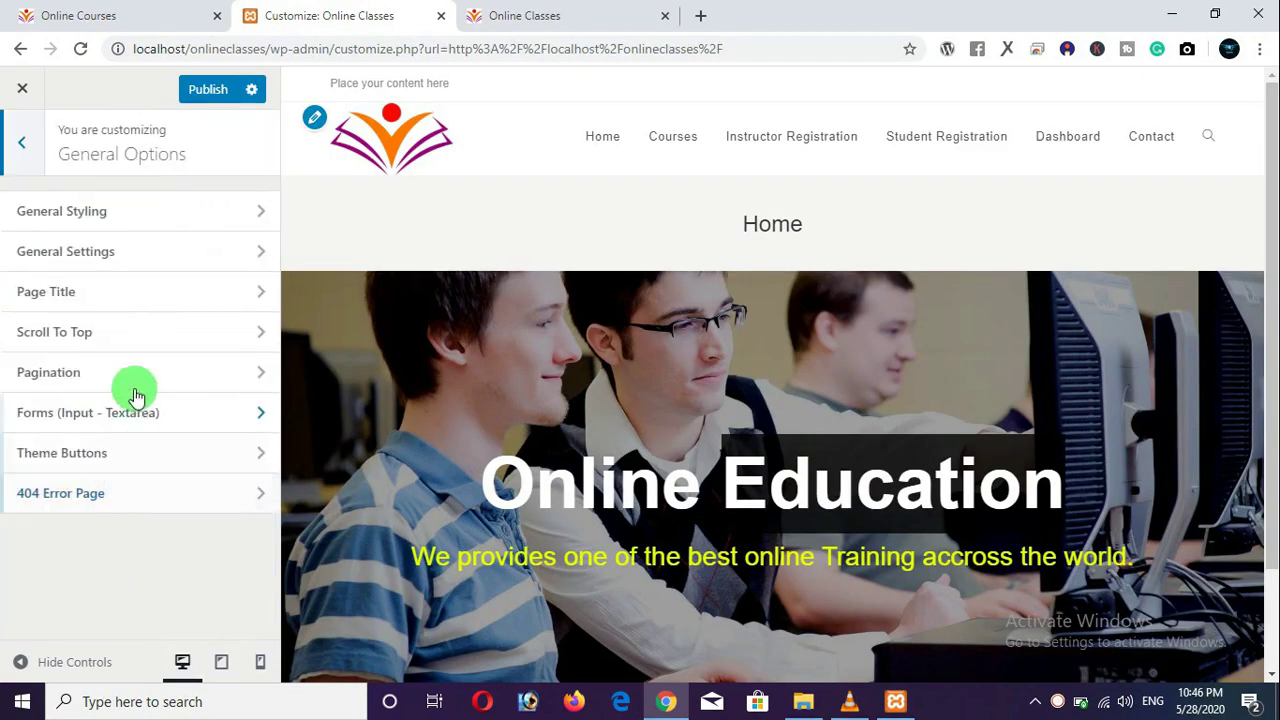
click(137, 302)
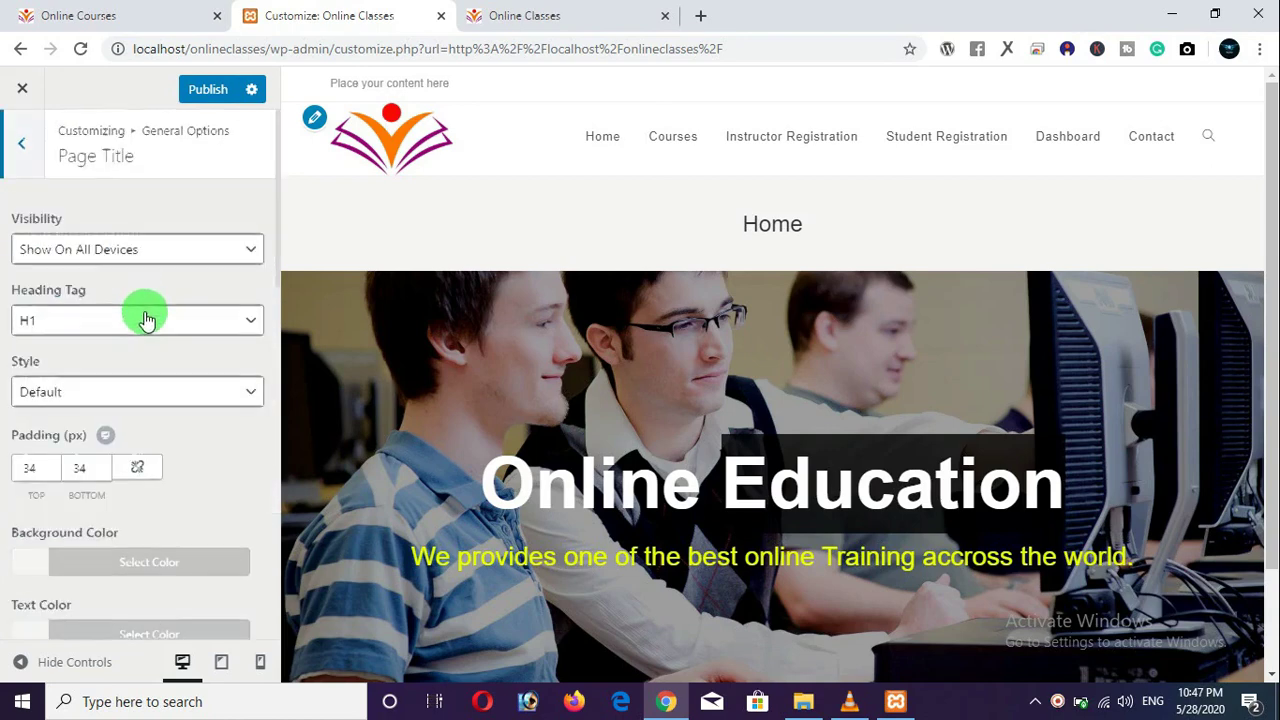
scroll(140, 312, down, 3)
scroll(143, 318, down, 3)
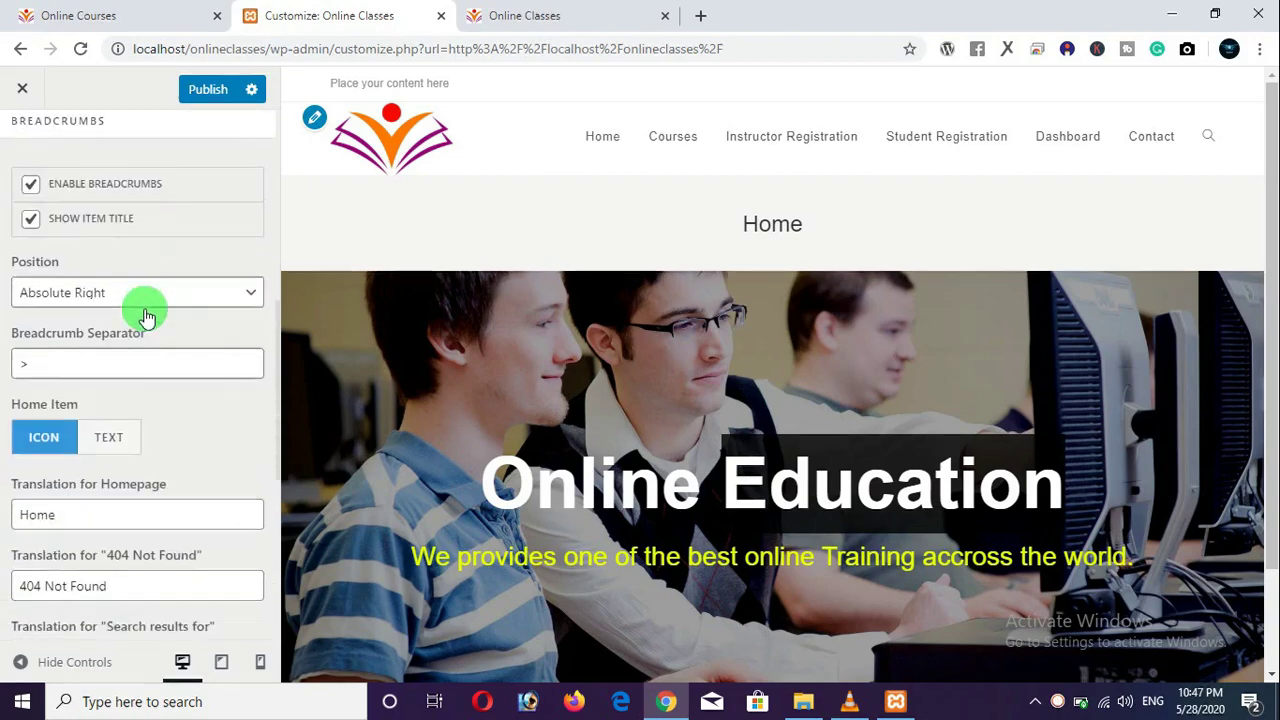
scroll(143, 306, up, 5)
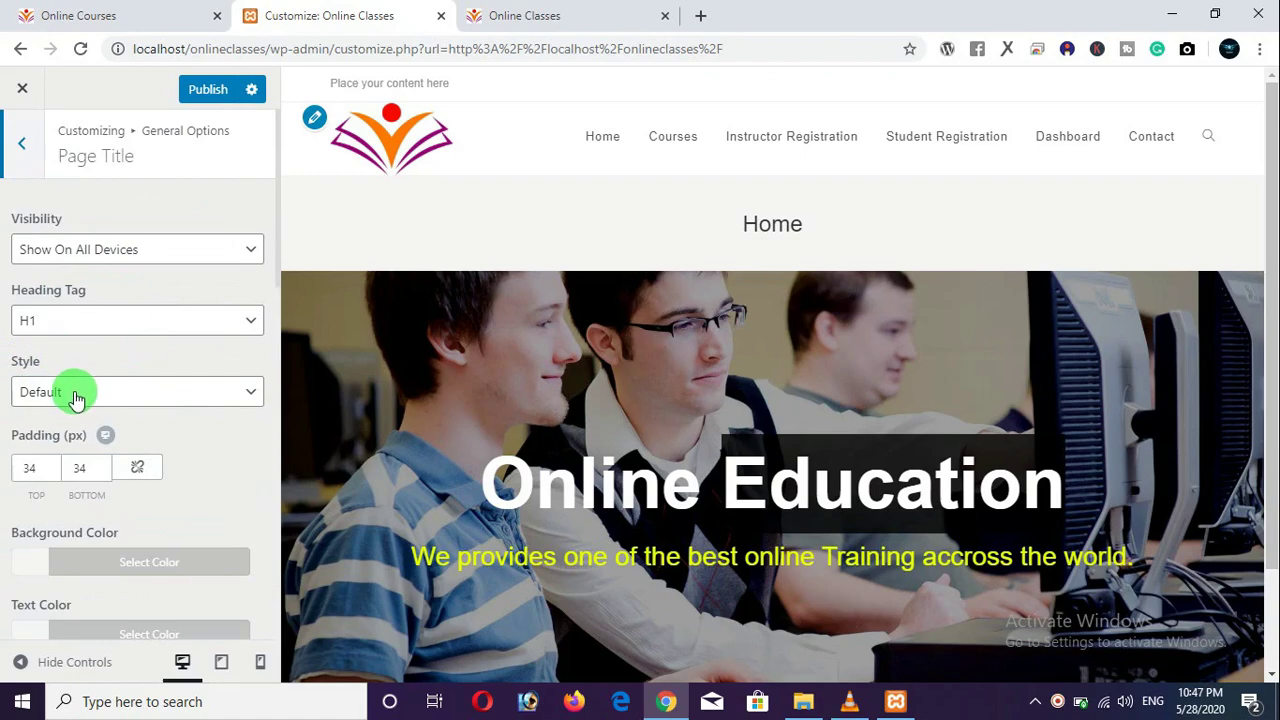
click(76, 395)
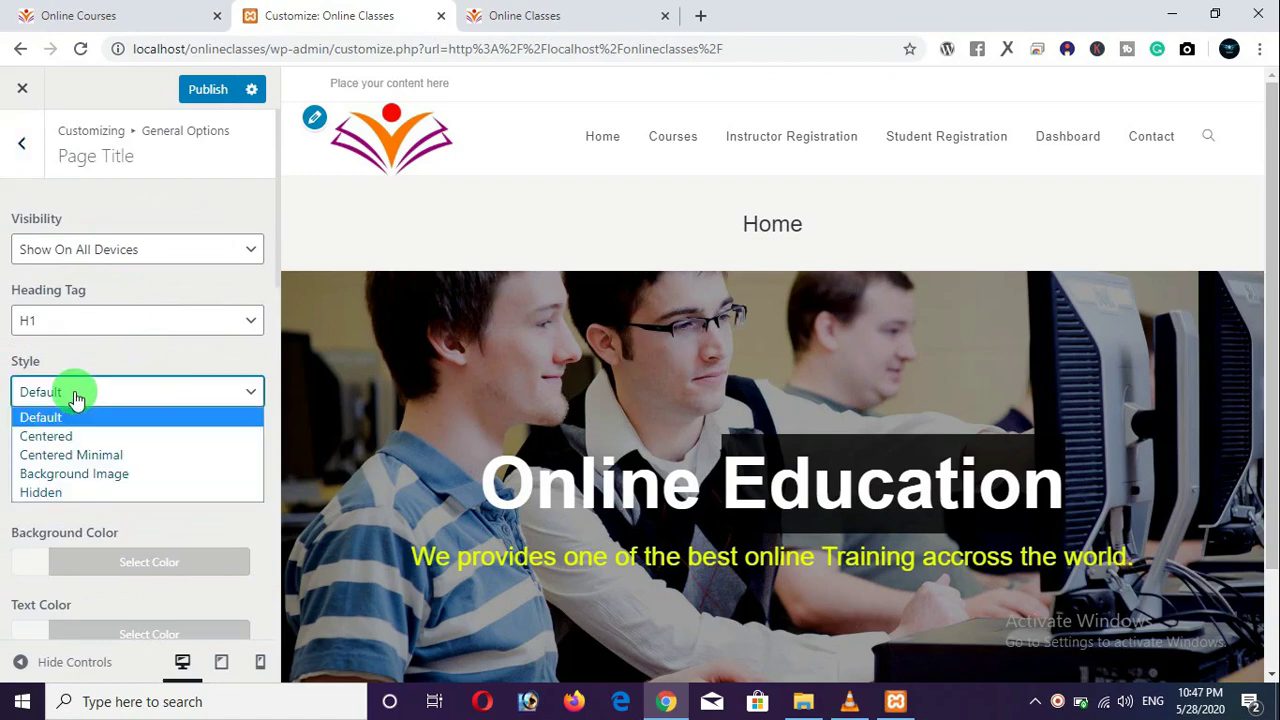
click(72, 493)
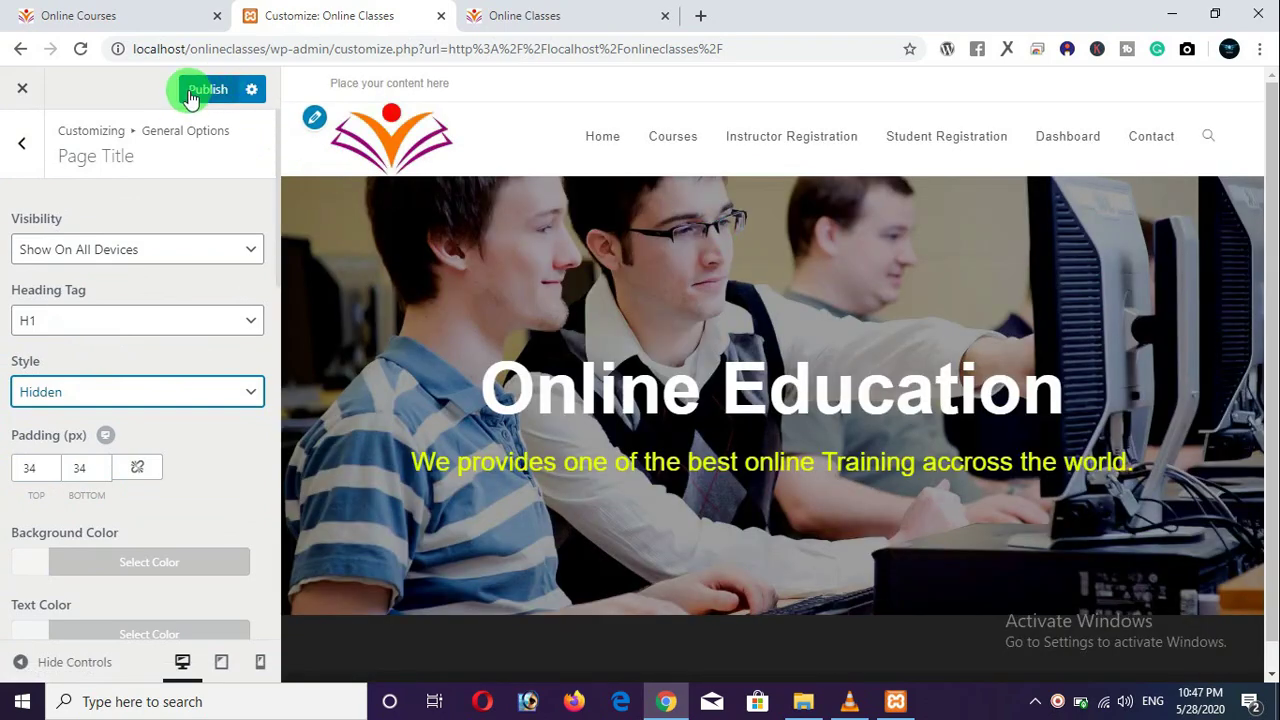
Publish the hidden page title and reload the live home page to check it.
click(205, 92)
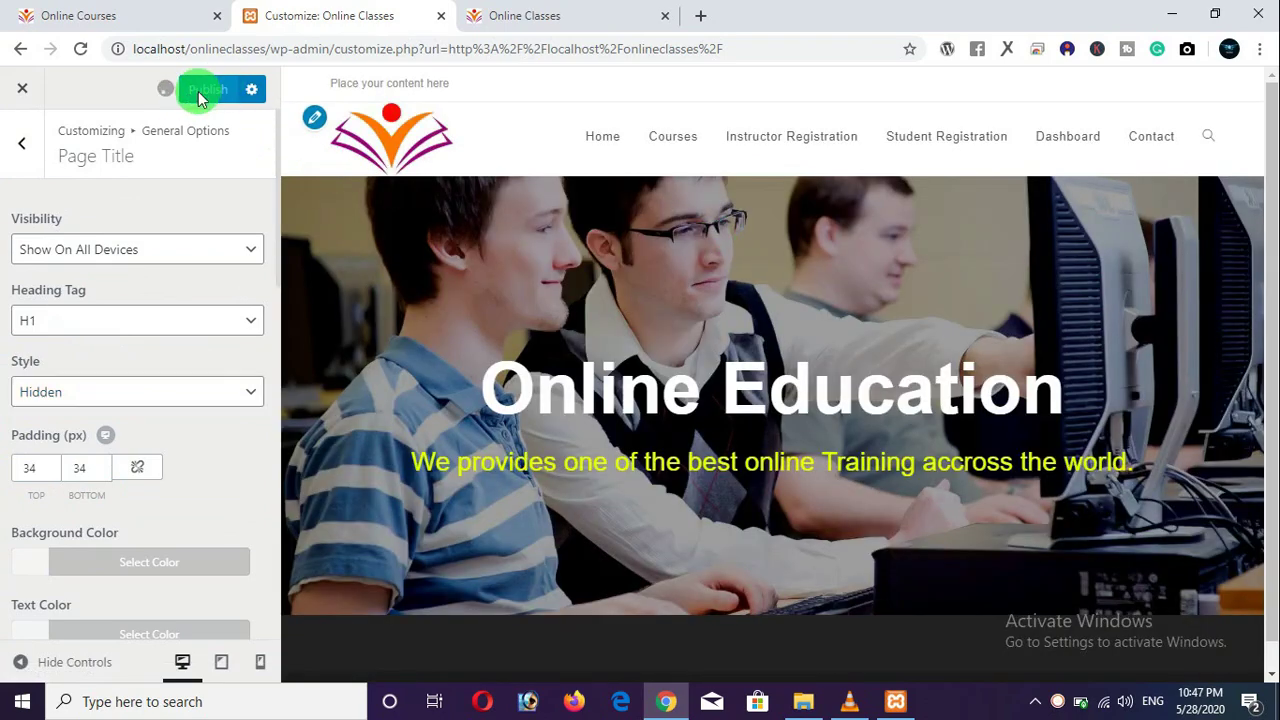
click(577, 16)
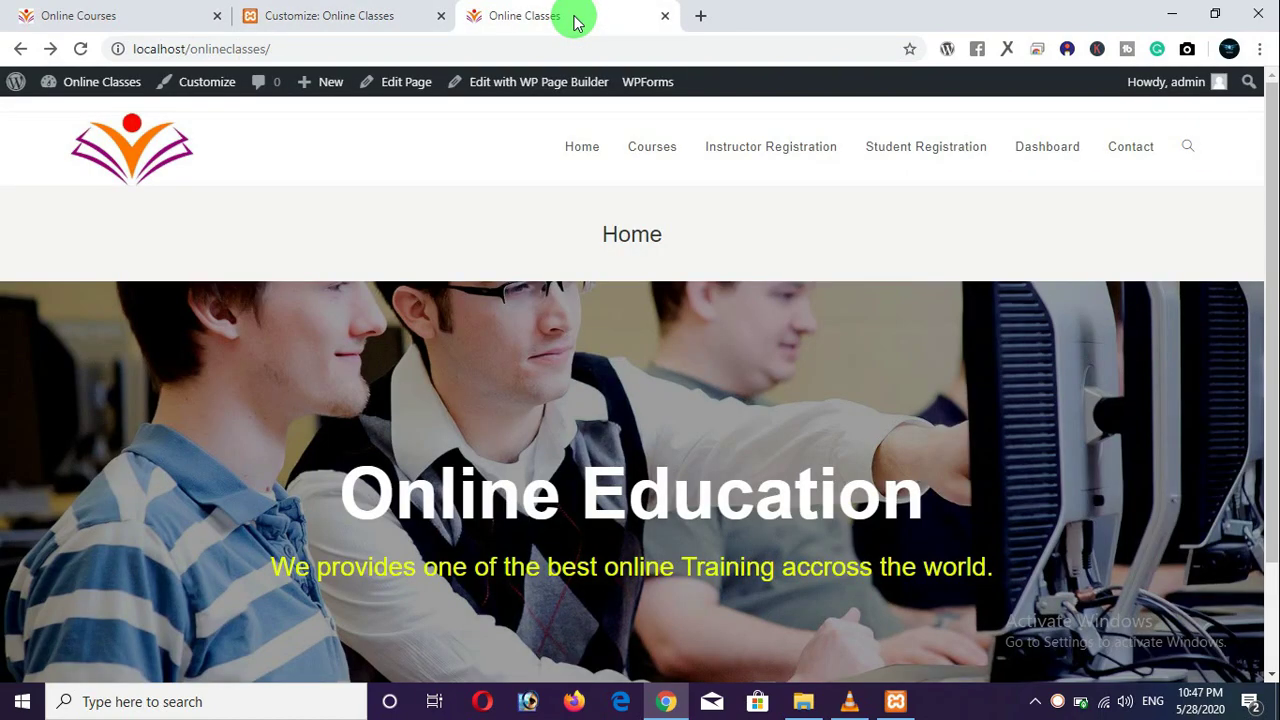
click(81, 50)
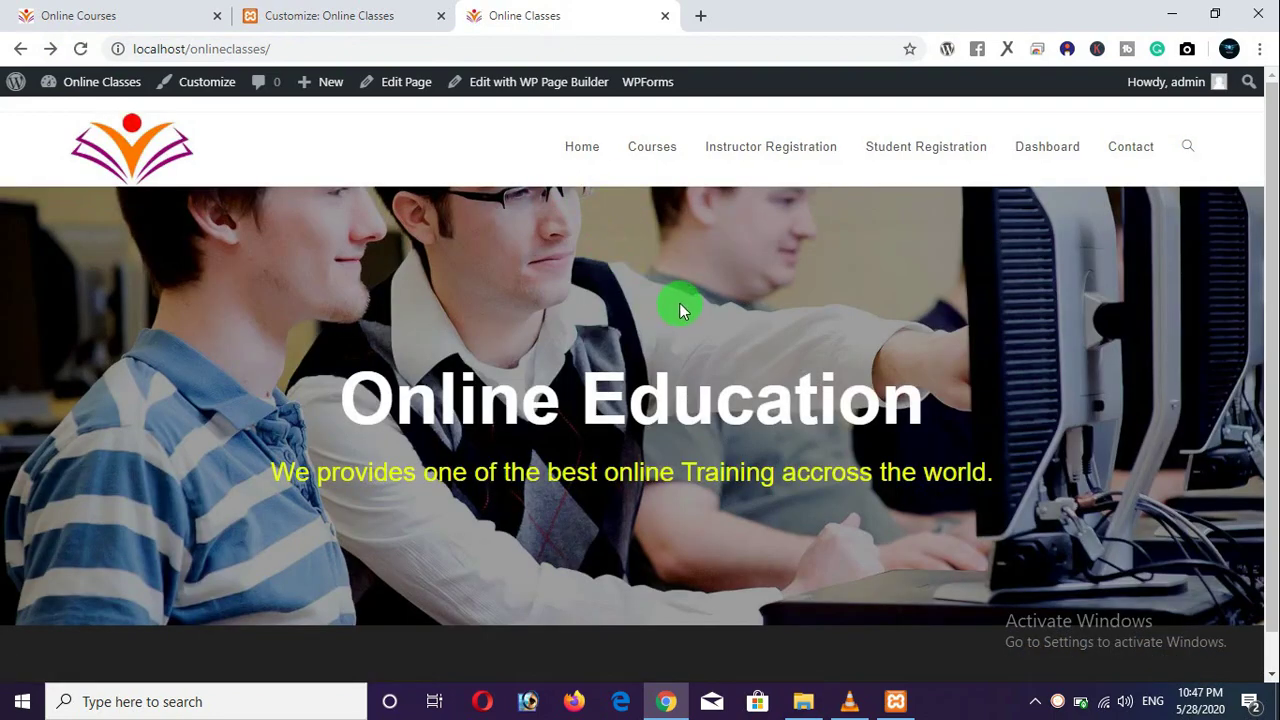
scroll(679, 303, down, 1)
scroll(679, 303, up, 1)
Uncheck Enable Top Bar under Top Bar > General and publish.
click(326, 14)
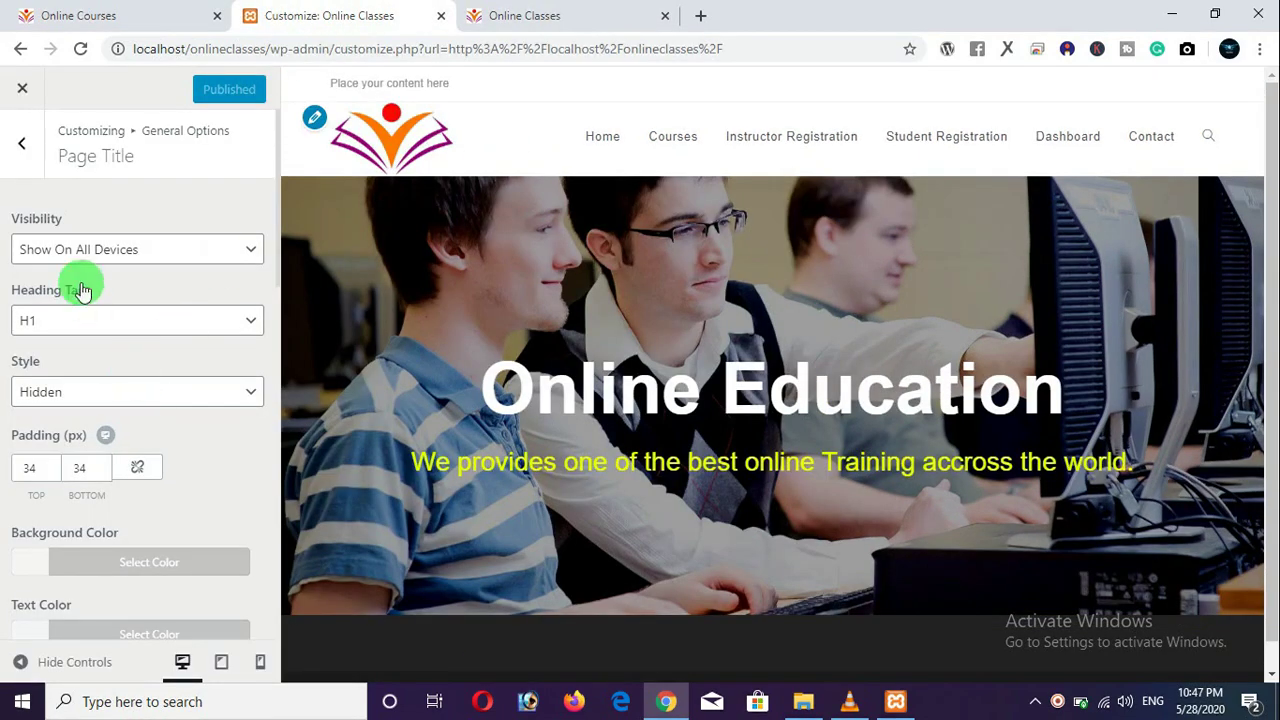
click(18, 150)
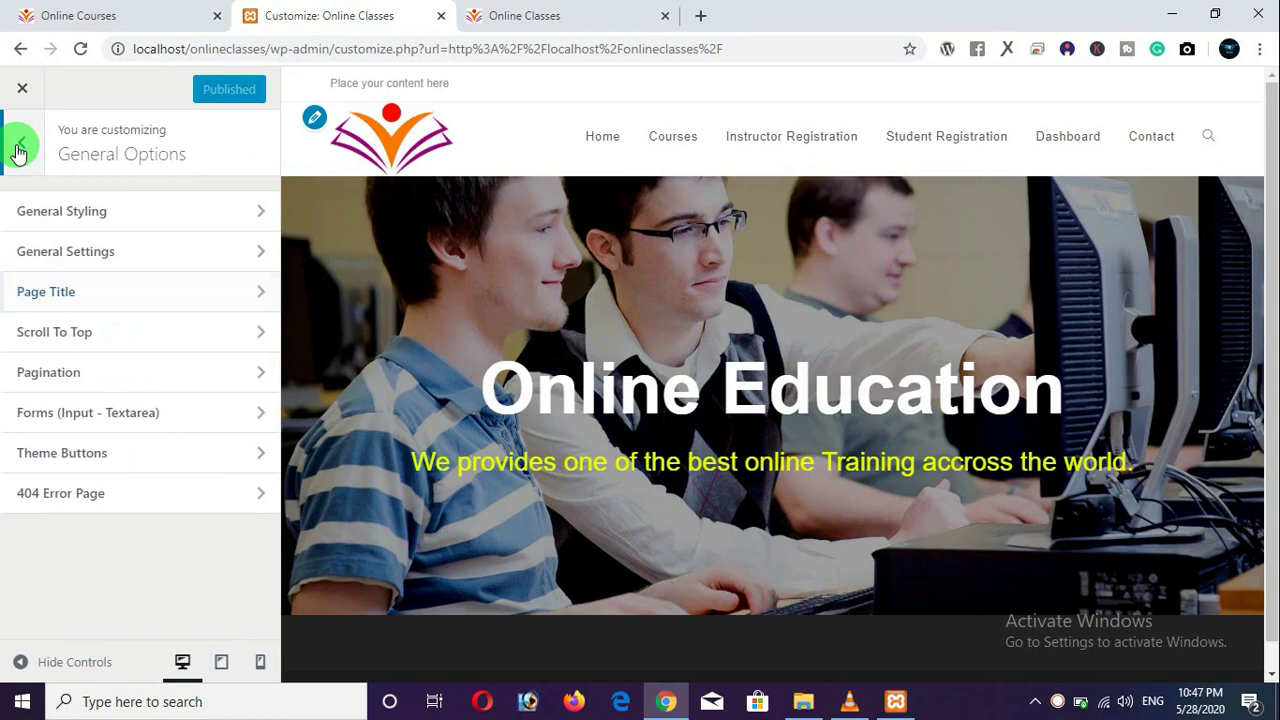
click(21, 150)
click(77, 567)
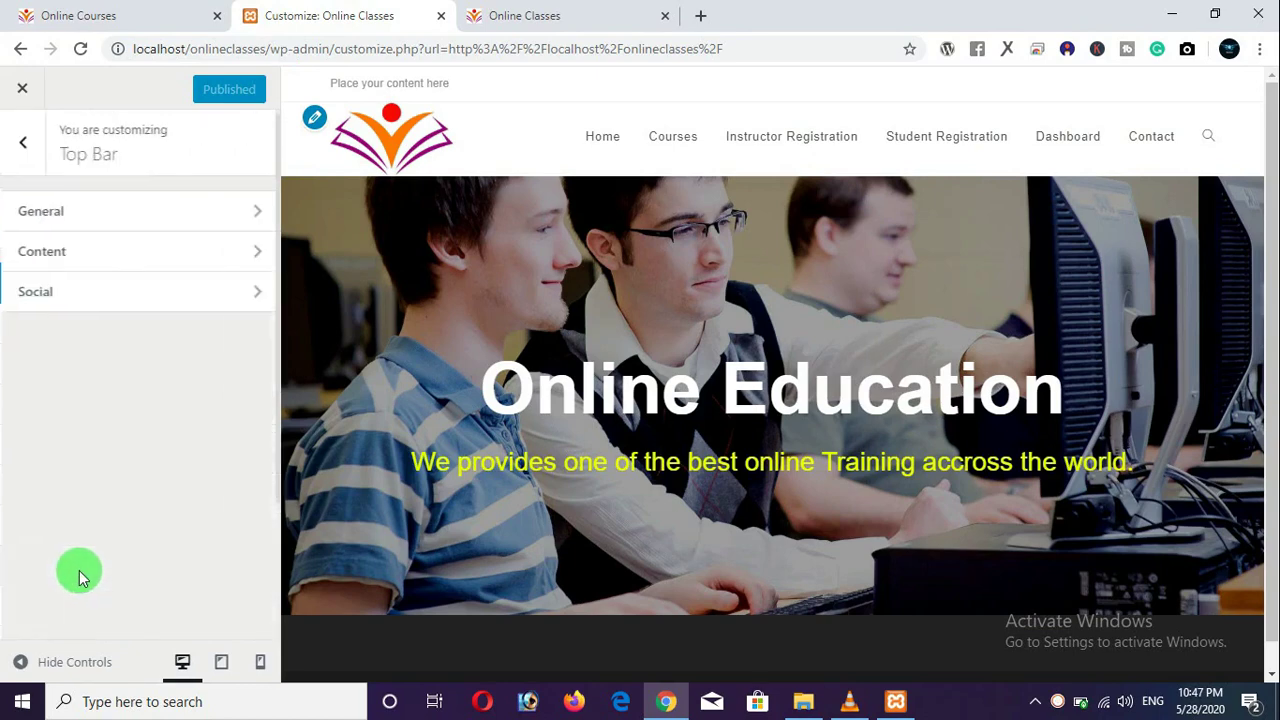
click(90, 213)
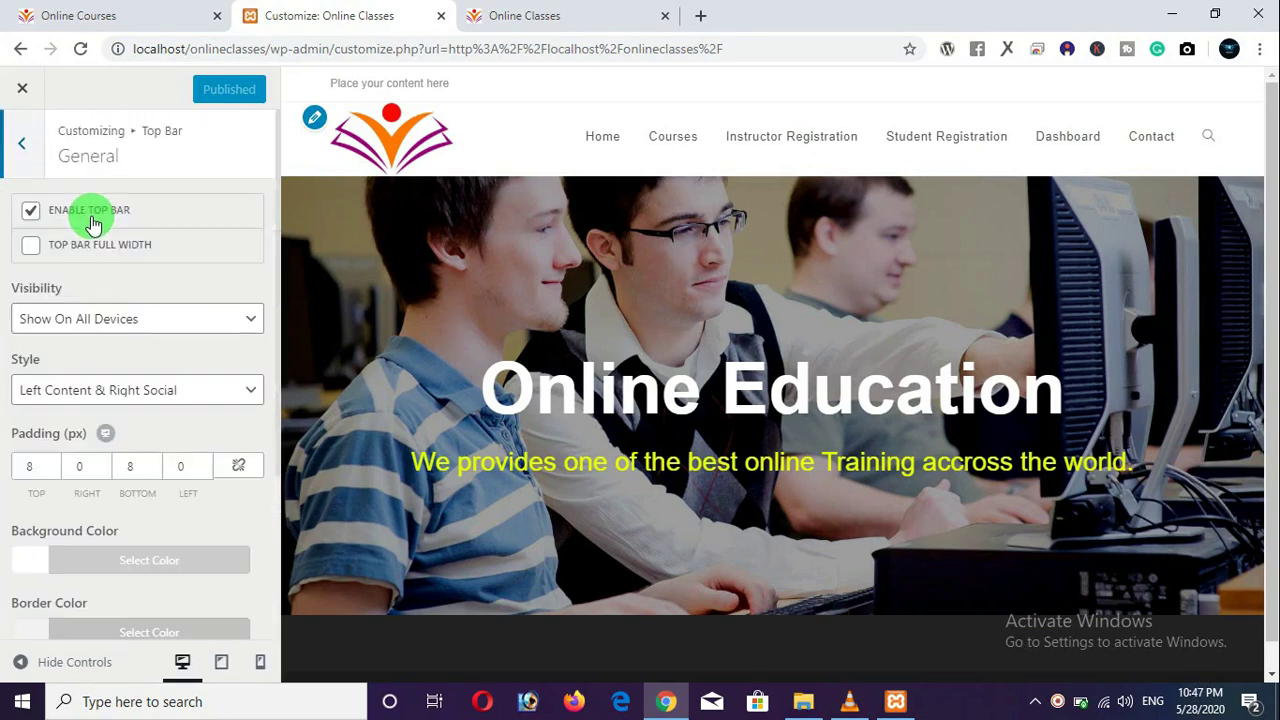
click(30, 214)
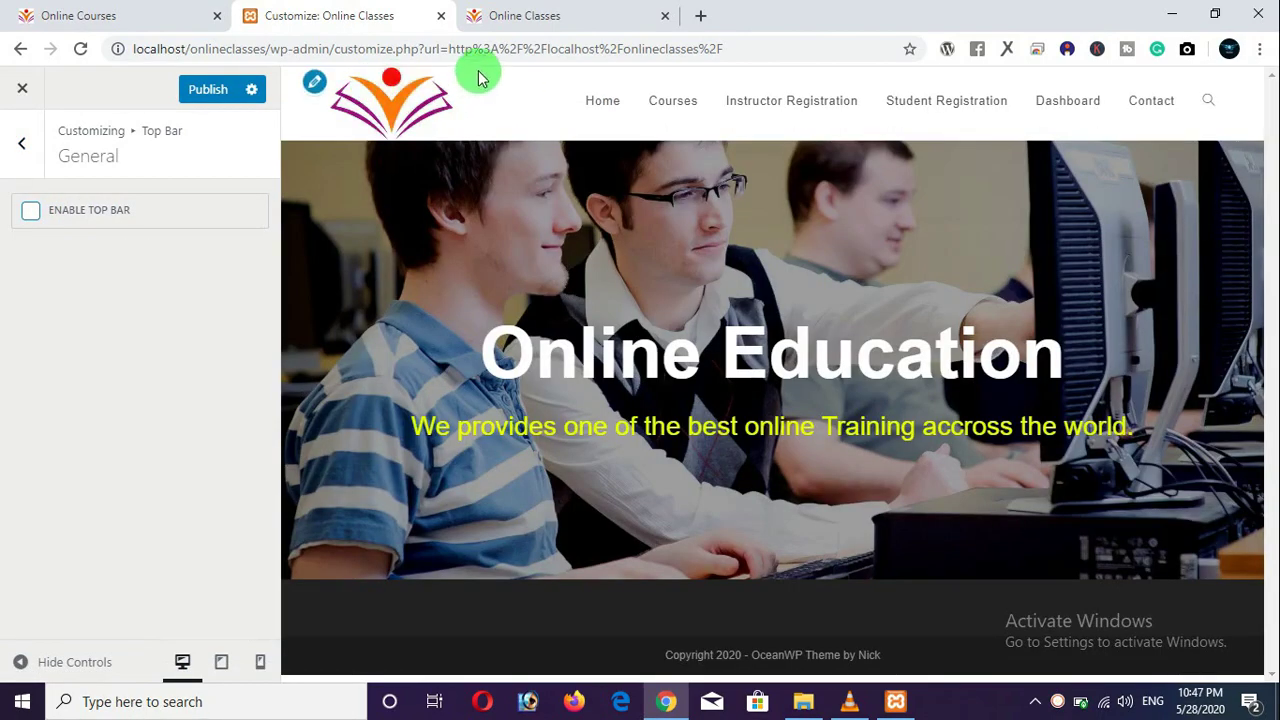
click(222, 94)
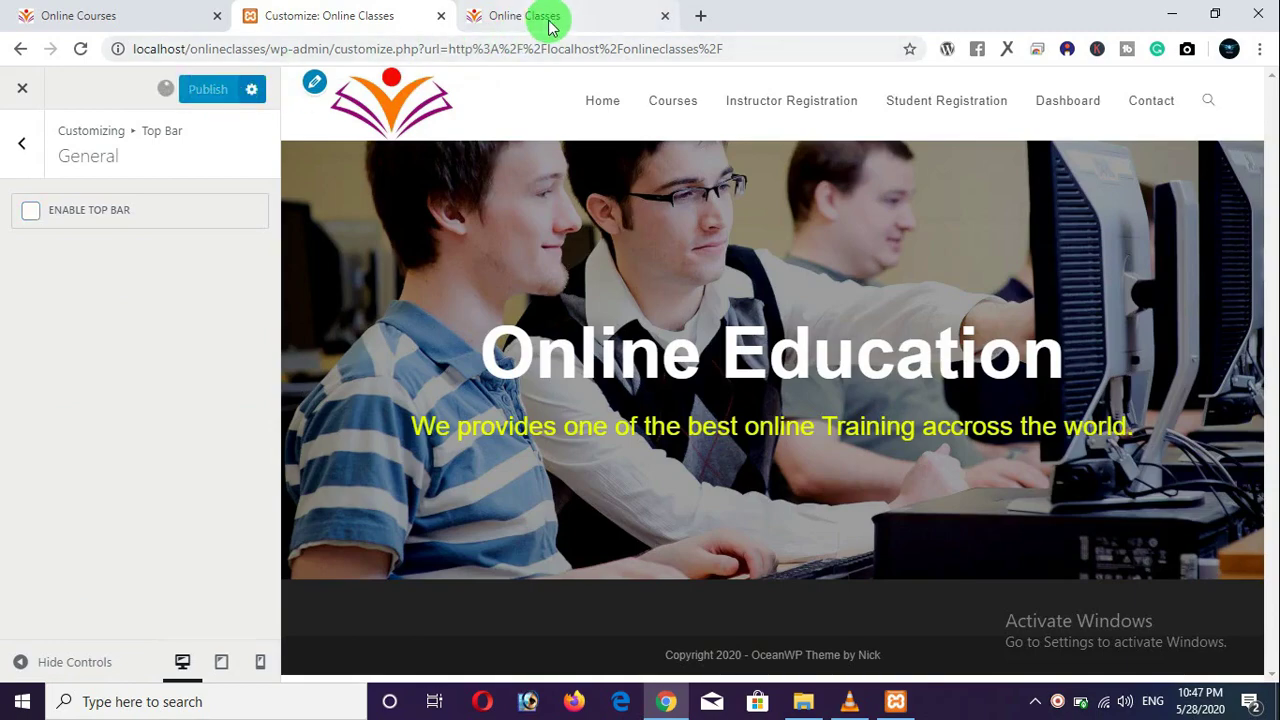
Check the live site, then load localhost/onlineclasses/ in place of the Customizer address.
click(558, 20)
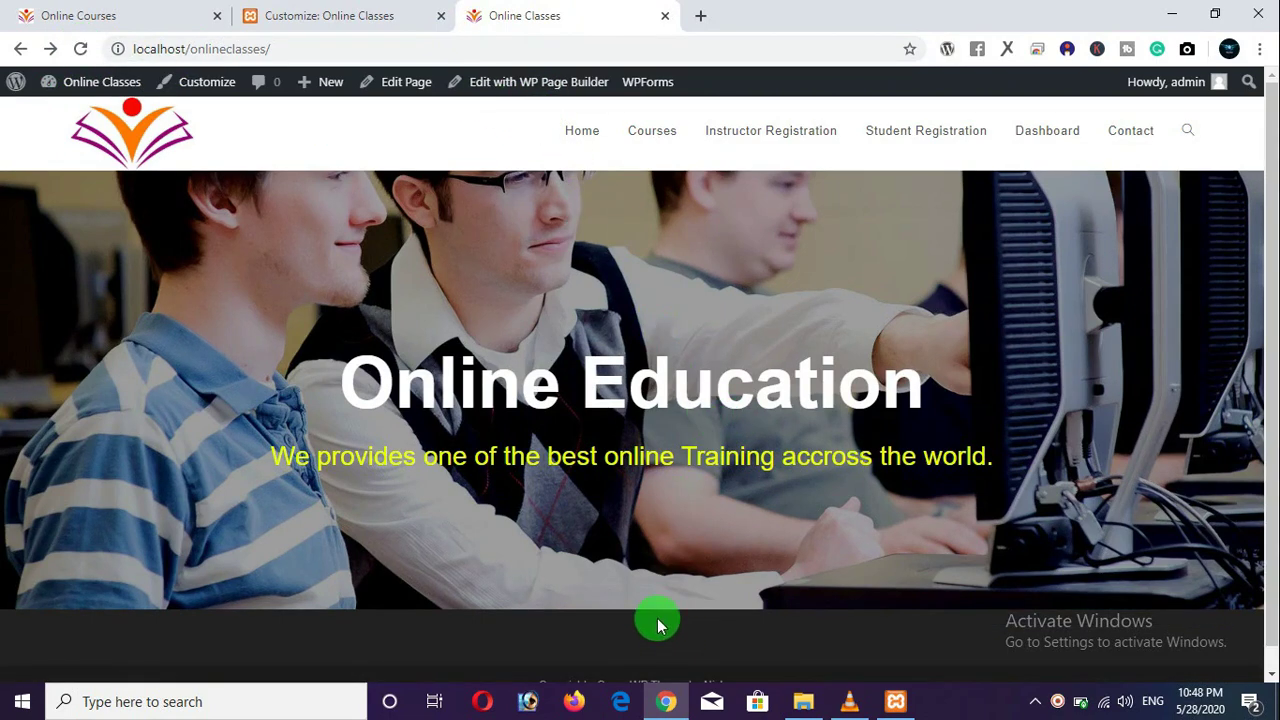
click(306, 15)
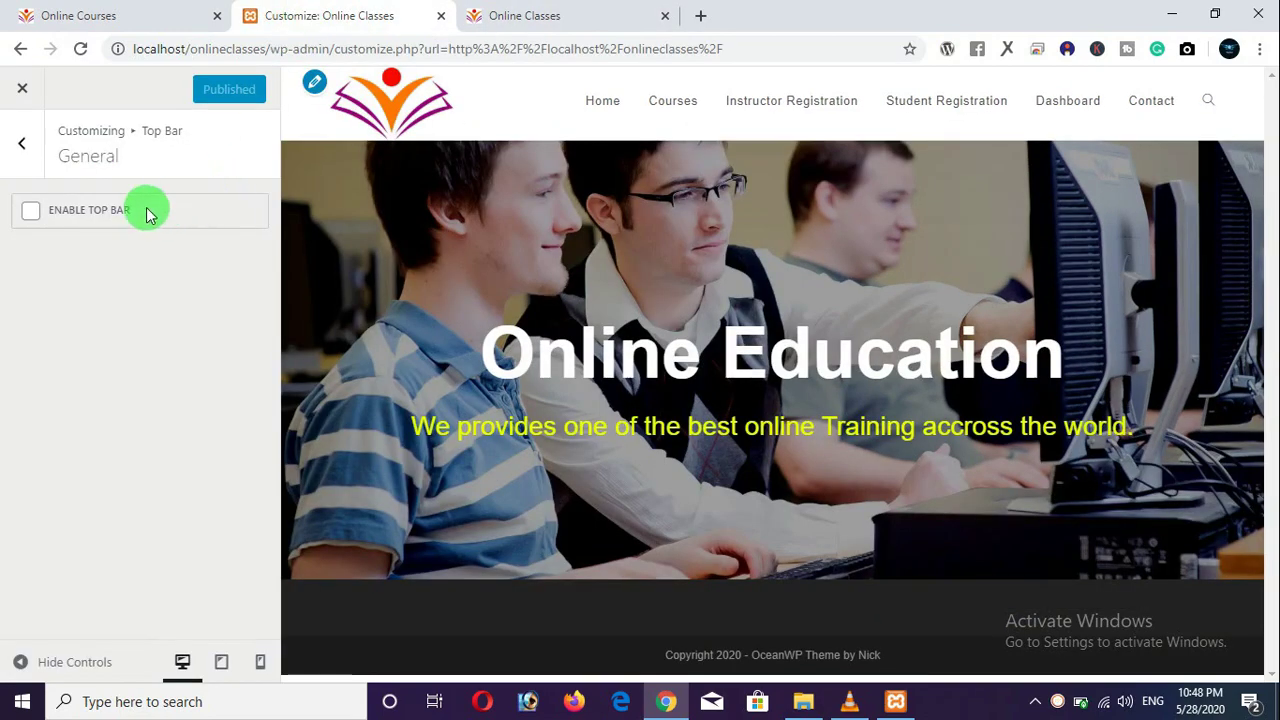
click(26, 145)
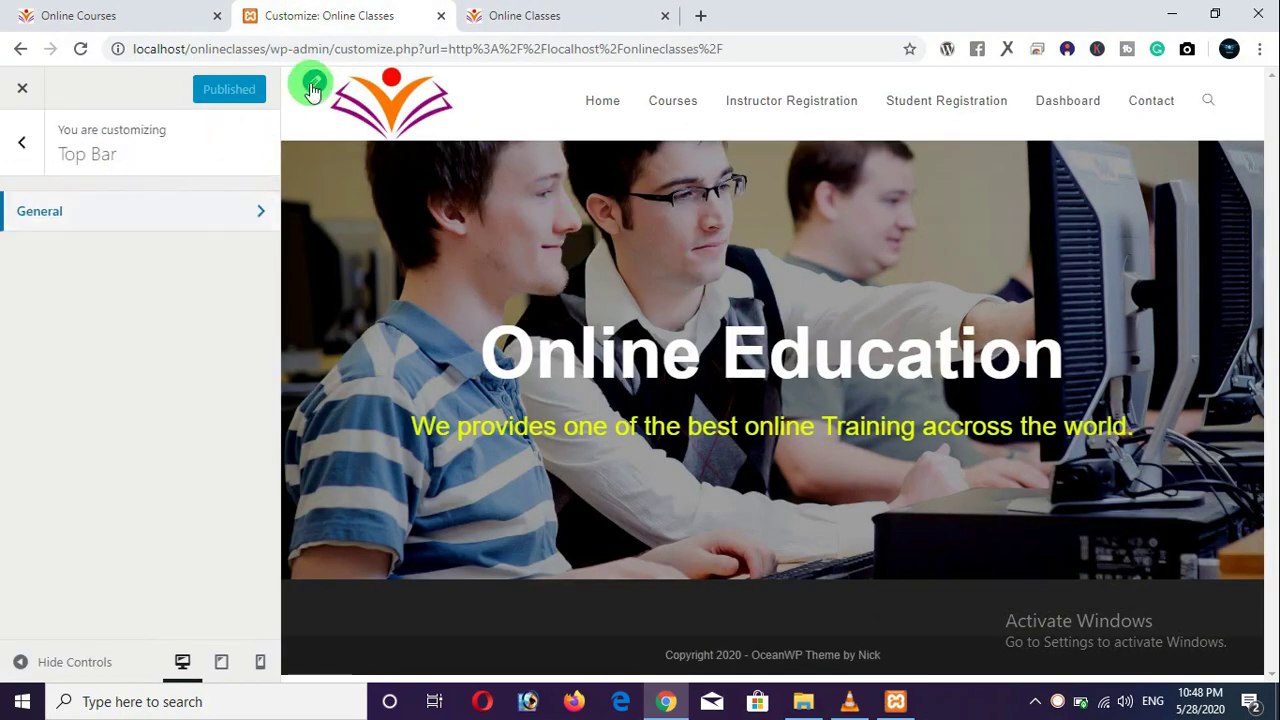
click(28, 145)
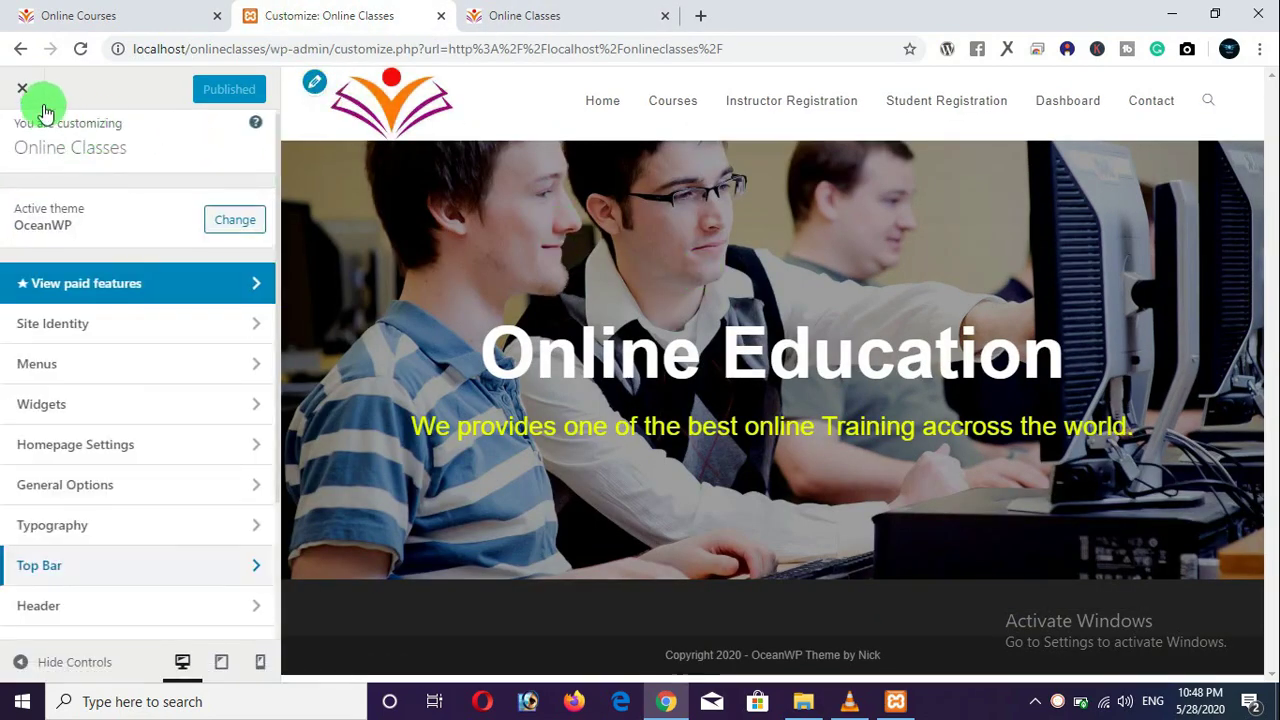
click(522, 20)
click(405, 20)
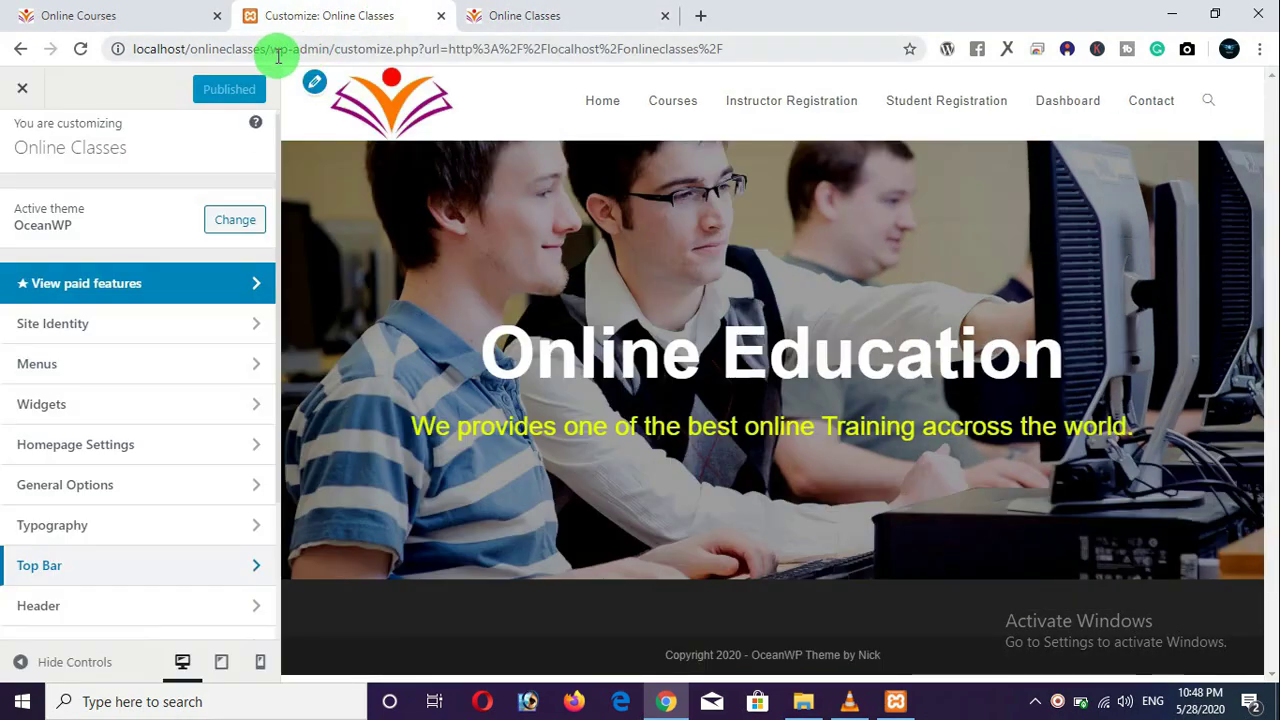
drag(271, 45, 815, 60)
key(BackSpace)
key(Return)
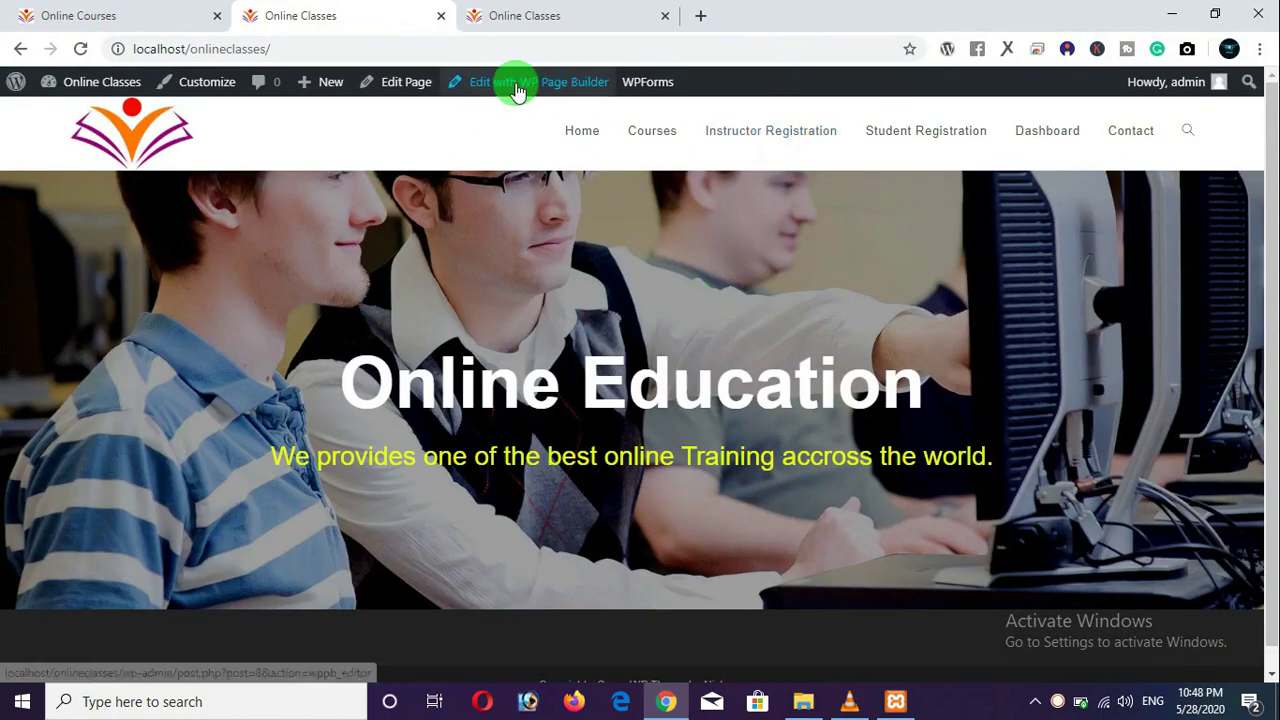
Drag the hero row's bottom padding down in WP Page Builder, save, and reload the live site.
click(515, 84)
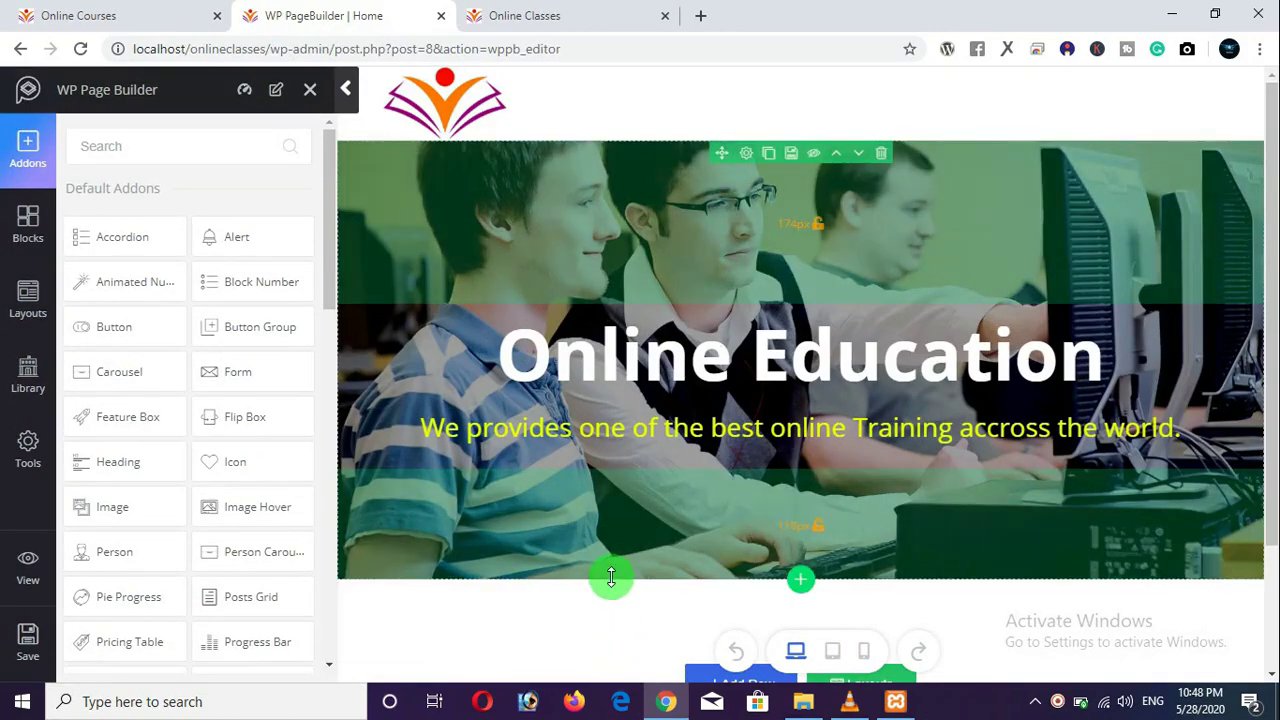
drag(611, 577, 620, 634)
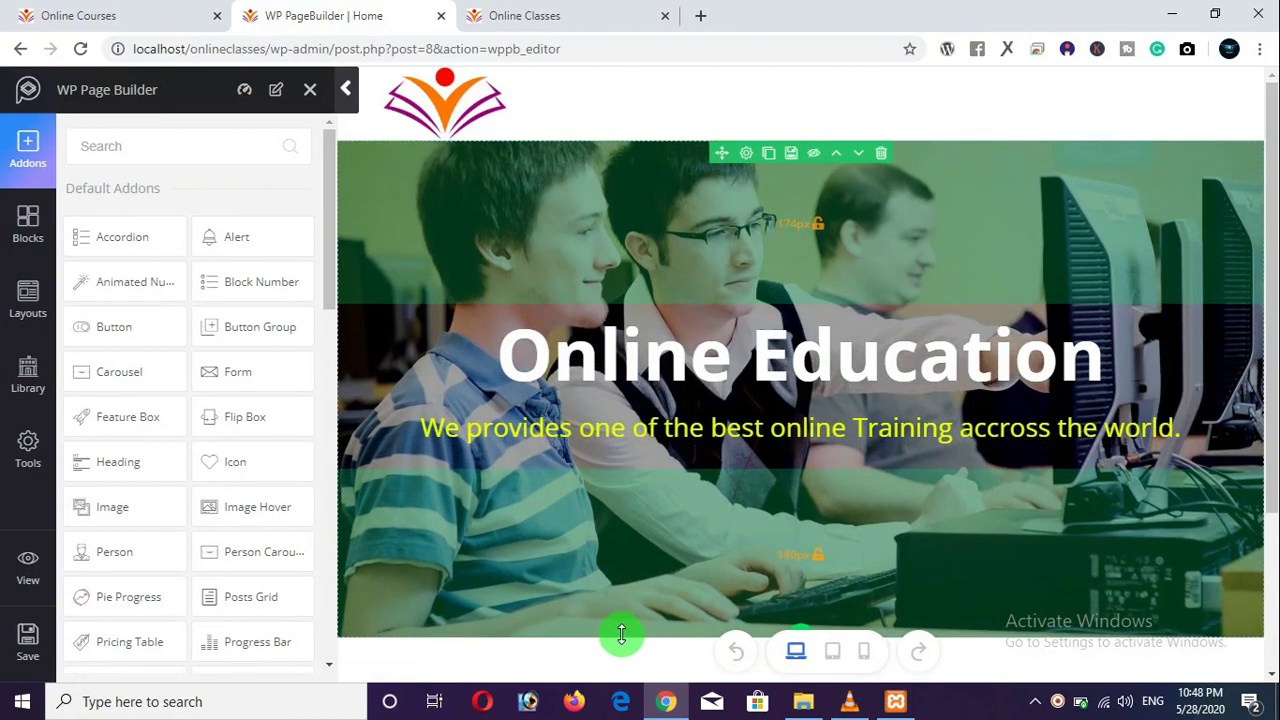
click(28, 640)
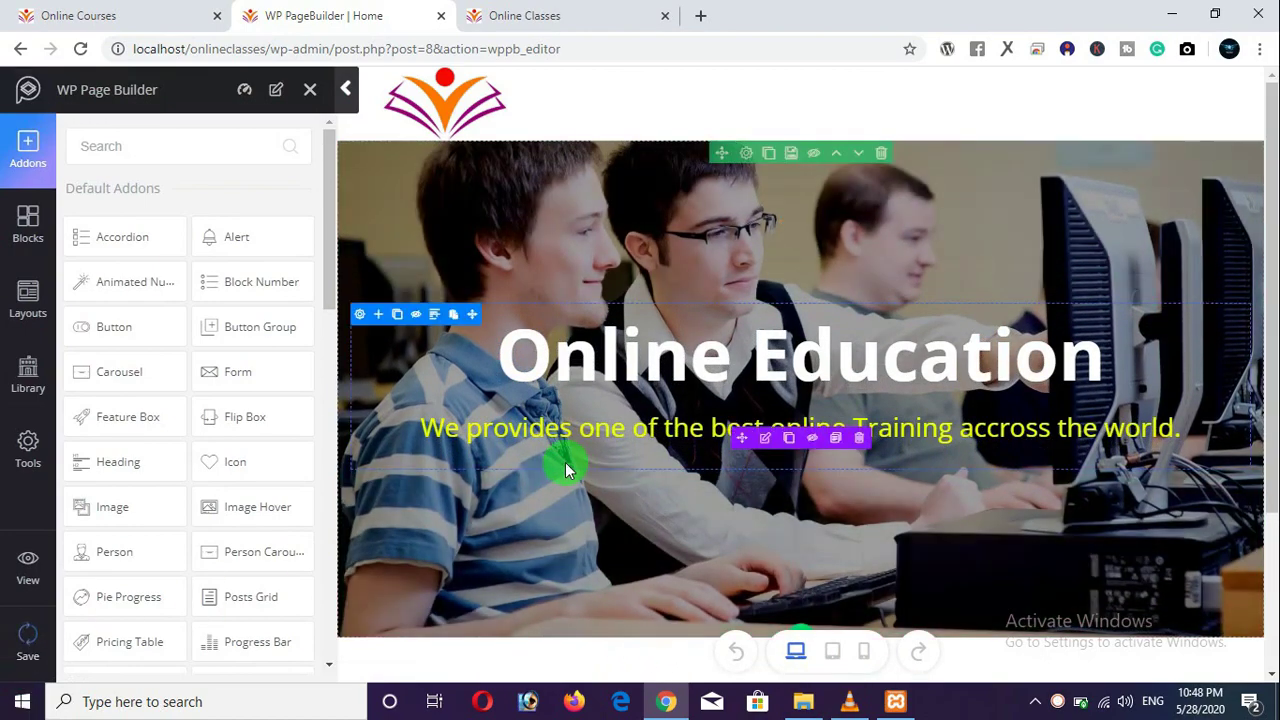
click(547, 27)
click(80, 52)
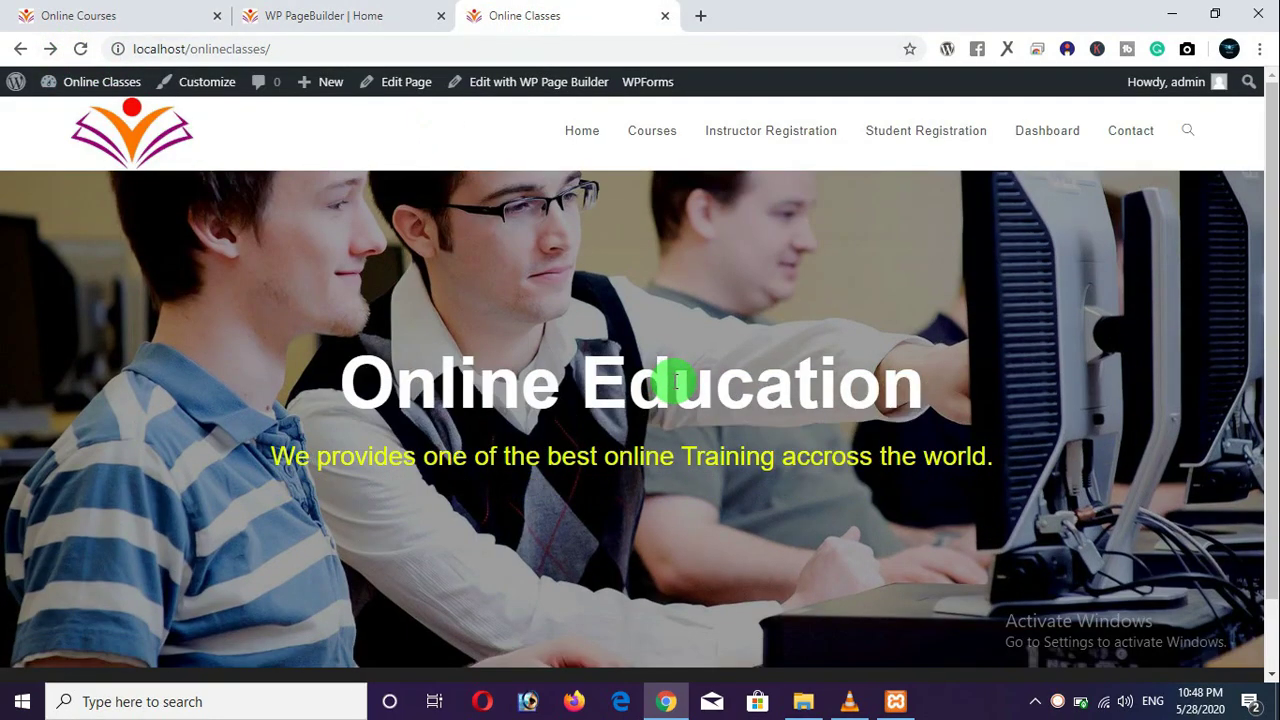
scroll(663, 405, down, 1)
scroll(658, 410, up, 1)
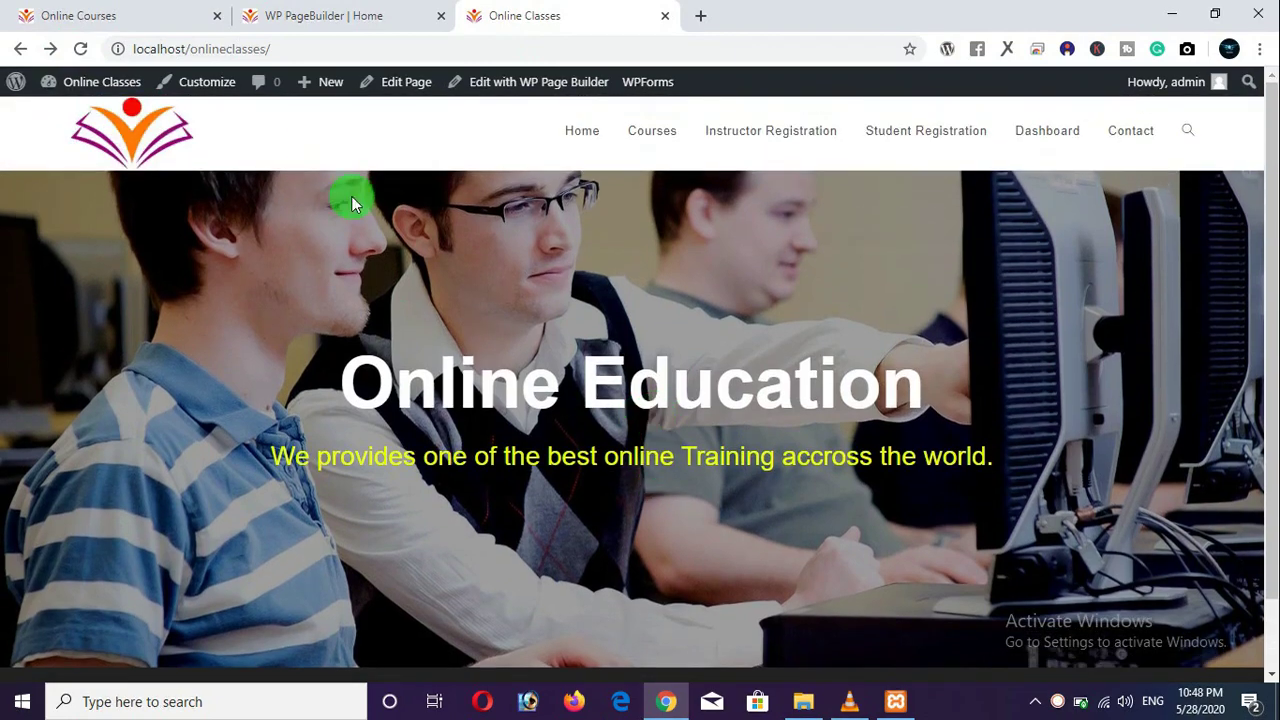
Add more bottom padding to the hero row, save, and recheck the live home page.
click(329, 17)
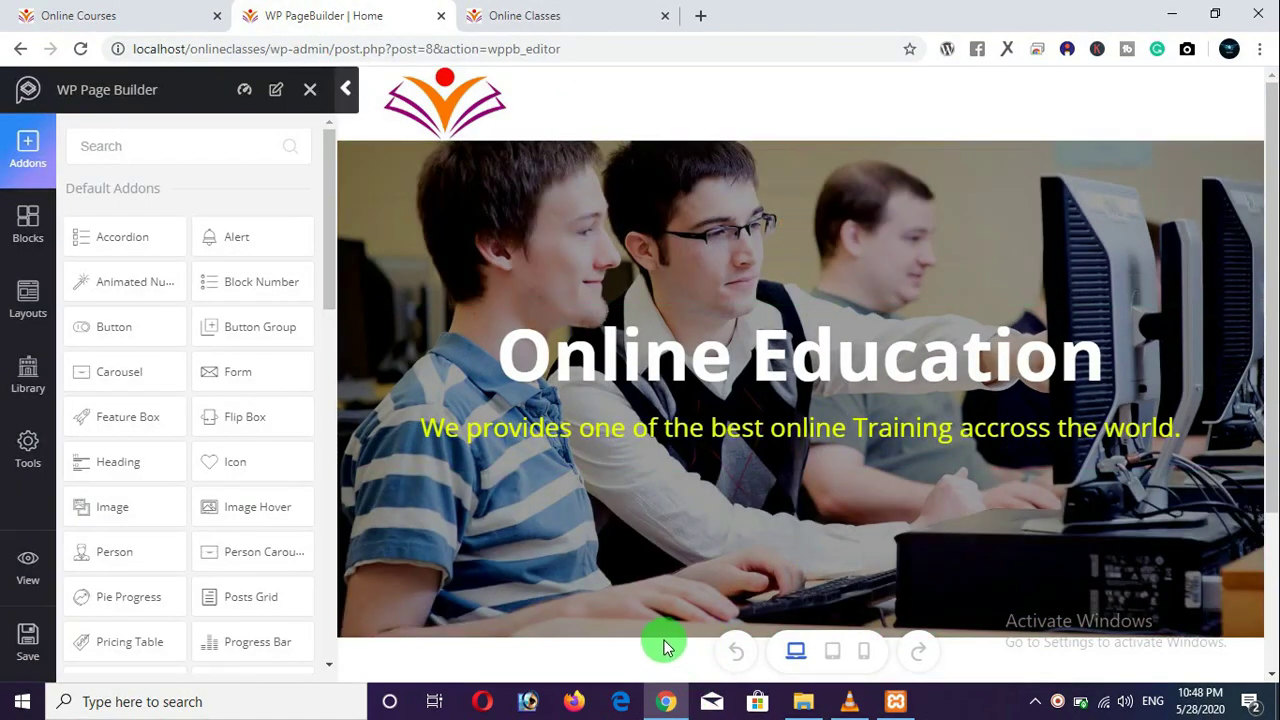
drag(642, 628, 642, 662)
click(28, 645)
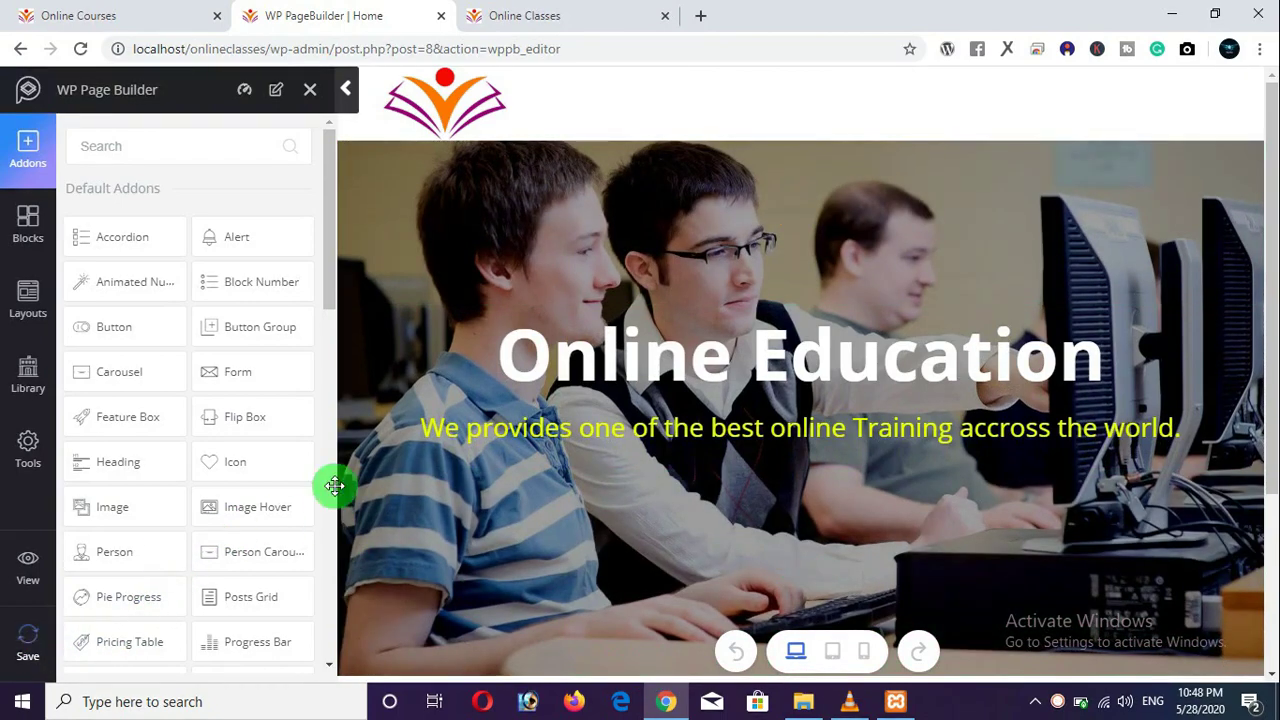
click(557, 14)
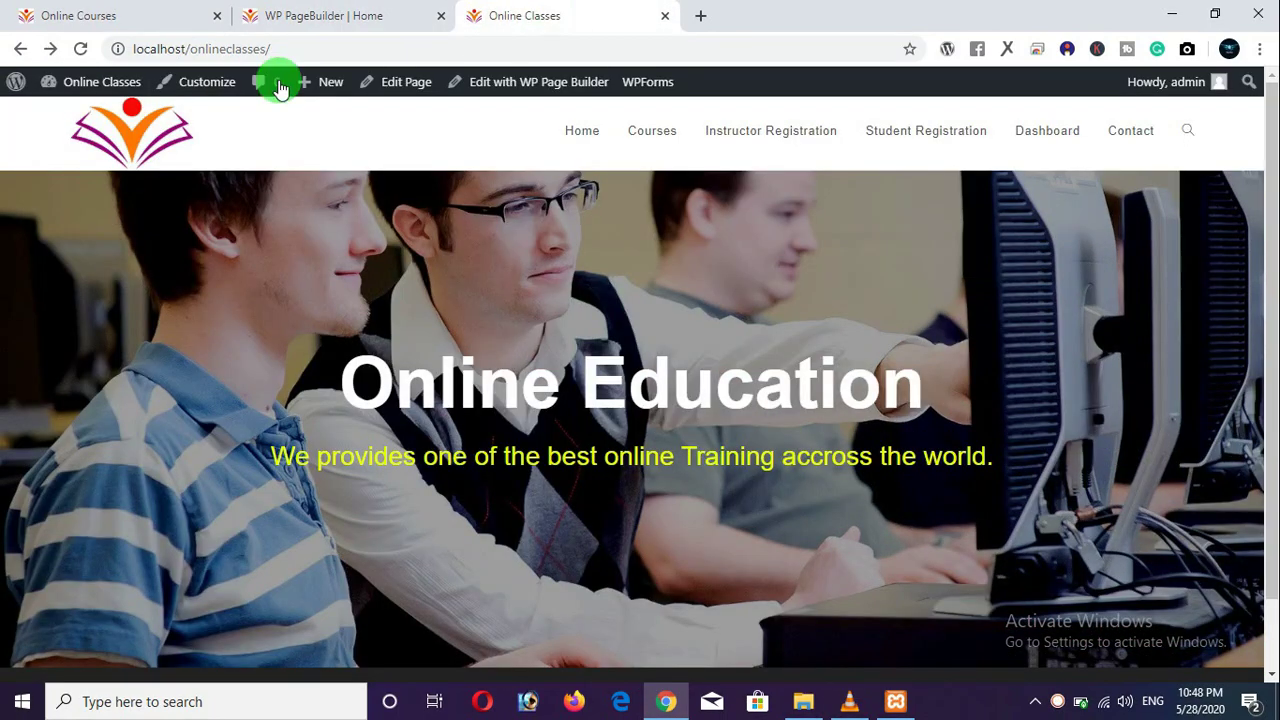
click(80, 48)
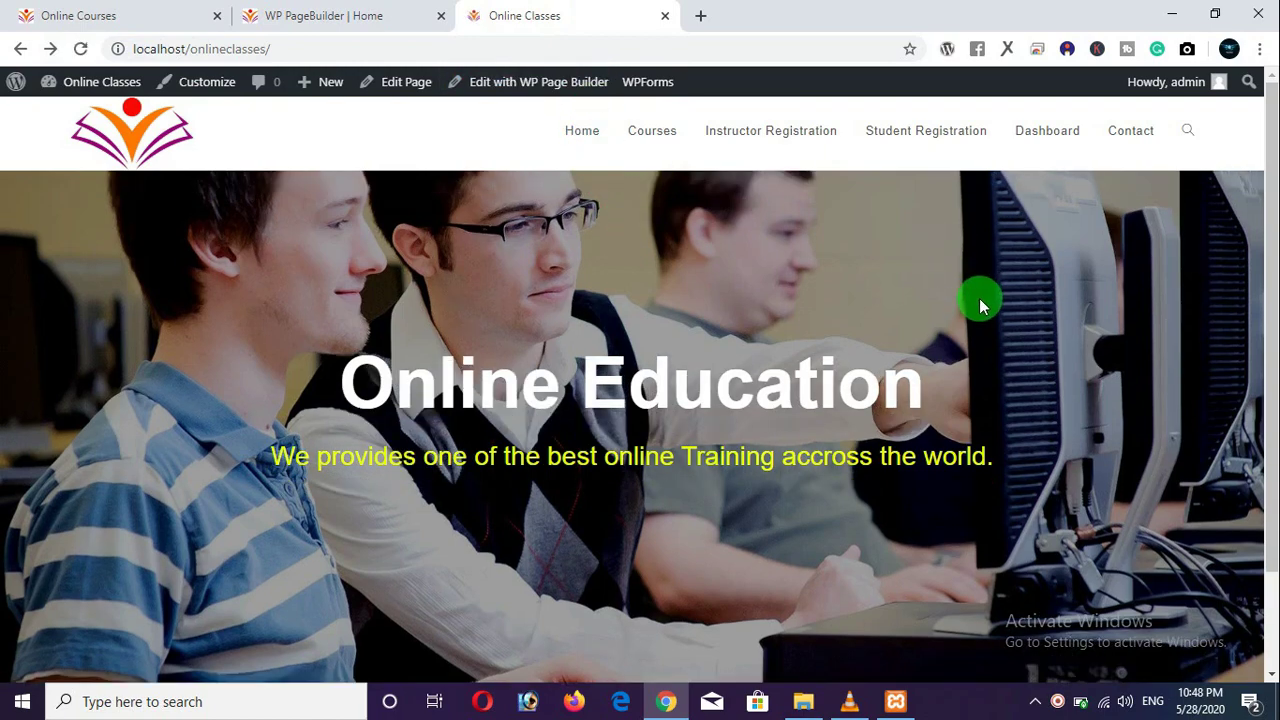
scroll(978, 298, down, 2)
scroll(976, 298, up, 2)
scroll(975, 298, down, 2)
scroll(971, 294, up, 2)
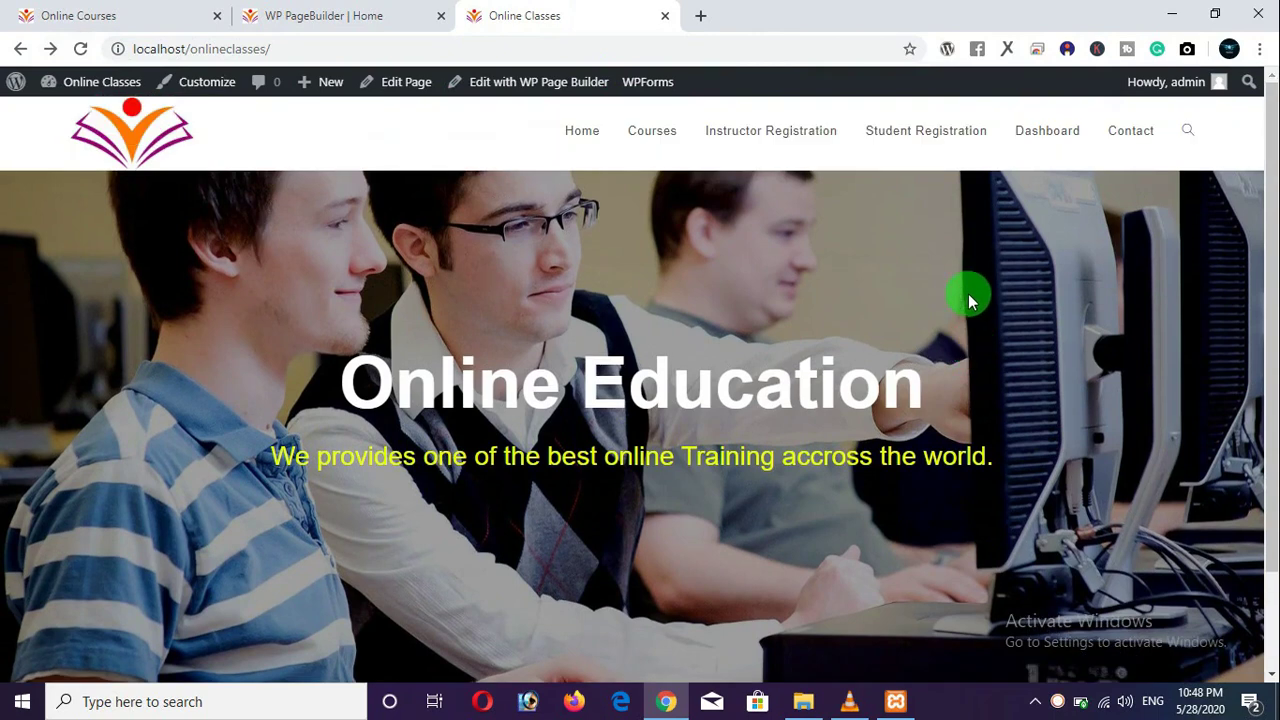
Copy the live home page address.
click(614, 52)
right_click(612, 53)
click(658, 157)
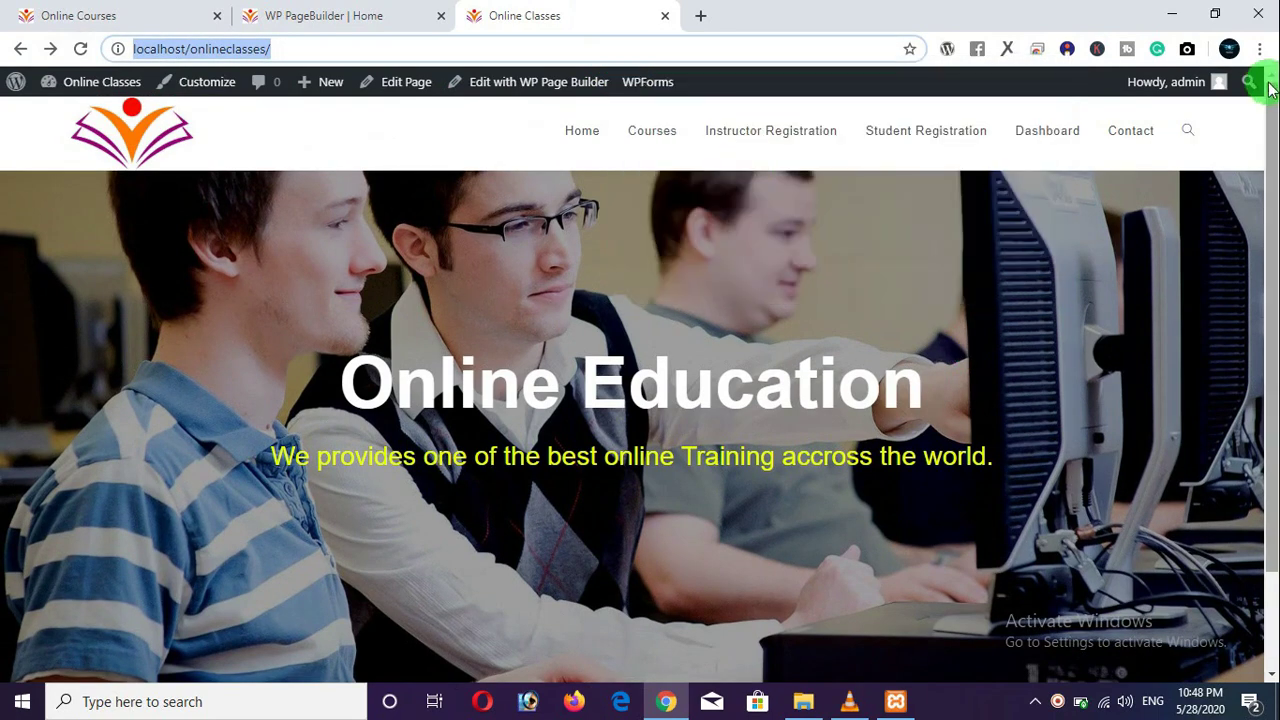
click(1260, 48)
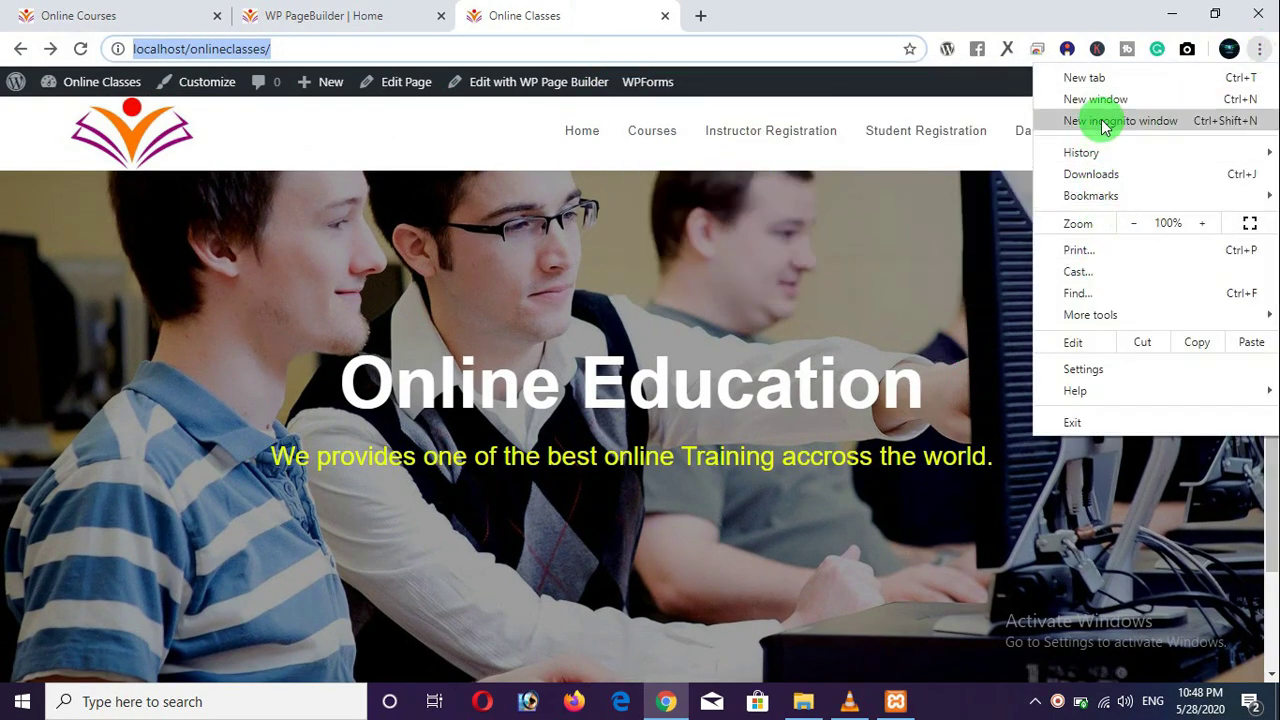
Preview the home page address in a new incognito window, then close it.
click(1105, 125)
key(ctrl+v)
key(Return)
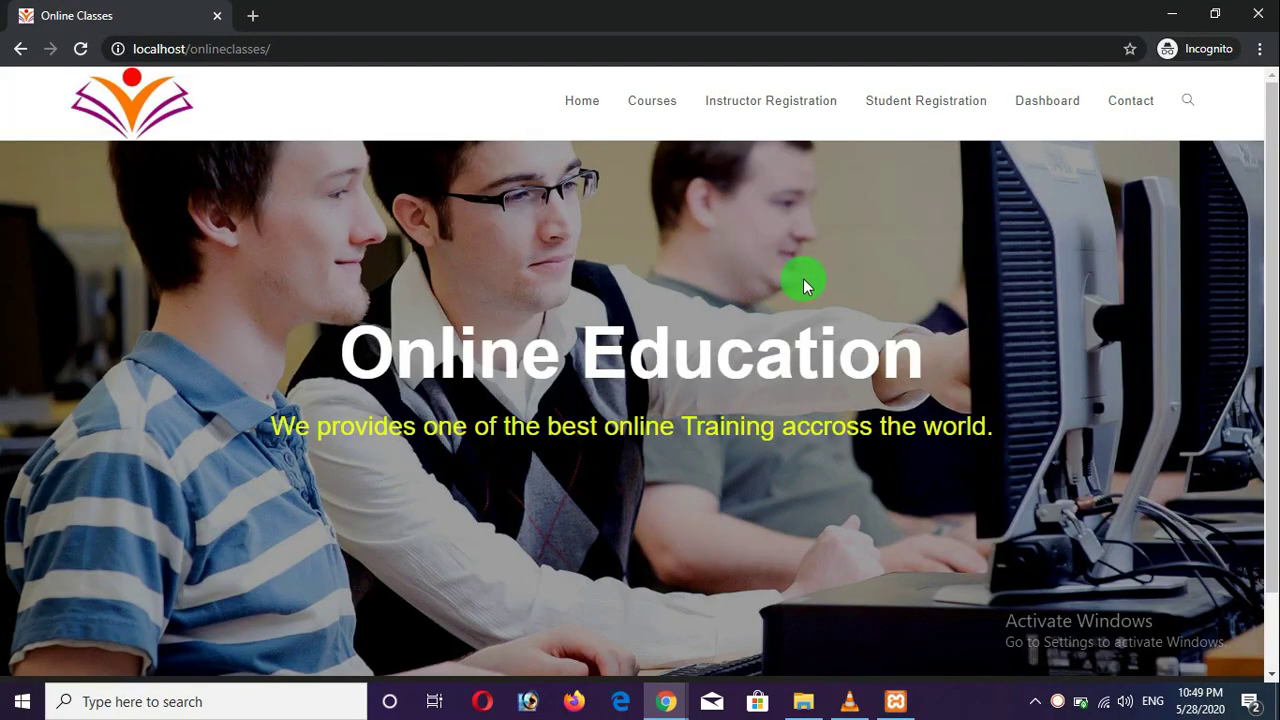
mouse_move(1271, 271)
mouse_down()
mouse_move(1271, 294)
mouse_move(1270, 248)
mouse_up()
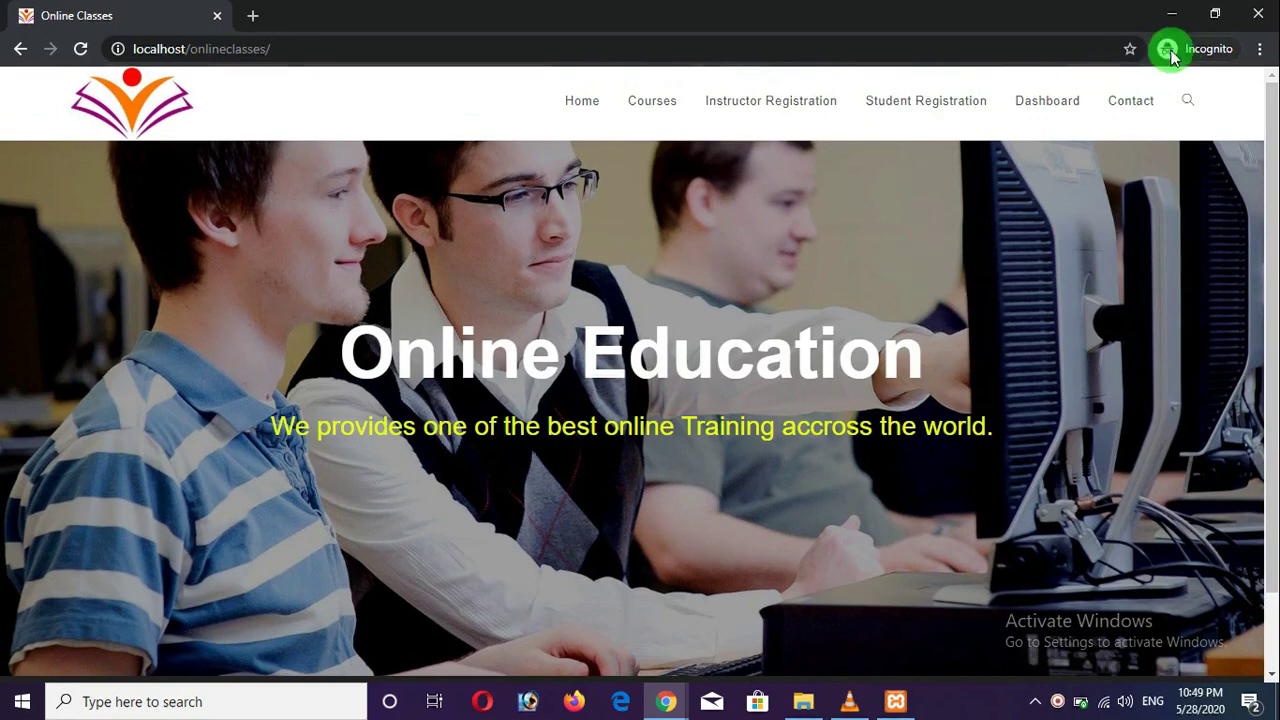
click(1258, 13)
Copy the 'Our Top Courses' heading from the other site and return to the page builder.
scroll(370, 350, down, 4)
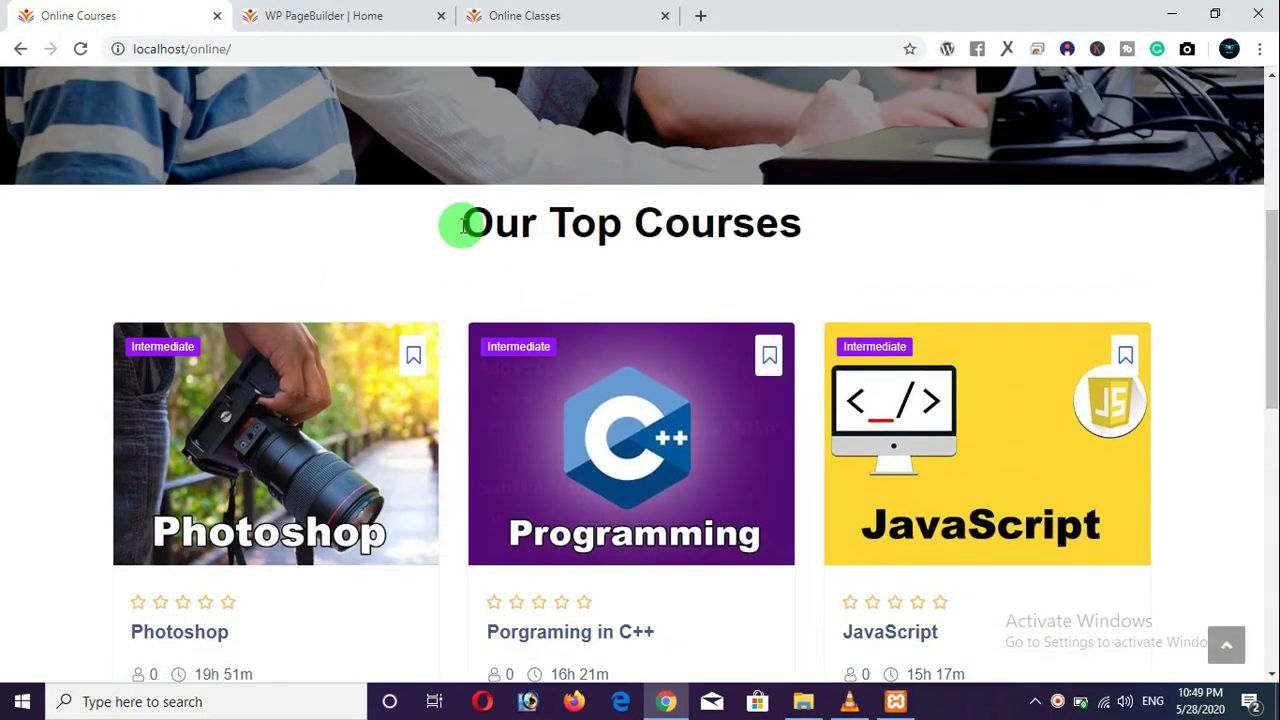
drag(462, 224, 800, 232)
right_click(713, 224)
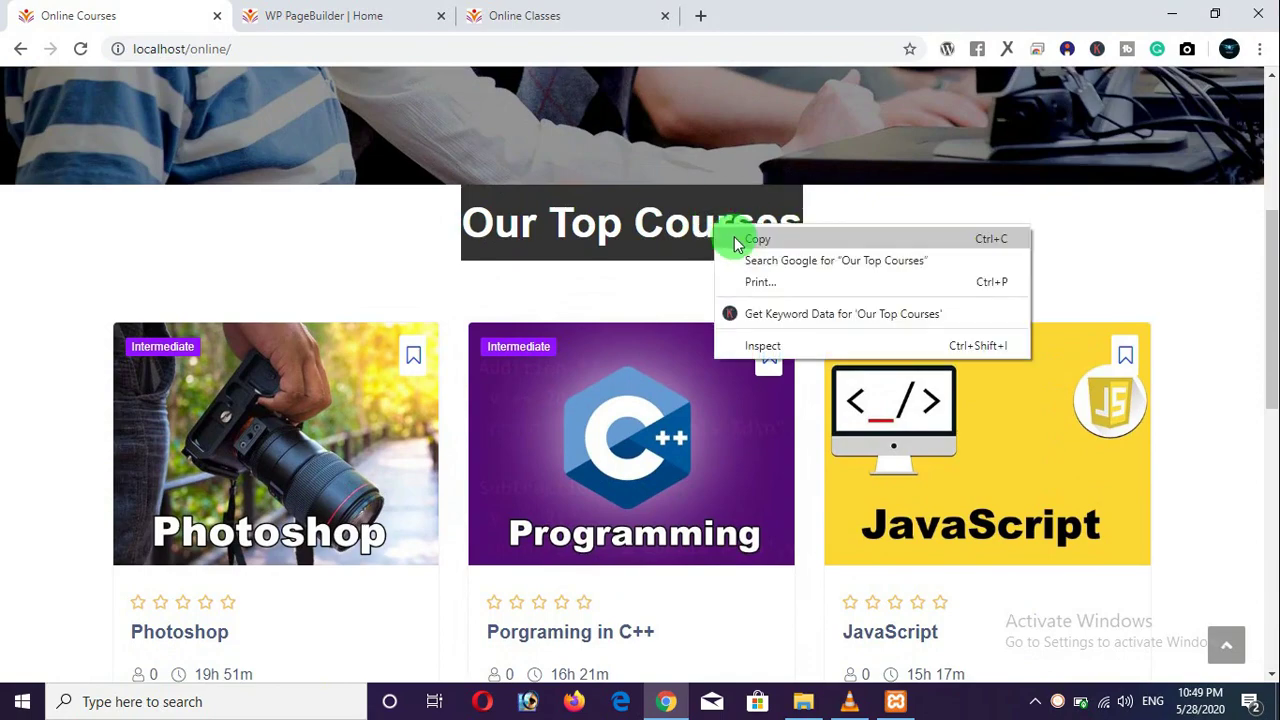
click(737, 242)
click(529, 15)
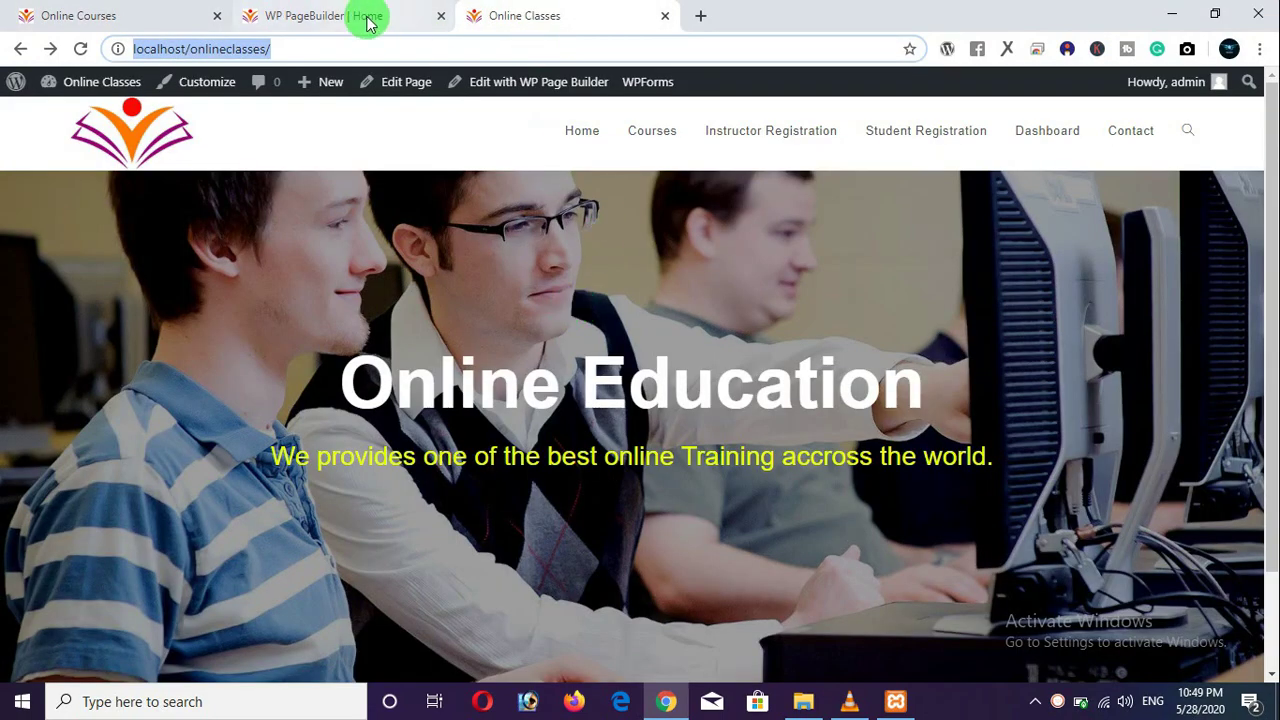
click(368, 22)
scroll(629, 390, down, 3)
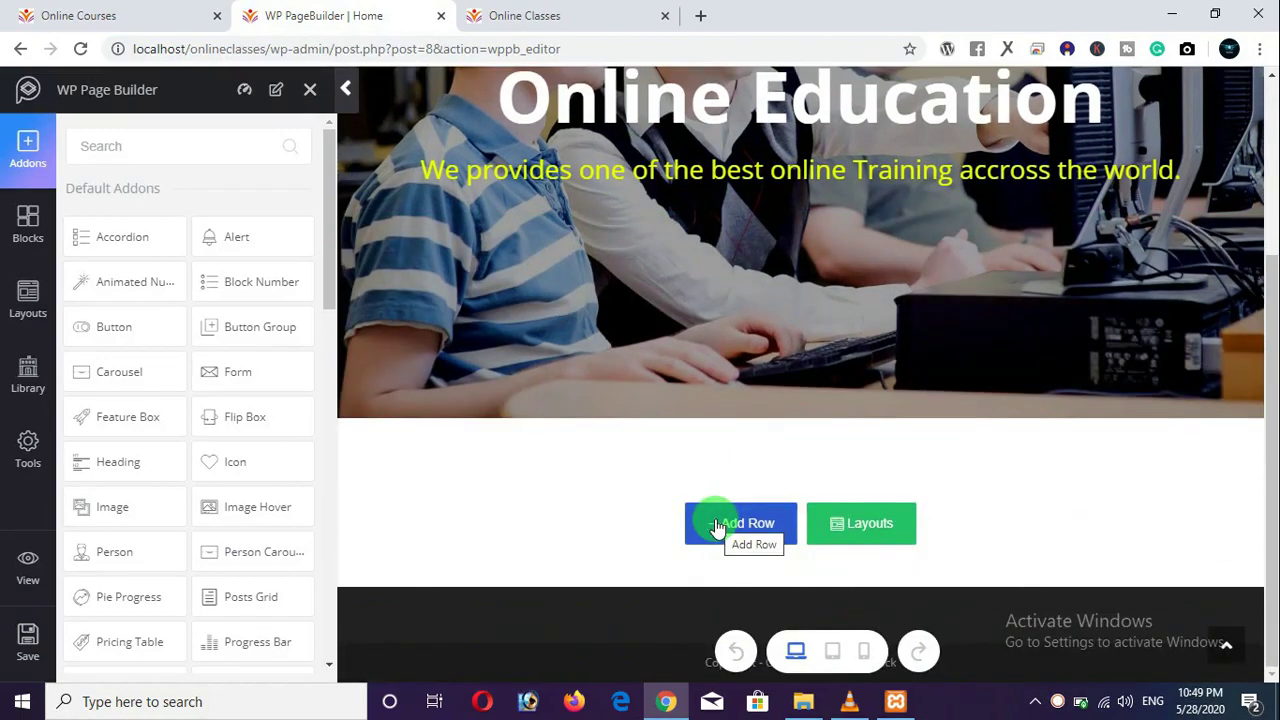
Add a single-column row below the hero, trying and removing a text block.
click(716, 528)
click(540, 534)
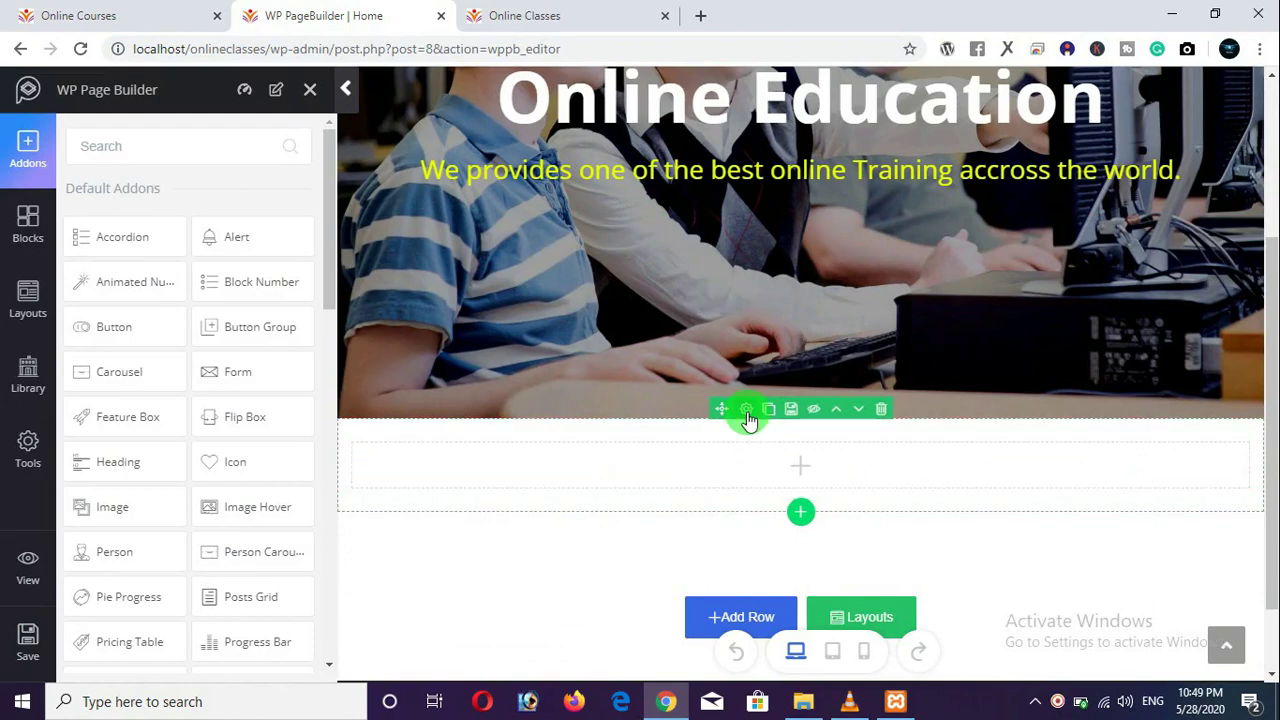
click(746, 410)
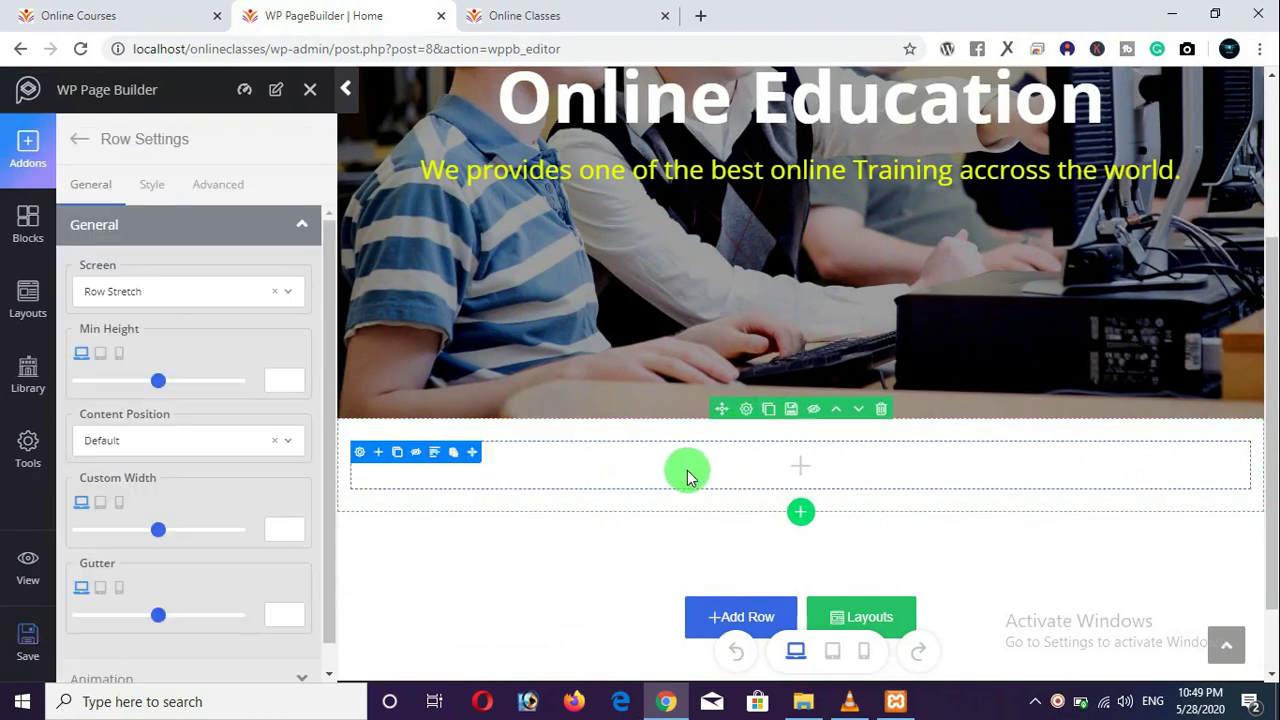
click(743, 450)
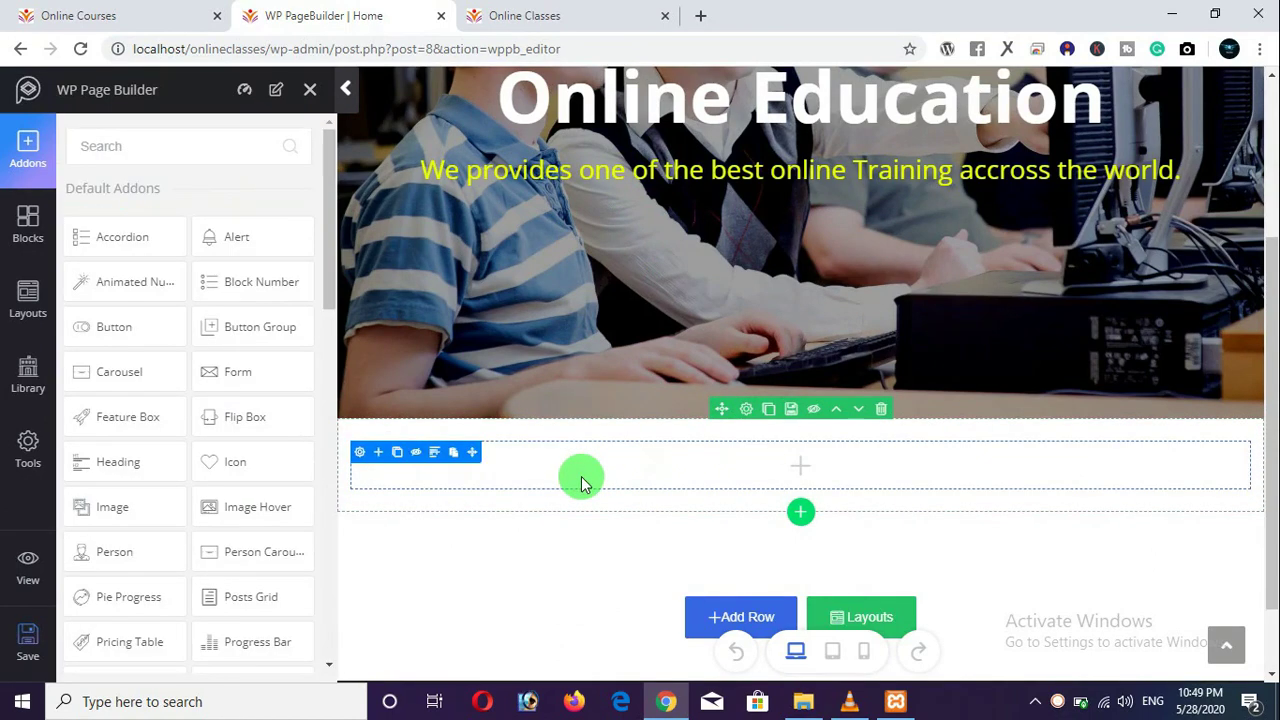
scroll(122, 512, down, 1)
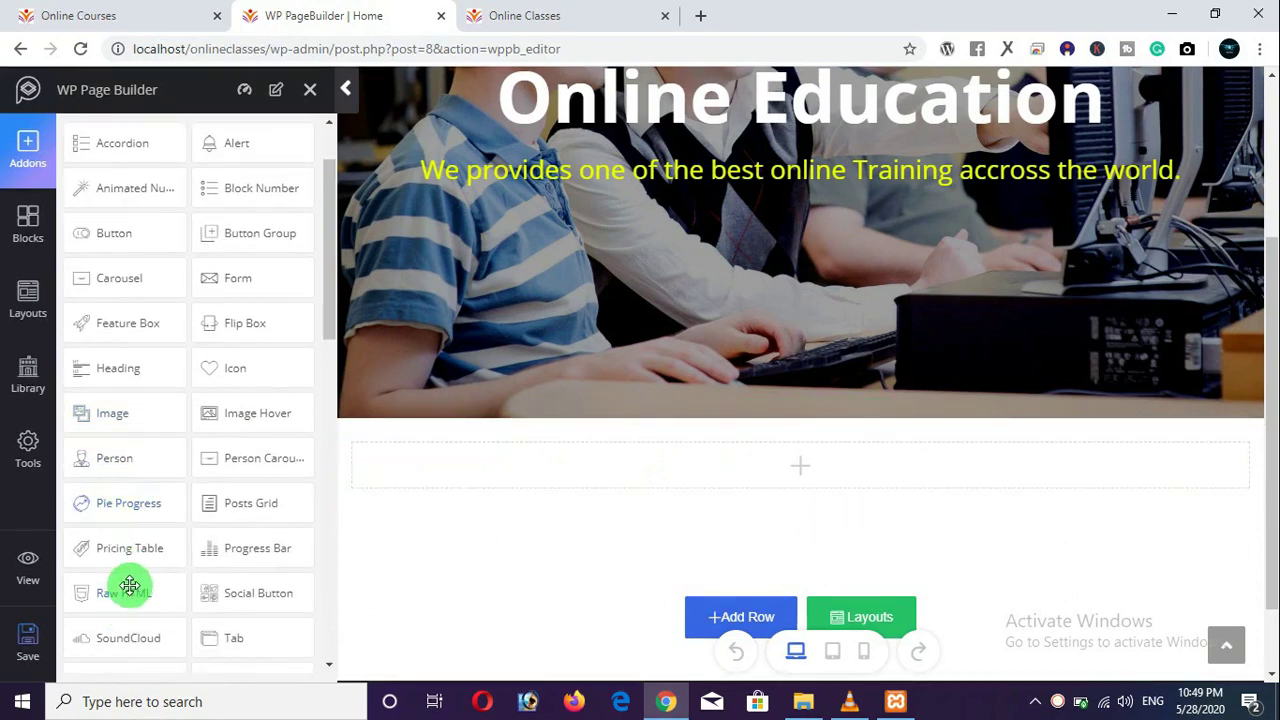
scroll(108, 540, down, 2)
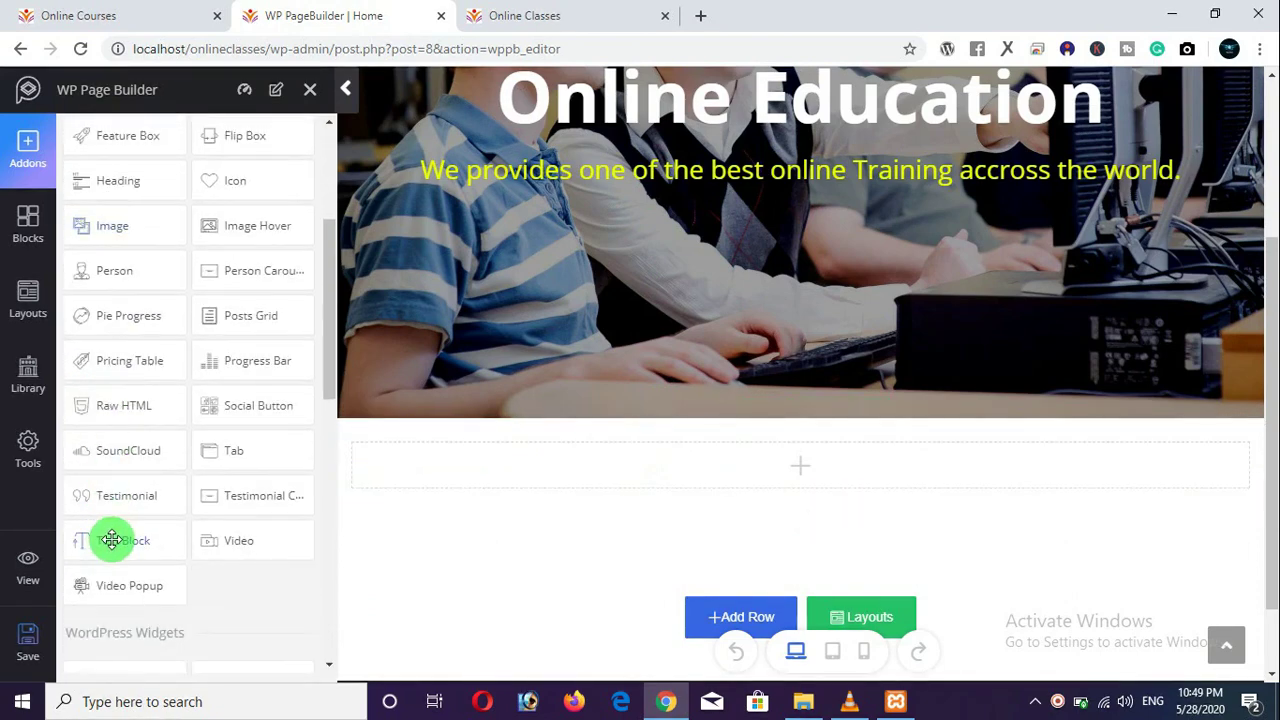
drag(112, 540, 494, 477)
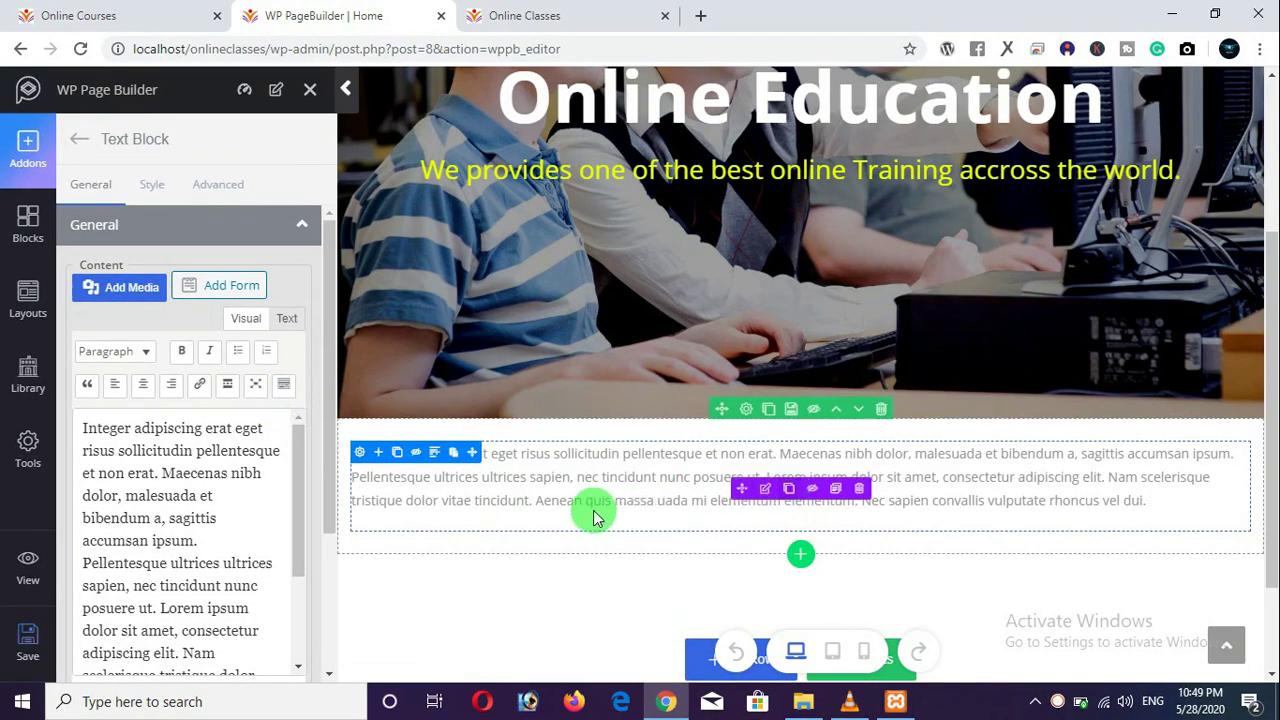
click(858, 489)
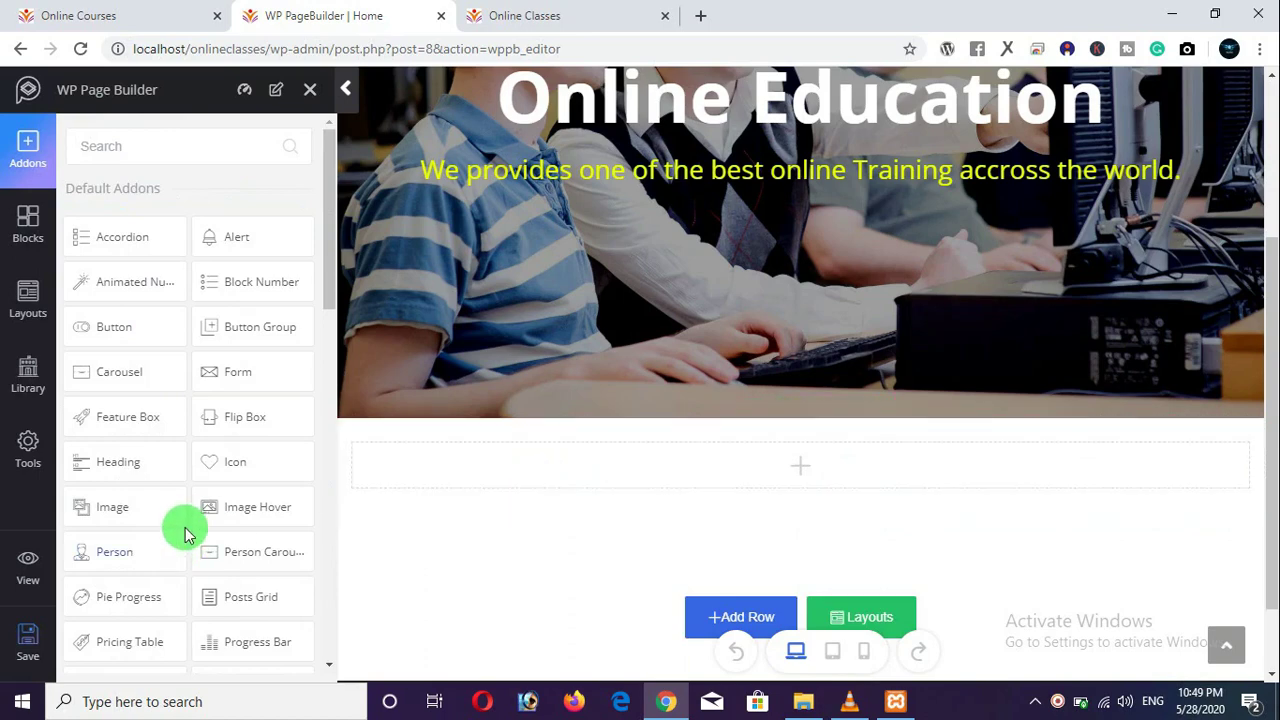
Place a Heading in the row reading 'Our Top Courses', centre-aligned.
drag(123, 464, 709, 472)
click(181, 296)
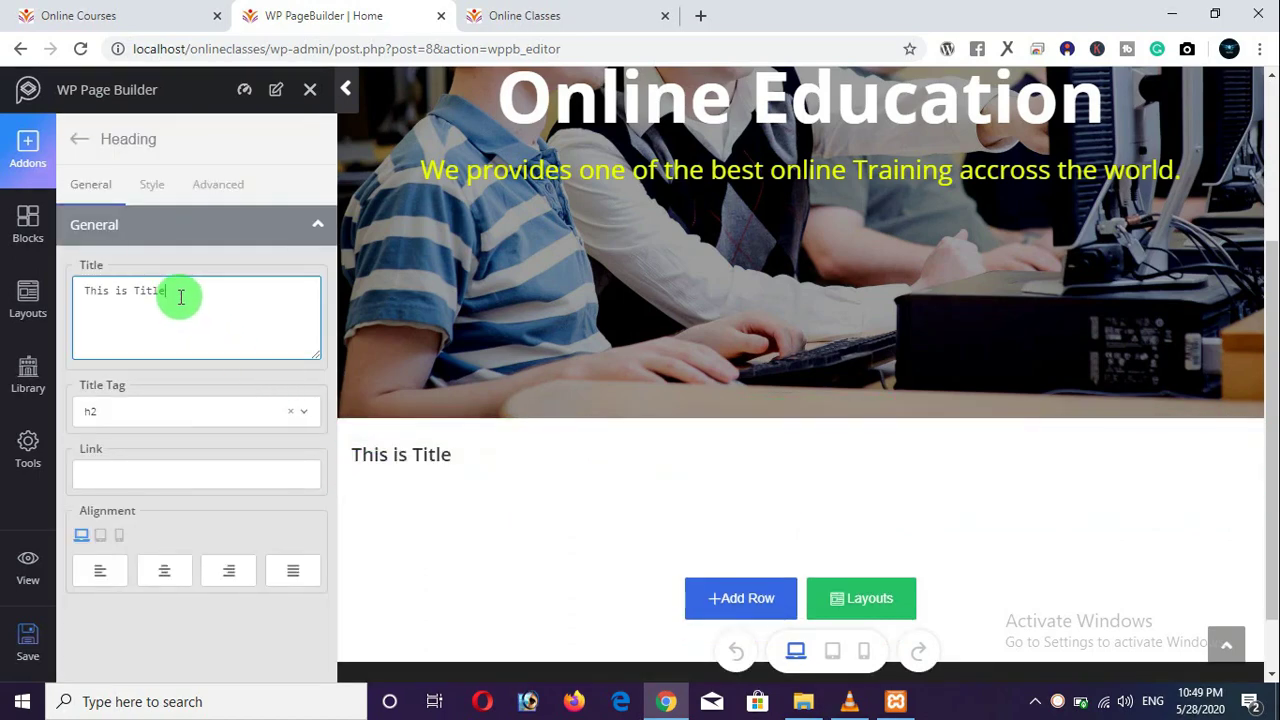
drag(181, 296, 80, 280)
text(Our Top Courses)
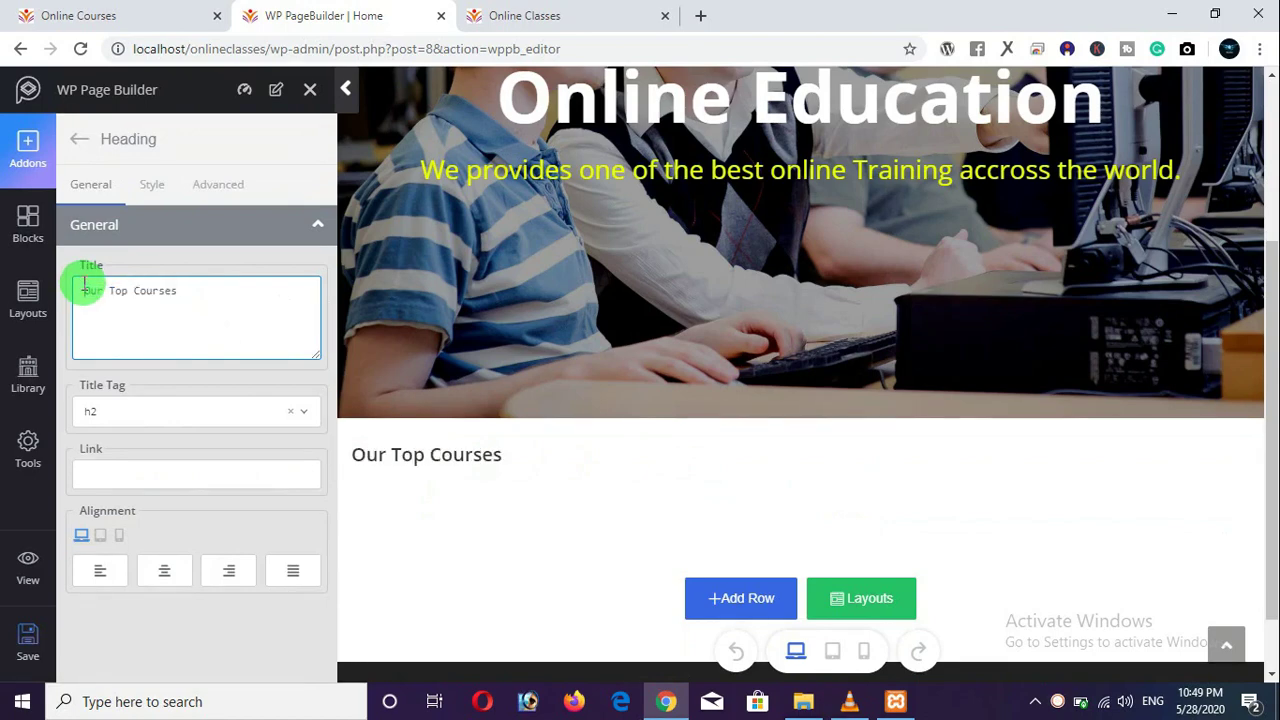
click(84, 288)
click(167, 576)
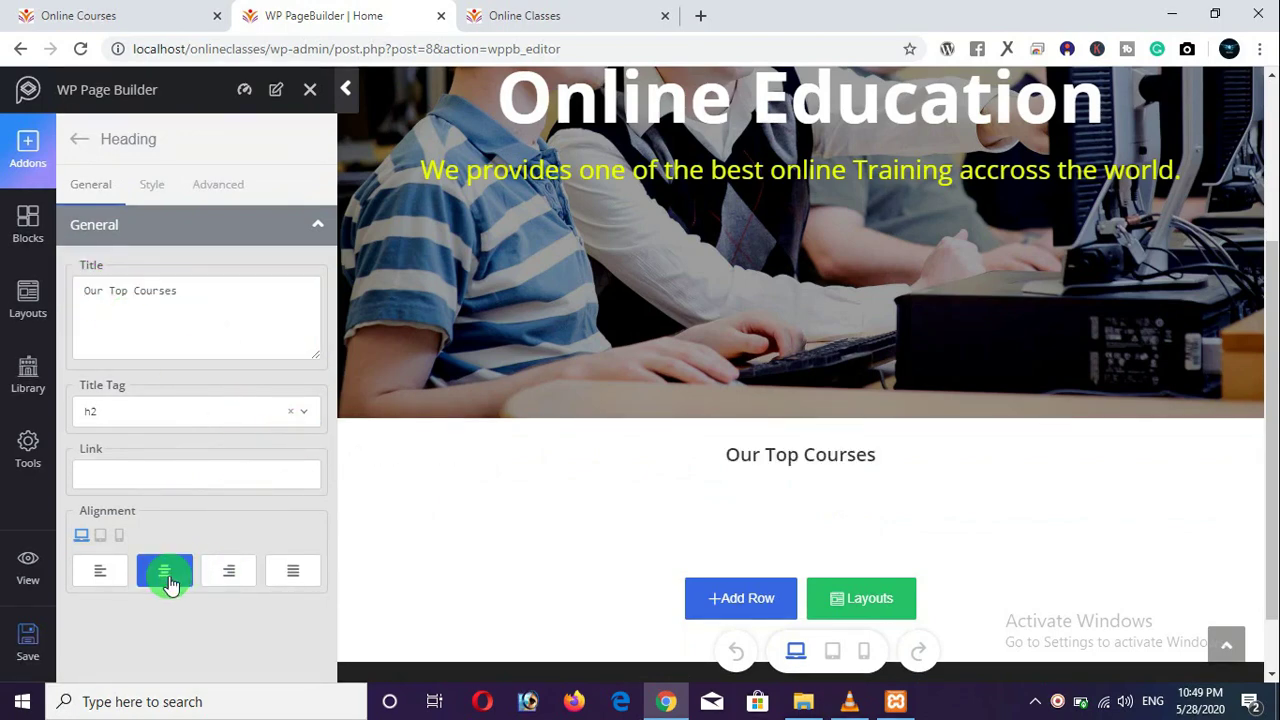
click(150, 187)
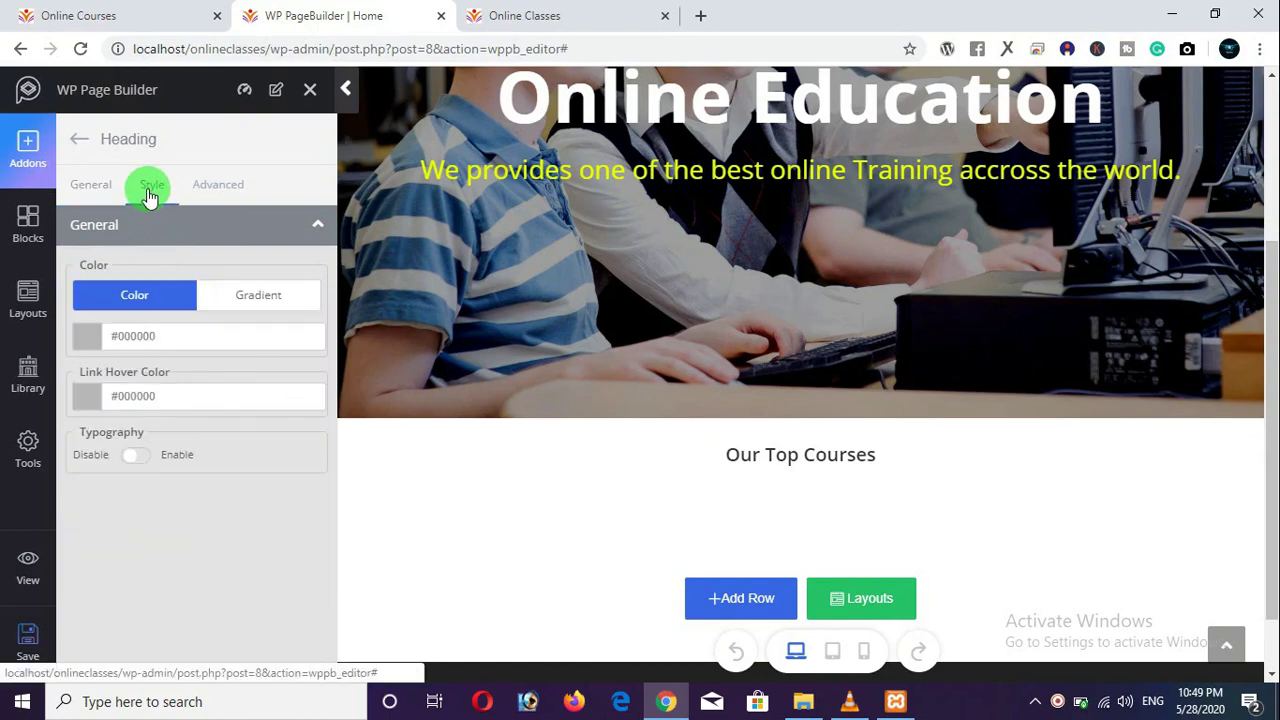
Enable heading typography with font size 47, line height 126 and letter spacing -2.
click(137, 455)
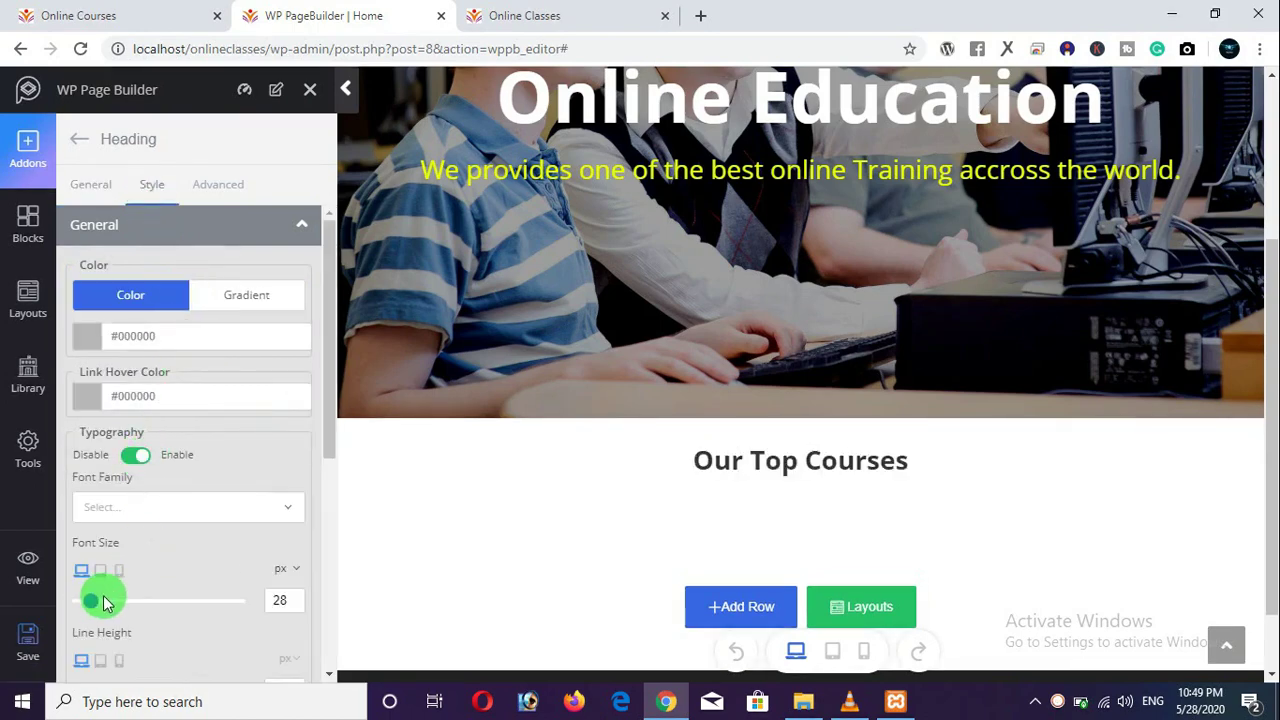
drag(95, 610, 106, 591)
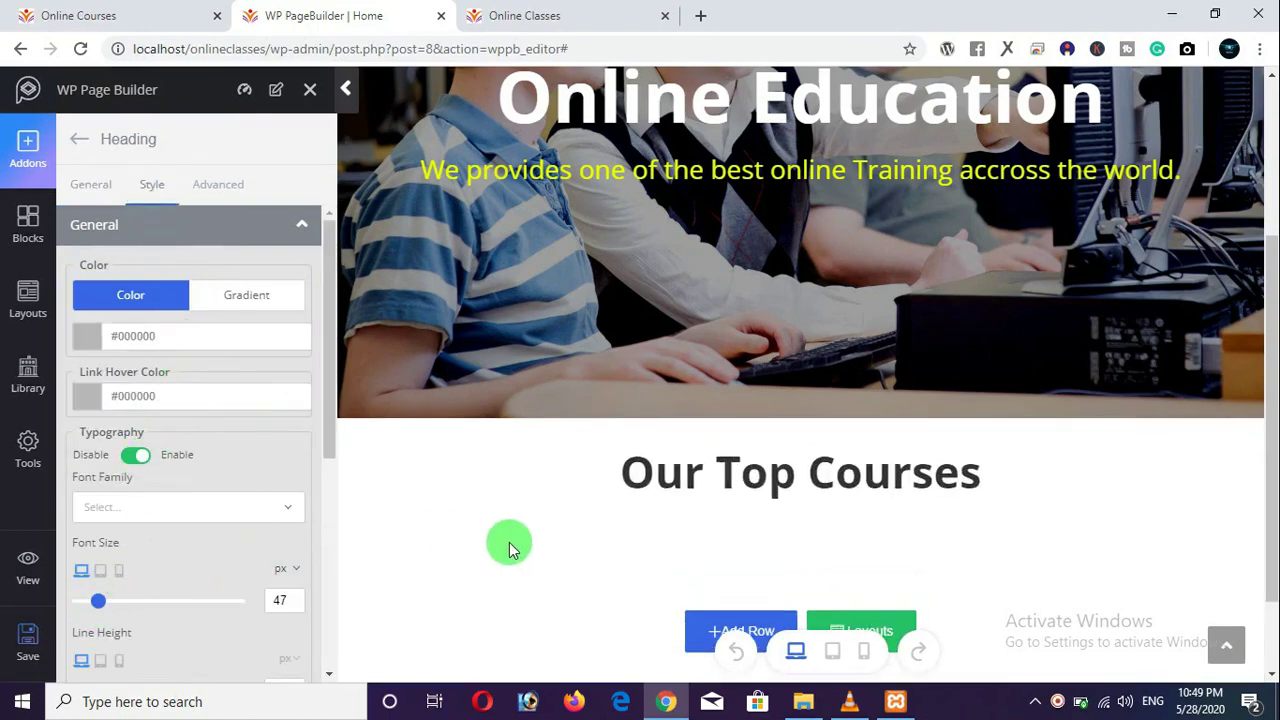
scroll(545, 588, down, 1)
scroll(265, 490, down, 2)
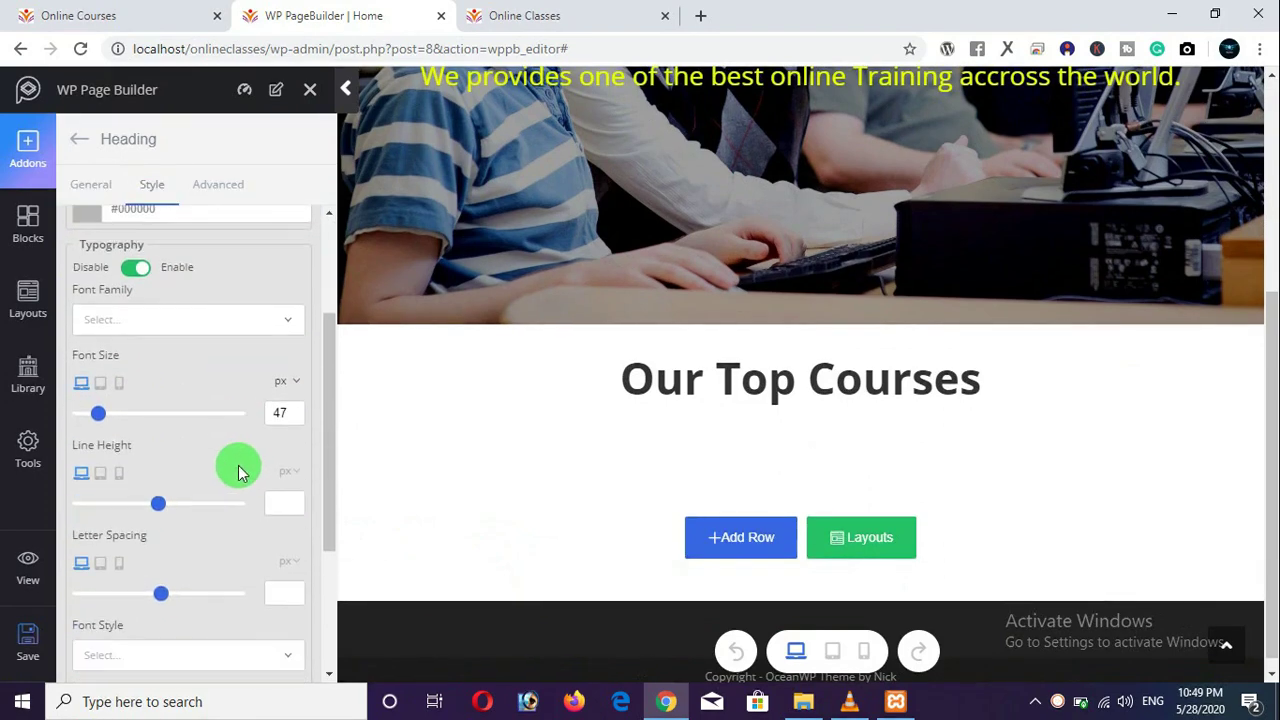
scroll(212, 505, down, 2)
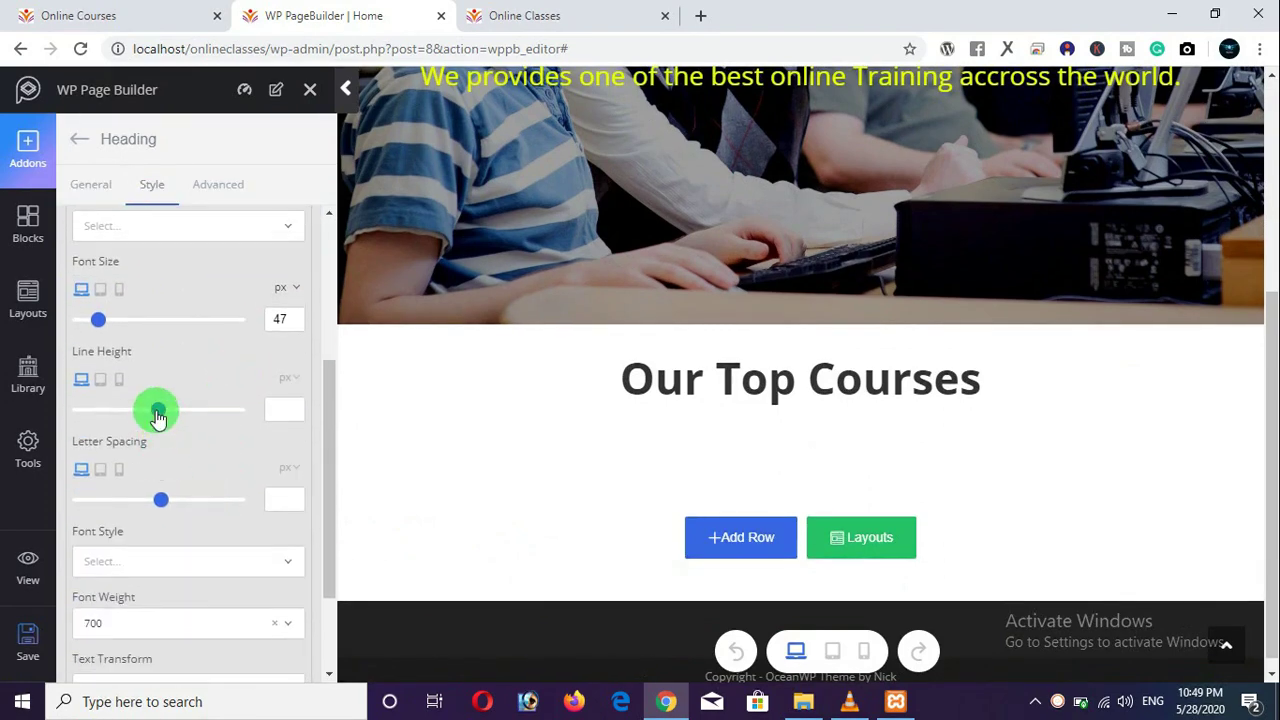
drag(158, 418, 129, 419)
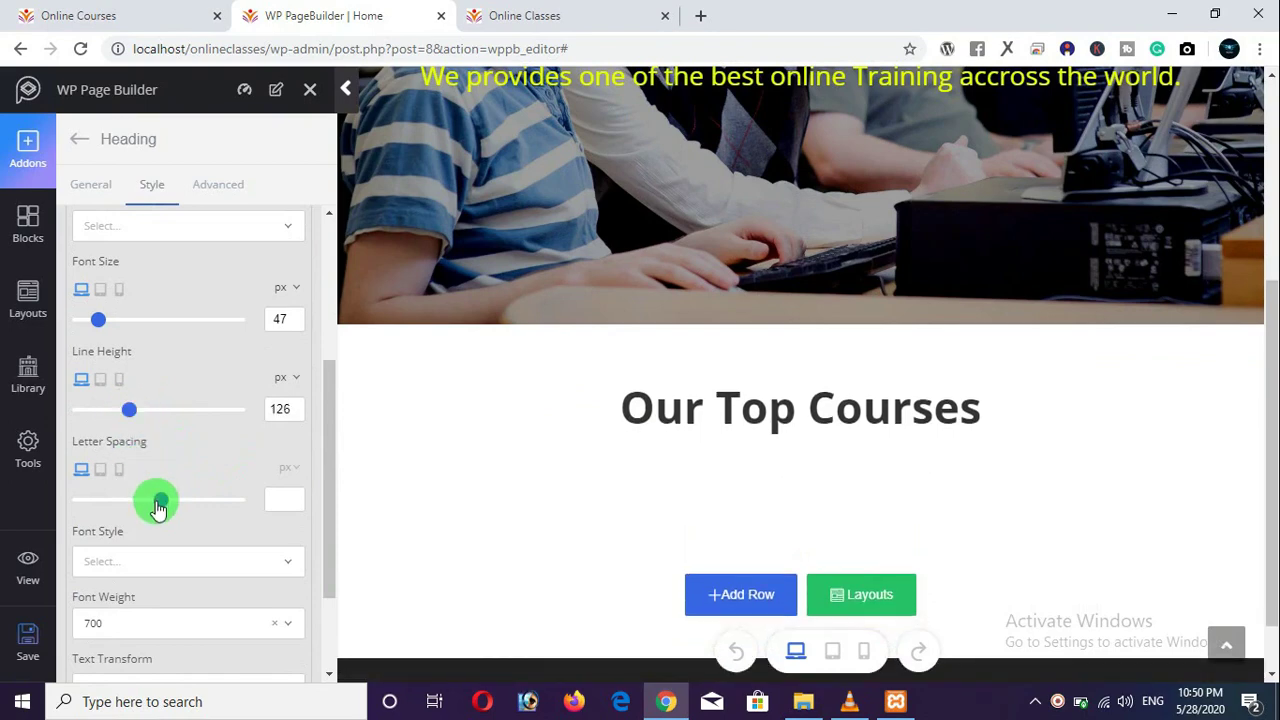
drag(158, 508, 137, 503)
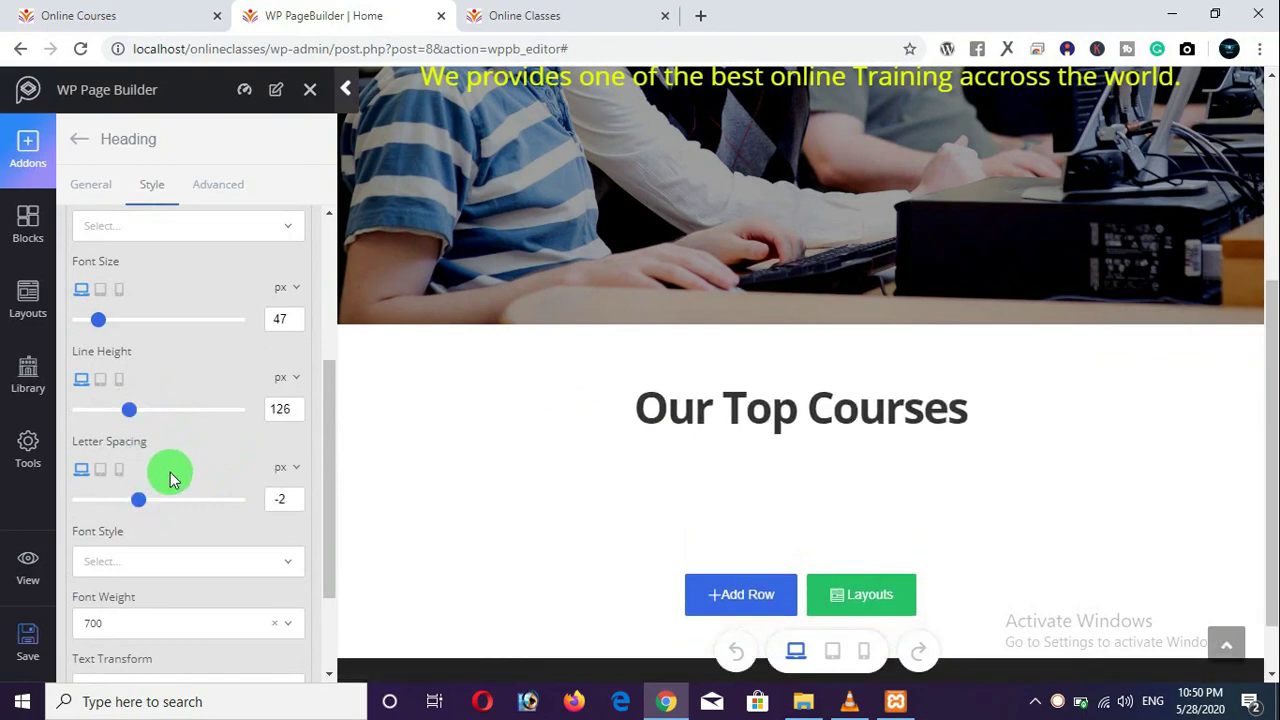
scroll(171, 475, down, 2)
scroll(177, 477, up, 5)
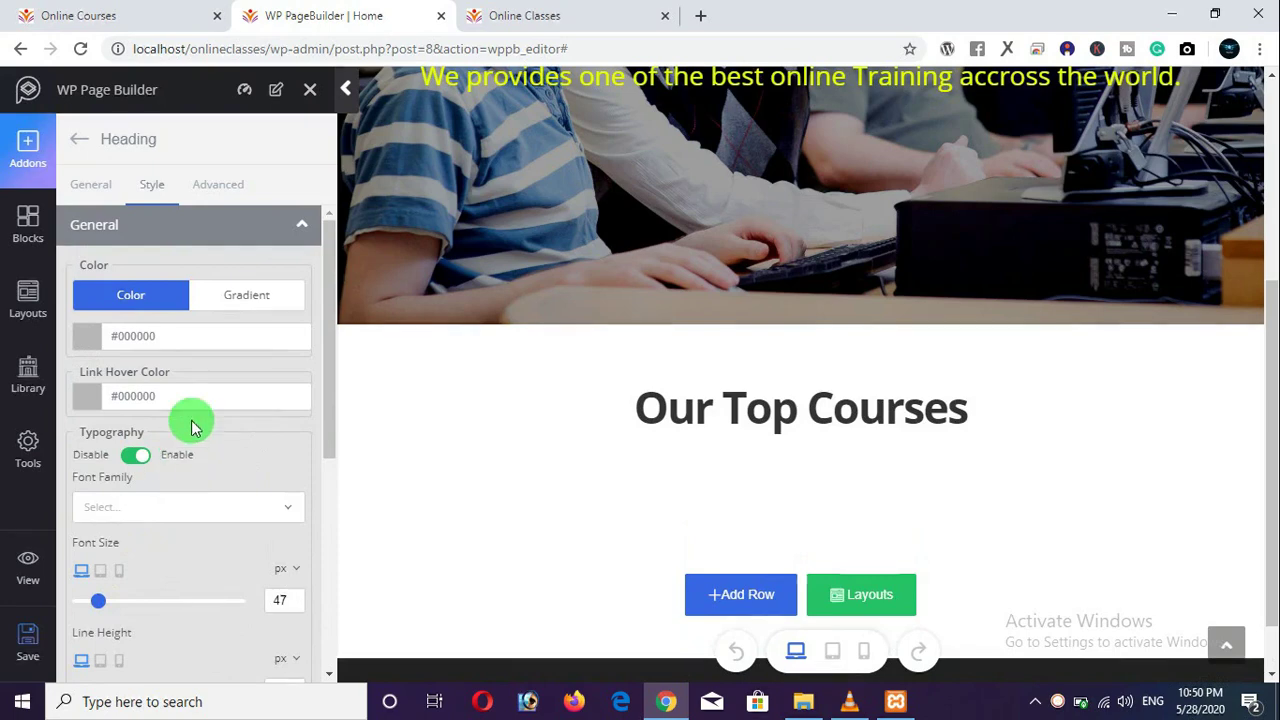
Colour the heading black (#000000) and save the page.
click(143, 335)
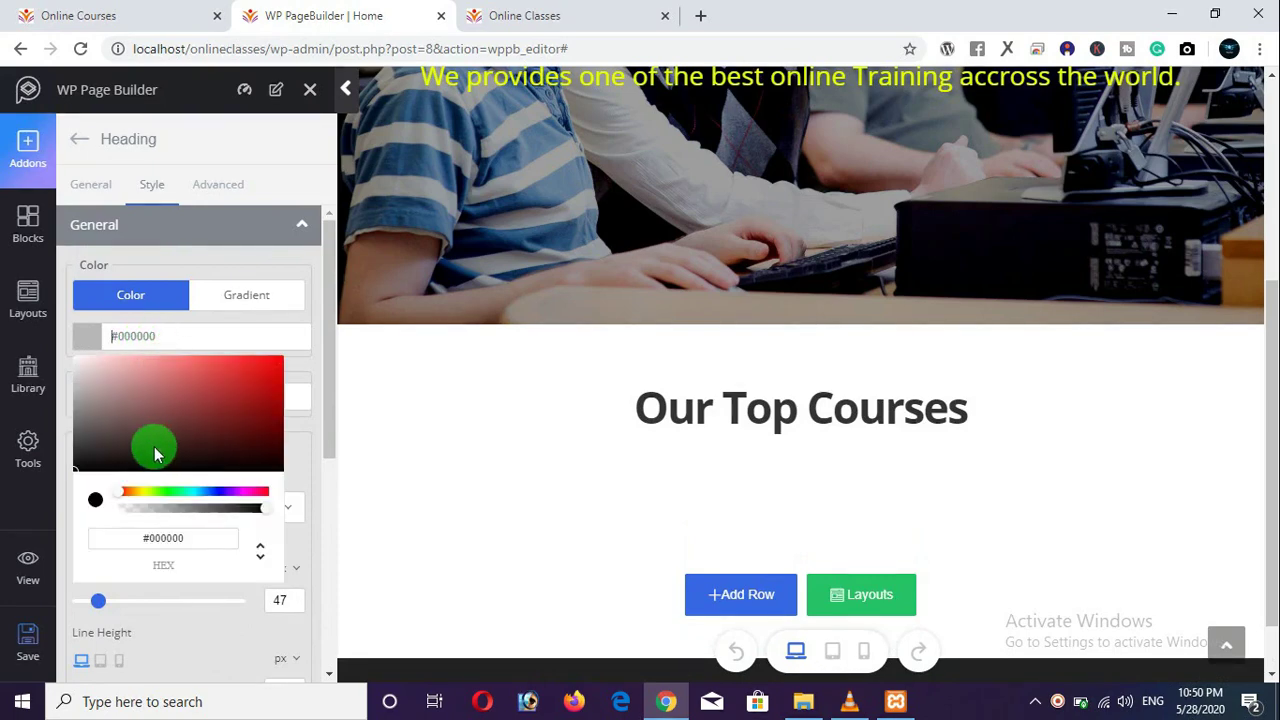
click(155, 455)
click(129, 543)
click(240, 300)
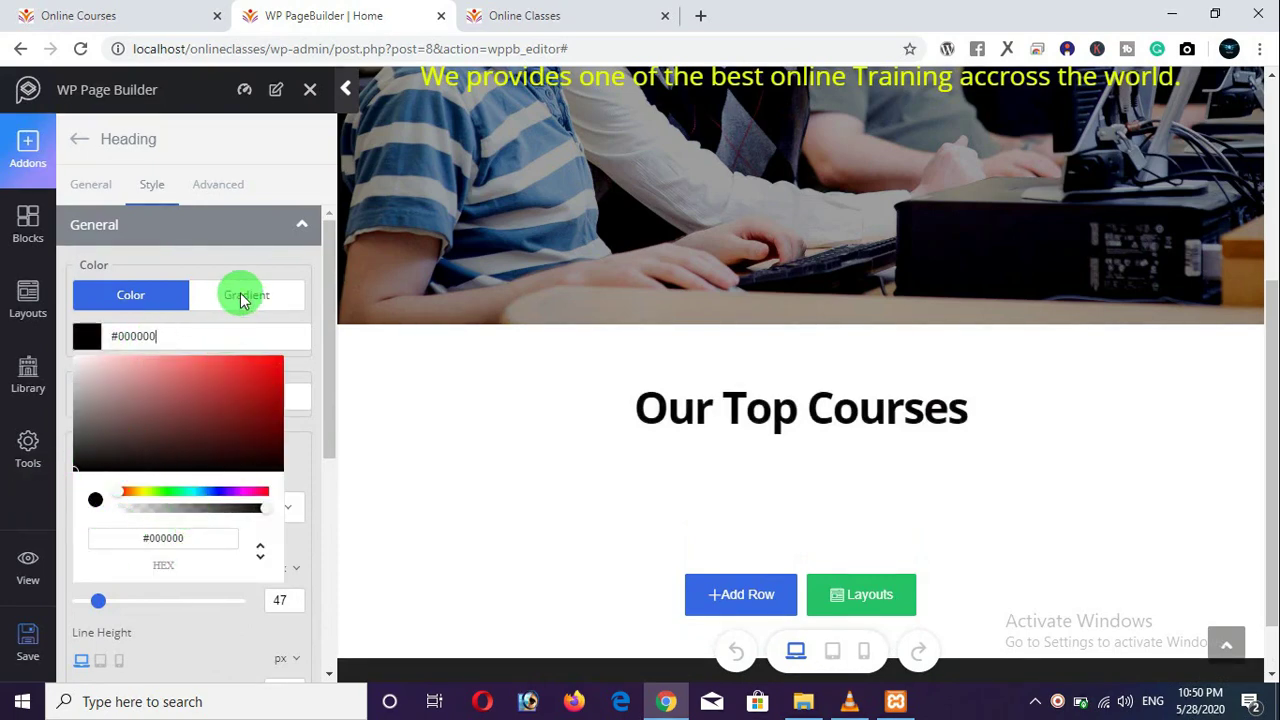
click(214, 186)
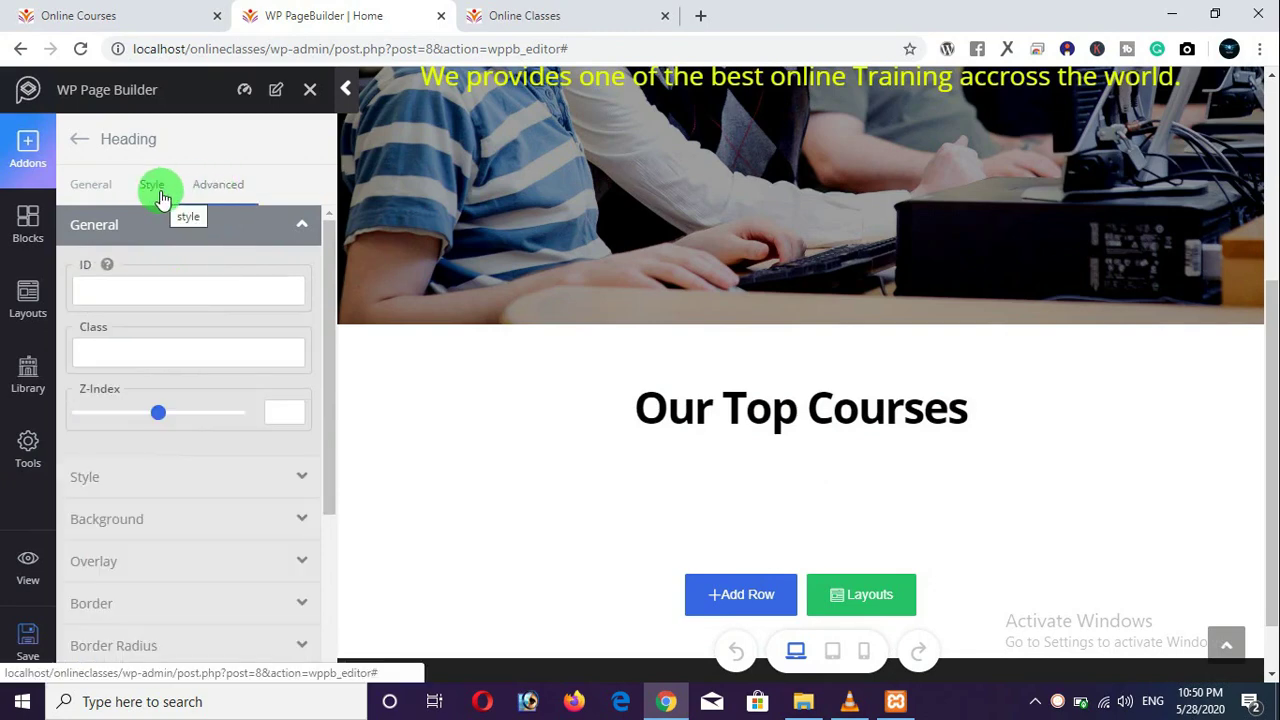
click(160, 197)
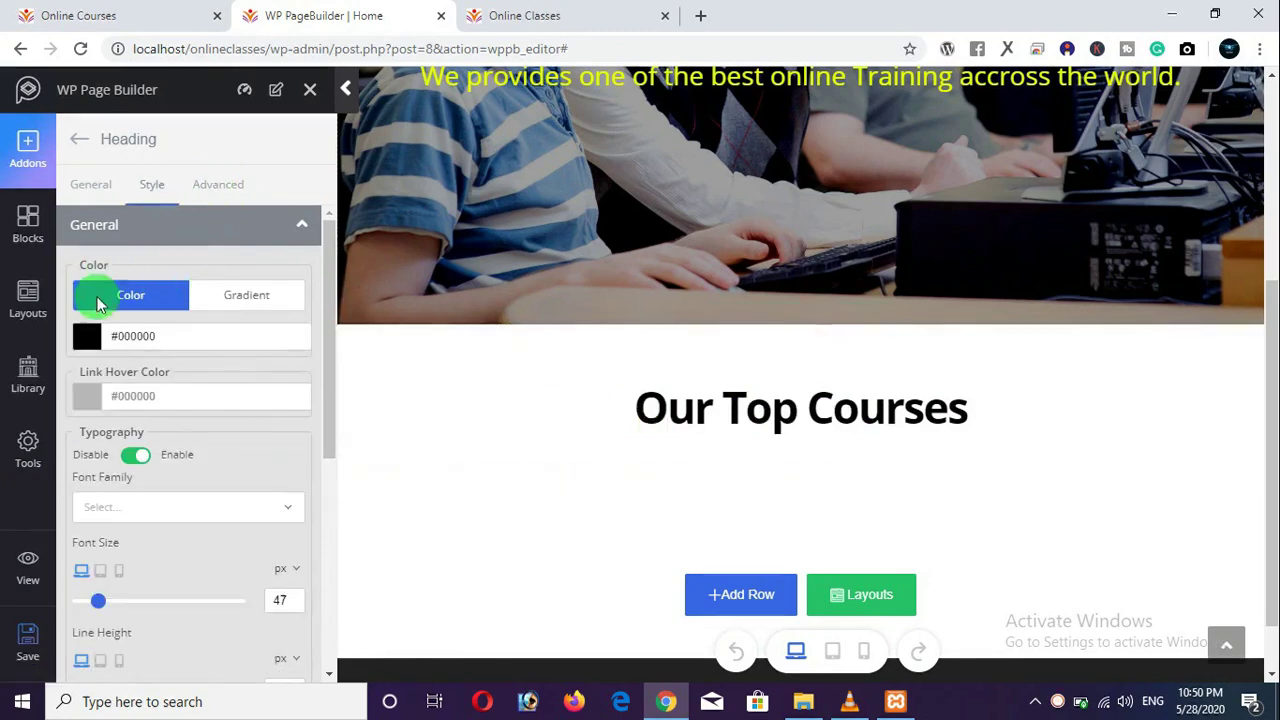
click(30, 638)
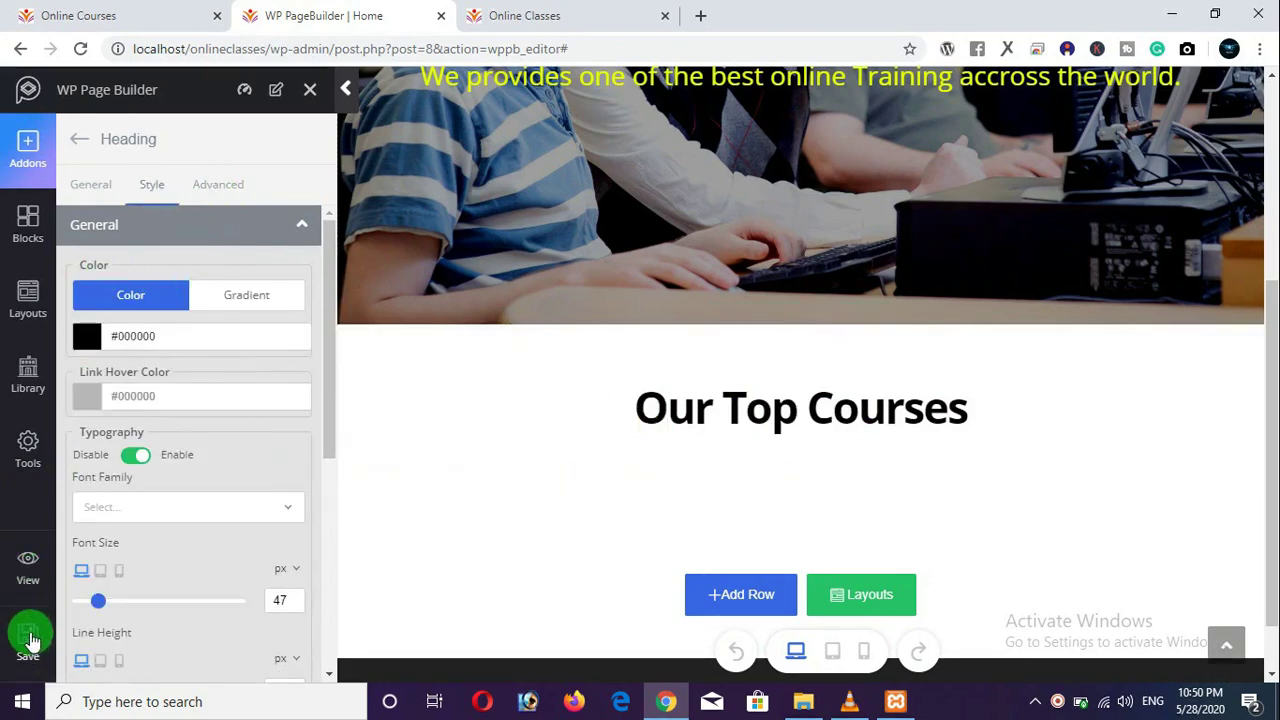
click(575, 18)
click(78, 48)
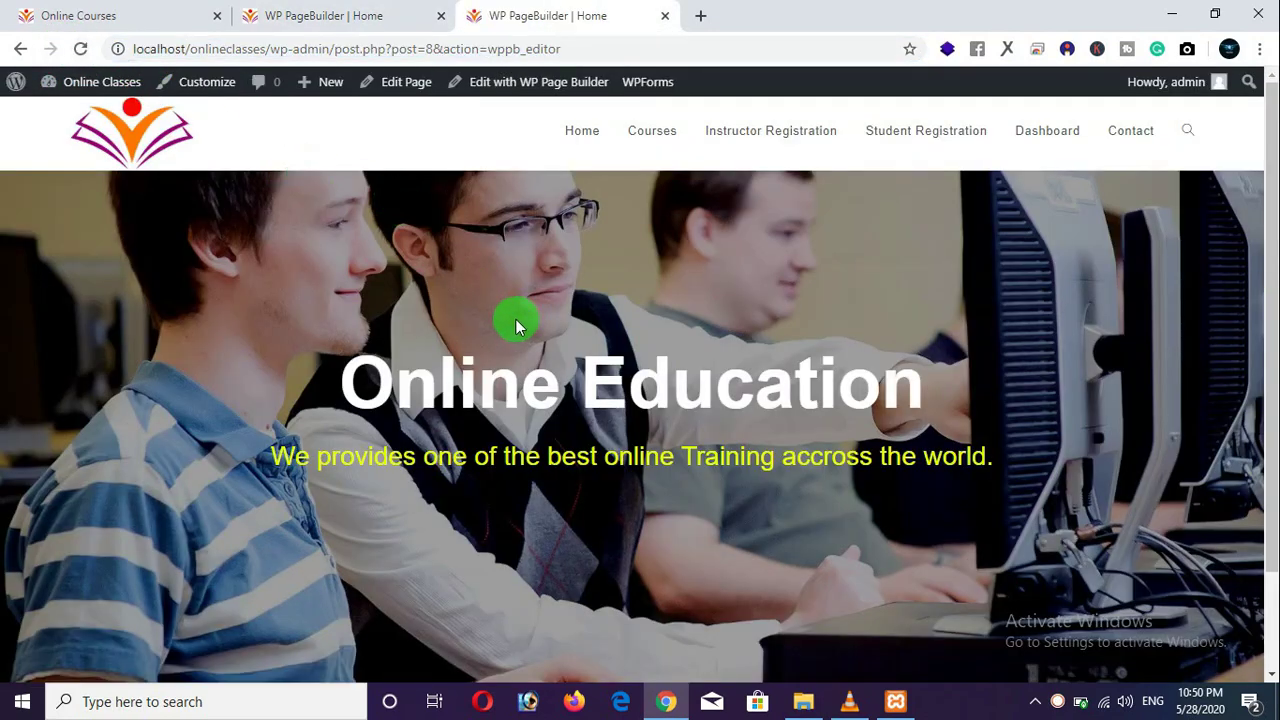
click(82, 50)
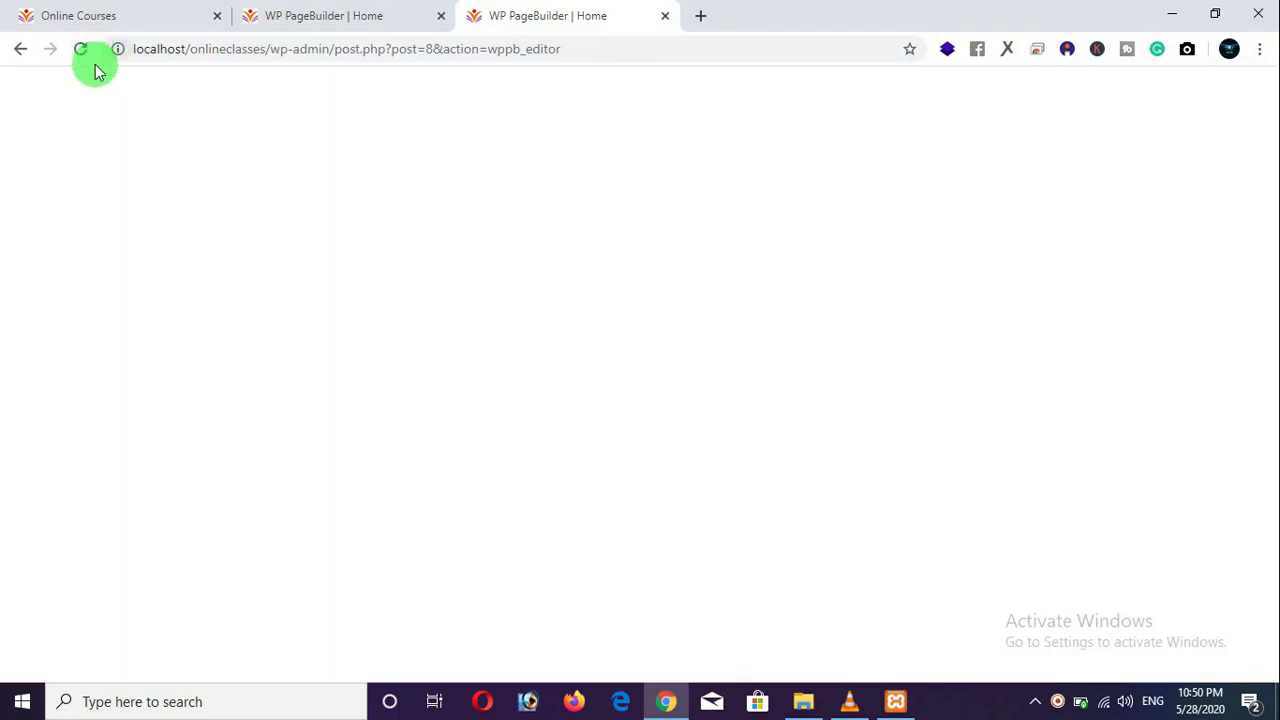
click(20, 48)
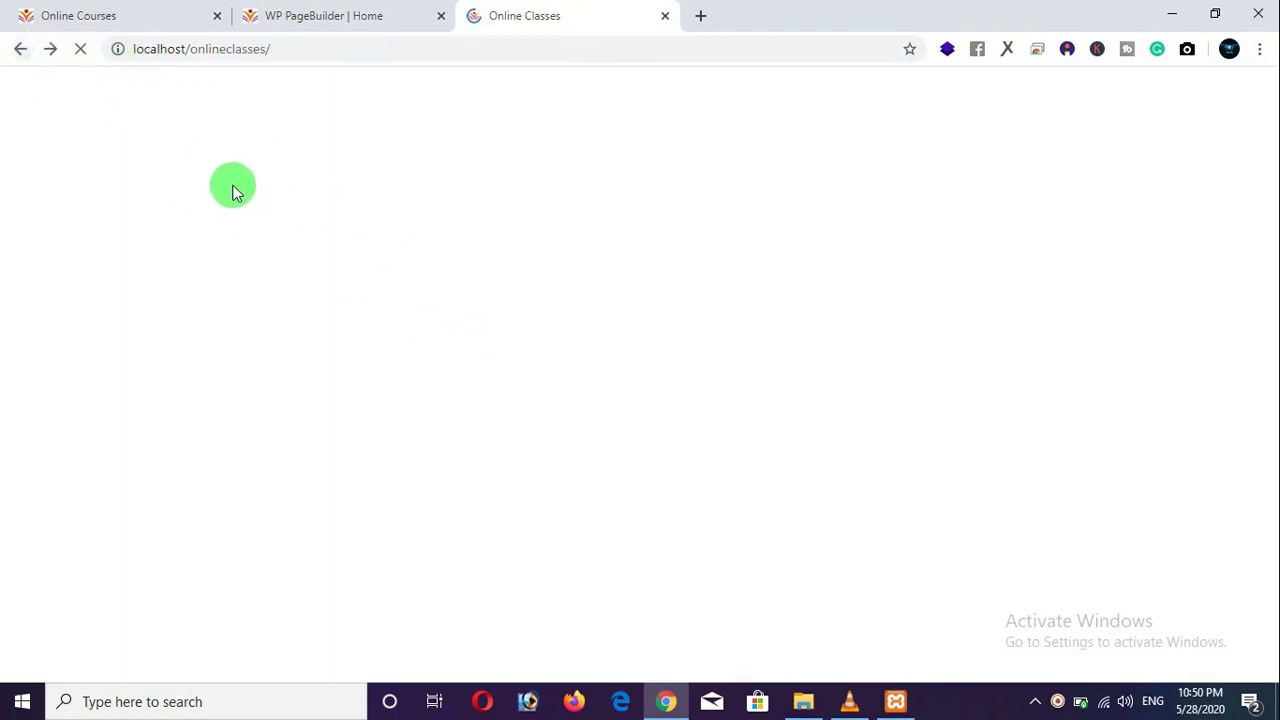
scroll(690, 420, down, 3)
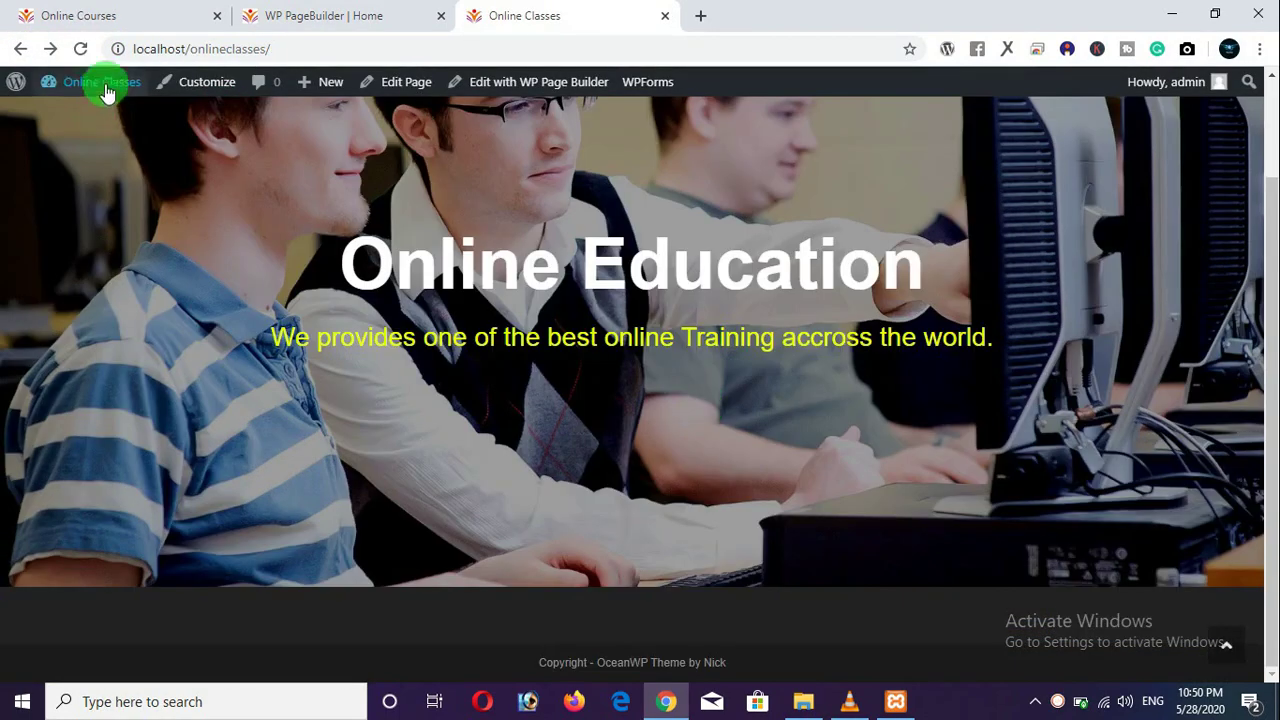
click(80, 50)
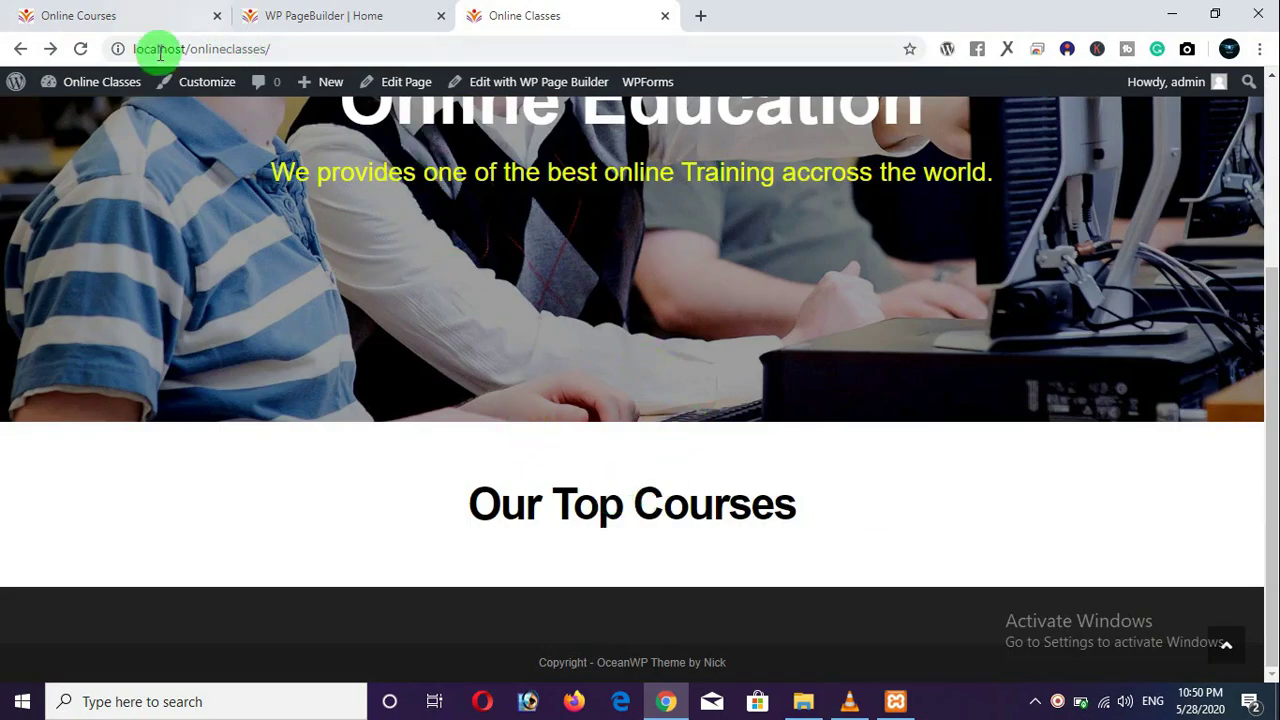
click(140, 16)
scroll(455, 410, up, 2)
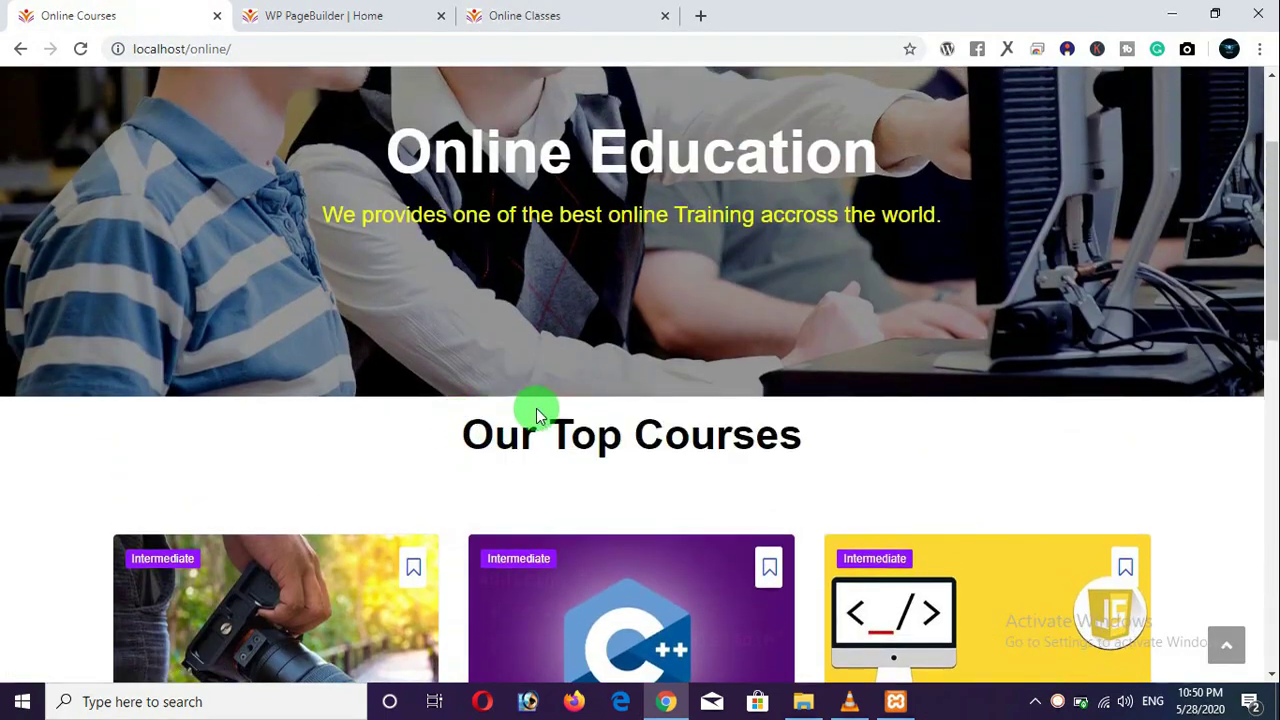
click(548, 18)
click(332, 18)
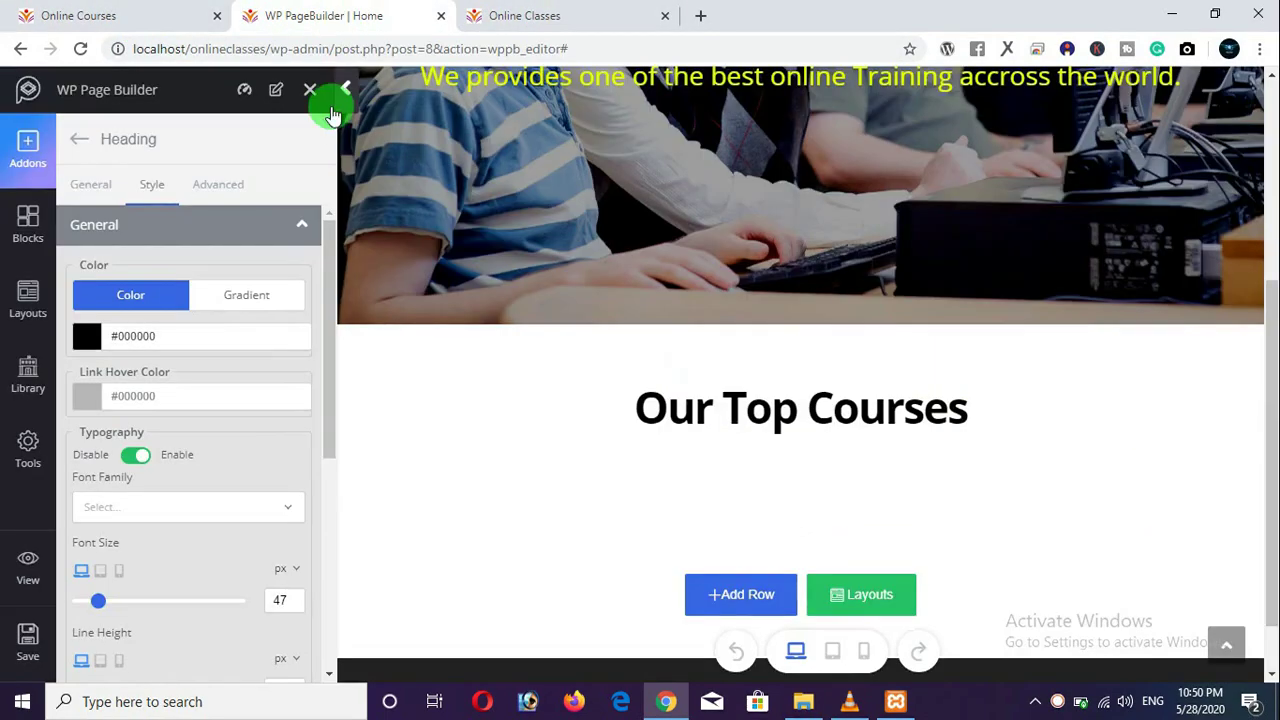
scroll(287, 457, down, 2)
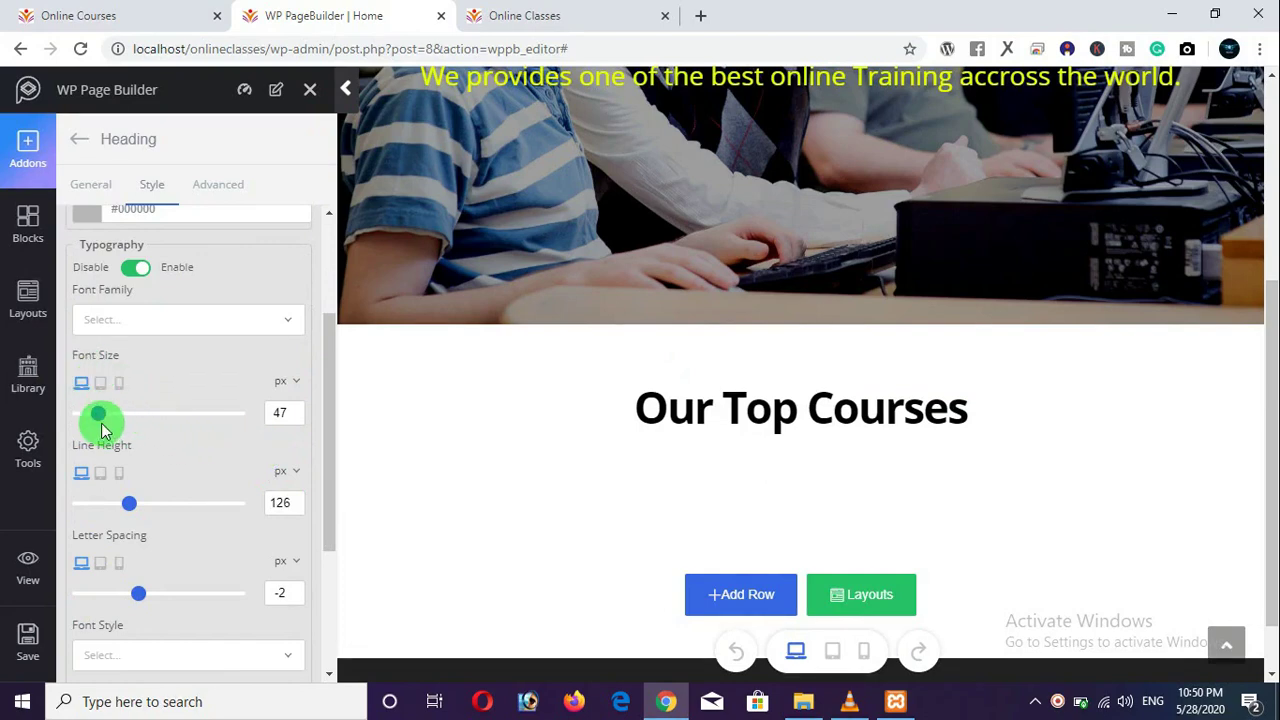
Reduce the heading's line height to 36, save the page, and reload the live Online Classes home page.
drag(120, 510, 96, 514)
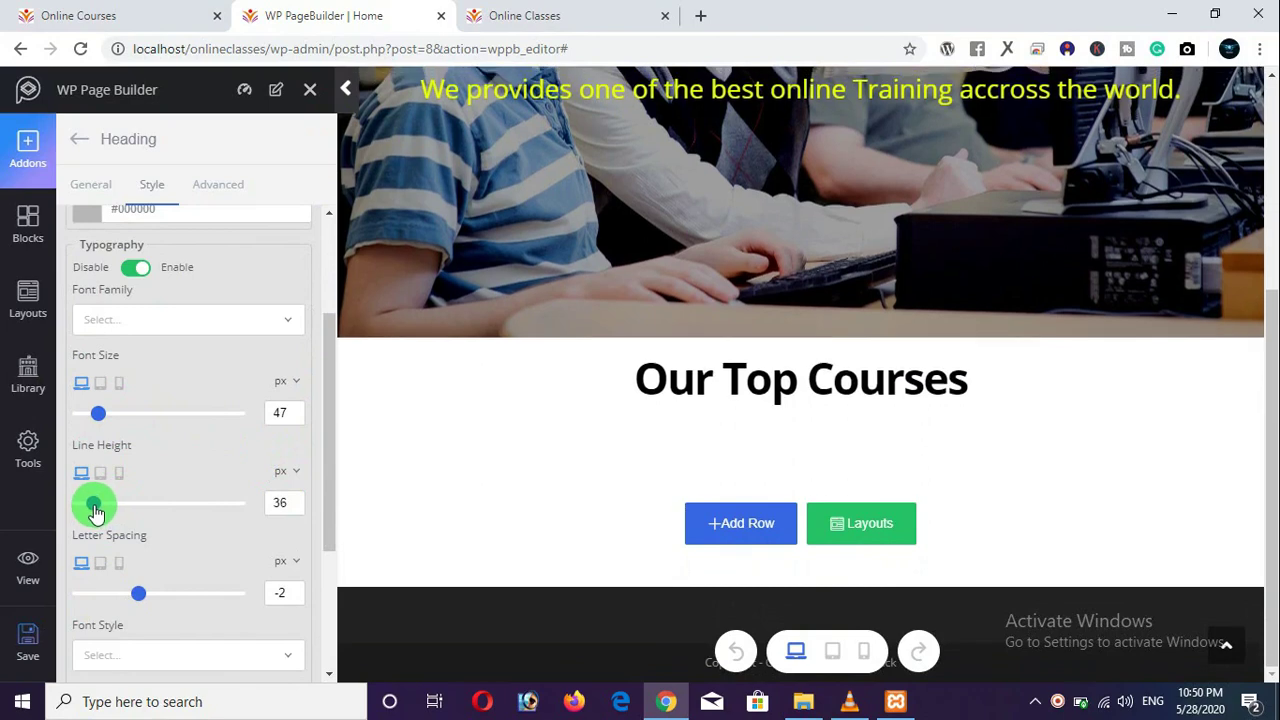
click(26, 634)
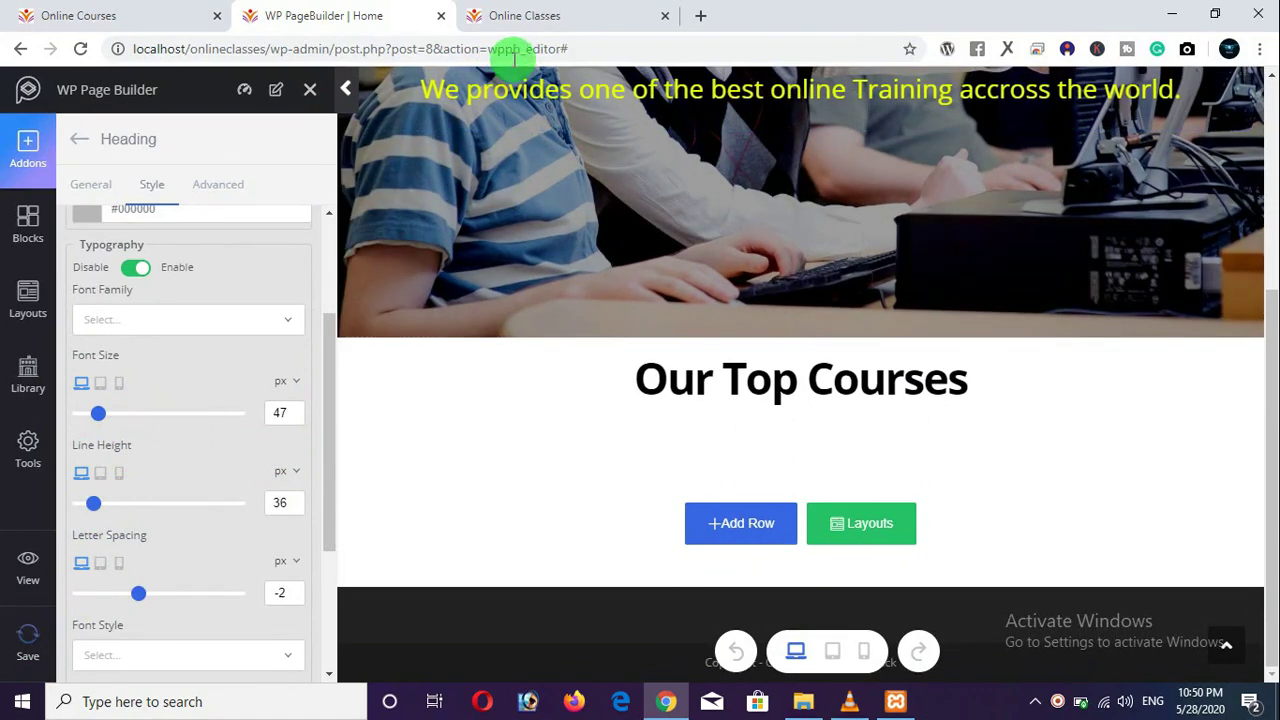
click(527, 16)
click(82, 50)
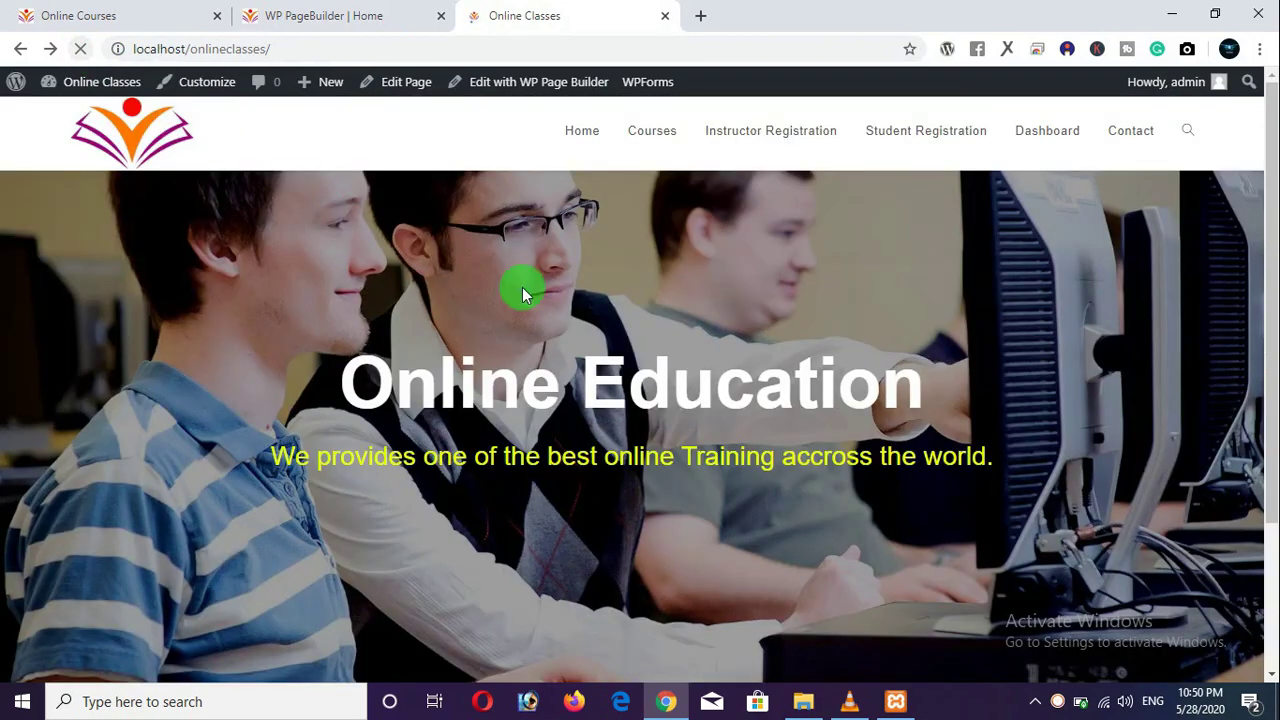
scroll(689, 562, up, 2)
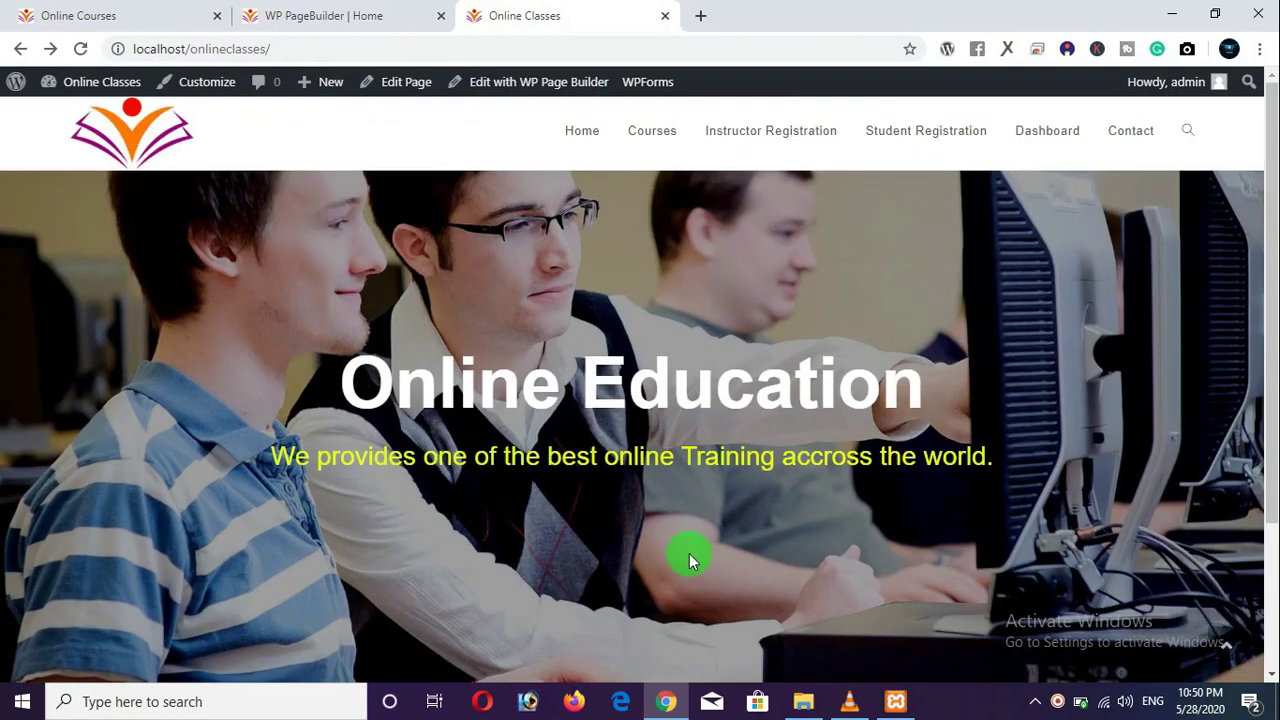
Browse the Online Courses reference site's course listing and home page for comparison.
click(143, 22)
scroll(641, 314, up, 2)
click(660, 104)
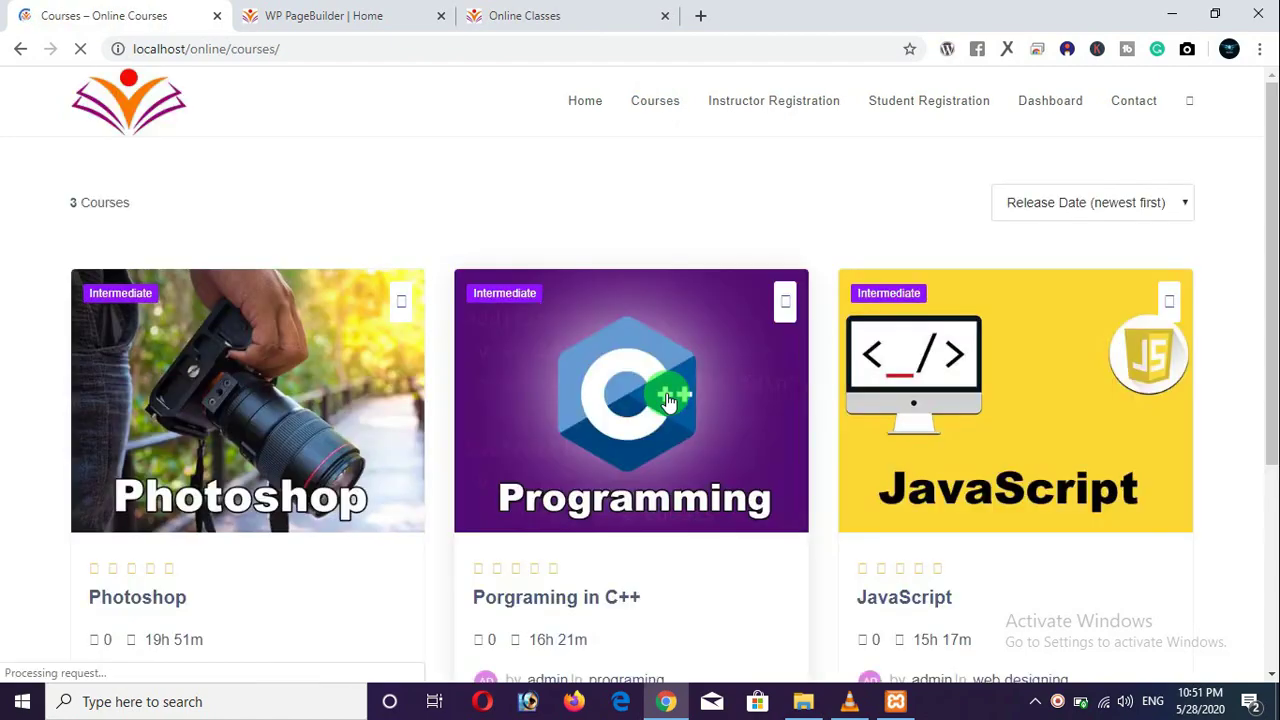
scroll(666, 395, down, 3)
scroll(668, 400, down, 3)
scroll(640, 300, up, 3)
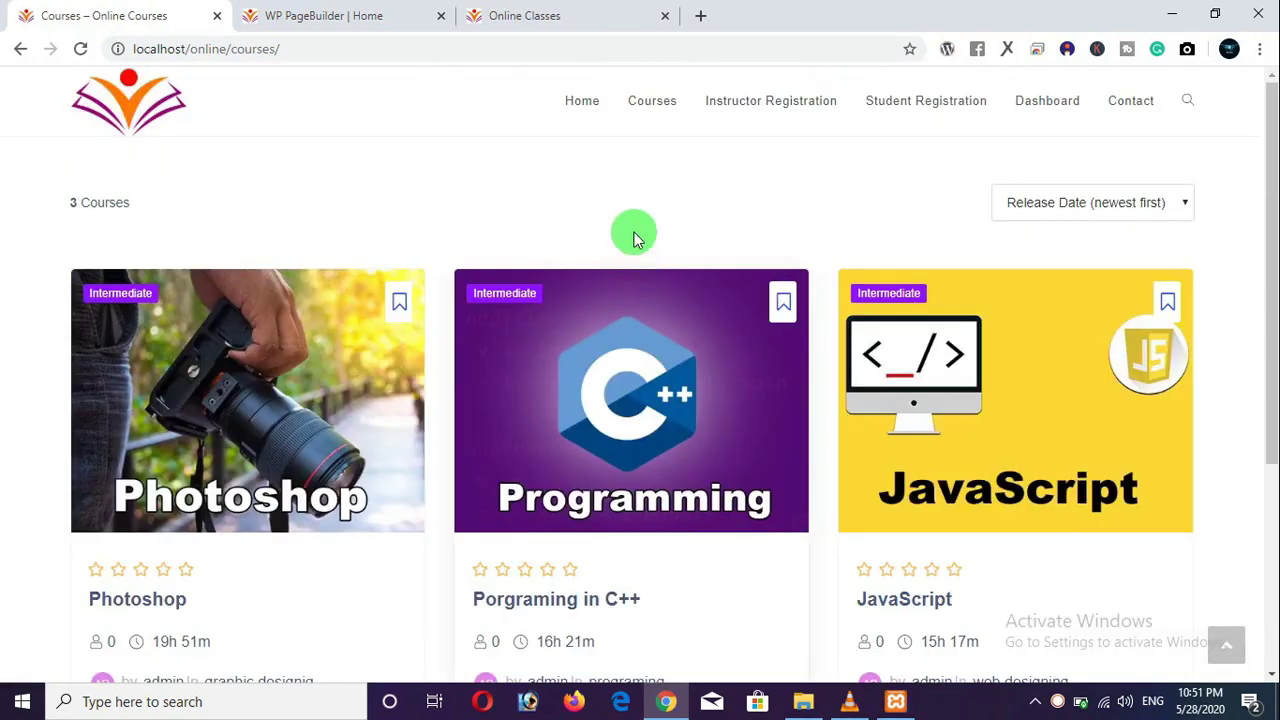
click(597, 112)
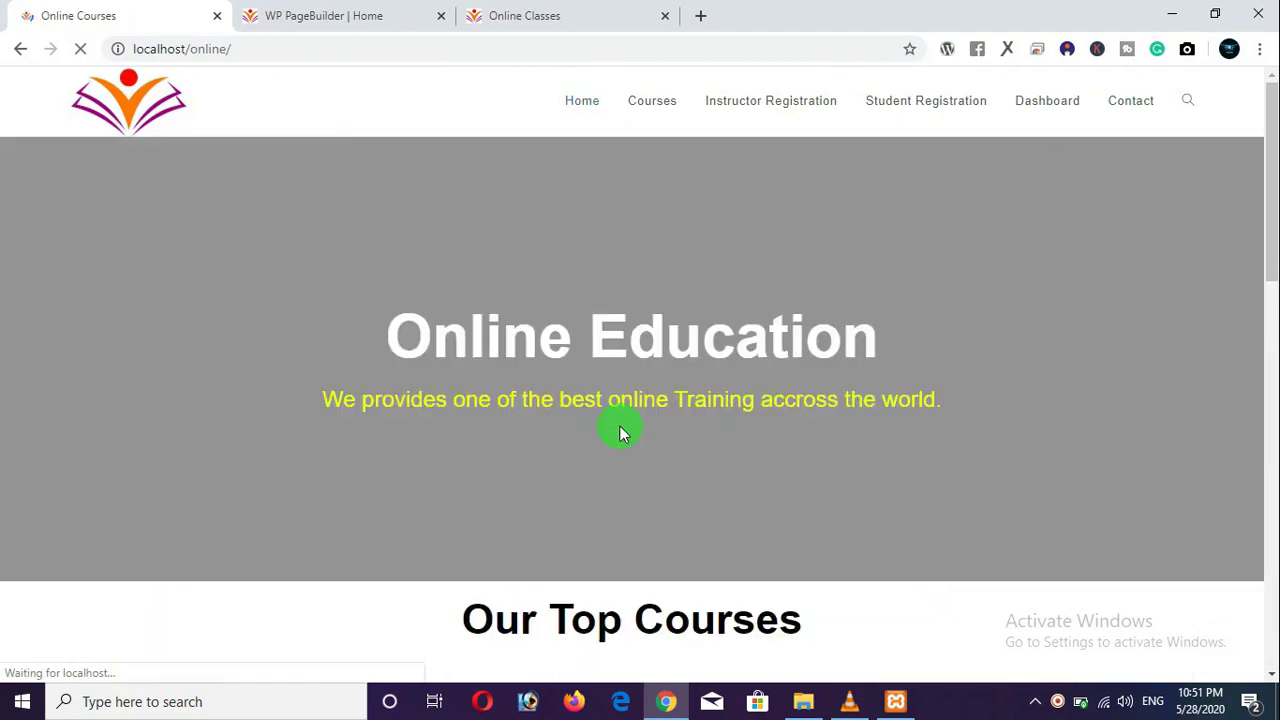
scroll(620, 428, down, 5)
scroll(620, 428, up, 5)
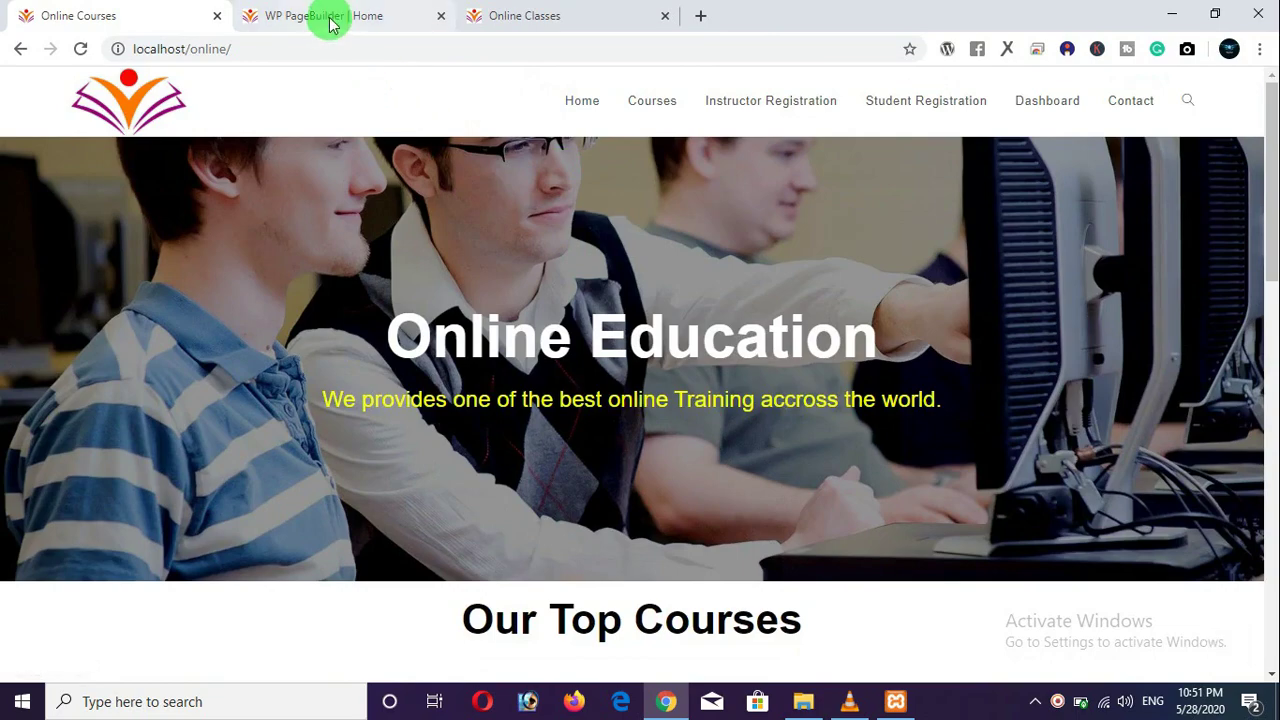
Return to the live Online Classes site and open its Courses page.
click(330, 16)
click(534, 15)
scroll(663, 446, down, 5)
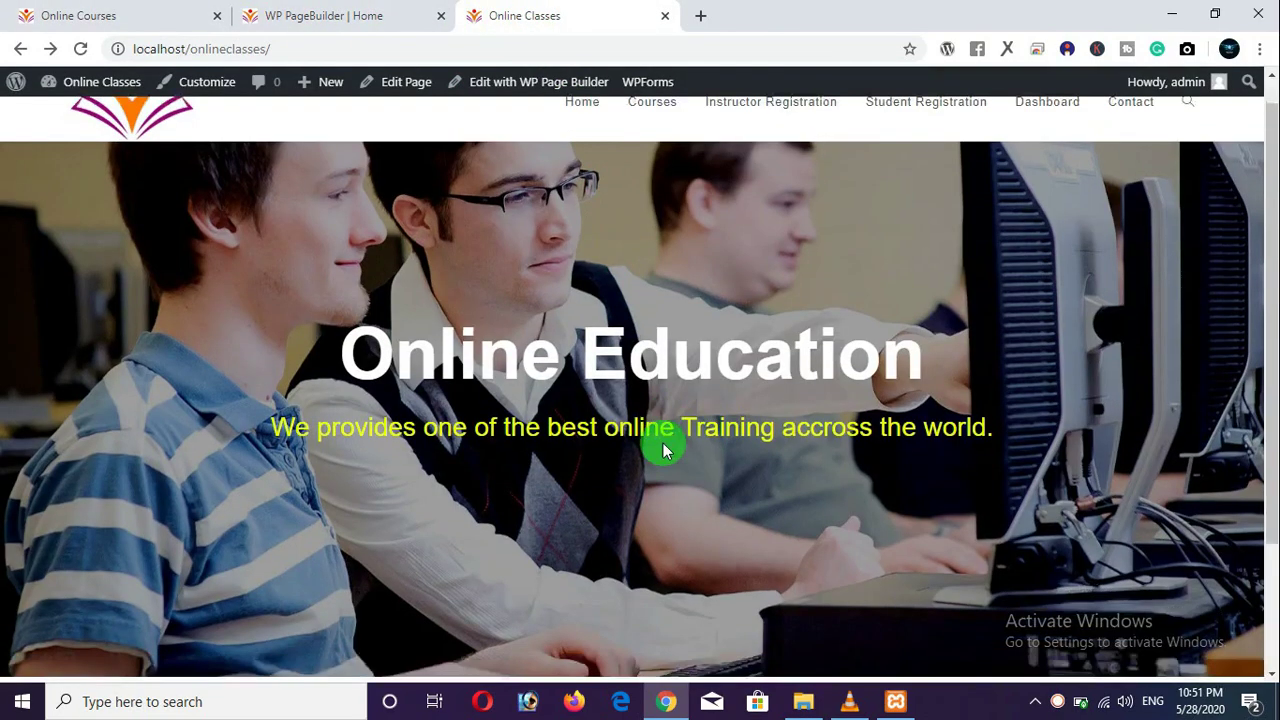
scroll(634, 508, up, 5)
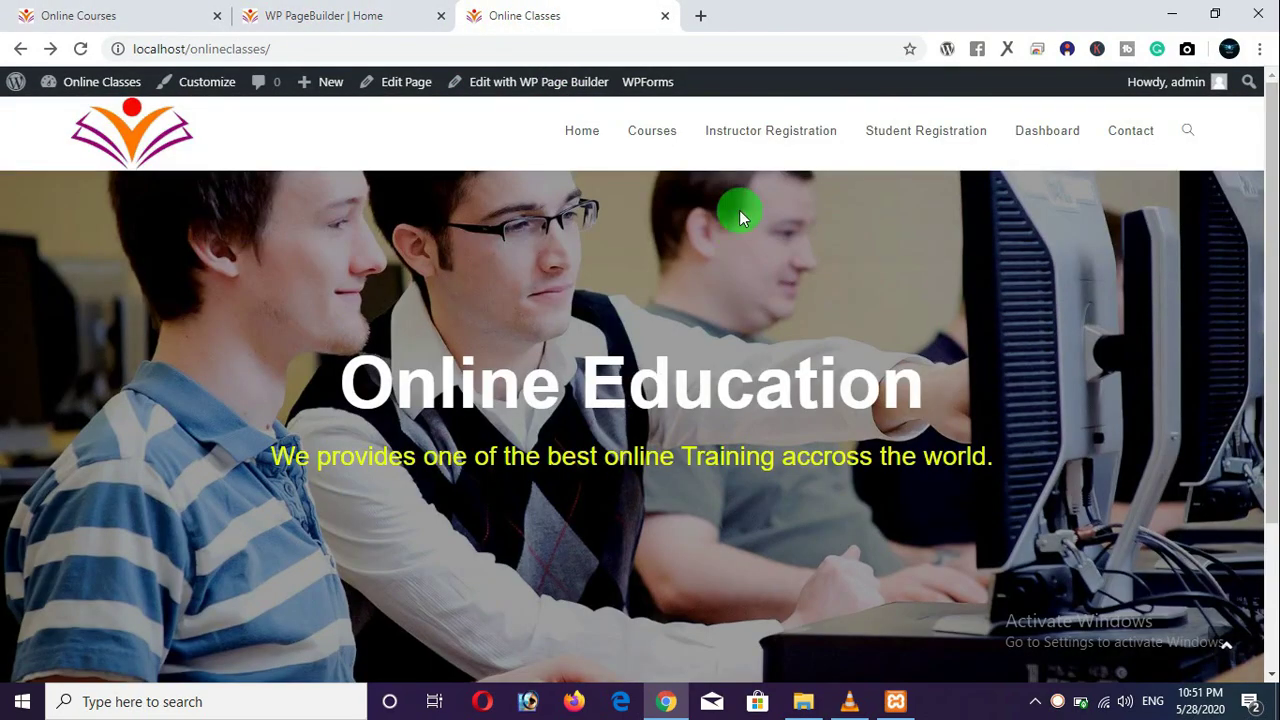
click(678, 141)
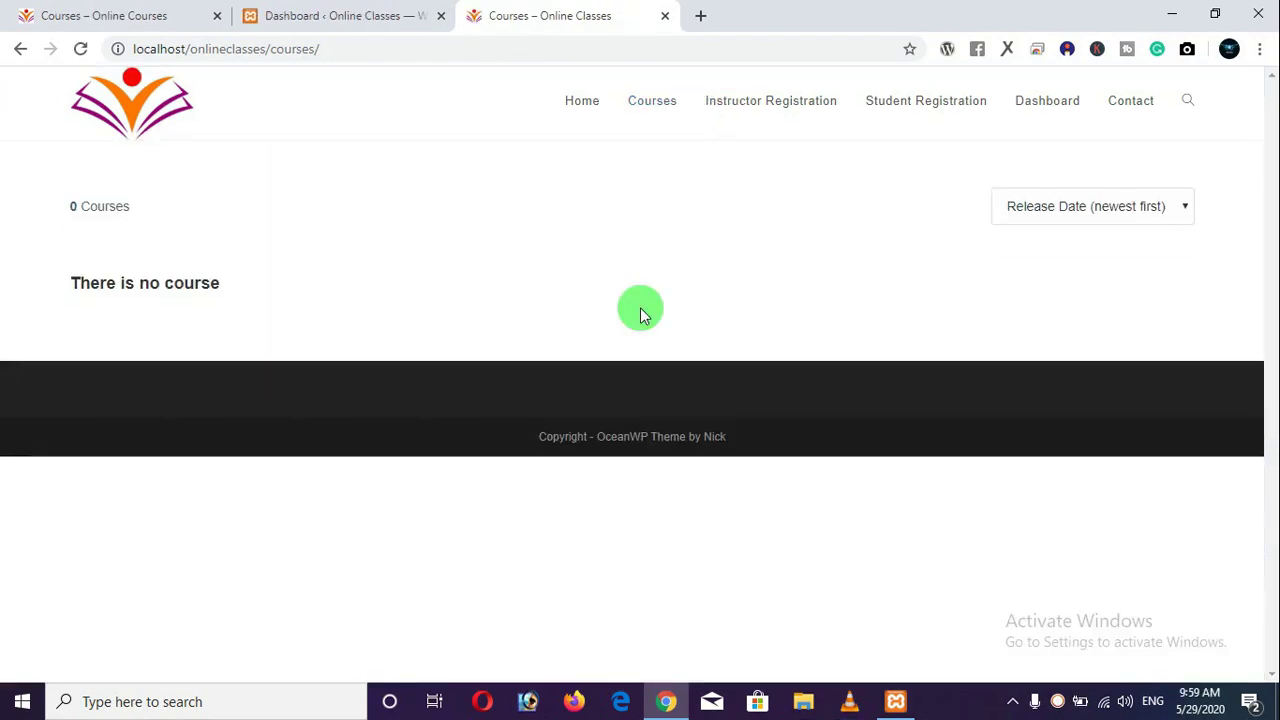
Compare the Online Courses listing pages 1–2 with the empty Online Classes courses page, then open the Dashboard.
click(80, 22)
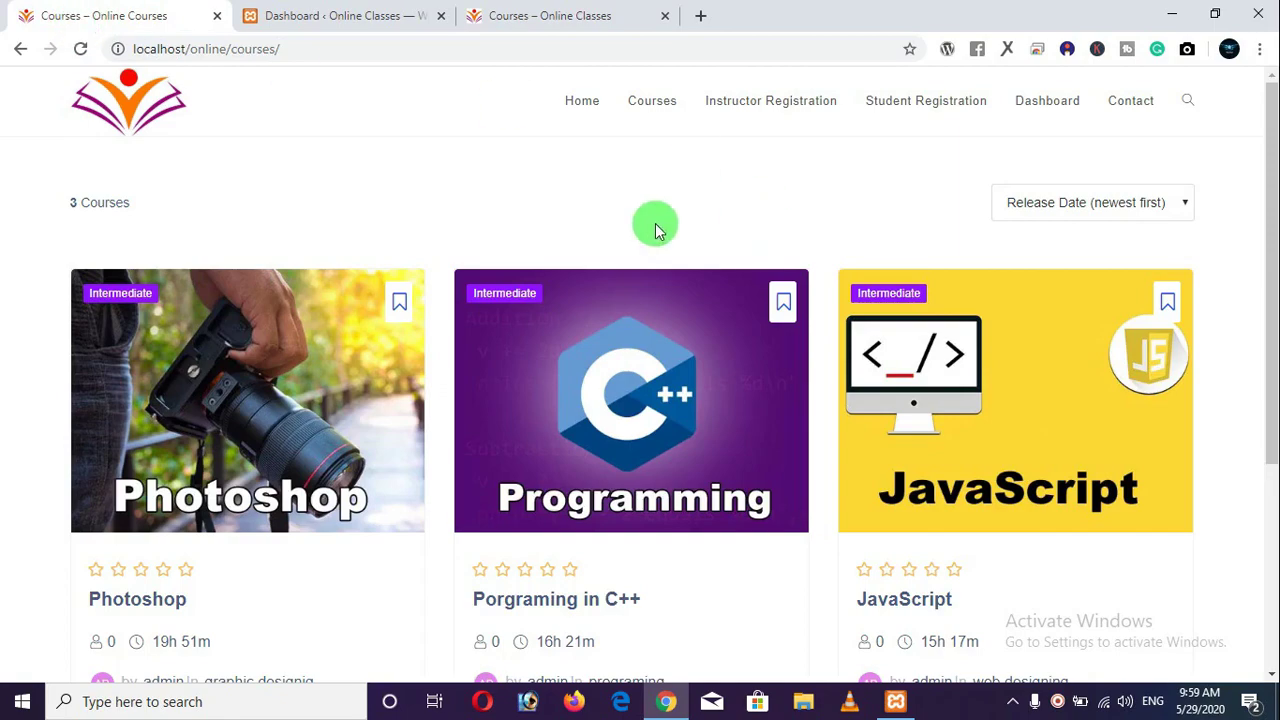
scroll(380, 357, down, 3)
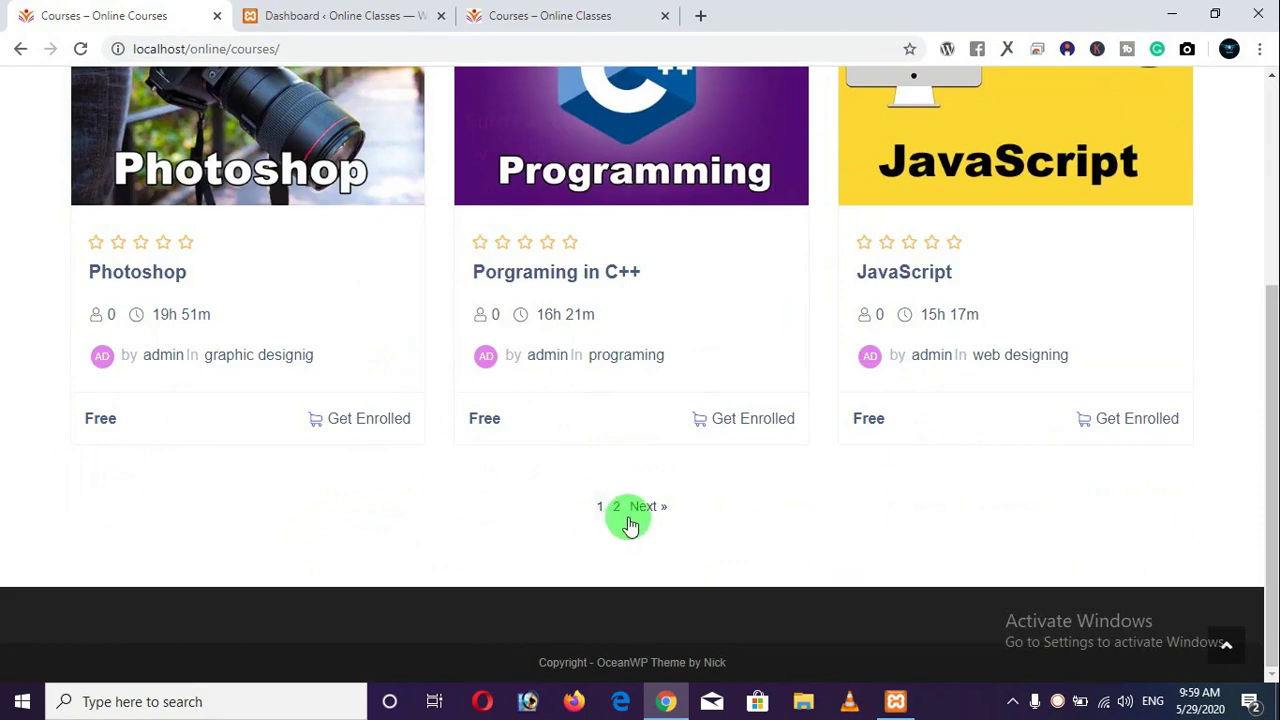
click(650, 508)
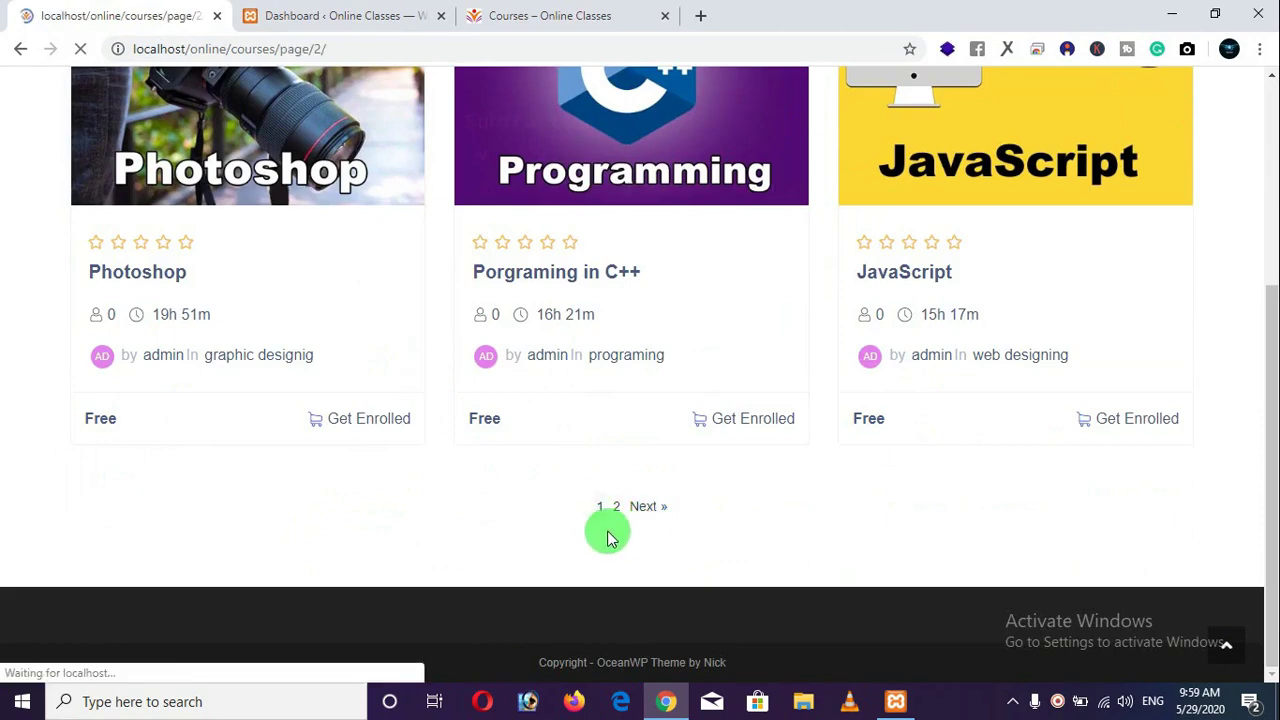
scroll(612, 445, down, 3)
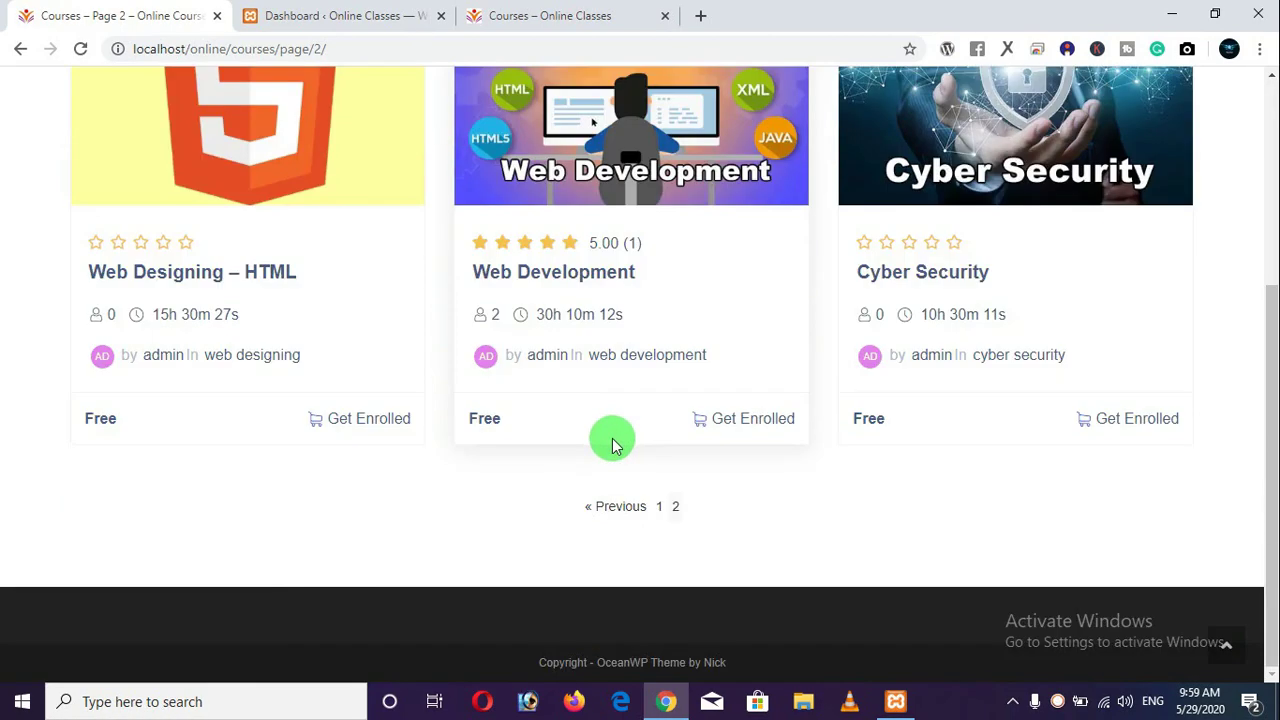
scroll(612, 448, up, 3)
click(566, 22)
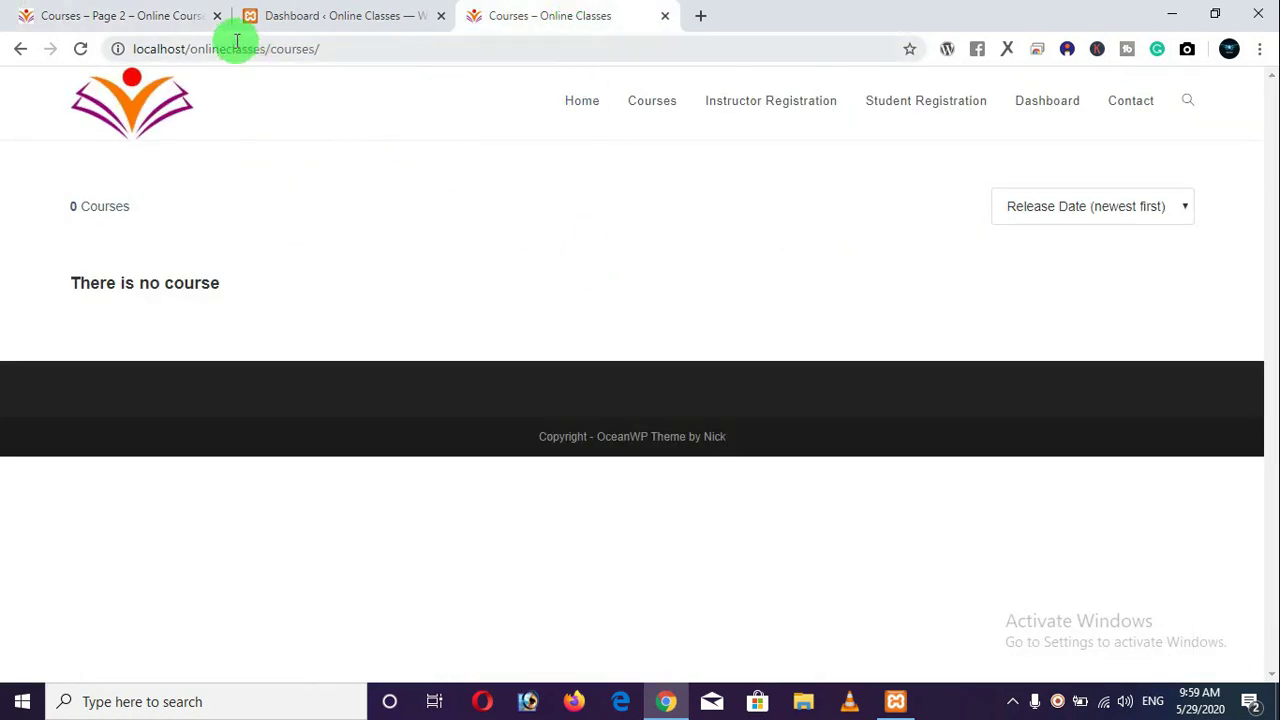
click(348, 28)
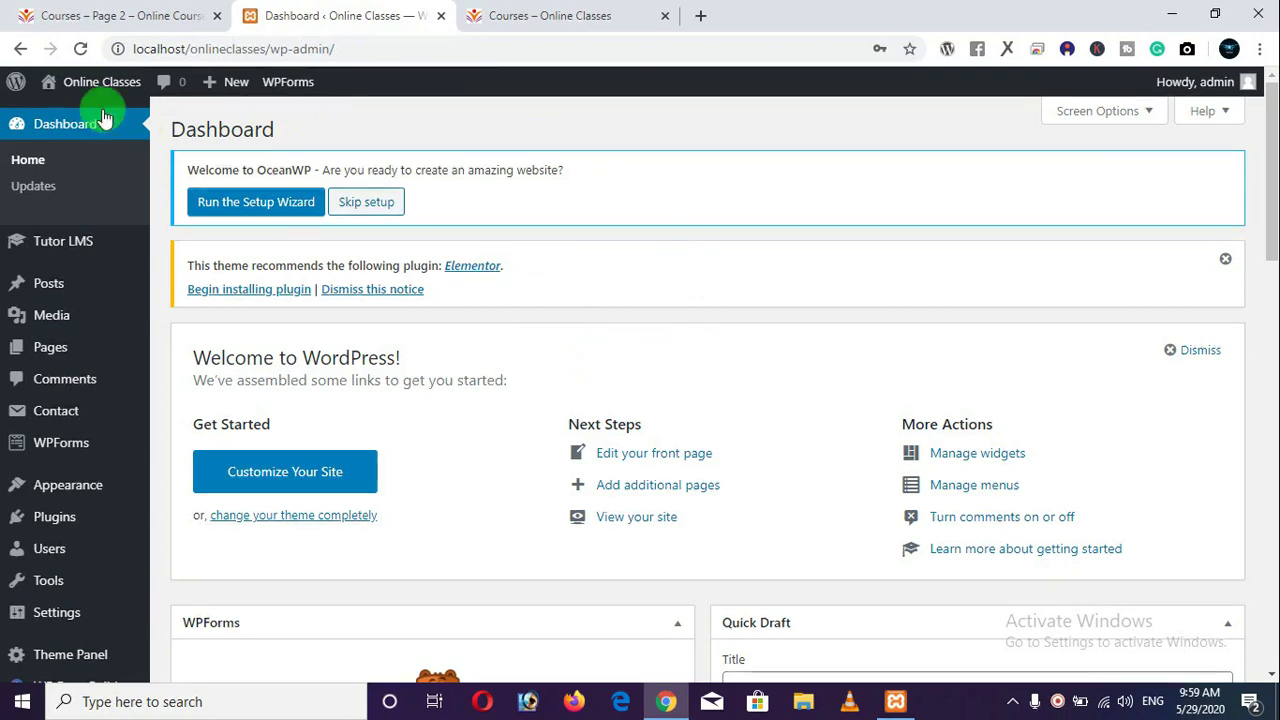
Open Tutor LMS > Courses, finding none, and confirm the public Courses page shows 0 Courses.
mouse_move(72, 254)
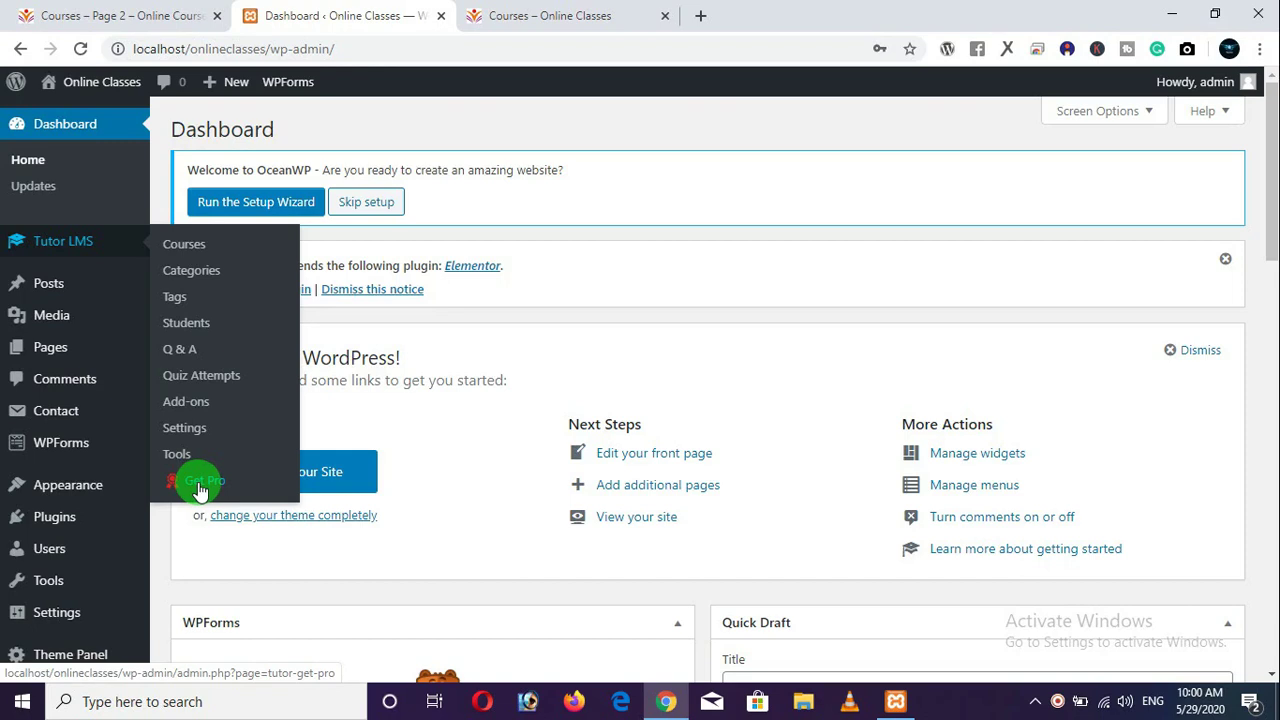
click(197, 257)
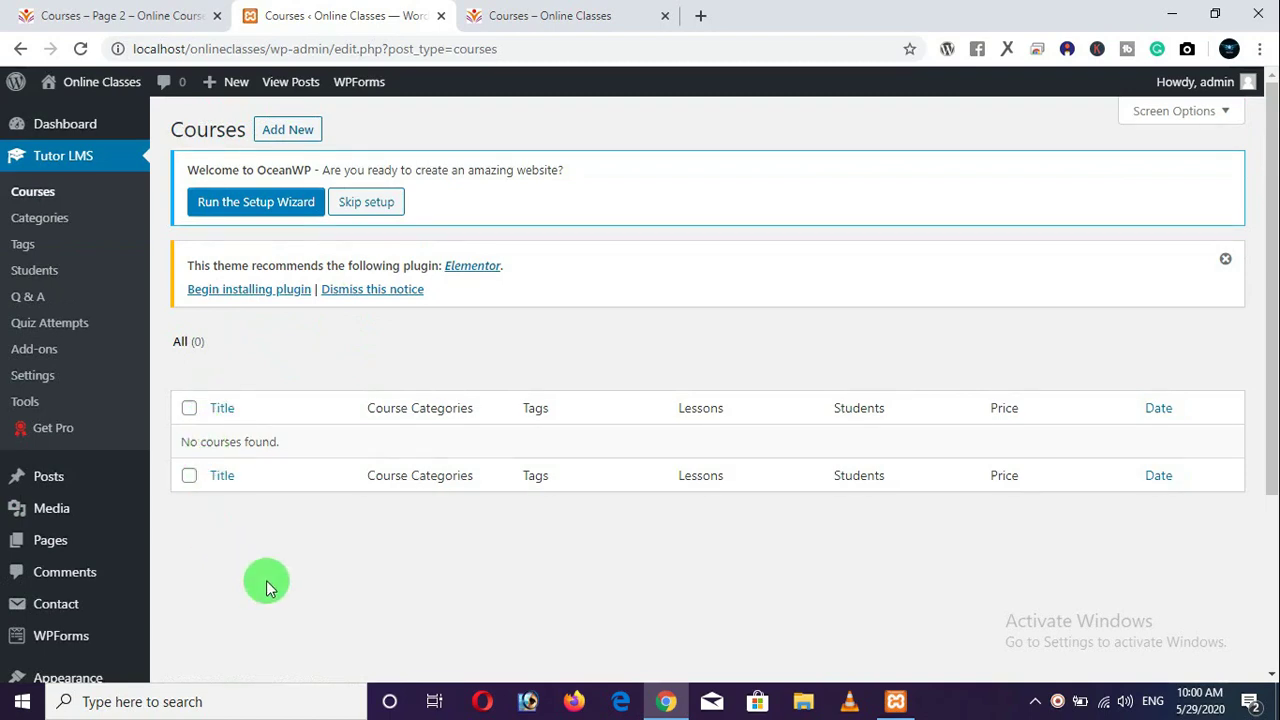
click(532, 17)
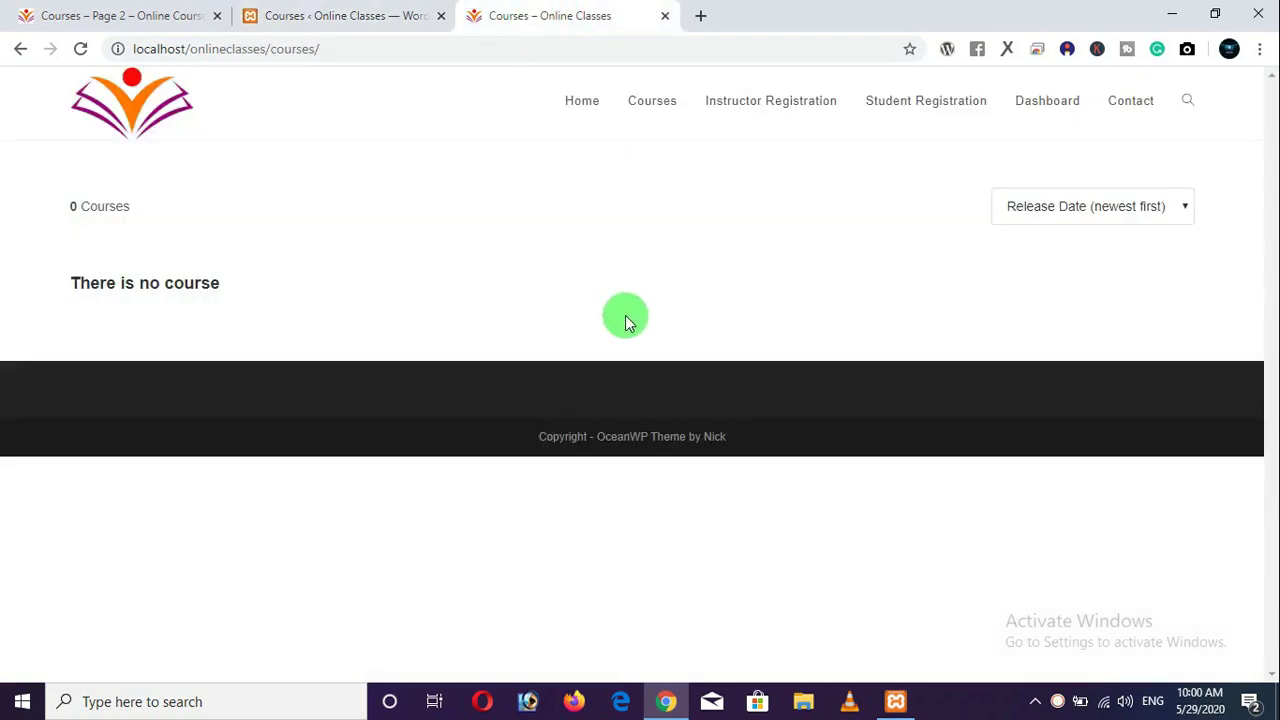
click(343, 18)
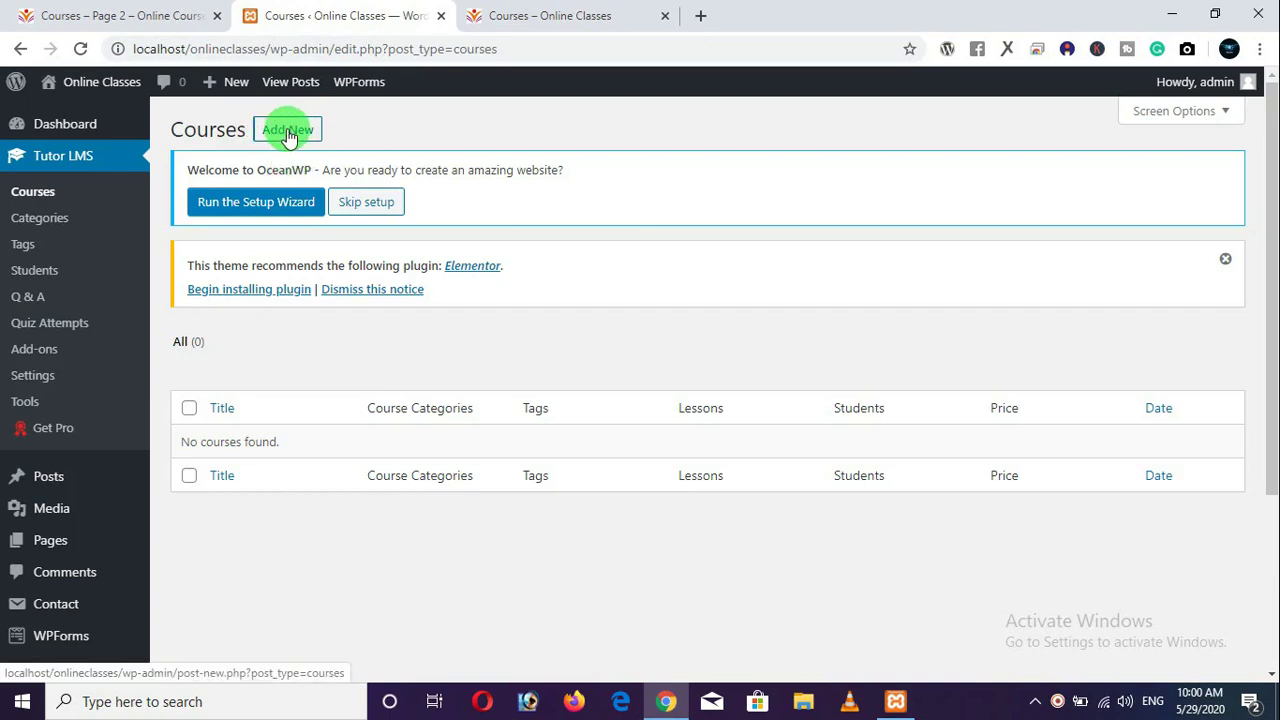
click(289, 136)
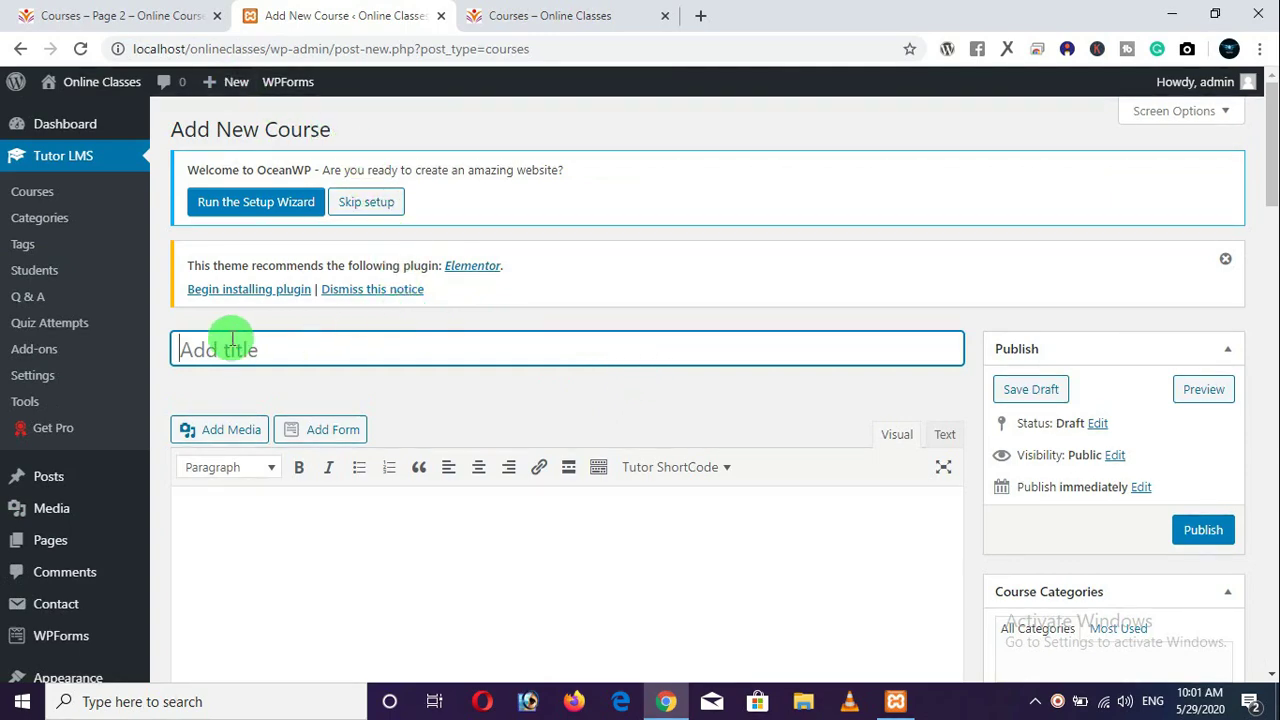
scroll(493, 372, down, 2)
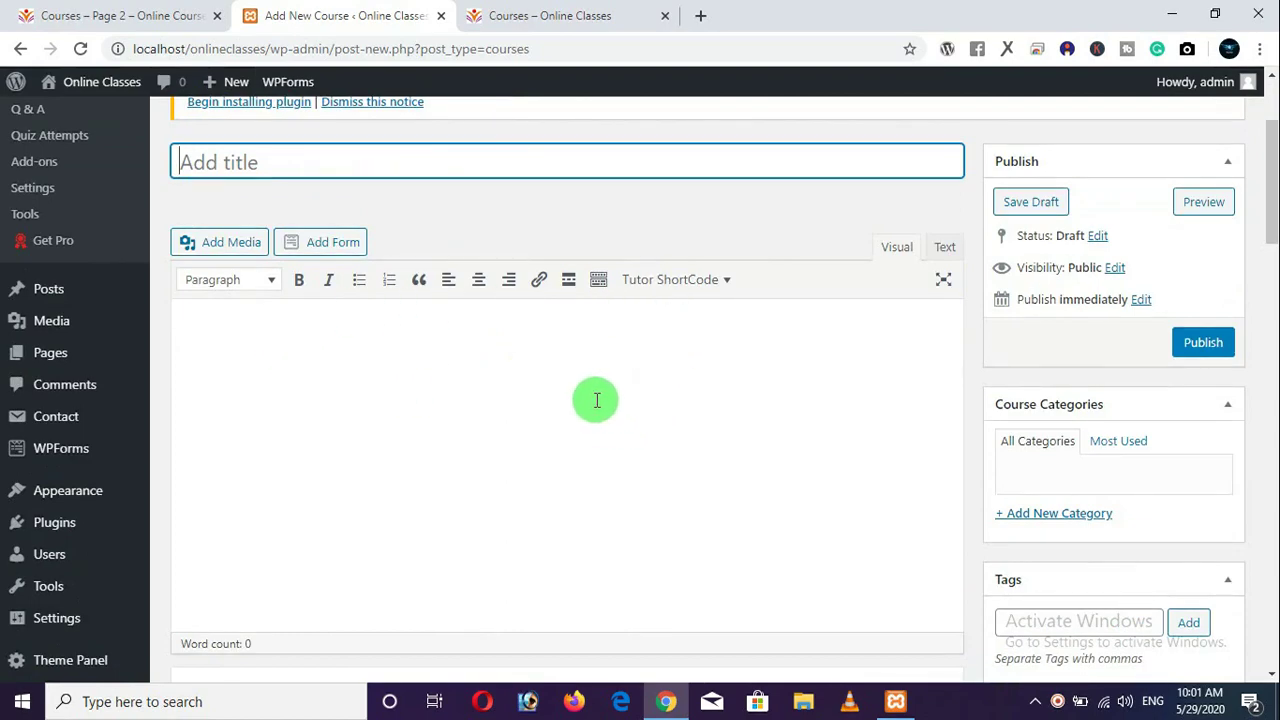
scroll(590, 402, down, 1)
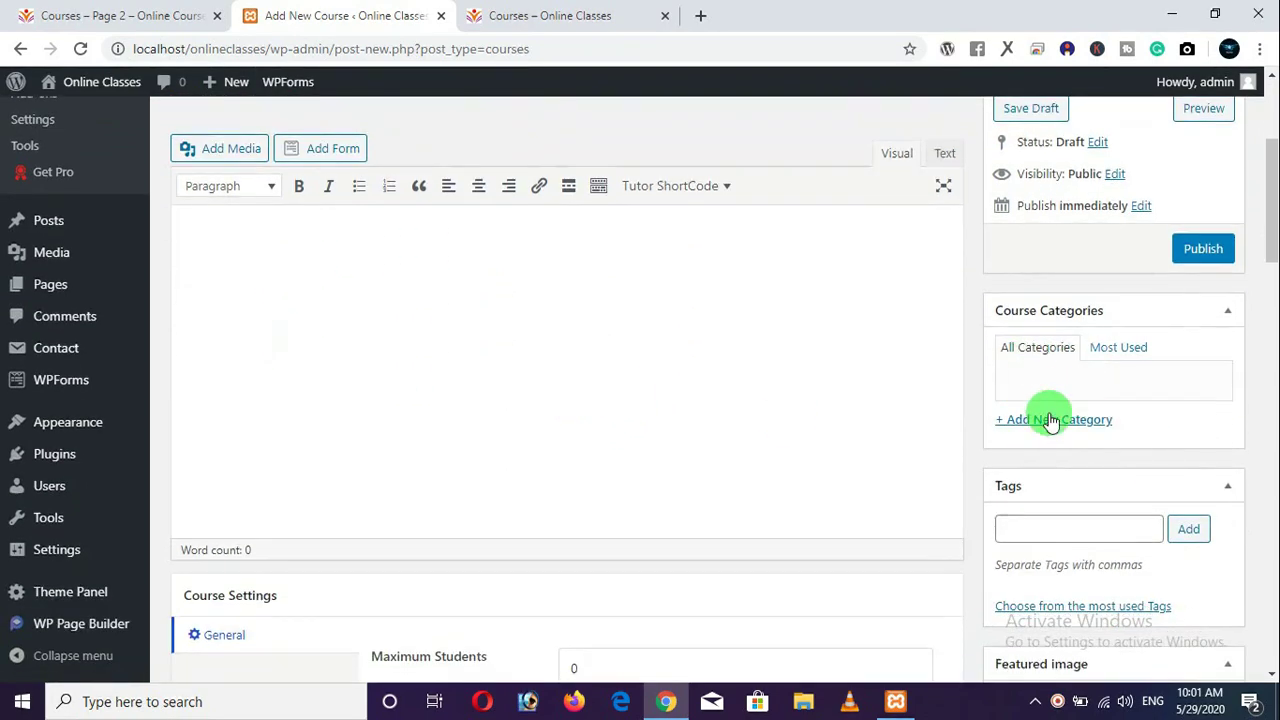
scroll(1037, 492, down, 2)
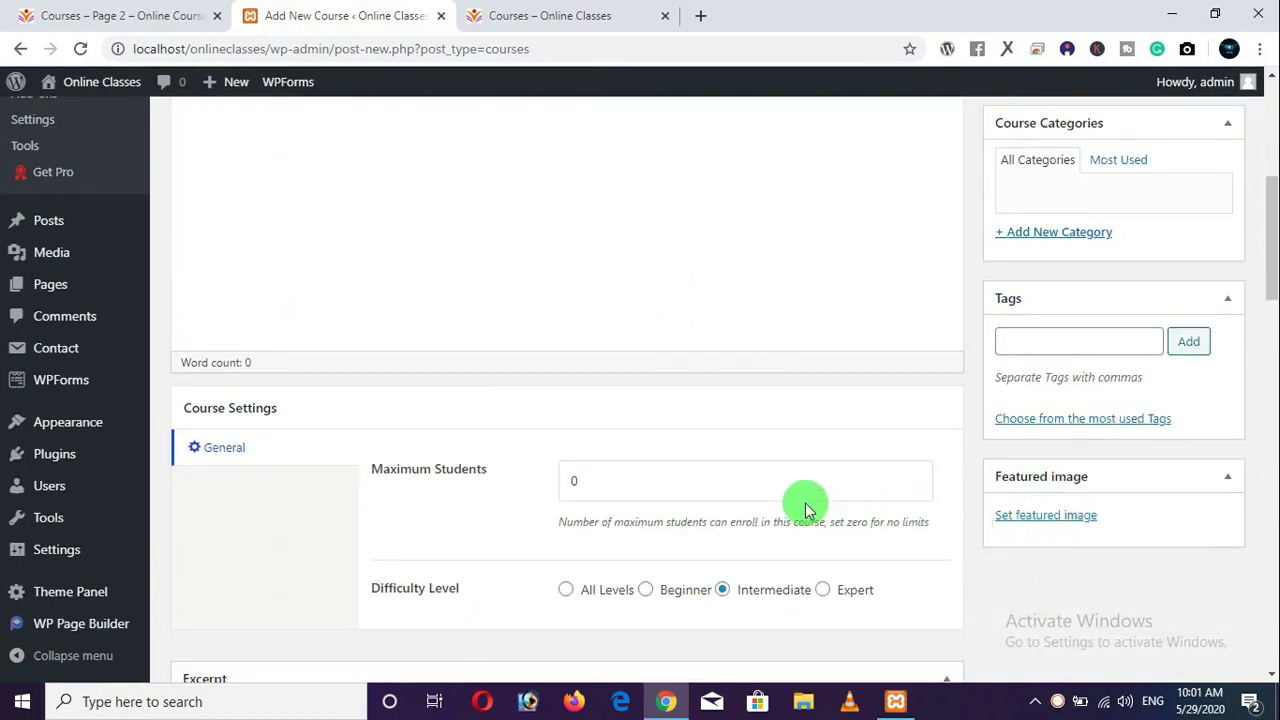
scroll(762, 477, down, 1)
scroll(600, 390, down, 1)
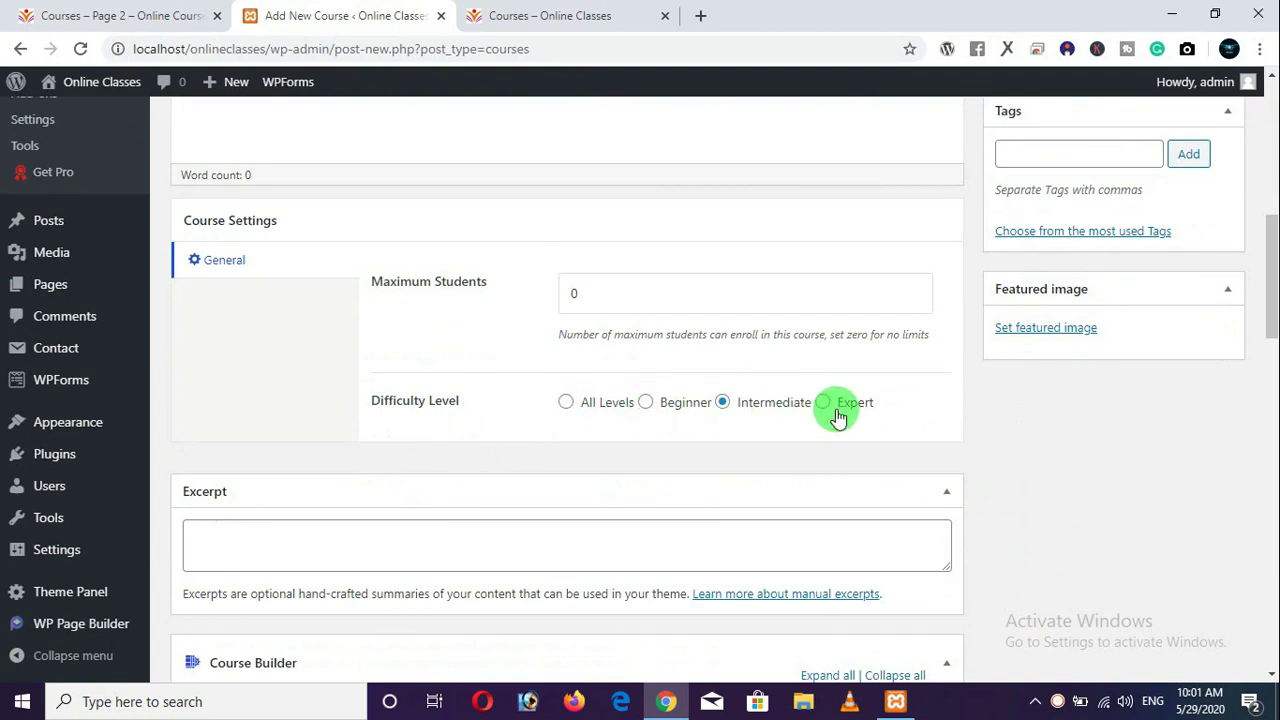
scroll(537, 406, down, 1)
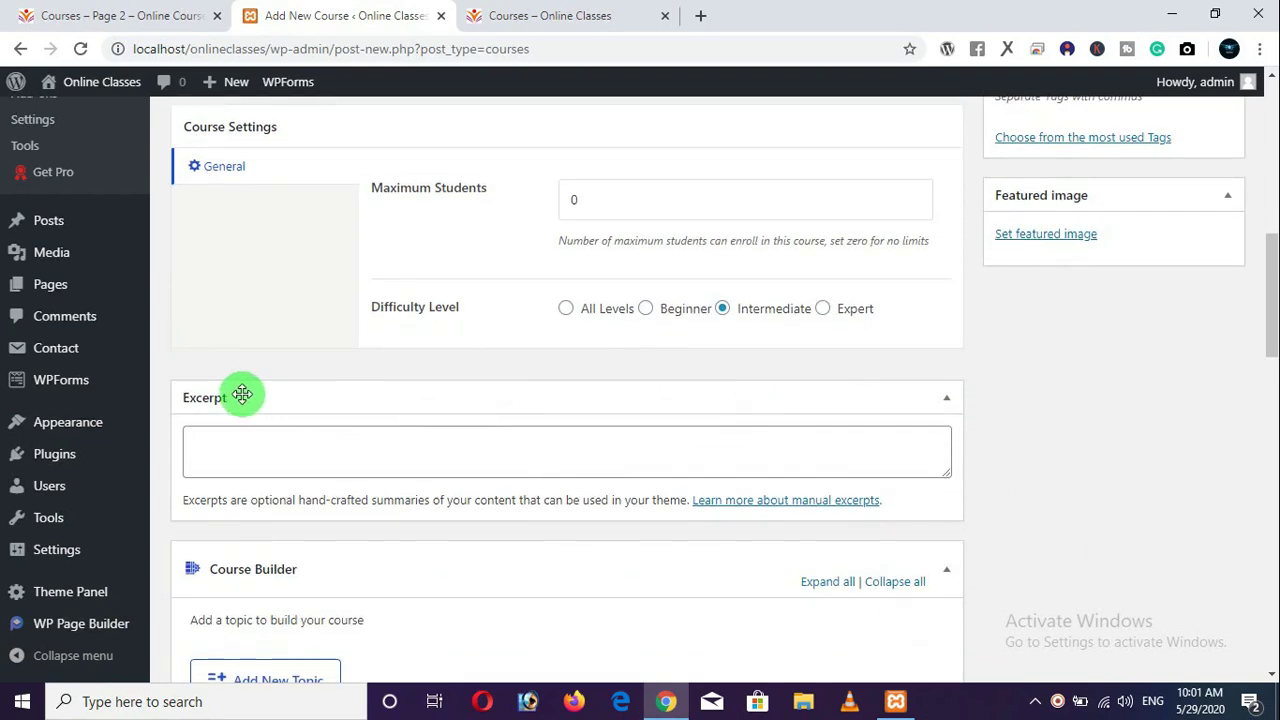
mouse_move(242, 395)
mouse_down()
mouse_move(191, 397)
mouse_move(250, 396)
mouse_up()
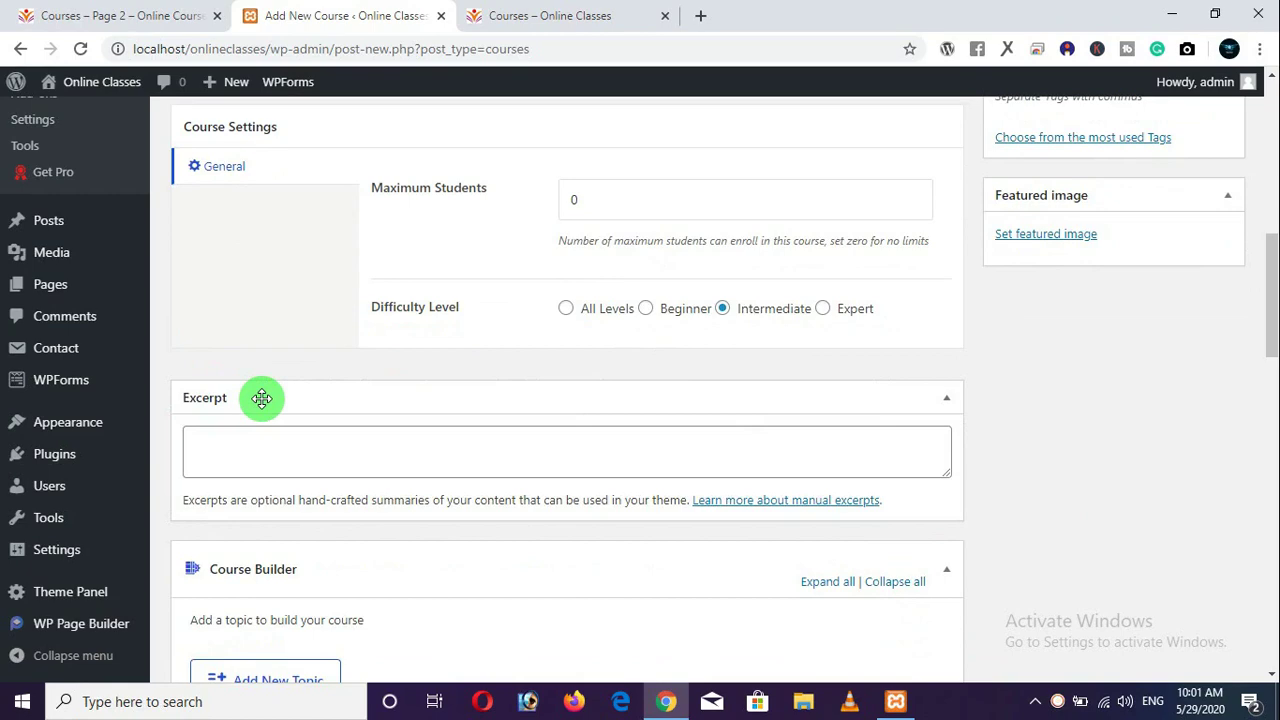
scroll(317, 400, down, 4)
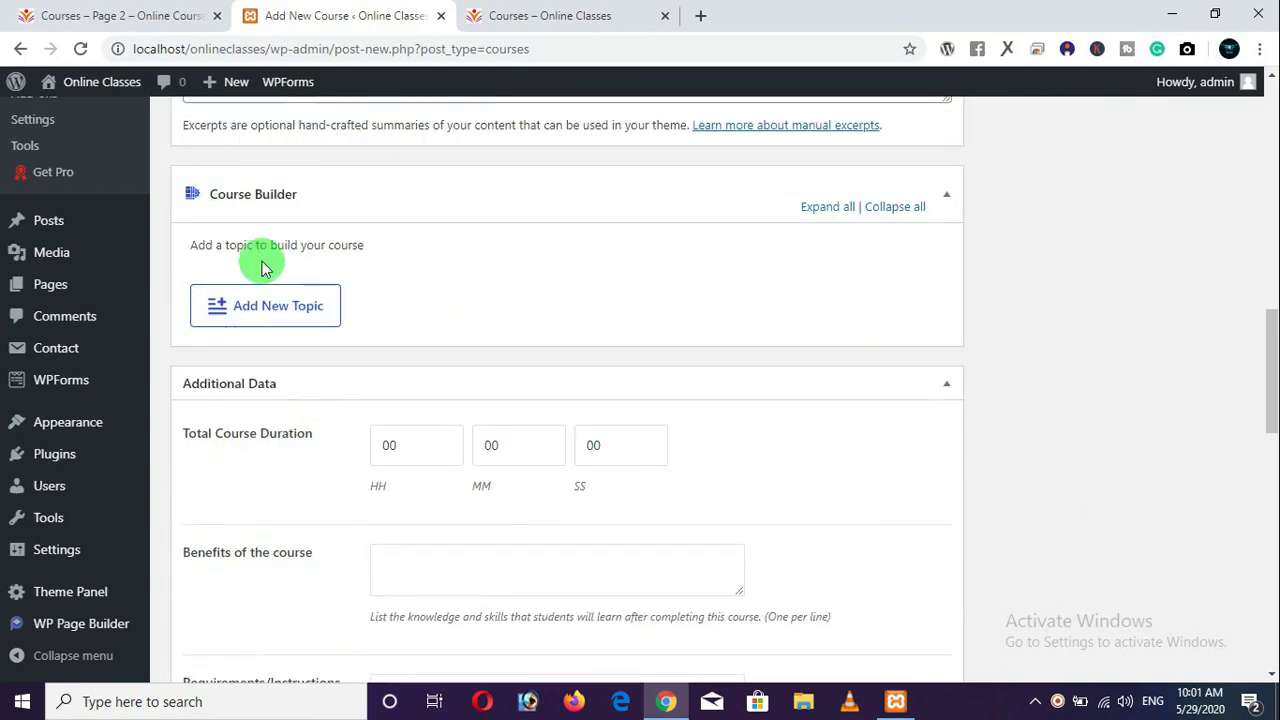
click(263, 310)
scroll(263, 310, down, 2)
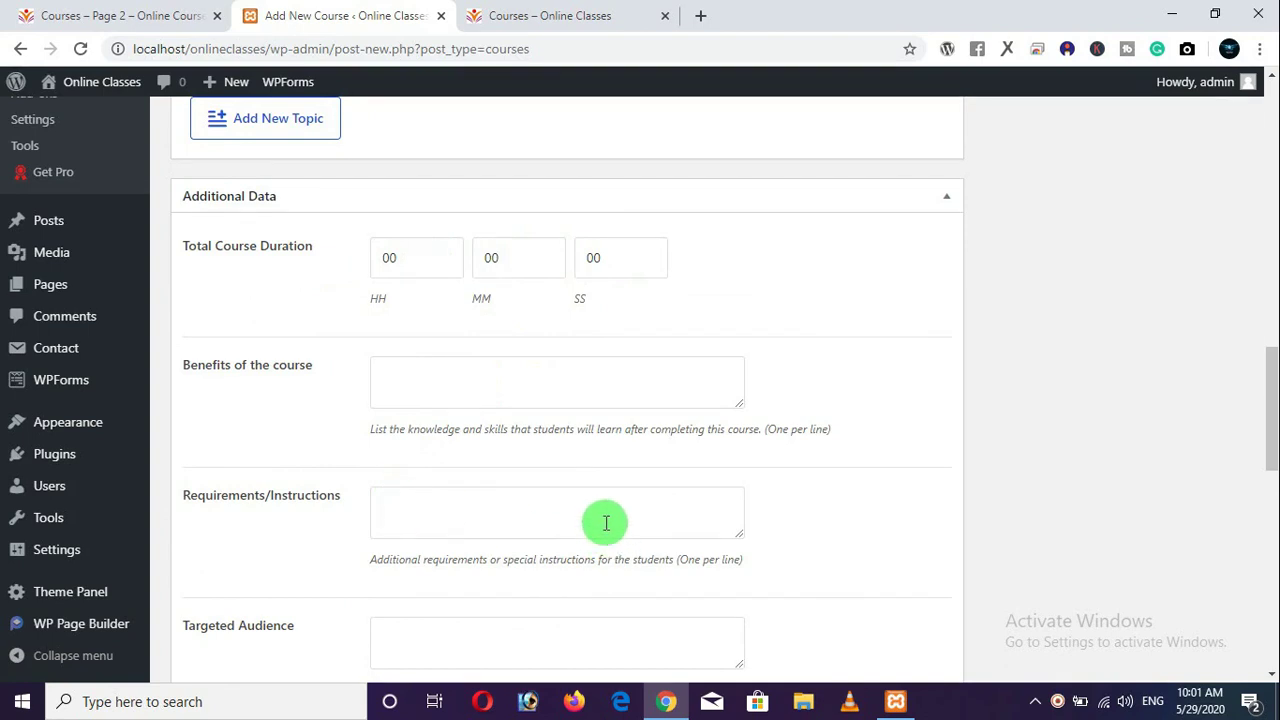
scroll(590, 515, down, 4)
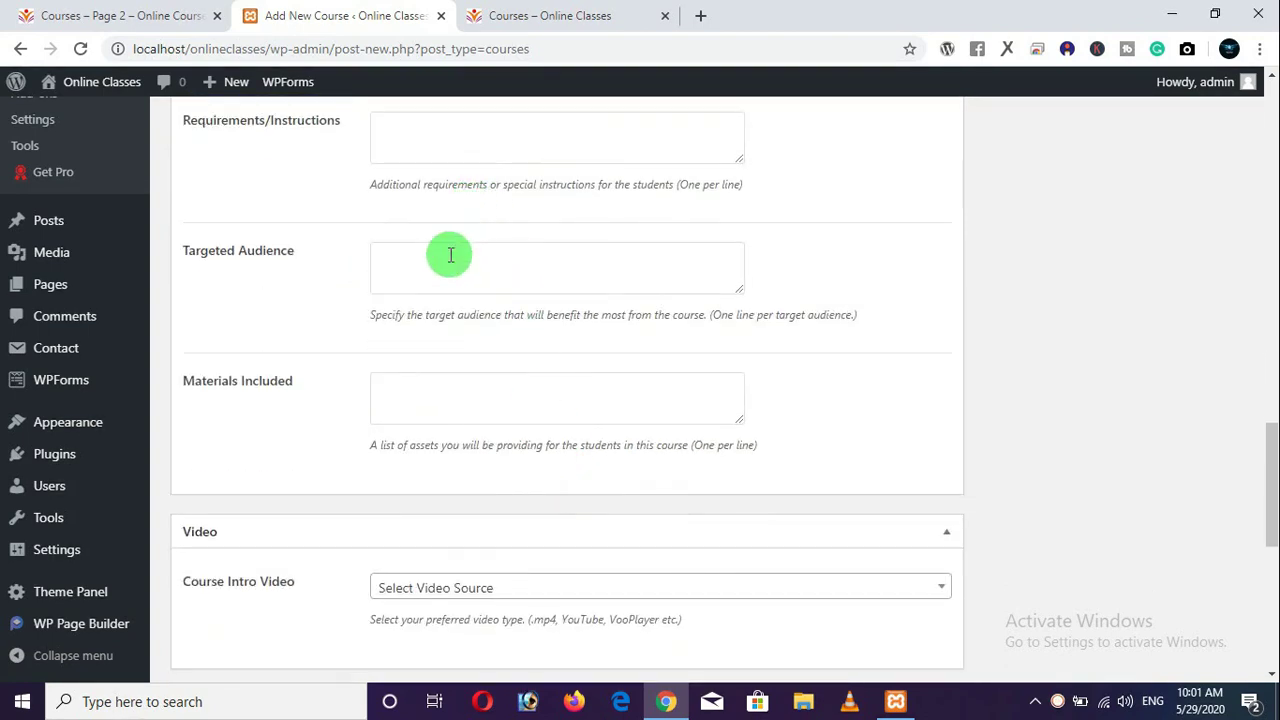
scroll(449, 394, down, 3)
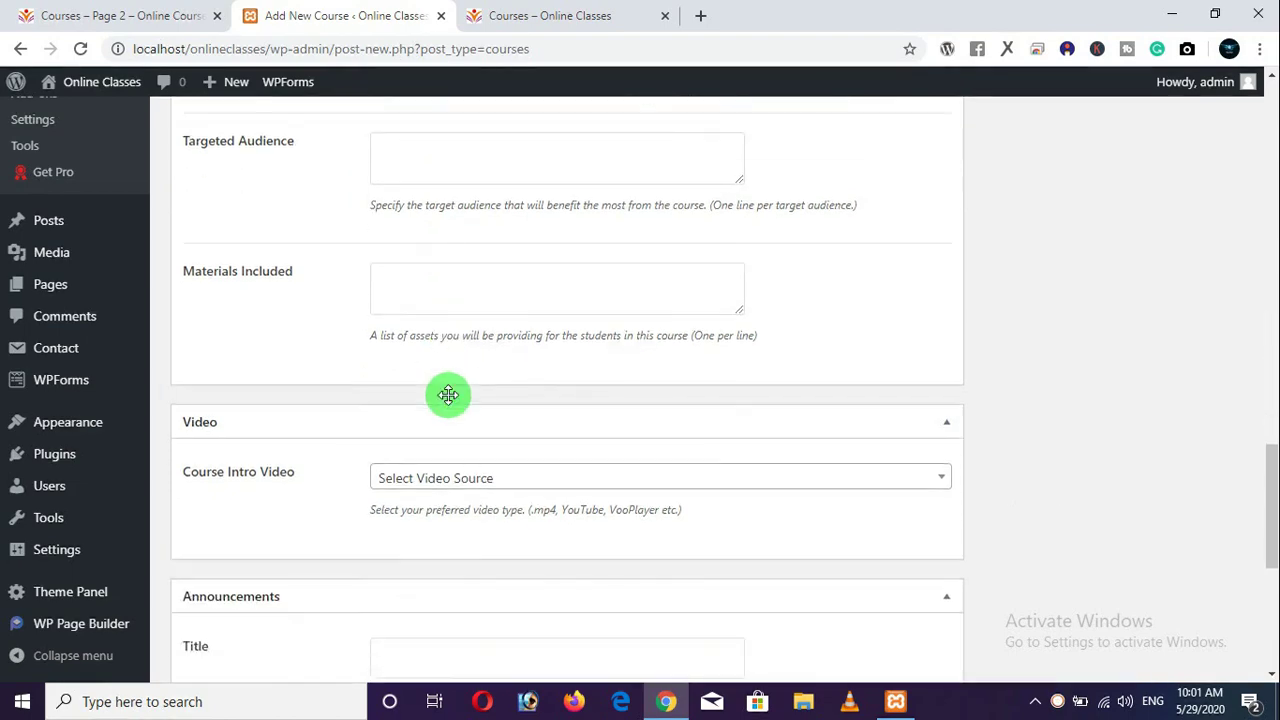
scroll(452, 325, down, 3)
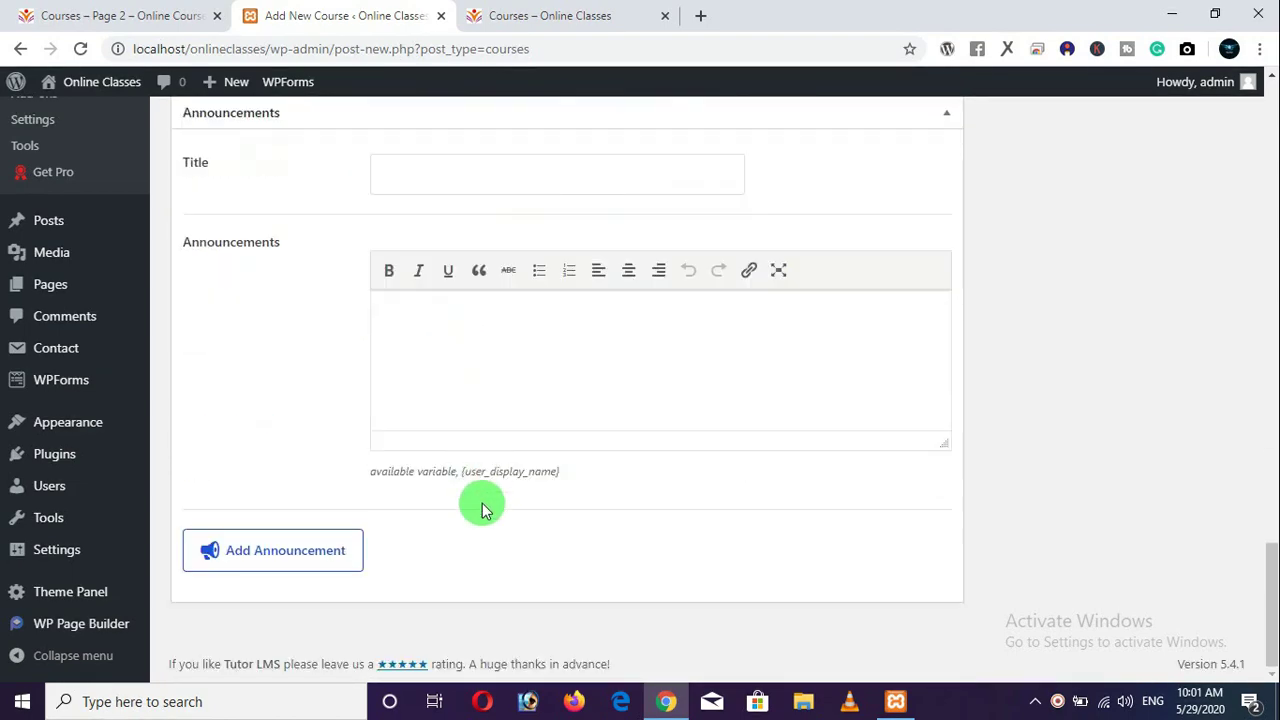
scroll(648, 394, up, 6)
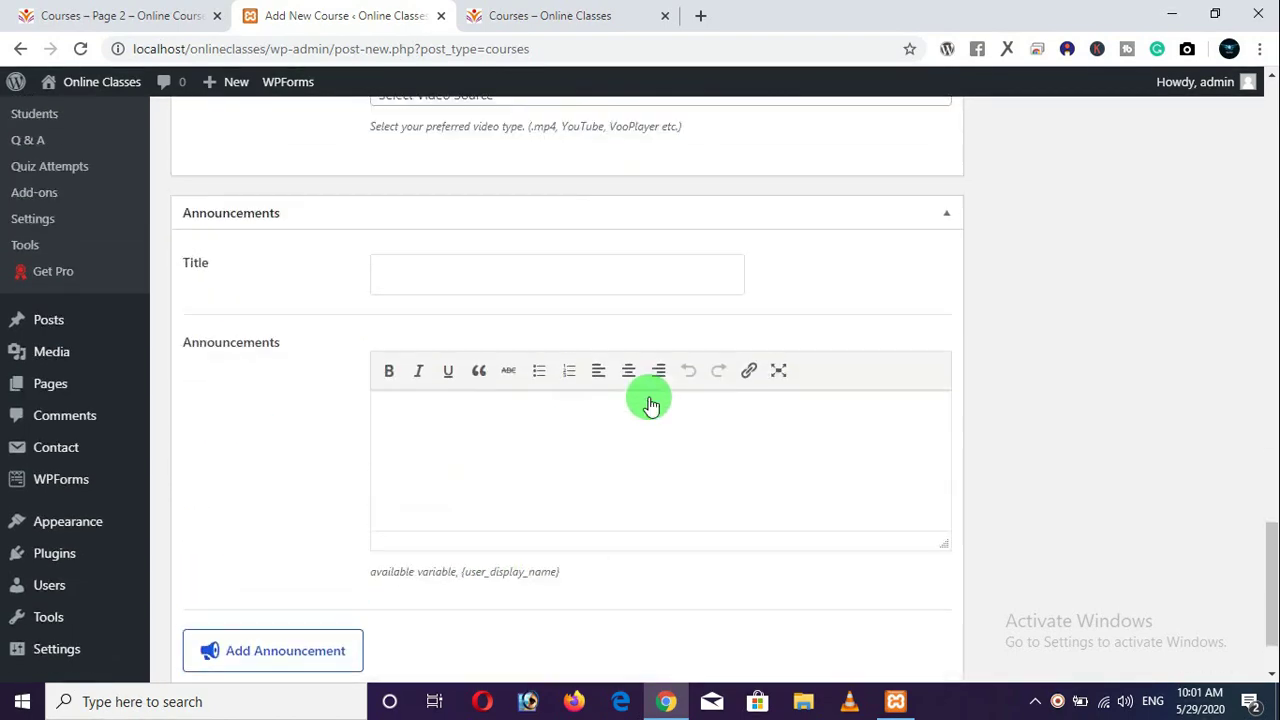
scroll(648, 394, up, 15)
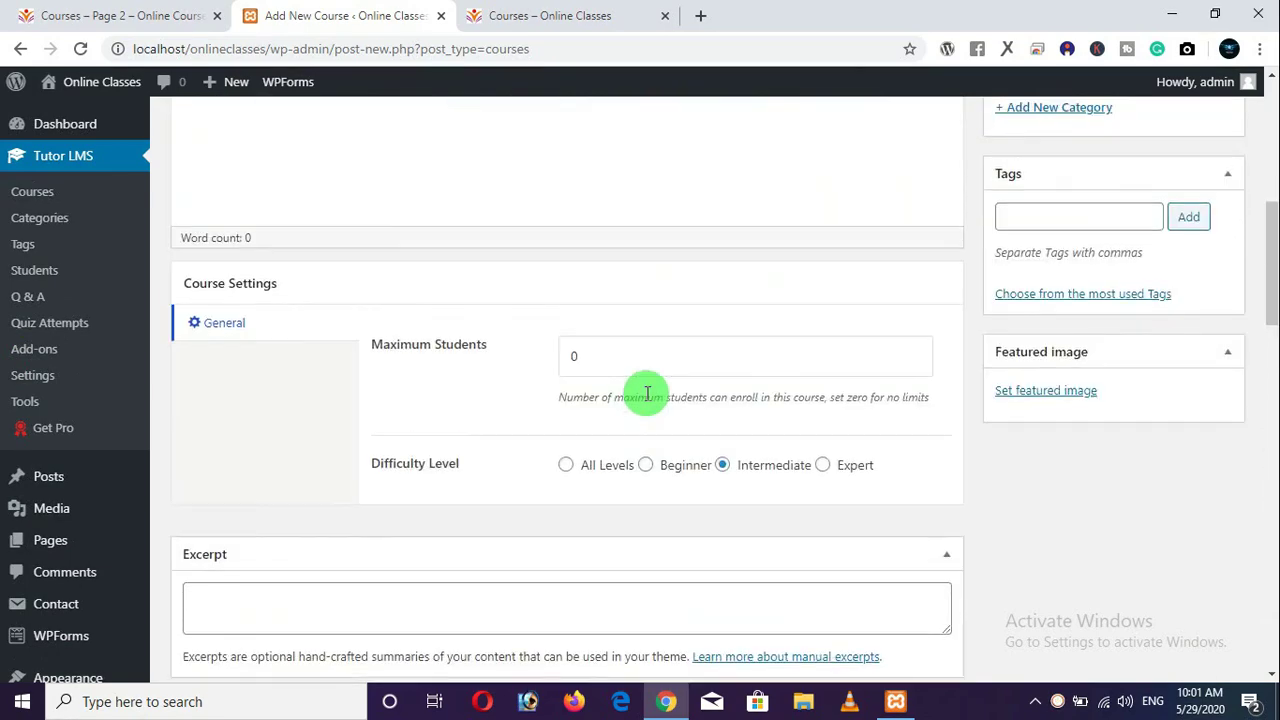
scroll(646, 398, up, 1)
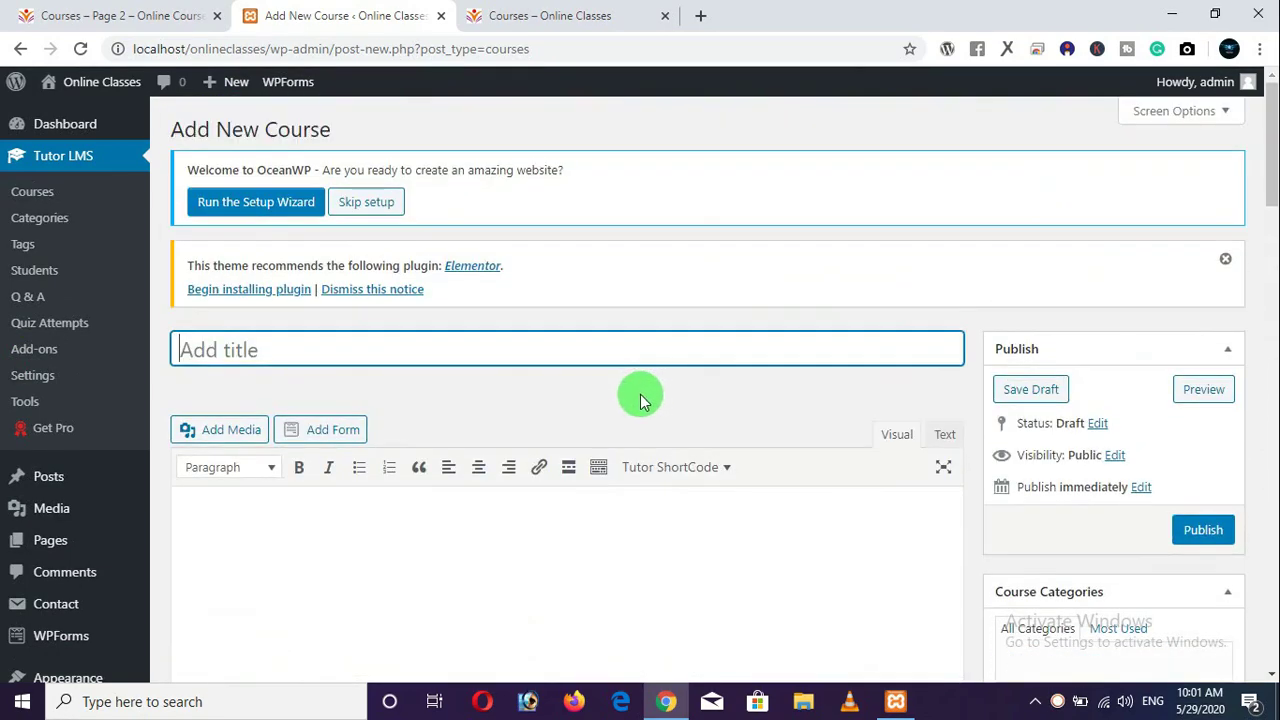
Copy the 'Cyber Security' title from the existing course listing.
click(123, 15)
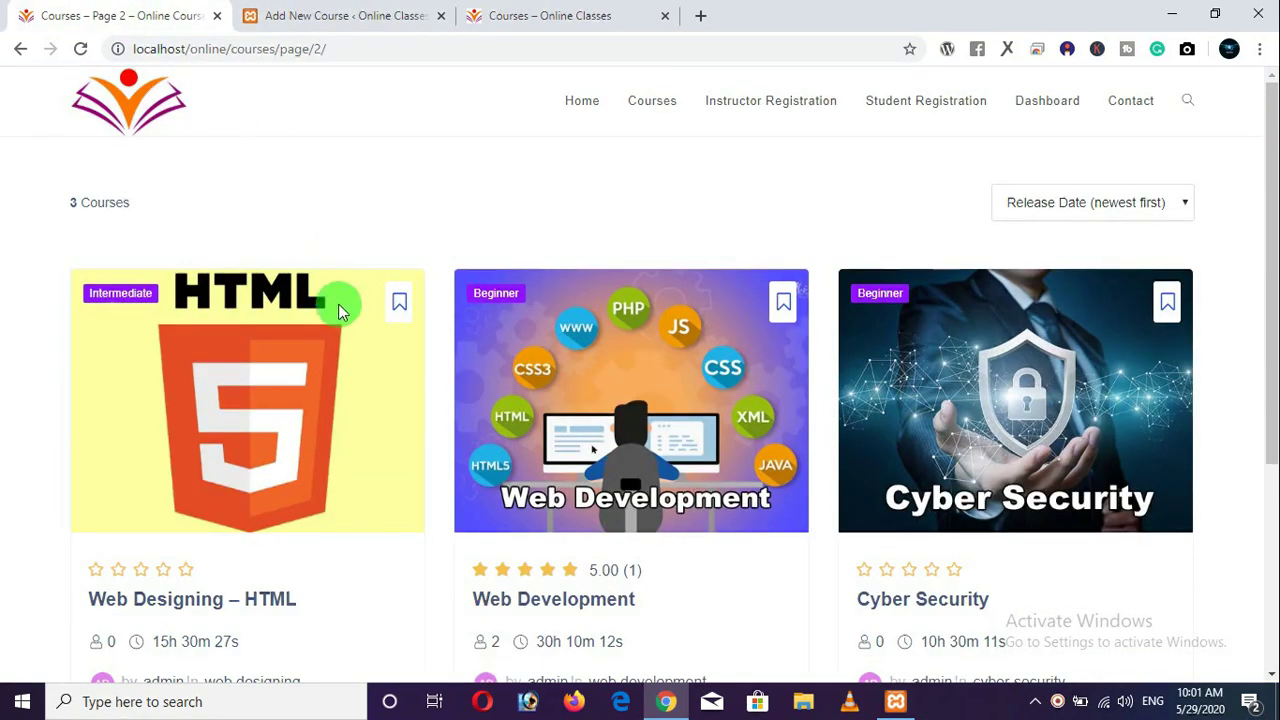
scroll(446, 352, down, 3)
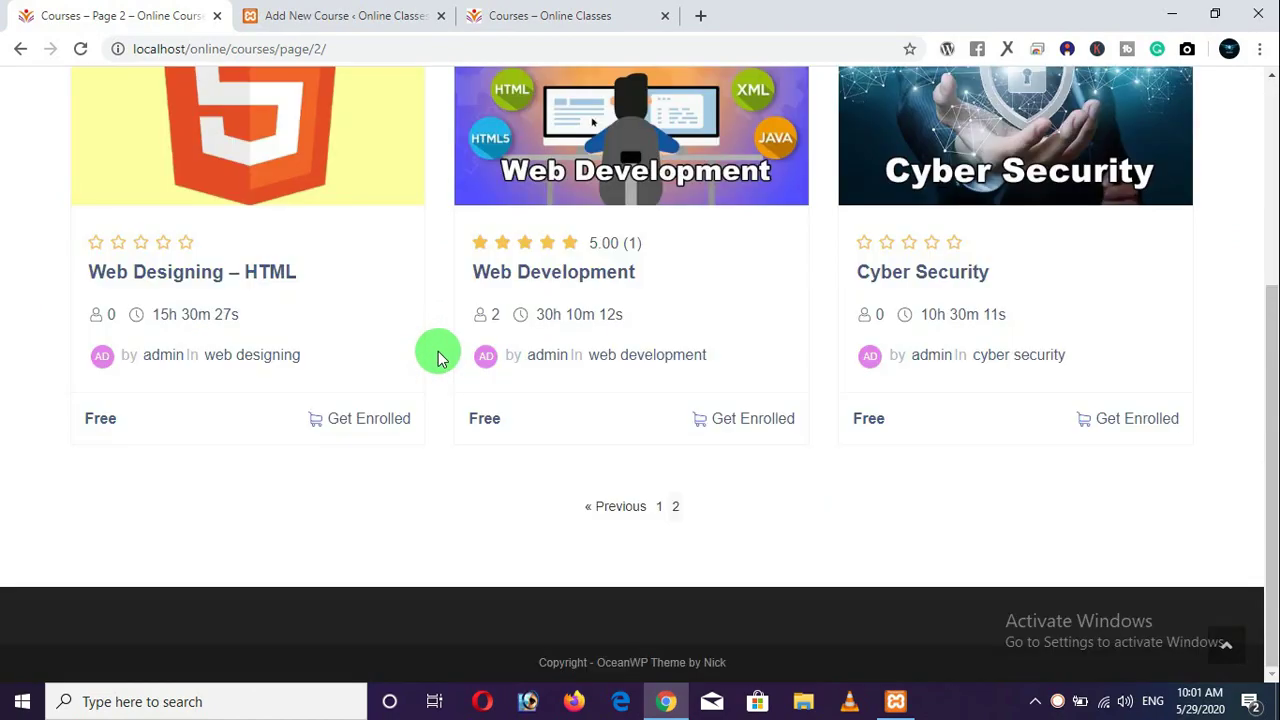
scroll(437, 355, up, 3)
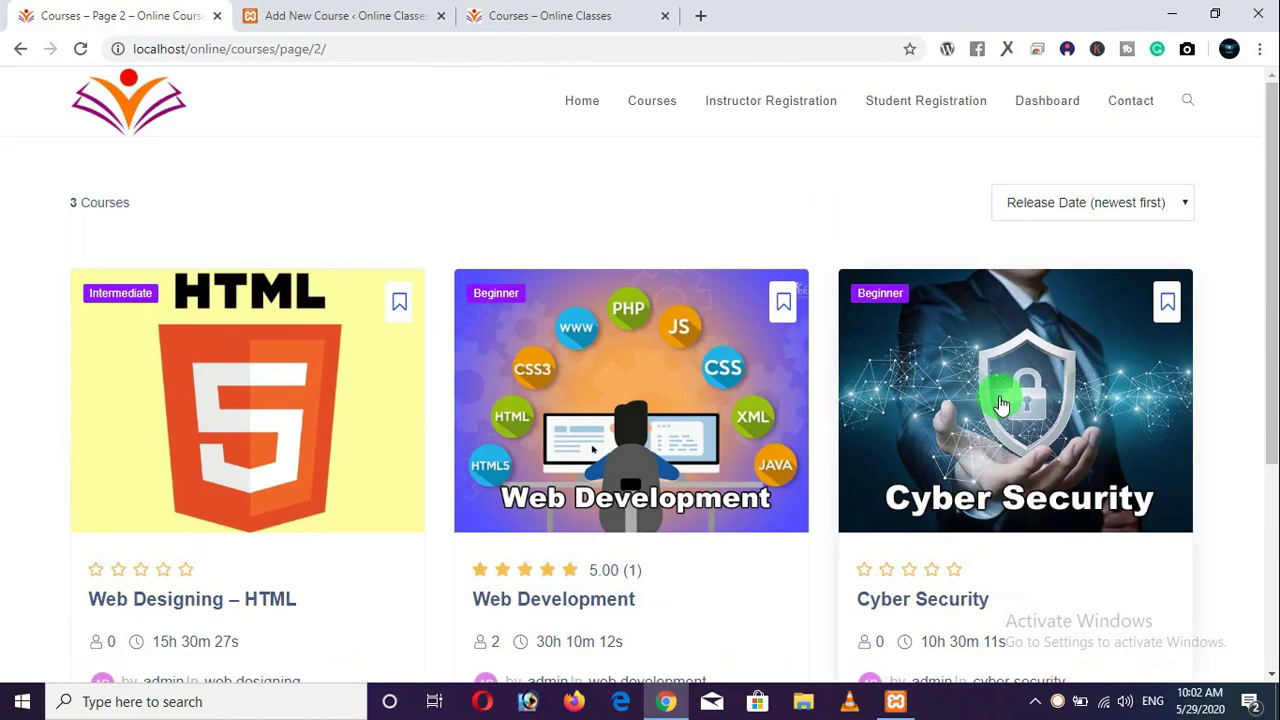
scroll(1000, 410, down, 1)
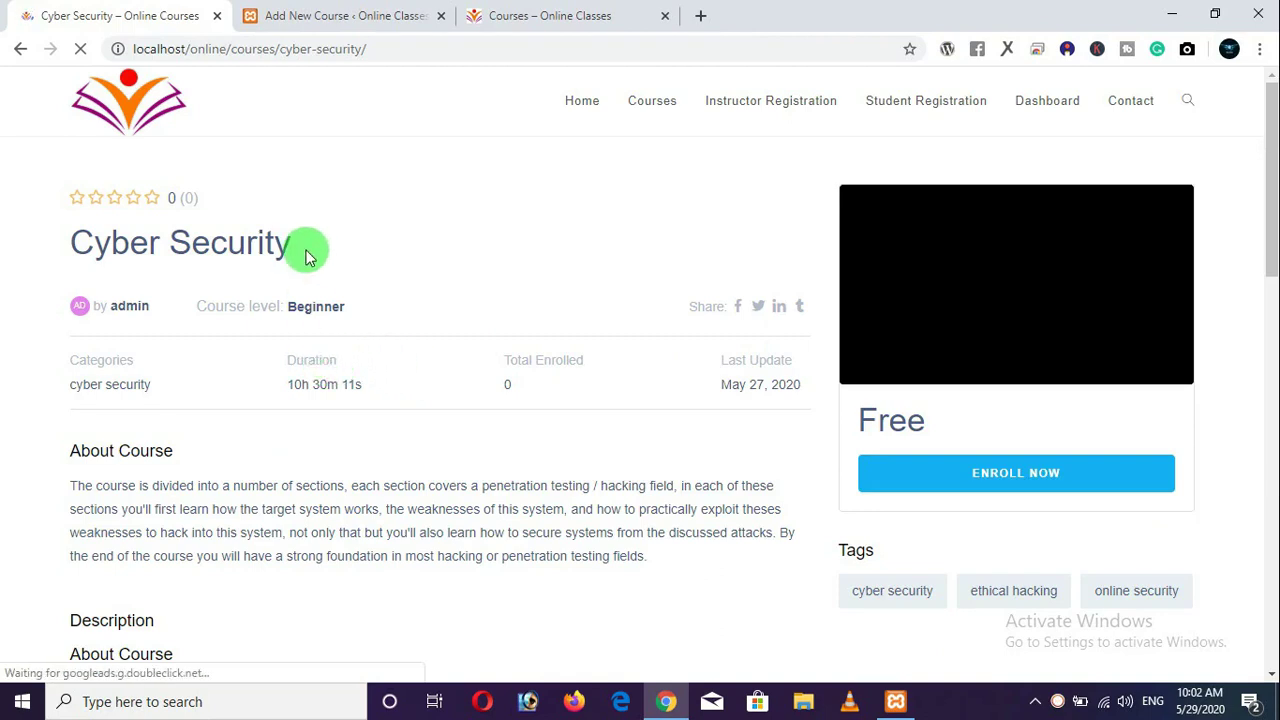
drag(238, 246, 85, 230)
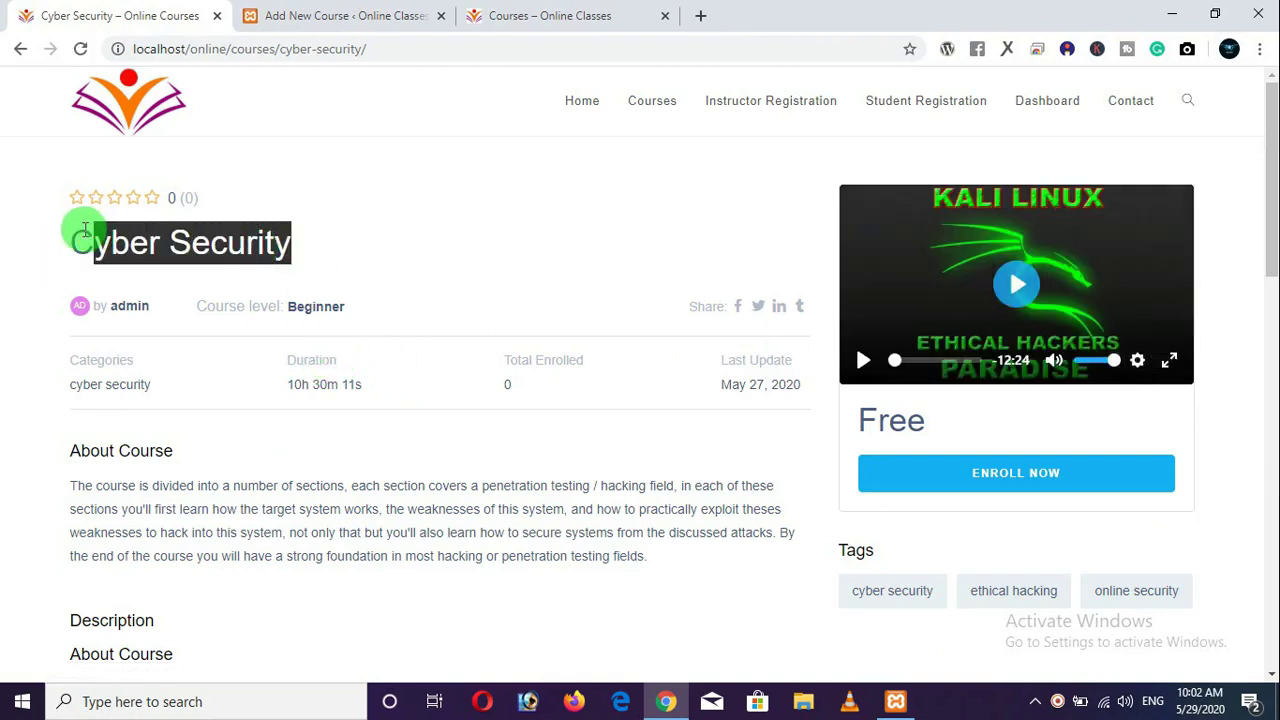
right_click(90, 228)
click(106, 243)
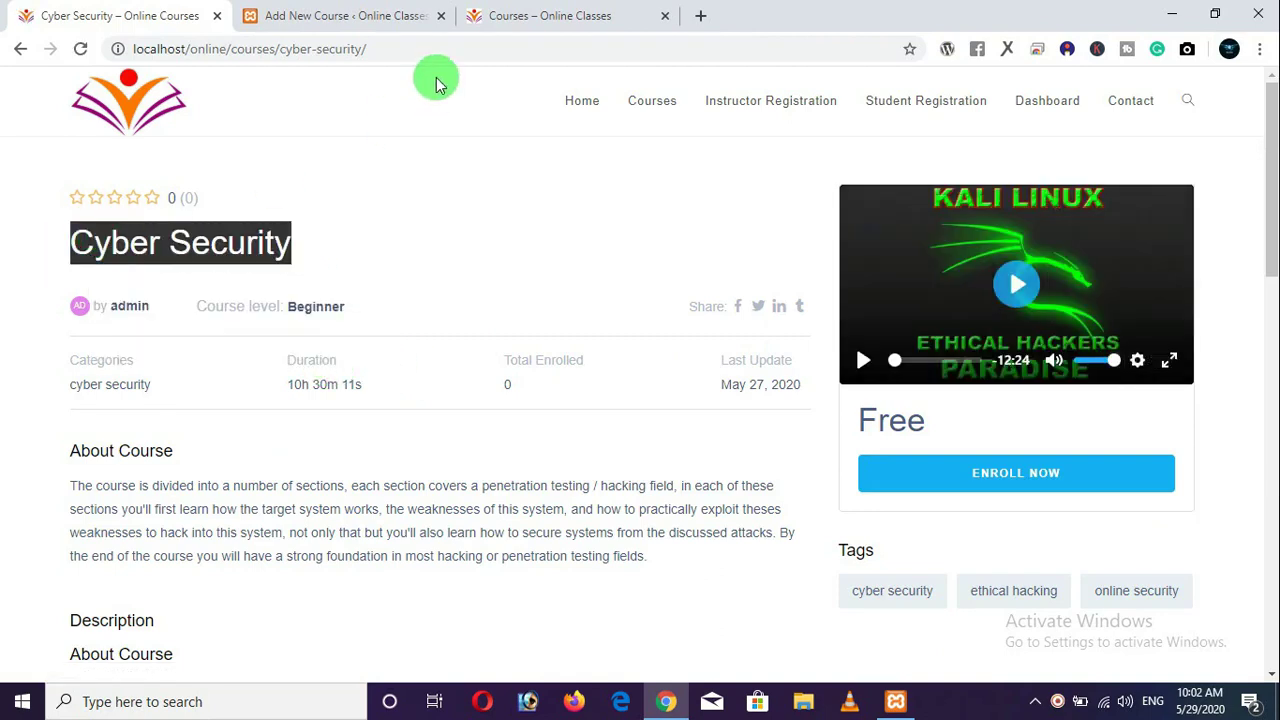
Paste 'Cyber Security' into the new course's title field.
click(340, 15)
click(325, 342)
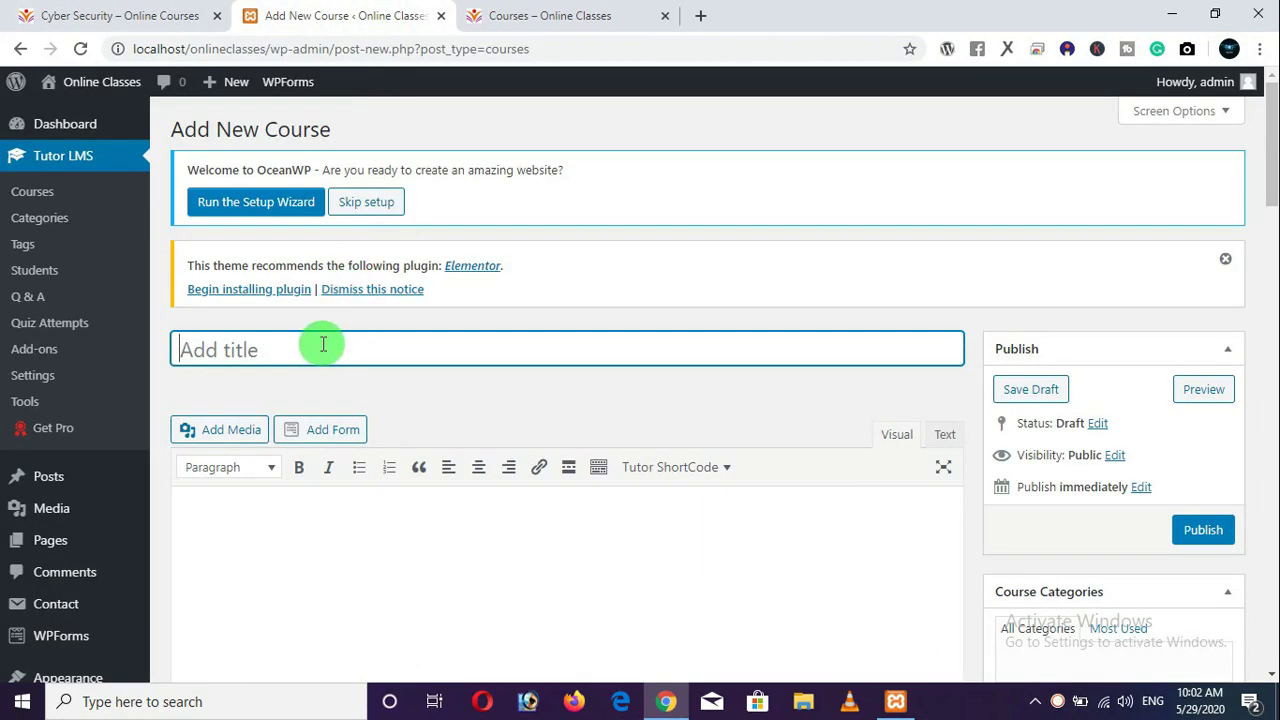
right_click(323, 347)
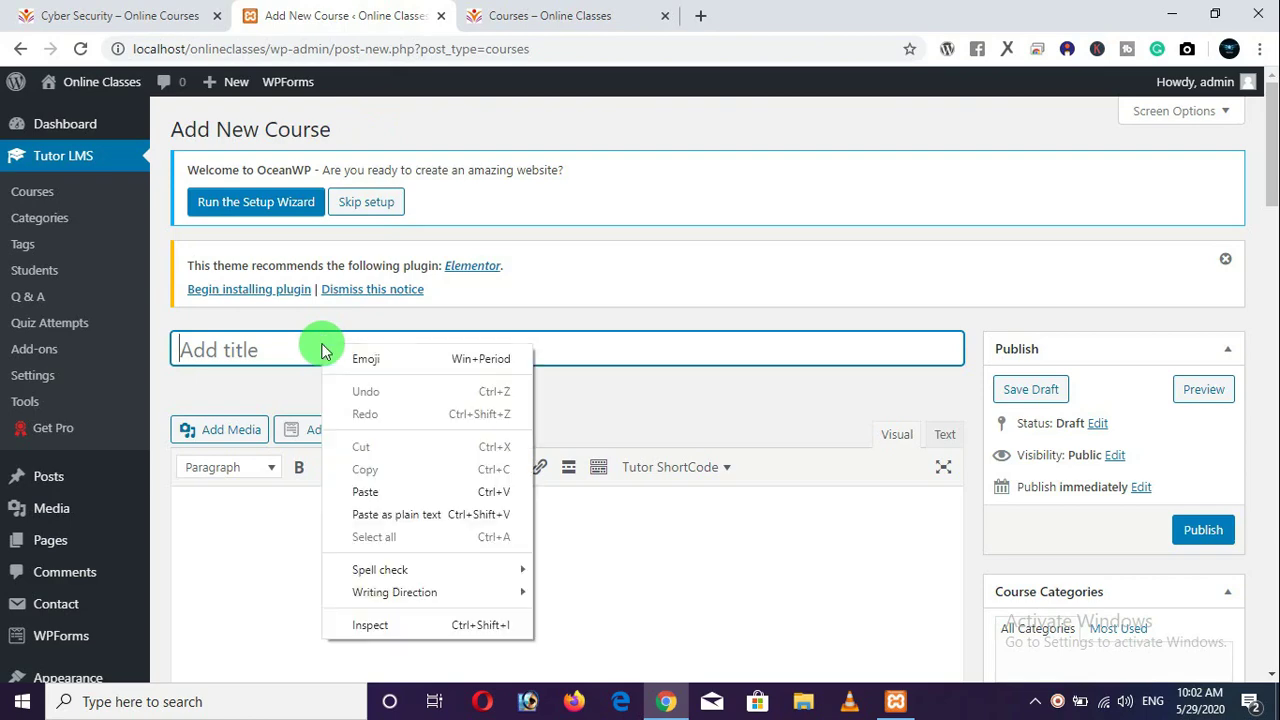
click(423, 491)
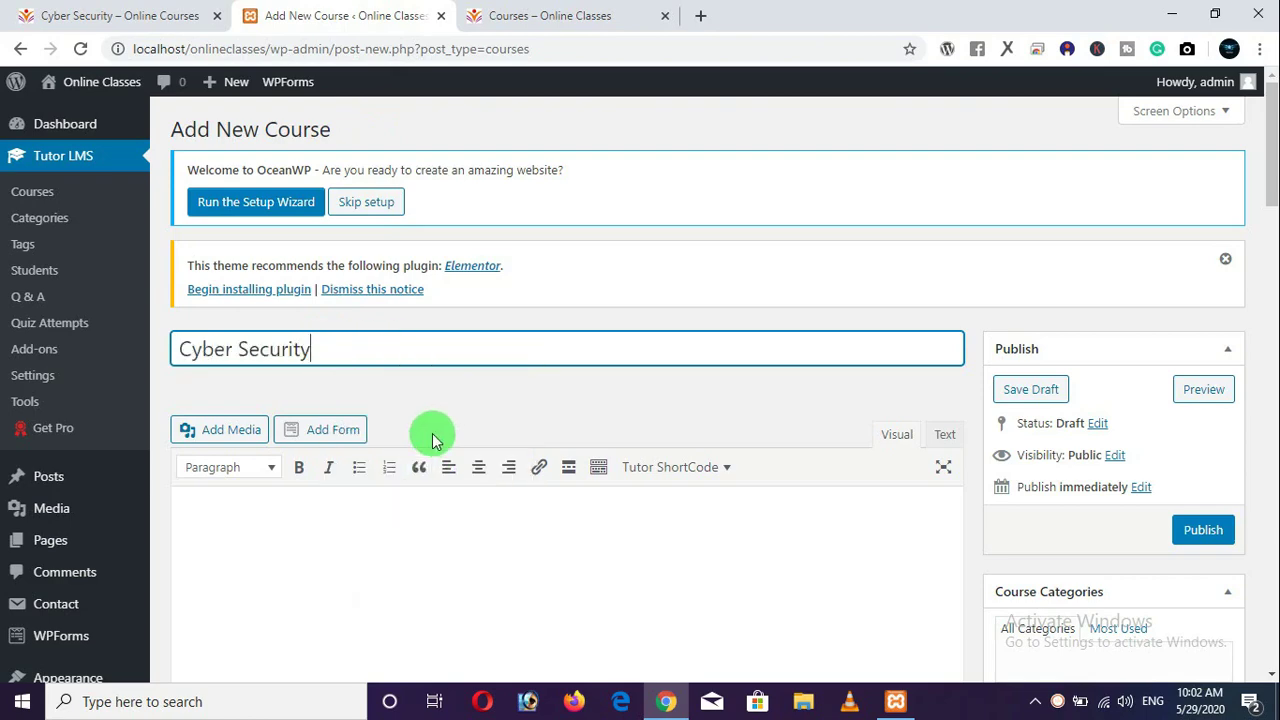
scroll(428, 434, down, 2)
click(420, 410)
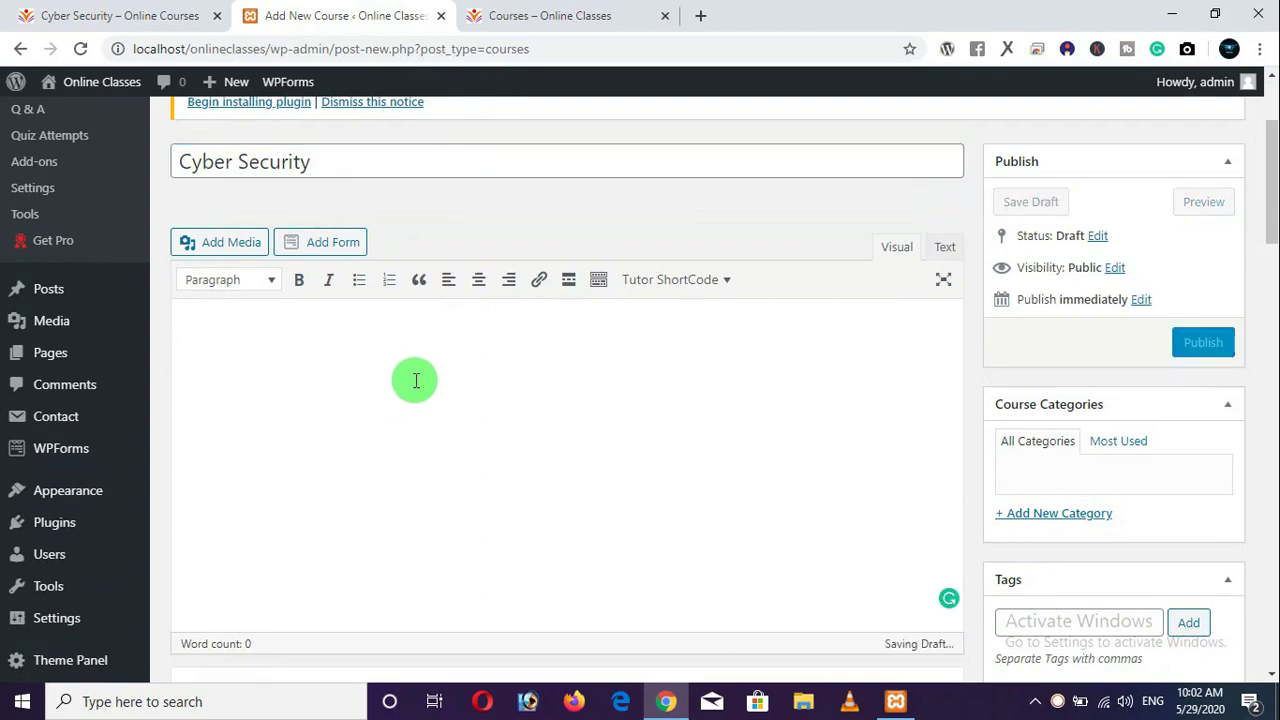
Copy the About Course and Description text from the reference Cyber Security page.
scroll(414, 374, down, 1)
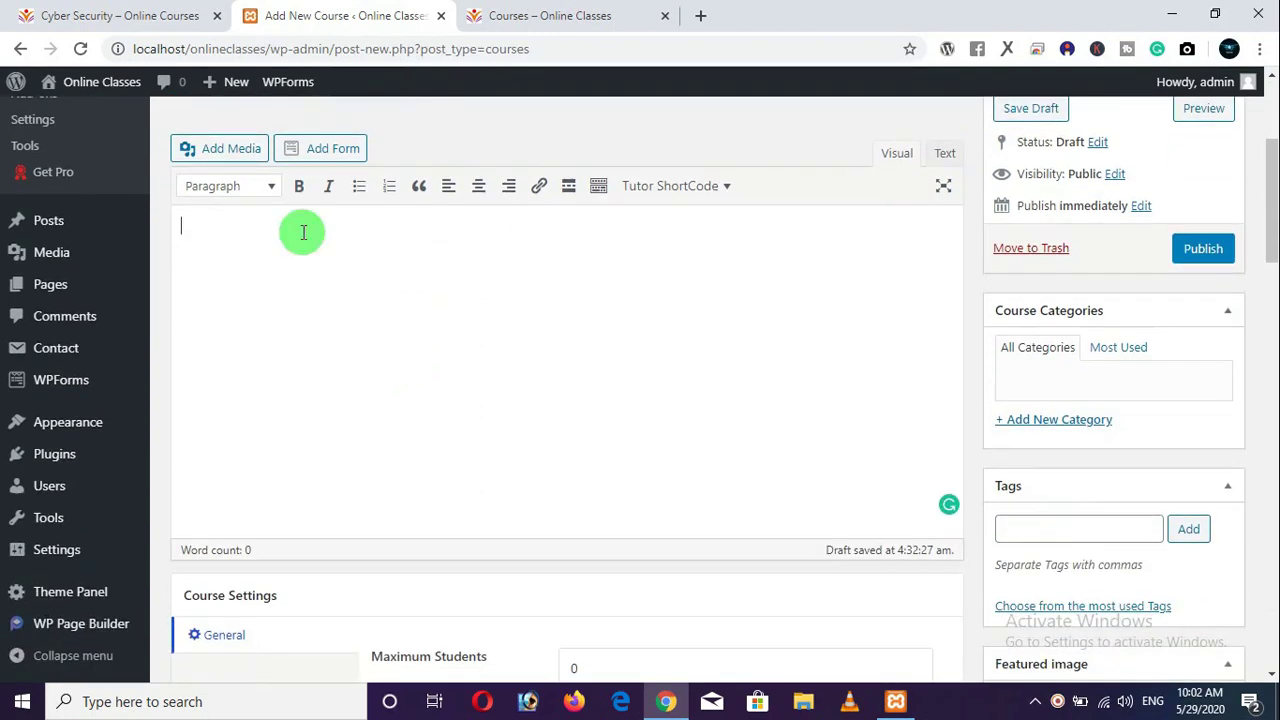
click(143, 31)
scroll(200, 271, down, 2)
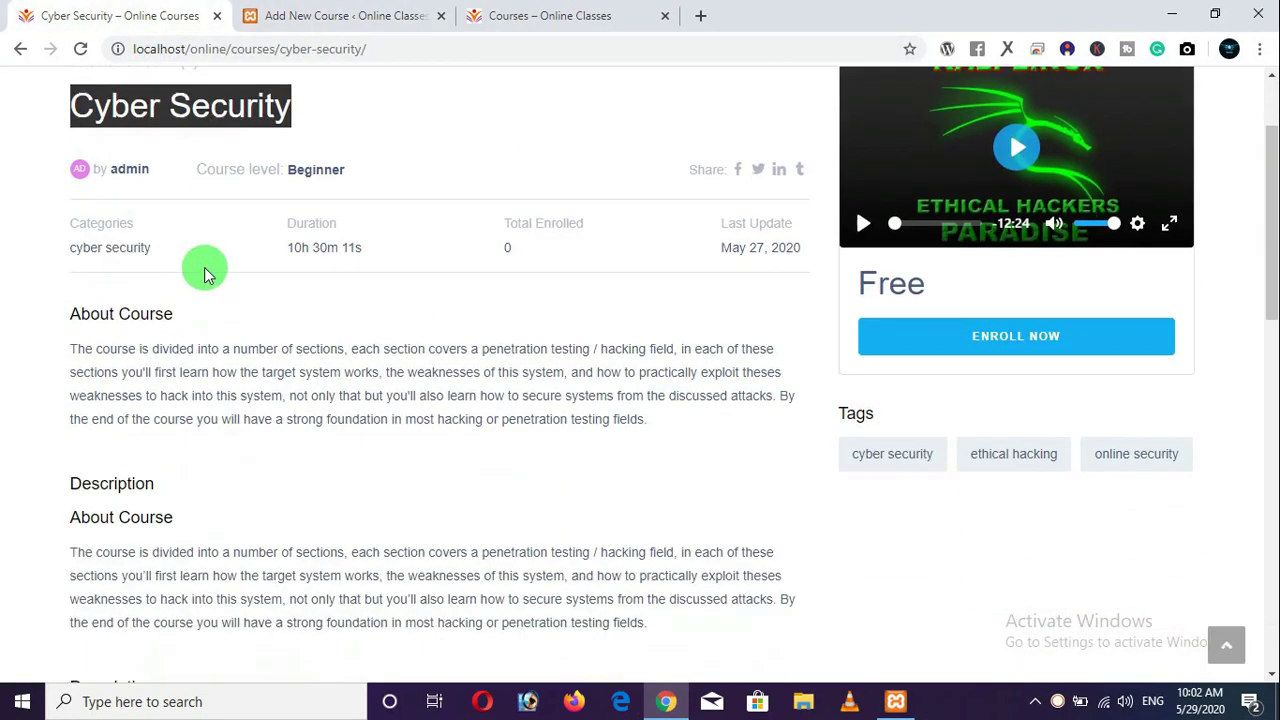
drag(71, 263, 674, 485)
scroll(286, 406, down, 2)
scroll(294, 397, down, 2)
right_click(512, 424)
click(530, 432)
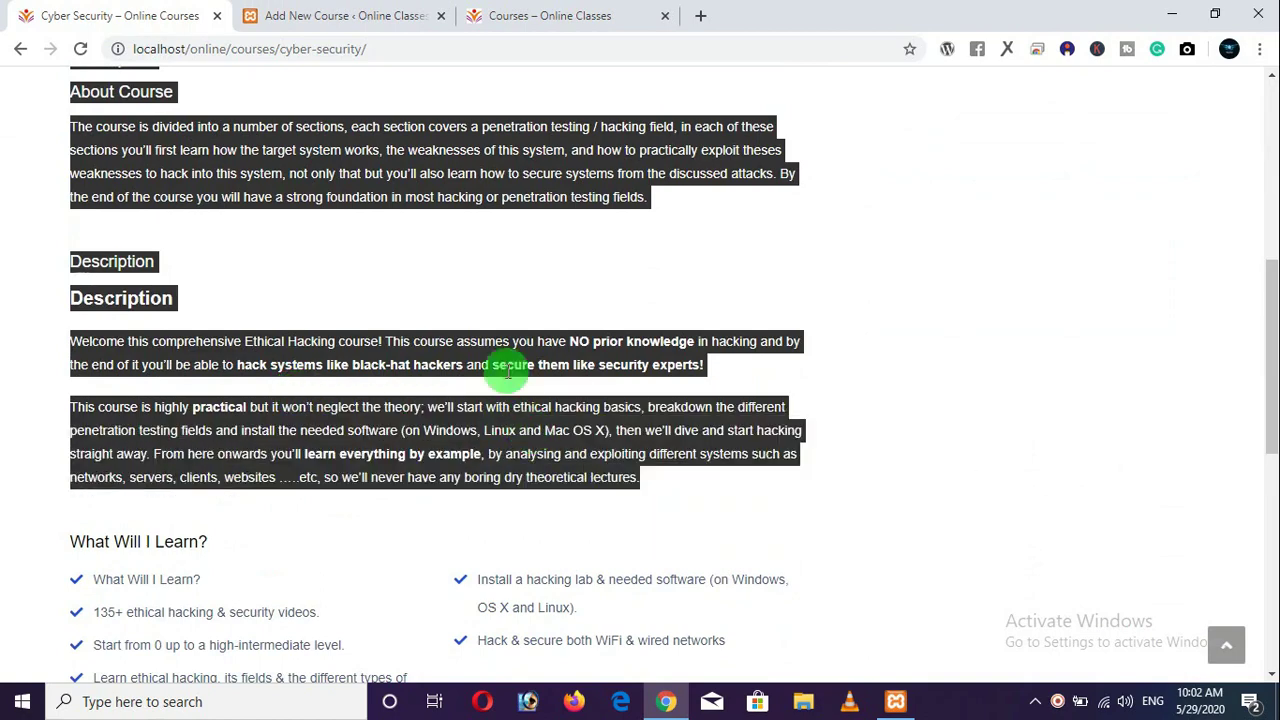
Paste the text into the new course description and delete the duplicated About Course block.
click(388, 14)
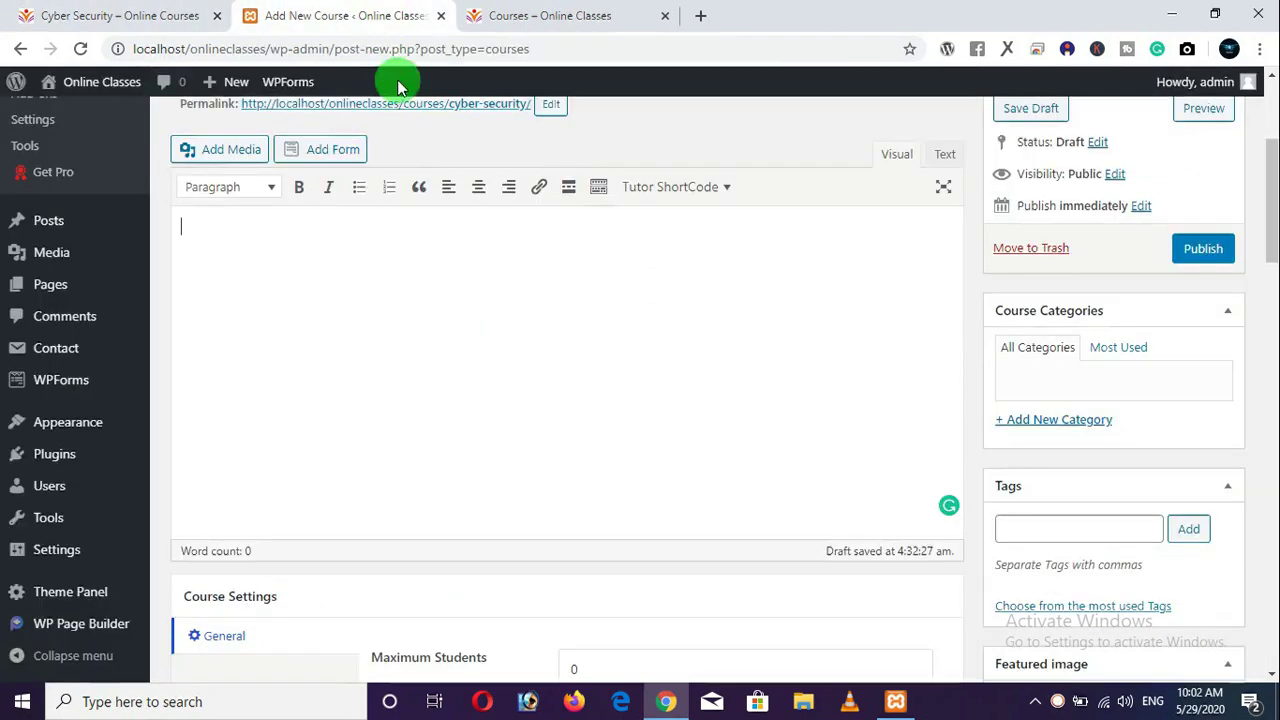
right_click(348, 247)
click(400, 386)
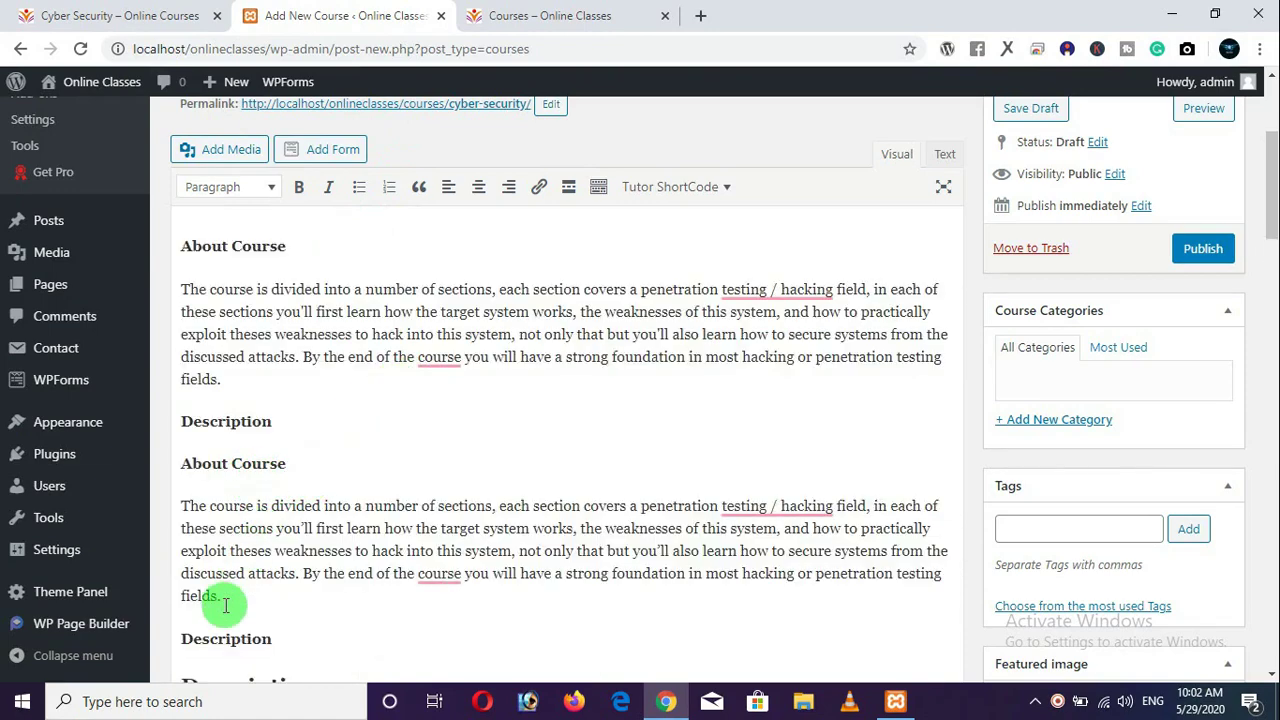
drag(222, 597, 159, 461)
key(BackSpace)
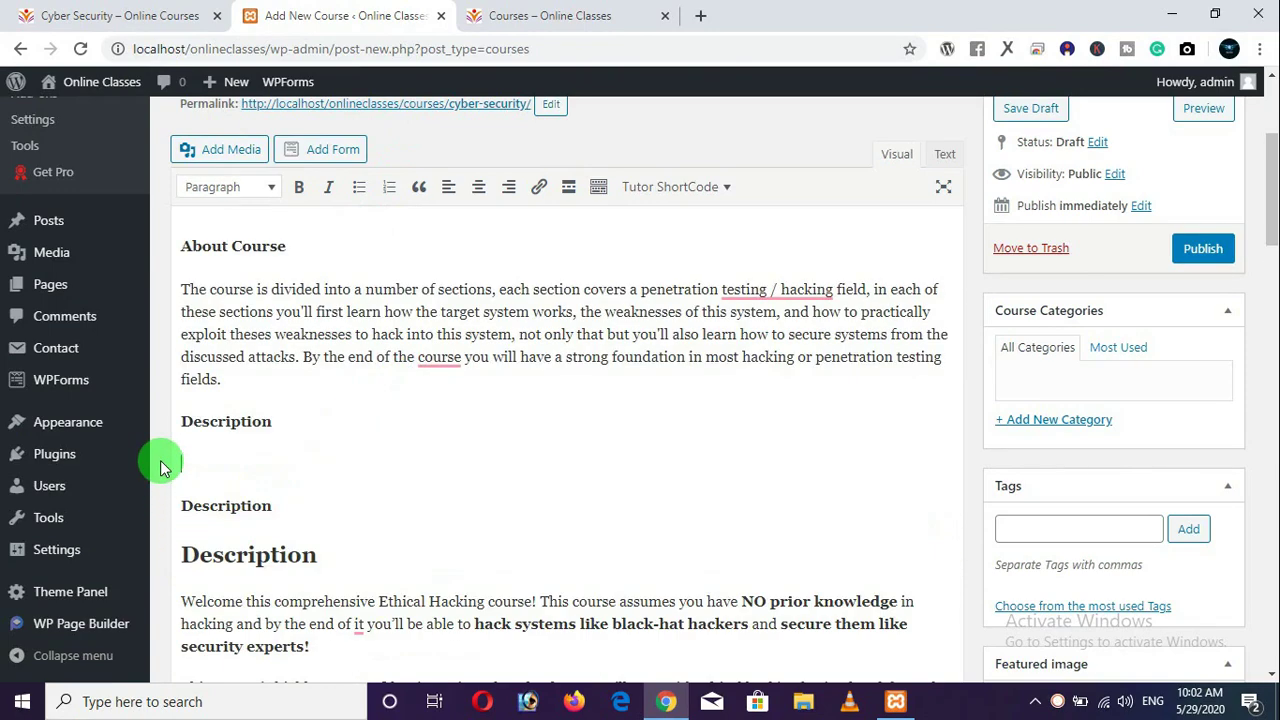
key(BackSpace)
key(BackSpace)
key(BackSpace)
key(BackSpace)
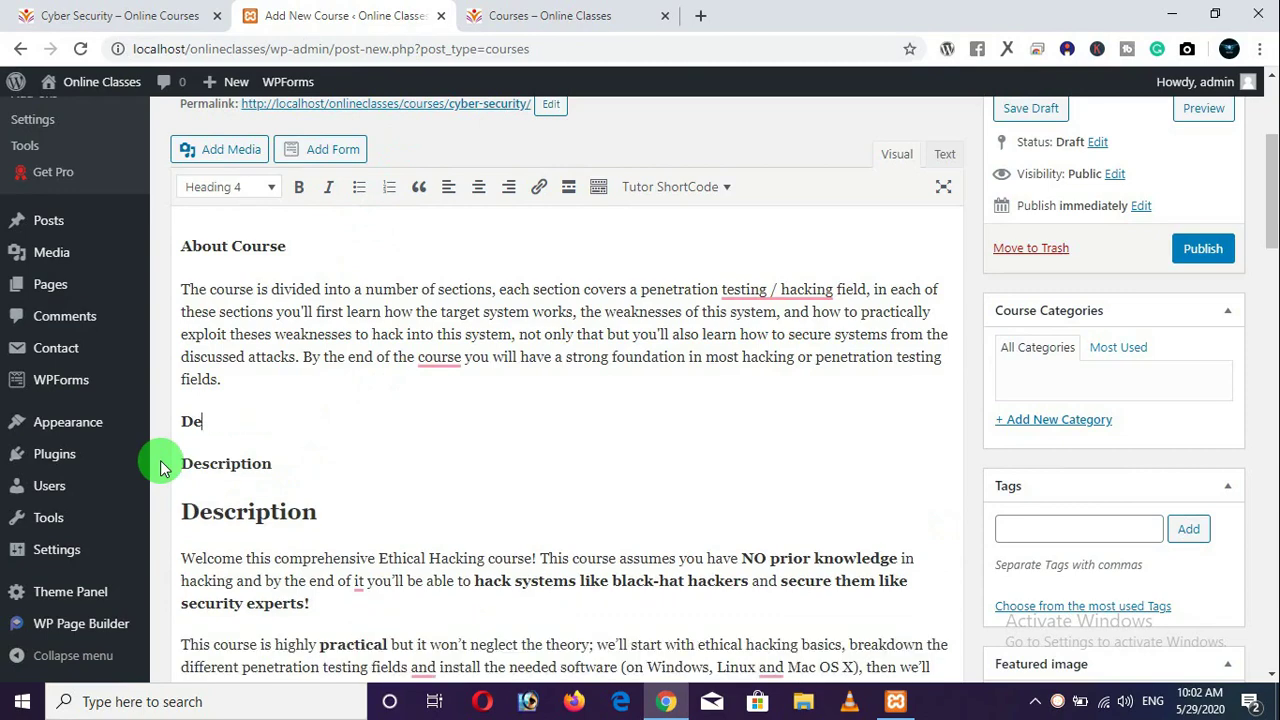
key(BackSpace)
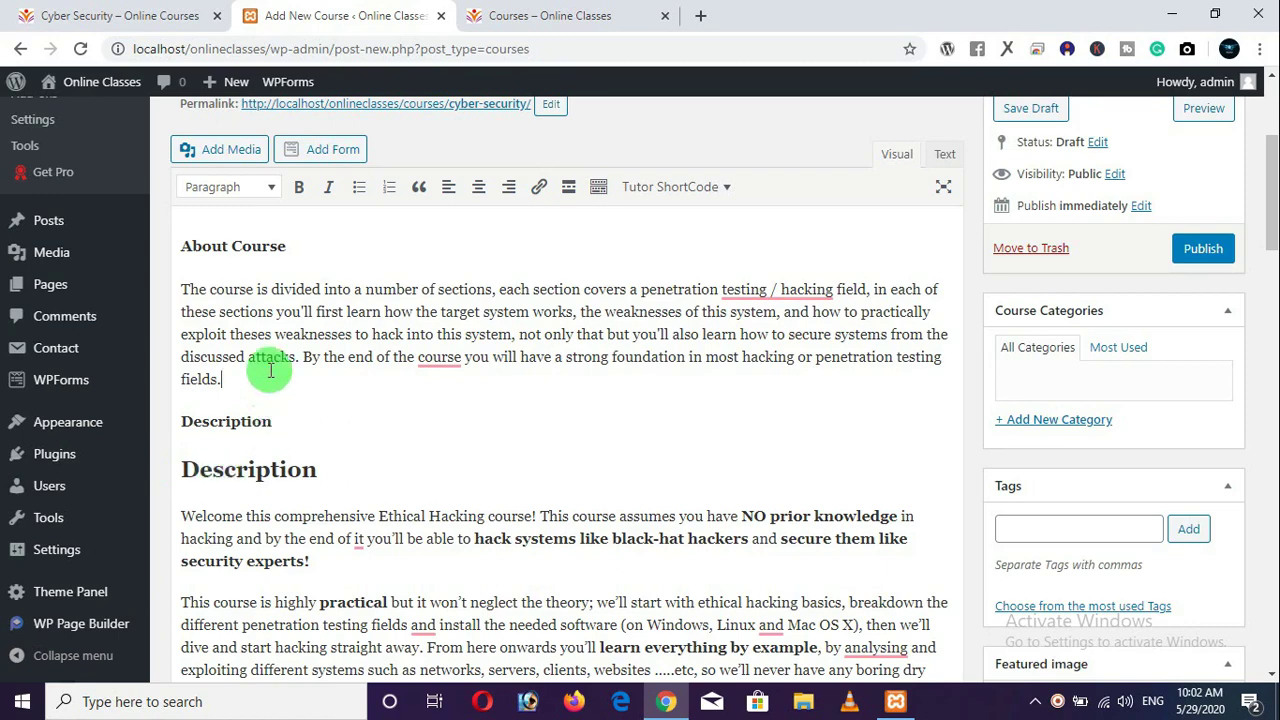
Try bold and italic on the word 'divided', then remove both formats.
drag(288, 246, 166, 246)
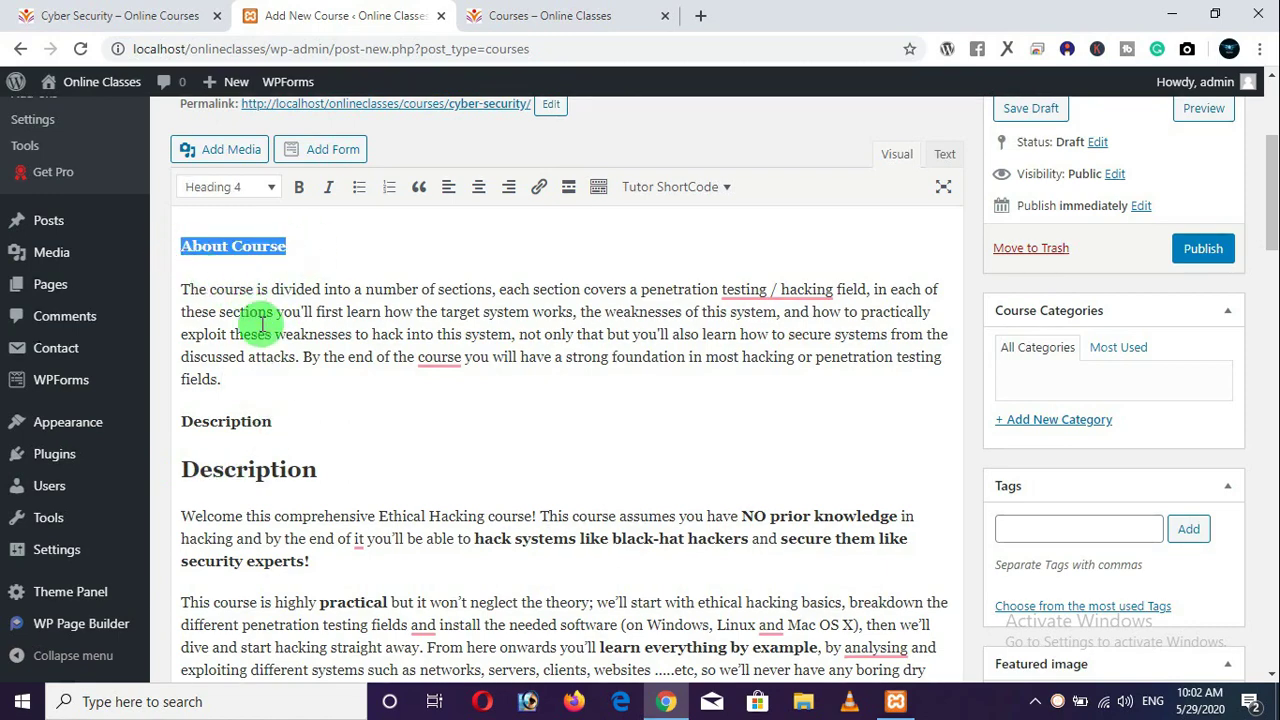
scroll(265, 330, up, 1)
click(299, 280)
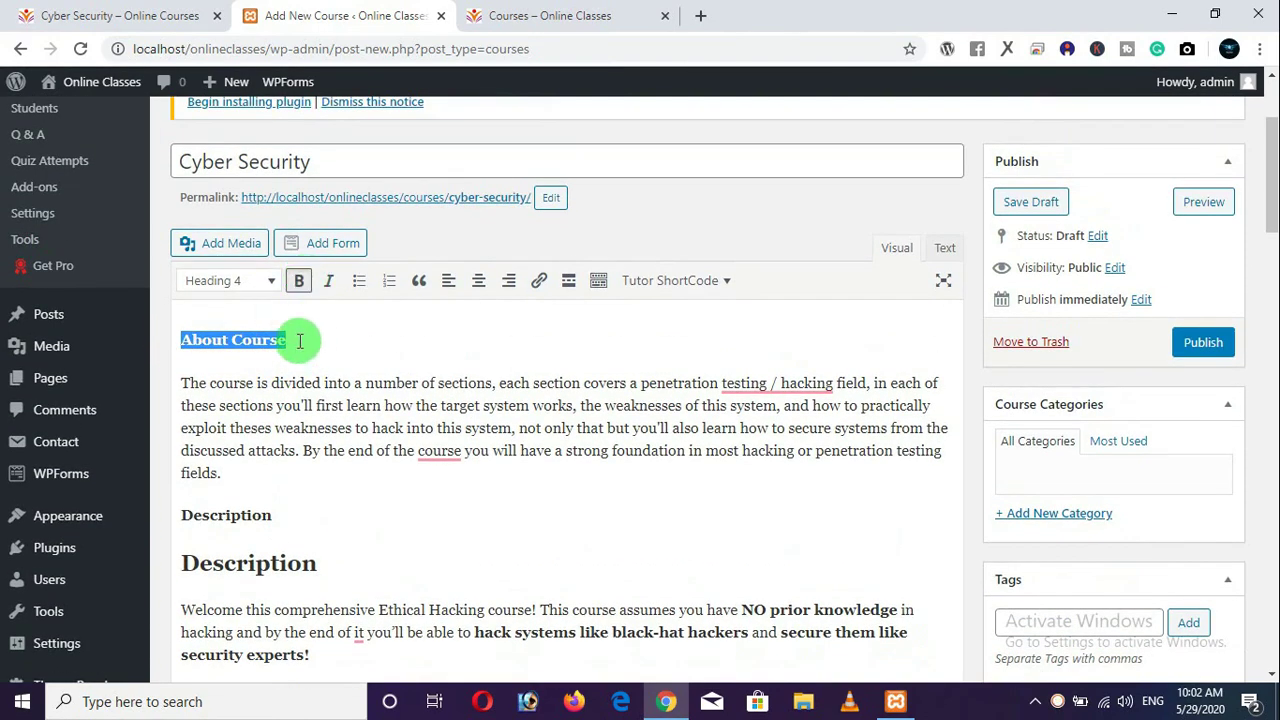
click(294, 343)
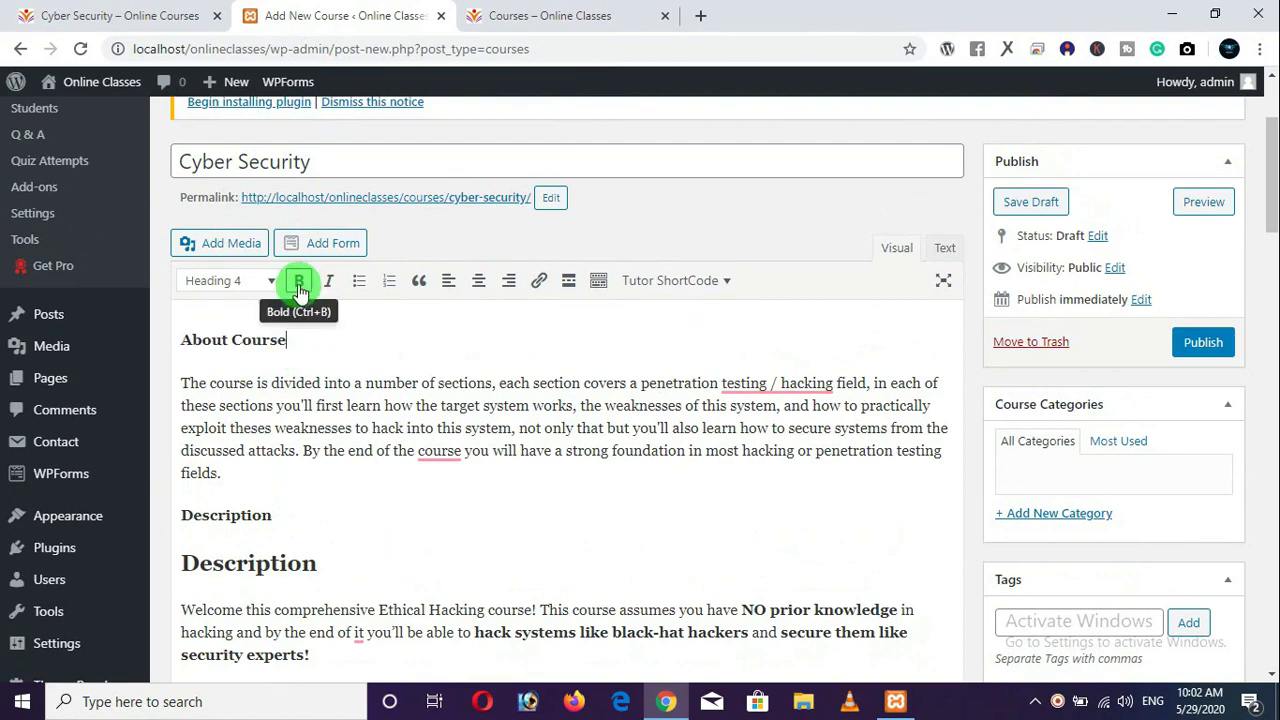
drag(290, 340, 126, 343)
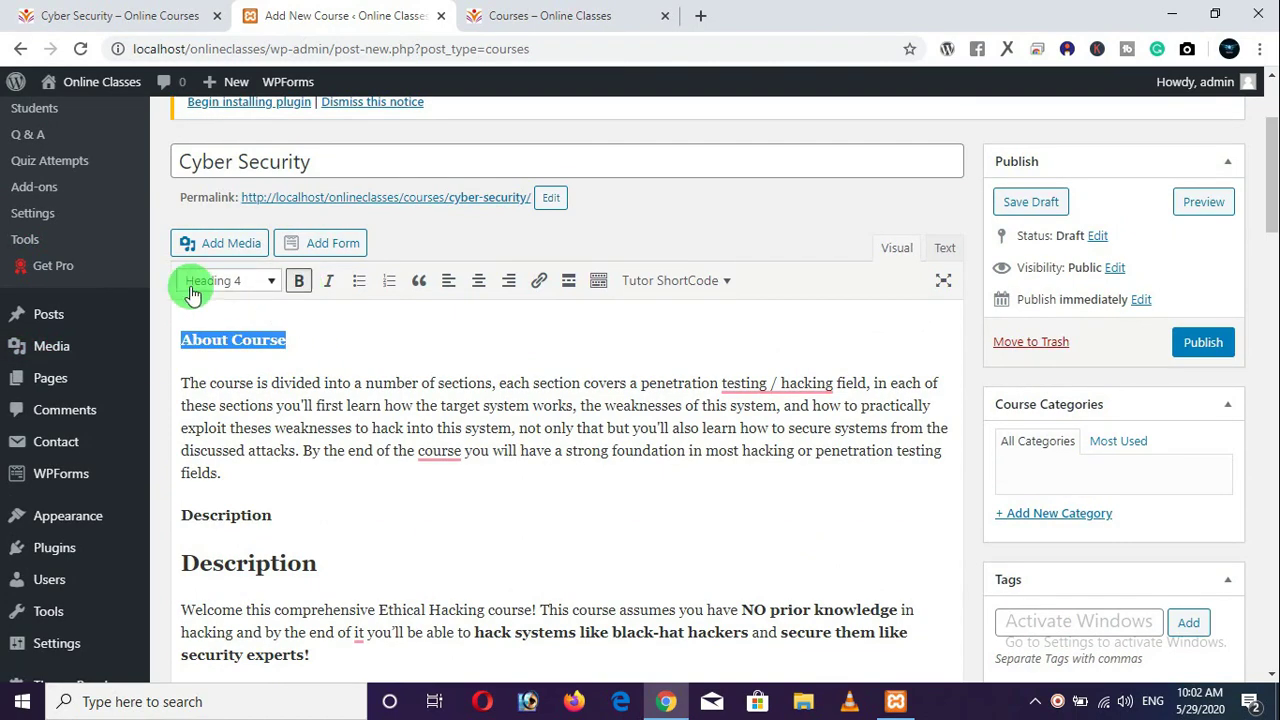
click(314, 346)
mouse_move(320, 383)
mouse_down()
mouse_move(266, 382)
mouse_move(308, 383)
mouse_up()
click(297, 280)
click(327, 403)
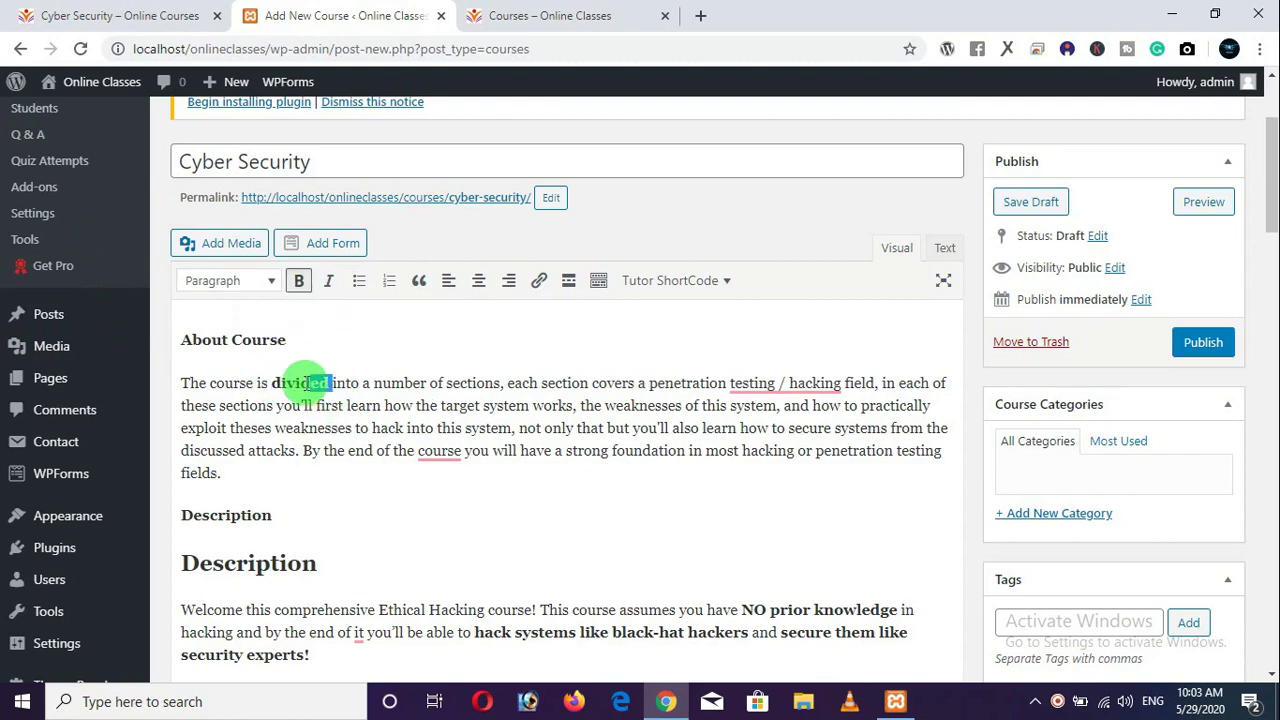
click(329, 284)
click(329, 284)
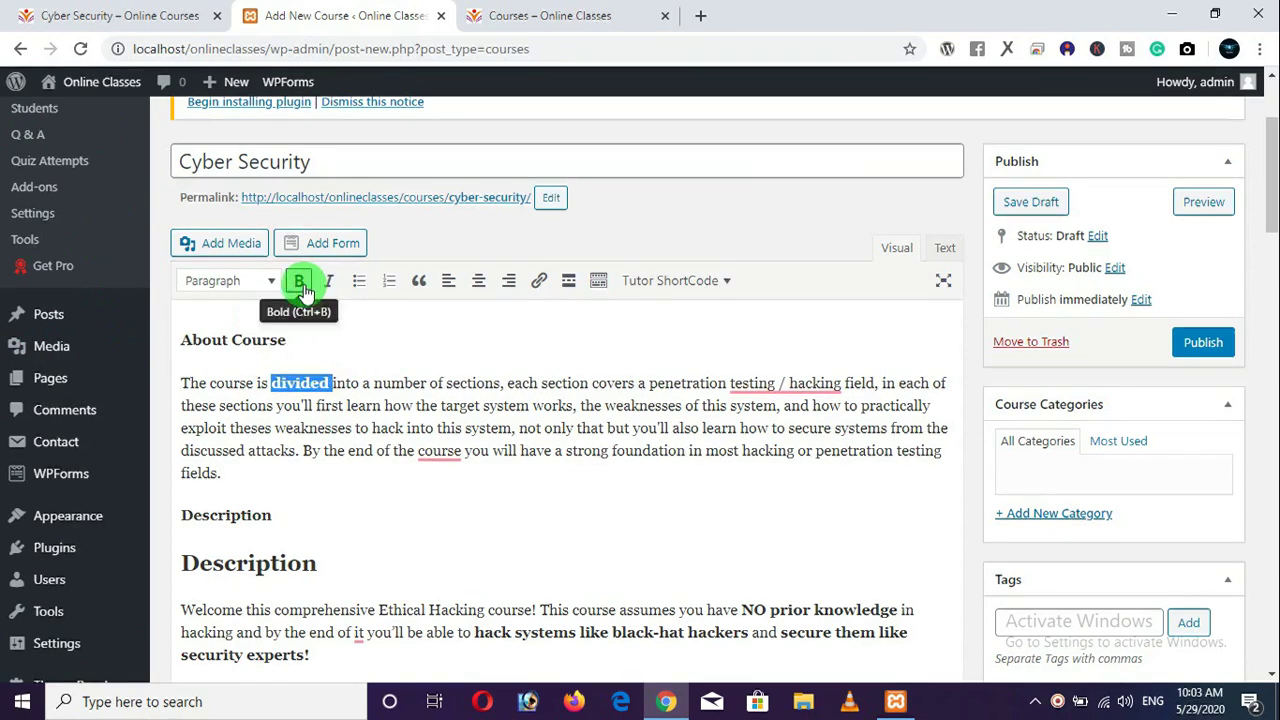
click(299, 281)
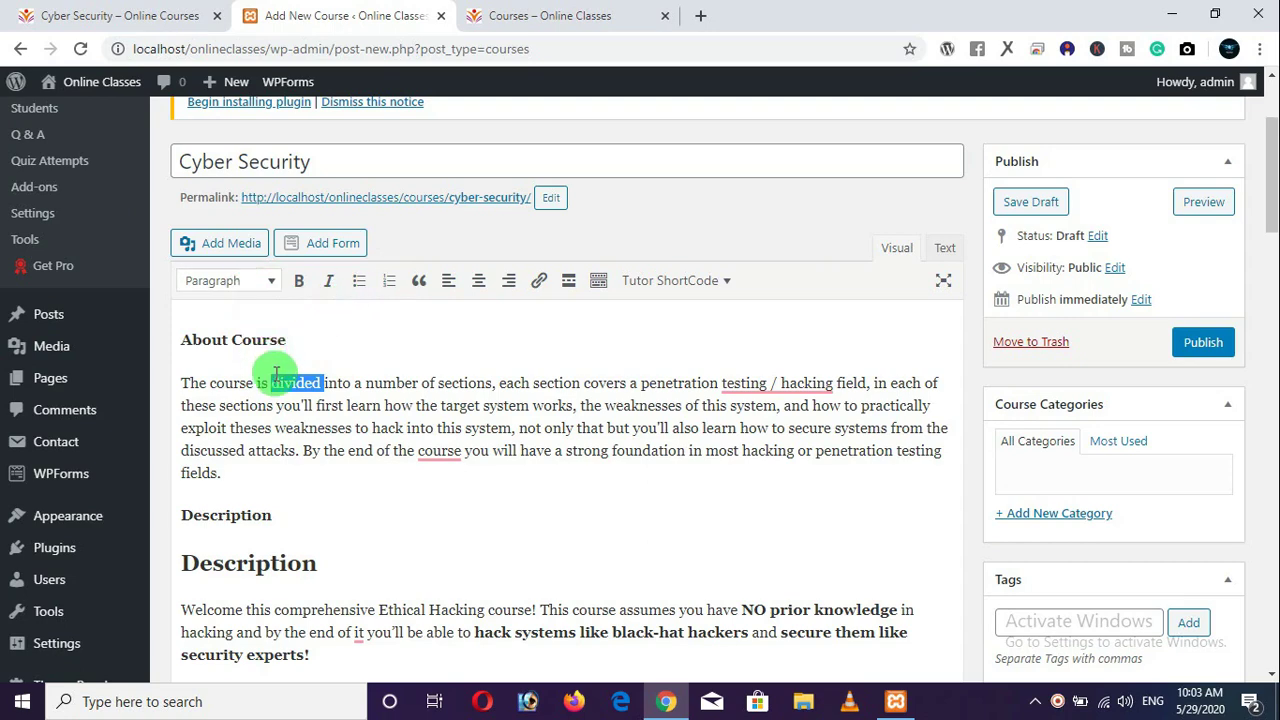
Format the About Course line as Heading 3, after briefly trying Heading 1.
click(272, 284)
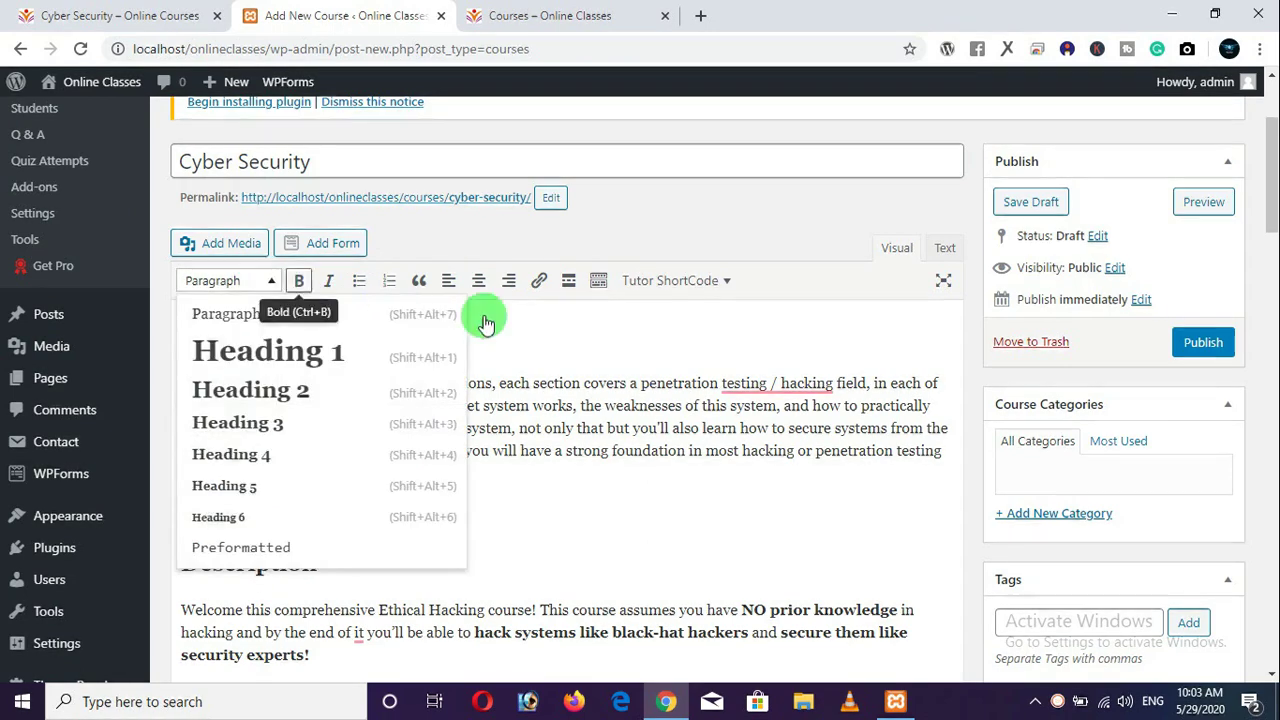
click(586, 323)
drag(341, 355, 172, 338)
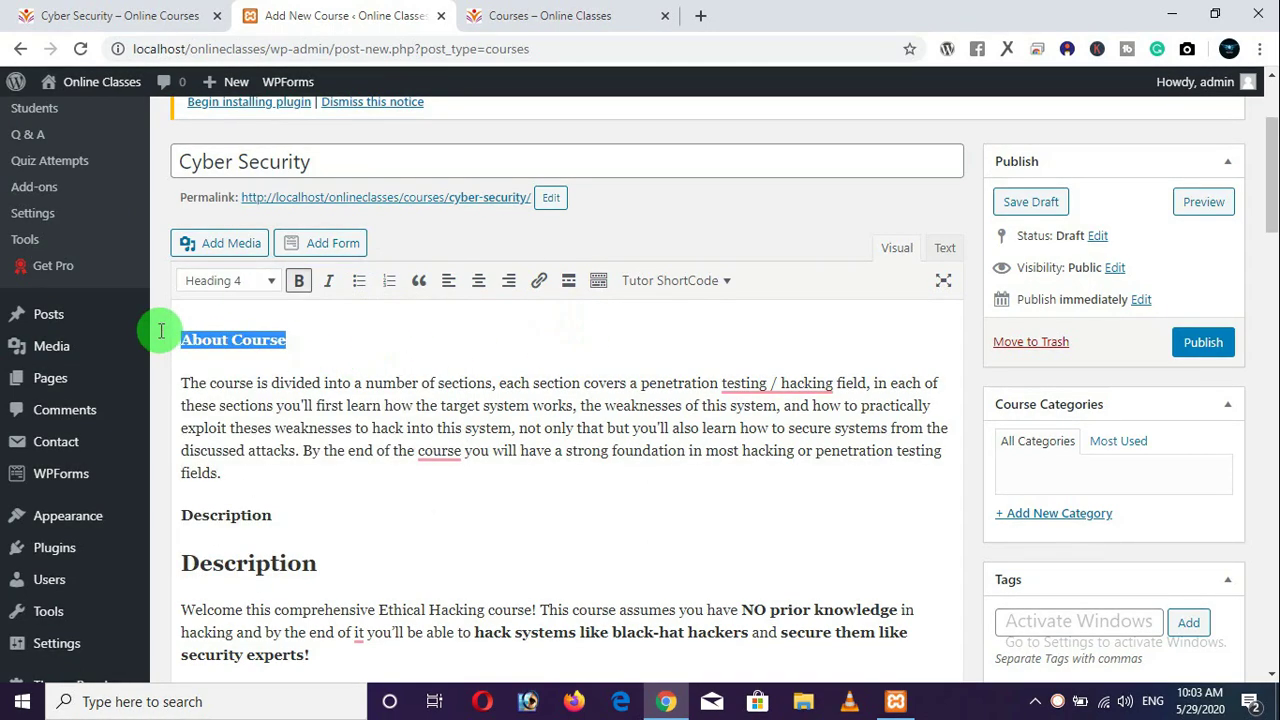
click(260, 284)
click(240, 350)
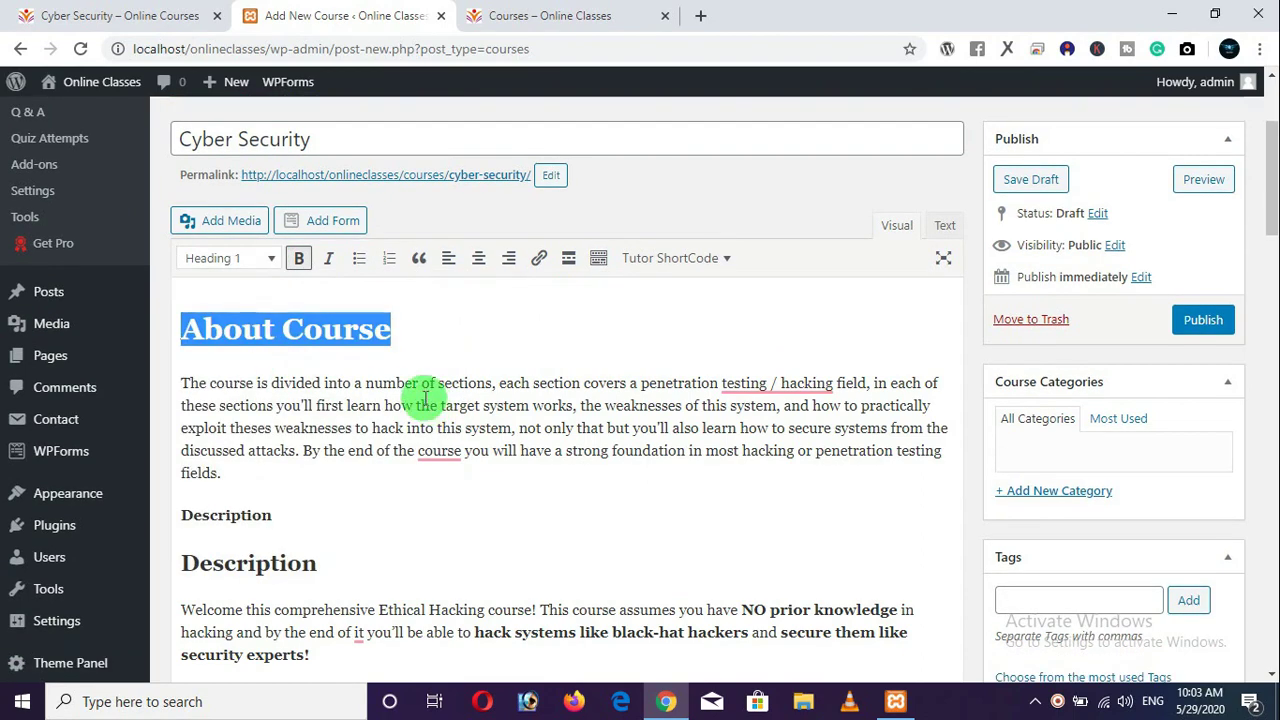
drag(410, 353, 178, 335)
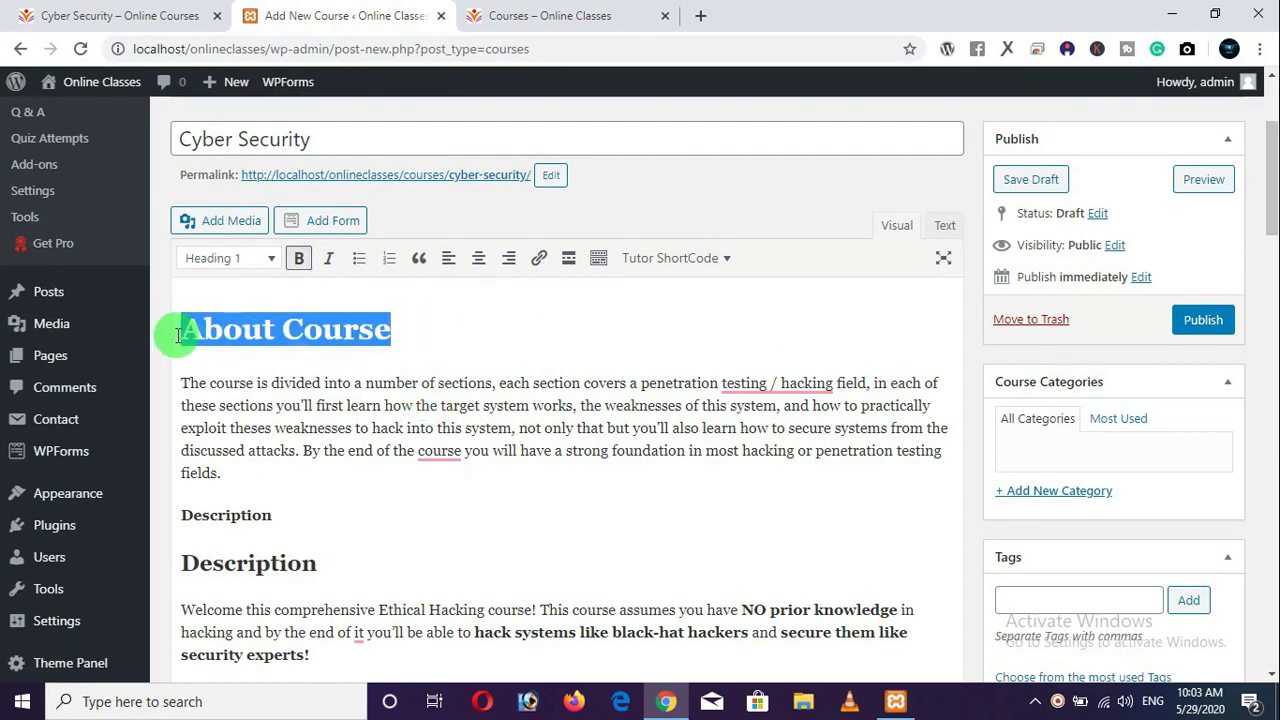
click(262, 258)
click(254, 408)
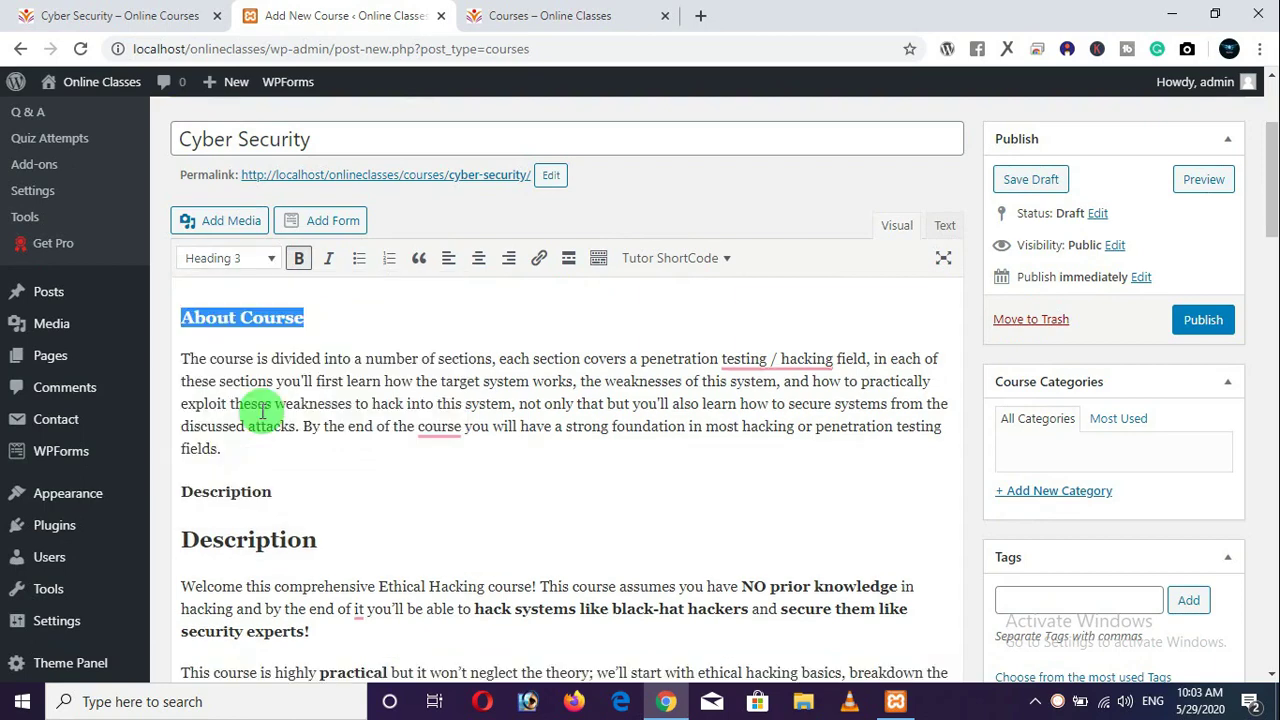
click(322, 322)
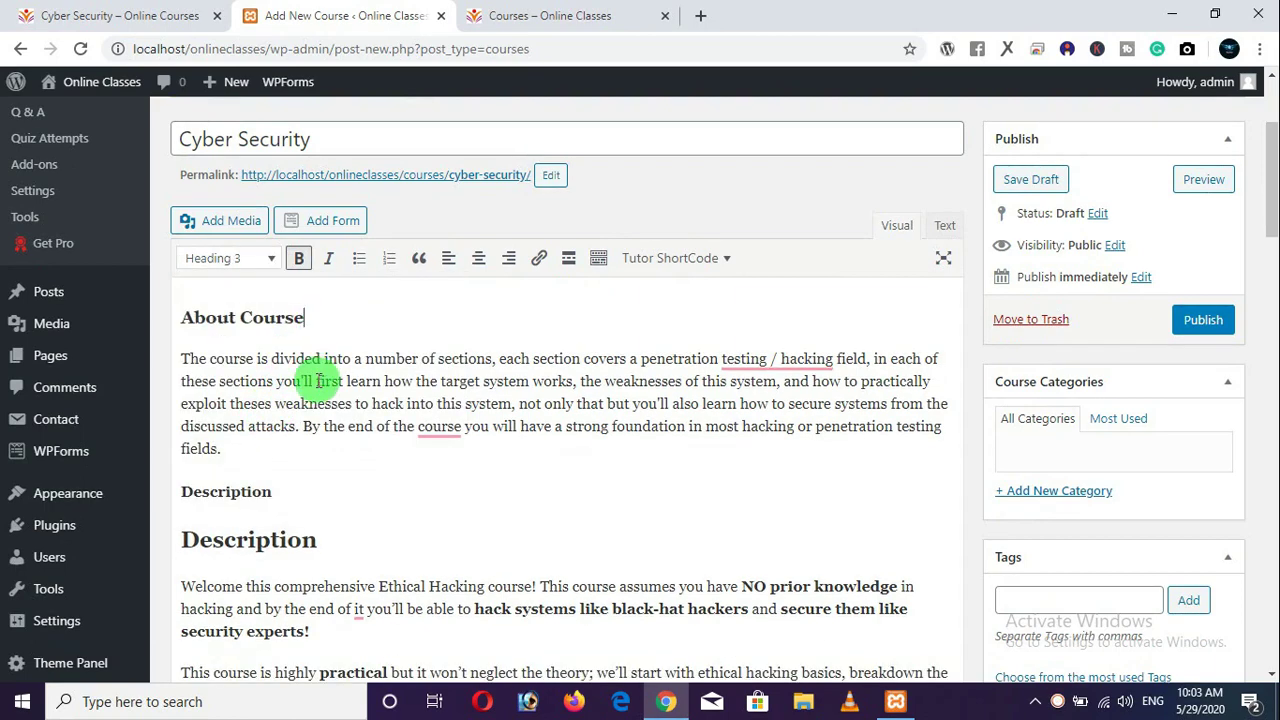
Check the description's HTML in the Text view, then return to the Visual view.
click(942, 226)
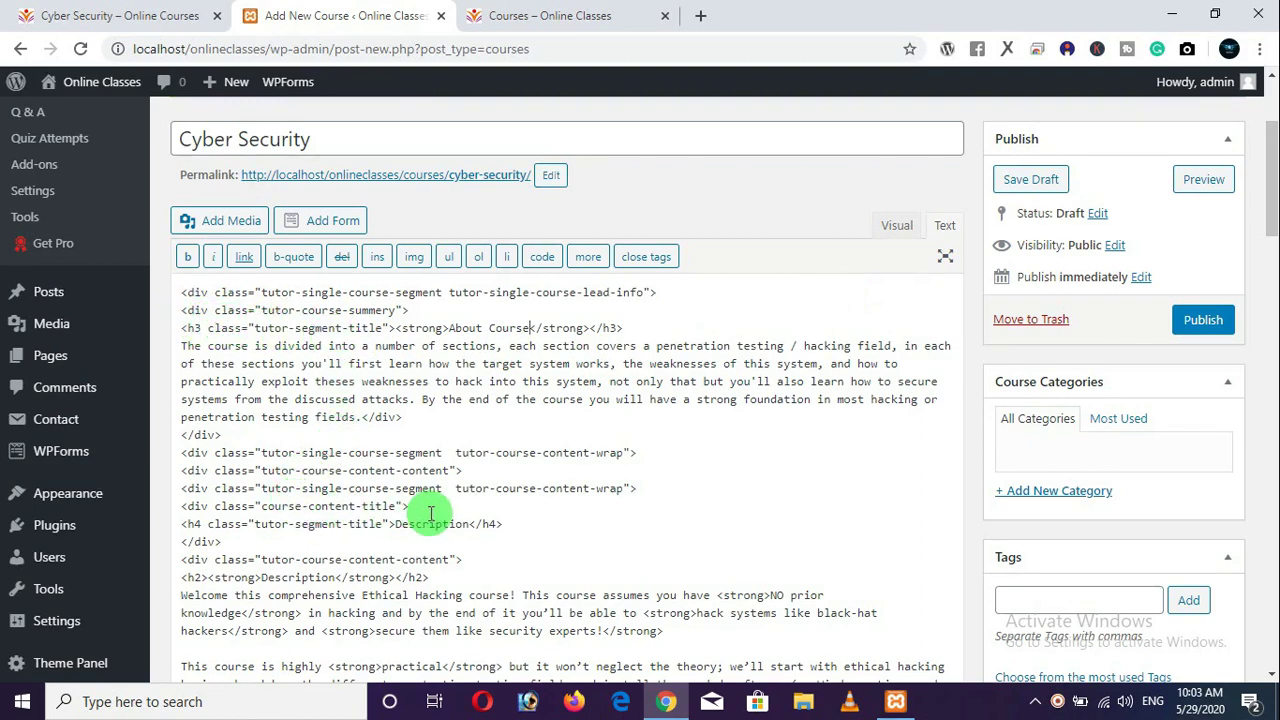
scroll(440, 505, up, 2)
scroll(475, 498, down, 2)
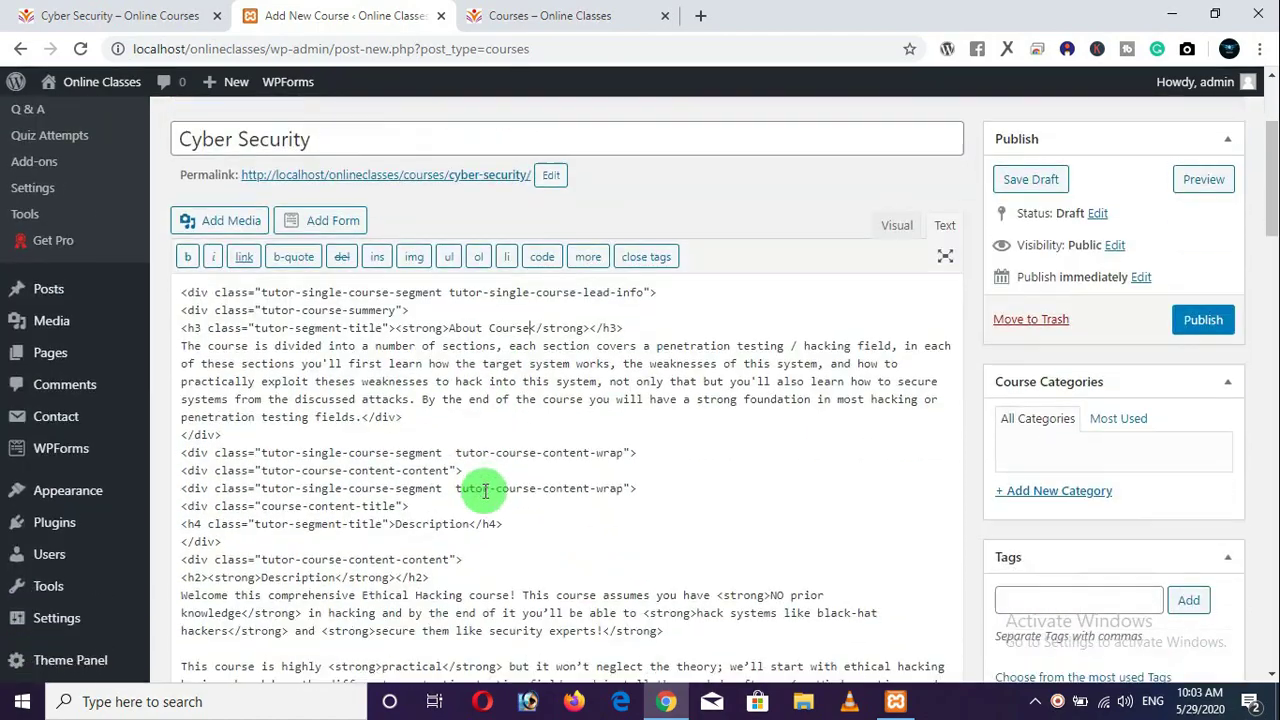
click(895, 227)
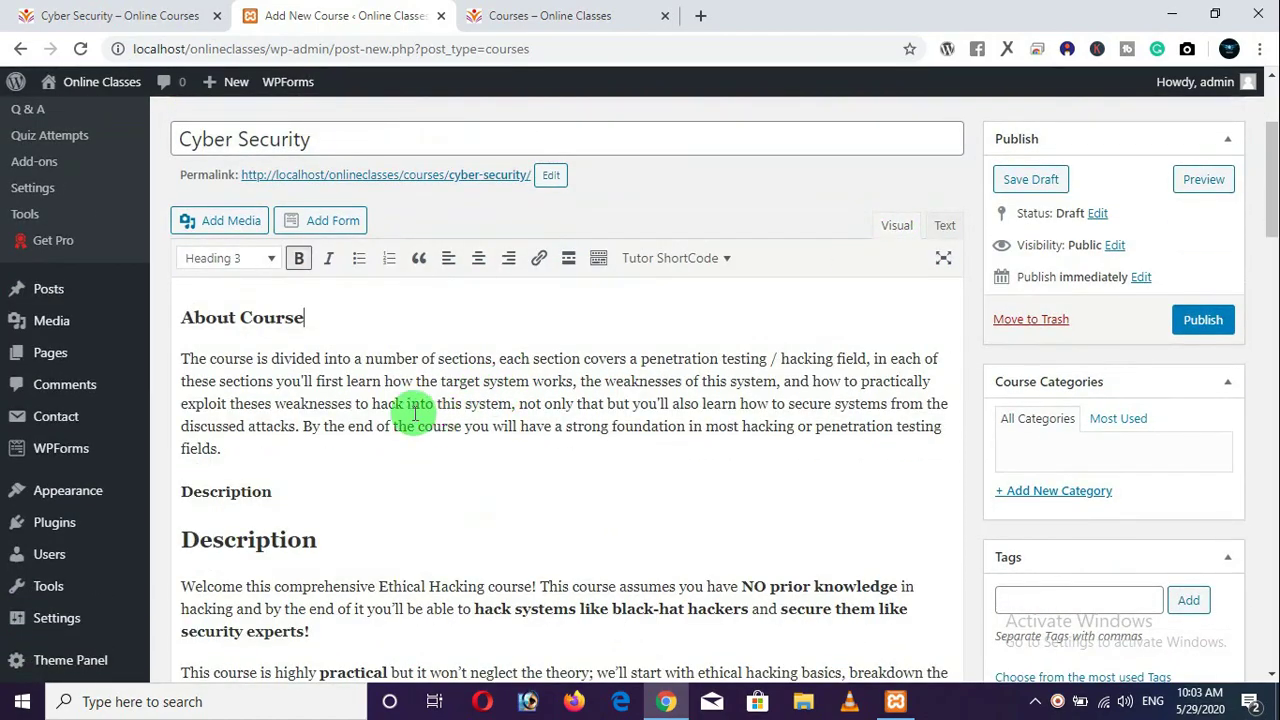
scroll(450, 405, down, 2)
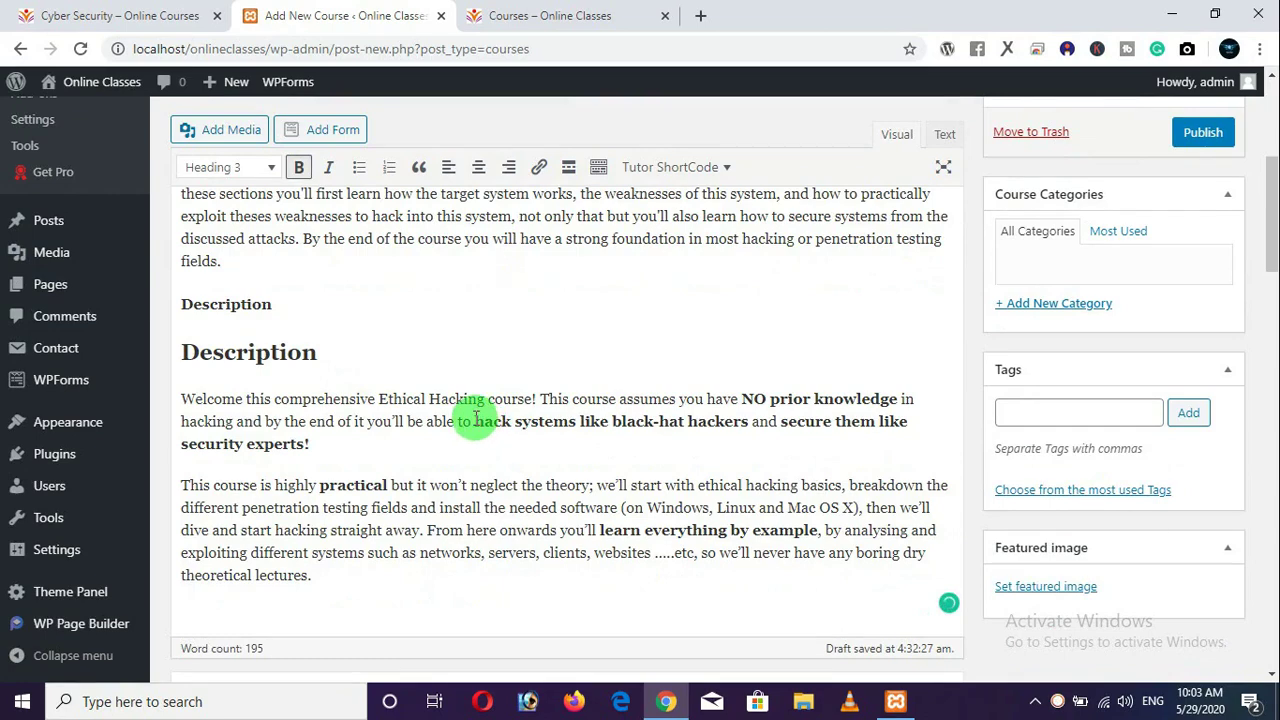
Accept Grammarly fixes: commas in 'Linux, and', 'fields, and', 'the course,' and spelling 'analyzing'.
drag(475, 421, 750, 423)
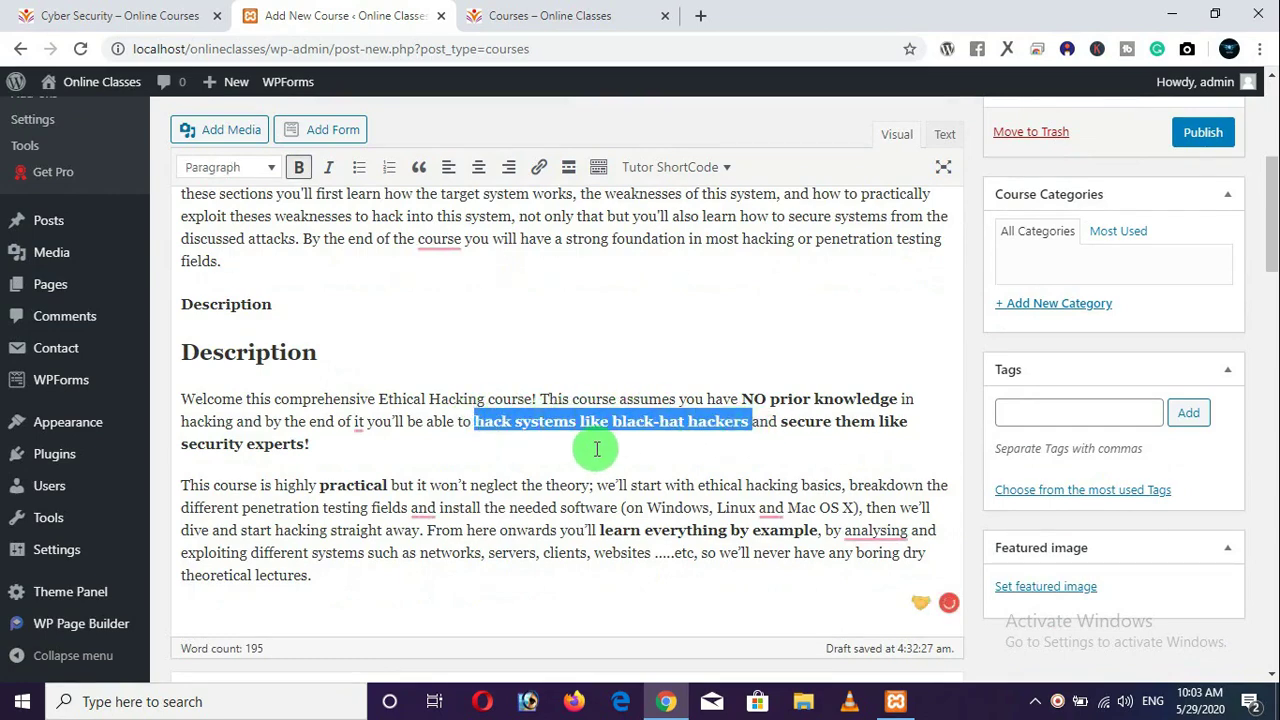
mouse_move(770, 510)
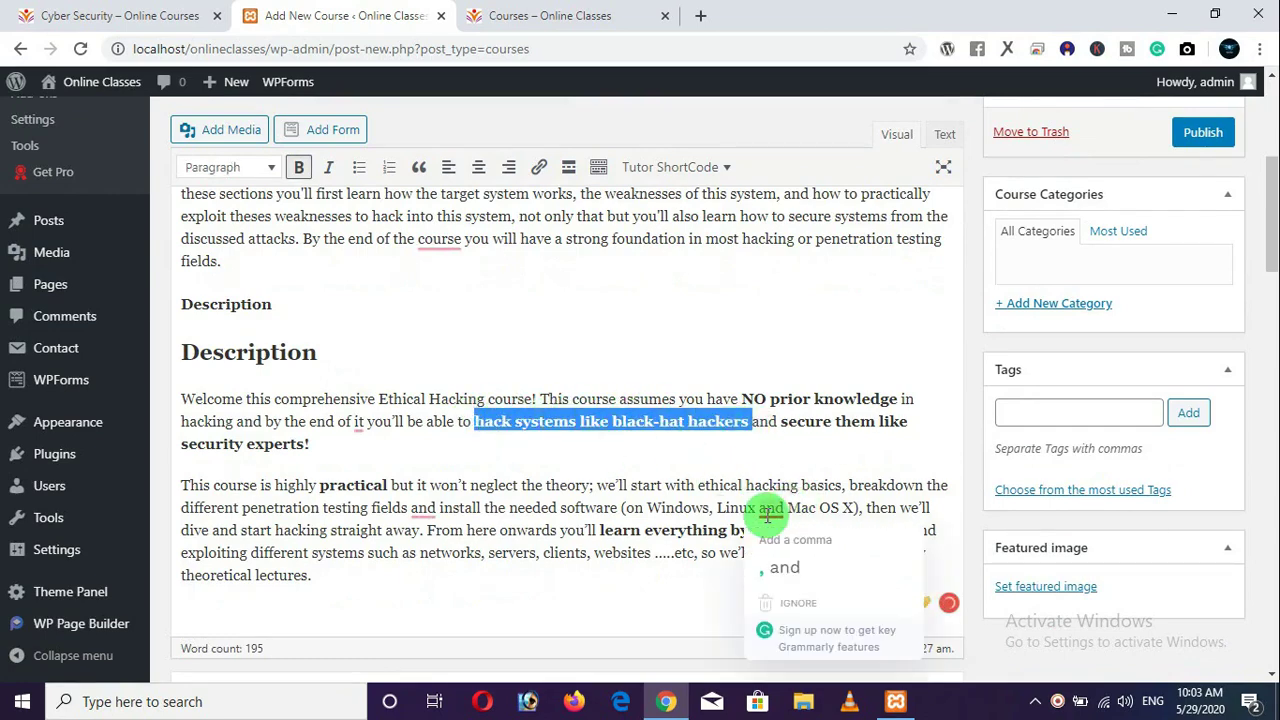
click(790, 572)
mouse_move(860, 540)
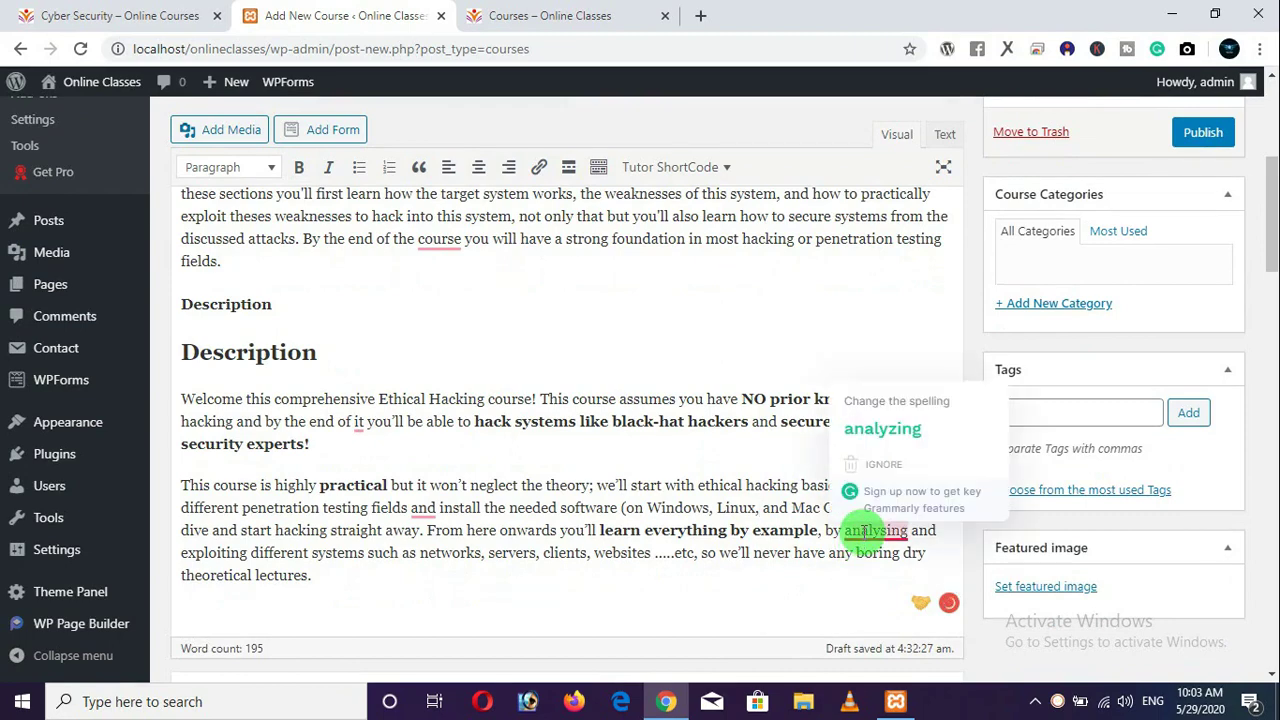
click(878, 438)
mouse_move(430, 522)
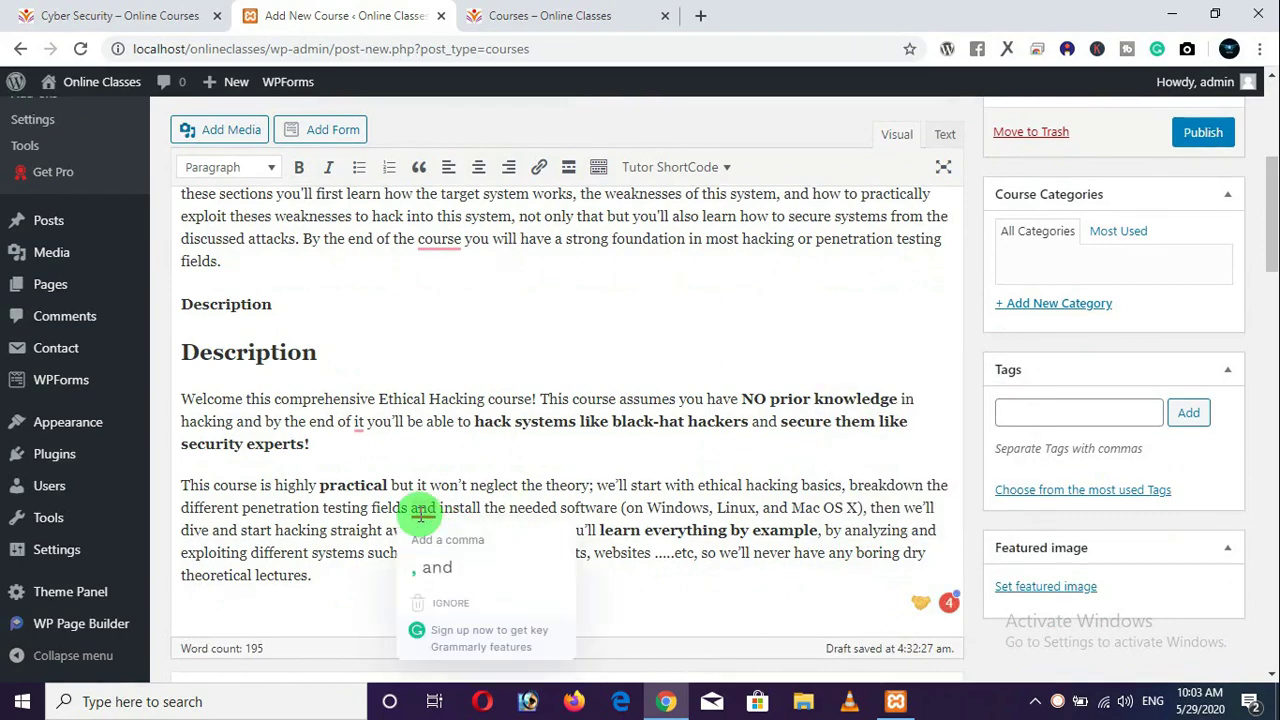
click(432, 566)
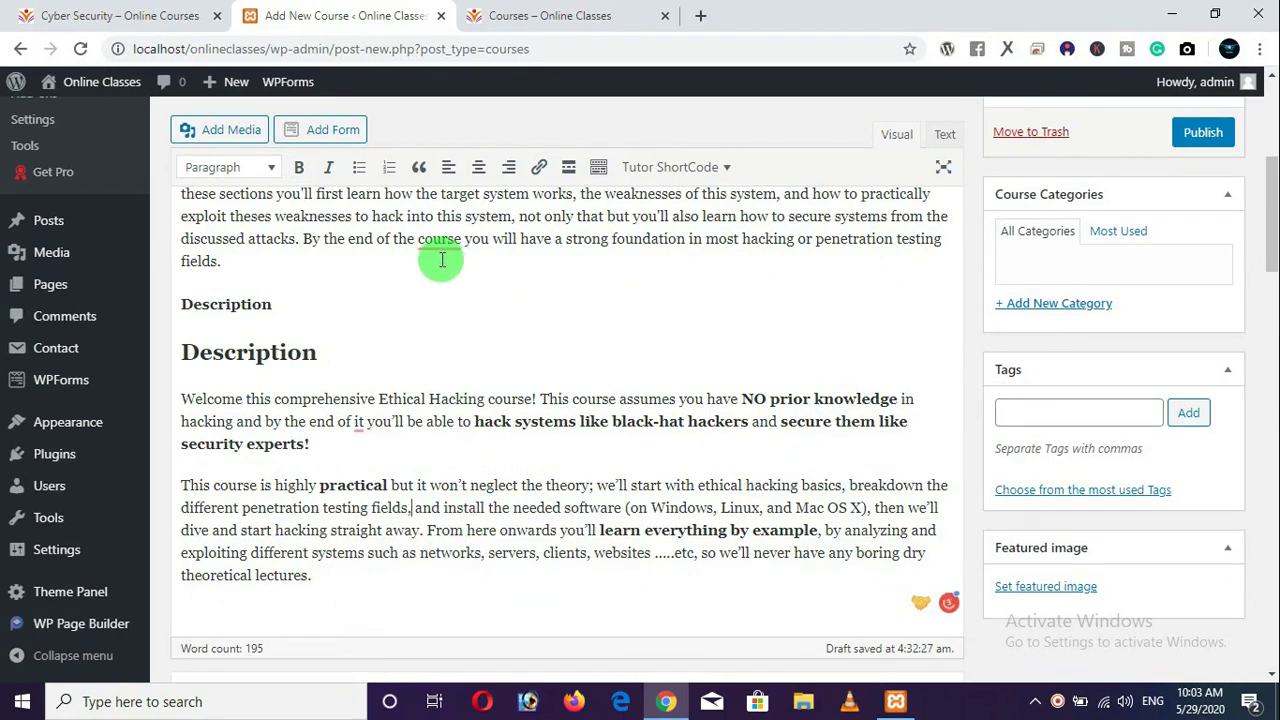
mouse_move(437, 245)
click(455, 295)
Change 'testing / hacking' to 'testing/hacking' by removing the spaces.
scroll(515, 340, down, 3)
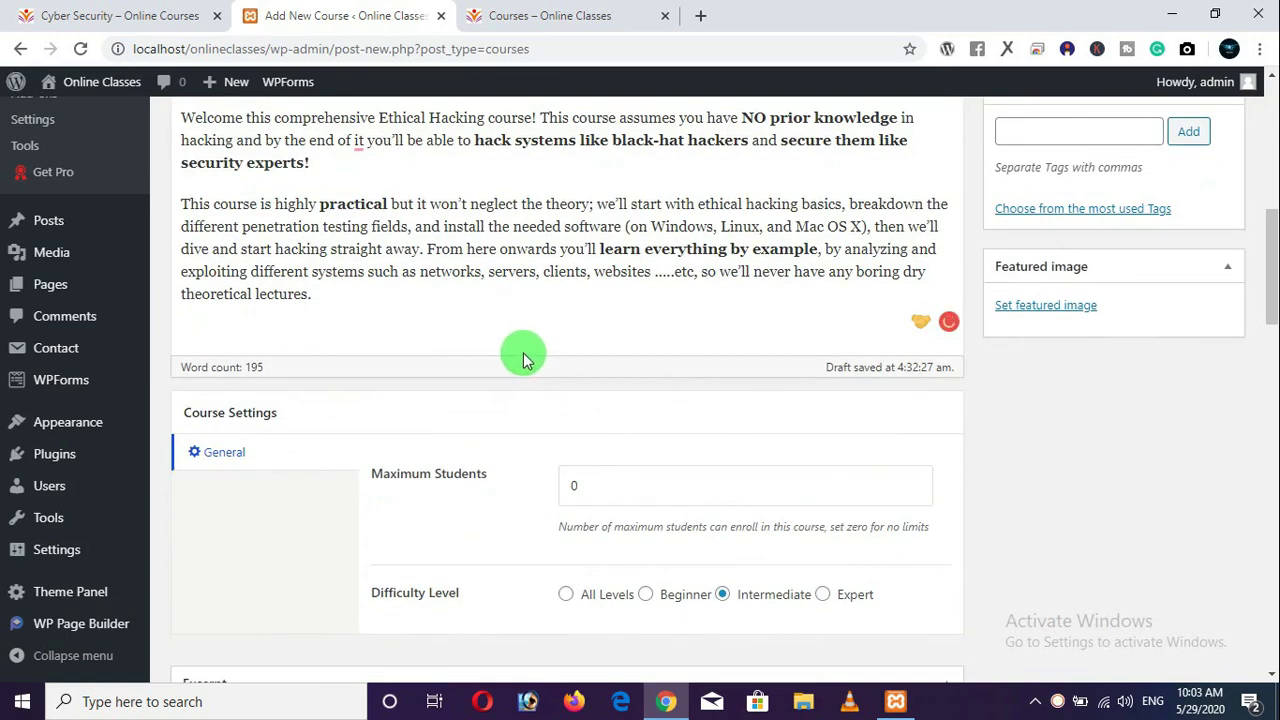
scroll(523, 353, up, 4)
scroll(1040, 288, up, 1)
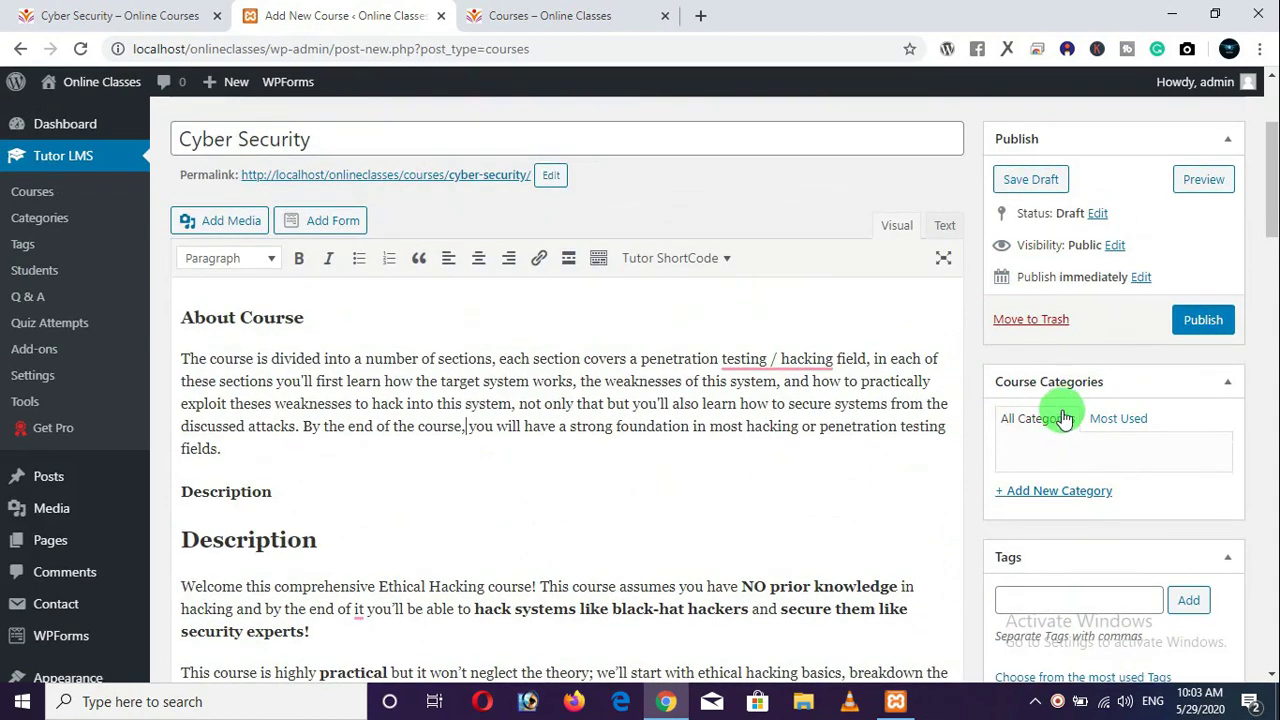
mouse_move(749, 358)
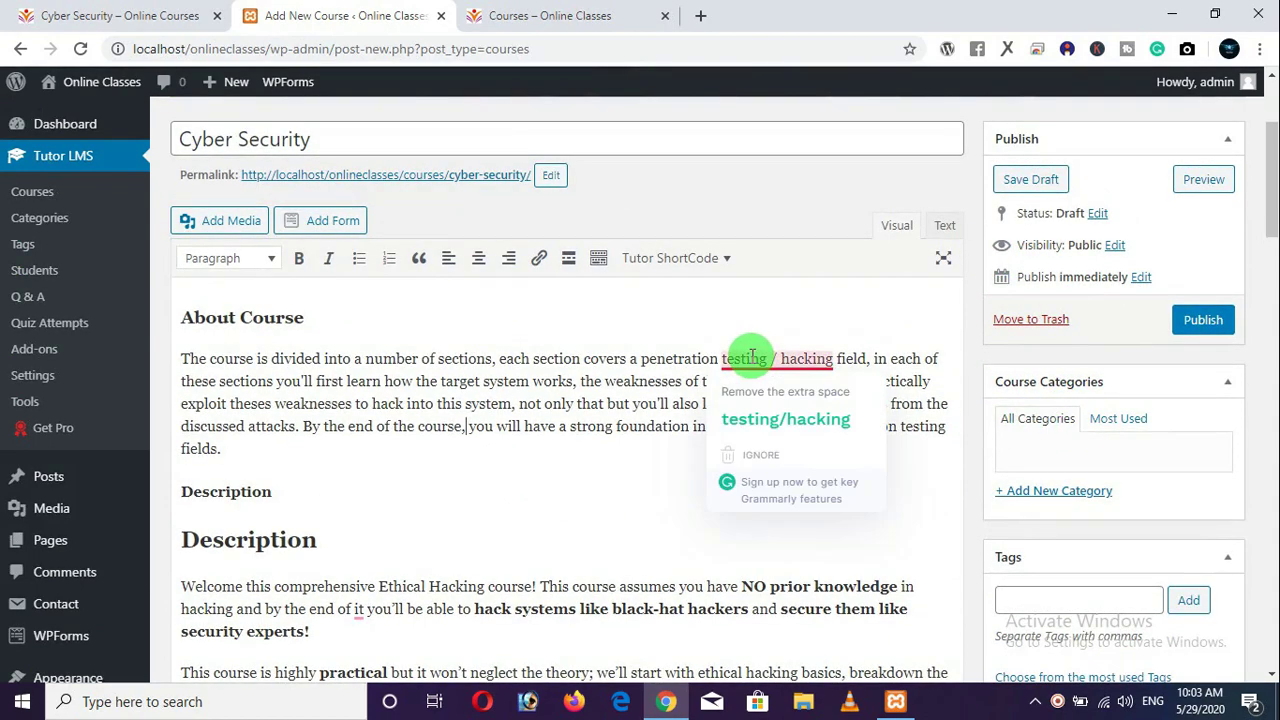
click(760, 420)
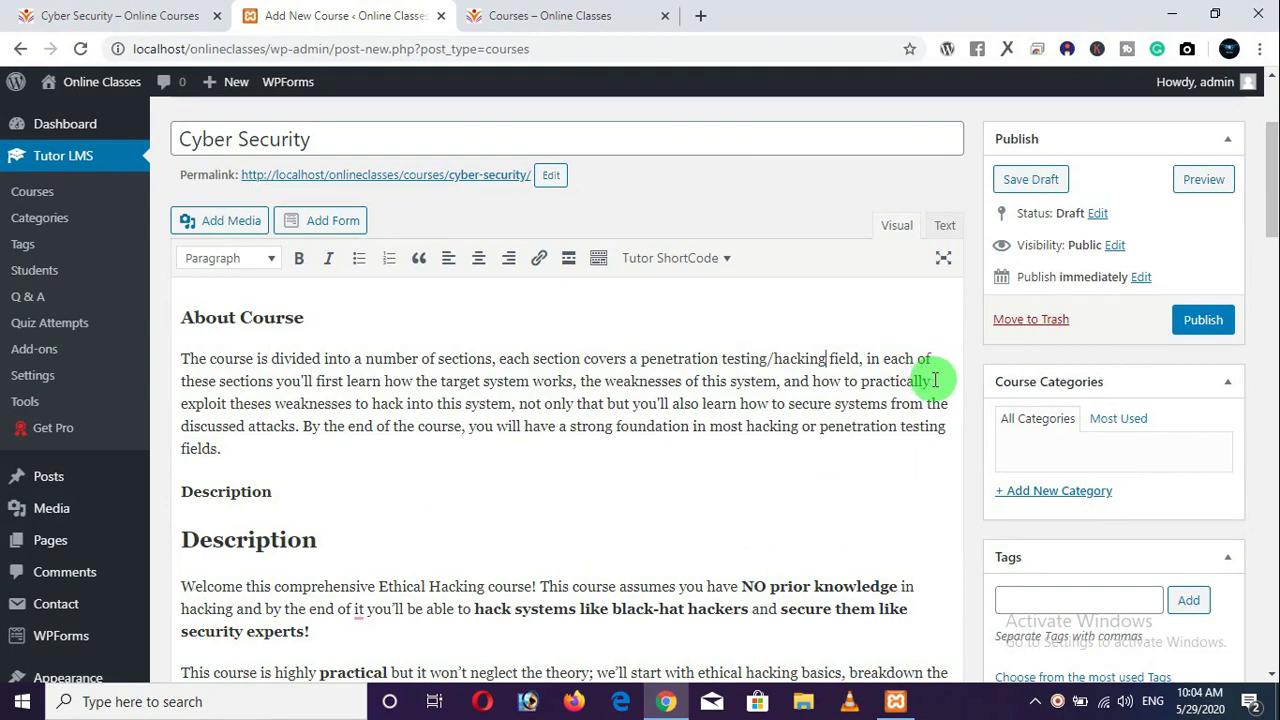
Create course categories cyber security, web development, web designing, programming and ethical hacking.
scroll(905, 392, down, 1)
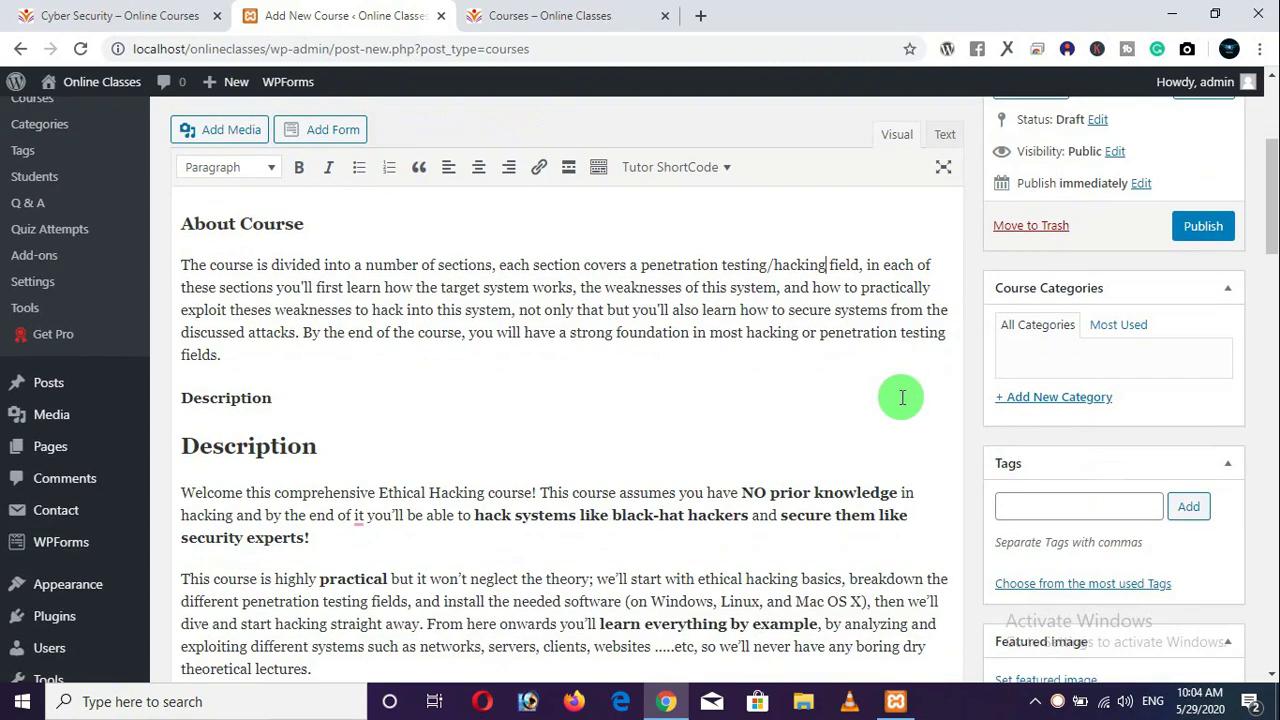
click(1040, 400)
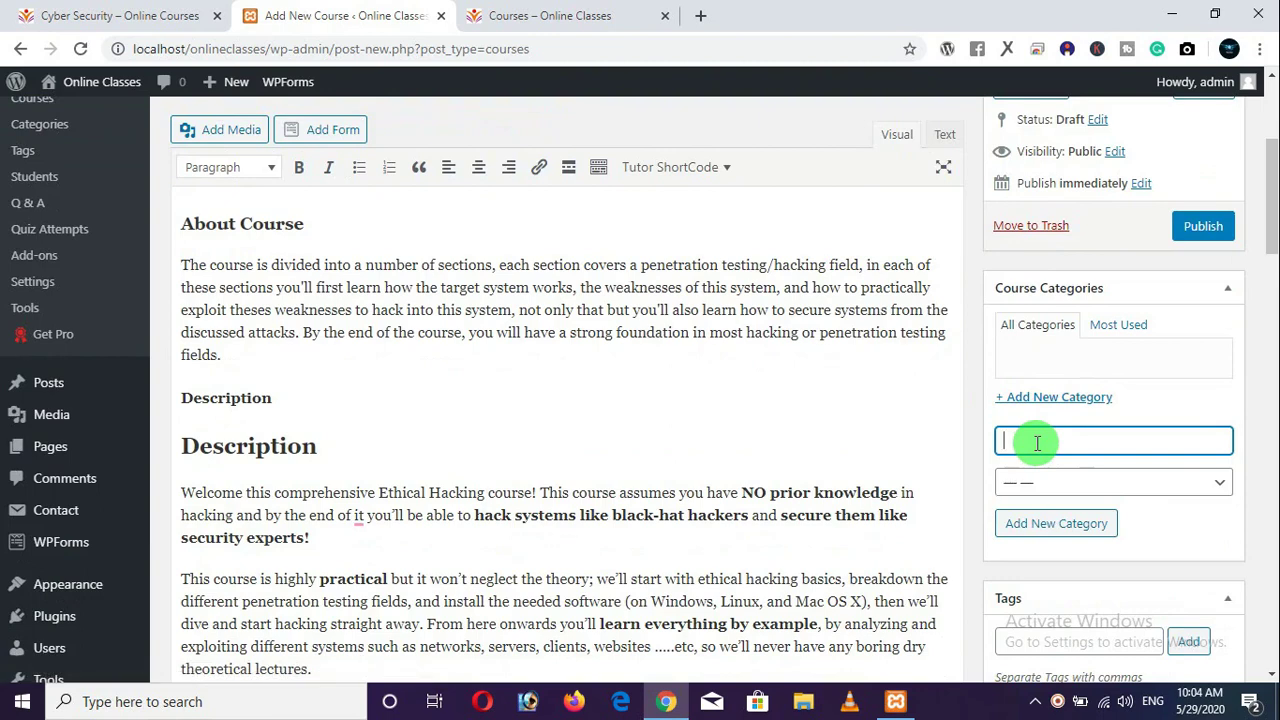
click(1042, 530)
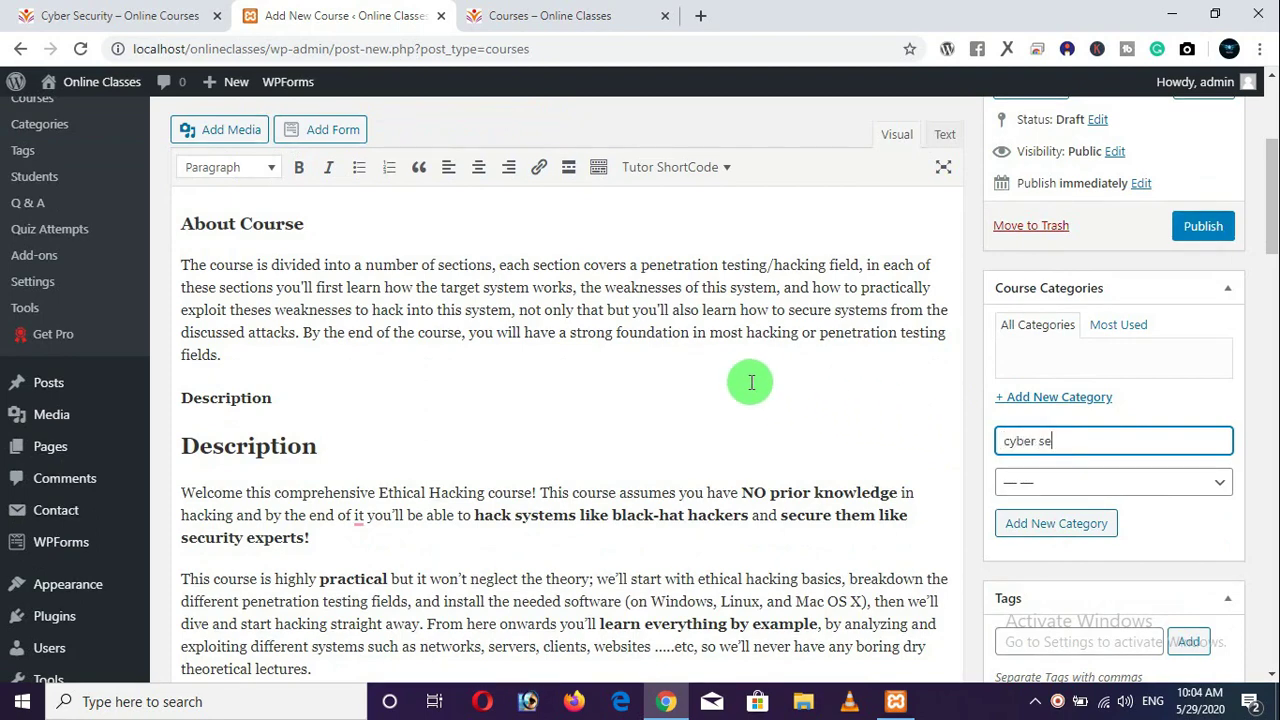
key(Return)
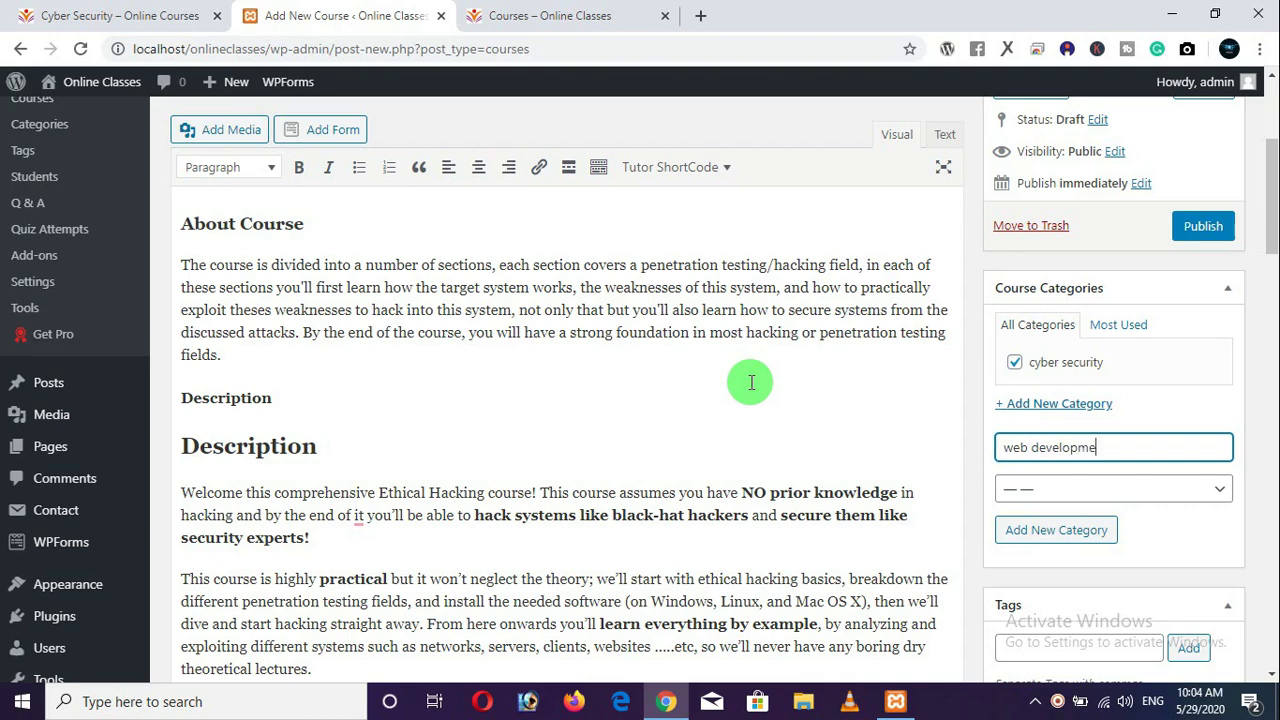
key(Return)
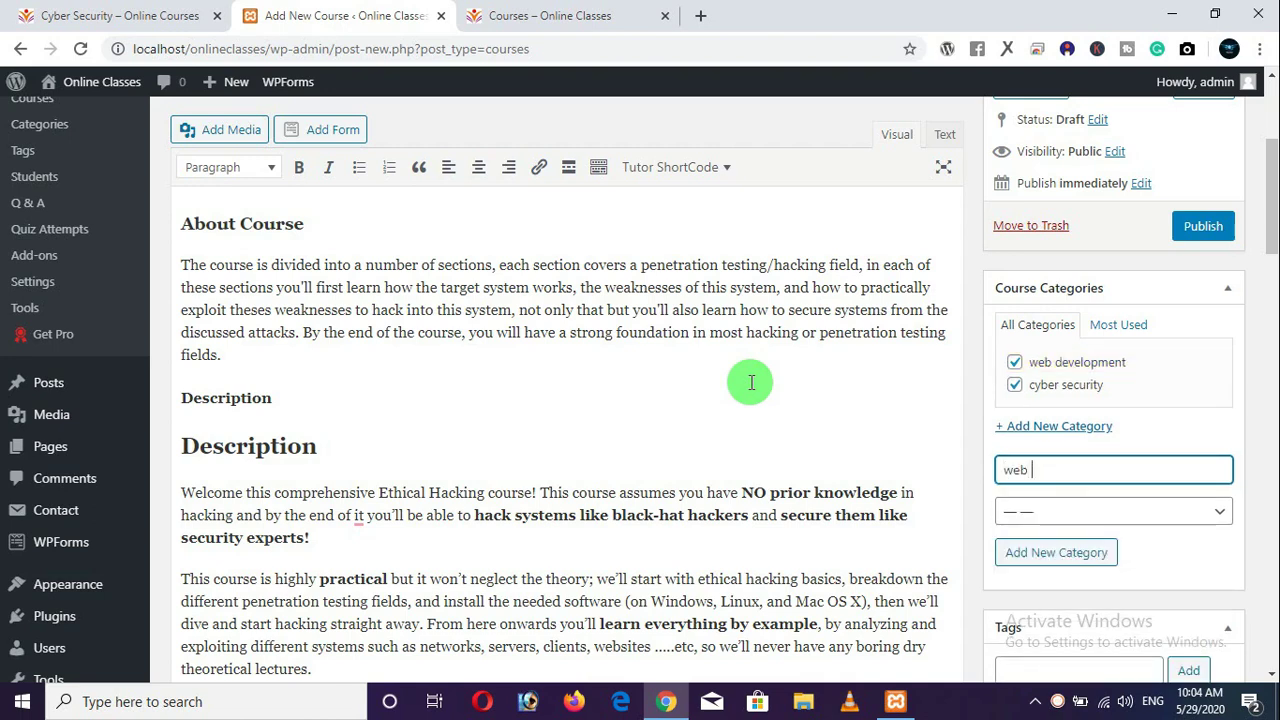
key(Return)
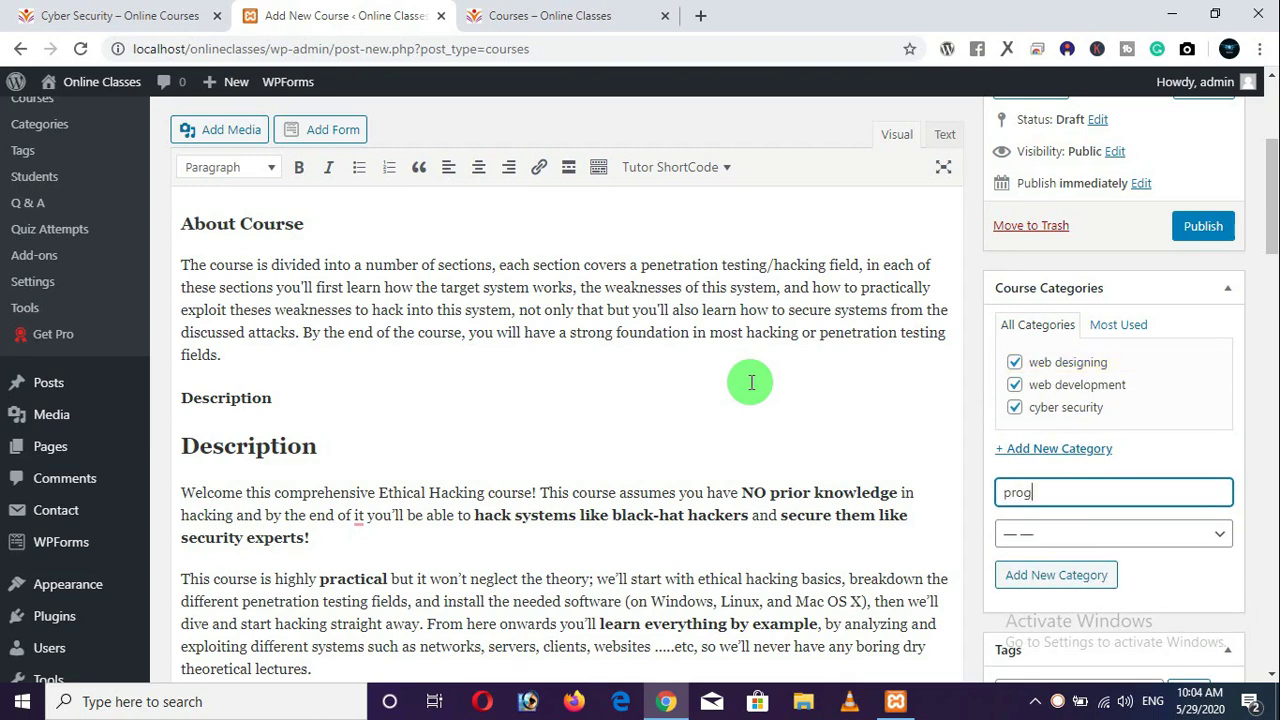
text(programming)
key(Return)
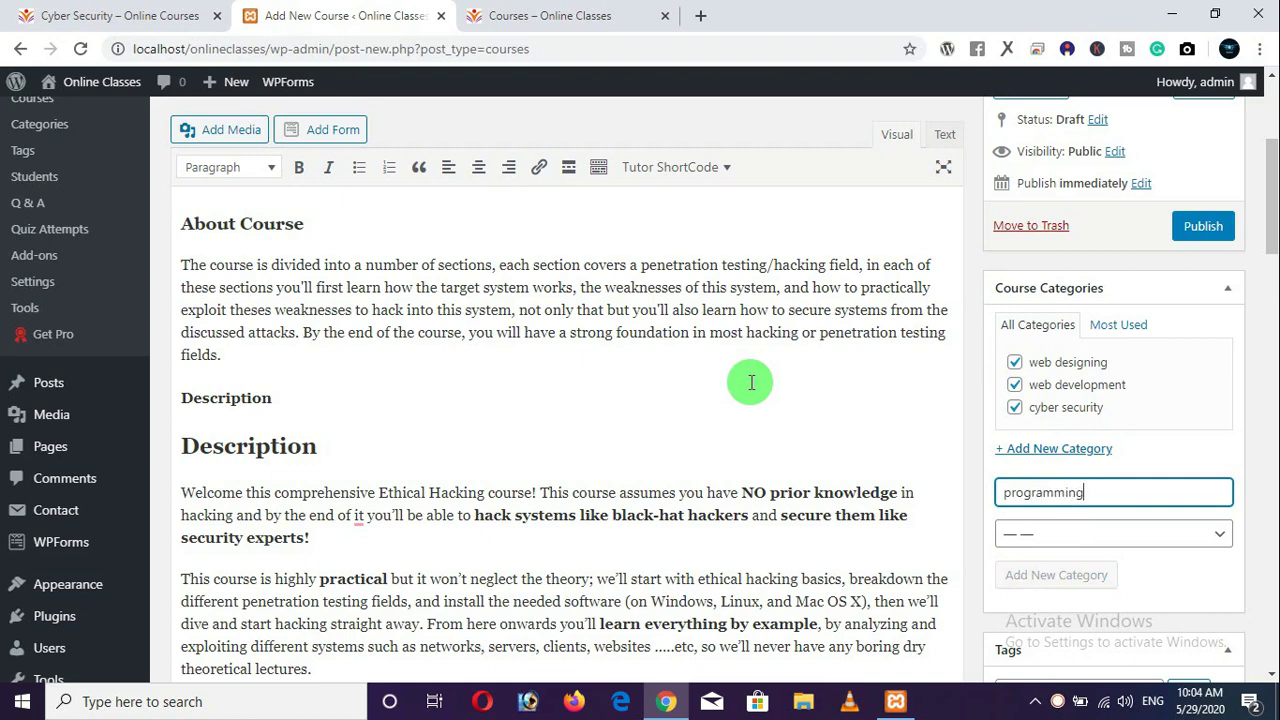
text(ethical)
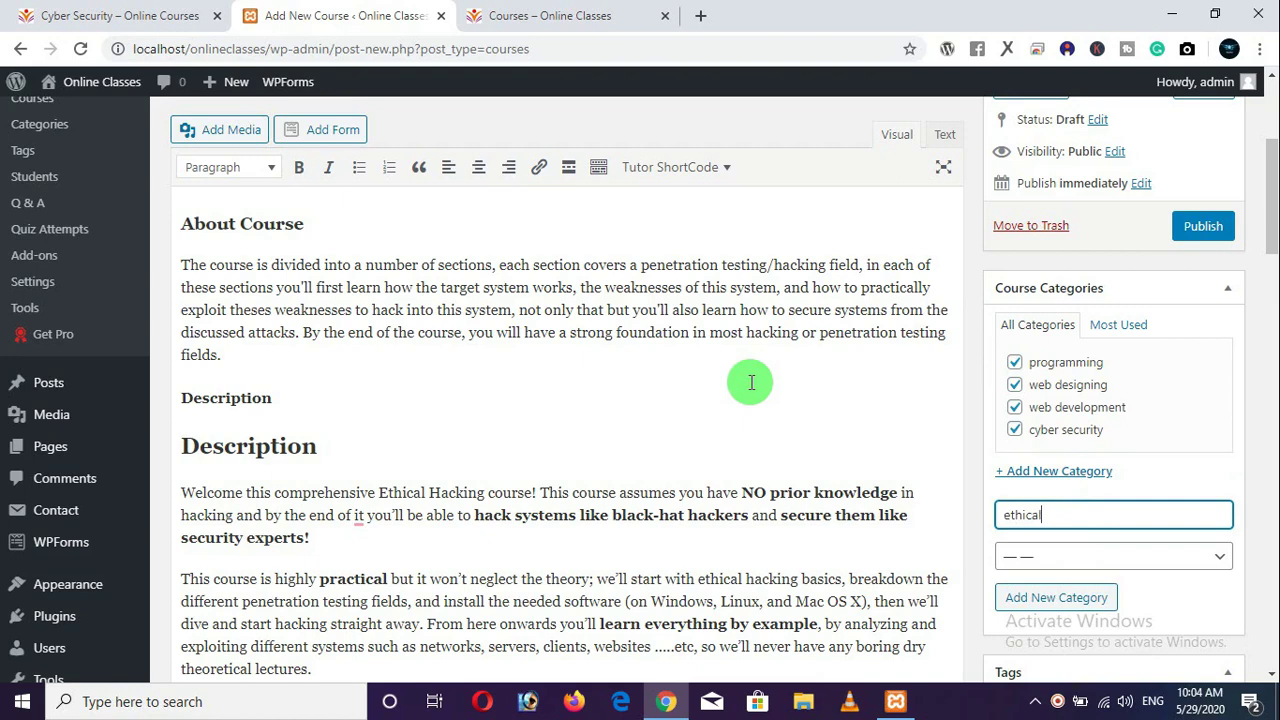
text( hacking)
key(Return)
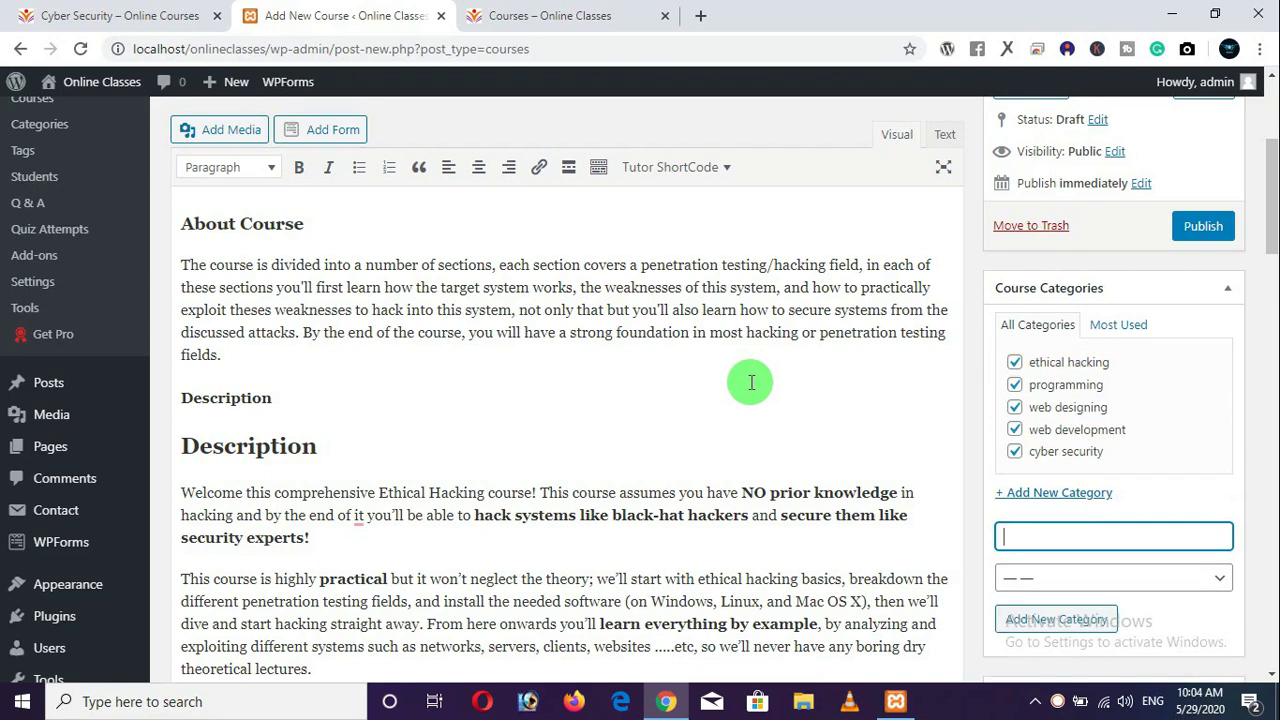
Untick web development, web designing, programming and ethical hacking, leaving only cyber security.
click(1015, 444)
click(1016, 425)
click(1015, 384)
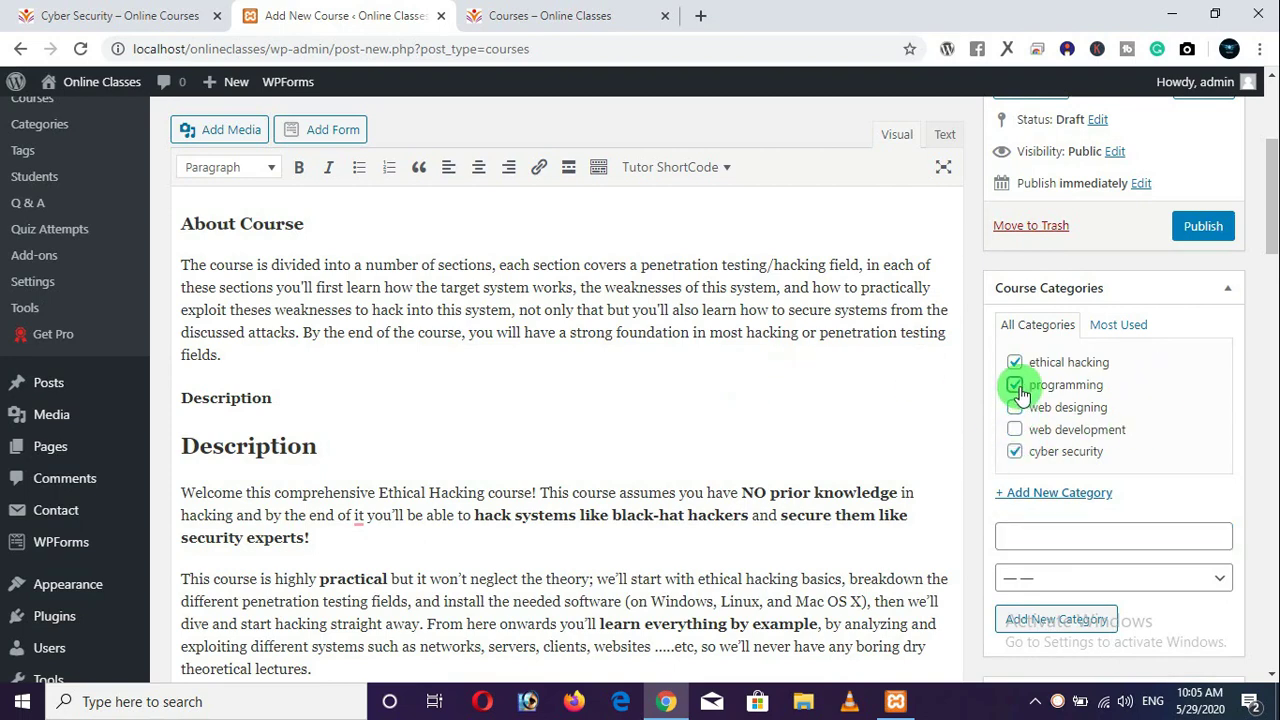
click(1015, 362)
click(125, 16)
scroll(275, 215, up, 2)
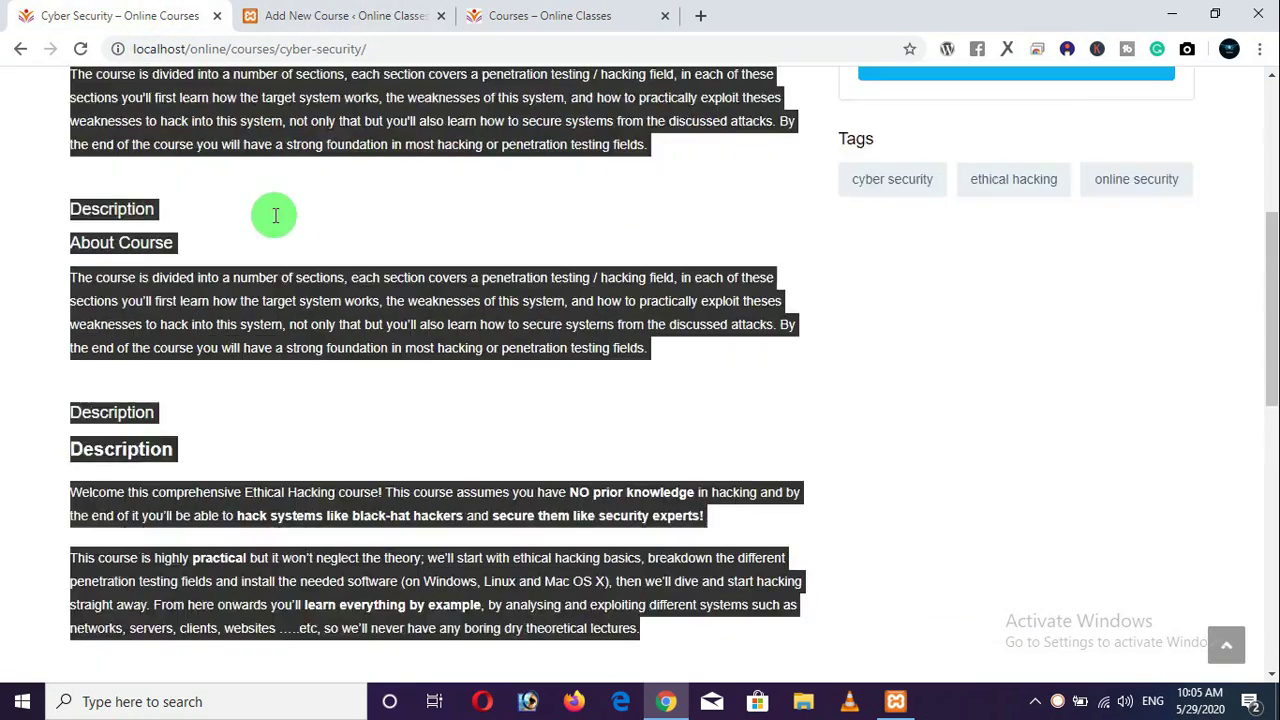
scroll(275, 215, up, 5)
click(853, 608)
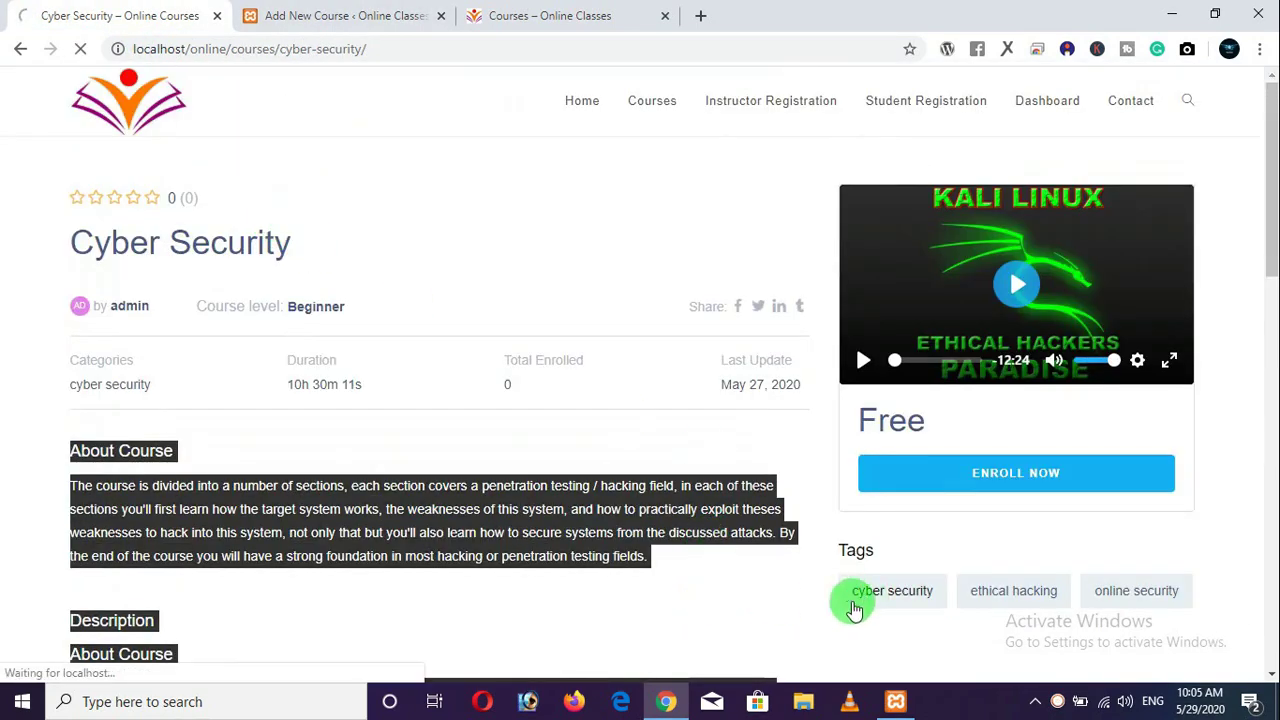
click(50, 48)
scroll(799, 423, down, 1)
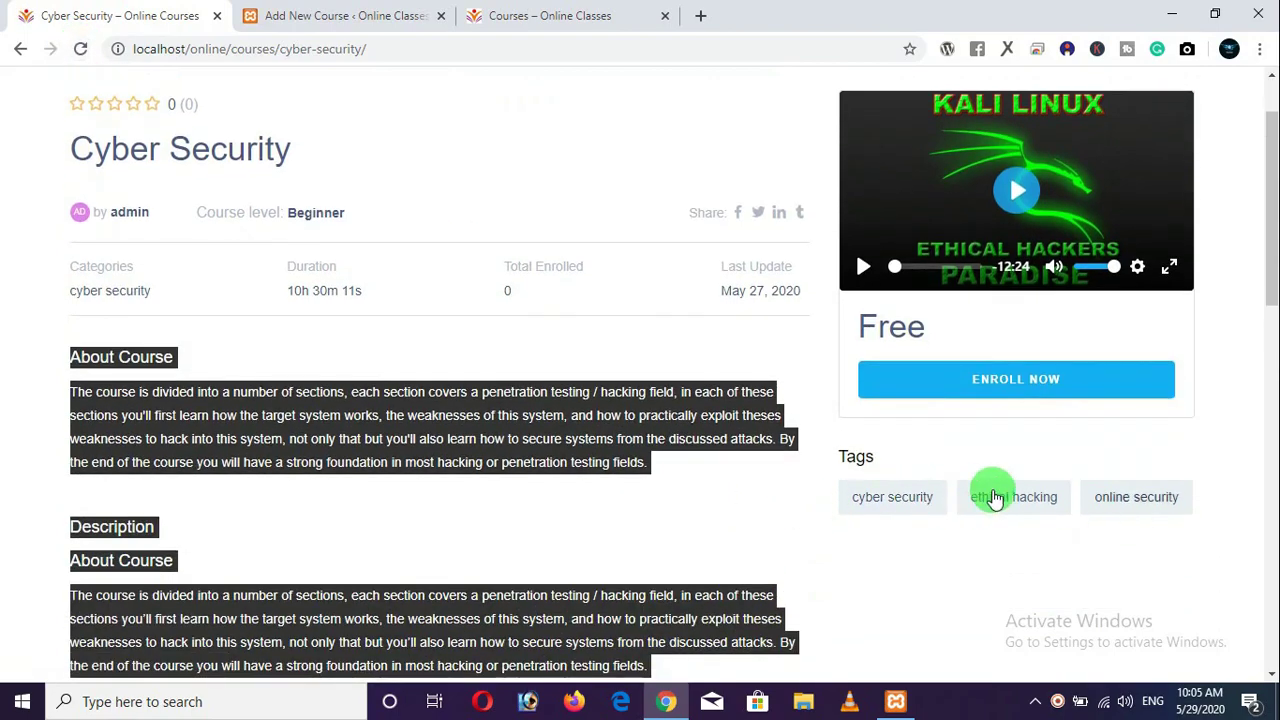
click(700, 495)
scroll(494, 371, up, 1)
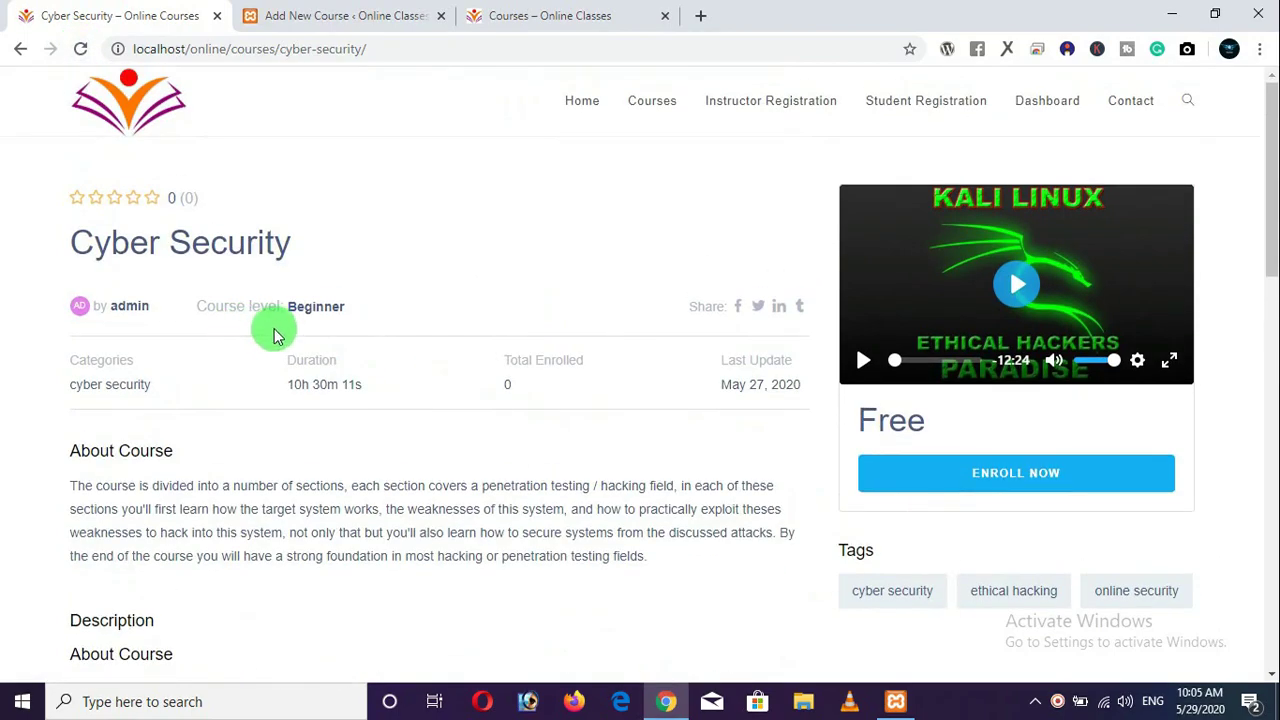
scroll(294, 337, down, 5)
scroll(148, 215, up, 3)
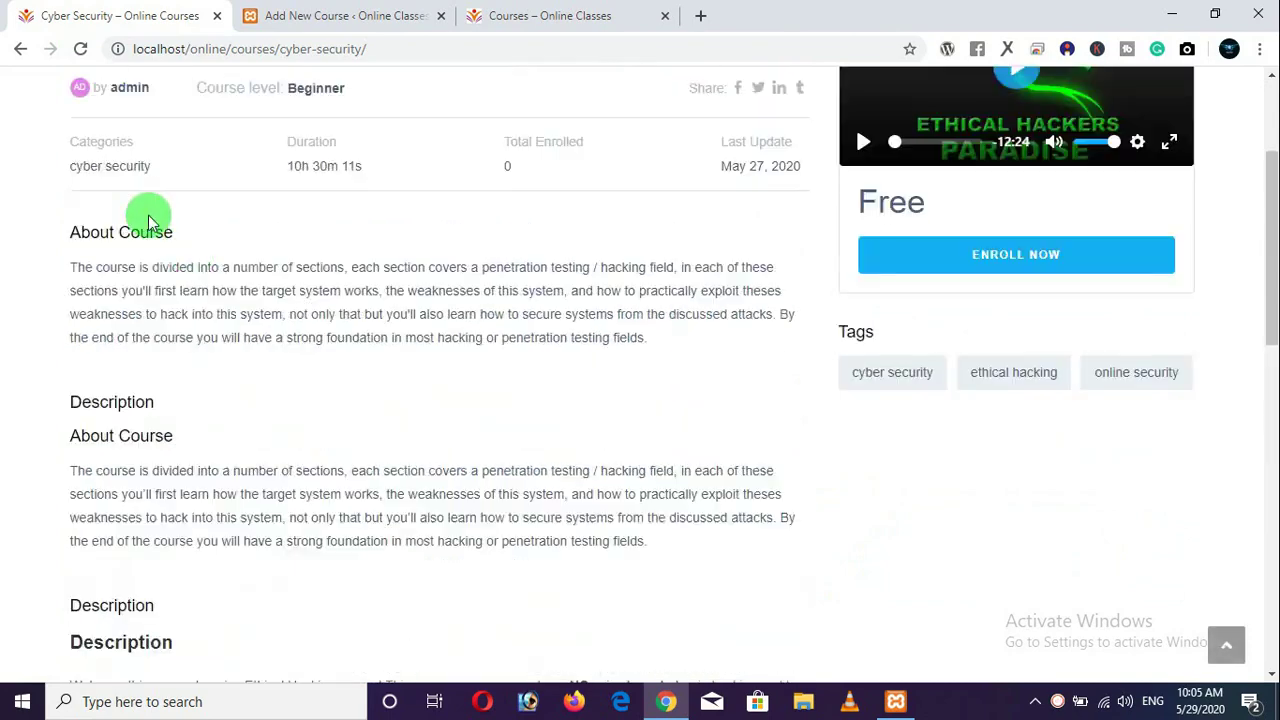
scroll(148, 215, up, 1)
click(21, 48)
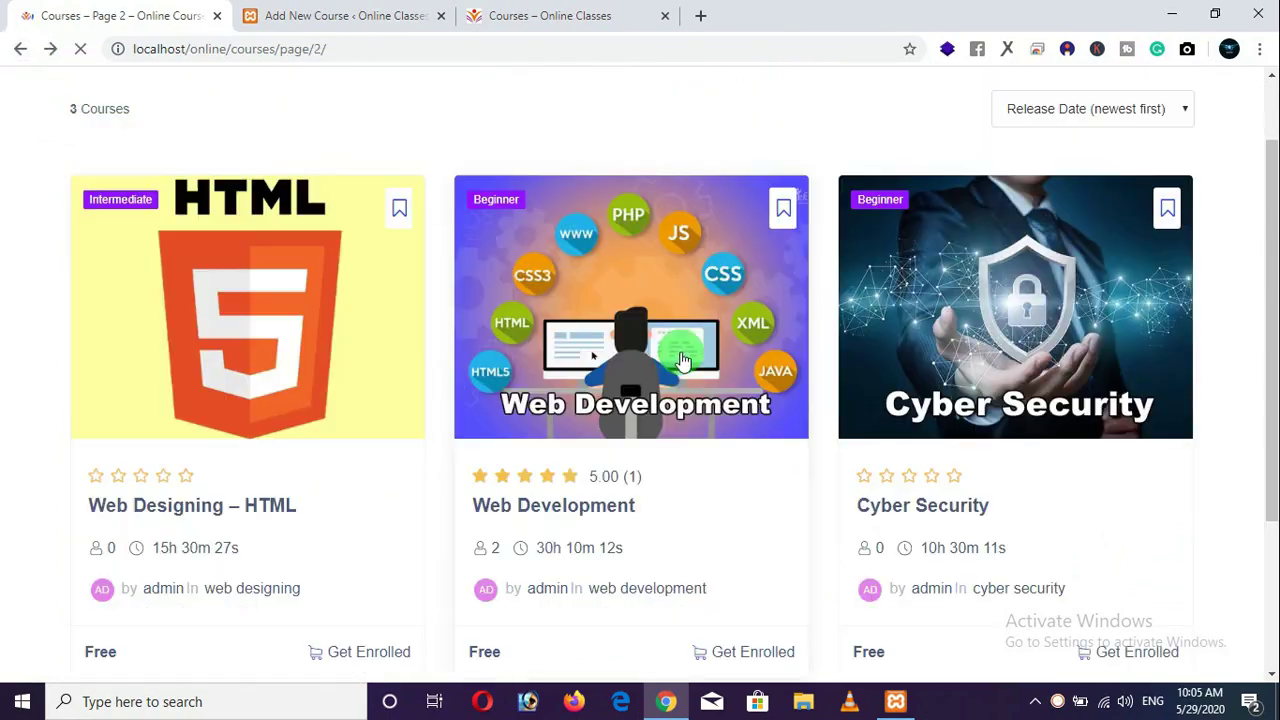
scroll(686, 434, down, 3)
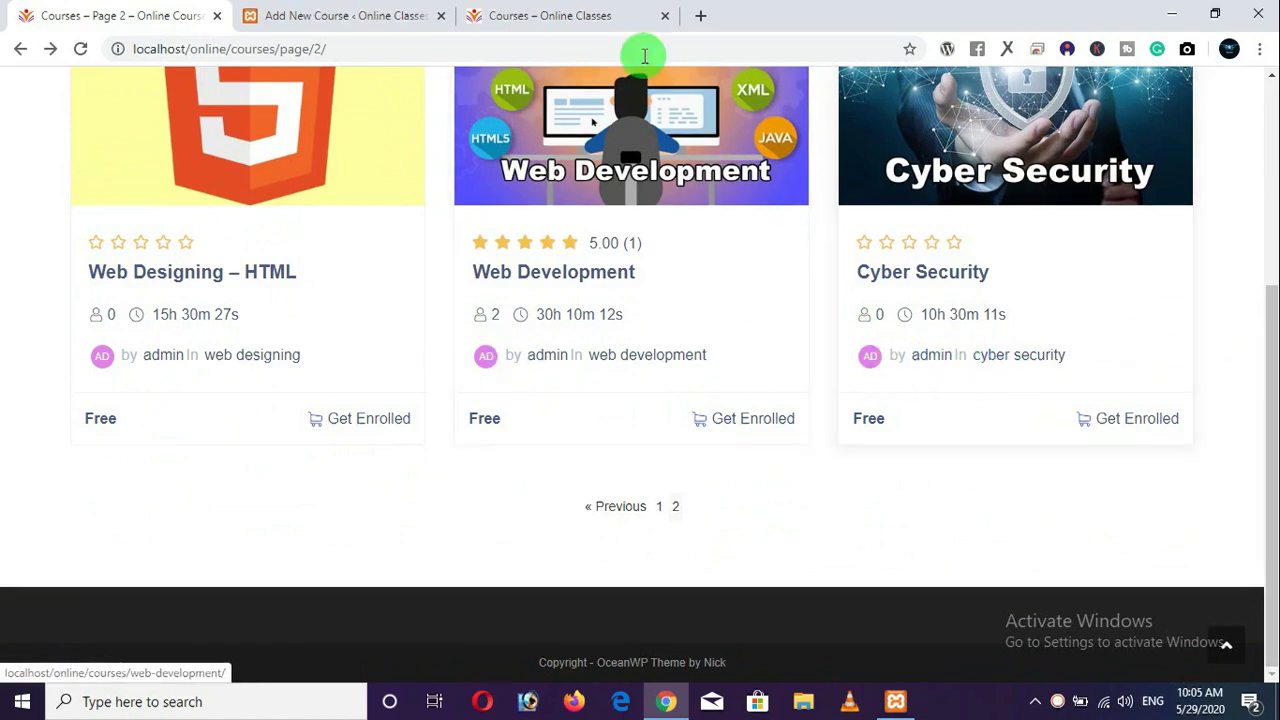
click(538, 16)
click(383, 15)
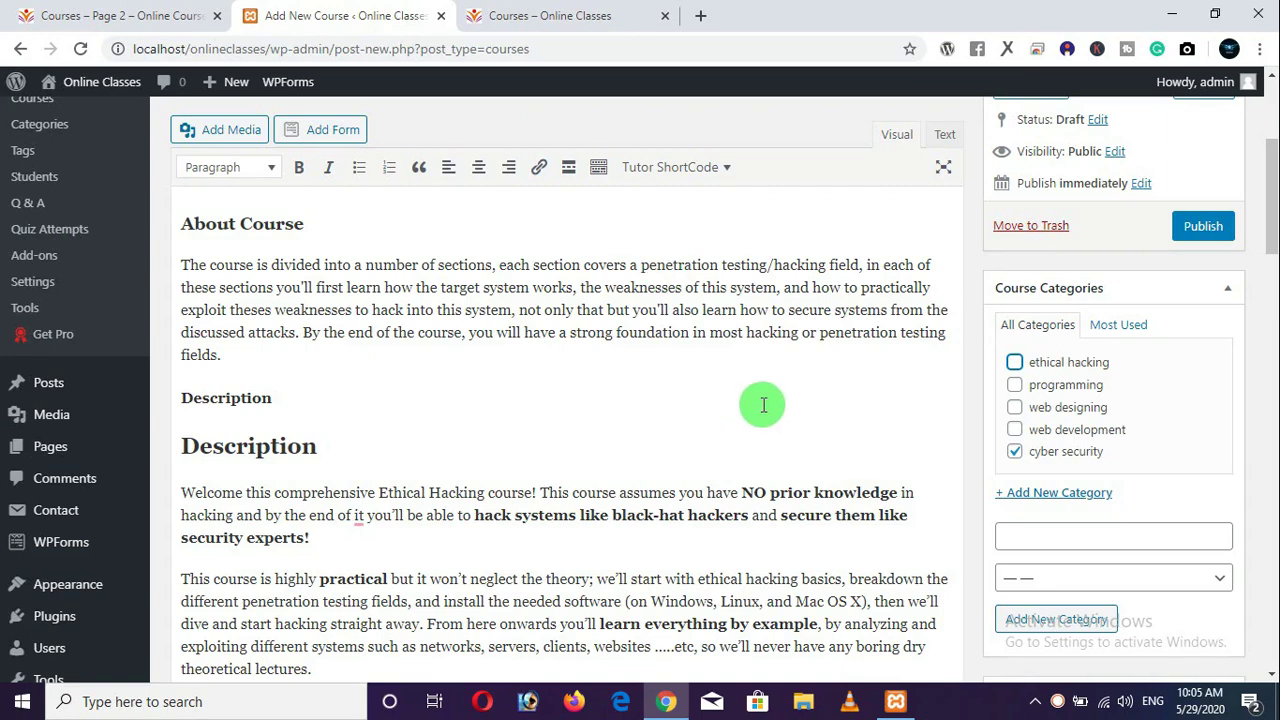
Tag the course ethical hacking, cyber security and online security, and dismiss the Grammarly popup.
scroll(762, 405, down, 2)
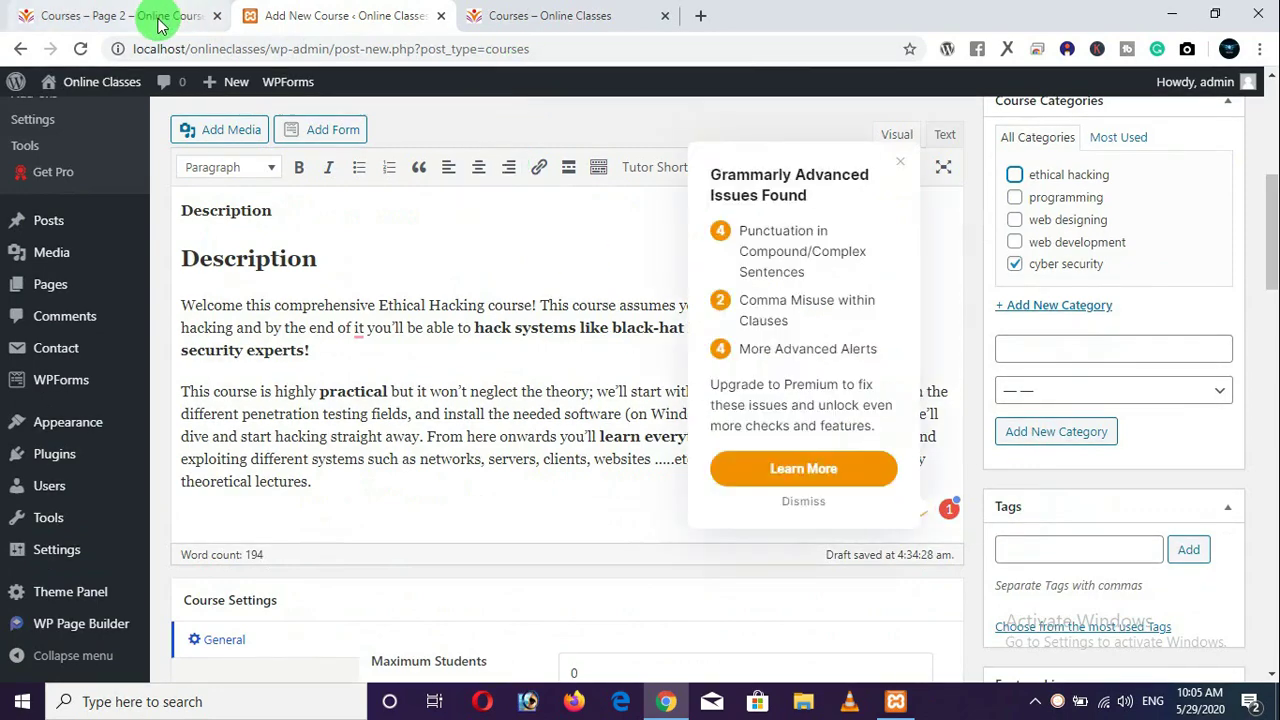
click(157, 20)
click(425, 26)
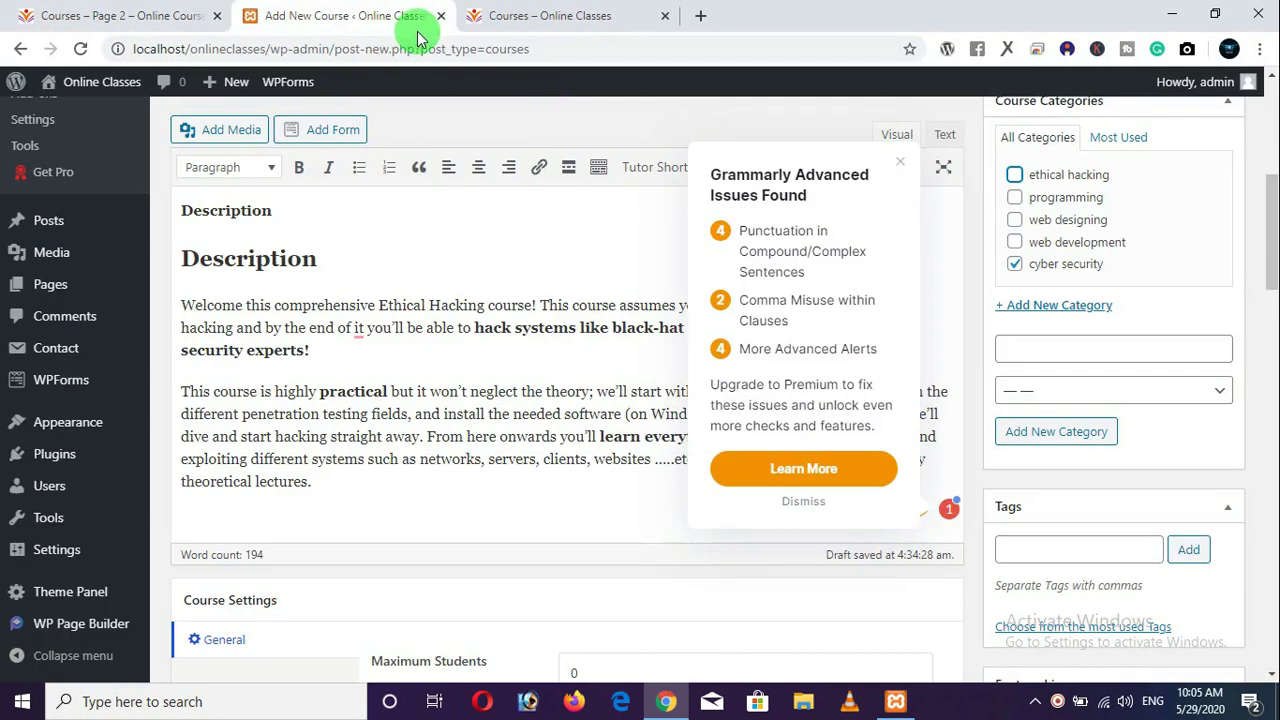
click(1052, 548)
text(et)
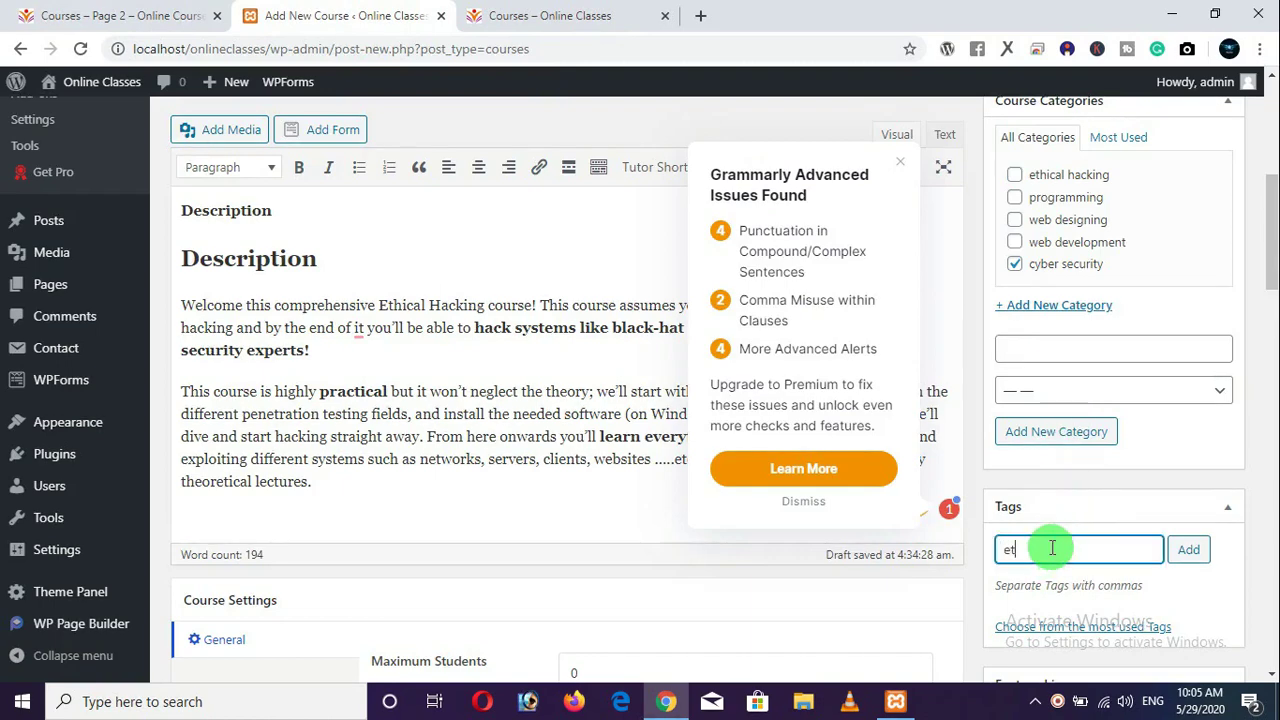
text(hical hacking)
key(Return)
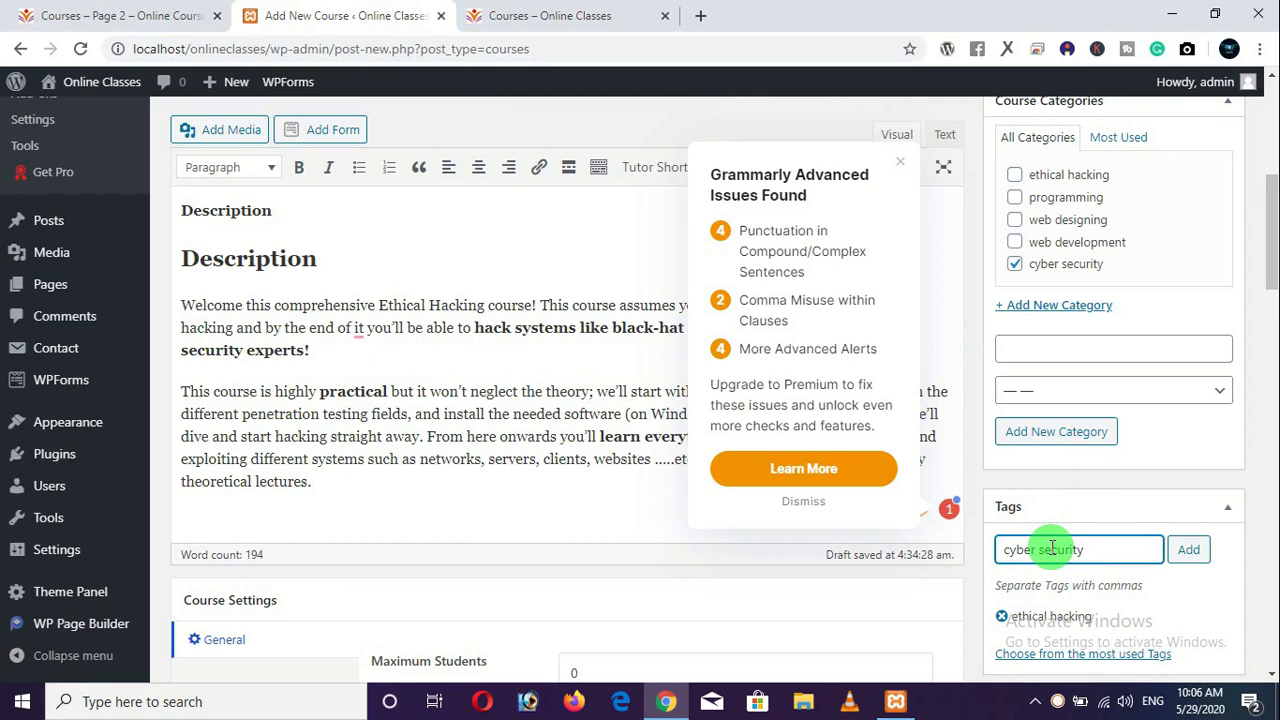
text(cyber security)
key(Return)
scroll(1051, 545, down, 2)
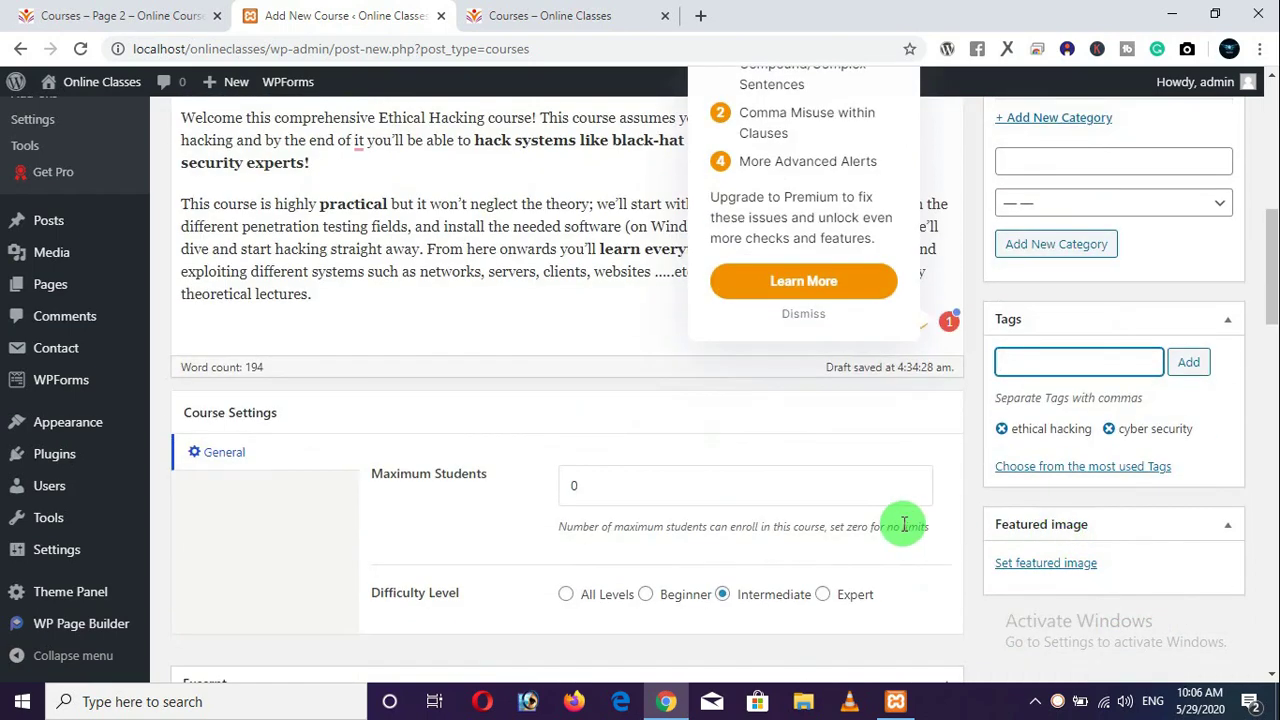
text(online)
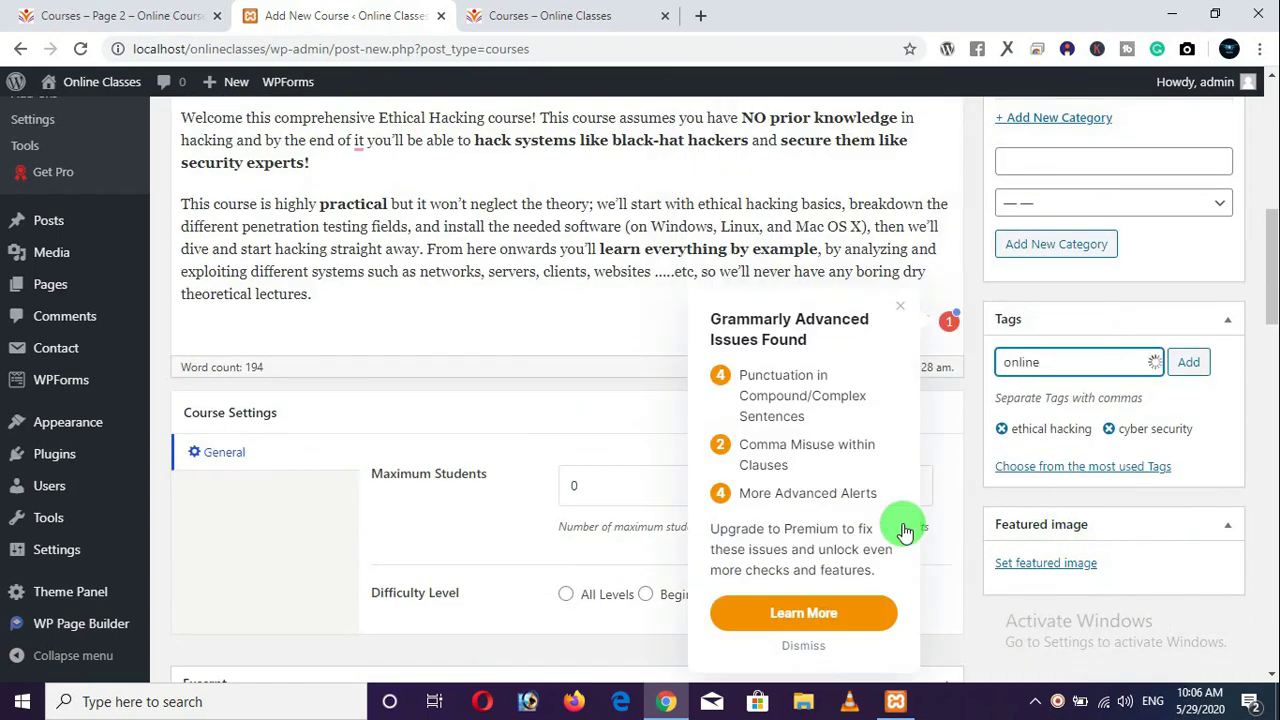
text( security)
key(Return)
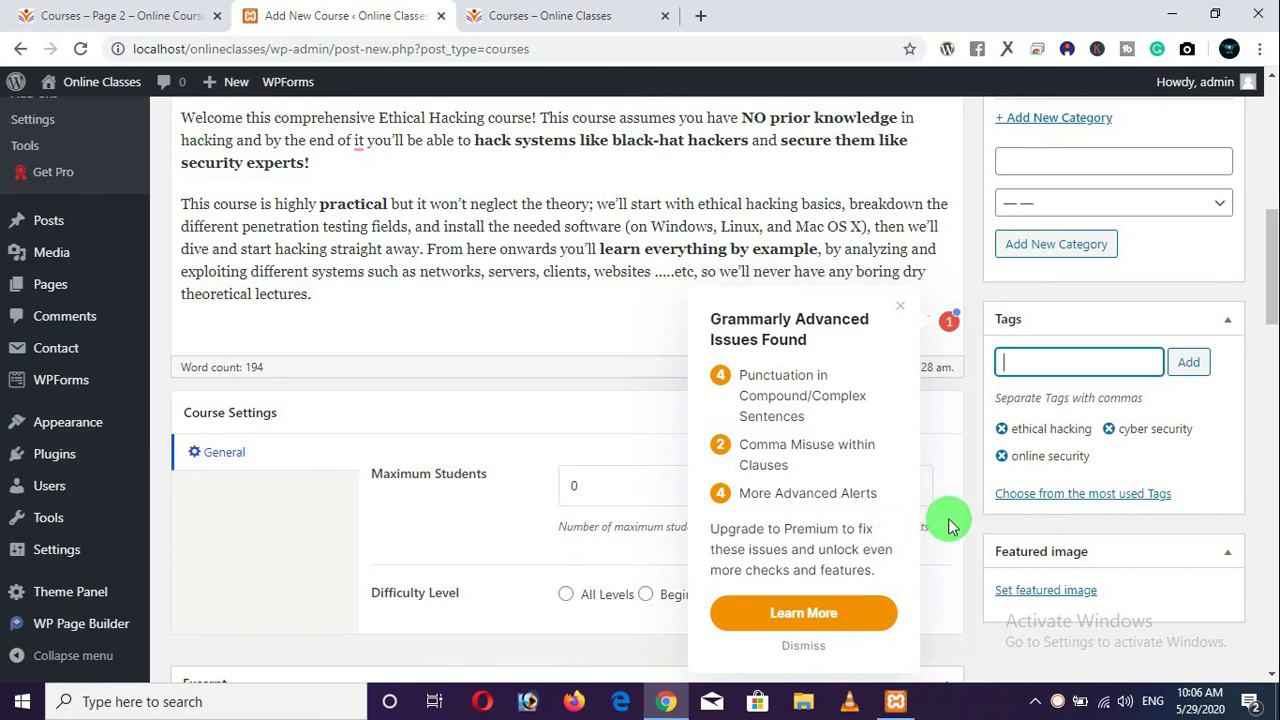
click(965, 455)
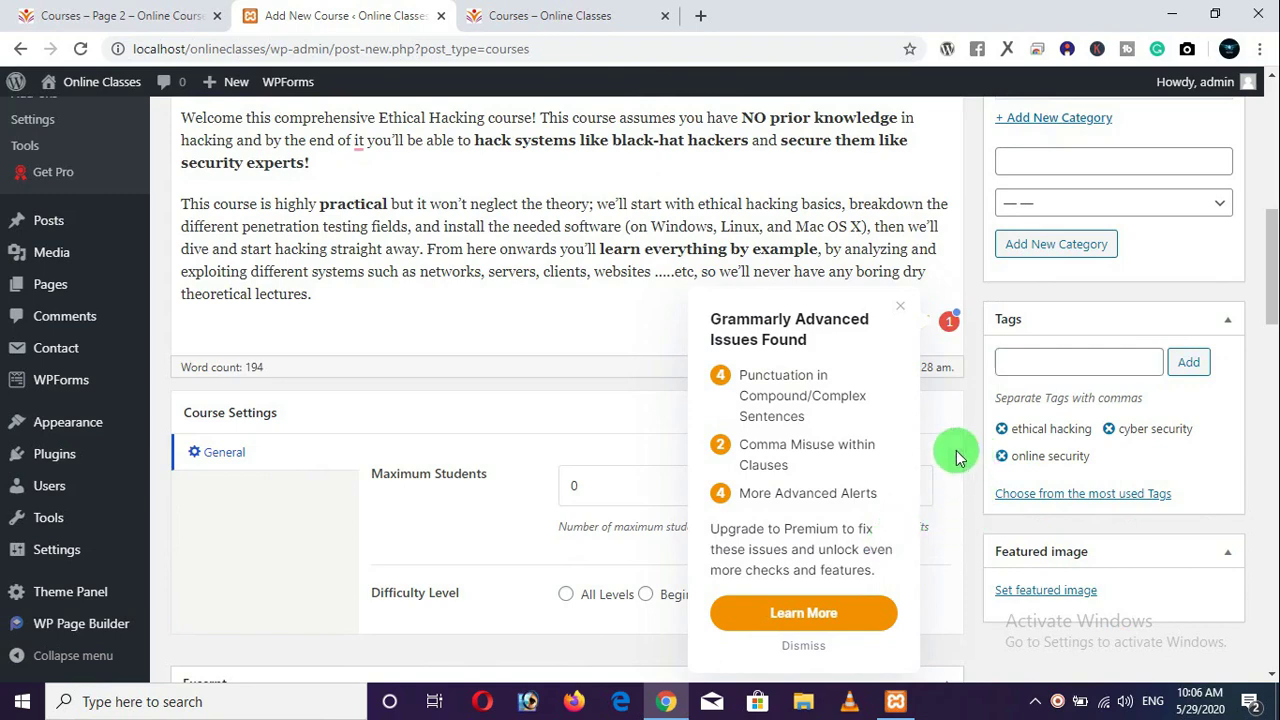
click(898, 318)
Set the course difficulty to Beginner and view the reference Courses page 2.
scroll(540, 406, down, 2)
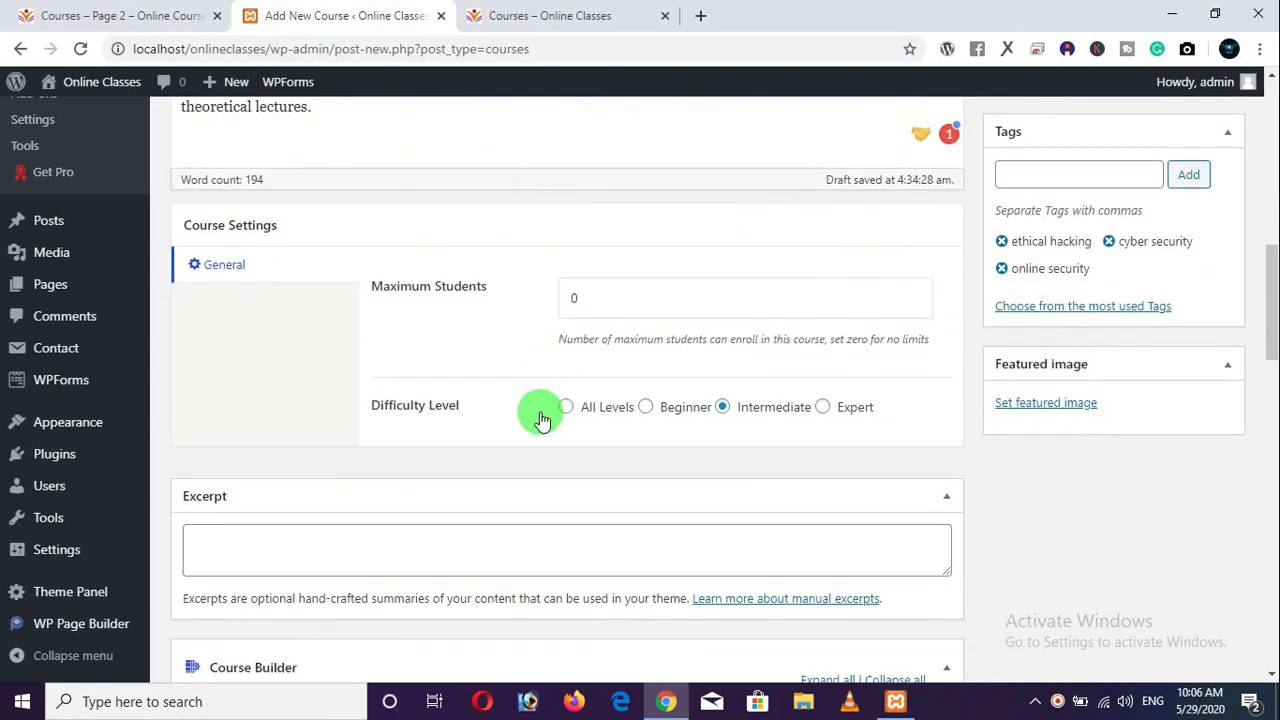
click(644, 410)
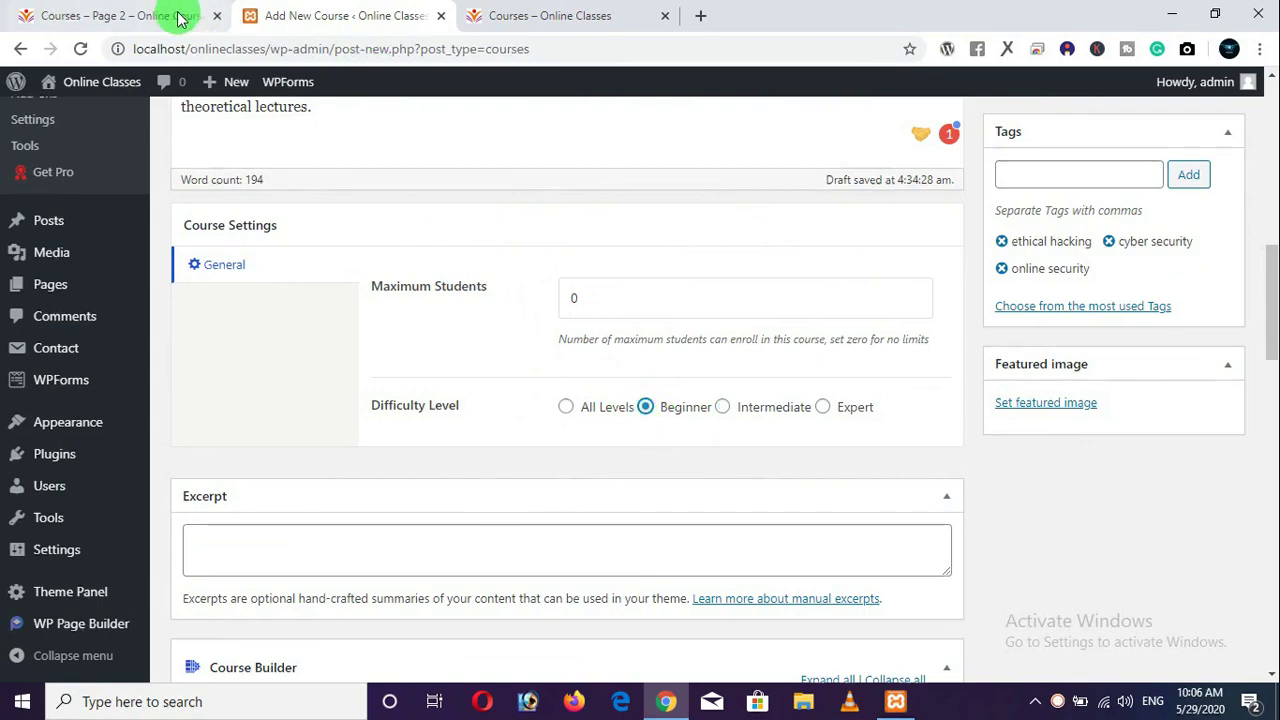
click(180, 18)
scroll(470, 300, up, 3)
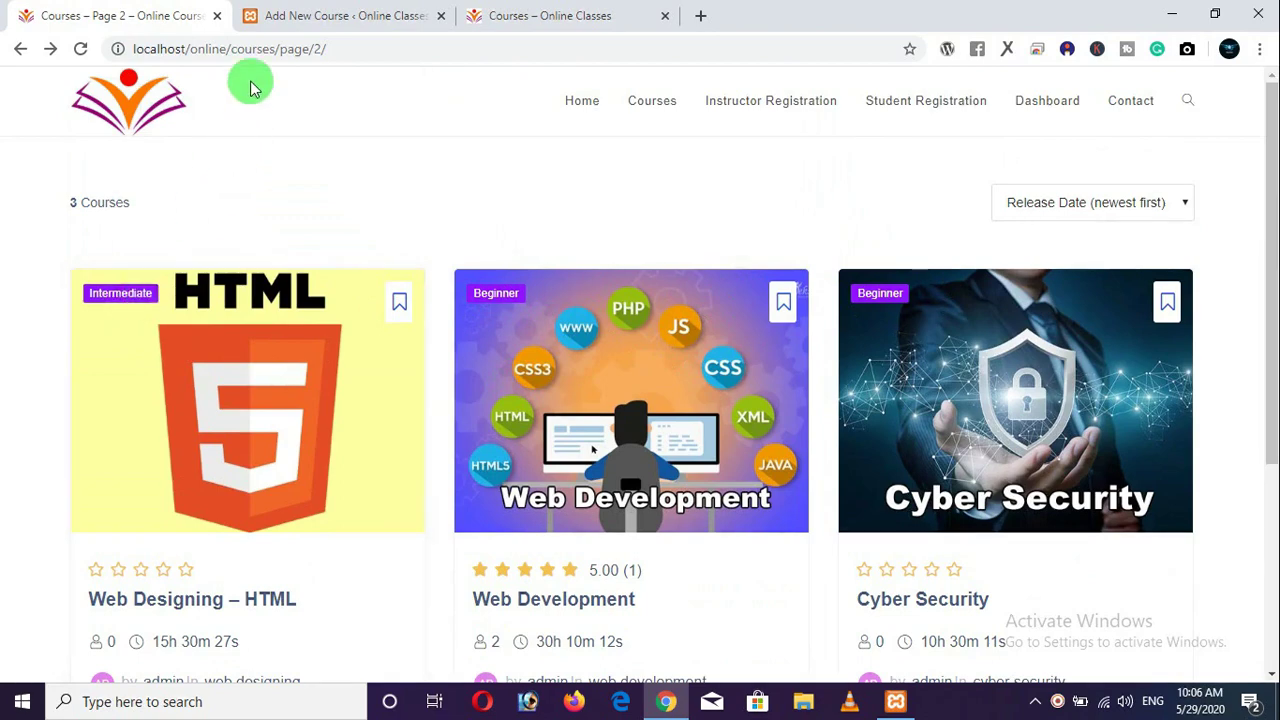
Open the existing Cyber Security course page from the courses listing for reference.
click(309, 8)
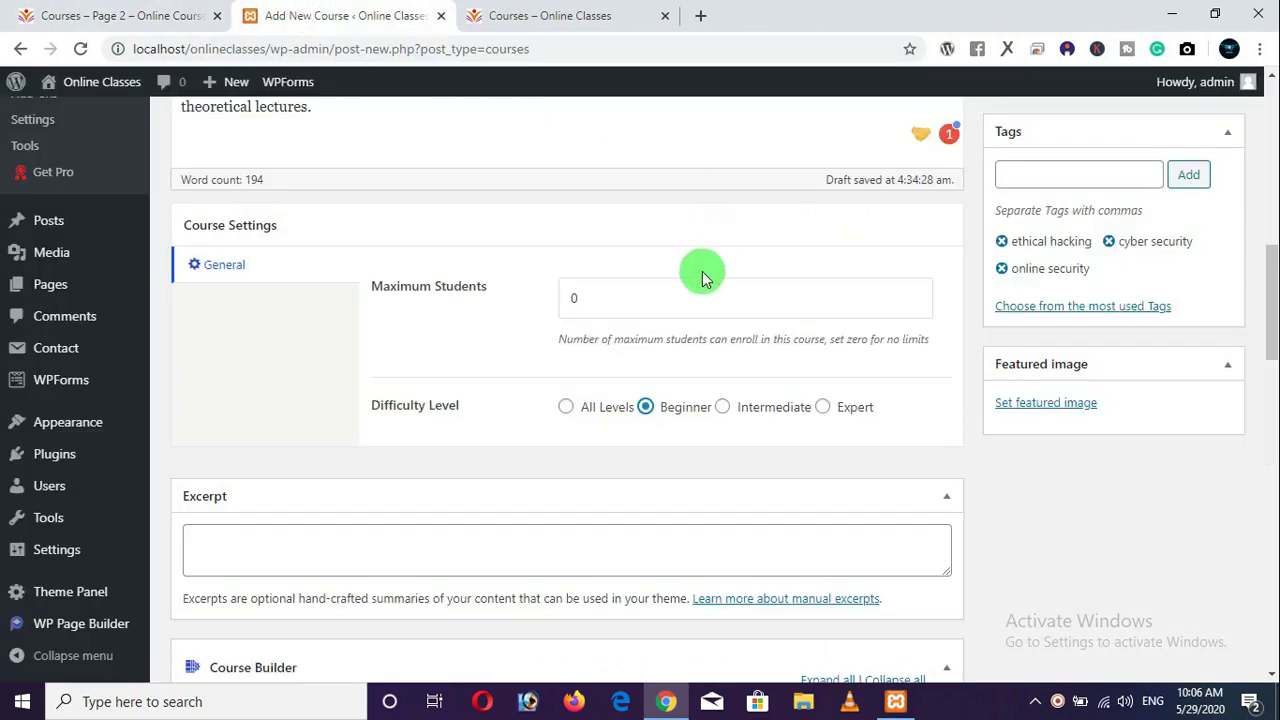
click(323, 557)
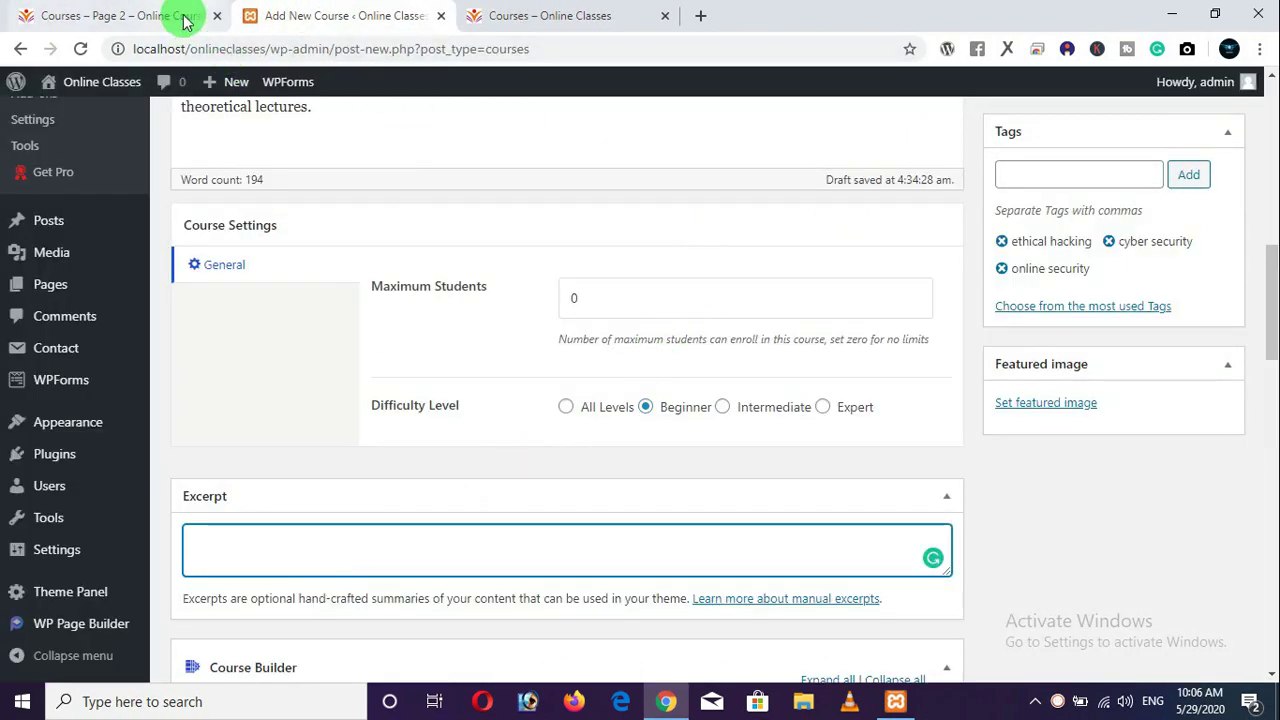
click(180, 20)
scroll(1028, 449, down, 1)
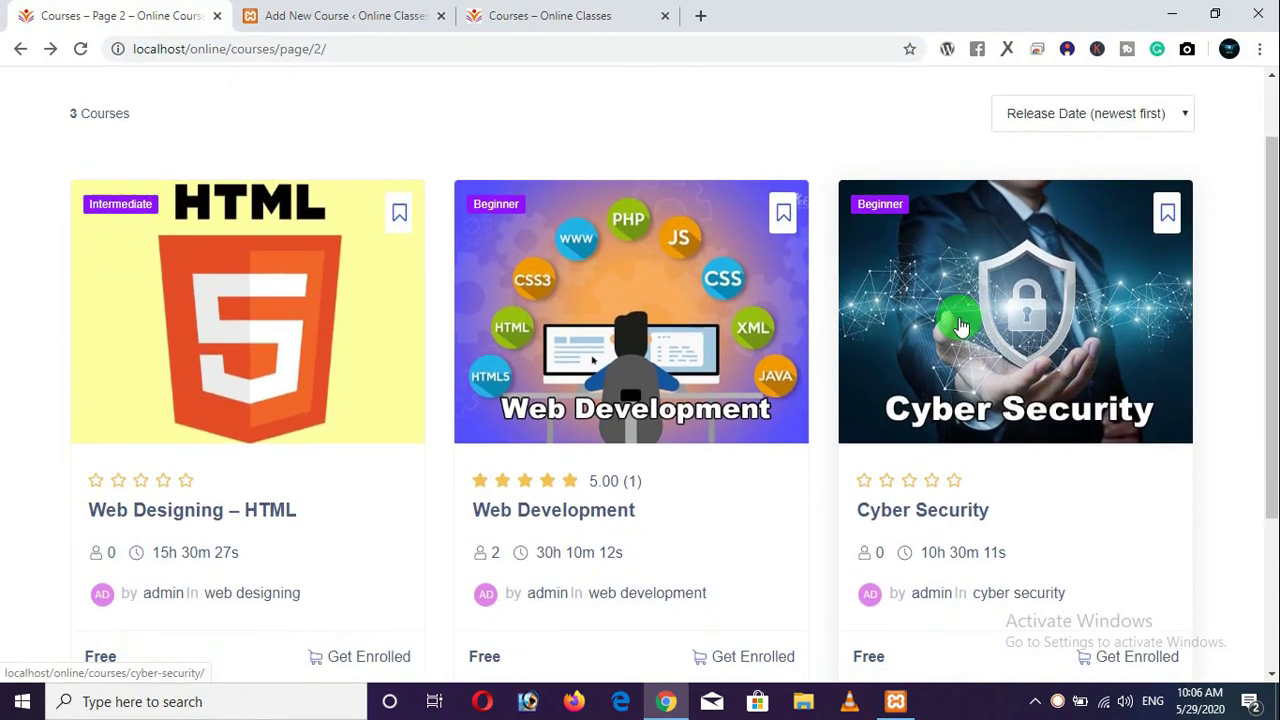
click(960, 327)
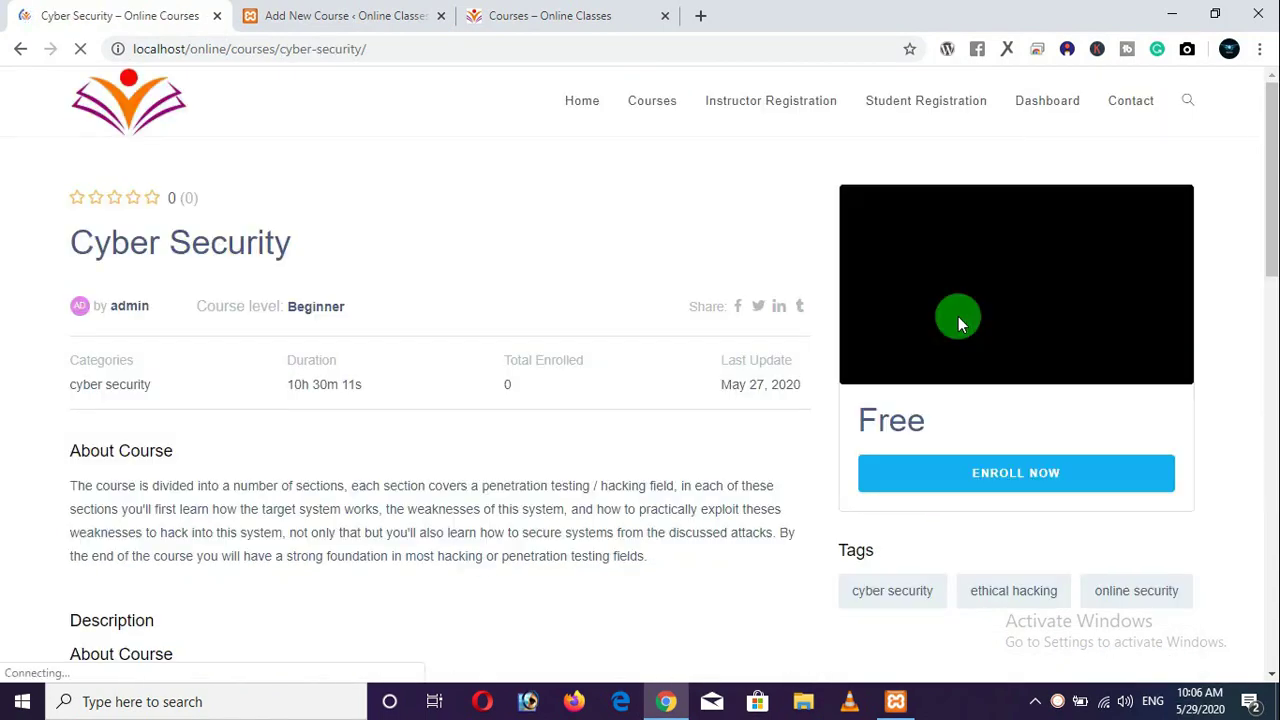
Copy the opening About Course sentence into the new course's Excerpt box.
scroll(163, 403, down, 3)
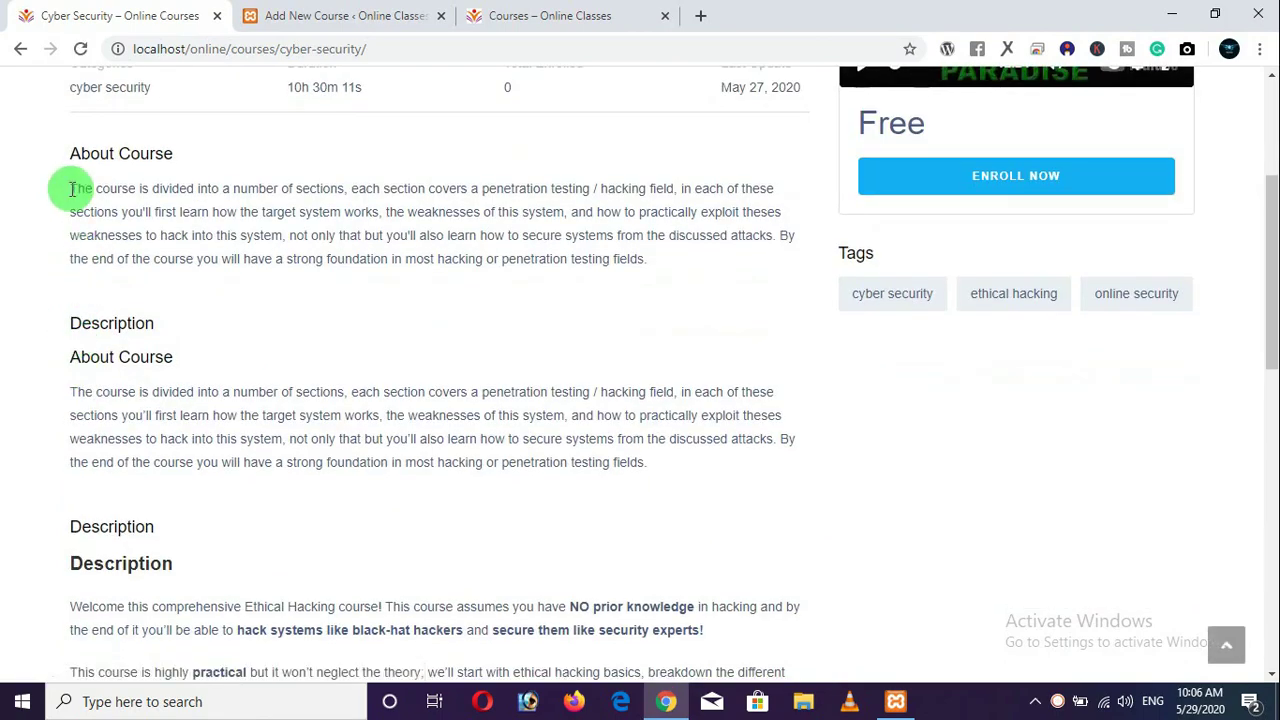
drag(70, 186, 278, 235)
key(super+c)
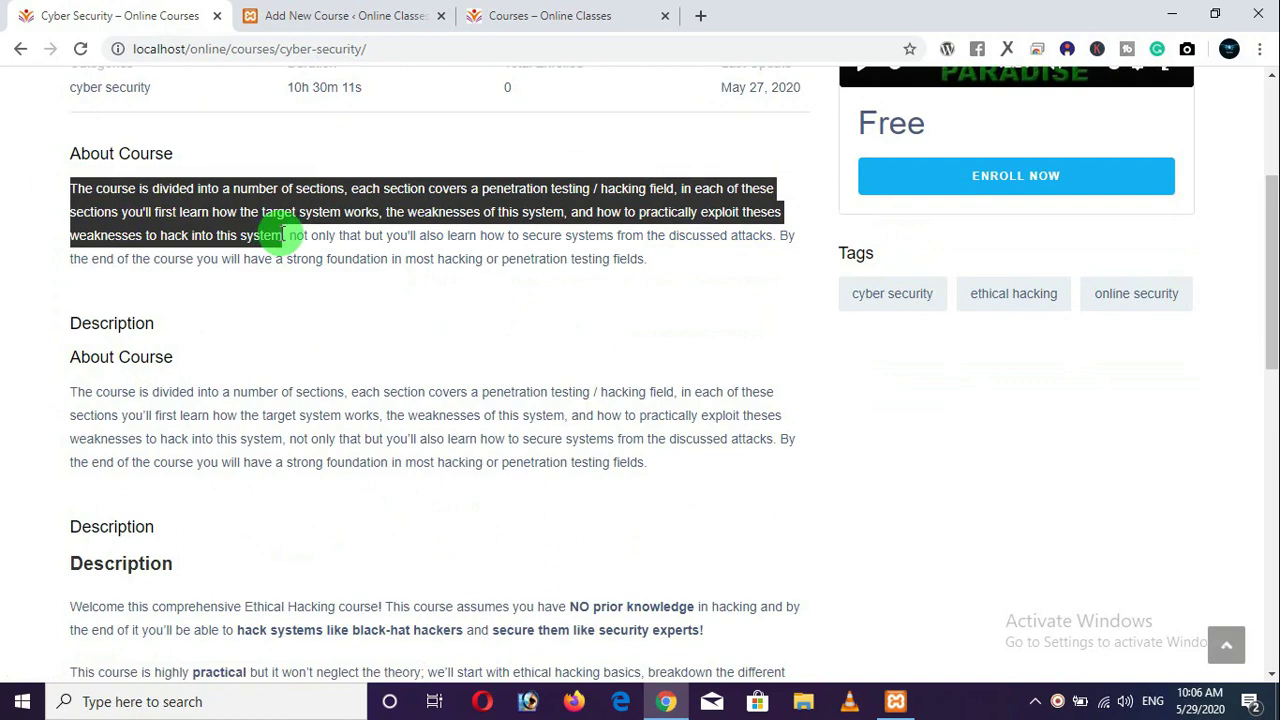
right_click(266, 203)
click(300, 214)
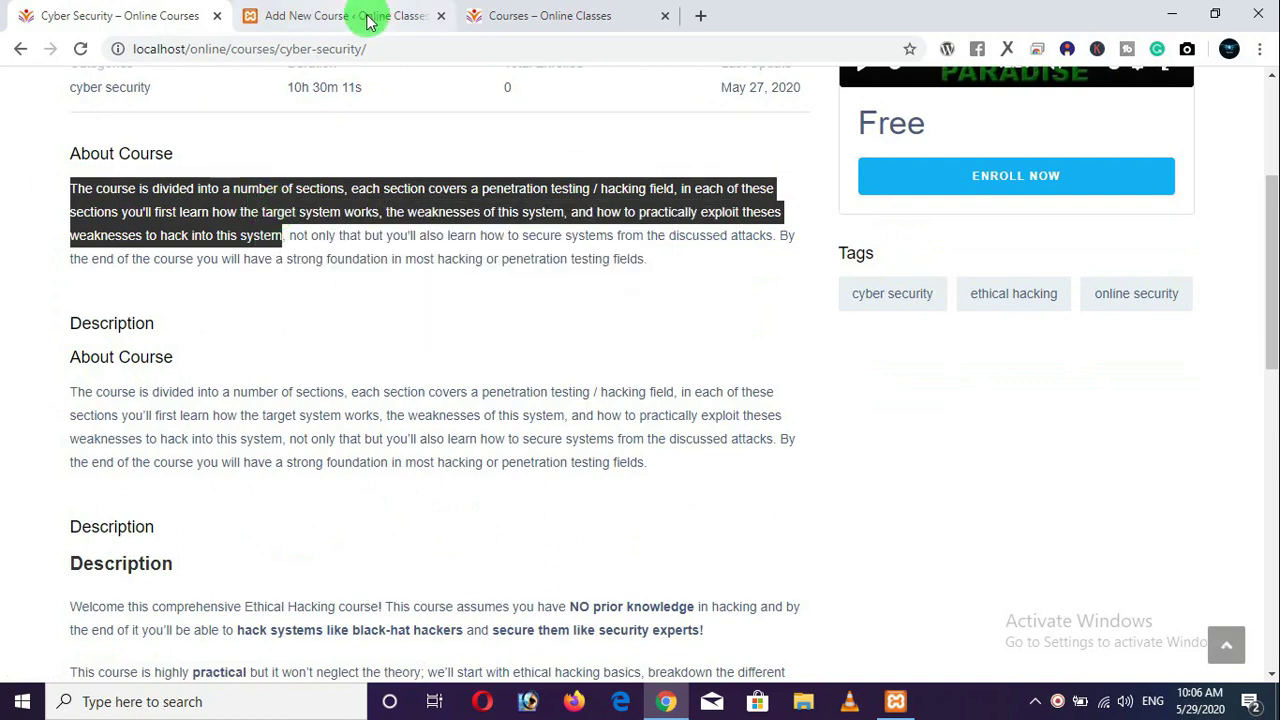
click(368, 20)
right_click(337, 549)
click(371, 402)
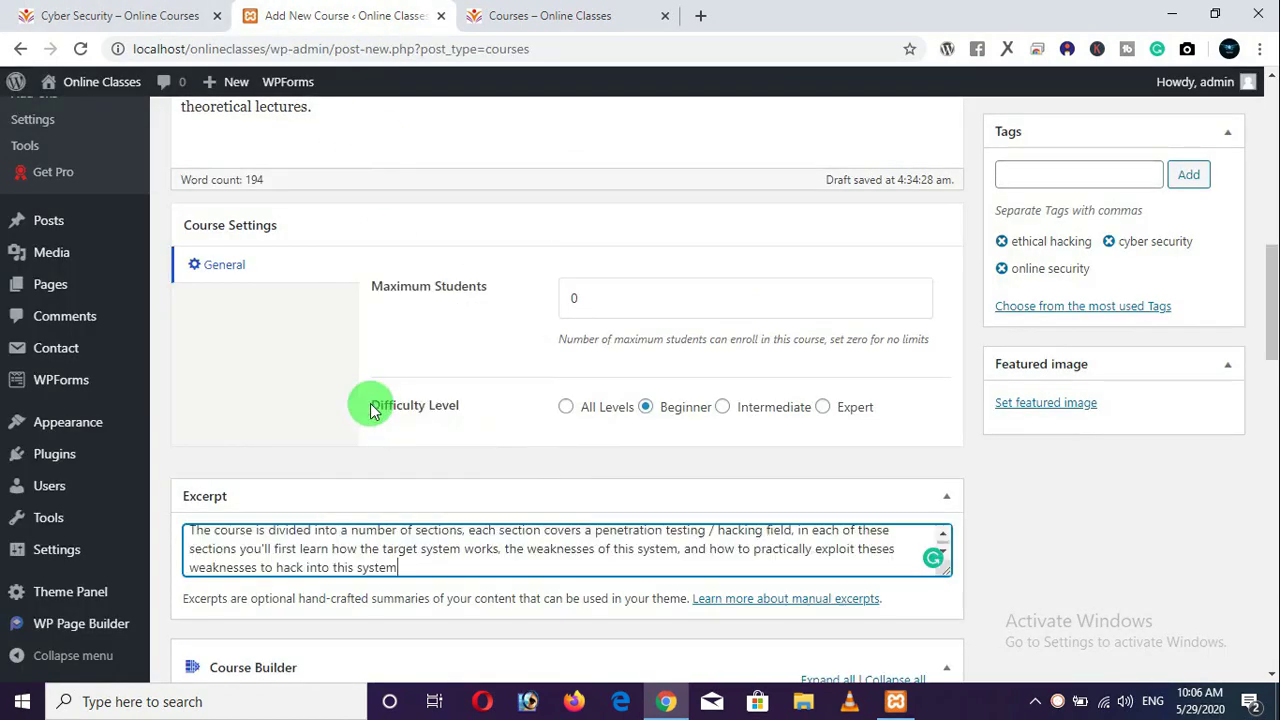
scroll(446, 486, down, 2)
scroll(449, 487, down, 2)
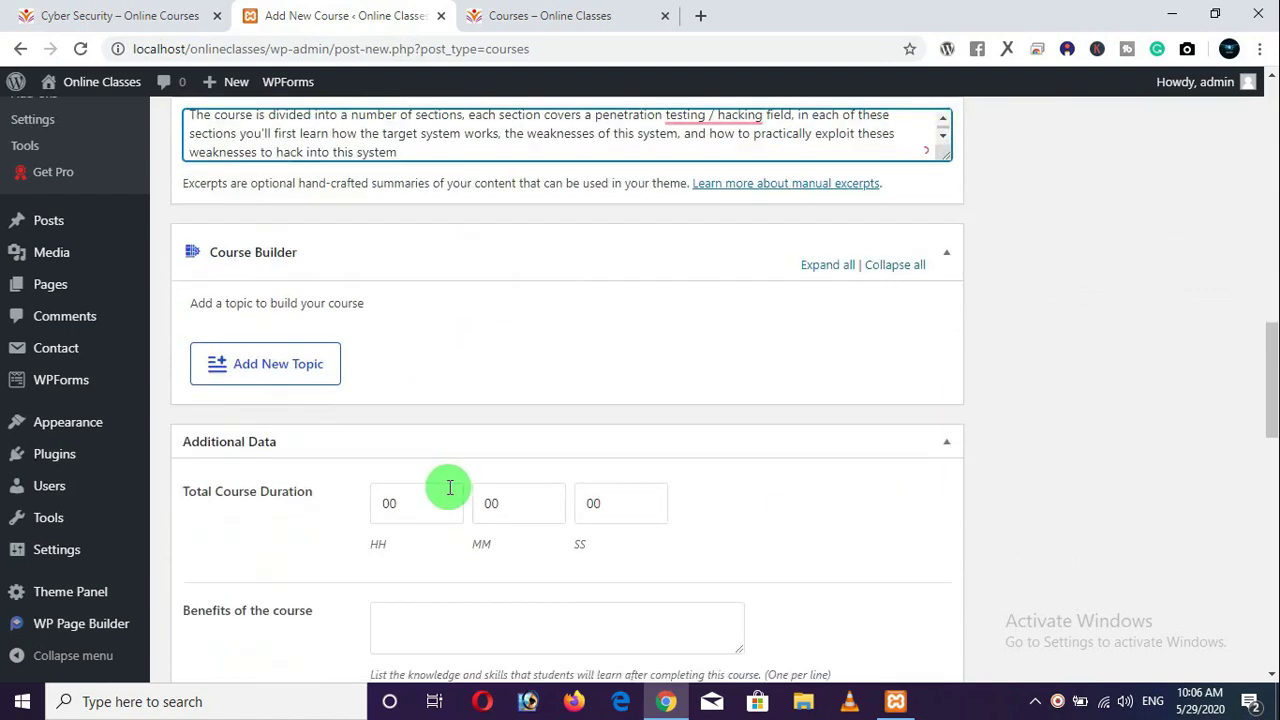
scroll(447, 482, down, 1)
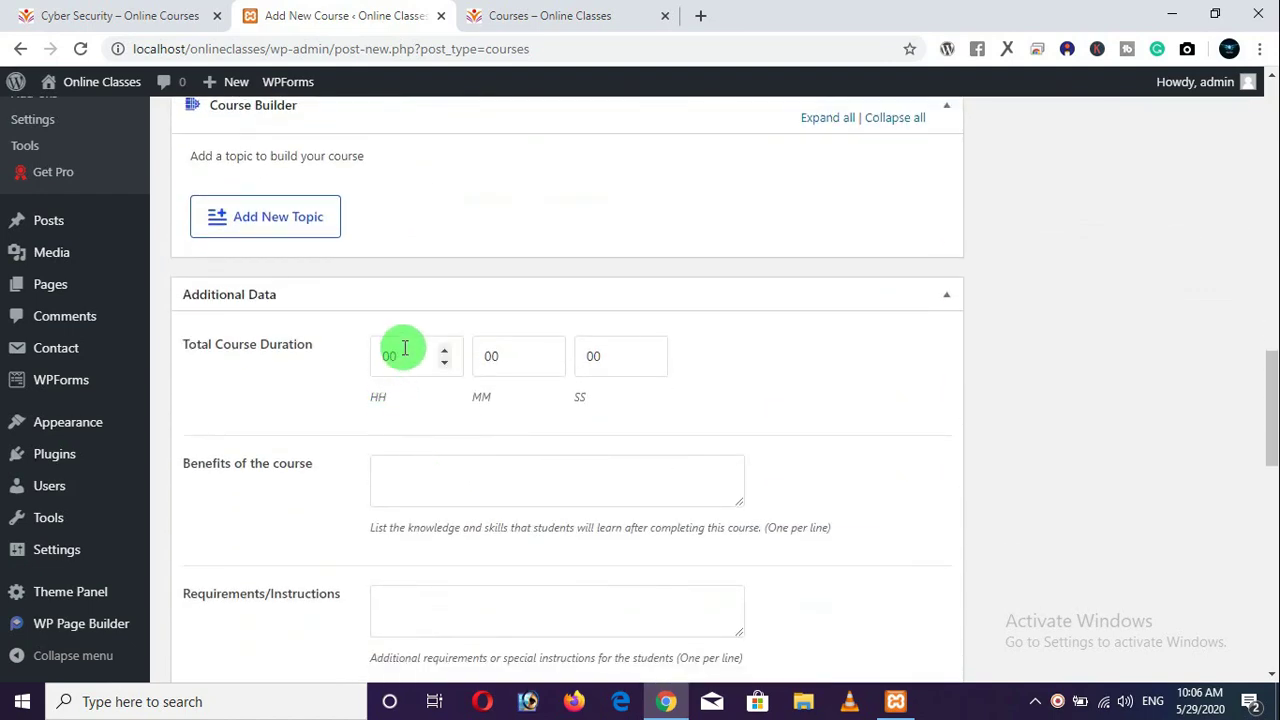
Set Total Course Duration to 10 hours, 30 minutes and 11 seconds.
click(143, 18)
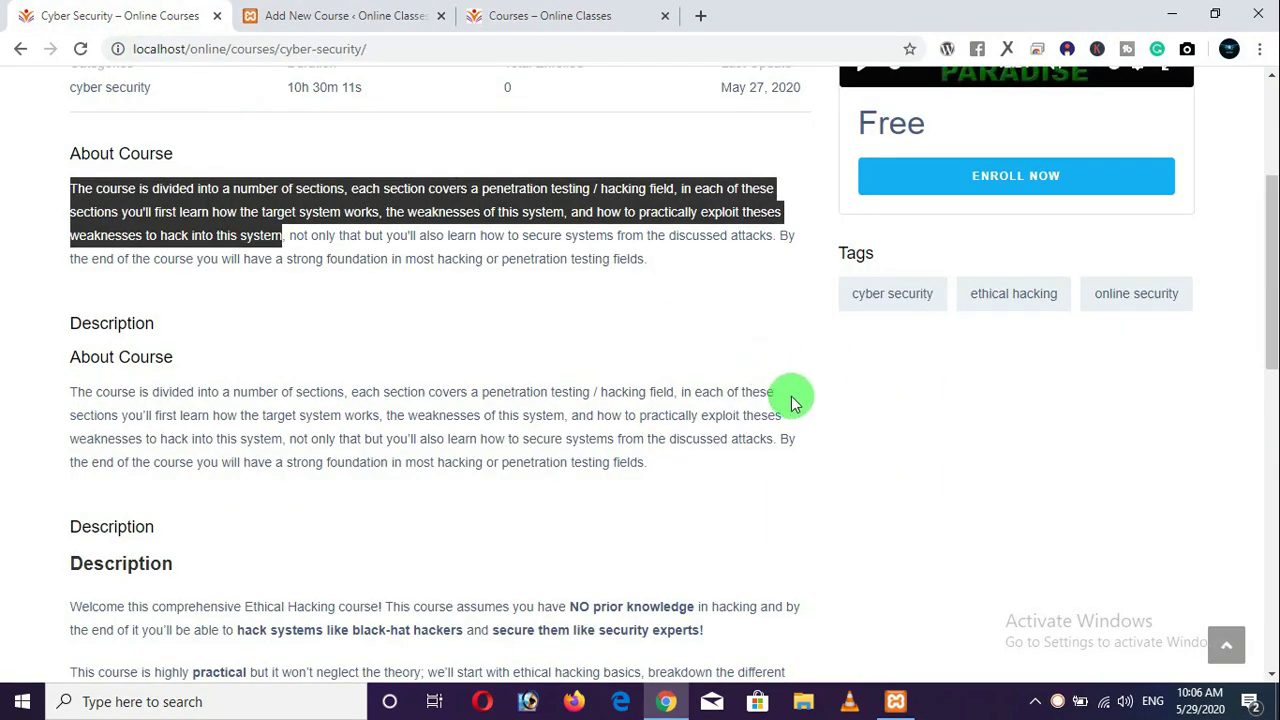
scroll(790, 405, up, 3)
click(785, 443)
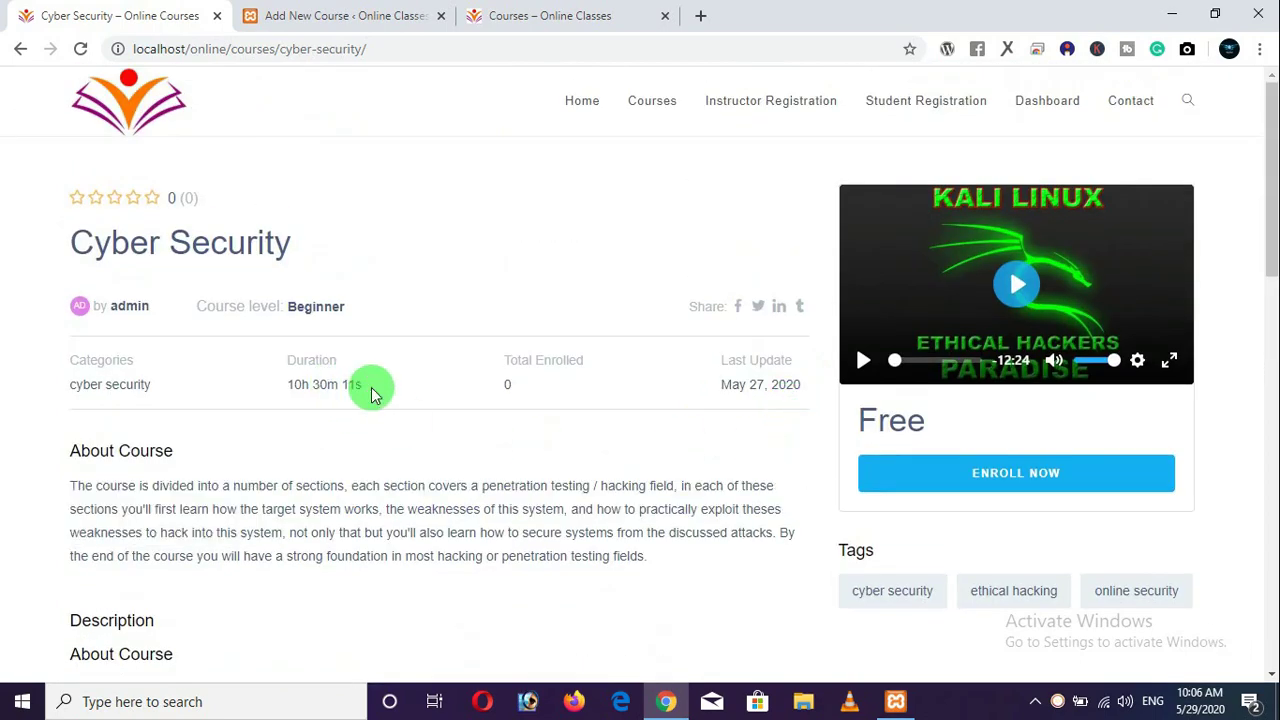
drag(375, 386, 287, 386)
click(57, 306)
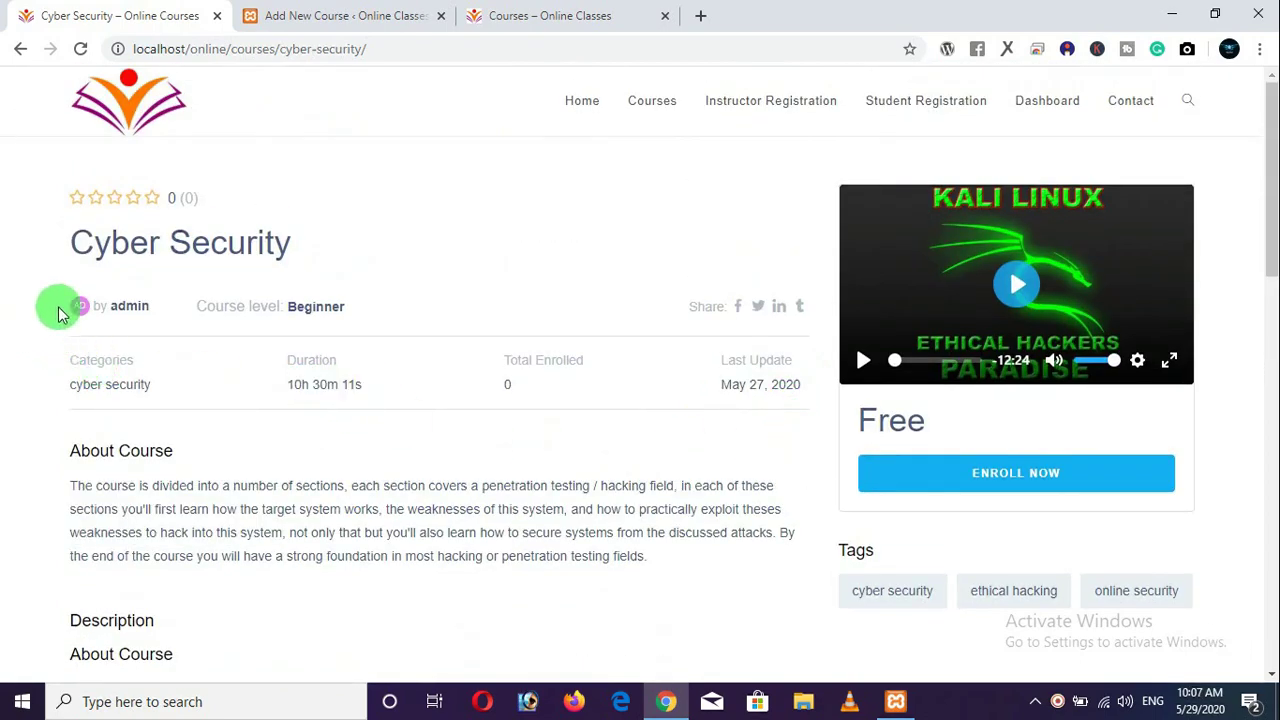
click(329, 16)
drag(420, 345, 349, 352)
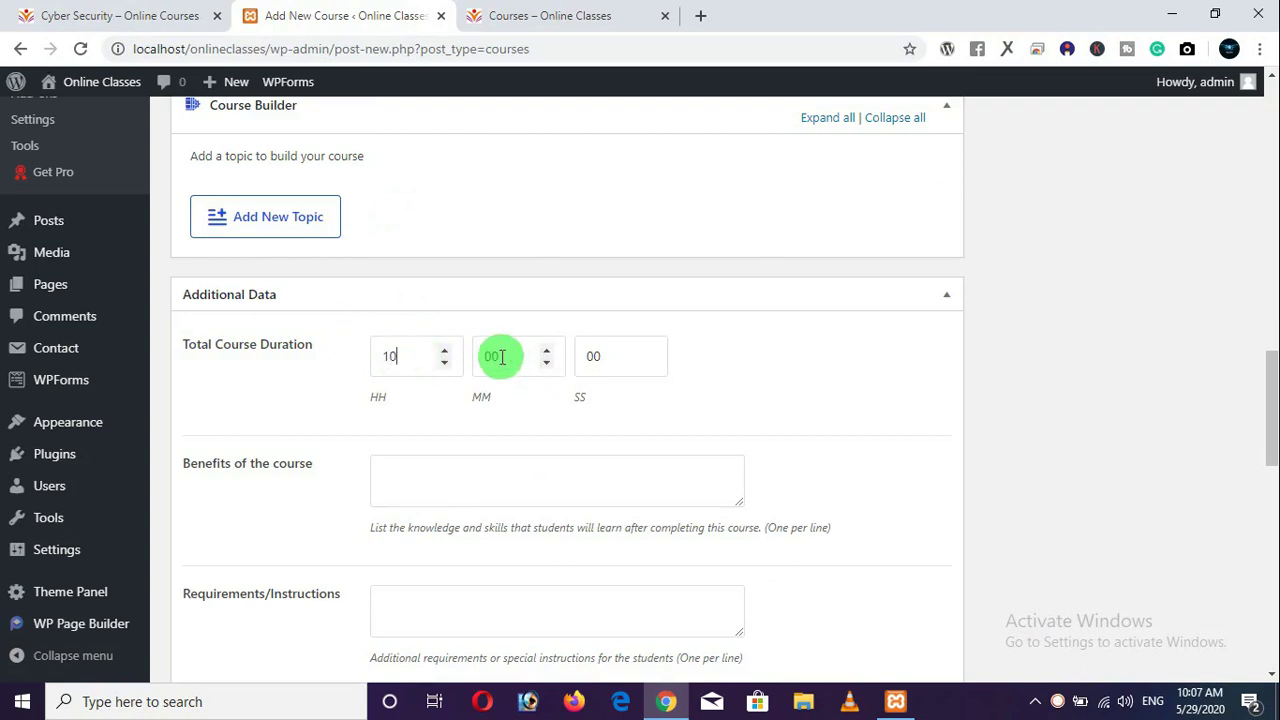
drag(500, 355, 445, 337)
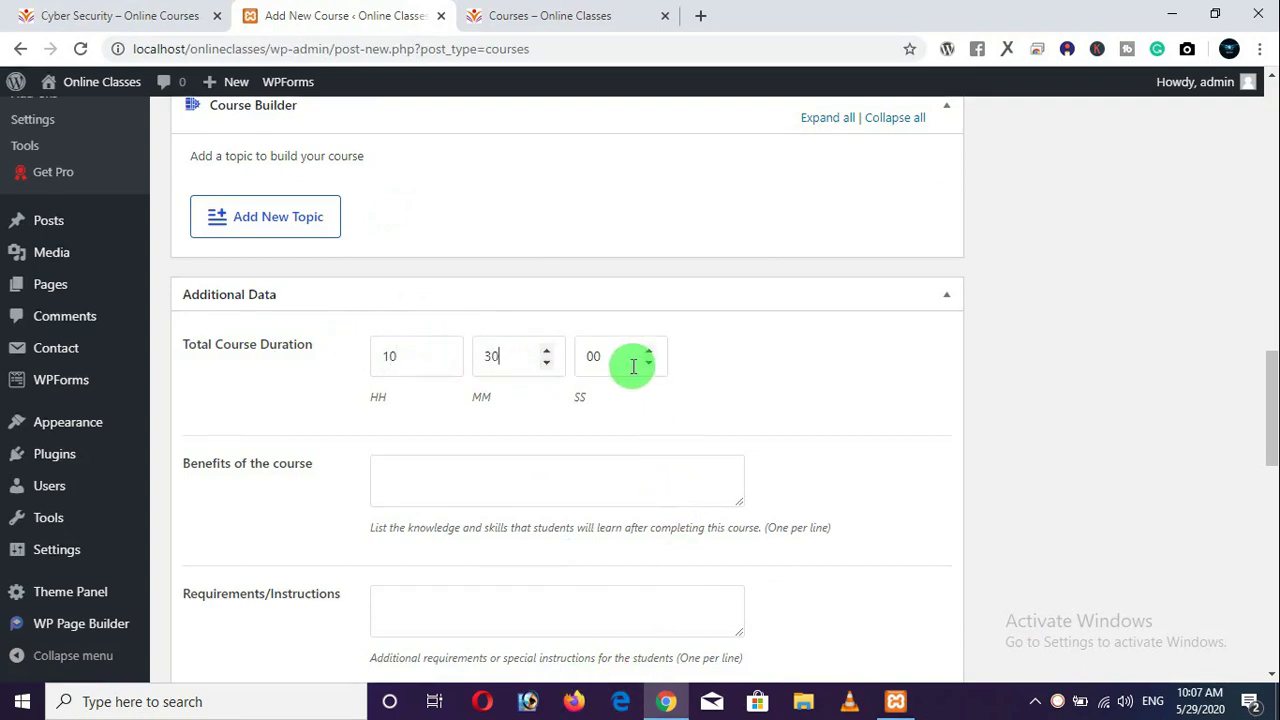
drag(640, 357, 593, 360)
text(11)
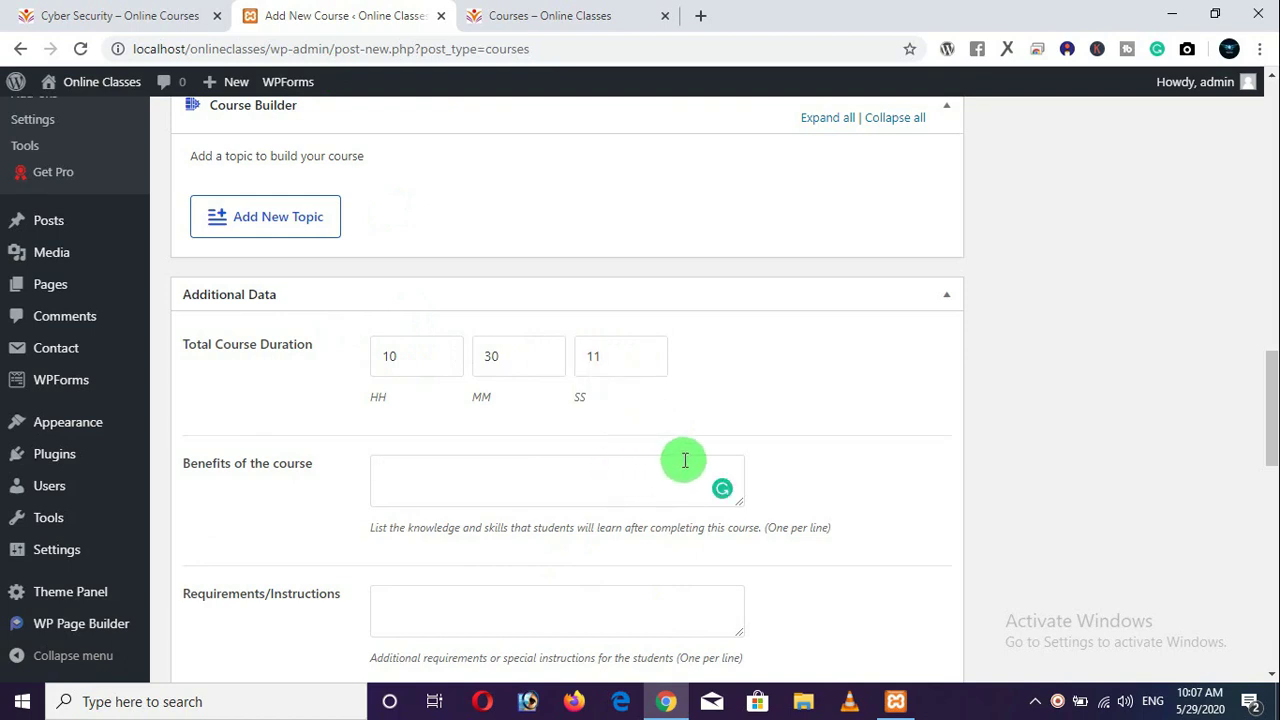
Copy the reference What Will I Learn? list into the Benefits of the course box.
click(171, 17)
scroll(357, 366, down, 8)
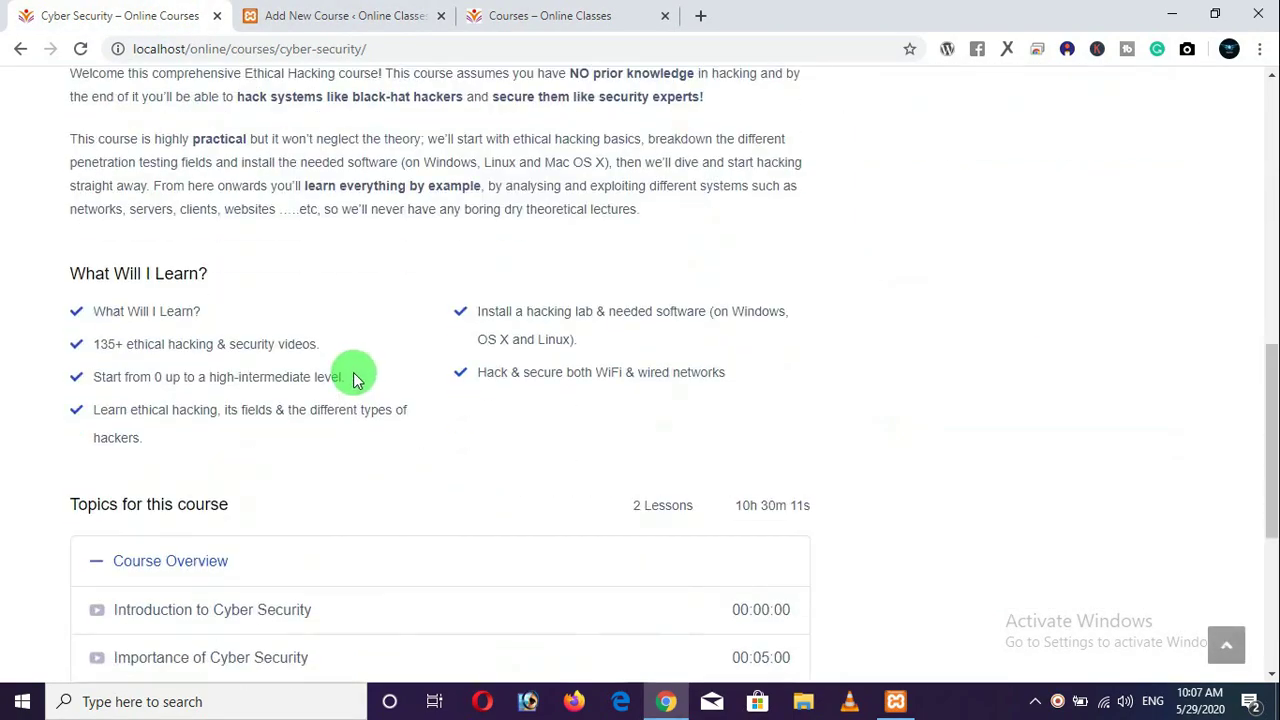
drag(70, 270, 660, 368)
right_click(623, 377)
click(655, 386)
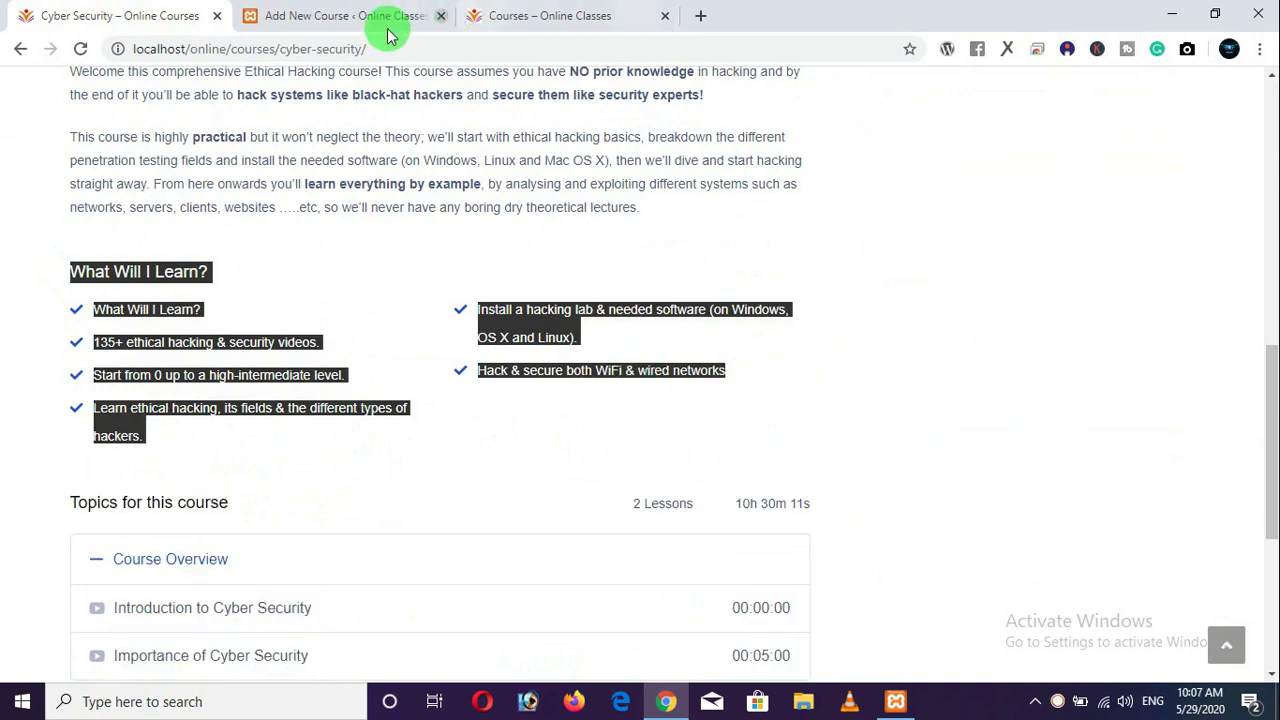
click(386, 20)
right_click(423, 482)
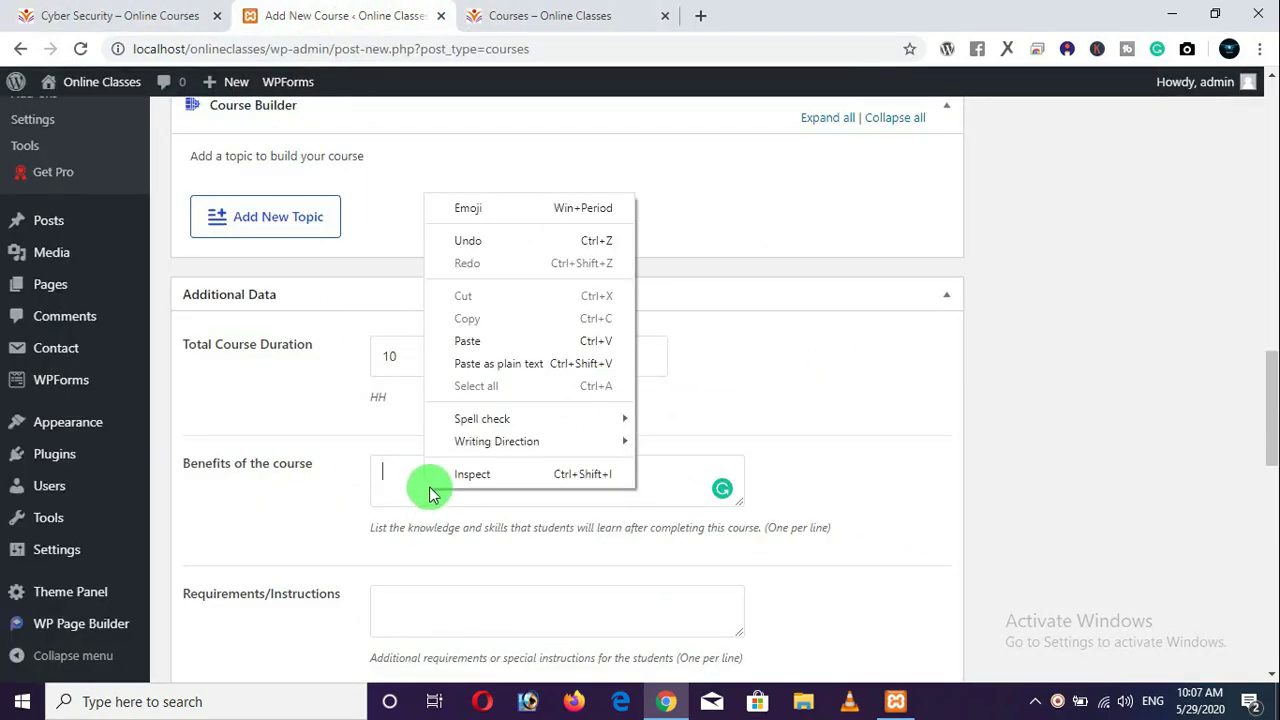
click(480, 337)
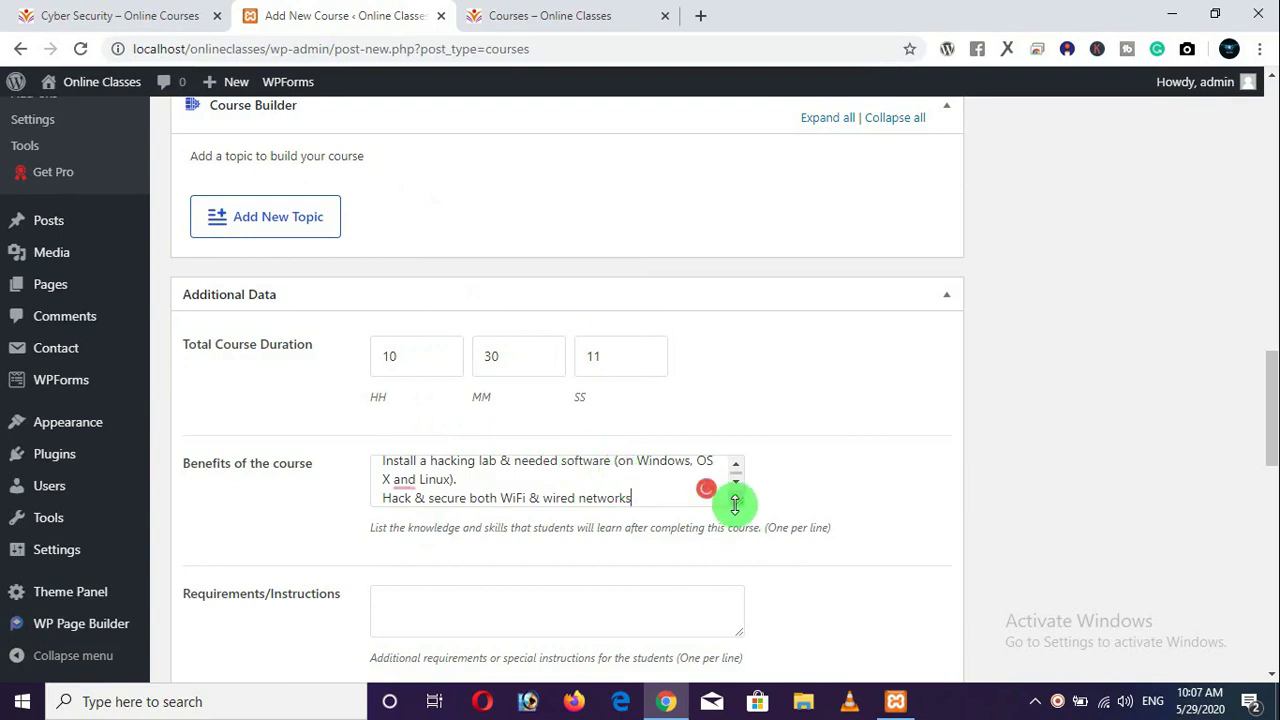
drag(738, 500, 752, 704)
Delete the duplicate 'What Will I Learn?' first line from the benefits box.
scroll(471, 351, down, 1)
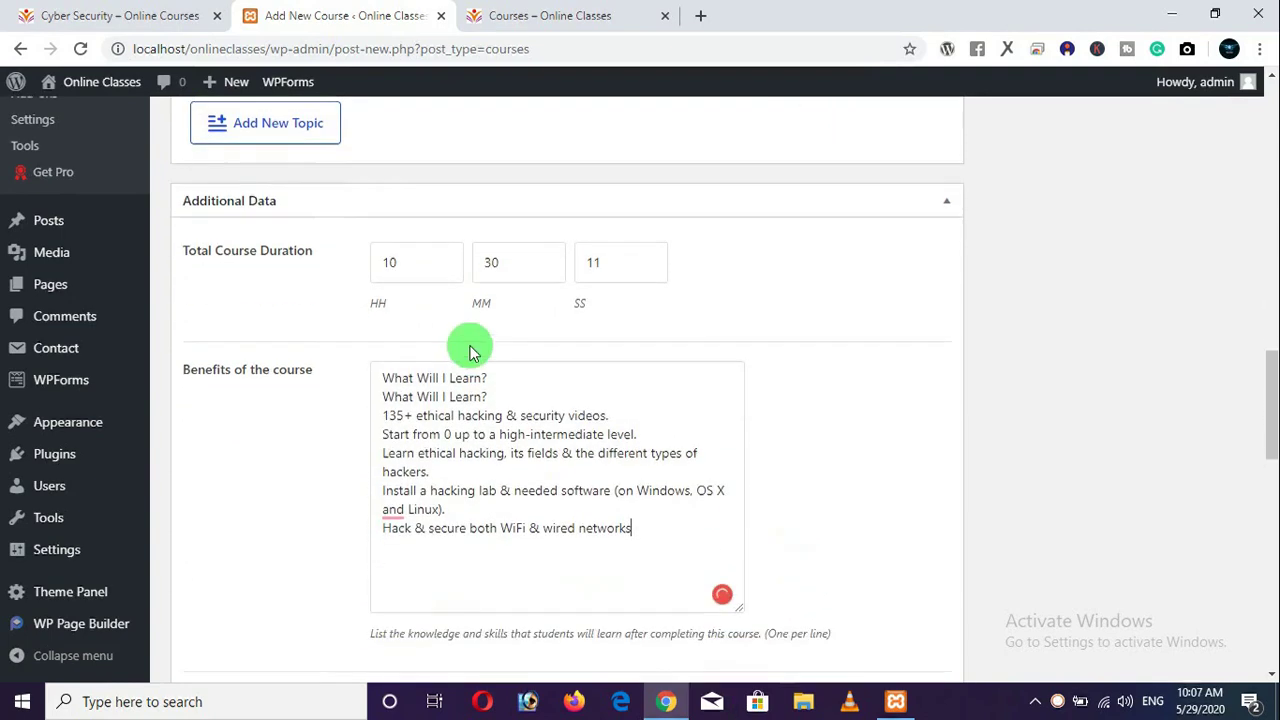
drag(492, 382, 337, 377)
key(BackSpace)
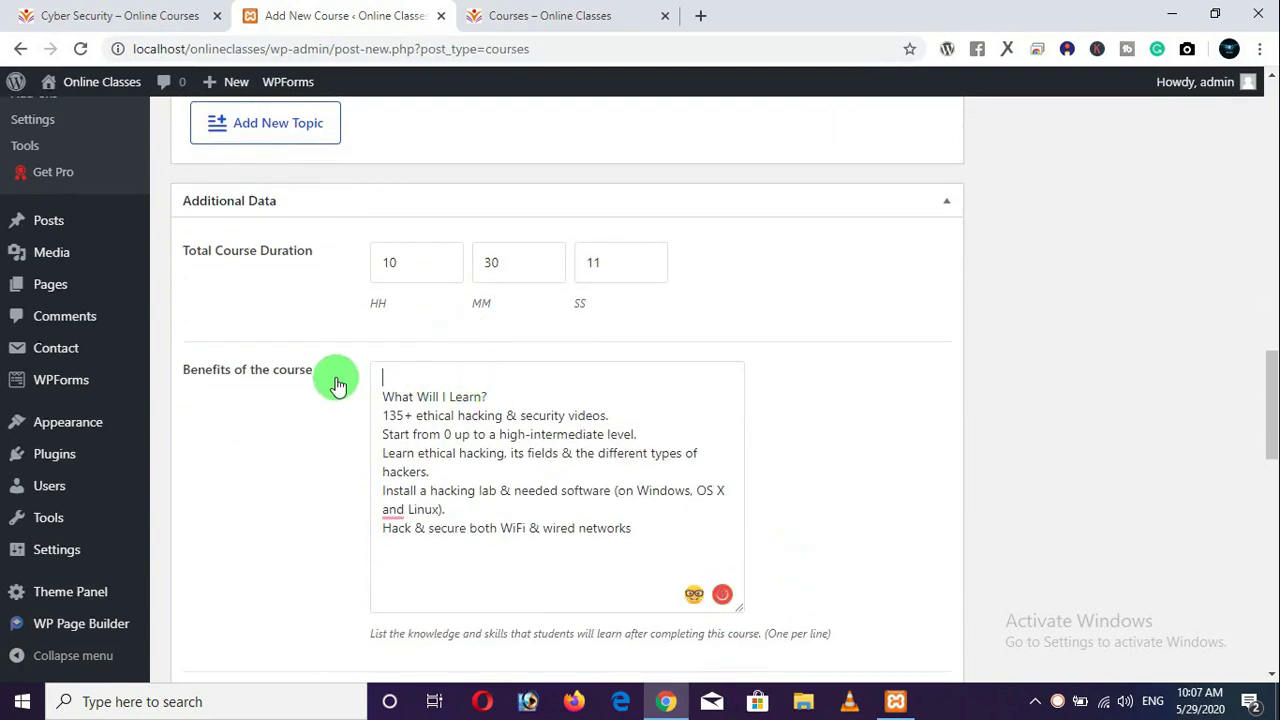
key(BackSpace)
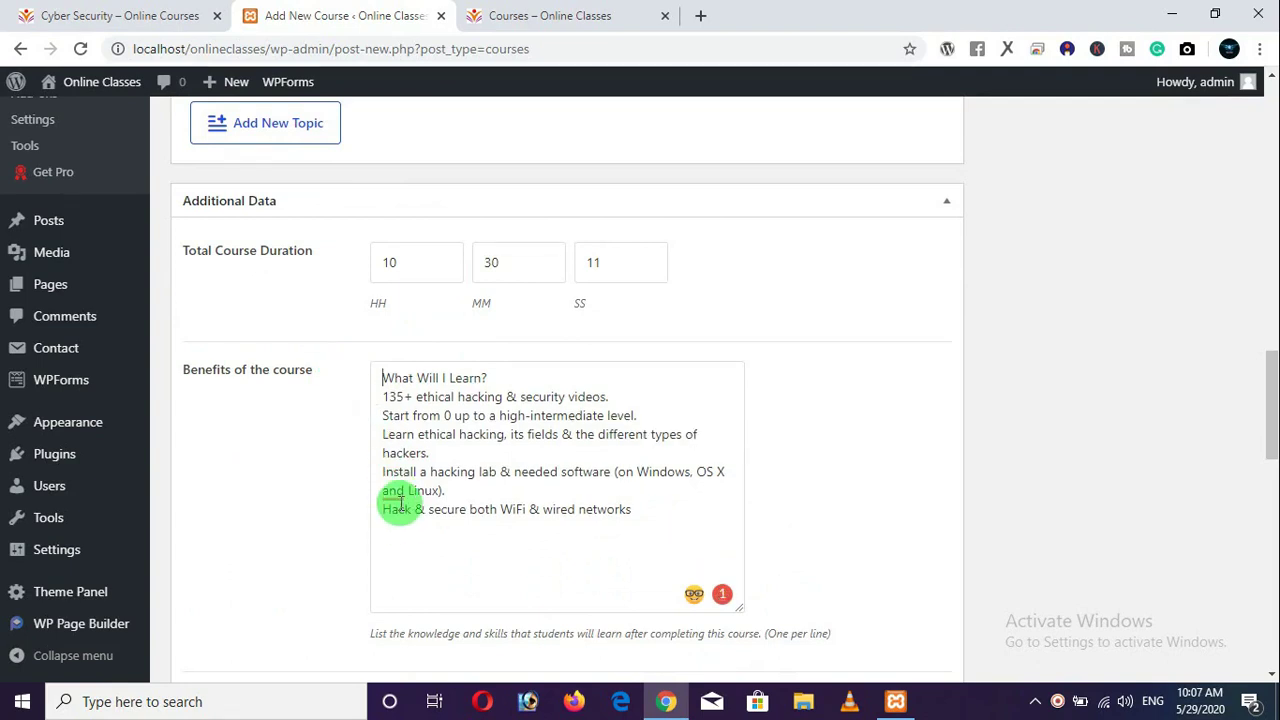
mouse_move(392, 491)
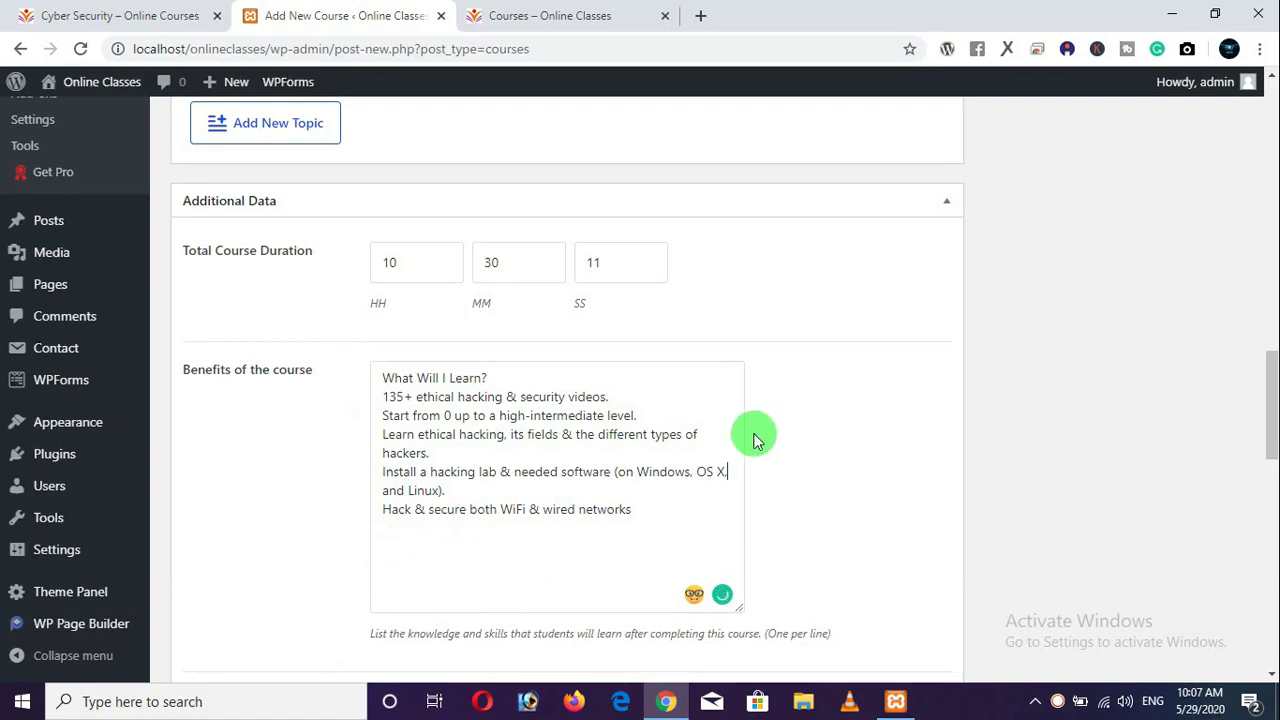
scroll(803, 374, down, 2)
scroll(803, 374, up, 3)
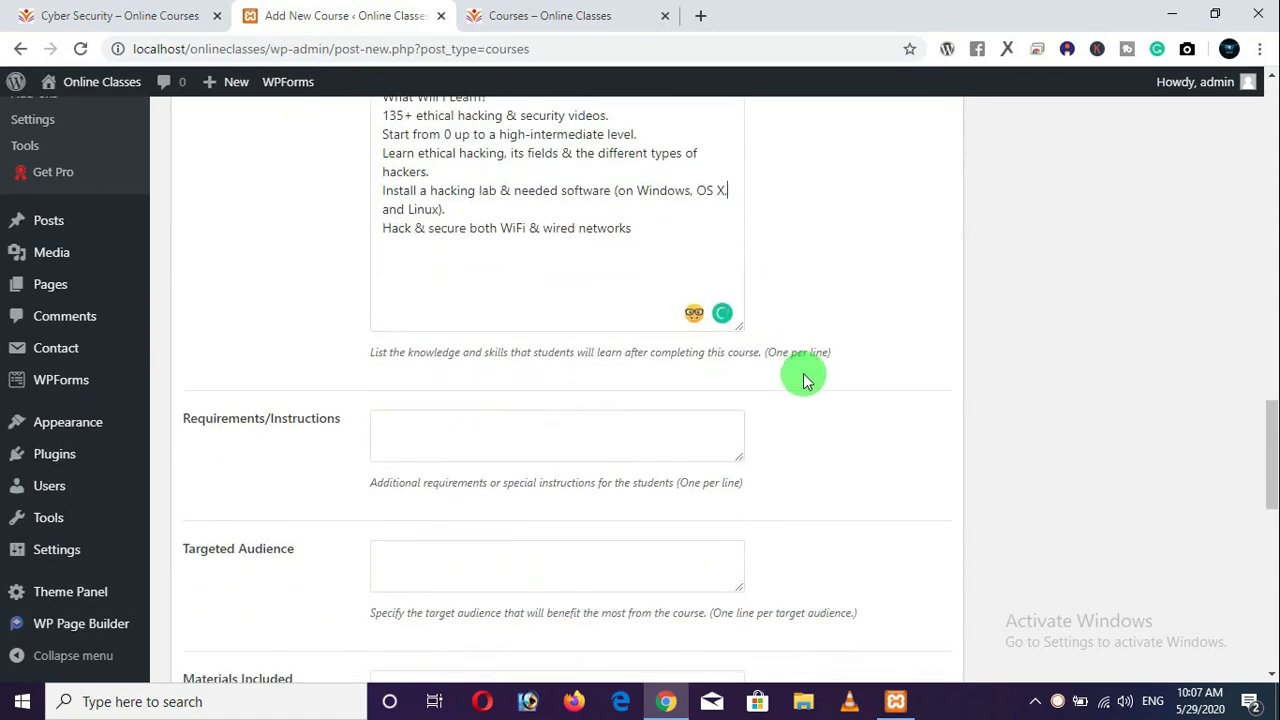
Review the course form, then bring up the live Cyber Security course page.
scroll(790, 385, down, 4)
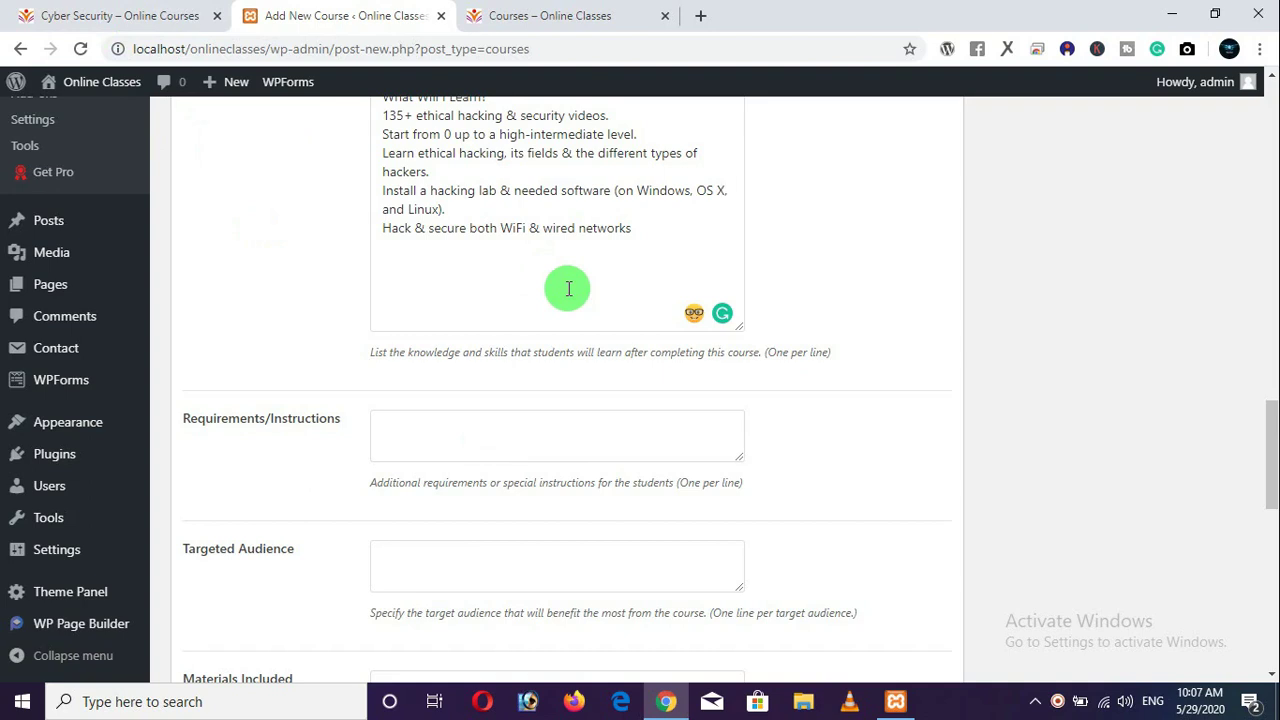
scroll(568, 289, down, 4)
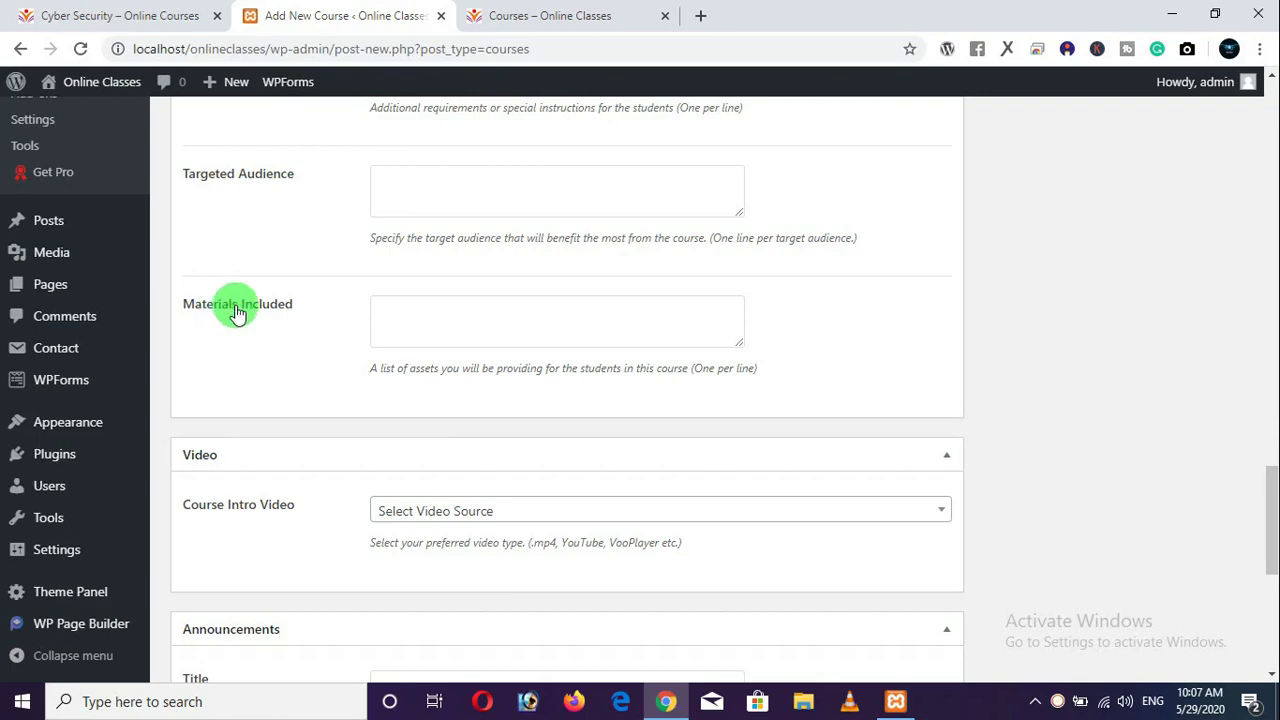
click(150, 16)
scroll(433, 326, up, 10)
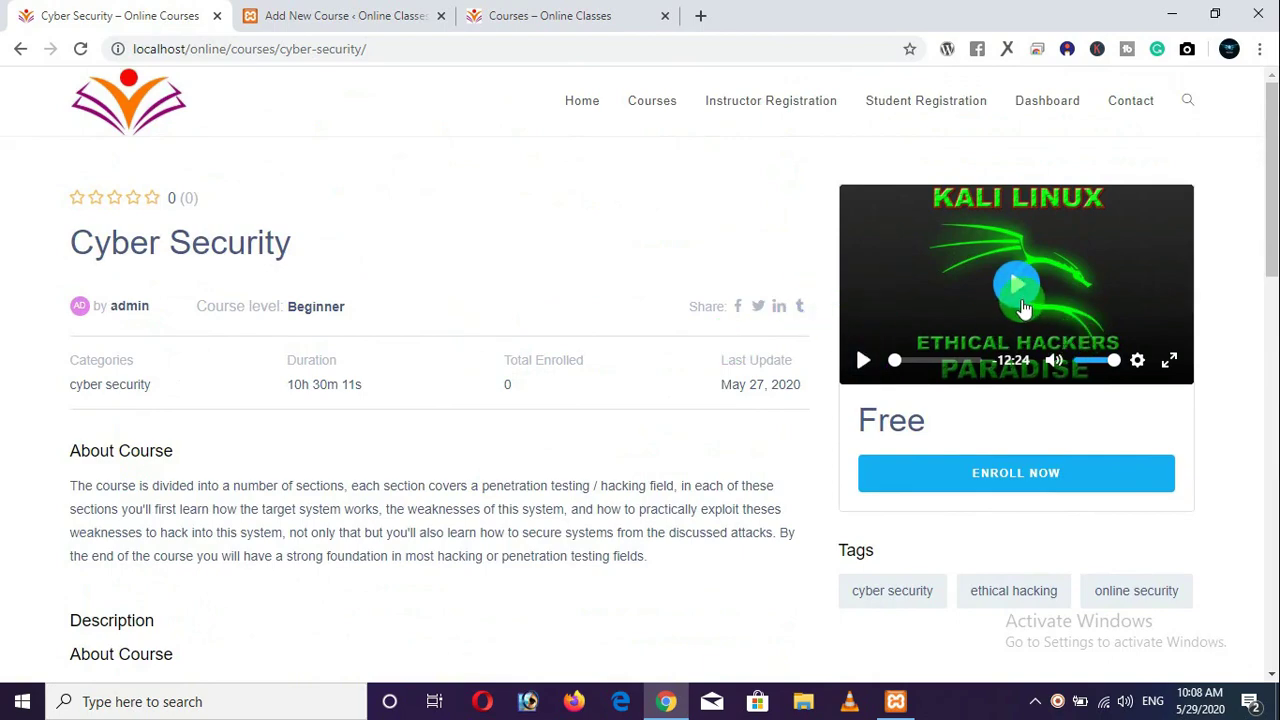
Choose YouTube as the Course Intro Video source on the Add New Course form.
click(325, 16)
scroll(503, 428, down, 2)
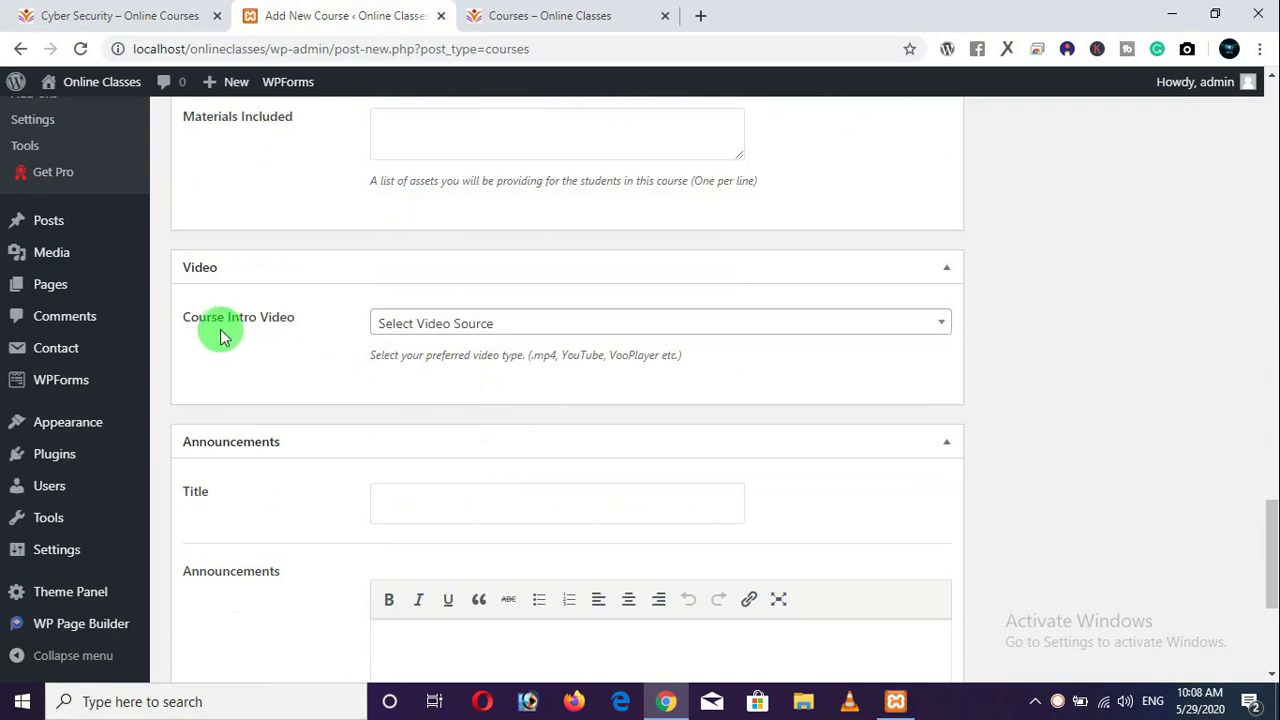
click(505, 328)
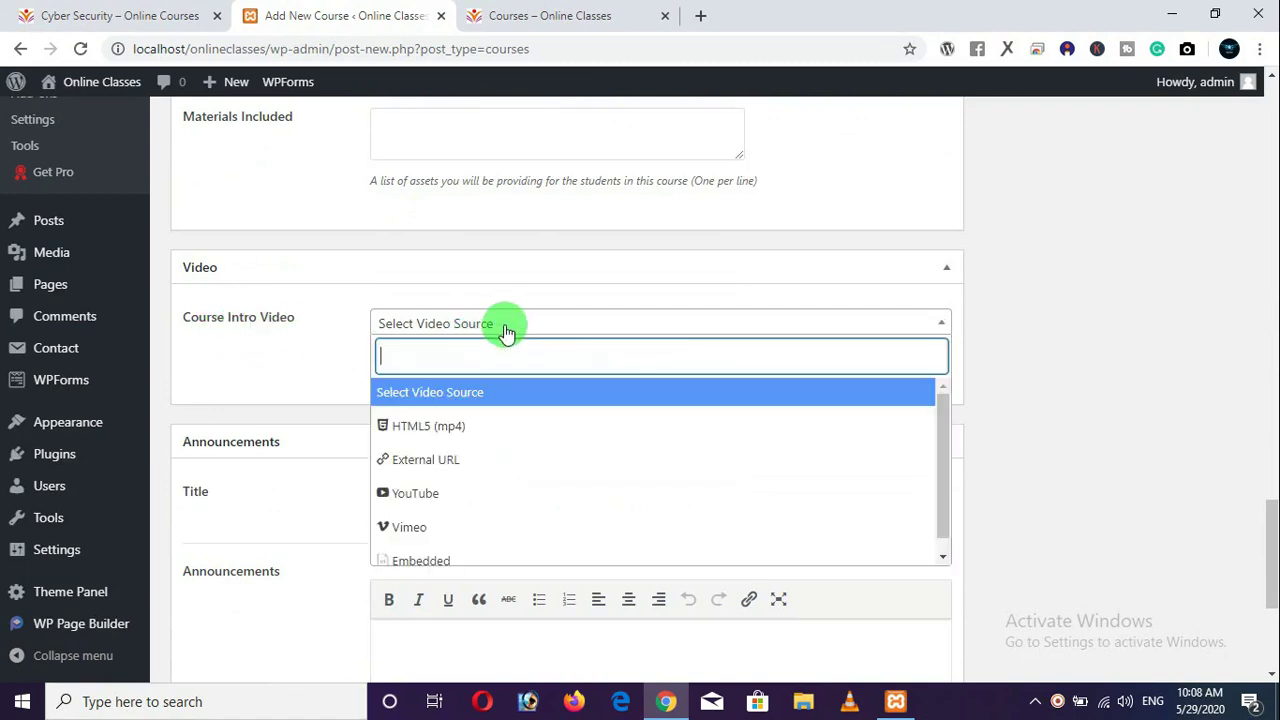
click(440, 500)
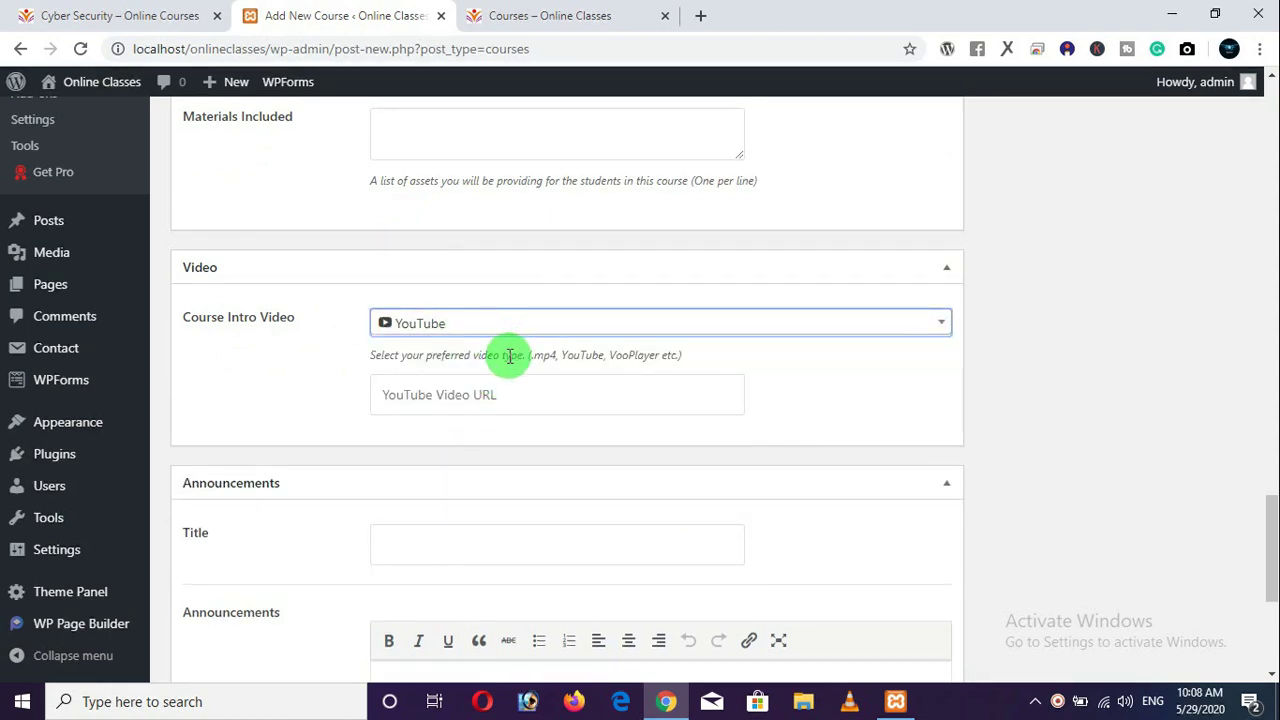
Open the links file in the lms folder and copy the linux YouTube URL.
click(491, 396)
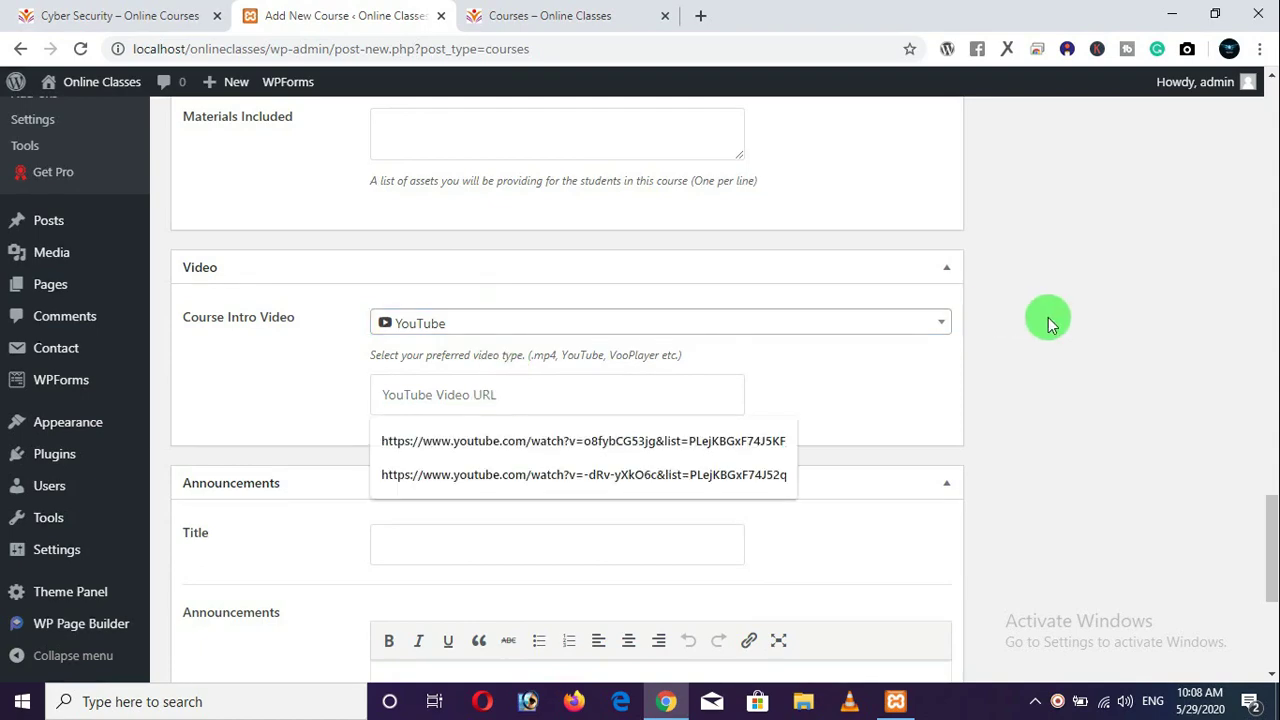
click(1172, 14)
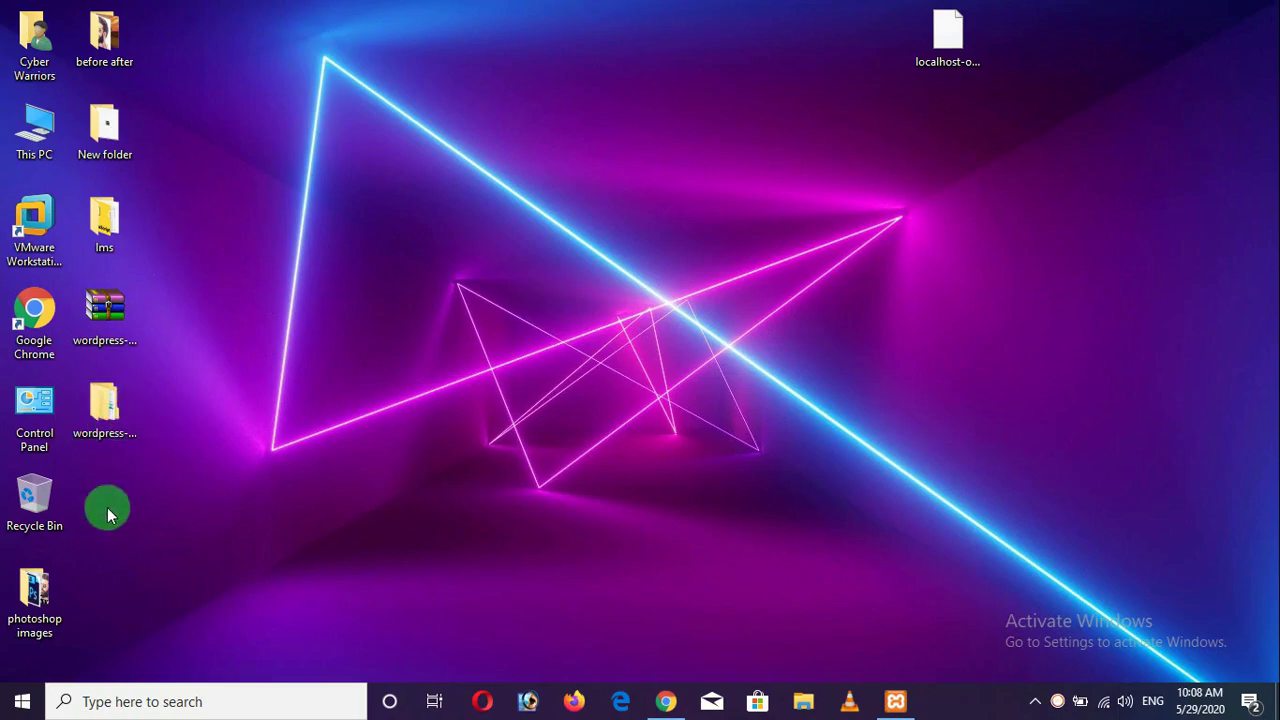
double_click(106, 238)
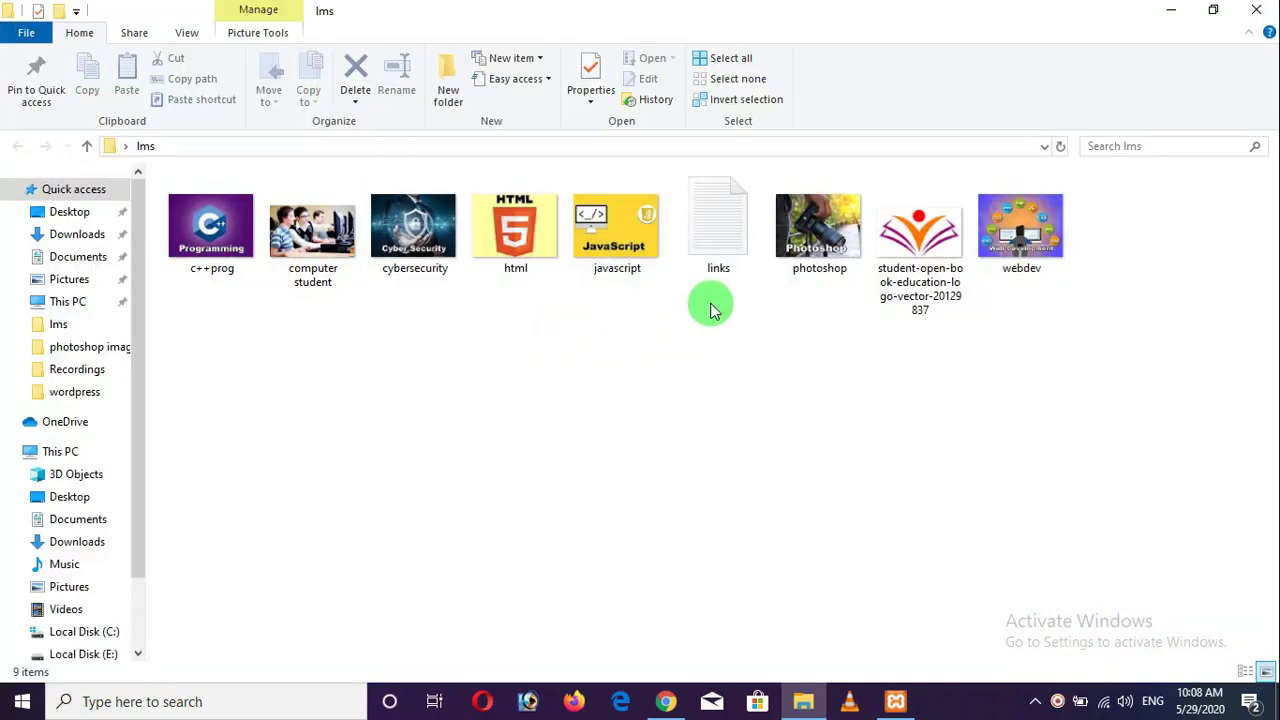
double_click(742, 221)
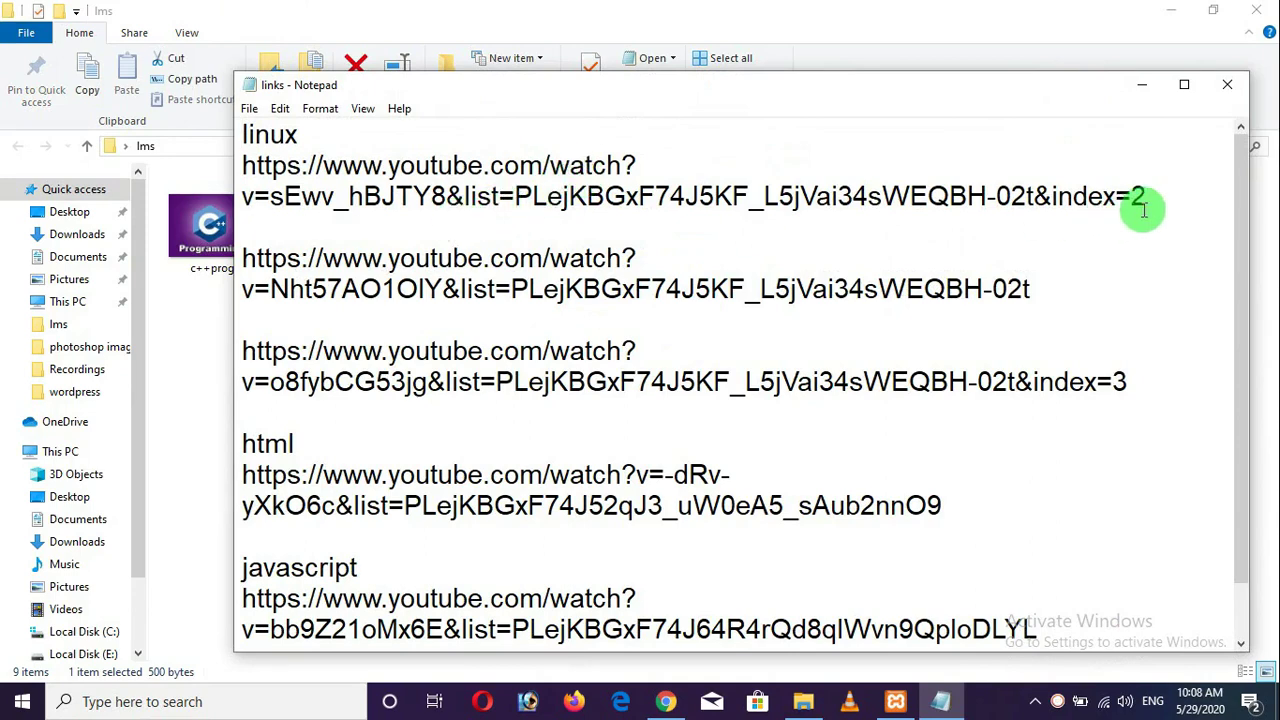
drag(1146, 197, 176, 163)
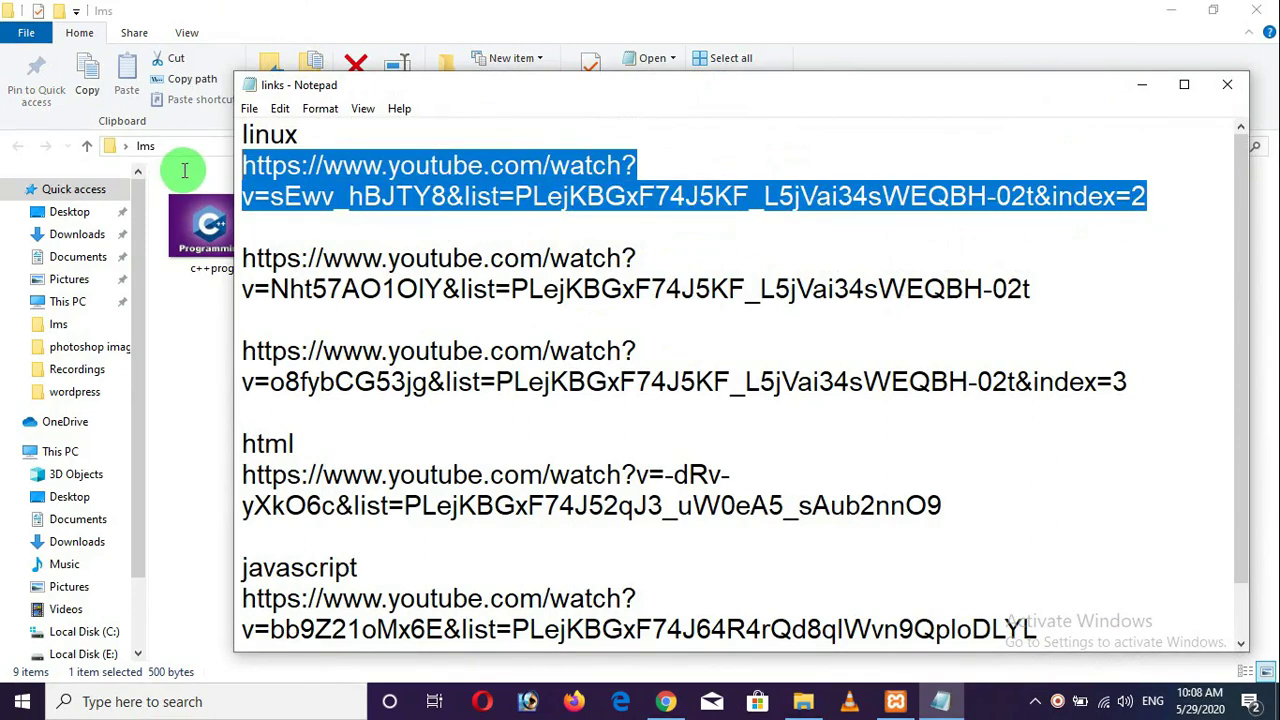
right_click(421, 173)
click(472, 238)
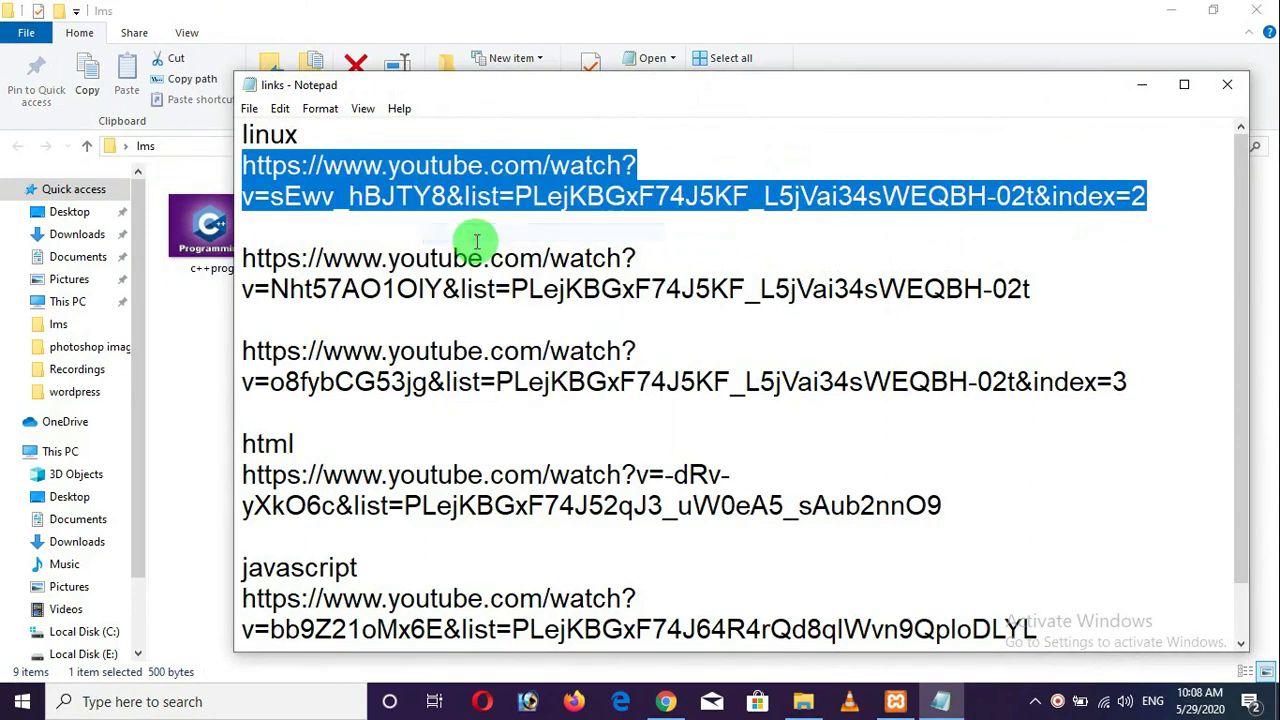
click(665, 701)
Paste the copied linux YouTube link into the YouTube Video URL field.
click(488, 395)
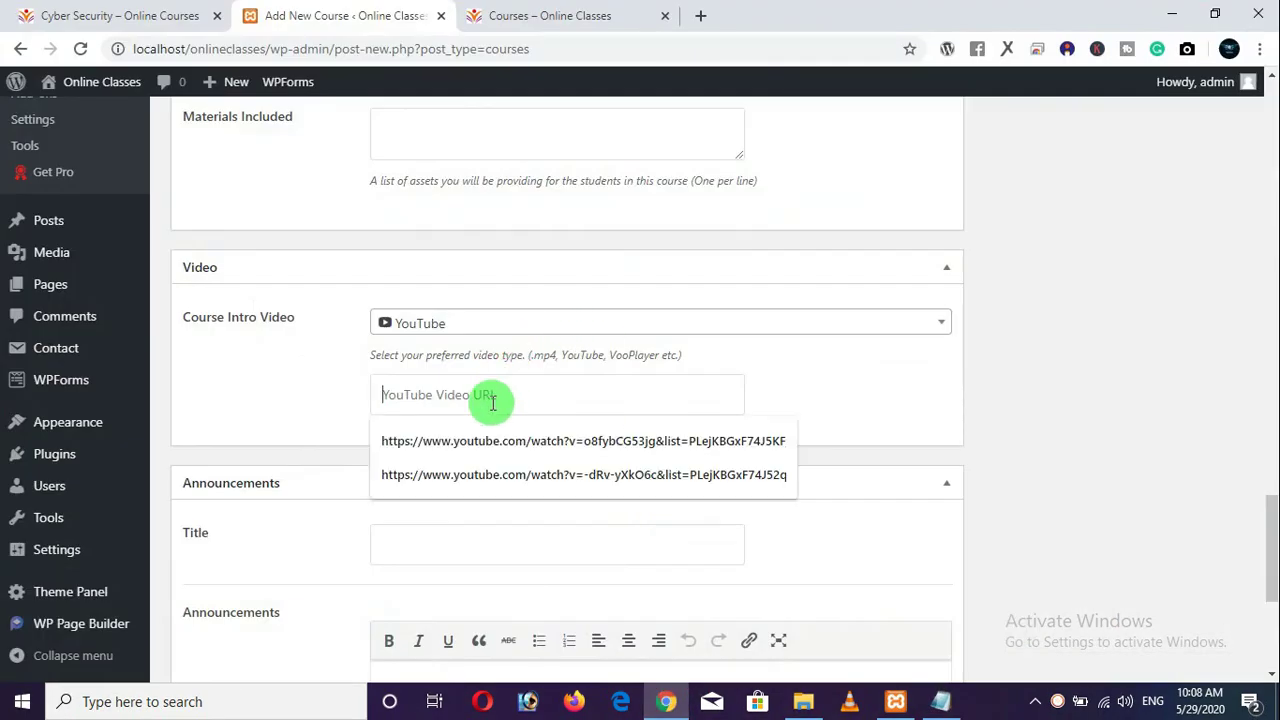
right_click(477, 397)
click(540, 251)
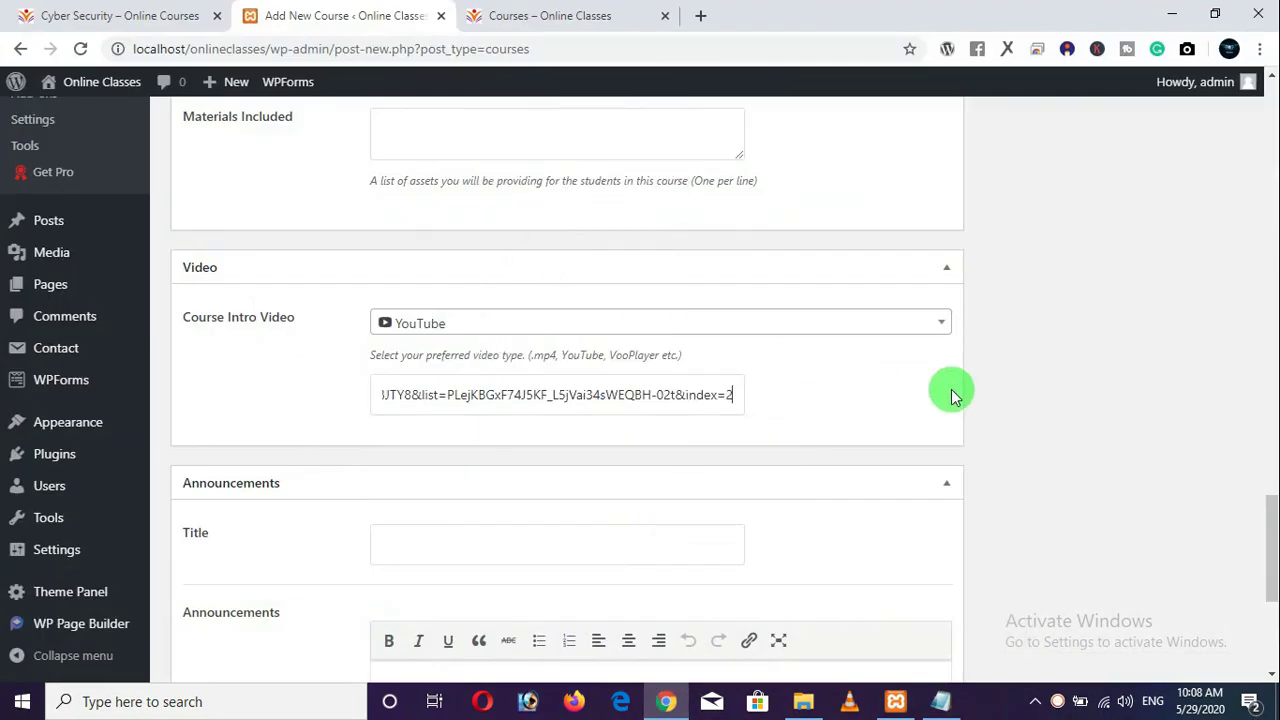
scroll(940, 398, down, 1)
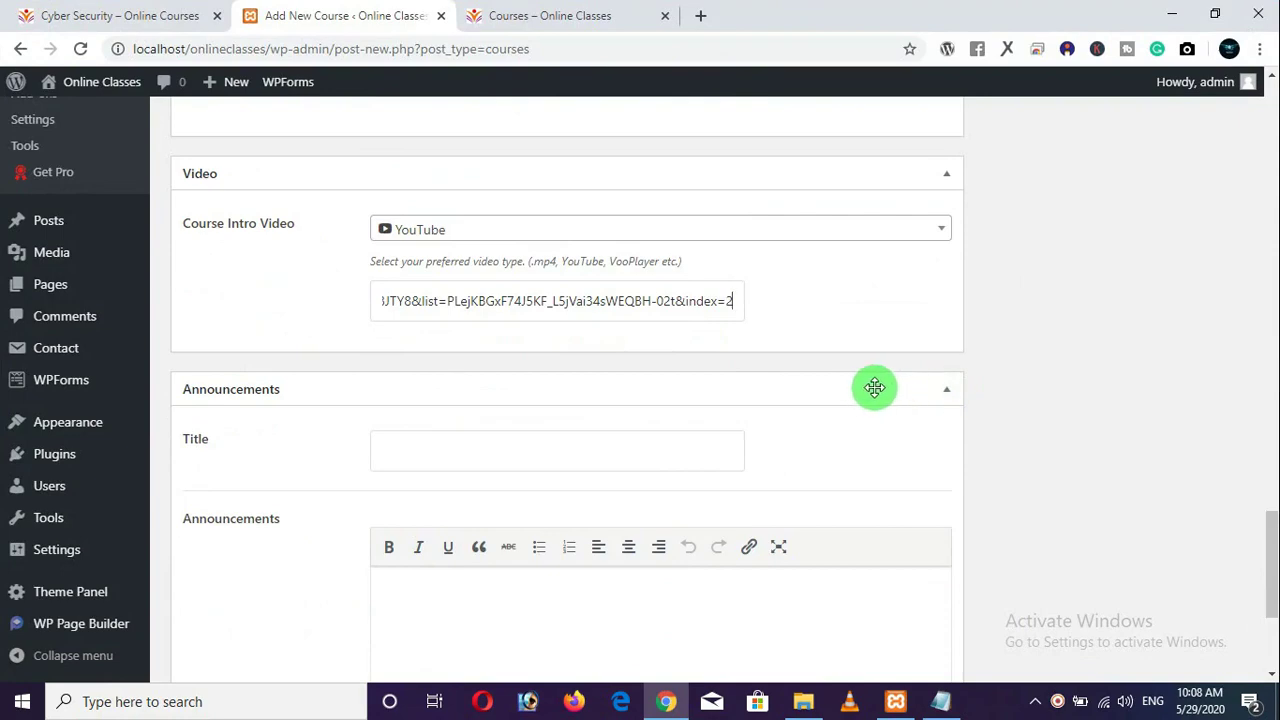
scroll(512, 448, down, 1)
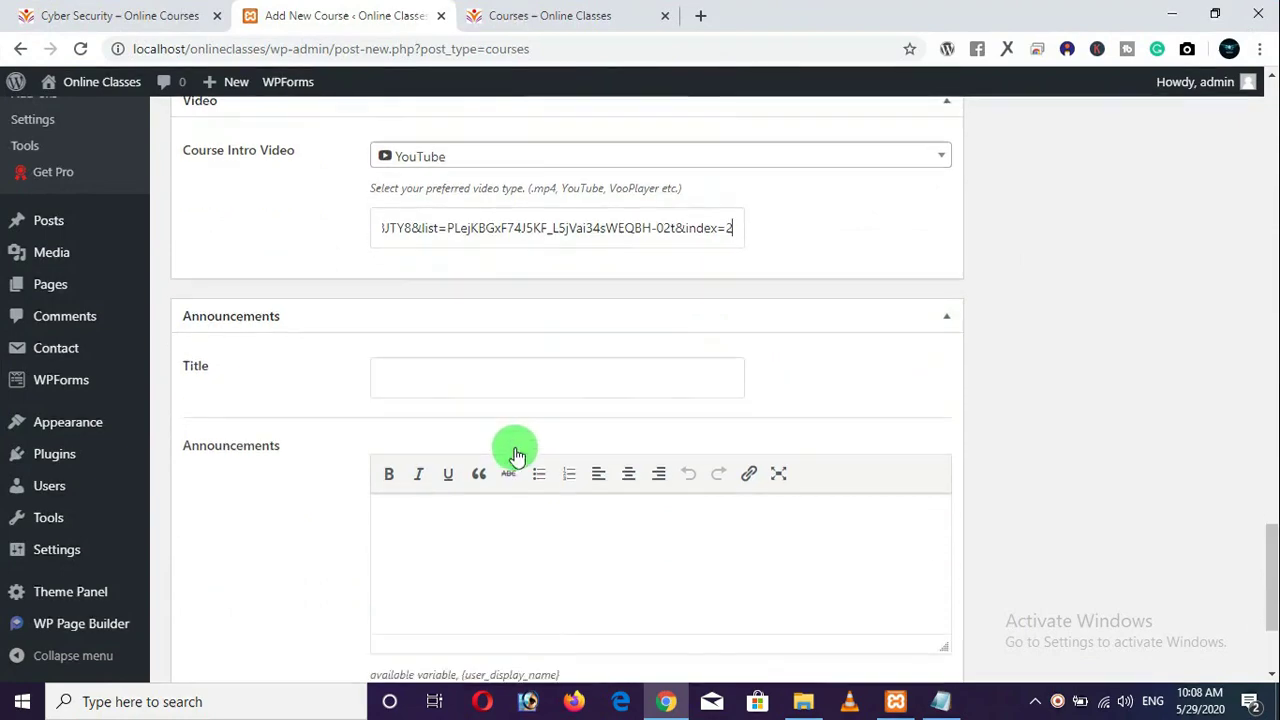
scroll(453, 348, down, 1)
scroll(506, 449, down, 1)
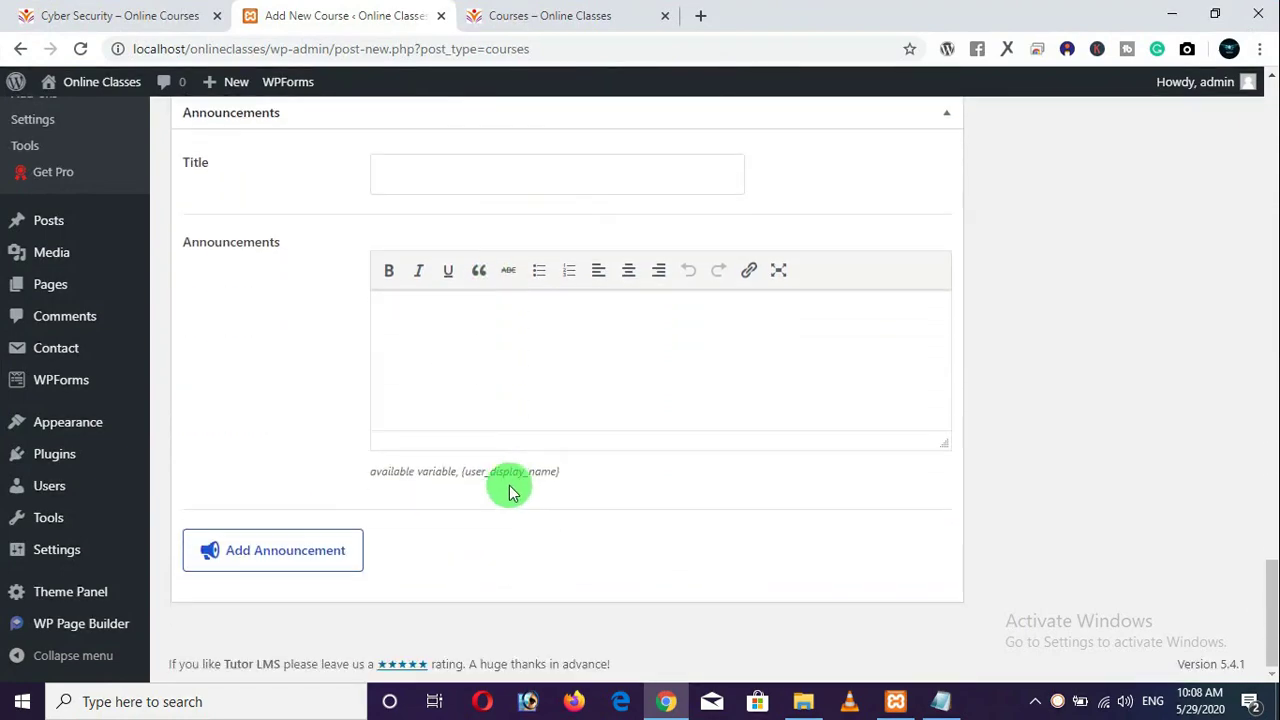
scroll(509, 489, up, 2)
scroll(703, 460, up, 10)
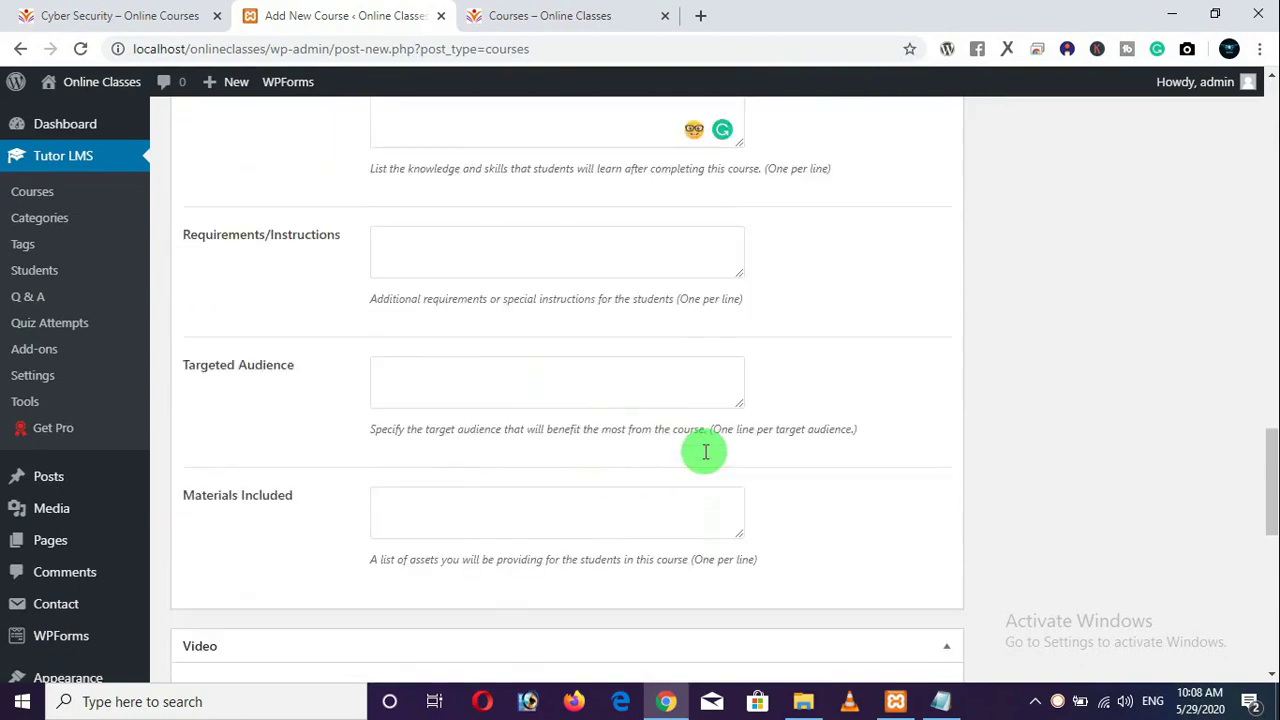
scroll(703, 460, up, 8)
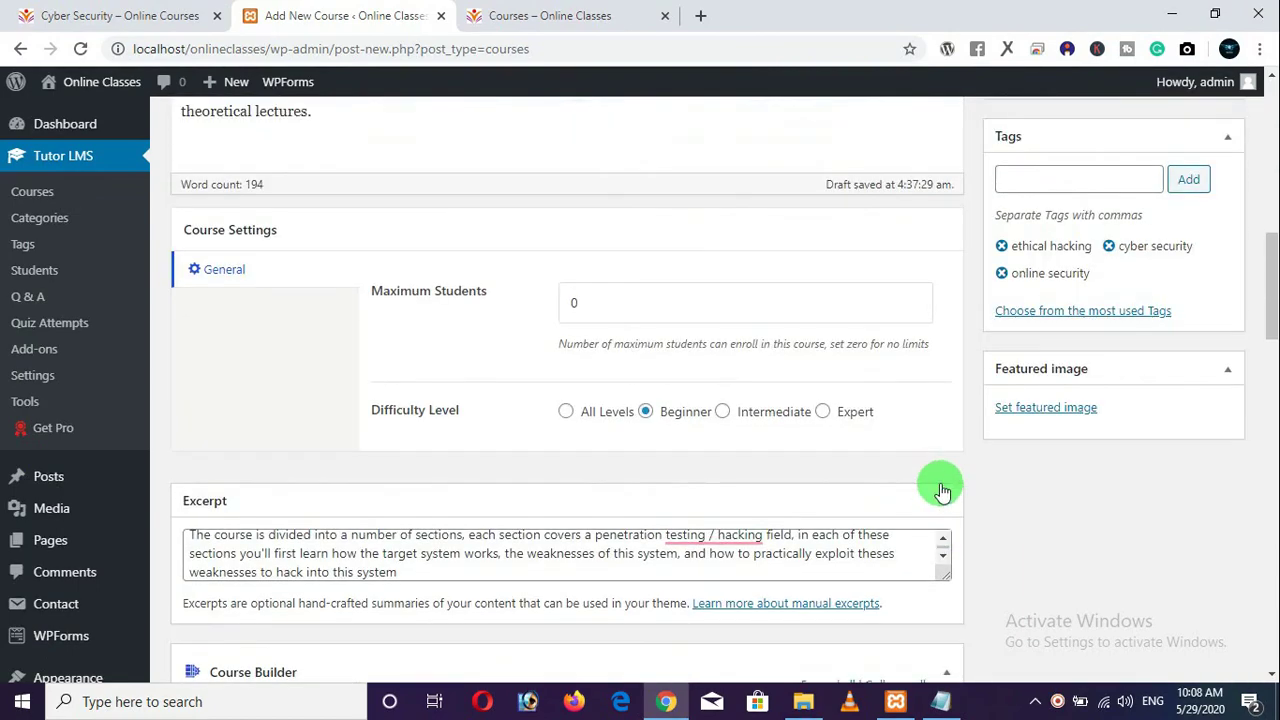
scroll(981, 470, up, 1)
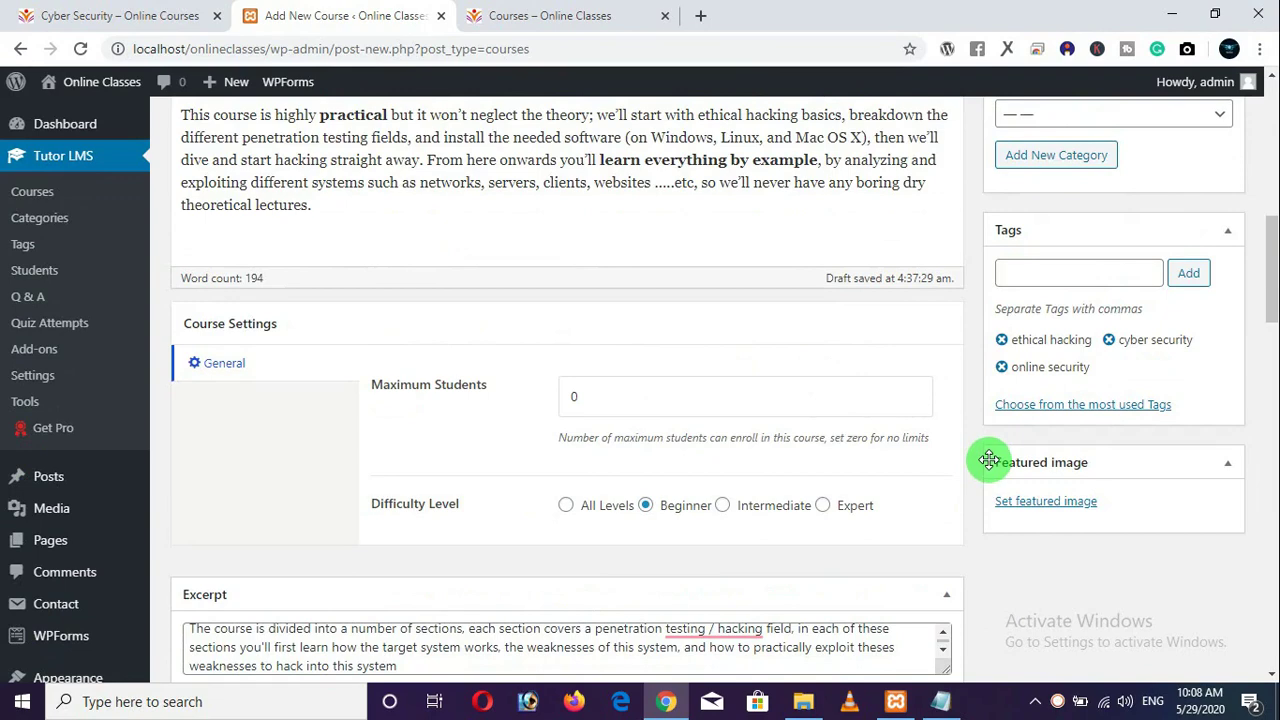
Upload the seven course images from the lms folder to the media library.
click(1045, 502)
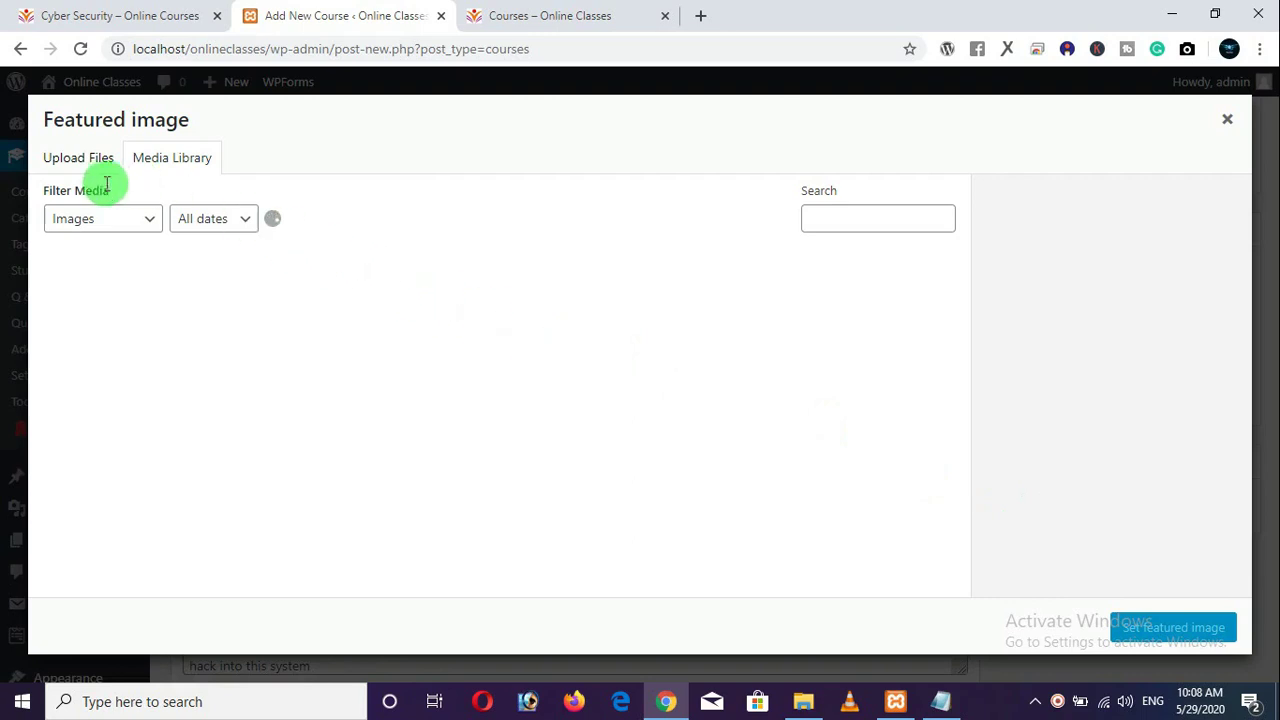
click(78, 164)
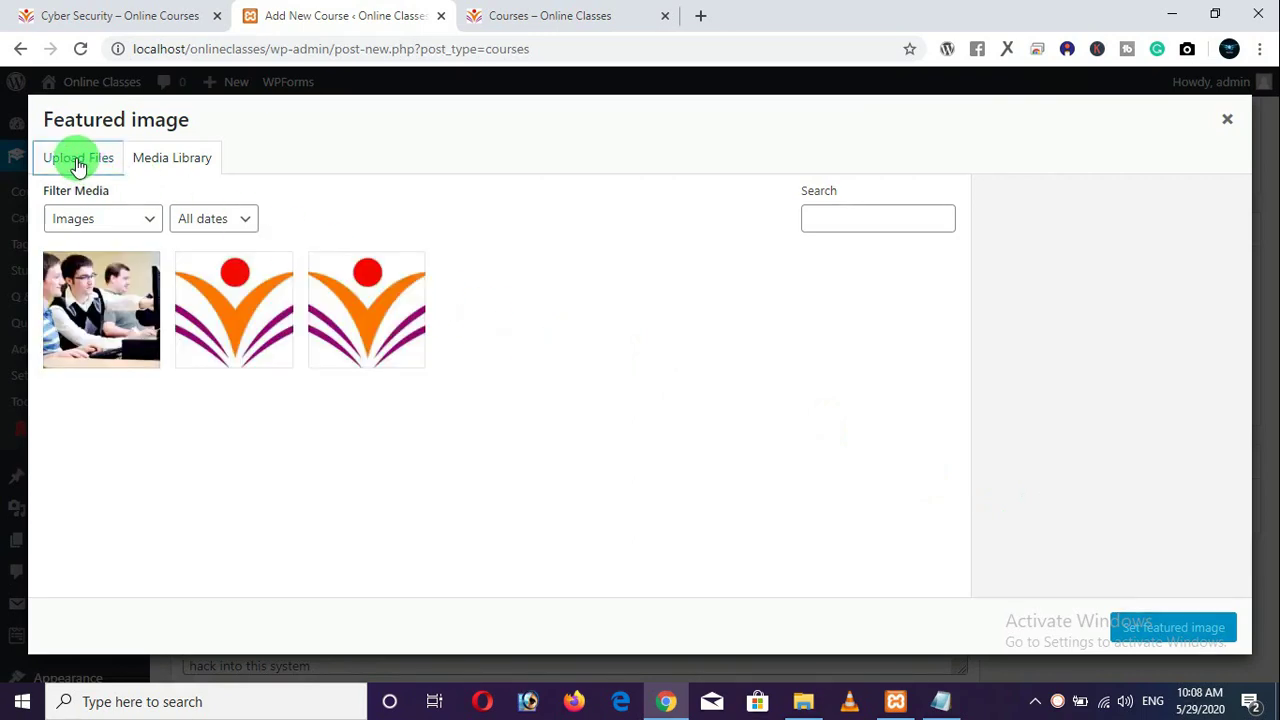
click(655, 412)
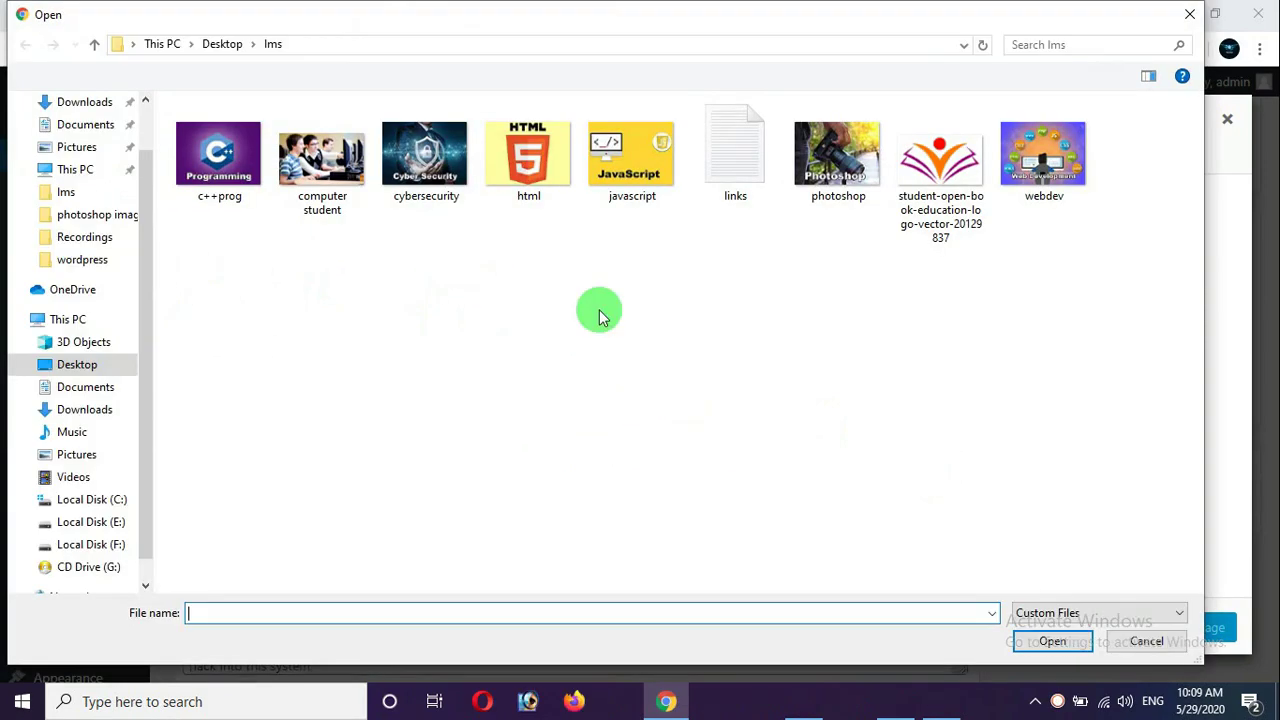
drag(1094, 385, 234, 149)
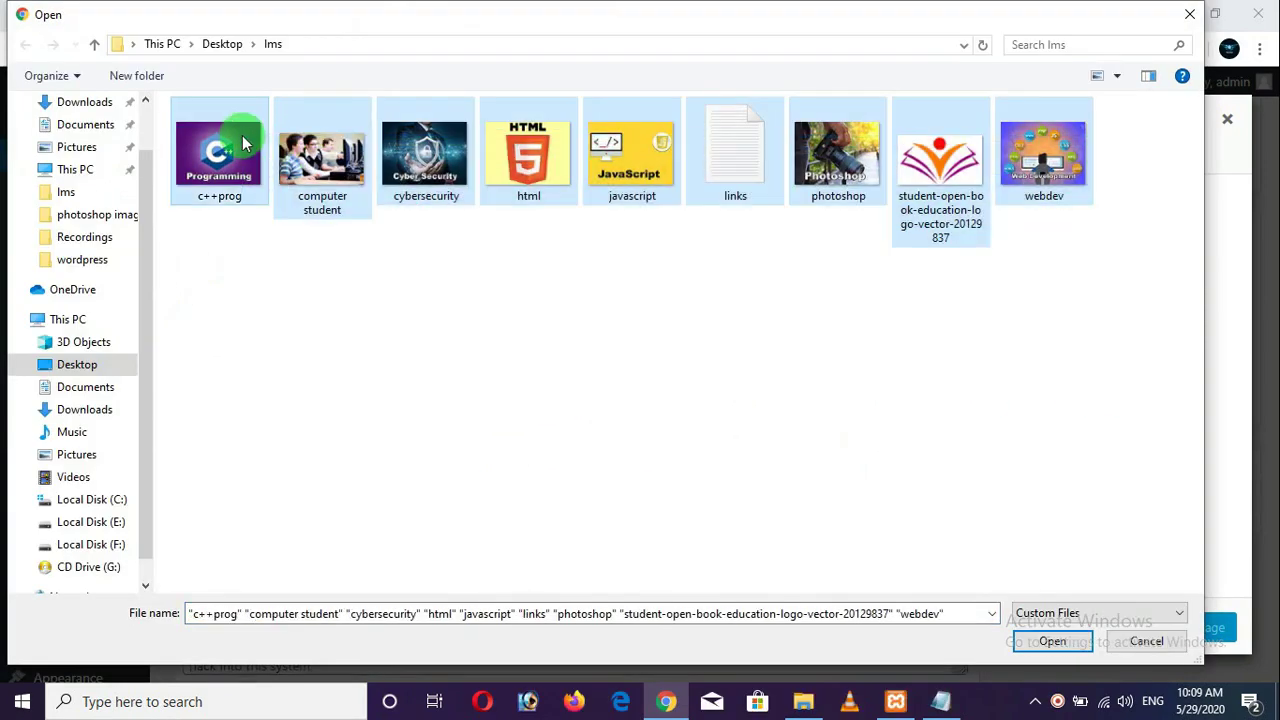
ctrl+click(776, 200)
ctrl+click(952, 176)
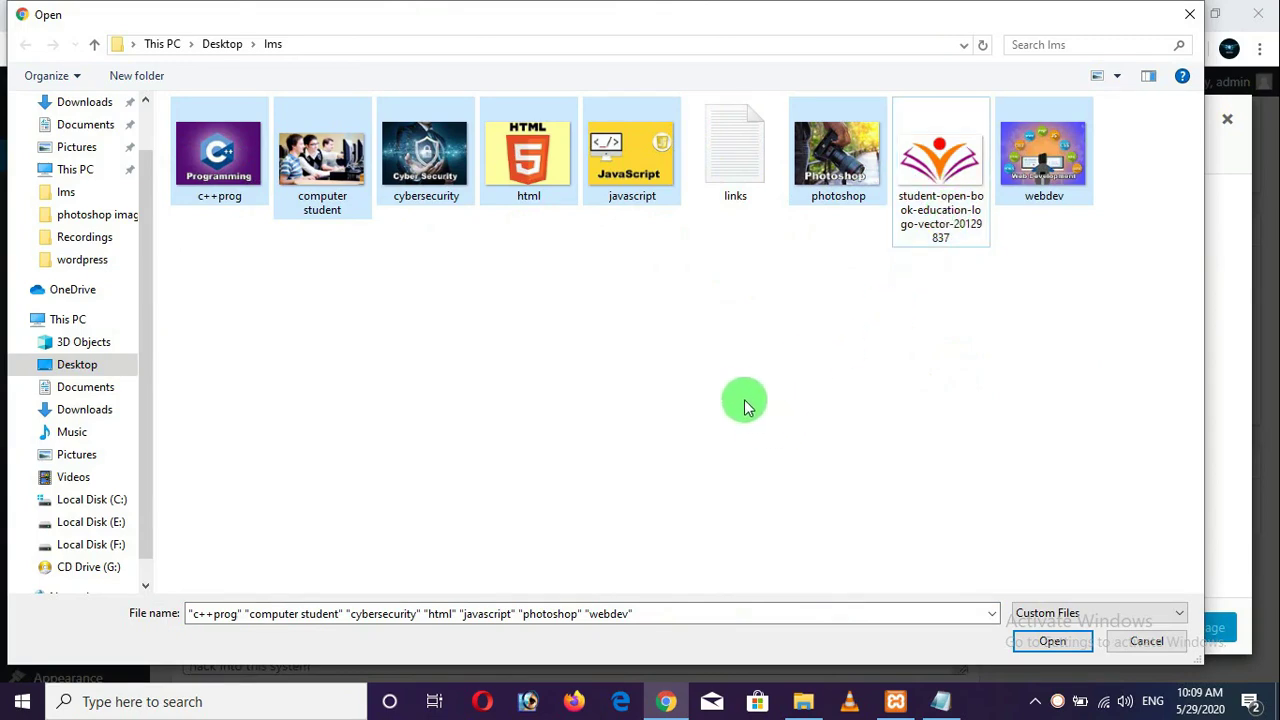
click(1052, 641)
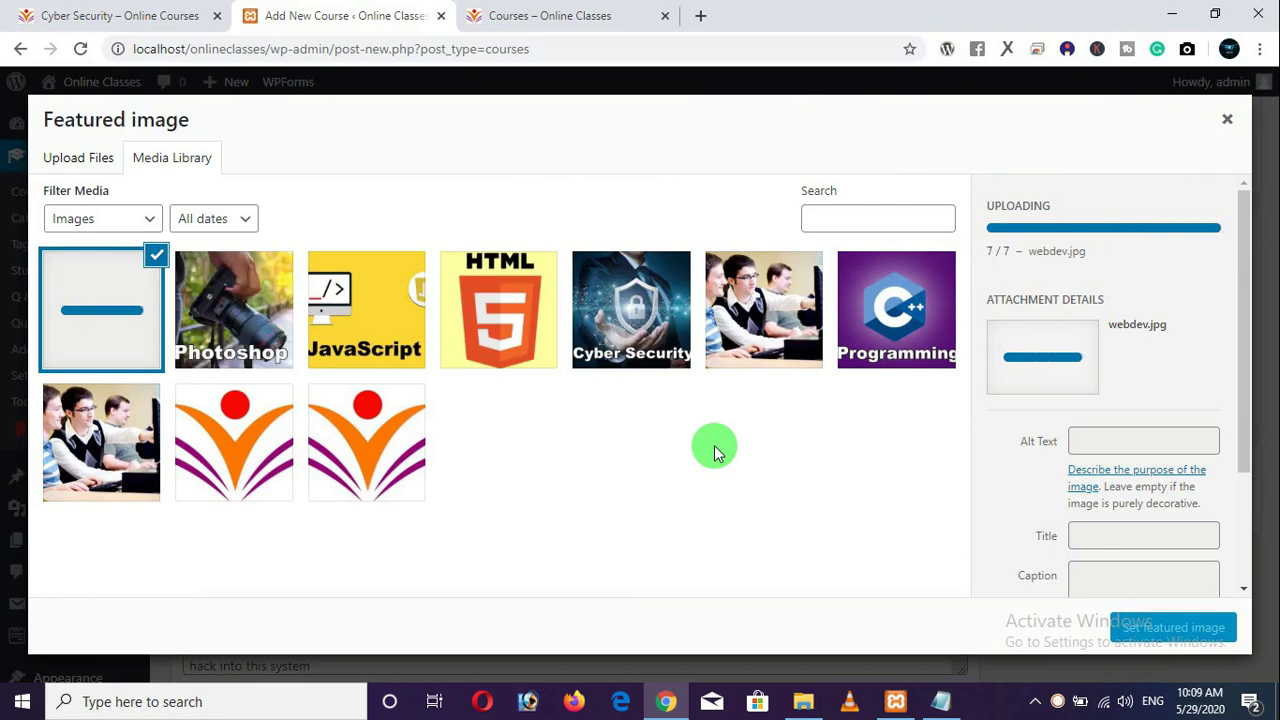
Set the cybersecurity.jpg image as the course's featured image.
click(640, 358)
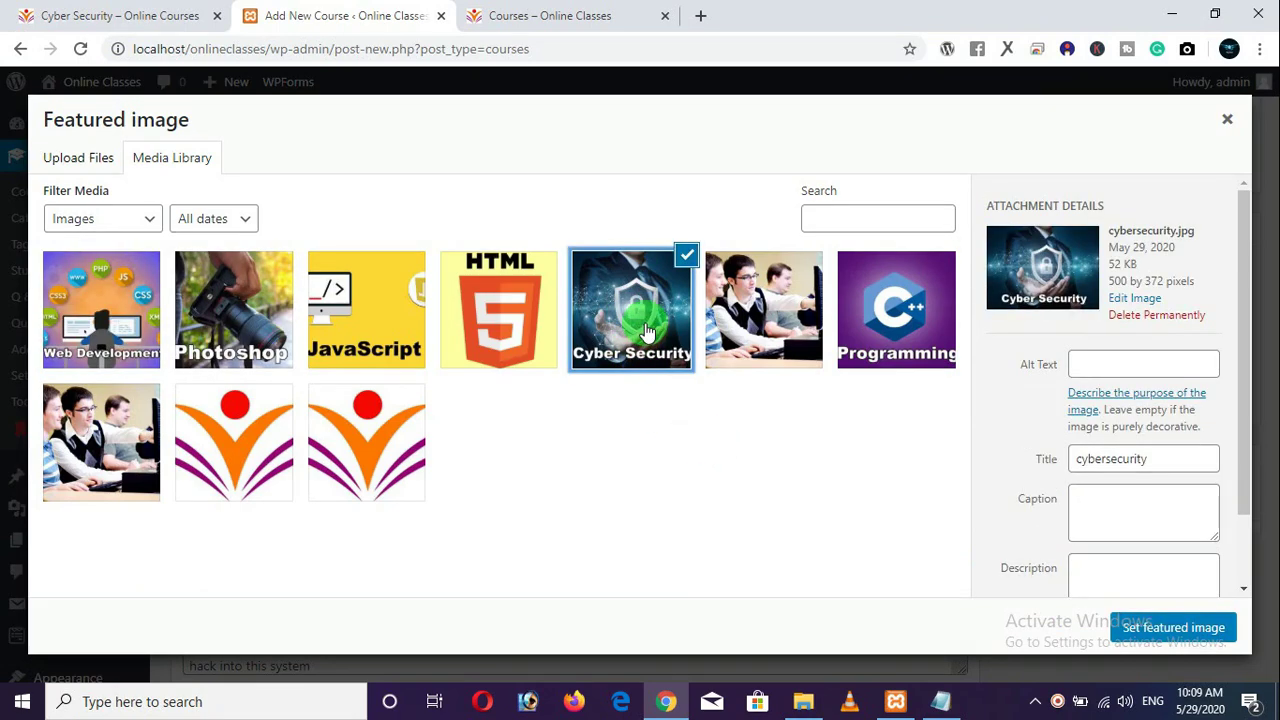
click(101, 340)
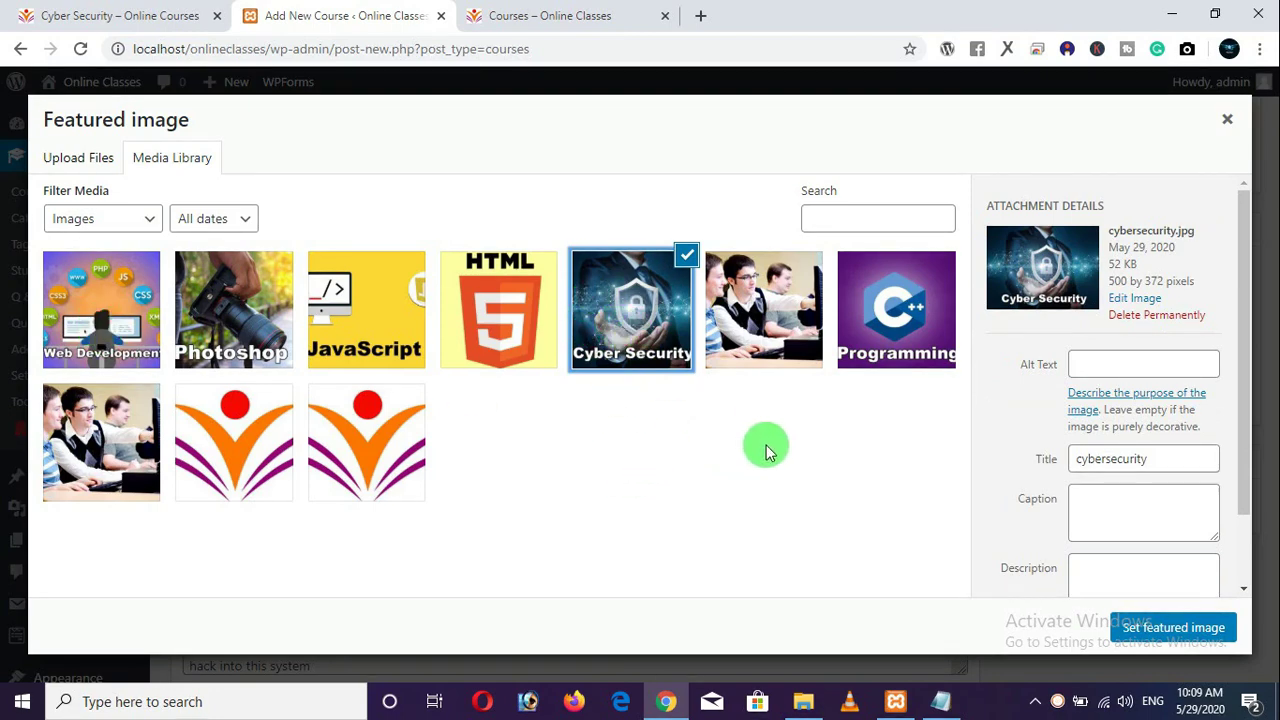
scroll(1098, 495, down, 2)
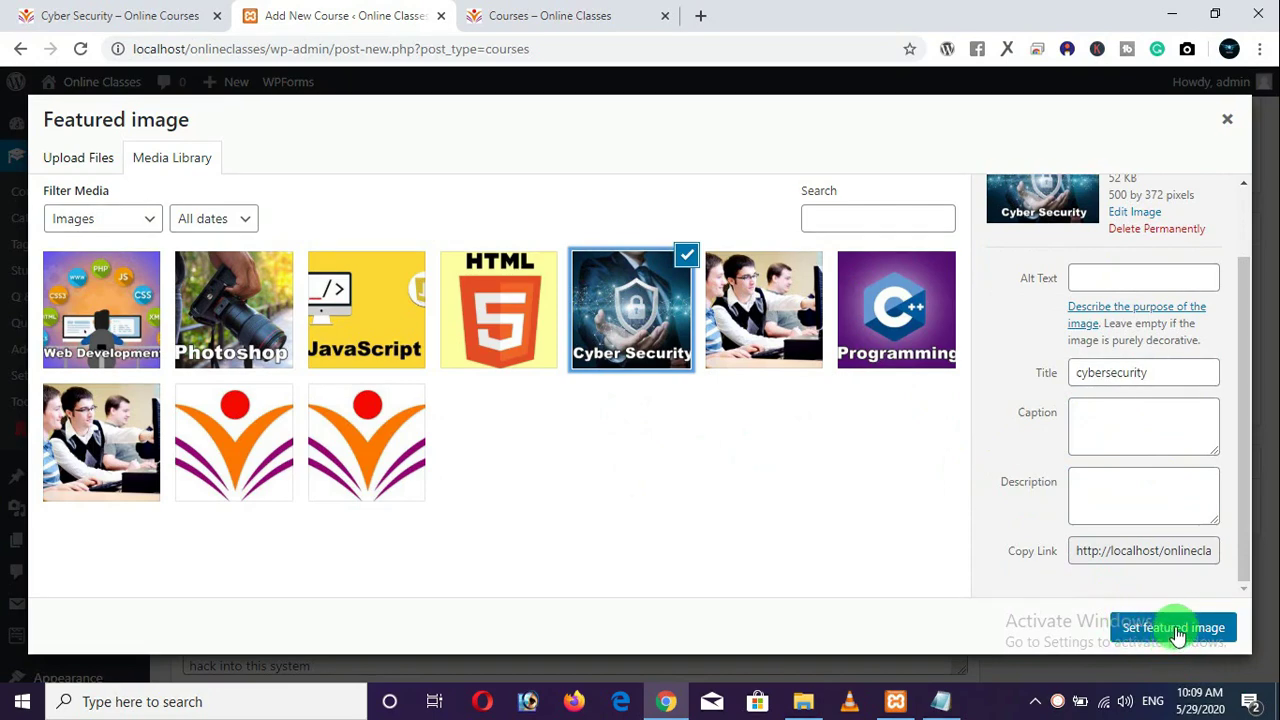
click(1175, 628)
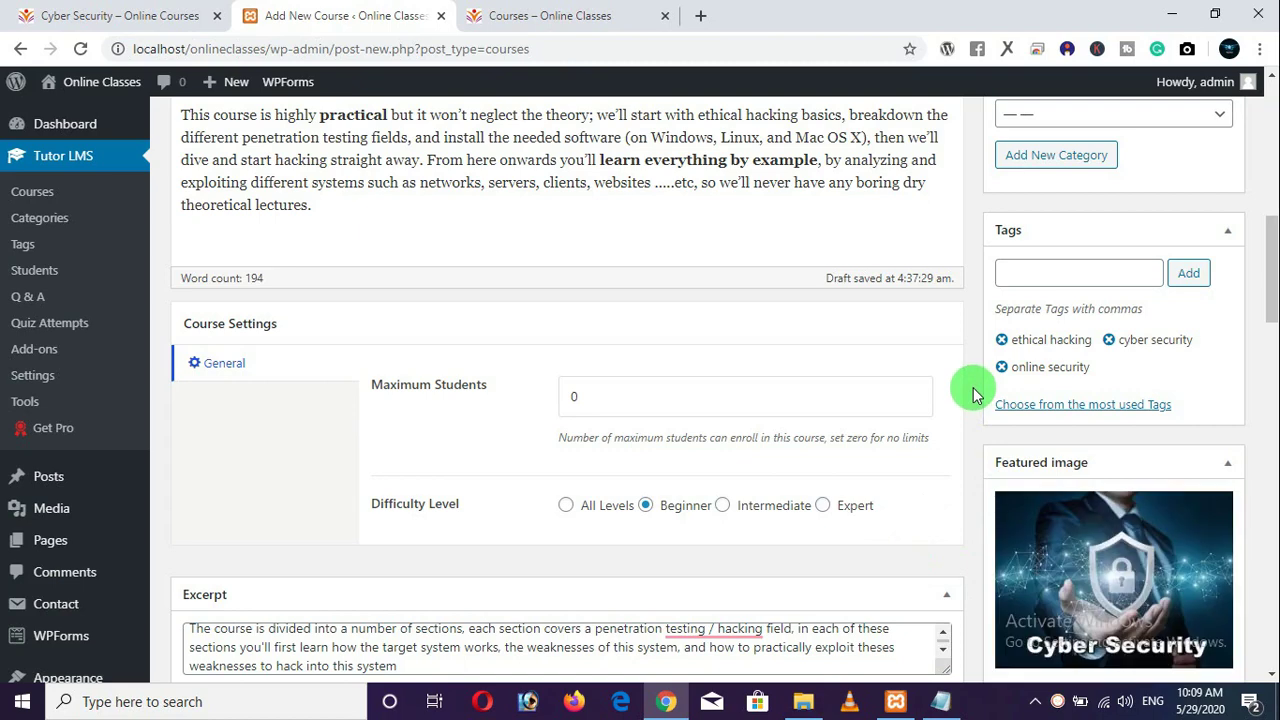
Accept Grammarly's fix so the excerpt reads 'penetration testing/hacking field'.
scroll(1063, 515, down, 2)
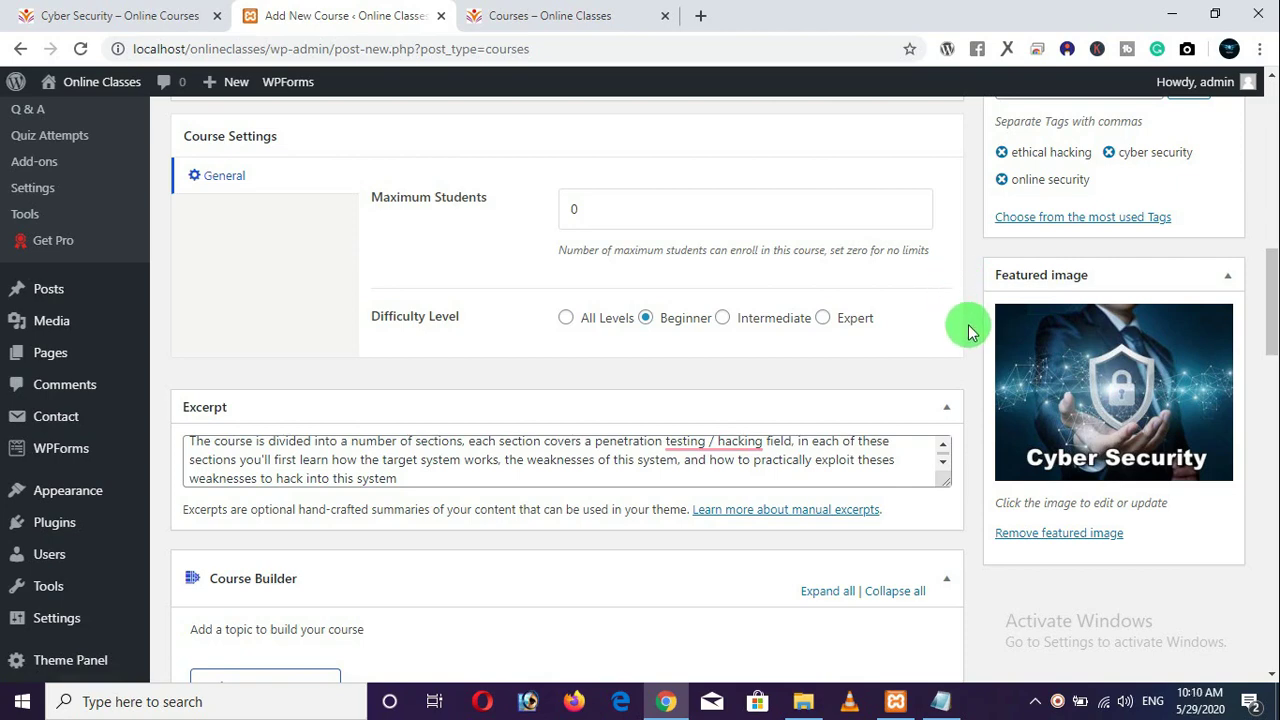
mouse_move(695, 445)
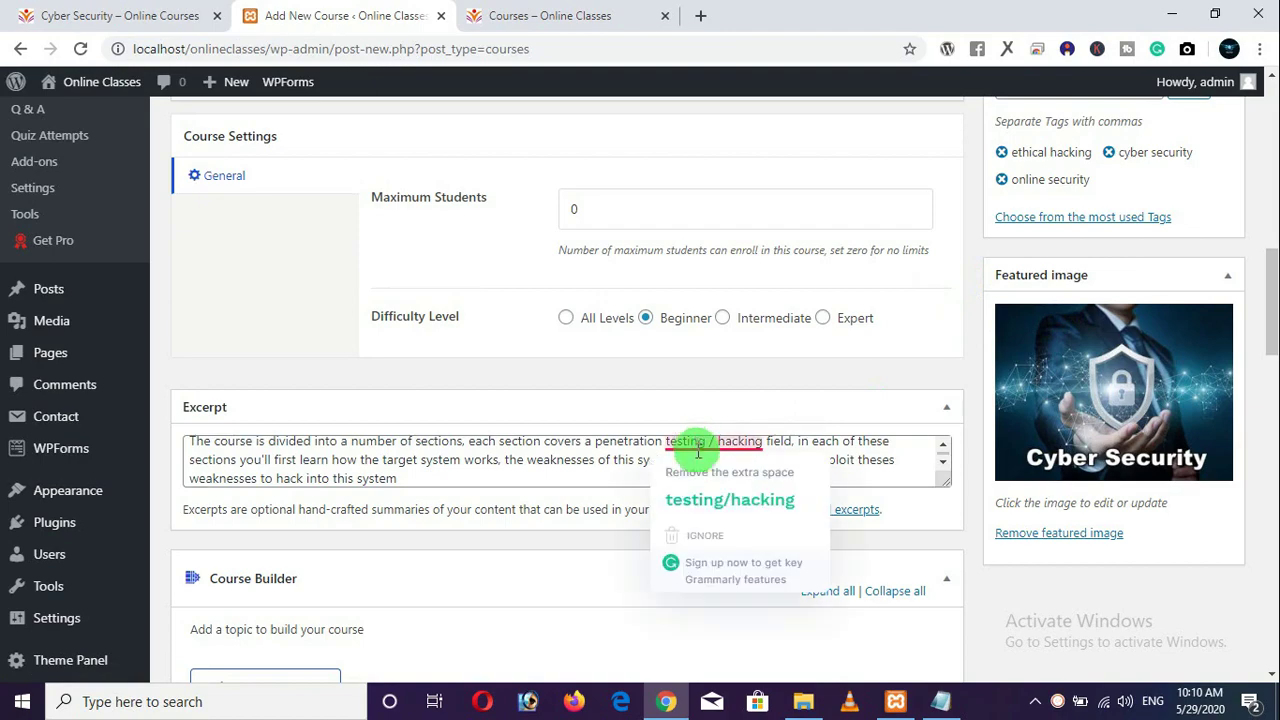
click(724, 512)
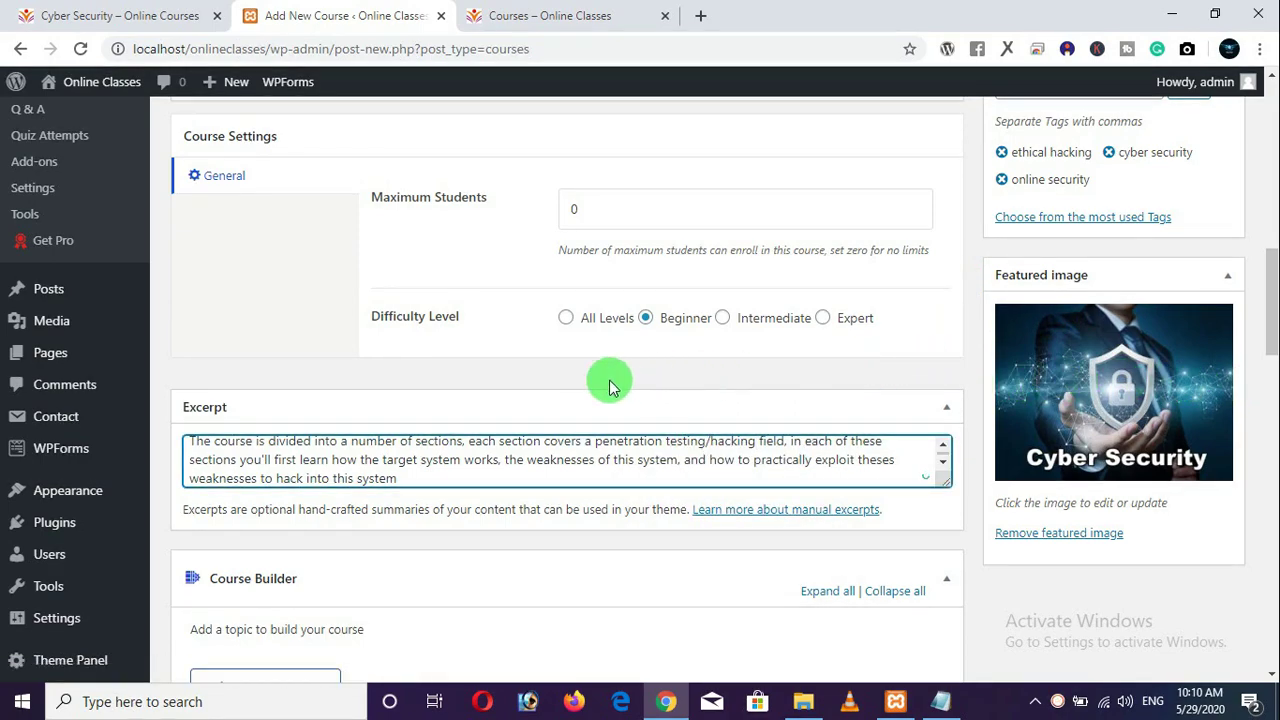
scroll(610, 388, up, 6)
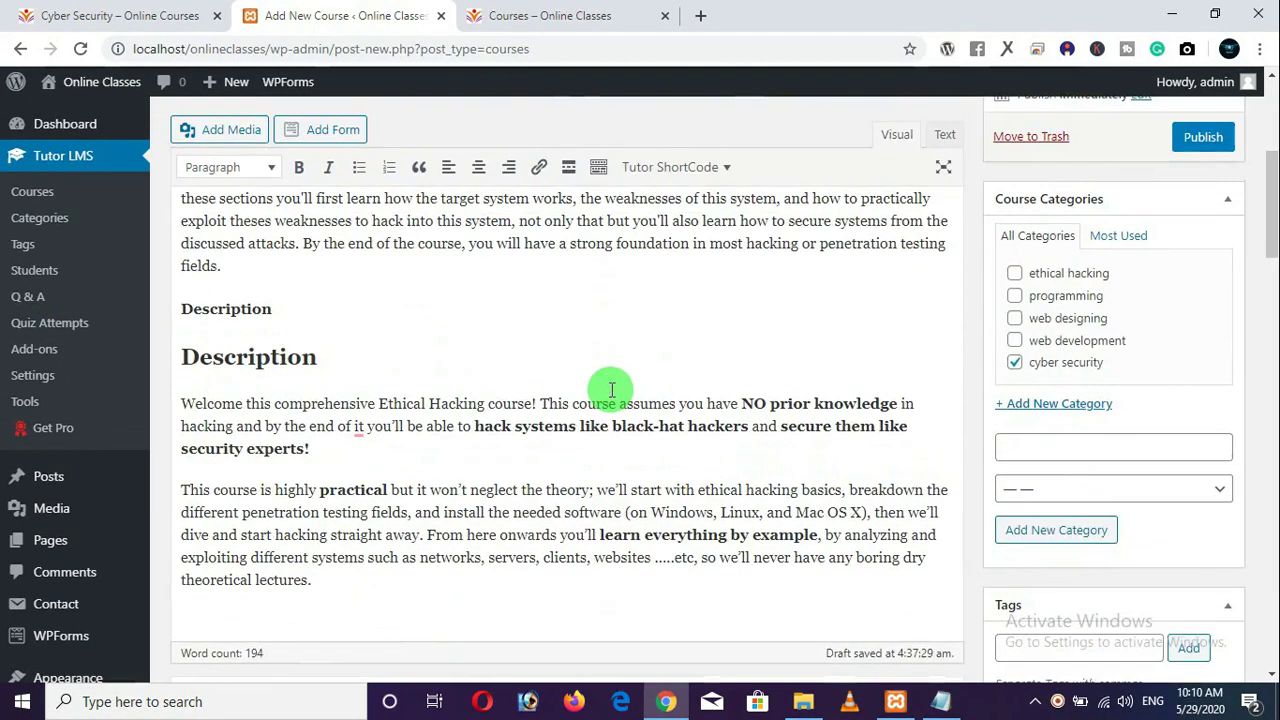
scroll(612, 390, up, 3)
scroll(608, 388, down, 10)
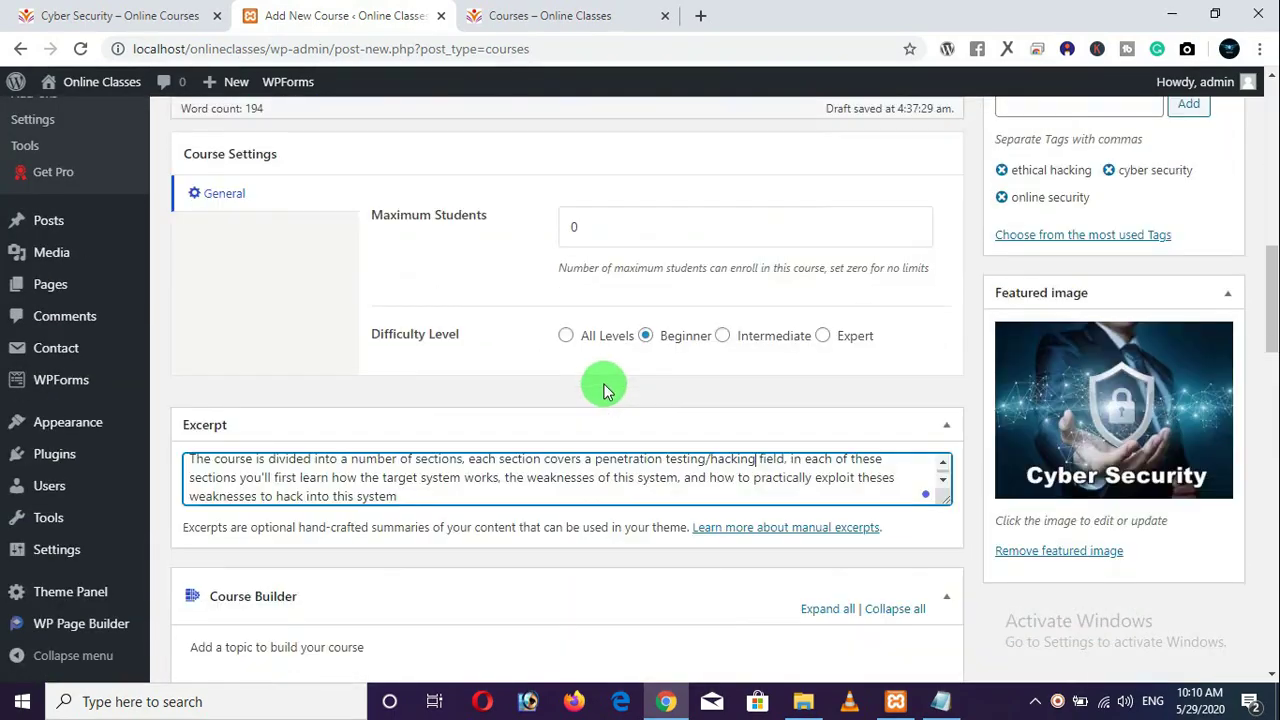
scroll(603, 390, down, 4)
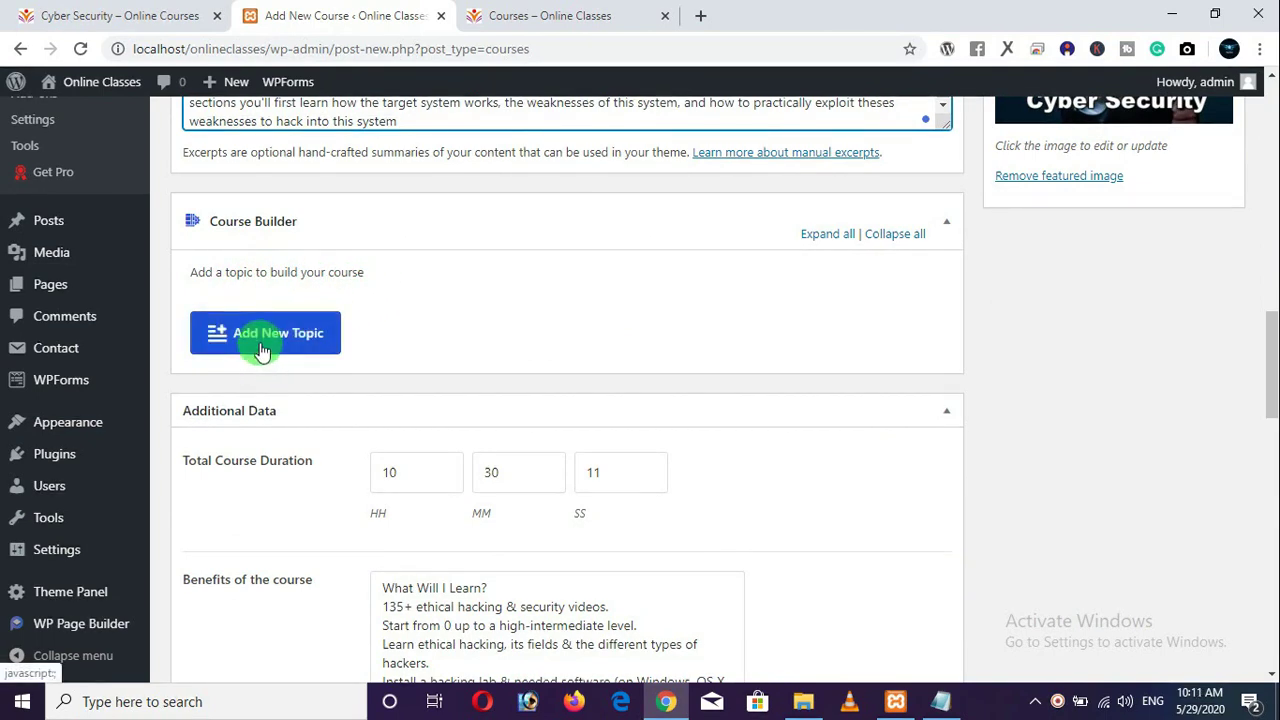
Start a new topic and check the reference course's Course Overview topic and lessons.
click(261, 344)
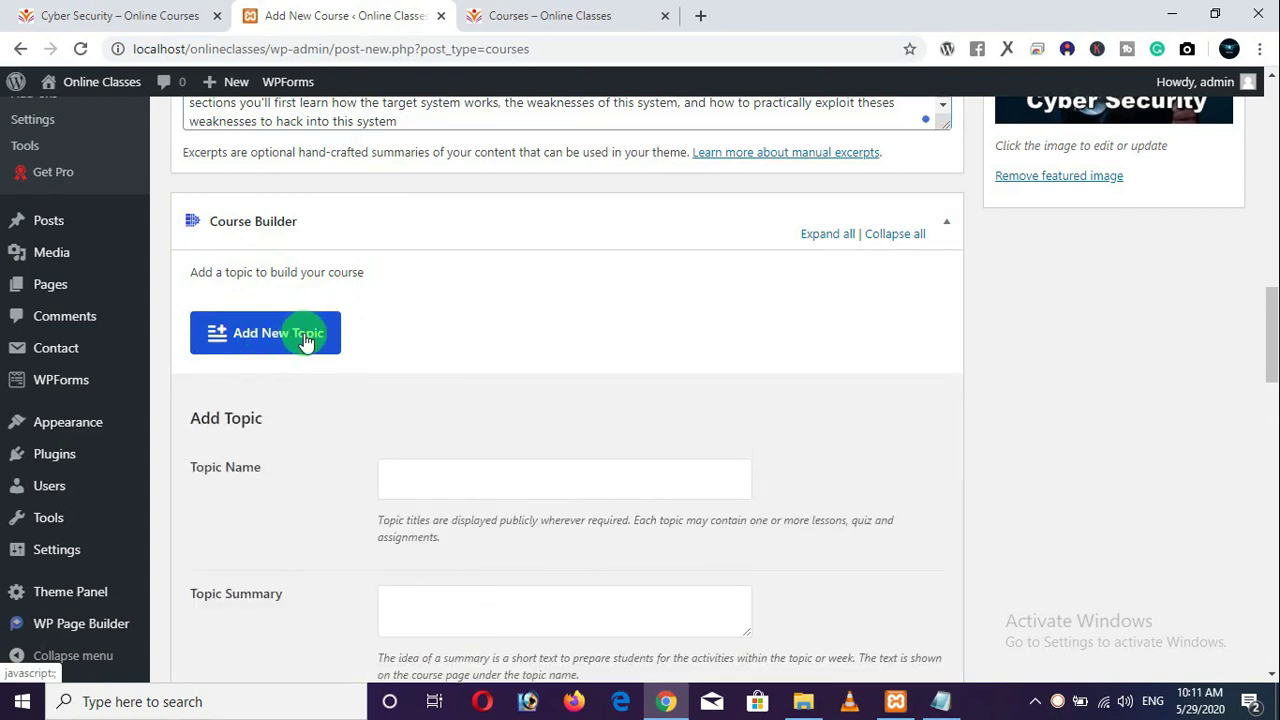
scroll(285, 340, down, 1)
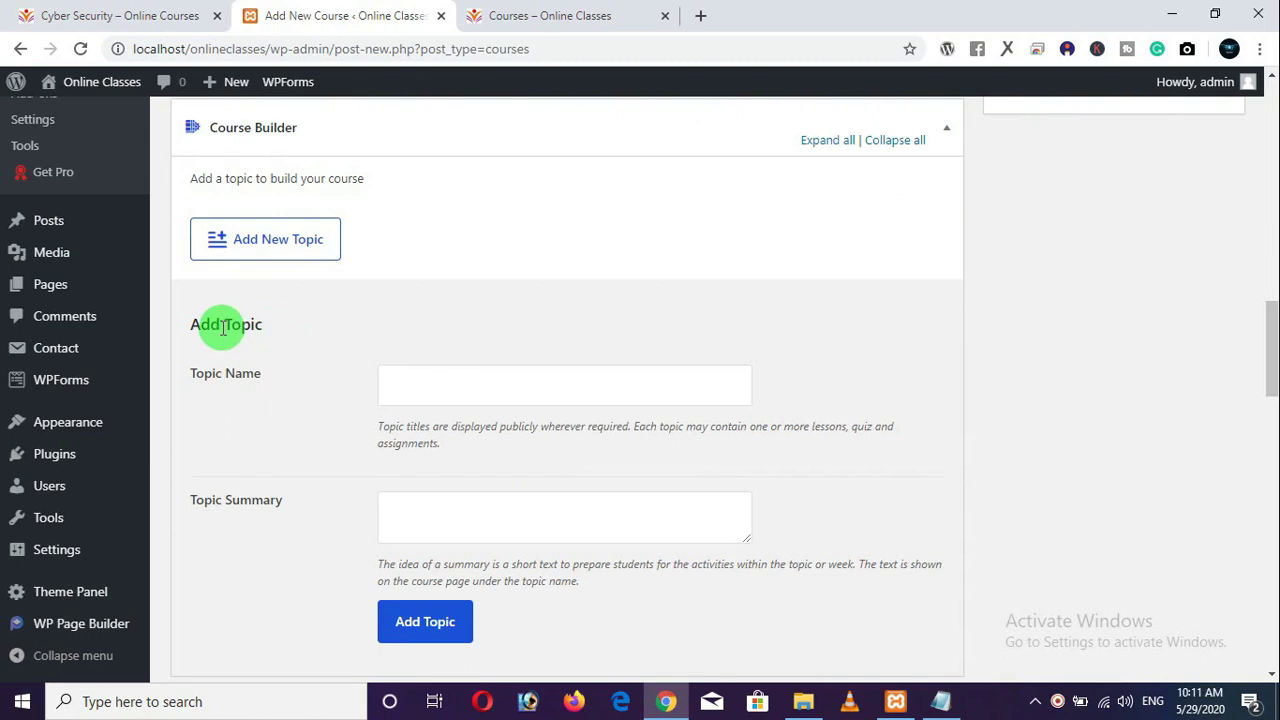
scroll(235, 330, down, 1)
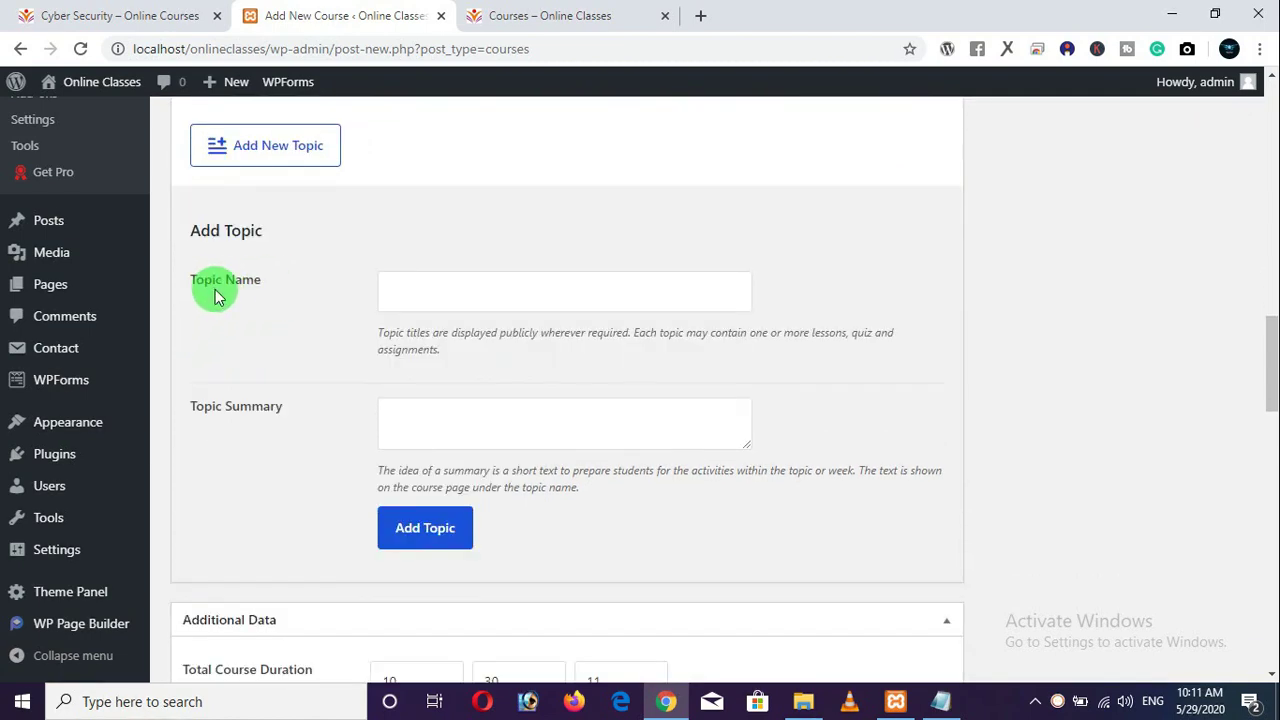
click(137, 15)
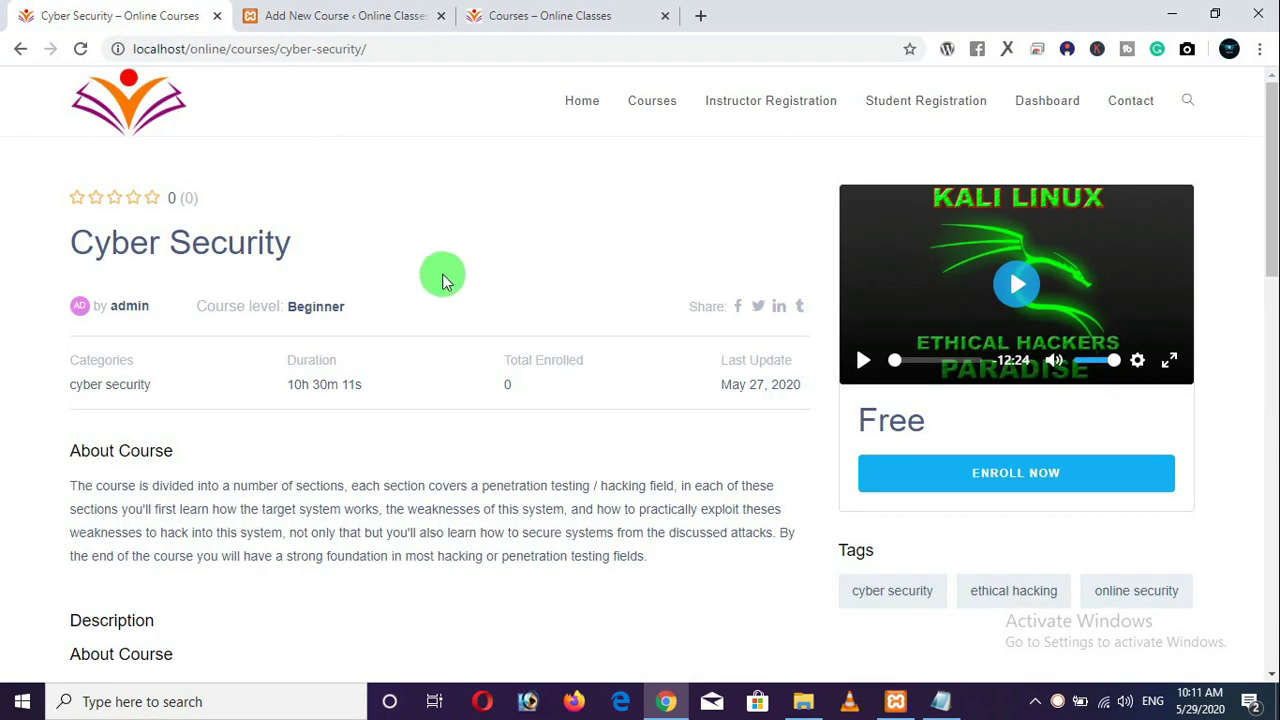
scroll(340, 382, down, 7)
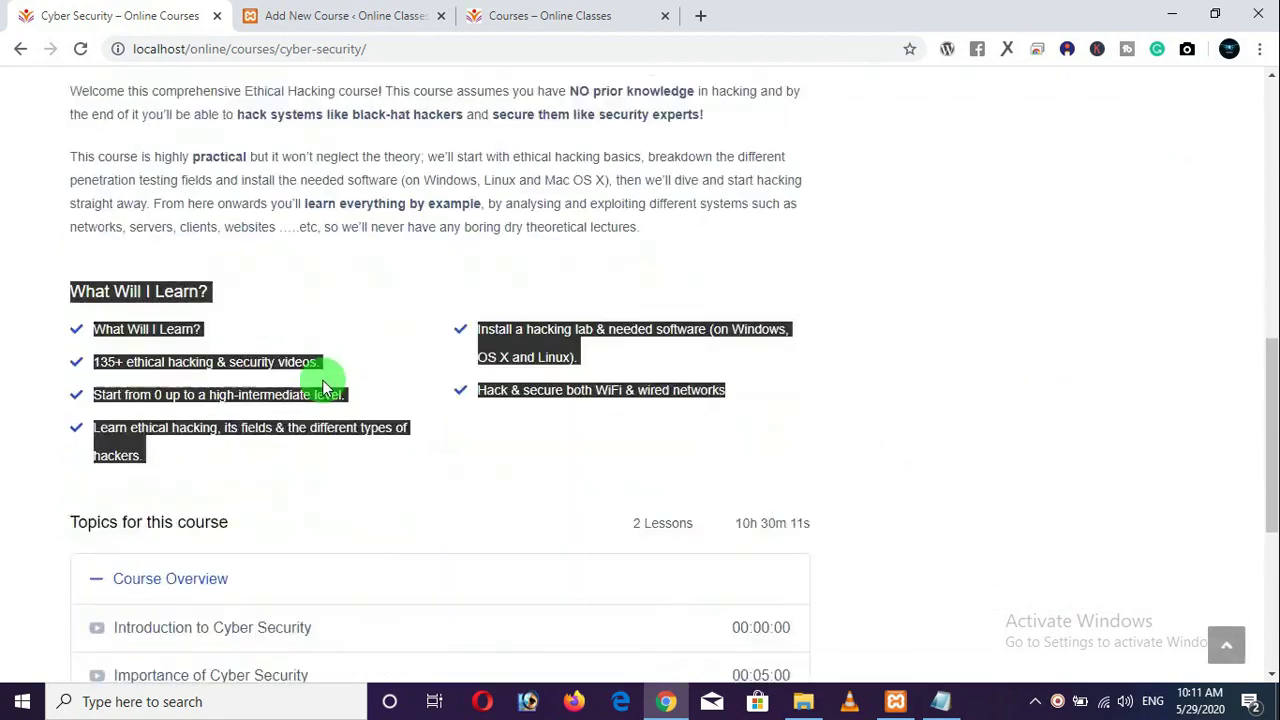
scroll(15, 350, down, 1)
click(9, 334)
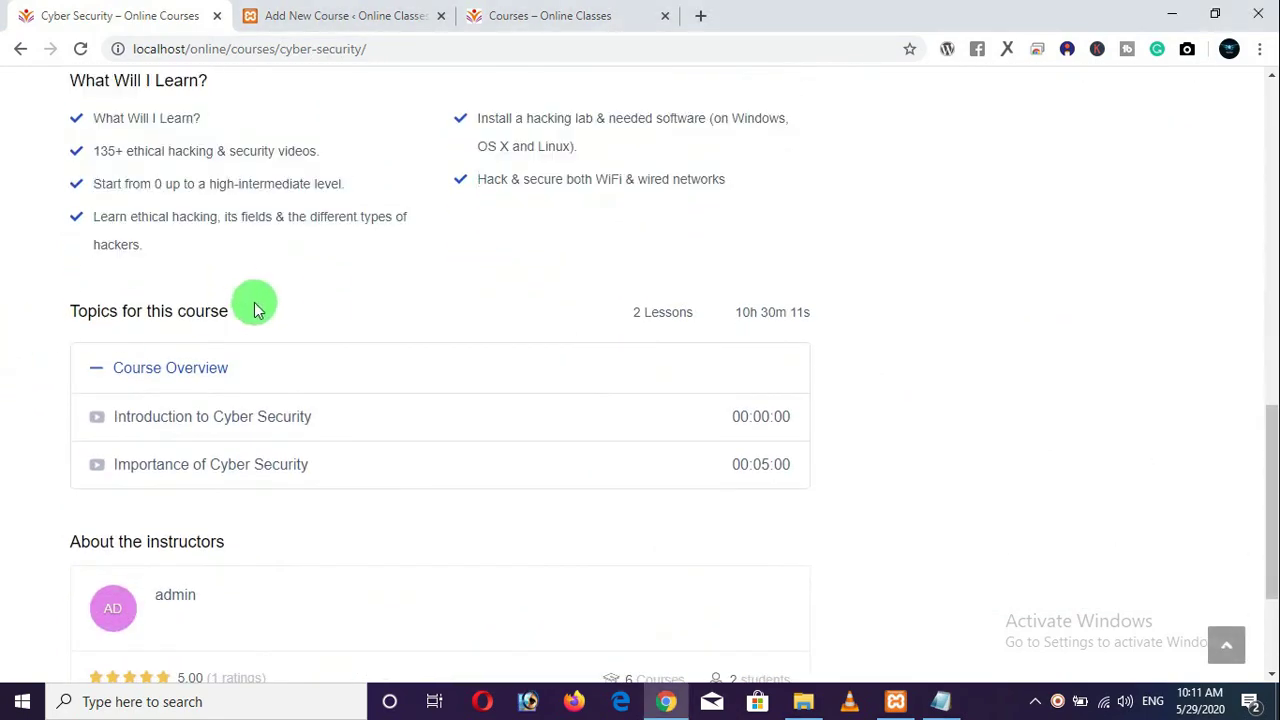
click(97, 370)
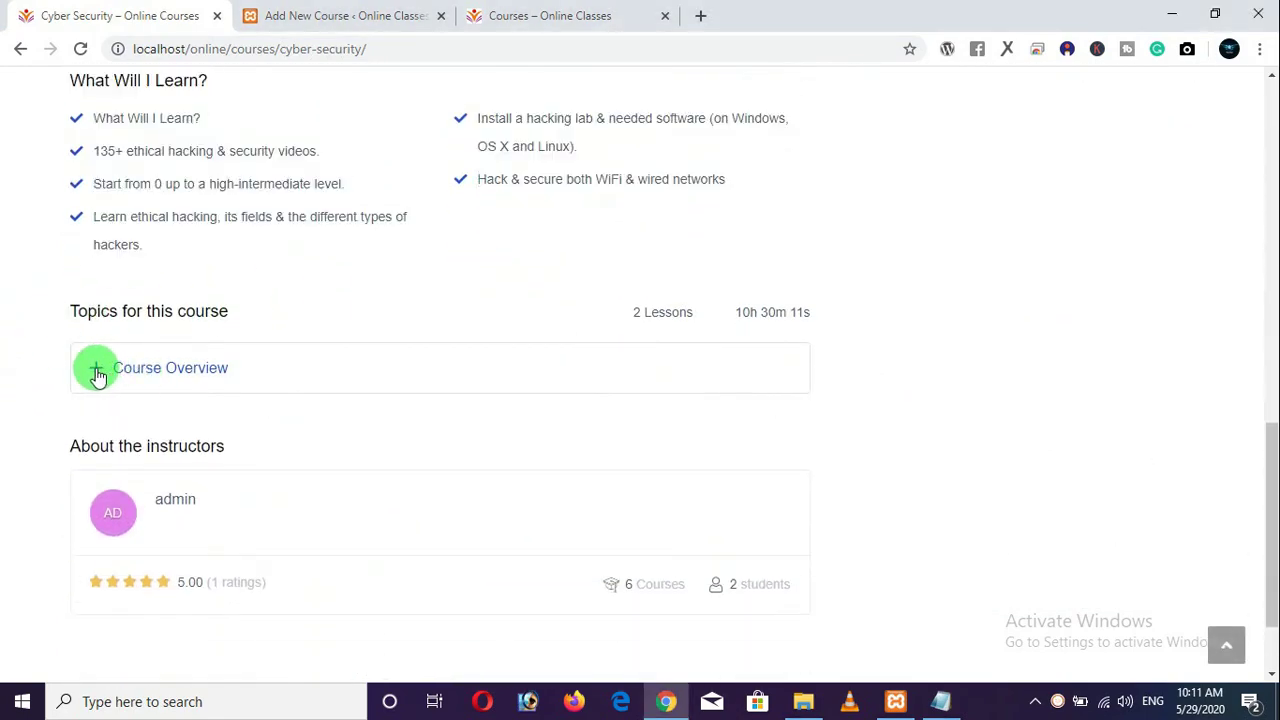
click(97, 372)
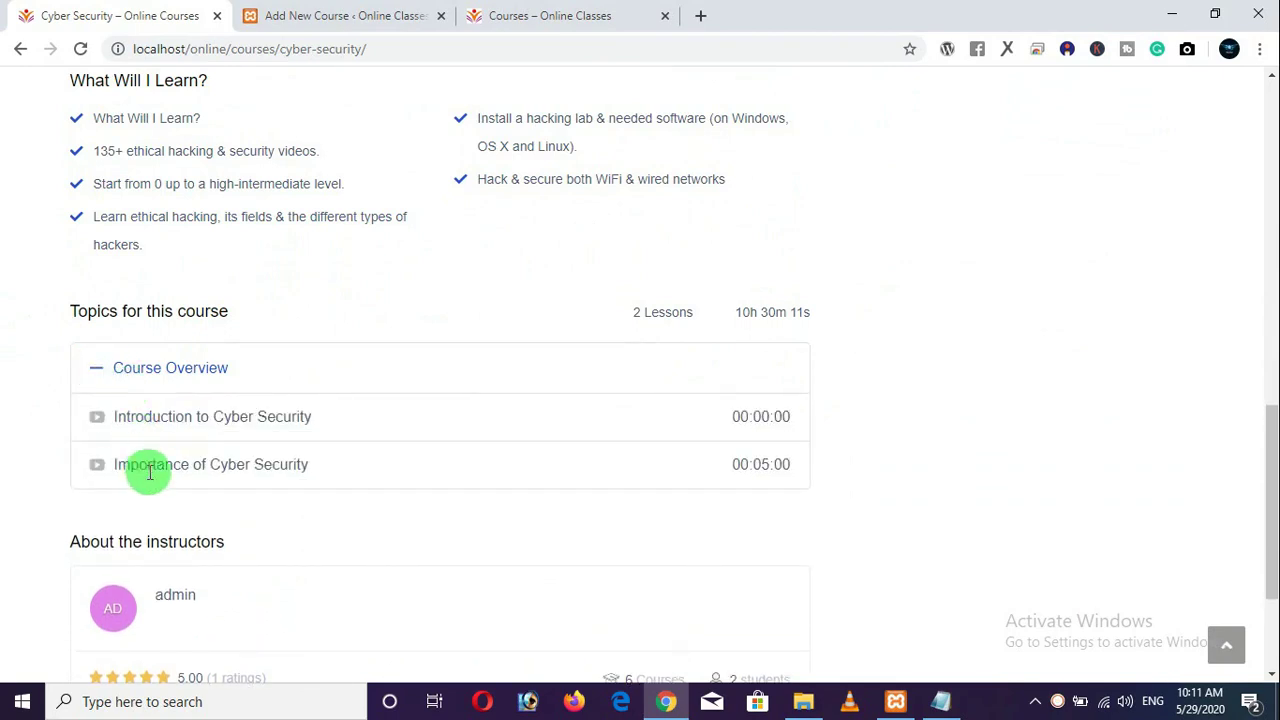
click(329, 30)
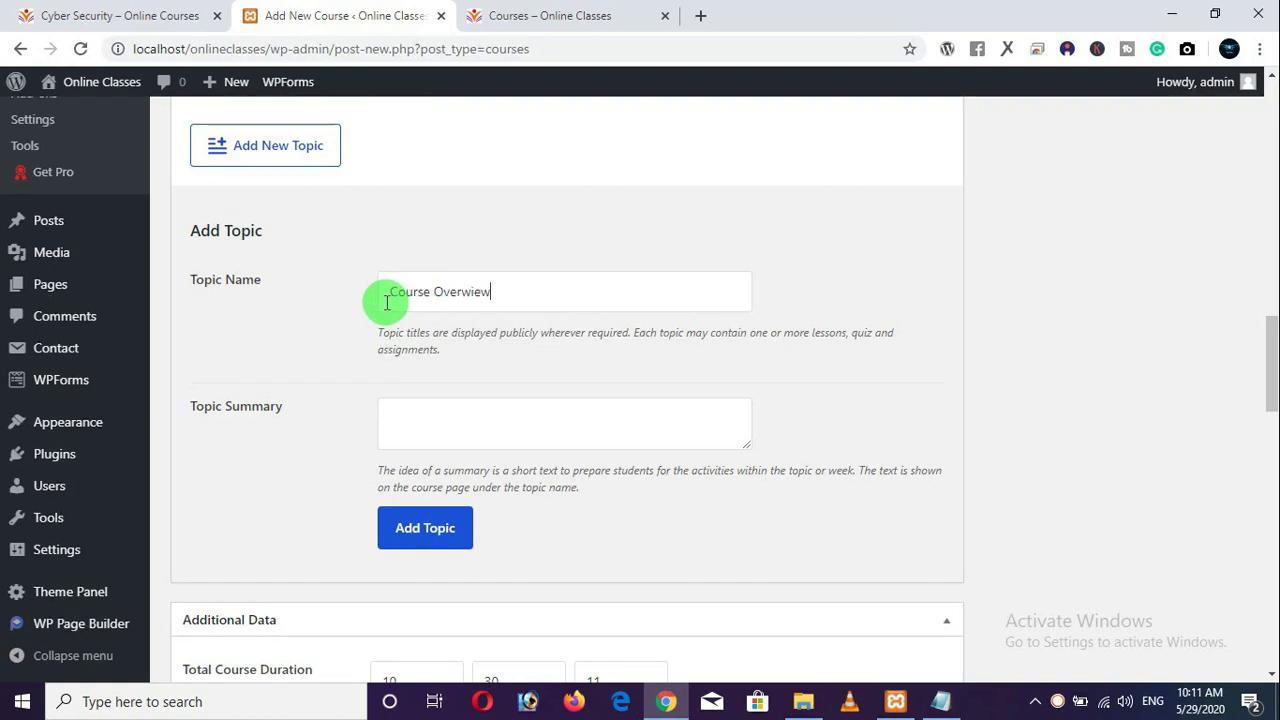
Correct the Topic Name spelling to 'Course Overview'.
click(470, 291)
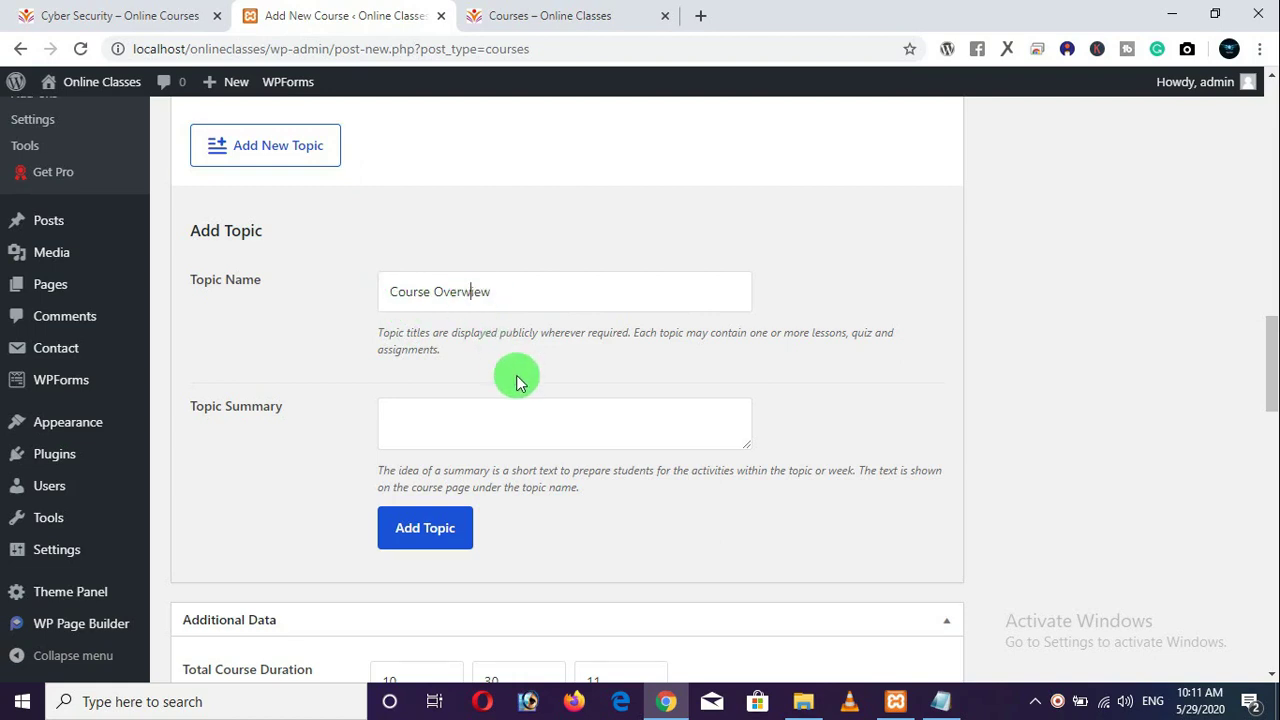
key(BackSpace)
text(v)
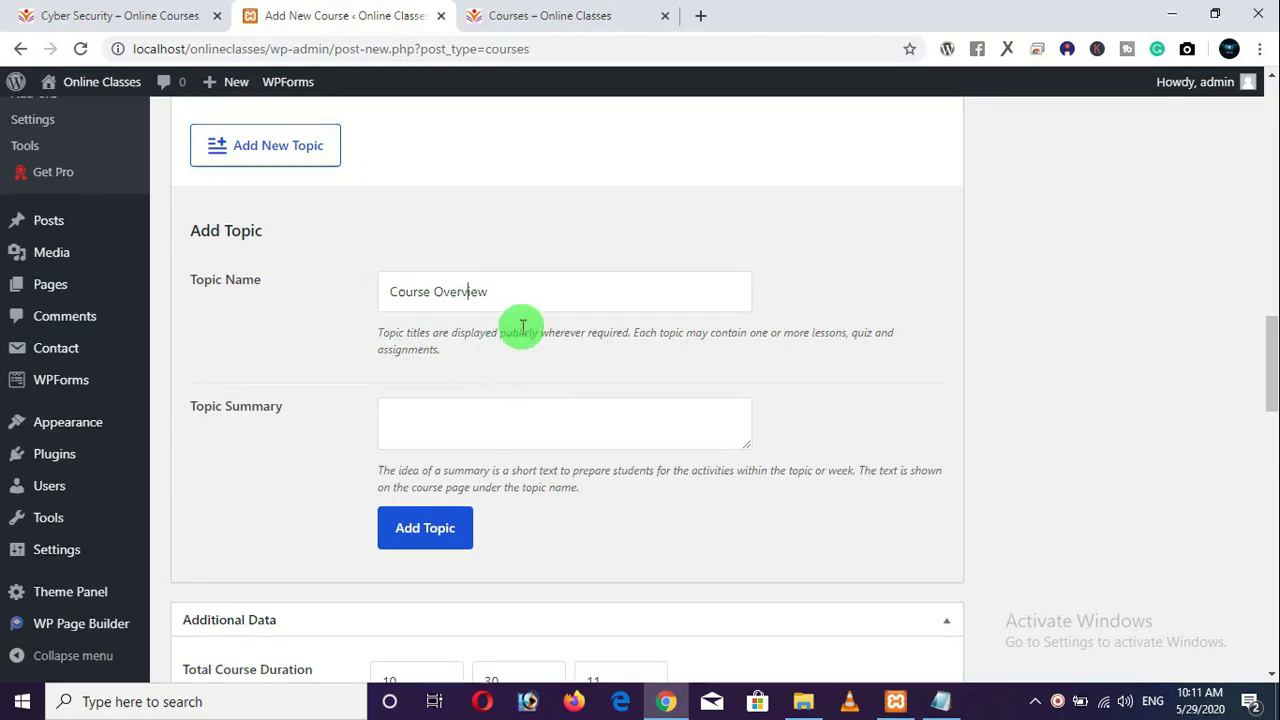
click(150, 20)
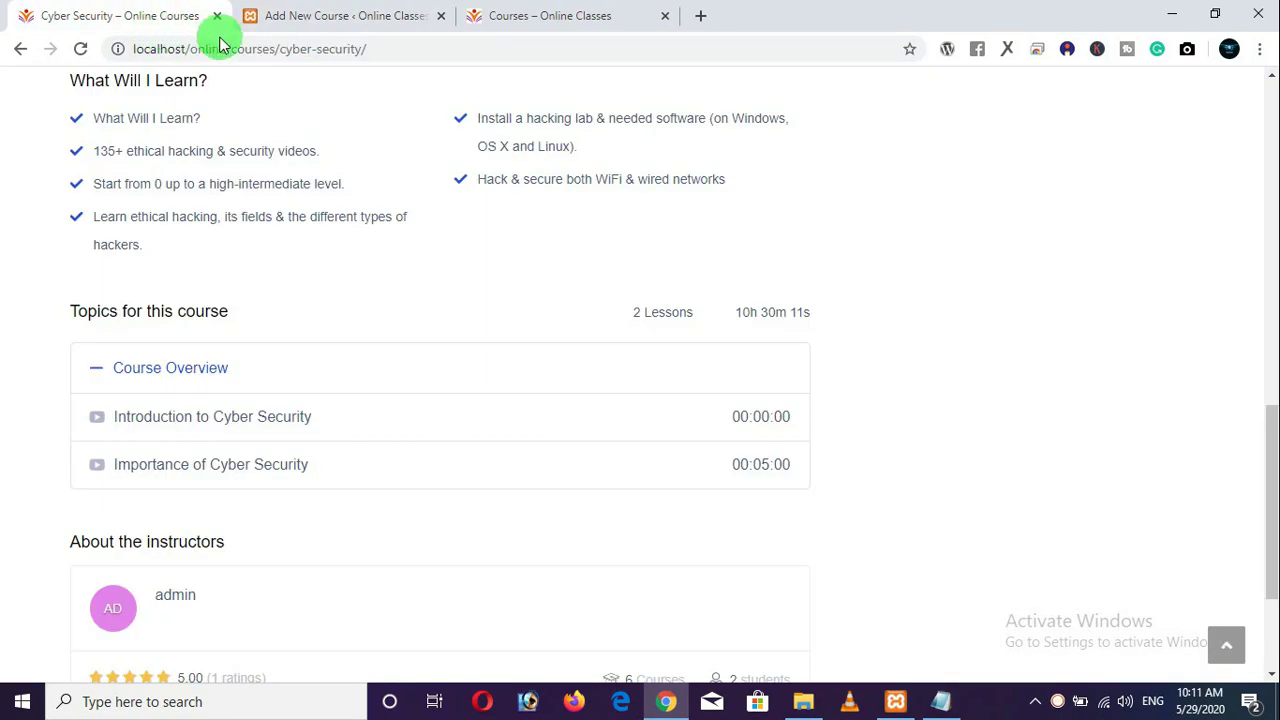
click(335, 17)
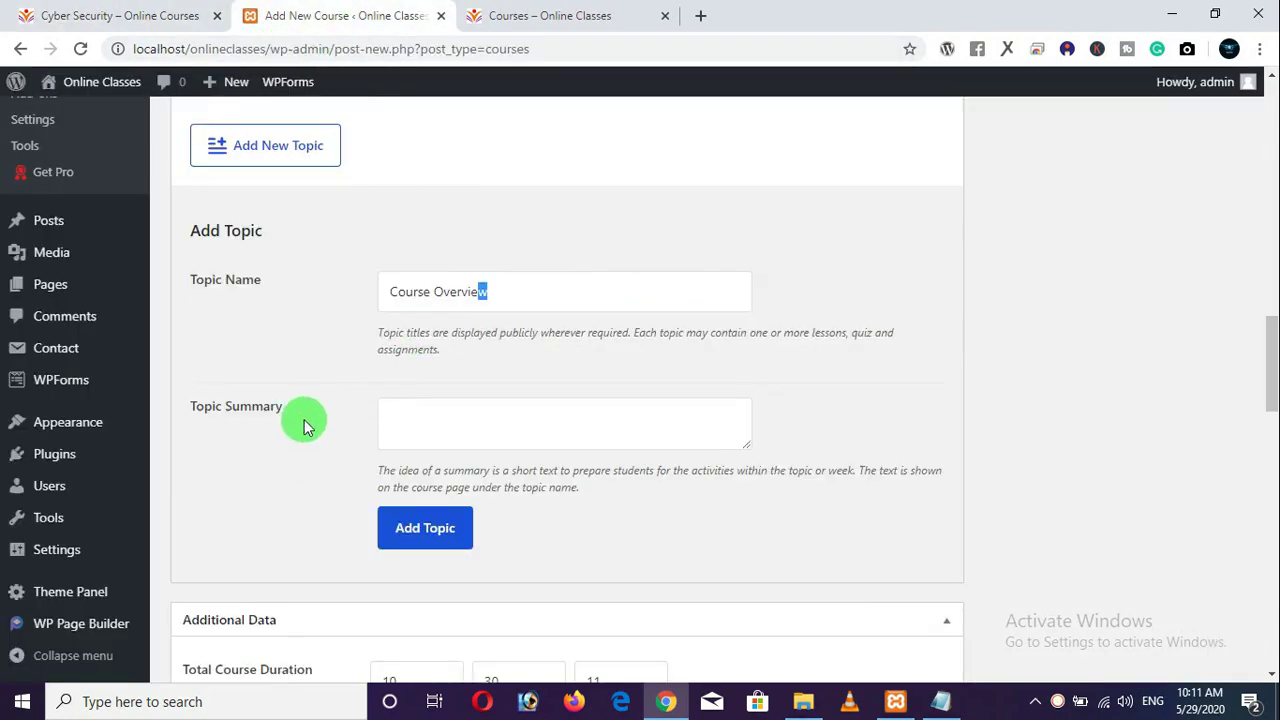
click(371, 377)
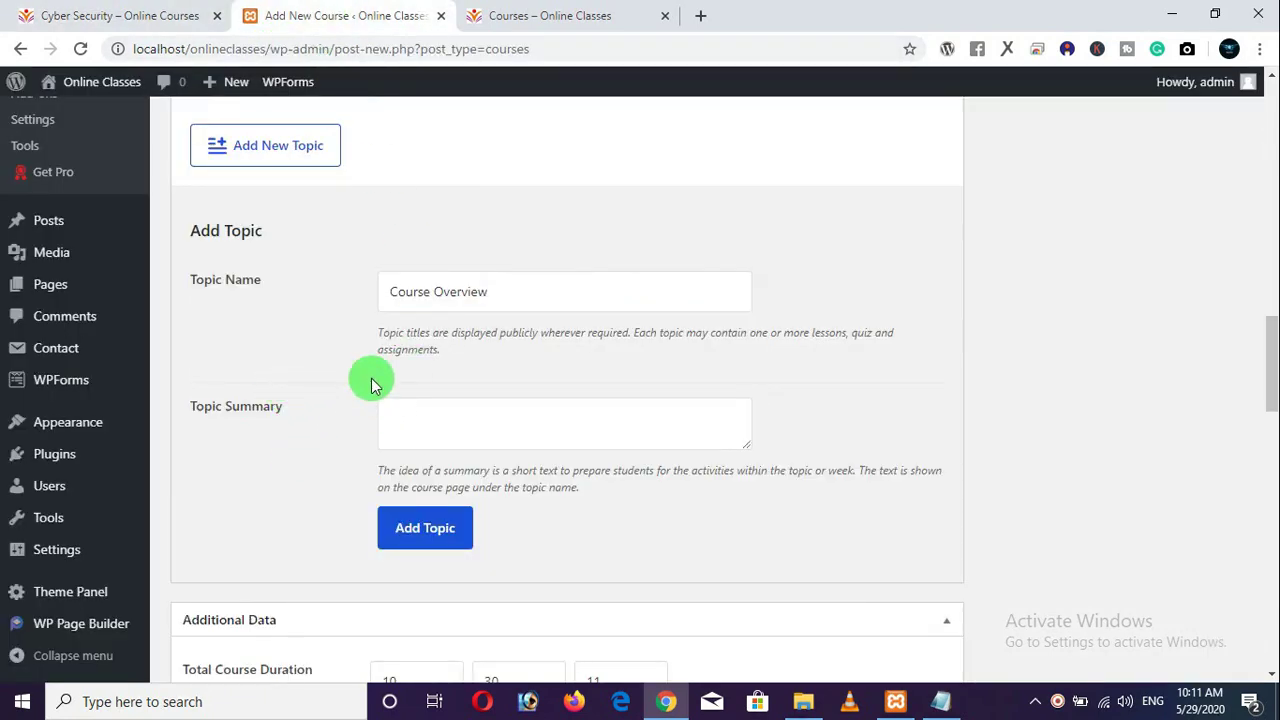
Save the Course Overview topic and select the new lesson's 'Draft Lesson' title to replace.
click(427, 541)
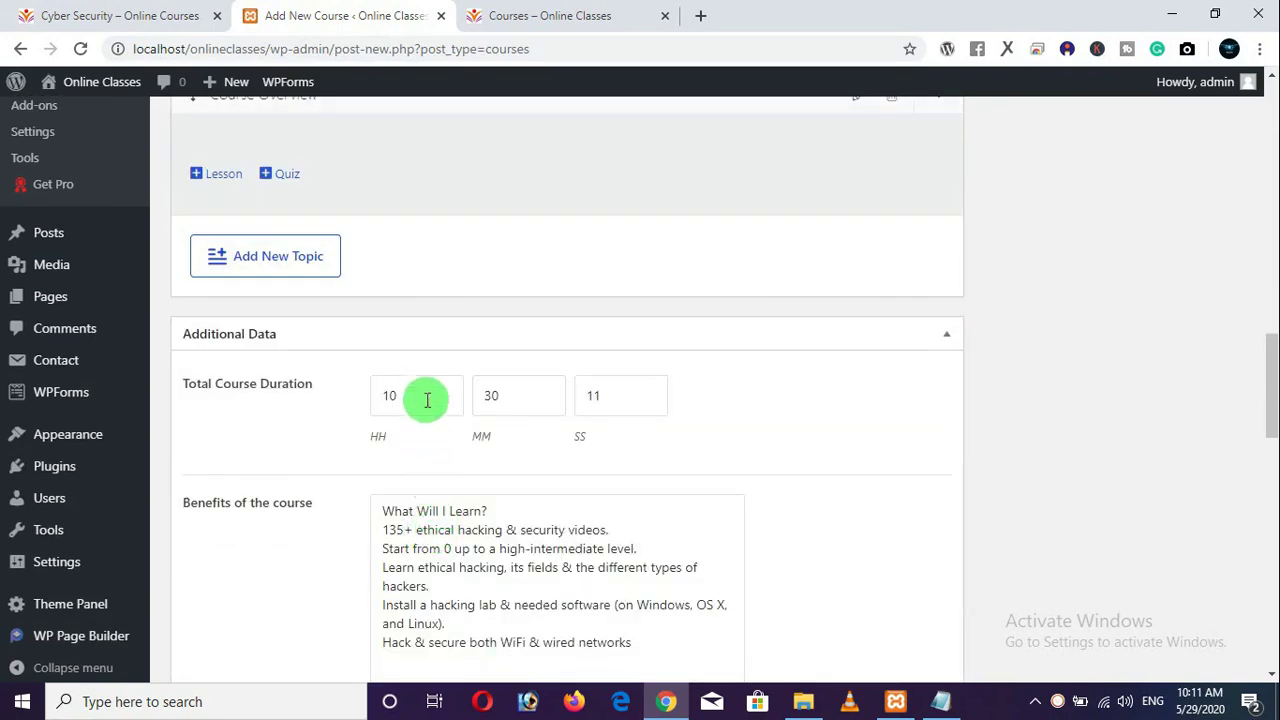
scroll(437, 343, up, 1)
scroll(435, 340, up, 1)
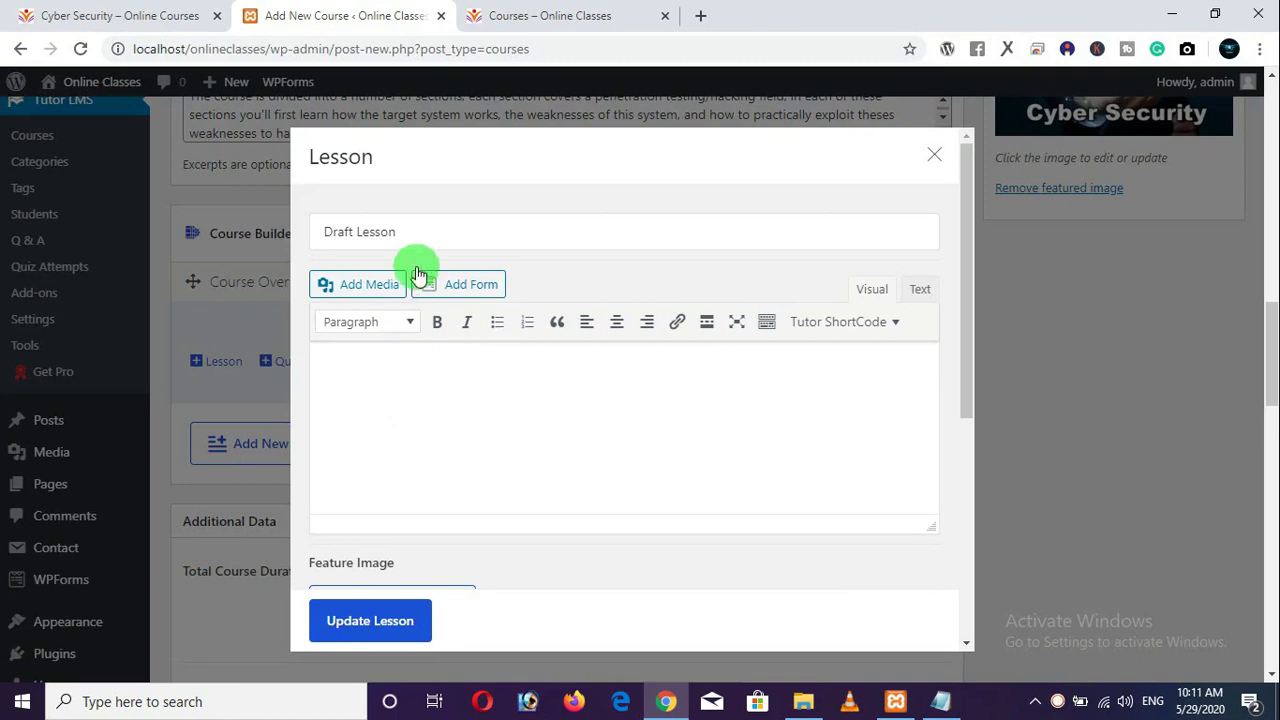
drag(414, 231, 309, 231)
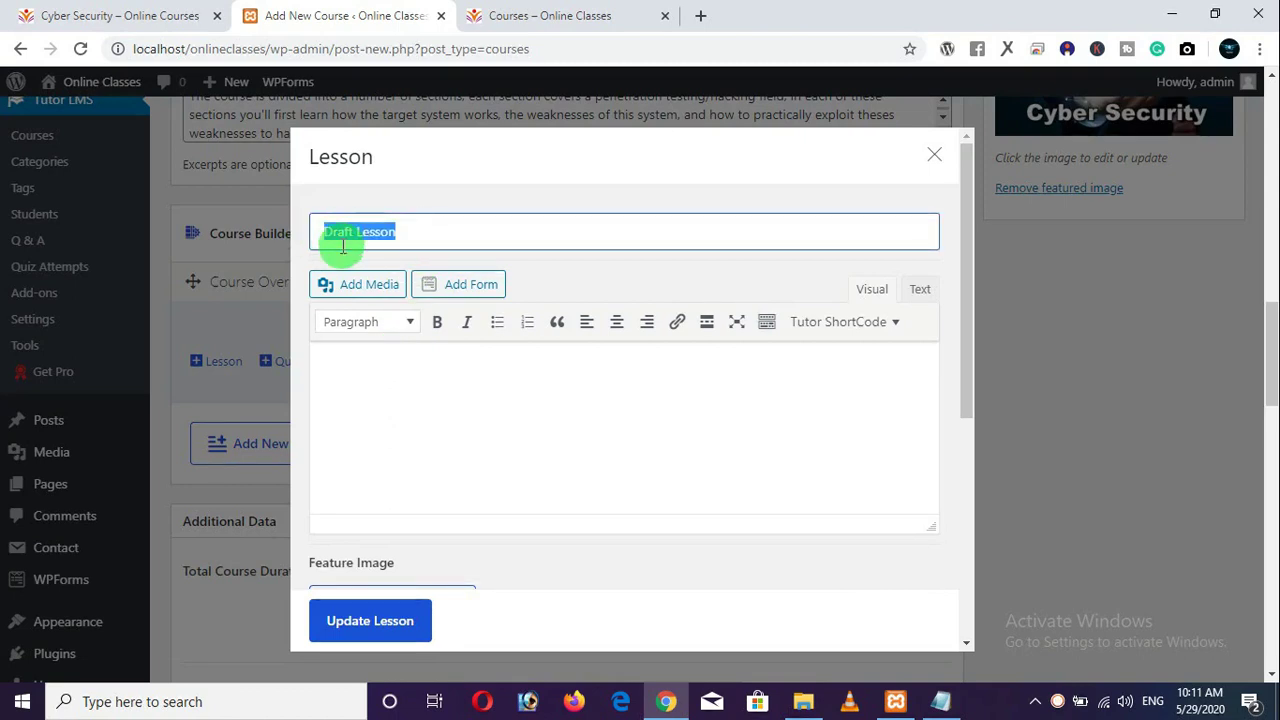
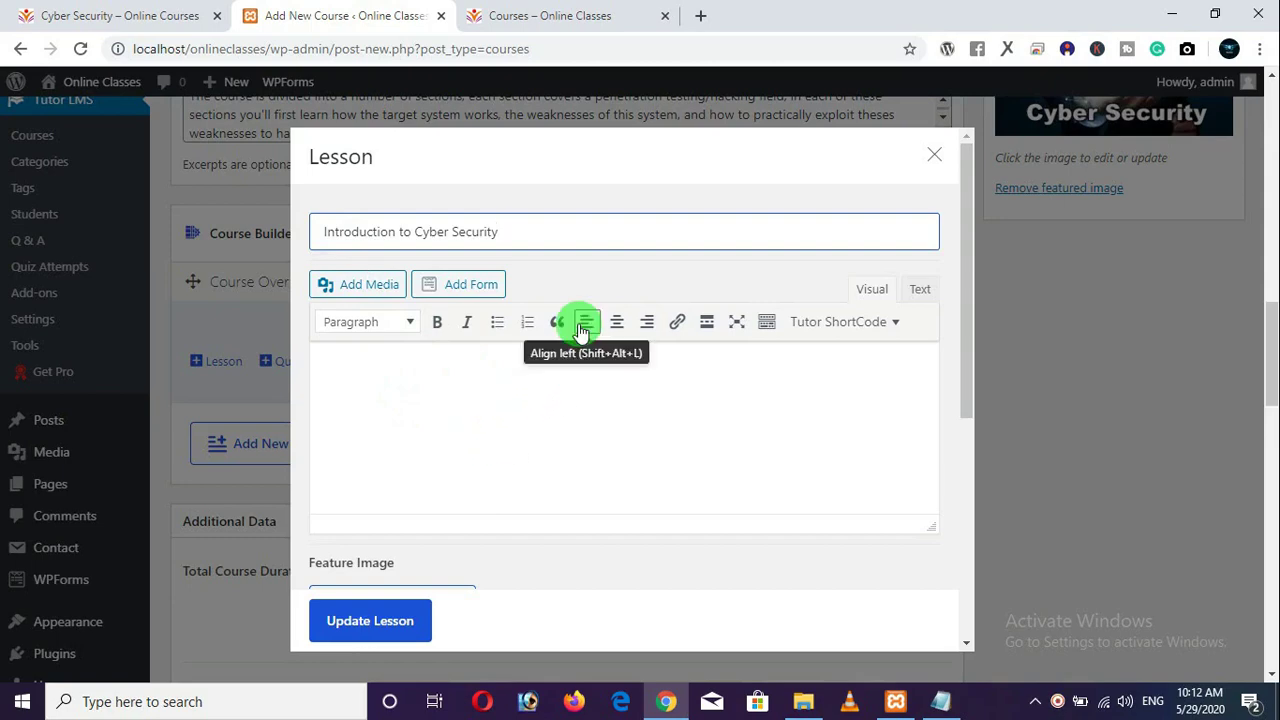
Set the lesson's video source to YouTube and paste in the second video URL from Notepad.
scroll(573, 320, down, 2)
scroll(578, 326, down, 1)
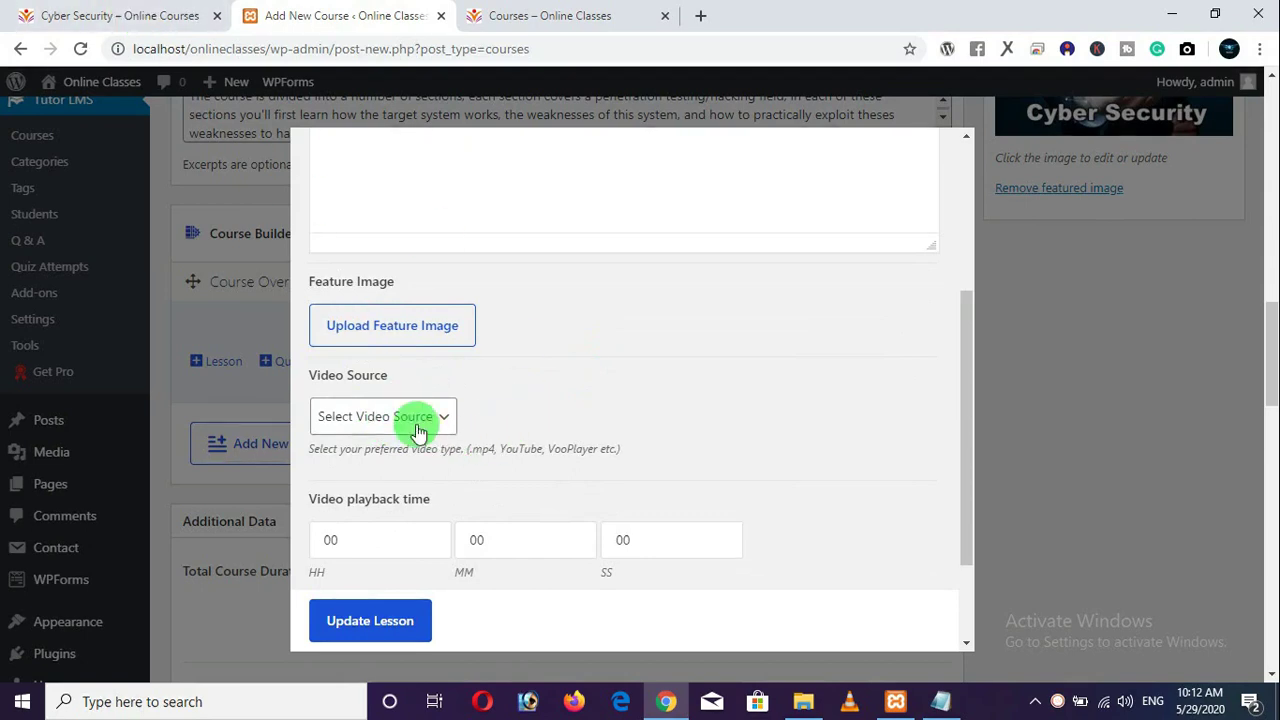
click(430, 418)
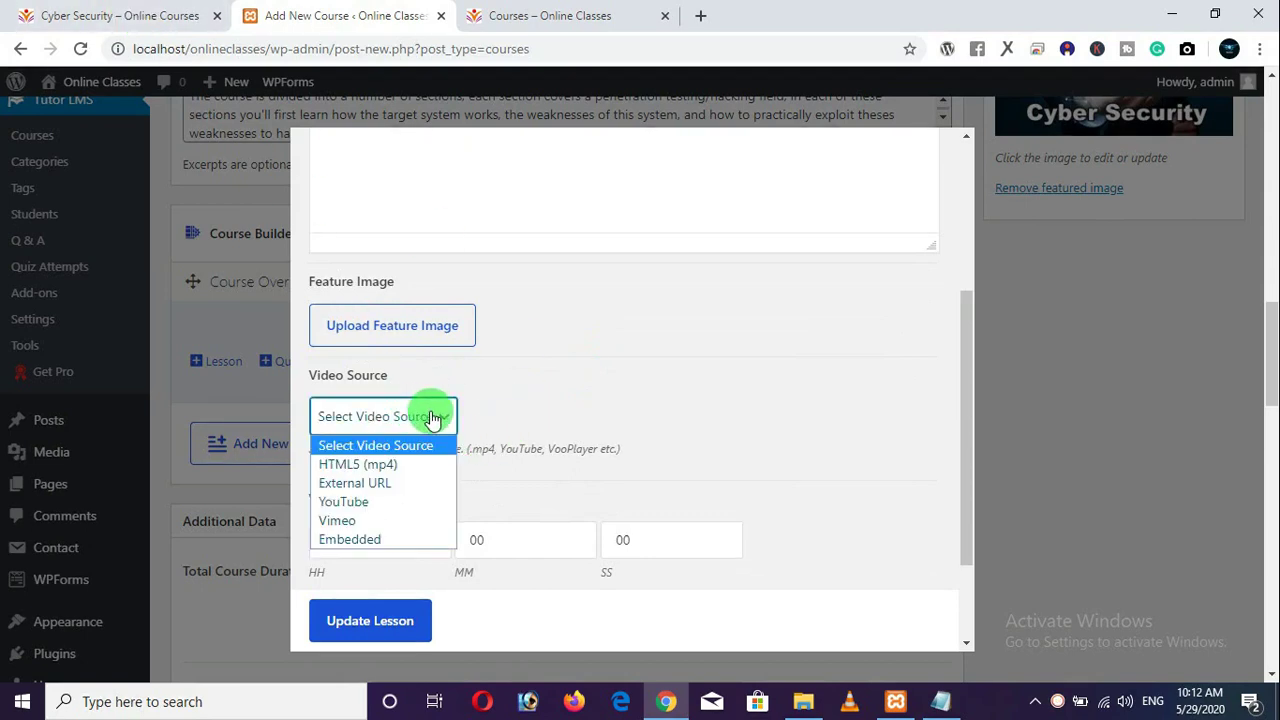
click(370, 510)
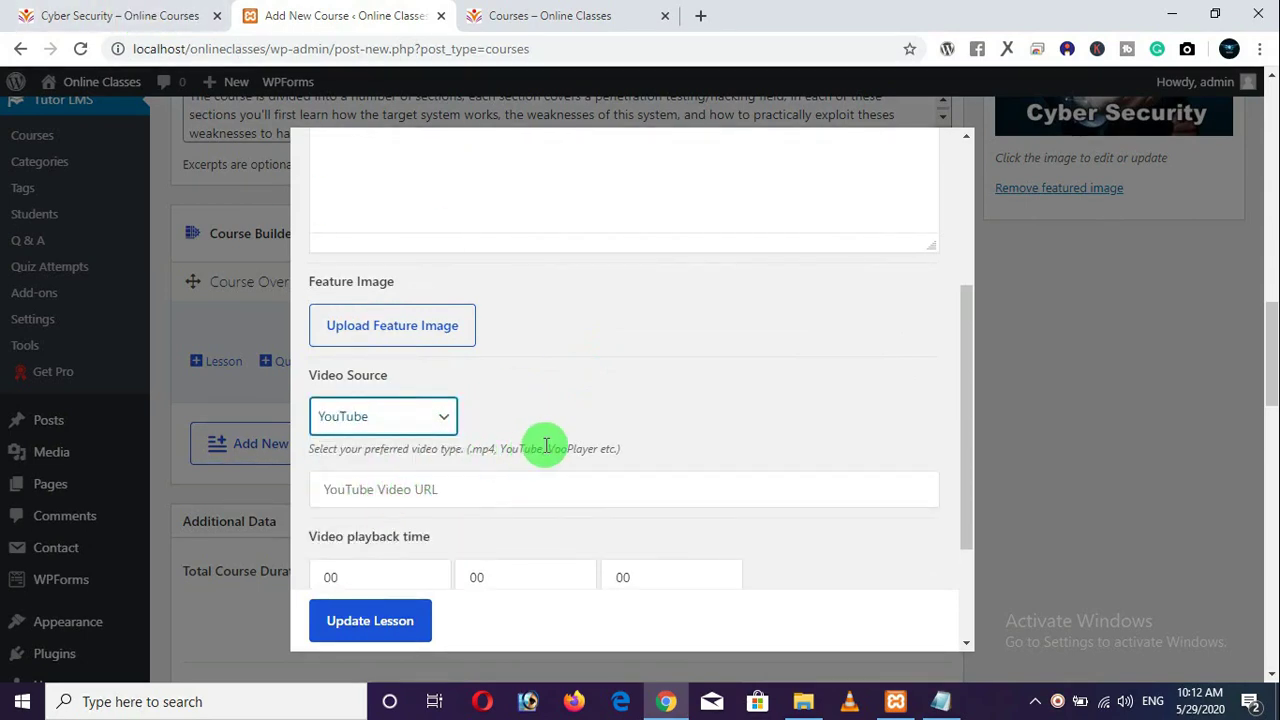
scroll(586, 400, down, 1)
click(574, 397)
key(alt+Tab)
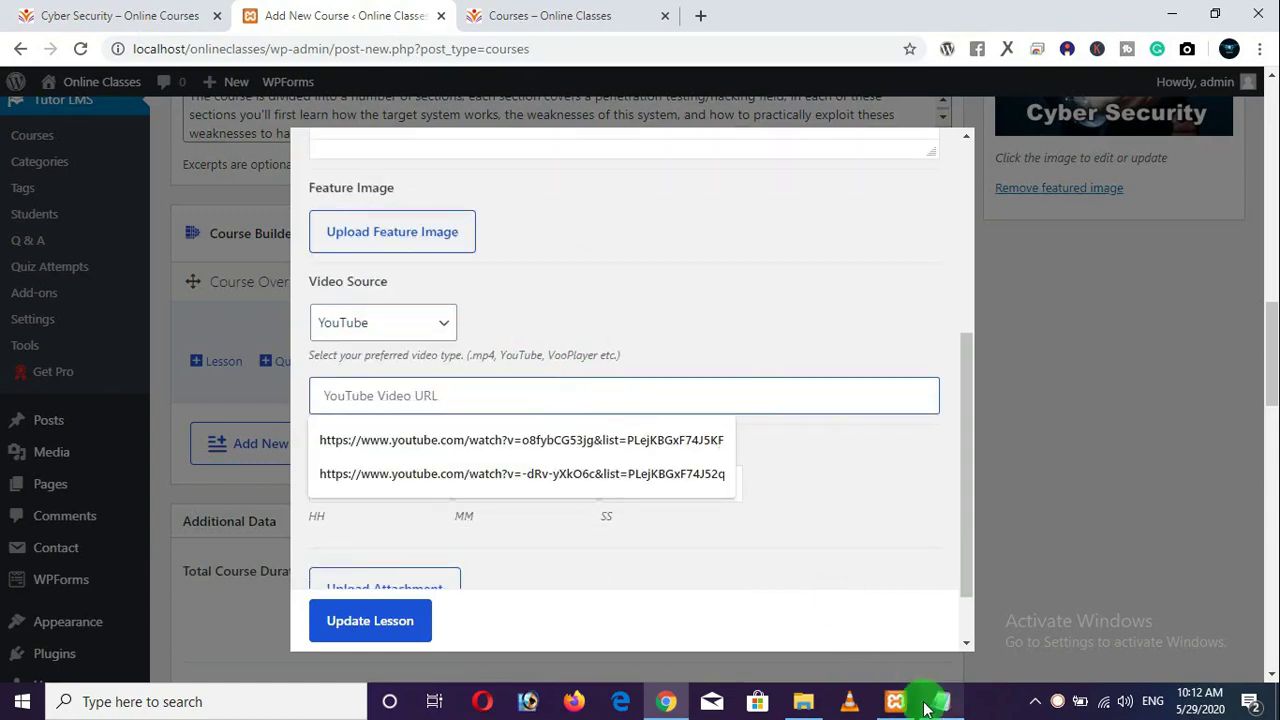
drag(1018, 288, 200, 270)
right_click(330, 268)
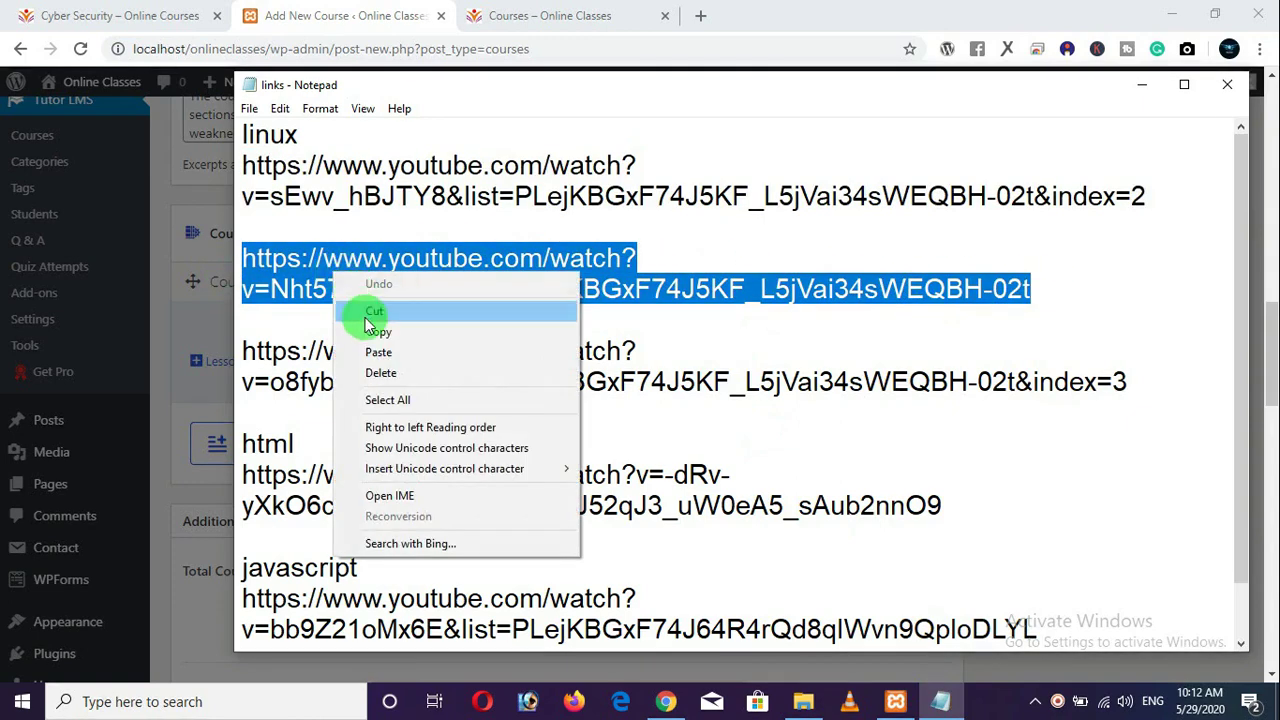
click(350, 330)
click(345, 30)
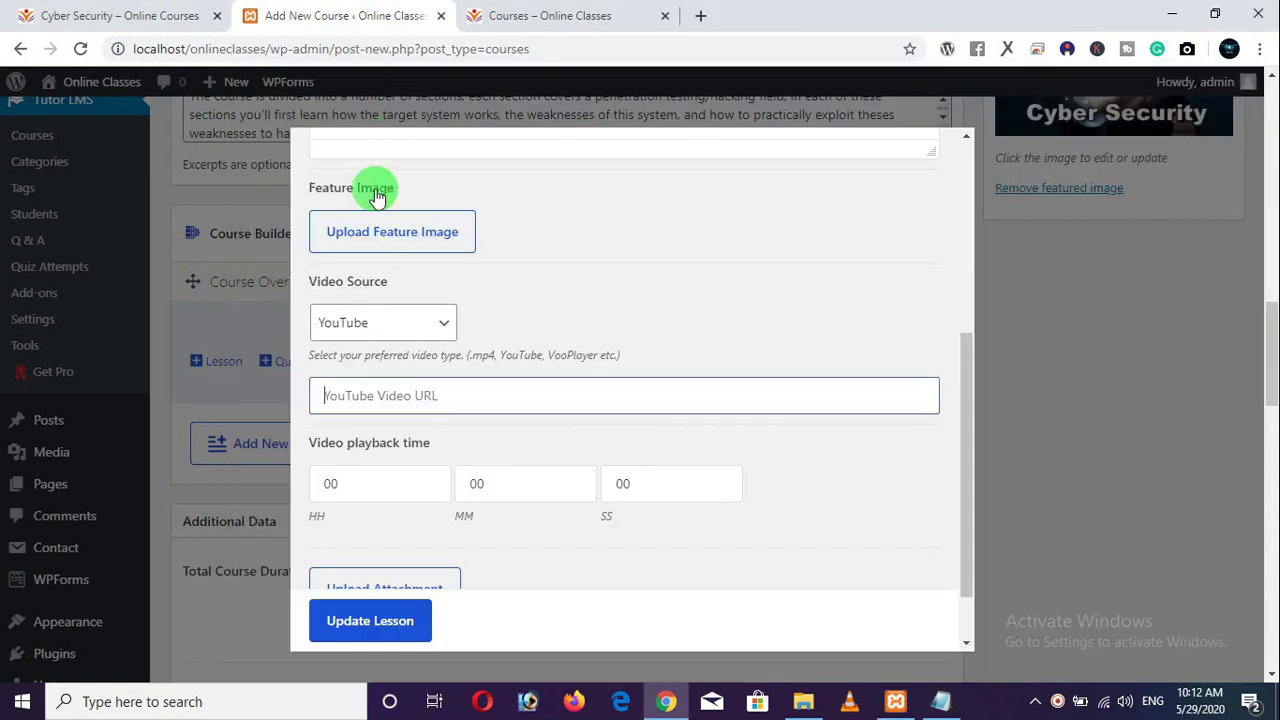
right_click(386, 403)
click(428, 256)
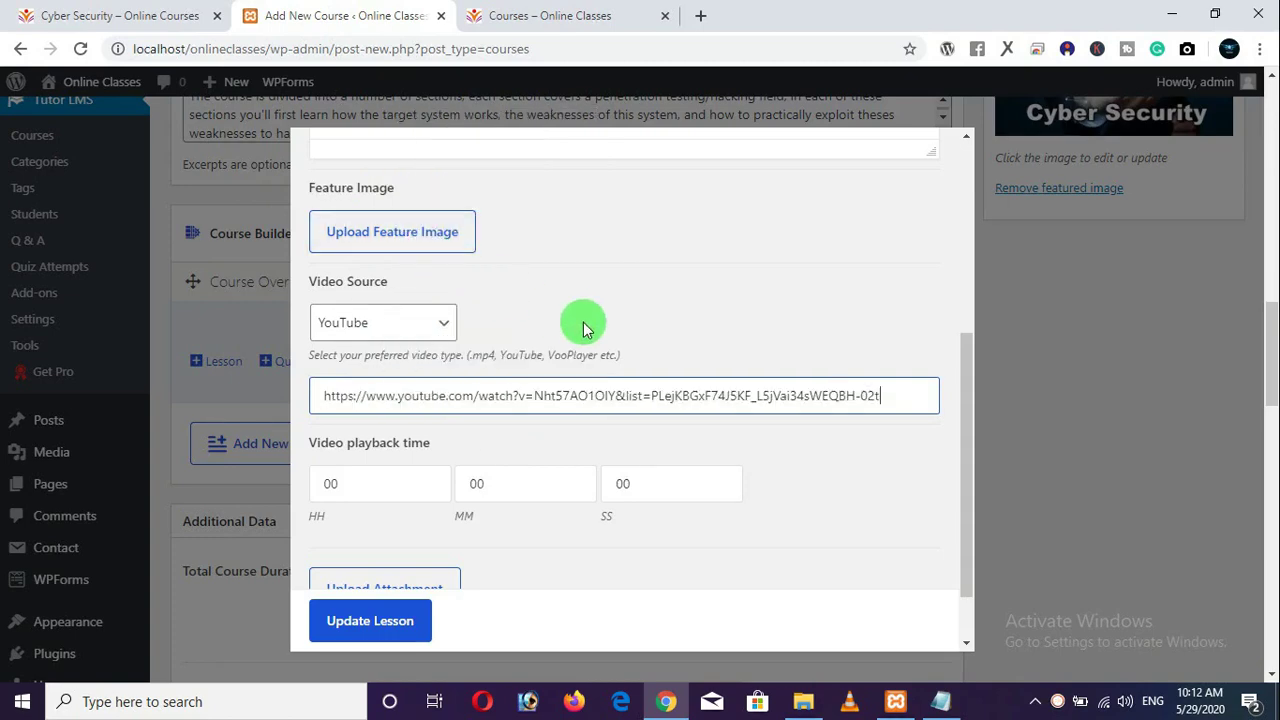
Set the playback time to 00:10:13 and save the Introduction to Cyber Security lesson.
scroll(600, 340, down, 1)
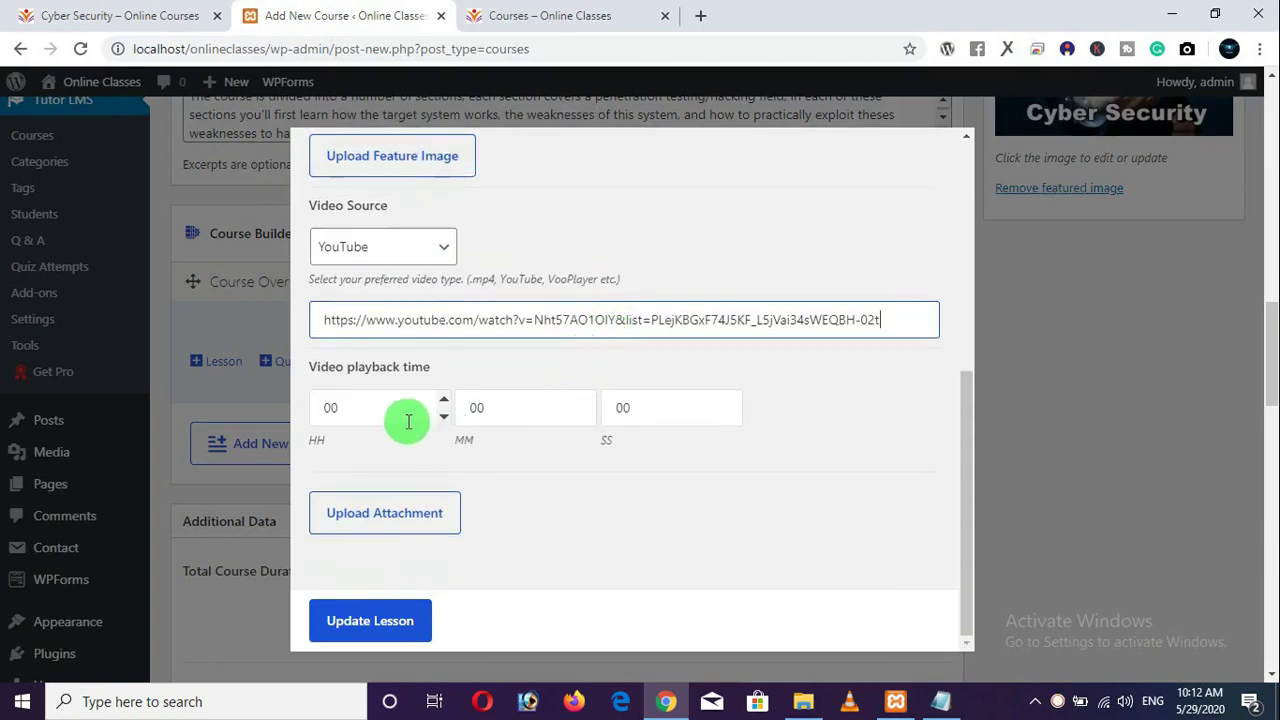
click(160, 16)
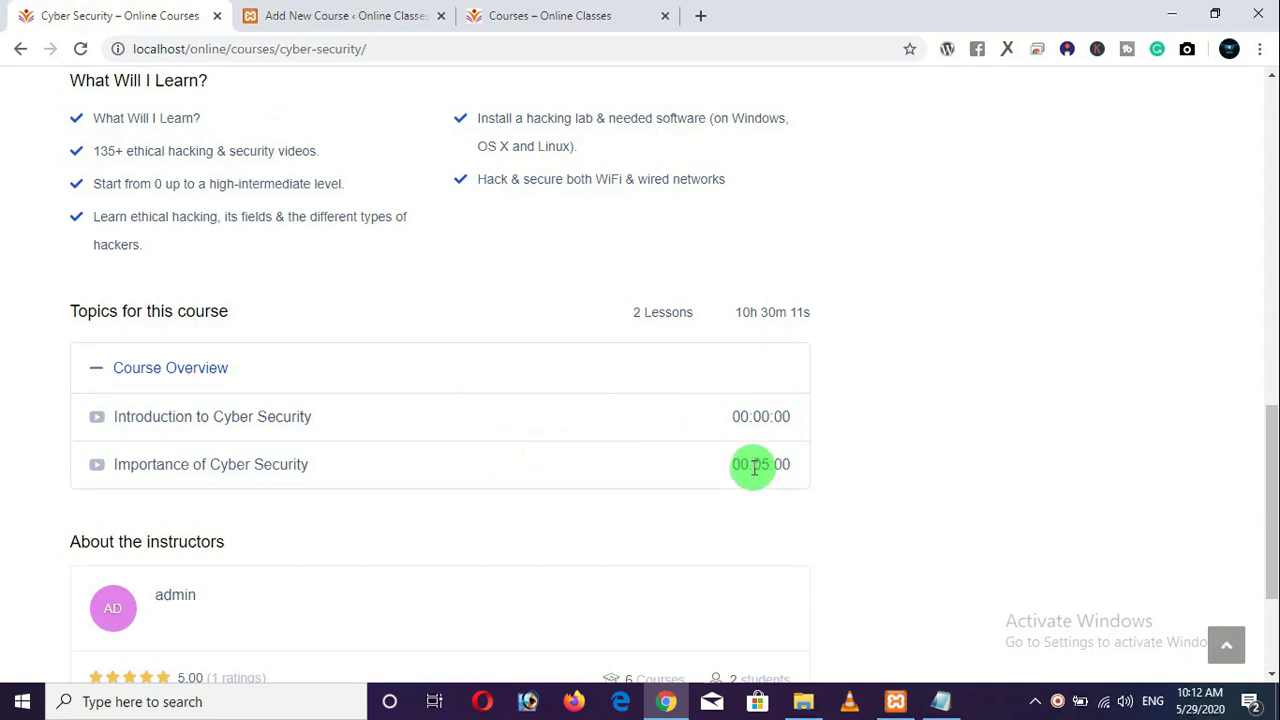
click(357, 18)
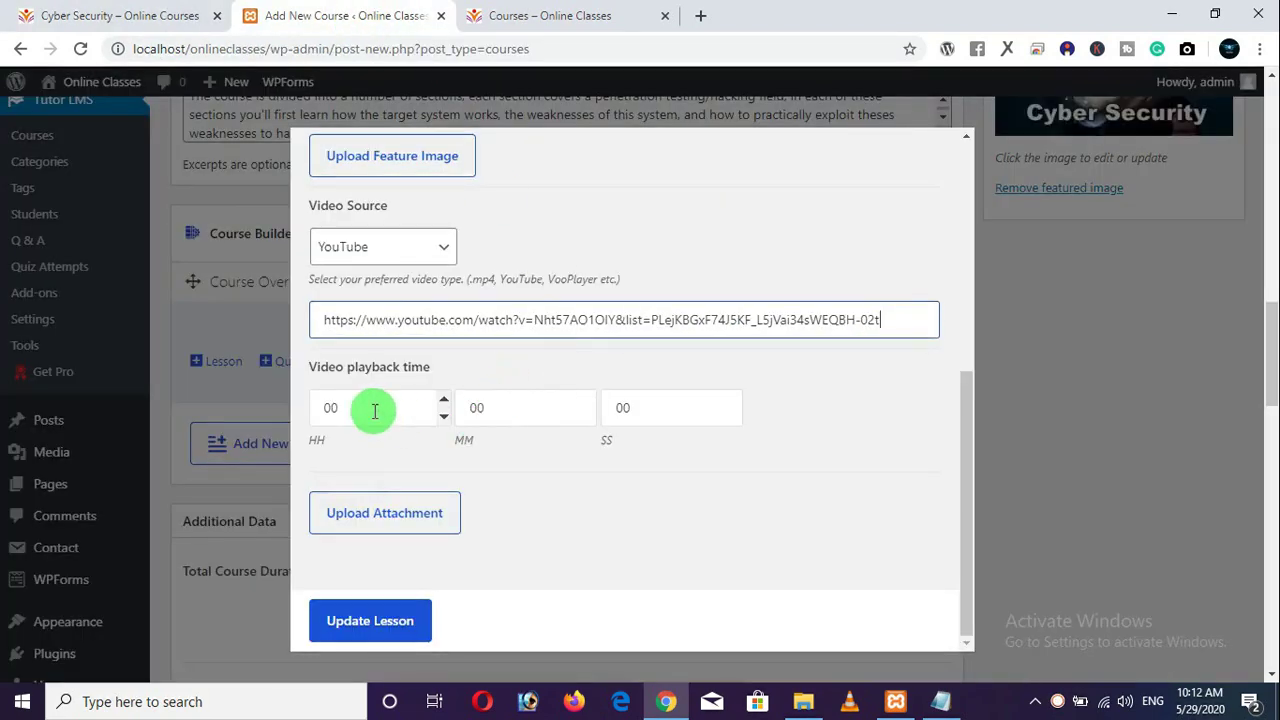
double_click(329, 407)
text(13)
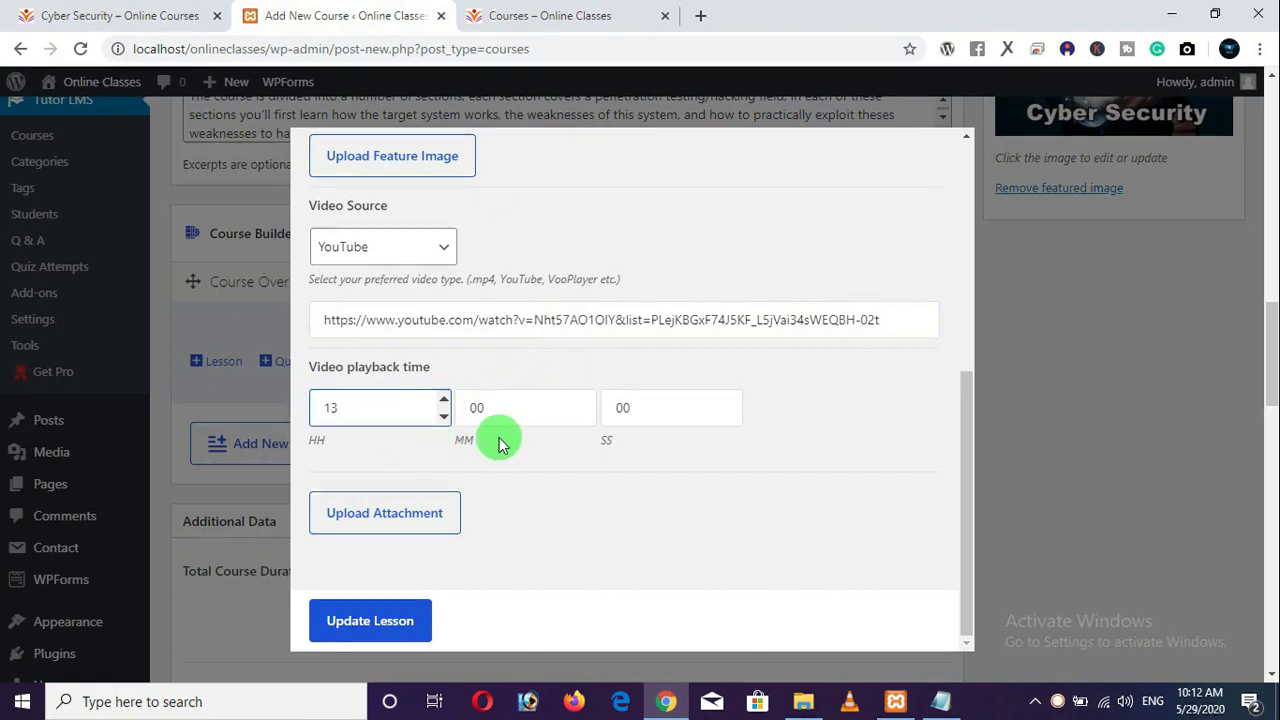
double_click(456, 418)
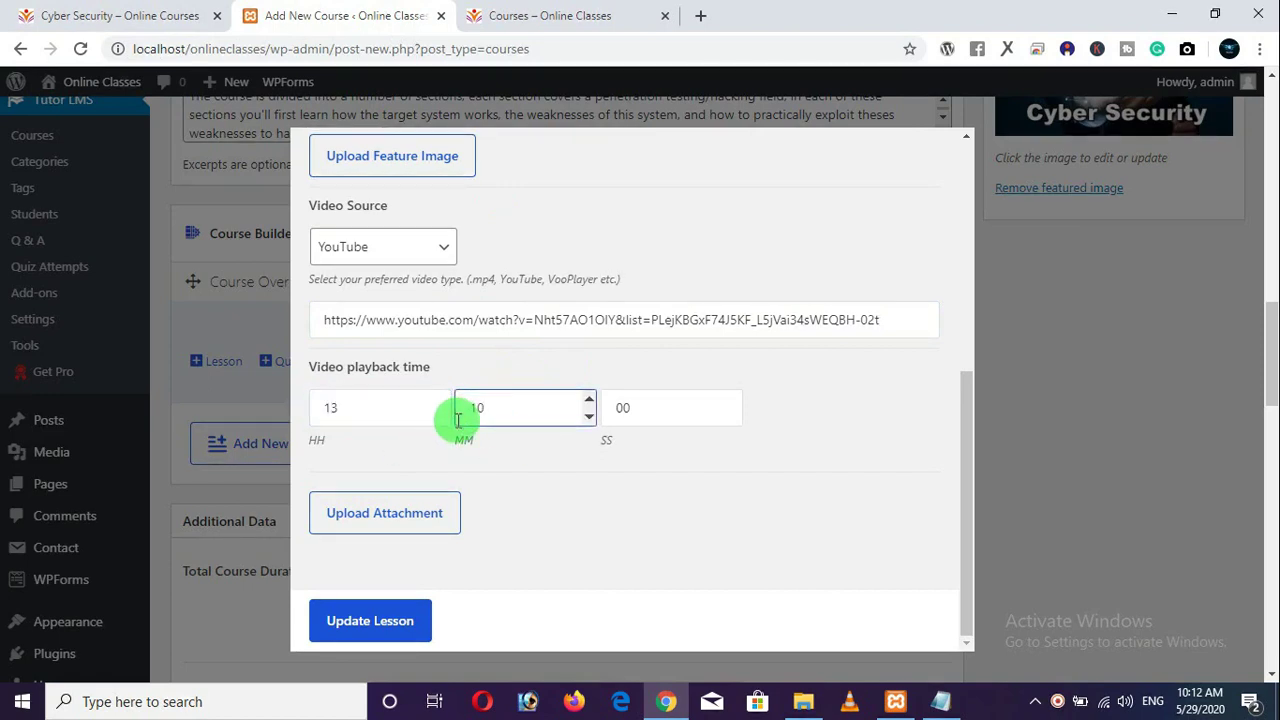
double_click(330, 409)
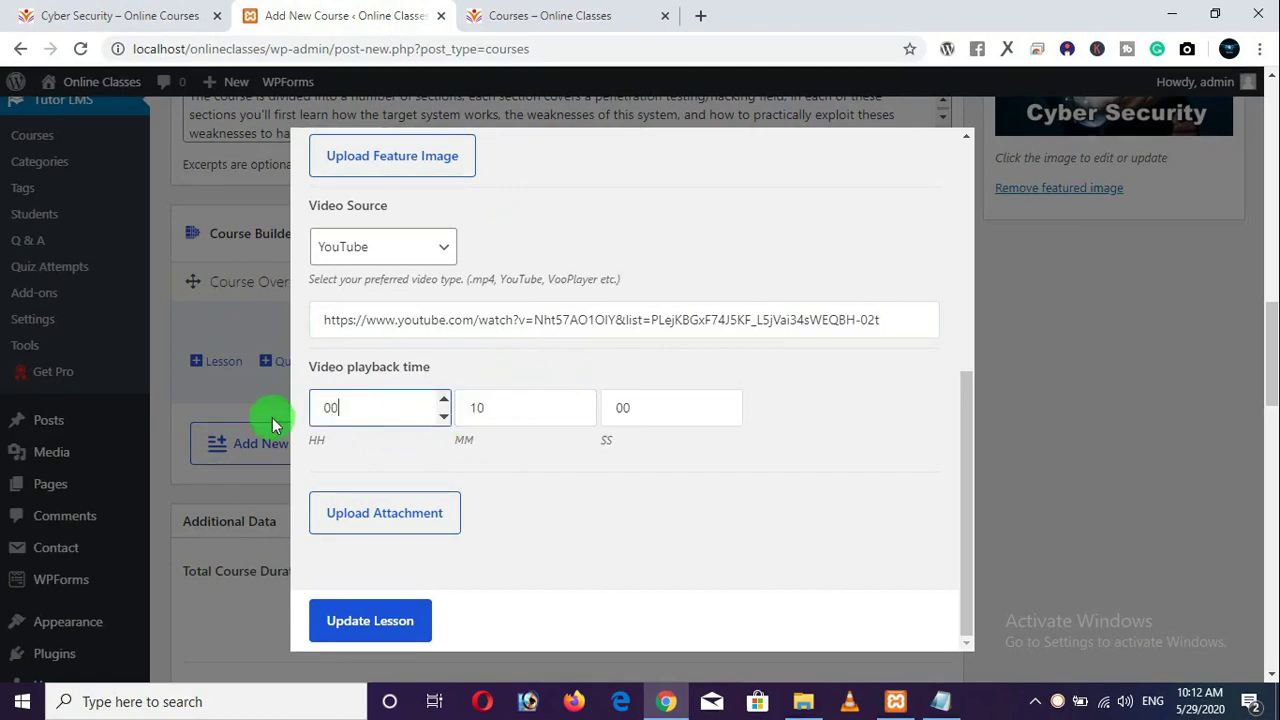
text(00)
double_click(608, 410)
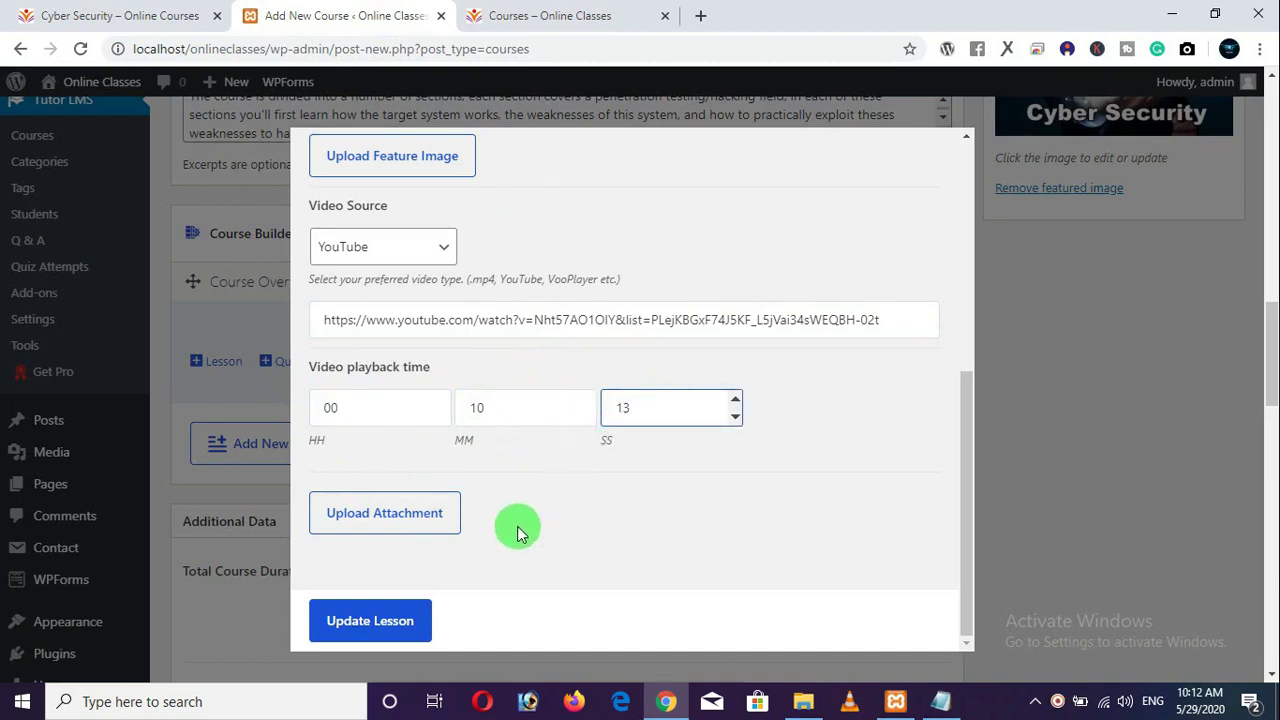
click(374, 628)
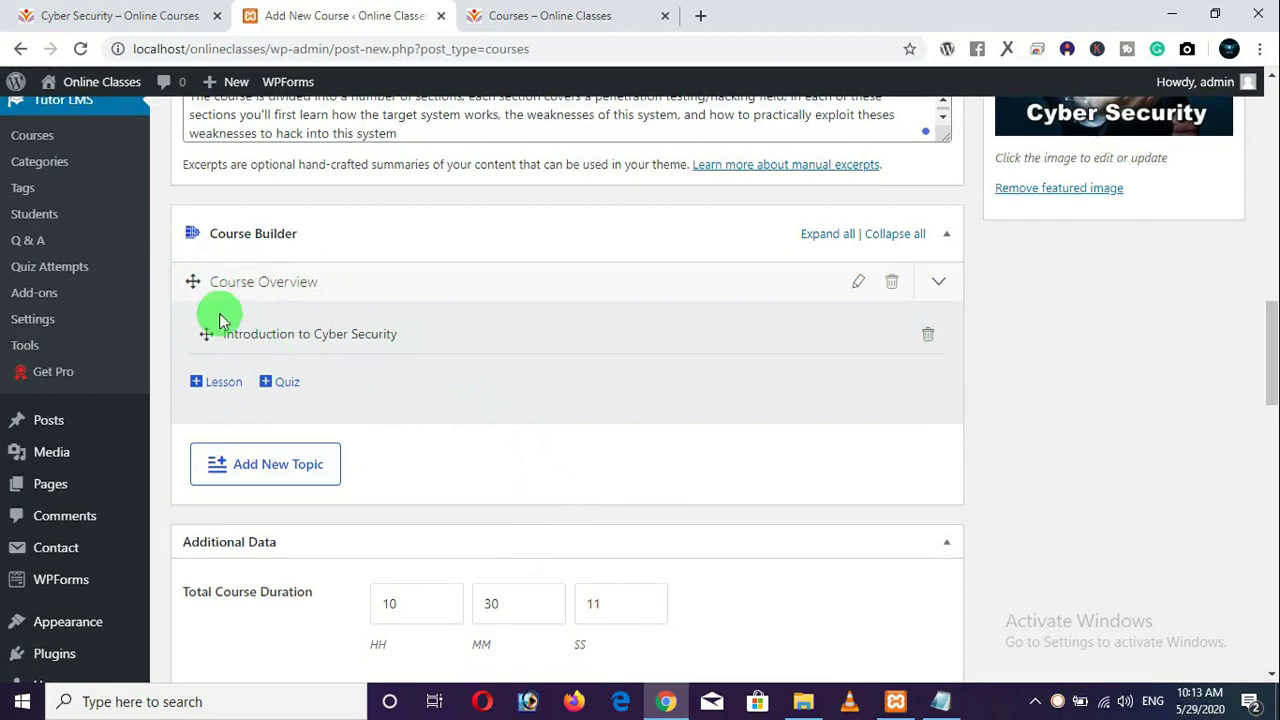
Add a new lesson under Course Overview titled 'Why we need Cyber Security'.
click(218, 385)
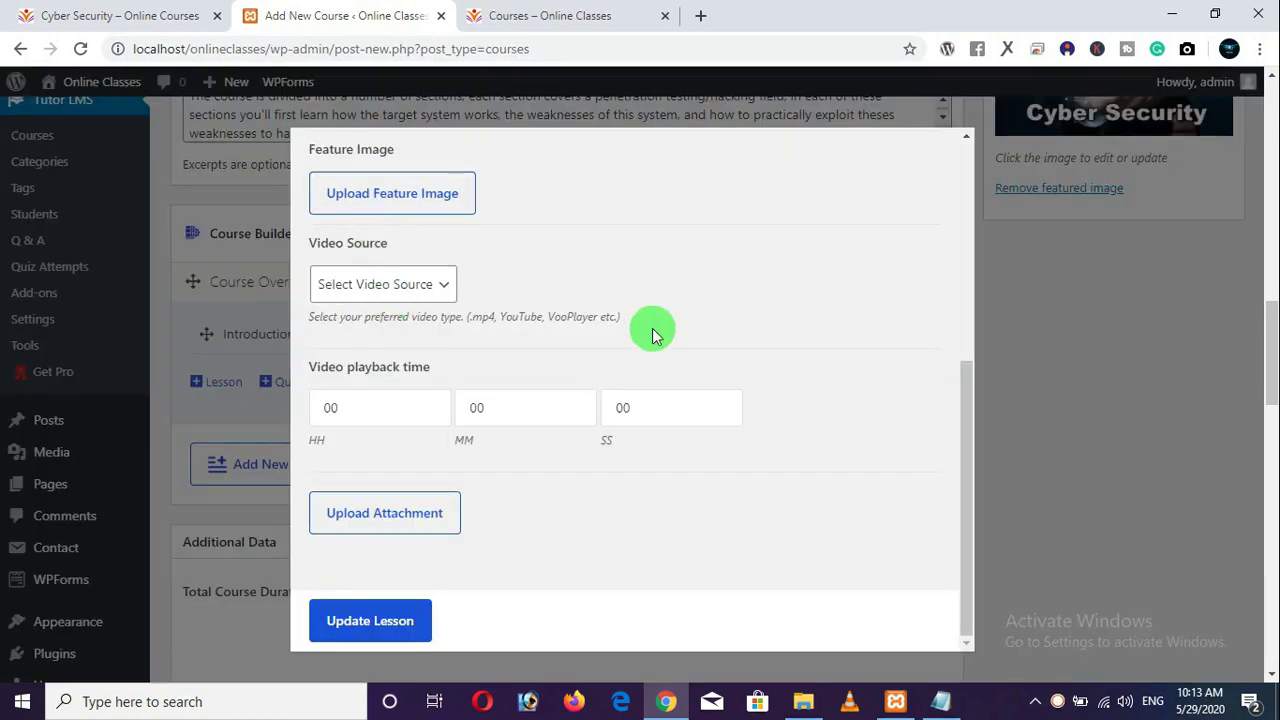
scroll(660, 333, up, 2)
scroll(663, 333, up, 3)
drag(451, 240, 300, 231)
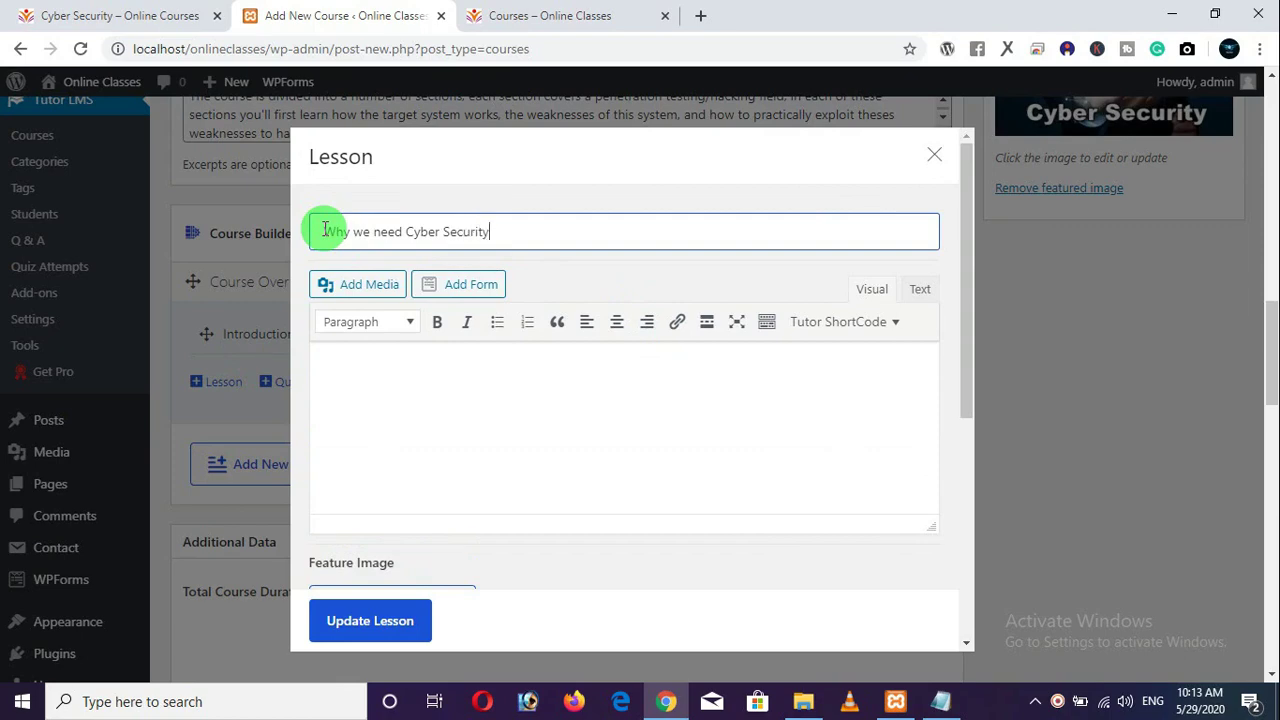
Give the lesson a YouTube source, 05 minutes playback and the pasted URL, then save it.
scroll(455, 400, down, 3)
click(415, 427)
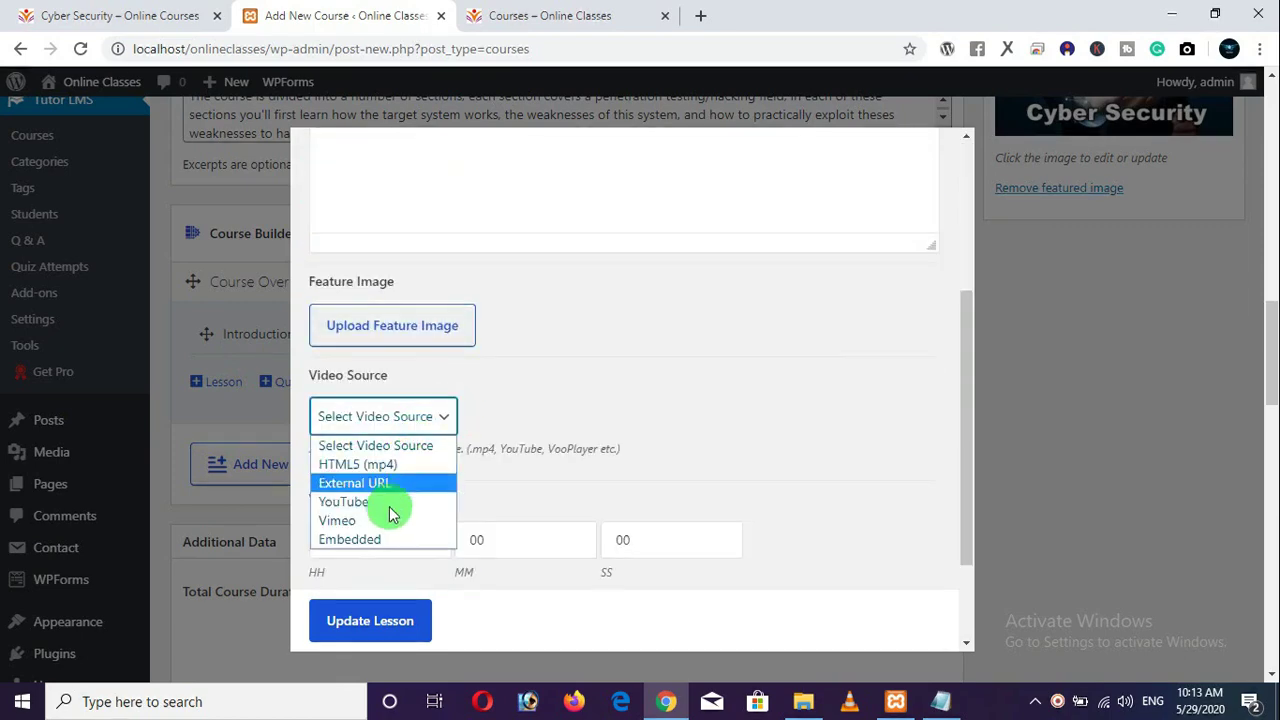
click(386, 503)
scroll(503, 511, down, 2)
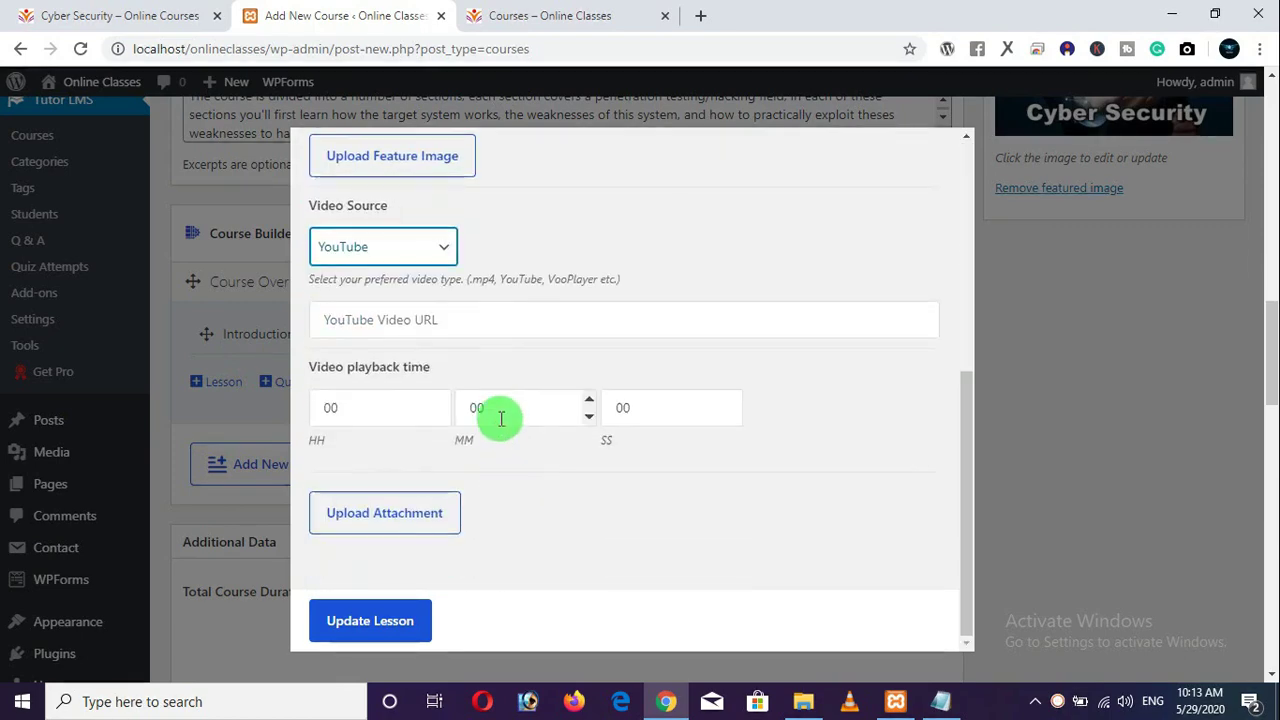
double_click(466, 404)
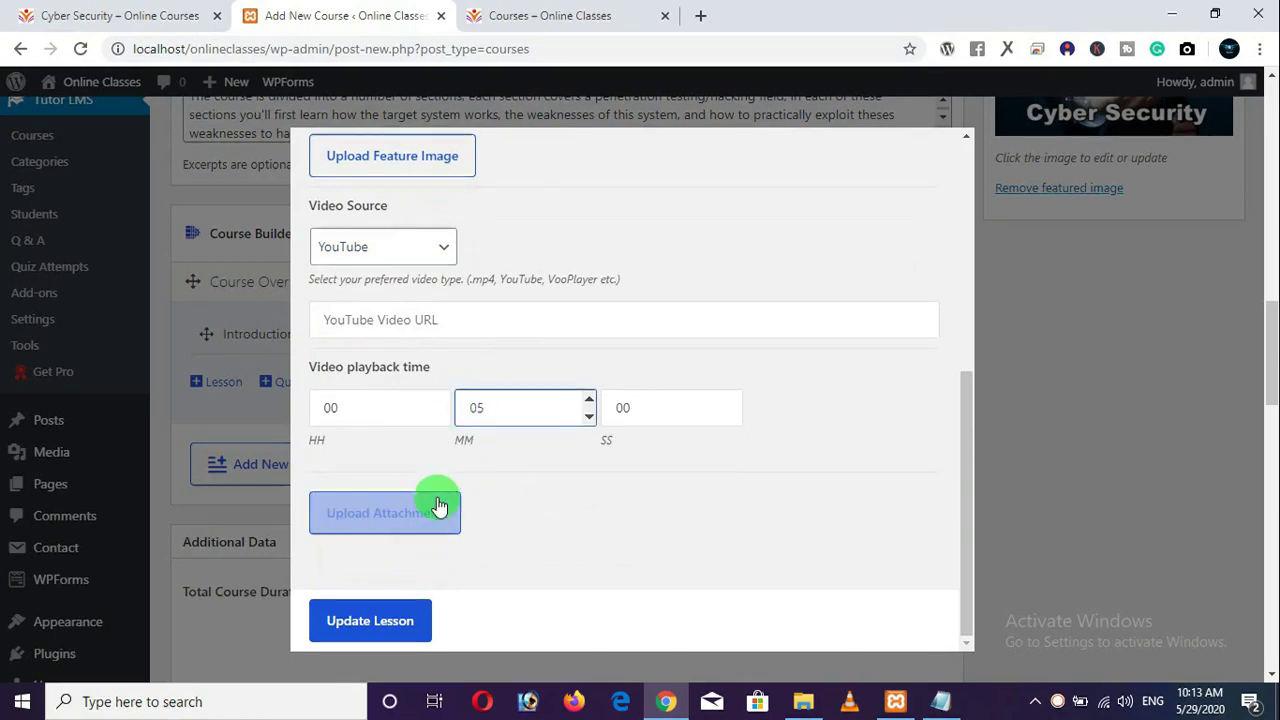
scroll(428, 515, down, 2)
click(445, 320)
key(ctrl+v)
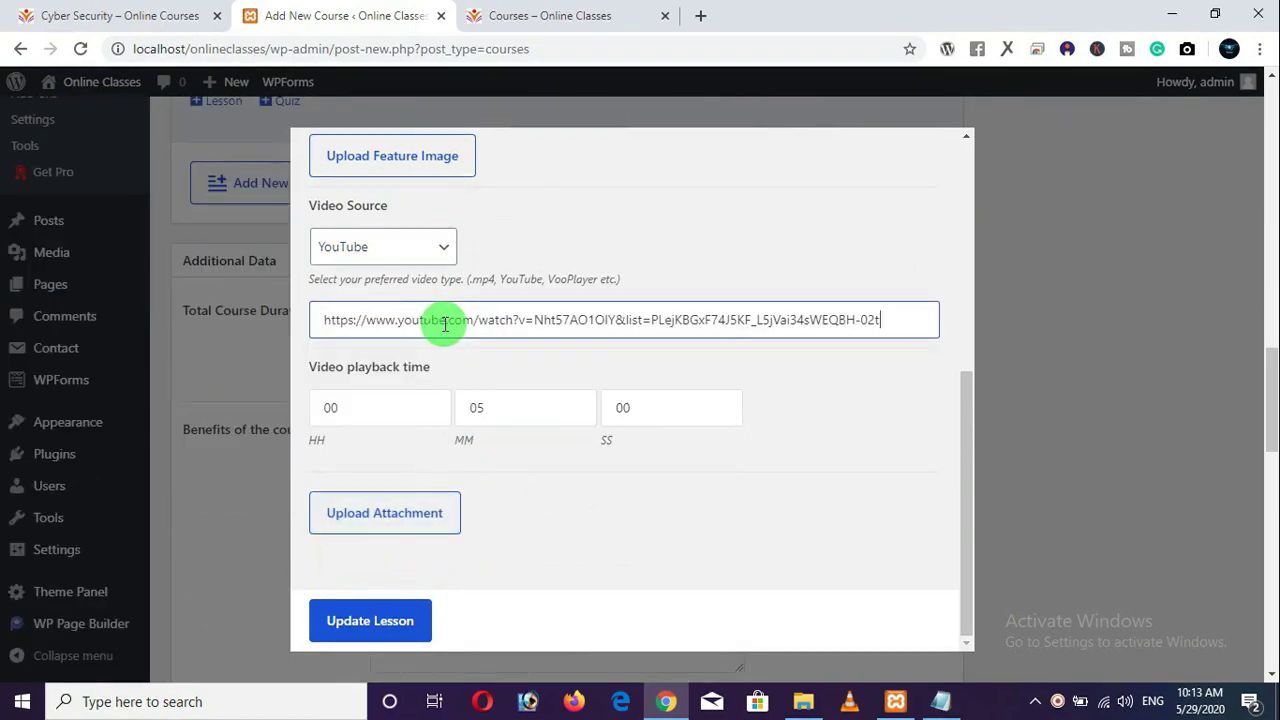
click(382, 632)
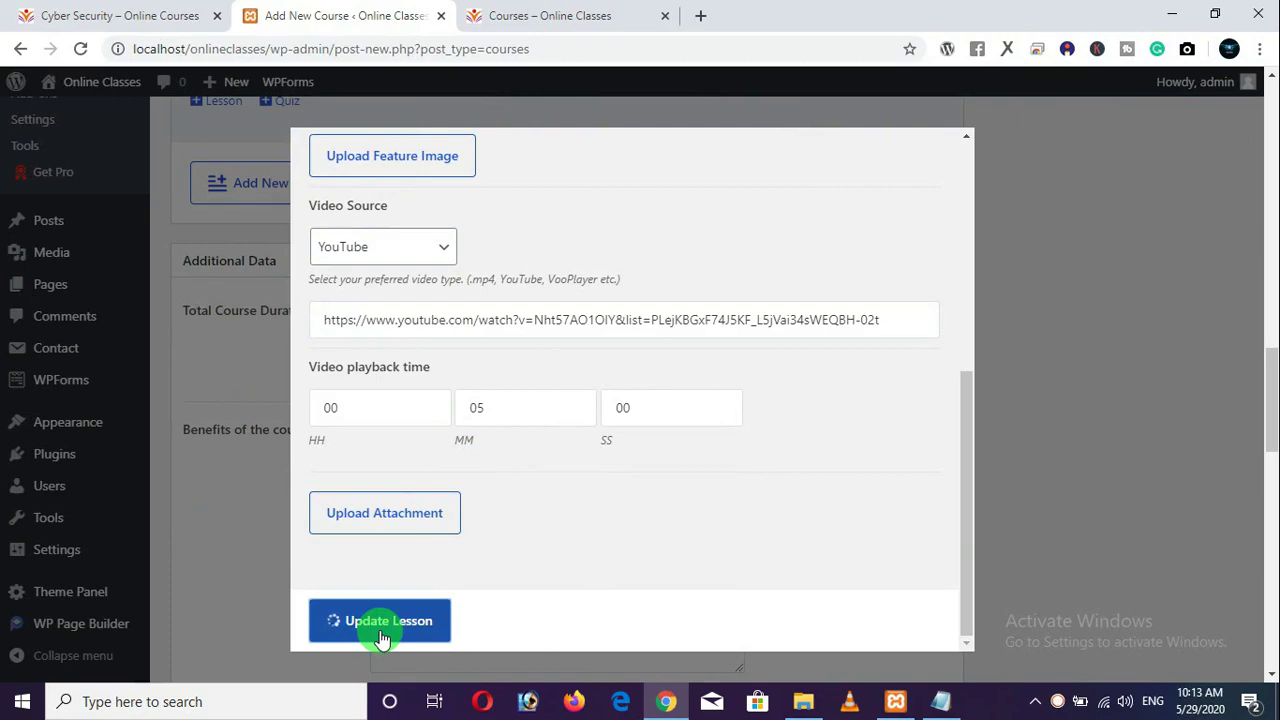
scroll(420, 365, up, 5)
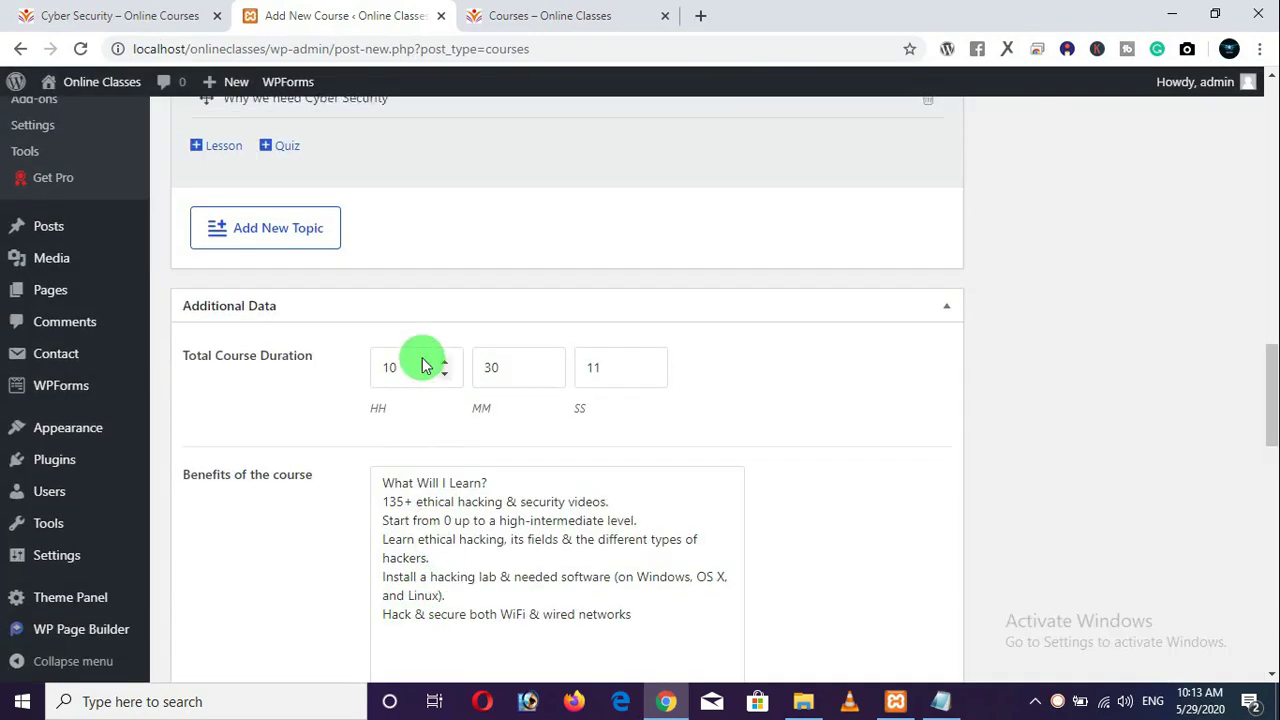
scroll(414, 367, down, 1)
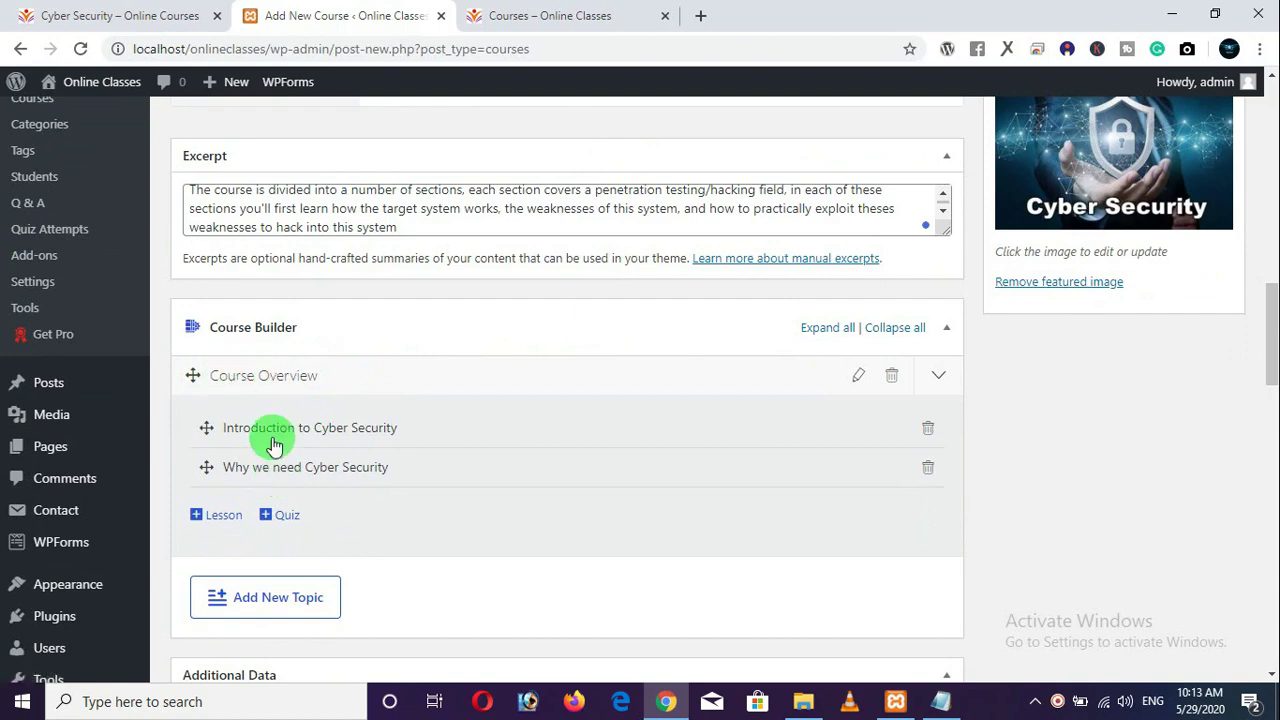
scroll(460, 440, down, 1)
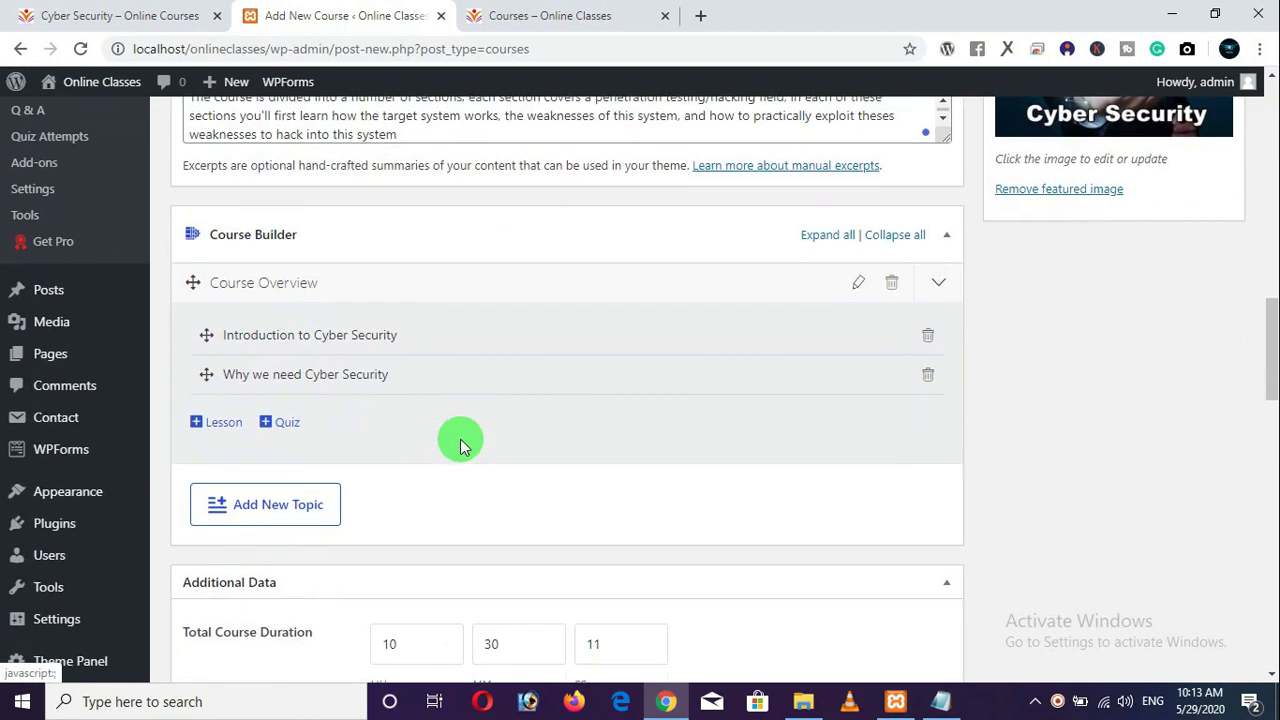
Add a topic named 'Installing Required Softwares', fixing the typo in its name, and save it.
click(262, 508)
scroll(360, 480, down, 2)
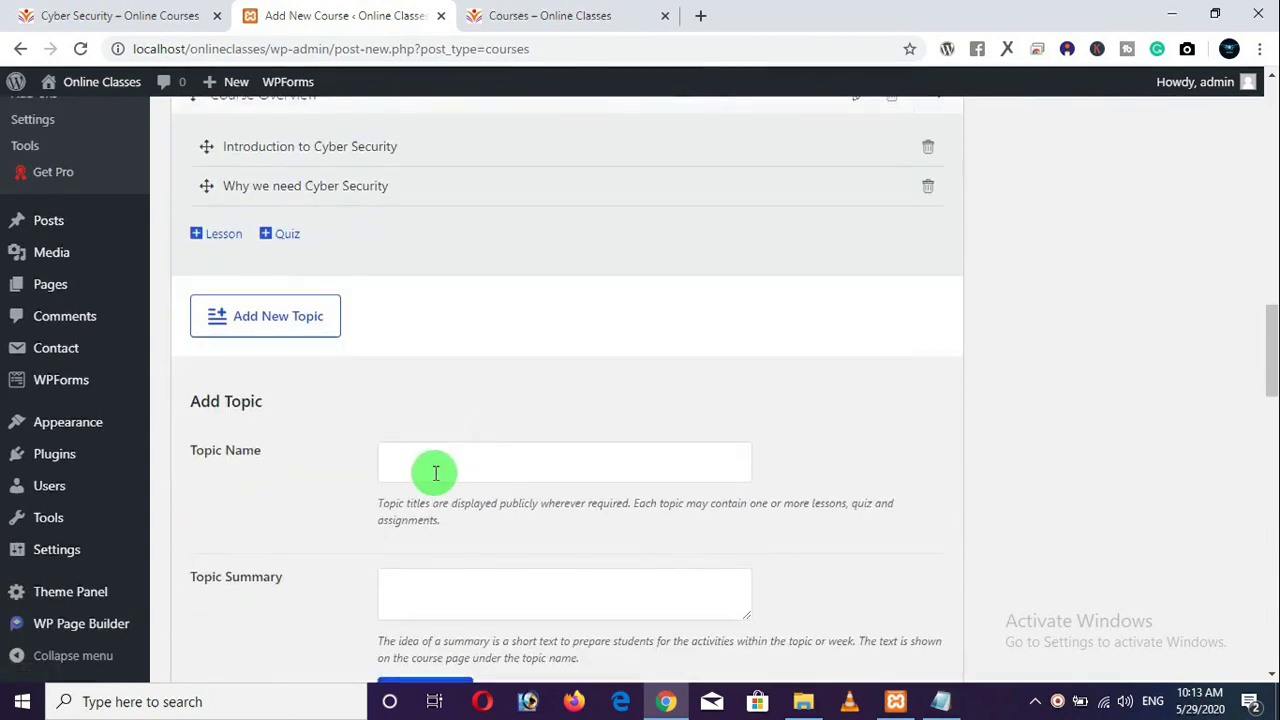
click(434, 473)
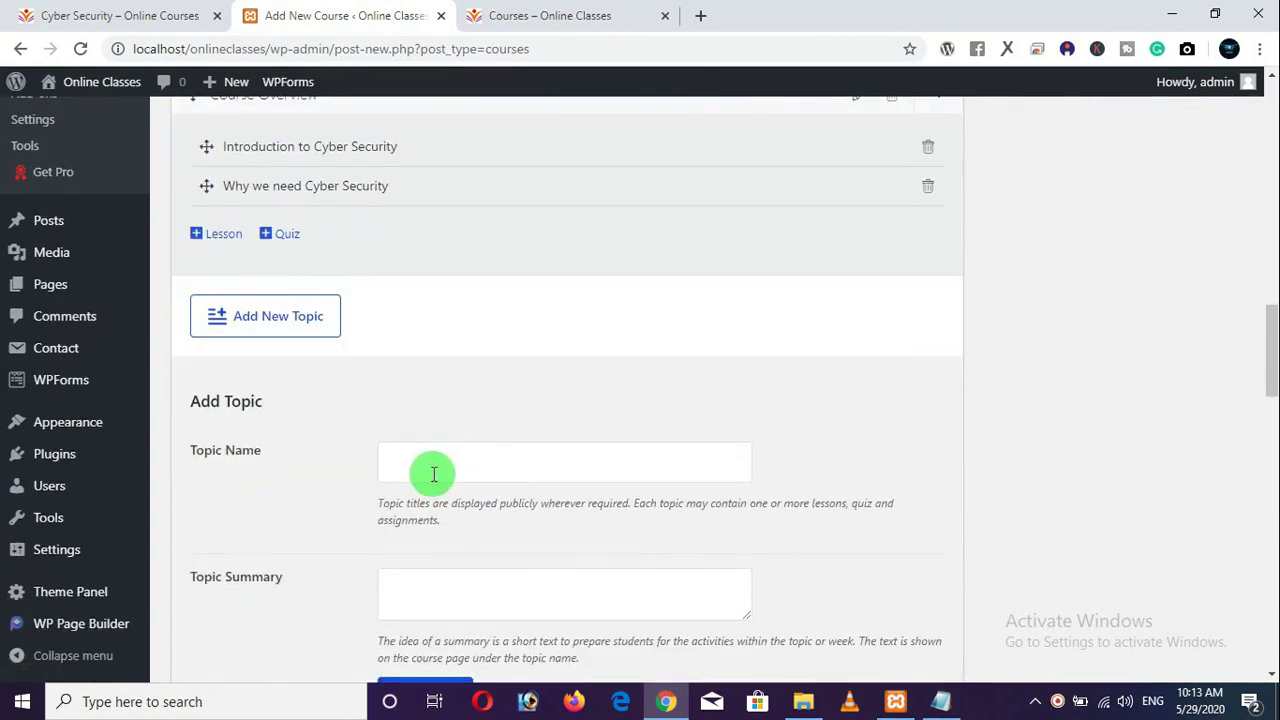
text(Installing )
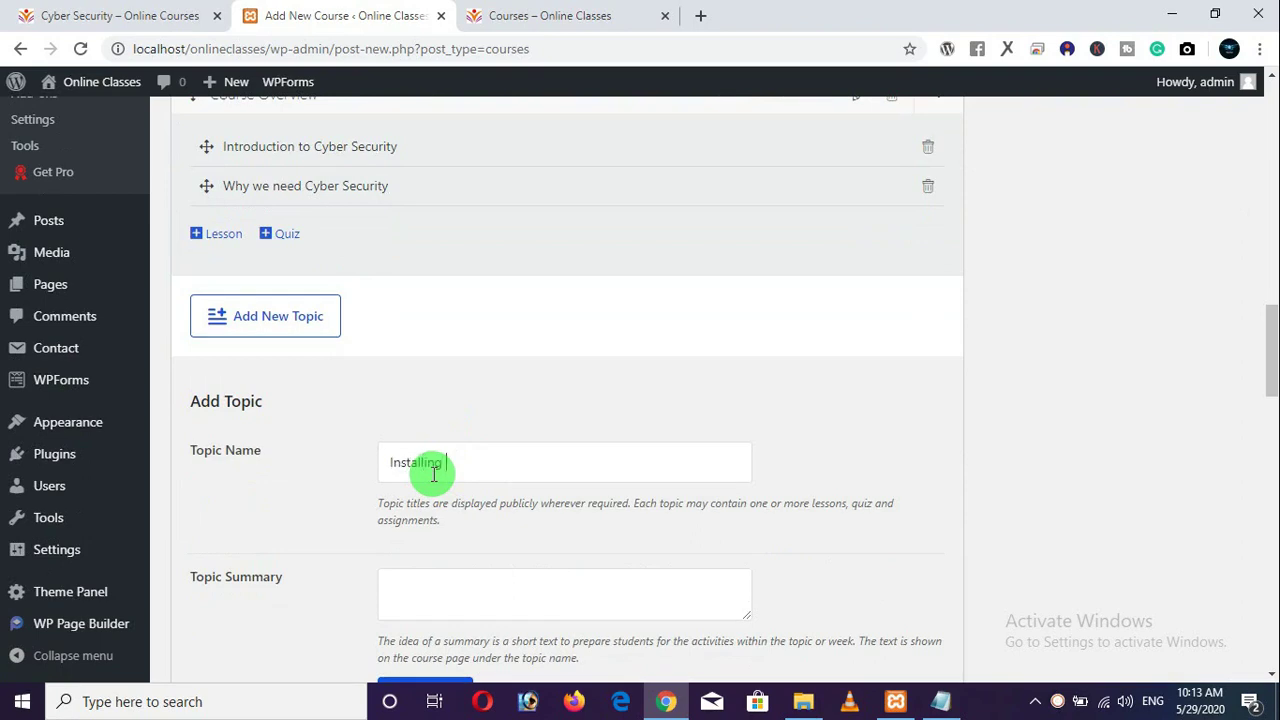
text(Required Sodtwares)
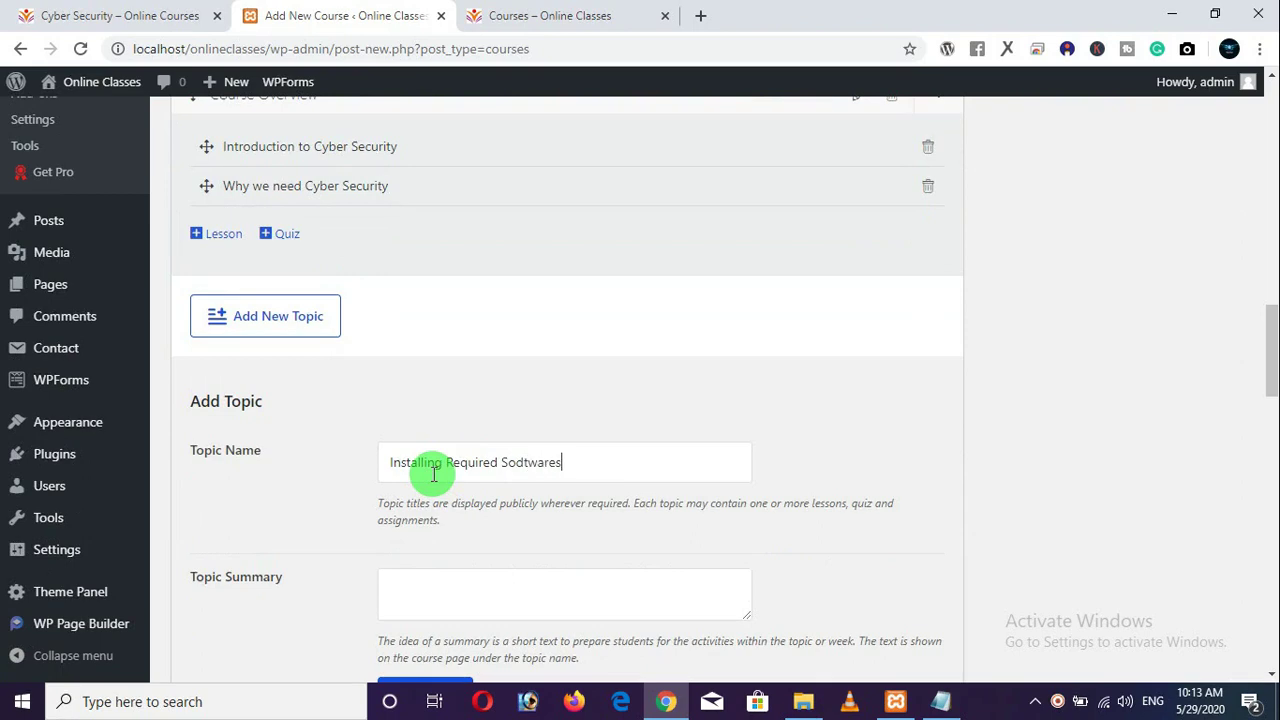
click(523, 463)
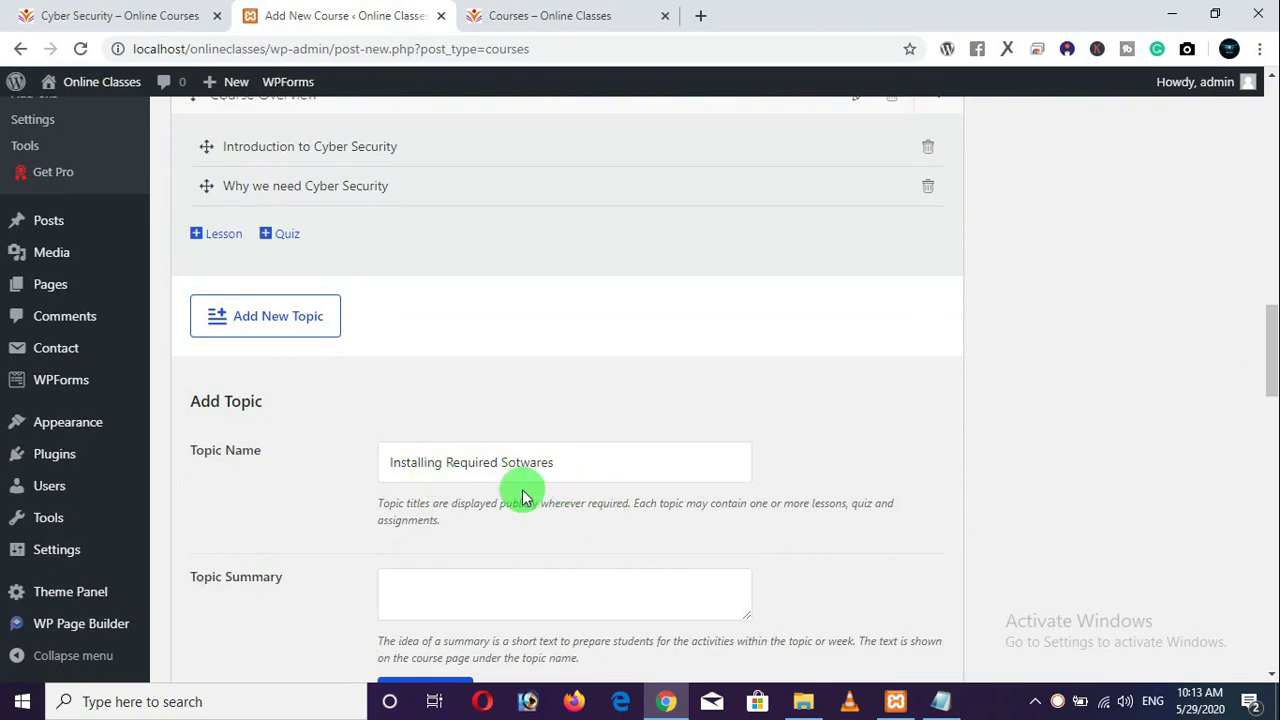
scroll(528, 430, down, 1)
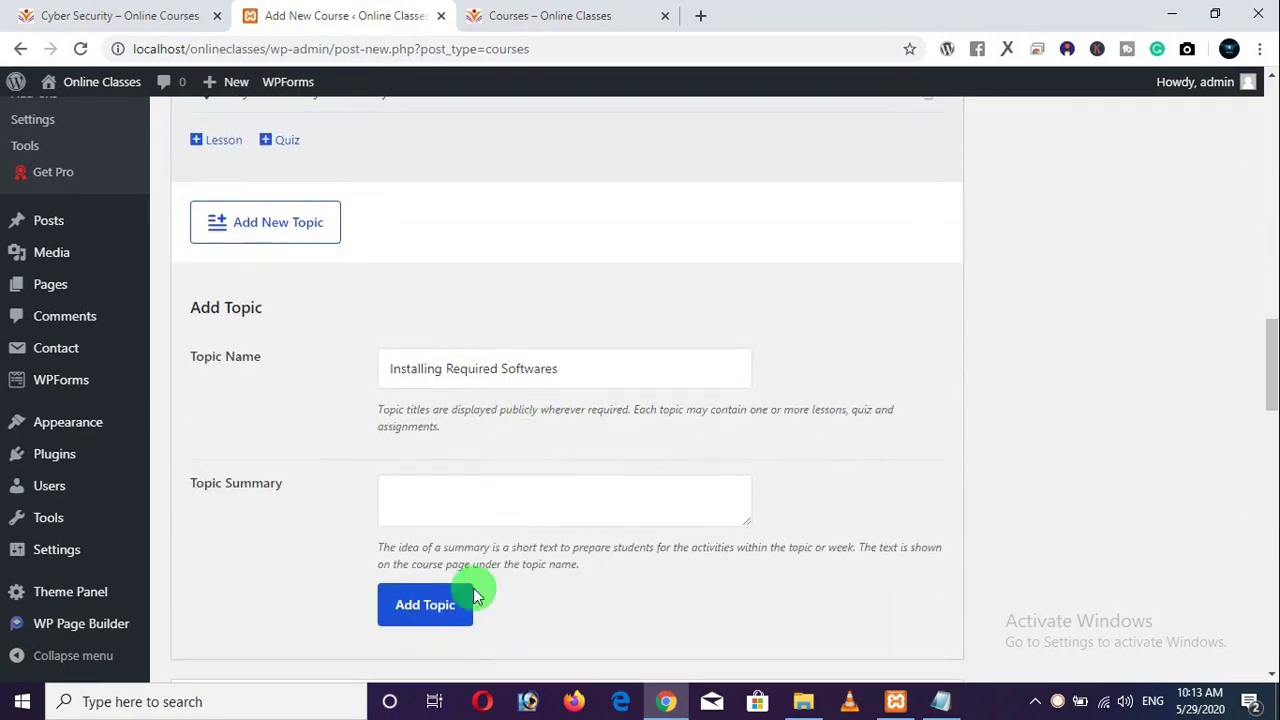
click(434, 614)
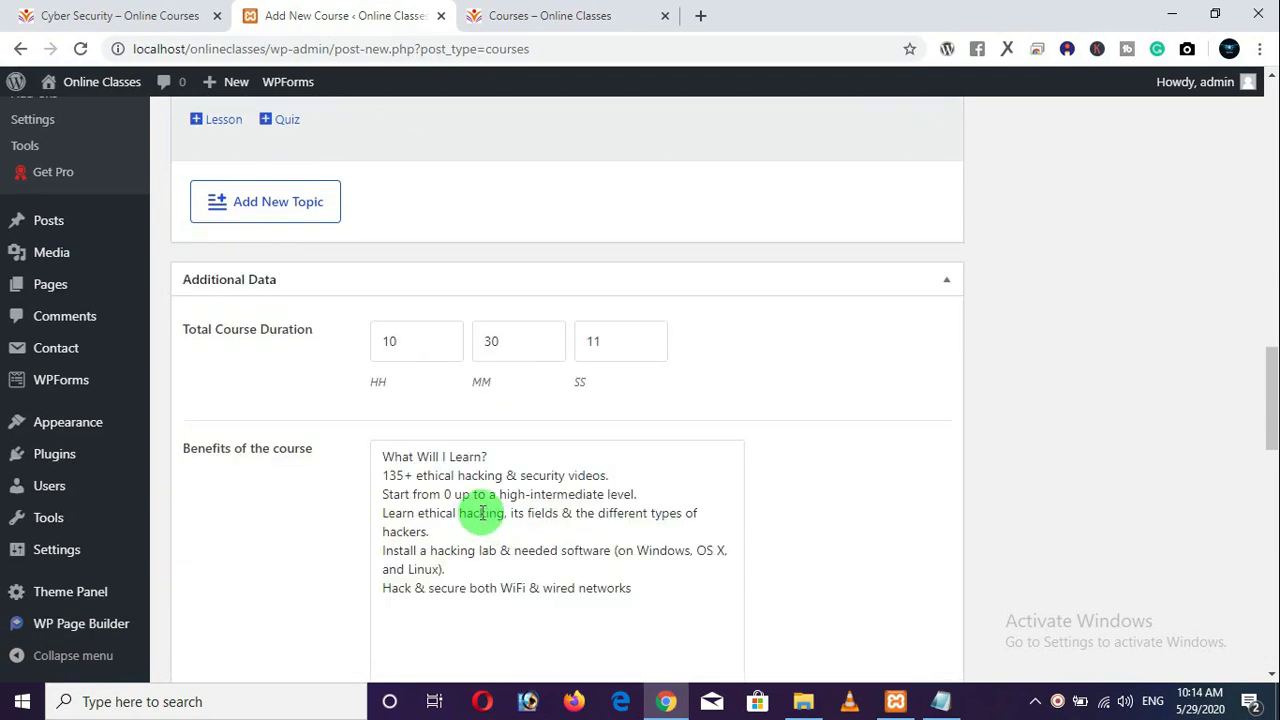
scroll(497, 470, up, 3)
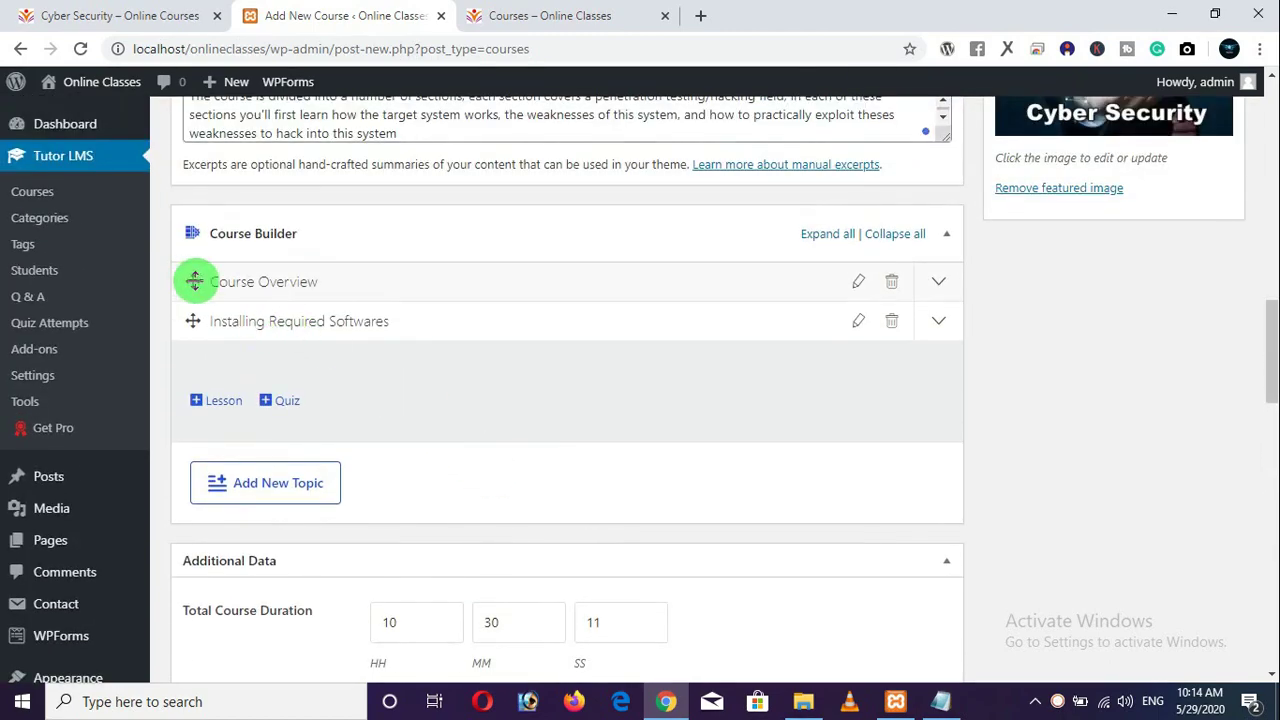
Start a new lesson in Installing Required Softwares titled 'Installing Linux'.
click(225, 335)
click(221, 329)
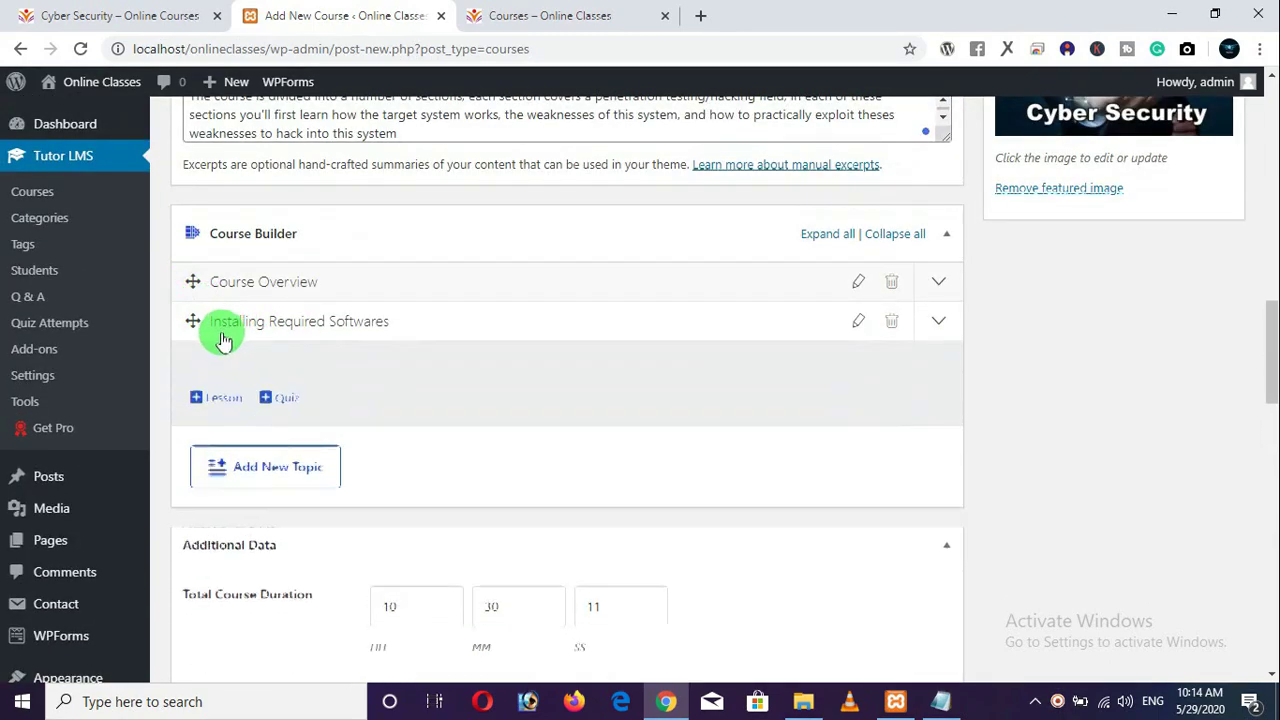
click(200, 408)
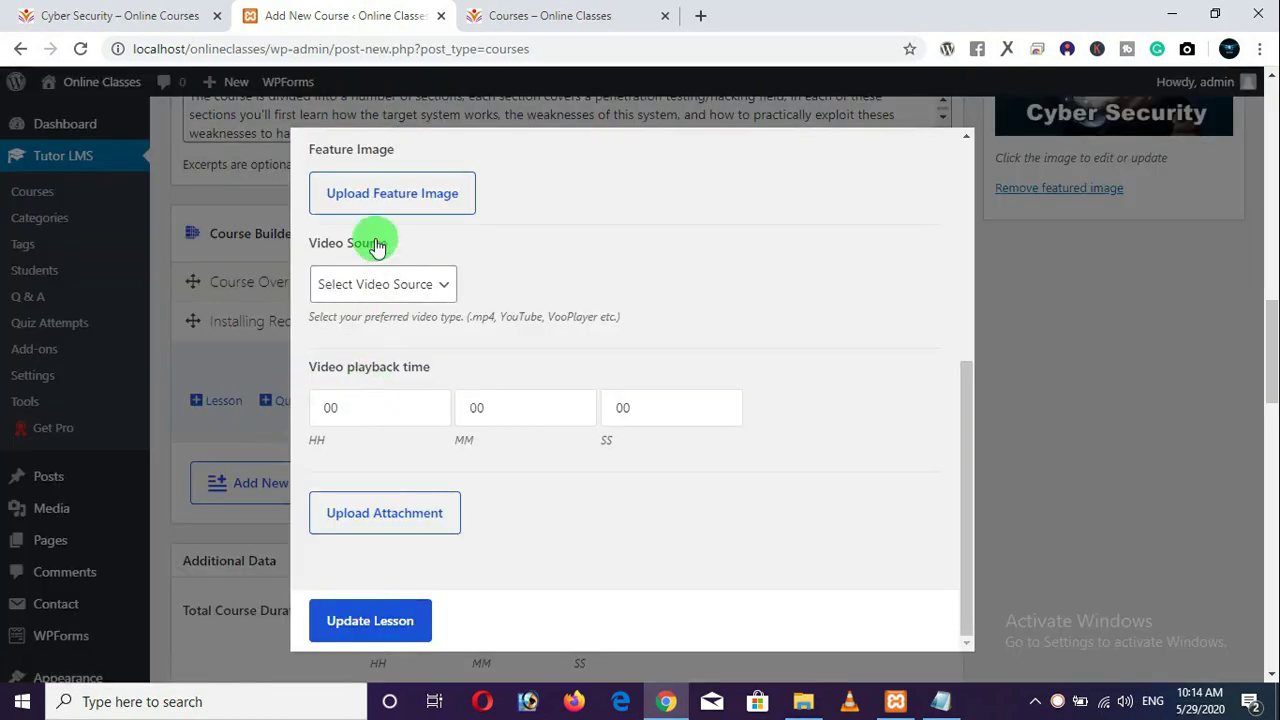
scroll(380, 250, up, 4)
drag(398, 194, 320, 193)
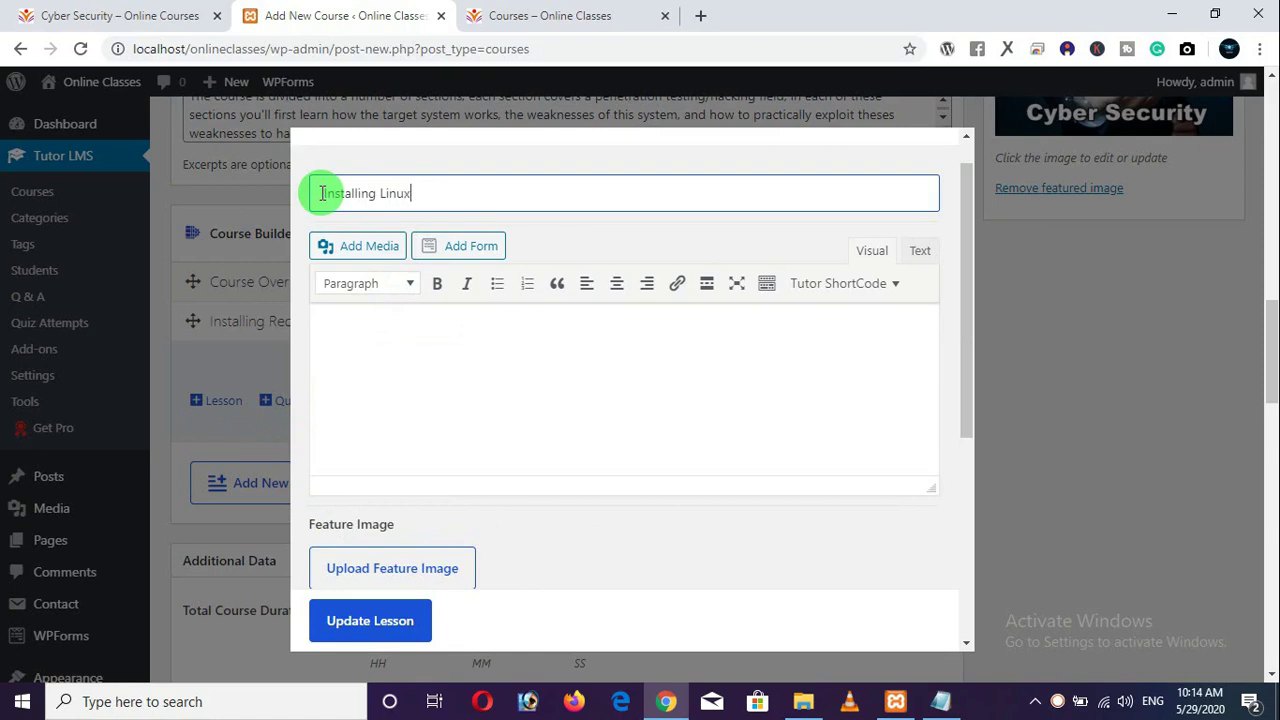
Set the video source to YouTube and paste the third video link copied from Notepad.
click(943, 702)
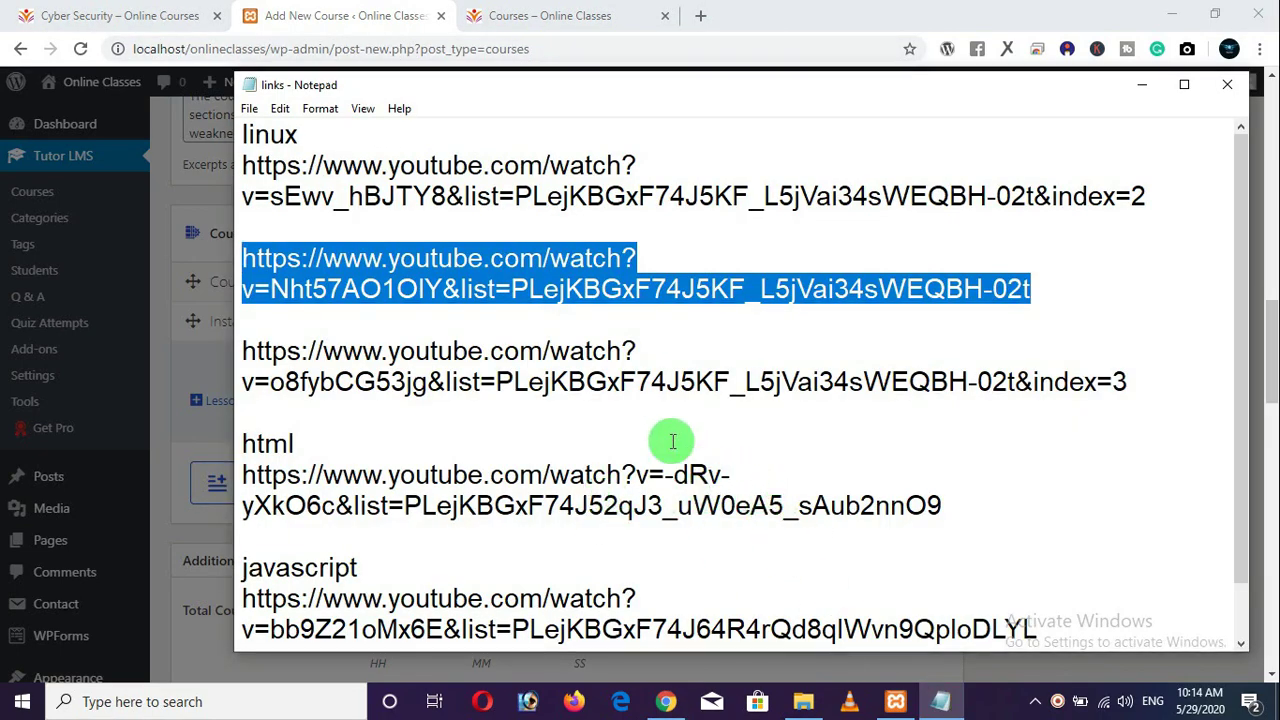
drag(1128, 381, 245, 352)
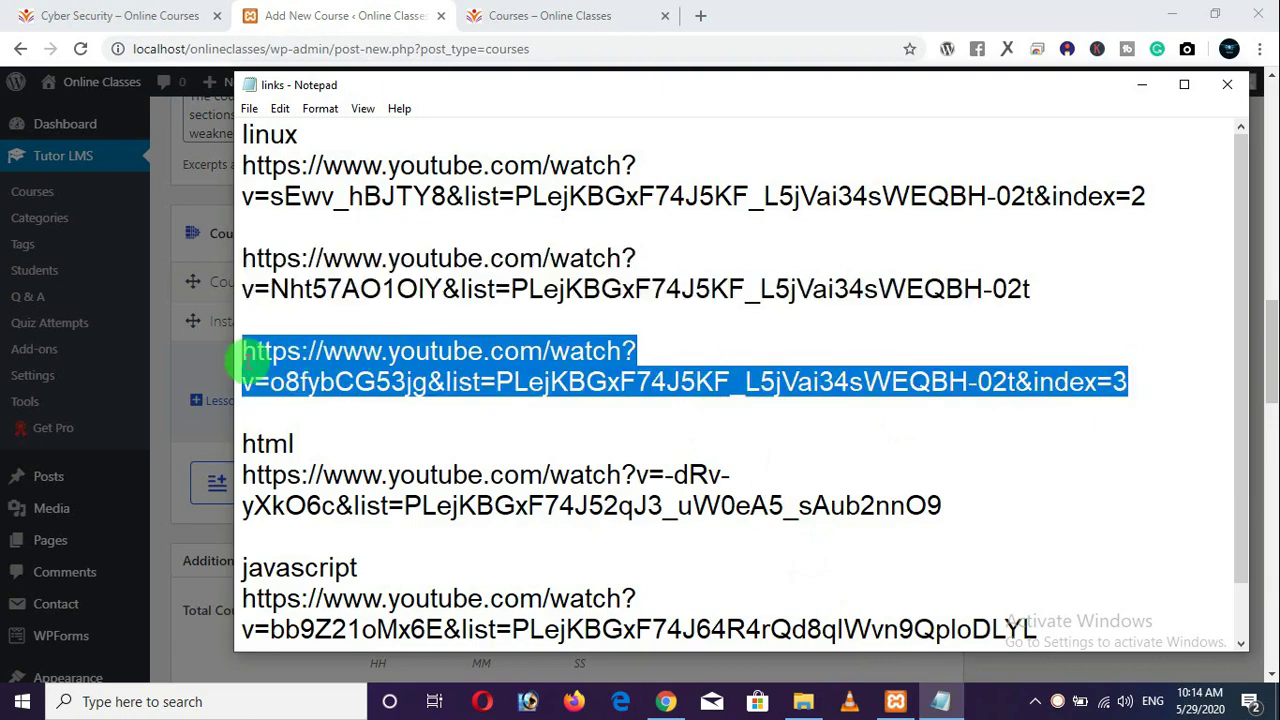
right_click(282, 368)
click(320, 422)
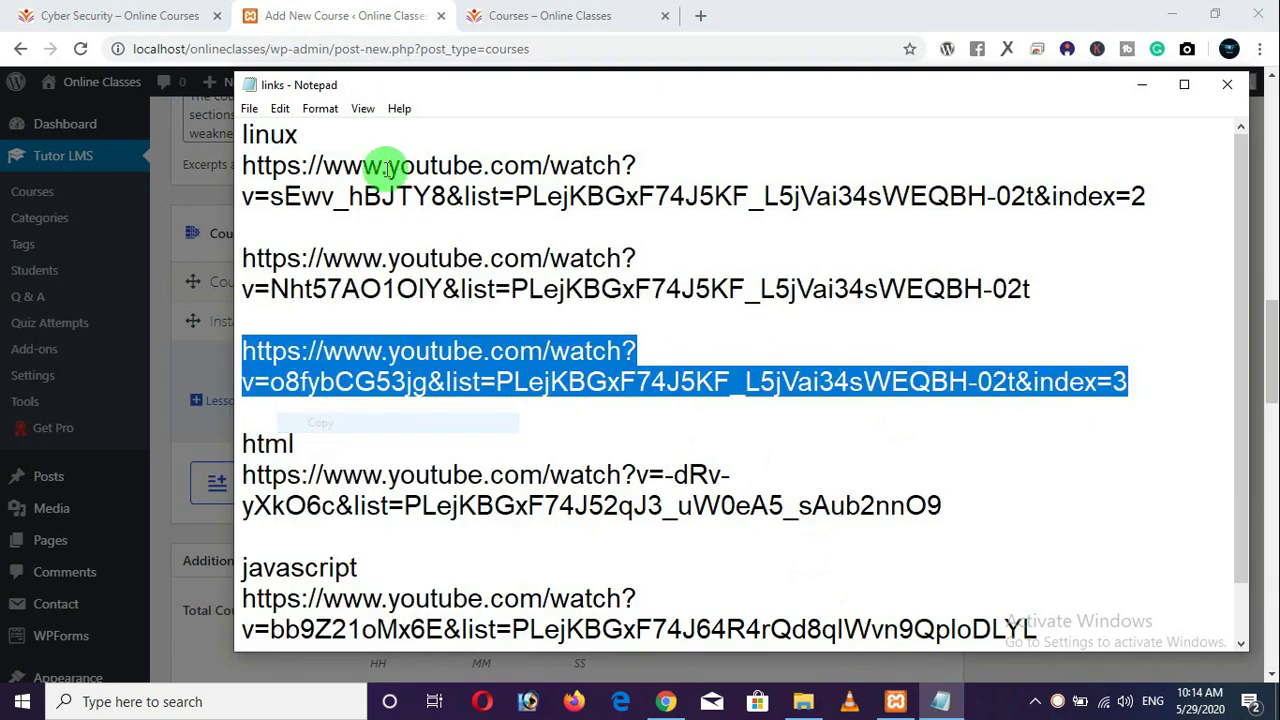
click(360, 15)
click(406, 363)
scroll(410, 390, down, 2)
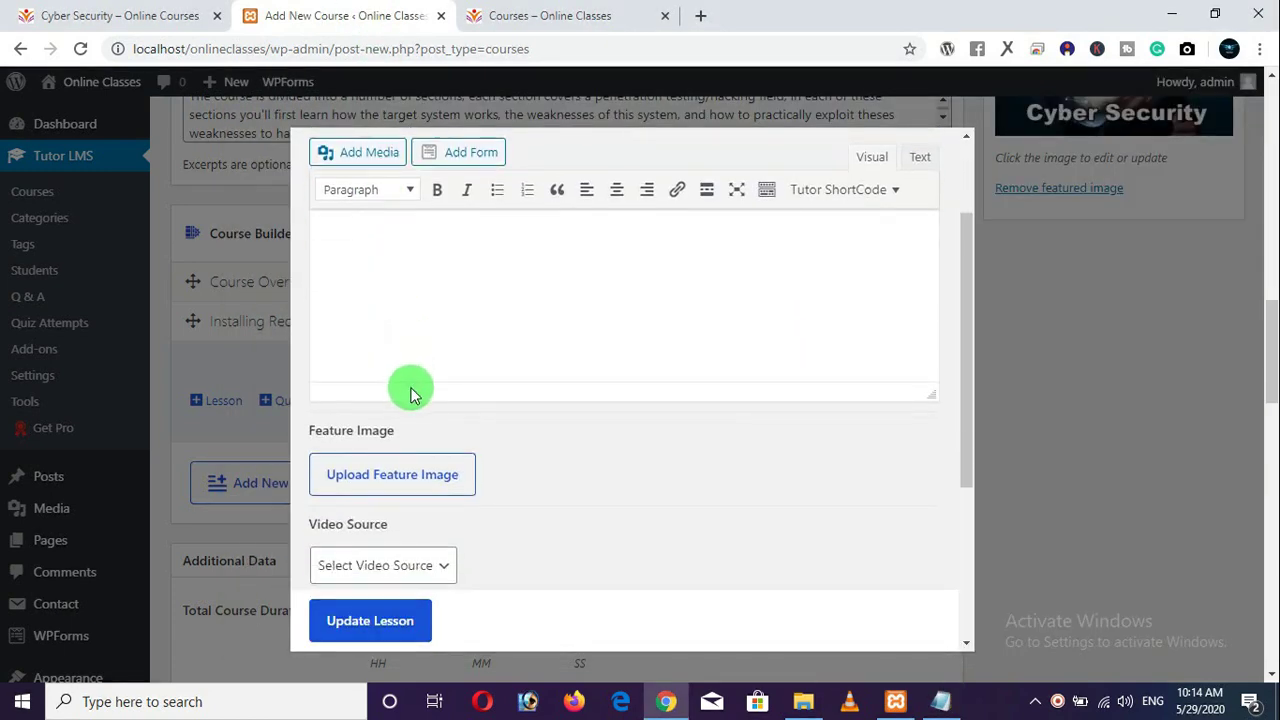
scroll(412, 393, down, 2)
click(437, 386)
click(380, 469)
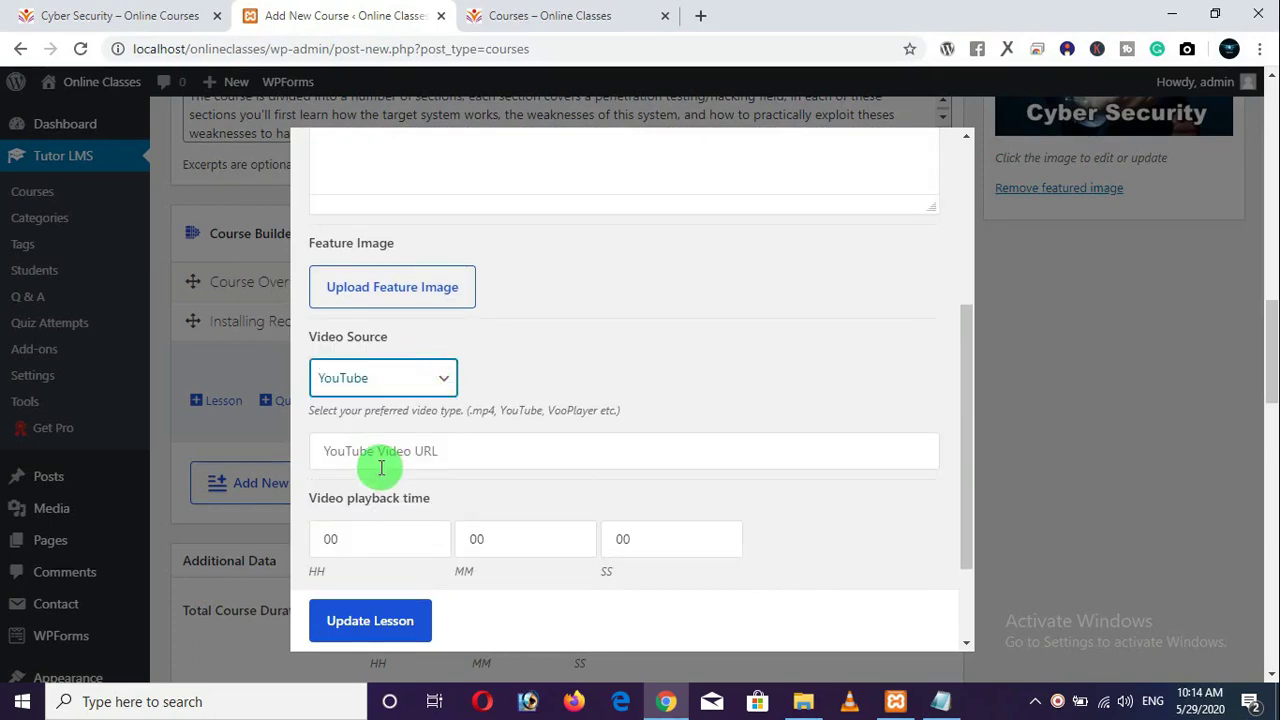
click(391, 451)
right_click(391, 452)
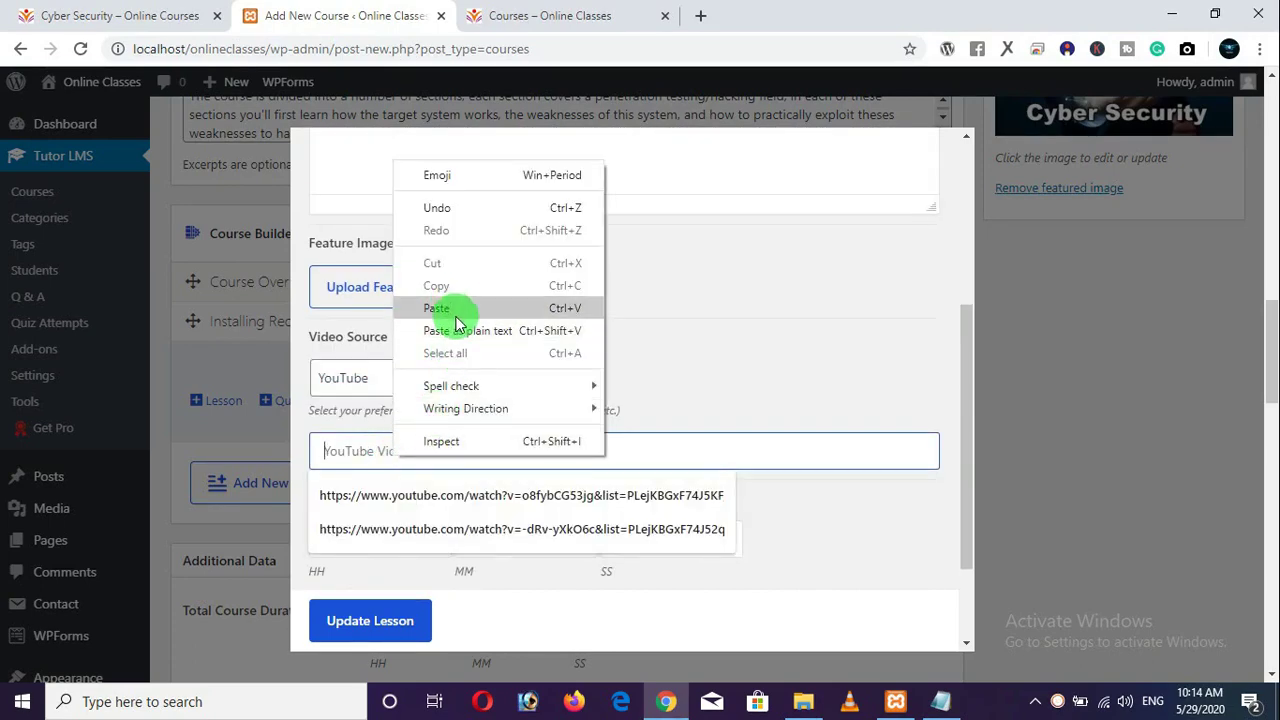
click(455, 310)
Set the playback time to 00:15:10 and save the Installing Linux lesson.
scroll(540, 400, down, 1)
drag(514, 443, 443, 451)
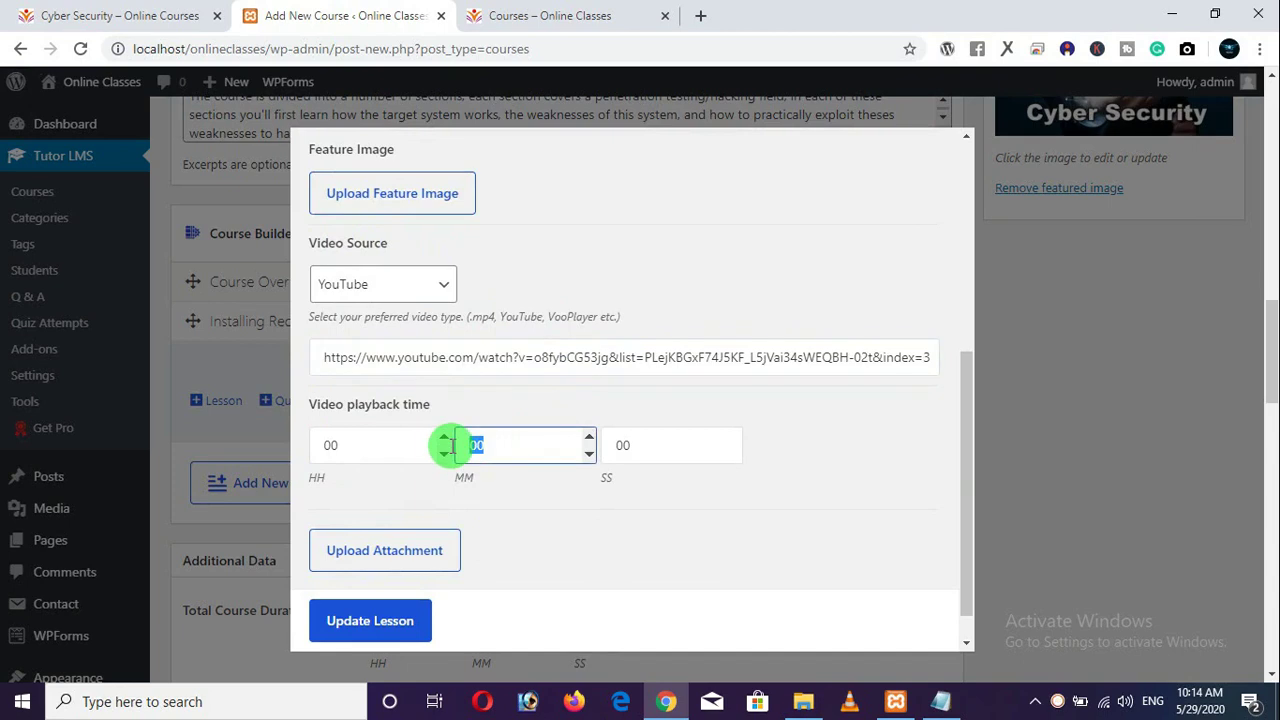
key(Tab)
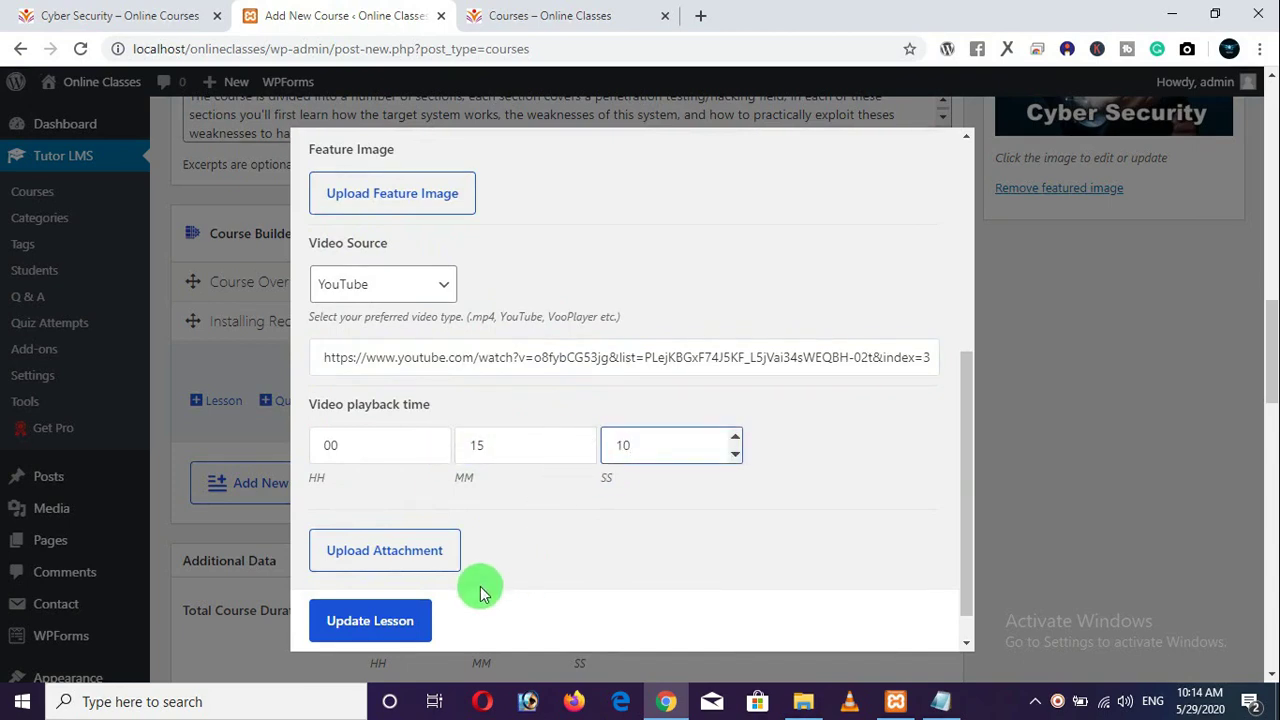
click(350, 628)
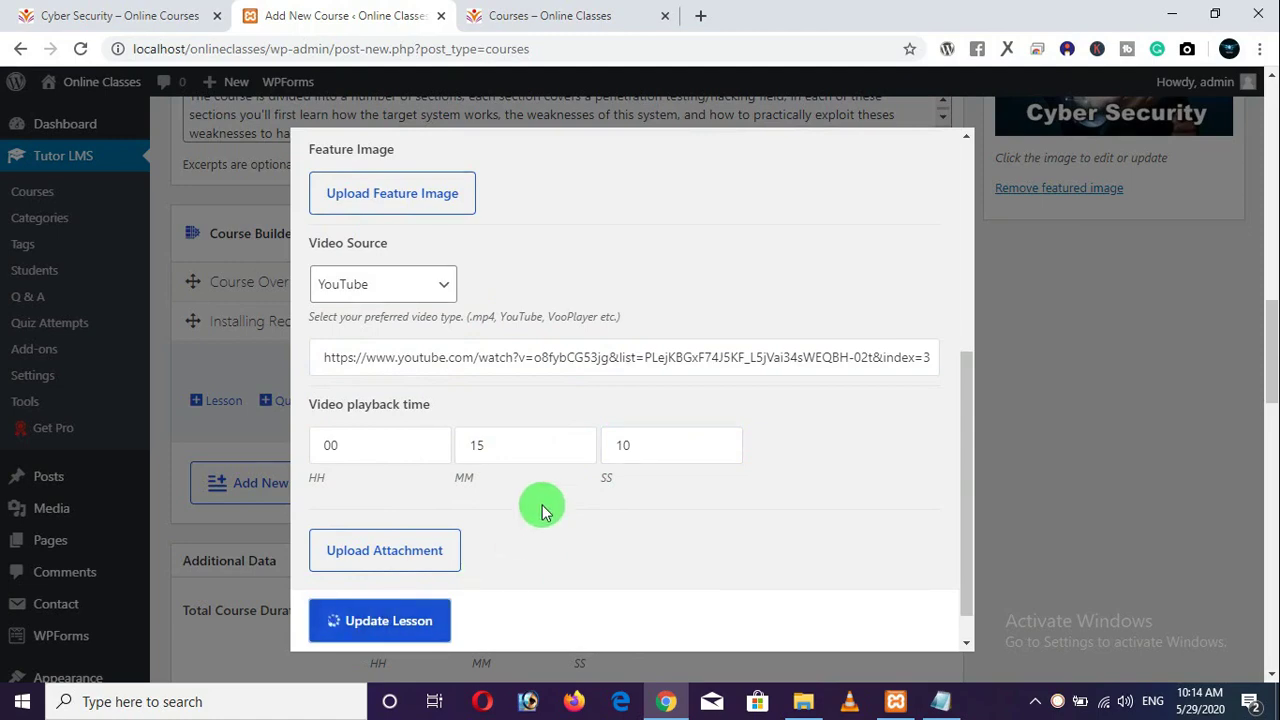
Review the Cyber Security course settings and its live page before publishing.
scroll(708, 426, down, 3)
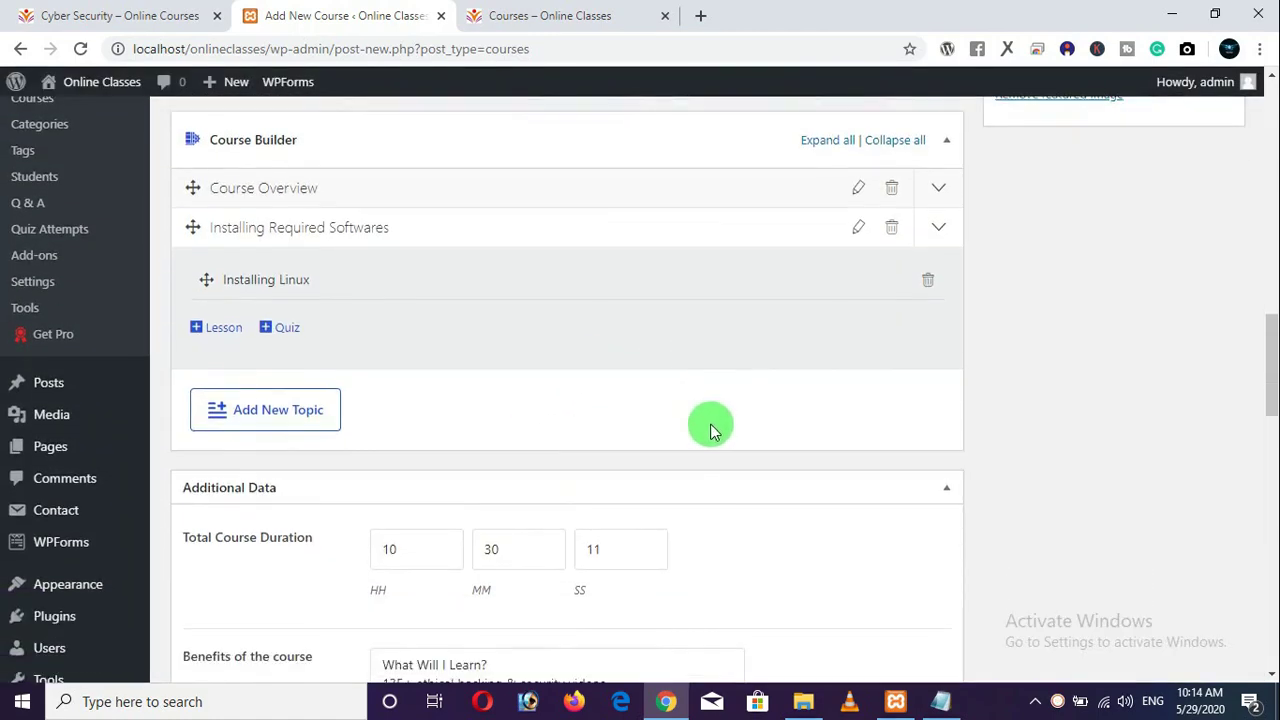
scroll(724, 440, down, 3)
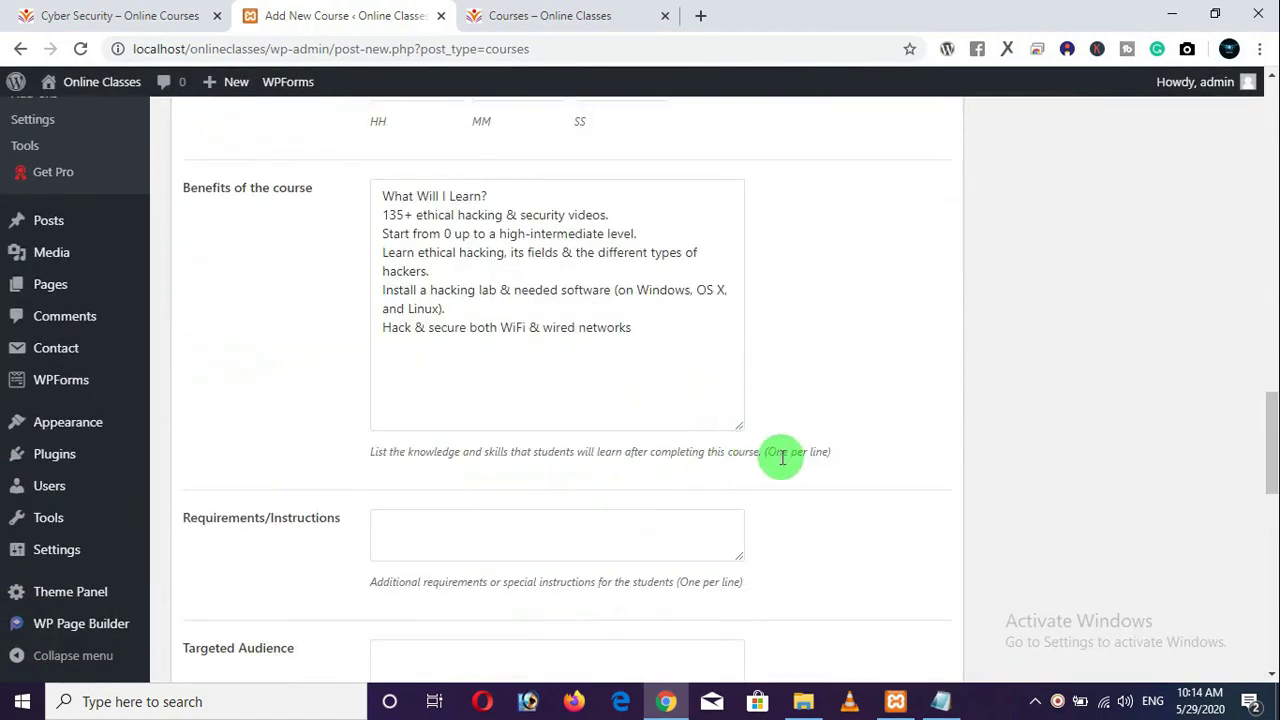
scroll(985, 395, up, 15)
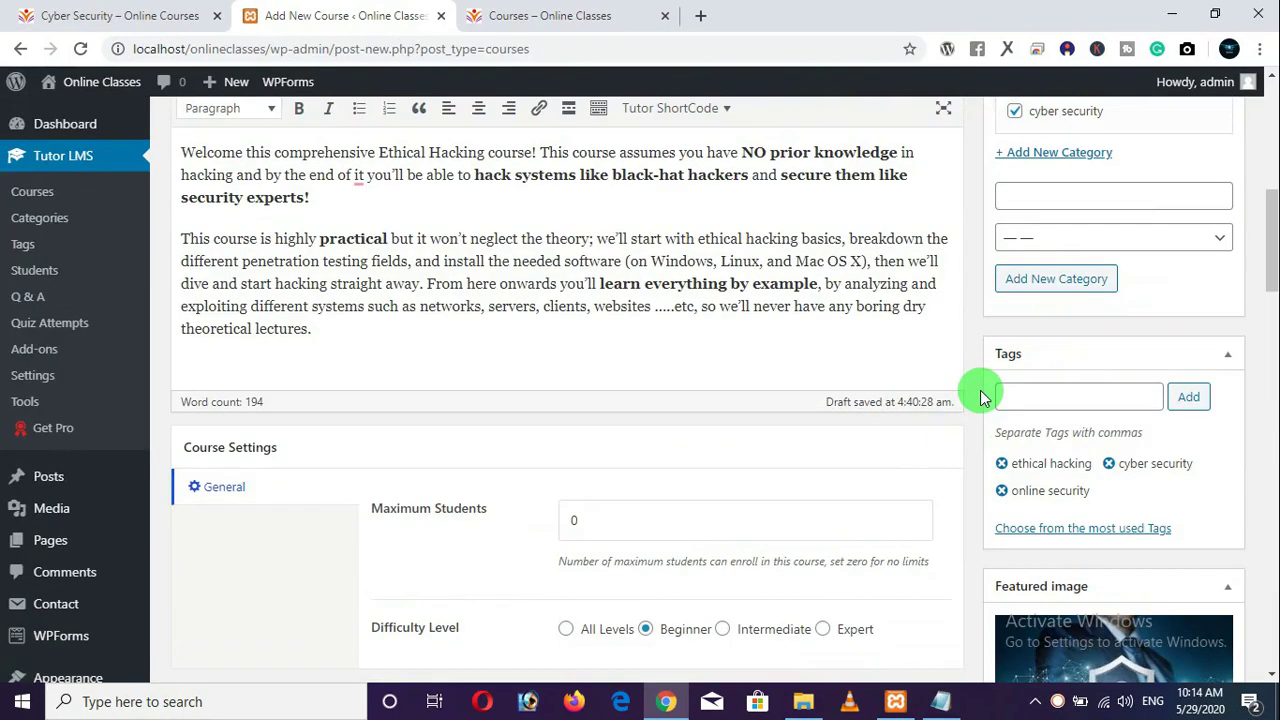
scroll(978, 350, up, 2)
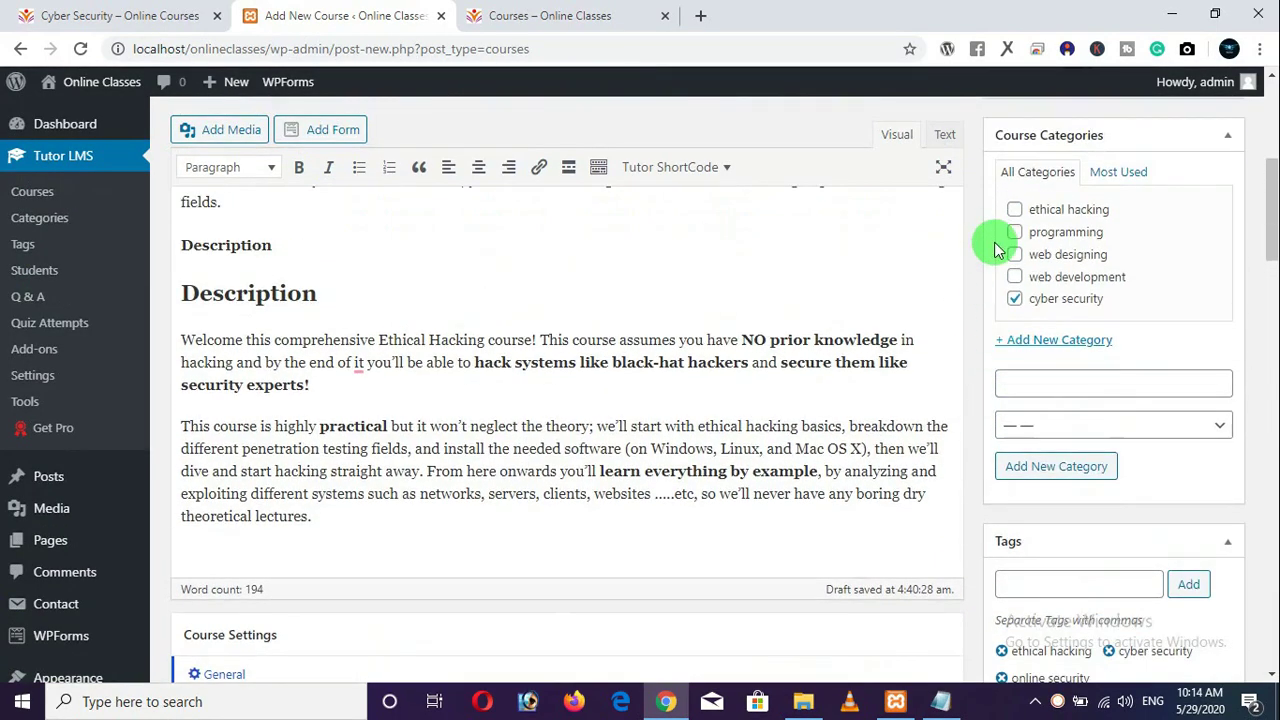
scroll(964, 380, down, 3)
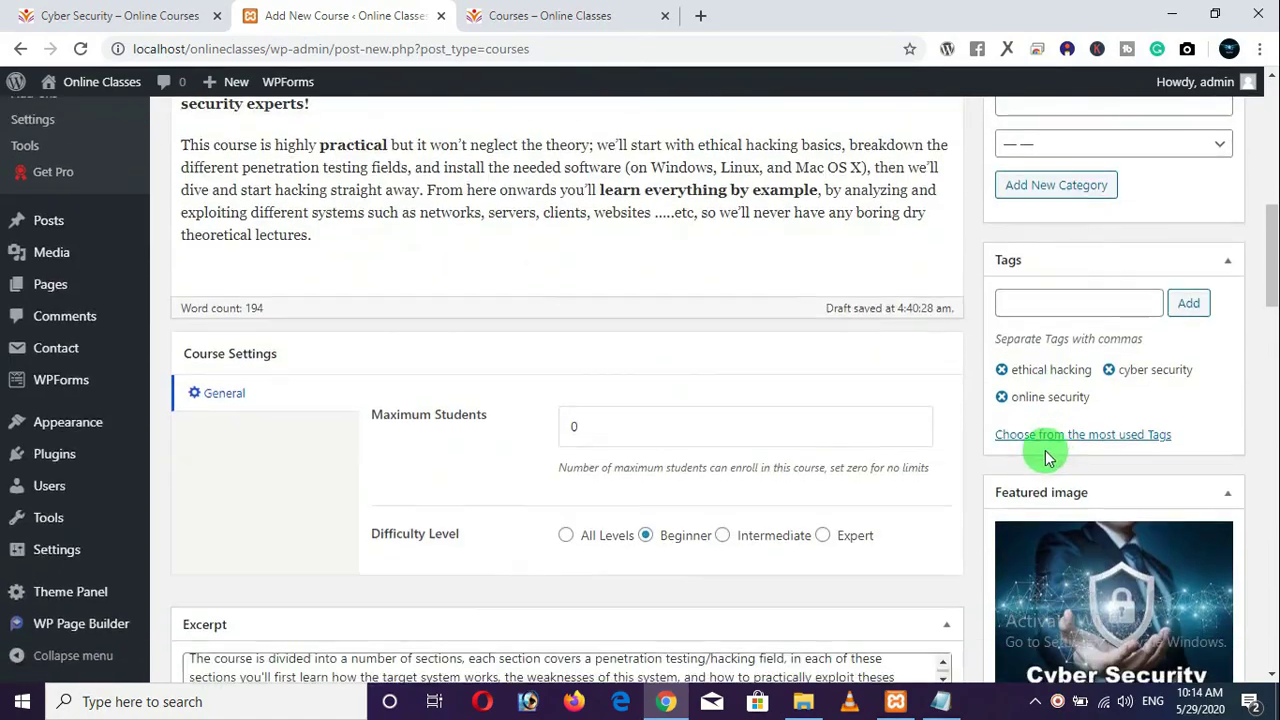
scroll(1050, 402, down, 2)
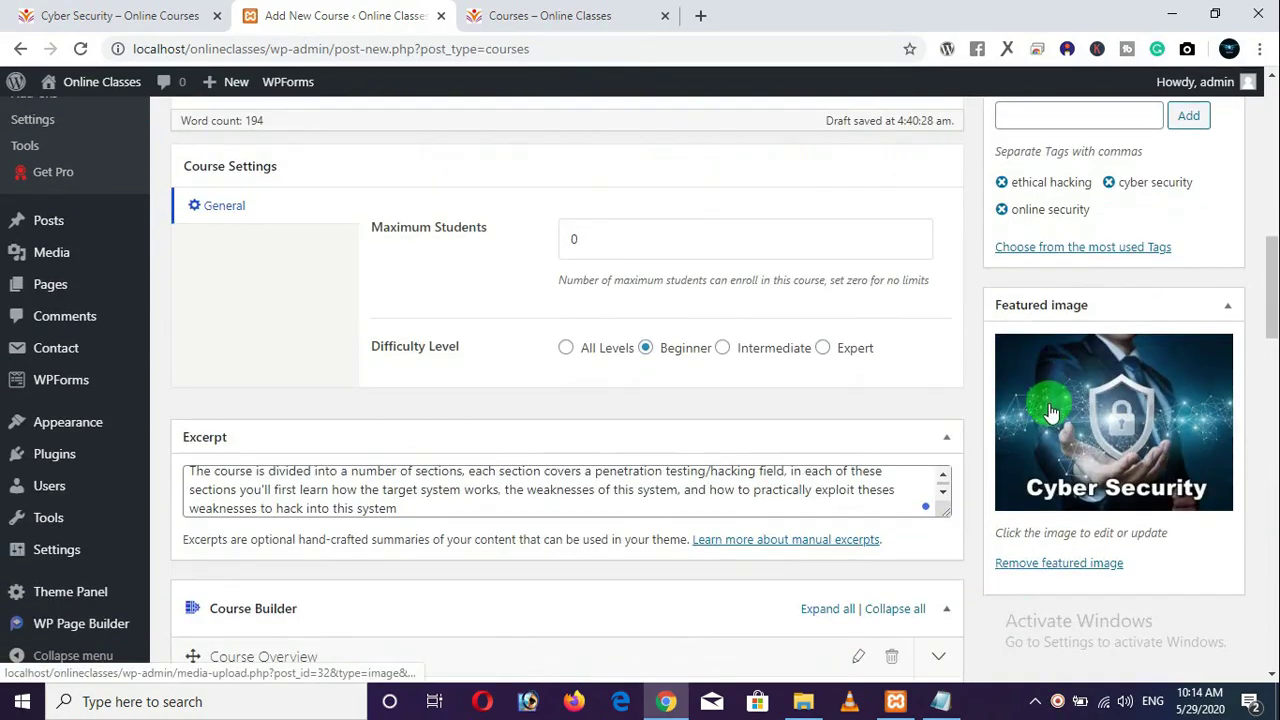
scroll(857, 366, up, 5)
scroll(862, 366, up, 3)
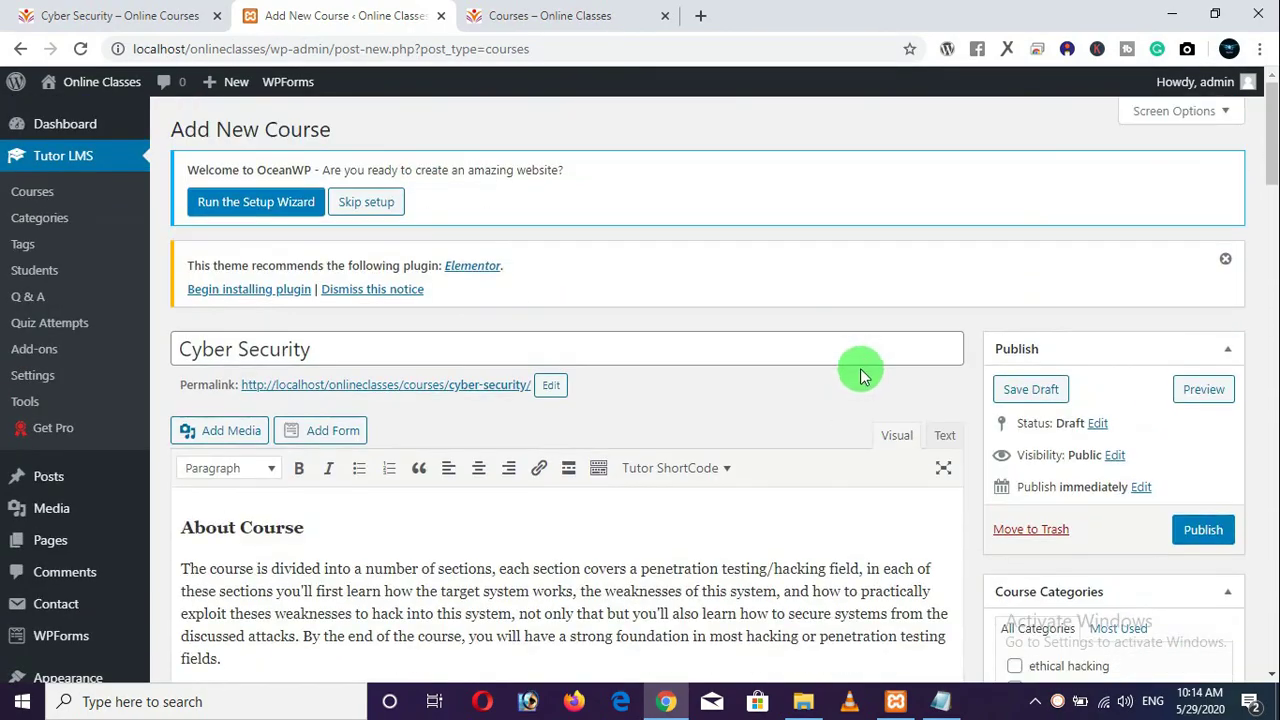
click(22, 17)
scroll(657, 249, up, 6)
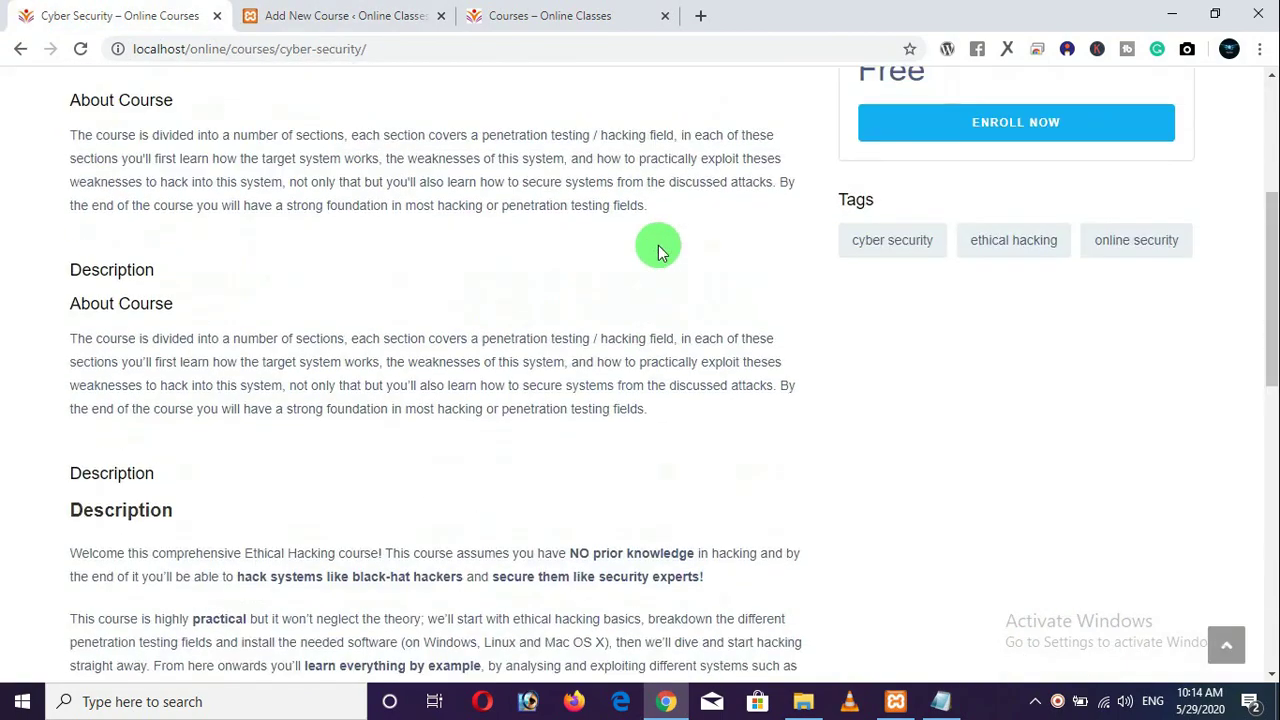
click(362, 18)
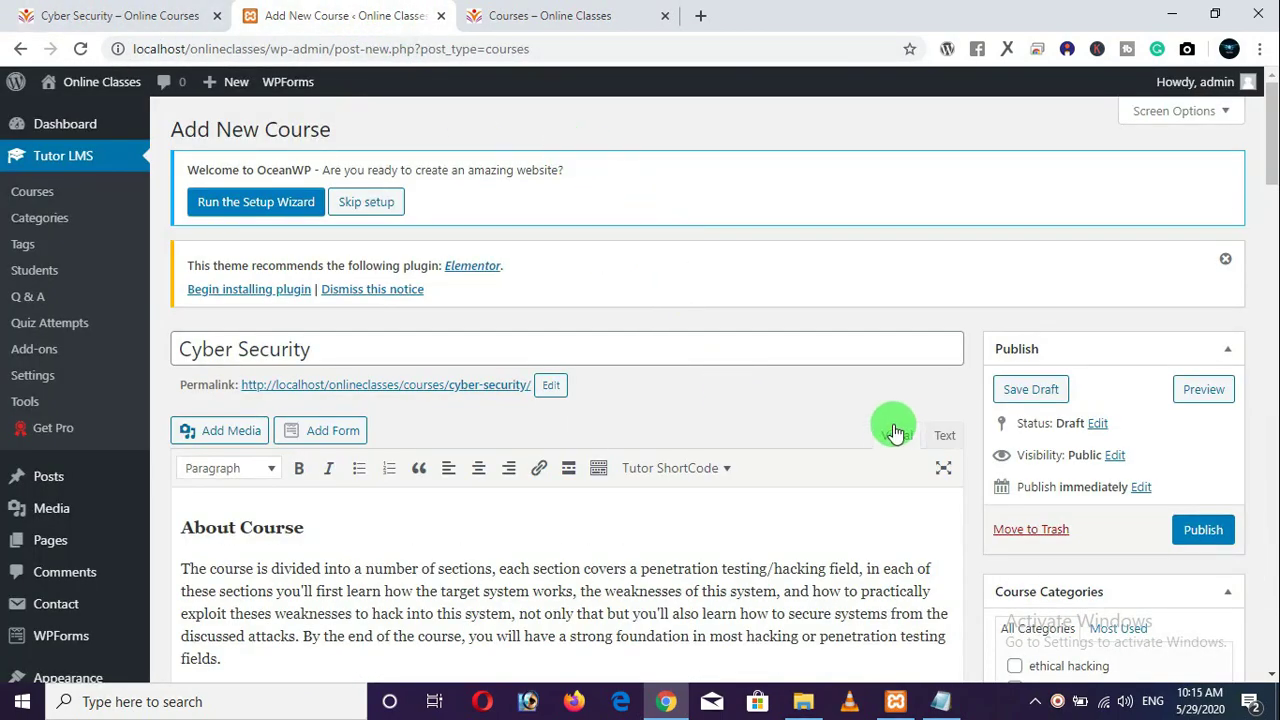
scroll(836, 402, down, 8)
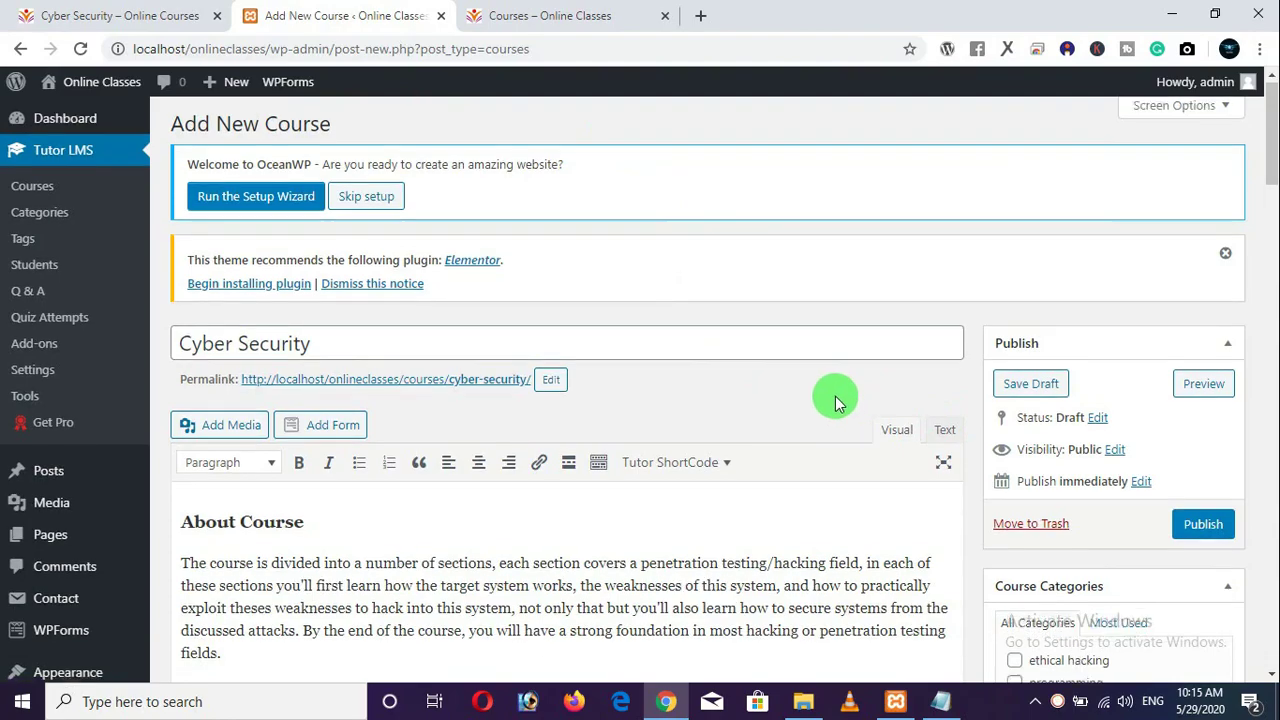
scroll(873, 435, down, 3)
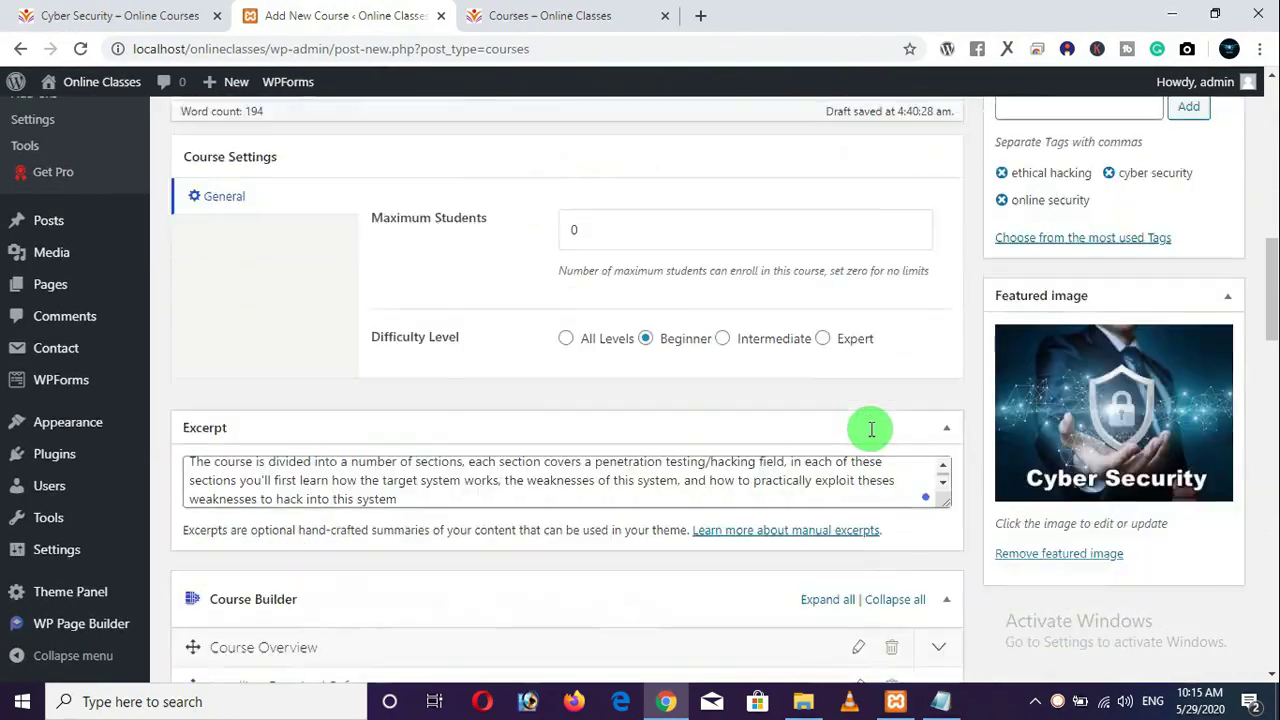
scroll(866, 432, down, 5)
scroll(865, 432, up, 16)
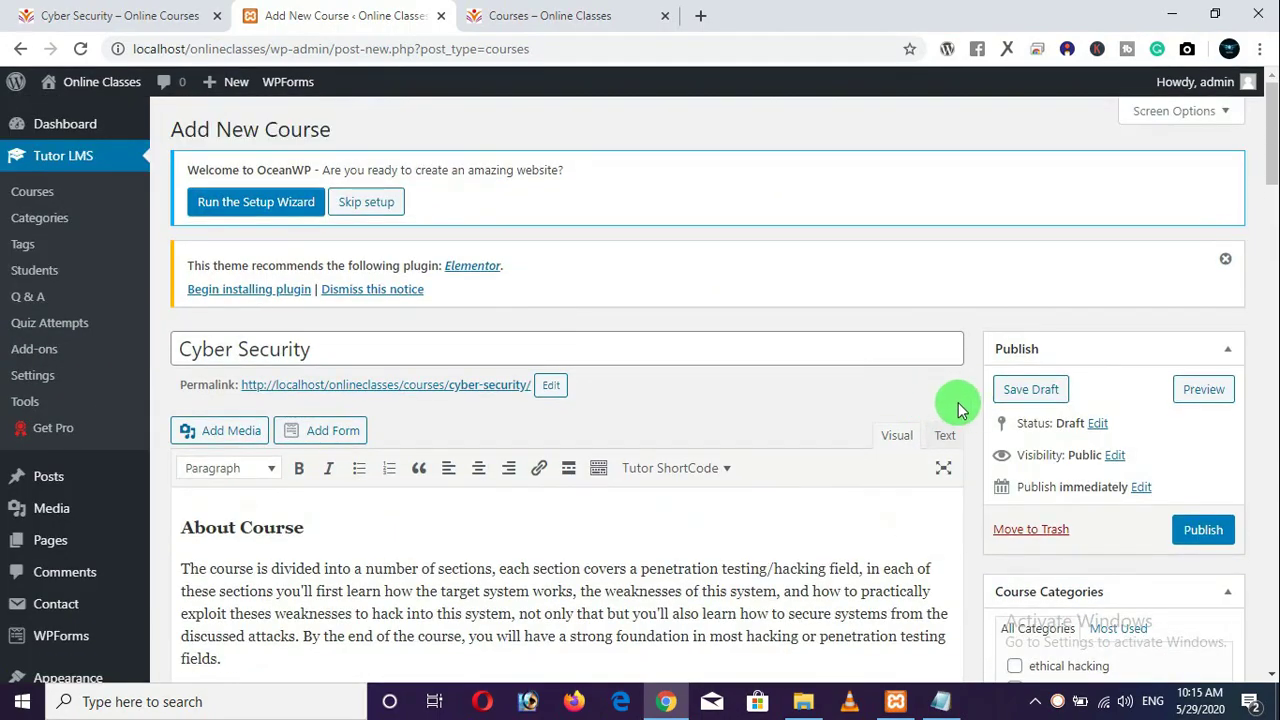
Publish the Cyber Security course and open its permalink in a new tab.
click(1200, 532)
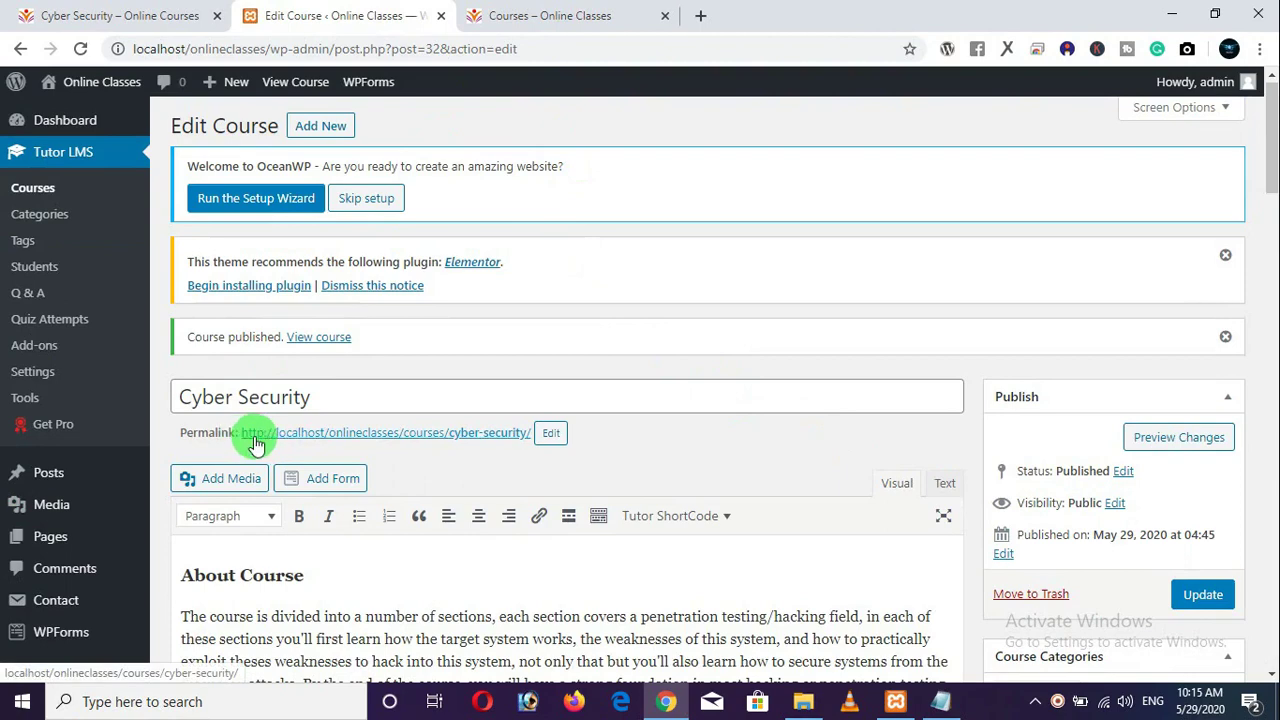
right_click(363, 443)
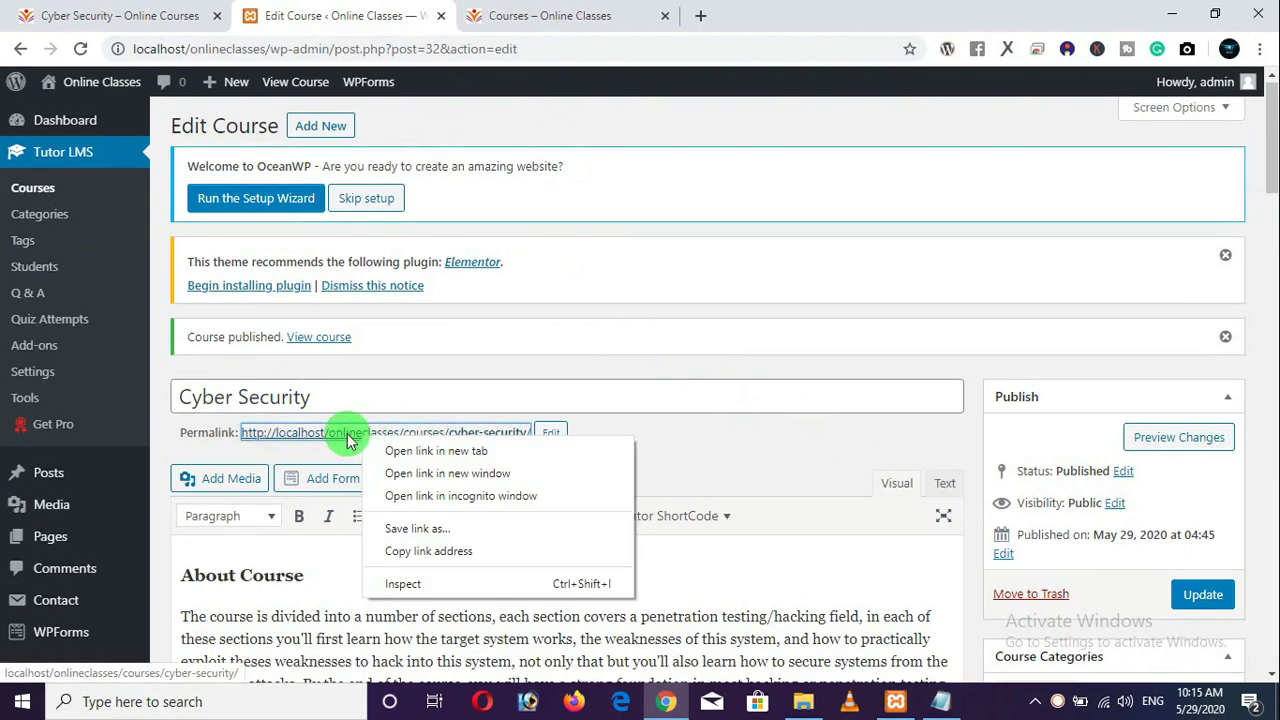
click(436, 451)
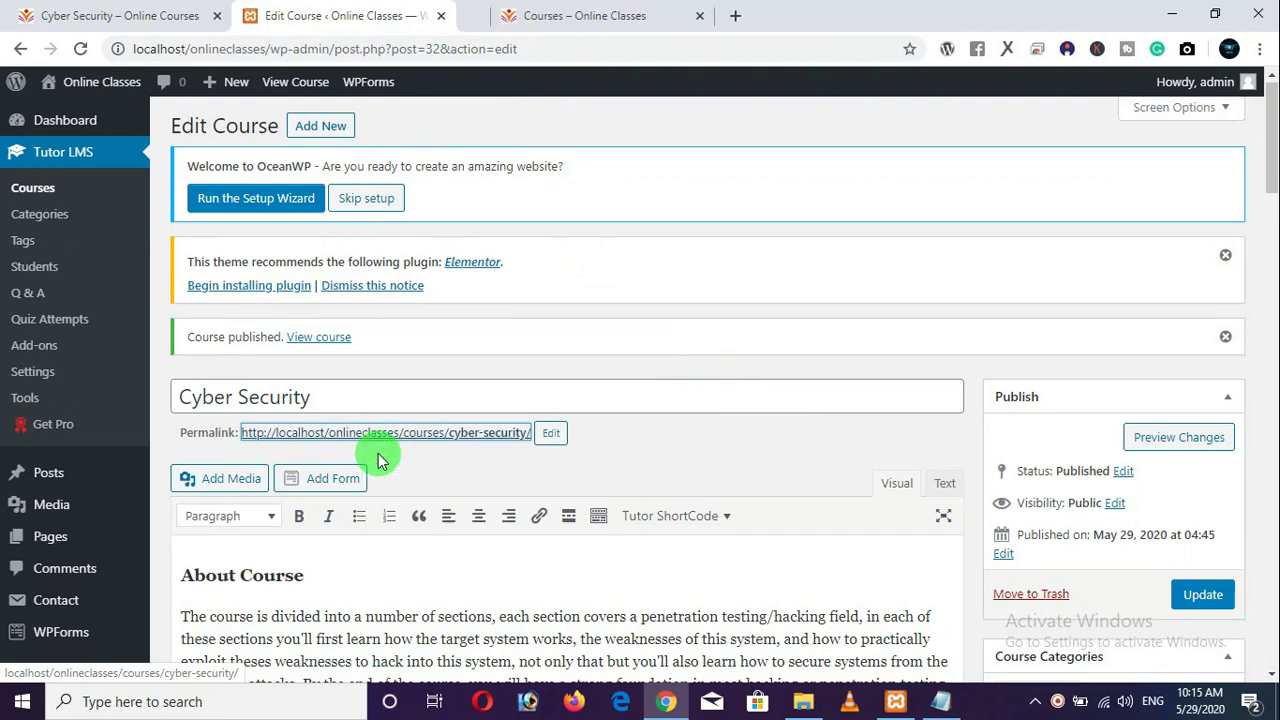
On the new course page, briefly play and then pause the Kali Linux intro video.
click(586, 14)
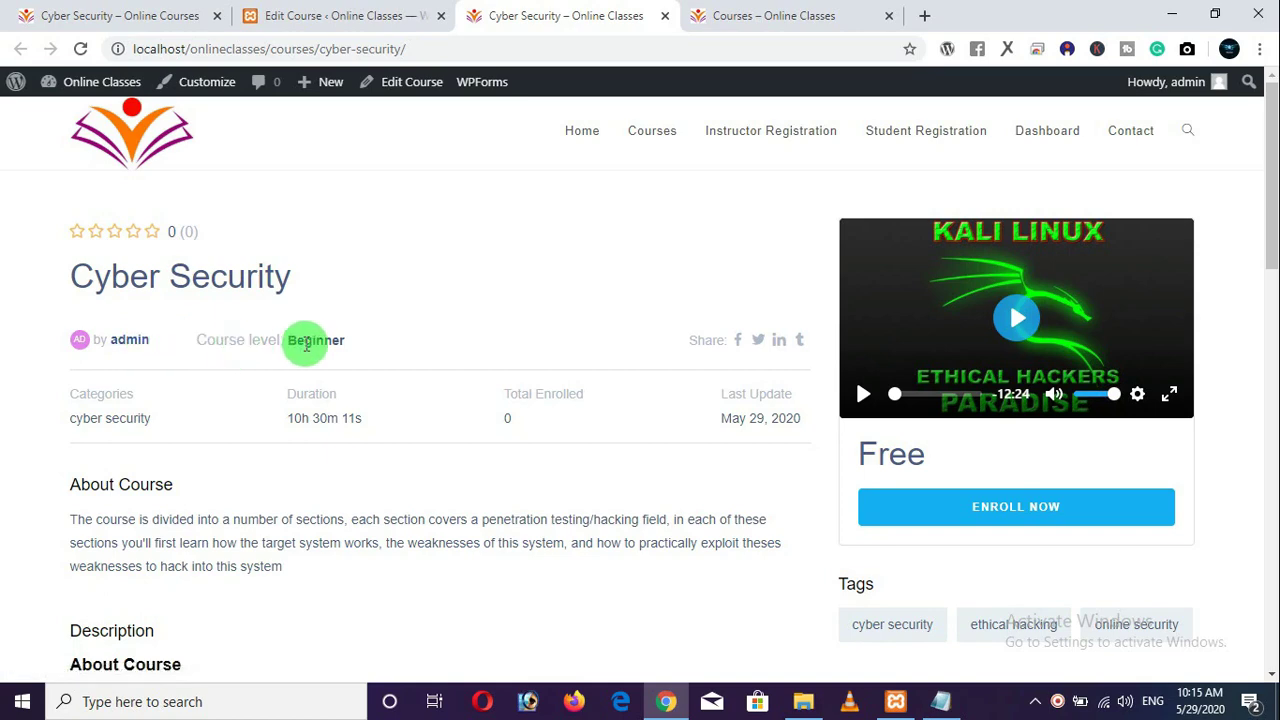
scroll(220, 357, down, 1)
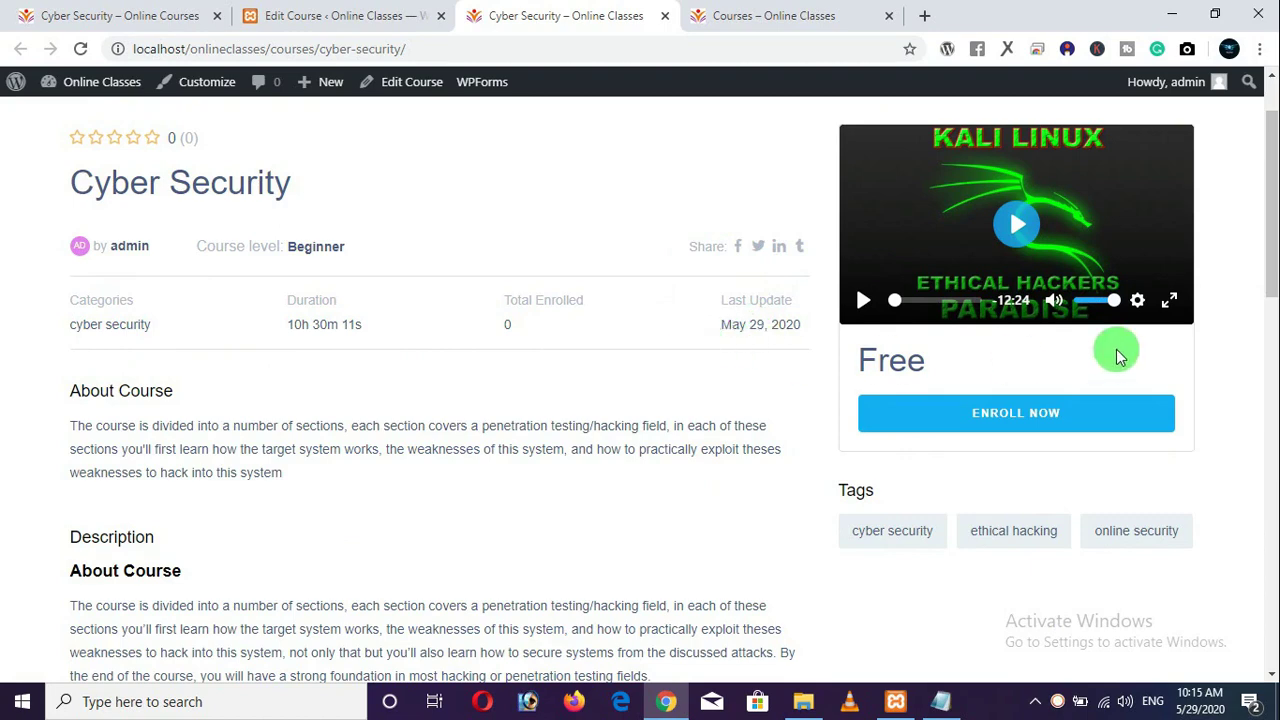
scroll(940, 266, up, 1)
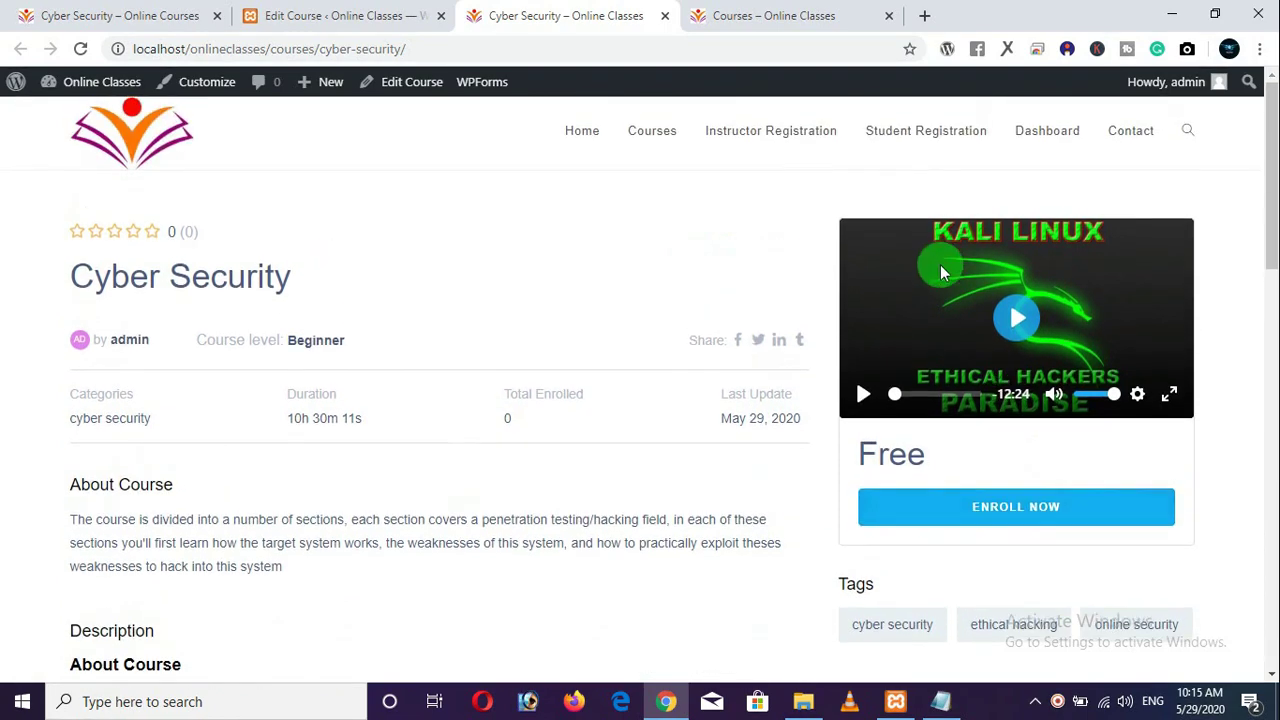
click(1016, 324)
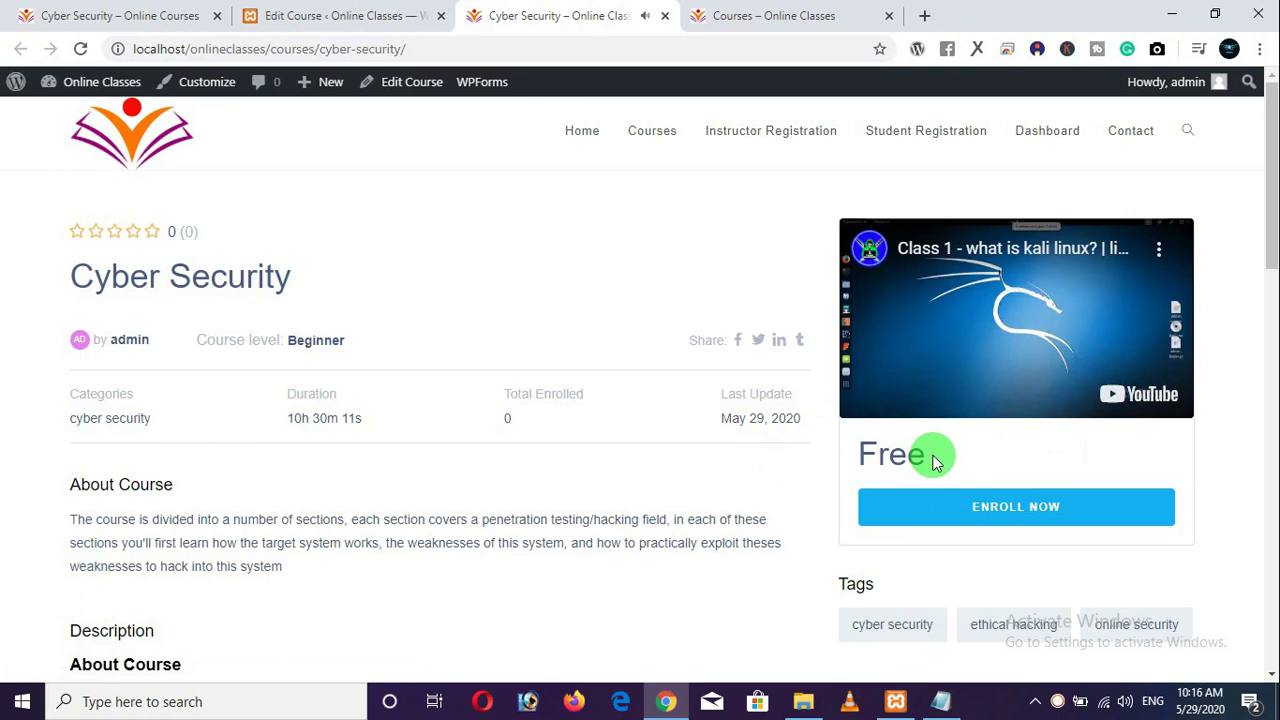
click(864, 393)
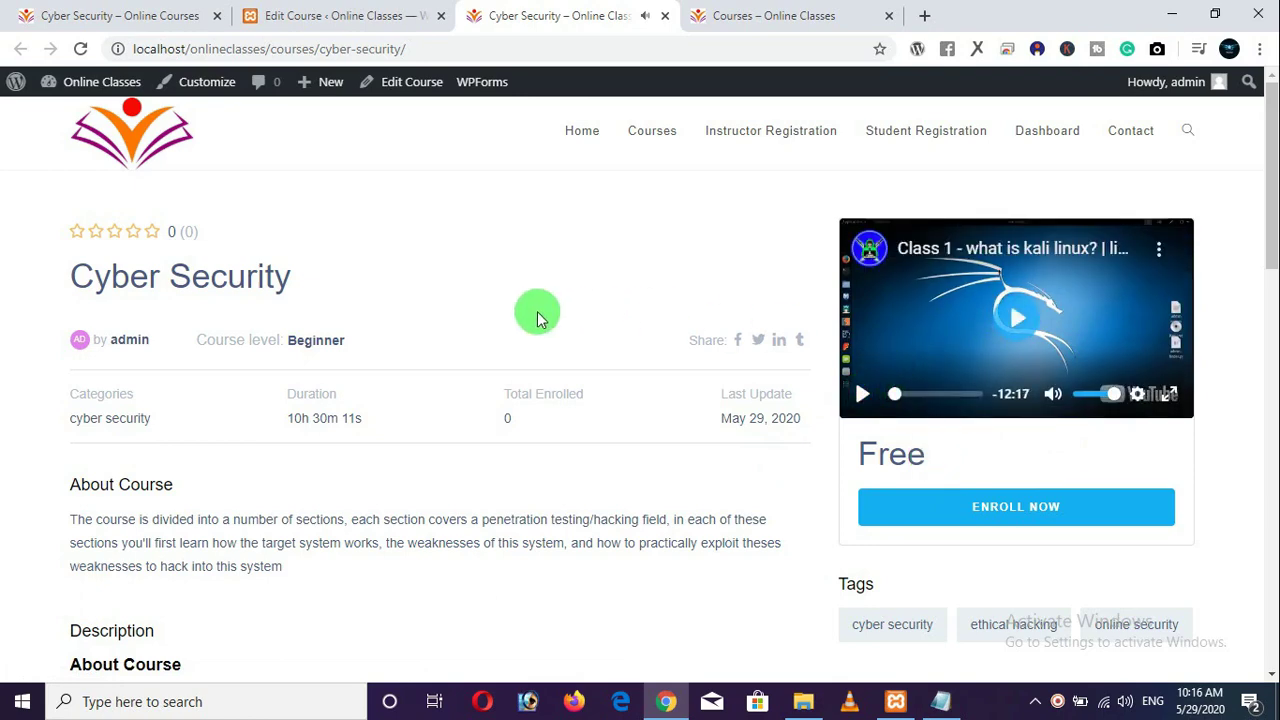
Scroll through the live course page's description and topic list.
scroll(491, 314, down, 3)
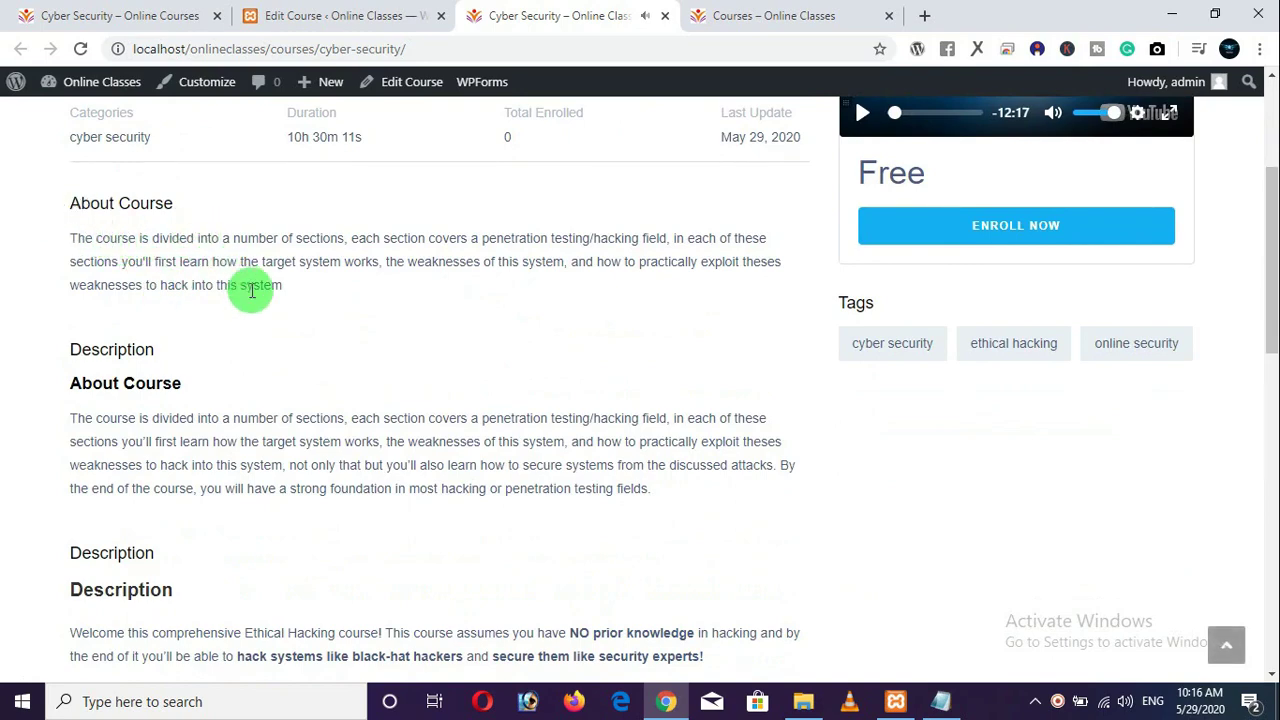
scroll(80, 358, down, 2)
scroll(80, 358, down, 1)
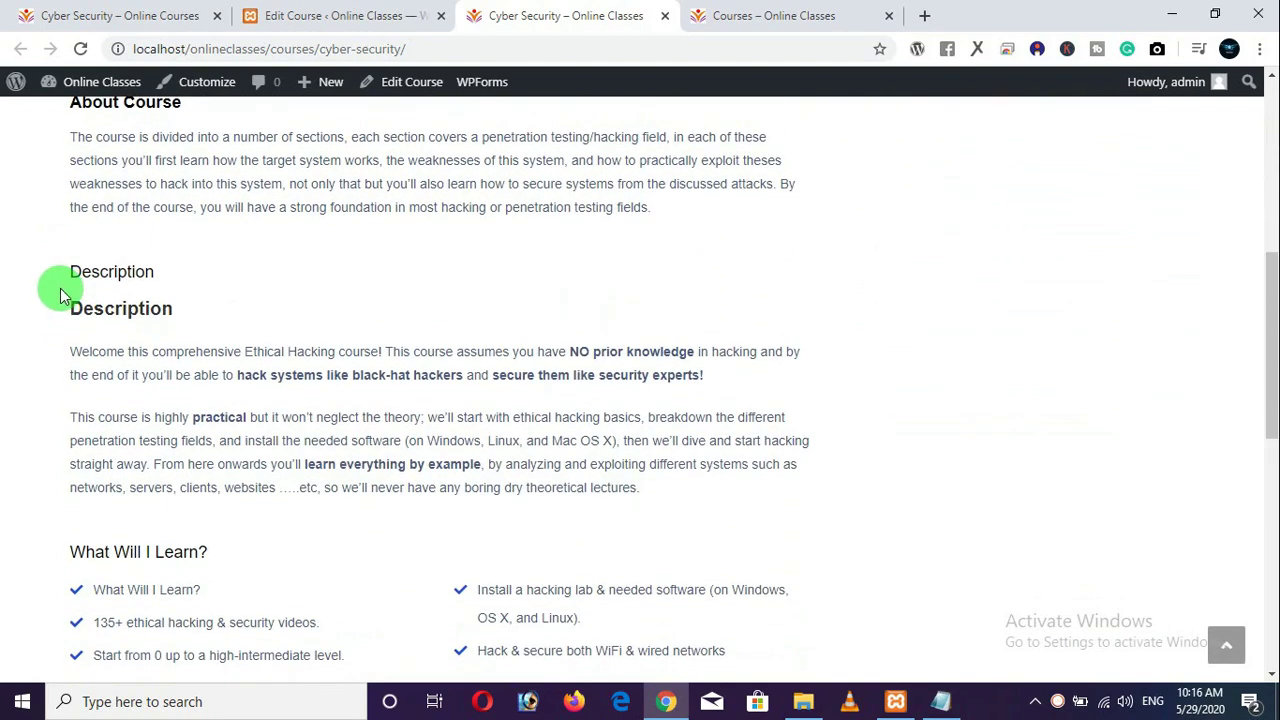
drag(70, 345, 713, 385)
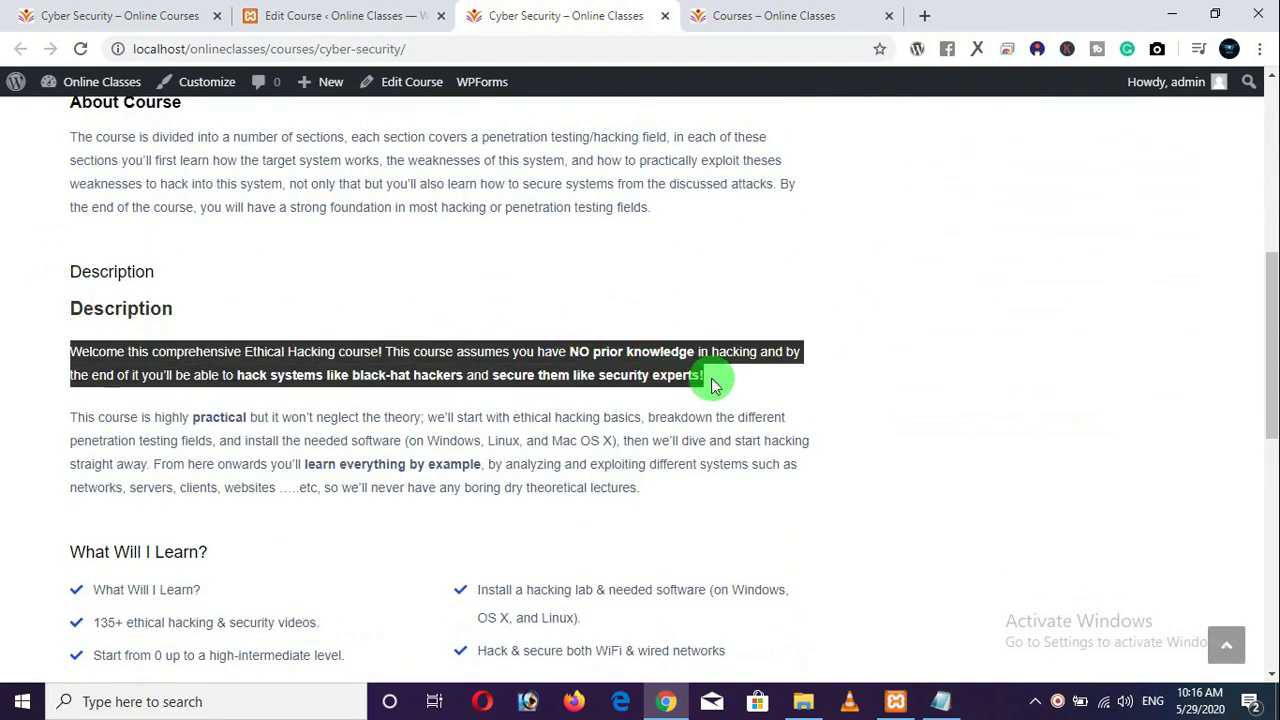
scroll(434, 351, down, 5)
scroll(429, 351, up, 2)
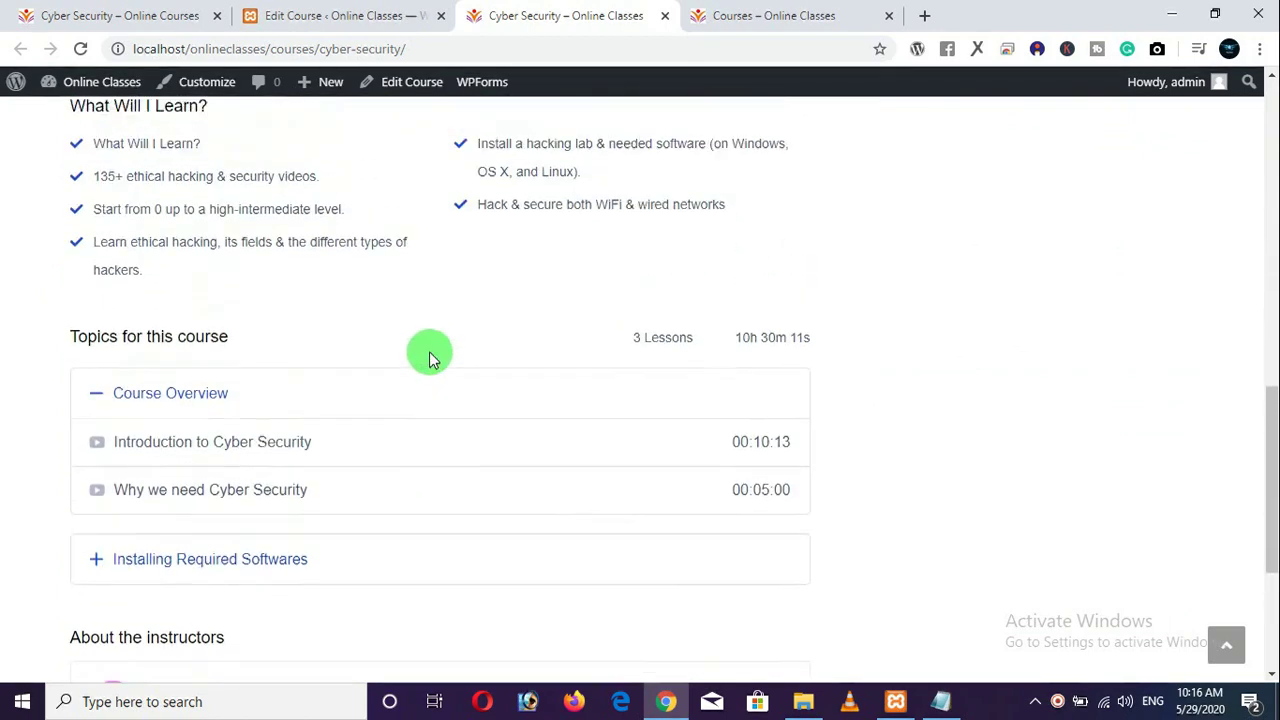
scroll(70, 200, up, 1)
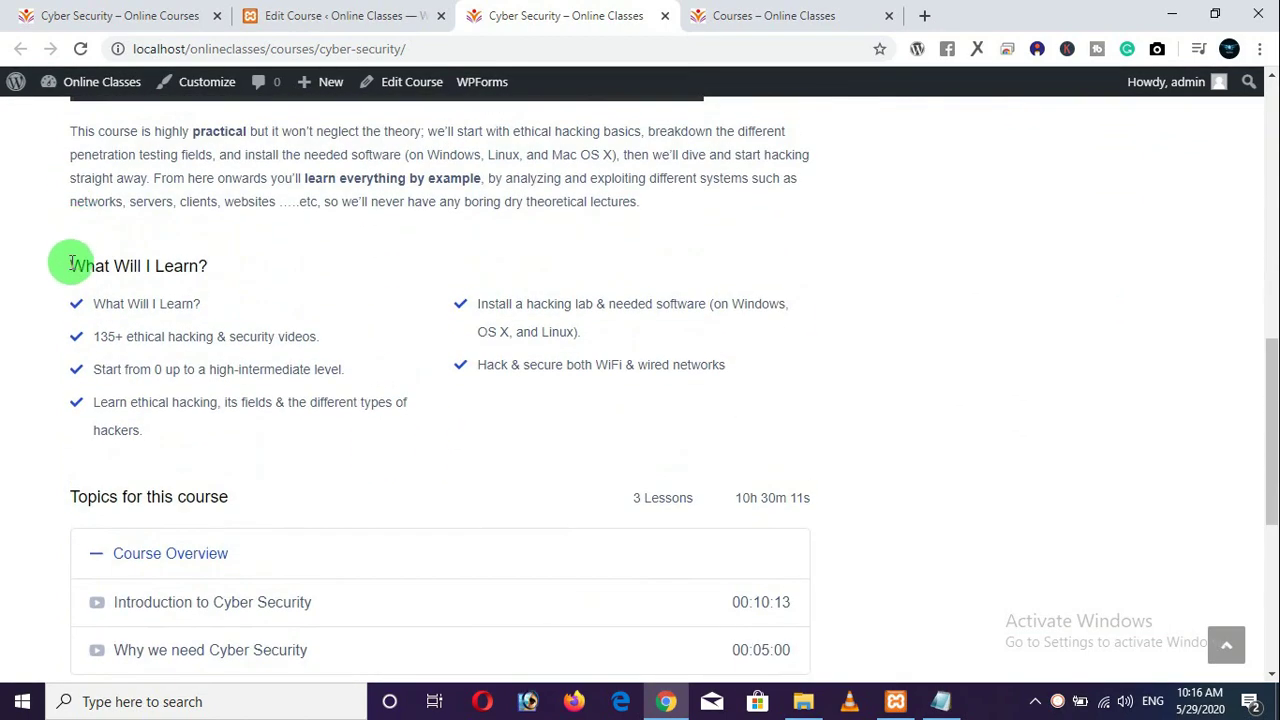
drag(66, 265, 329, 434)
click(594, 409)
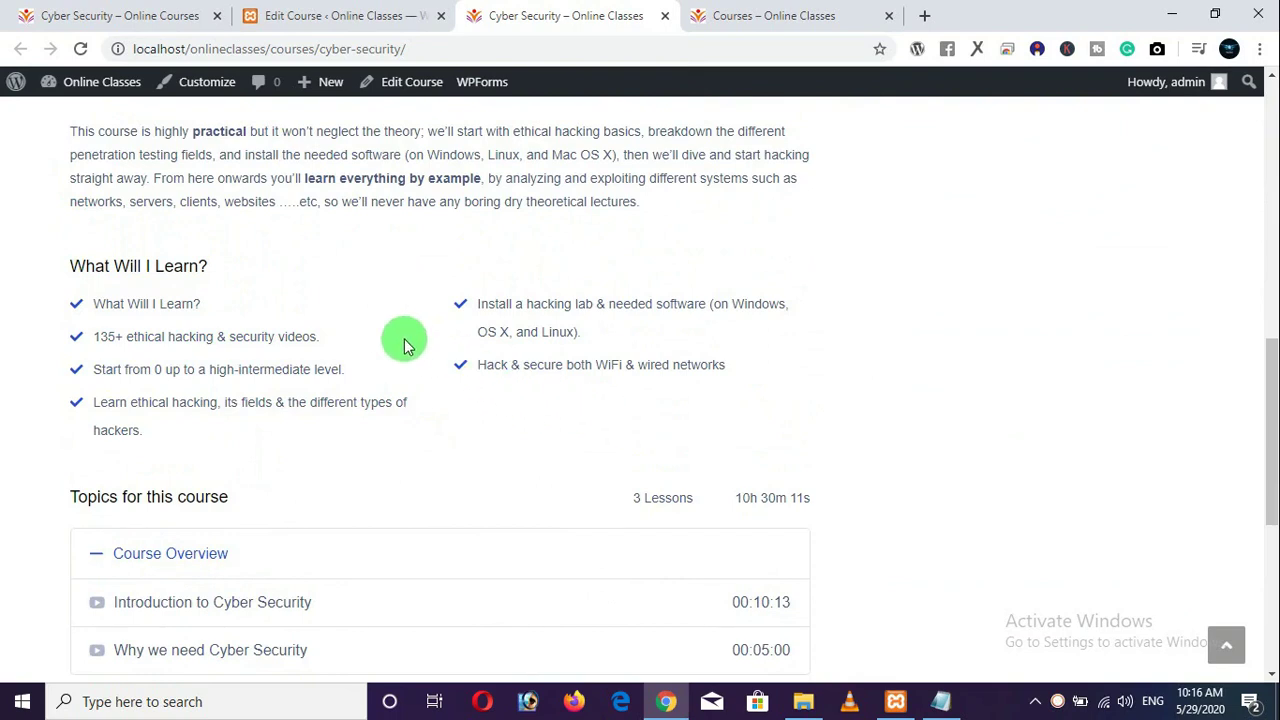
scroll(303, 358, down, 1)
scroll(303, 358, down, 1)
click(143, 369)
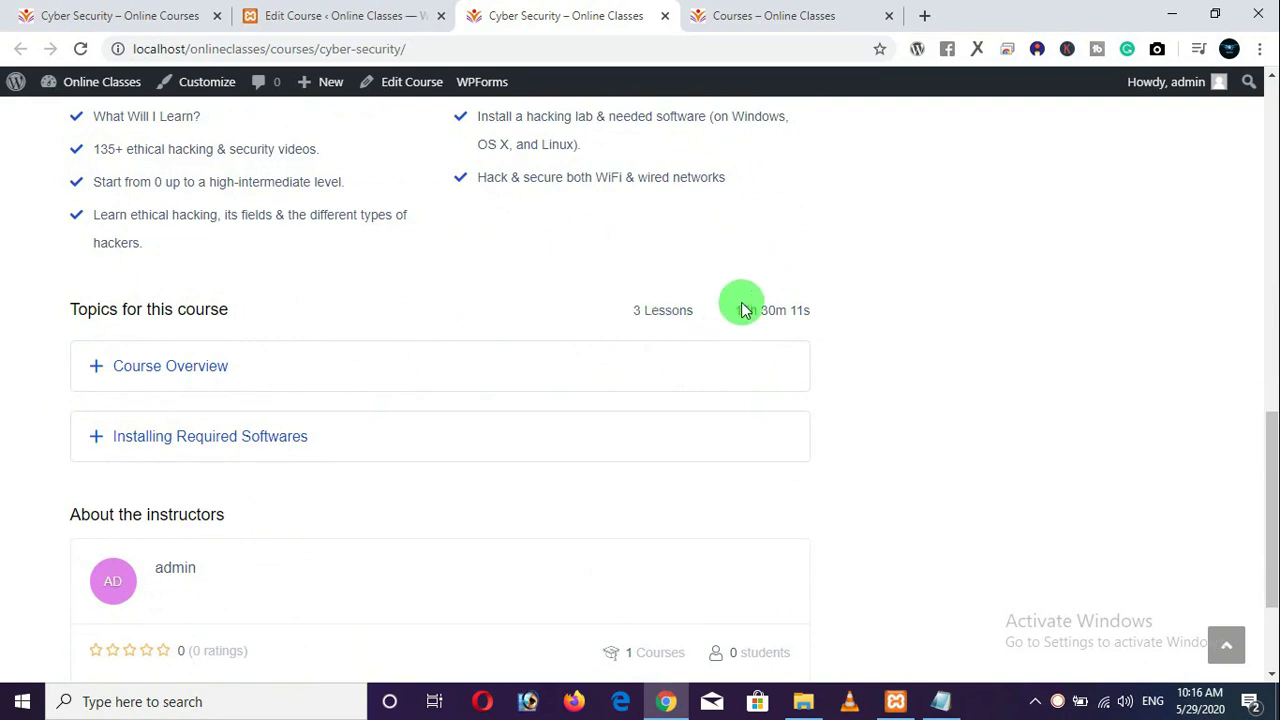
drag(742, 308, 831, 329)
click(32, 276)
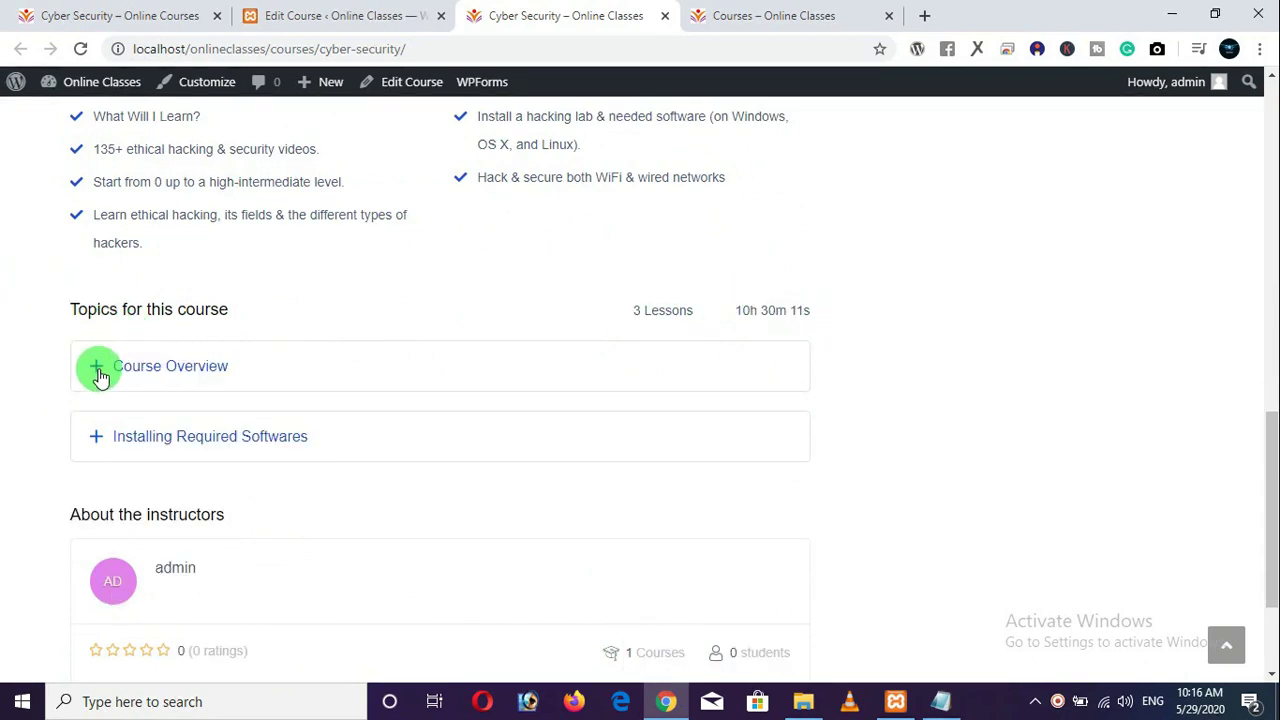
Expand Course Overview and Installing Required Softwares to show their three lessons.
click(97, 370)
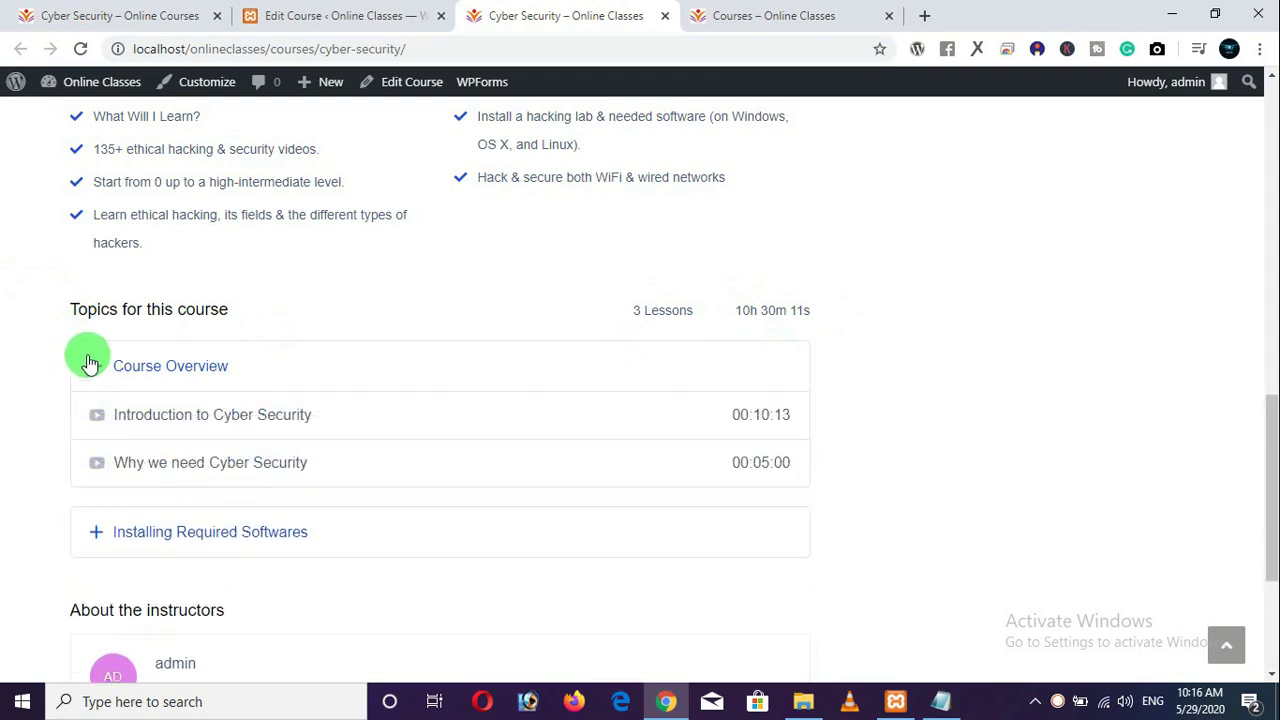
scroll(90, 363, down, 2)
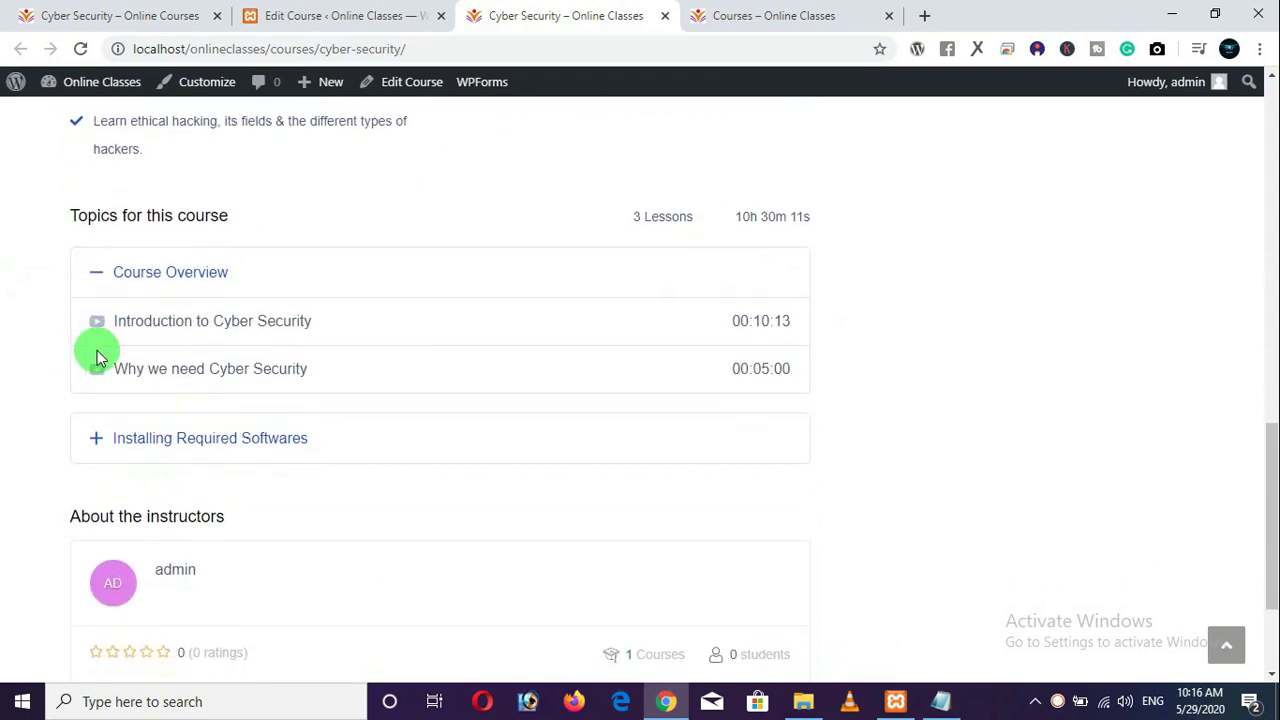
triple_click(150, 320)
click(18, 333)
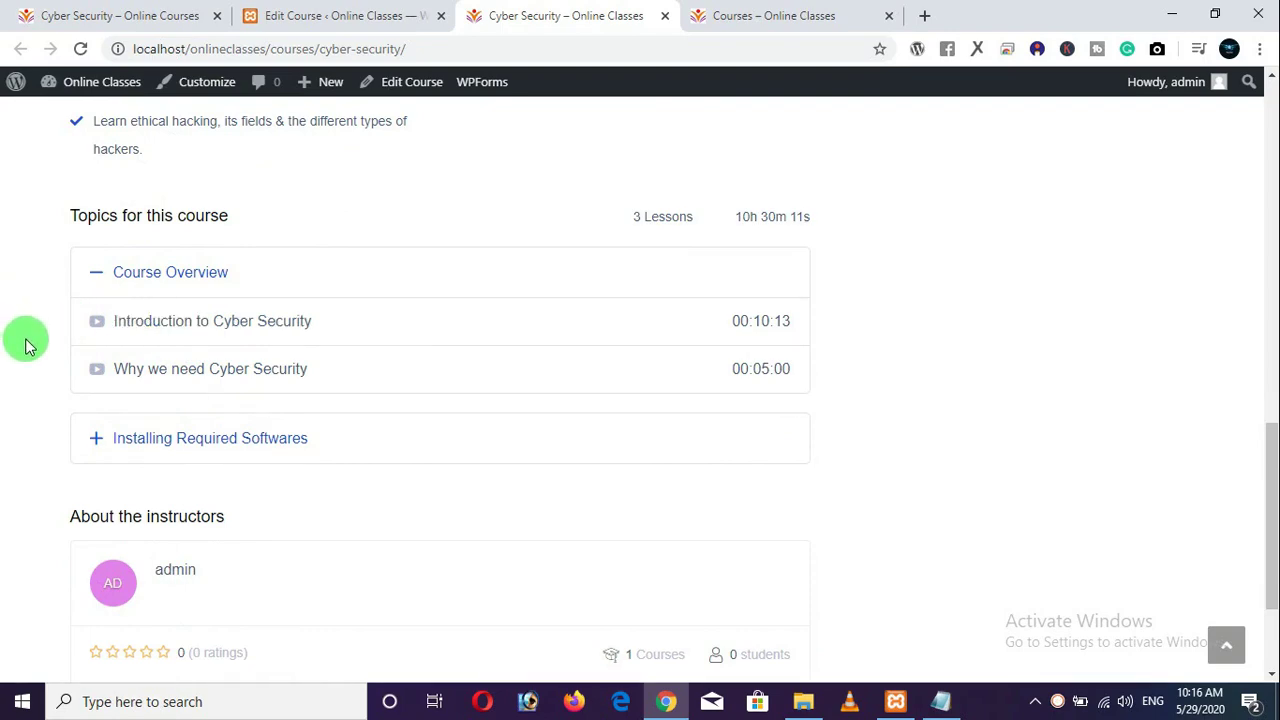
scroll(849, 294, up, 9)
scroll(803, 311, down, 5)
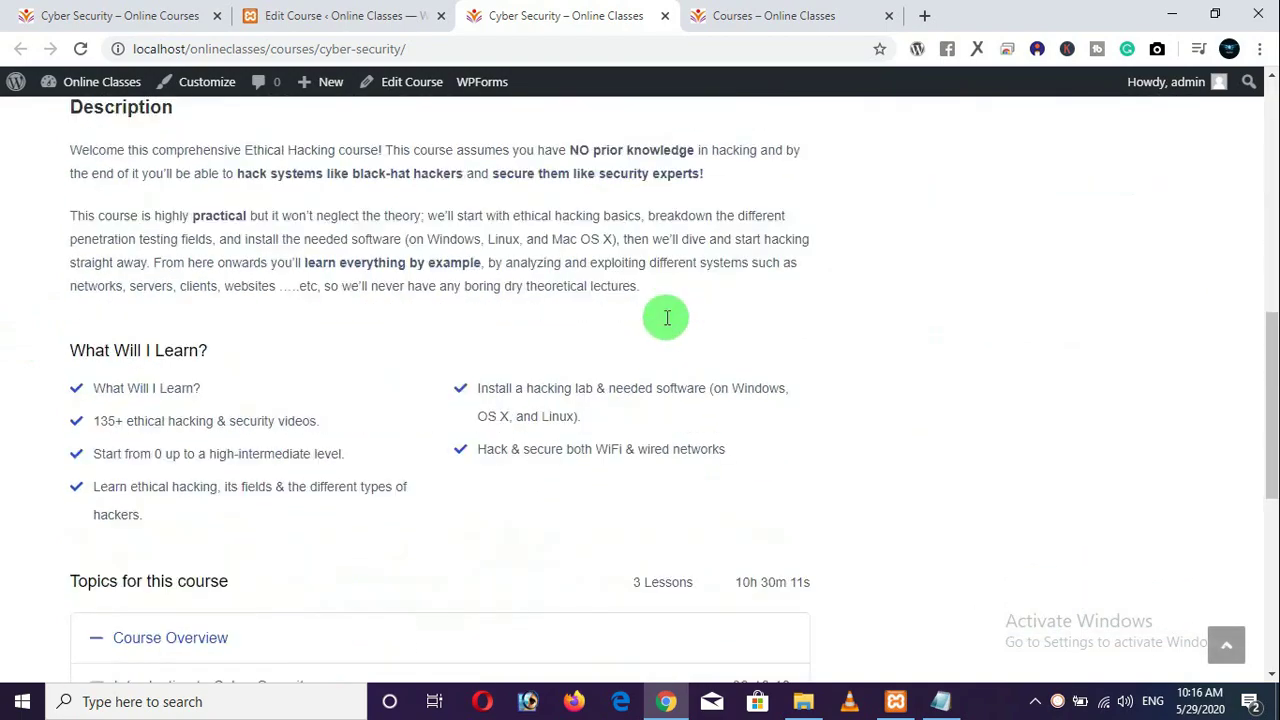
scroll(667, 318, down, 5)
scroll(634, 314, up, 1)
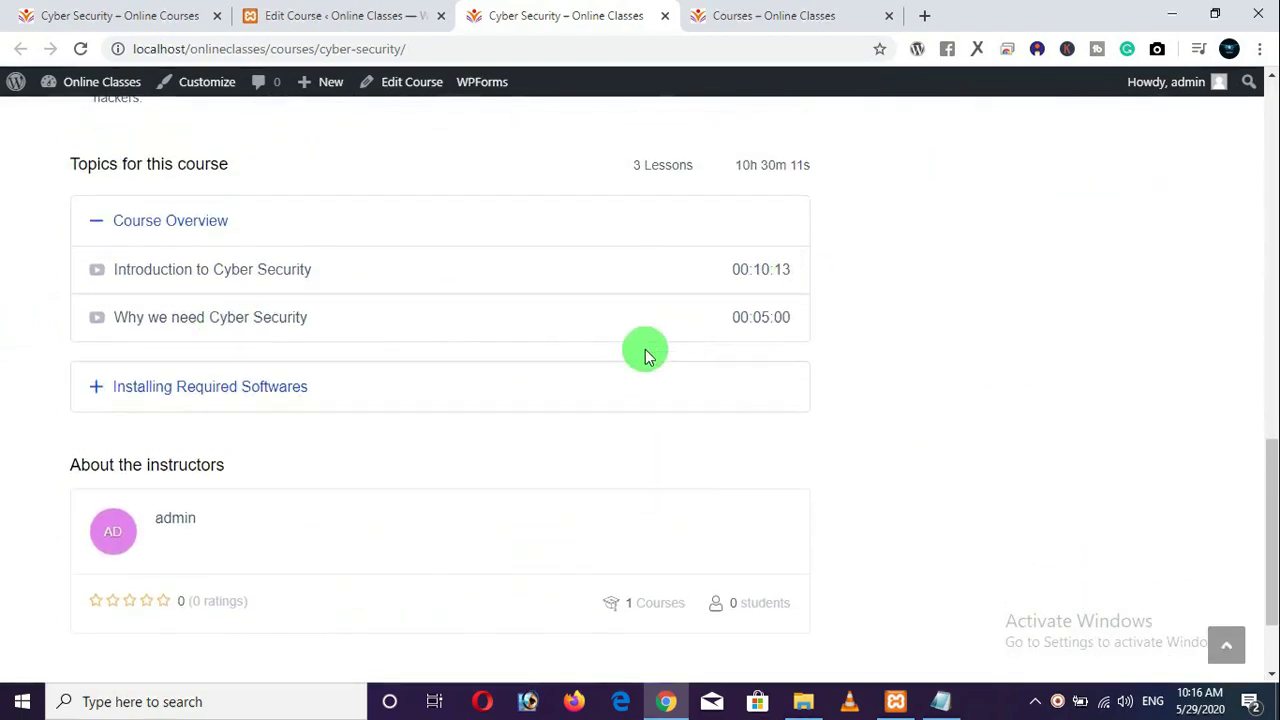
click(240, 390)
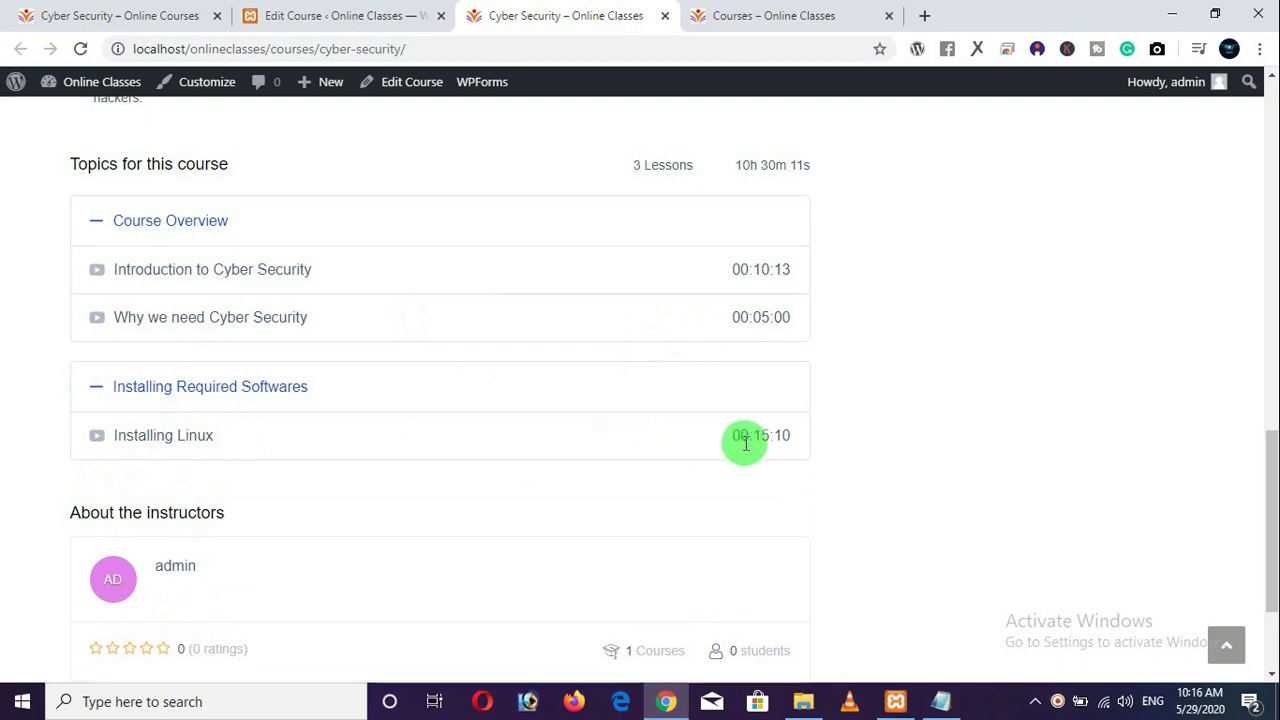
scroll(300, 430, down, 2)
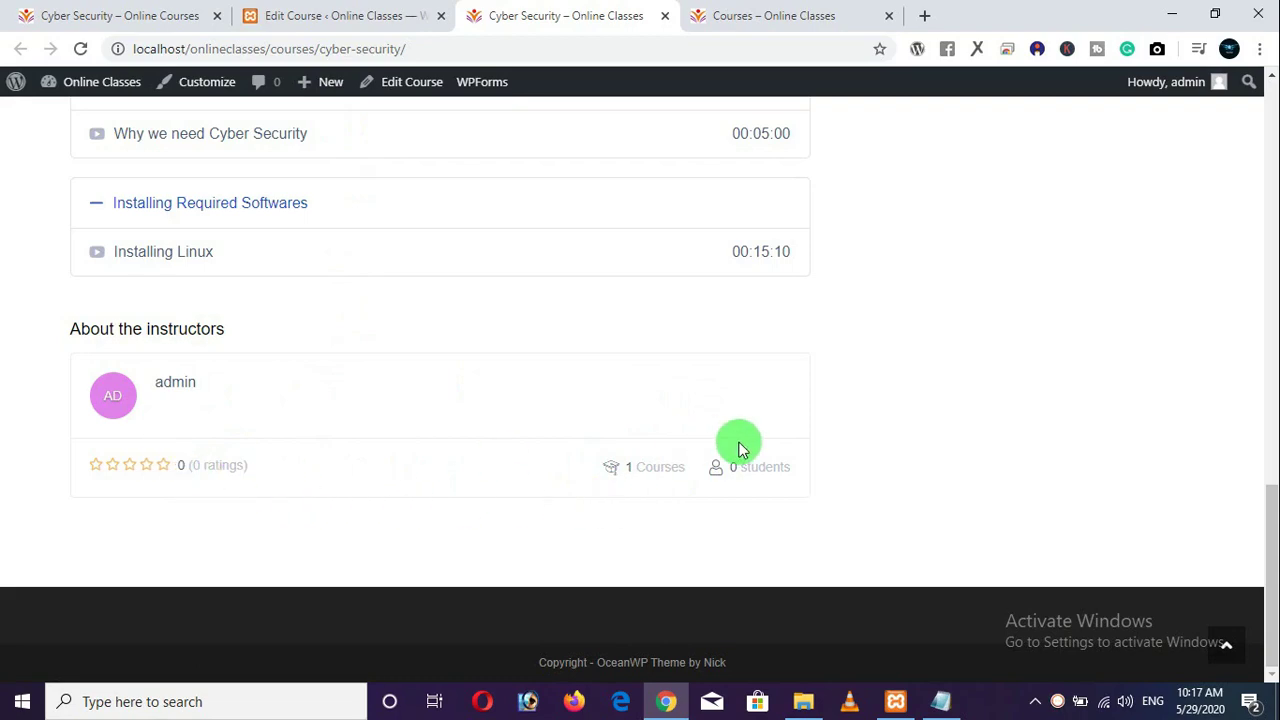
scroll(768, 440, up, 15)
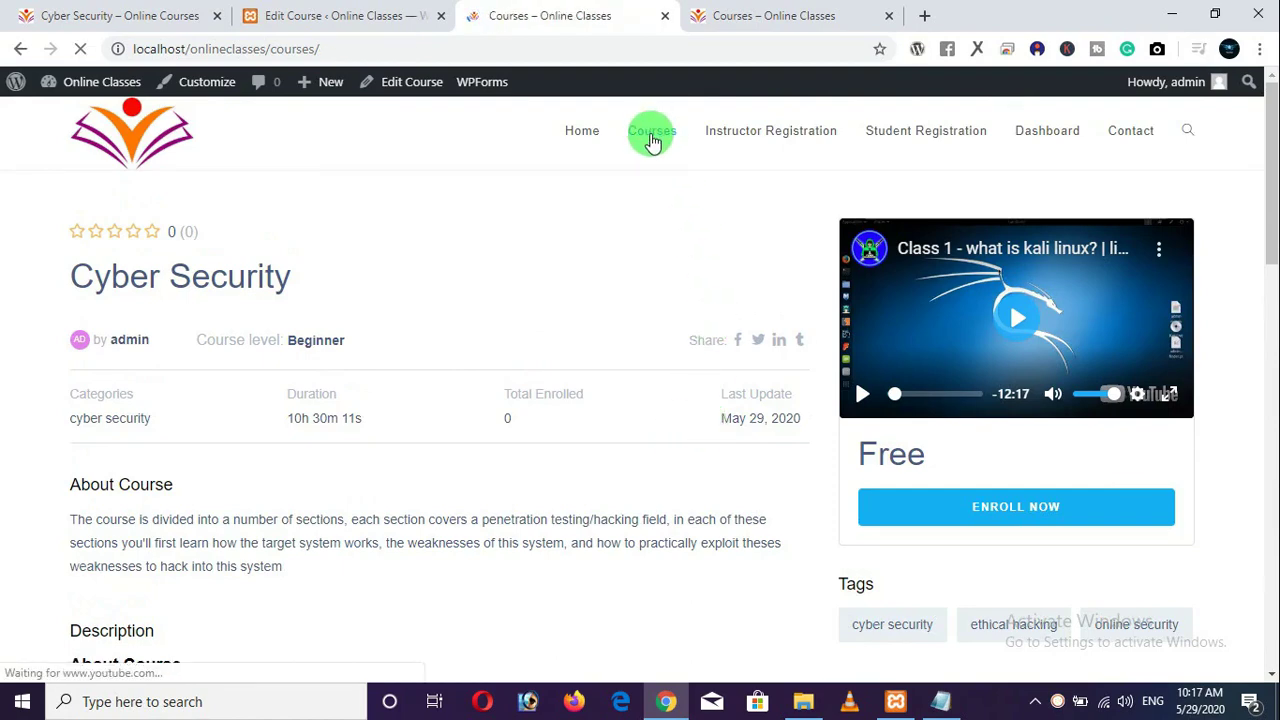
Confirm the Courses listing shows only Cyber Security, then start a new course in the editor.
scroll(668, 352, down, 3)
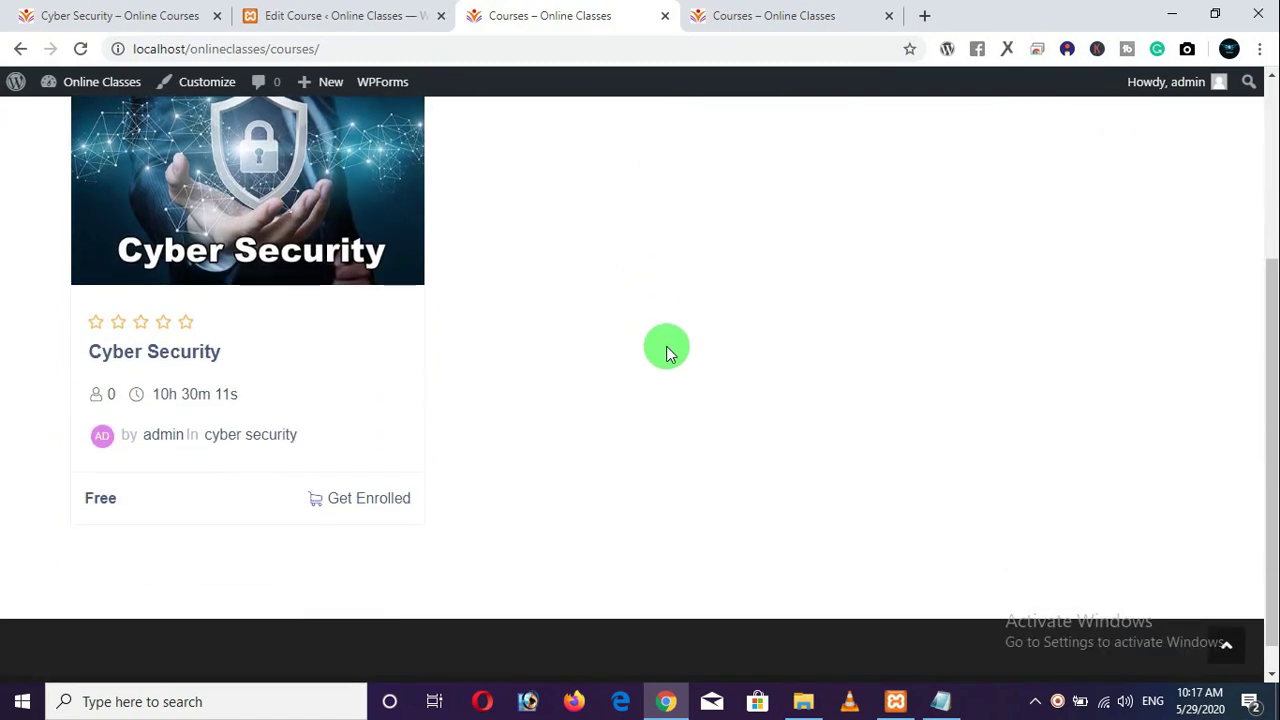
scroll(668, 352, up, 1)
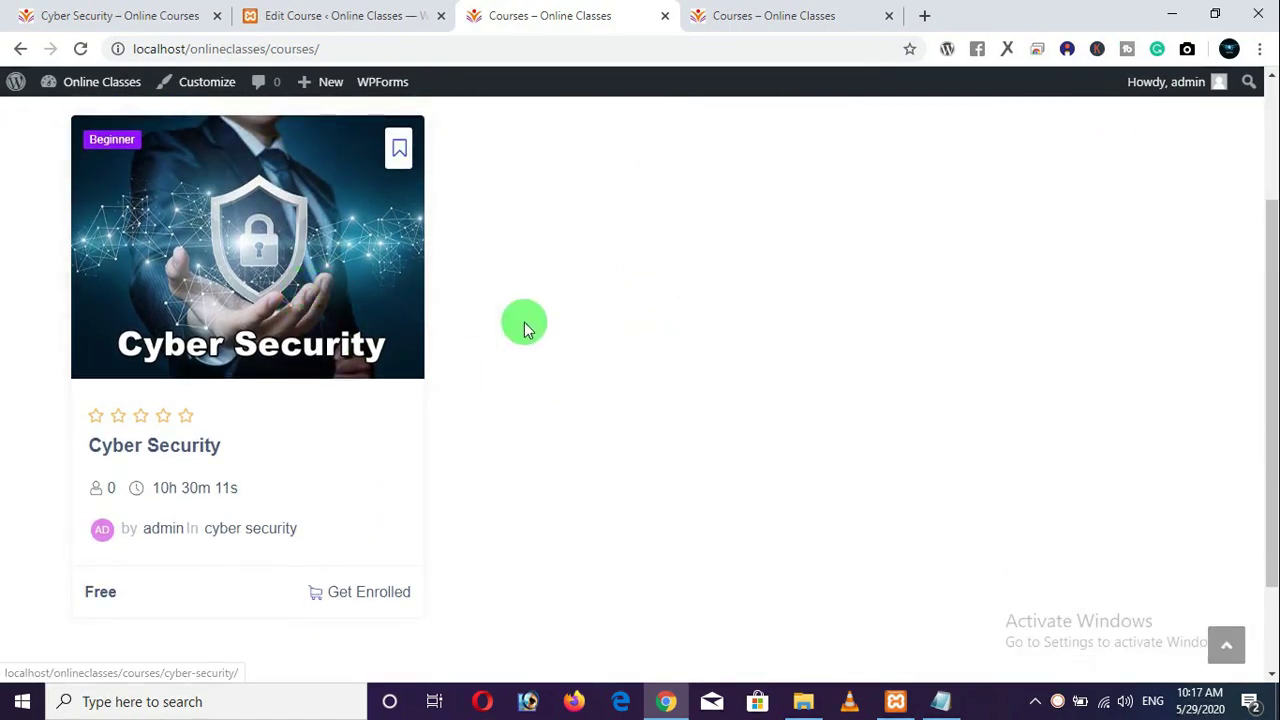
scroll(531, 326, up, 2)
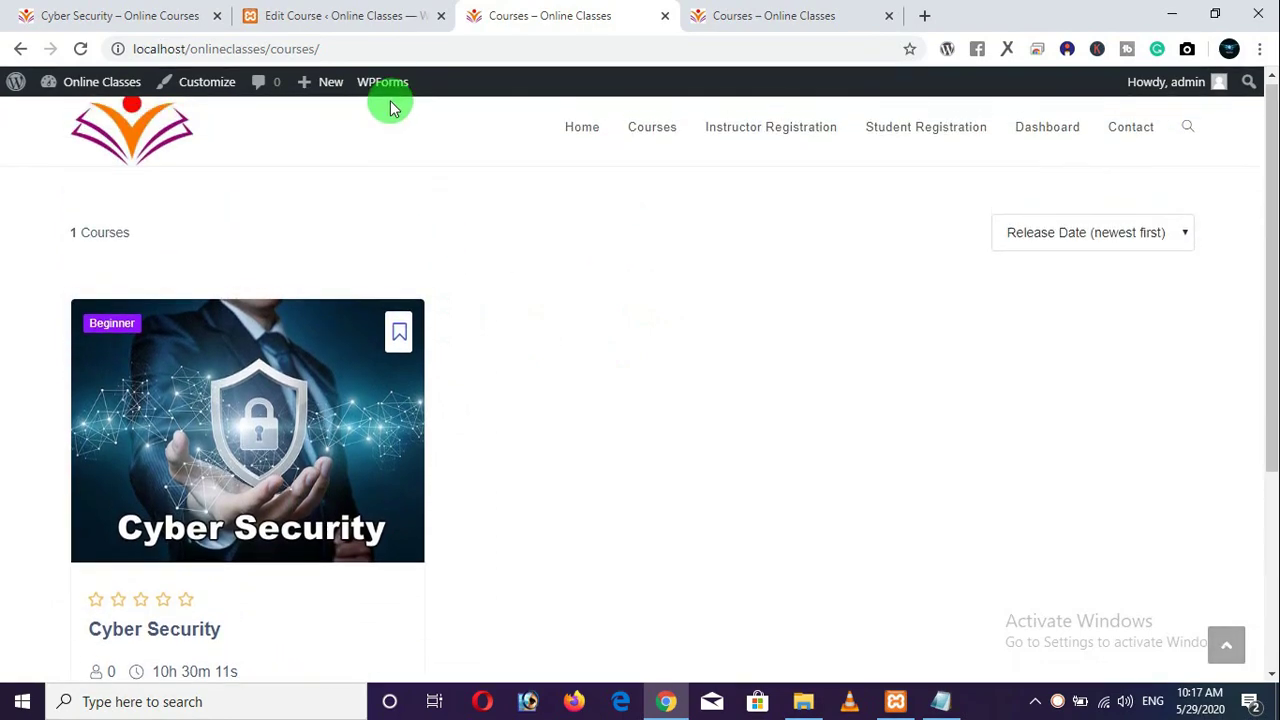
click(352, 18)
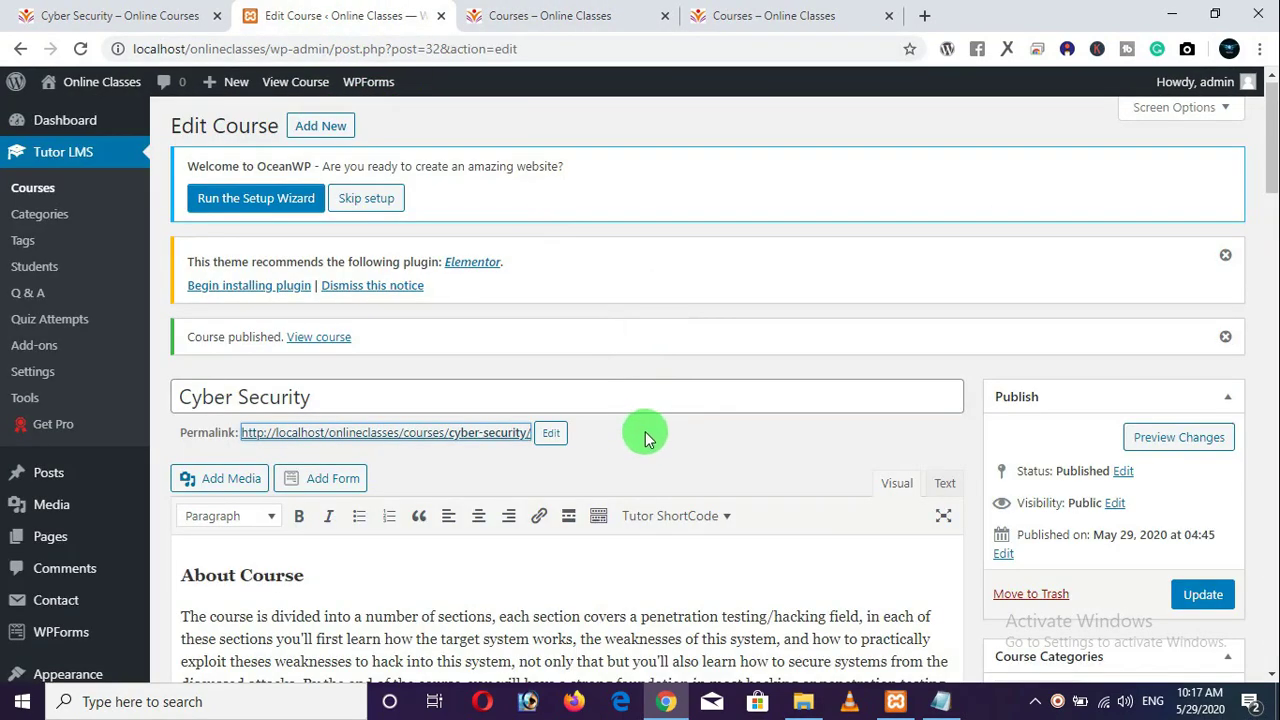
click(313, 128)
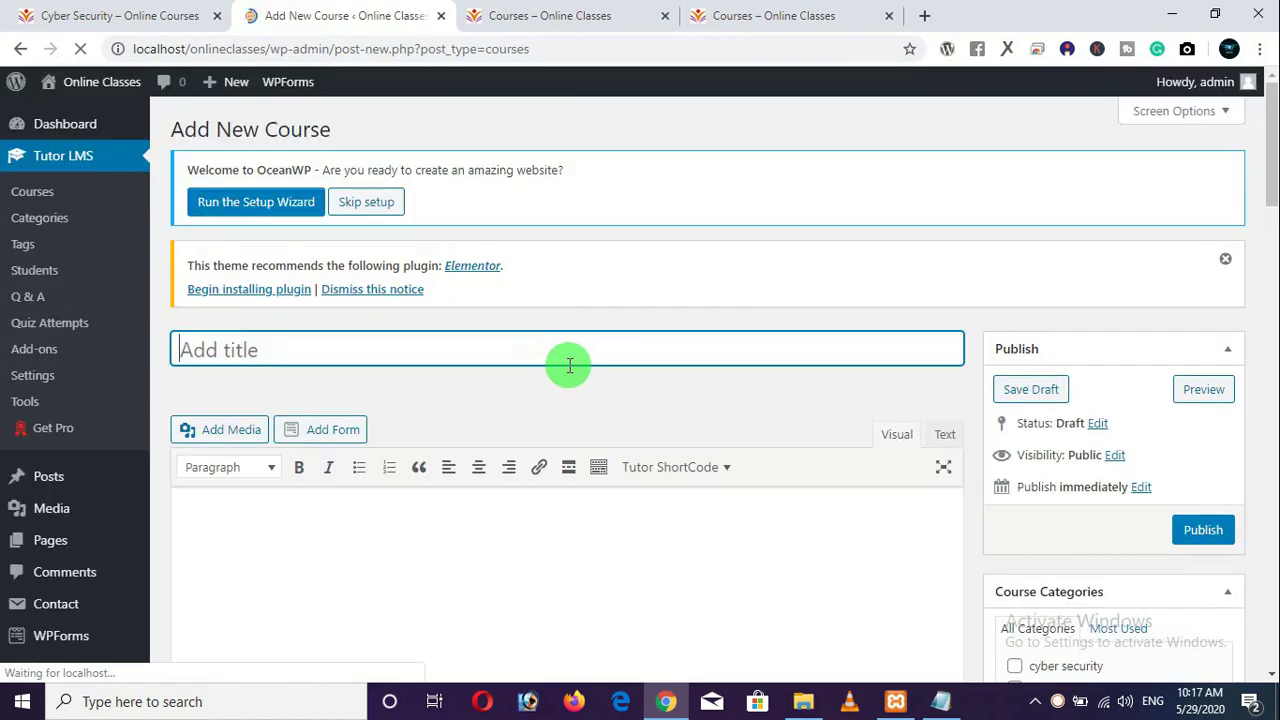
Compare the Cyber Security course page and the course catalogue, then go back to the new course editor.
scroll(571, 374, down, 8)
scroll(640, 427, up, 5)
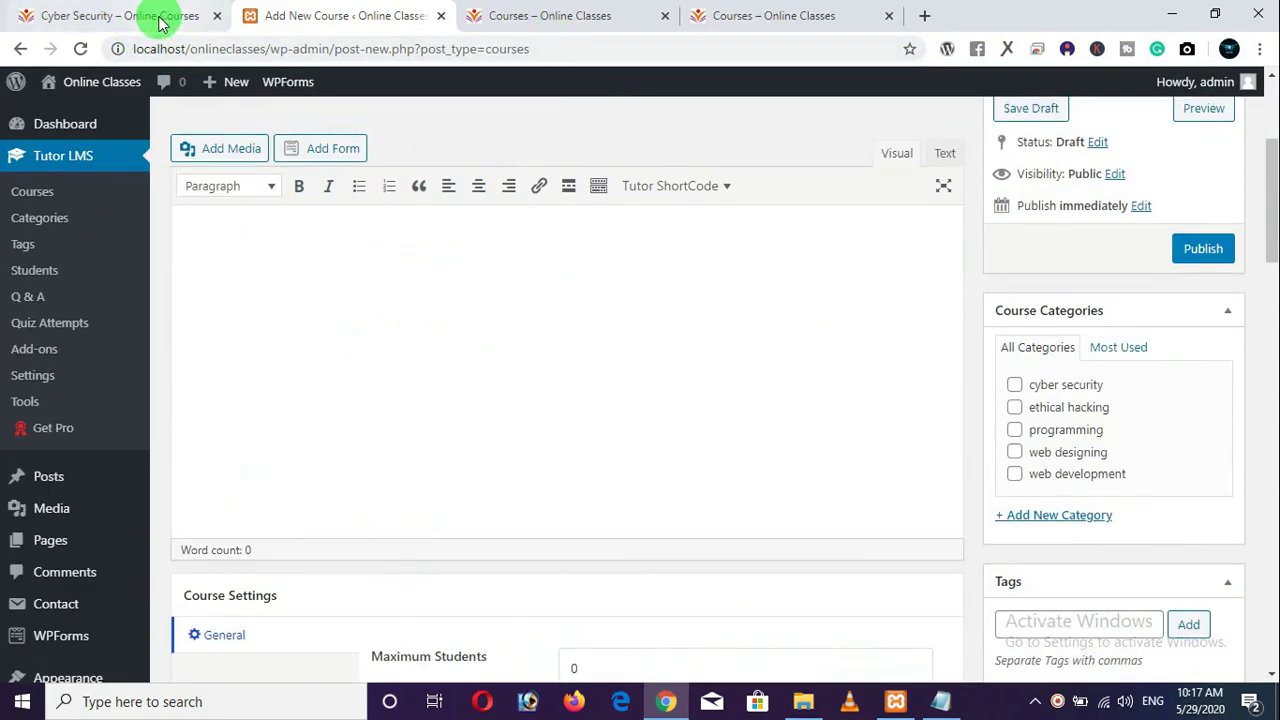
click(60, 15)
click(557, 17)
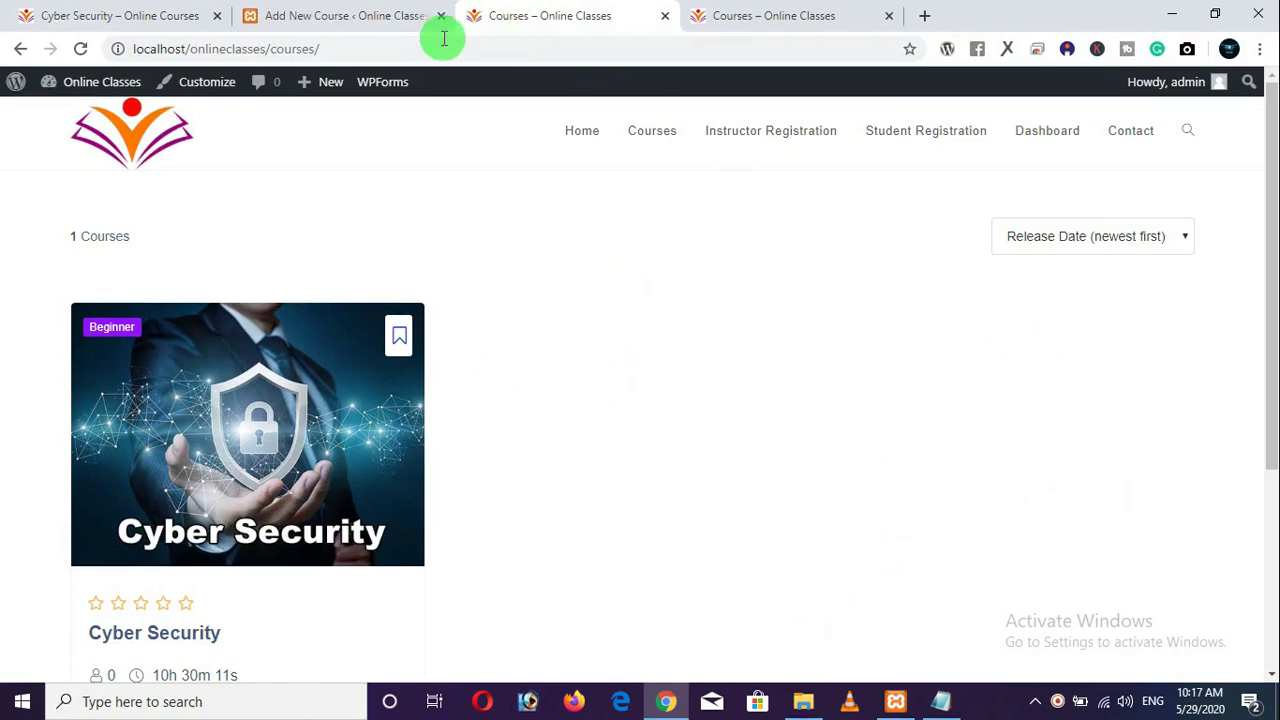
click(350, 16)
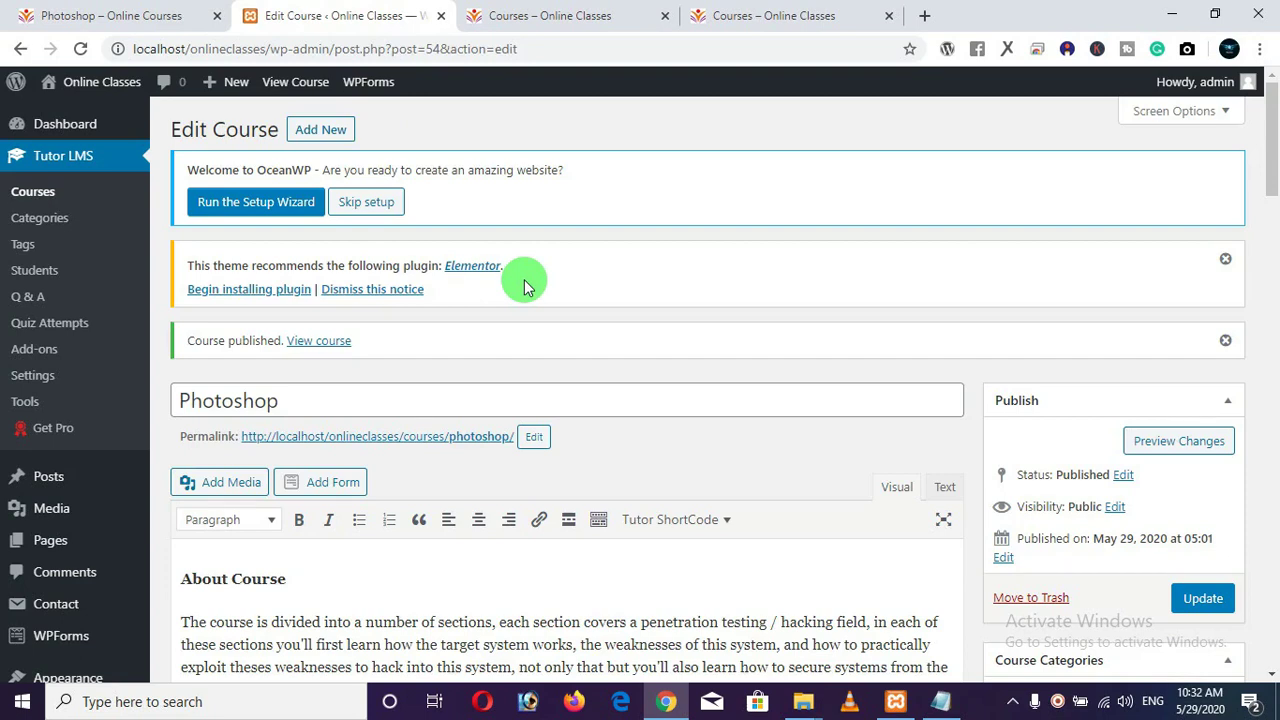
Reload the site's Courses catalogue and browse its six-course listing across both pages.
click(568, 22)
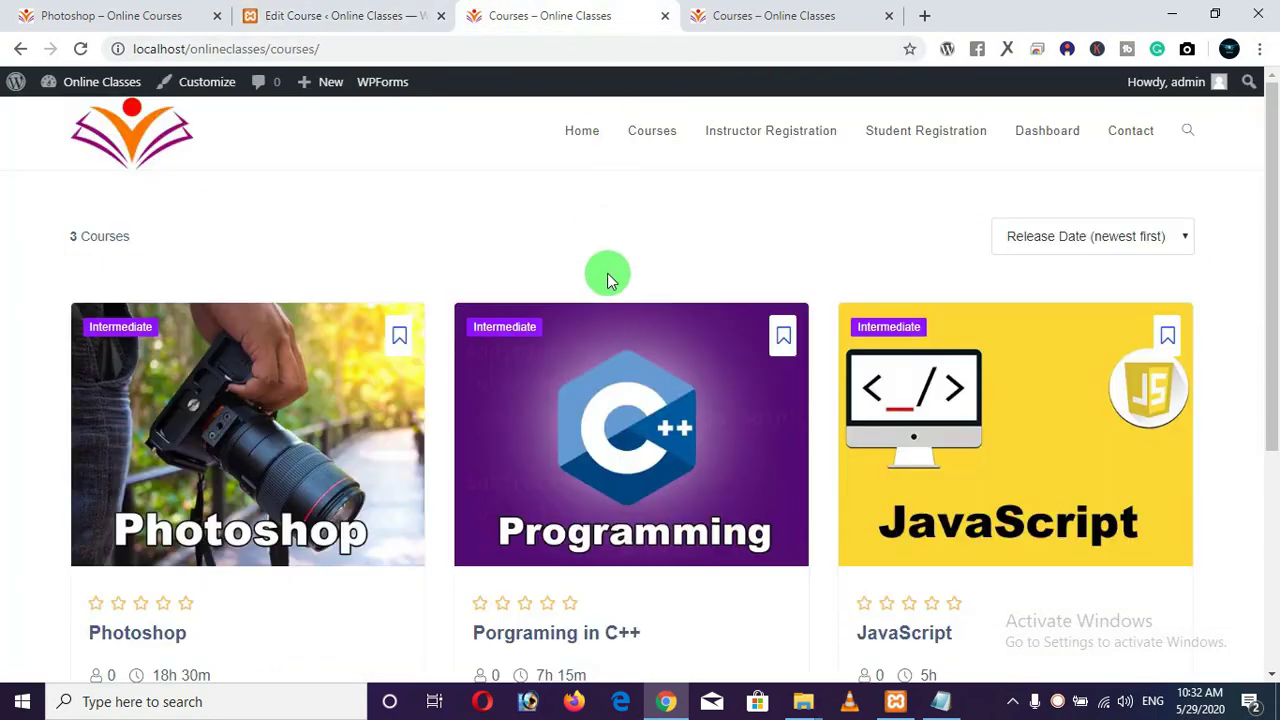
click(644, 131)
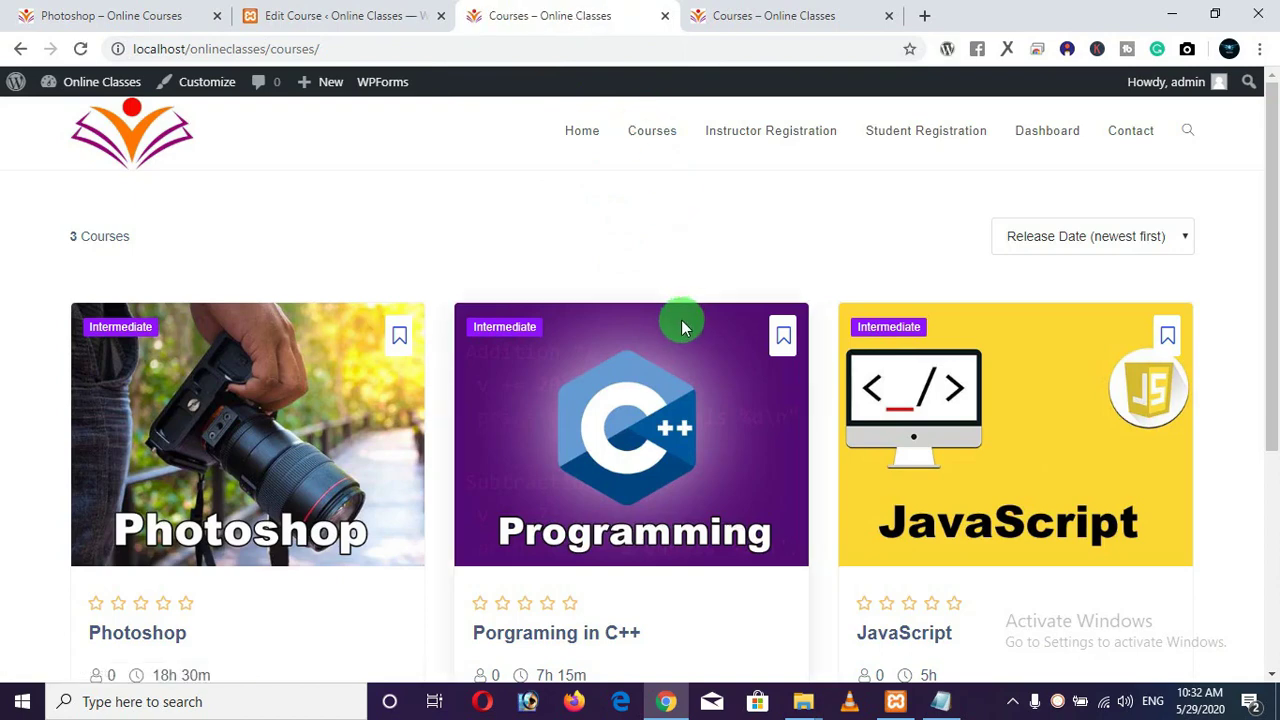
scroll(683, 327, down, 3)
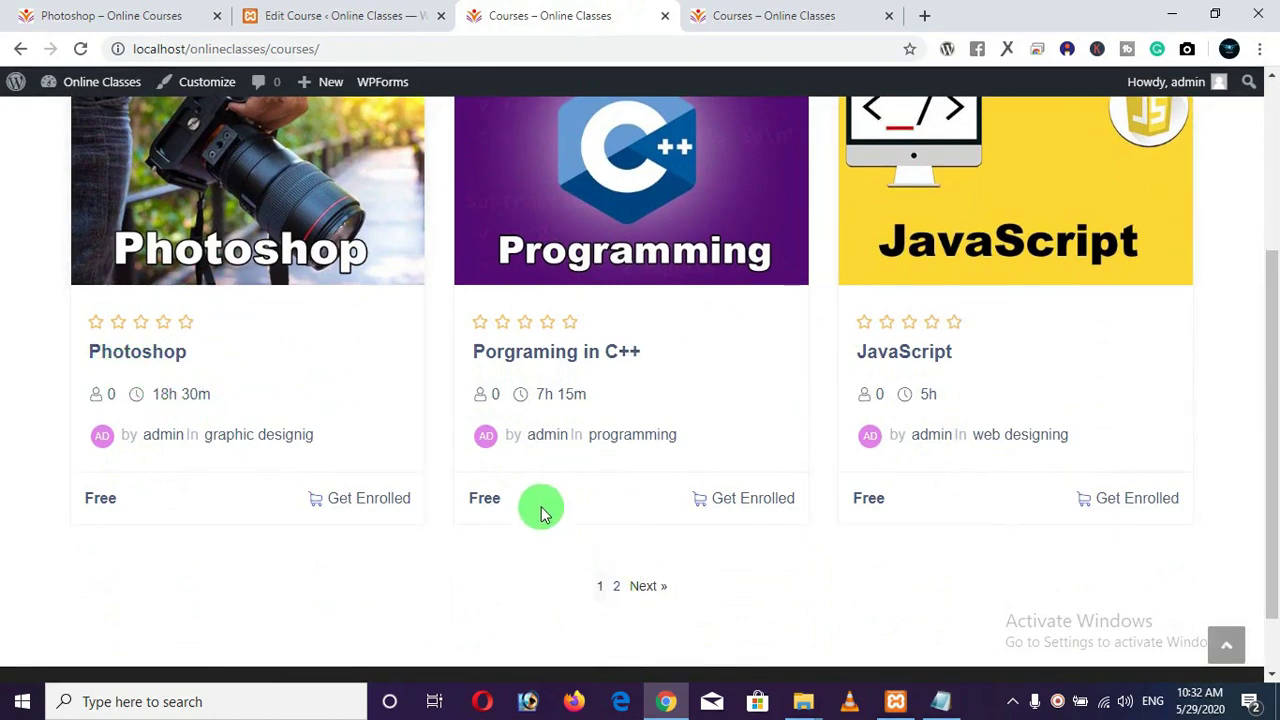
scroll(617, 549, down, 1)
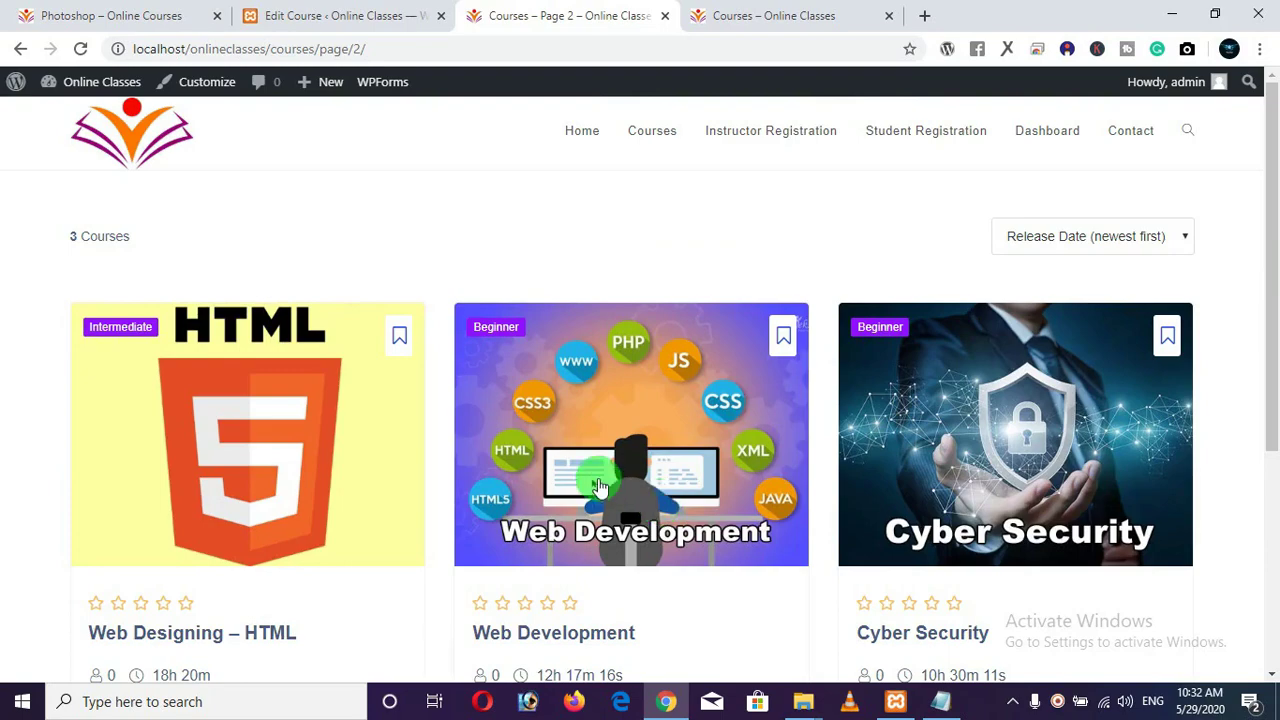
scroll(660, 510, down, 2)
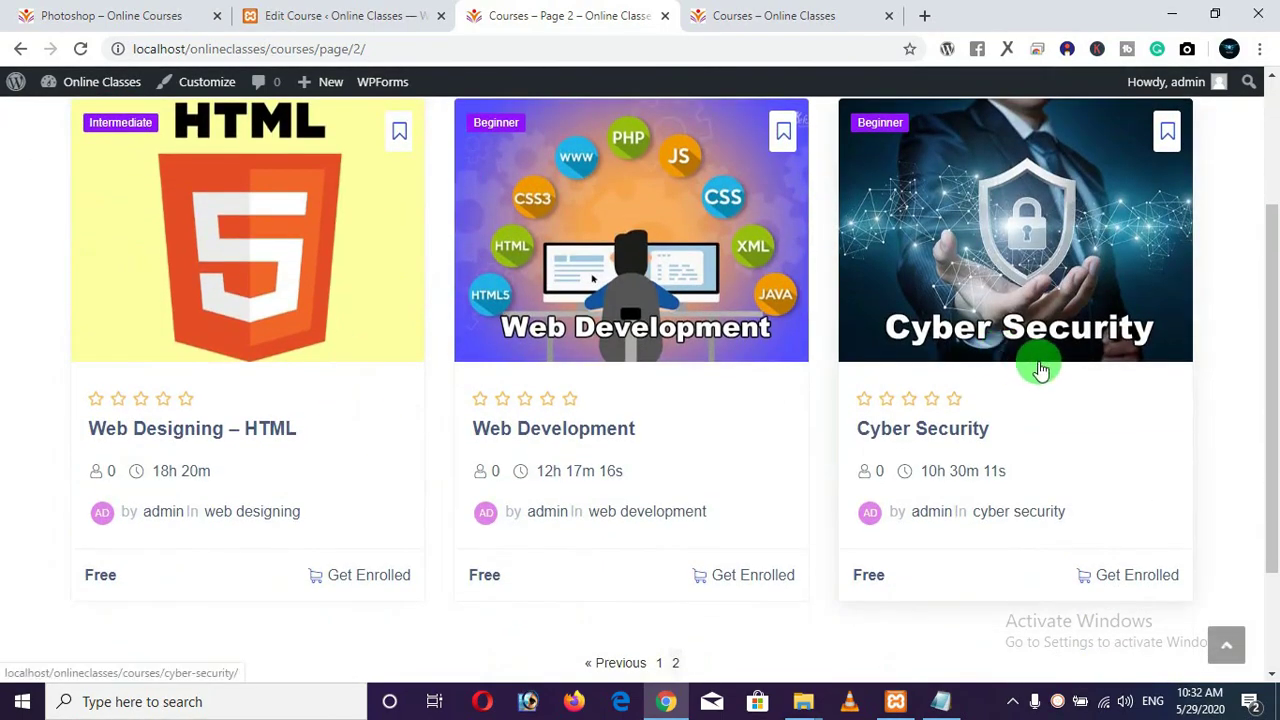
scroll(826, 362, up, 2)
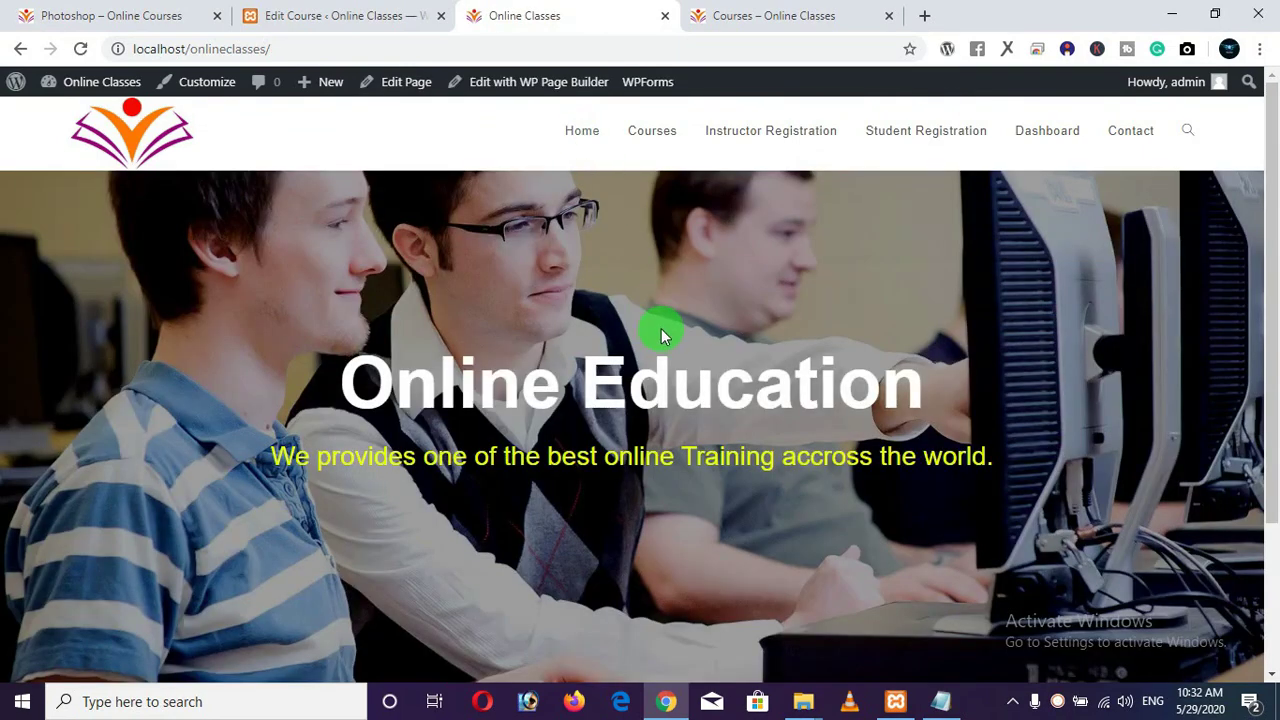
Check the homepage, whose Our Top Courses section is still empty.
scroll(662, 335, down, 2)
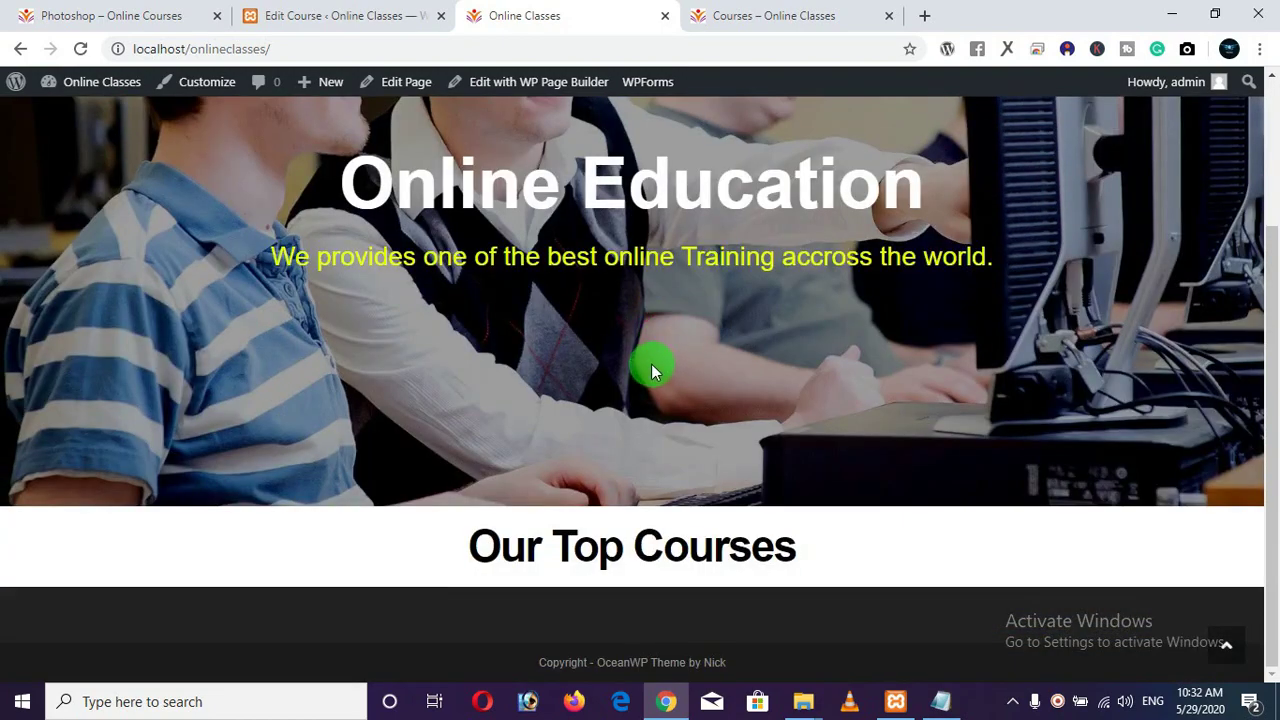
scroll(651, 364, up, 2)
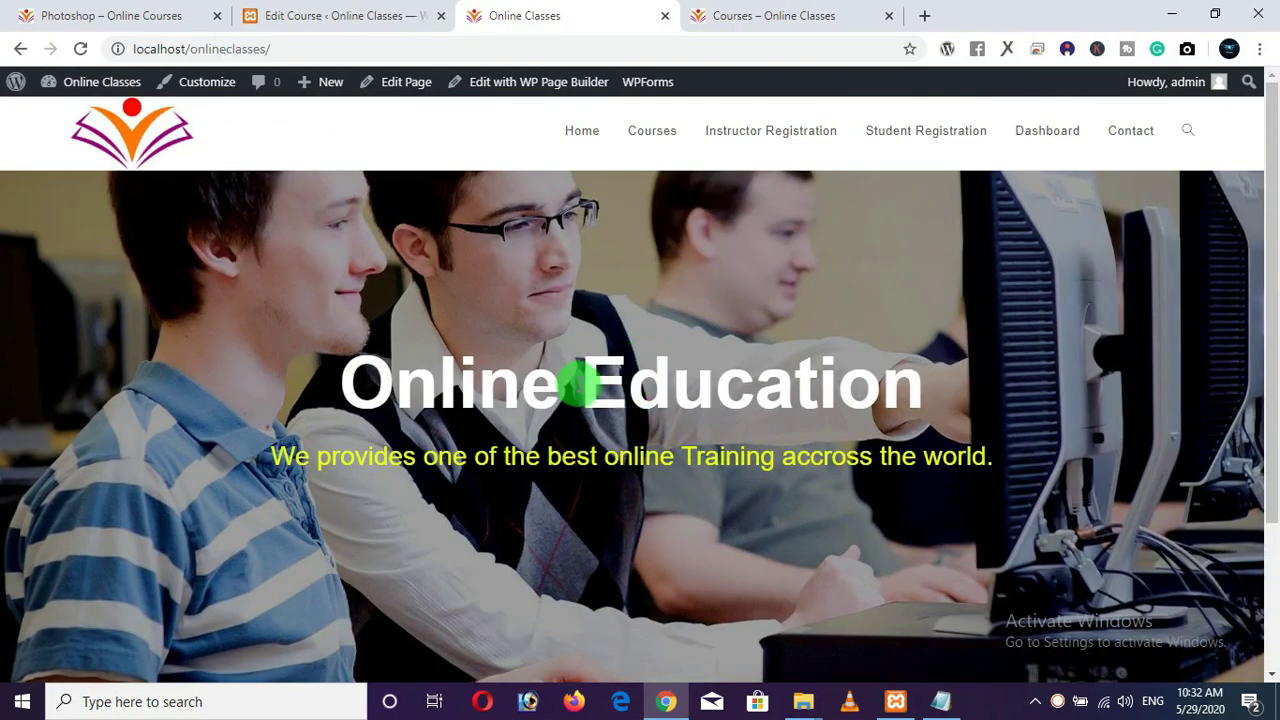
scroll(645, 470, down, 2)
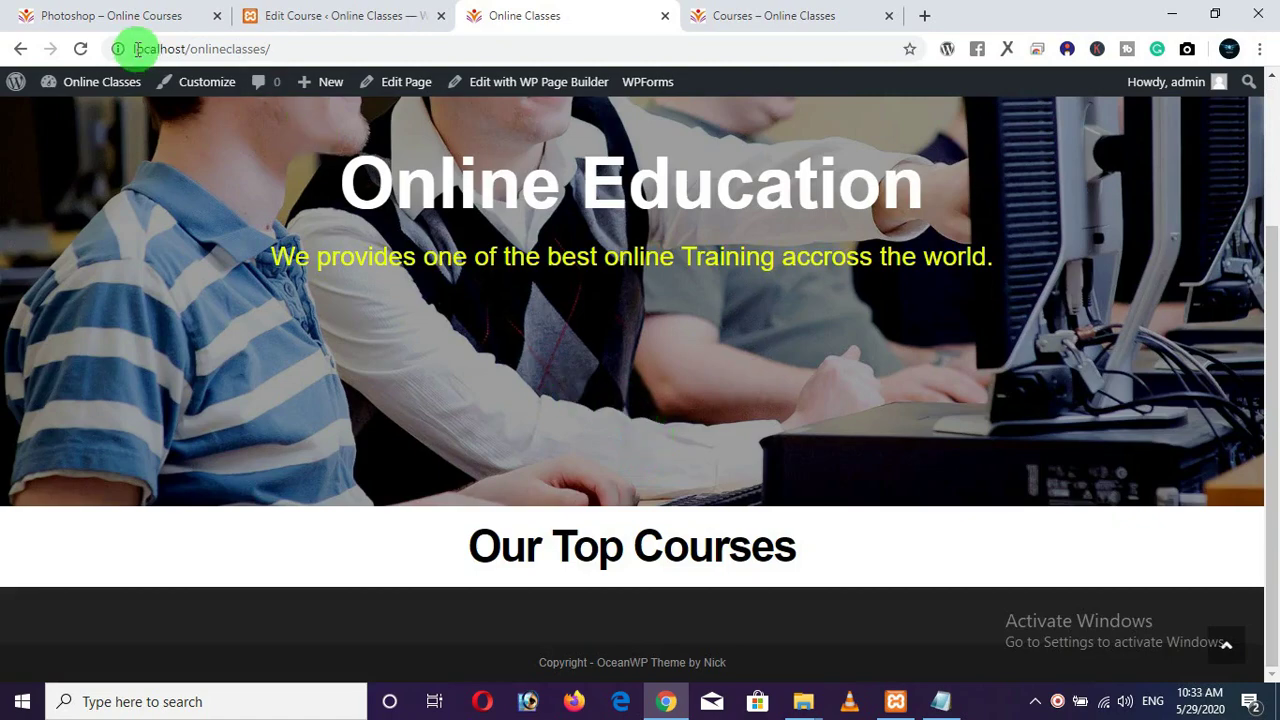
Compare against the reference site's six-course grid, then go back to the Photoshop Edit Course page.
click(100, 16)
scroll(500, 286, up, 5)
scroll(506, 296, up, 3)
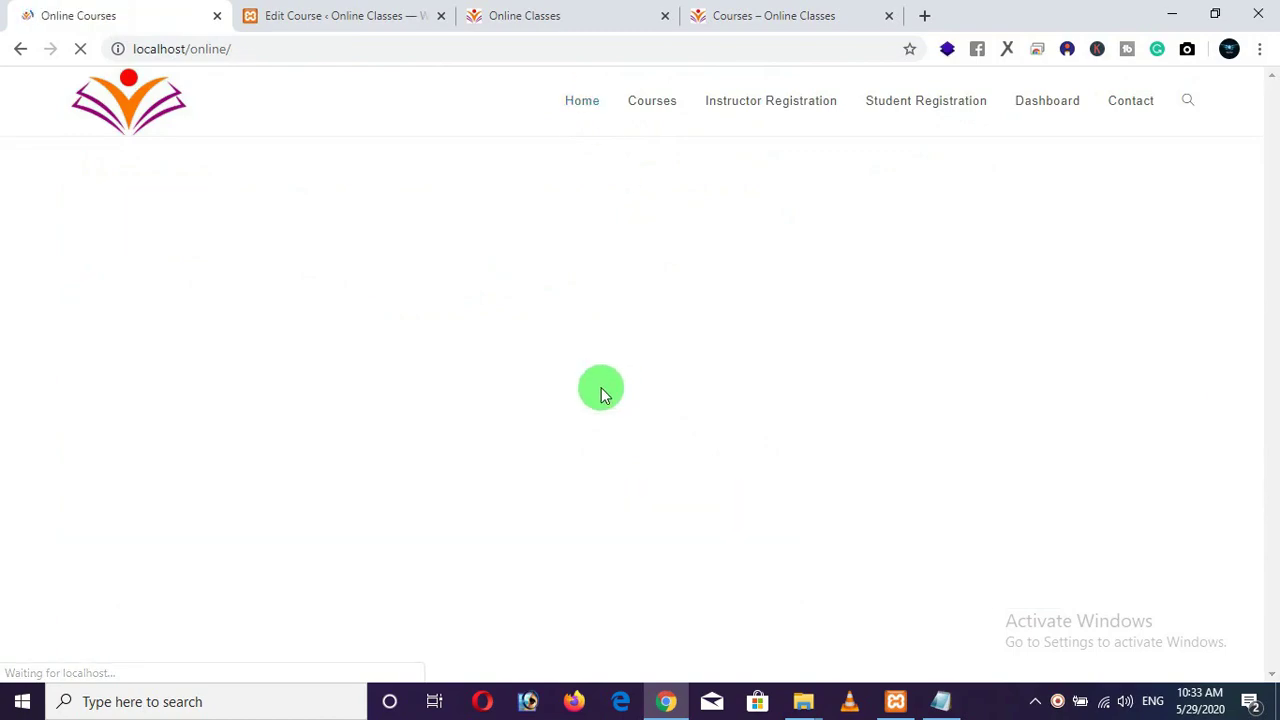
scroll(601, 387, down, 10)
scroll(601, 387, up, 5)
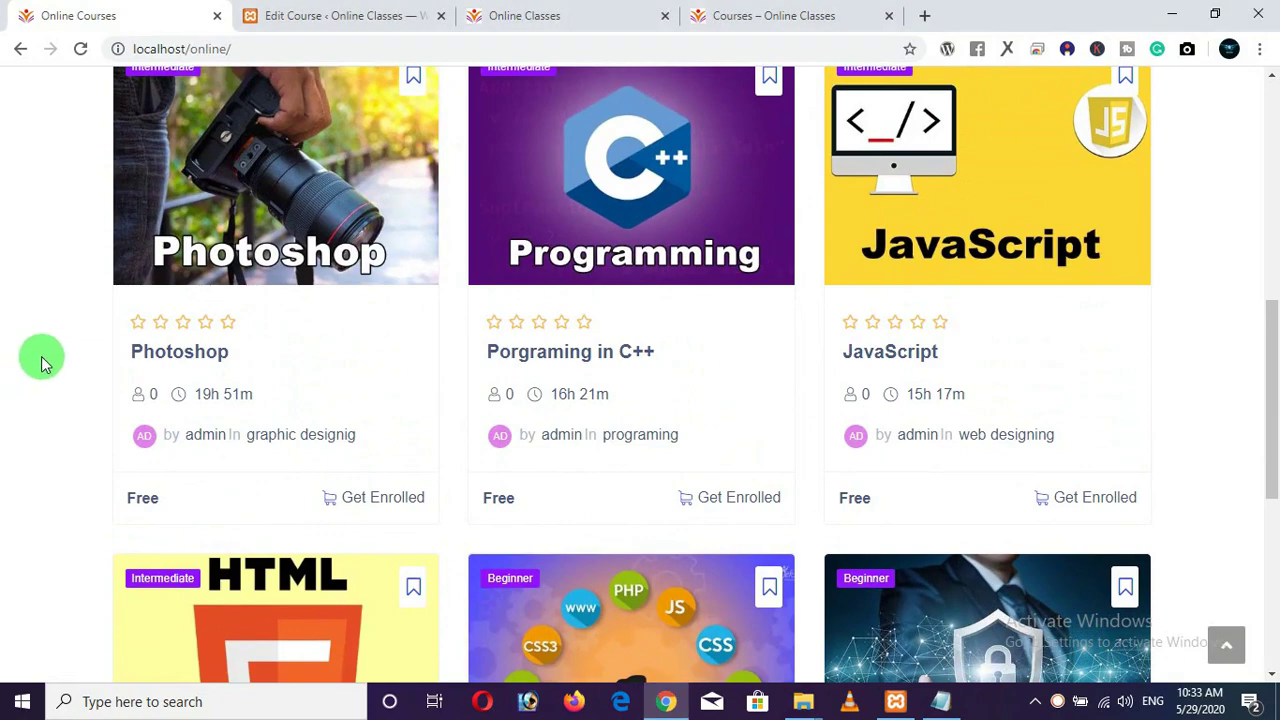
scroll(40, 360, down, 5)
scroll(40, 360, up, 10)
scroll(554, 383, up, 2)
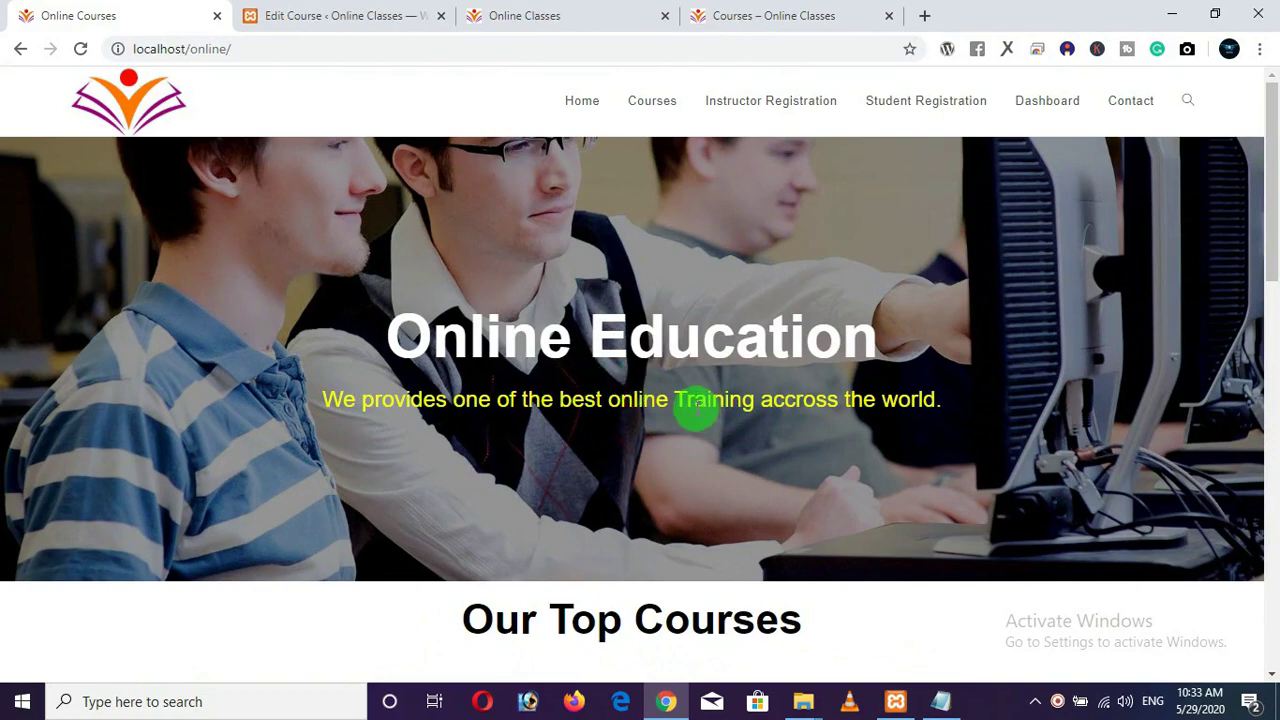
click(366, 15)
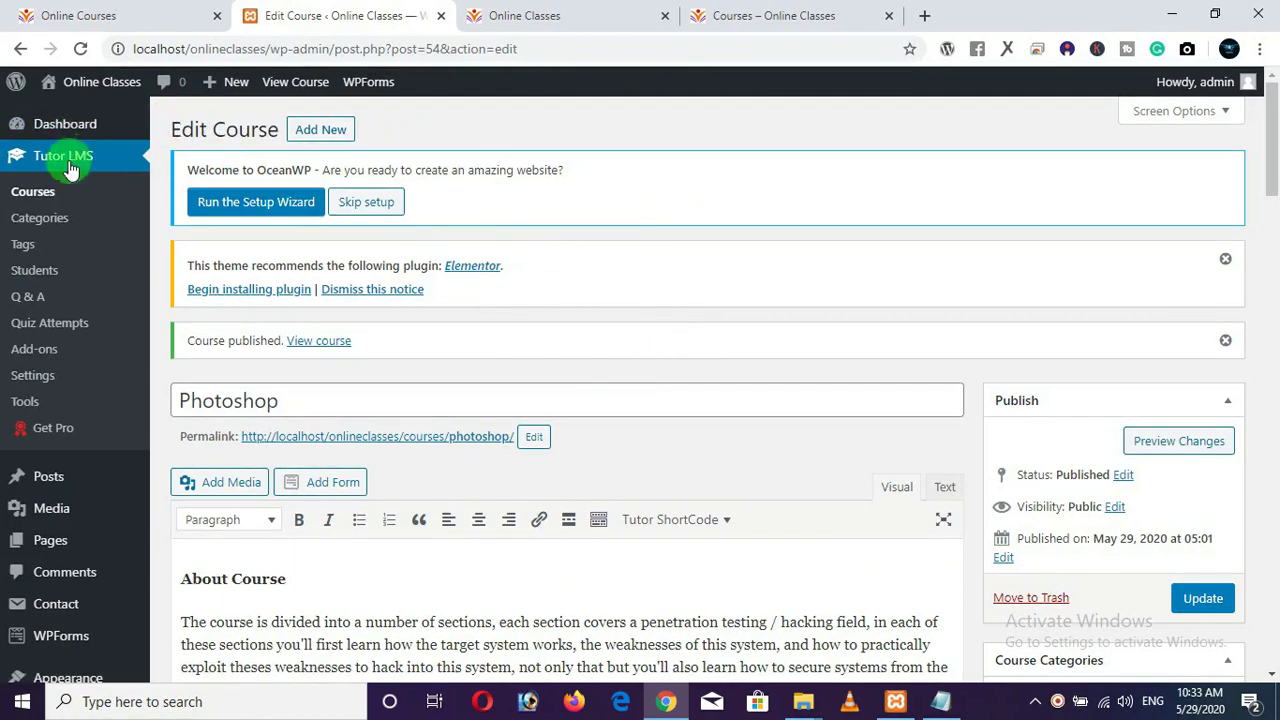
Review the Tutor LMS admin Courses list showing six published courses.
click(43, 200)
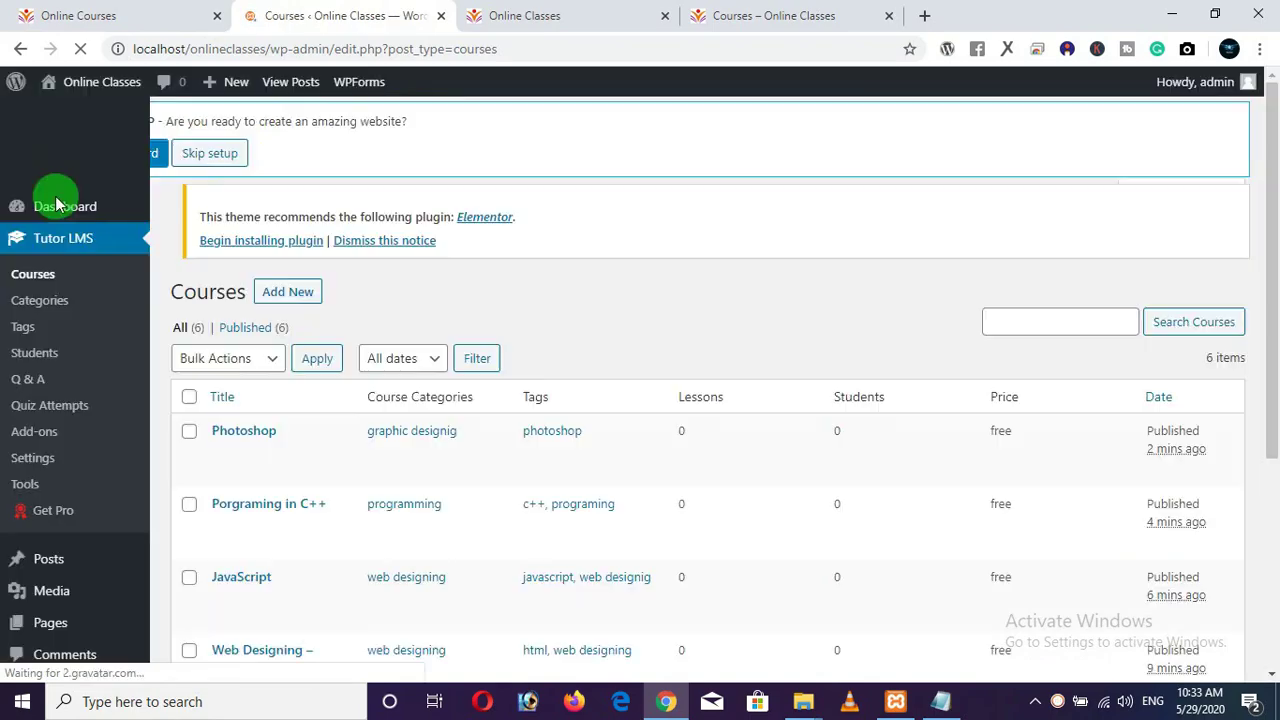
scroll(565, 400, down, 2)
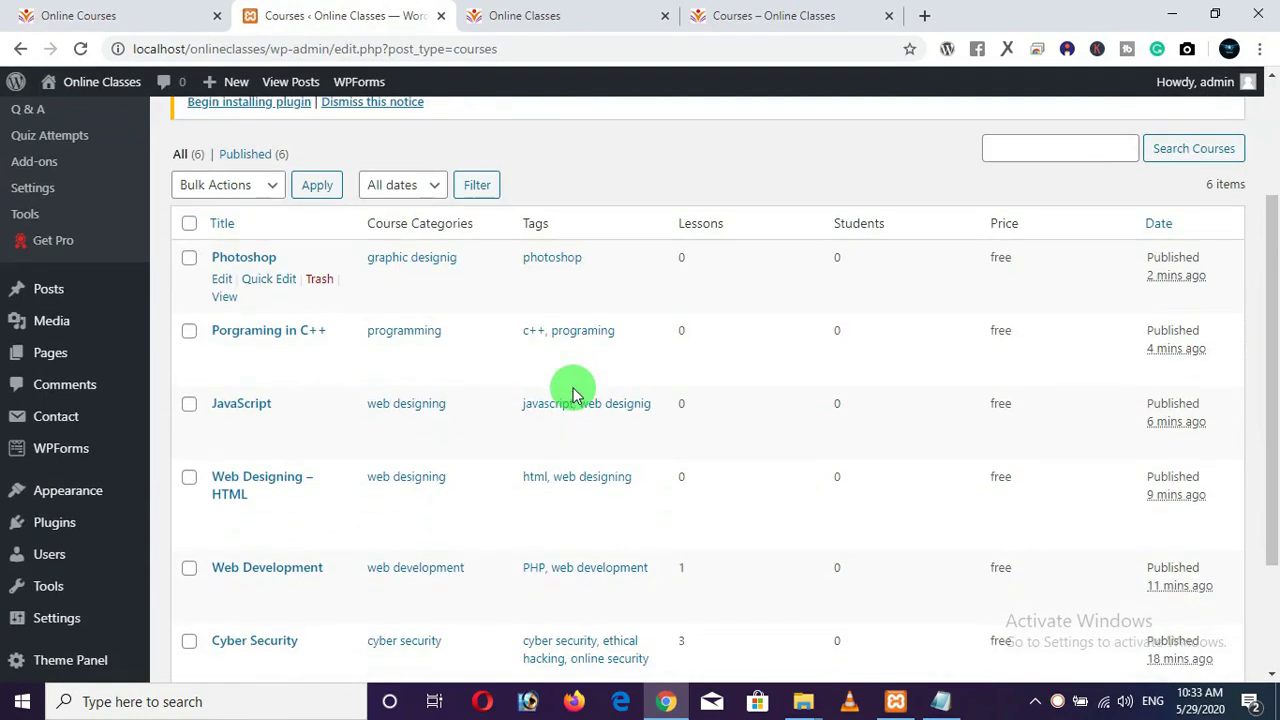
scroll(292, 525, down, 3)
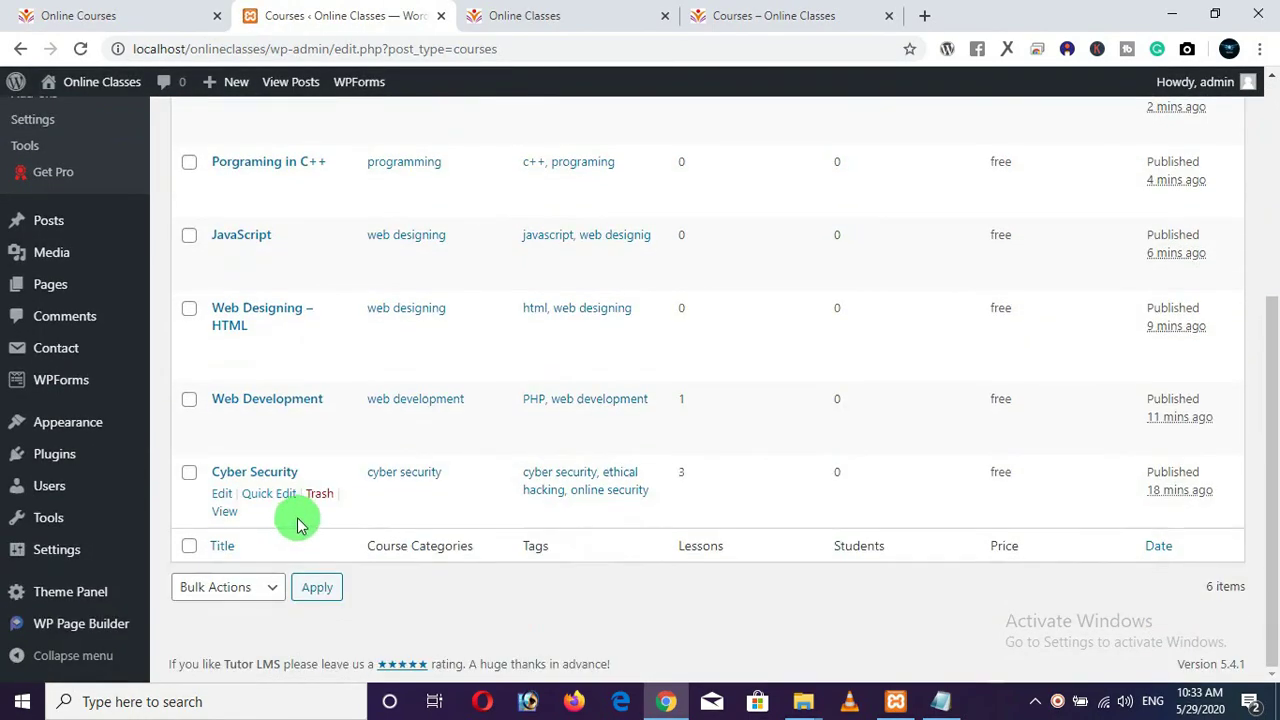
scroll(697, 358, up, 2)
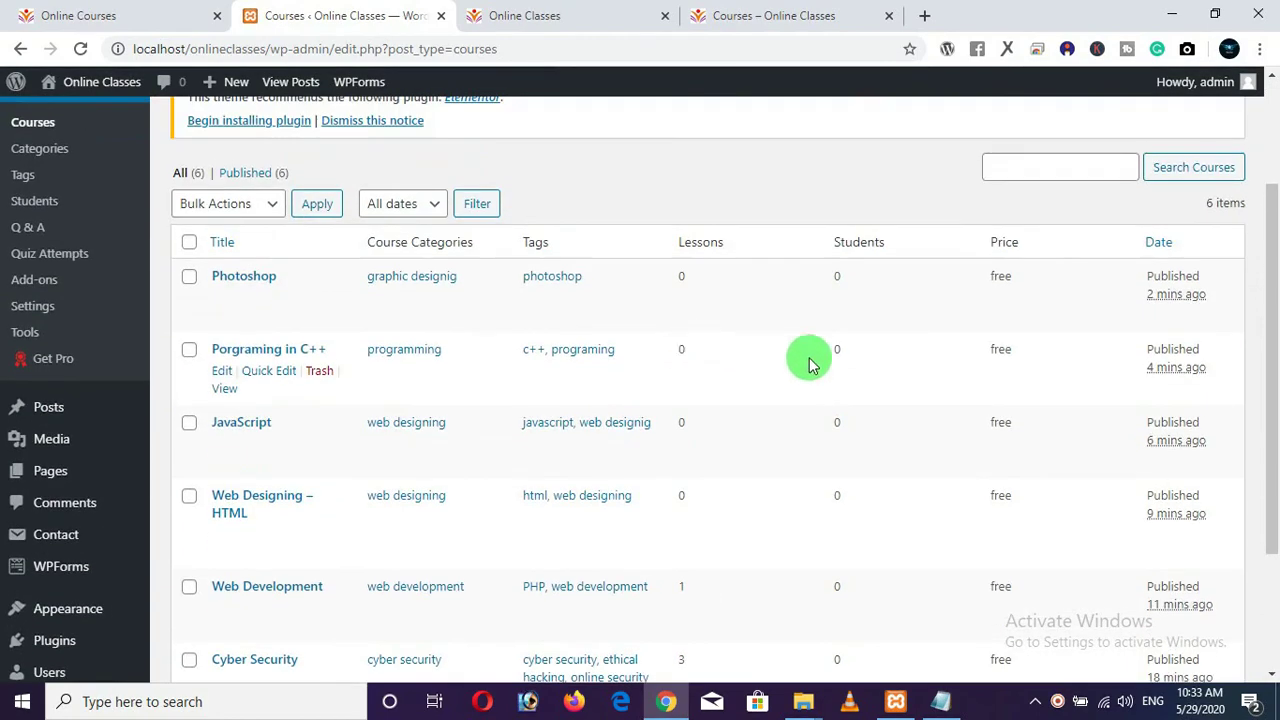
scroll(1050, 510, down, 1)
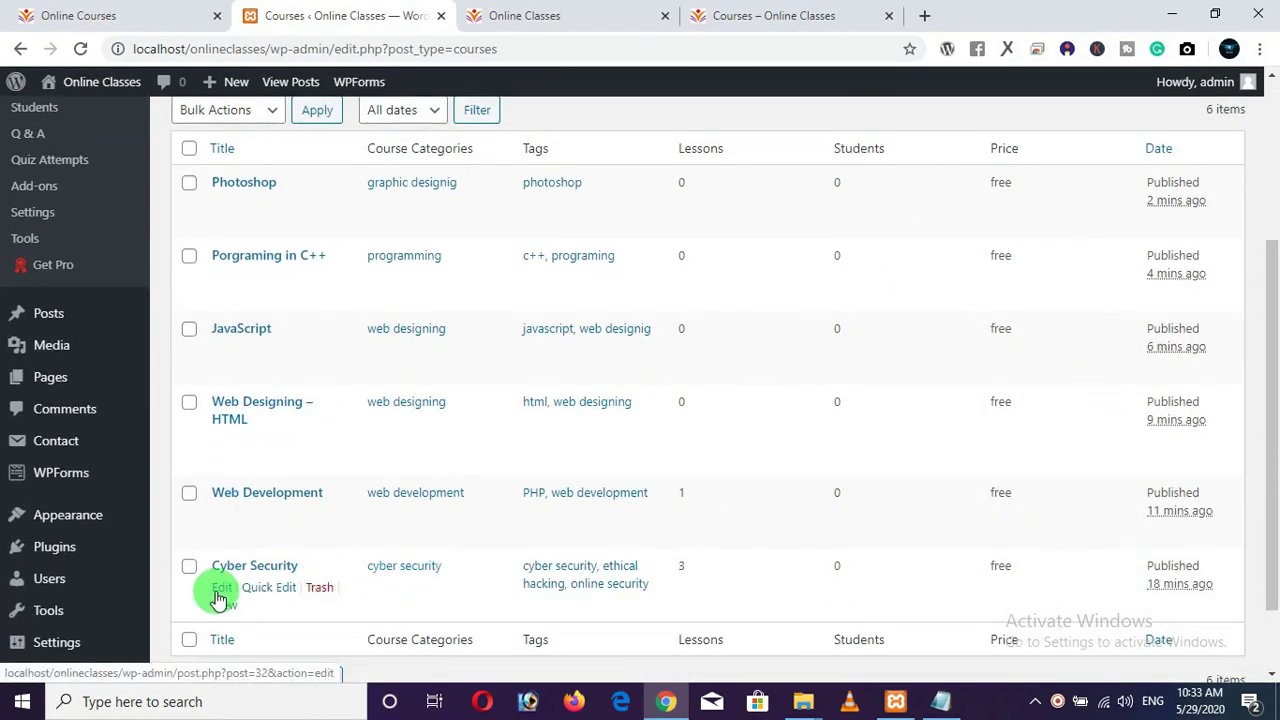
scroll(218, 597, up, 1)
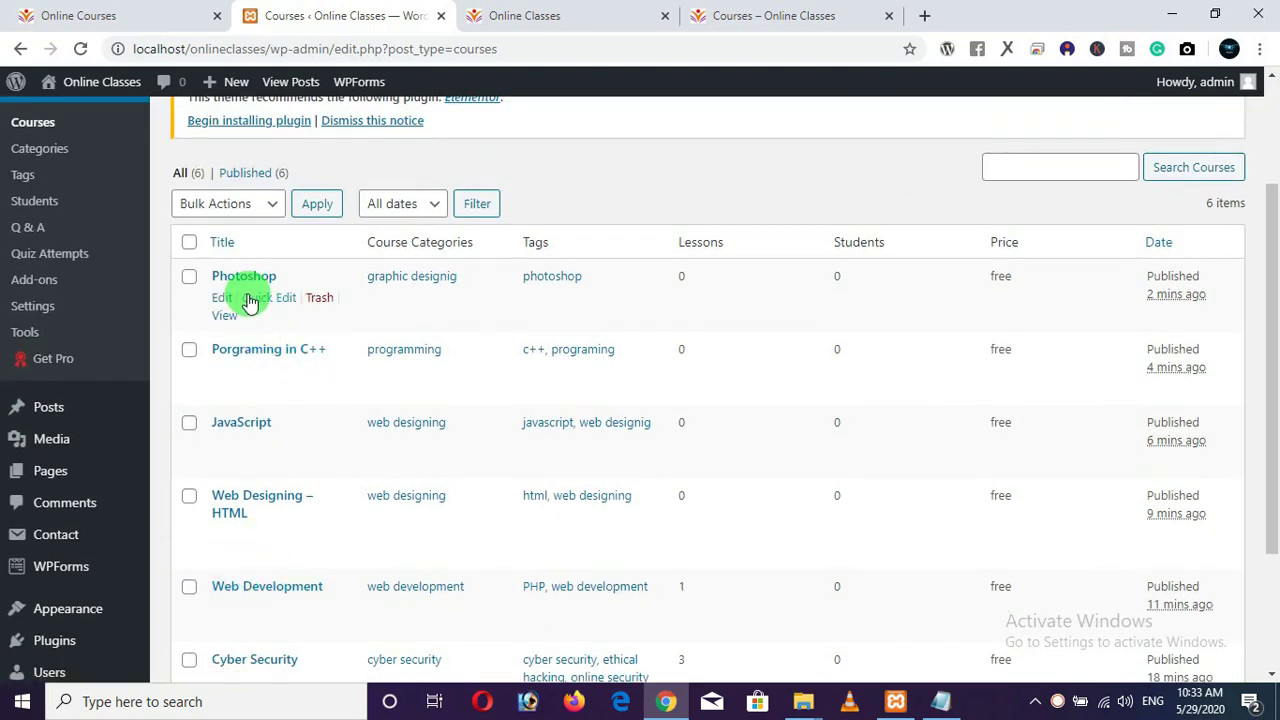
scroll(271, 389, up, 2)
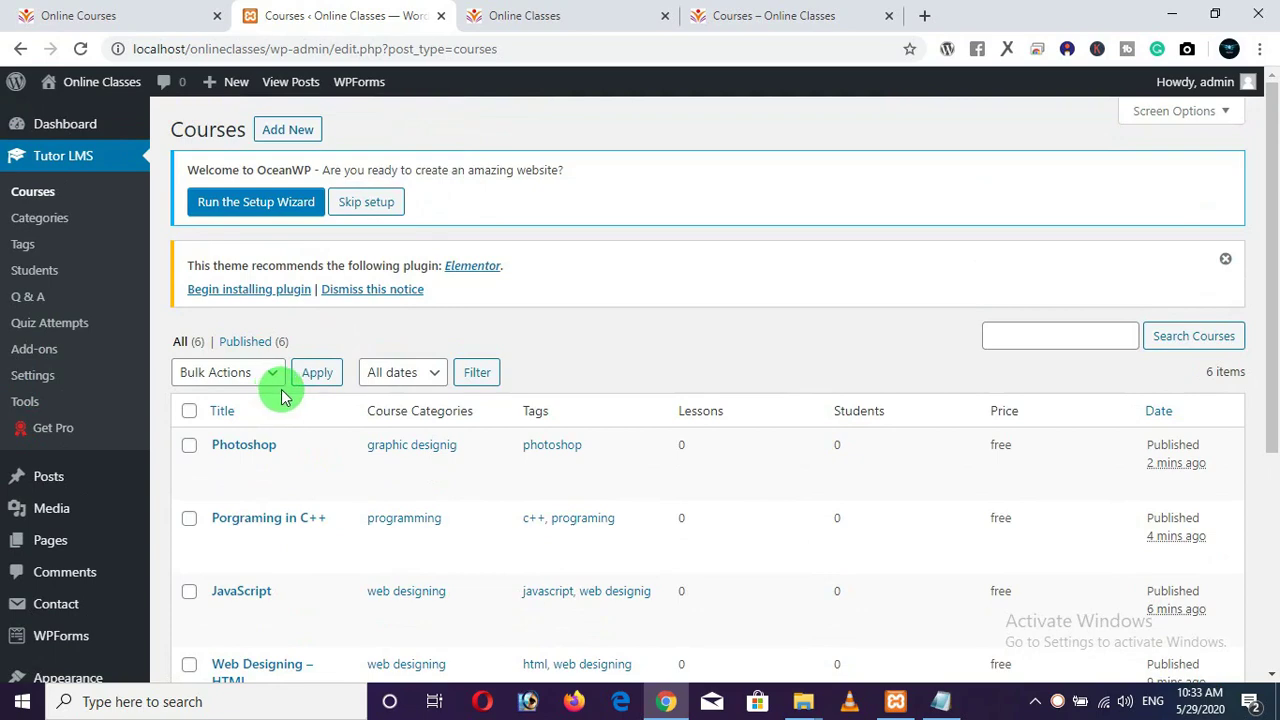
View the reference homepage's Our Top Courses grid with Photoshop, C++ Programming and JavaScript cards.
click(500, 16)
click(409, 16)
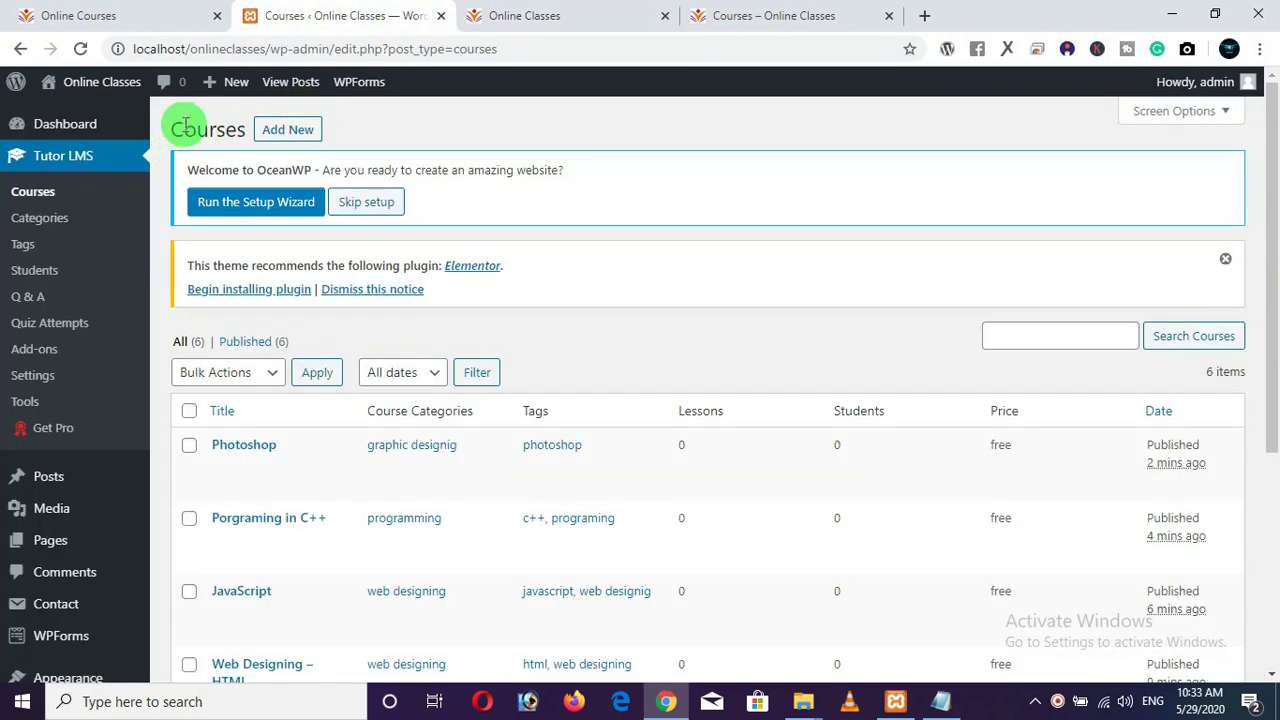
click(143, 16)
scroll(343, 480, down, 3)
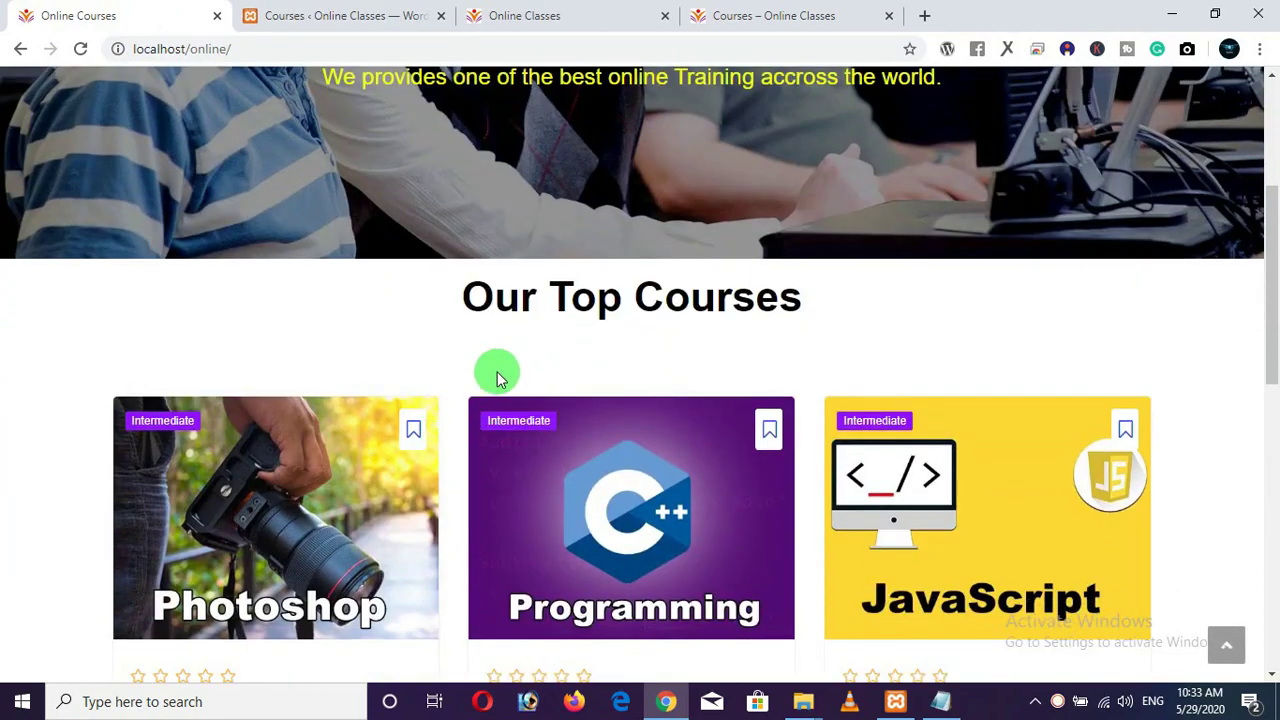
Open the homepage in WP Page Builder in a new tab beside the live homepage.
click(478, 16)
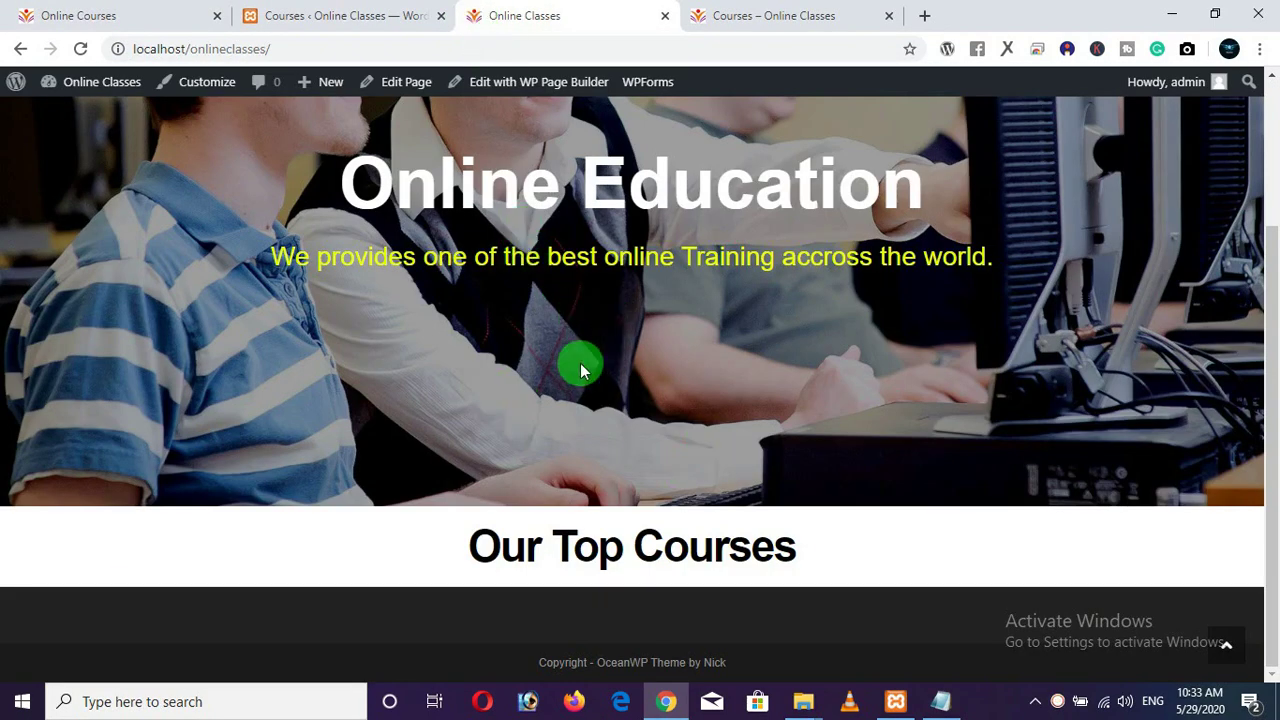
scroll(583, 365, up, 3)
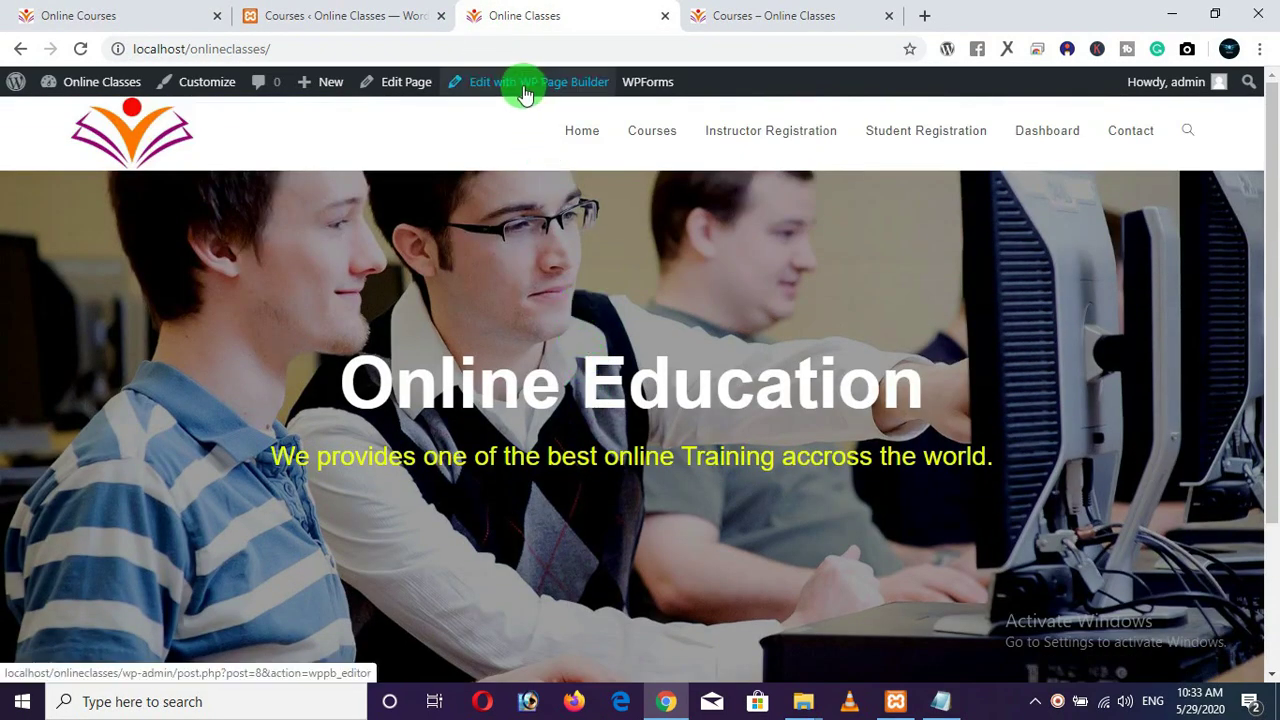
right_click(500, 84)
click(512, 97)
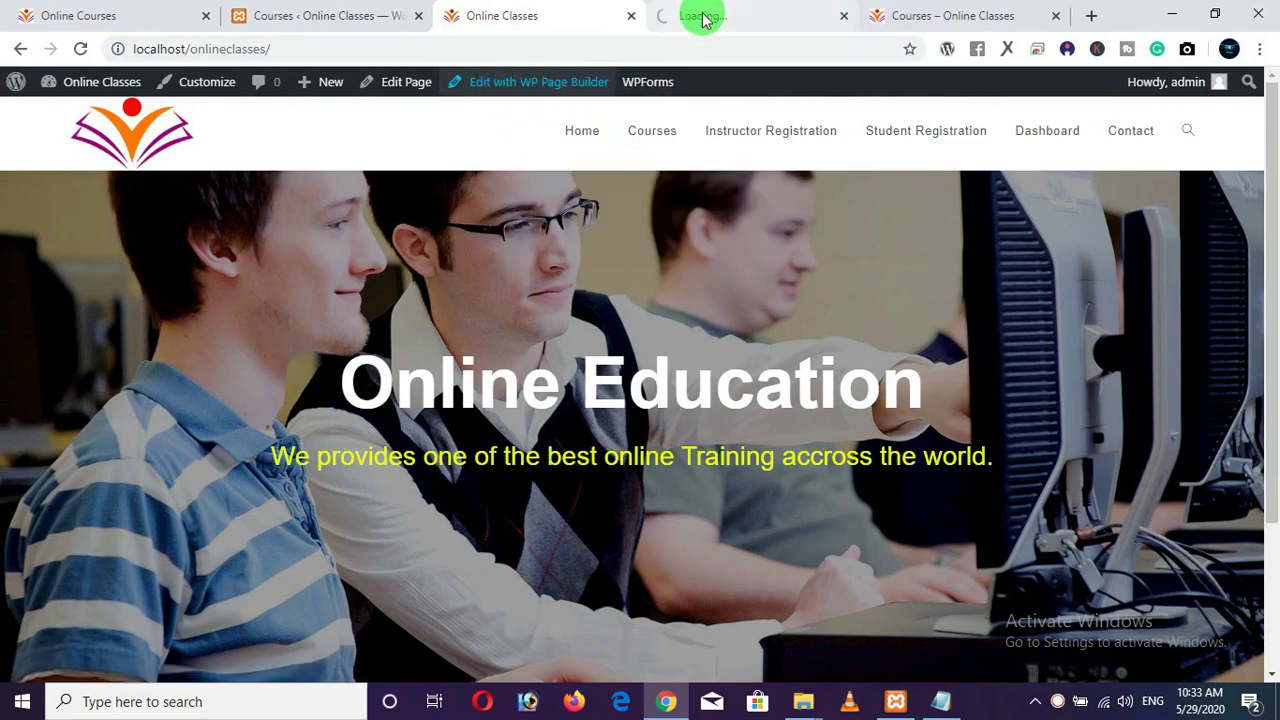
drag(703, 18, 523, 15)
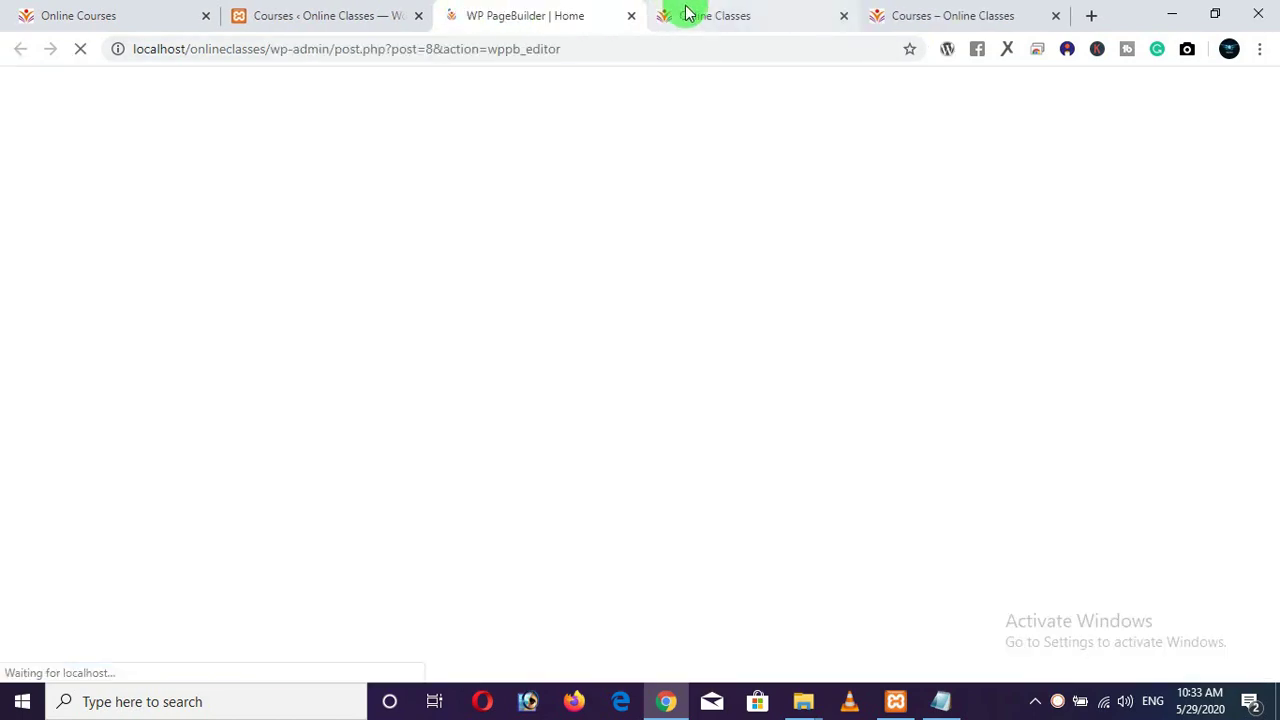
click(686, 12)
scroll(573, 242, down, 3)
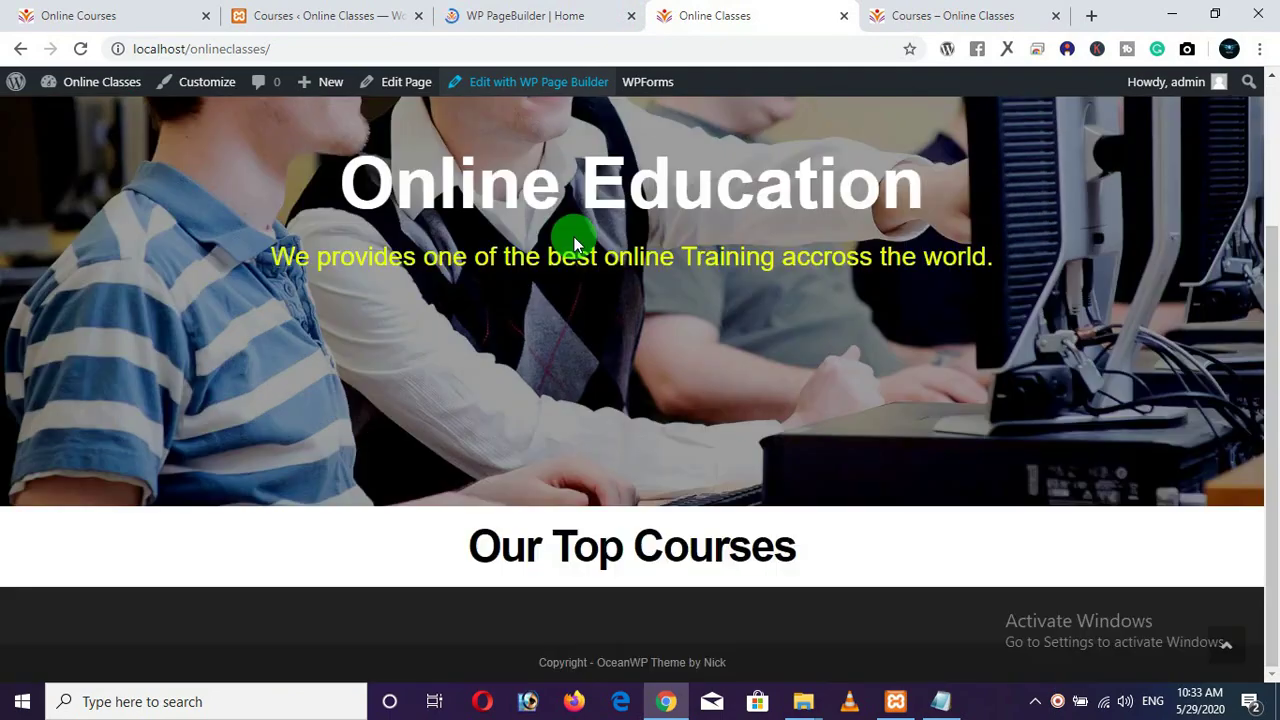
scroll(573, 242, up, 3)
click(545, 20)
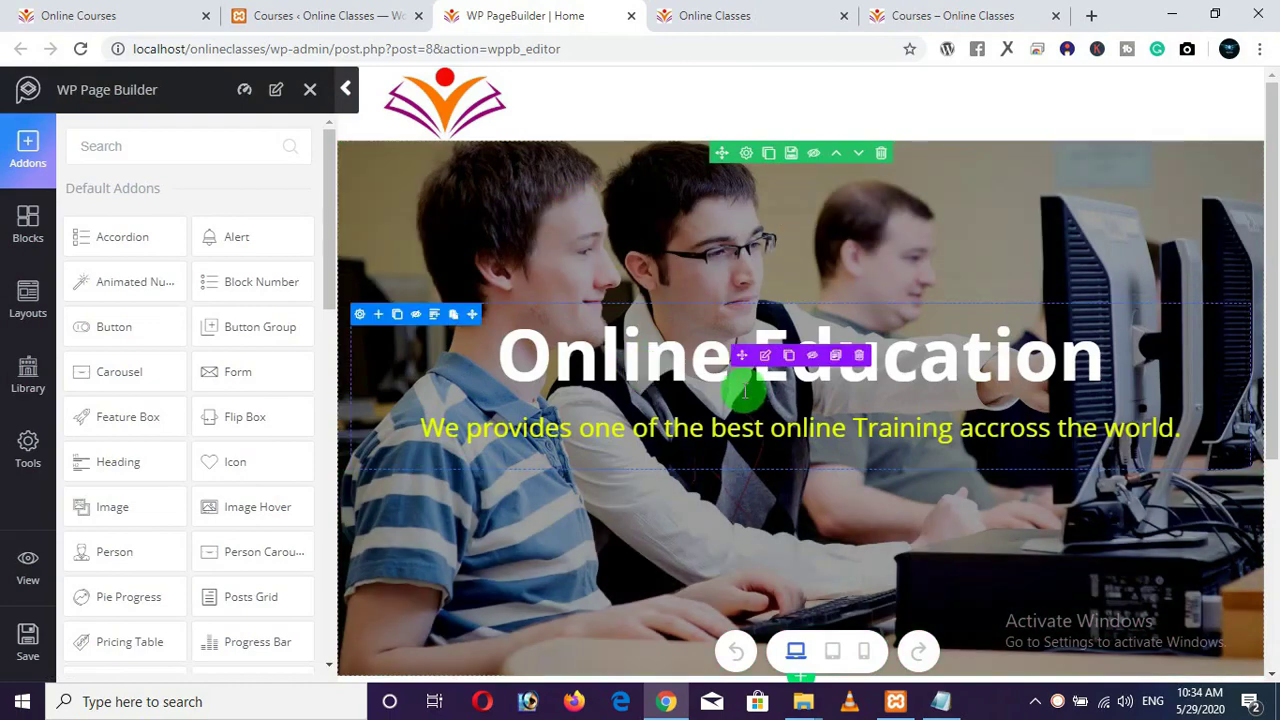
scroll(744, 384, down, 3)
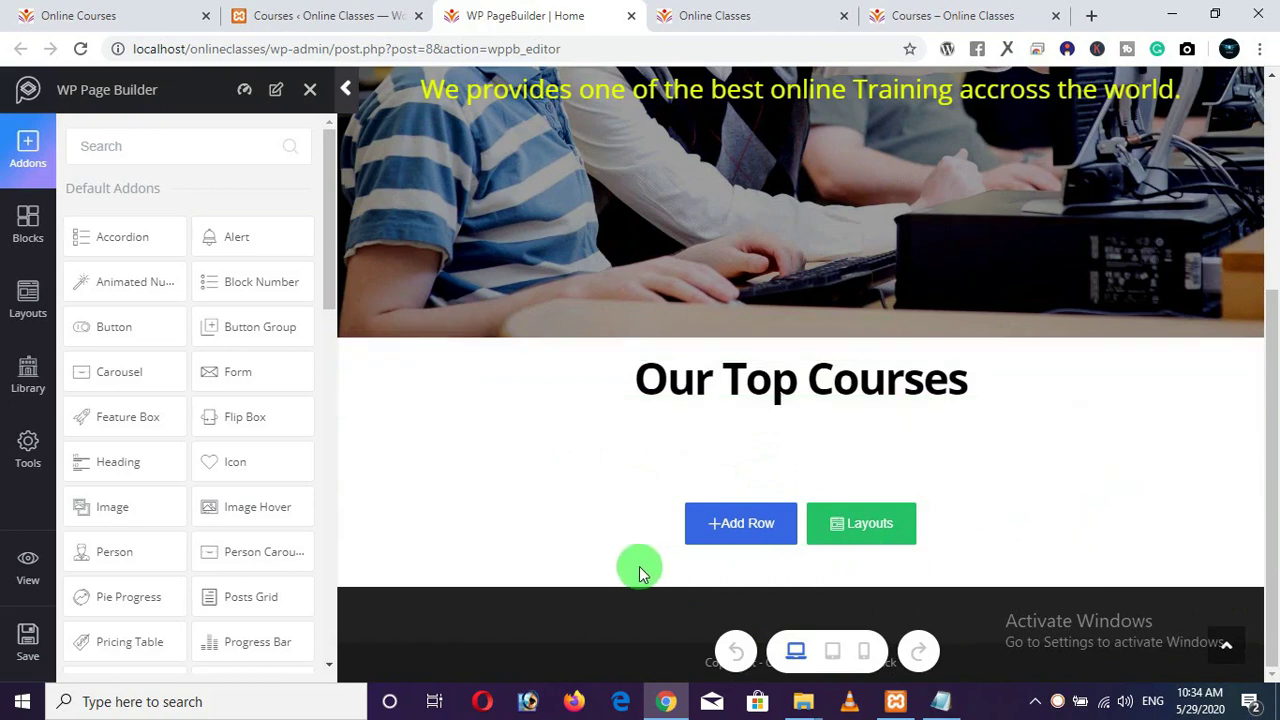
Add a single-column row under Our Top Courses holding a Text Block, with its sample text deleted.
click(730, 530)
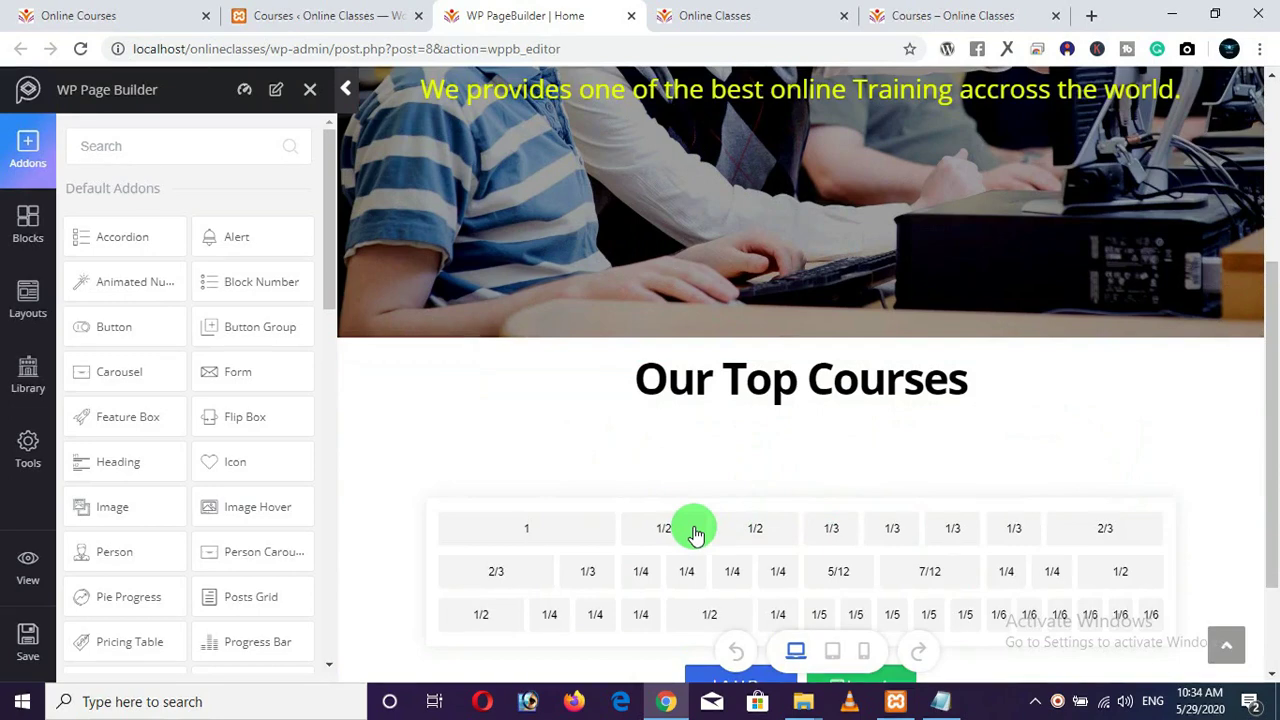
click(527, 537)
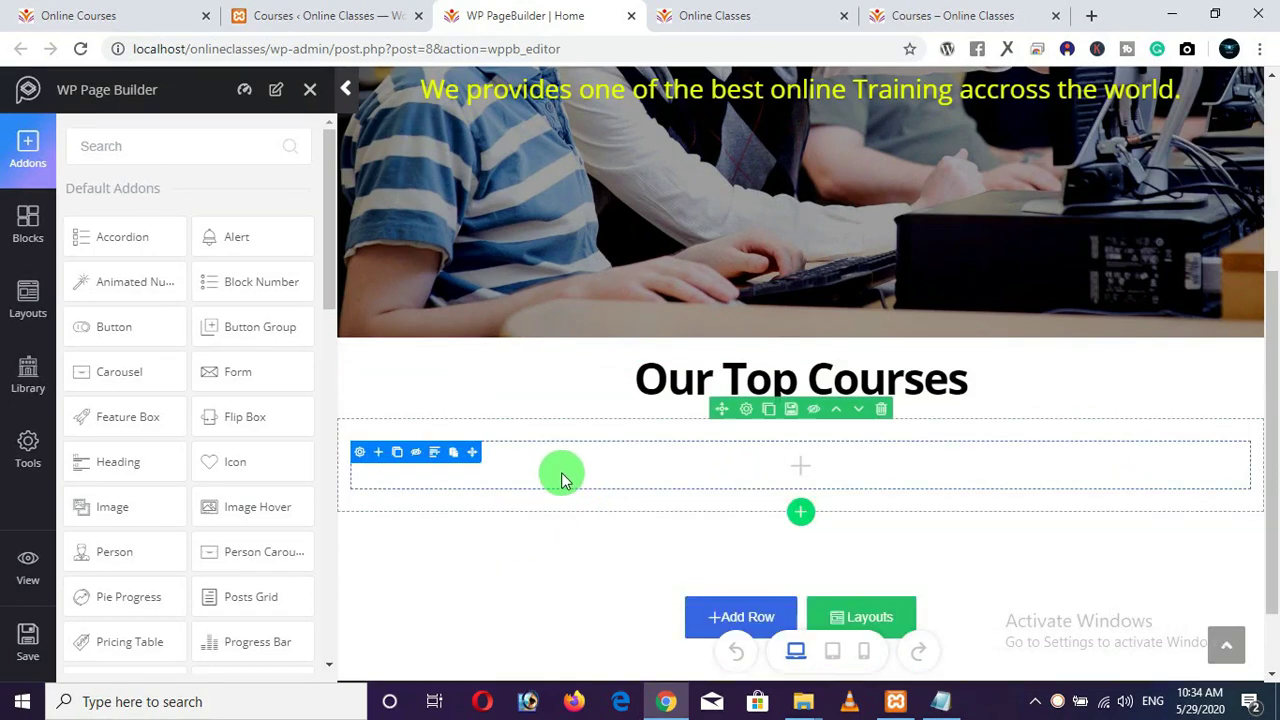
scroll(172, 433, down, 5)
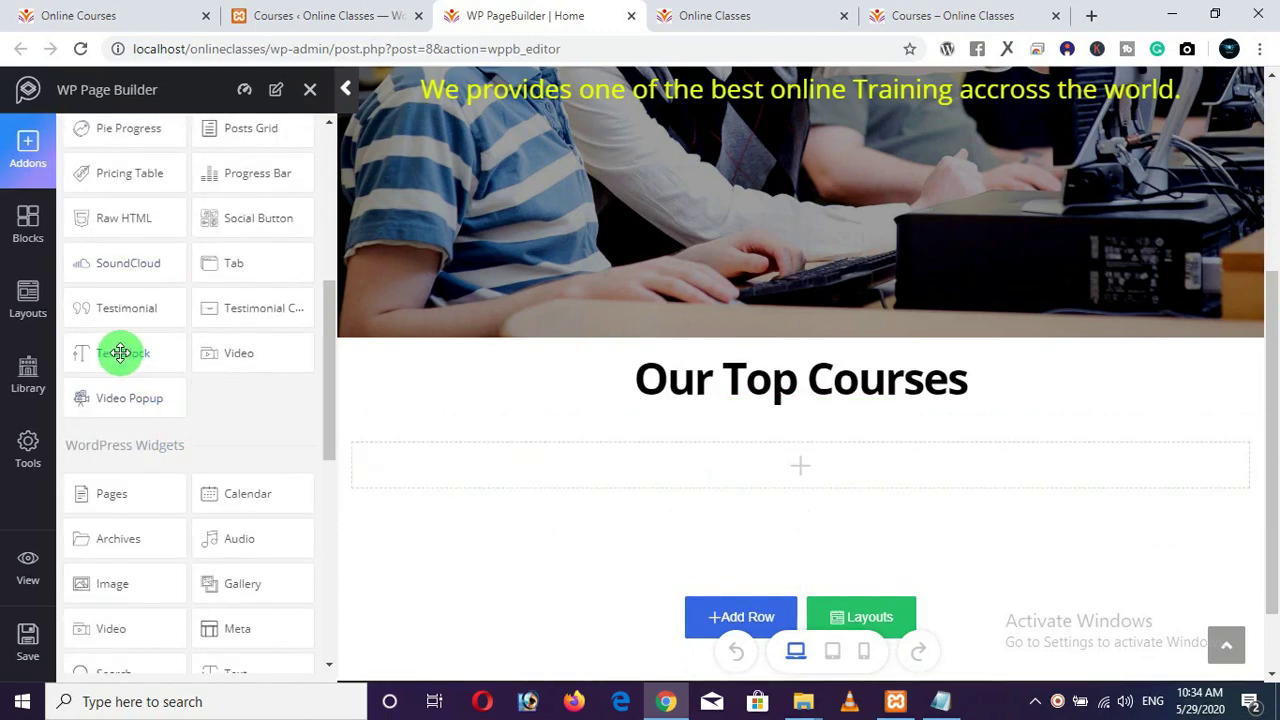
drag(120, 353, 509, 457)
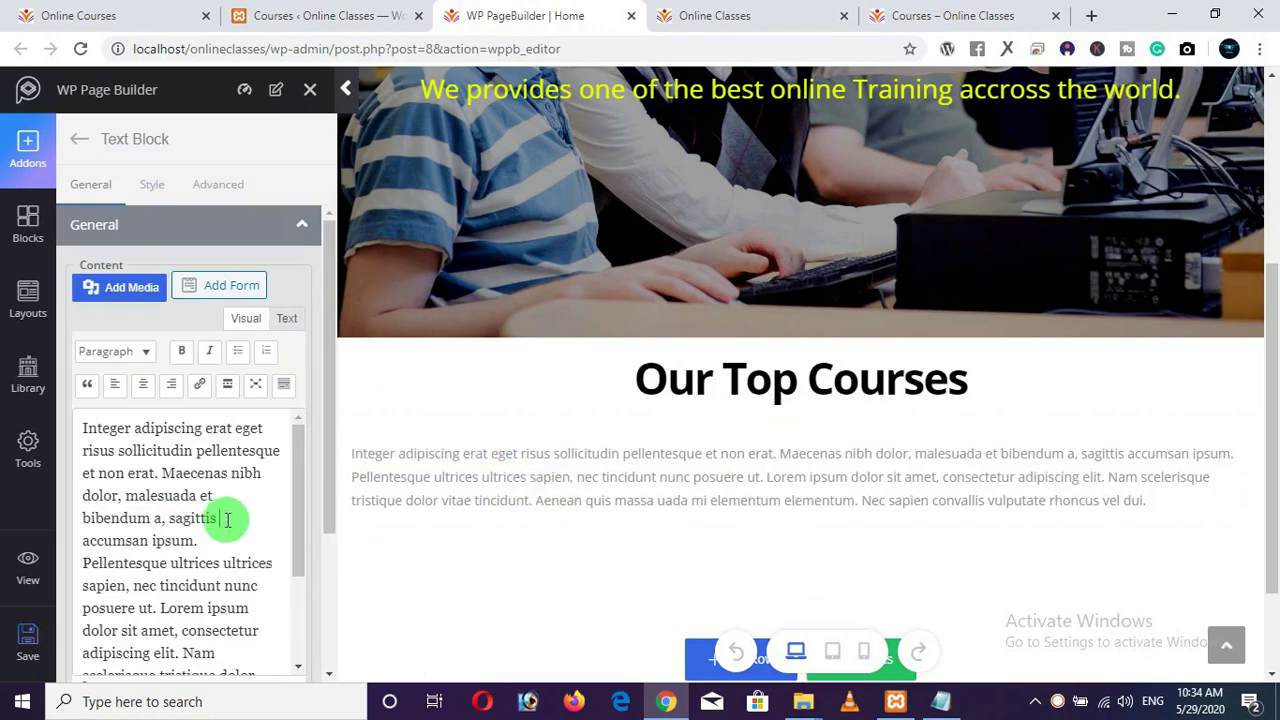
key(ctrl+a)
key(BackSpace)
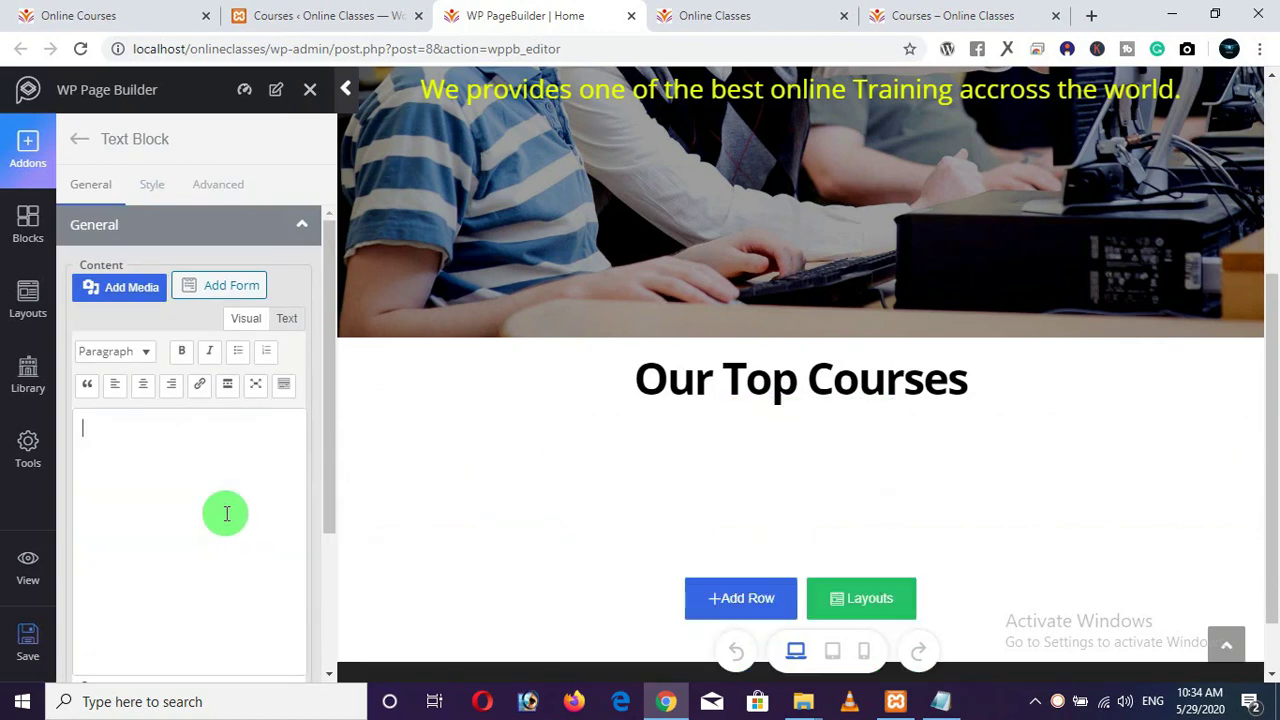
Copy the [tutor_course count="3"] shortcode line from the links Notepad file.
click(940, 701)
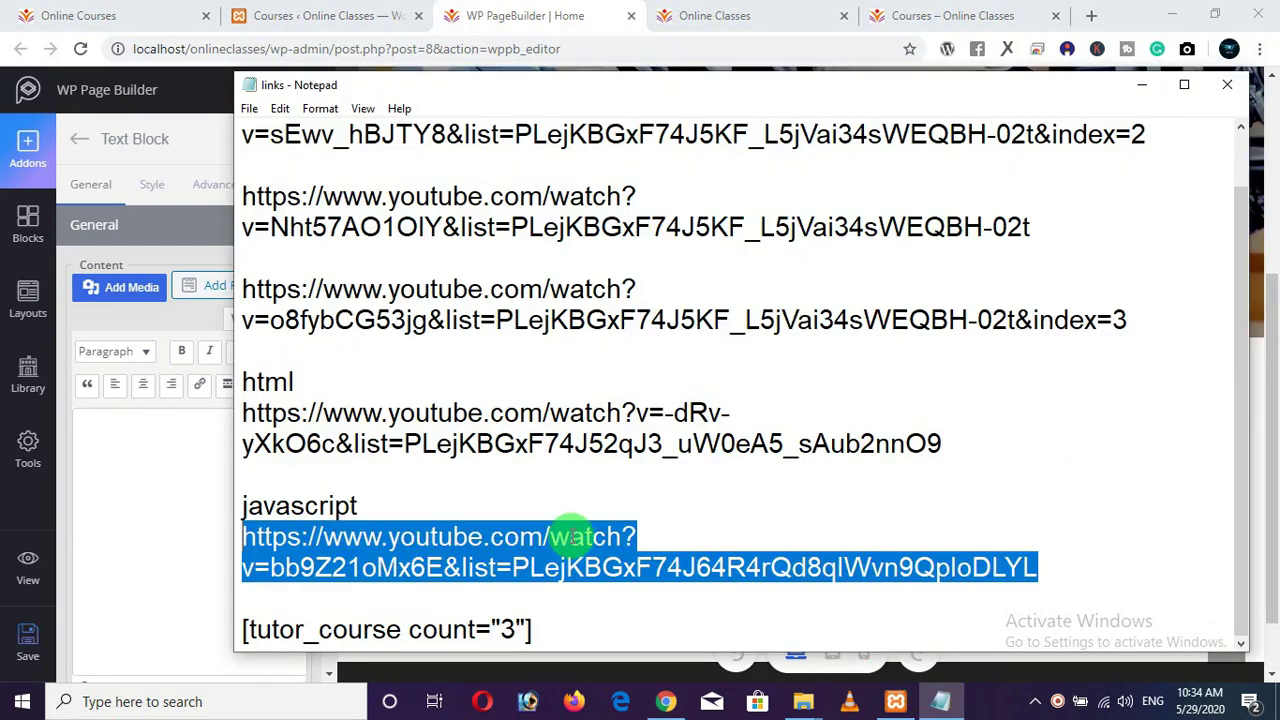
click(546, 631)
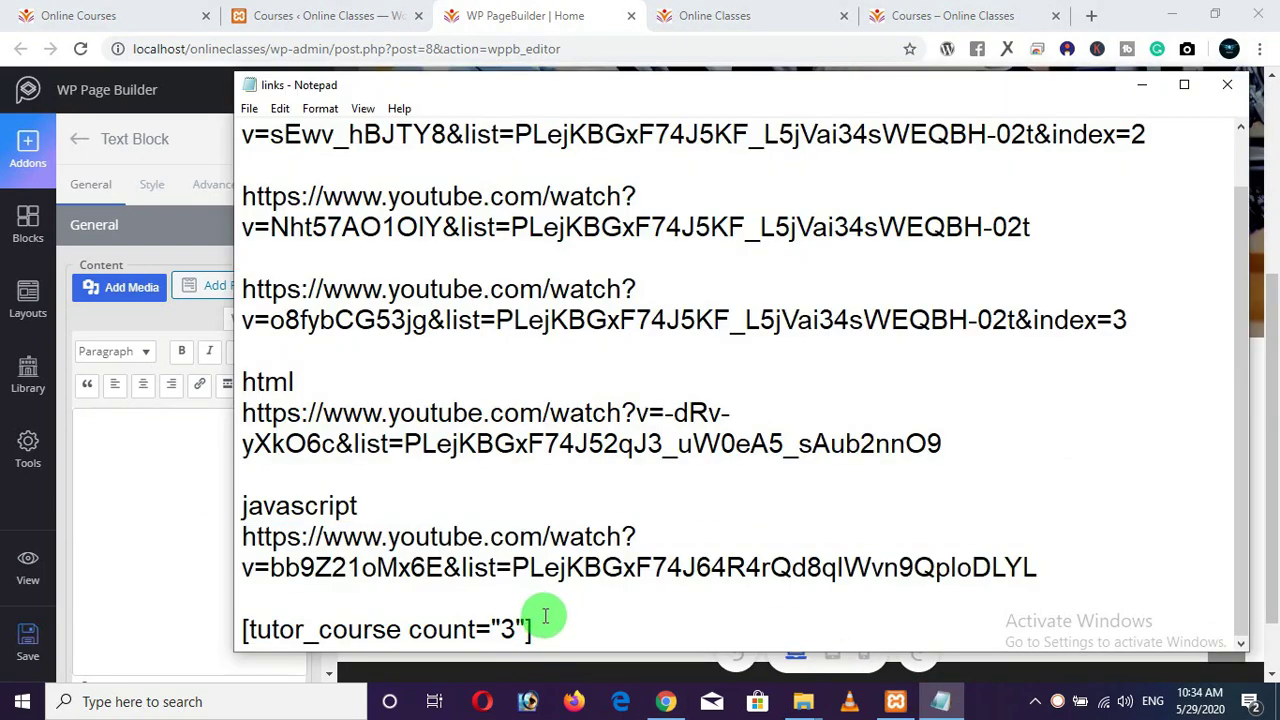
drag(546, 628, 230, 626)
key(ctrl+c)
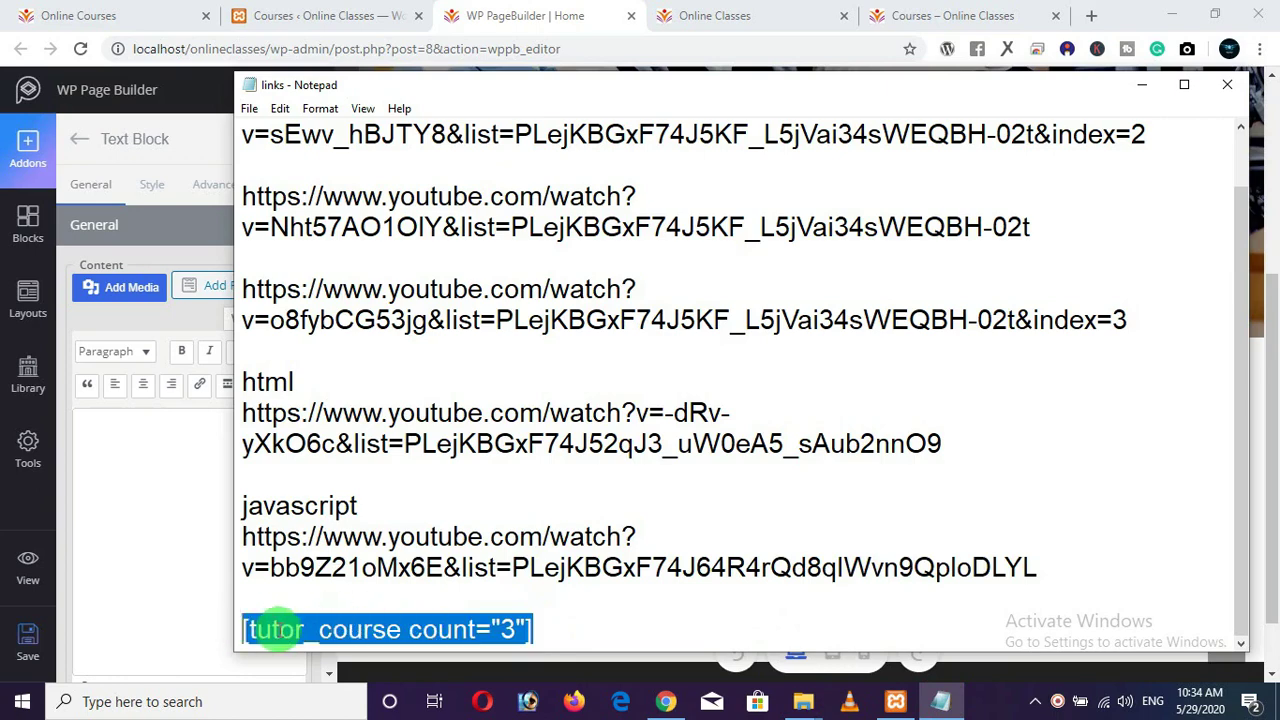
right_click(280, 628)
click(340, 404)
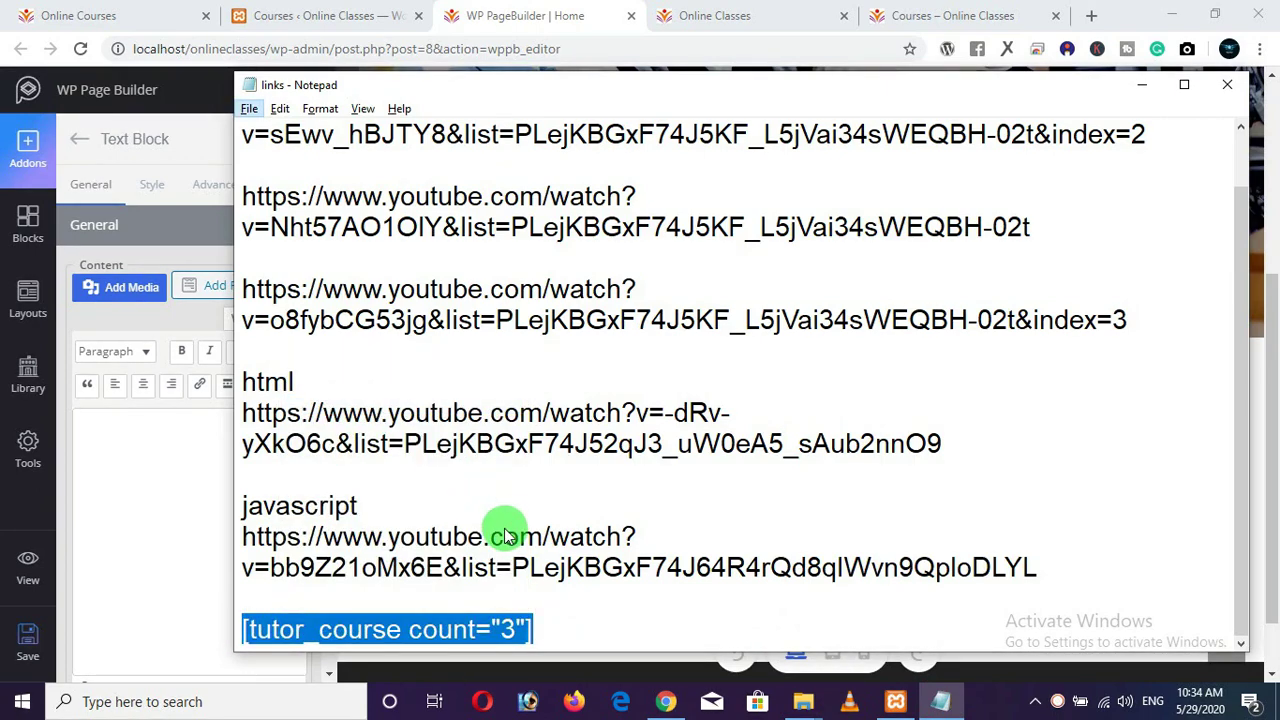
Add a blank line after the shortcode in the links file, then return to the page builder.
click(777, 481)
scroll(752, 490, up, 9)
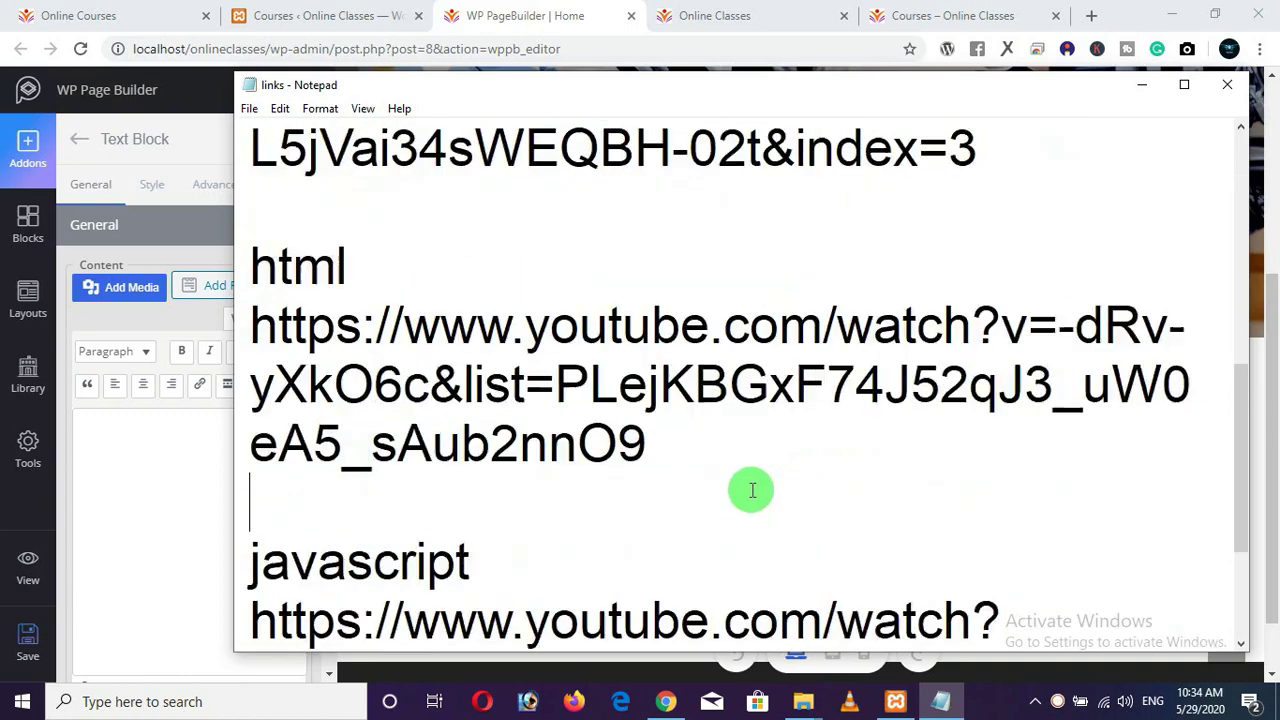
scroll(752, 490, down, 2)
drag(826, 636, 258, 628)
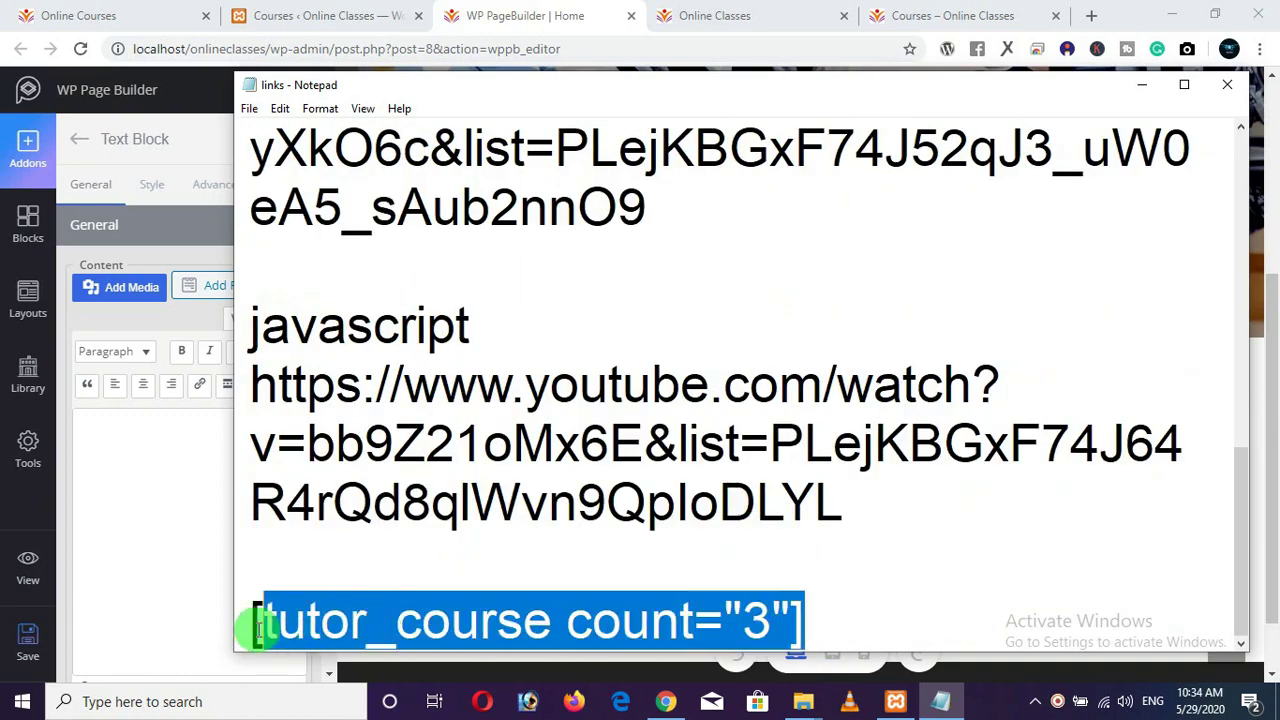
click(852, 634)
key(Return)
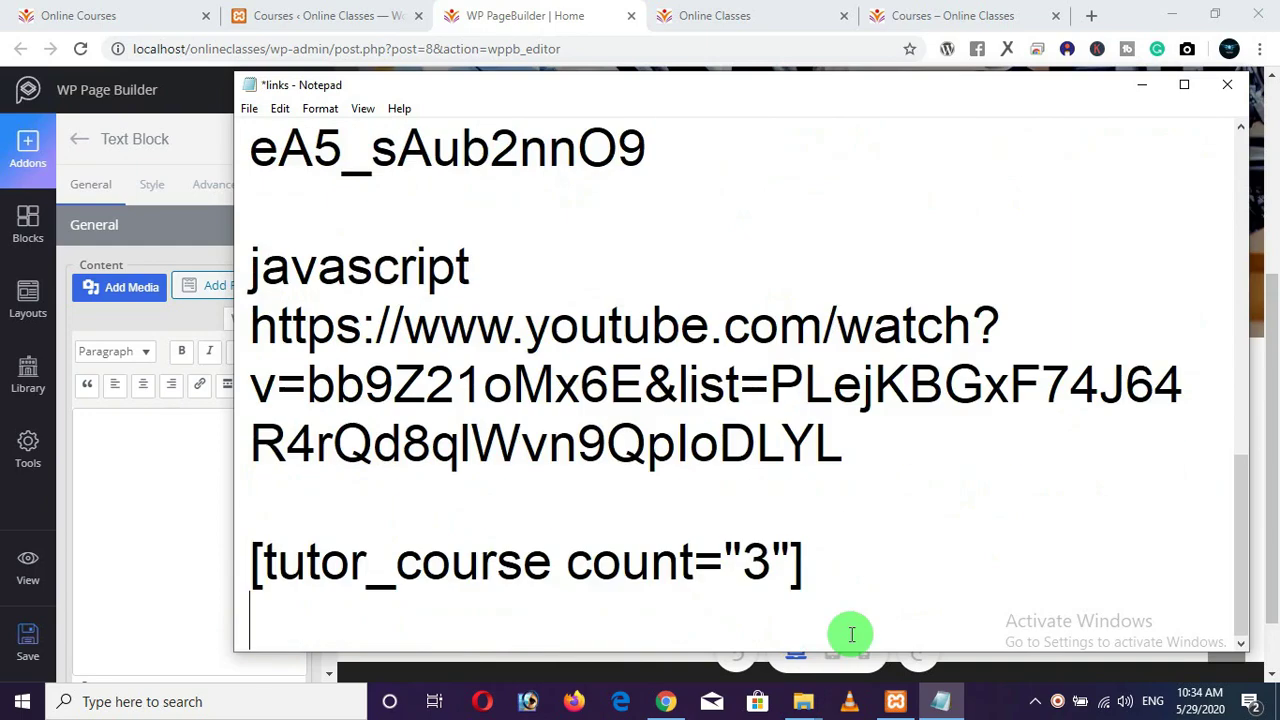
drag(846, 589, 255, 572)
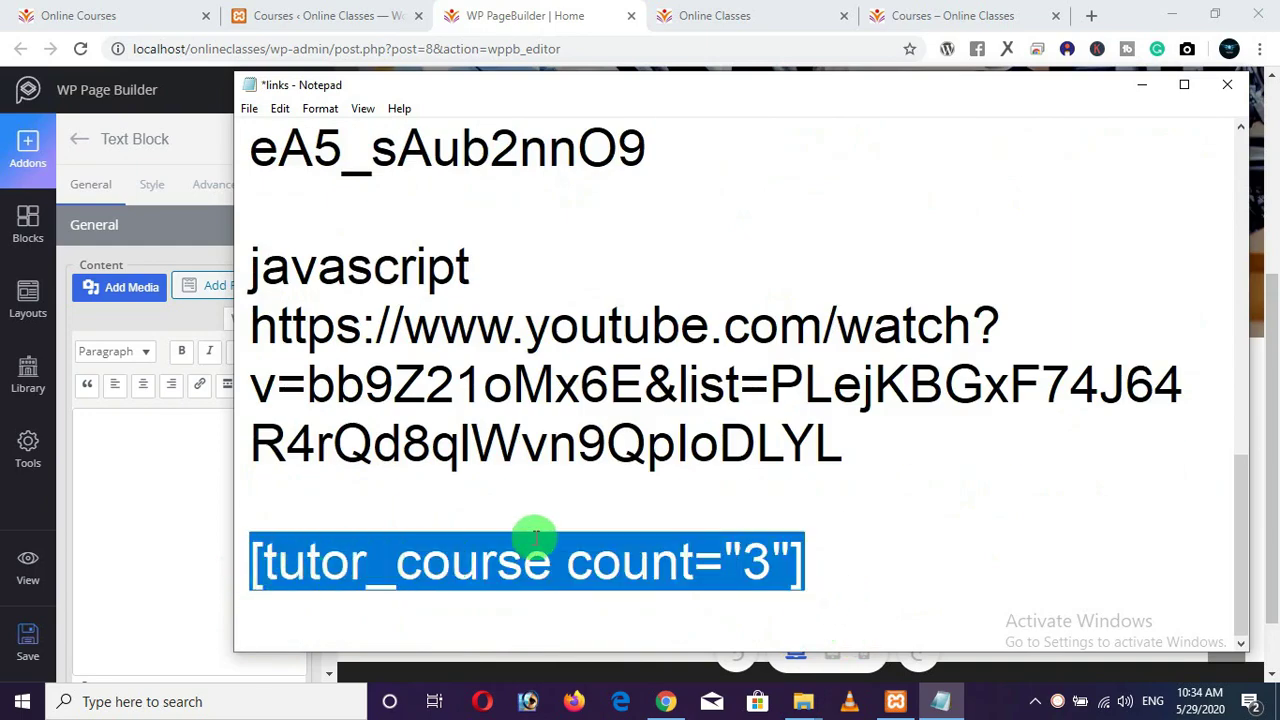
ctrl+scroll(520, 536, down, 3)
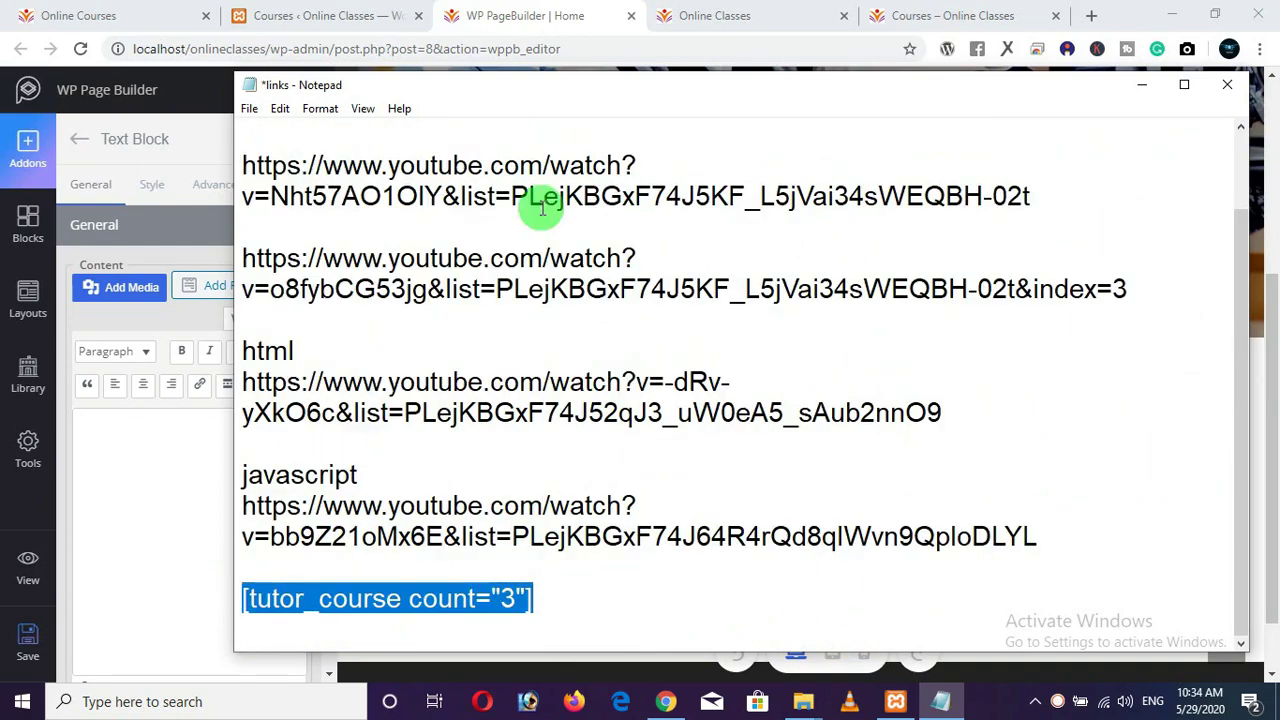
click(498, 18)
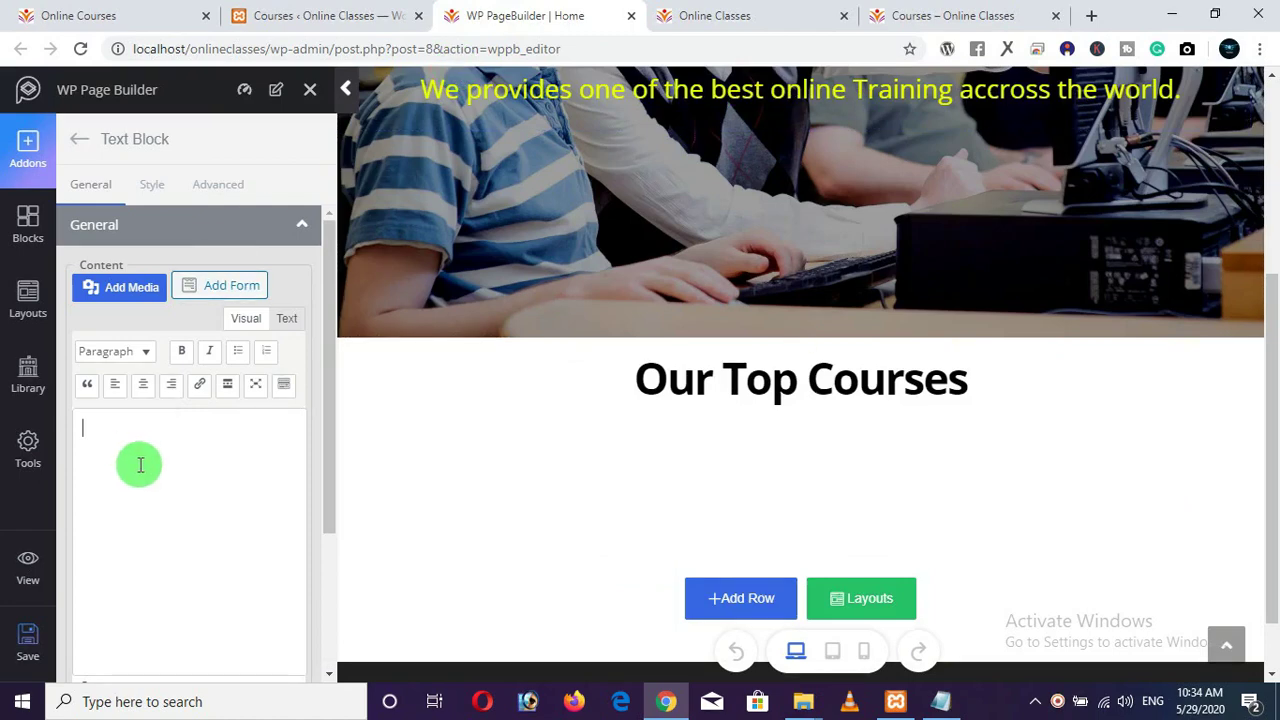
Paste [tutor_course count="3"] into the Text Block and save the page.
key(ctrl+v)
mouse_move(534, 457)
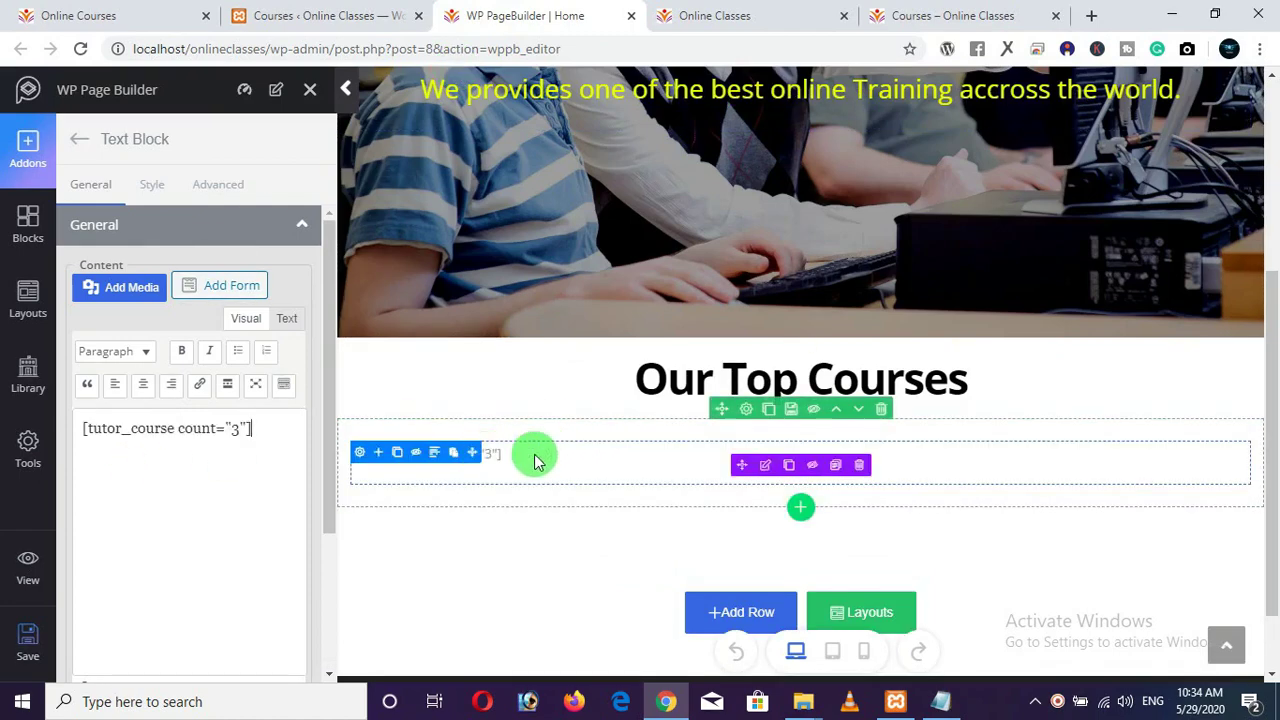
click(22, 636)
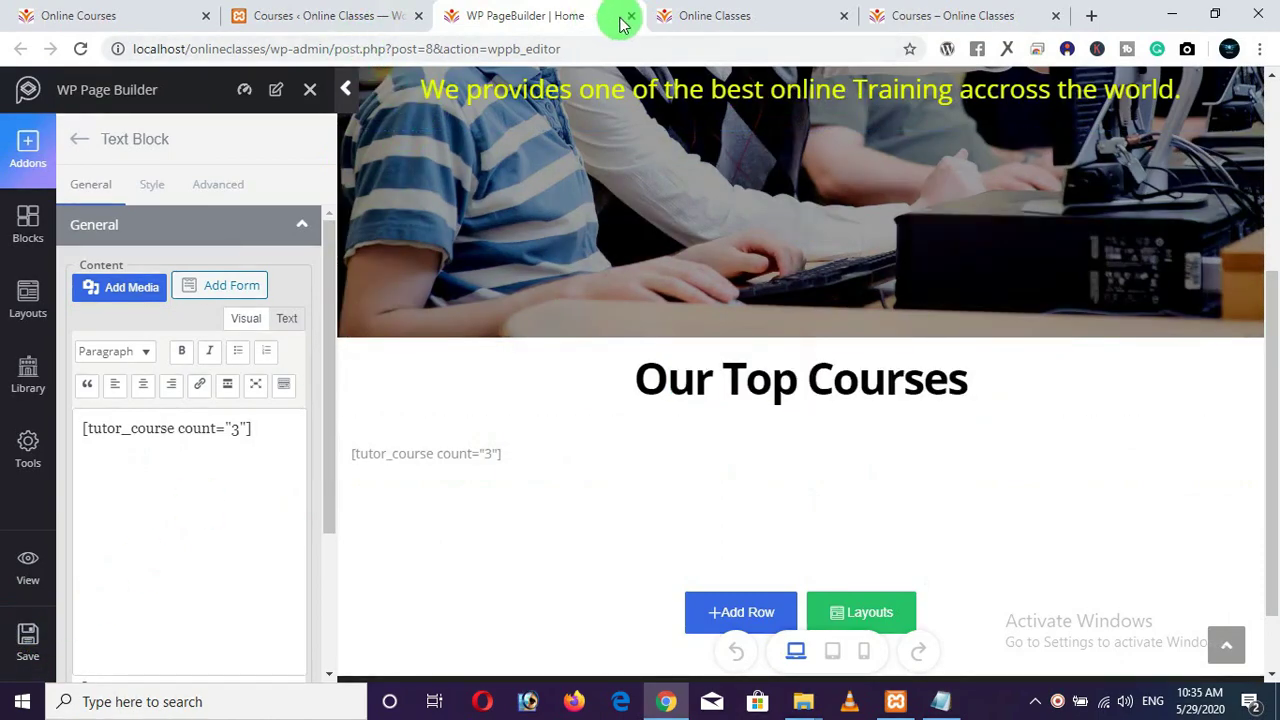
click(718, 22)
Check the live homepage's three course cards: Photoshop, Porgraming in C++ and JavaScript.
scroll(618, 265, down, 3)
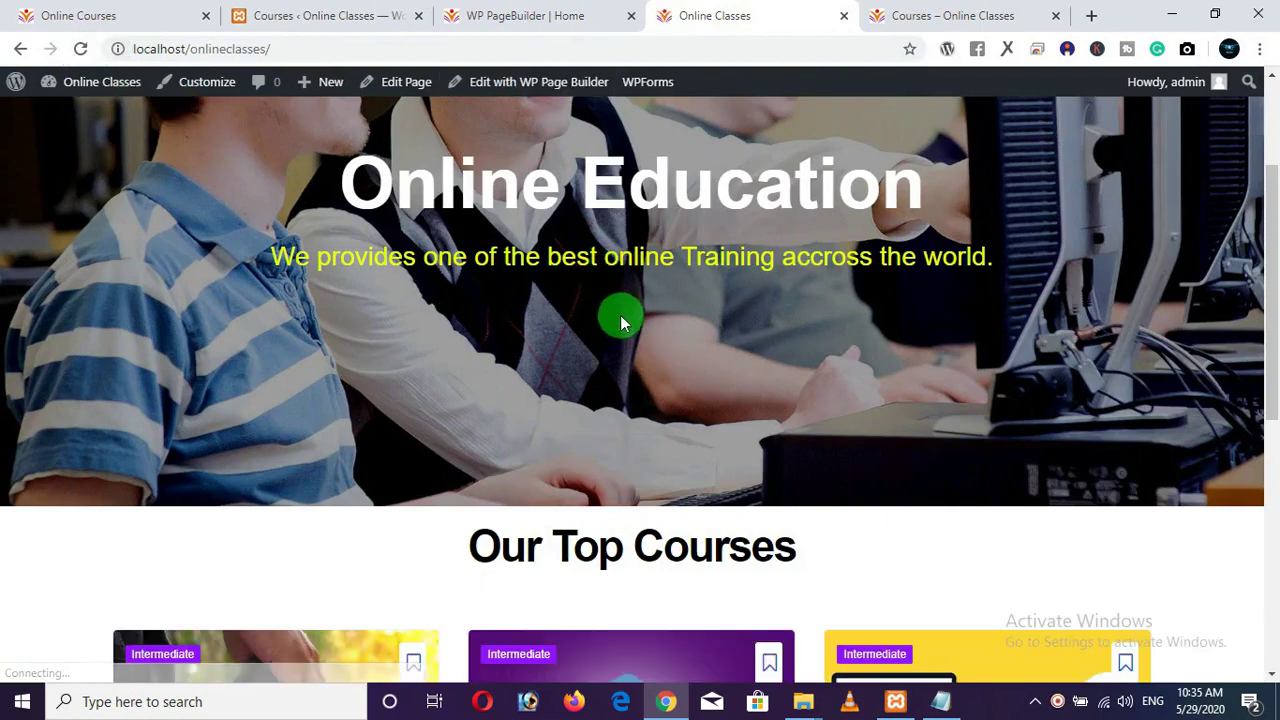
scroll(620, 316, down, 5)
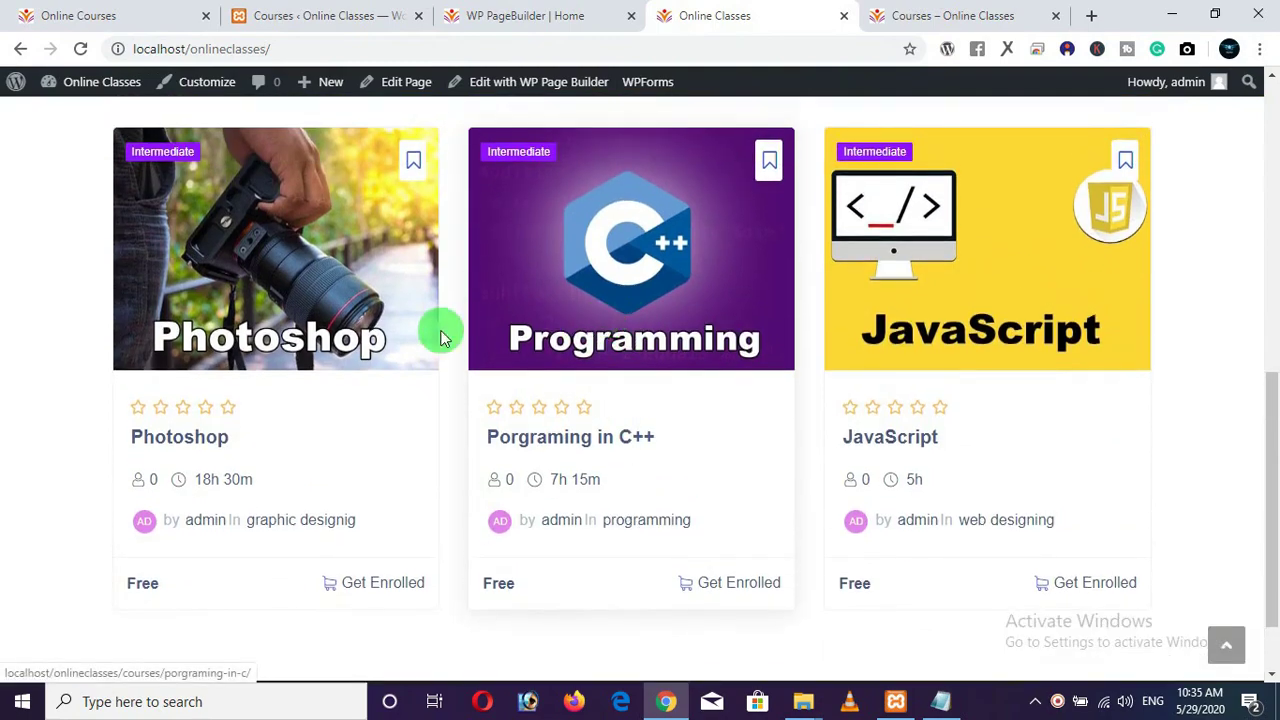
scroll(1071, 240, up, 5)
scroll(1071, 240, up, 3)
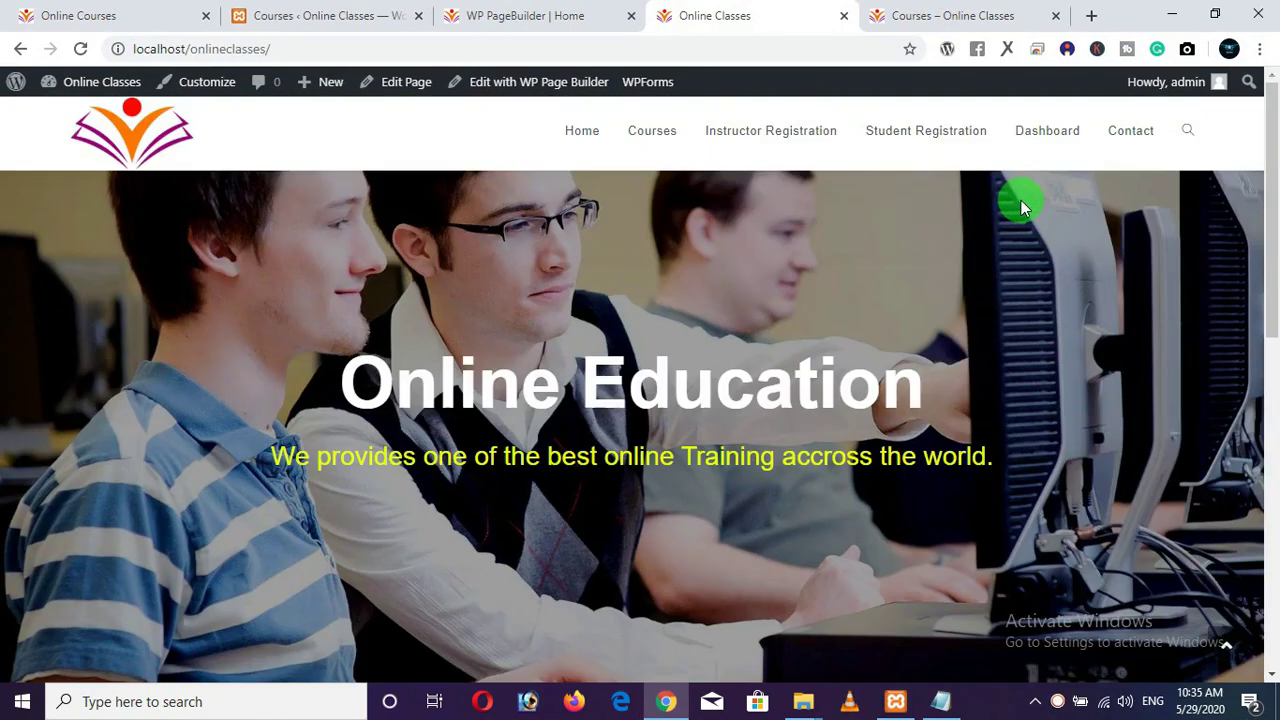
scroll(674, 303, down, 8)
scroll(491, 303, up, 2)
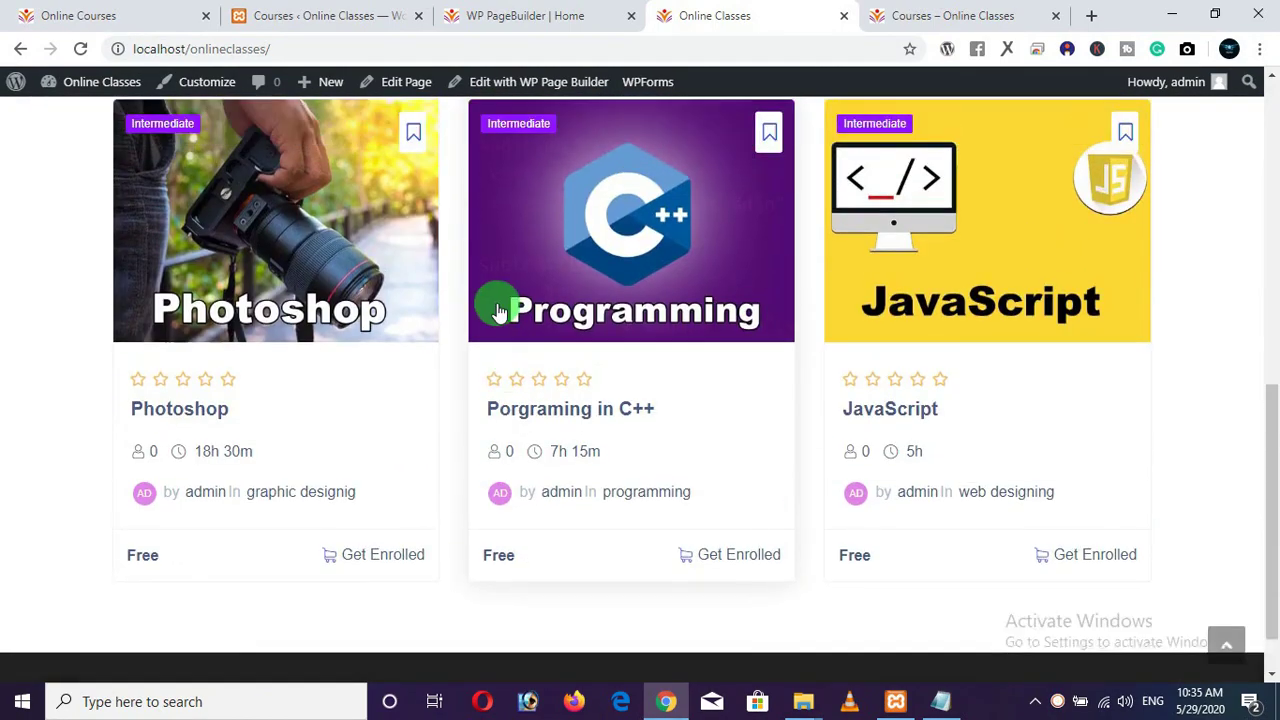
scroll(471, 316, down, 2)
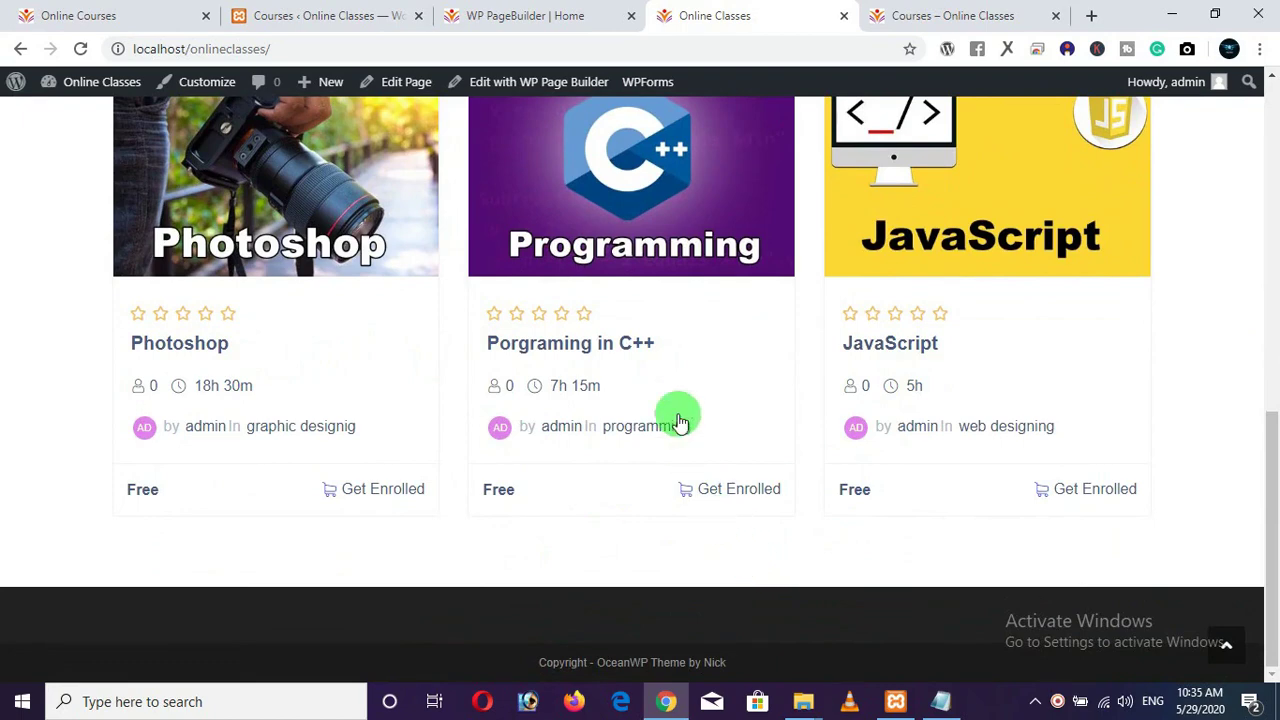
click(500, 17)
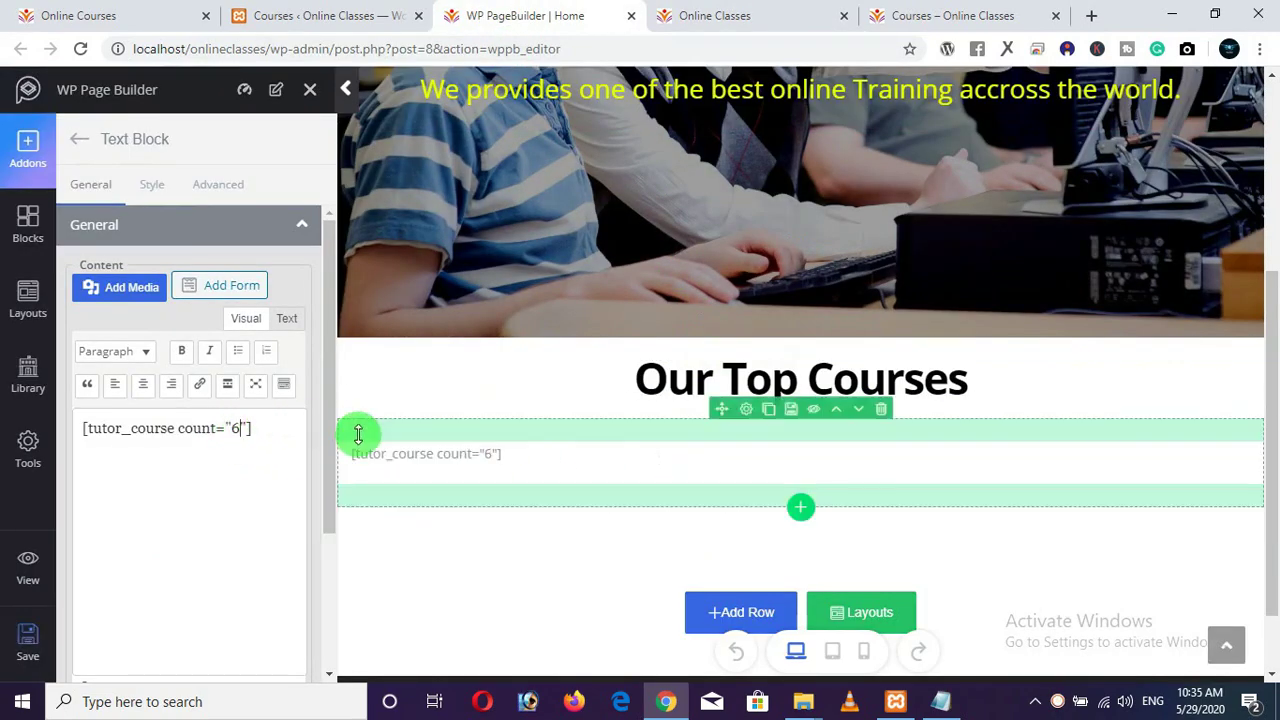
Save the count="6" shortcode and reload the homepage to show a second row of course cards.
click(18, 645)
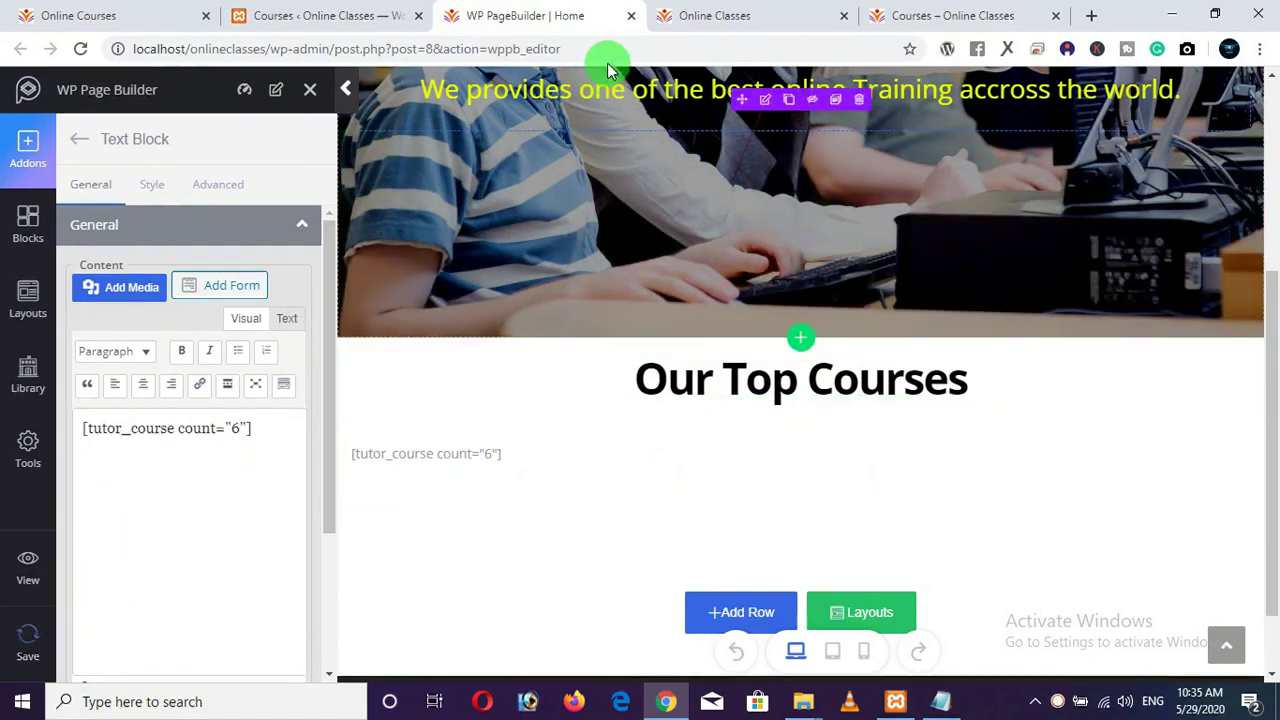
click(700, 15)
click(81, 52)
click(181, 231)
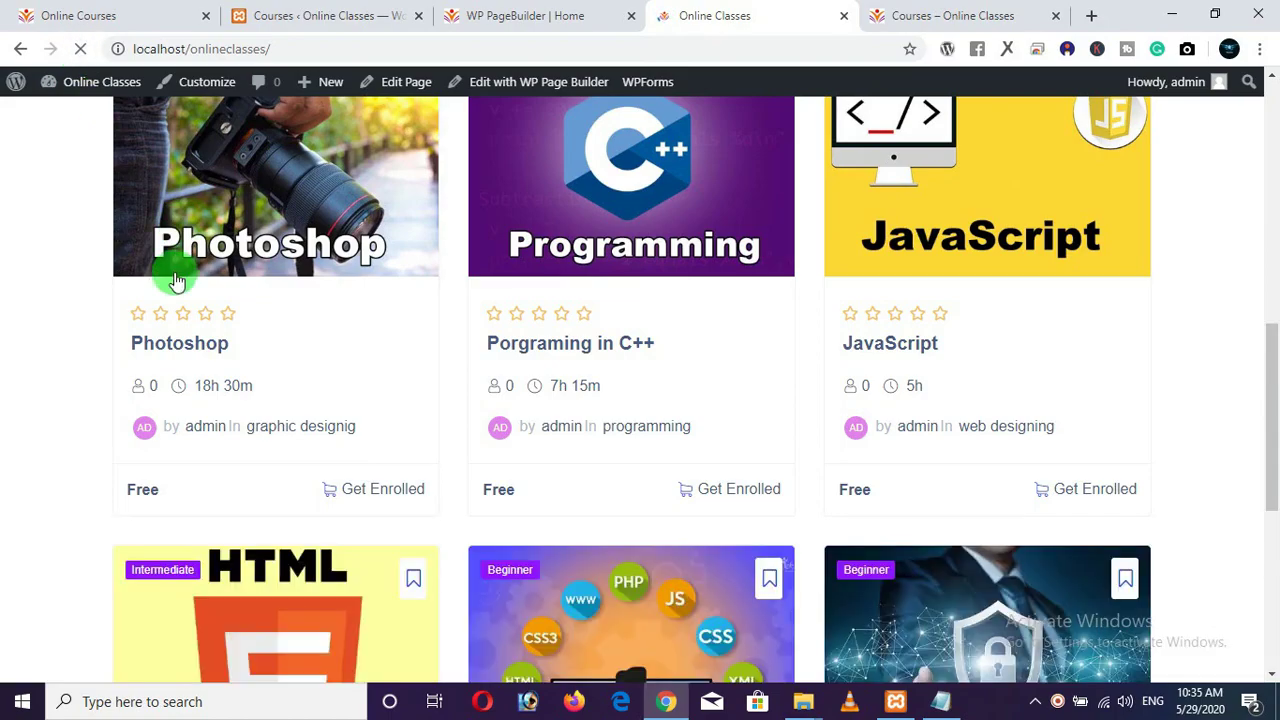
scroll(134, 300, down, 3)
scroll(60, 285, down, 3)
scroll(86, 306, up, 10)
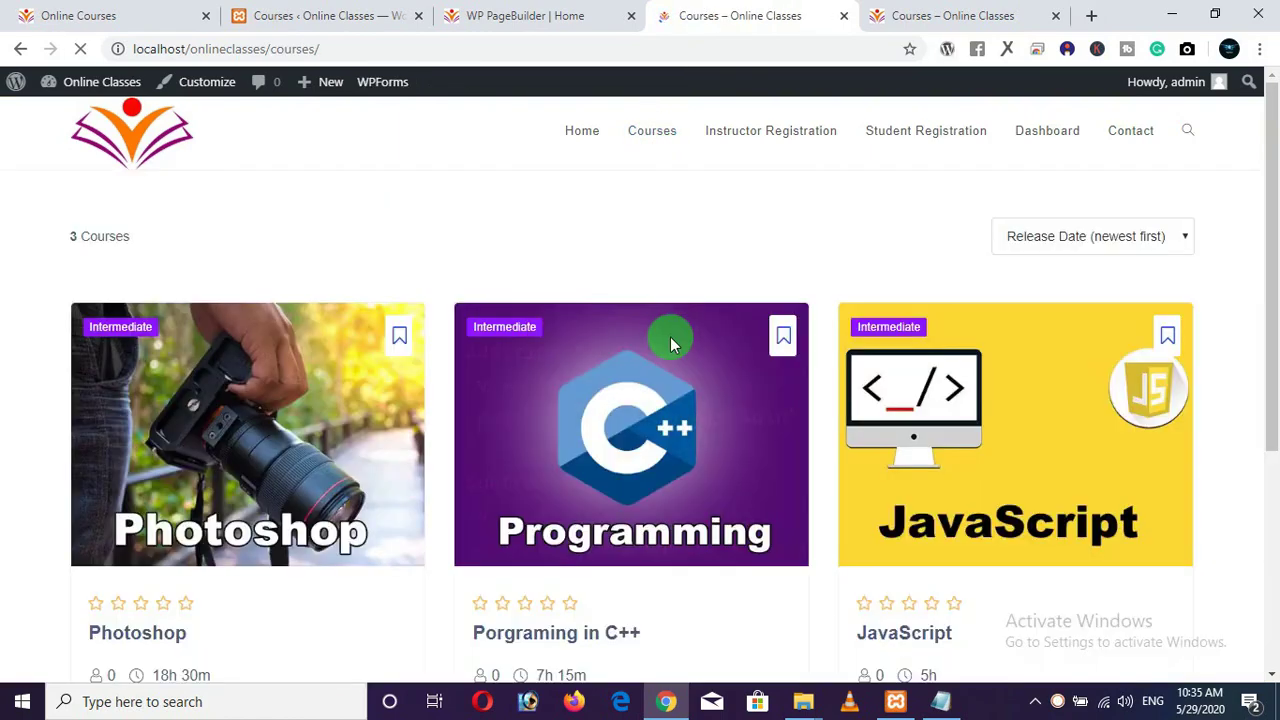
scroll(655, 370, down, 2)
scroll(660, 362, down, 2)
scroll(663, 343, up, 5)
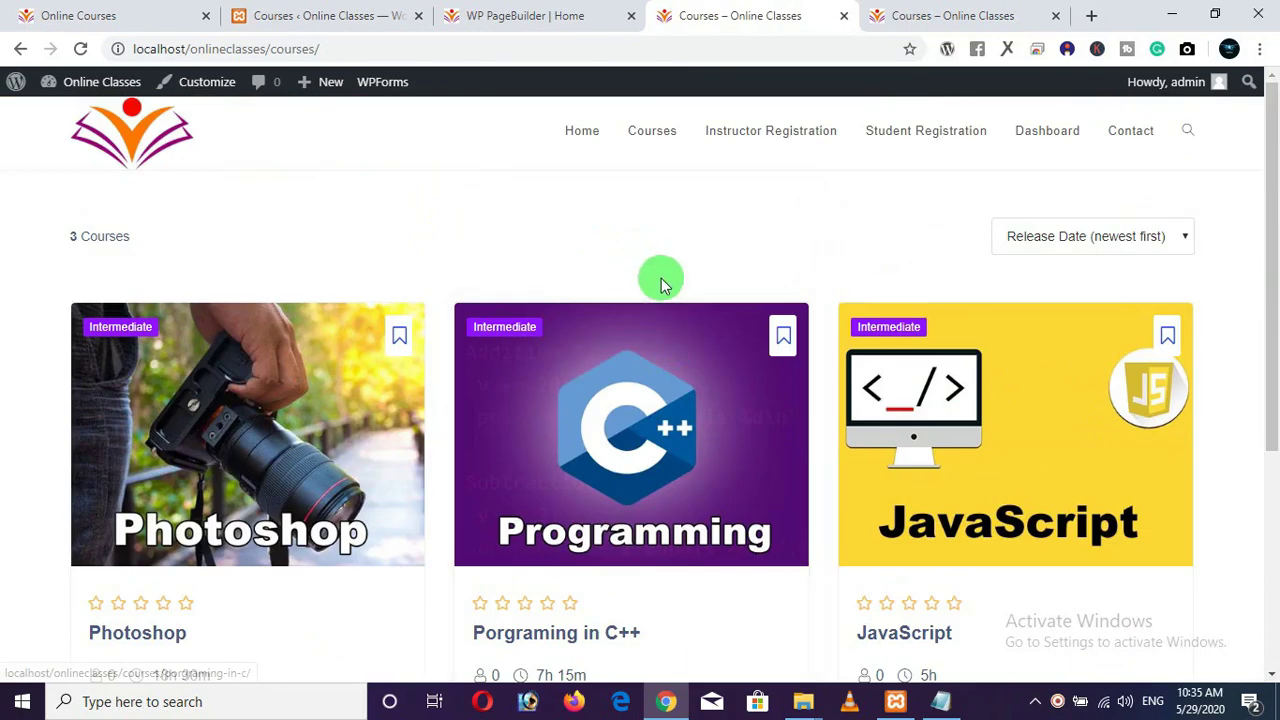
click(593, 145)
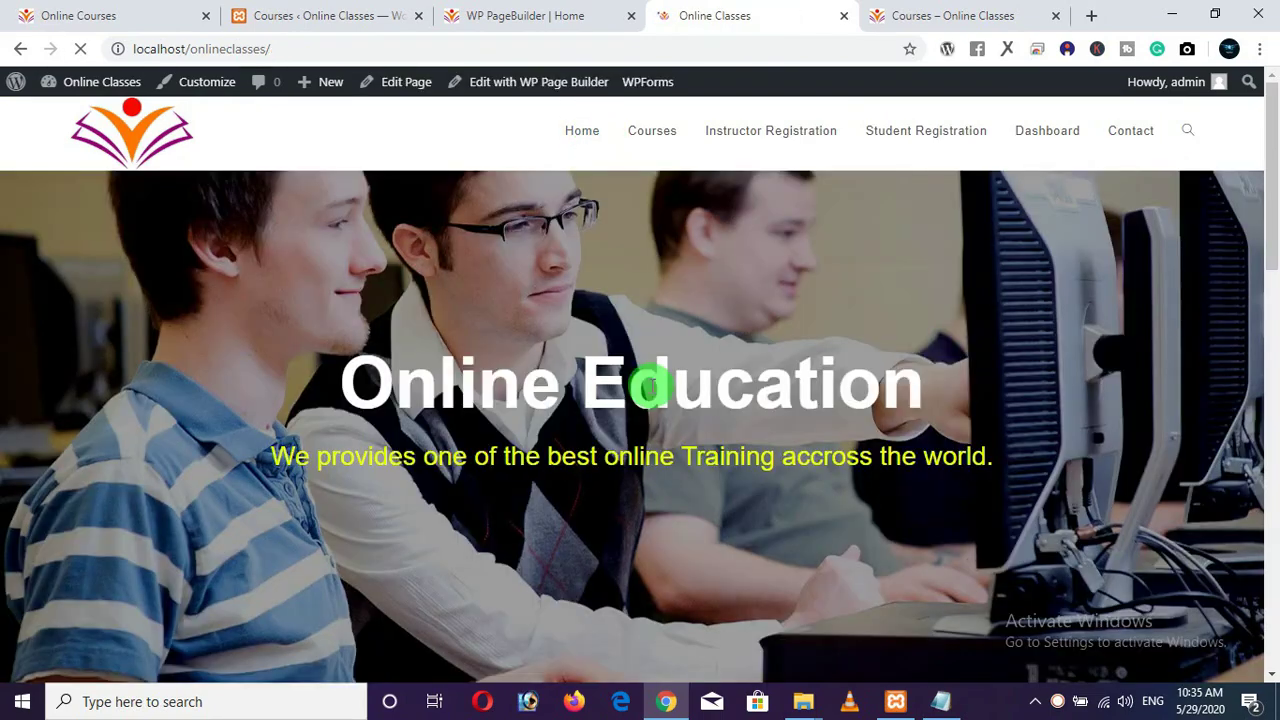
scroll(655, 395, down, 6)
scroll(660, 398, down, 1)
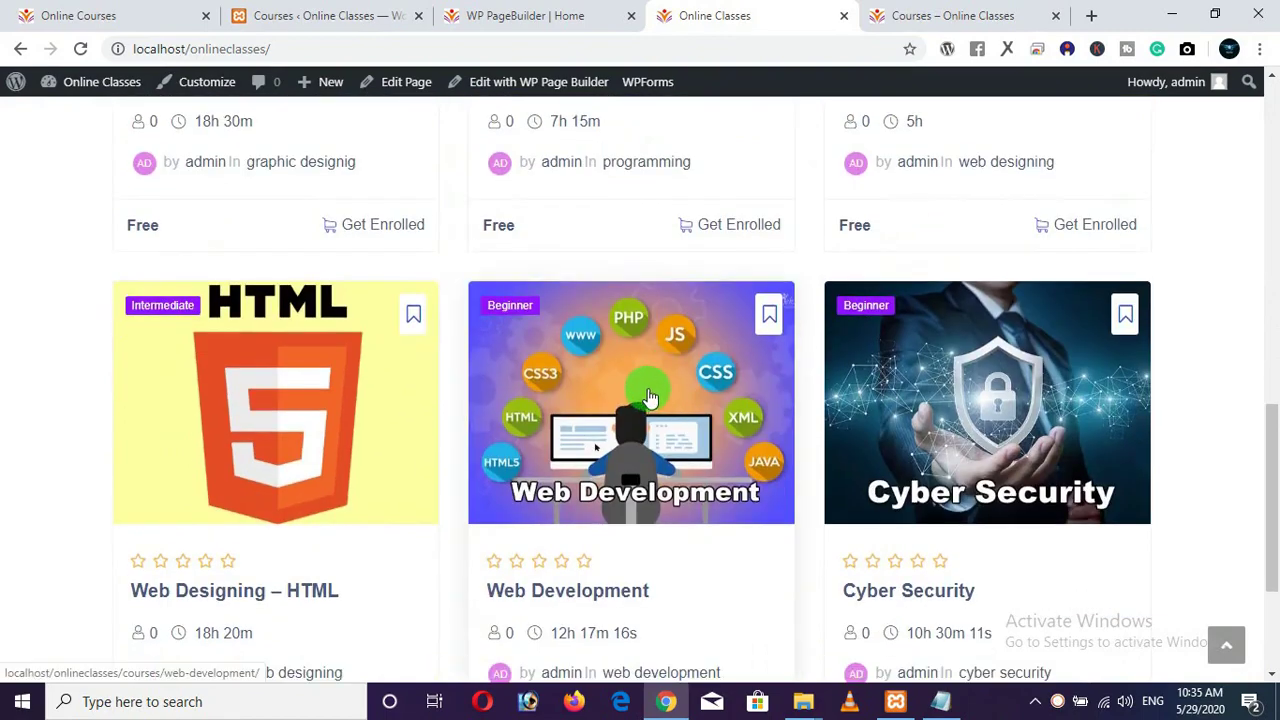
scroll(660, 398, up, 4)
click(314, 328)
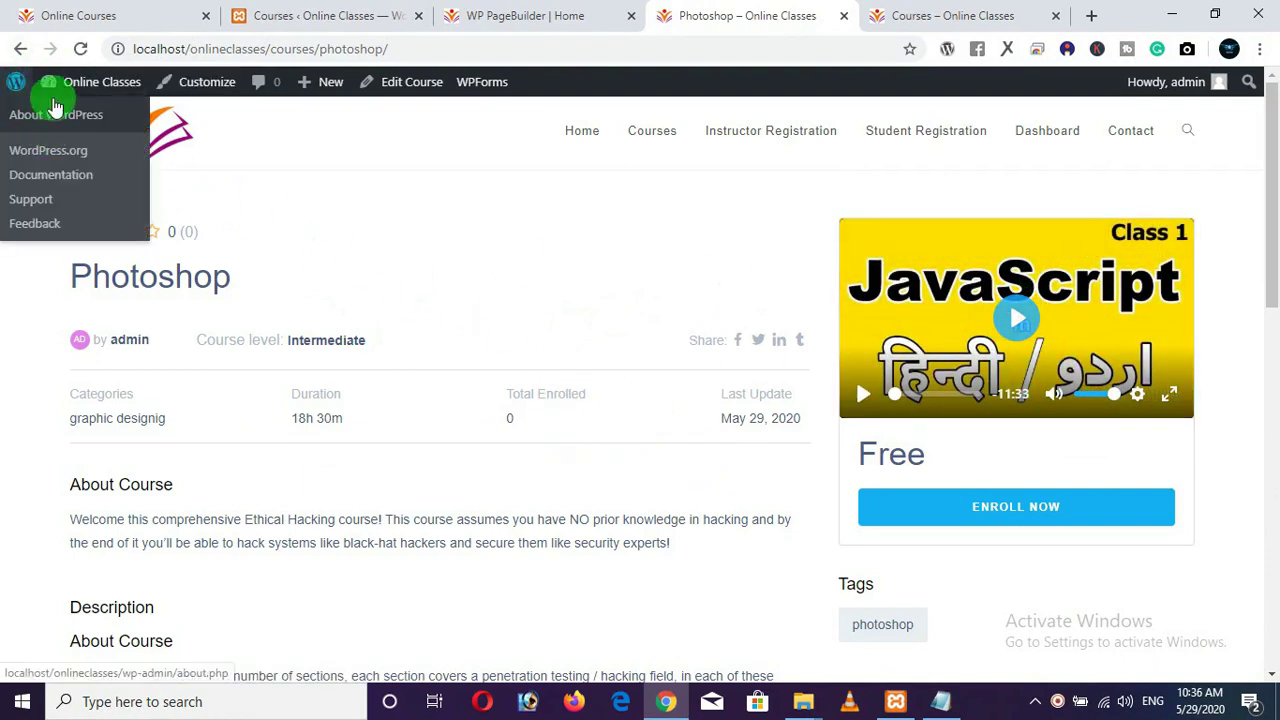
click(21, 50)
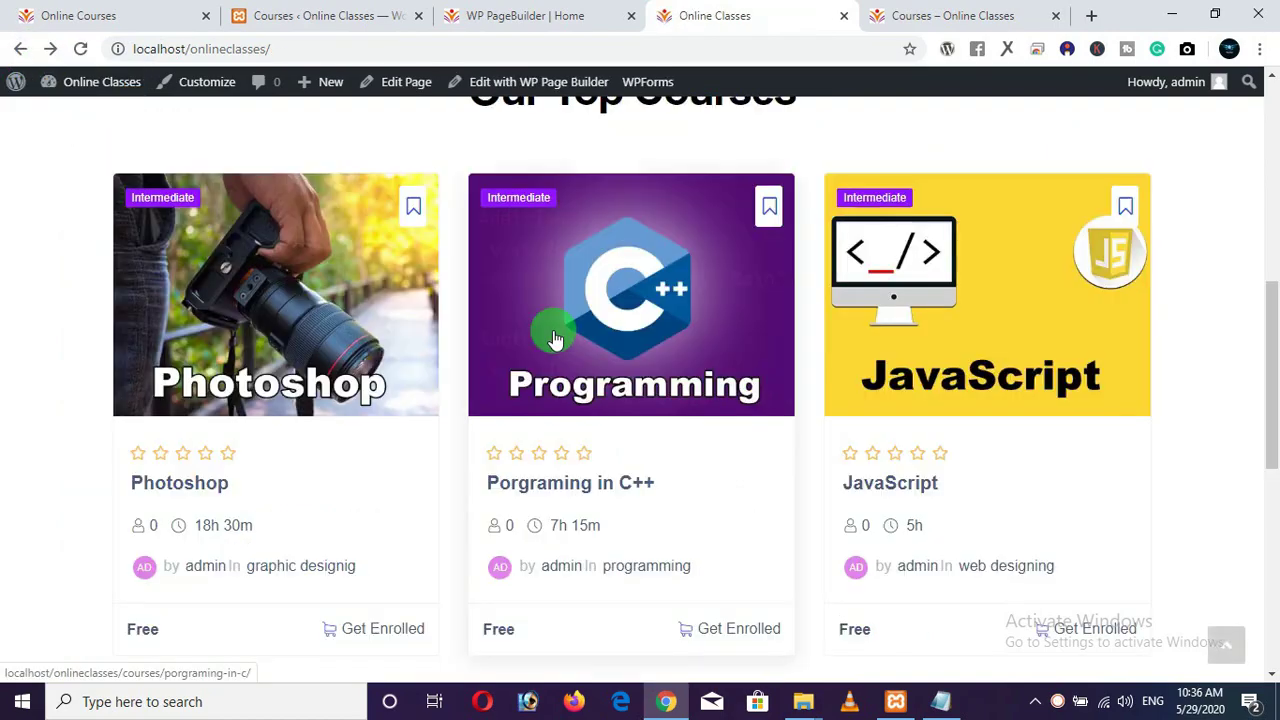
scroll(697, 332, down, 5)
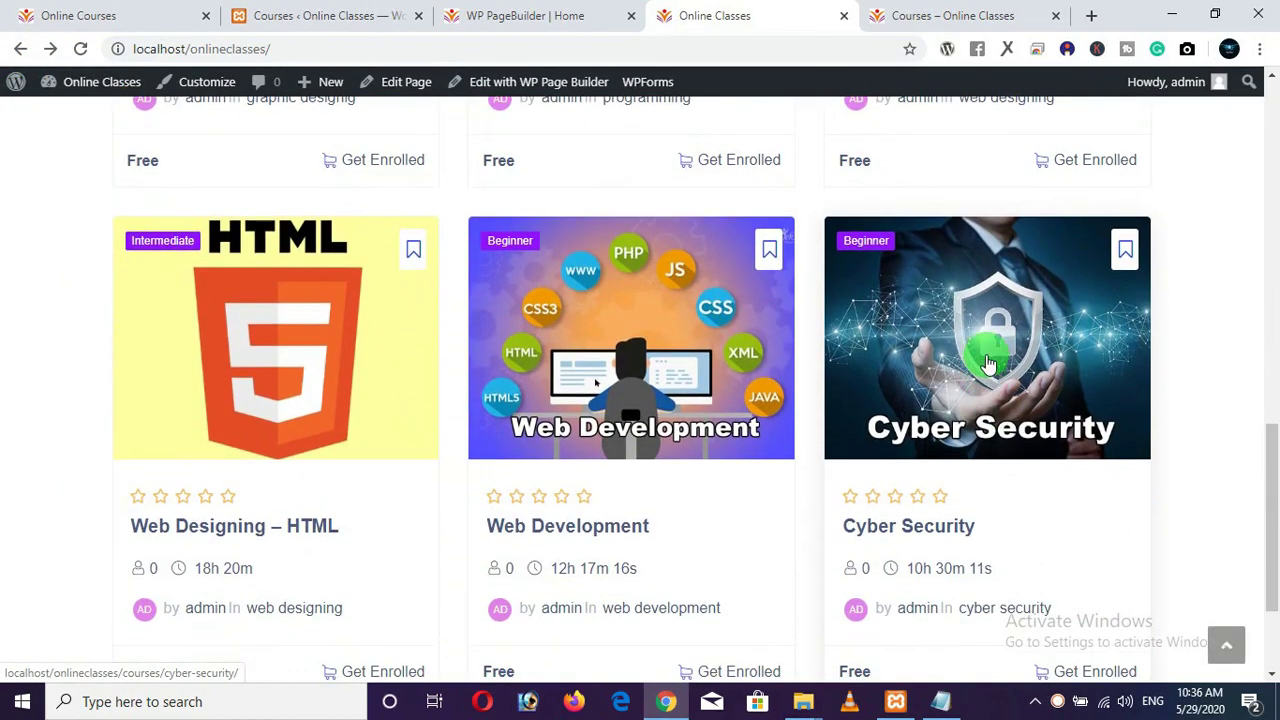
click(988, 363)
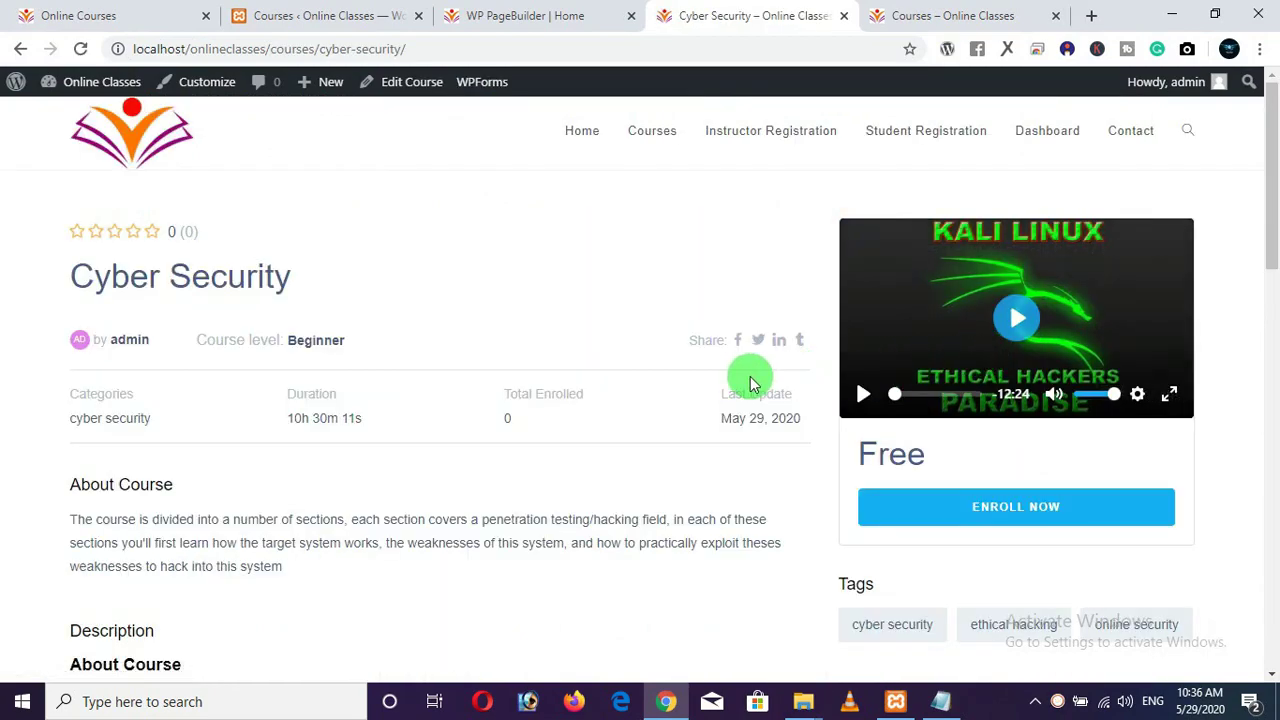
scroll(757, 383, down, 3)
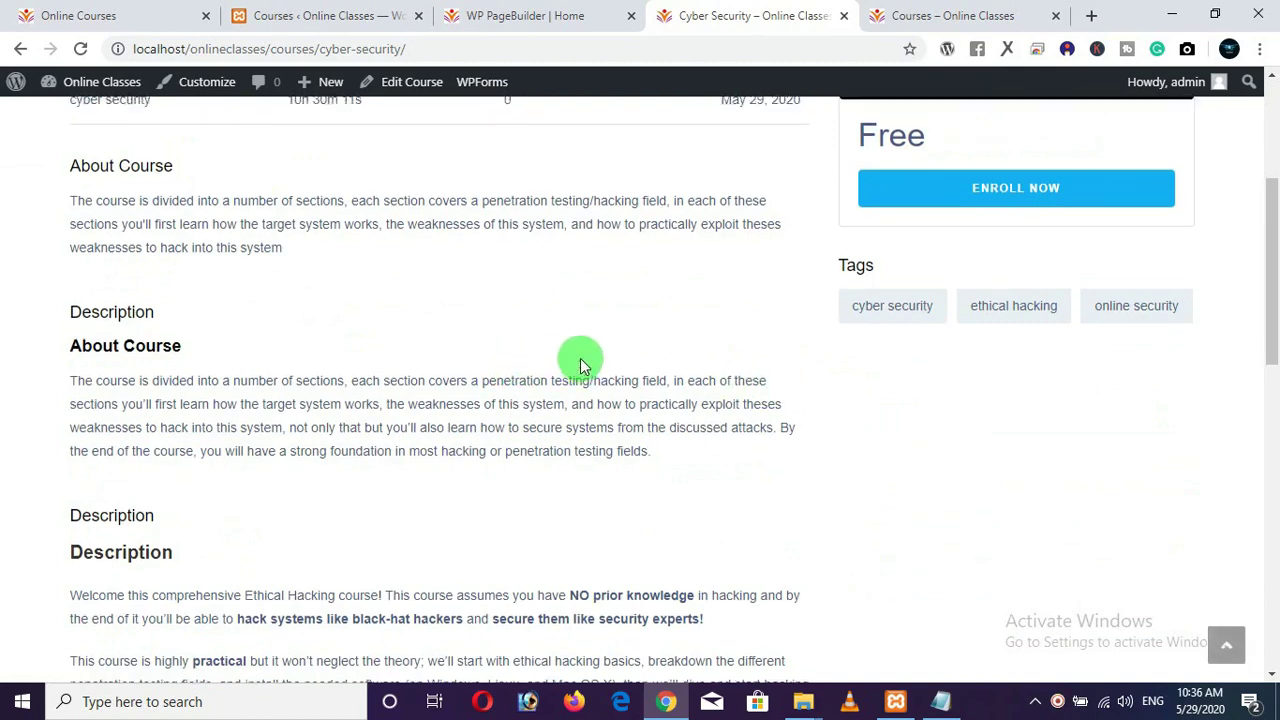
scroll(580, 357, up, 3)
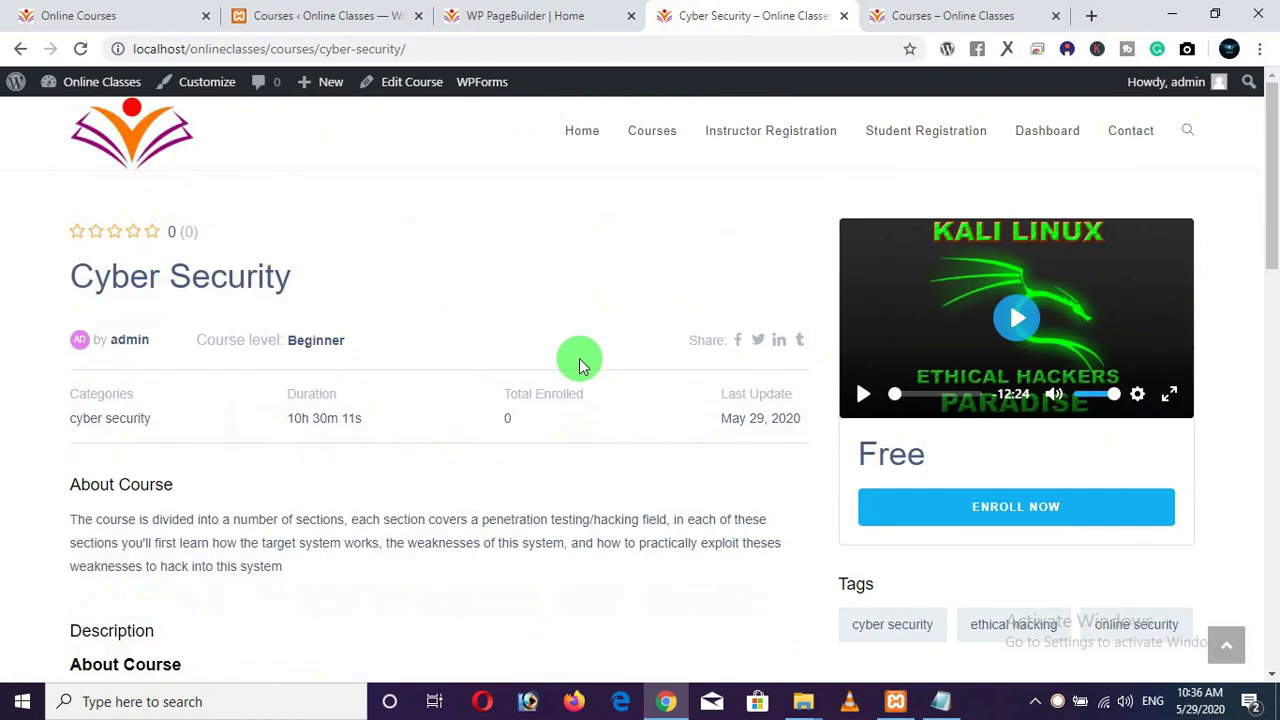
click(580, 145)
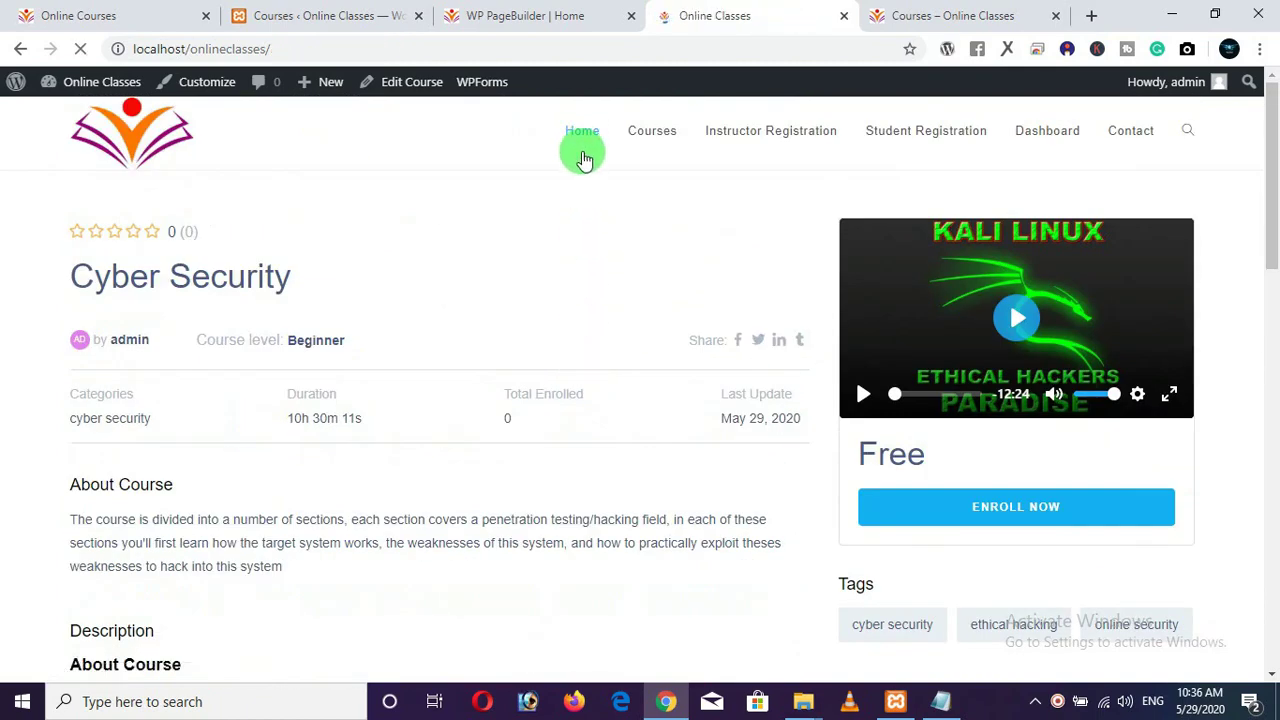
scroll(625, 425, down, 5)
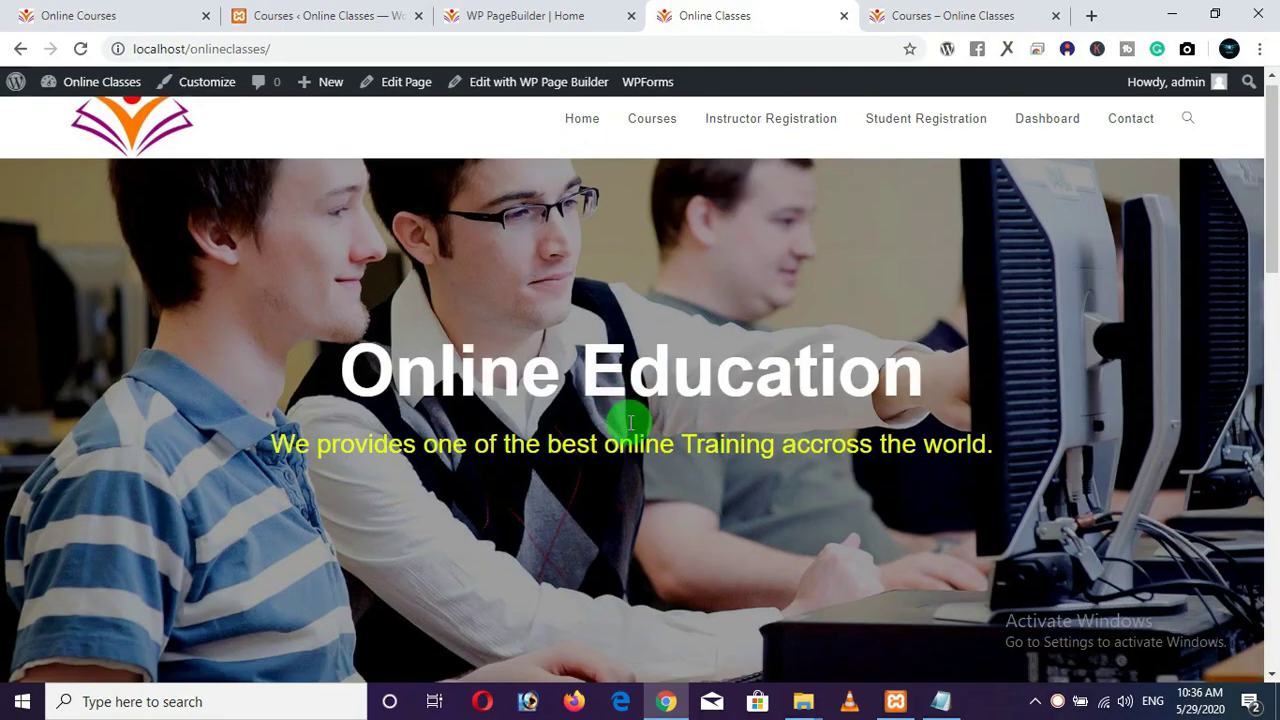
scroll(630, 430, down, 5)
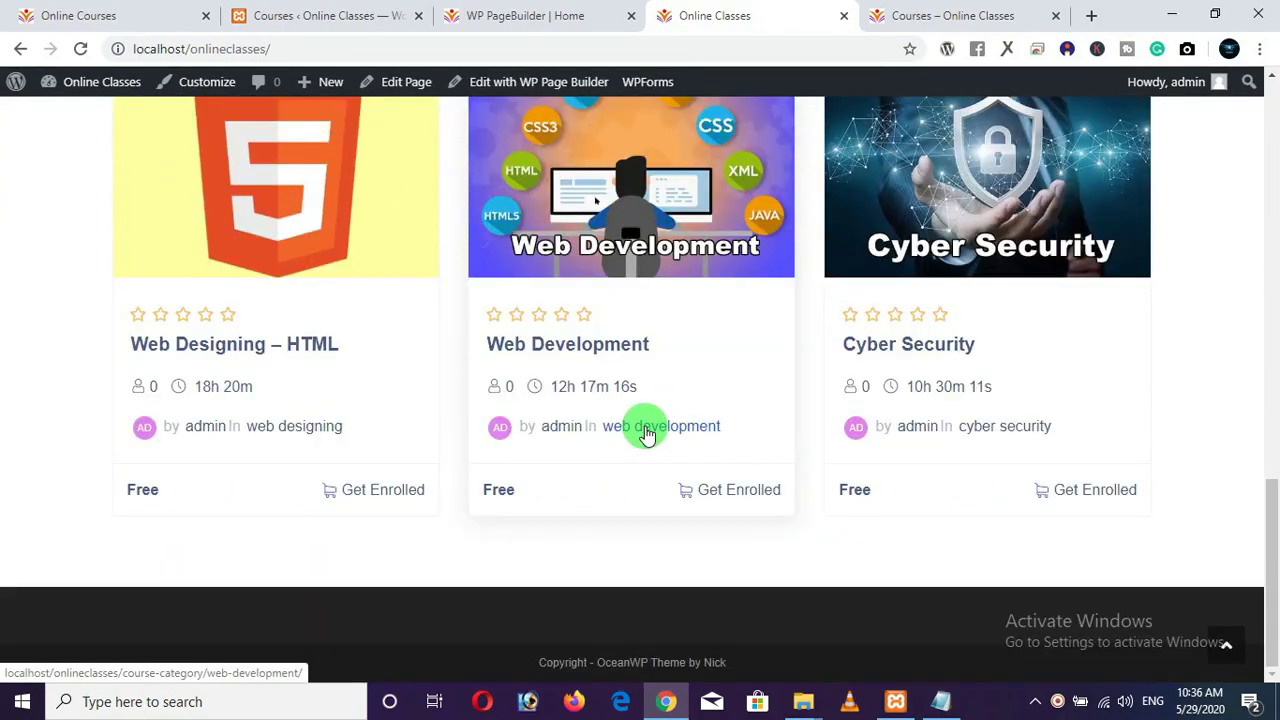
scroll(643, 430, up, 8)
scroll(646, 433, up, 5)
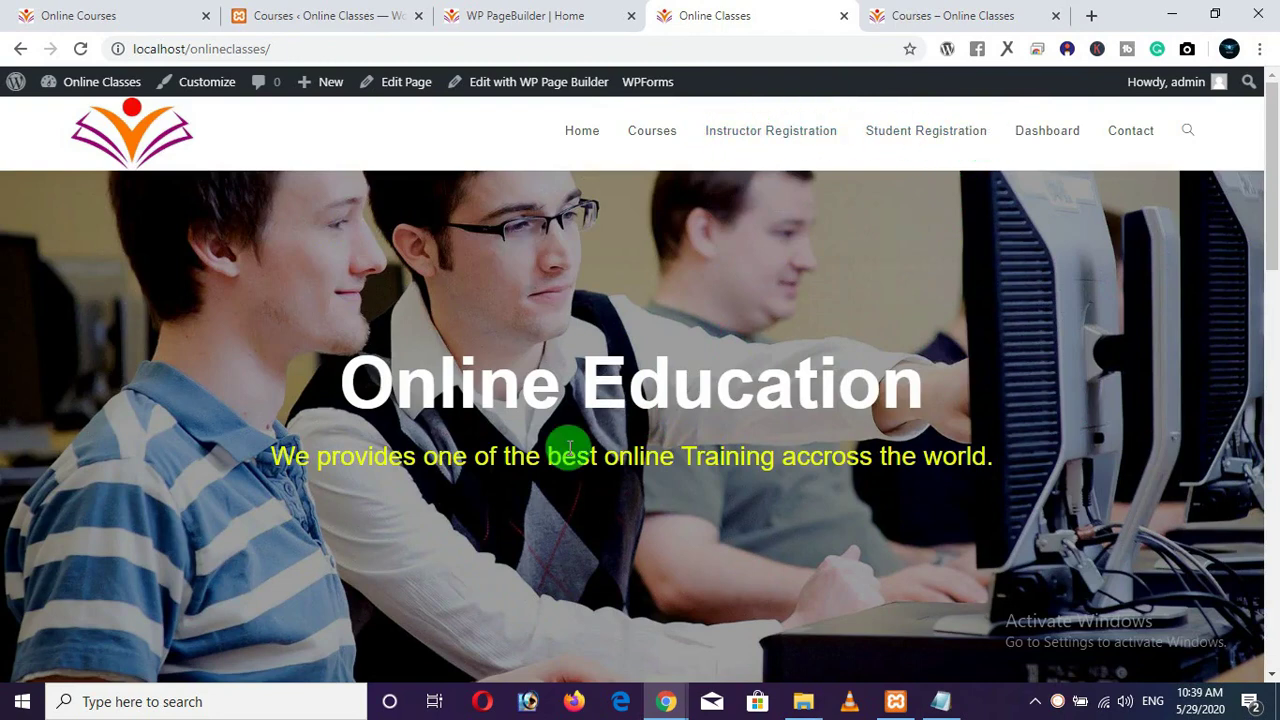
click(660, 134)
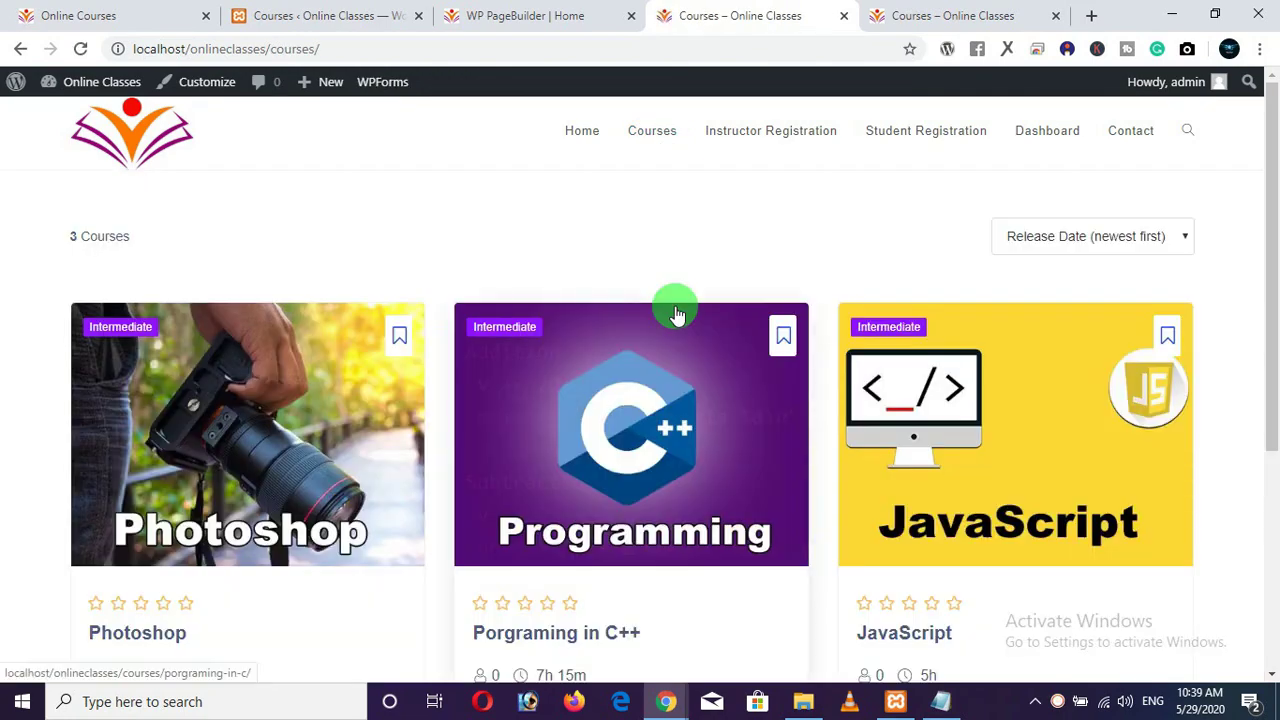
Review the C++ programming course page, then bring the YouTube channel window forward.
scroll(676, 313, down, 2)
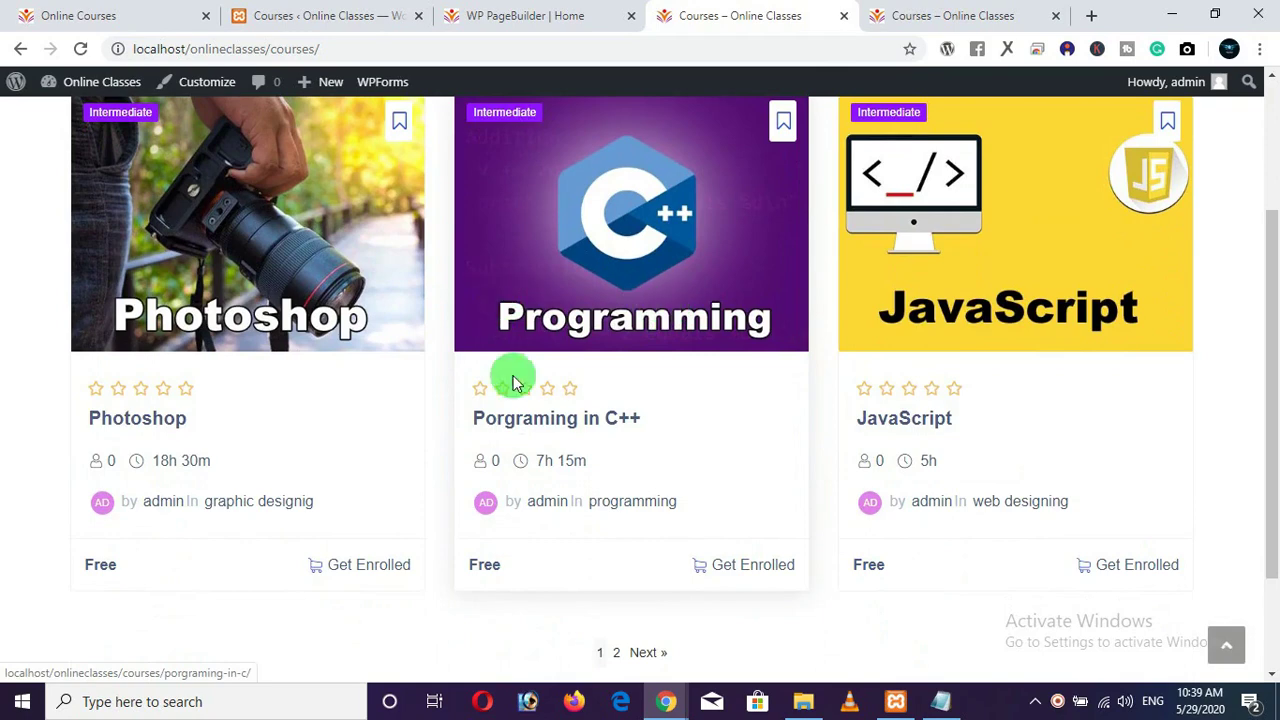
click(596, 289)
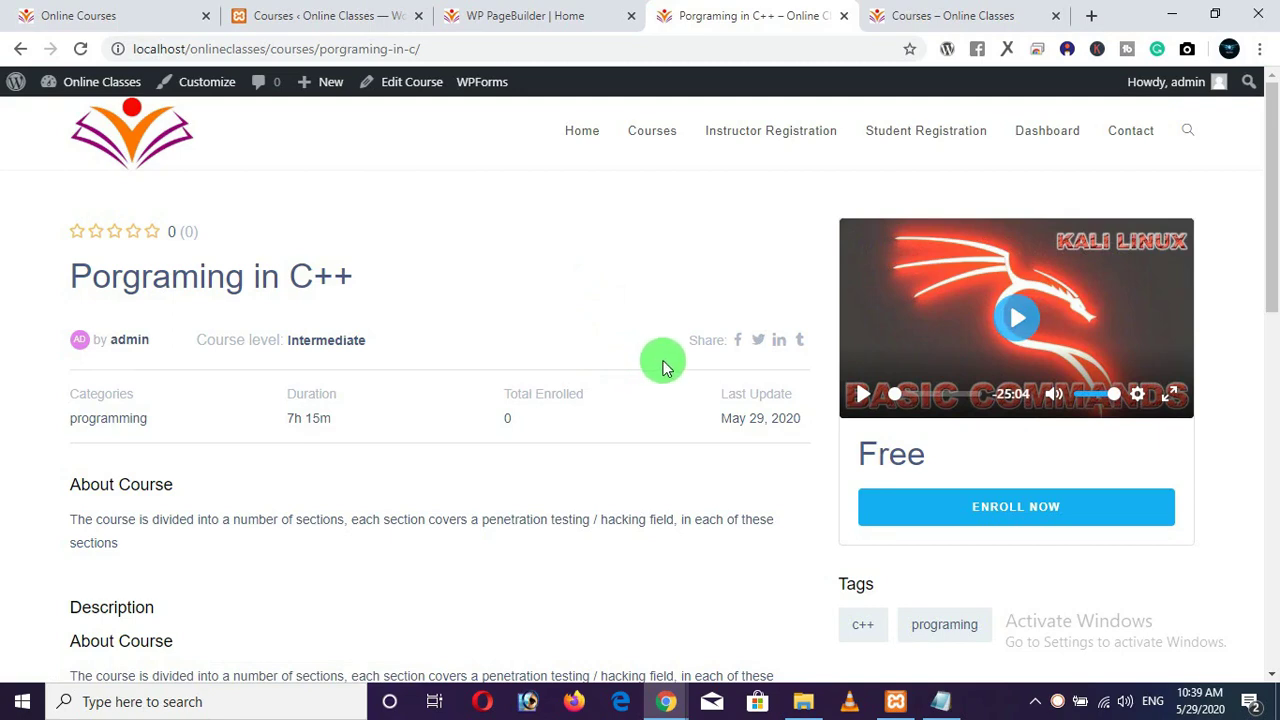
scroll(656, 370, down, 1)
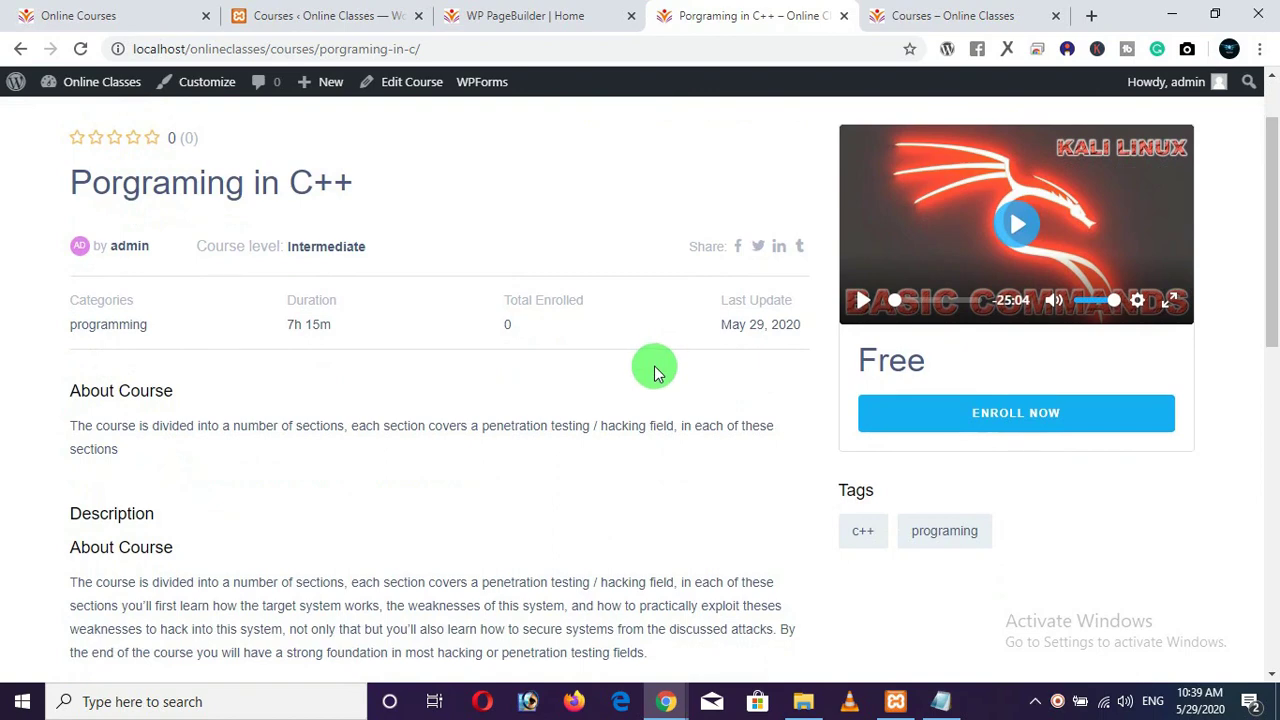
scroll(656, 370, up, 1)
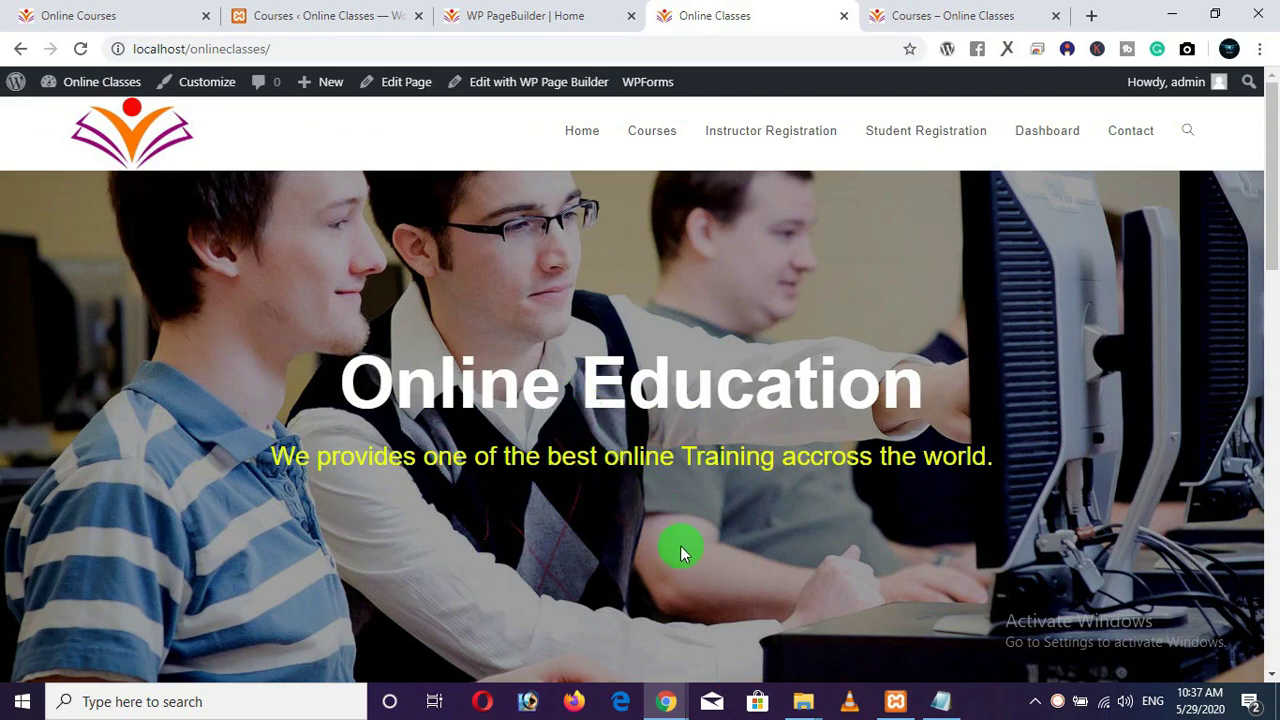
mouse_move(670, 692)
click(770, 614)
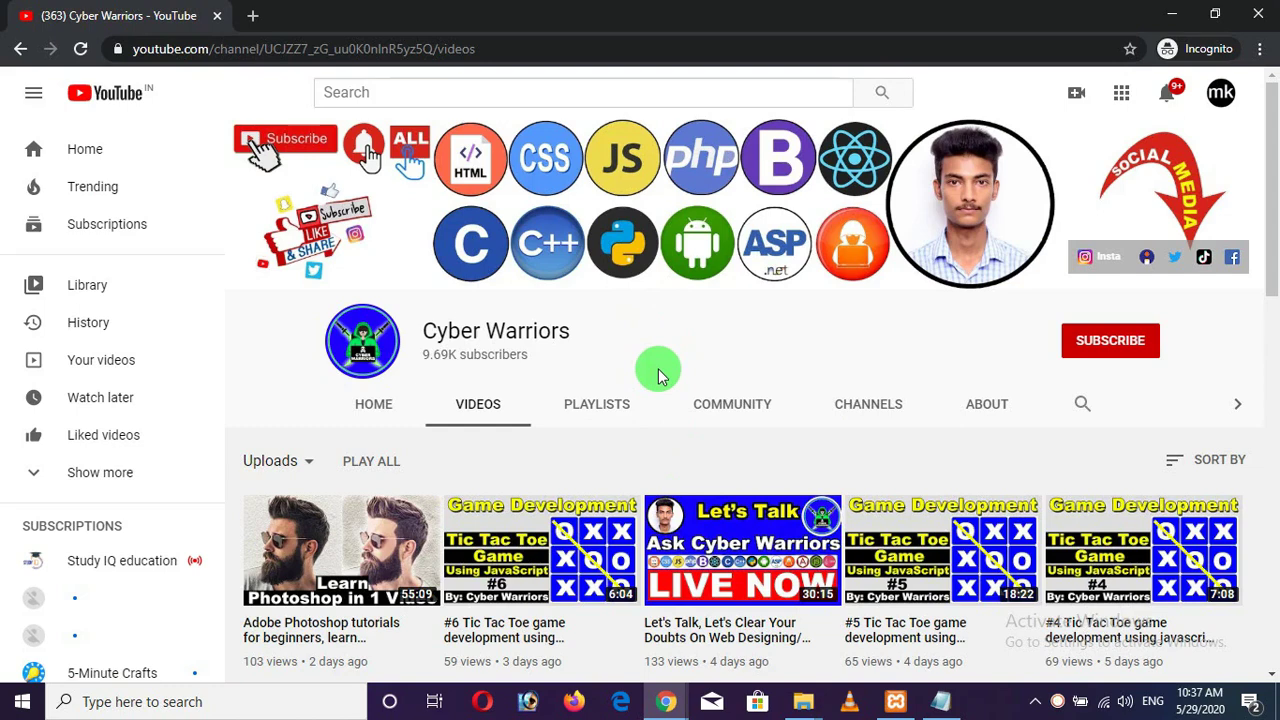
Subscribe to the Cyber Warriors channel with notifications set to All.
click(1109, 341)
click(1160, 350)
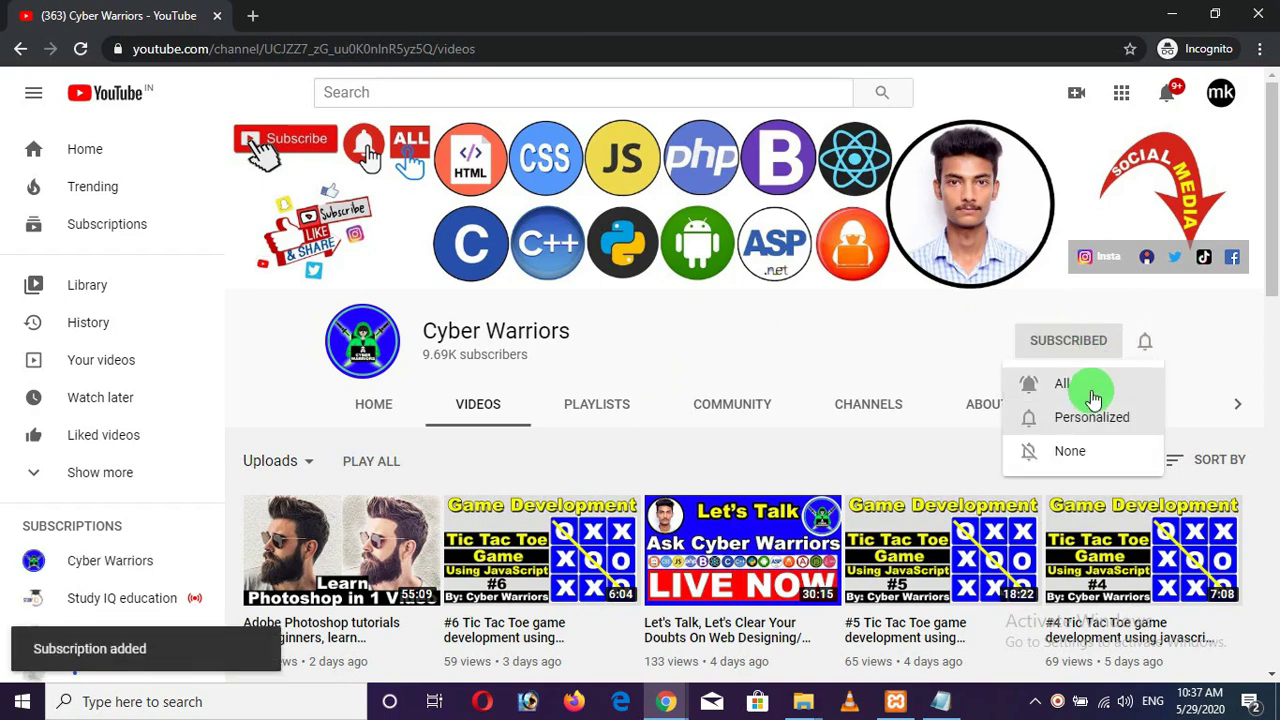
click(1063, 381)
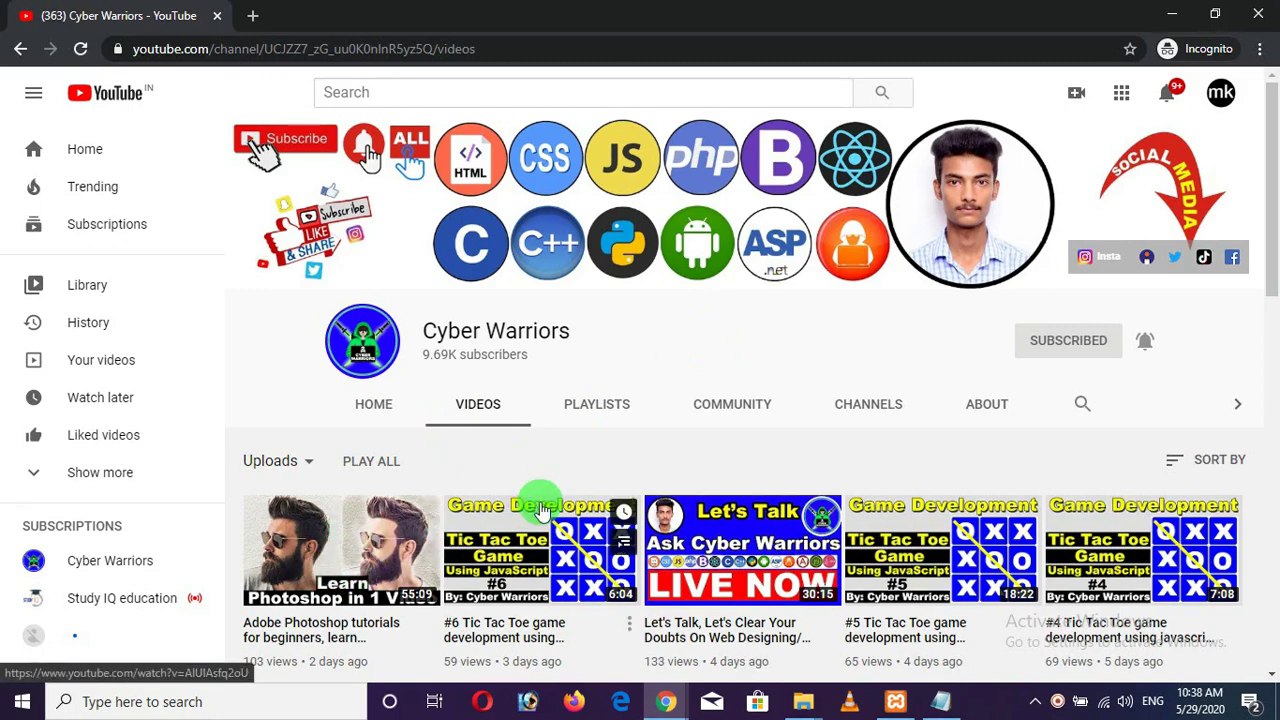
Browse the channel's Playlists page, including JavaScript Tutorial for Beginners.
click(610, 413)
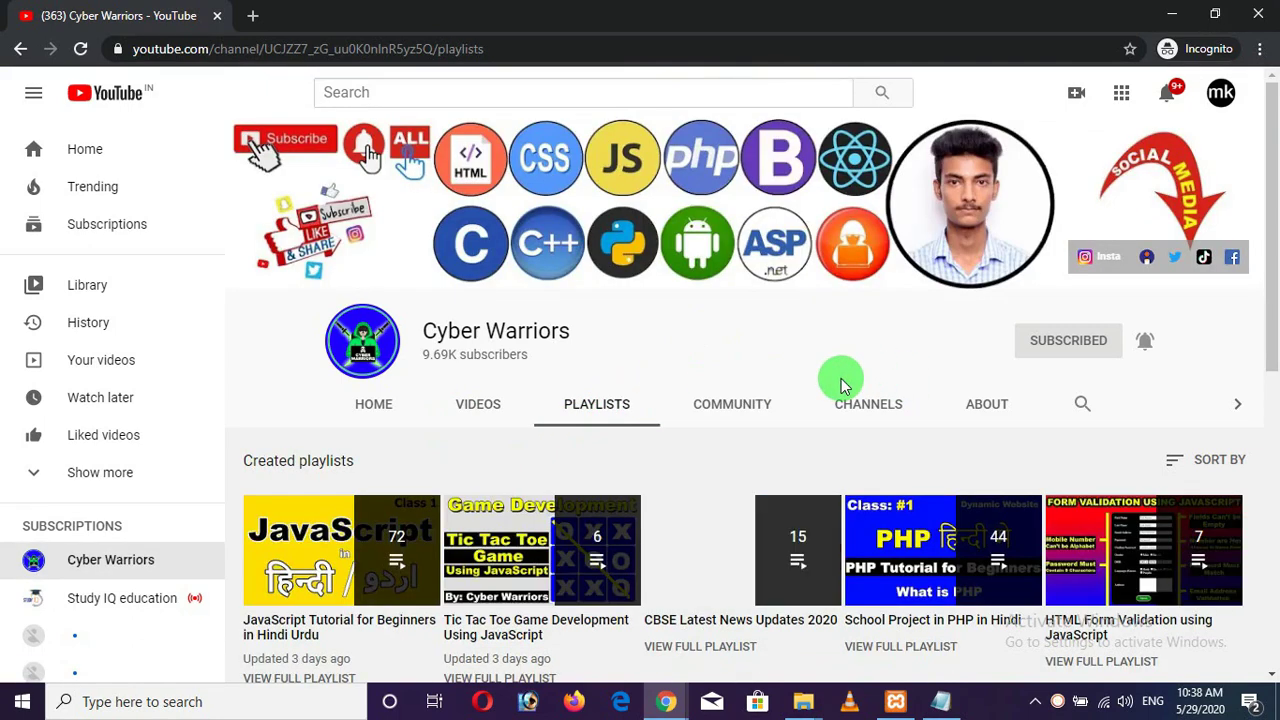
scroll(780, 349, down, 3)
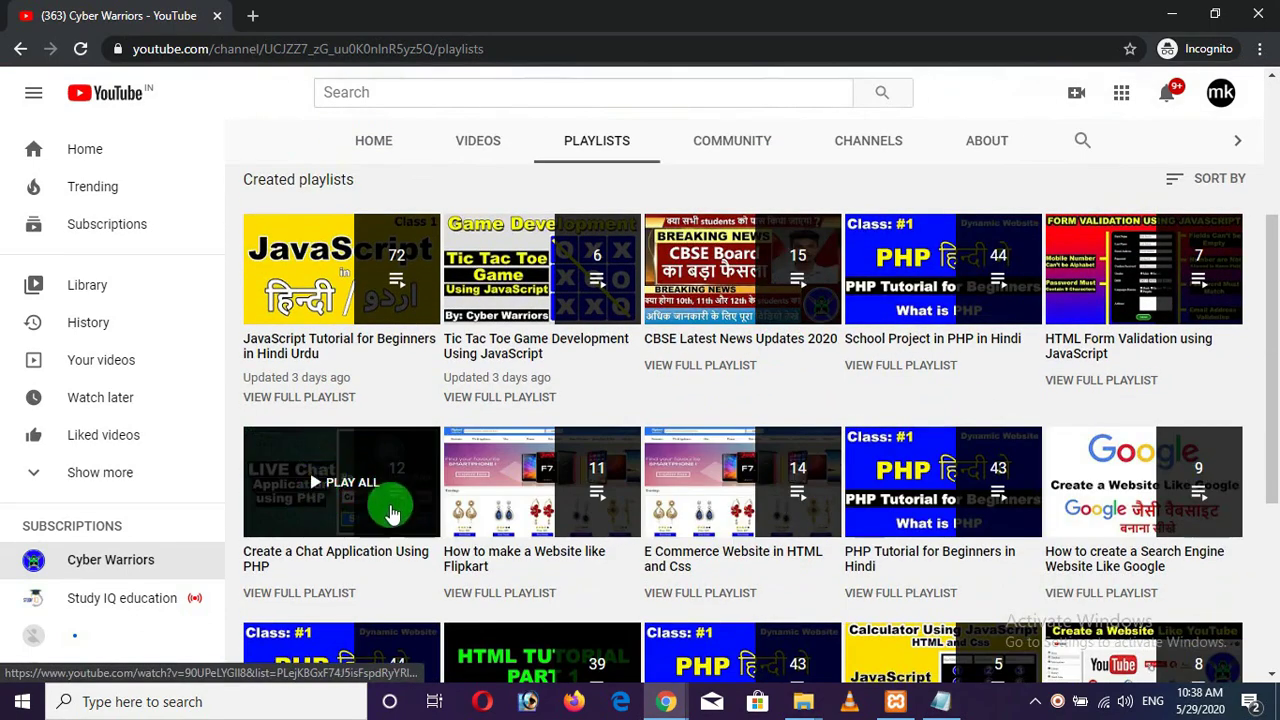
scroll(660, 486, down, 3)
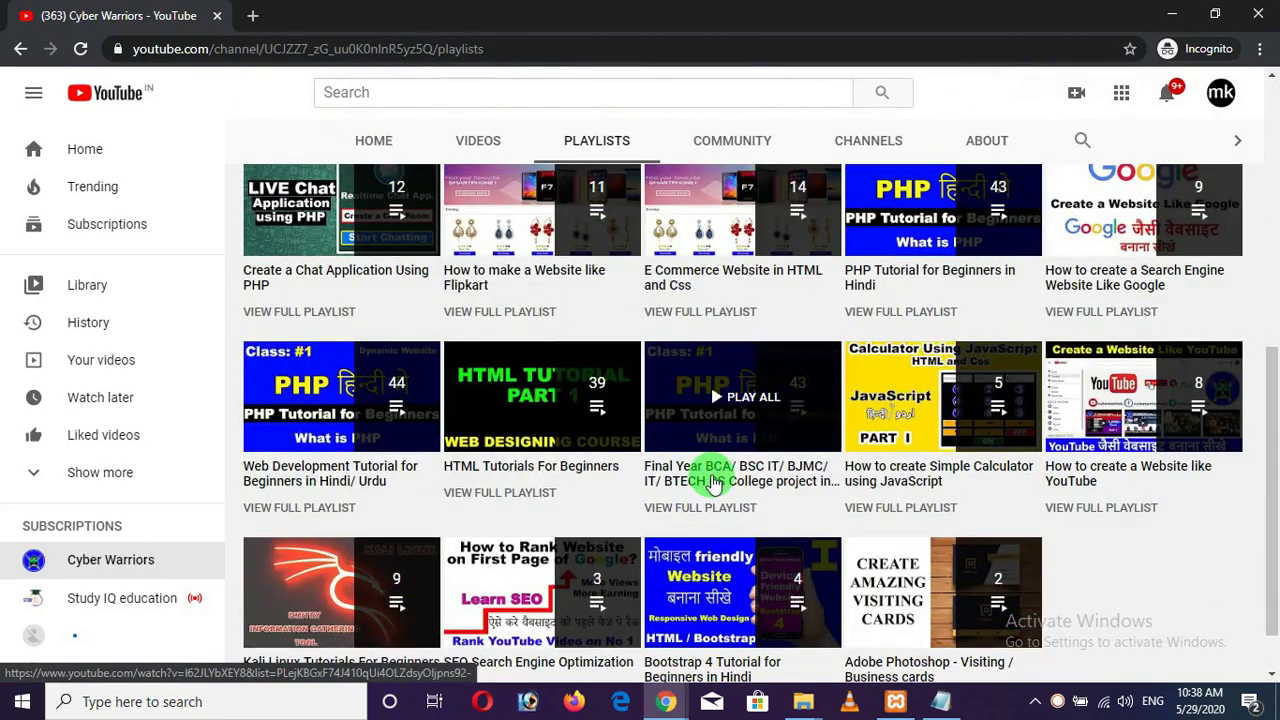
scroll(663, 414, up, 6)
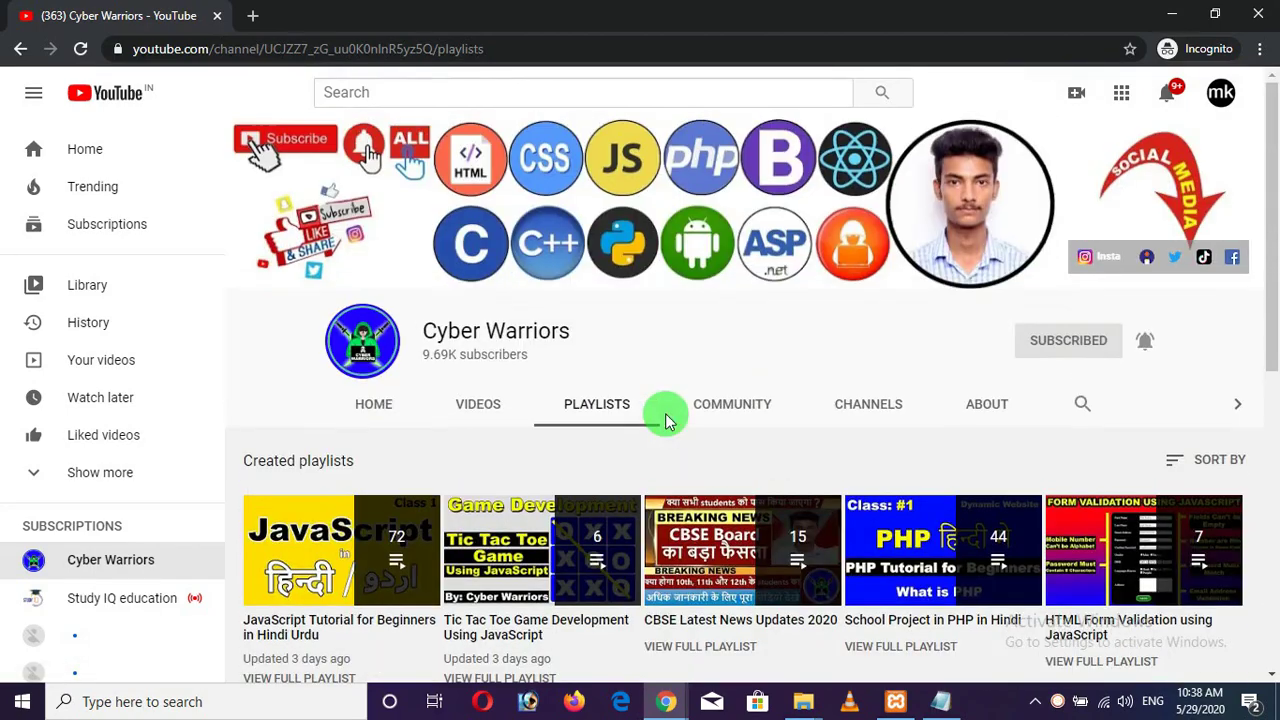